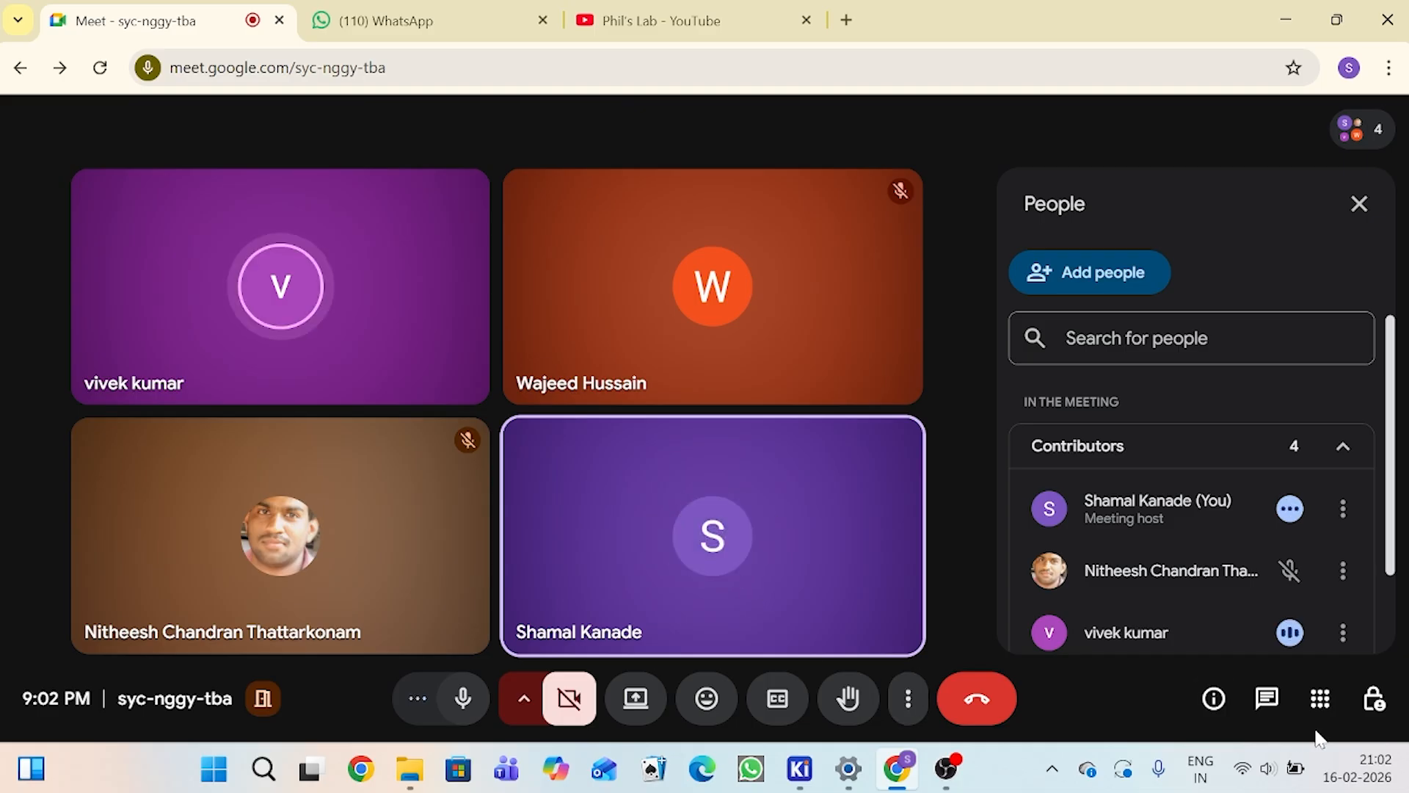
Step: Raise the system volume slightly and close the meeting's People list
{"action": "left_click", "coordinate": [1272, 777]}
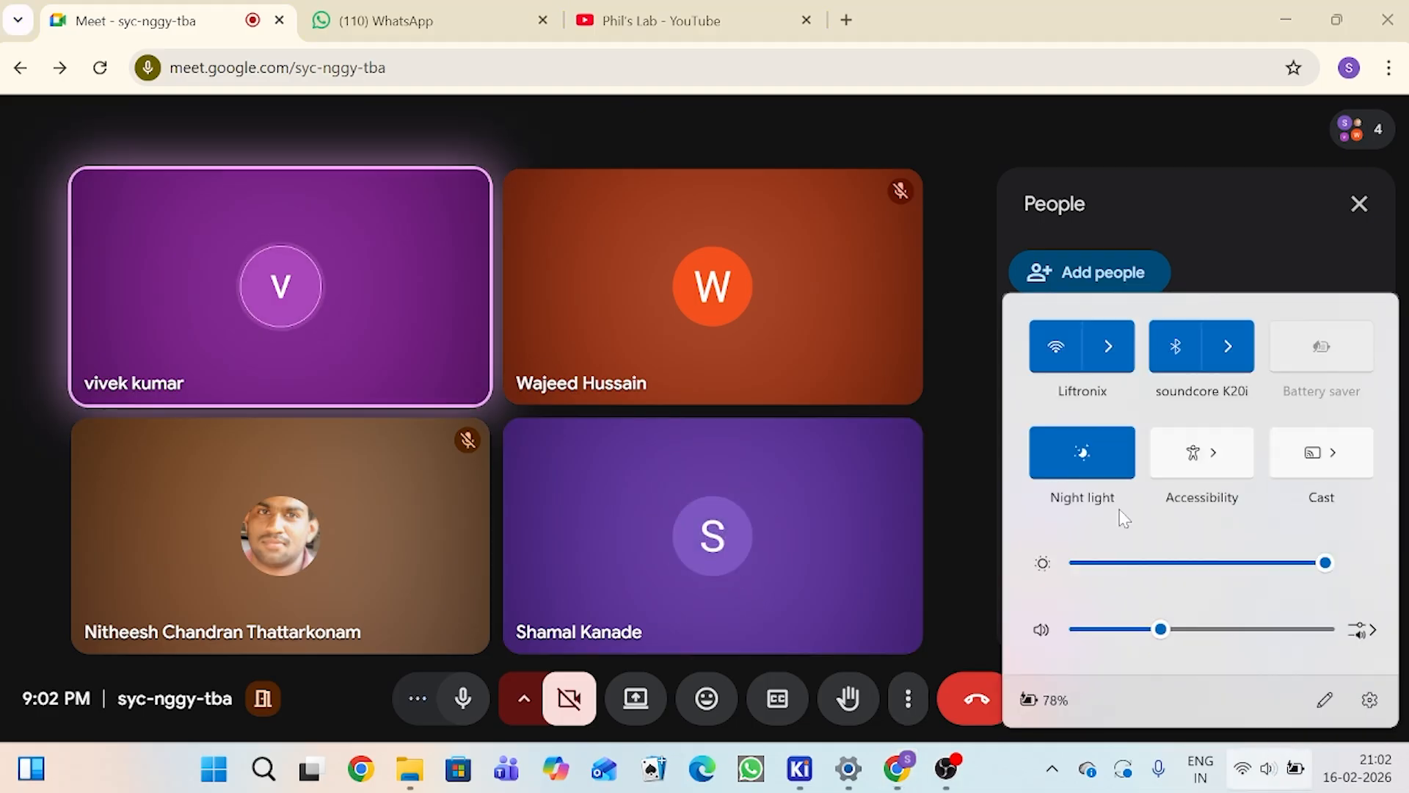
{"action": "left_click", "coordinate": [1183, 630]}
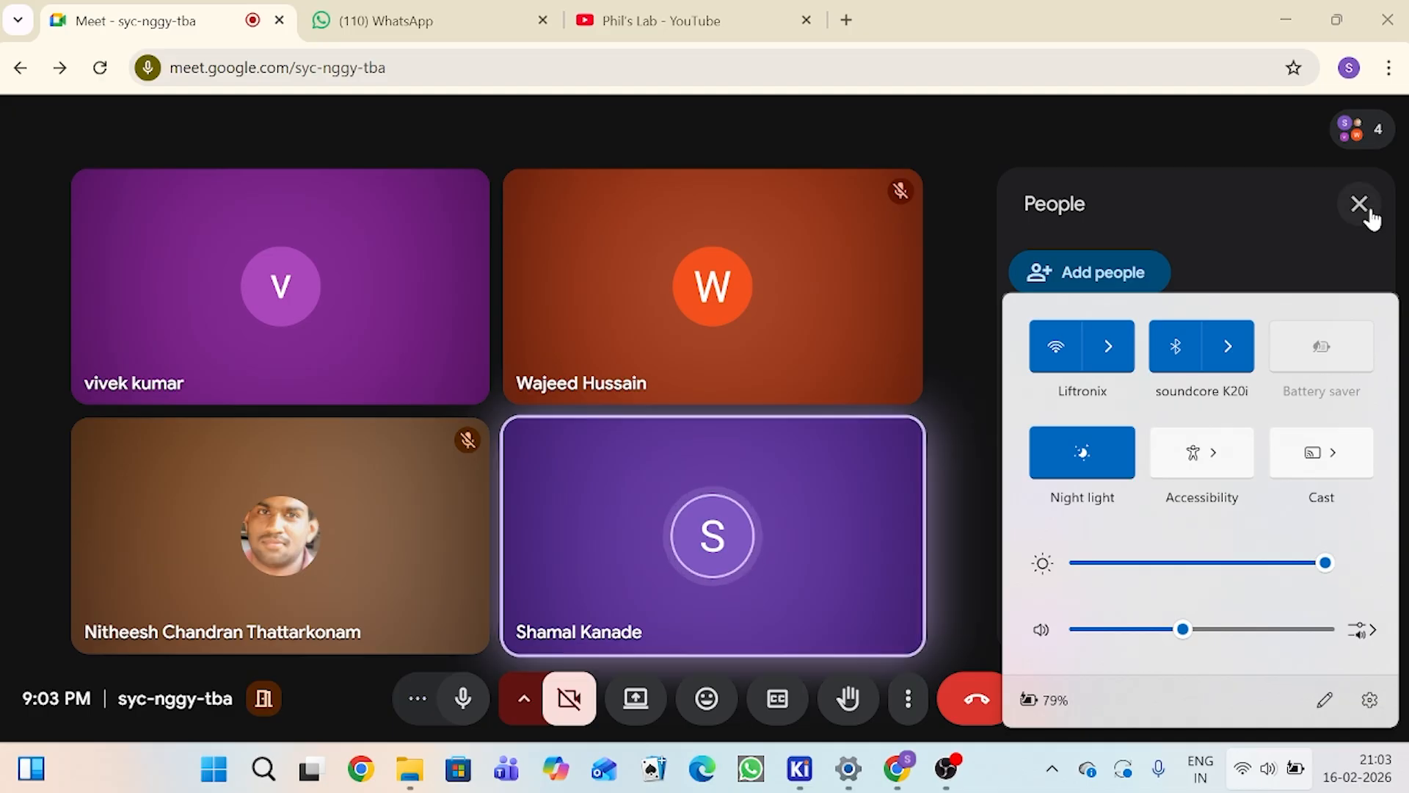
{"action": "left_click", "coordinate": [1366, 210]}
{"action": "left_click", "coordinate": [1365, 210]}
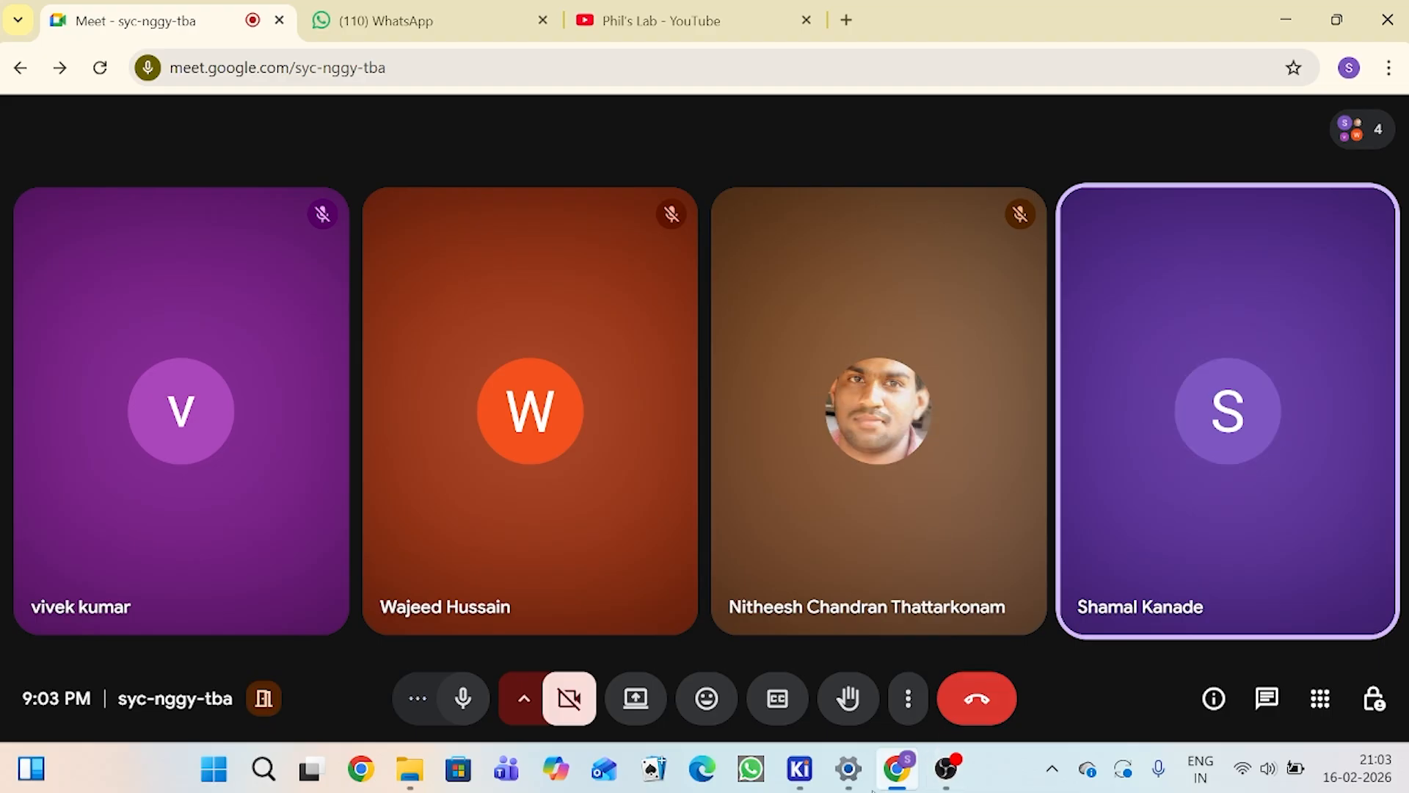
Step: Close all open KiCad windows and the Settings window
{"action": "mouse_move", "coordinate": [802, 780]}
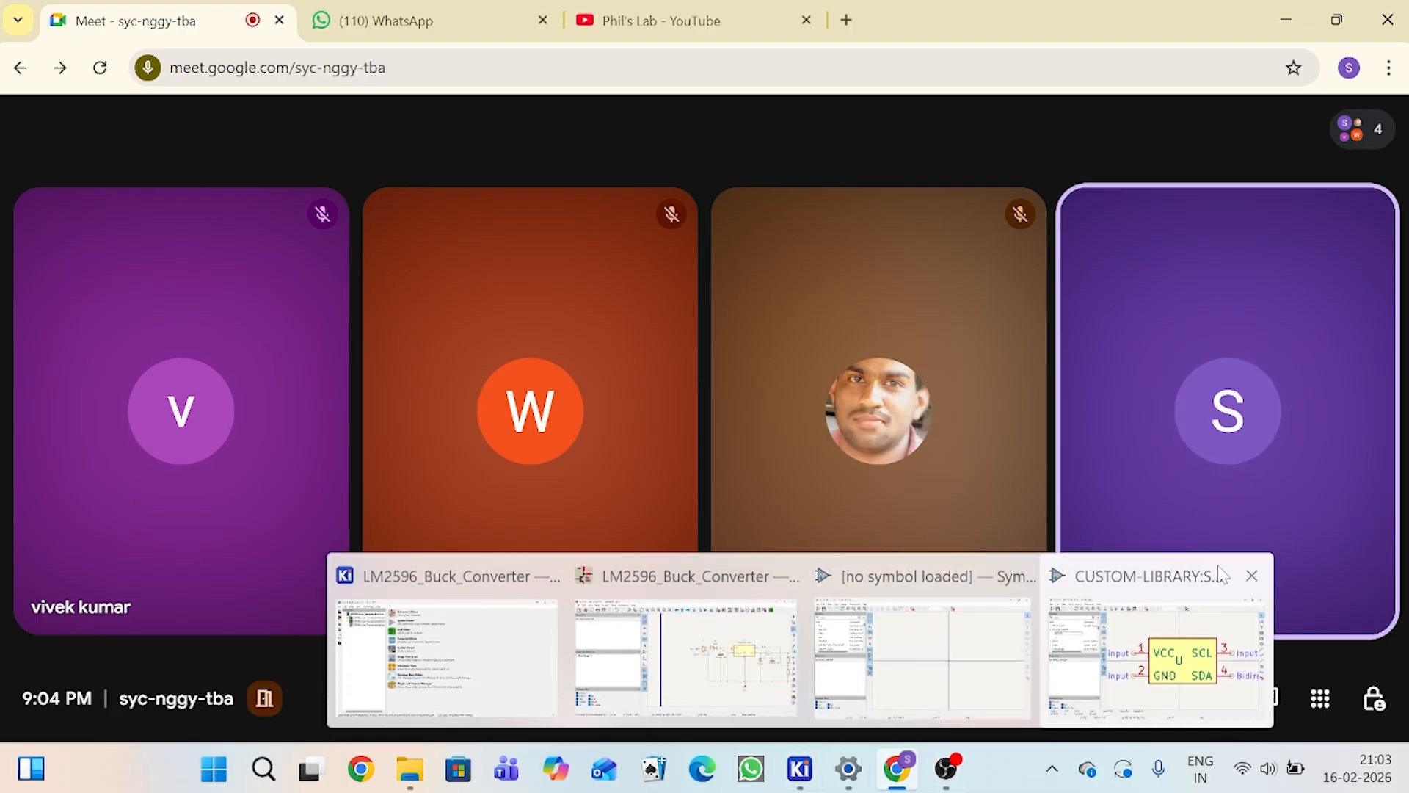
{"action": "left_click", "coordinate": [1254, 578]}
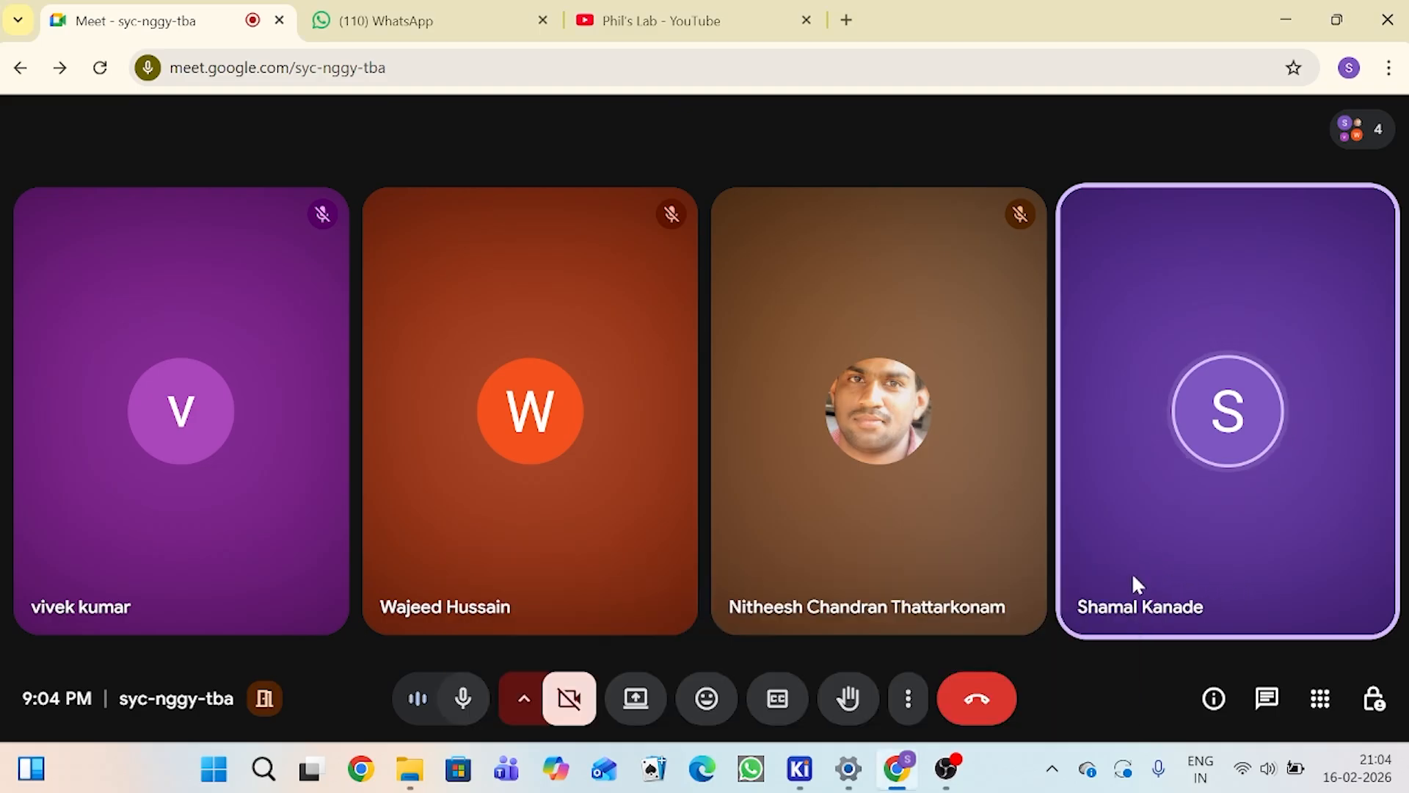
{"action": "mouse_move", "coordinate": [801, 769]}
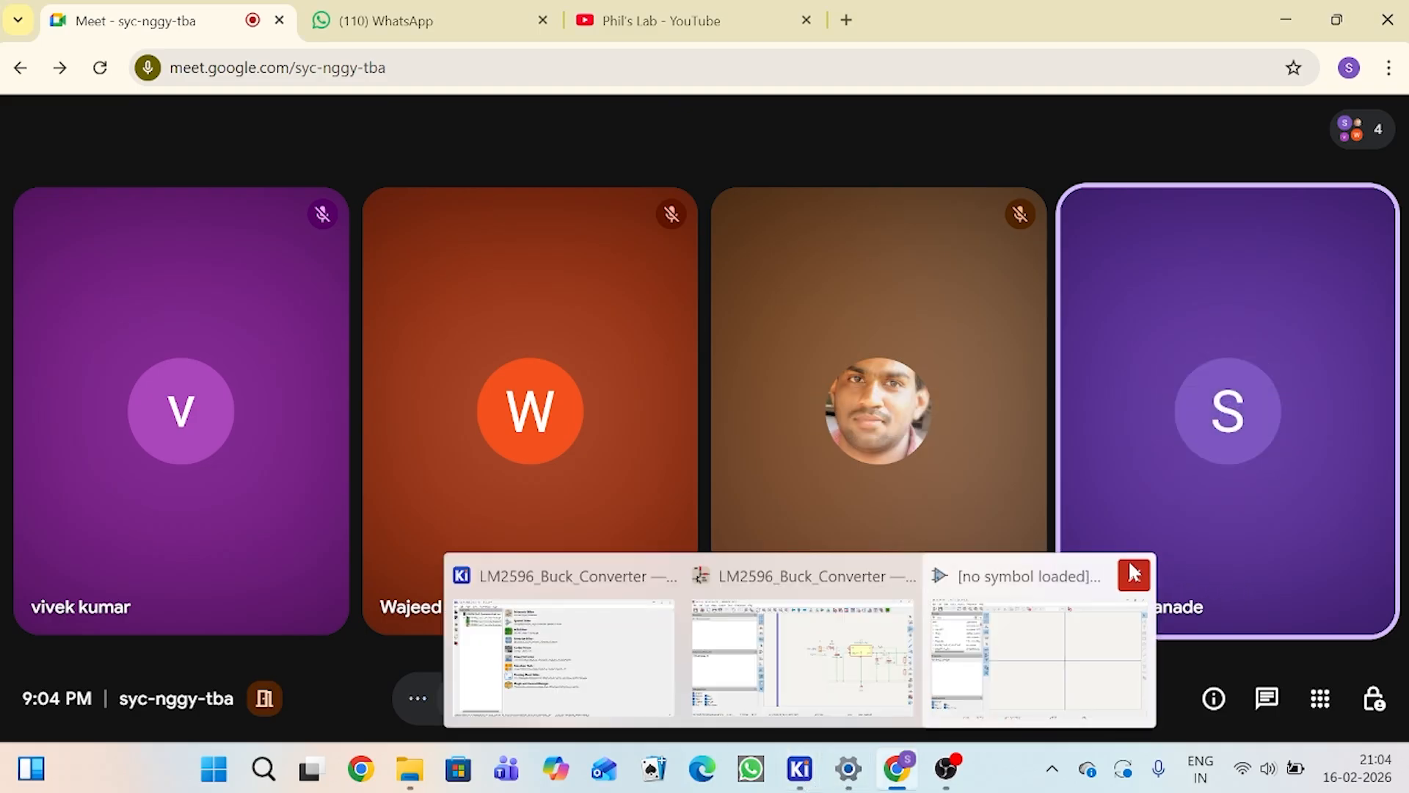
{"action": "left_click", "coordinate": [1135, 574]}
{"action": "left_click", "coordinate": [1015, 579]}
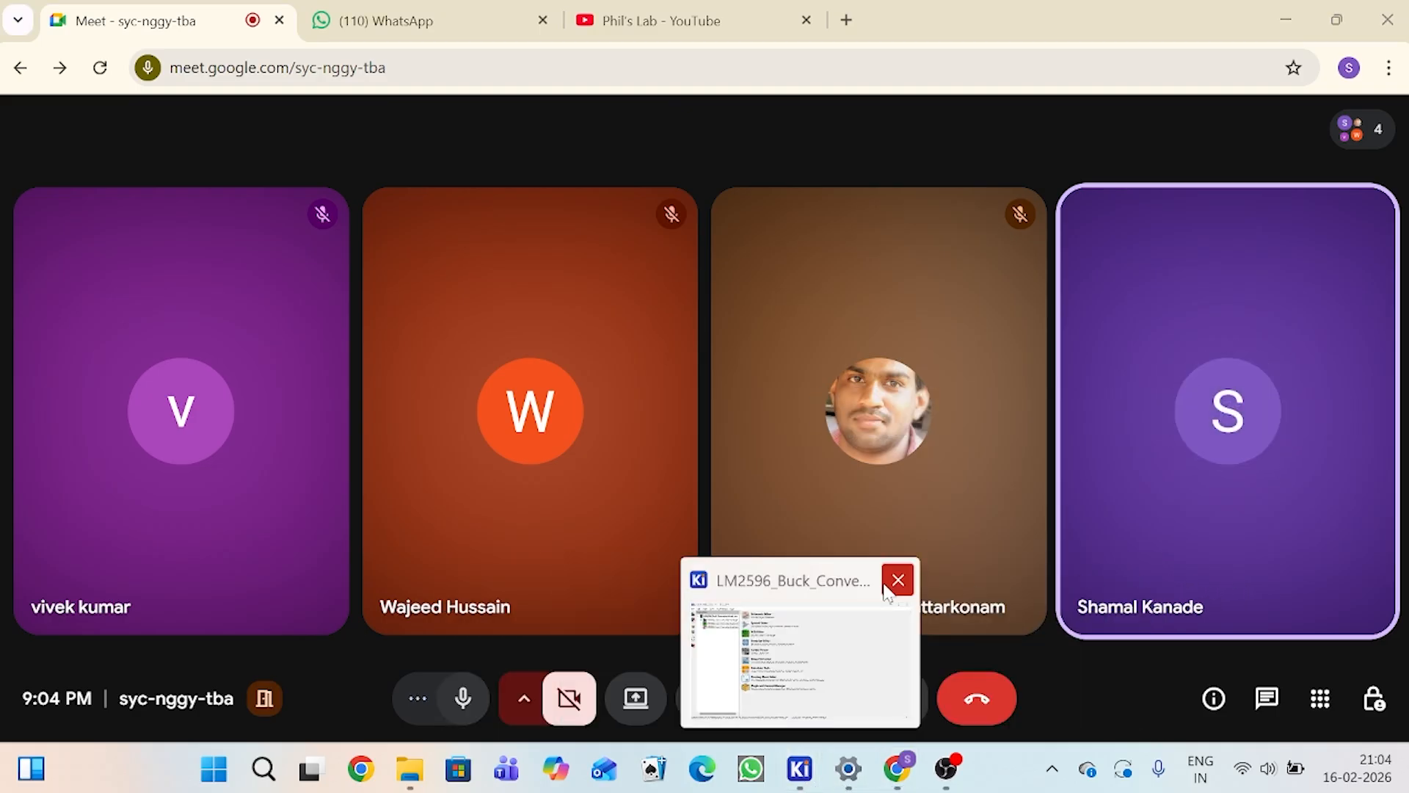
{"action": "left_click", "coordinate": [898, 580]}
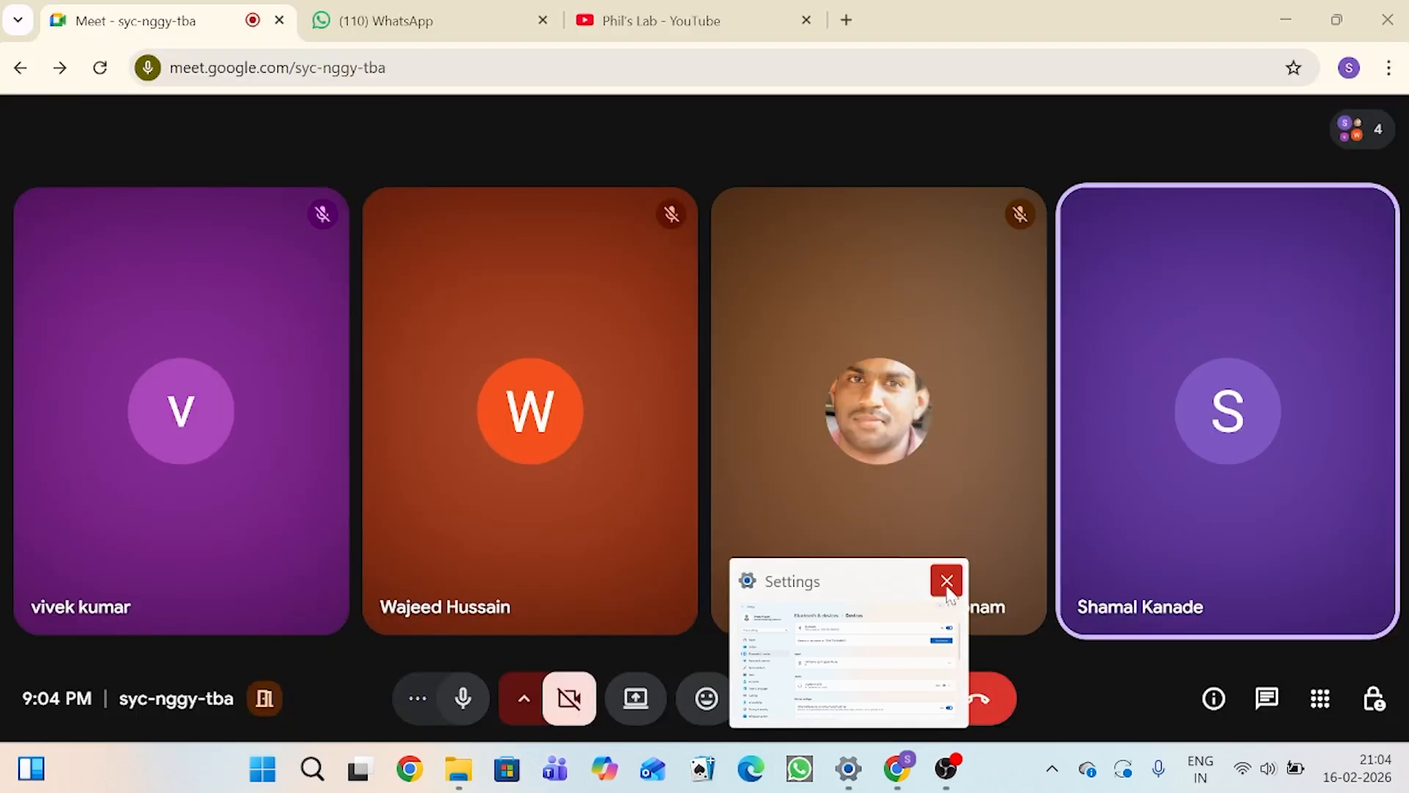
{"action": "left_click", "coordinate": [947, 581]}
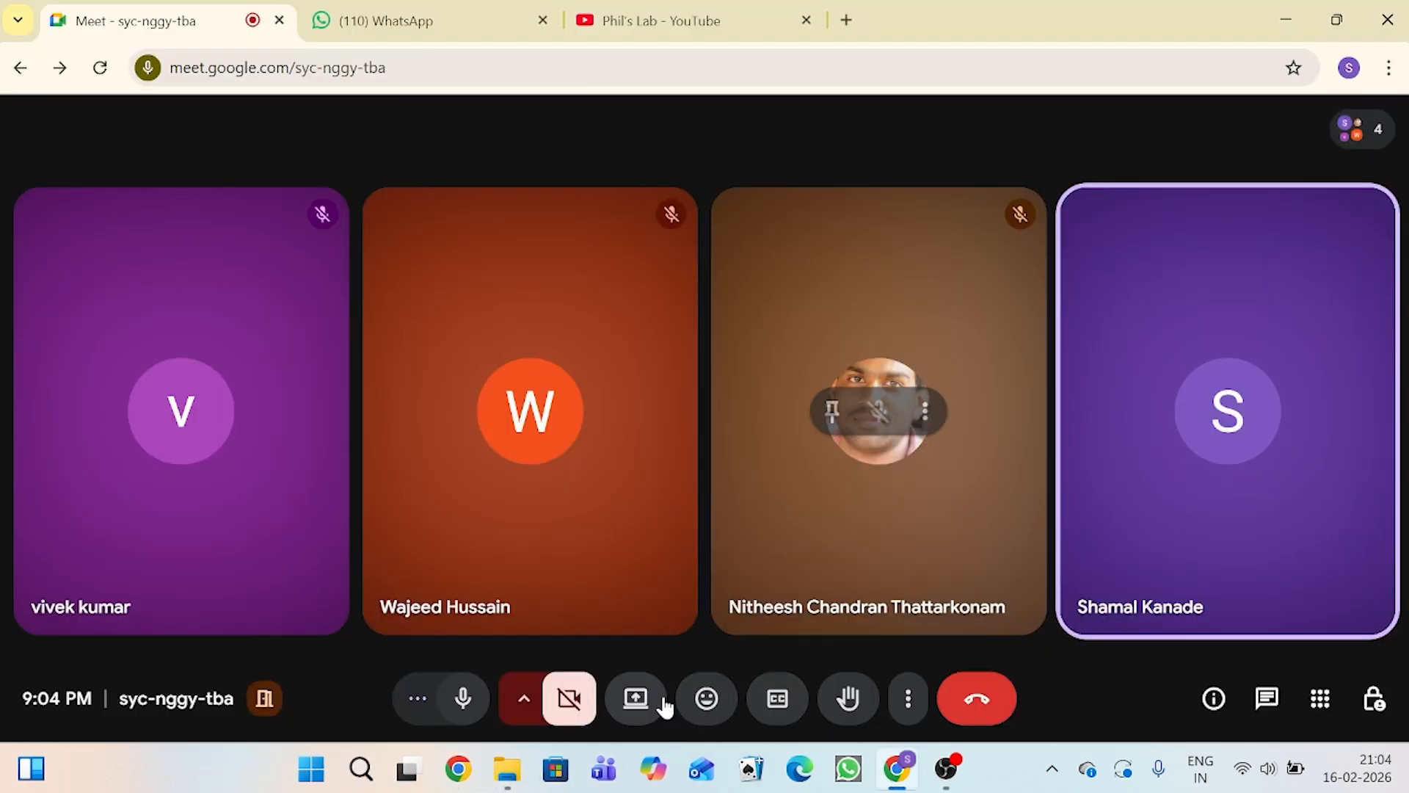
Step: Present the entire screen in the Google Meet call without sharing audio outputs
{"action": "left_click", "coordinate": [638, 701]}
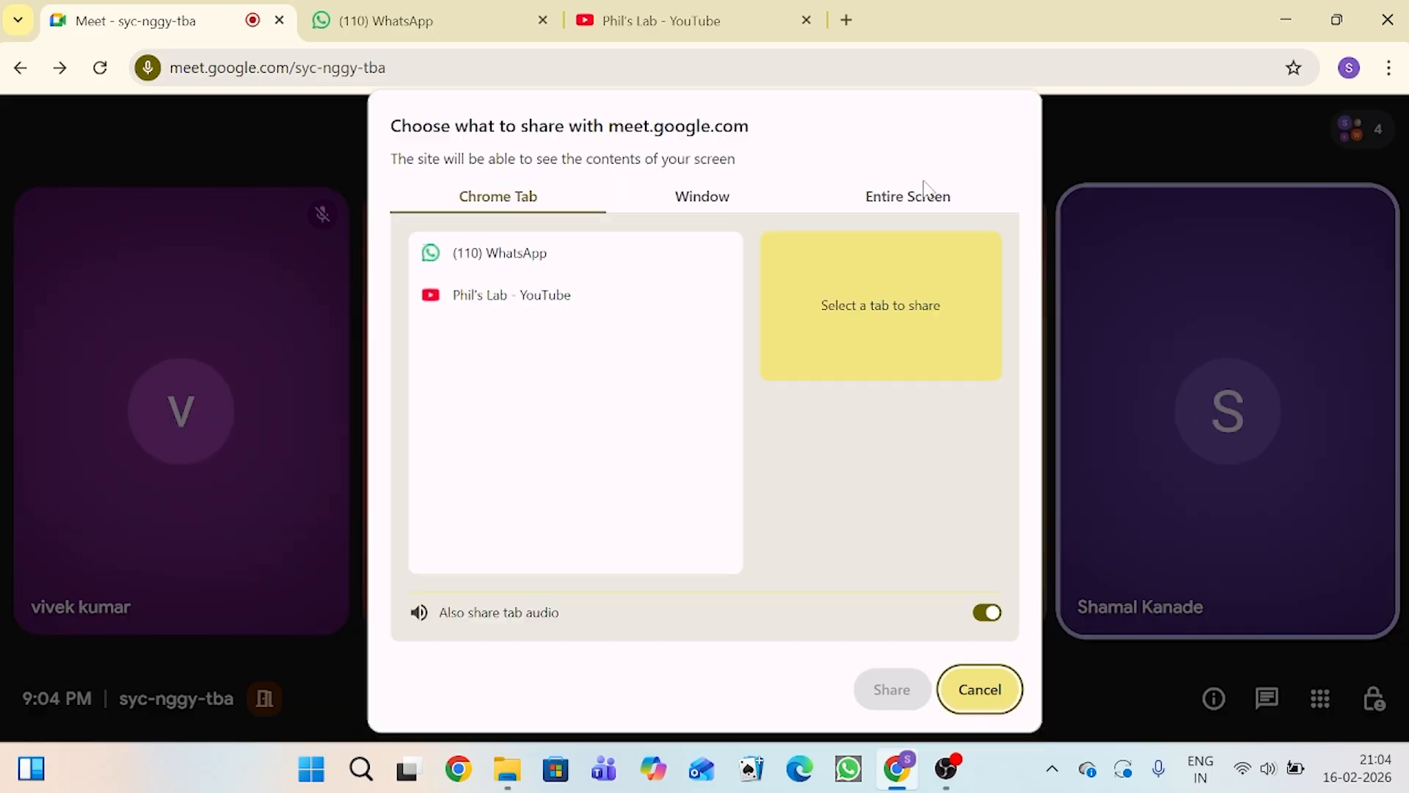
{"action": "left_click", "coordinate": [927, 206]}
{"action": "left_click", "coordinate": [636, 325]}
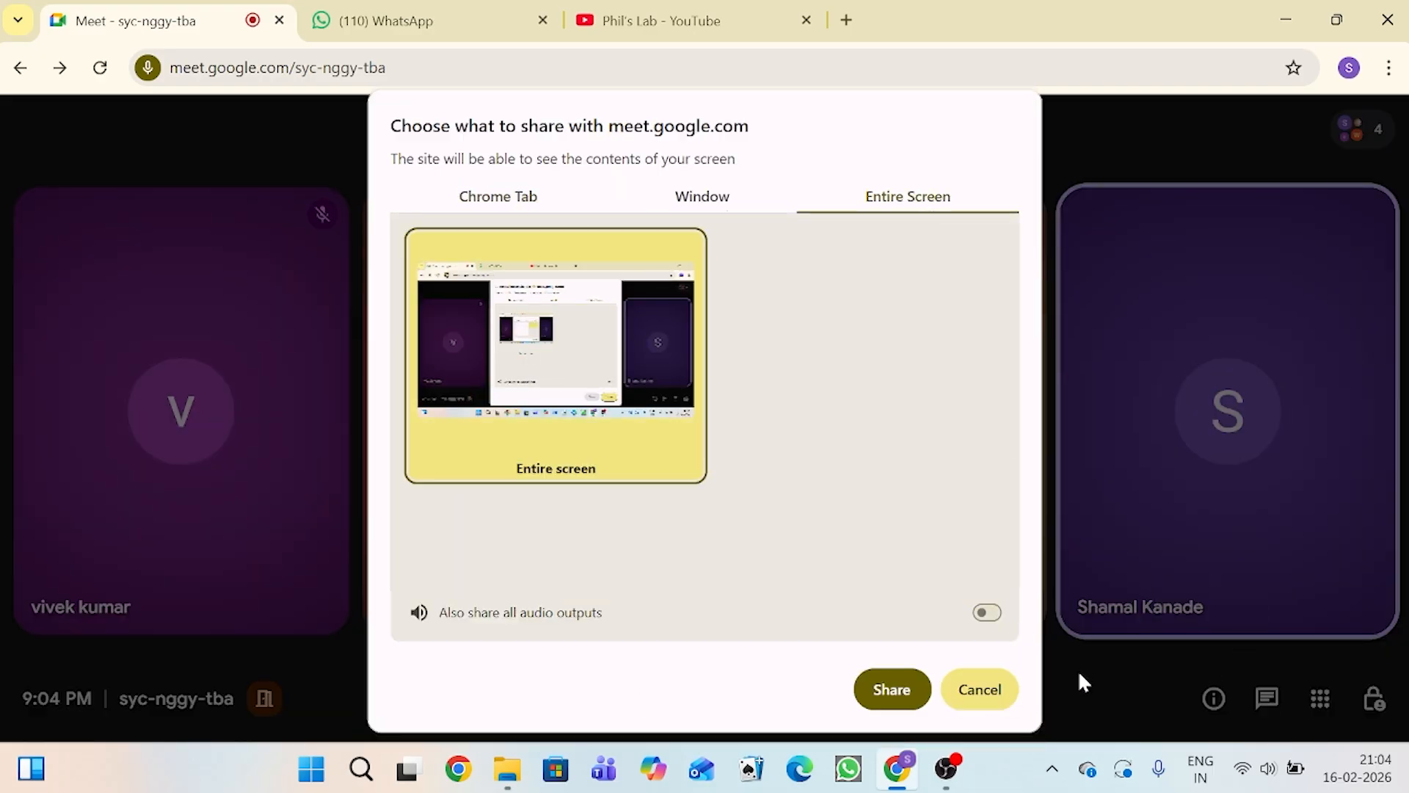
{"action": "left_click", "coordinate": [908, 688]}
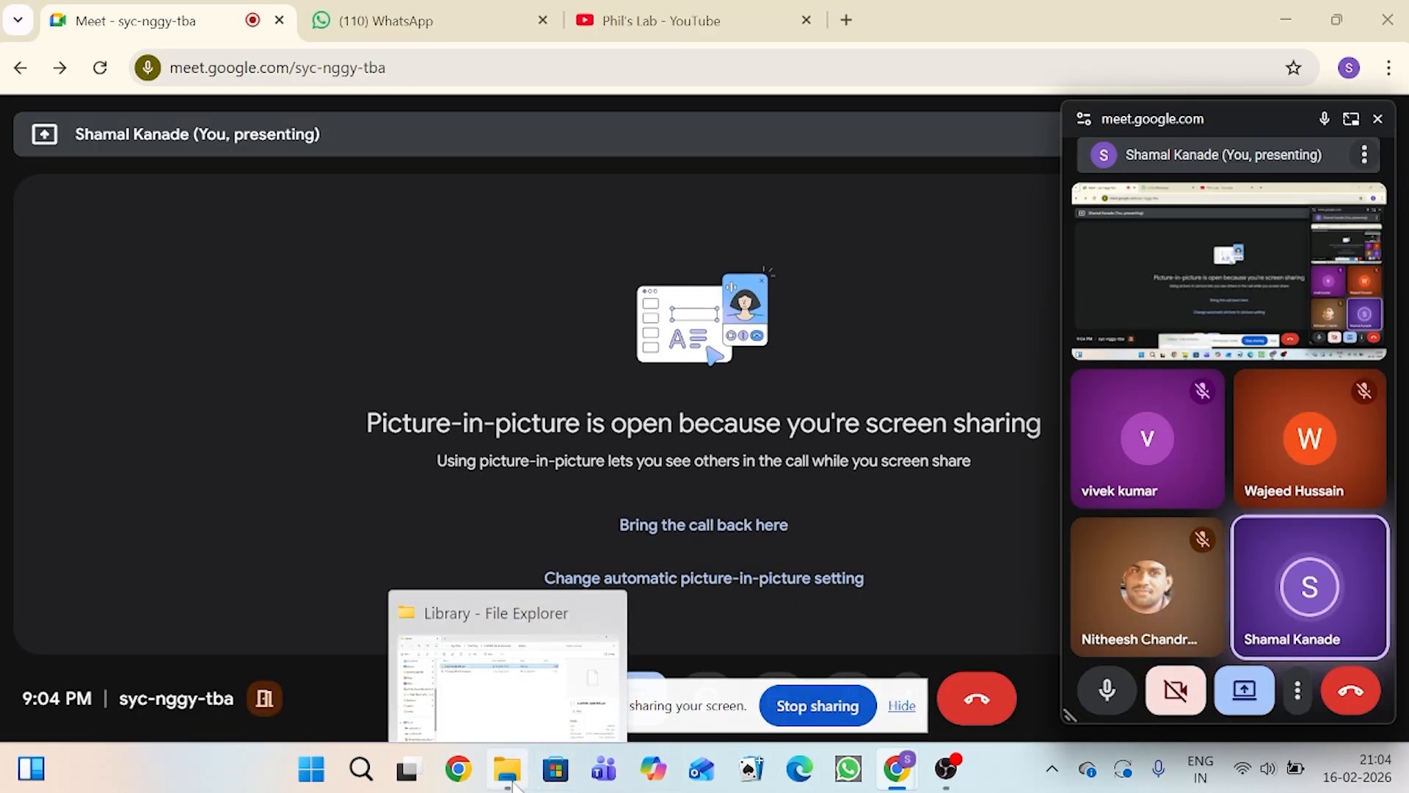
Step: Switch to File Explorer and open the LM2596_Buck_Converter subfolder inside Teaching's LM2596_Buck_Converter folder, moving the floating meeting window aside
{"action": "left_click", "coordinate": [514, 782]}
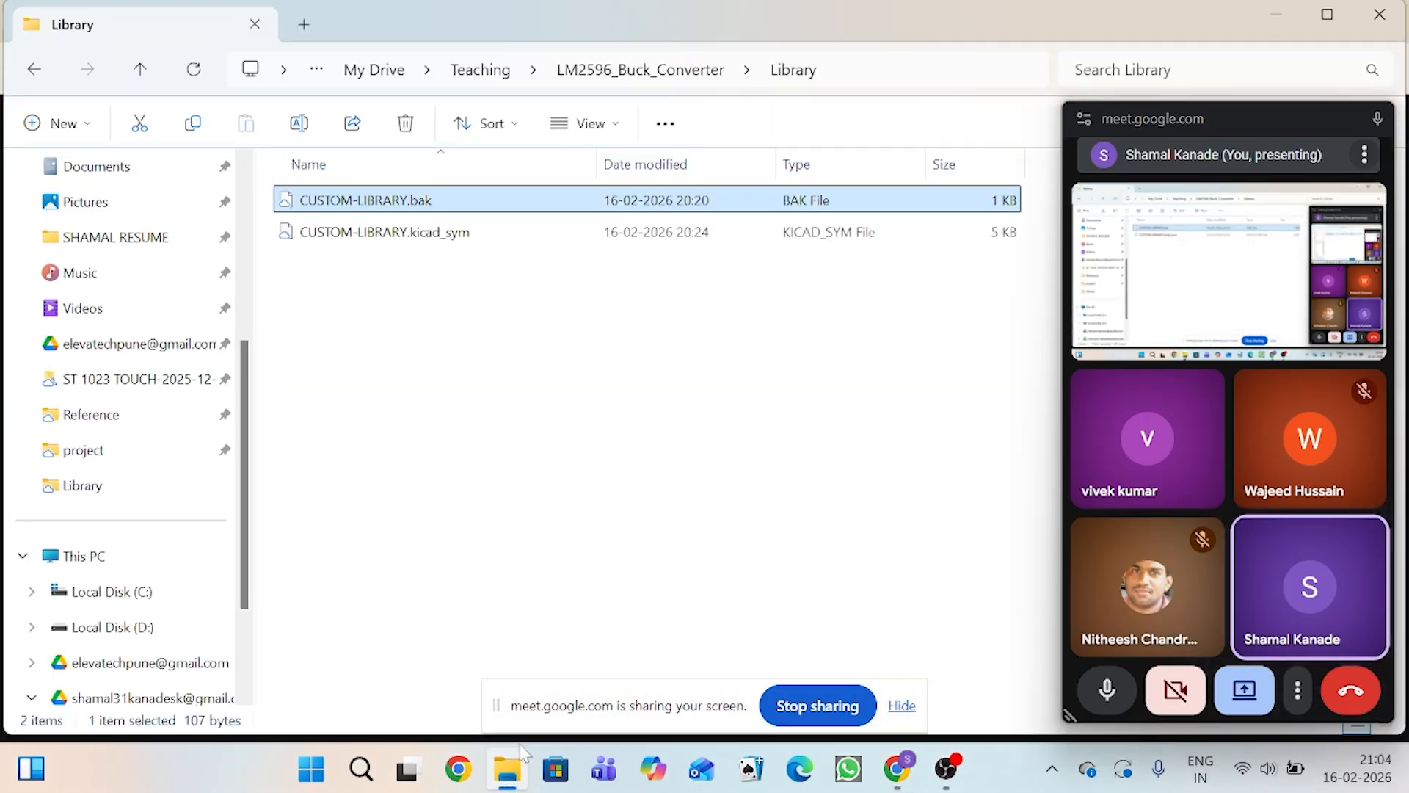
{"action": "left_click", "coordinate": [652, 82]}
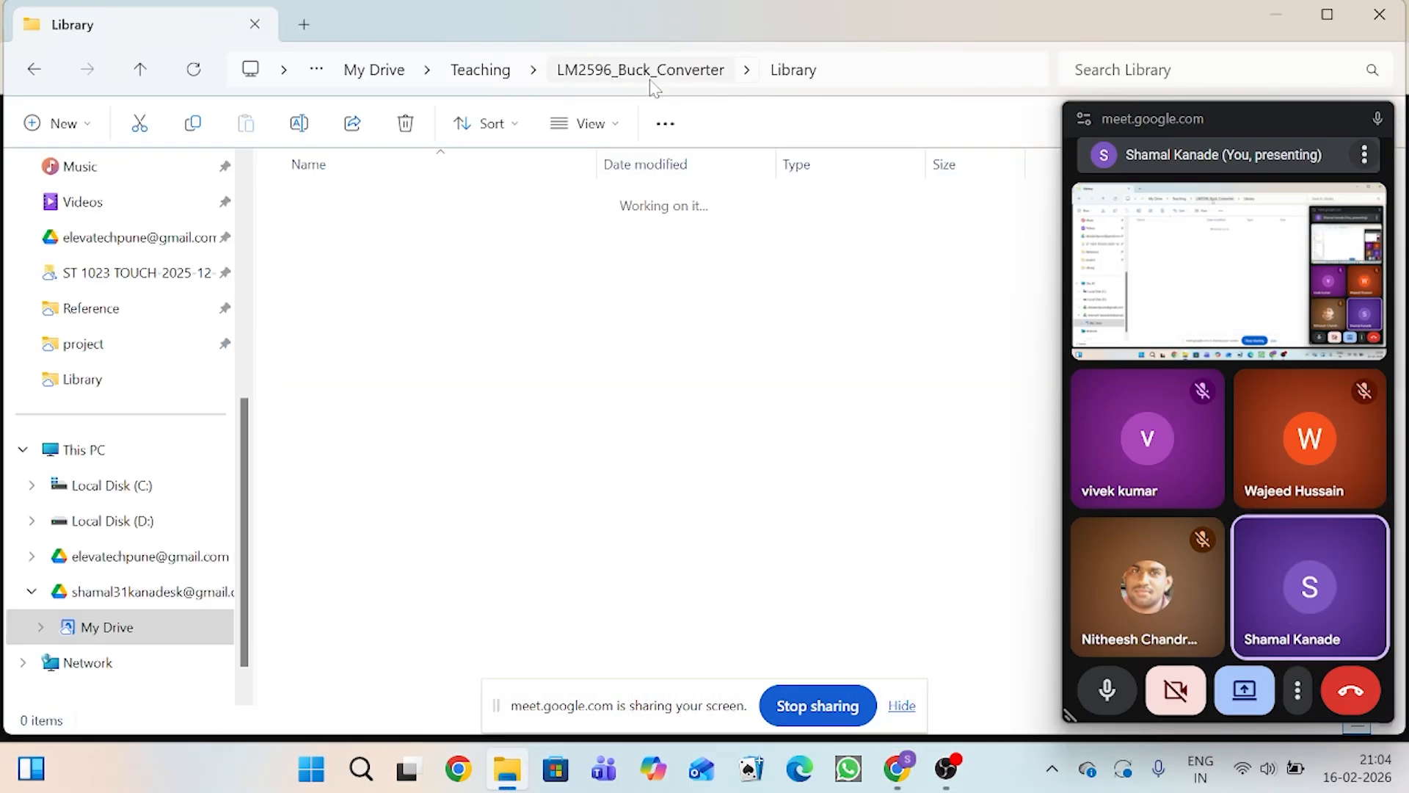
{"action": "left_click_drag", "start_coordinate": [1258, 109], "coordinate": [1298, 104]}
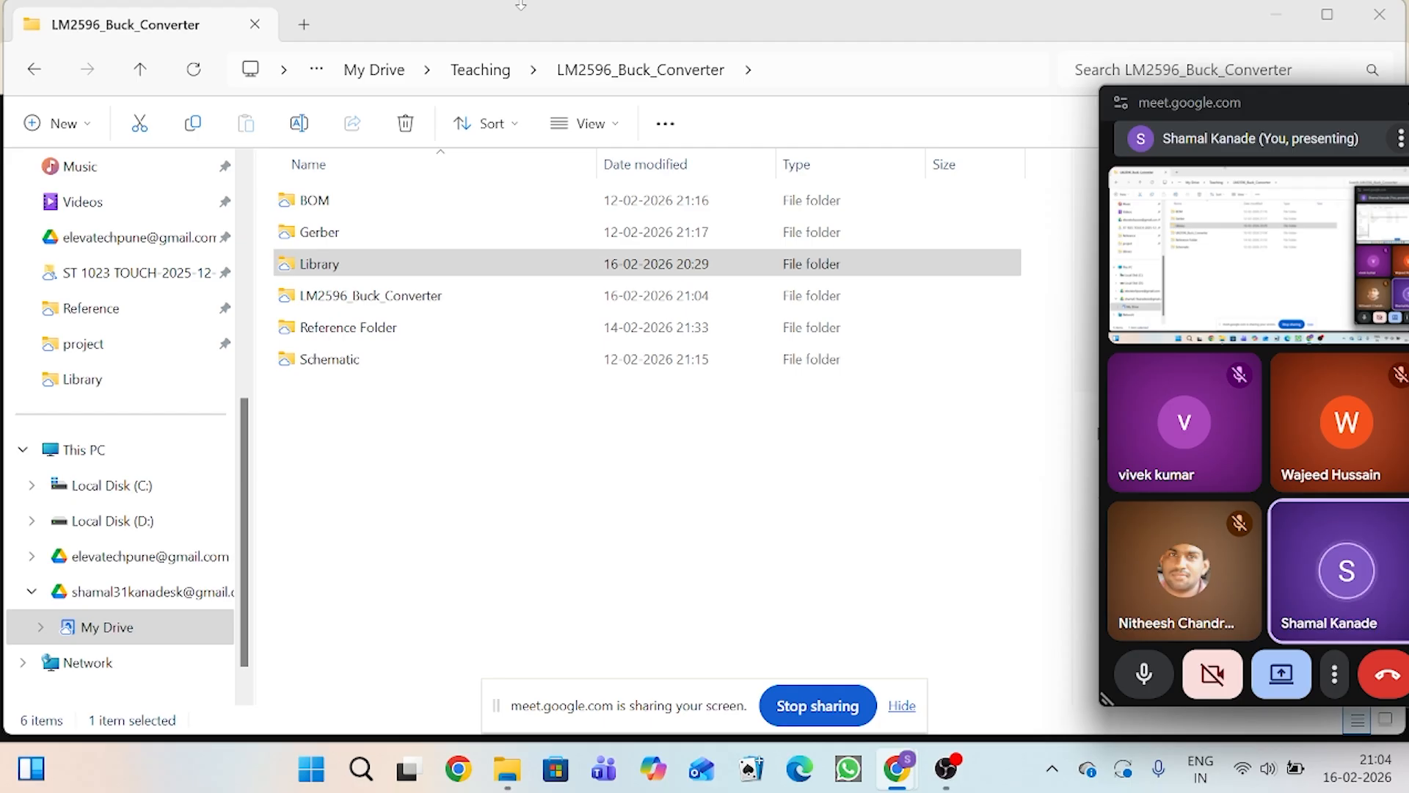
{"action": "left_click", "coordinate": [481, 69]}
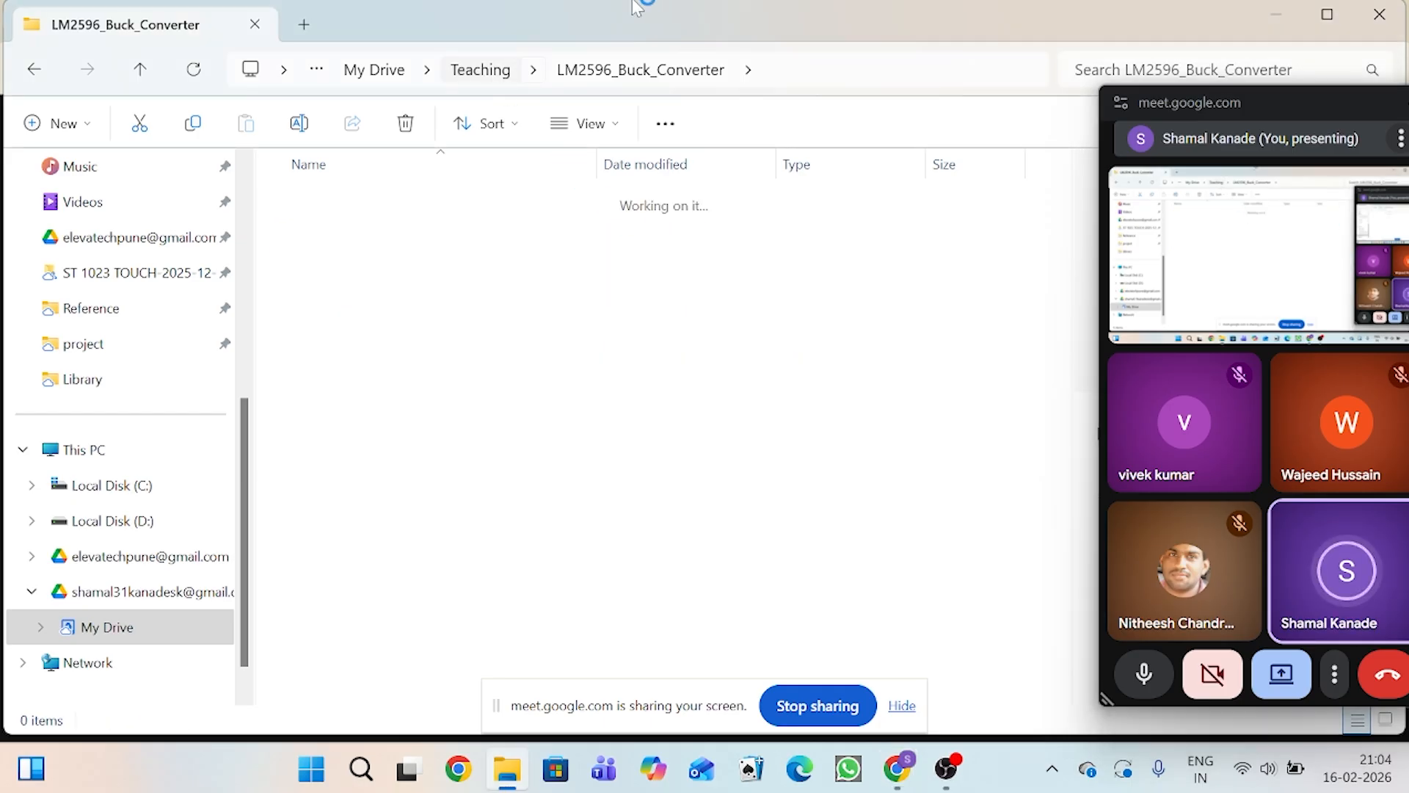
{"action": "left_click", "coordinate": [522, 459]}
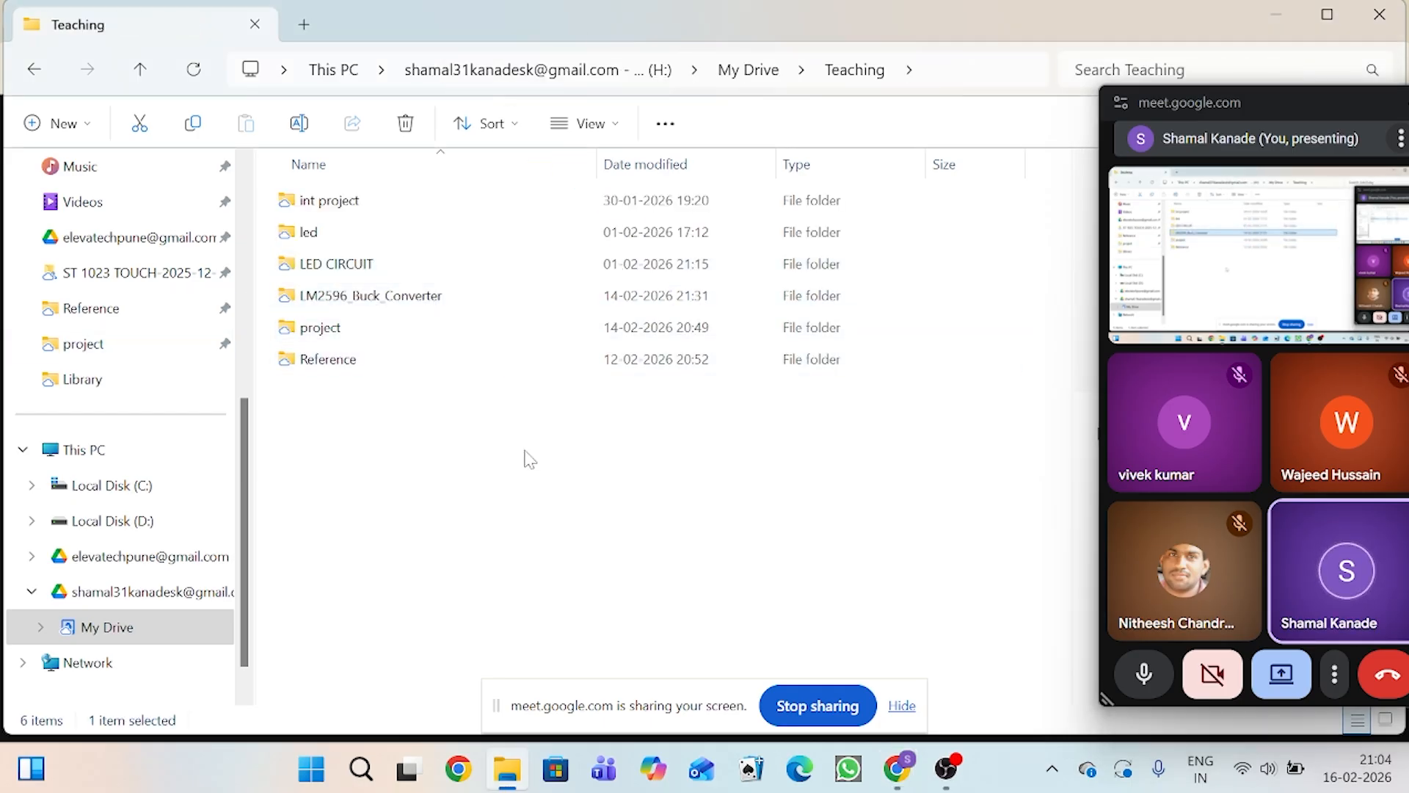
{"action": "double_click", "coordinate": [417, 300]}
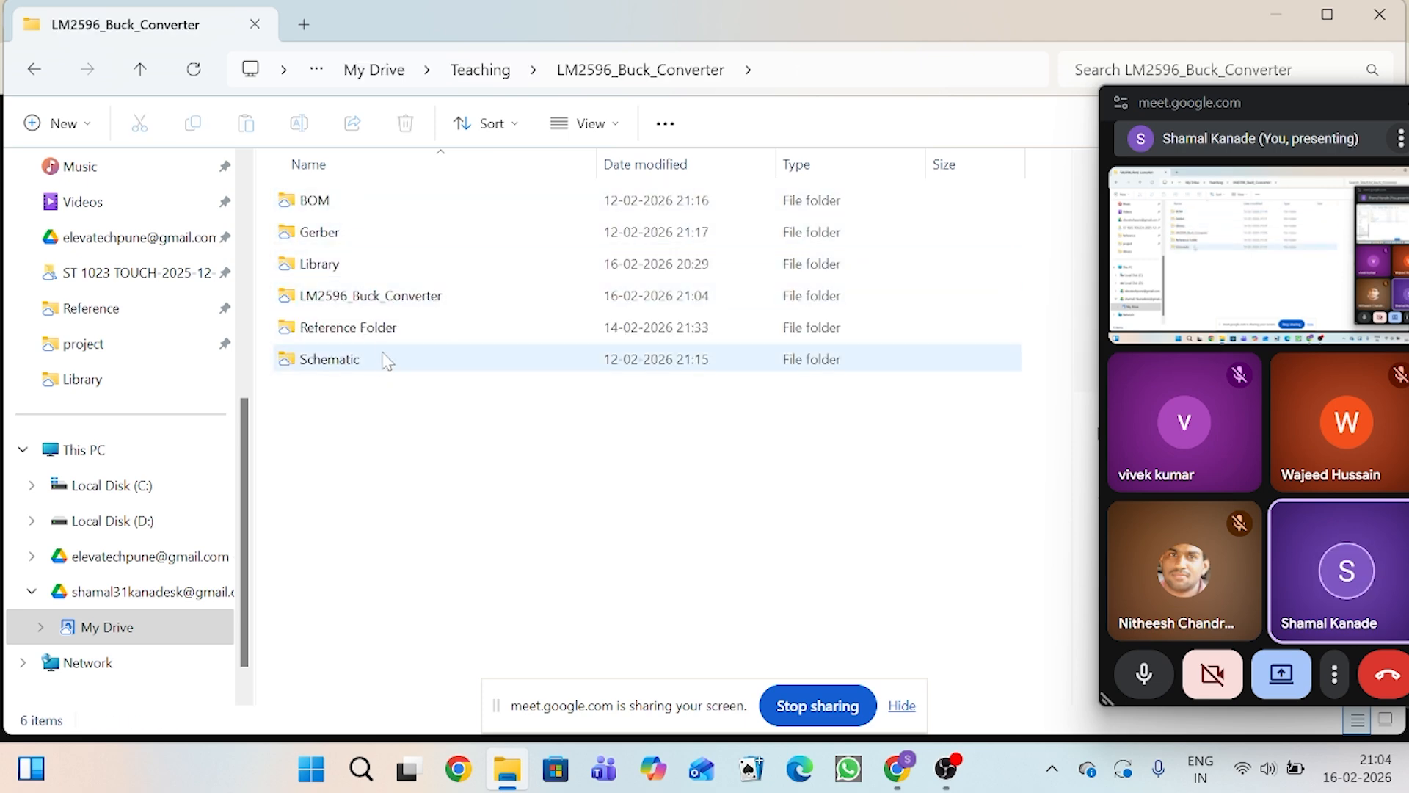
{"action": "left_click", "coordinate": [410, 301]}
{"action": "double_click", "coordinate": [411, 301]}
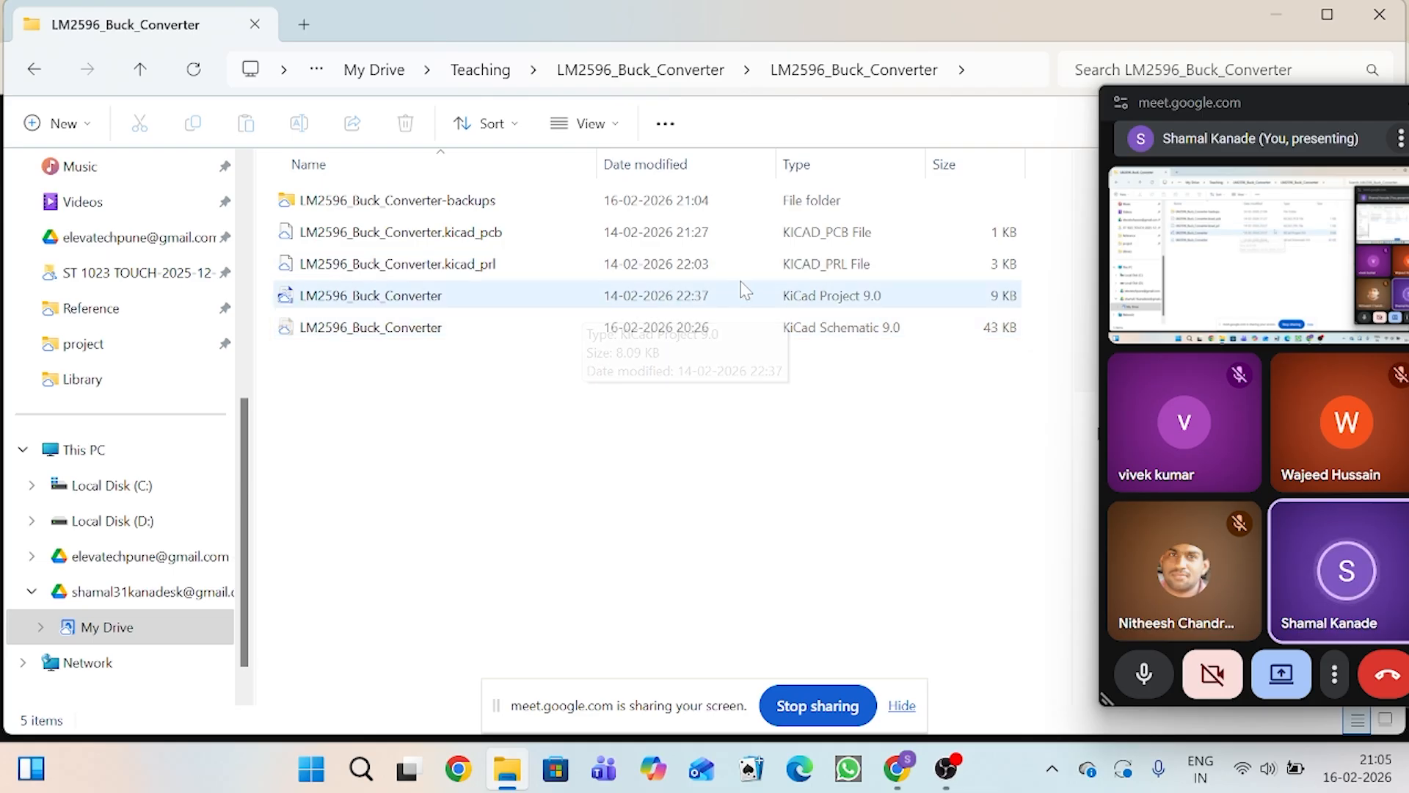
Step: Open the LM2596_Buck_Converter project file with KiCad EDA 9.0.3 and move the floating meeting window out of the way
{"action": "left_click", "coordinate": [805, 312]}
{"action": "right_click", "coordinate": [803, 308]}
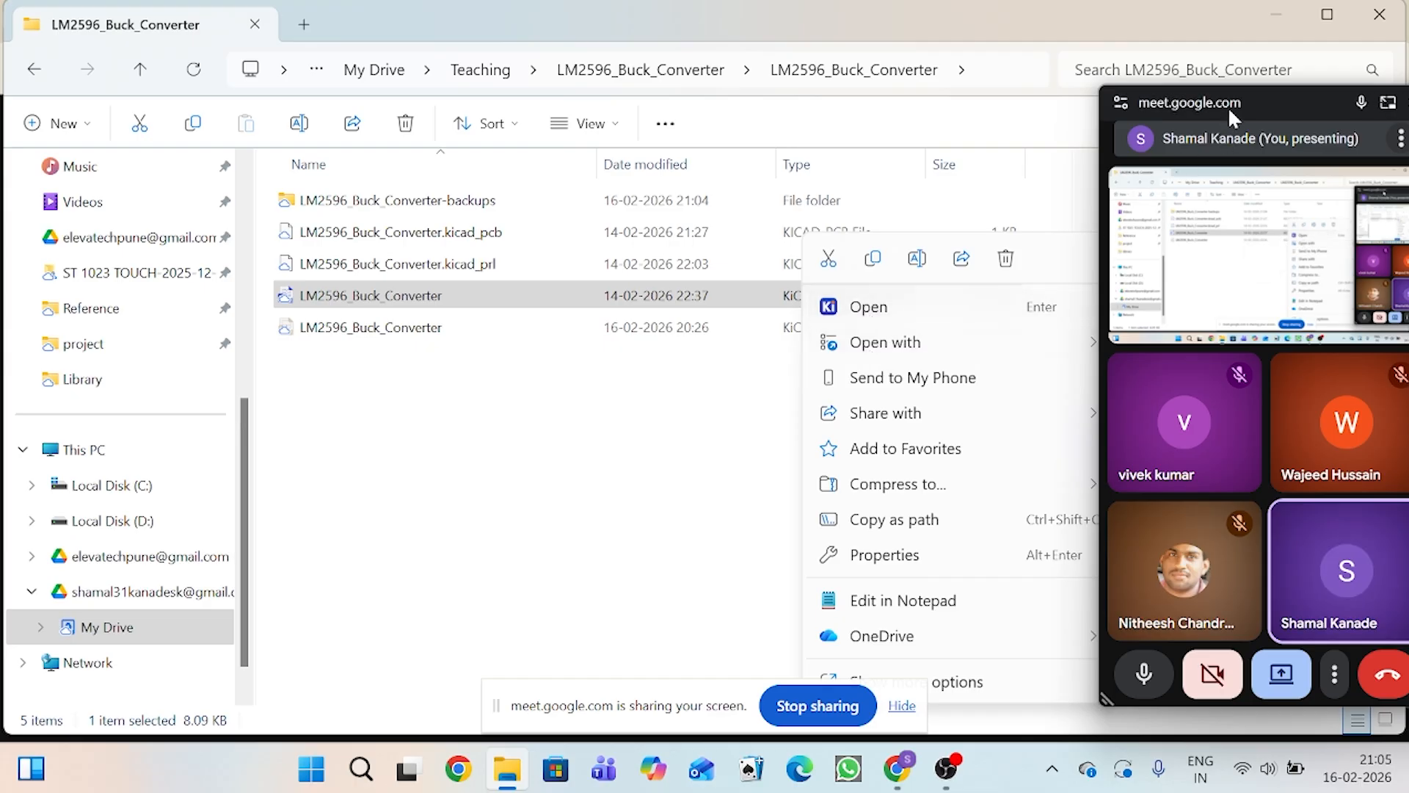
{"action": "left_click_drag", "start_coordinate": [1232, 117], "coordinate": [1294, 536]}
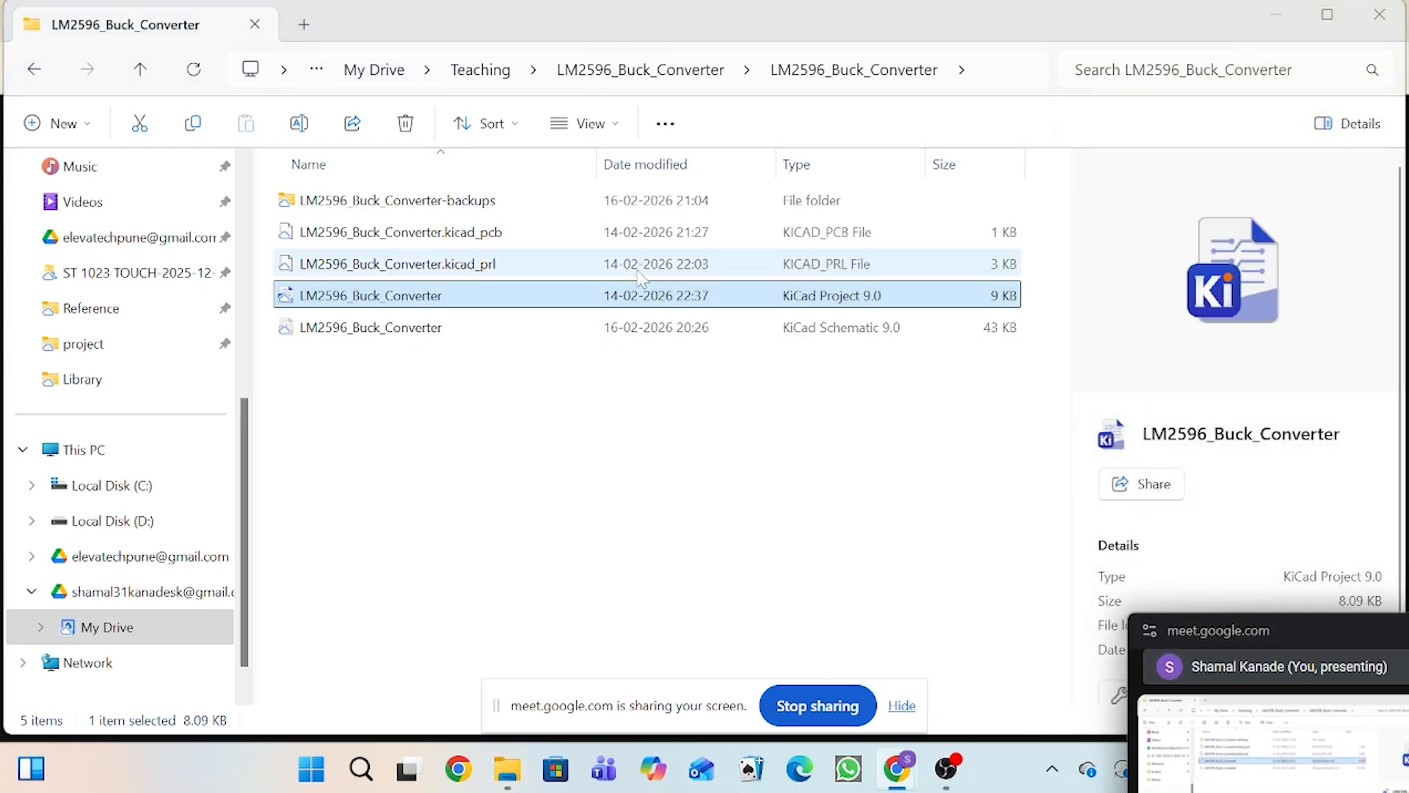
{"action": "left_click", "coordinate": [636, 294]}
{"action": "right_click", "coordinate": [636, 294]}
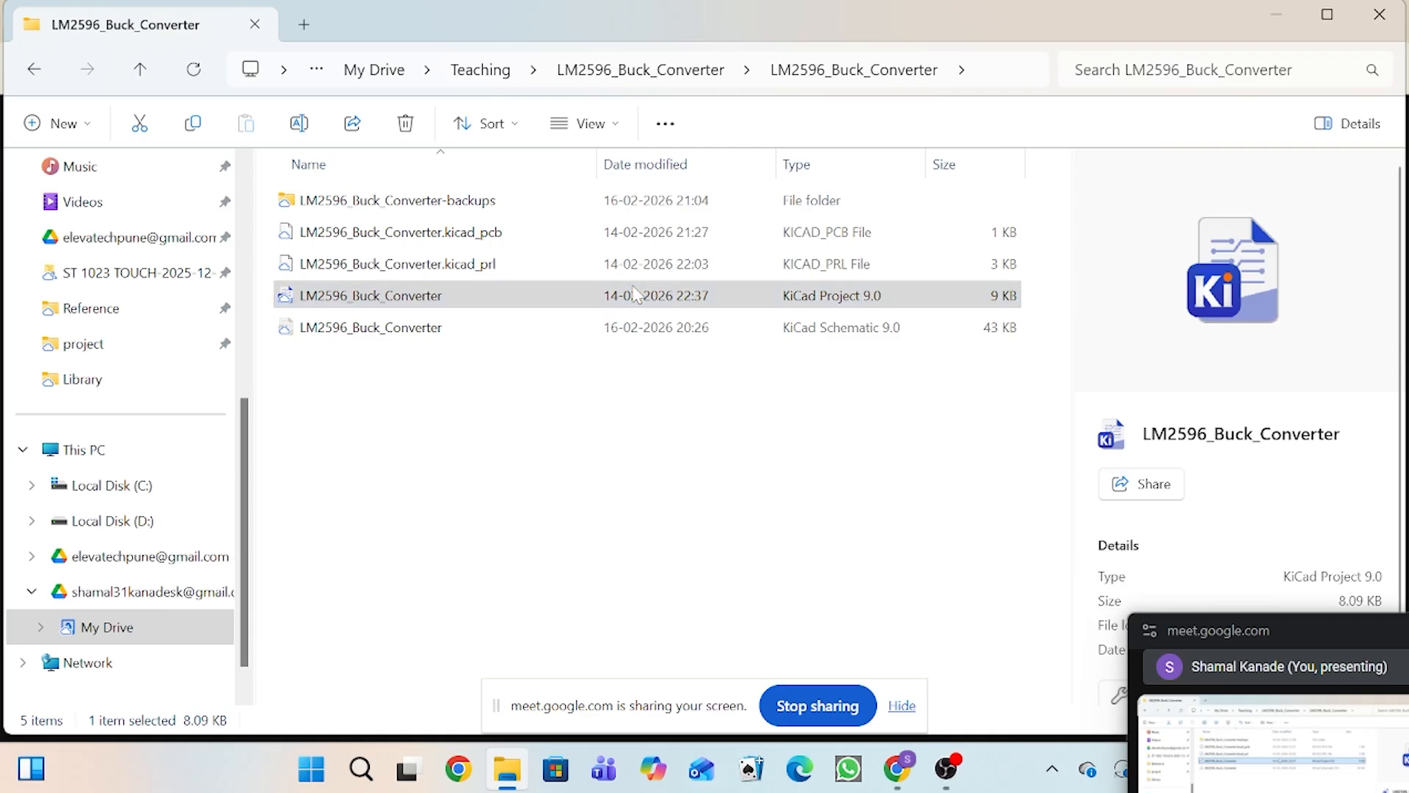
{"action": "mouse_move", "coordinate": [658, 301]}
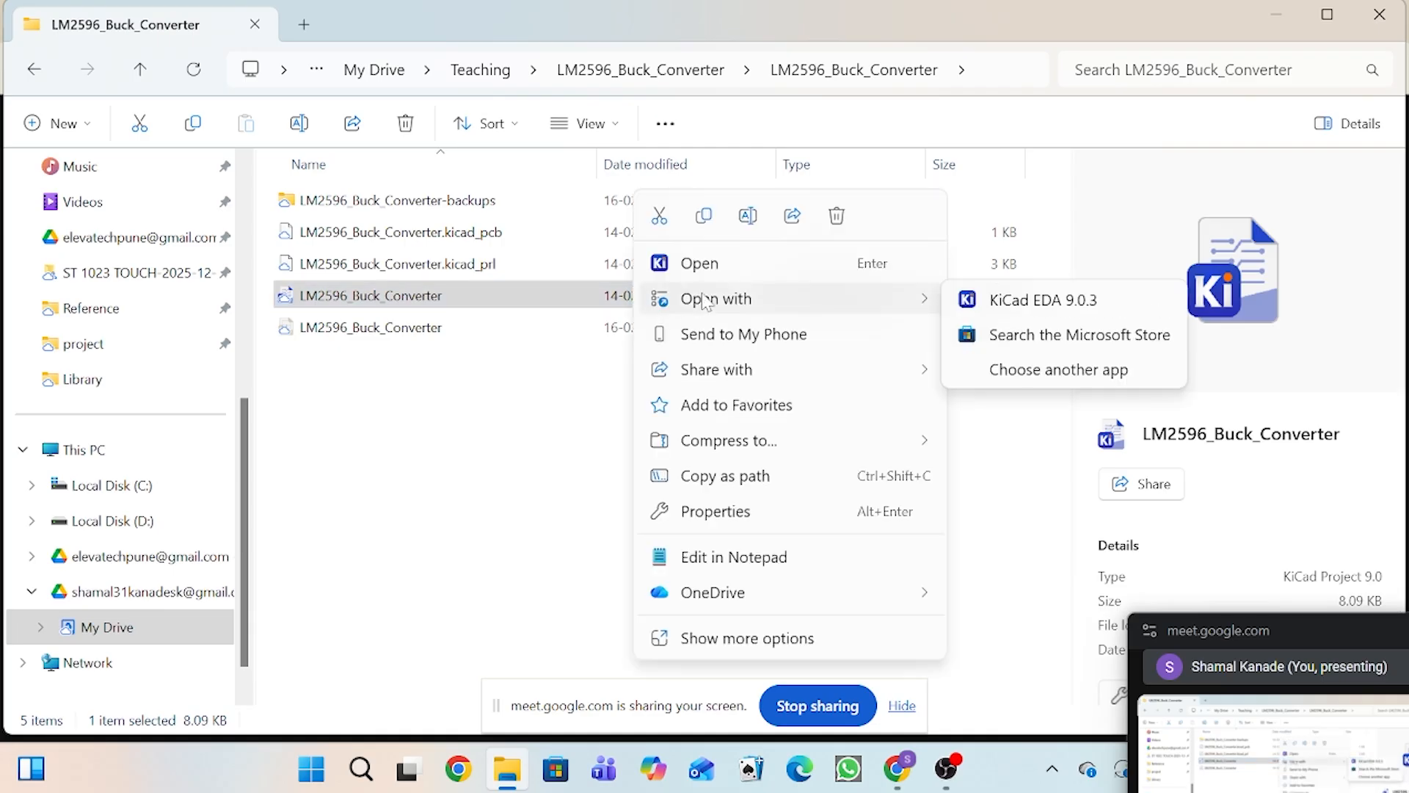
{"action": "left_click", "coordinate": [1060, 314]}
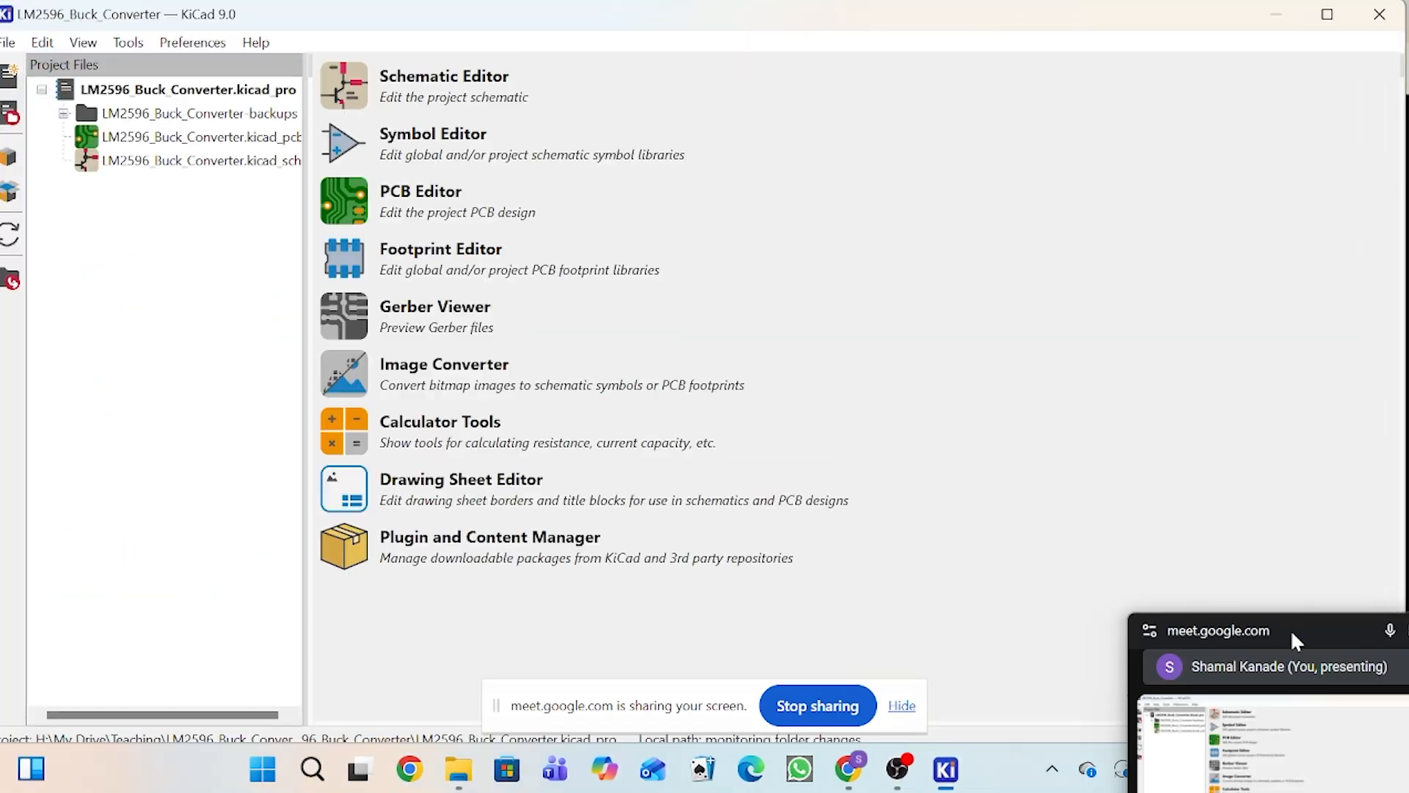
{"action": "left_click_drag", "start_coordinate": [1298, 627], "coordinate": [1326, 683]}
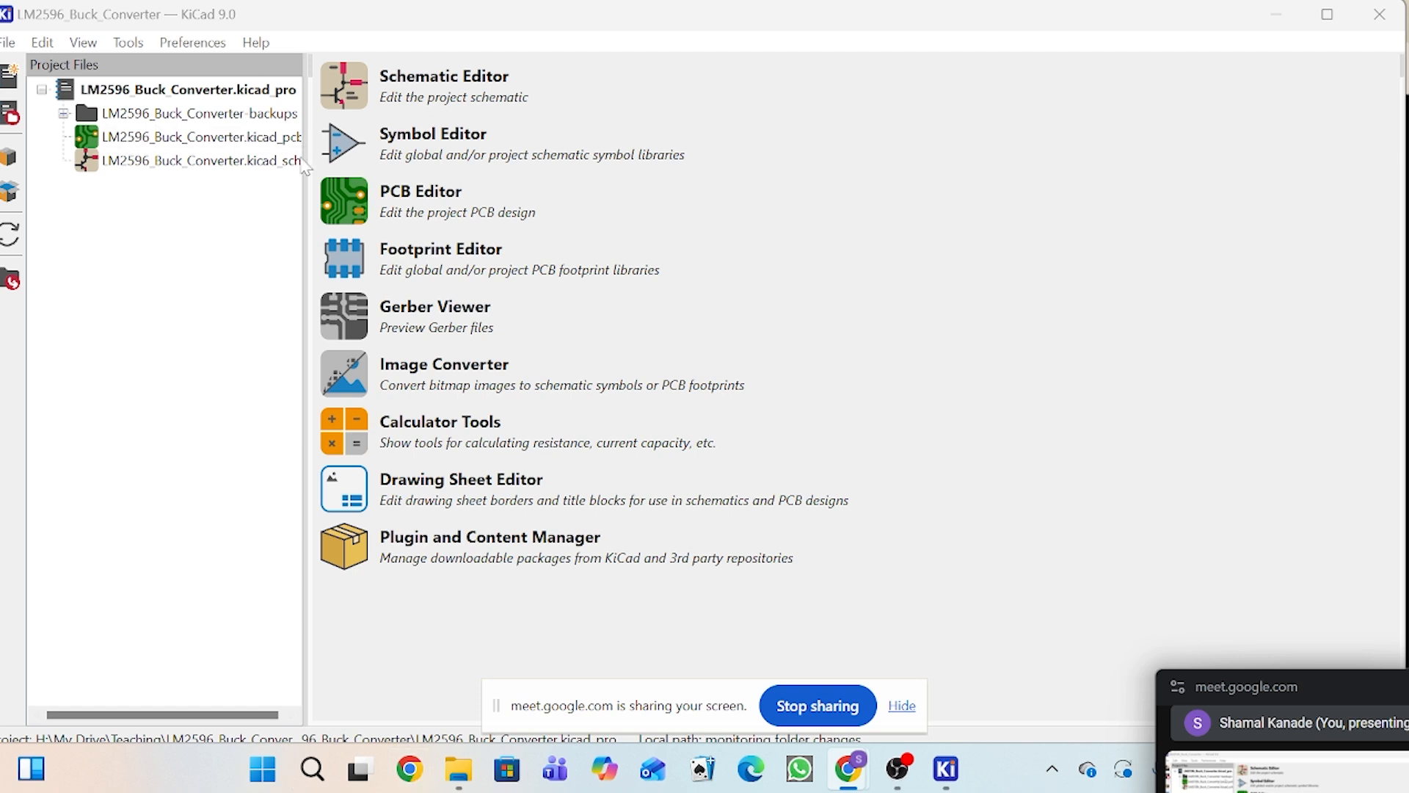
Step: Examine the LM2596_Buck_Converter-backups folder in File Explorer and return to the KiCad project window
{"action": "left_click", "coordinate": [473, 784]}
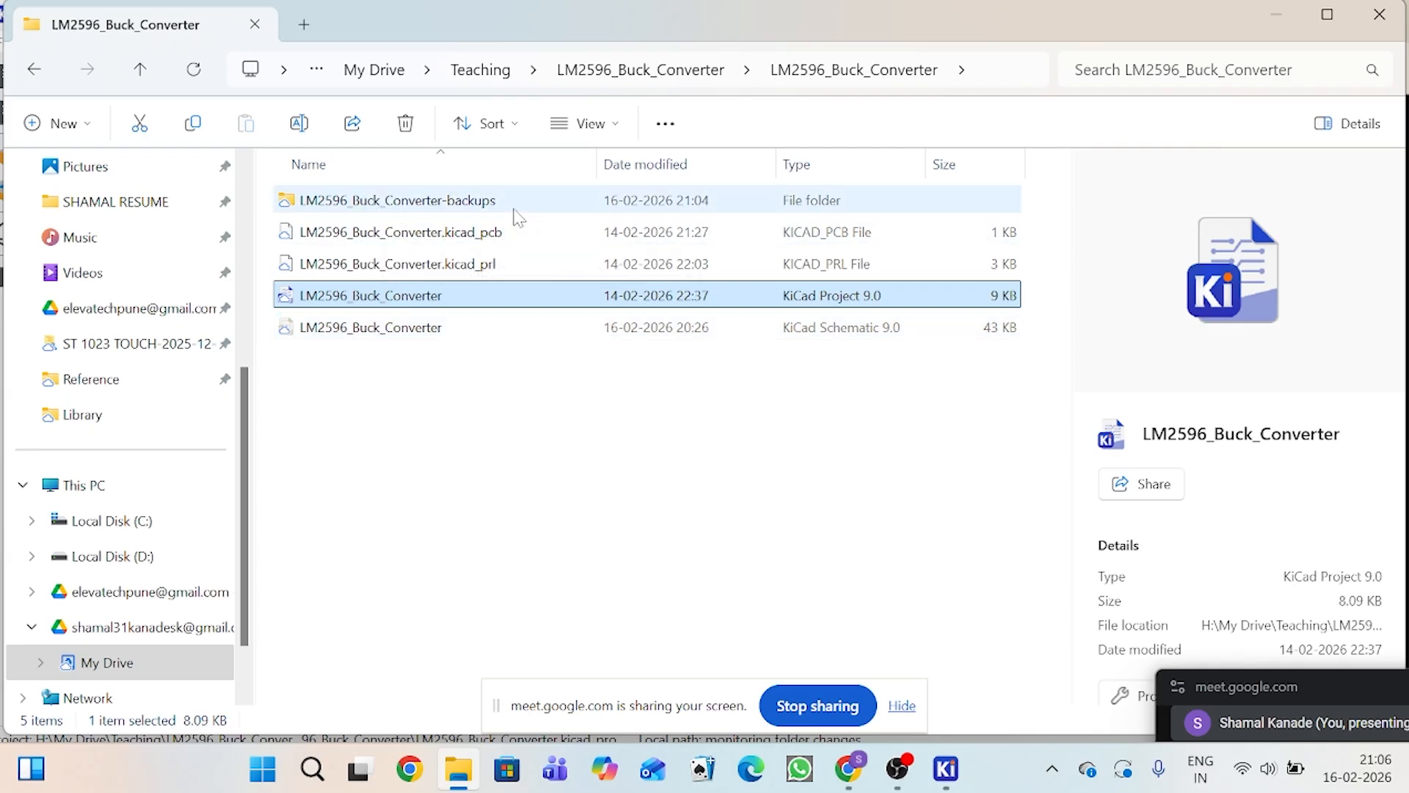
{"action": "double_click", "coordinate": [436, 208]}
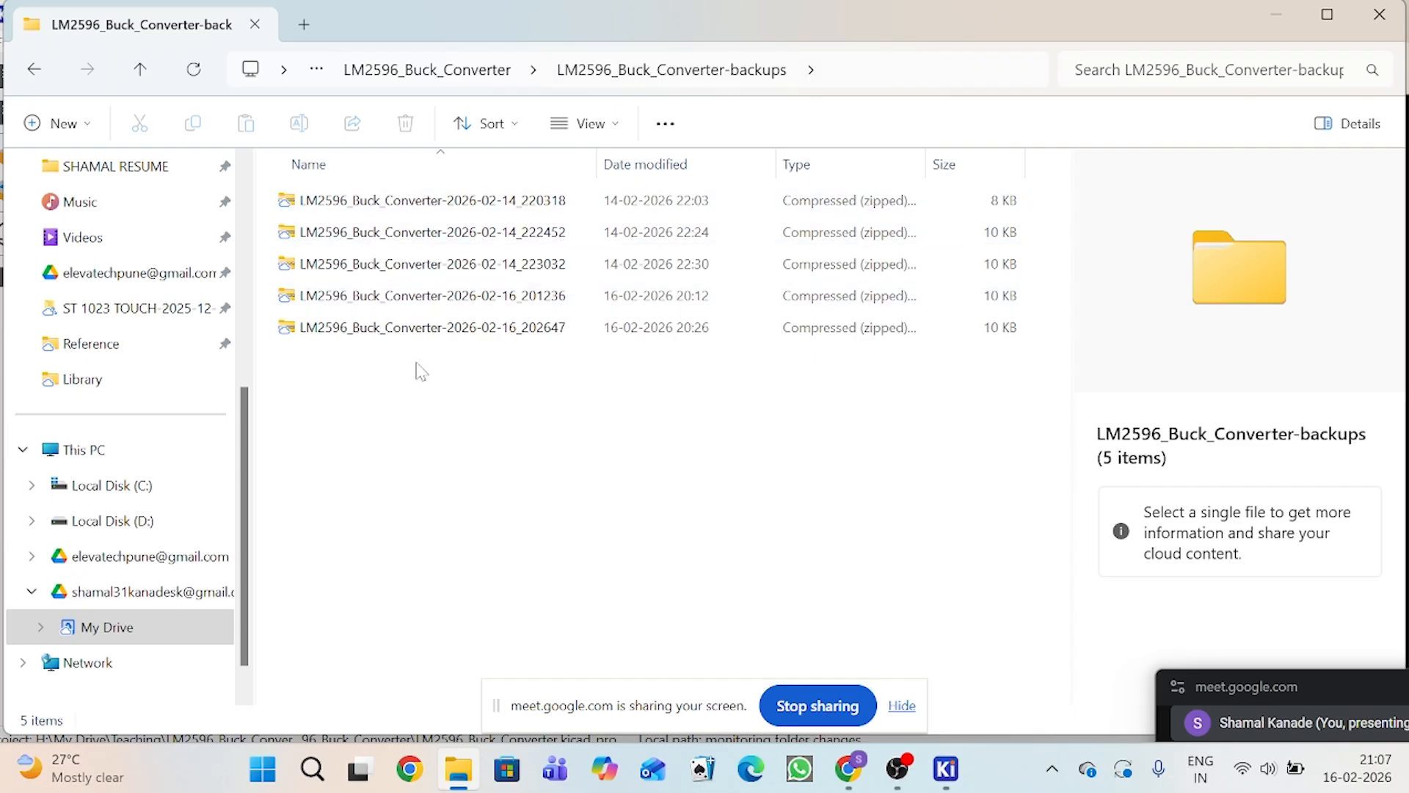
{"action": "left_click", "coordinate": [936, 782]}
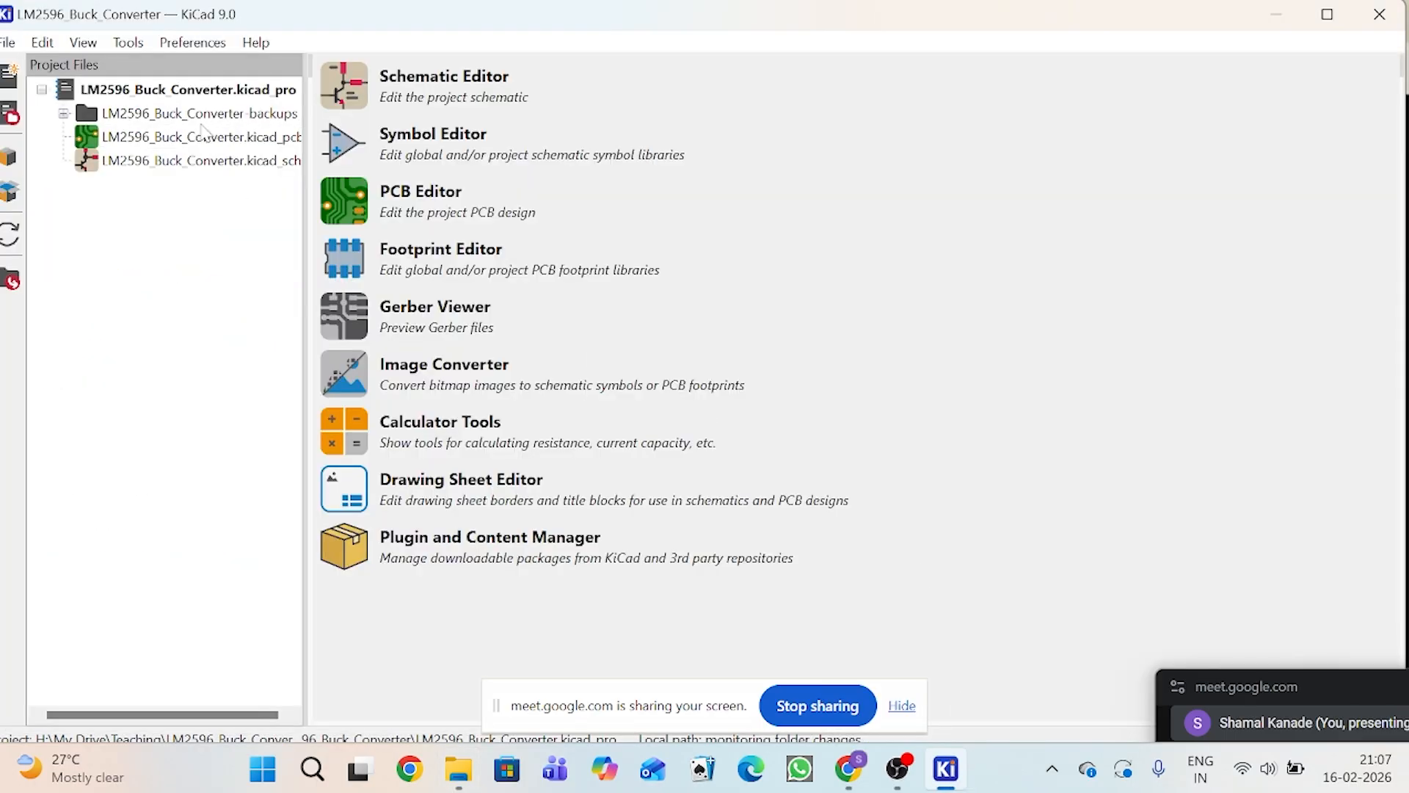
Step: Open LM2596_Buck_Converter.kicad_sch in the Schematic Editor and examine the 40V to 5V converter circuit up close
{"action": "double_click", "coordinate": [172, 158]}
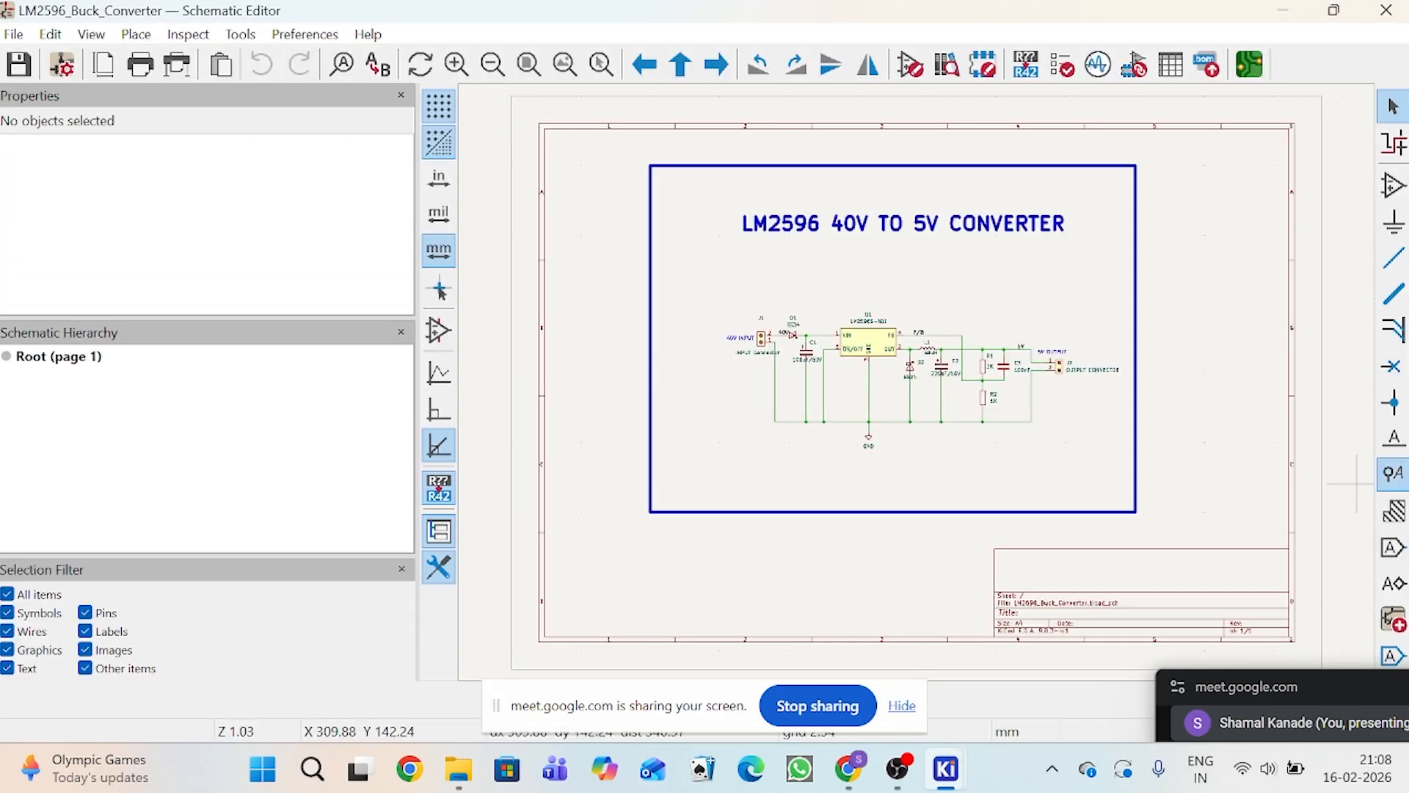
{"action": "scroll", "coordinate": [1164, 294], "scroll_direction": "up", "scroll_amount": 2}
{"action": "scroll", "coordinate": [827, 318], "scroll_direction": "down", "scroll_amount": 3}
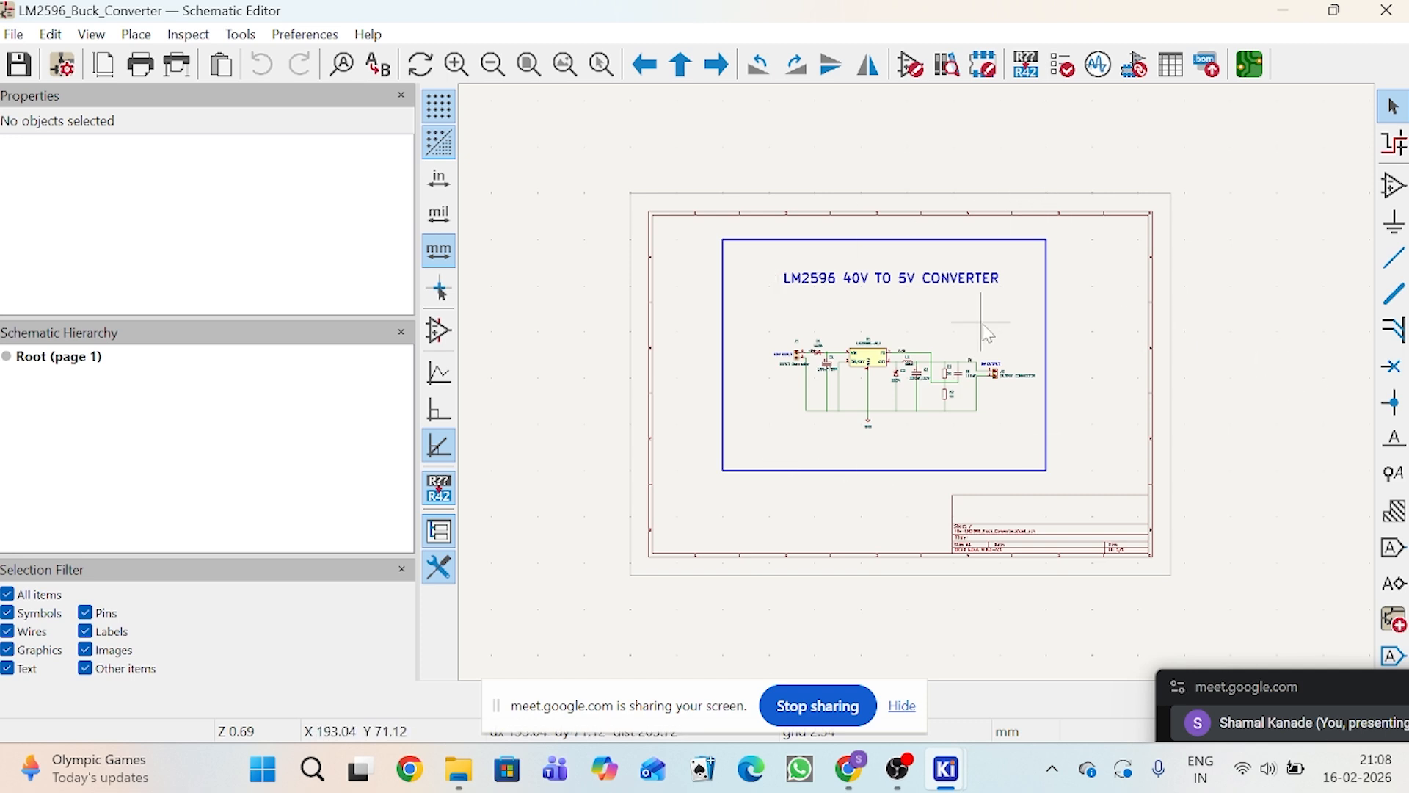
{"action": "scroll", "coordinate": [989, 334], "scroll_direction": "up", "scroll_amount": 1}
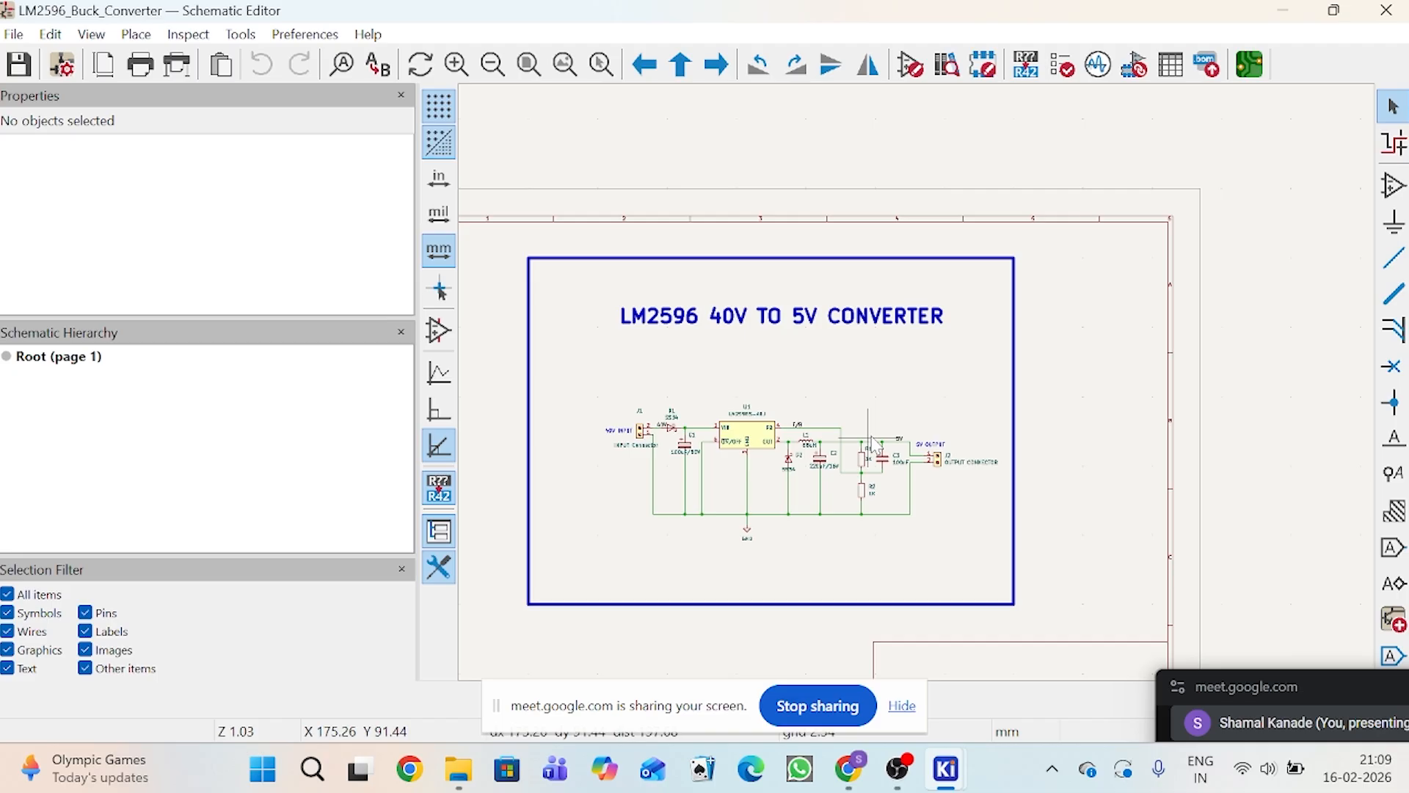
{"action": "scroll", "coordinate": [923, 391], "scroll_direction": "up", "scroll_amount": 2}
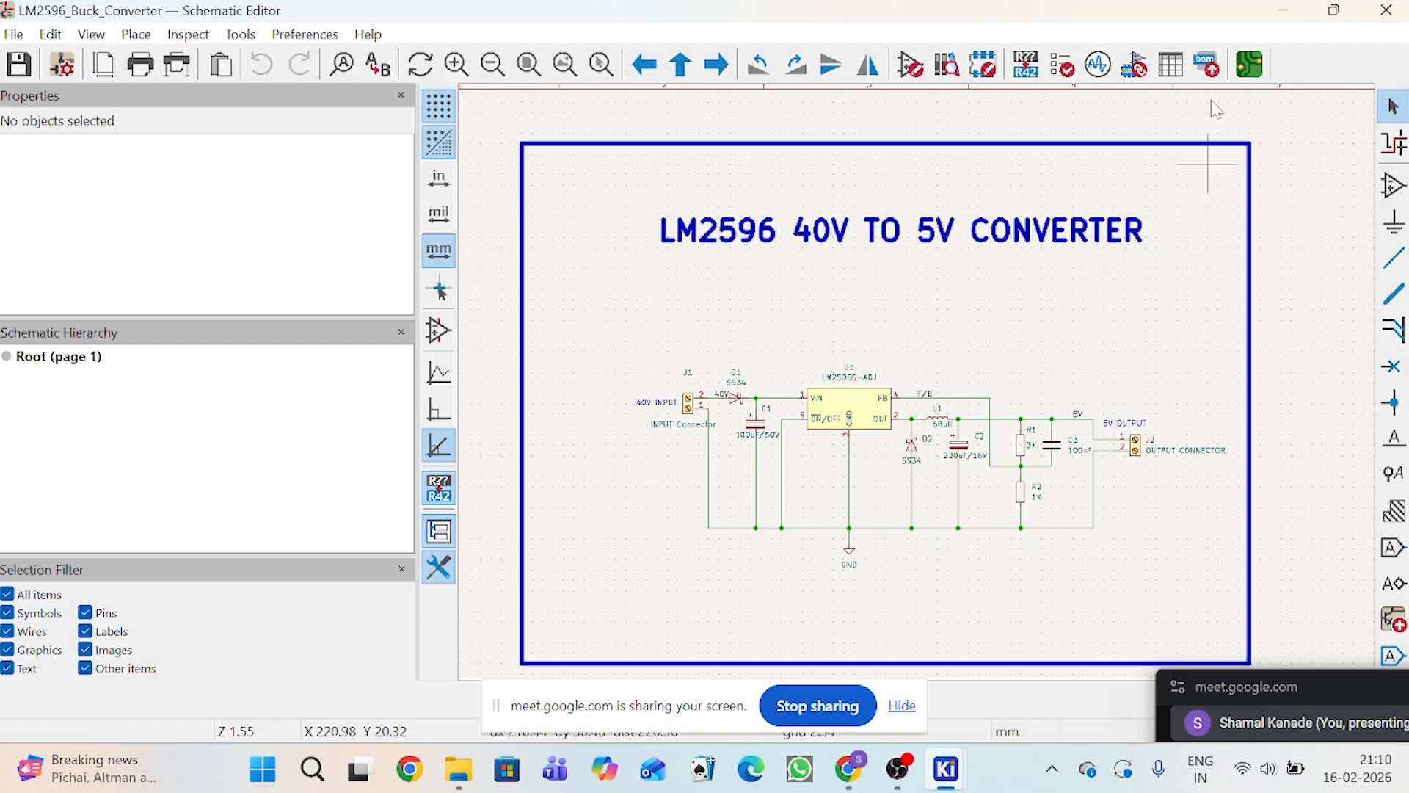
Step: Run the electrical rules check on the schematic and move its results window clear of the input side of the circuit
{"action": "left_click", "coordinate": [1071, 73]}
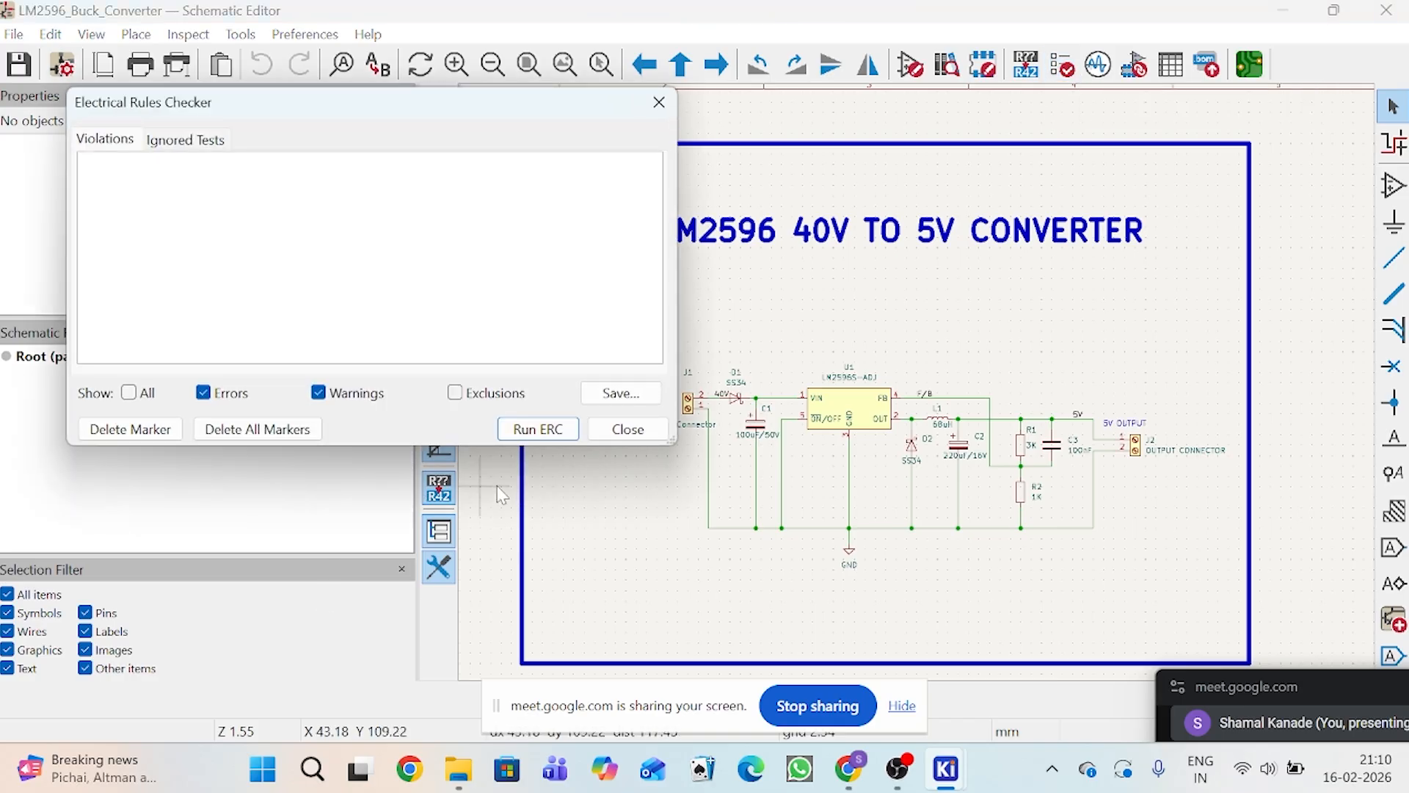
{"action": "left_click", "coordinate": [561, 429]}
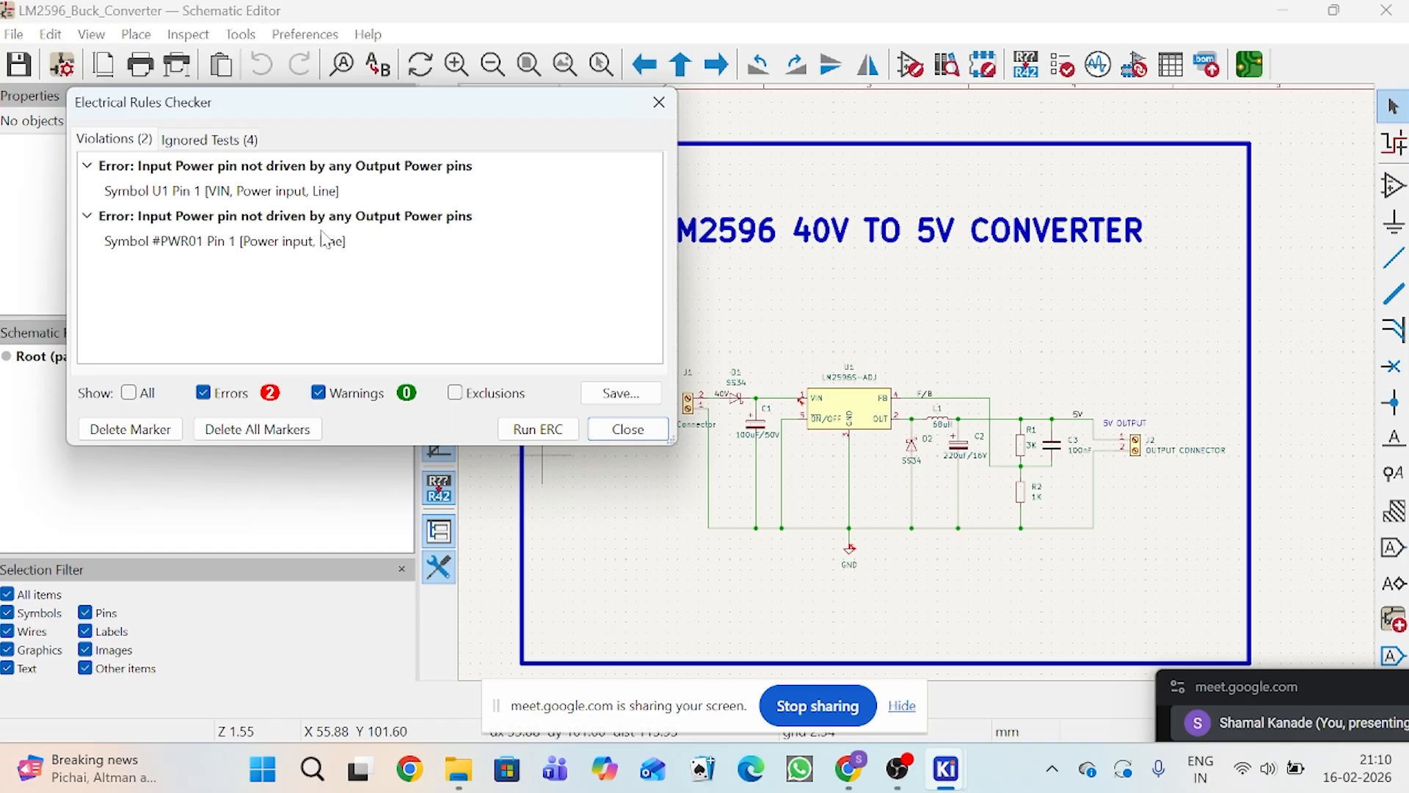
{"action": "left_click_drag", "start_coordinate": [429, 118], "coordinate": [1408, 150]}
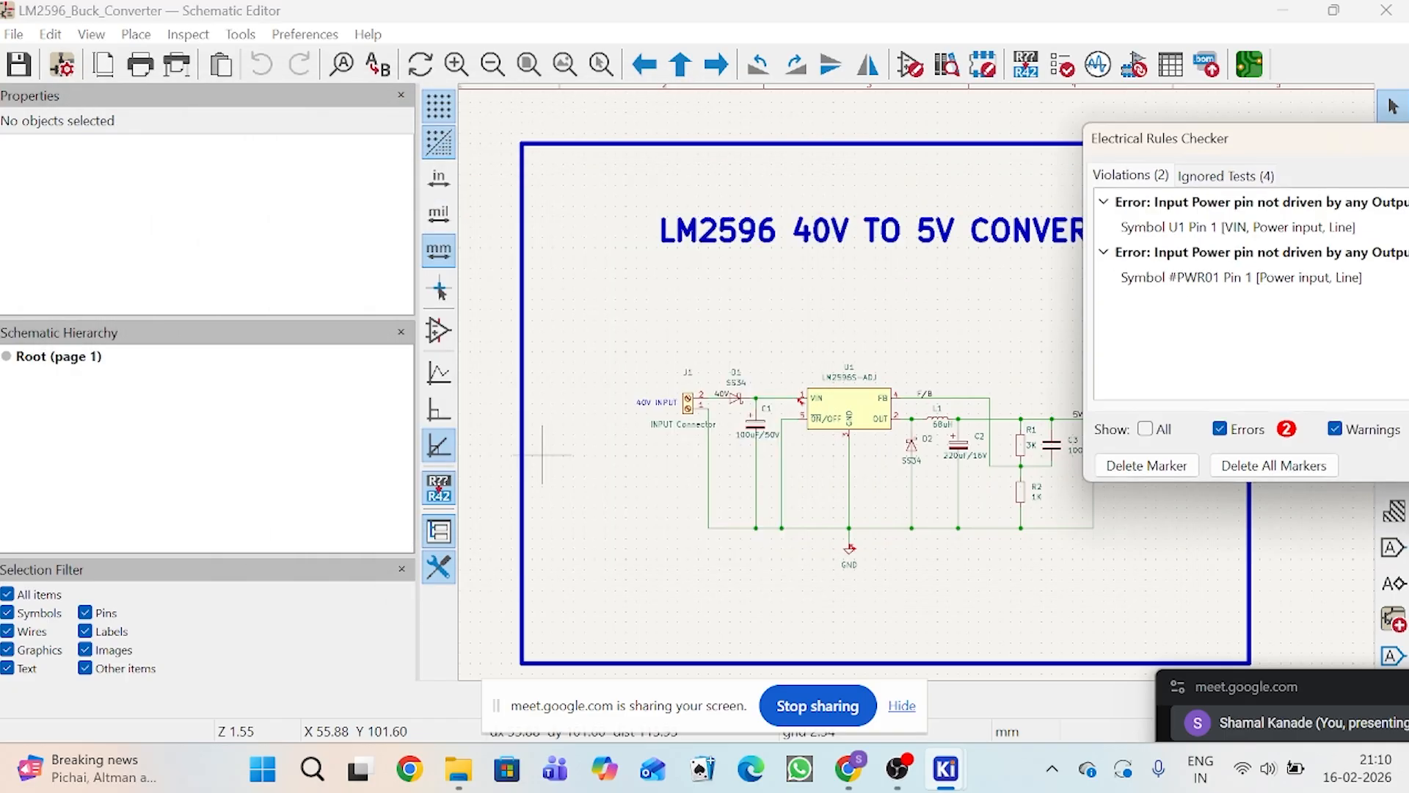
Step: Examine the two reported rule violations, at U1's VIN pin and at the GND power symbol, on the schematic
{"action": "scroll", "coordinate": [920, 391], "scroll_direction": "up", "scroll_amount": 4}
{"action": "scroll", "coordinate": [529, 441], "scroll_direction": "up", "scroll_amount": 4}
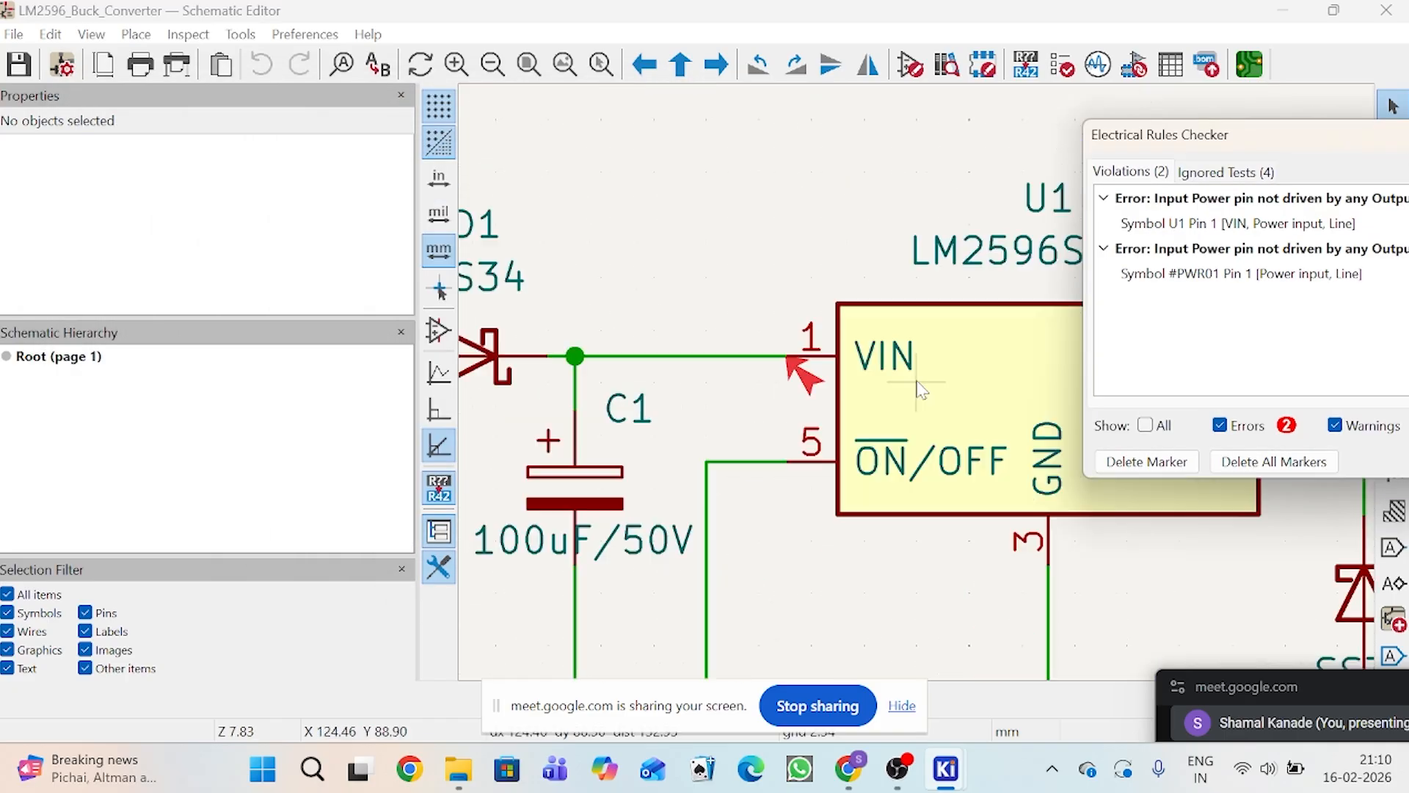
{"action": "left_click", "coordinate": [807, 383]}
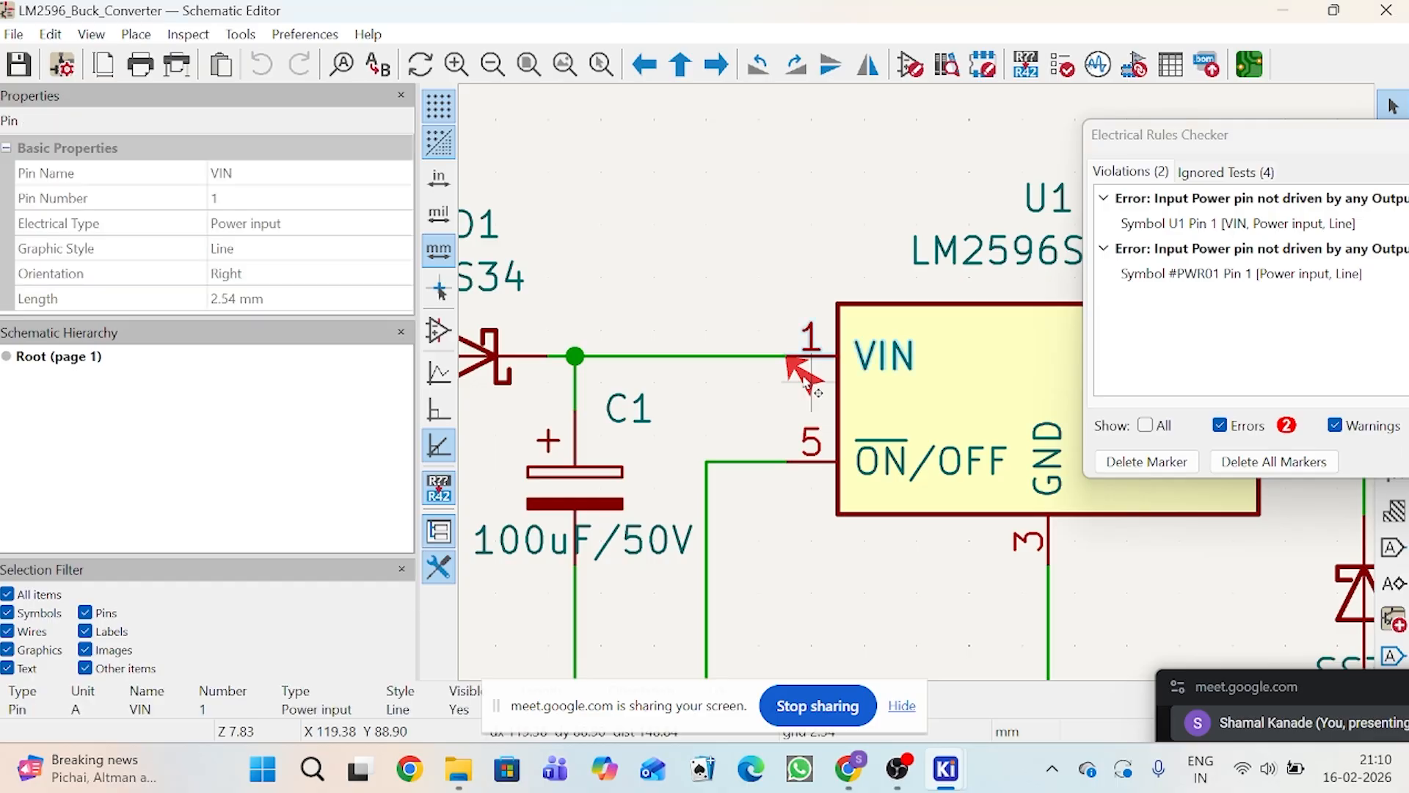
{"action": "left_click", "coordinate": [1235, 223]}
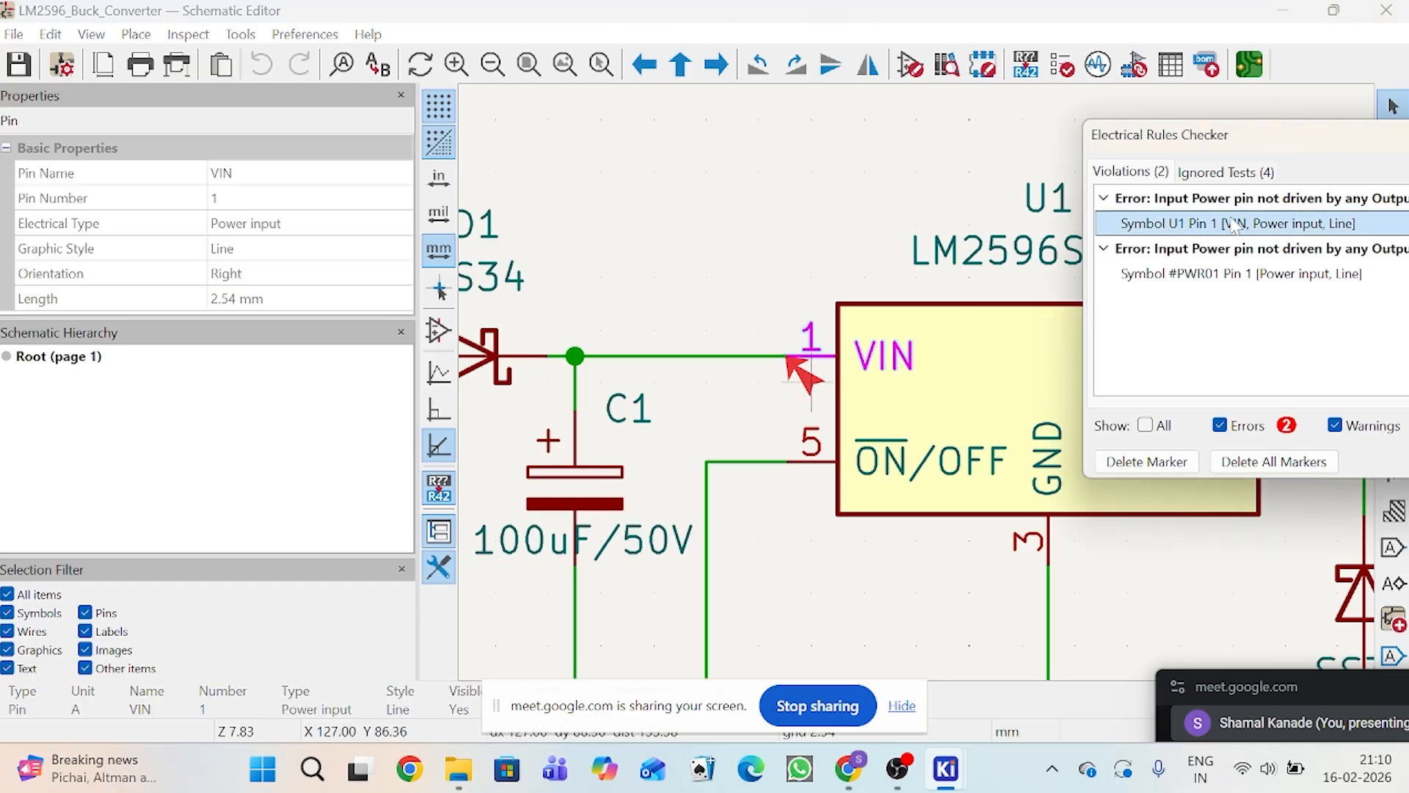
{"action": "left_click", "coordinate": [1241, 274]}
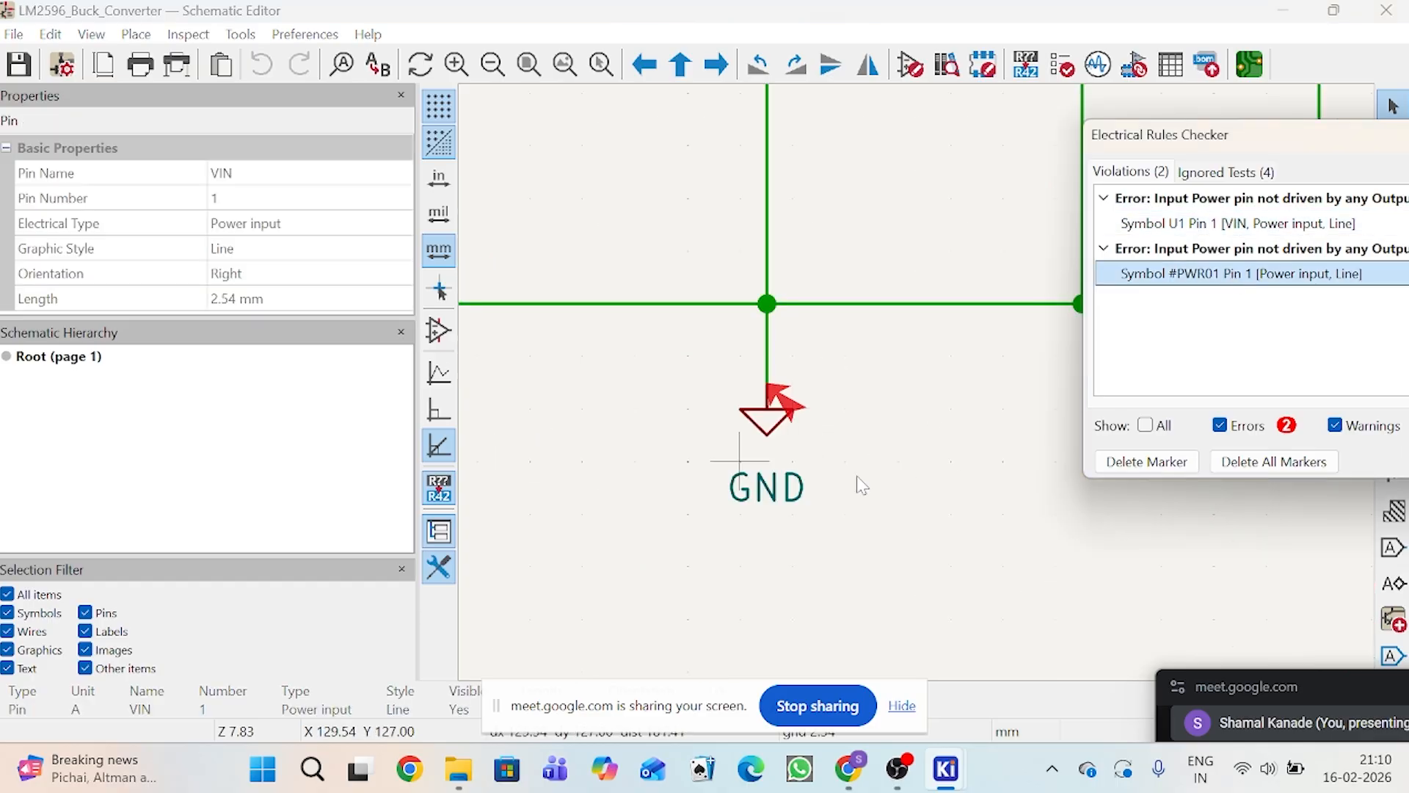
Step: Examine the whole converter circuit and its 40V input side, moving the rule-check results window clear of the drawing
{"action": "left_click_drag", "start_coordinate": [1337, 141], "coordinate": [990, 468]}
{"action": "scroll", "coordinate": [1013, 324], "scroll_direction": "down", "scroll_amount": 6}
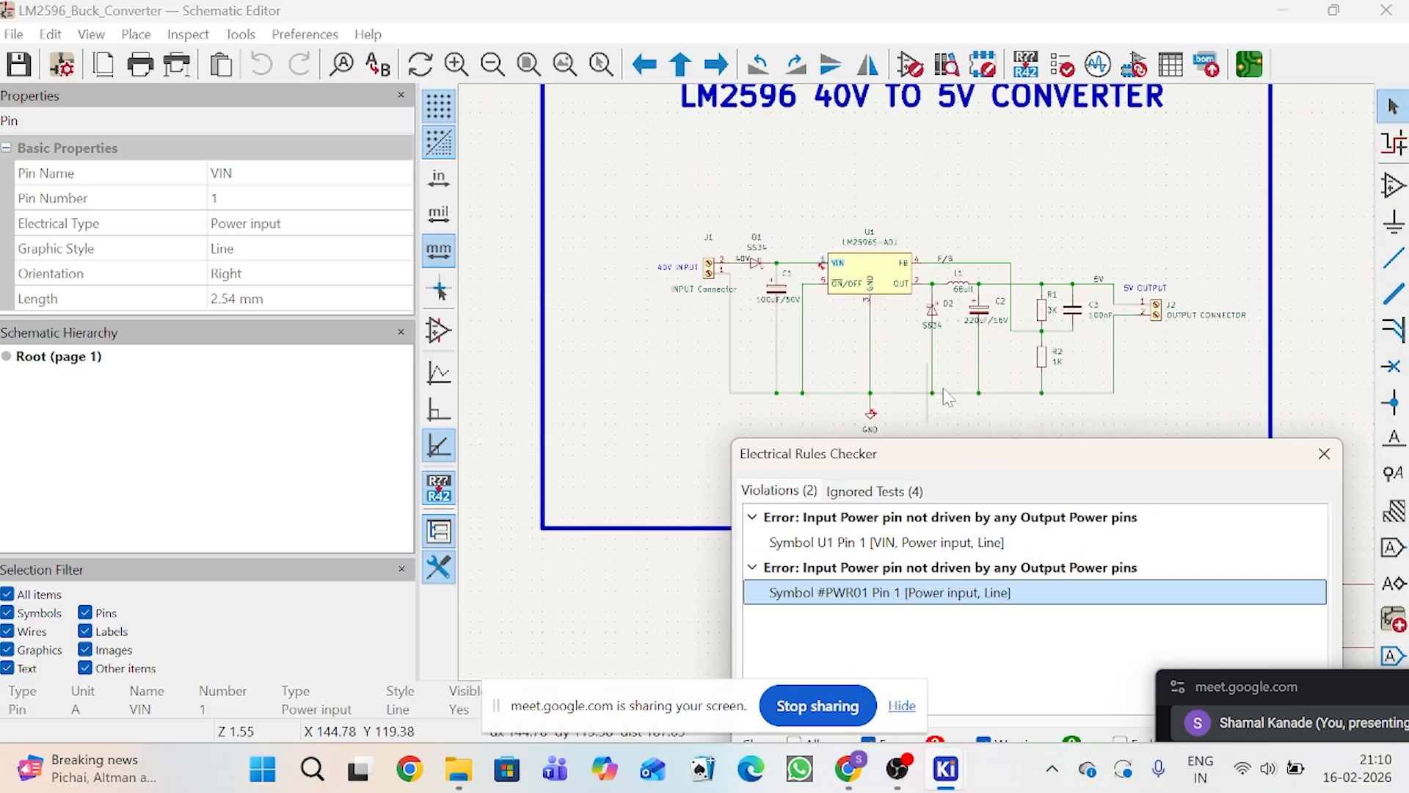
{"action": "scroll", "coordinate": [955, 400], "scroll_direction": "up", "scroll_amount": 2}
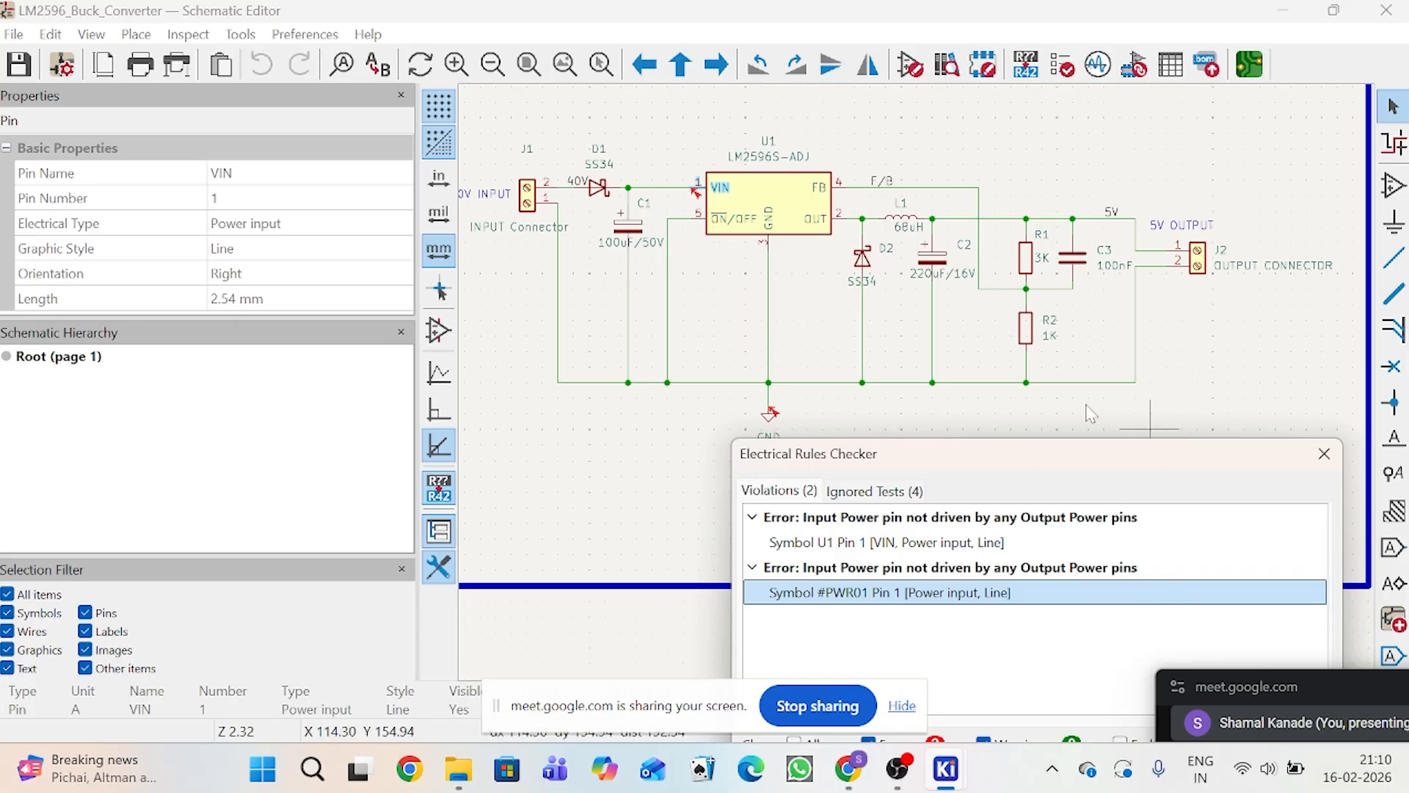
{"action": "left_click_drag", "start_coordinate": [1035, 468], "coordinate": [786, 430]}
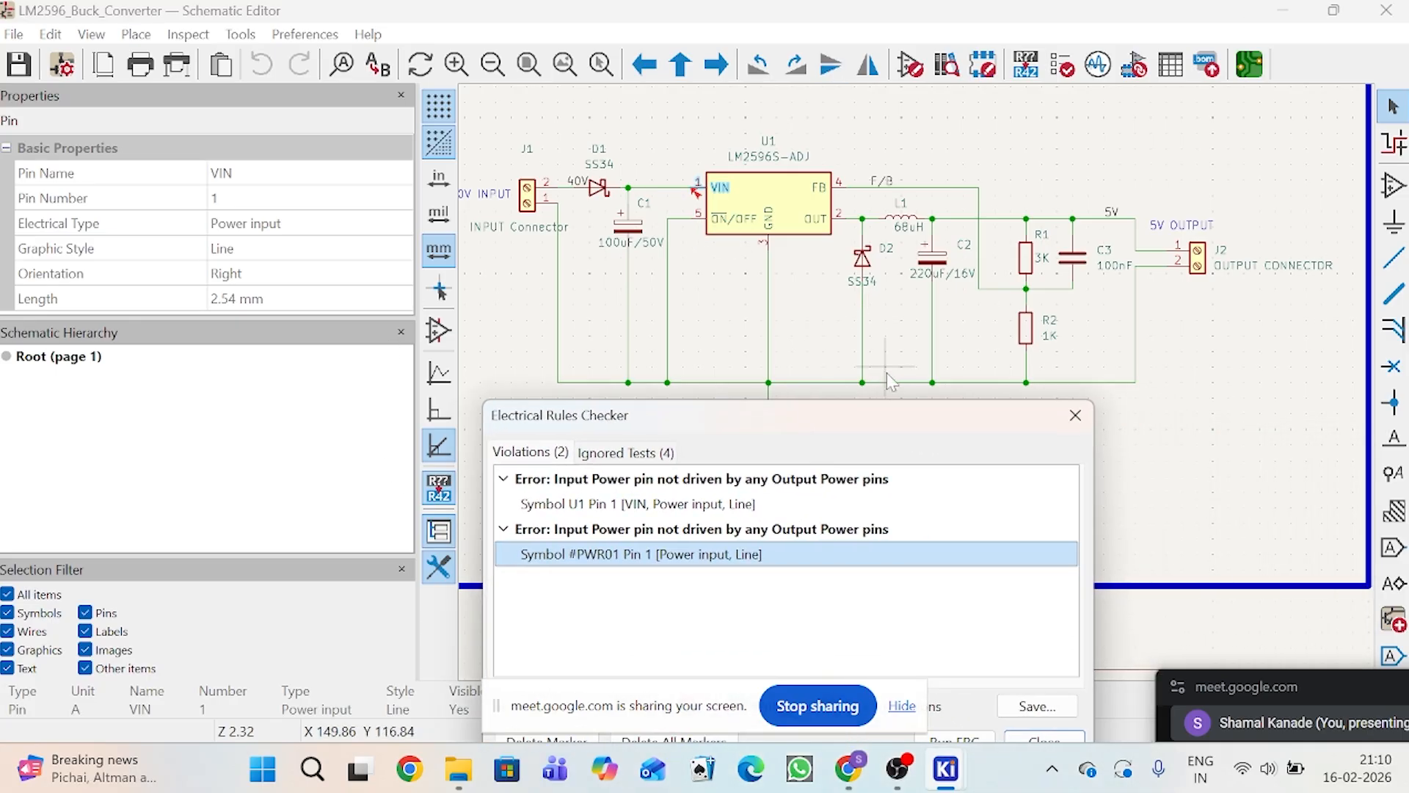
{"action": "scroll", "coordinate": [903, 337], "scroll_direction": "down", "scroll_amount": 2}
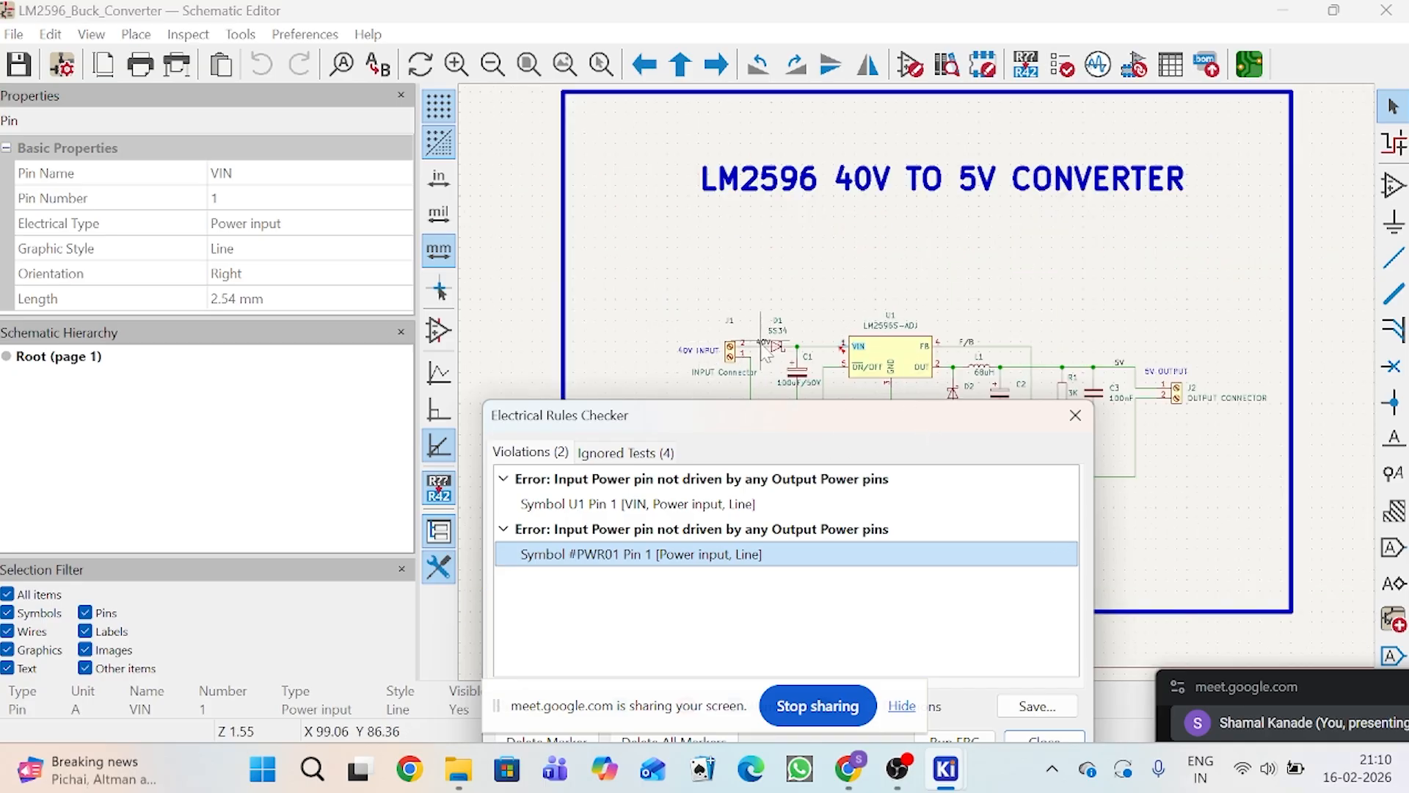
{"action": "scroll", "coordinate": [707, 350], "scroll_direction": "up", "scroll_amount": 6}
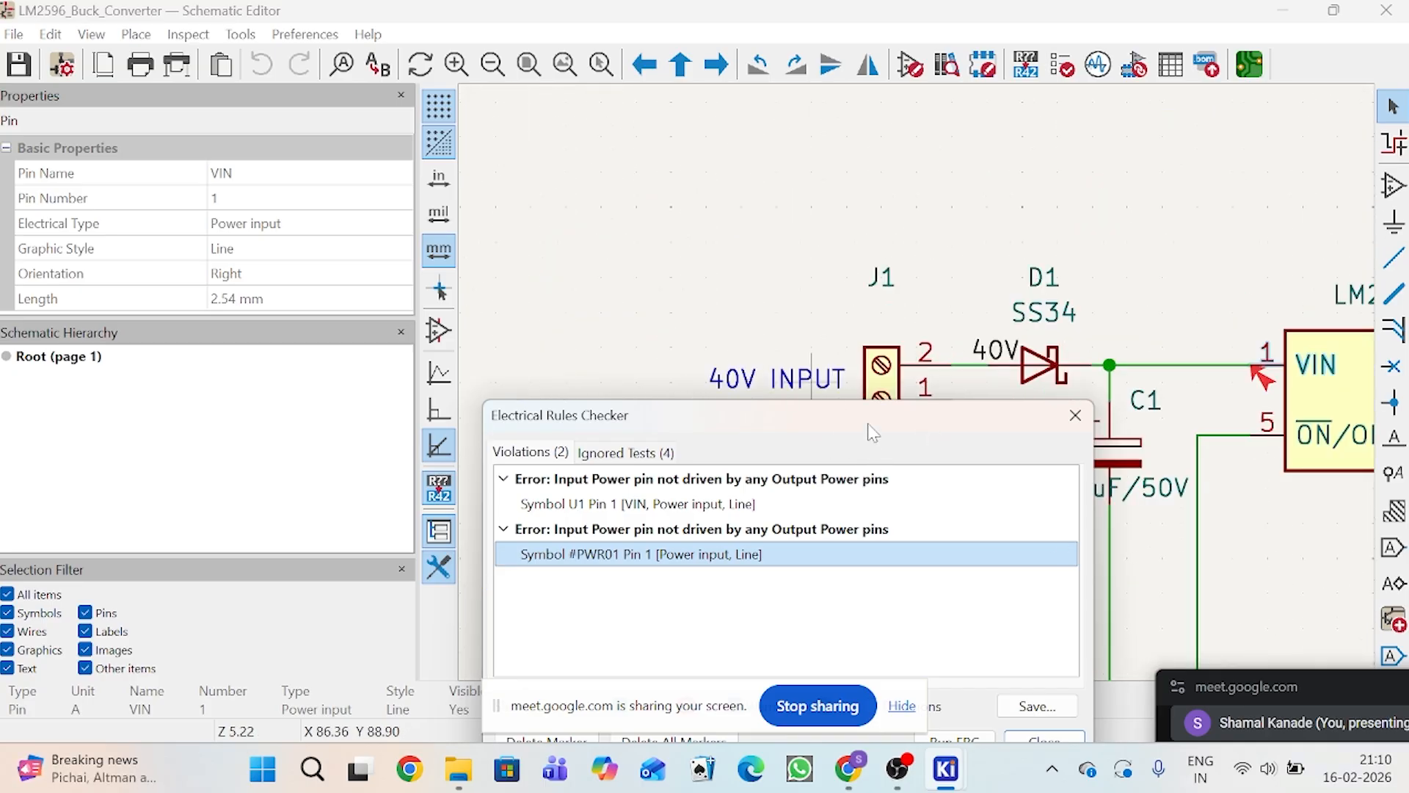
{"action": "left_click_drag", "start_coordinate": [871, 431], "coordinate": [883, 516]}
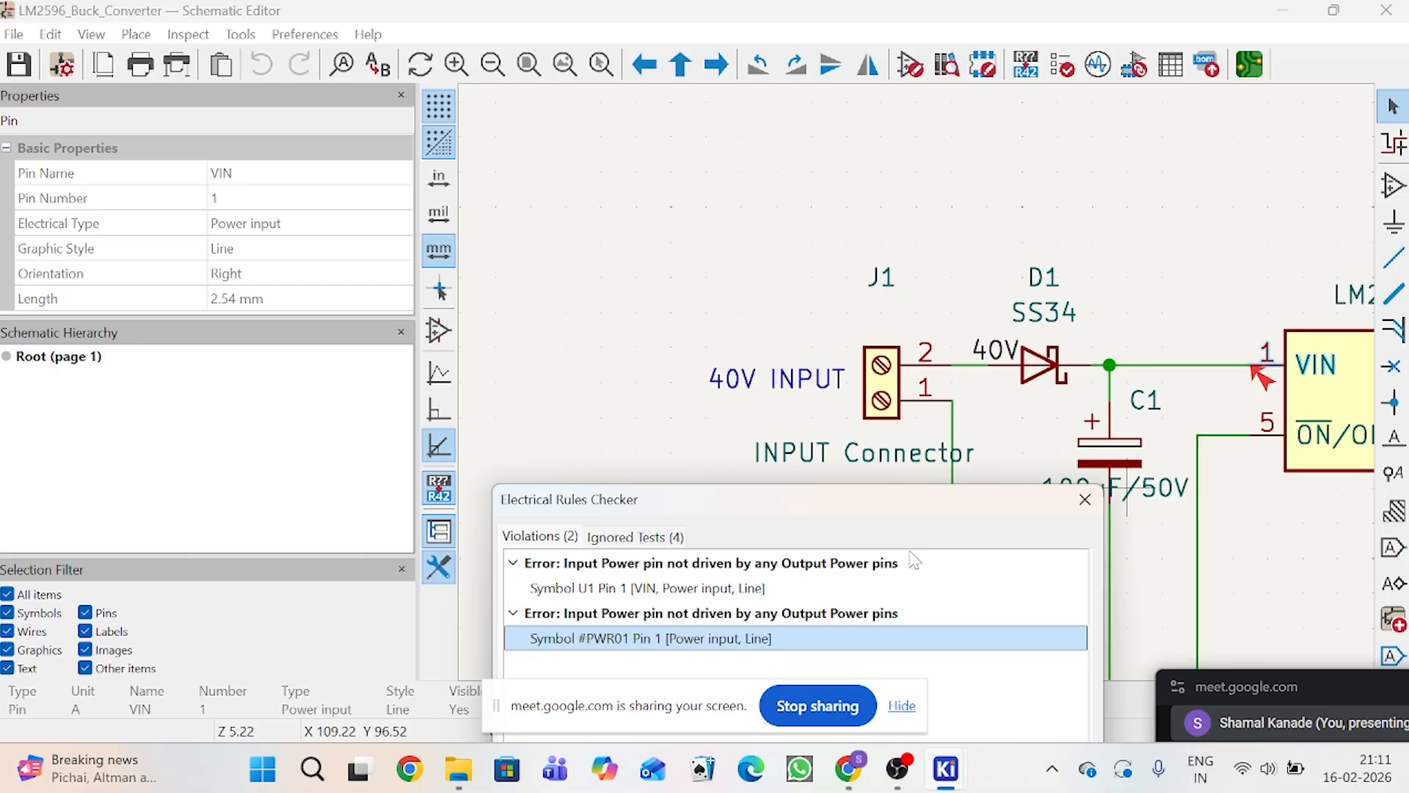
{"action": "scroll", "coordinate": [966, 458], "scroll_direction": "down", "scroll_amount": 5}
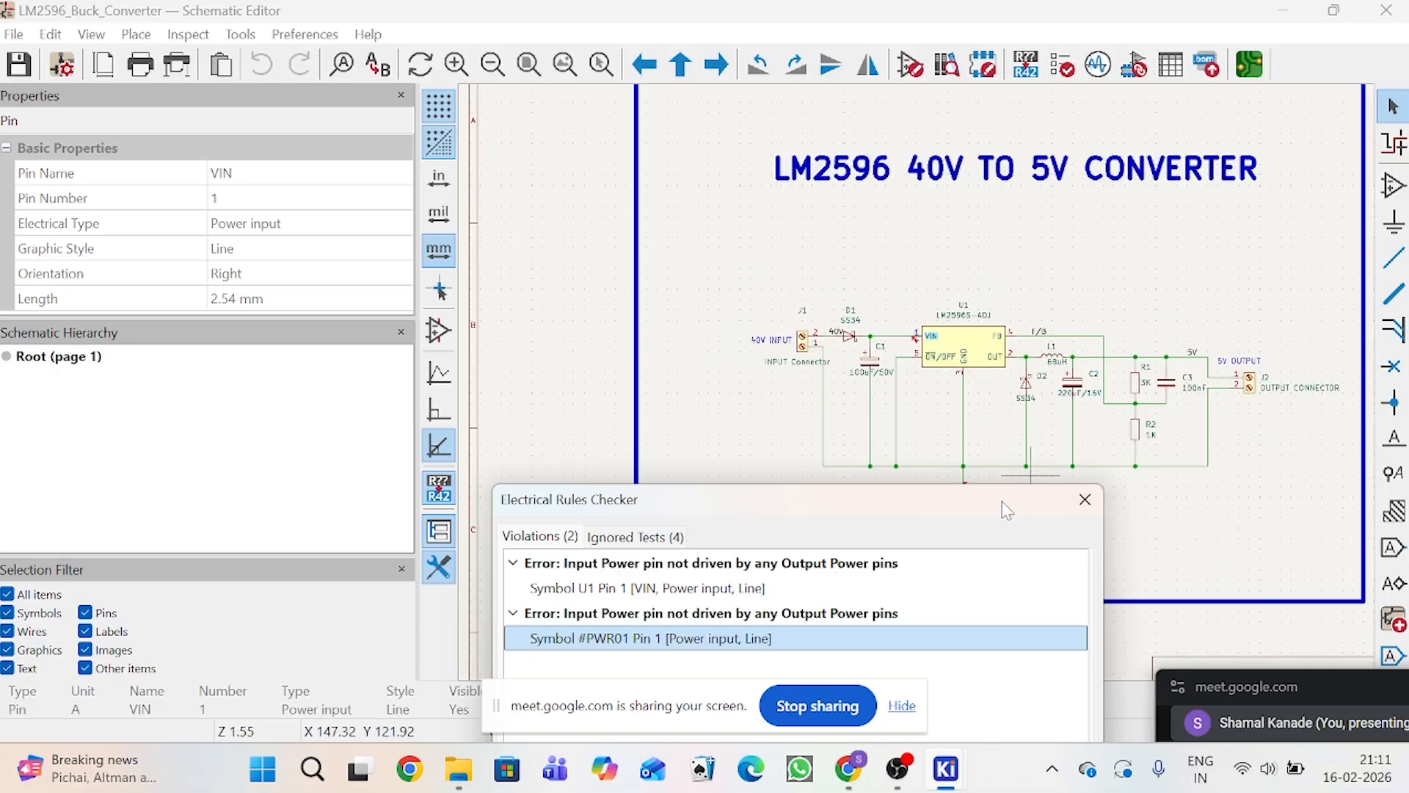
{"action": "left_click_drag", "start_coordinate": [887, 506], "coordinate": [459, 168]}
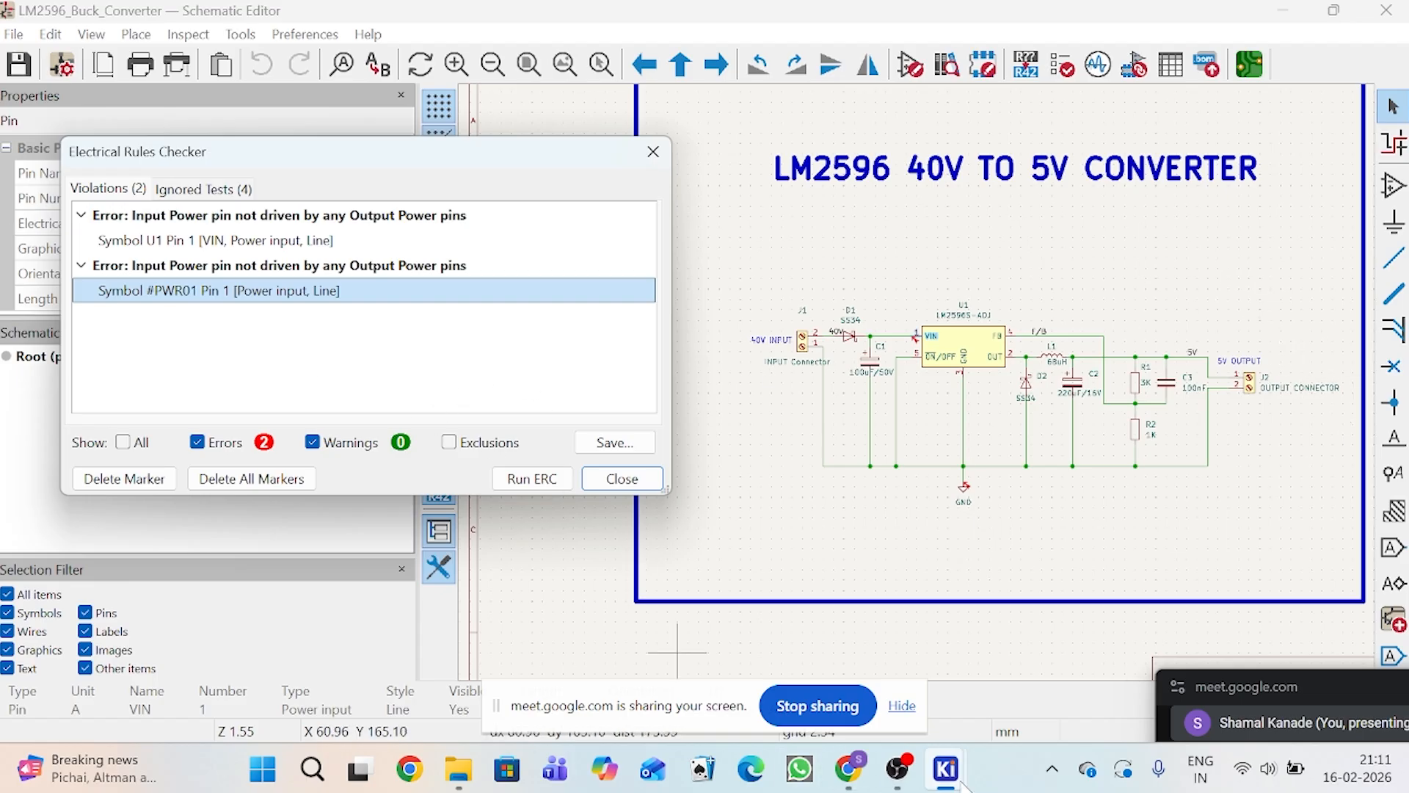
Step: Start placing a power symbol, dismiss the library load error, filter the symbols by POWER and choose PWR_FLAG
{"action": "mouse_move", "coordinate": [847, 783]}
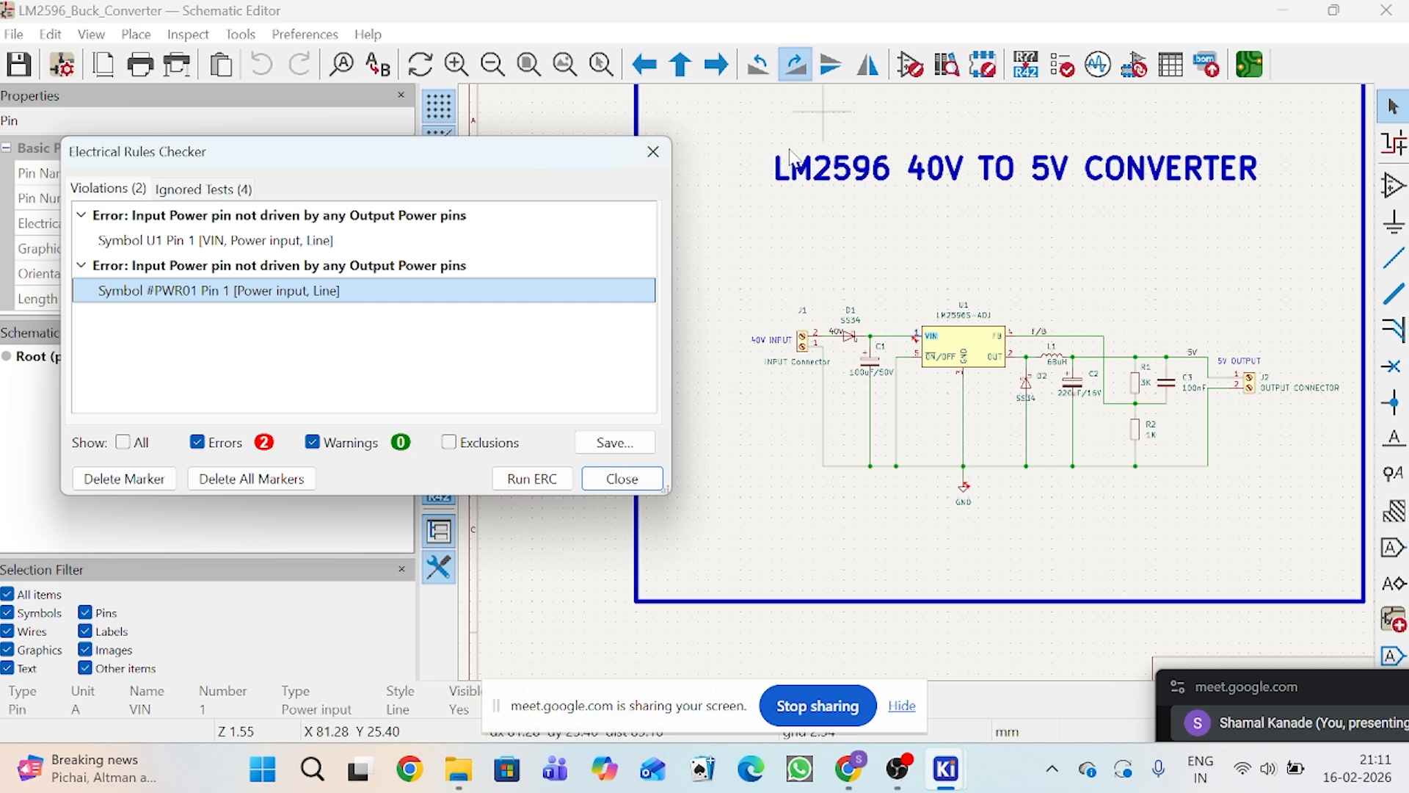
{"action": "left_click", "coordinate": [1396, 219]}
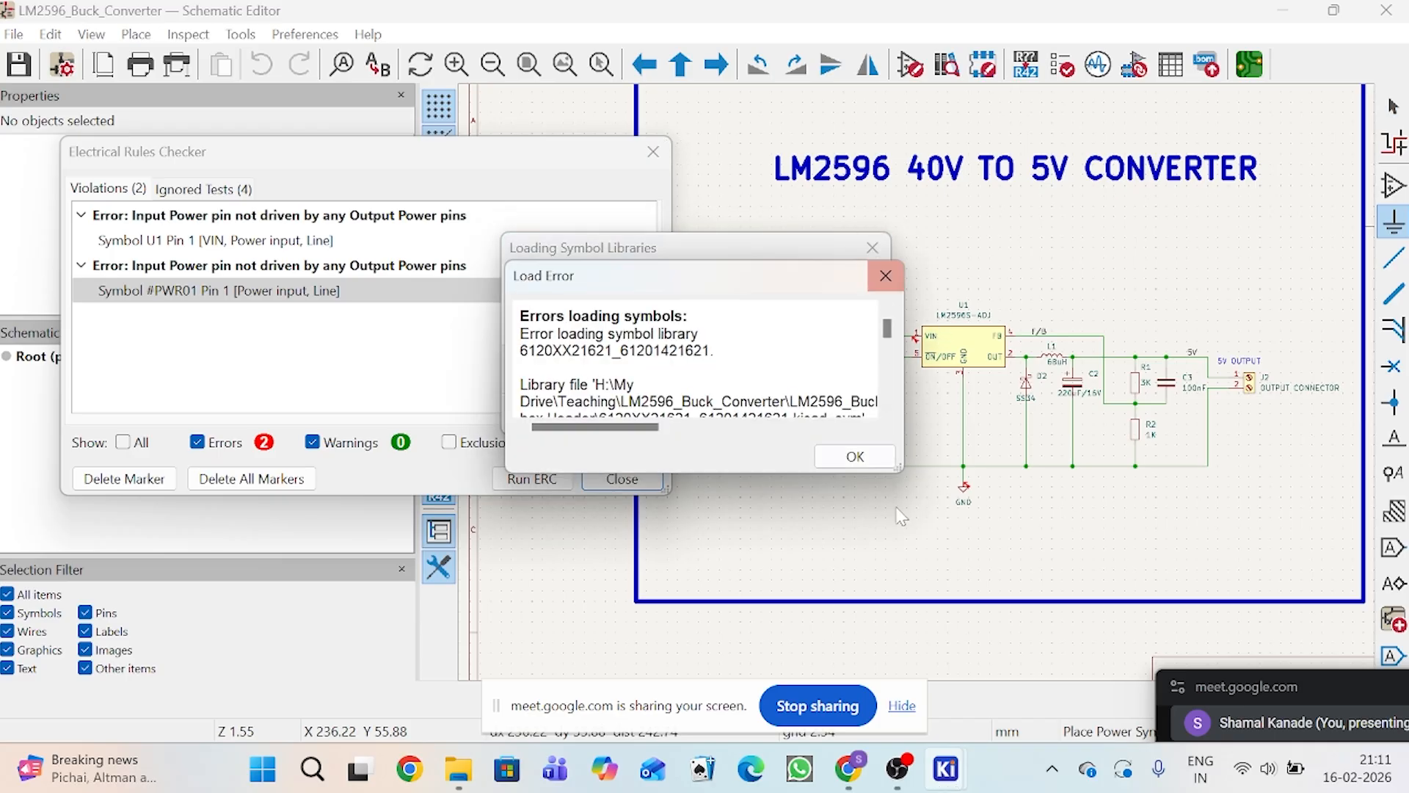
{"action": "left_click", "coordinate": [866, 454]}
{"action": "left_click", "coordinate": [870, 442]}
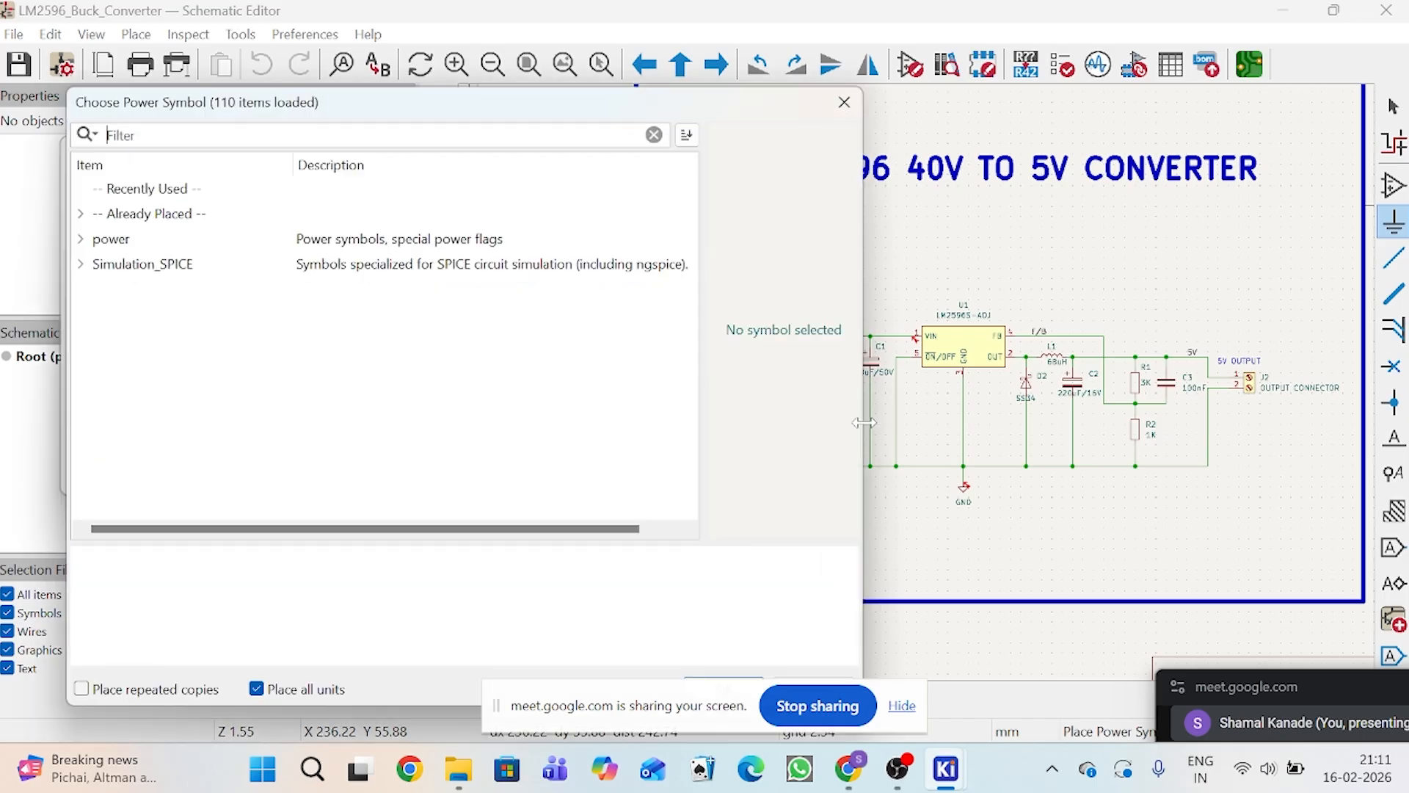
{"action": "type", "text": "POWER"}
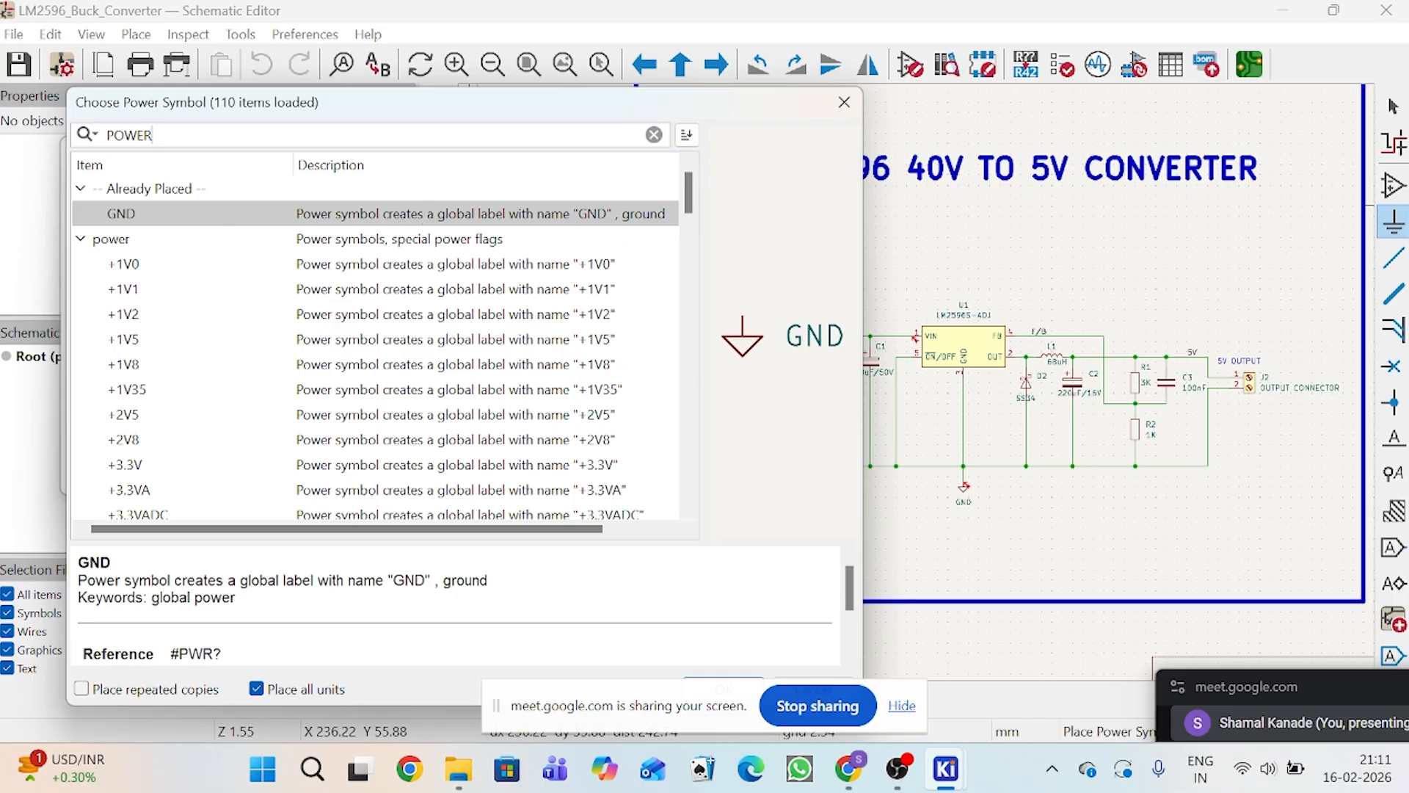
{"action": "left_click_drag", "start_coordinate": [462, 112], "coordinate": [597, 112]}
{"action": "scroll", "coordinate": [424, 424], "scroll_direction": "down", "scroll_amount": 8}
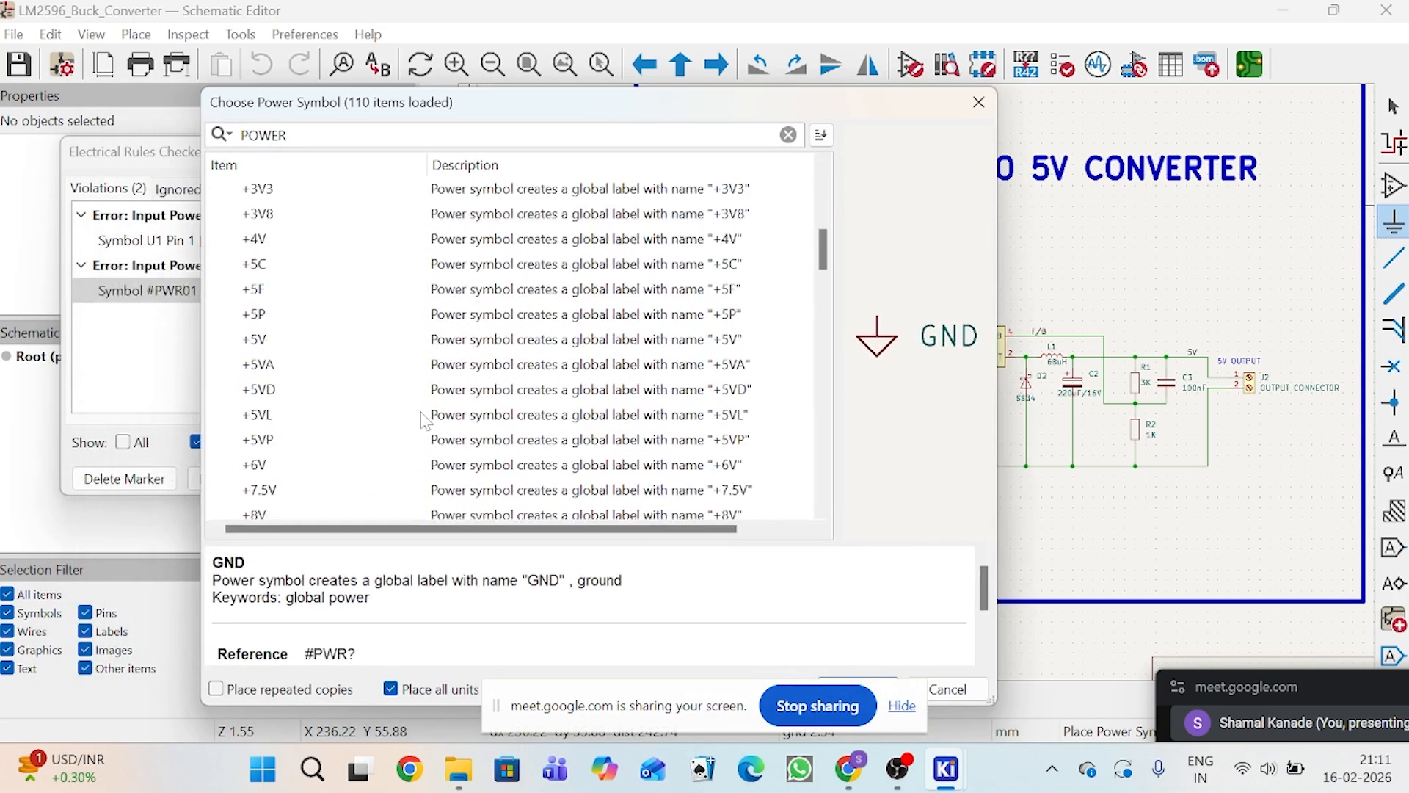
{"action": "scroll", "coordinate": [424, 424], "scroll_direction": "down", "scroll_amount": 15}
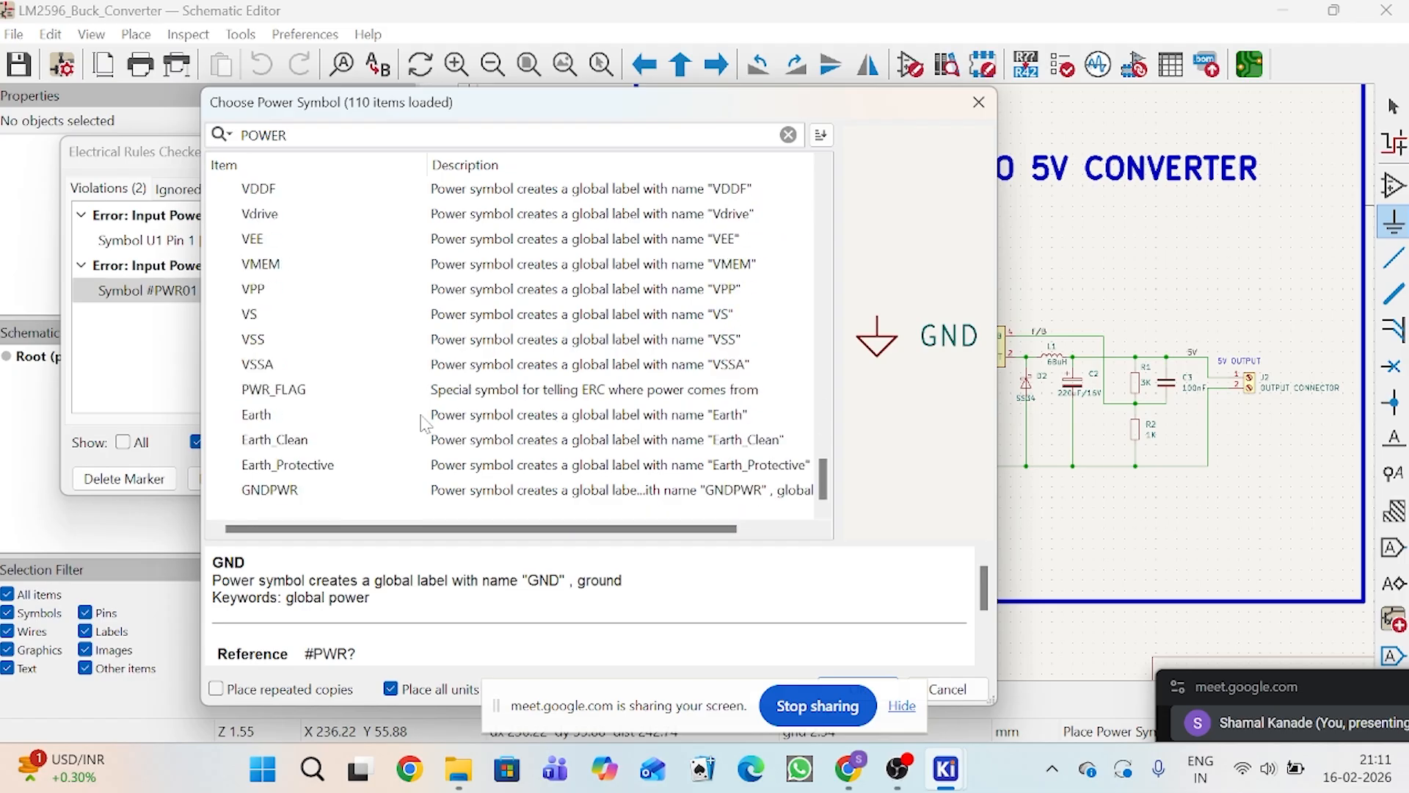
{"action": "left_click", "coordinate": [325, 394]}
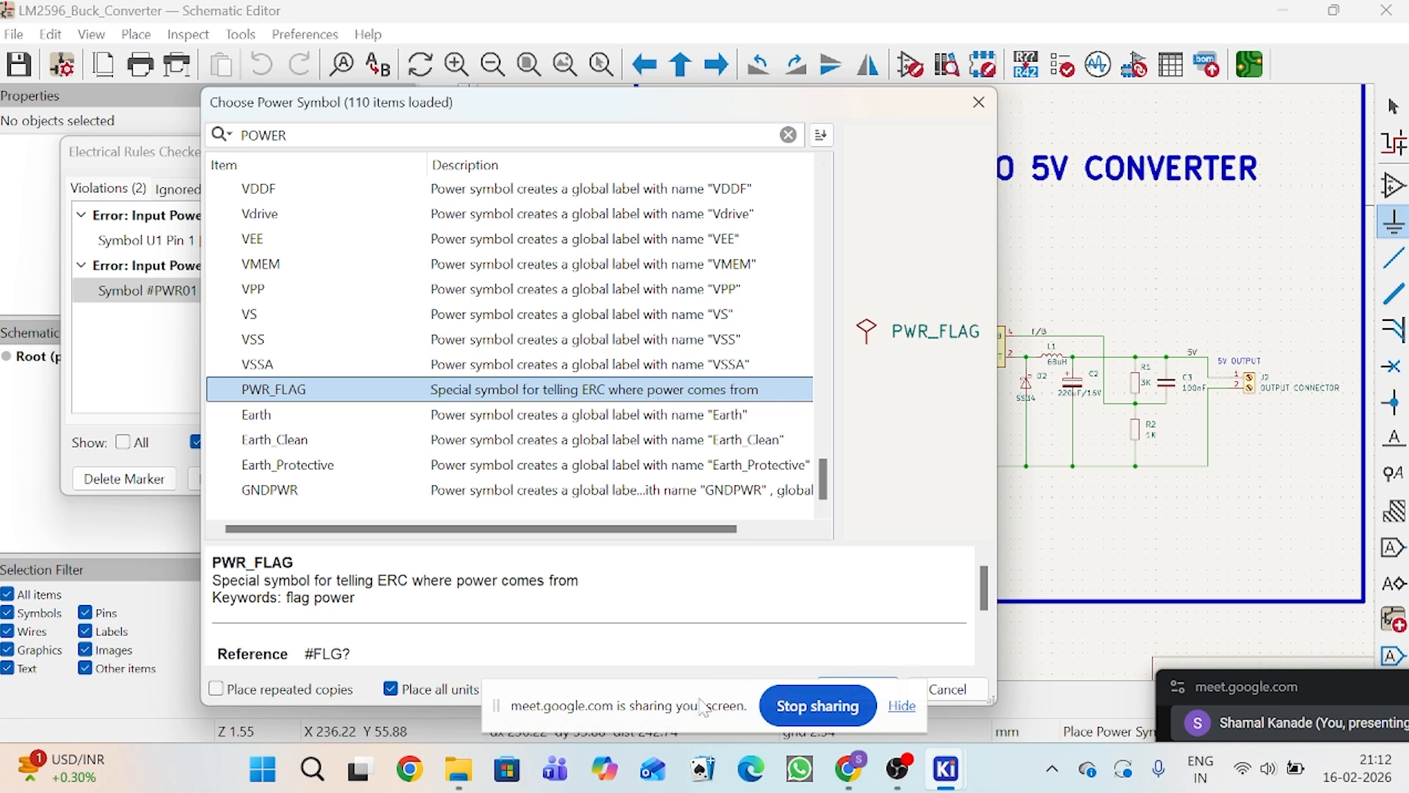
{"action": "left_click_drag", "start_coordinate": [703, 706], "coordinate": [718, 753]}
{"action": "left_click", "coordinate": [858, 688]}
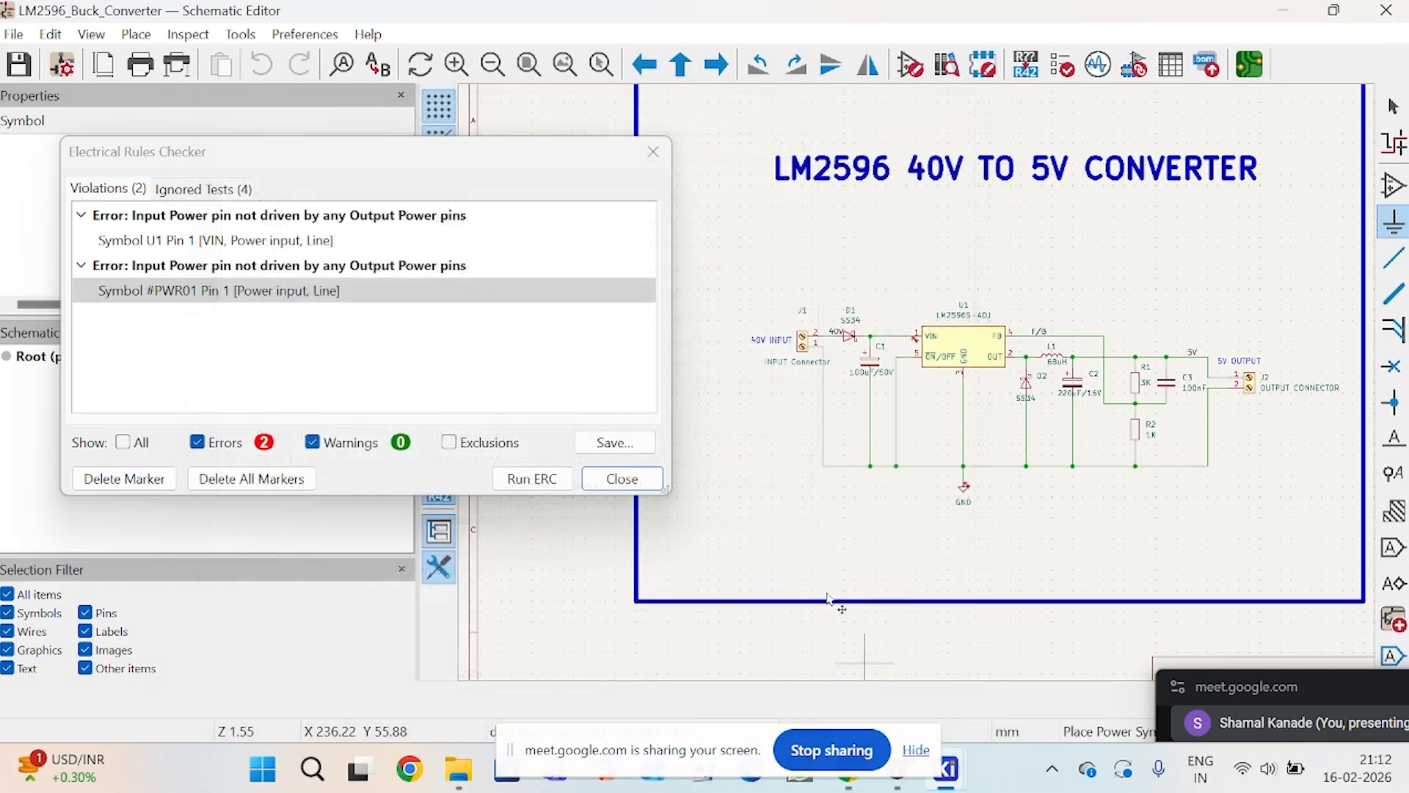
Step: Place the PWR_FLAG above the wire between C1 and U1's VIN pin and close the rule-check results
{"action": "scroll", "coordinate": [919, 388], "scroll_direction": "up", "scroll_amount": 2}
{"action": "scroll", "coordinate": [919, 387], "scroll_direction": "up", "scroll_amount": 2}
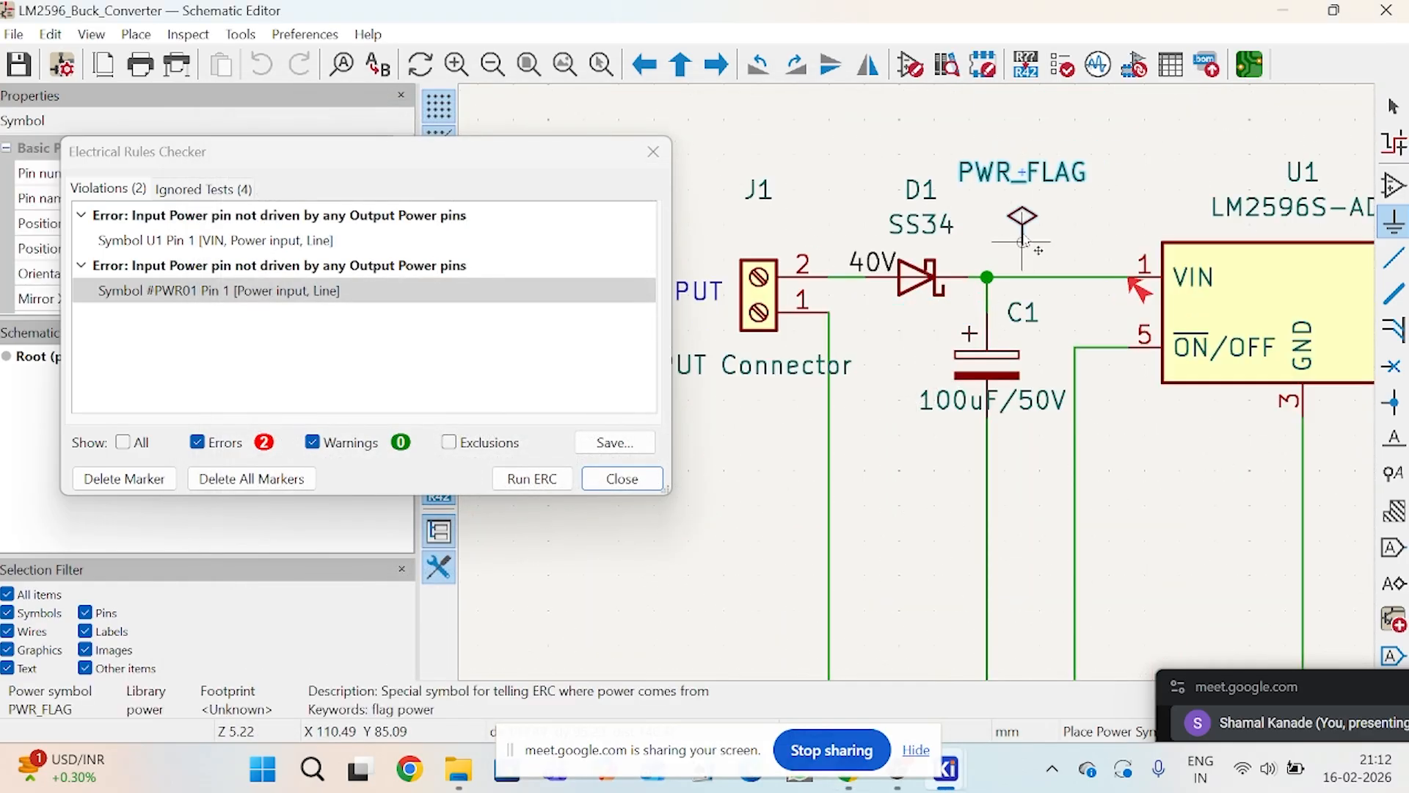
{"action": "left_click", "coordinate": [1060, 235]}
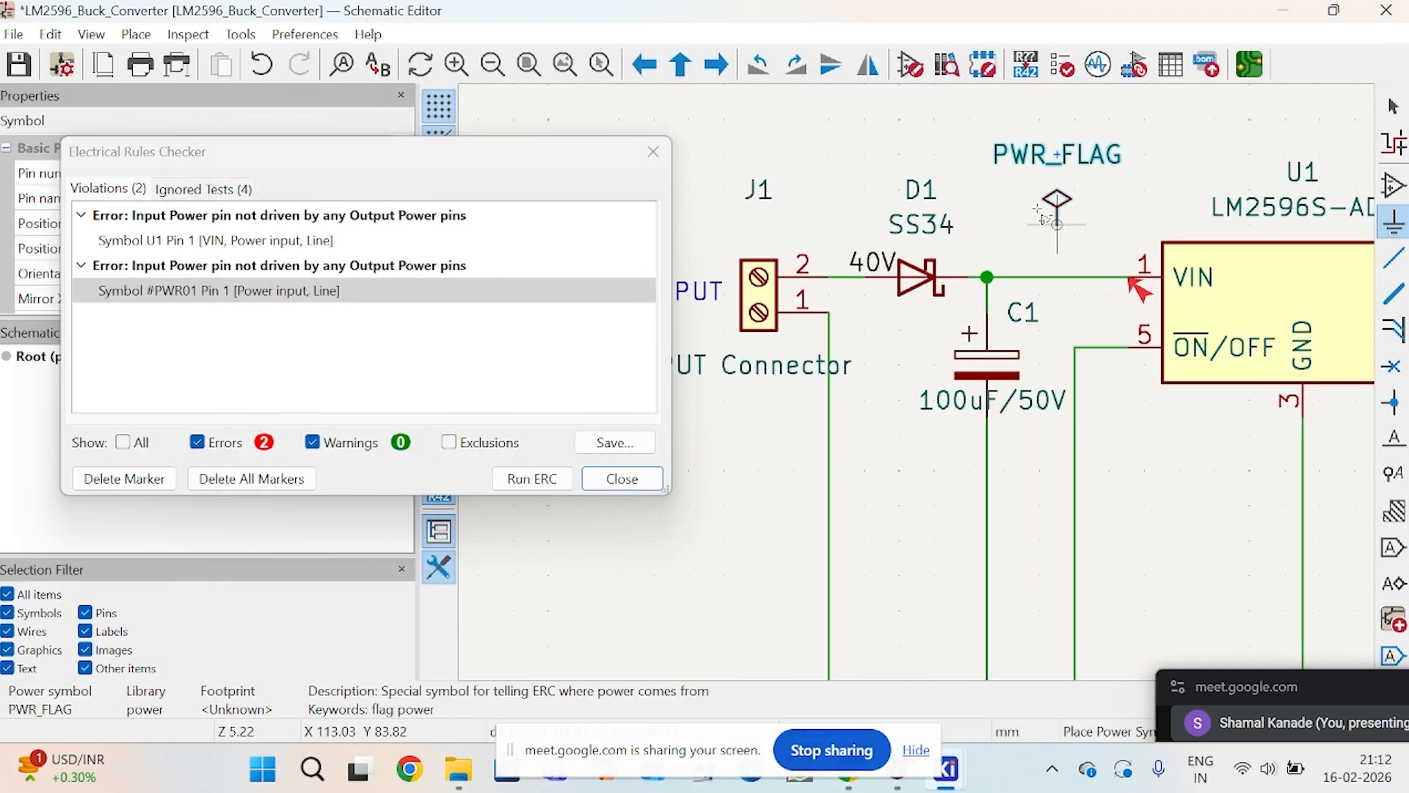
{"action": "left_click", "coordinate": [653, 151]}
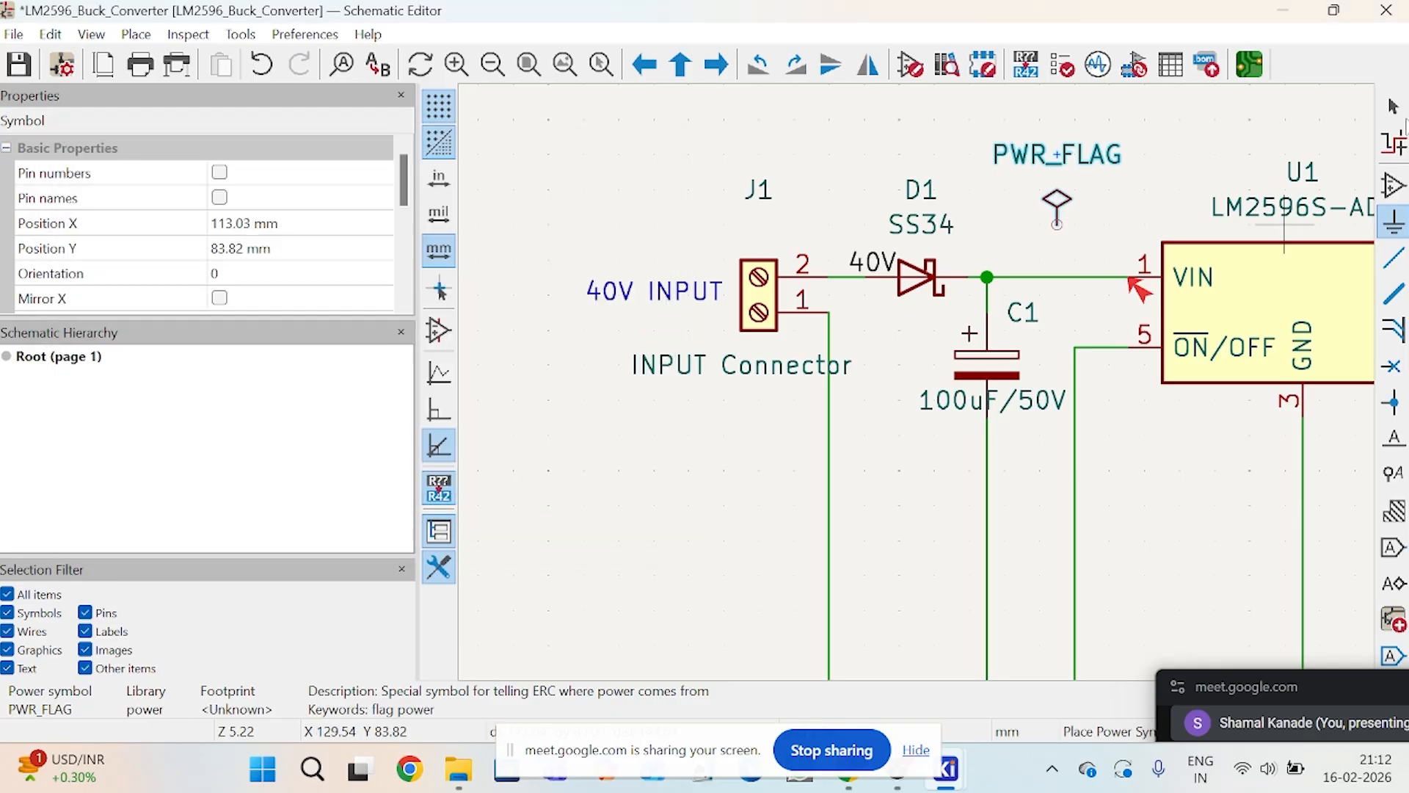
Step: Wire the PWR_FLAG straight down to the VIN supply line
{"action": "left_click", "coordinate": [1394, 257]}
{"action": "left_click", "coordinate": [1057, 225]}
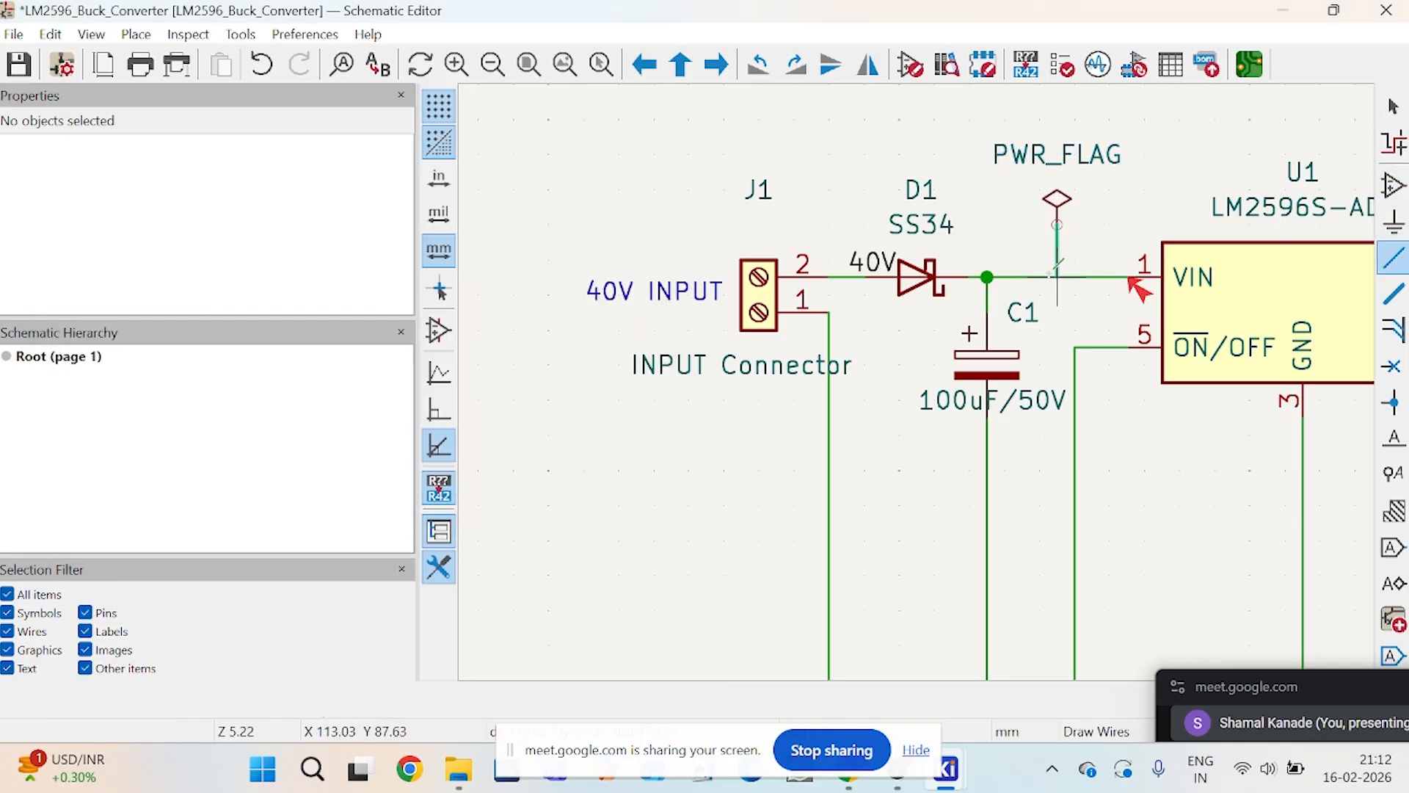
{"action": "left_click", "coordinate": [1057, 277]}
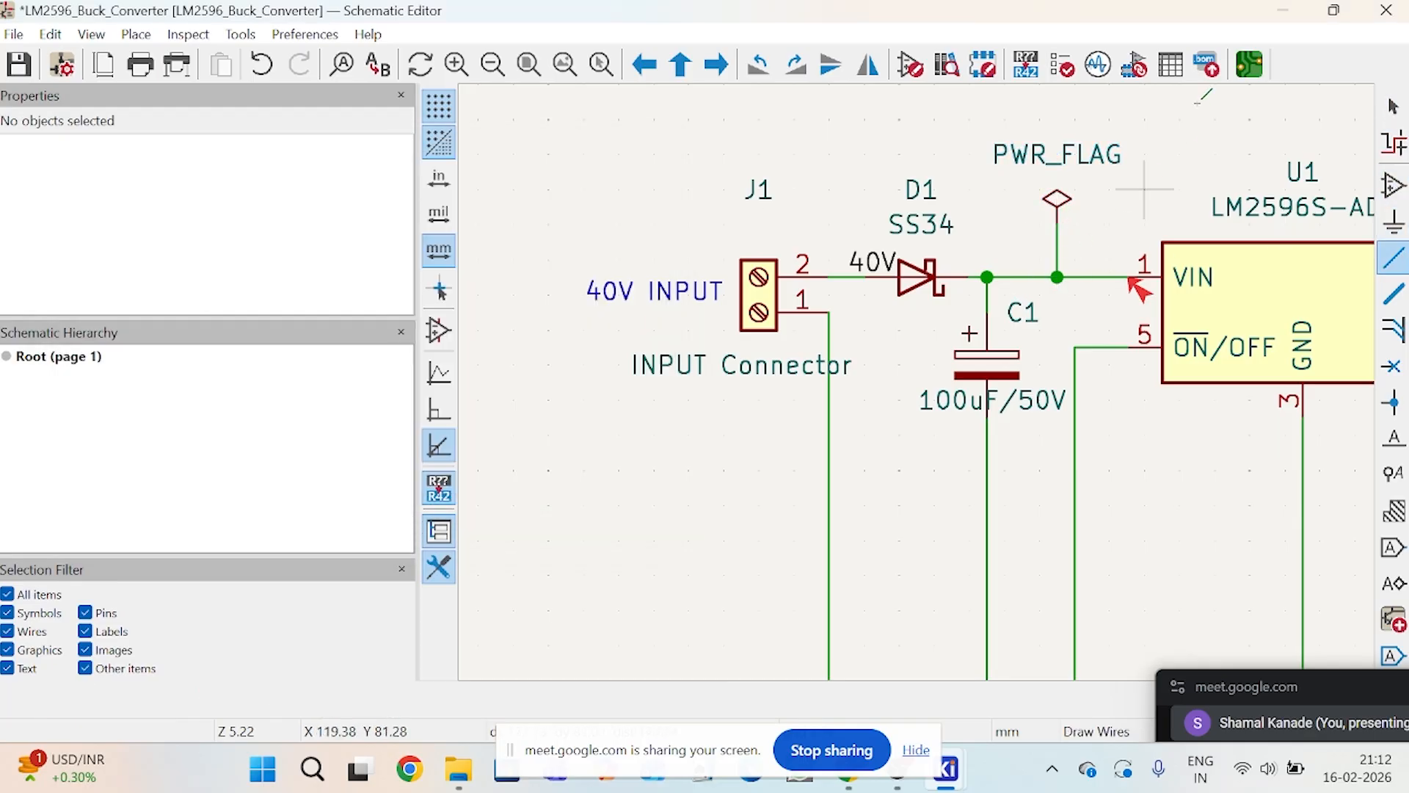
Step: Rerun the electrical rules check on the schematic and close the results
{"action": "left_click", "coordinate": [1063, 64]}
{"action": "left_click", "coordinate": [522, 477]}
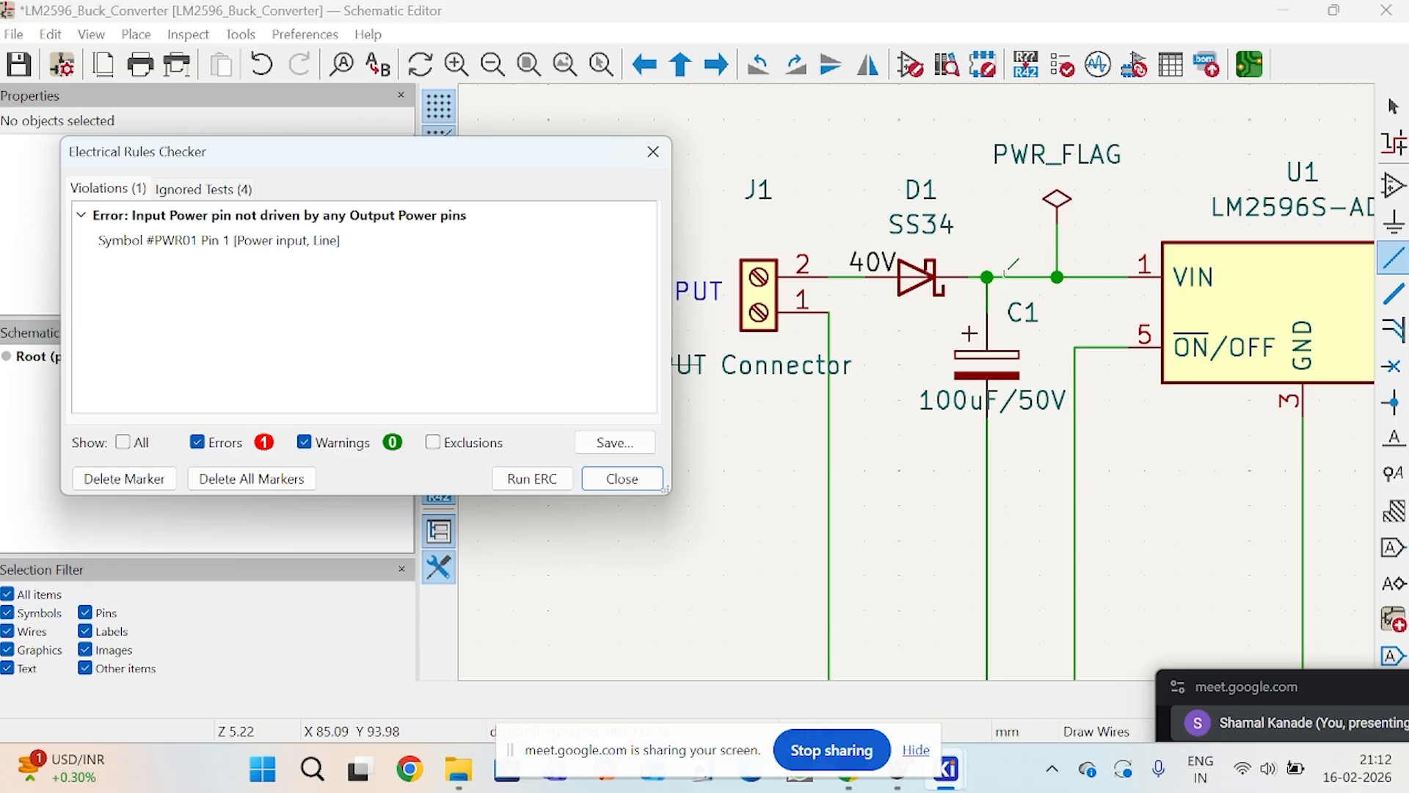
{"action": "left_click", "coordinate": [654, 152]}
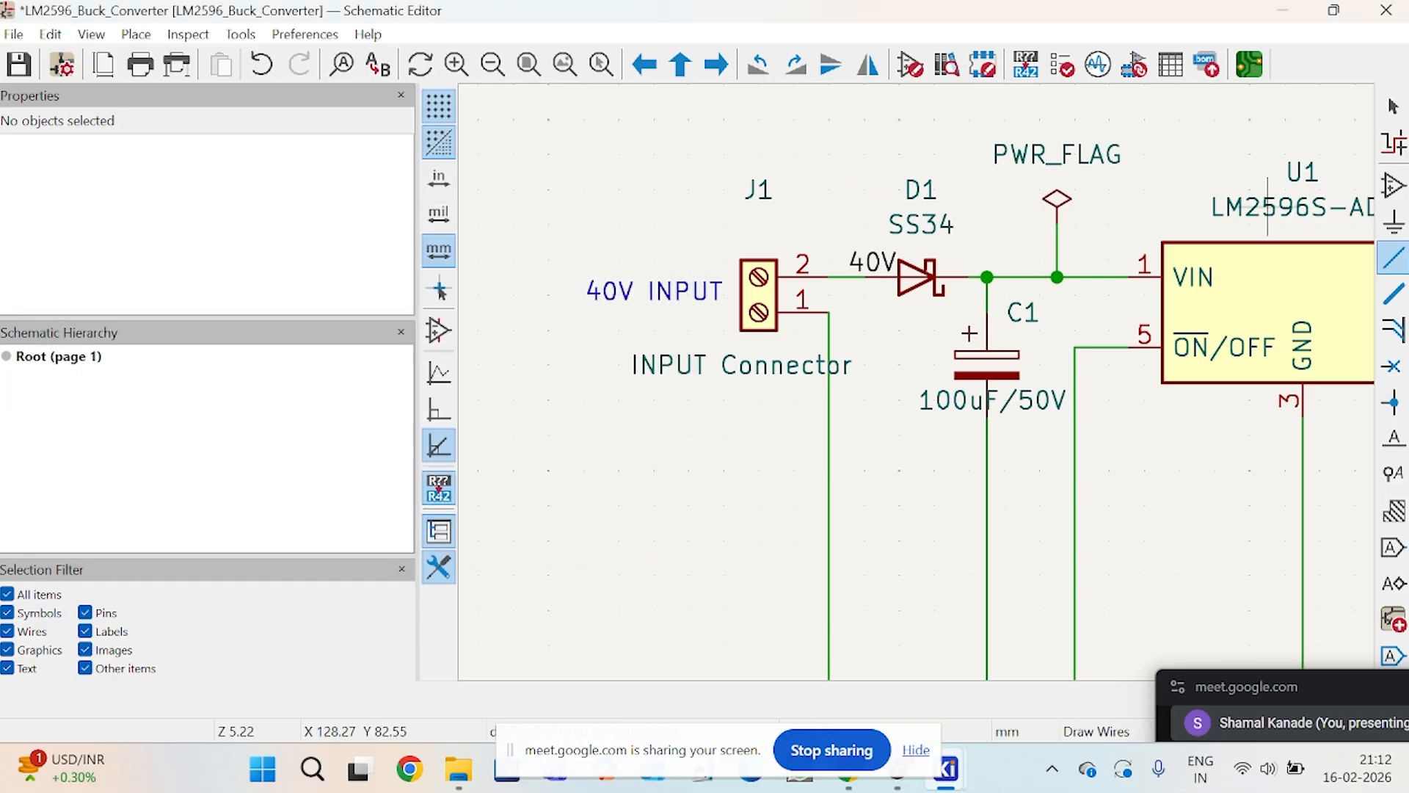
Step: Duplicate the PWR_FLAG symbol and place the copy just above the ground line, beside the GND symbol
{"action": "key", "text": "Escape"}
{"action": "left_click", "coordinate": [1058, 205]}
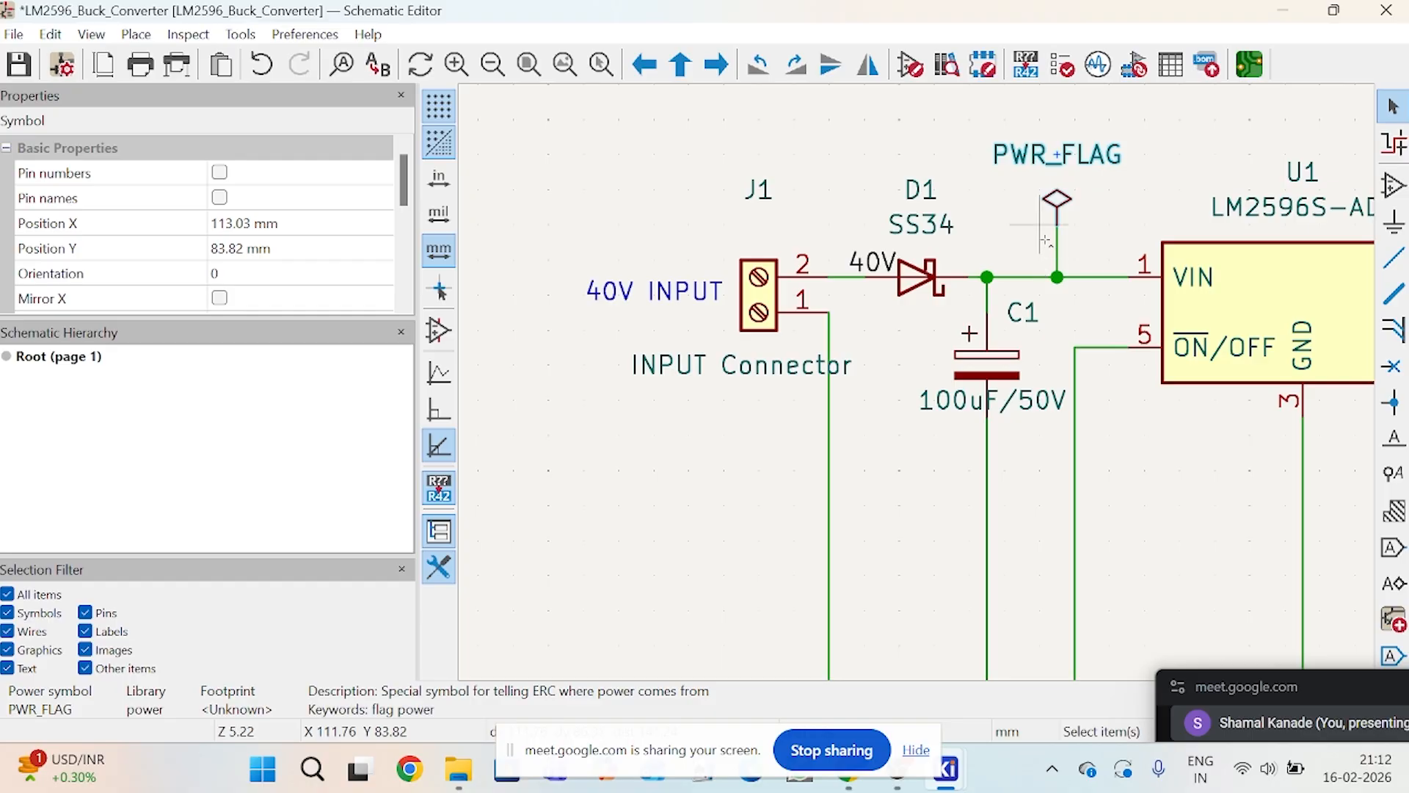
{"action": "key", "text": "ctrl+v"}
{"action": "scroll", "coordinate": [1039, 330], "scroll_direction": "down", "scroll_amount": 4}
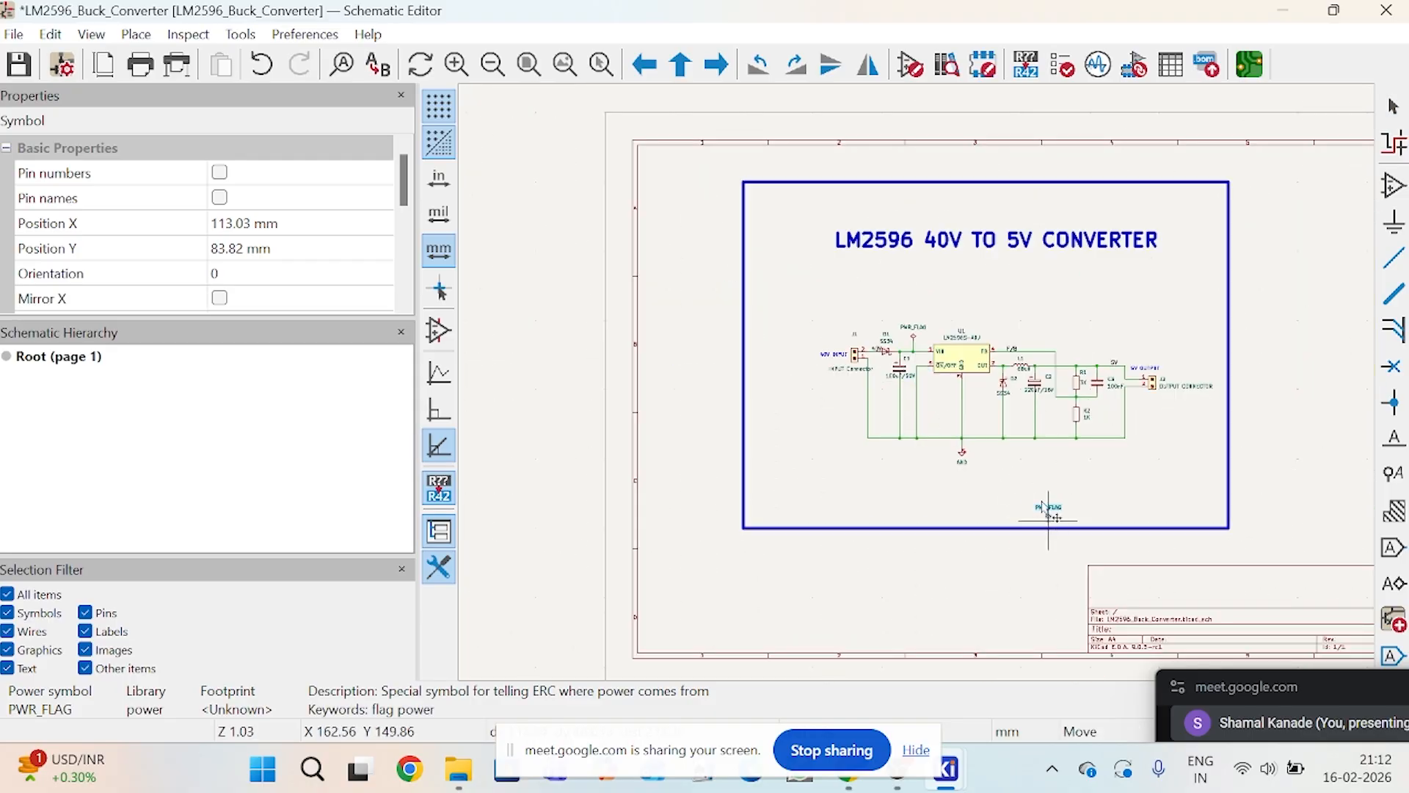
{"action": "scroll", "coordinate": [993, 437], "scroll_direction": "up", "scroll_amount": 2}
{"action": "scroll", "coordinate": [917, 386], "scroll_direction": "up", "scroll_amount": 3}
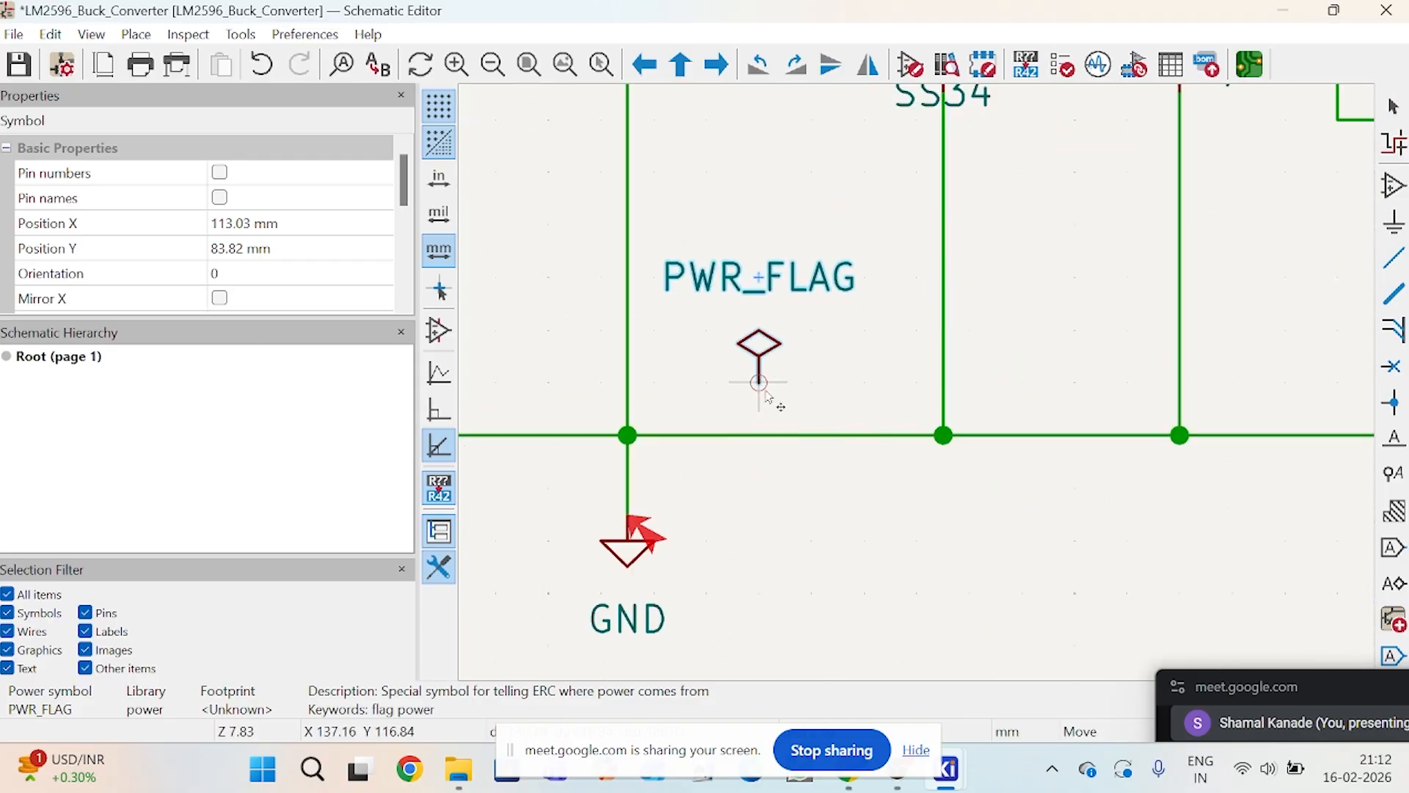
{"action": "left_click", "coordinate": [764, 389]}
Step: Wire the copied PWR_FLAG down to the ground line
{"action": "key", "text": "w"}
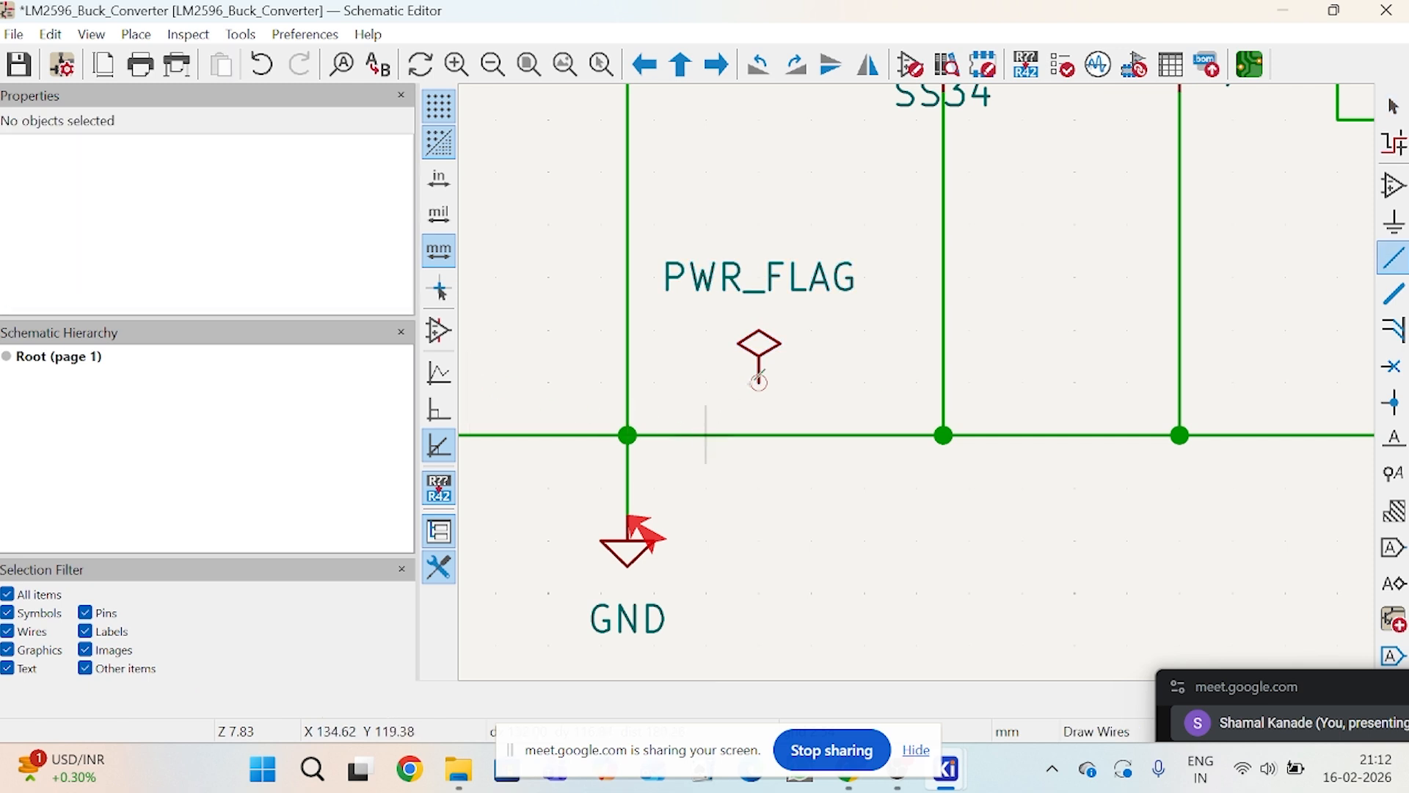
{"action": "left_click", "coordinate": [759, 382]}
{"action": "left_click", "coordinate": [760, 435]}
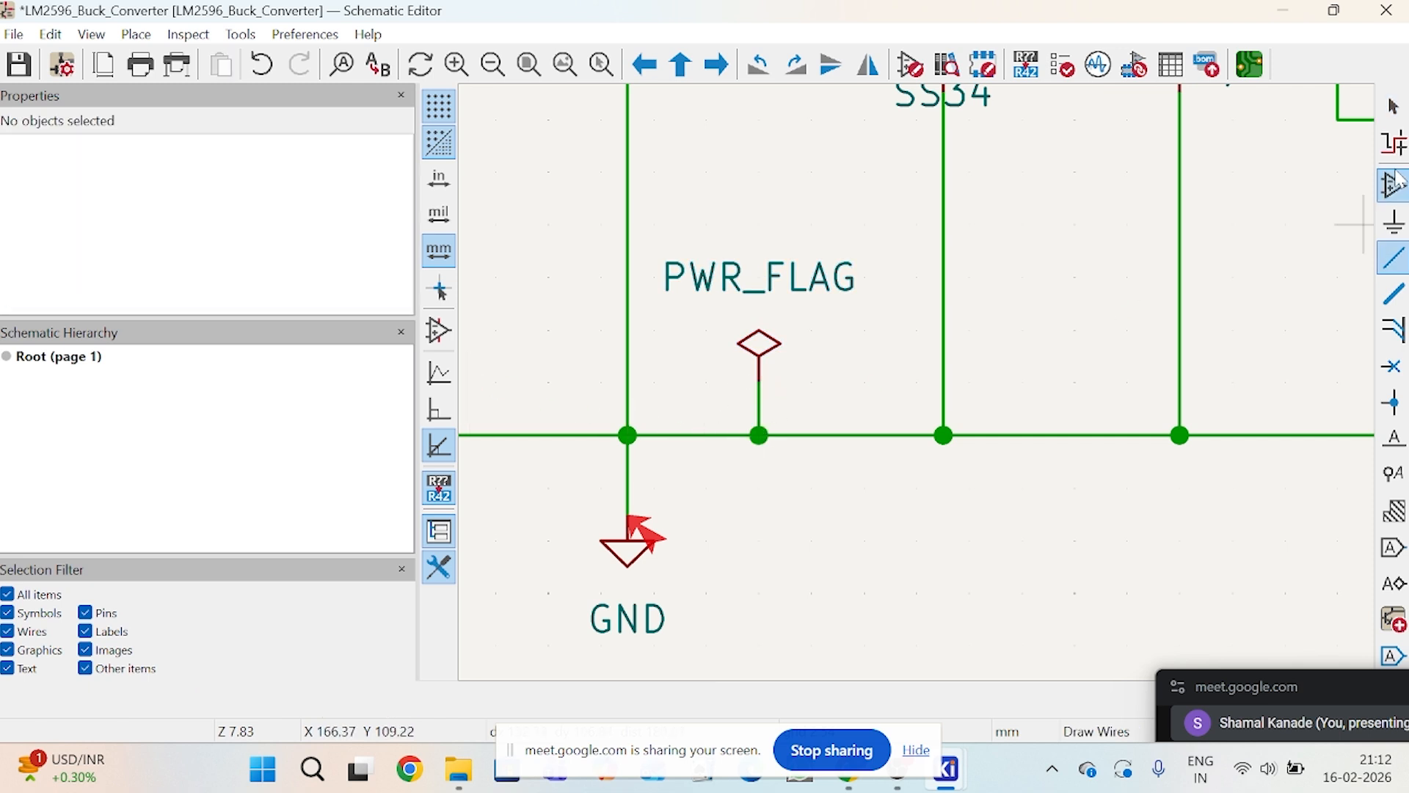
Step: Change the value of the power flag on the ground line to PWR_FLAG_GND
{"action": "left_click", "coordinate": [1394, 107]}
{"action": "double_click", "coordinate": [739, 301]}
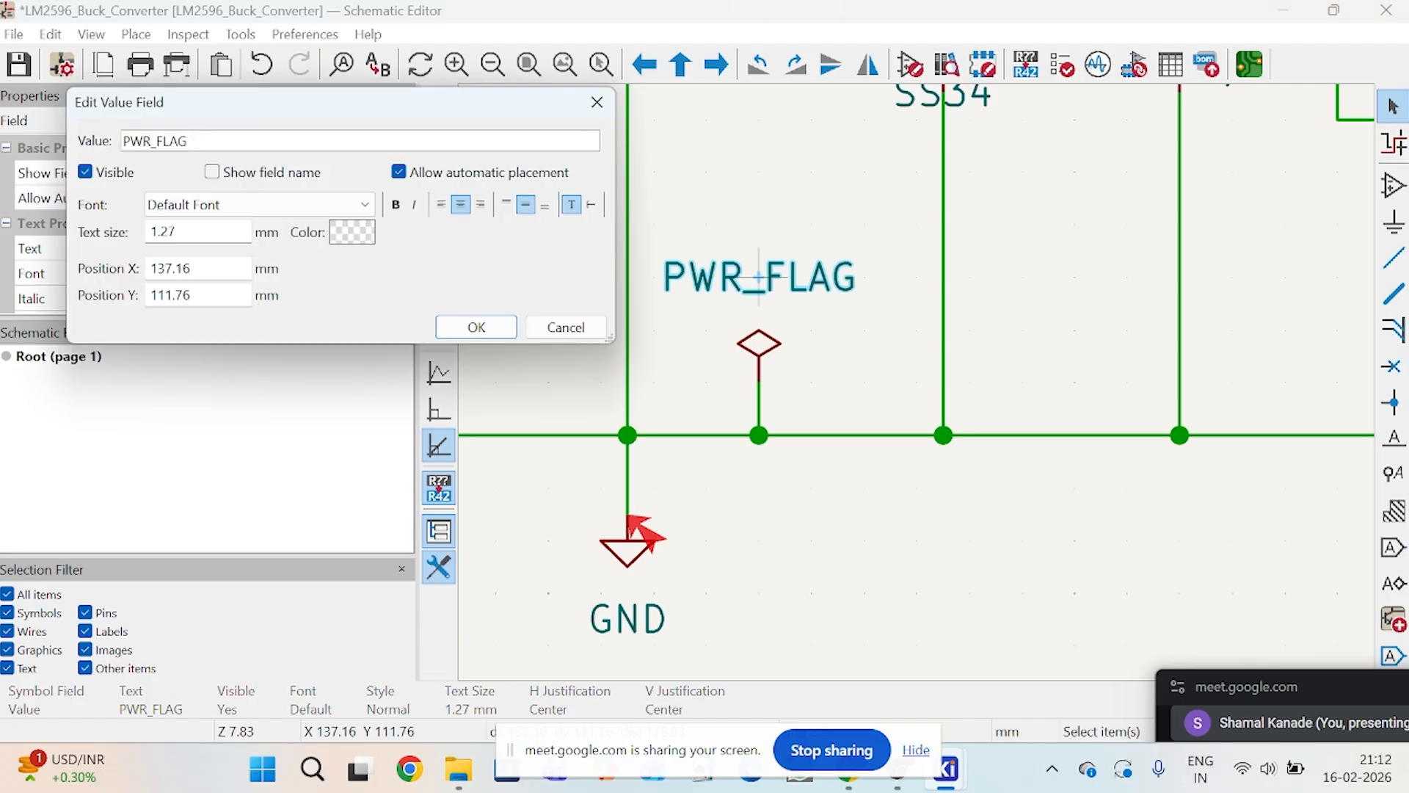
{"action": "type", "text": "_GND"}
{"action": "left_click", "coordinate": [470, 331]}
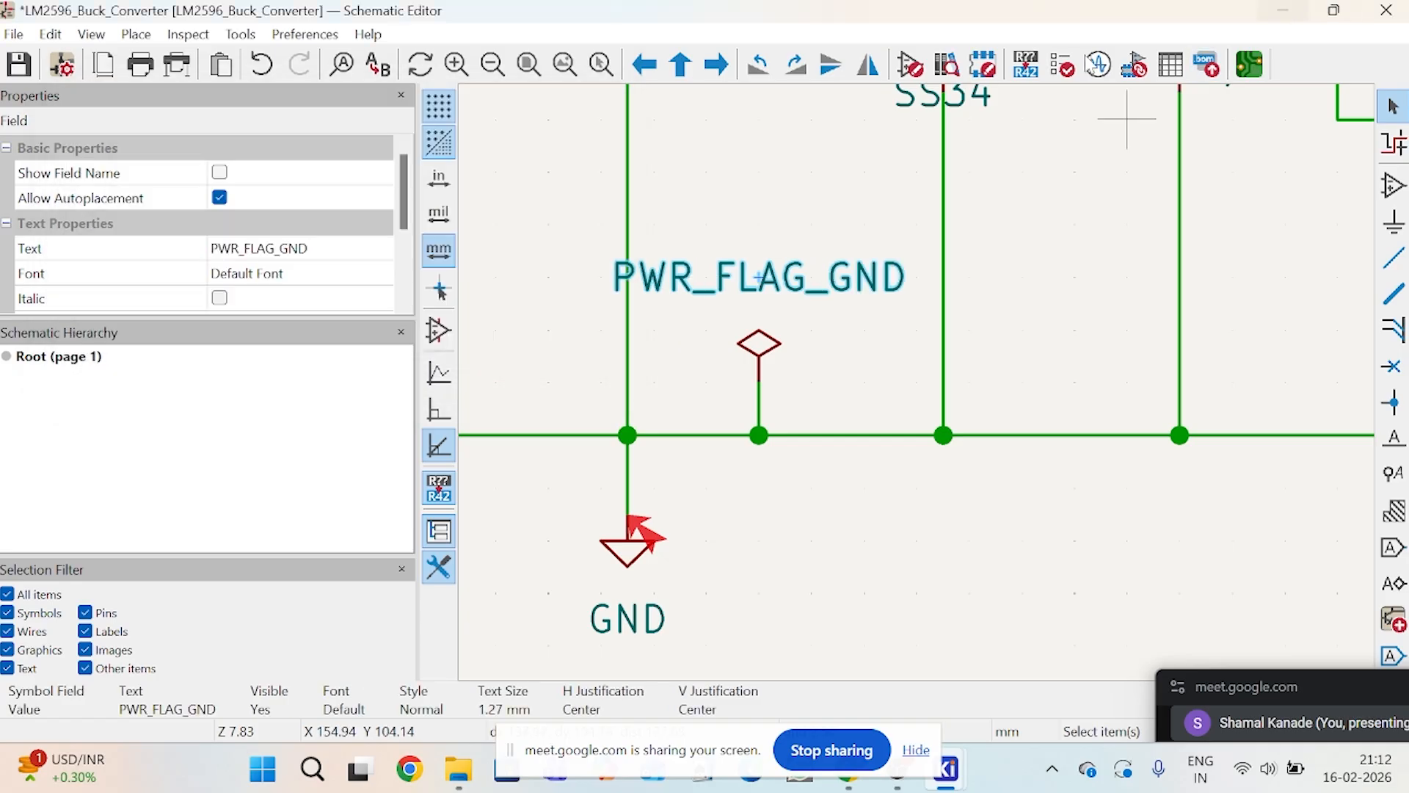
Step: Rerun the electrical rules check with the power flag wired to the ground line, and close the results
{"action": "left_click", "coordinate": [1062, 64]}
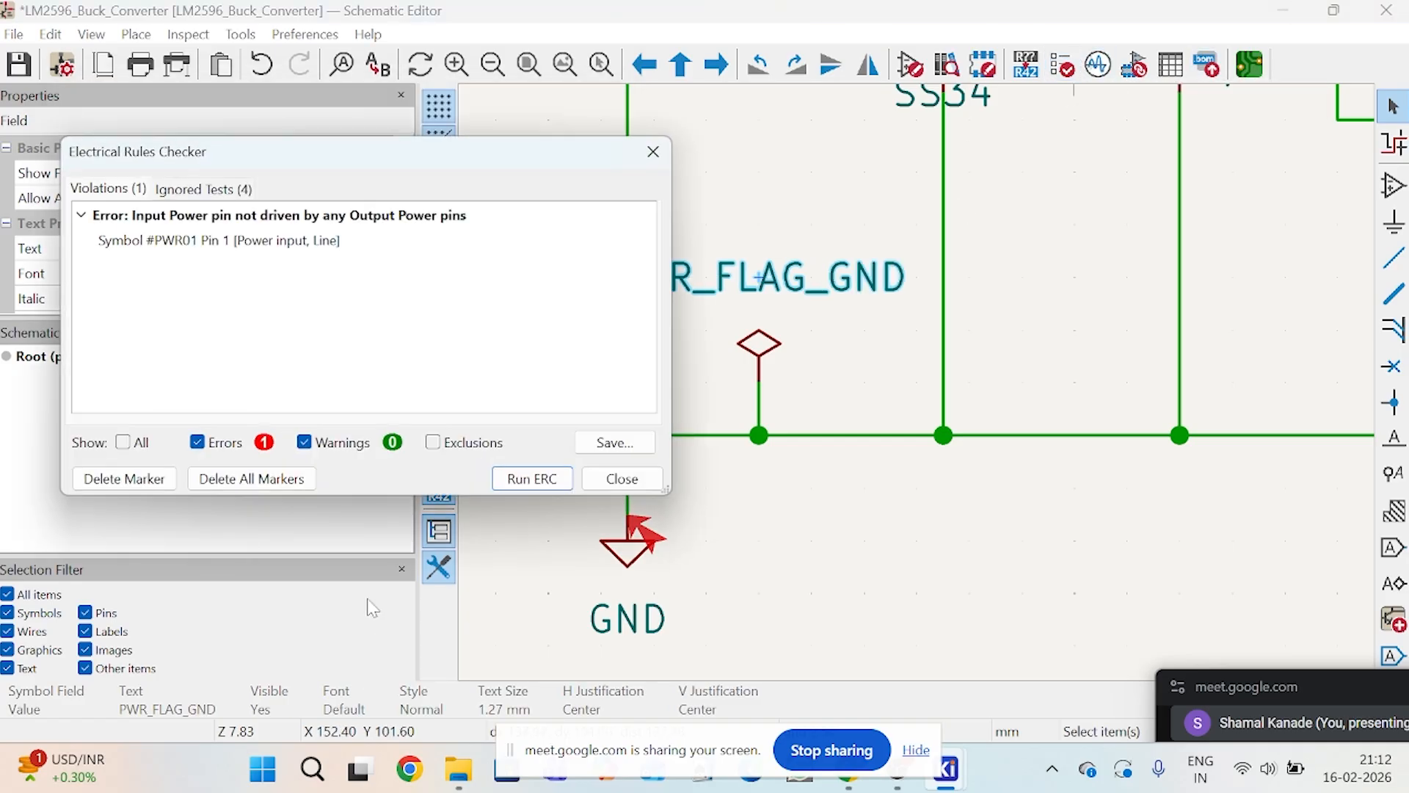
{"action": "left_click", "coordinate": [554, 485]}
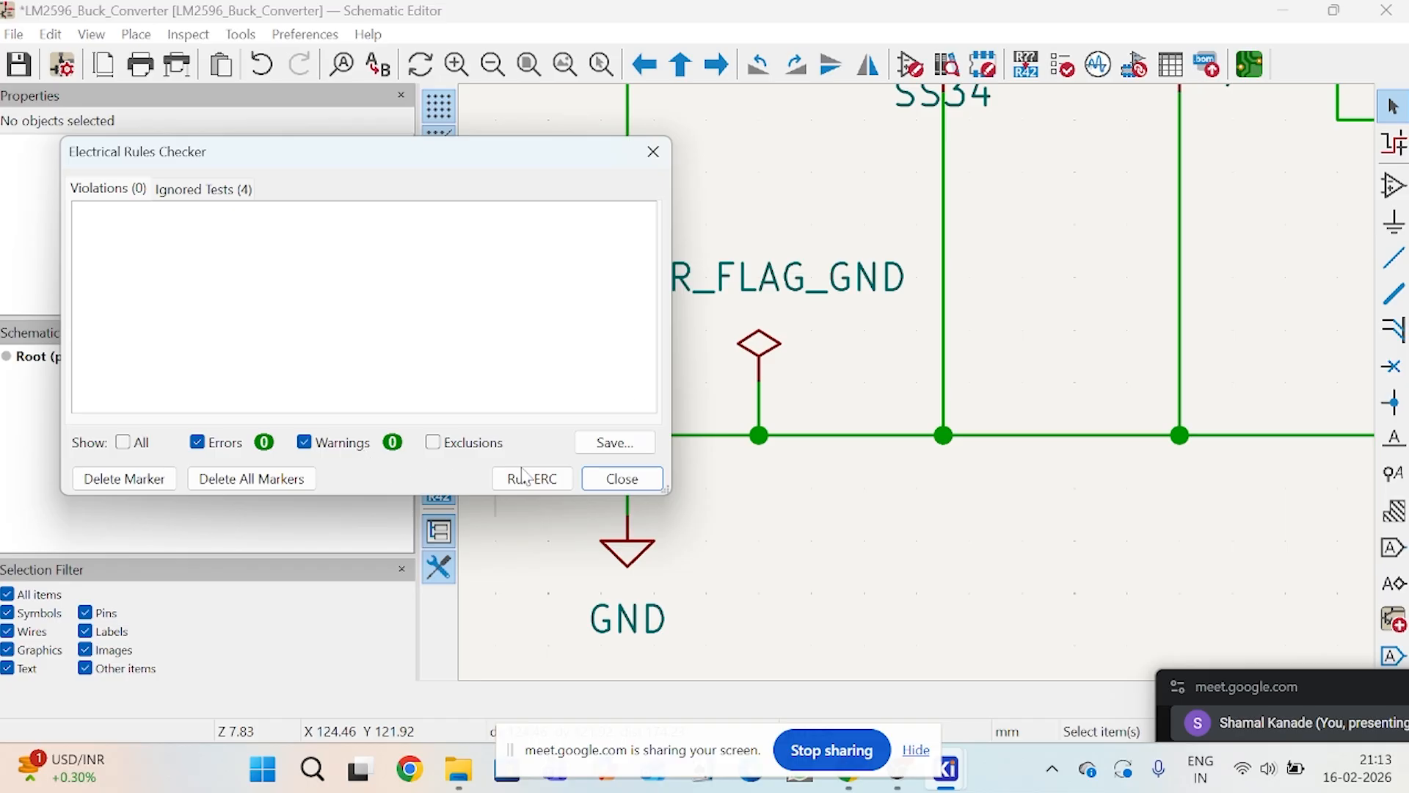
{"action": "left_click", "coordinate": [654, 152]}
{"action": "scroll", "coordinate": [923, 394], "scroll_direction": "down", "scroll_amount": 6}
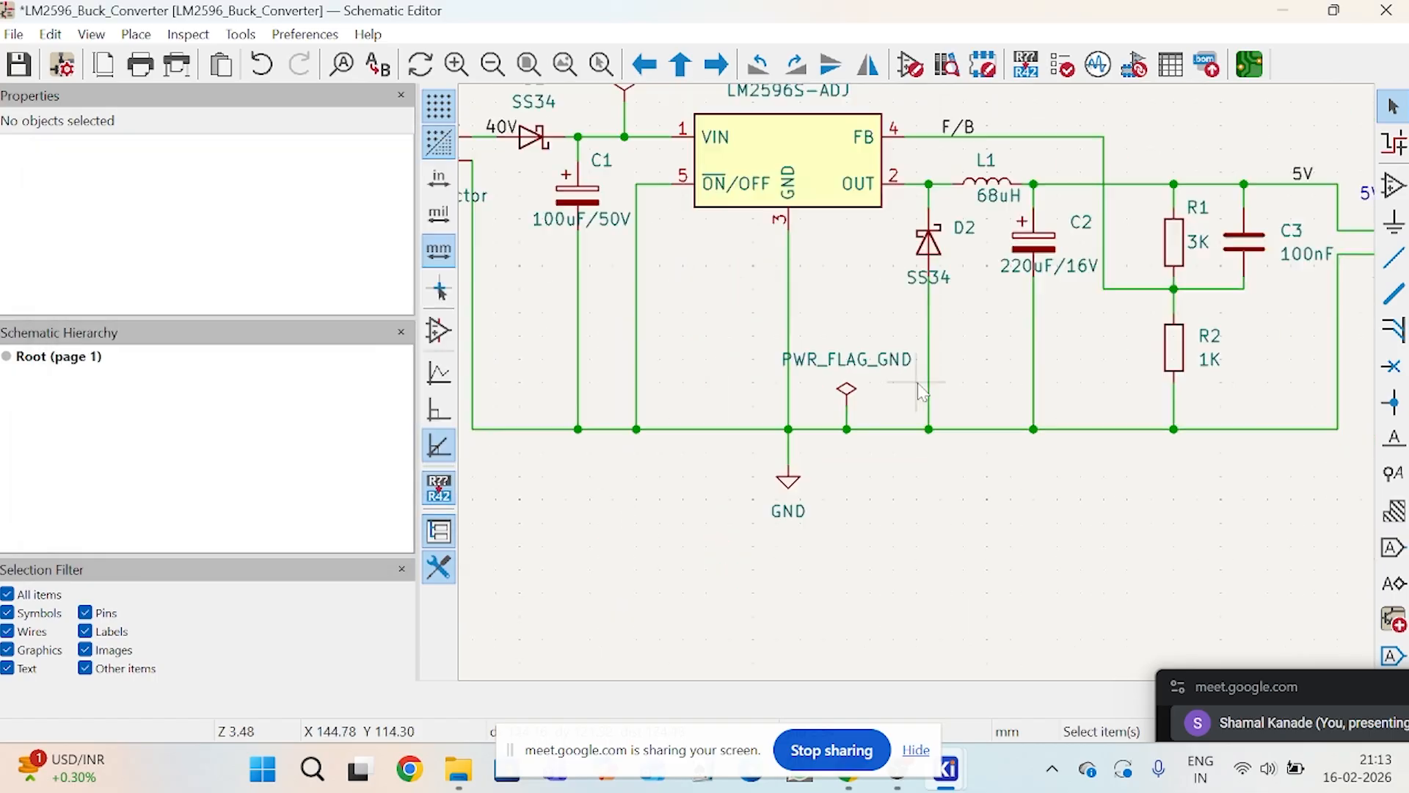
{"action": "scroll", "coordinate": [922, 395], "scroll_direction": "up", "scroll_amount": 2}
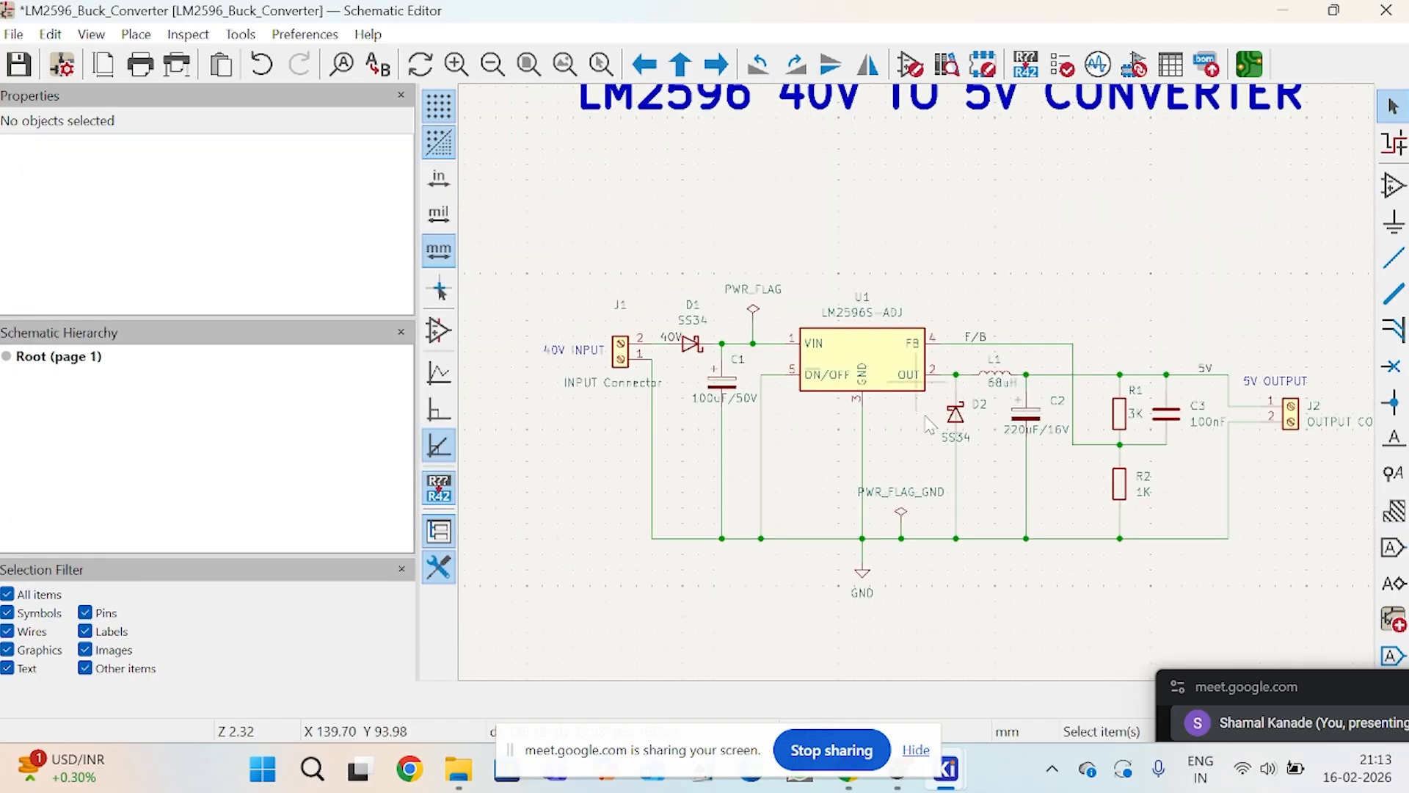
{"action": "scroll", "coordinate": [923, 394], "scroll_direction": "up", "scroll_amount": 2}
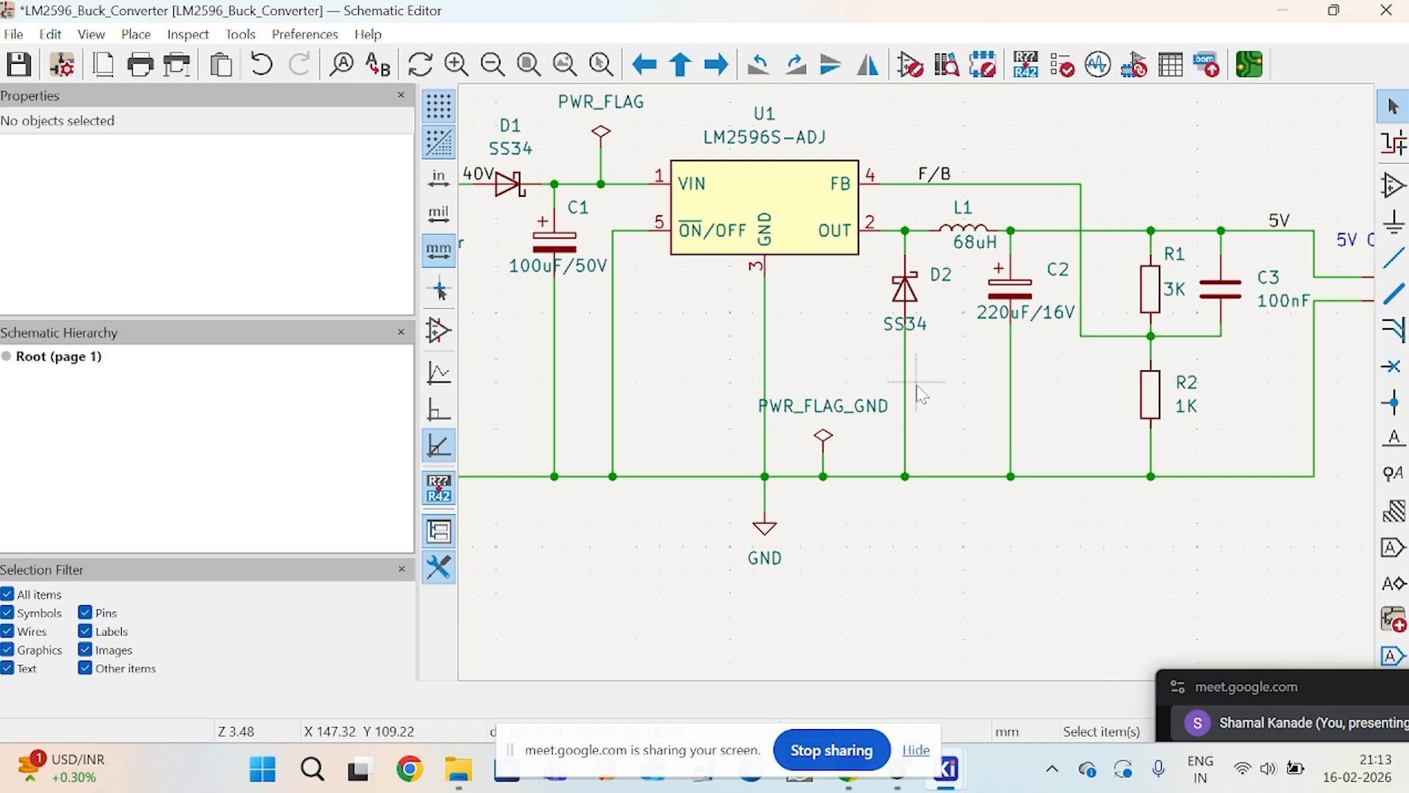
Step: Search the power symbols for POWER, browse the list, and leave without placing a symbol
{"action": "left_click", "coordinate": [1391, 233]}
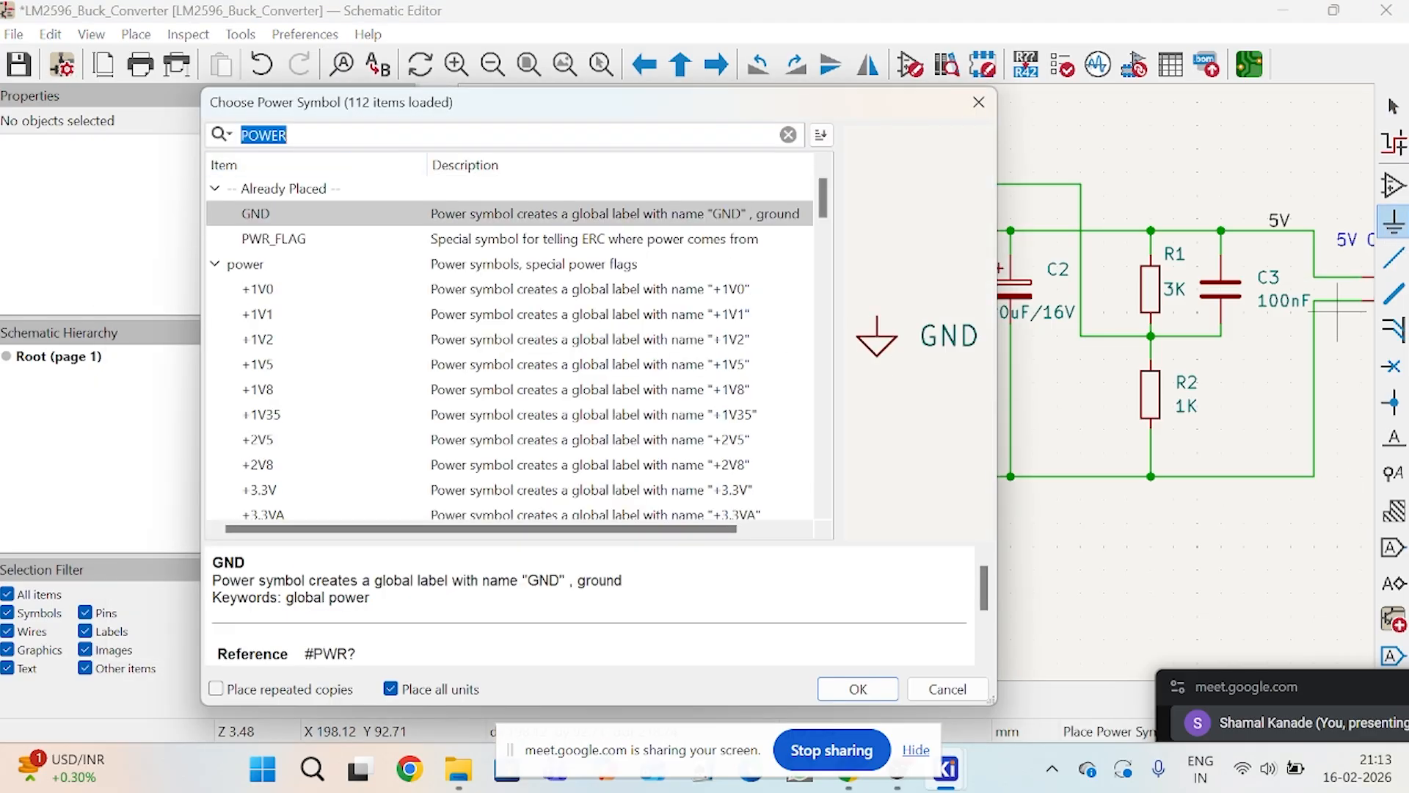
{"action": "type", "text": "PO"}
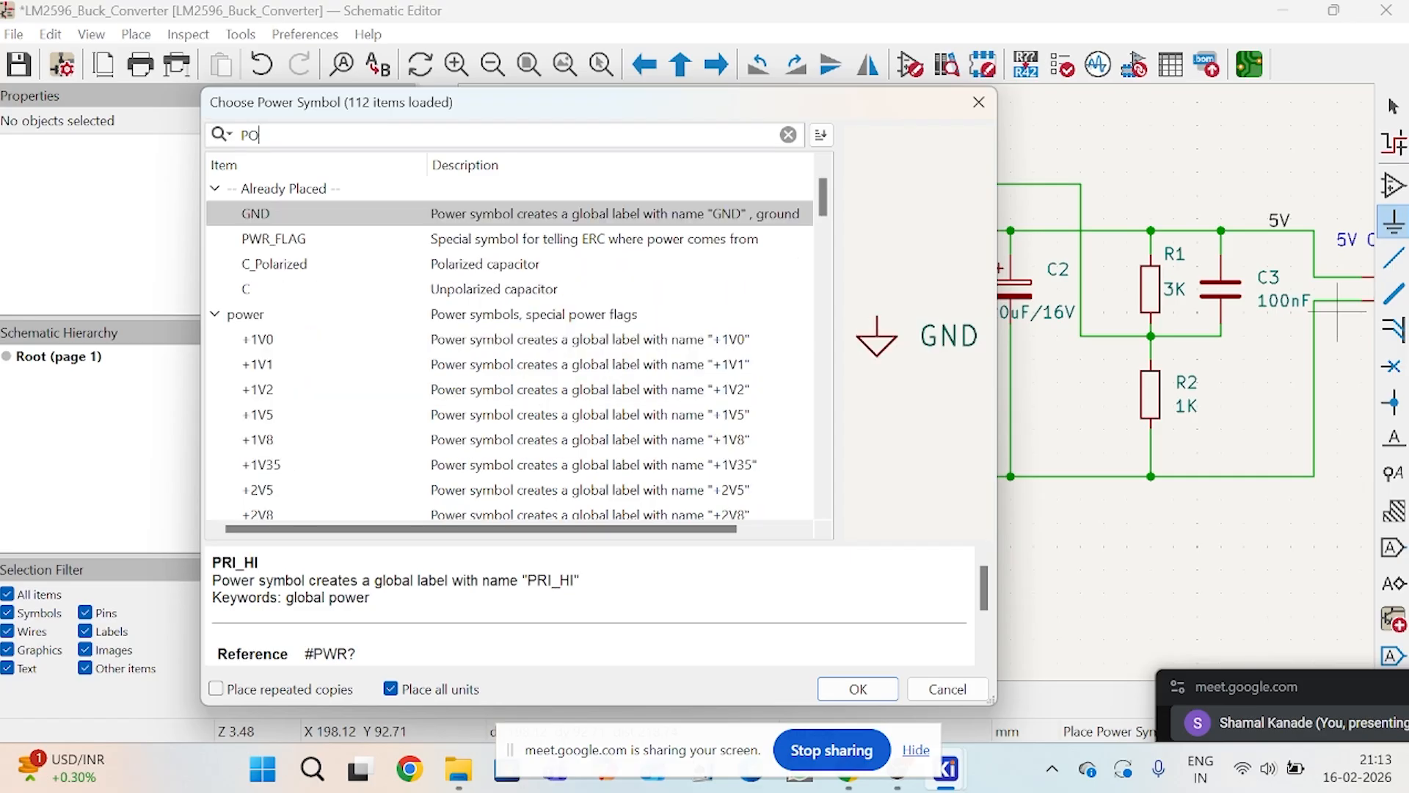
{"action": "type", "text": "WER"}
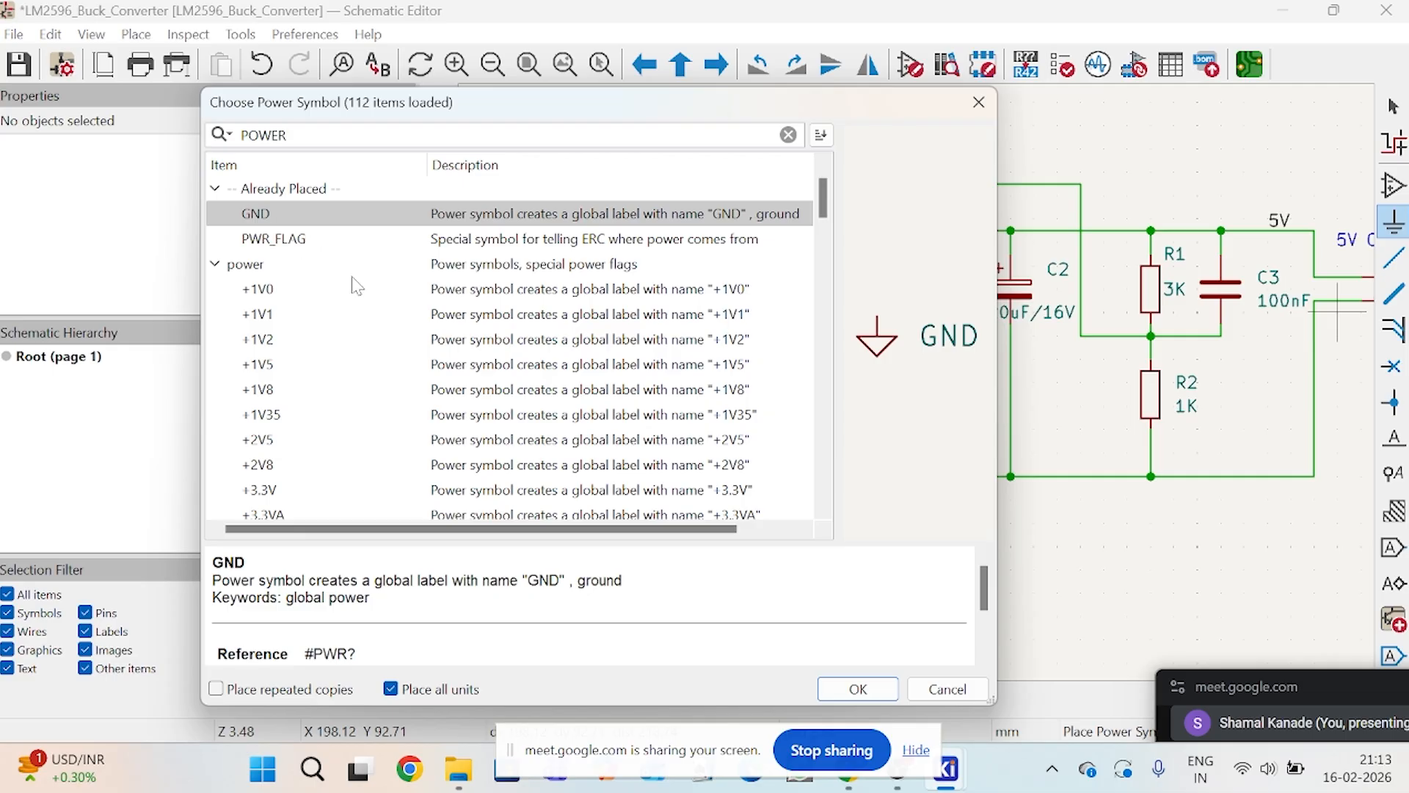
{"action": "scroll", "coordinate": [367, 294], "scroll_direction": "down", "scroll_amount": 8}
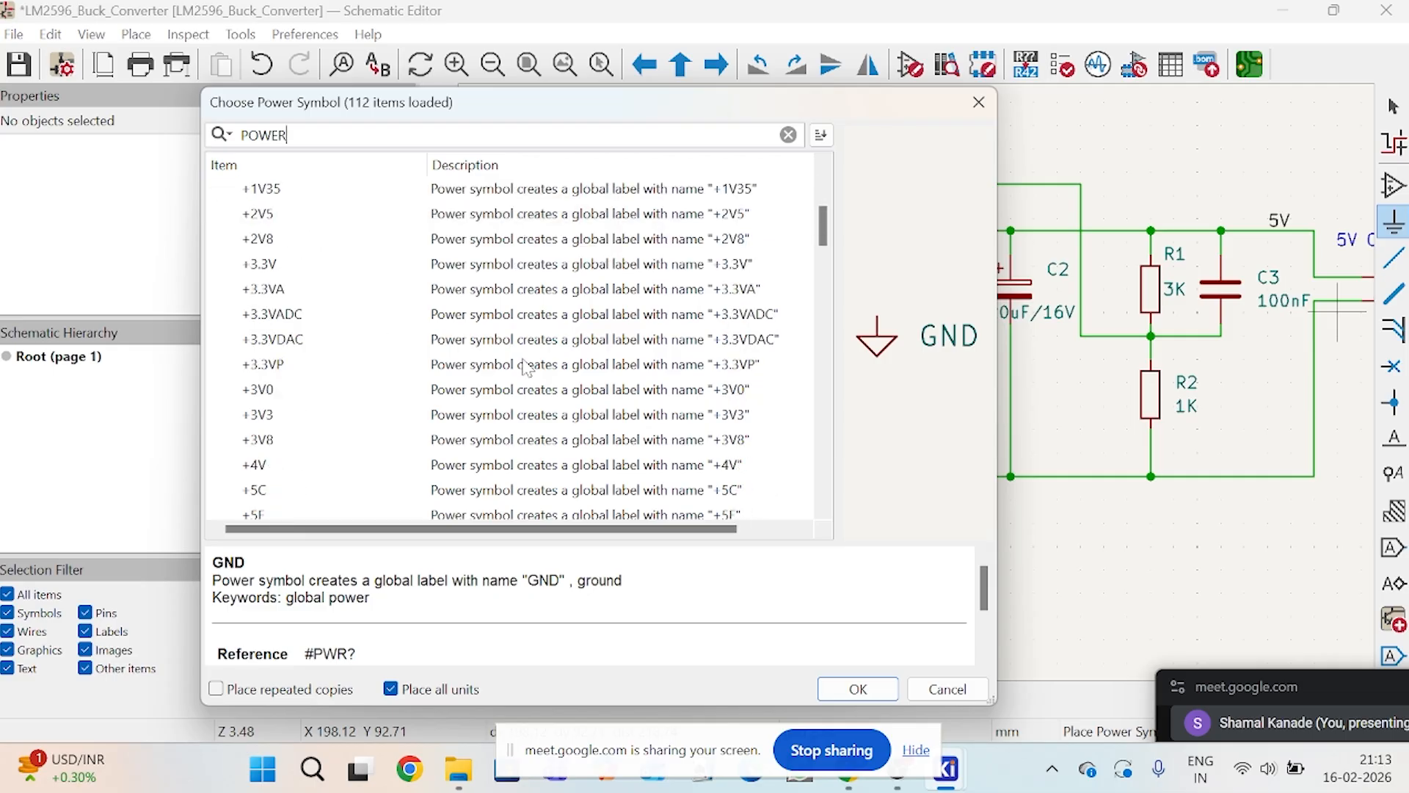
{"action": "scroll", "coordinate": [526, 368], "scroll_direction": "down", "scroll_amount": 15}
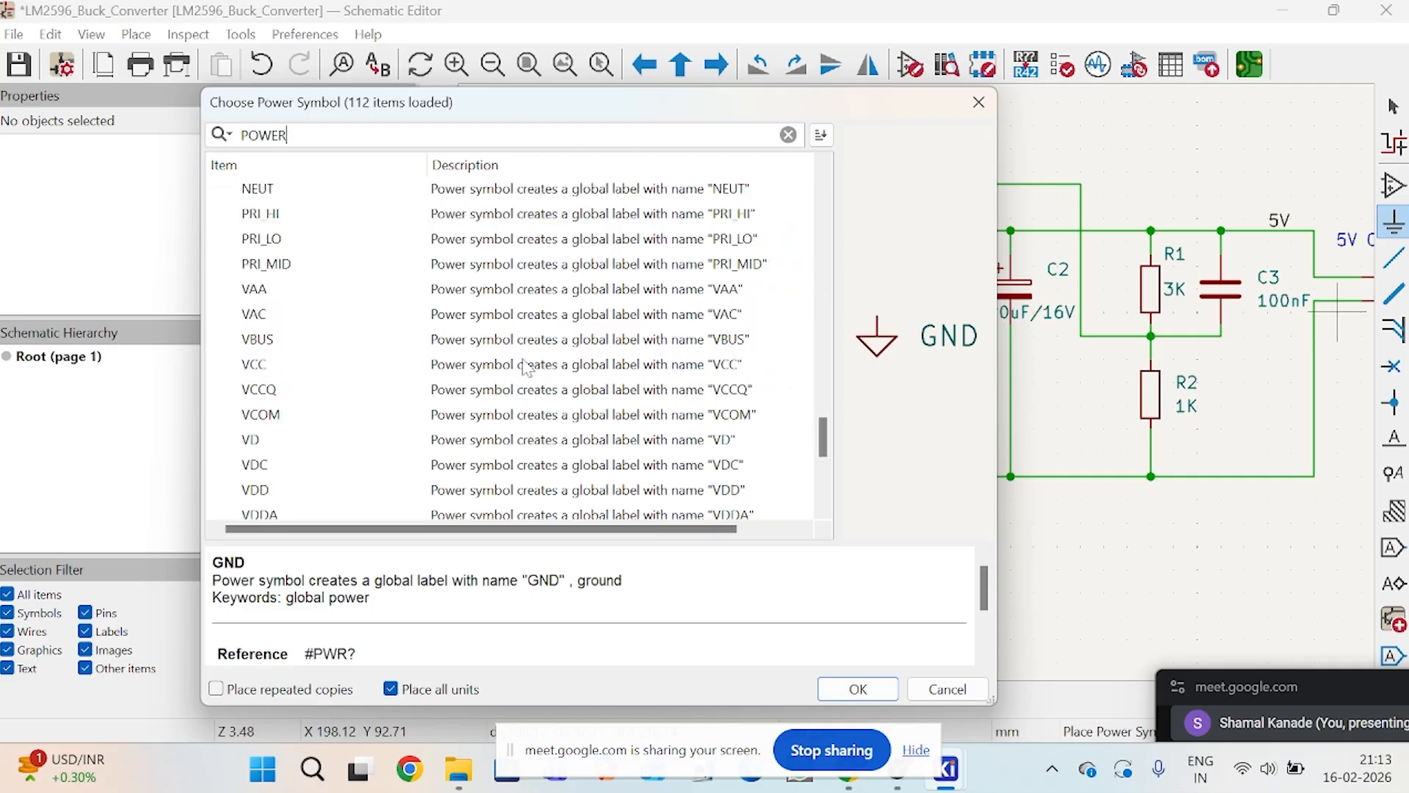
{"action": "scroll", "coordinate": [526, 368], "scroll_direction": "down", "scroll_amount": 5}
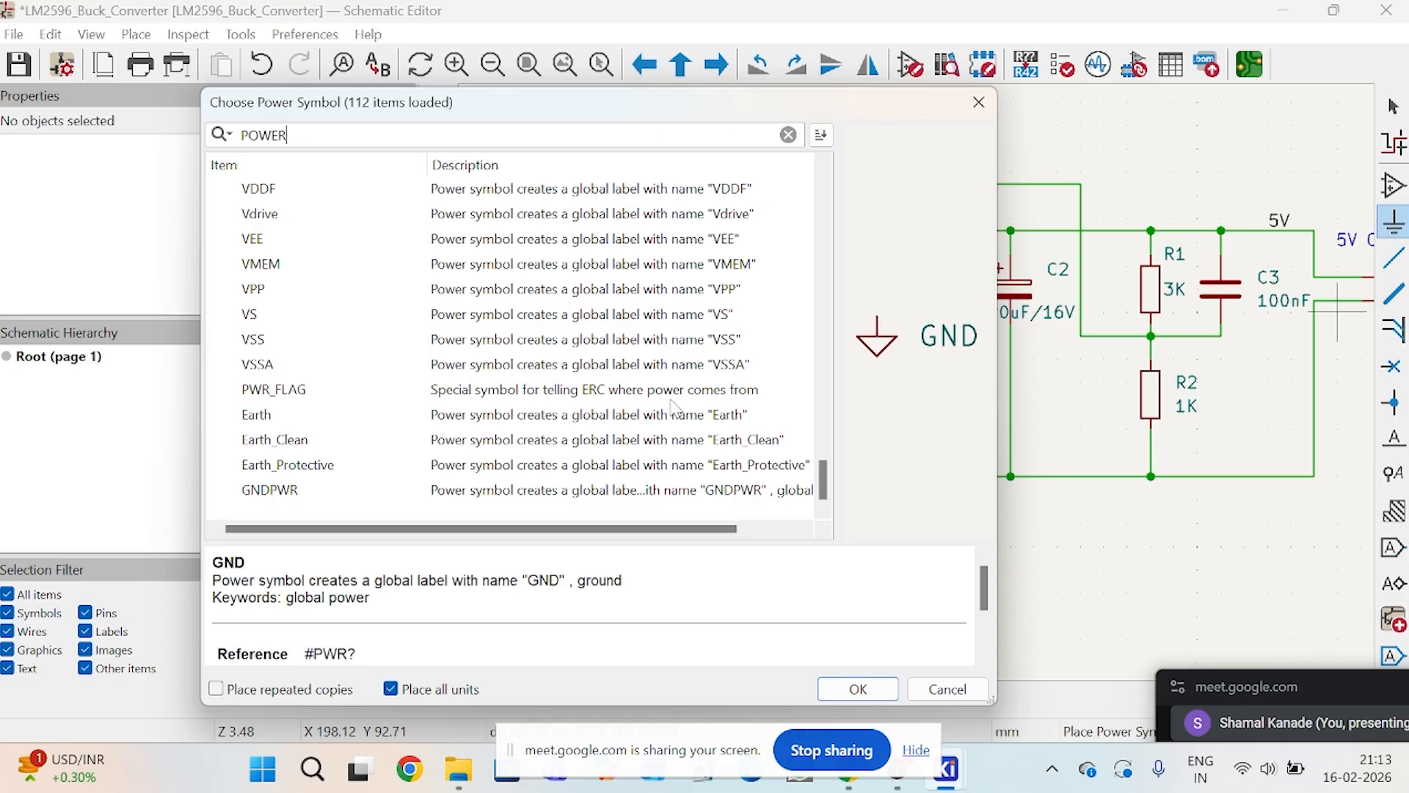
{"action": "left_click", "coordinate": [844, 688]}
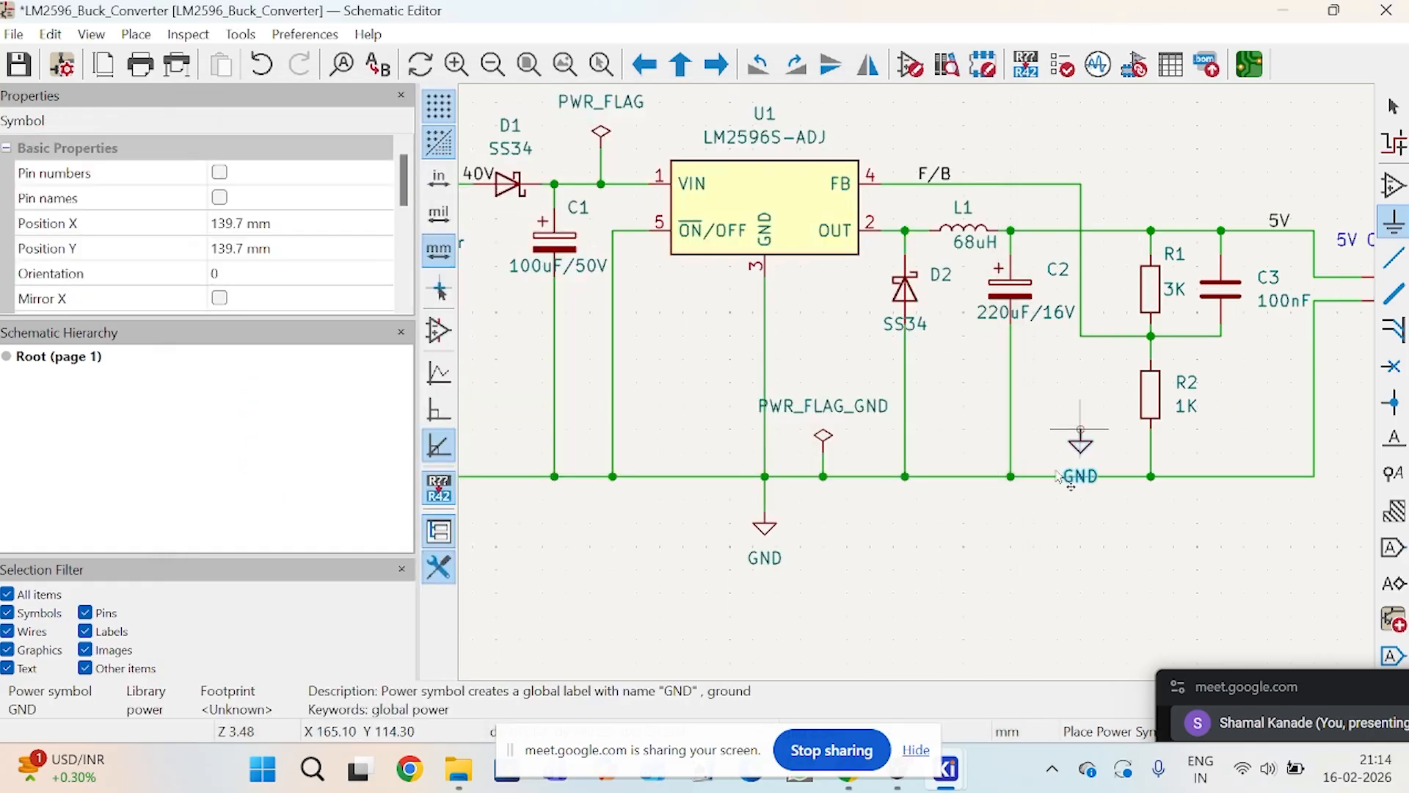
{"action": "key", "text": "Escape"}
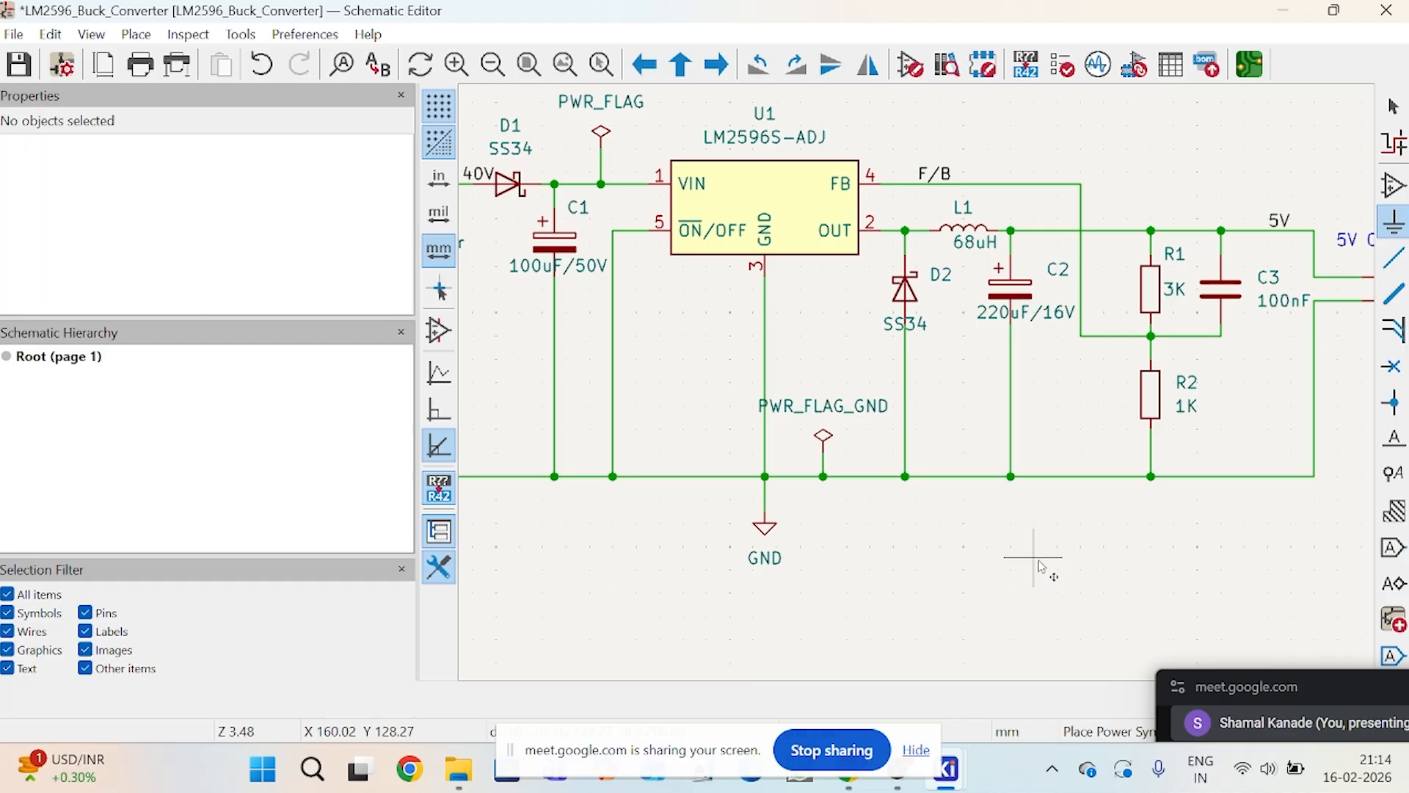
Step: Move the PWR_FLAG_GND symbol with its connecting wire slightly along the ground line, away from the GND symbol toward D2
{"action": "scroll", "coordinate": [1006, 499], "scroll_direction": "down", "scroll_amount": 4}
{"action": "scroll", "coordinate": [924, 389], "scroll_direction": "up", "scroll_amount": 2}
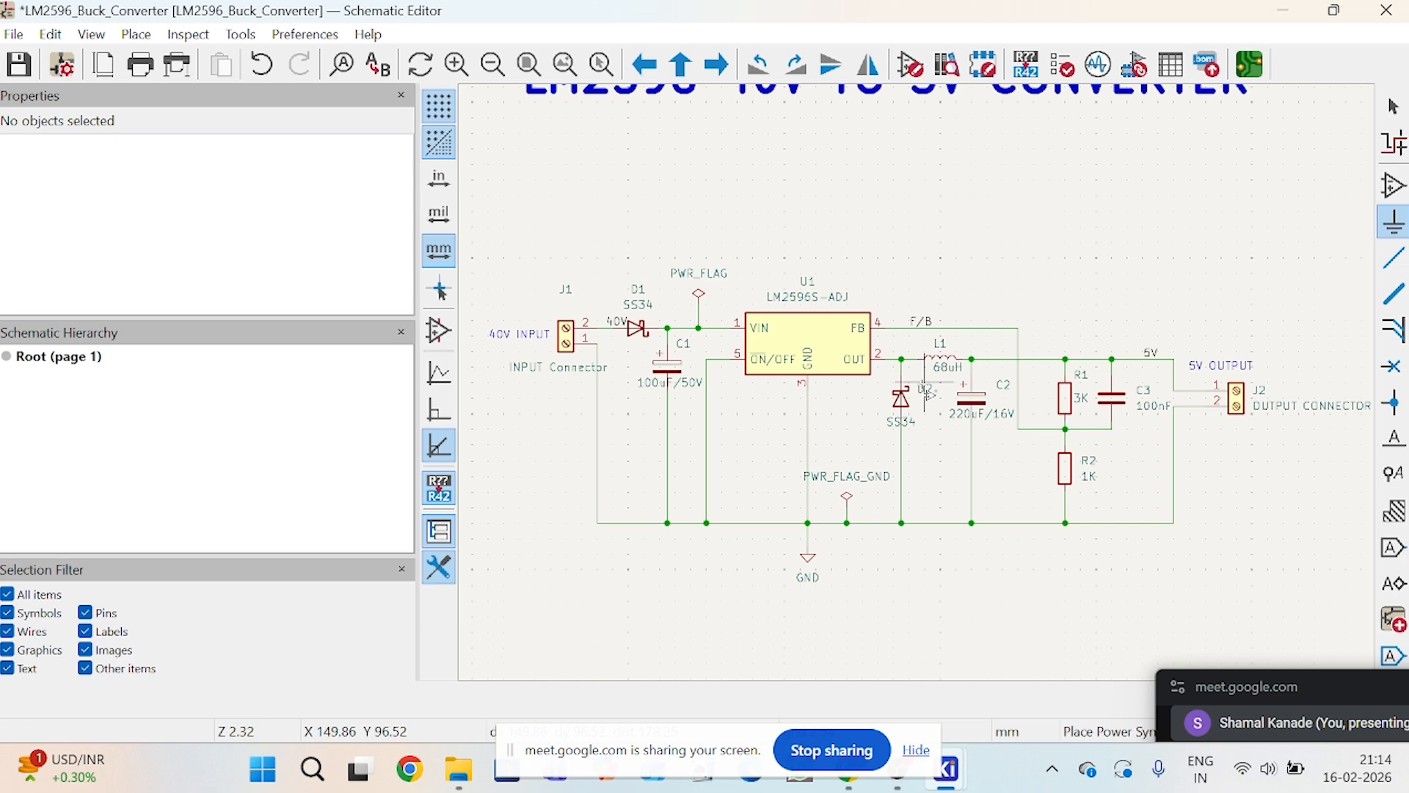
{"action": "scroll", "coordinate": [851, 514], "scroll_direction": "up", "scroll_amount": 5}
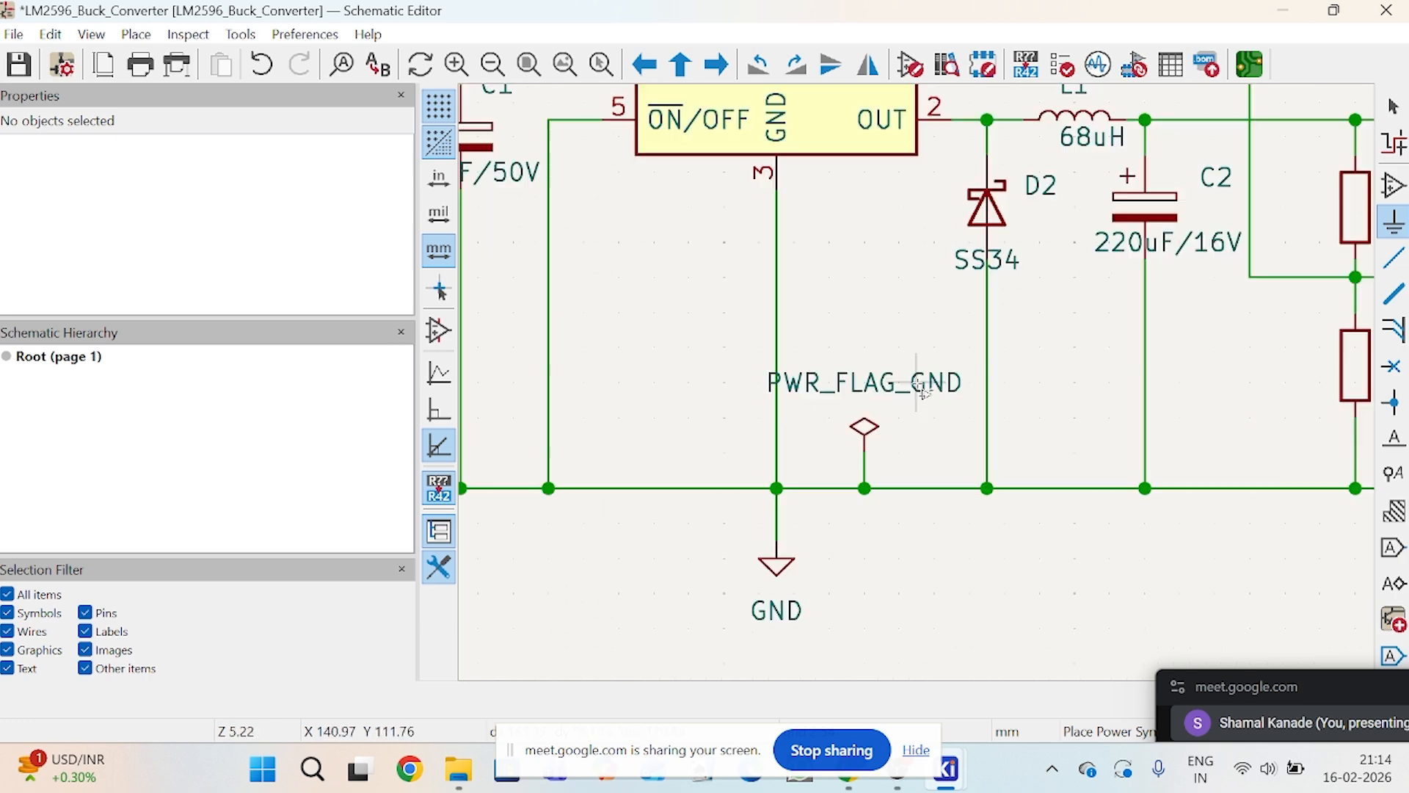
{"action": "left_click", "coordinate": [1394, 106]}
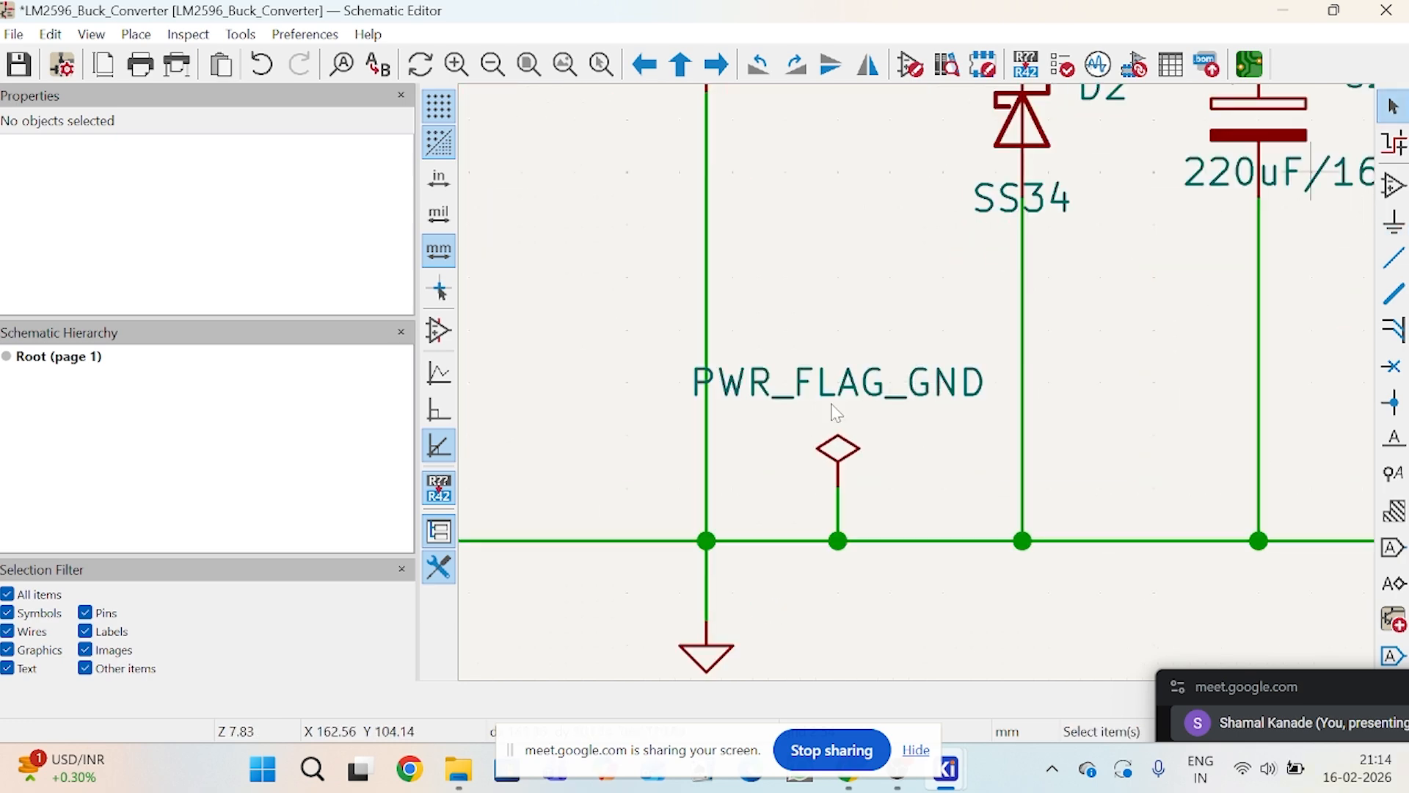
{"action": "left_click", "coordinate": [836, 455]}
{"action": "left_click_drag", "start_coordinate": [836, 457], "coordinate": [865, 469]}
{"action": "left_click", "coordinate": [808, 466]}
{"action": "left_click", "coordinate": [891, 470]}
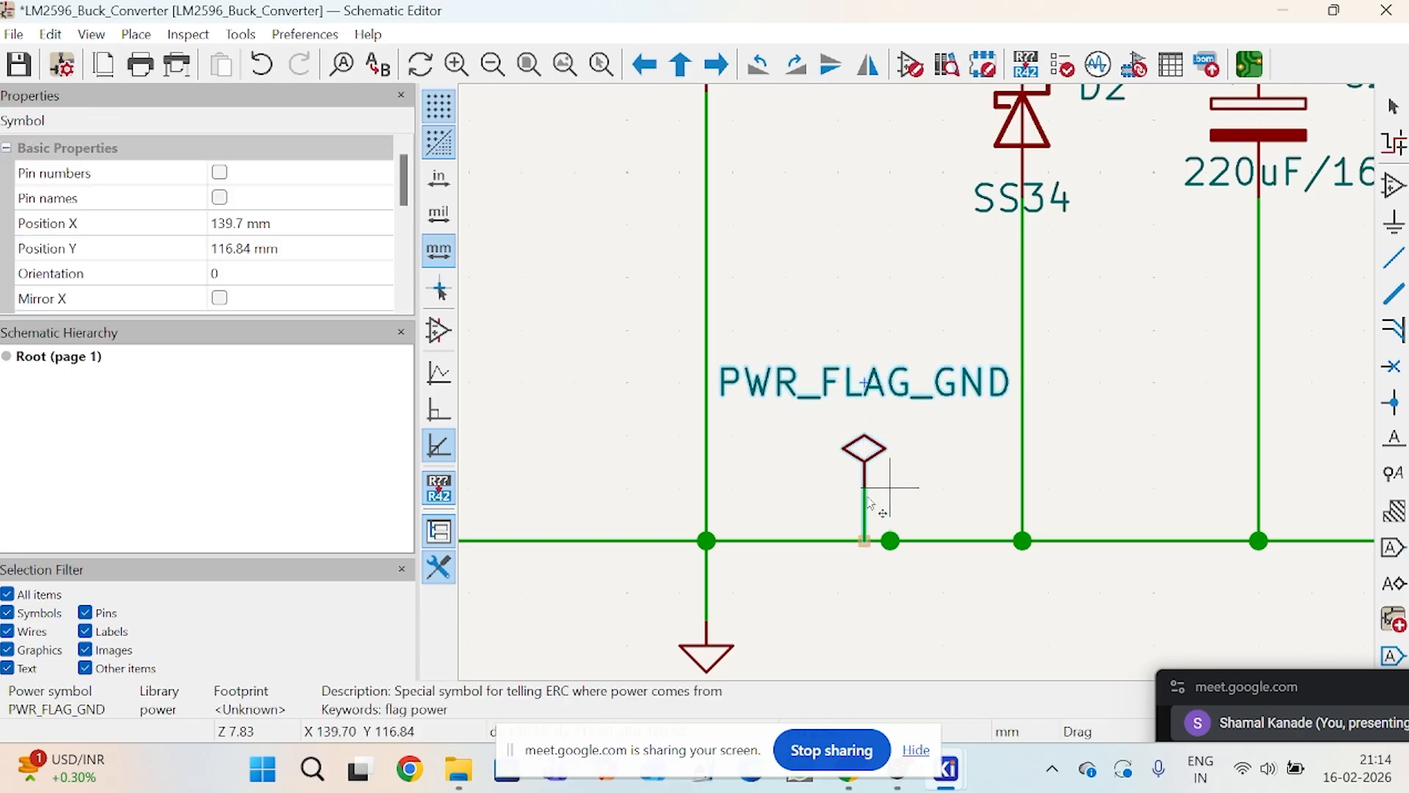
{"action": "left_click", "coordinate": [910, 621]}
Step: Open the Symbol Editor and start a new symbol library in the Global library table
{"action": "scroll", "coordinate": [915, 390], "scroll_direction": "down", "scroll_amount": 5}
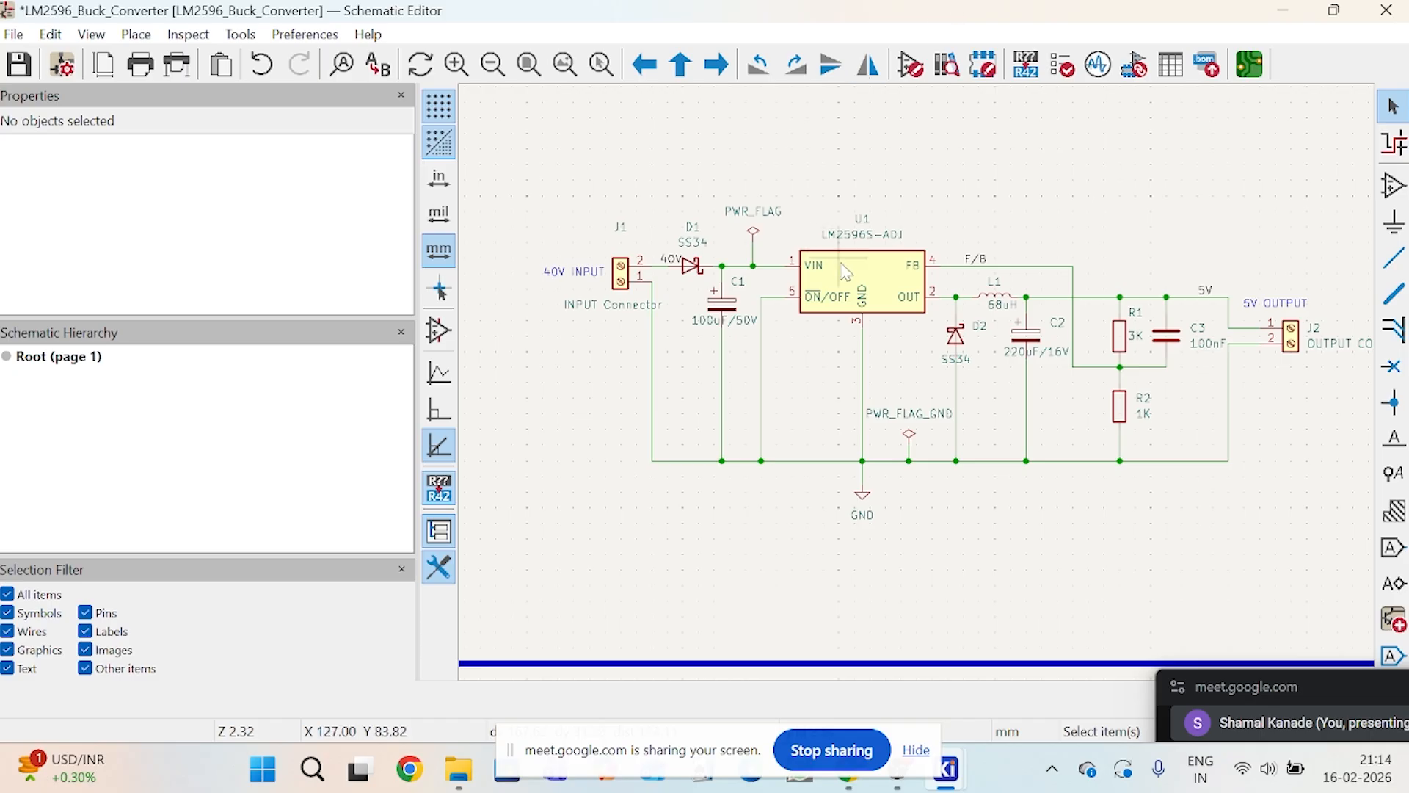
{"action": "scroll", "coordinate": [844, 266], "scroll_direction": "up", "scroll_amount": 5}
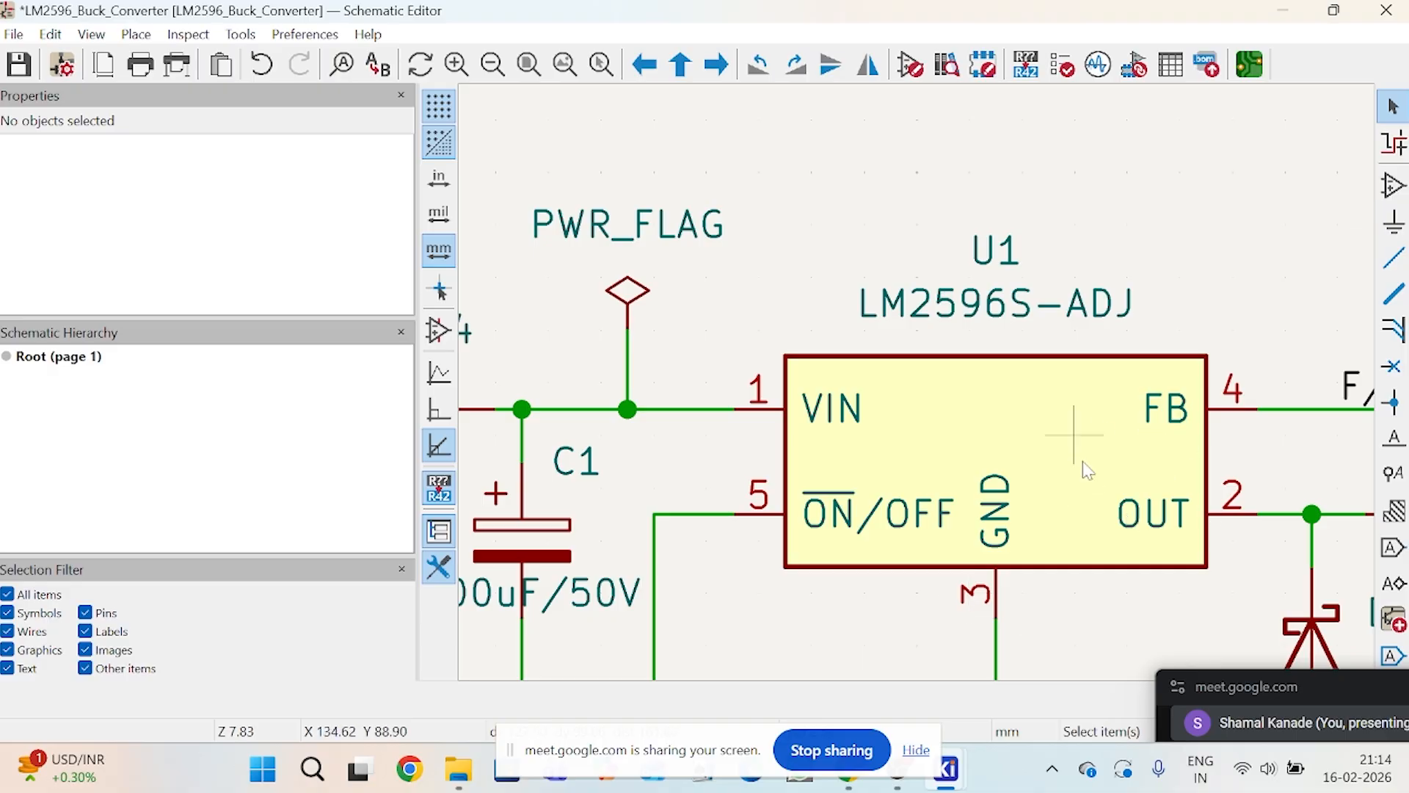
{"action": "scroll", "coordinate": [1082, 461], "scroll_direction": "down", "scroll_amount": 2}
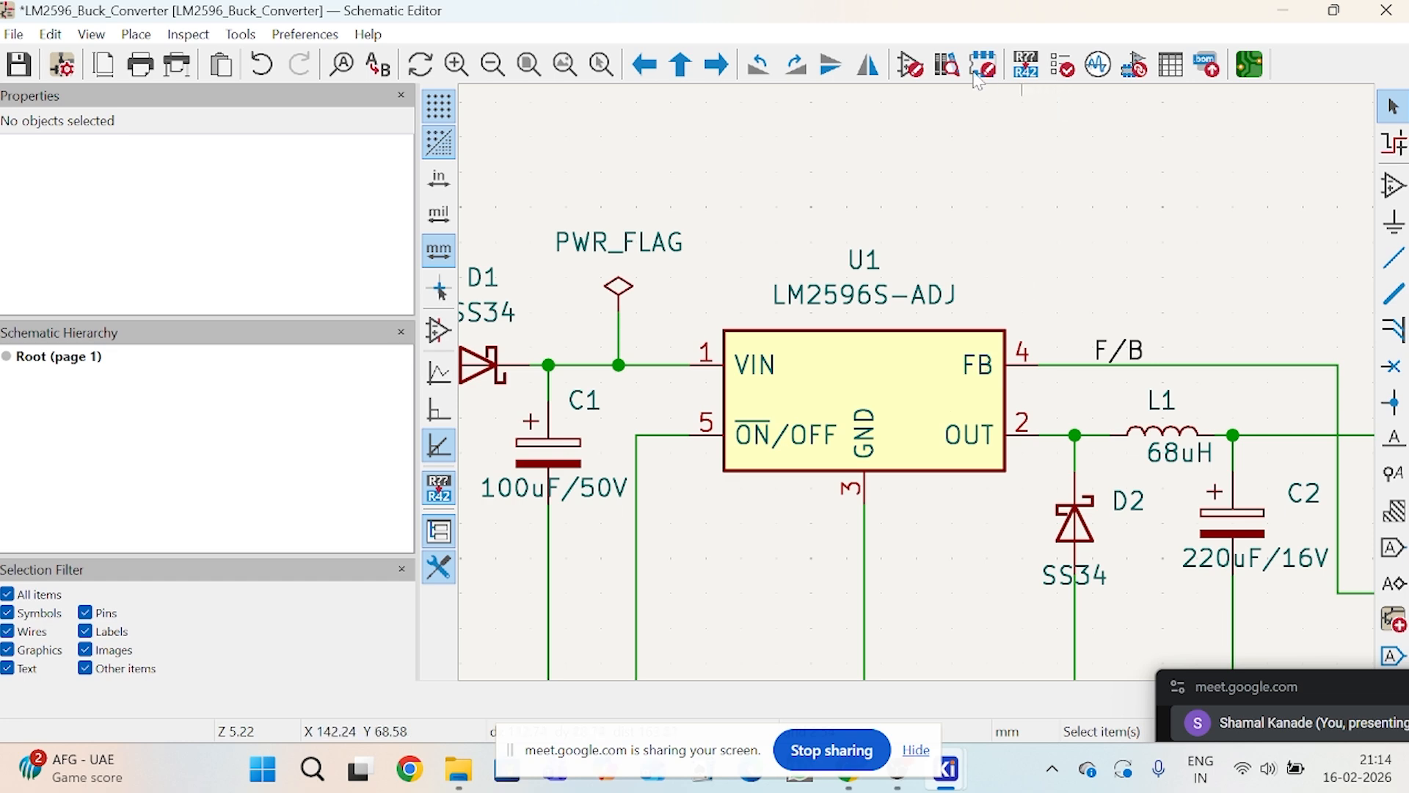
{"action": "left_click", "coordinate": [918, 73]}
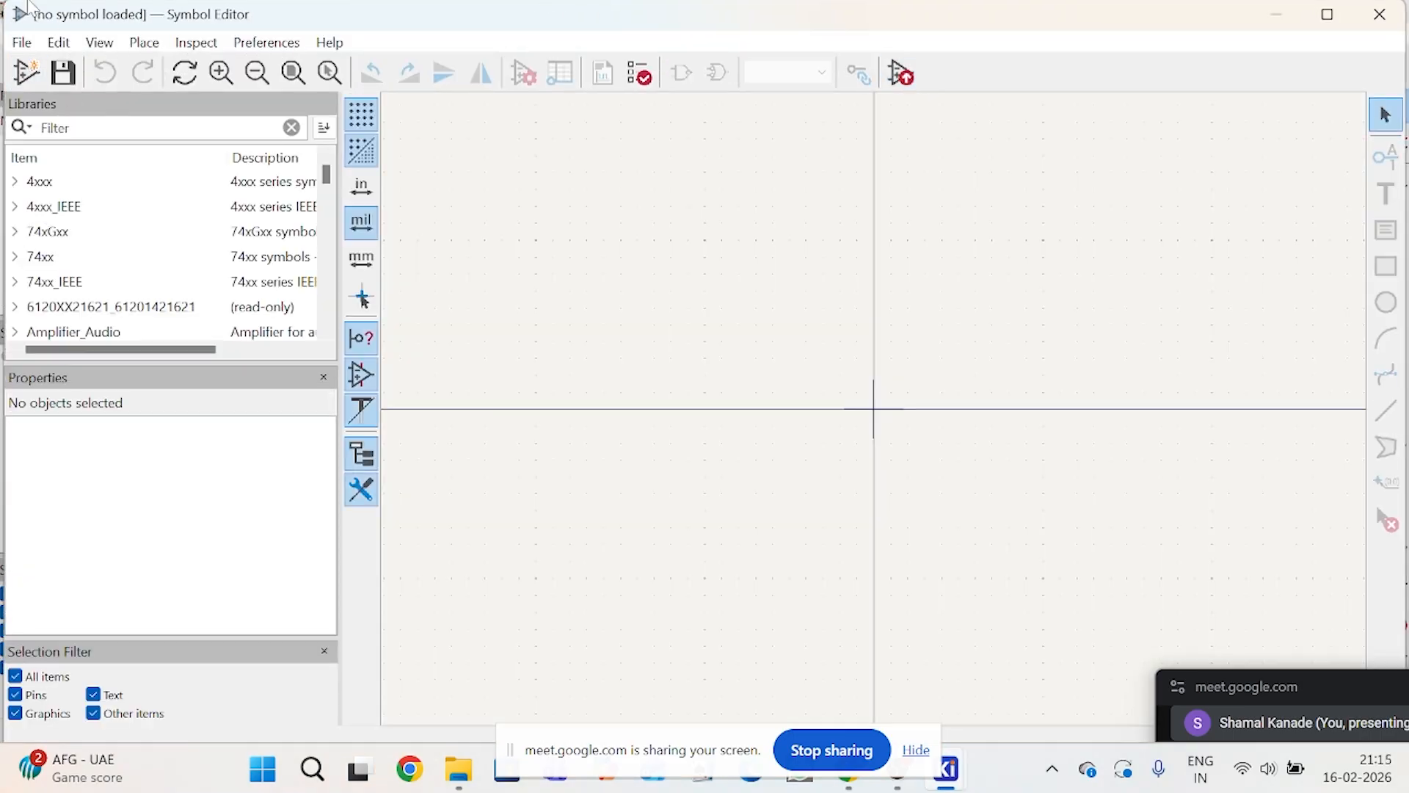
{"action": "left_click", "coordinate": [20, 44]}
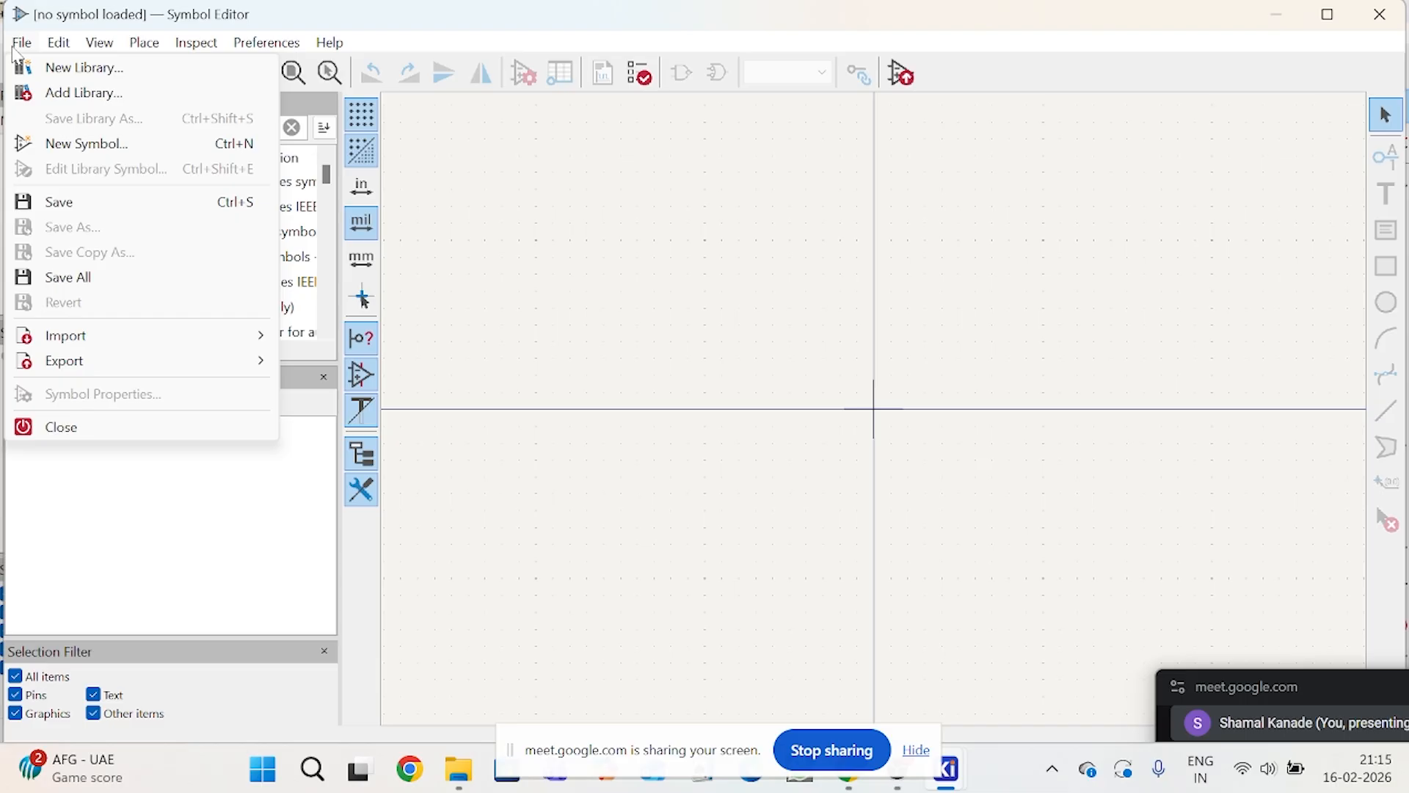
{"action": "left_click", "coordinate": [53, 71]}
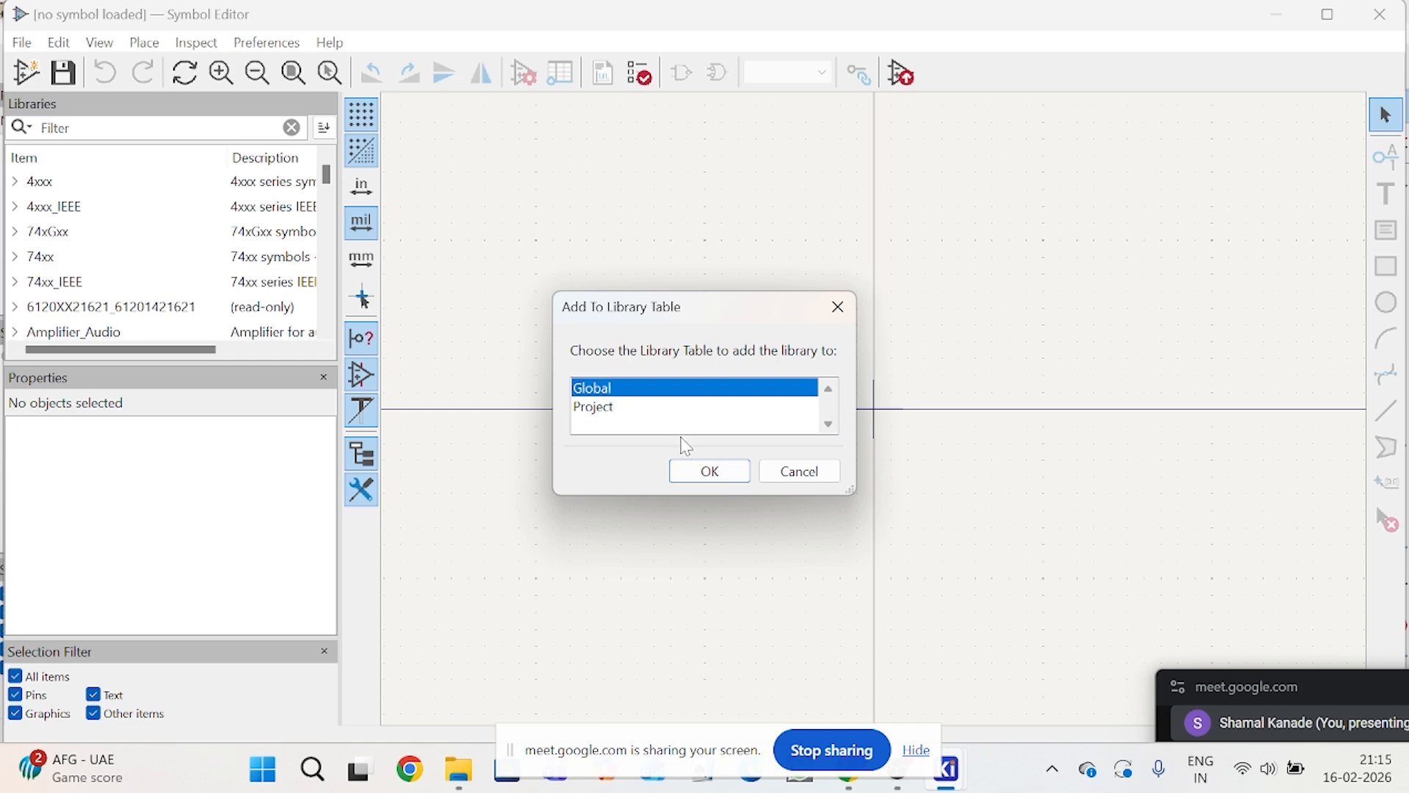
{"action": "left_click", "coordinate": [709, 472]}
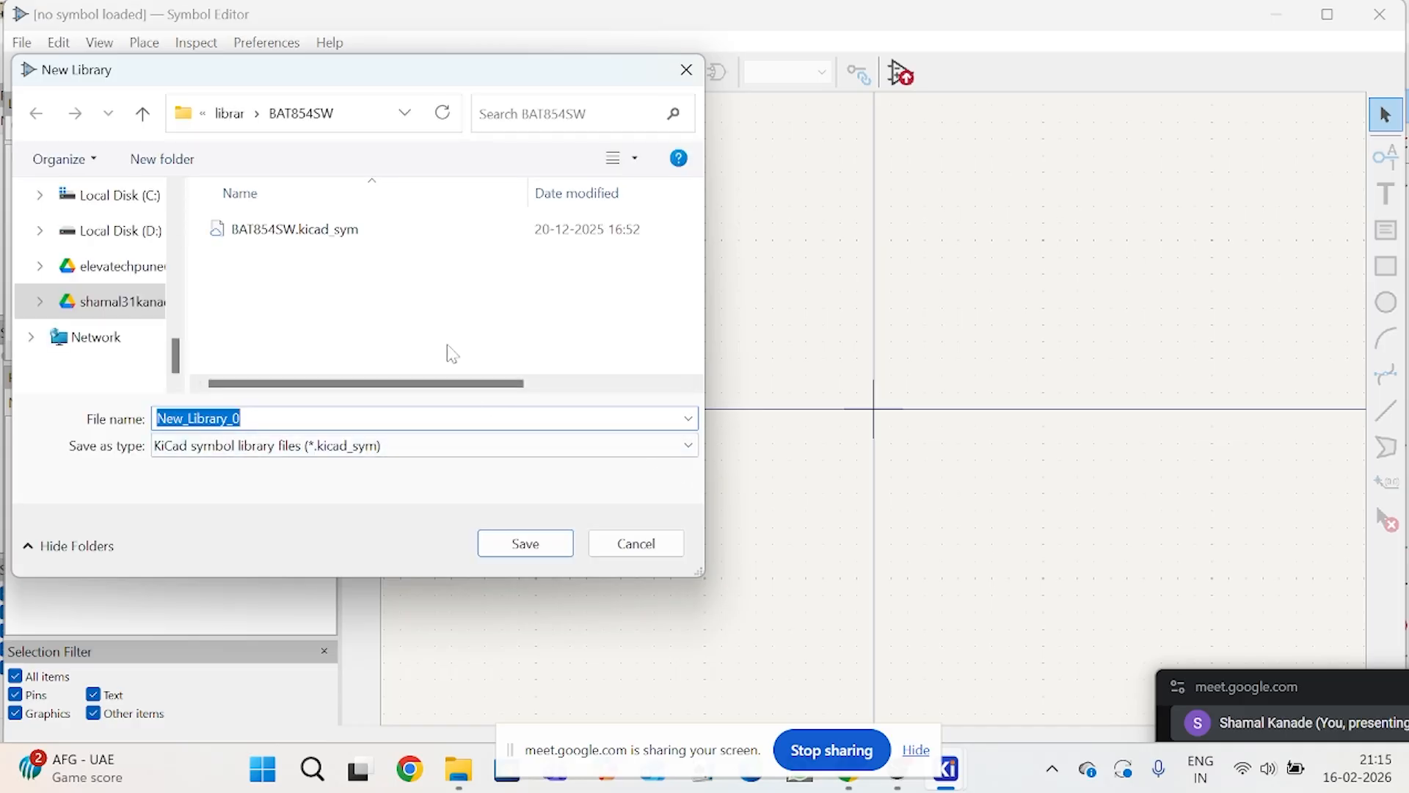
Step: Set the new library's save location to the Library folder inside Teaching > LM2596_Buck_Converter
{"action": "left_click", "coordinate": [239, 115]}
{"action": "left_click", "coordinate": [250, 114]}
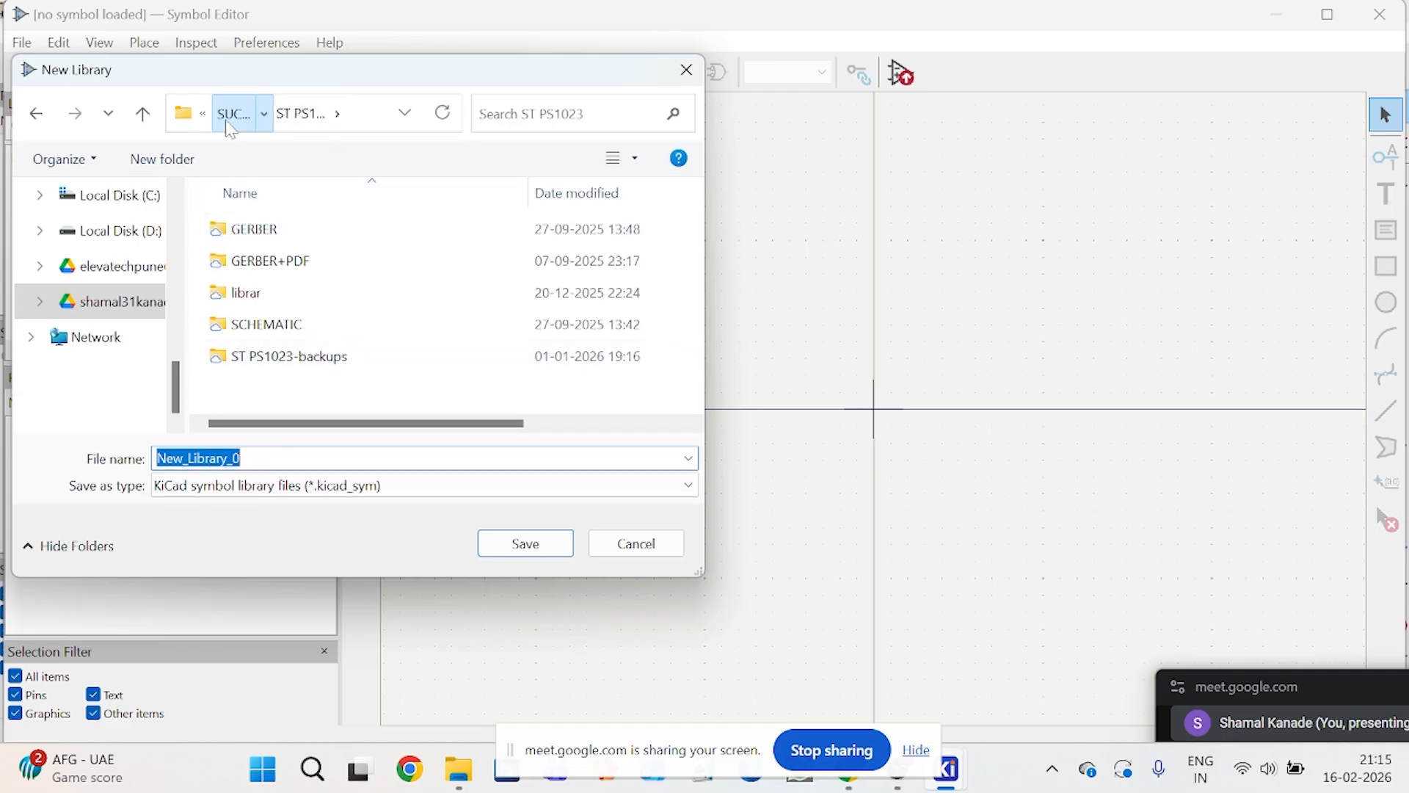
{"action": "left_click", "coordinate": [232, 115]}
{"action": "left_click", "coordinate": [238, 121]}
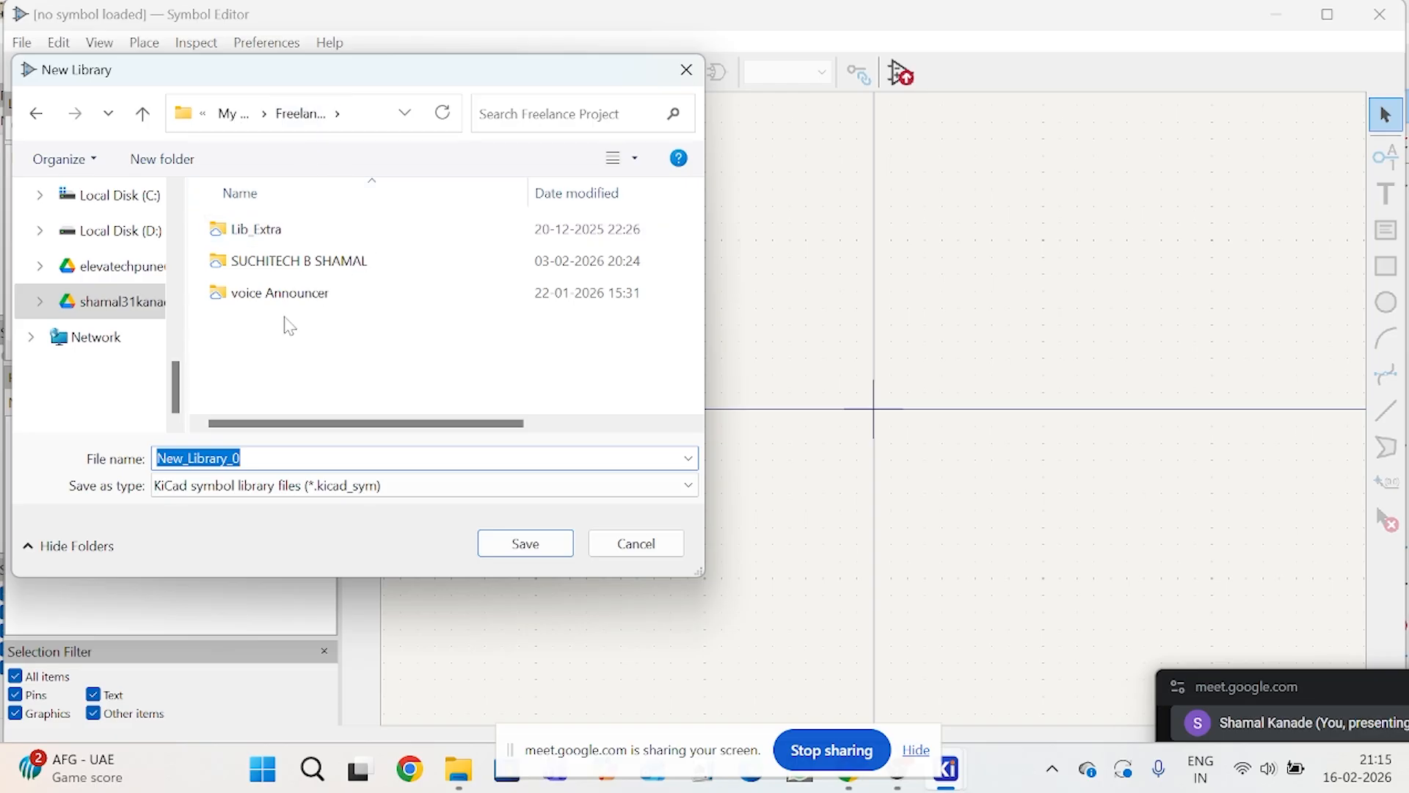
{"action": "left_click", "coordinate": [232, 116]}
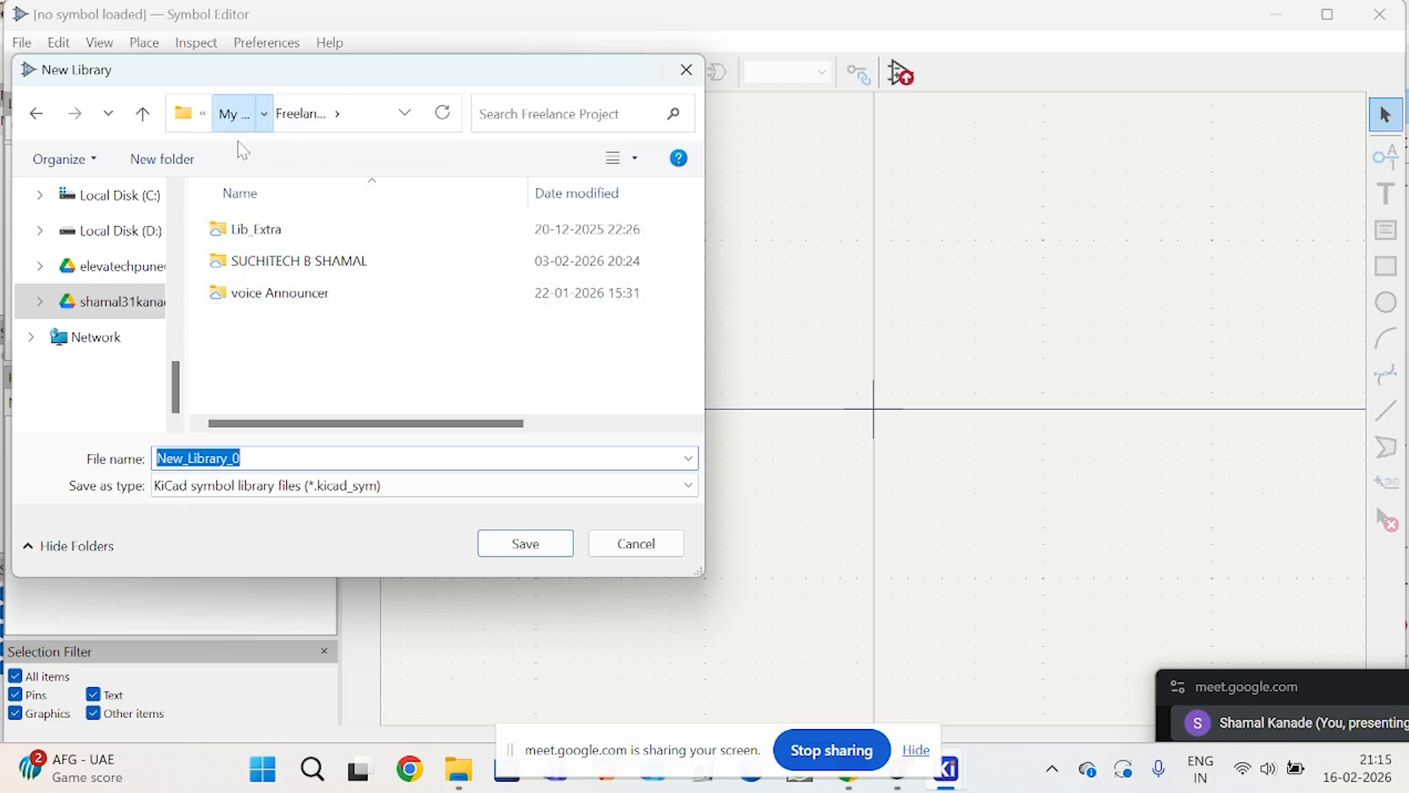
{"action": "double_click", "coordinate": [283, 298]}
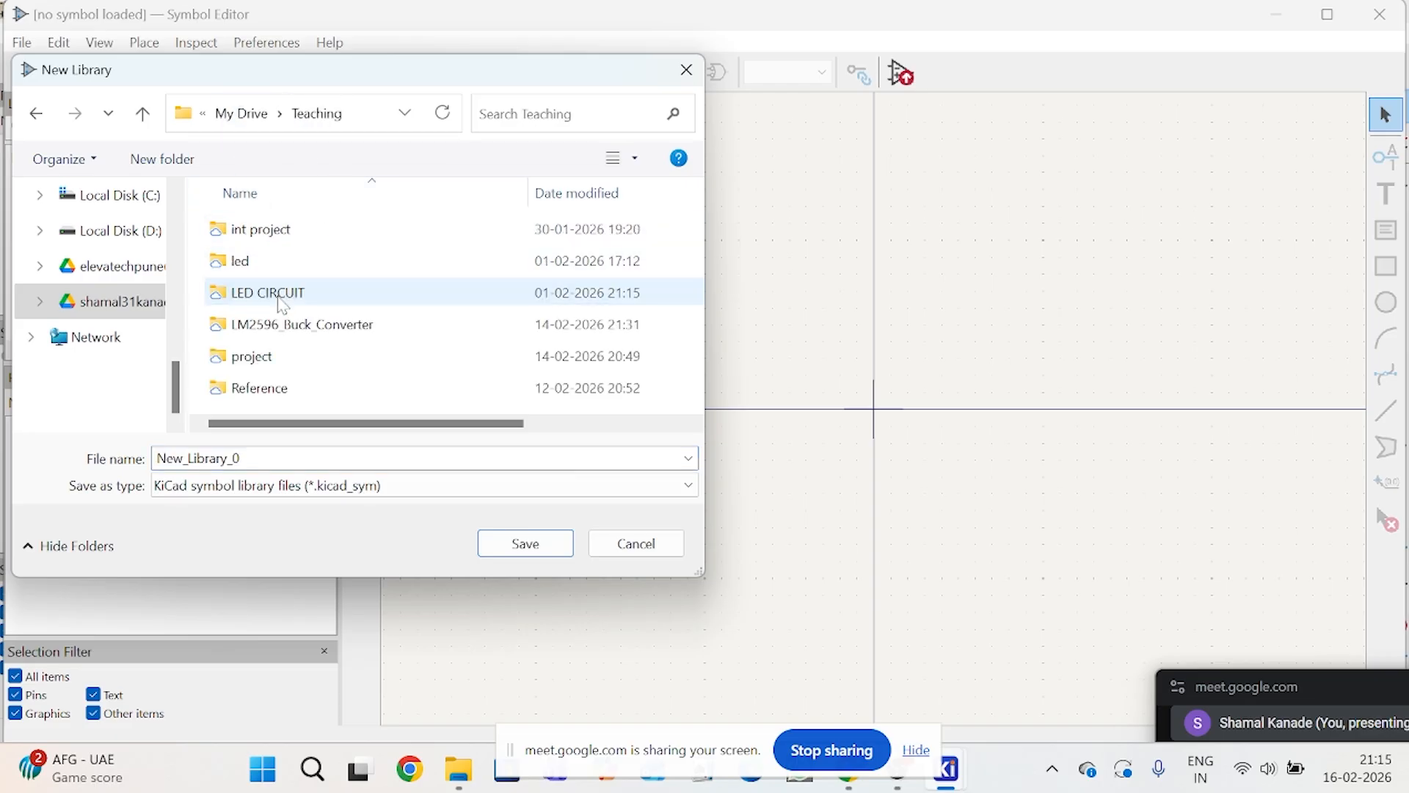
{"action": "double_click", "coordinate": [286, 325]}
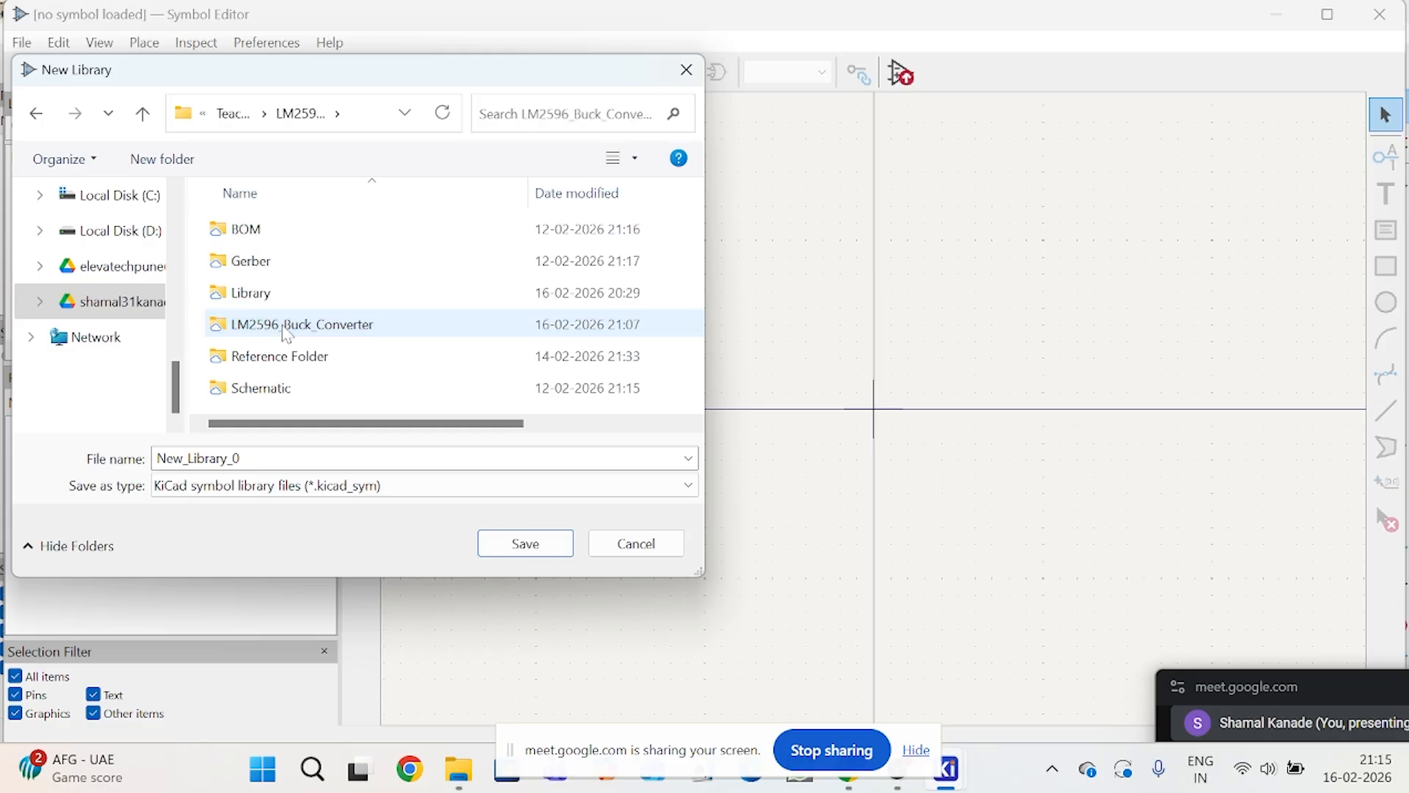
{"action": "double_click", "coordinate": [249, 293]}
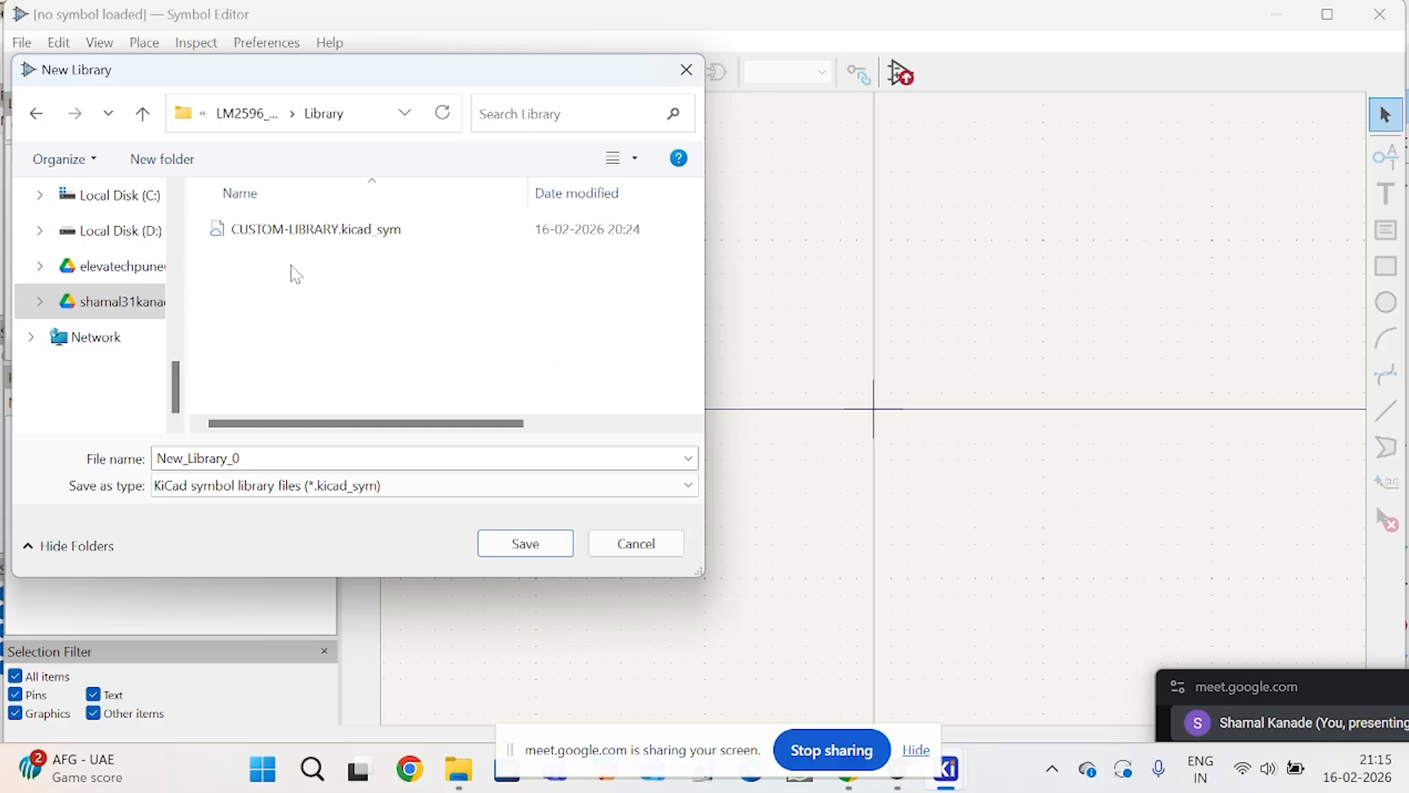
Step: Name the new symbol library file CUSTOM_LIBRARY.kicad_sym and save it
{"action": "left_click", "coordinate": [340, 236]}
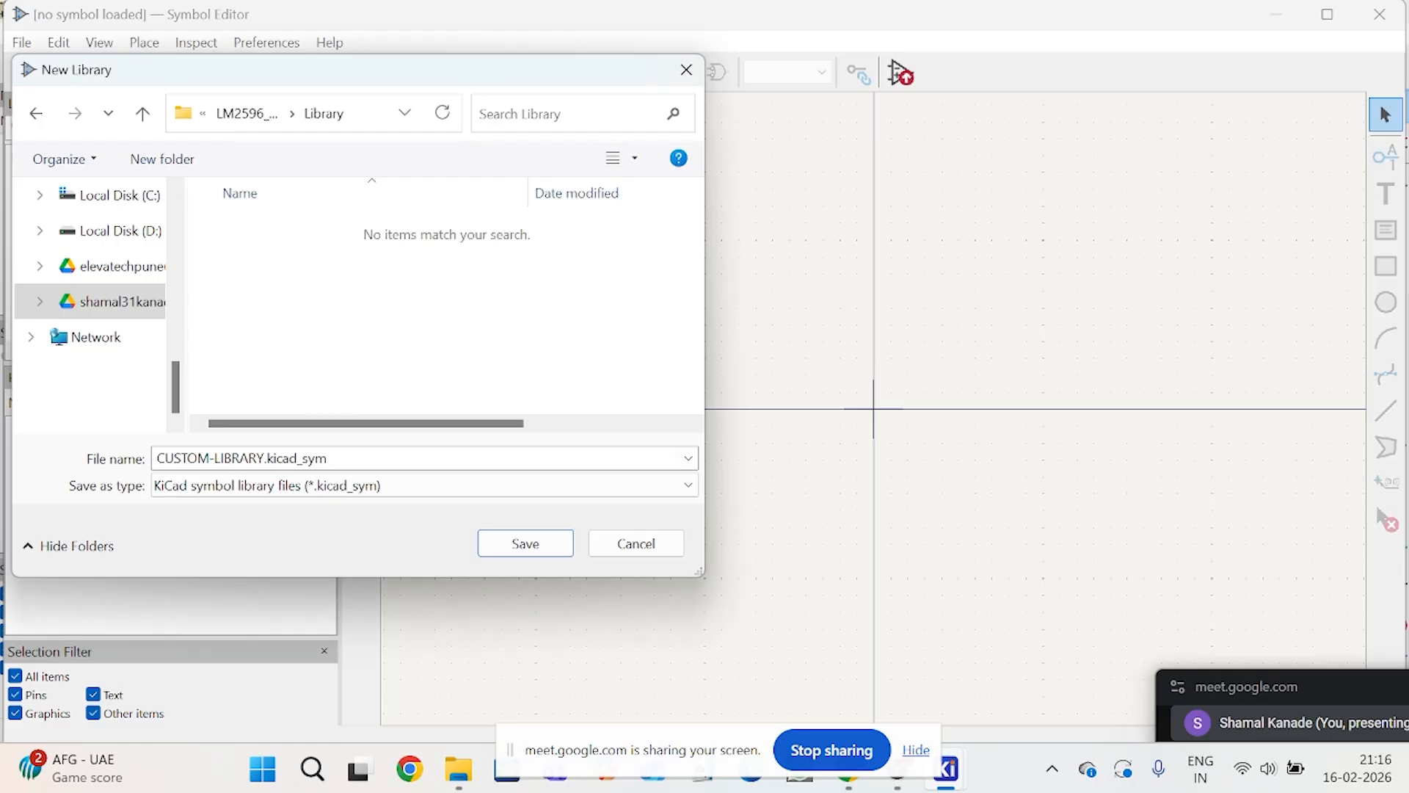
{"action": "left_click", "coordinate": [308, 458]}
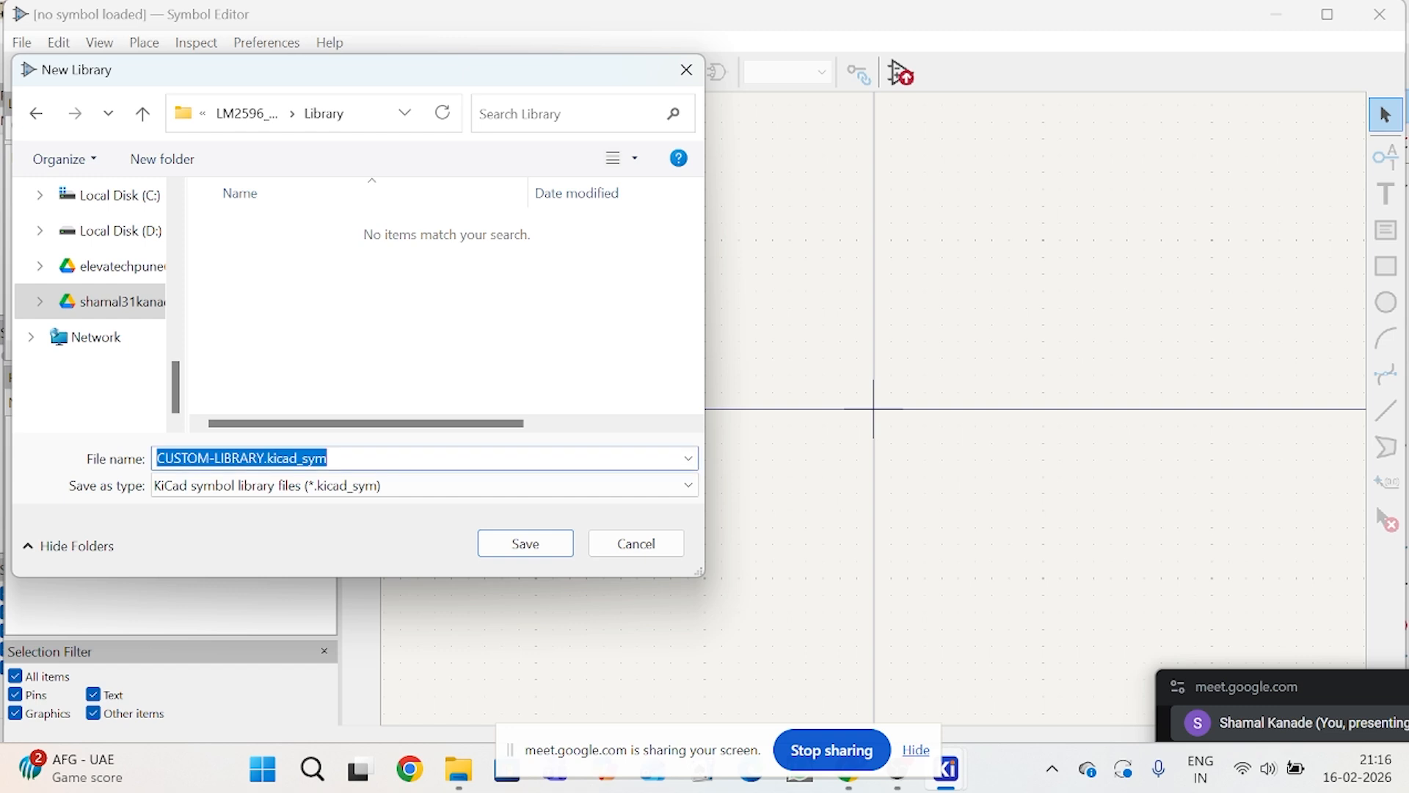
{"action": "left_click", "coordinate": [292, 458]}
{"action": "left_click_drag", "start_coordinate": [328, 458], "coordinate": [147, 470]}
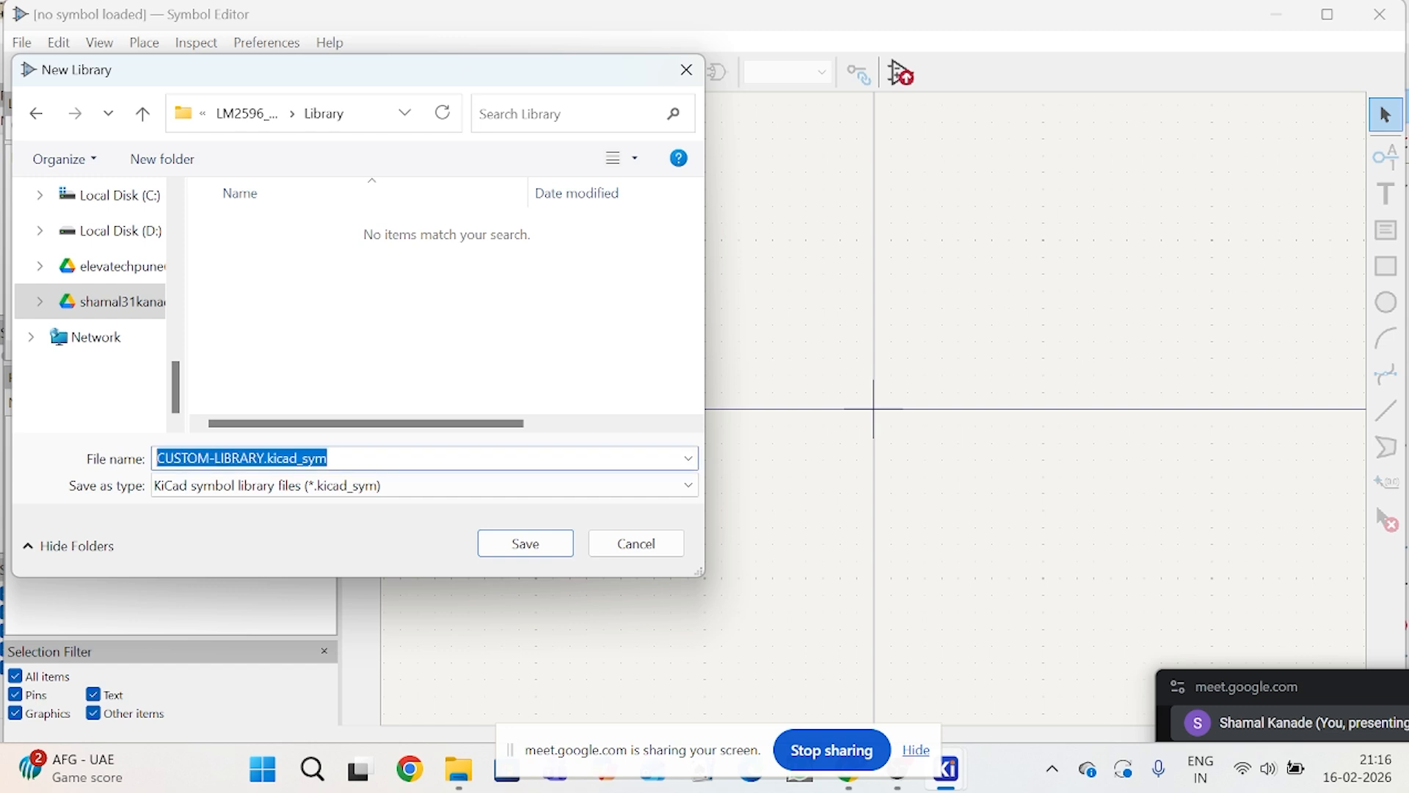
{"action": "left_click", "coordinate": [221, 458]}
{"action": "left_click_drag", "start_coordinate": [265, 458], "coordinate": [150, 466]}
{"action": "type", "text": "CUSTO"}
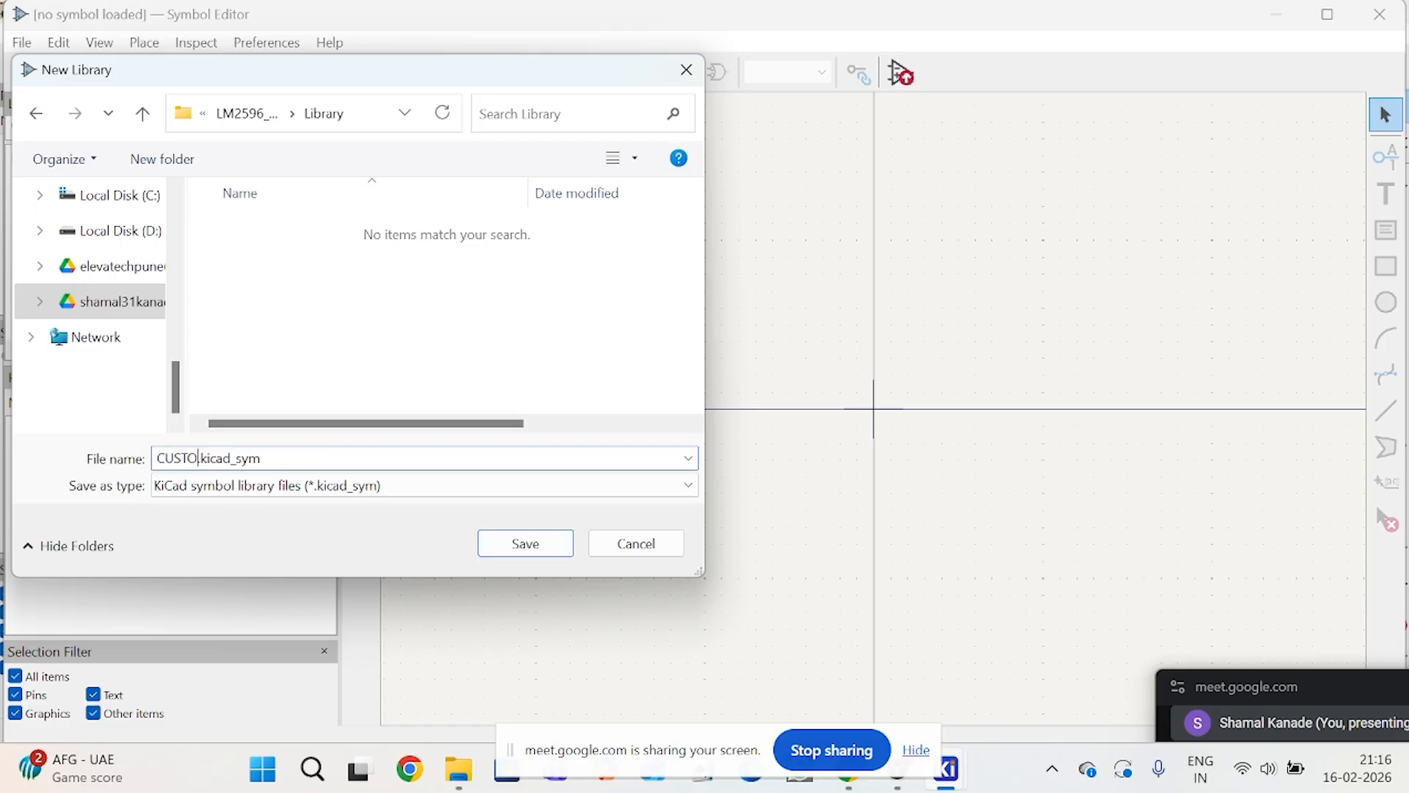
{"action": "type", "text": "M_LIBRARY"}
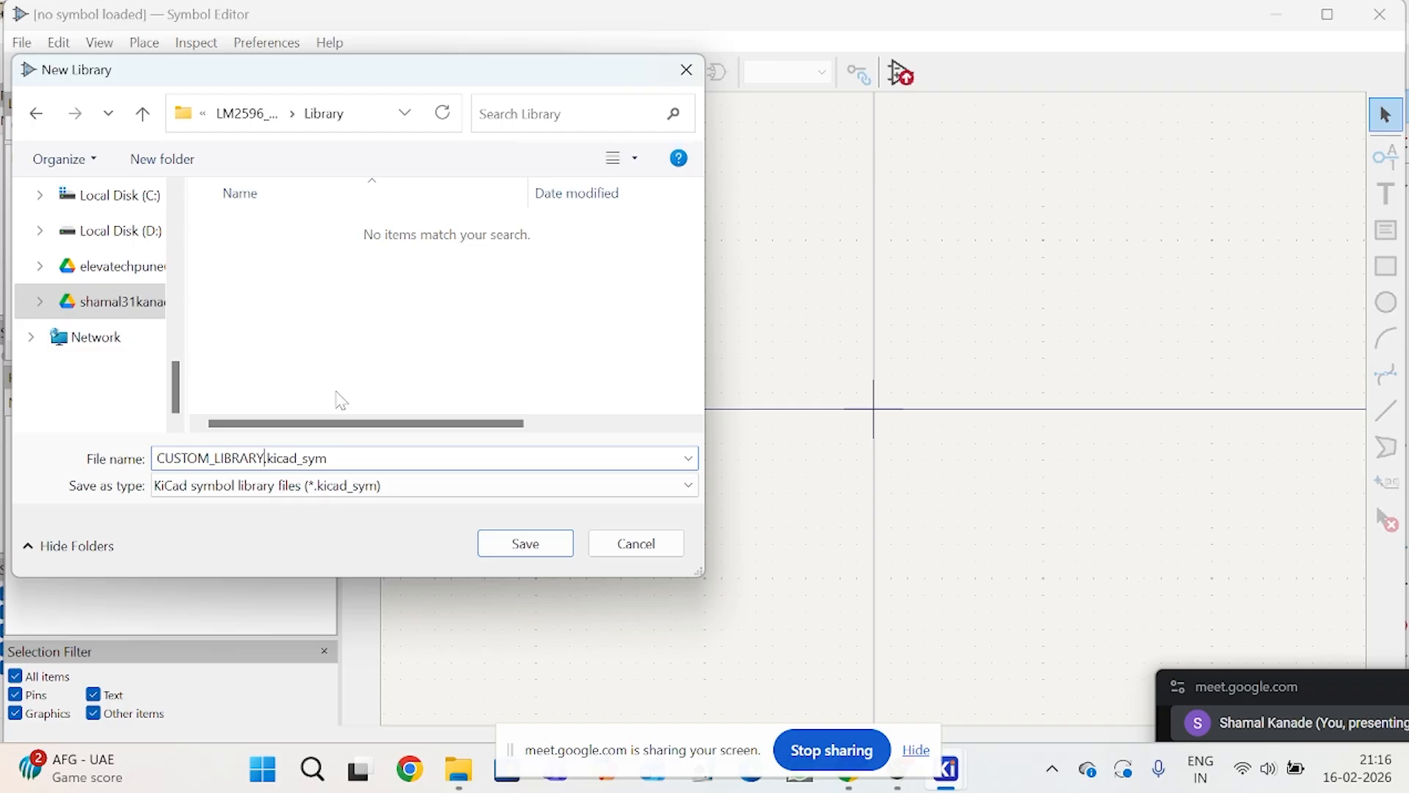
{"action": "left_click", "coordinate": [561, 547]}
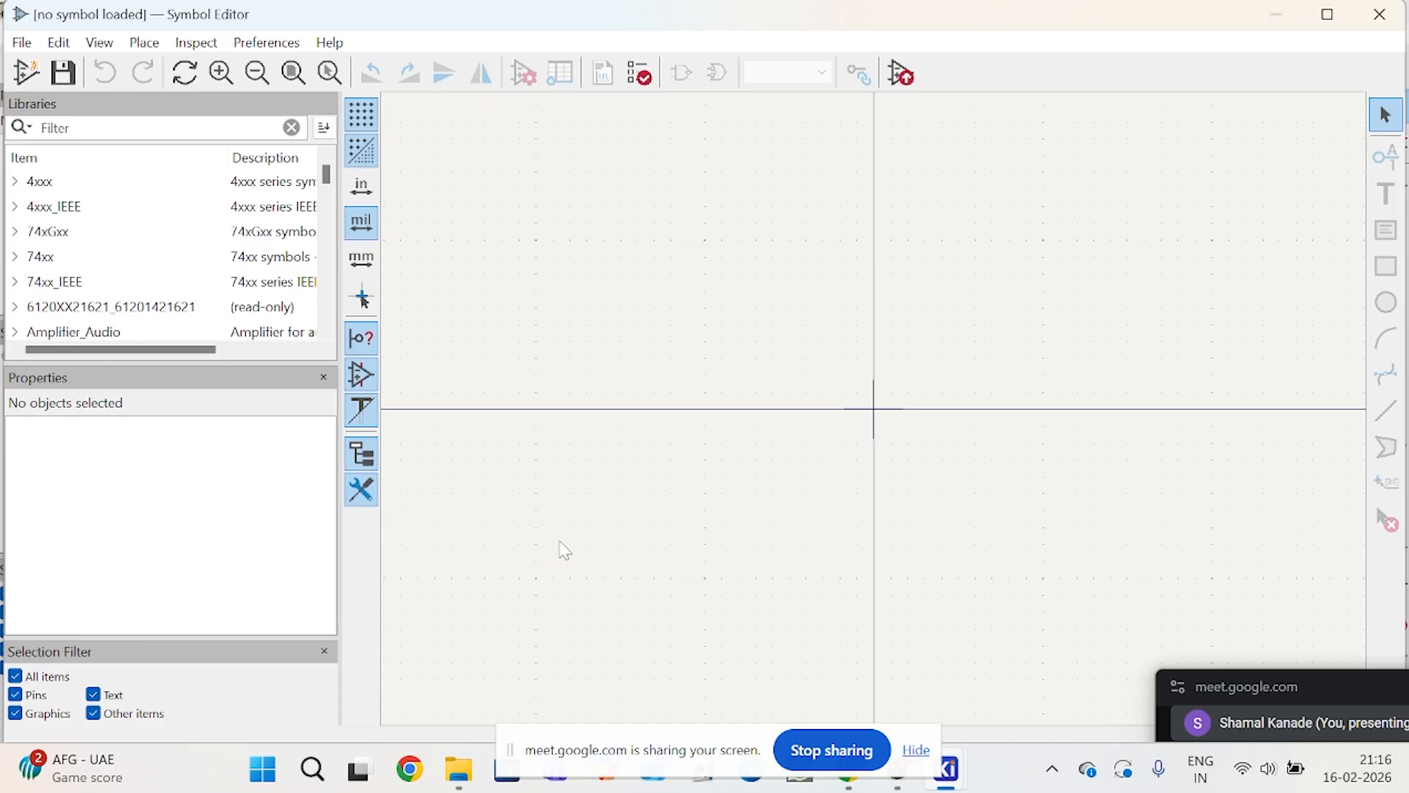
Step: Locate the new CUSTOM_LIBRARY in the library tree and expand the existing CUSTOM-LIBRARY to view its symbols
{"action": "scroll", "coordinate": [297, 242], "scroll_direction": "down", "scroll_amount": 10}
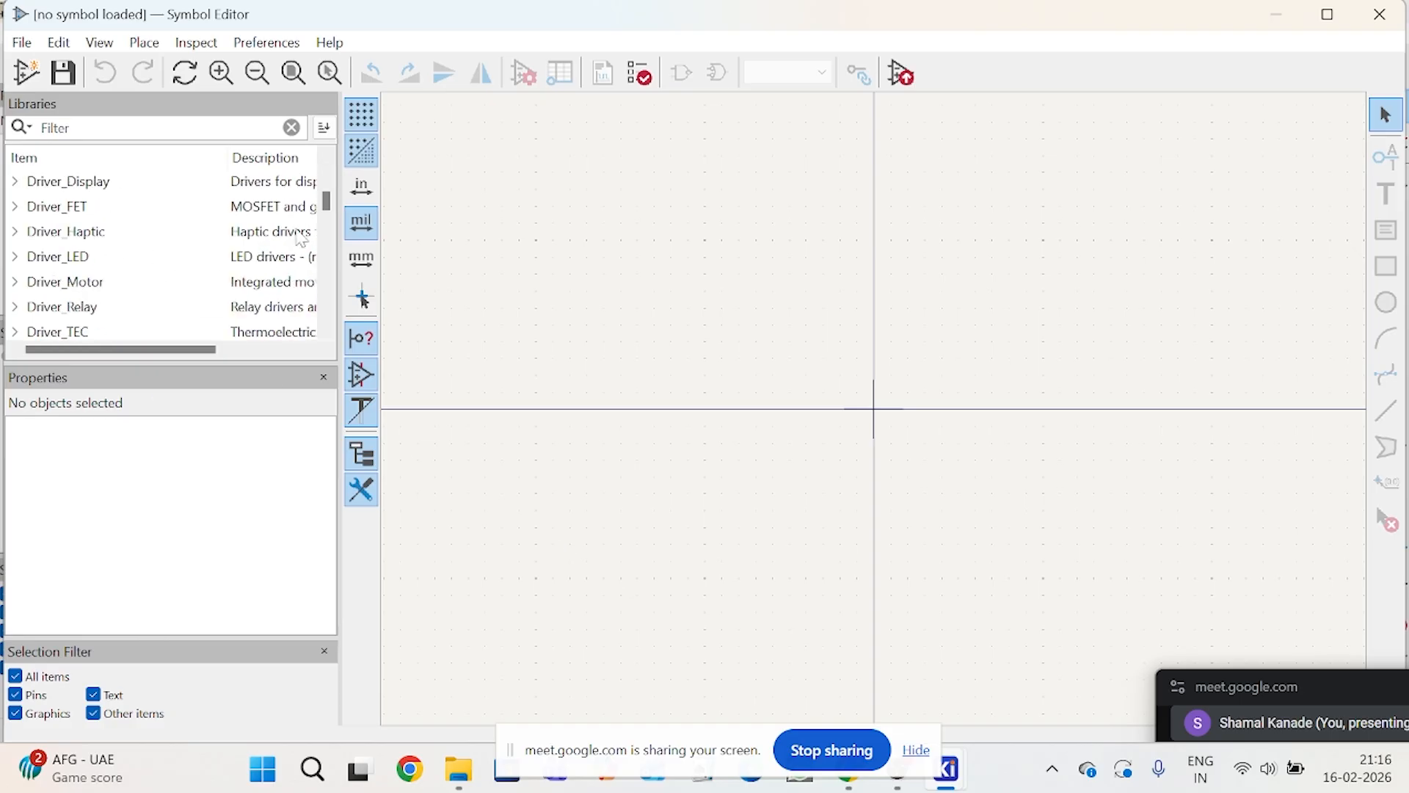
{"action": "scroll", "coordinate": [297, 243], "scroll_direction": "up", "scroll_amount": 3}
{"action": "double_click", "coordinate": [95, 233]}
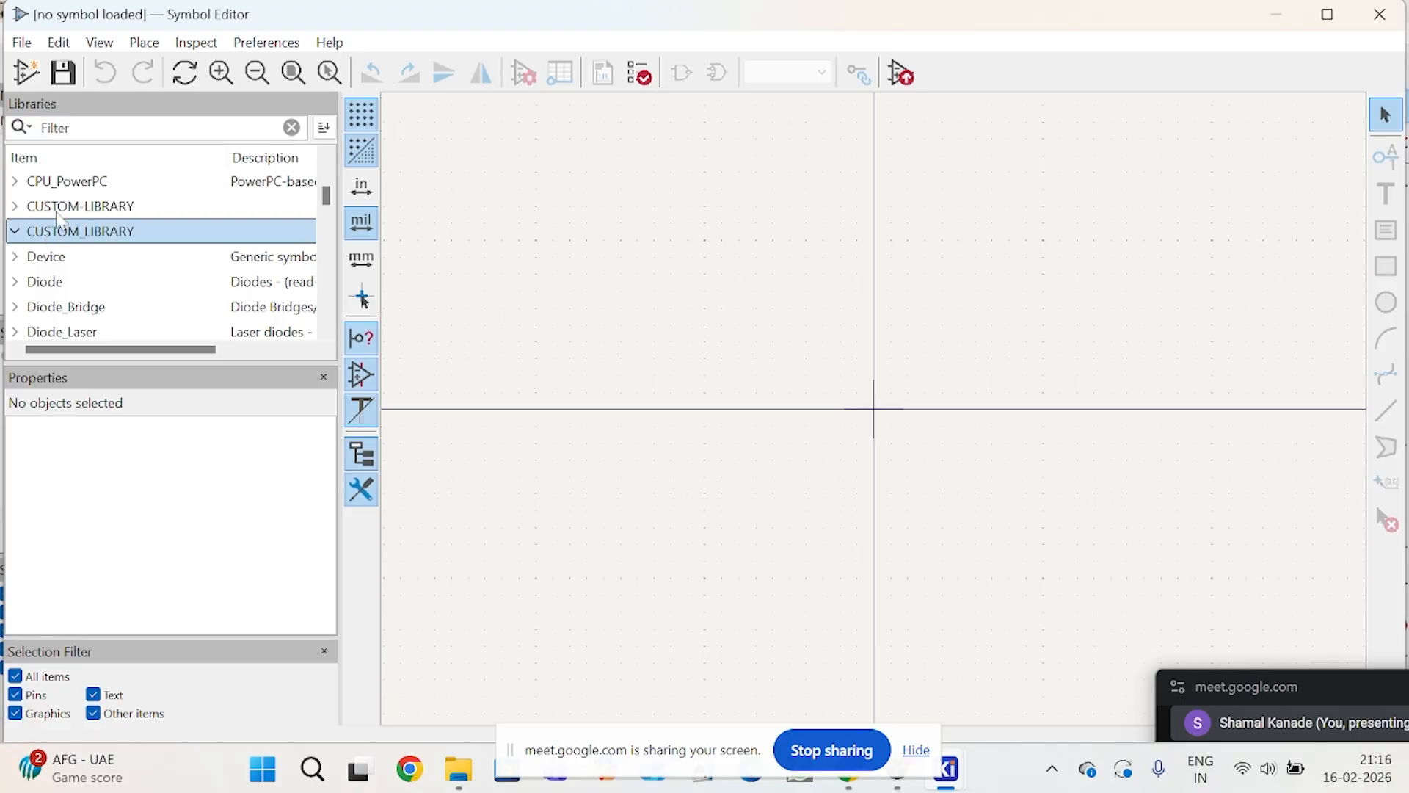
{"action": "left_click", "coordinate": [16, 207]}
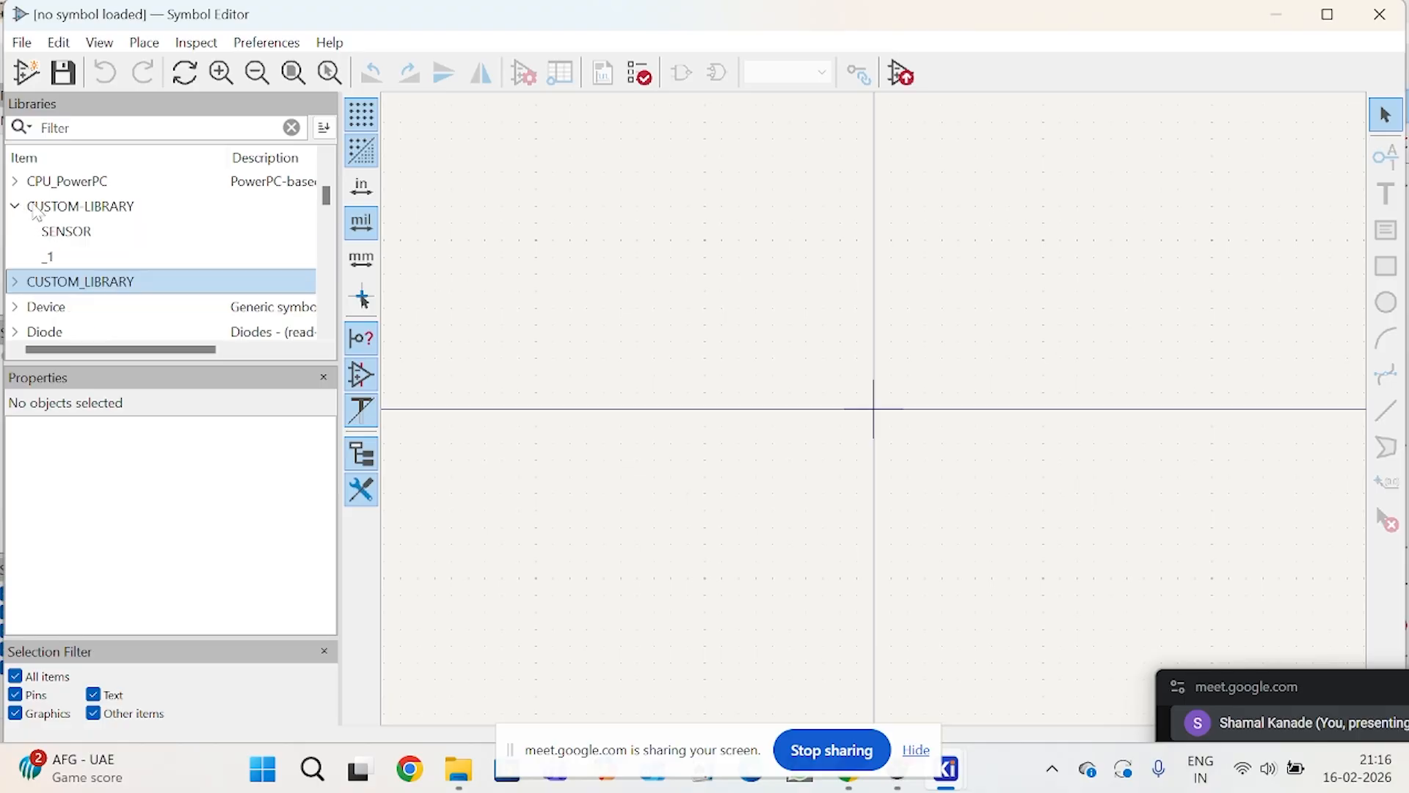
{"action": "left_click", "coordinate": [37, 211]}
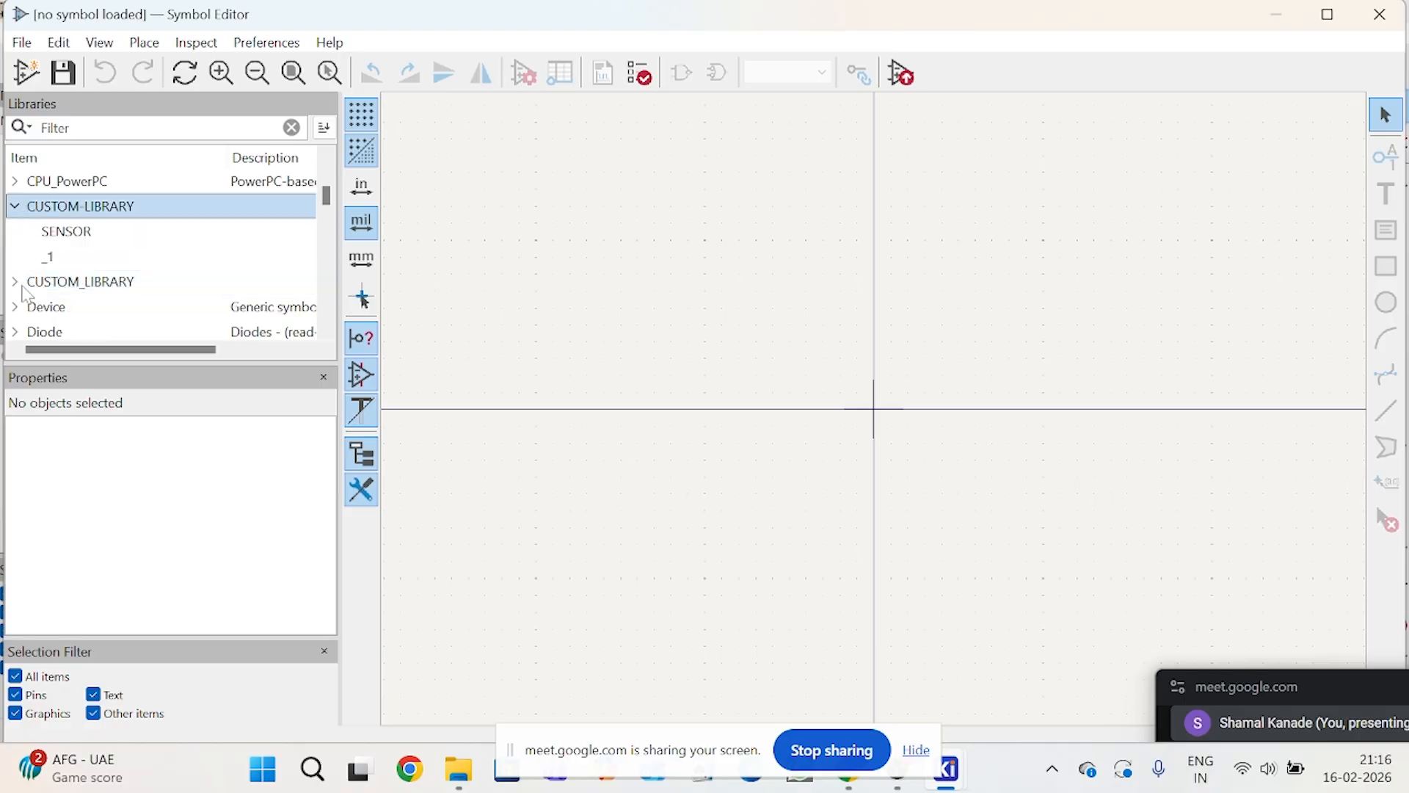
{"action": "scroll", "coordinate": [27, 293], "scroll_direction": "down", "scroll_amount": 1}
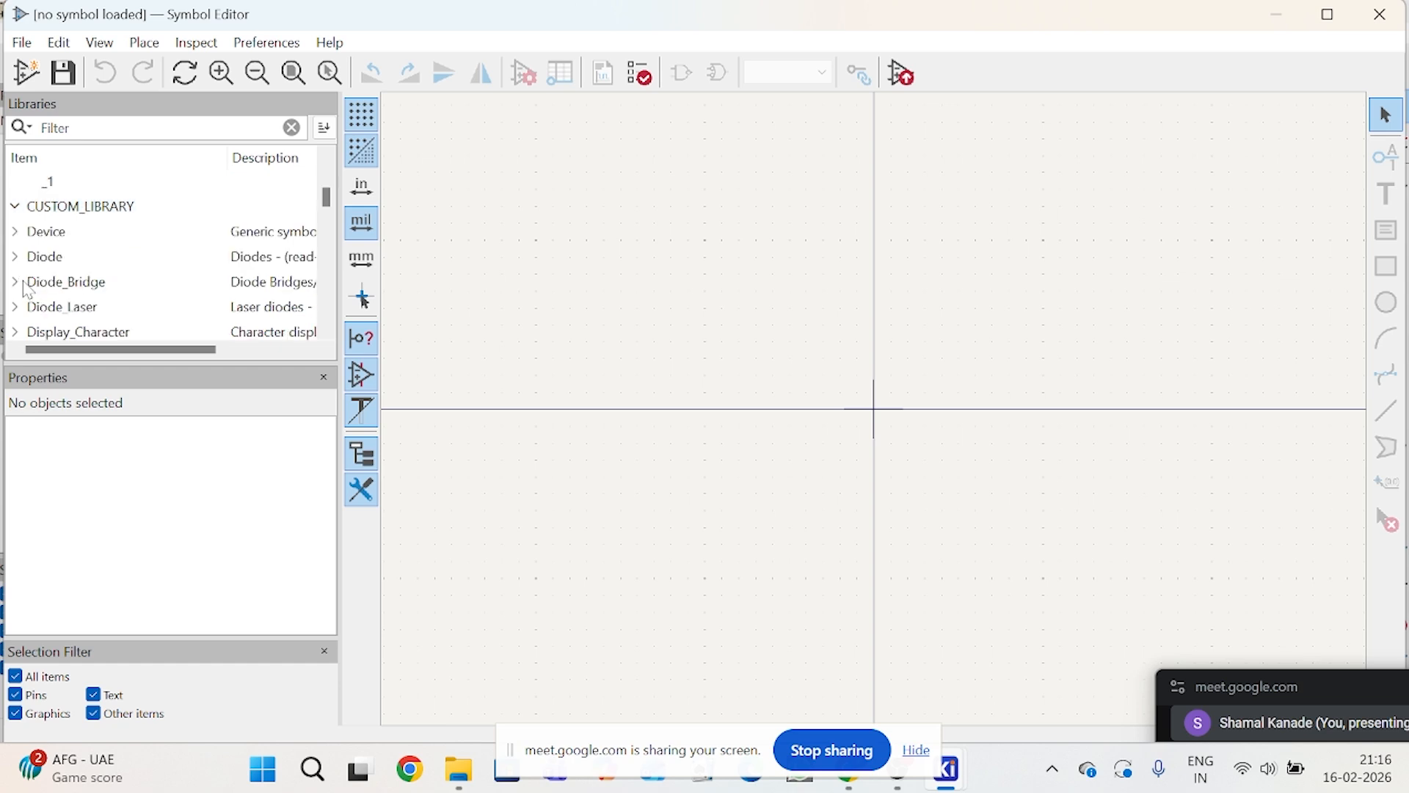
Step: Create a new symbol named LM2596 in CUSTOM_LIBRARY with default reference designator U and one unit per package
{"action": "right_click", "coordinate": [25, 214]}
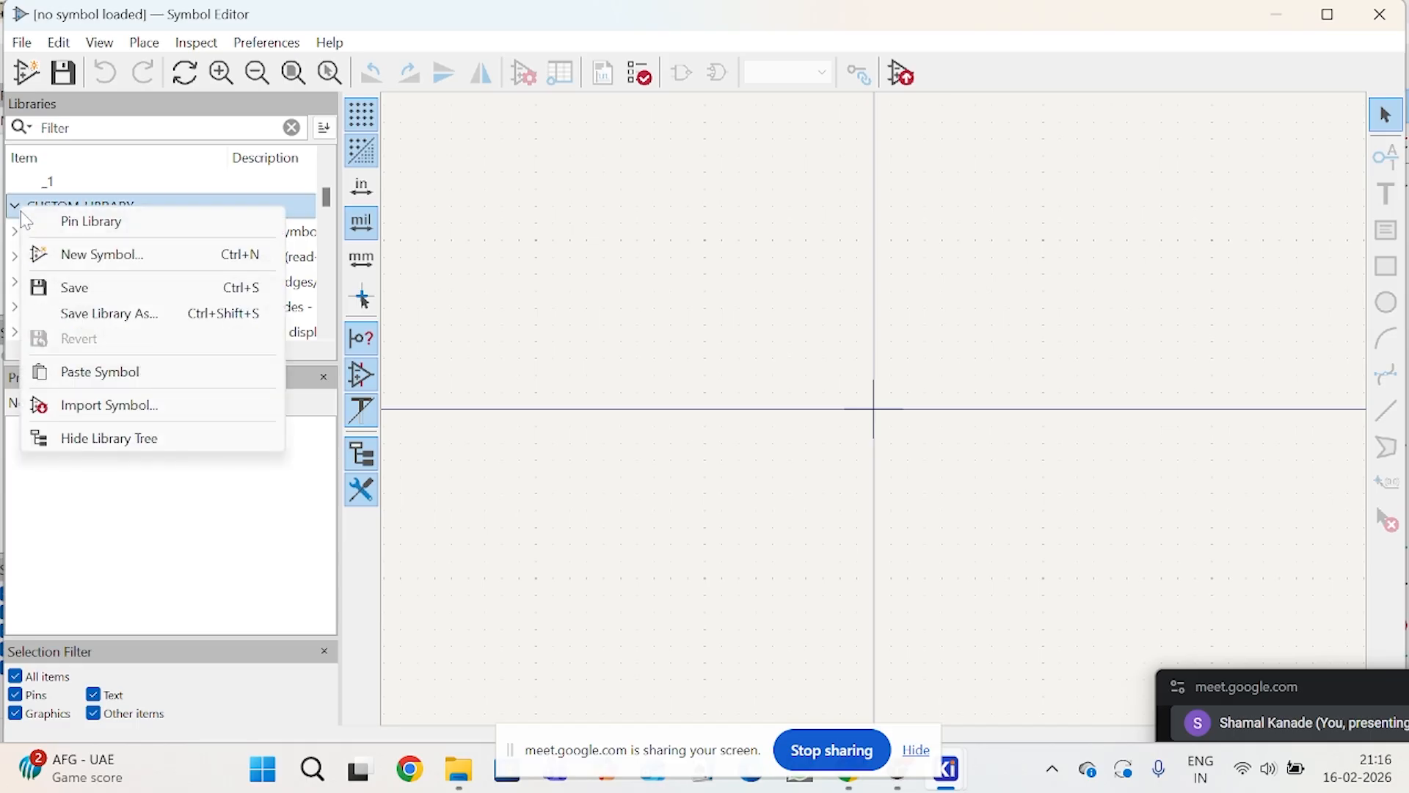
{"action": "left_click", "coordinate": [62, 256]}
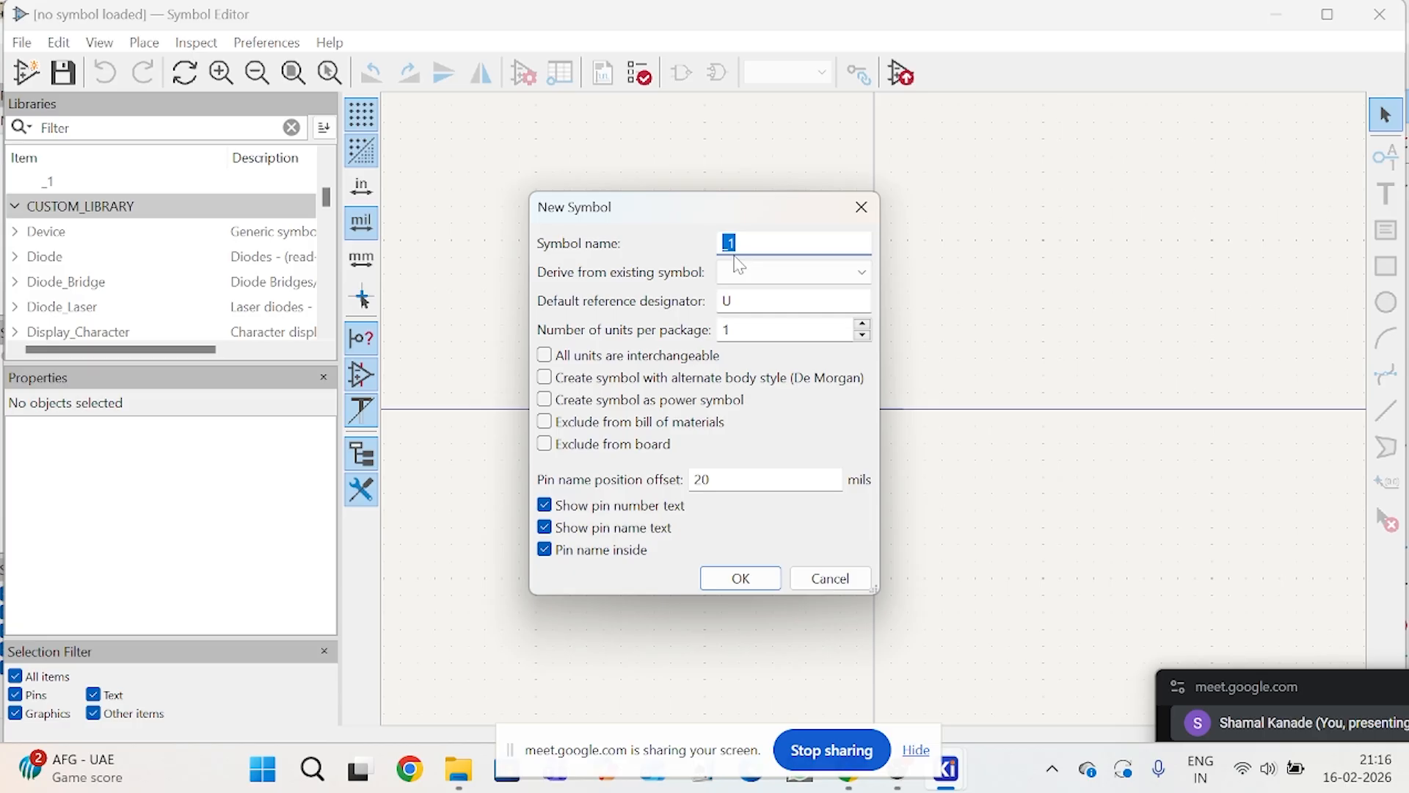
{"action": "key", "text": "BackSpace"}
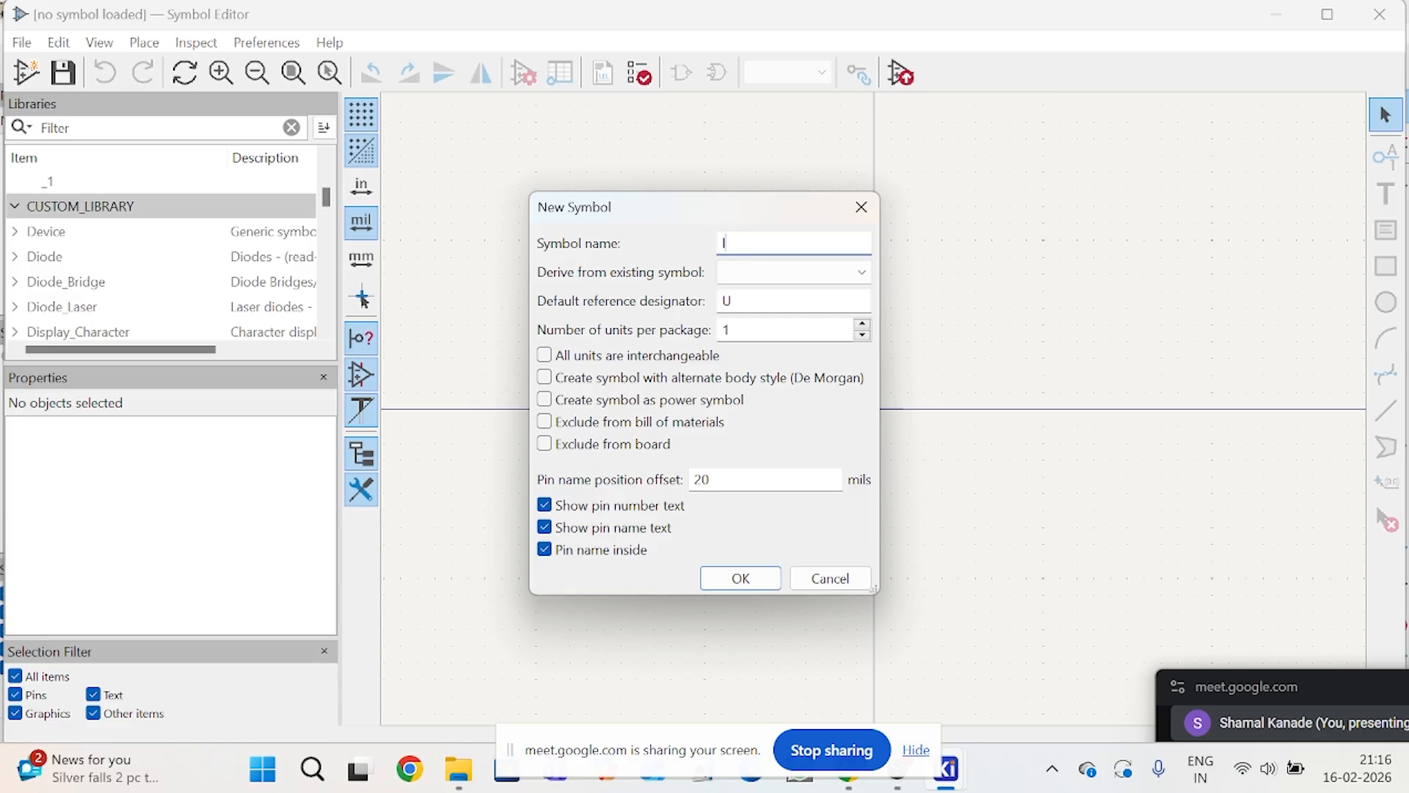
{"action": "type", "text": "LM2596"}
{"action": "left_click", "coordinate": [769, 579]}
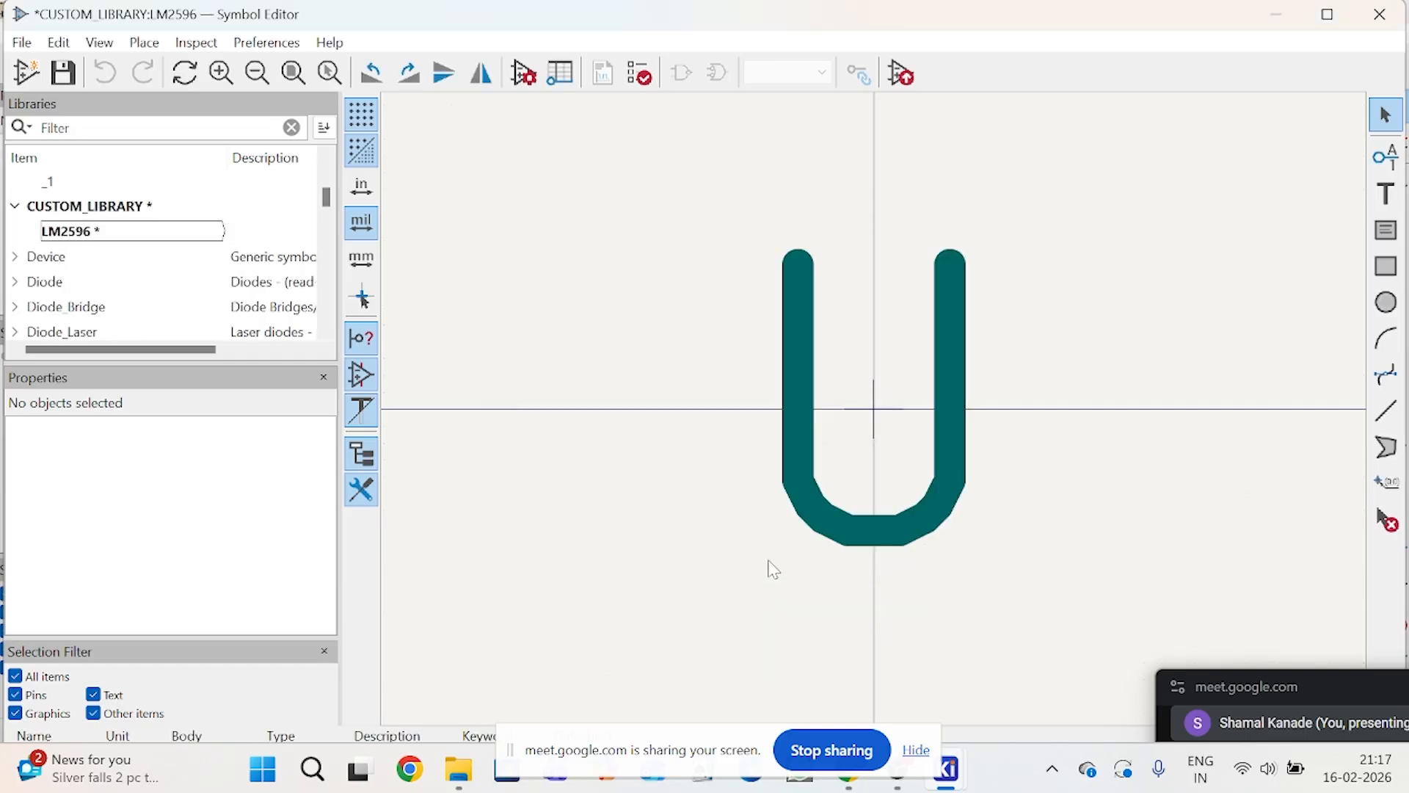
Step: Switch to the Schematic Editor to examine U1's LM2596S-ADJ body and pin layout, and return to the Symbol Editor
{"action": "scroll", "coordinate": [878, 417], "scroll_direction": "down", "scroll_amount": 5}
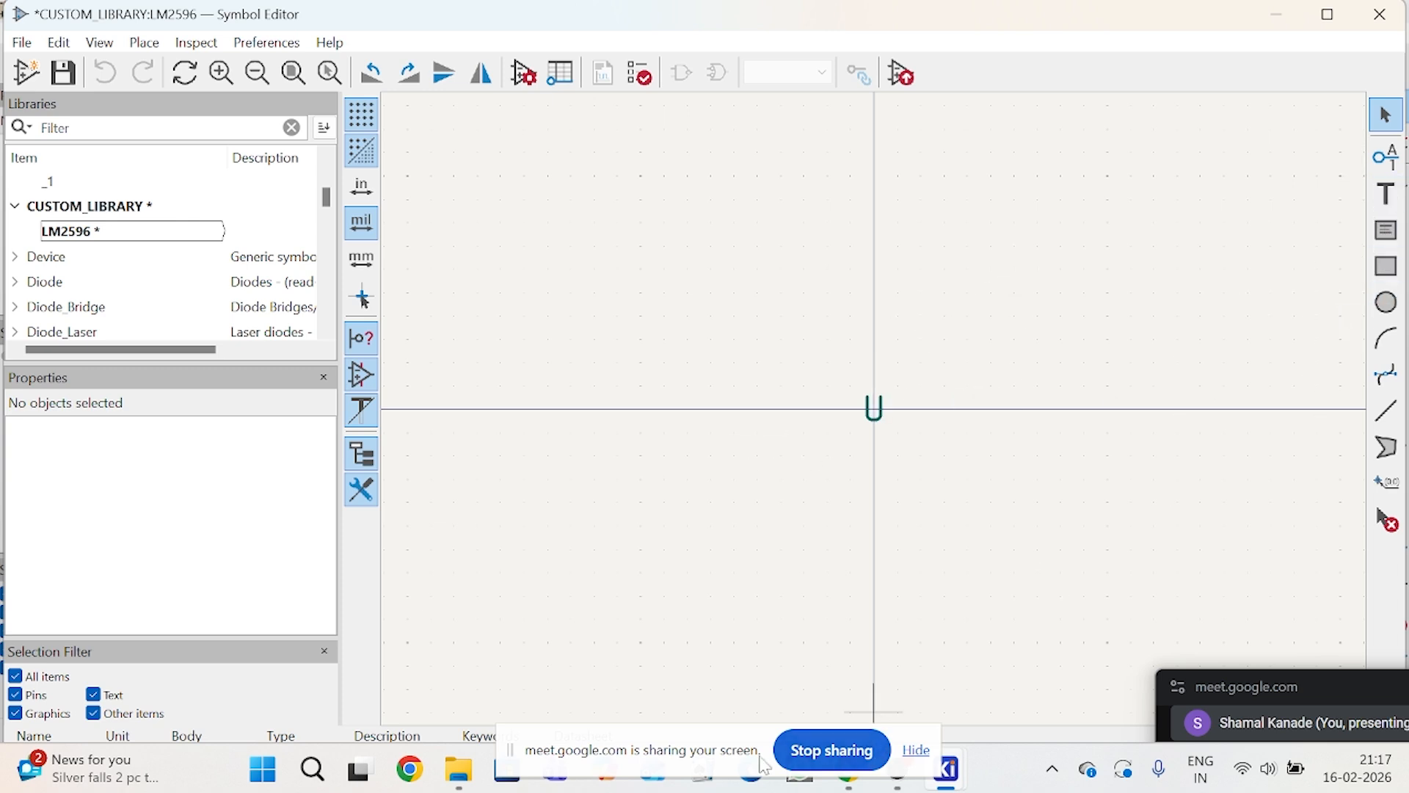
{"action": "left_click_drag", "start_coordinate": [679, 745], "coordinate": [185, 766]}
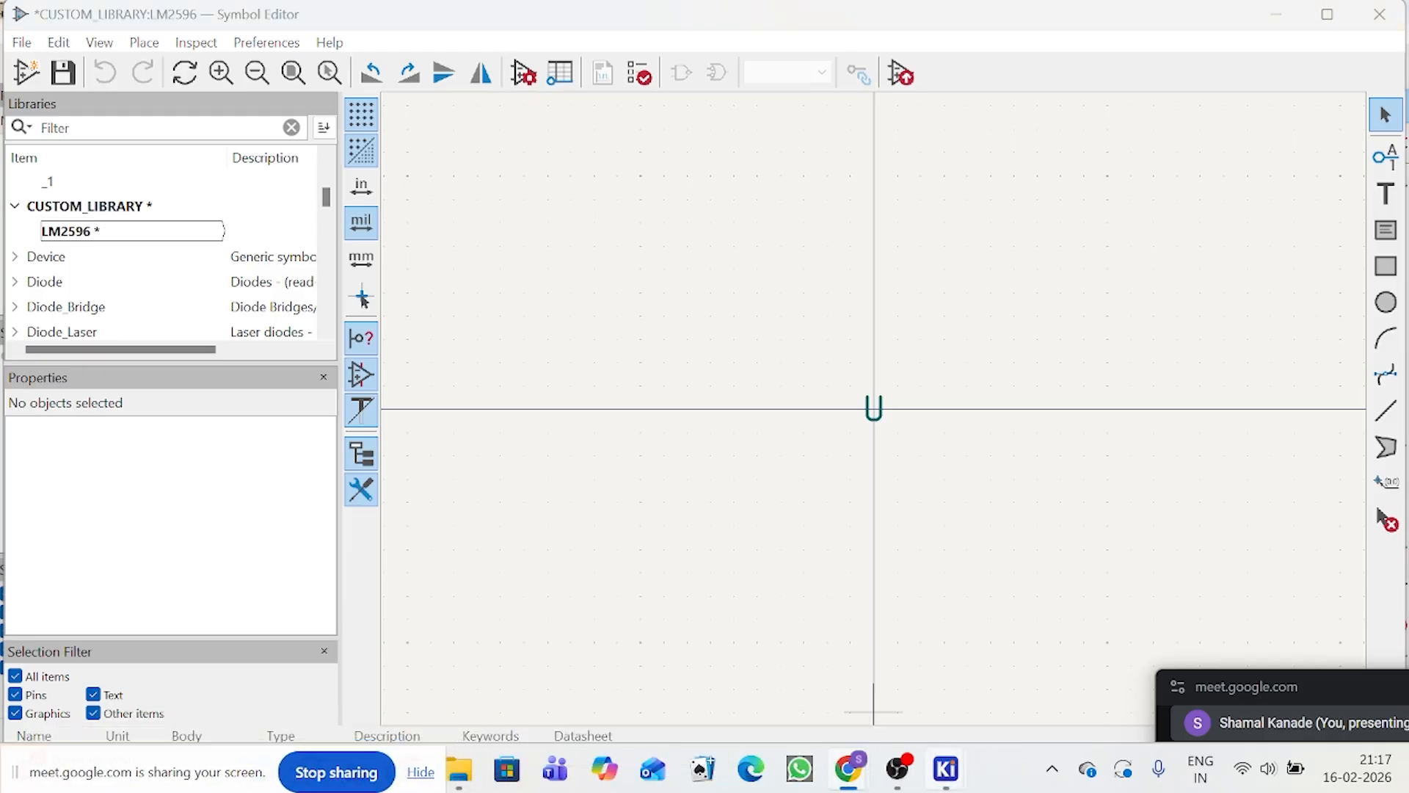
{"action": "mouse_move", "coordinate": [955, 783]}
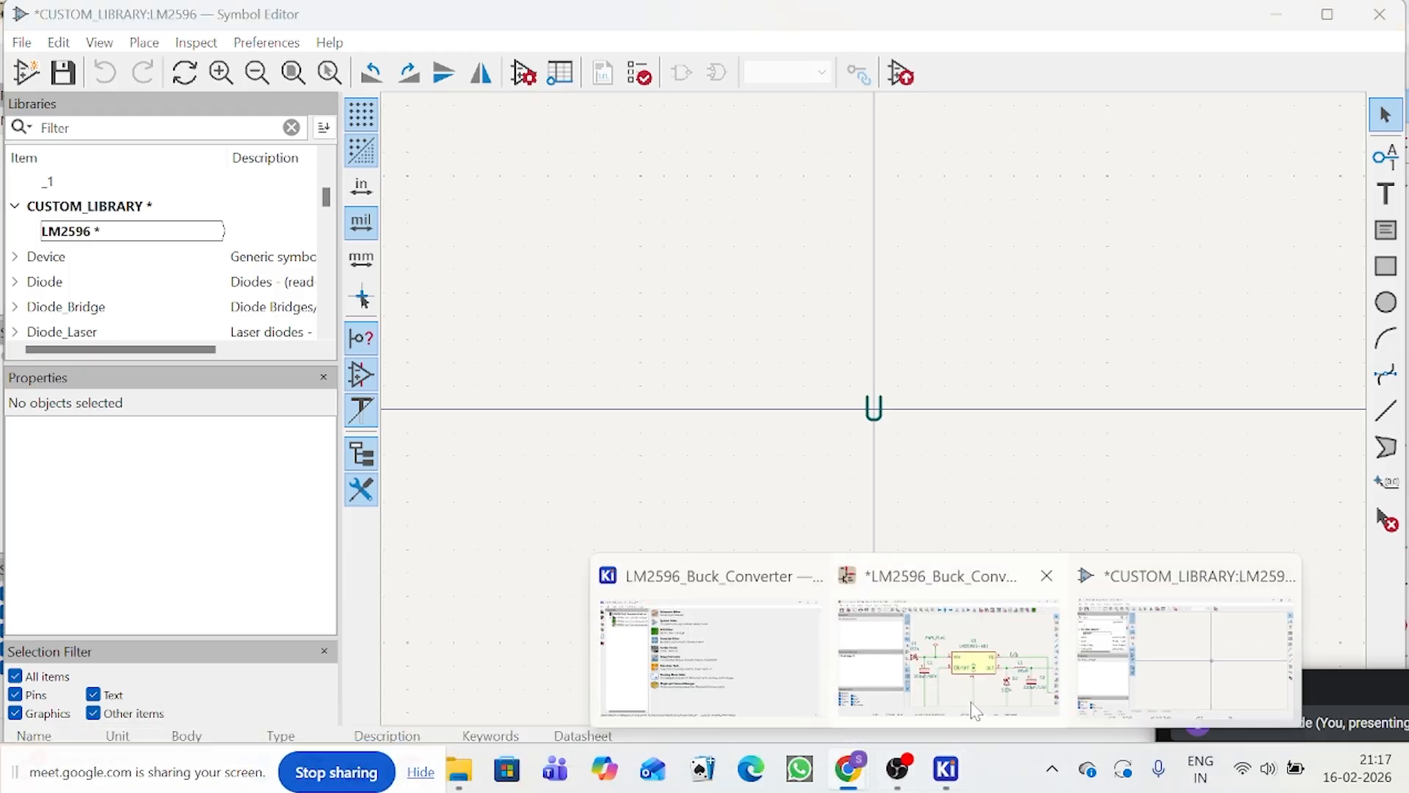
{"action": "left_click", "coordinate": [1016, 642]}
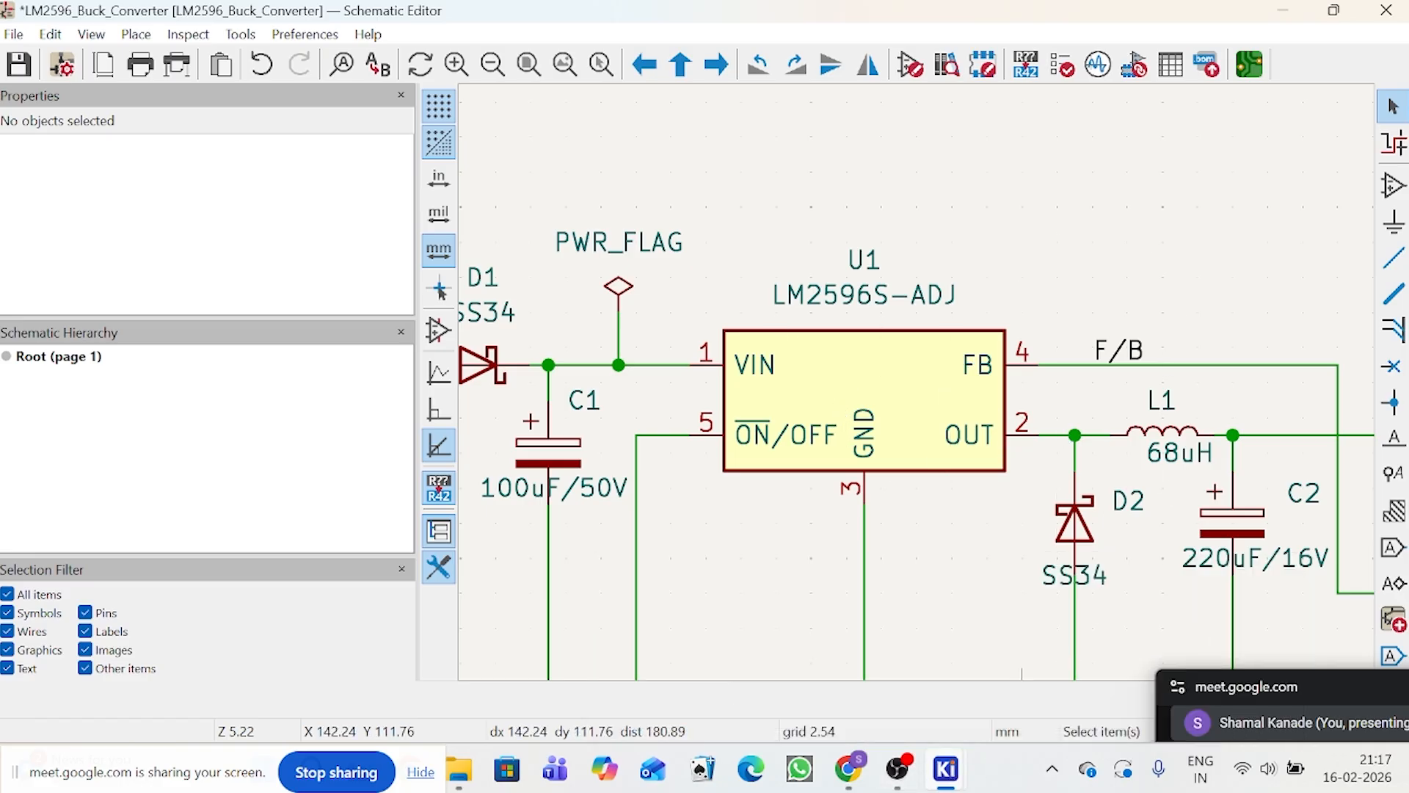
{"action": "mouse_move", "coordinate": [946, 768]}
{"action": "left_click", "coordinate": [1237, 624]}
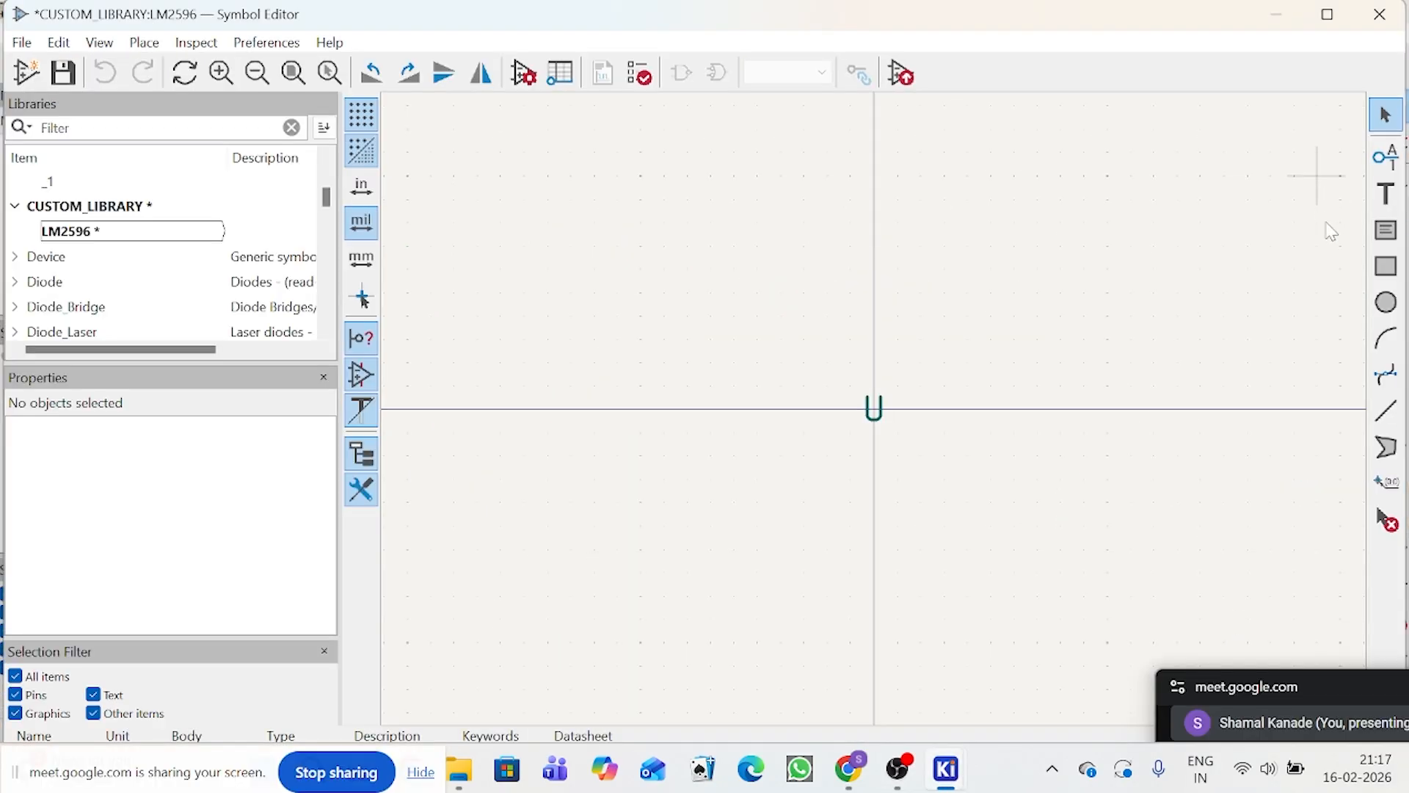
Step: Draw a trial rectangle of about 600 by 400 mils around the origin and delete it
{"action": "left_click", "coordinate": [1383, 267]}
{"action": "left_click", "coordinate": [734, 316]}
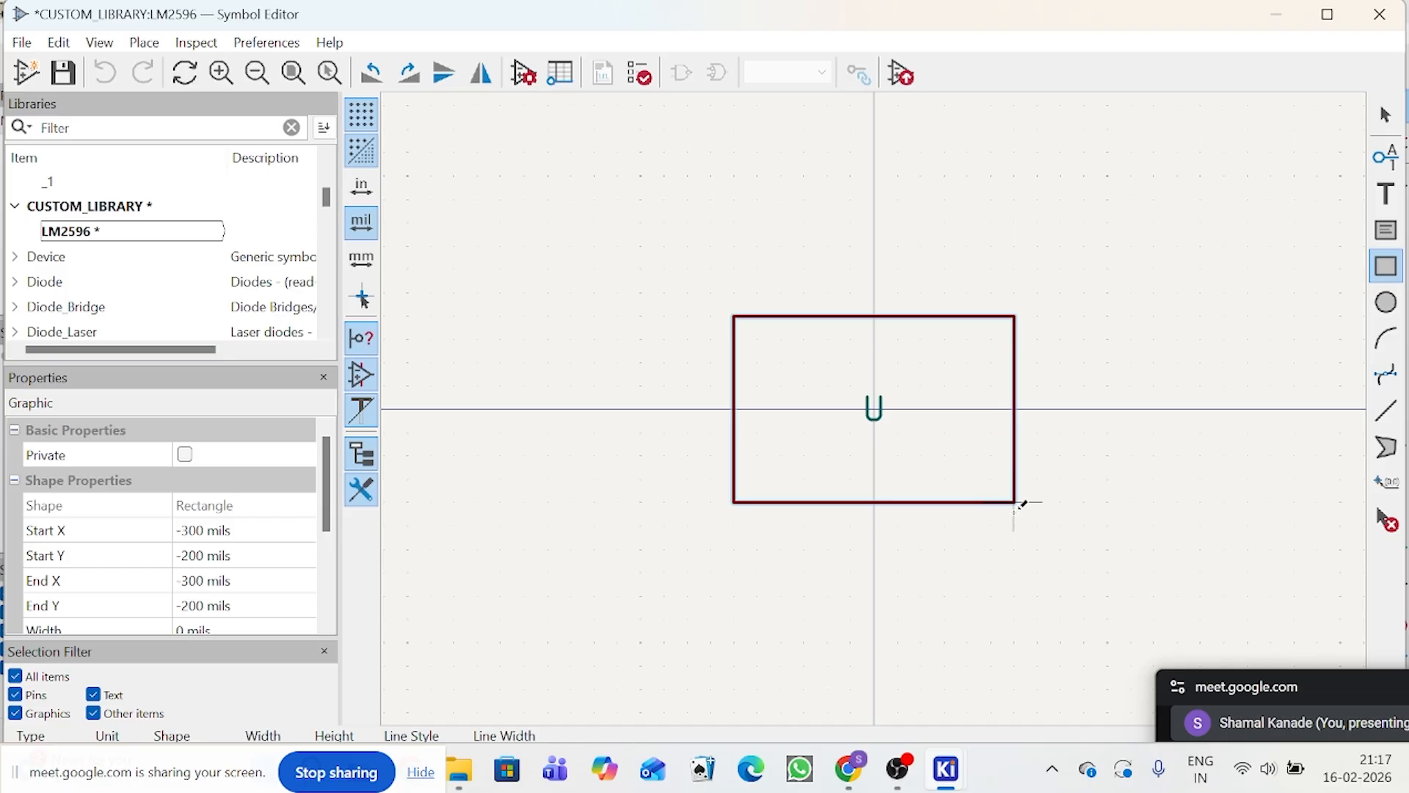
{"action": "left_click", "coordinate": [1016, 503]}
{"action": "left_click", "coordinate": [1386, 117]}
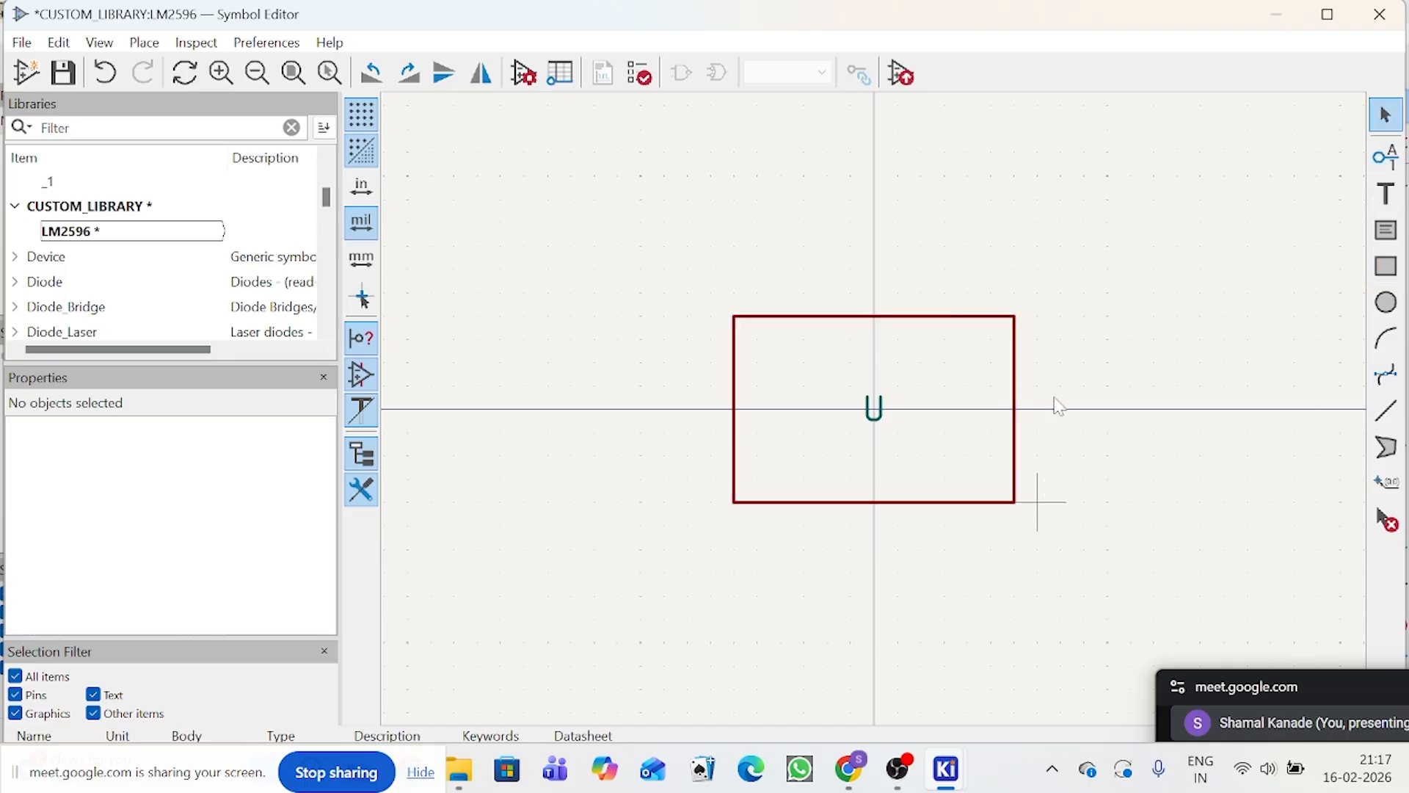
{"action": "left_click", "coordinate": [1012, 505]}
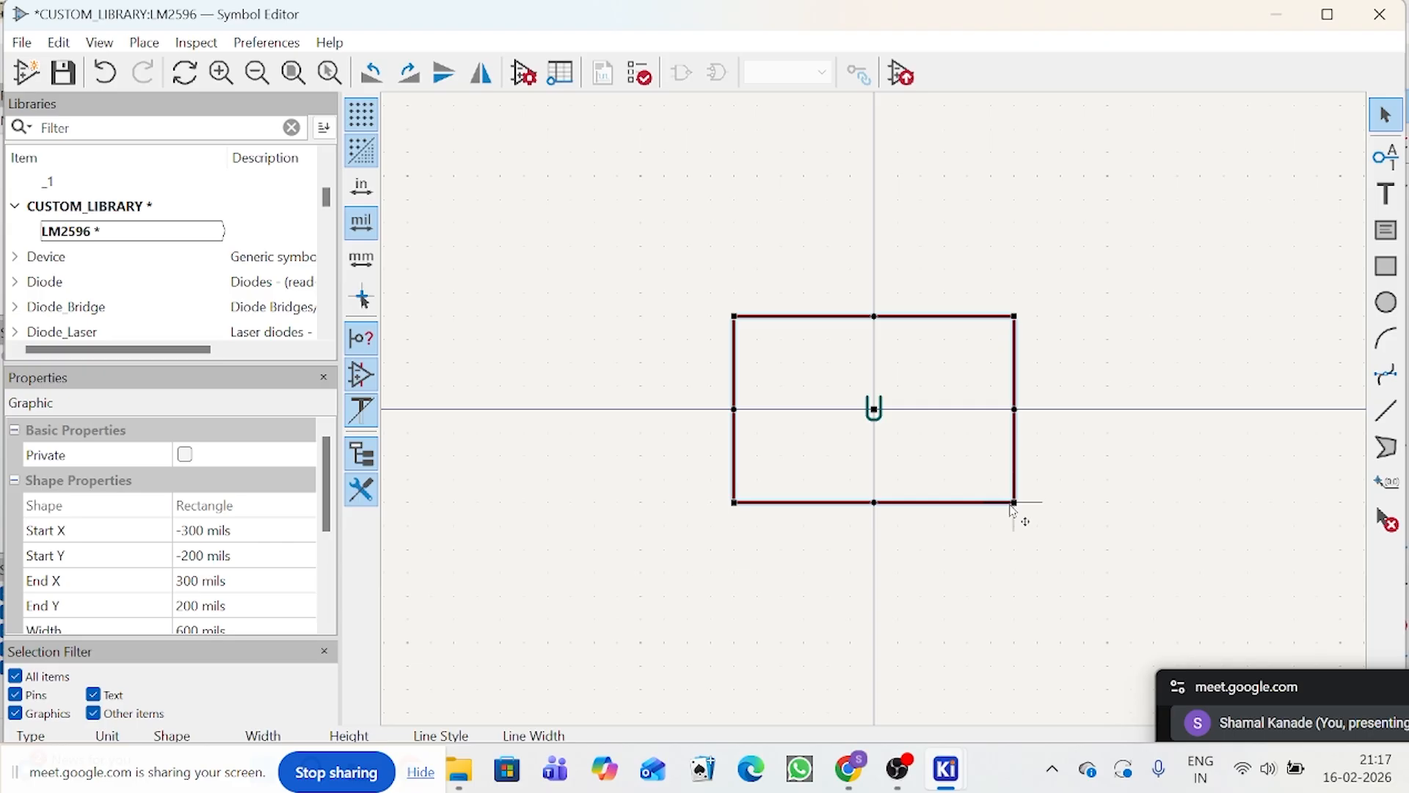
{"action": "key", "text": "Delete"}
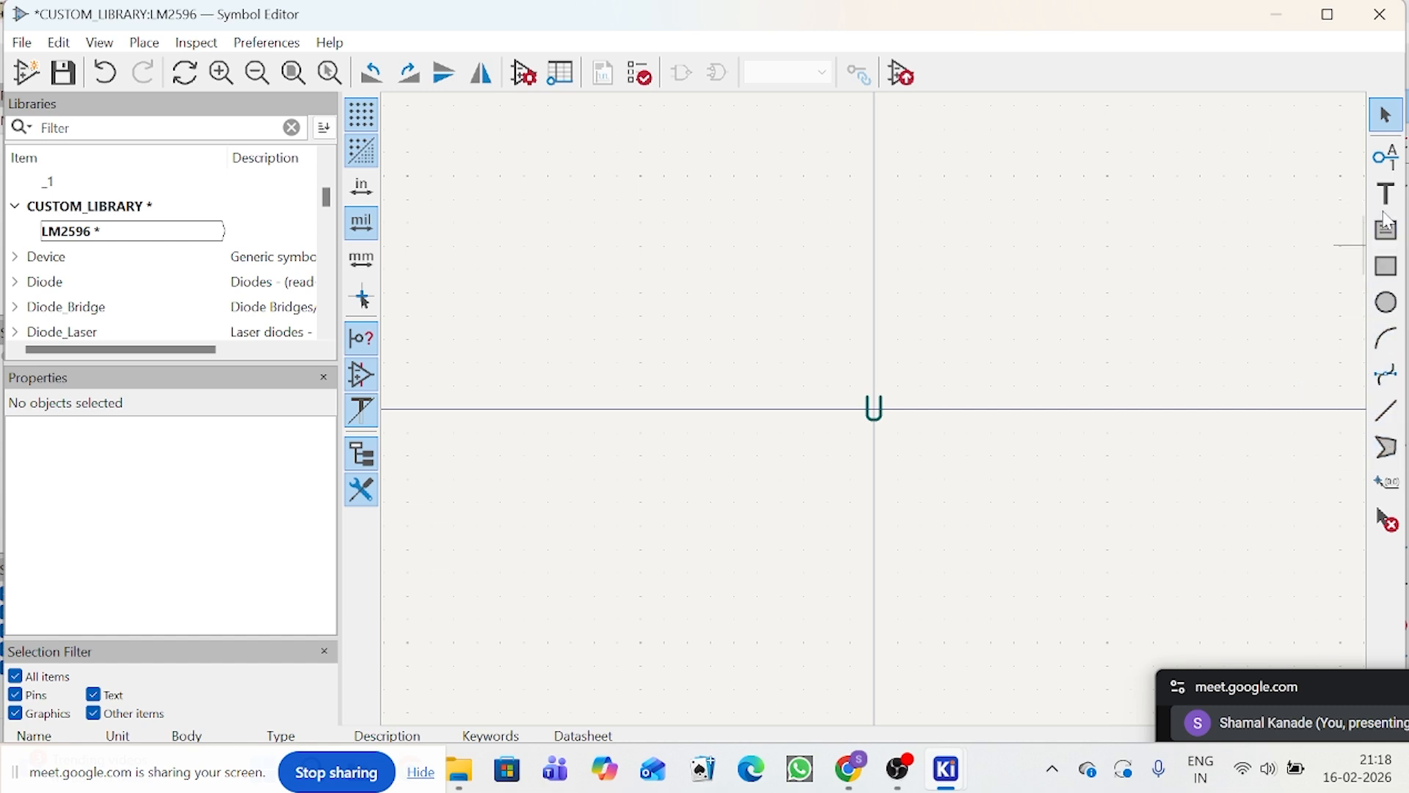
Step: Draw the symbol body as a rectangle centred on the origin, from (-300, -200) to (300, 200) mils
{"action": "left_click", "coordinate": [1398, 278]}
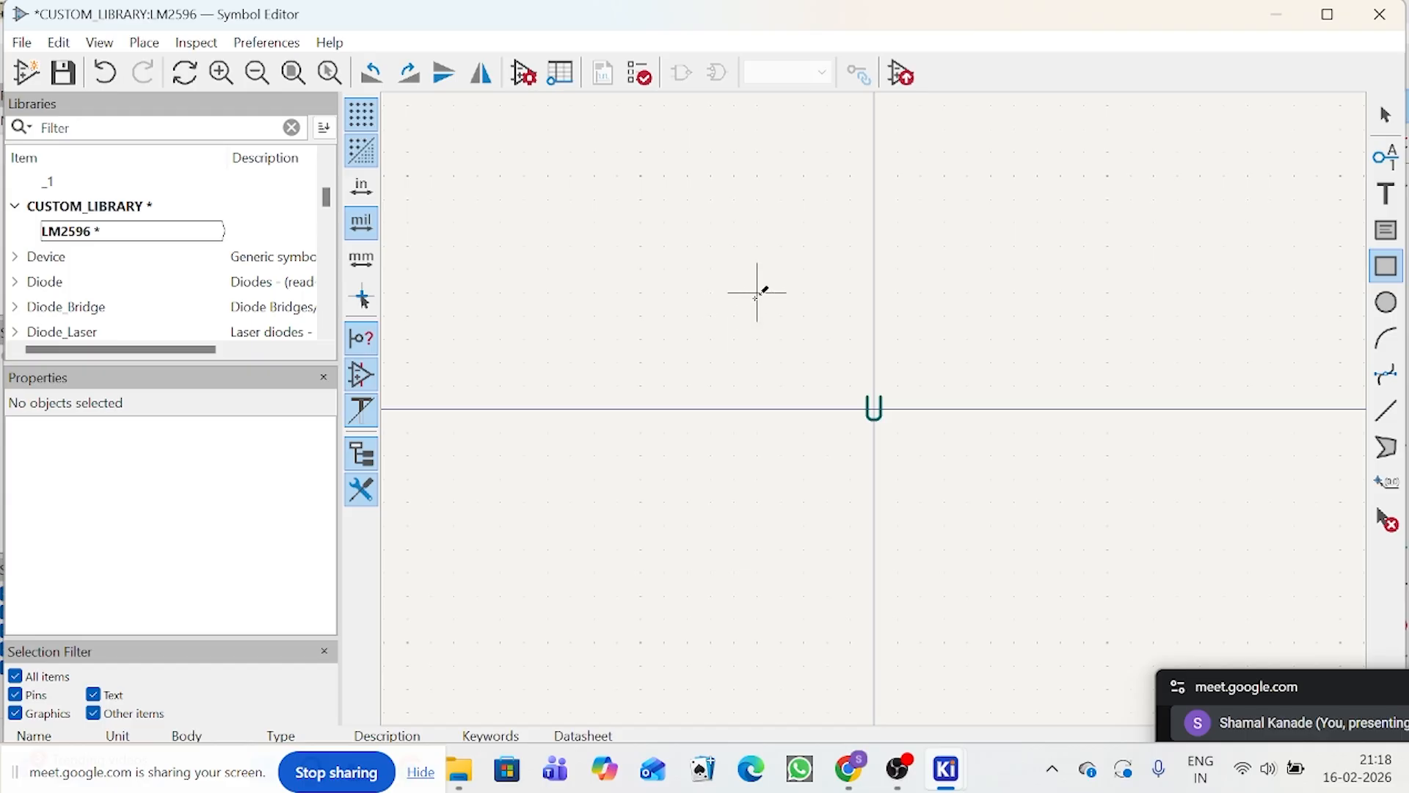
{"action": "left_click", "coordinate": [734, 317]}
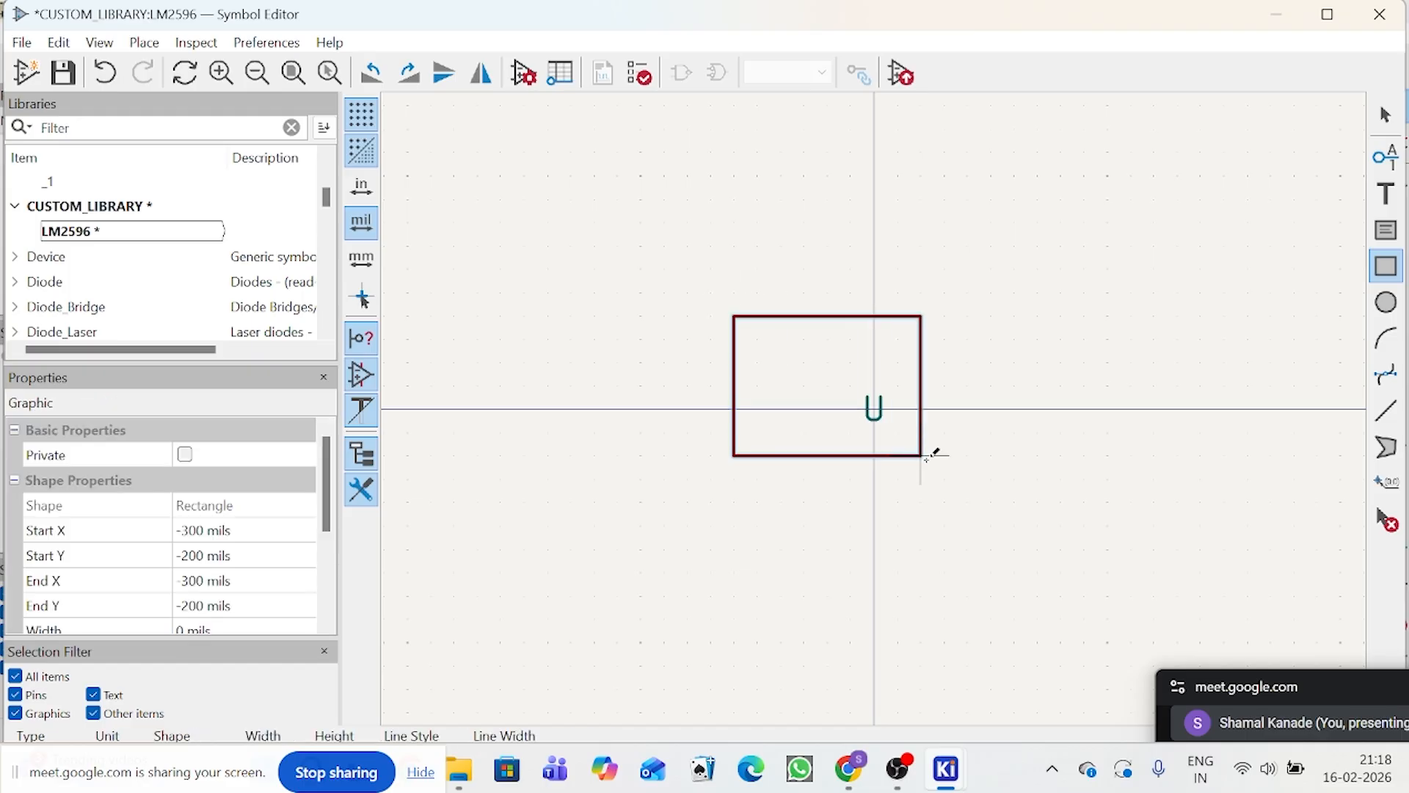
{"action": "left_click", "coordinate": [1014, 502]}
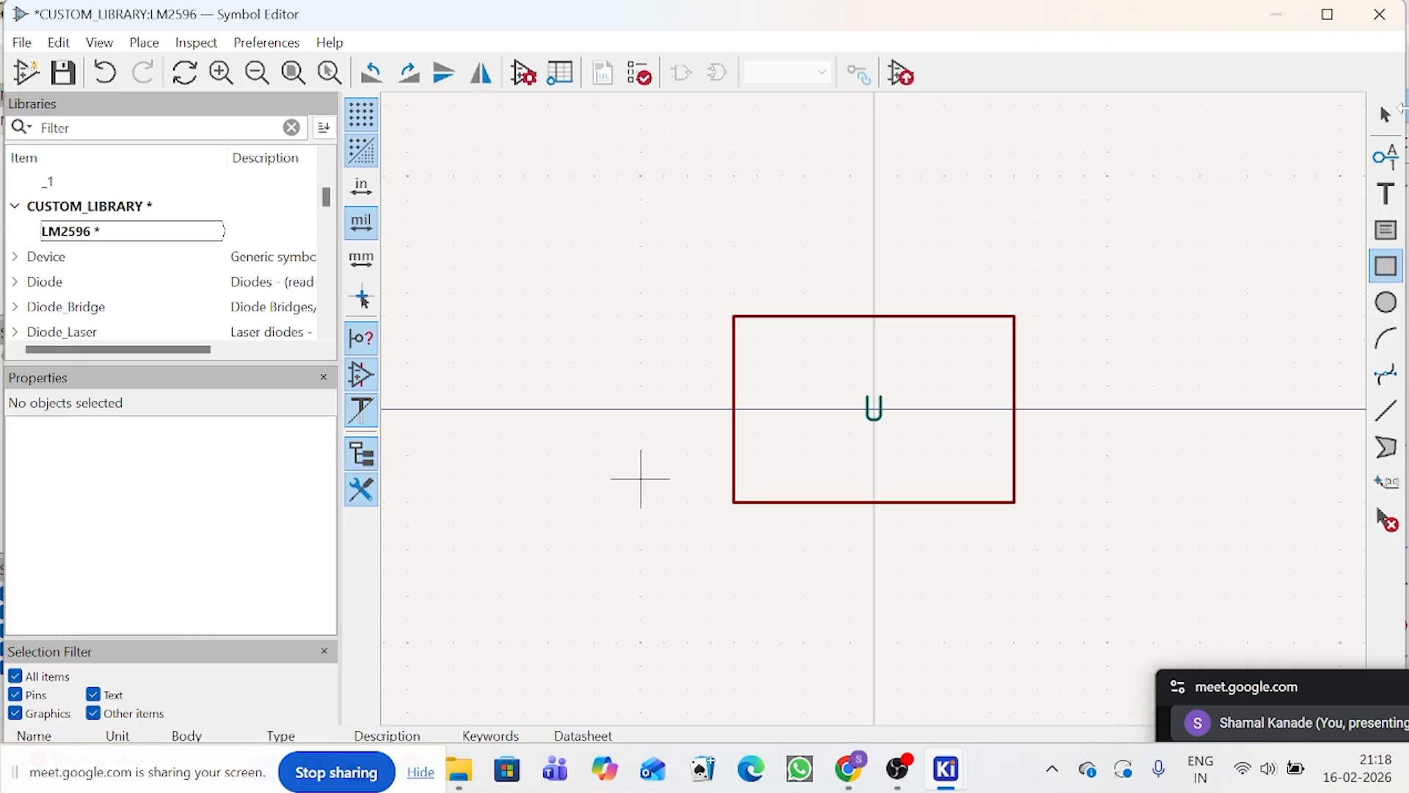
{"action": "left_click", "coordinate": [1400, 119]}
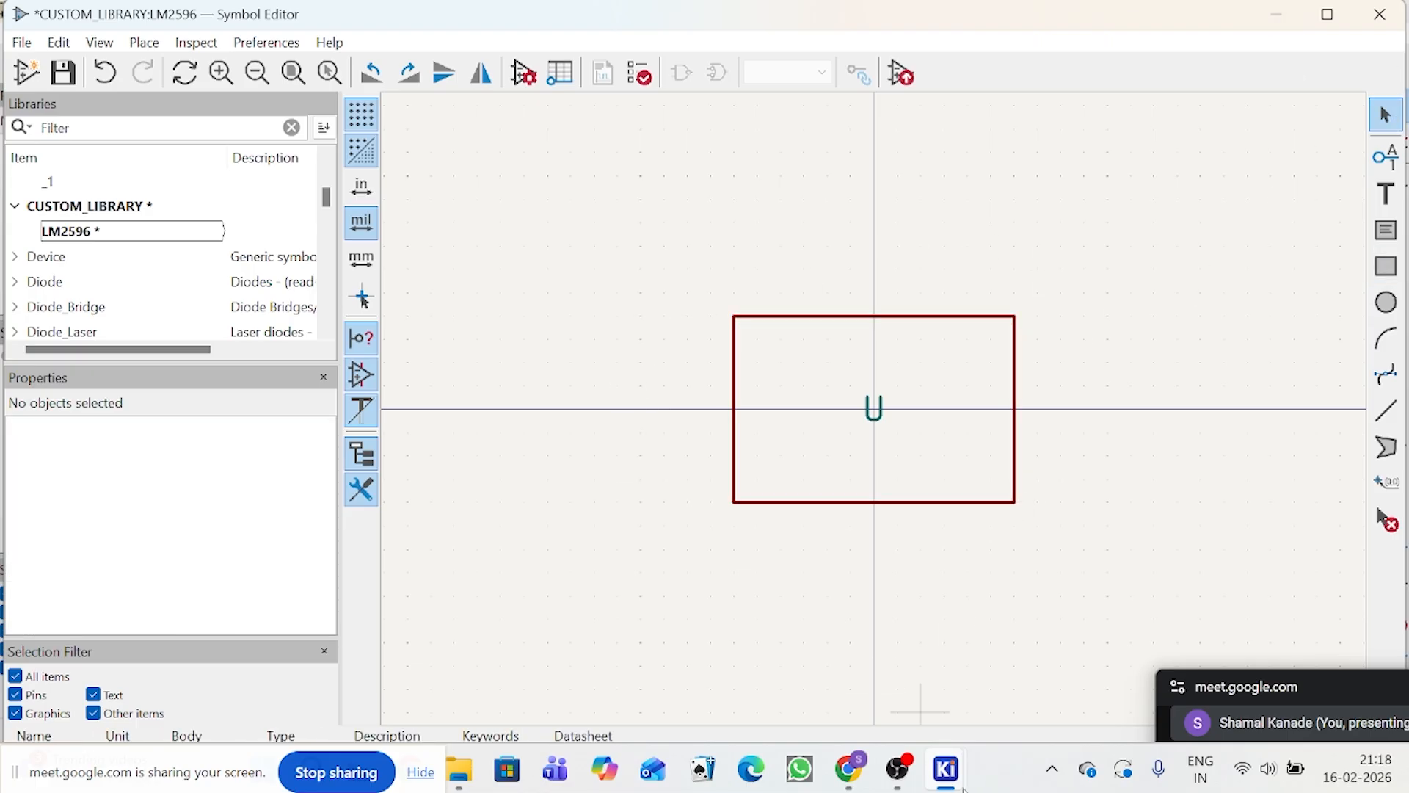
Step: Compare the new rectangle with U1's body and pins in the schematic, switching between the Schematic Editor and Symbol Editor
{"action": "mouse_move", "coordinate": [962, 788]}
{"action": "left_click", "coordinate": [954, 697]}
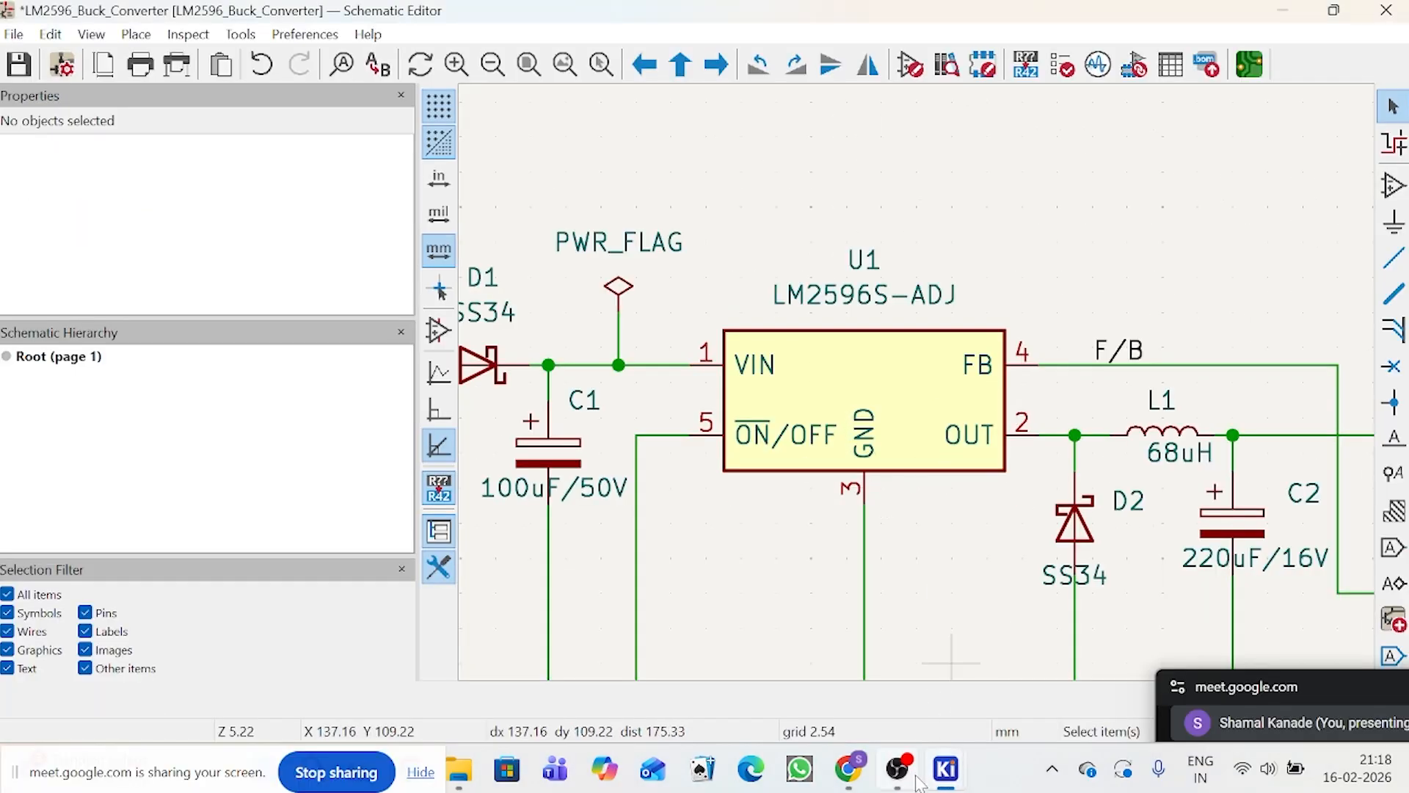
{"action": "mouse_move", "coordinate": [932, 788]}
{"action": "left_click", "coordinate": [1142, 680]}
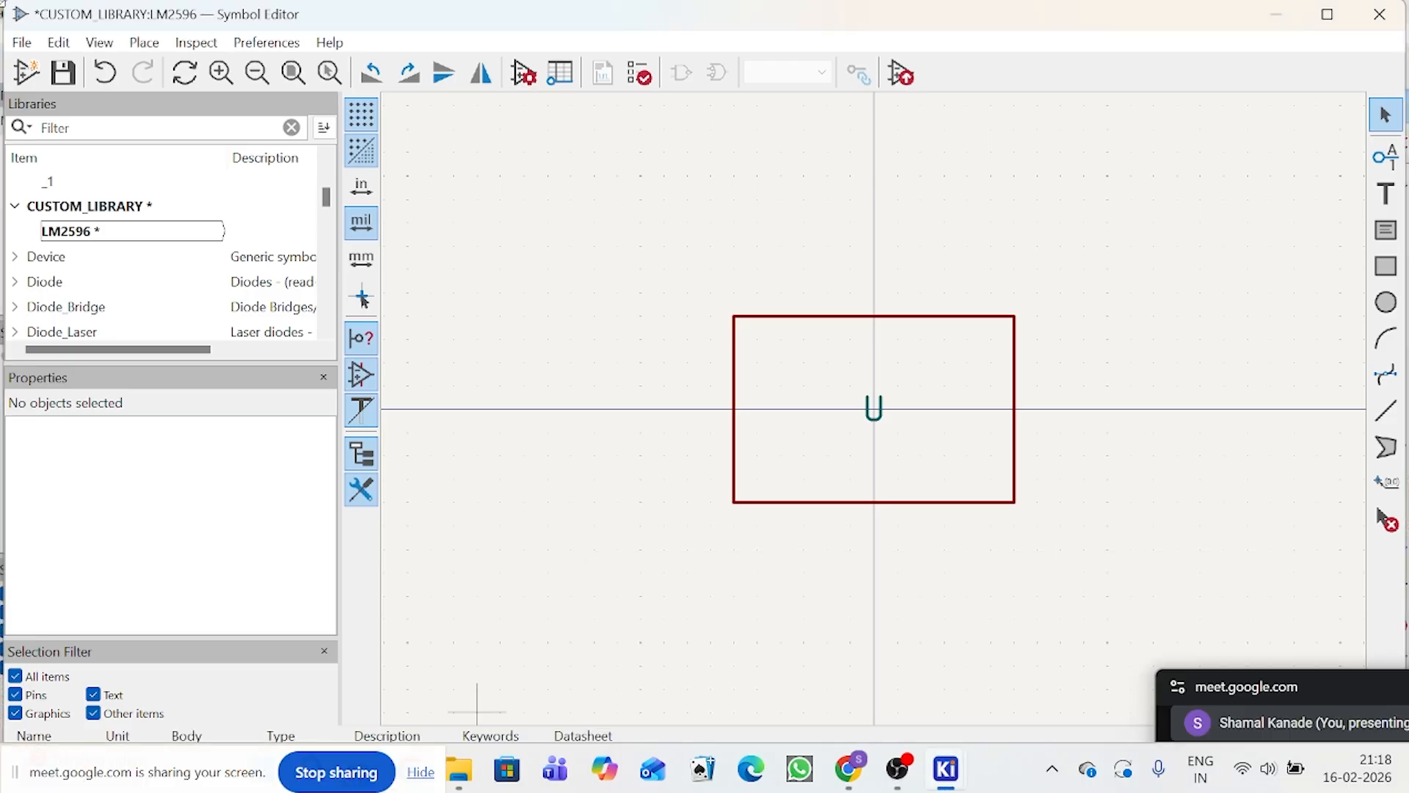
{"action": "mouse_move", "coordinate": [954, 749]}
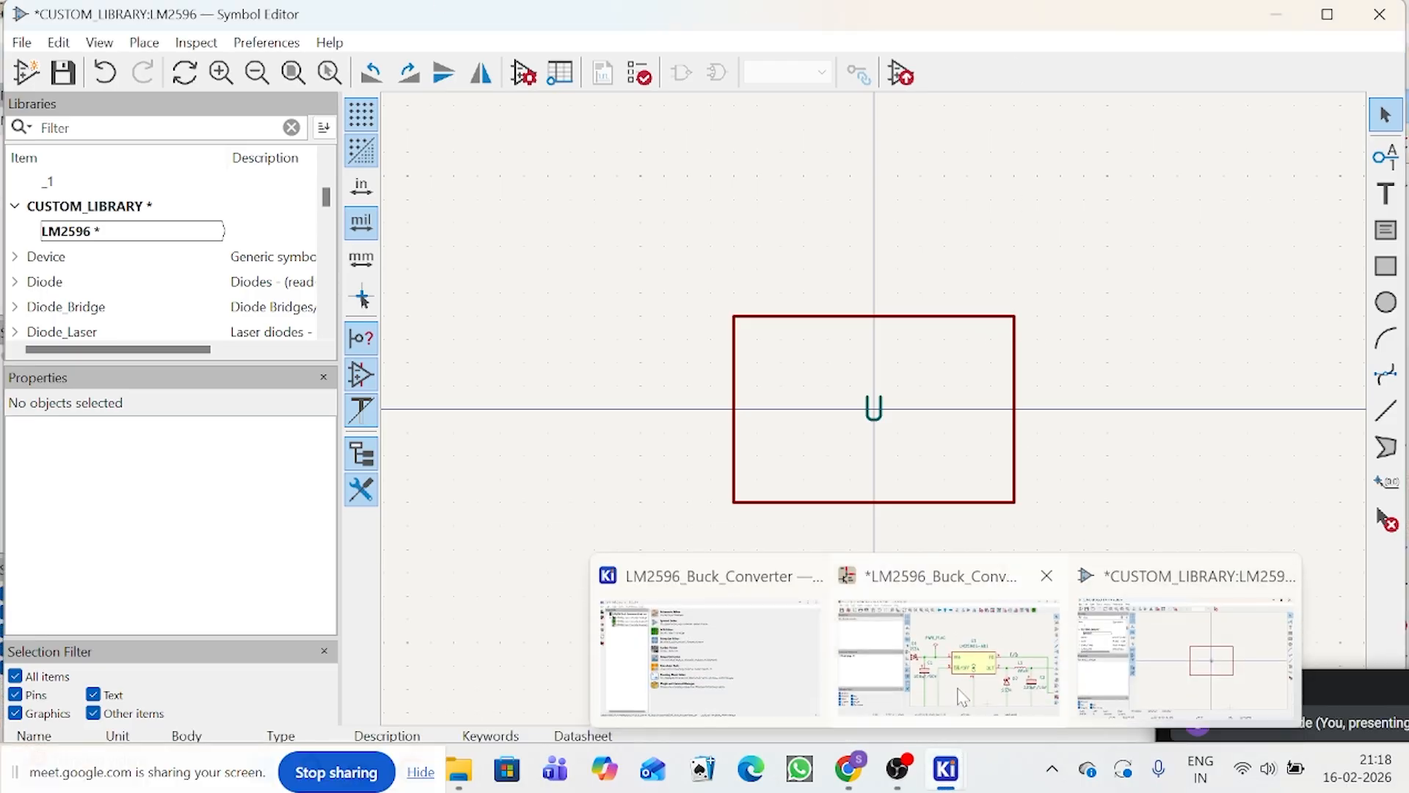
{"action": "left_click", "coordinate": [950, 649]}
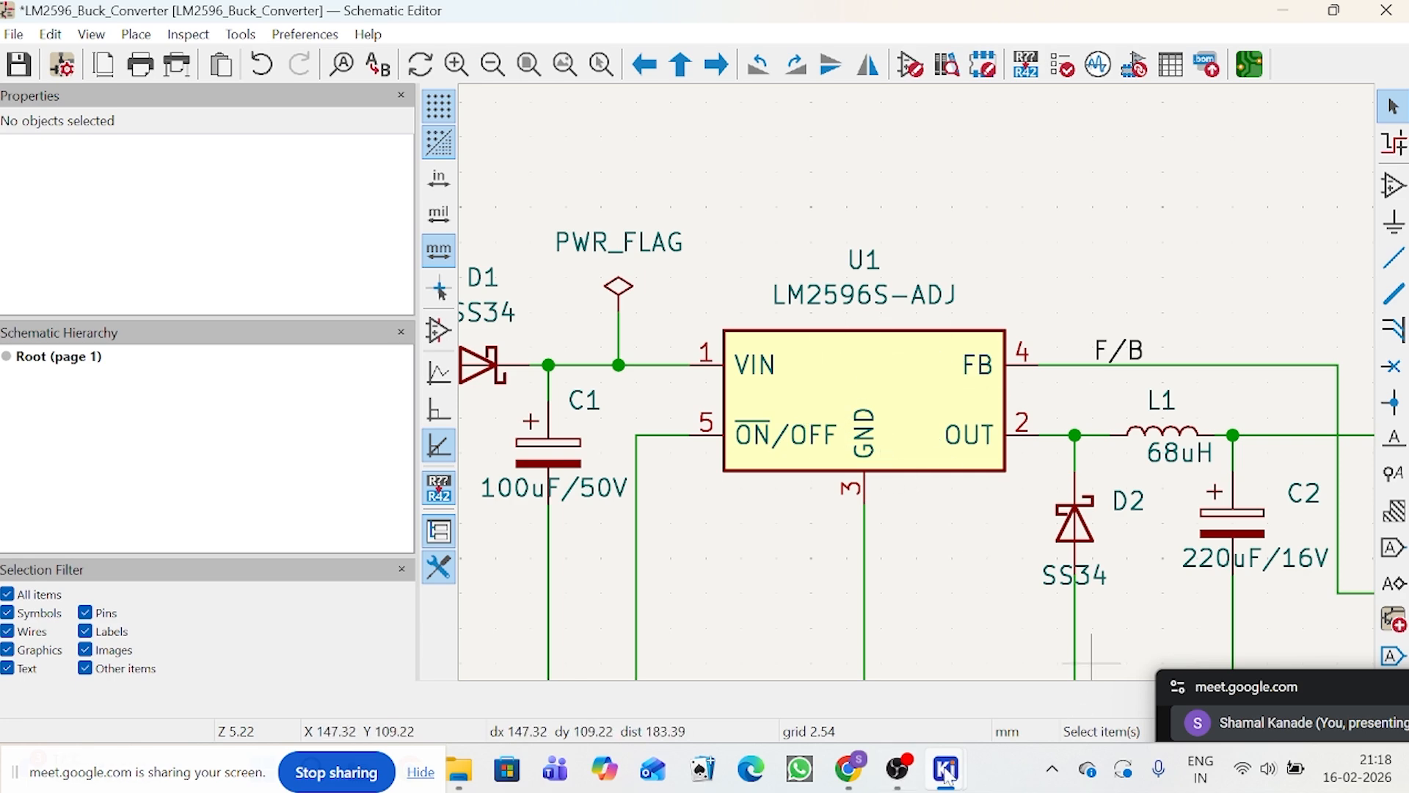
{"action": "mouse_move", "coordinate": [923, 767]}
{"action": "left_click", "coordinate": [1179, 653]}
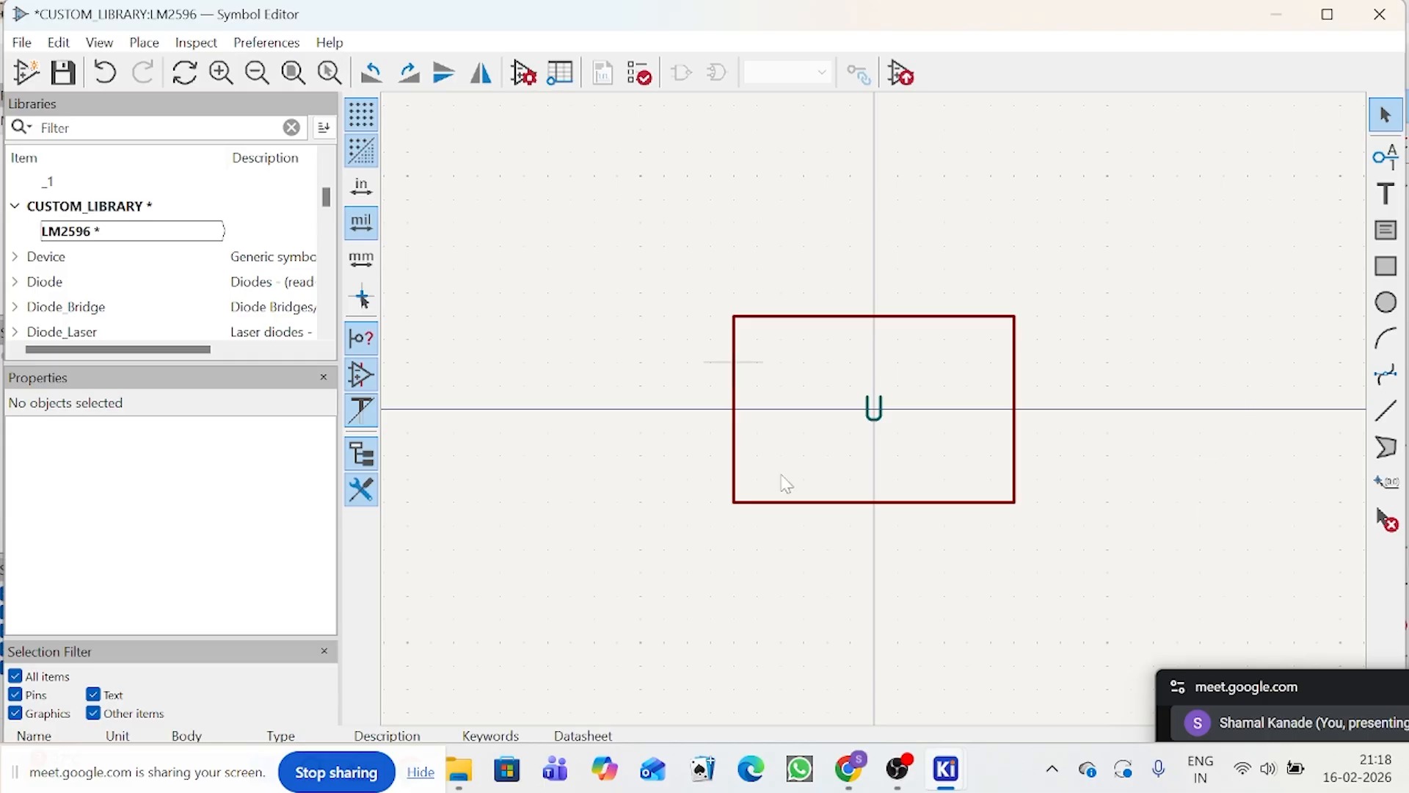
Step: Fill the body rectangle with the custom yellow colour #FFF76BFF, keeping the solid border
{"action": "scroll", "coordinate": [925, 396], "scroll_direction": "up", "scroll_amount": 2}
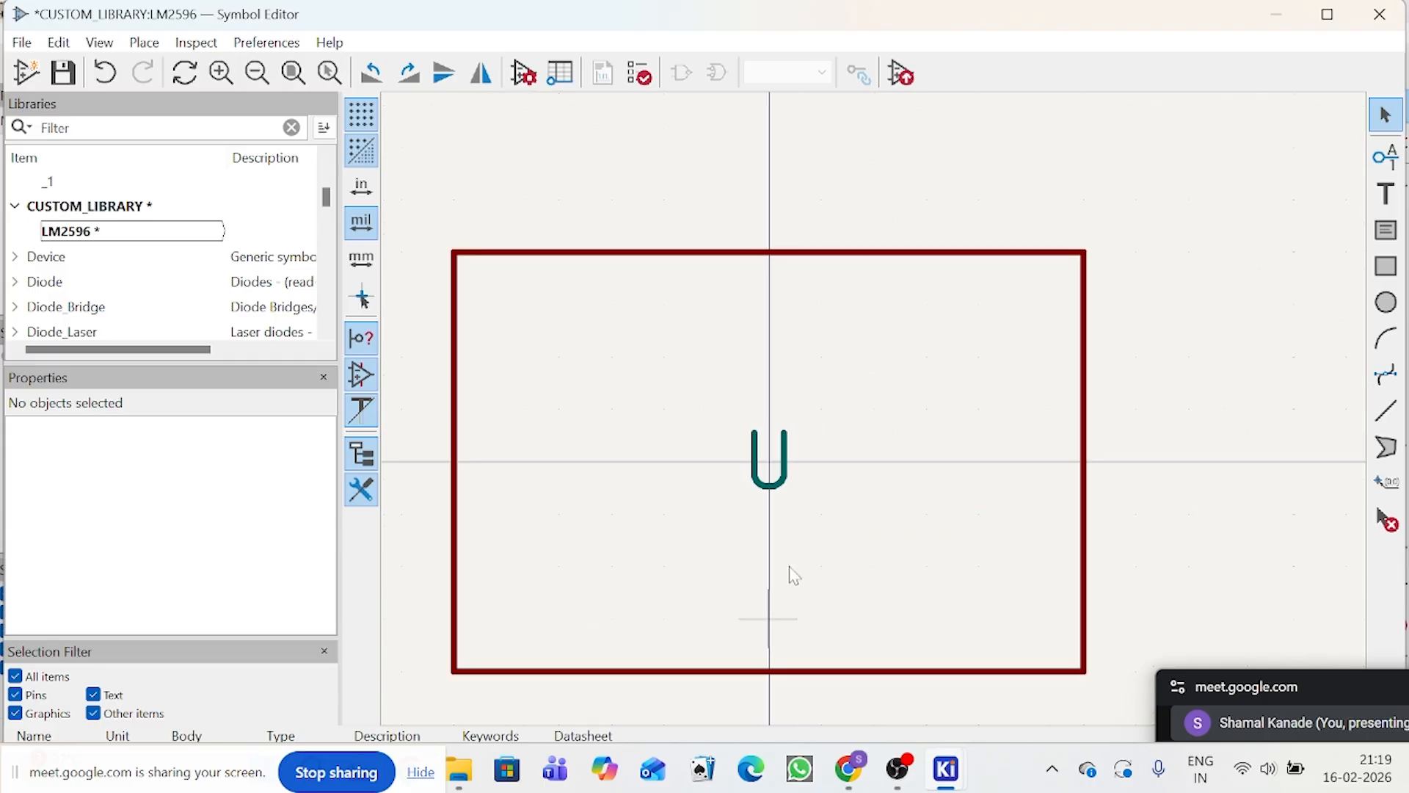
{"action": "scroll", "coordinate": [878, 418], "scroll_direction": "down", "scroll_amount": 3}
{"action": "scroll", "coordinate": [912, 390], "scroll_direction": "up", "scroll_amount": 2}
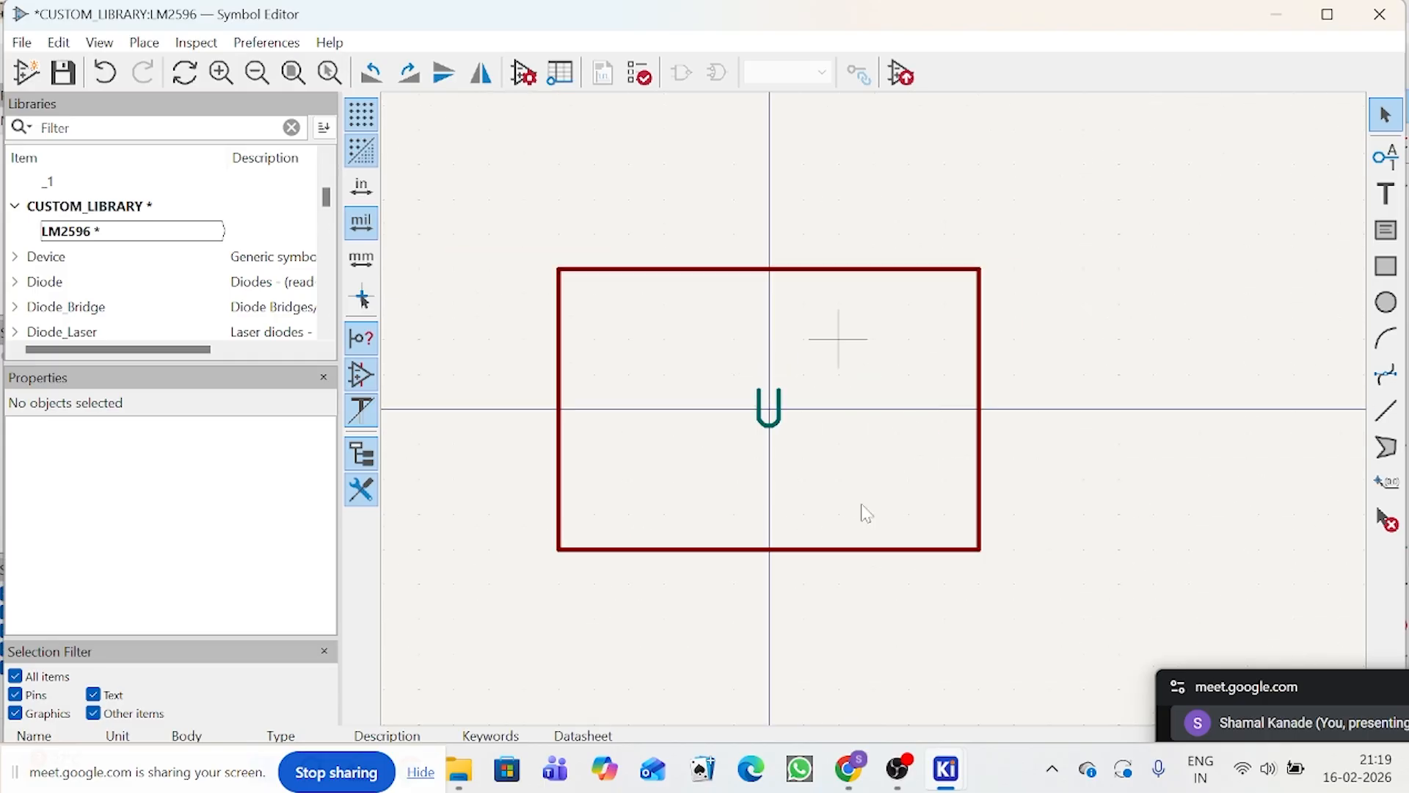
{"action": "left_click", "coordinate": [980, 549]}
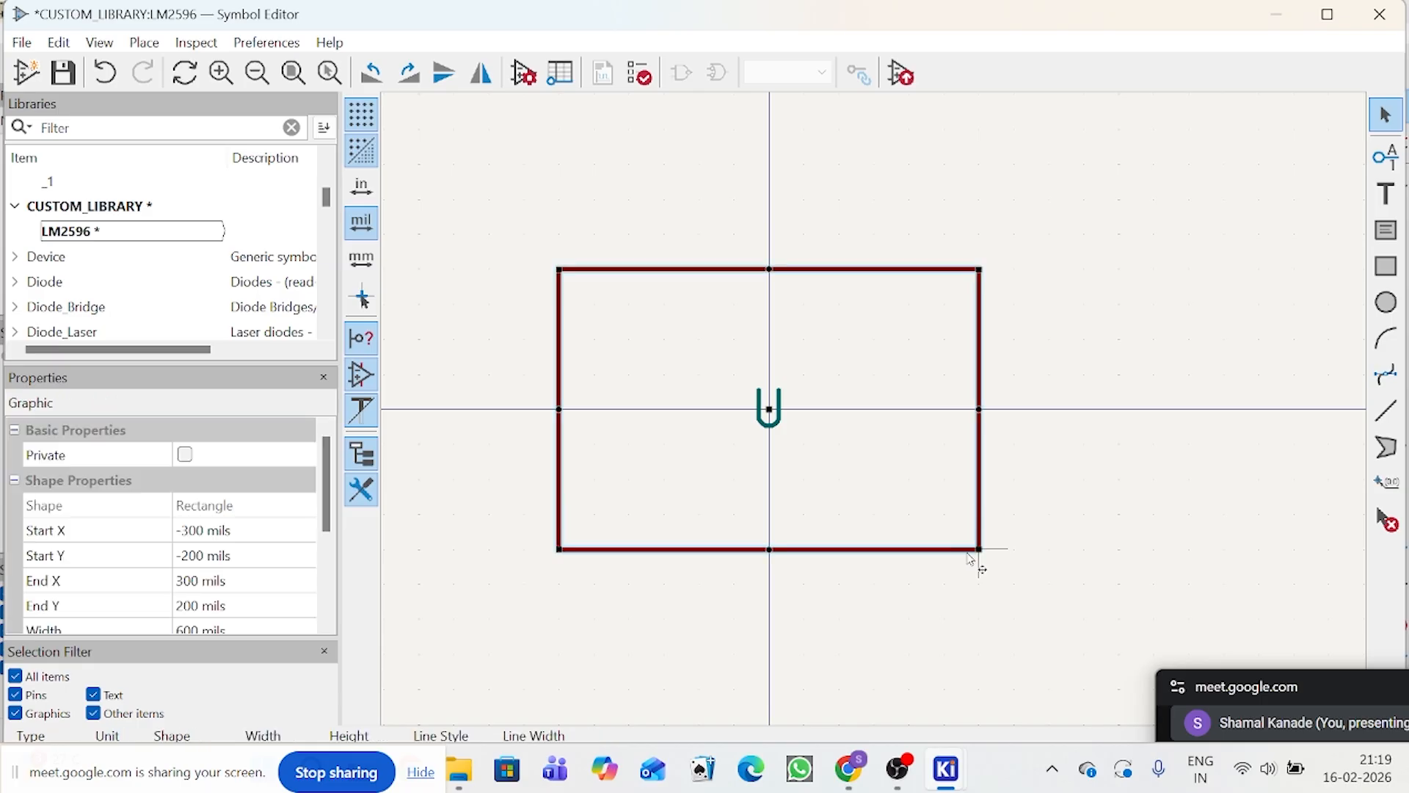
{"action": "double_click", "coordinate": [969, 555]}
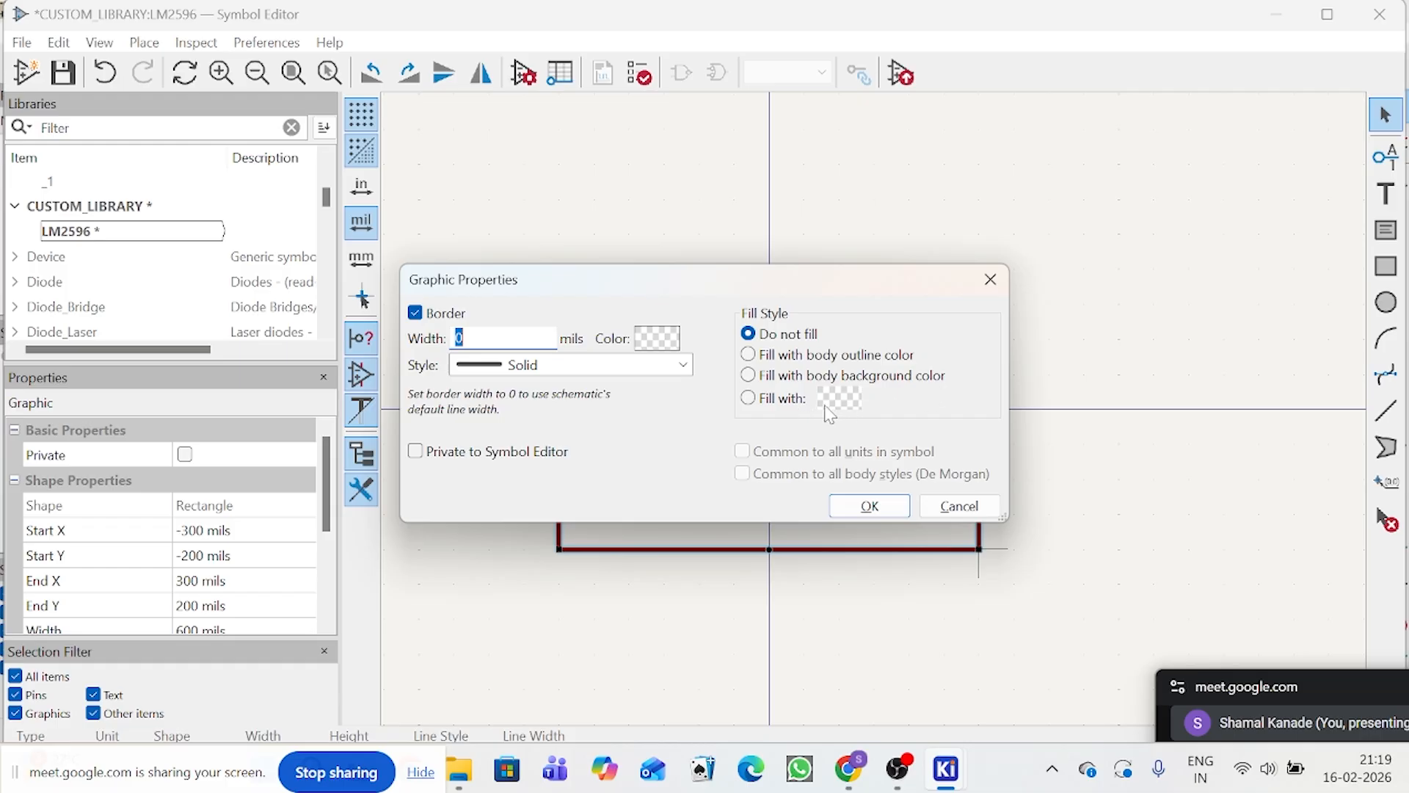
{"action": "left_click", "coordinate": [758, 403]}
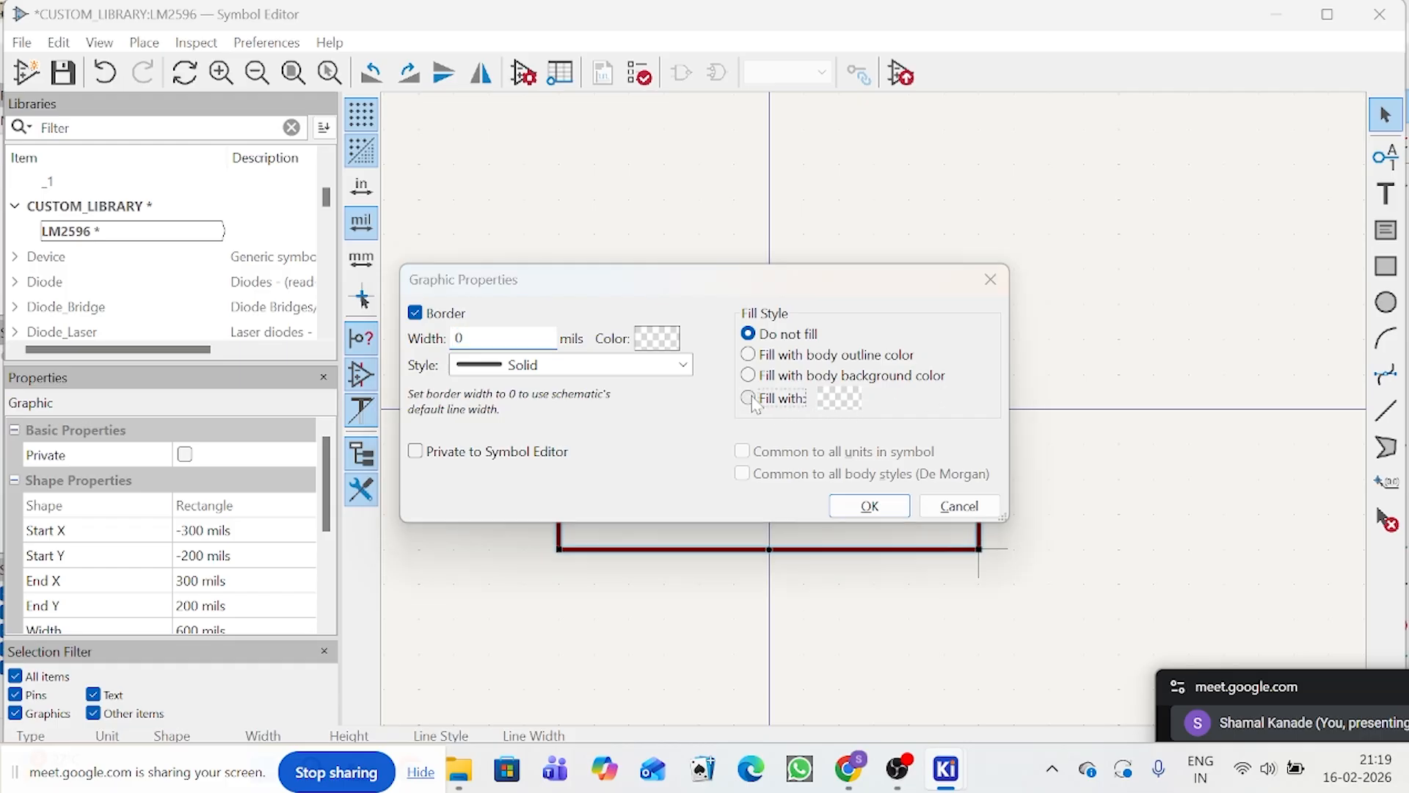
{"action": "left_click", "coordinate": [839, 399]}
{"action": "mouse_move", "coordinate": [883, 380]}
{"action": "left_mouse_down"}
{"action": "mouse_move", "coordinate": [852, 365]}
{"action": "mouse_move", "coordinate": [848, 384]}
{"action": "left_mouse_up"}
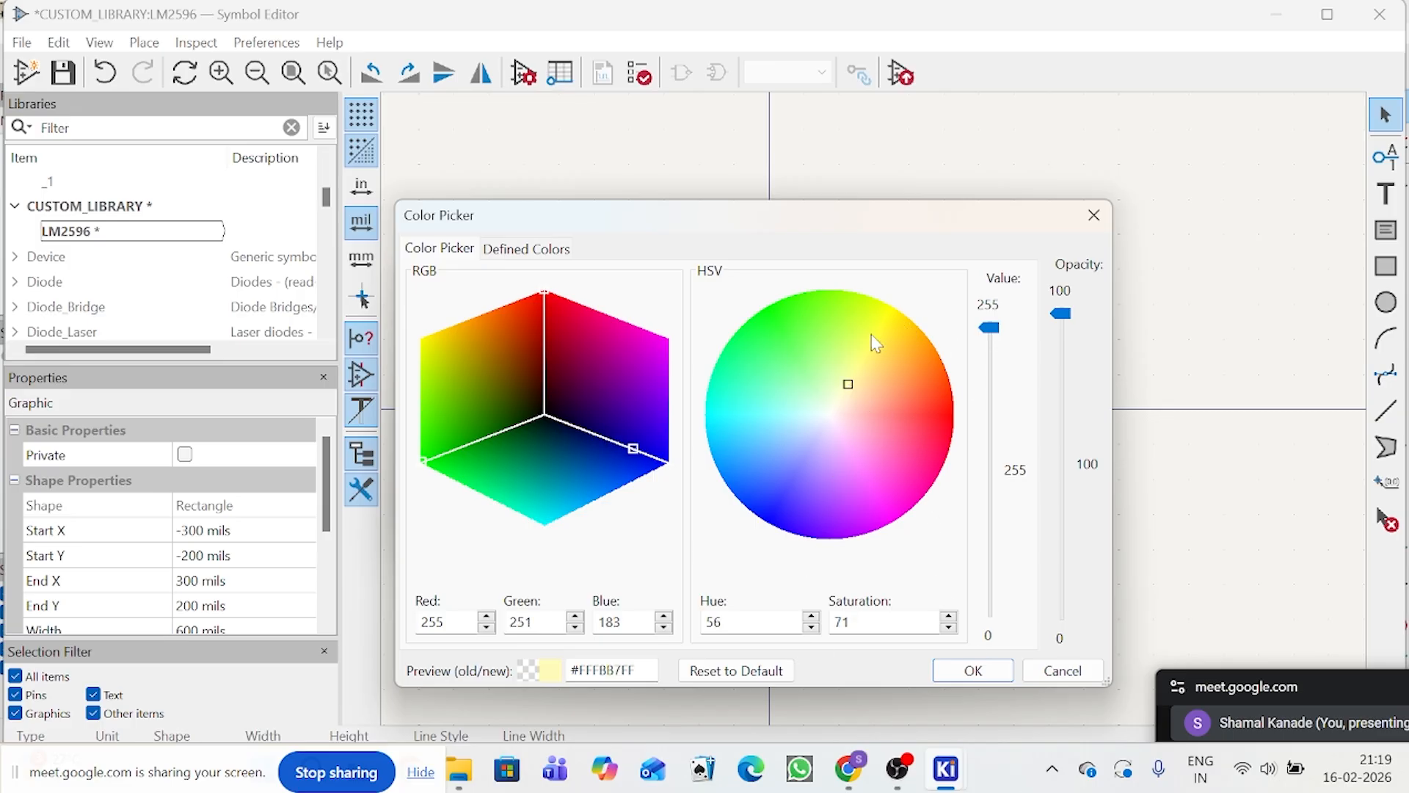
{"action": "left_click", "coordinate": [870, 355]}
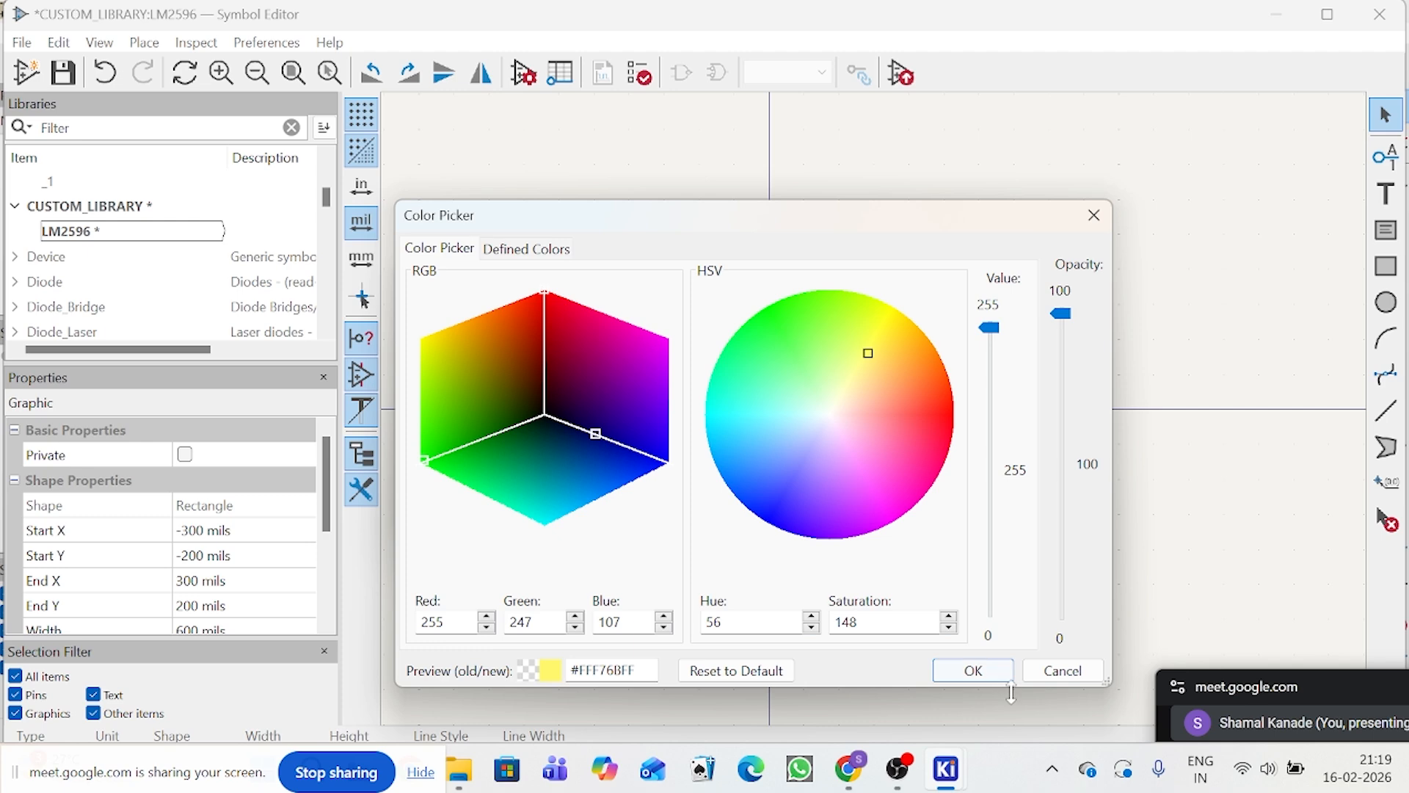
{"action": "left_click", "coordinate": [988, 672]}
{"action": "left_click", "coordinate": [870, 506]}
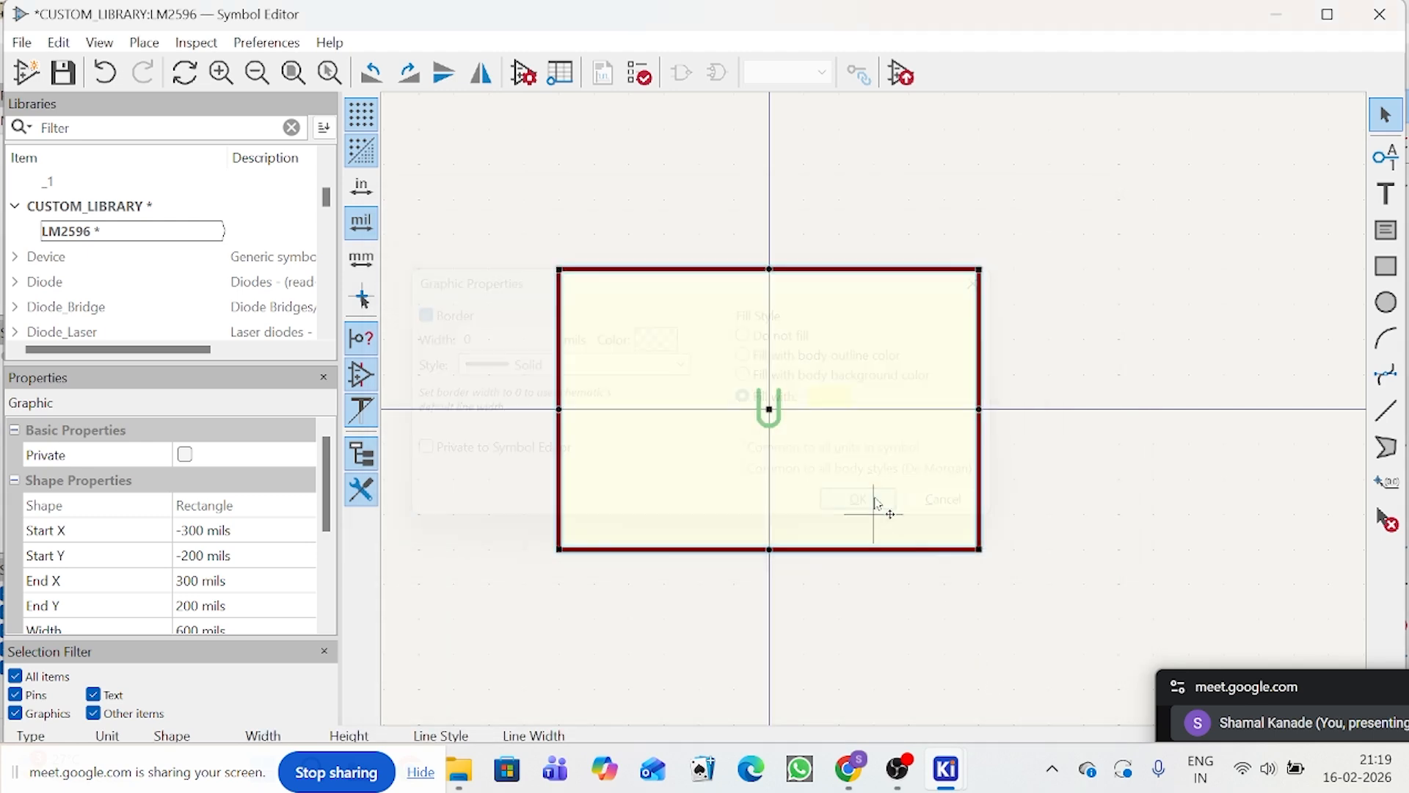
Step: Change the body rectangle's custom fill to the stronger yellow #FFF42CFF
{"action": "scroll", "coordinate": [1048, 479], "scroll_direction": "up", "scroll_amount": 1}
{"action": "scroll", "coordinate": [874, 411], "scroll_direction": "up", "scroll_amount": 1}
{"action": "scroll", "coordinate": [844, 419], "scroll_direction": "down", "scroll_amount": 2}
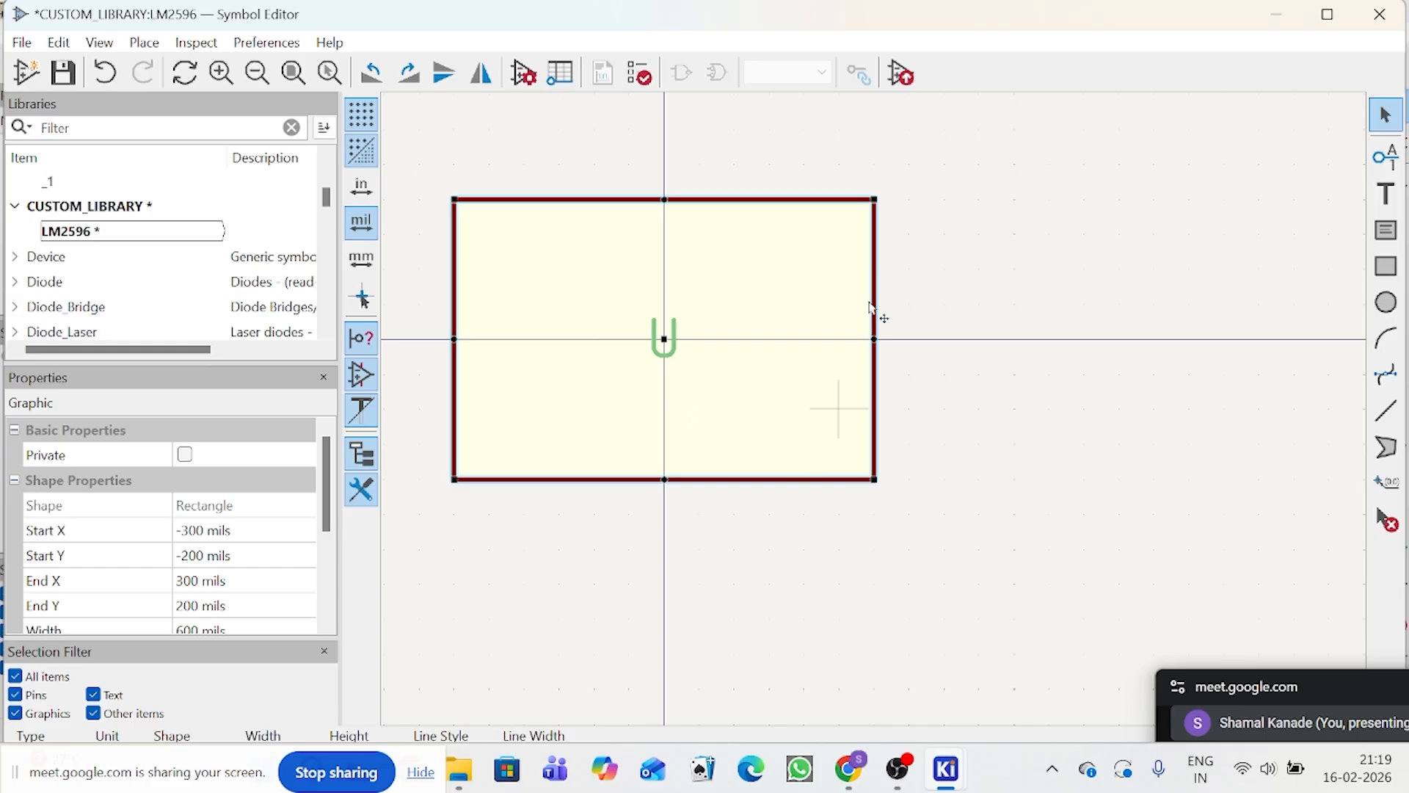
{"action": "double_click", "coordinate": [876, 483]}
{"action": "left_click", "coordinate": [839, 402]}
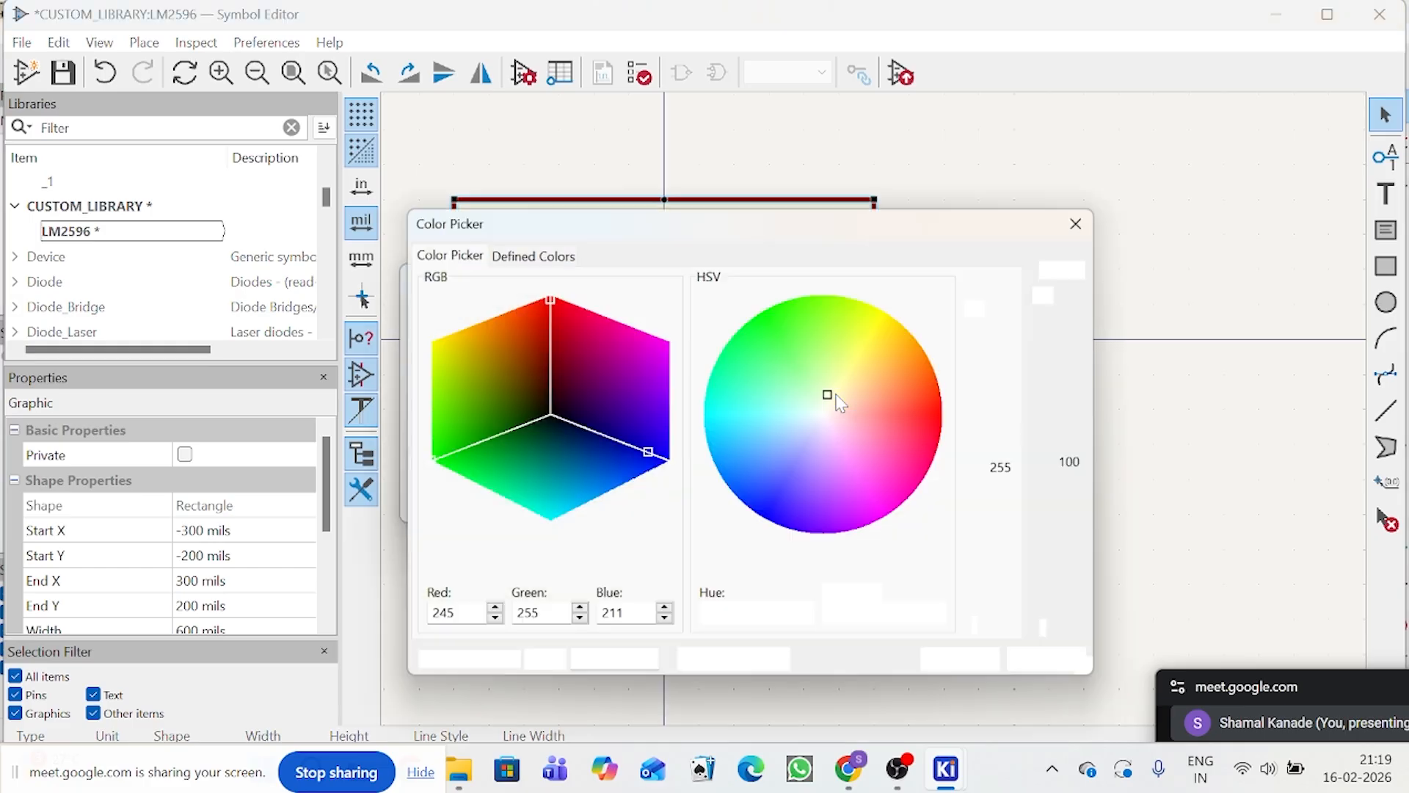
{"action": "left_click", "coordinate": [838, 389]}
{"action": "left_click_drag", "start_coordinate": [864, 371], "coordinate": [886, 329]}
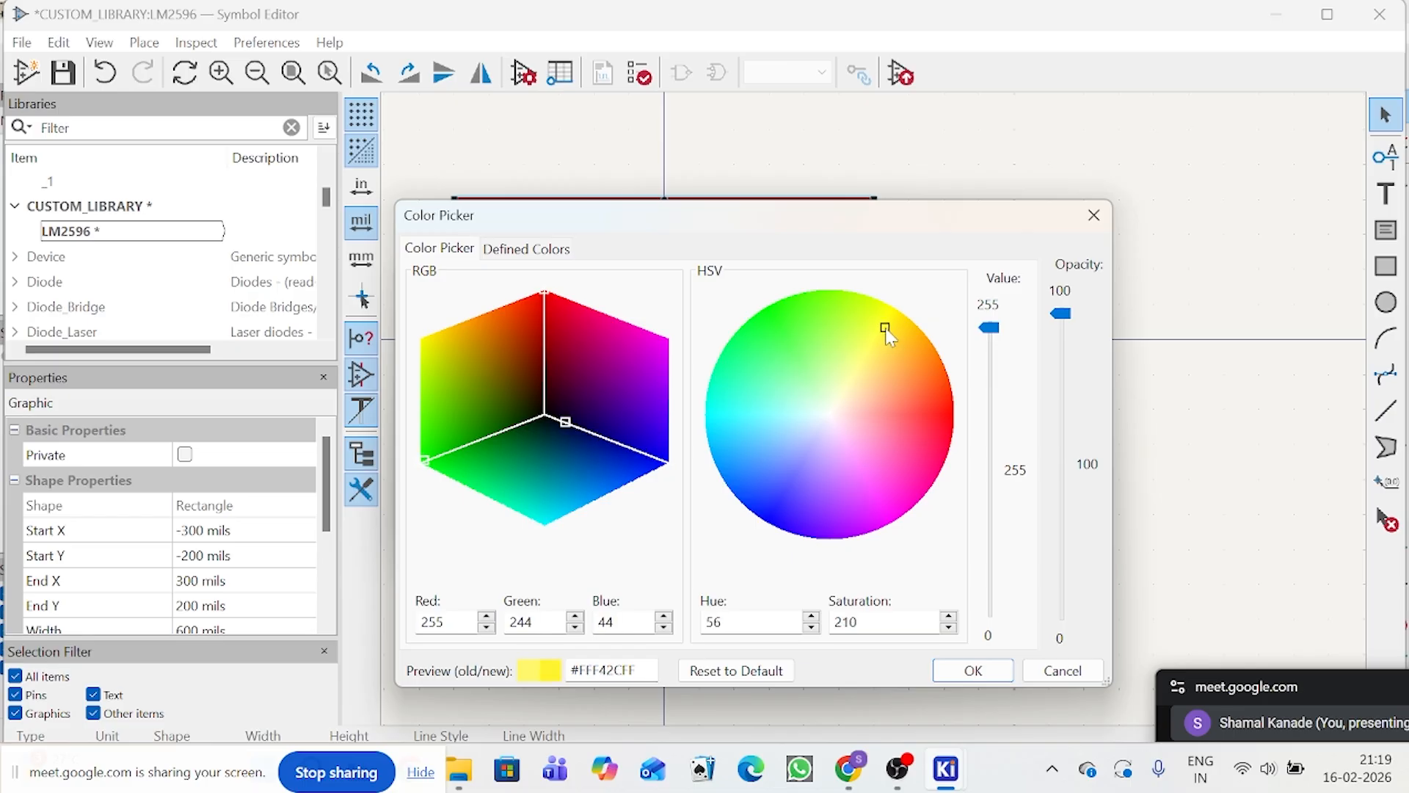
{"action": "left_click", "coordinate": [969, 671]}
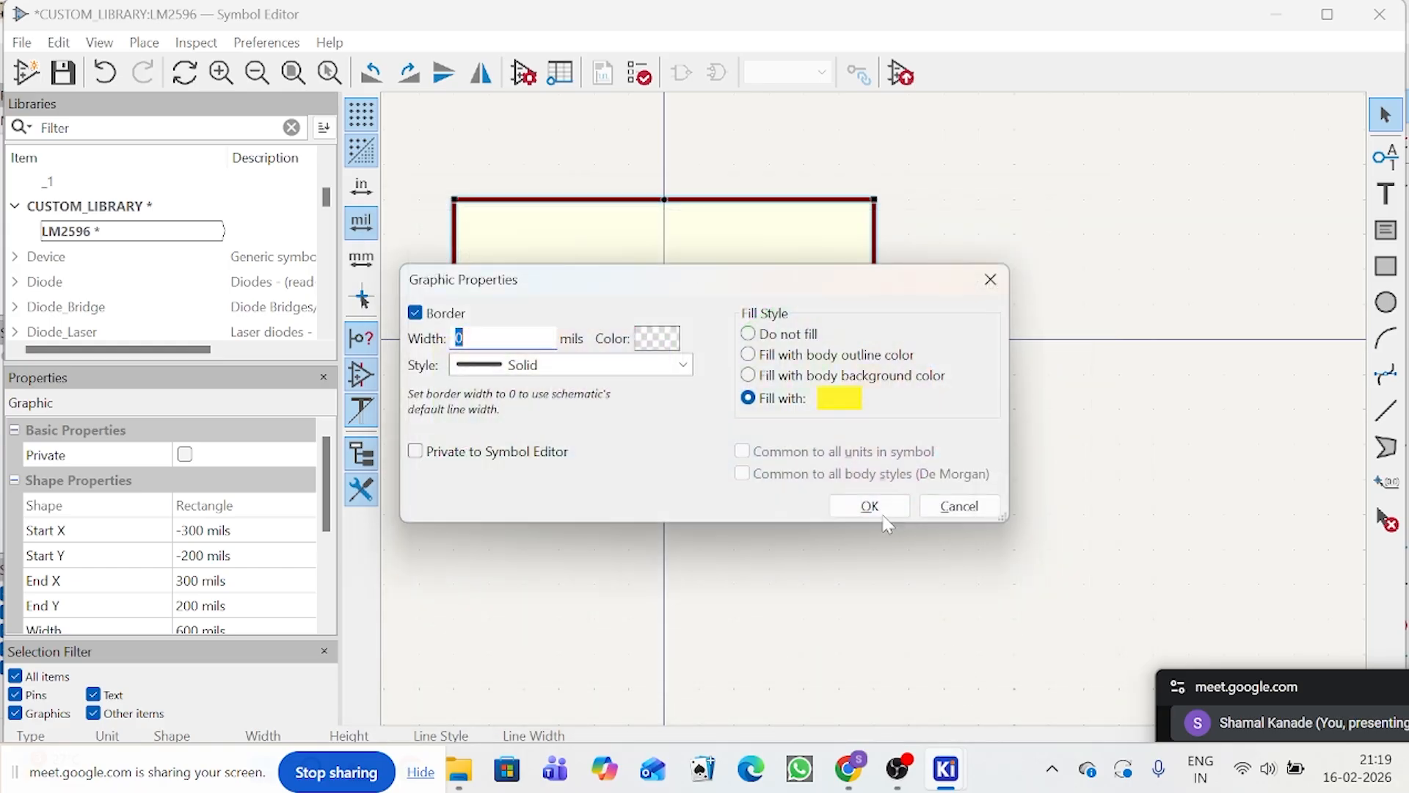
{"action": "left_click", "coordinate": [872, 506]}
{"action": "scroll", "coordinate": [807, 397], "scroll_direction": "down", "scroll_amount": 2}
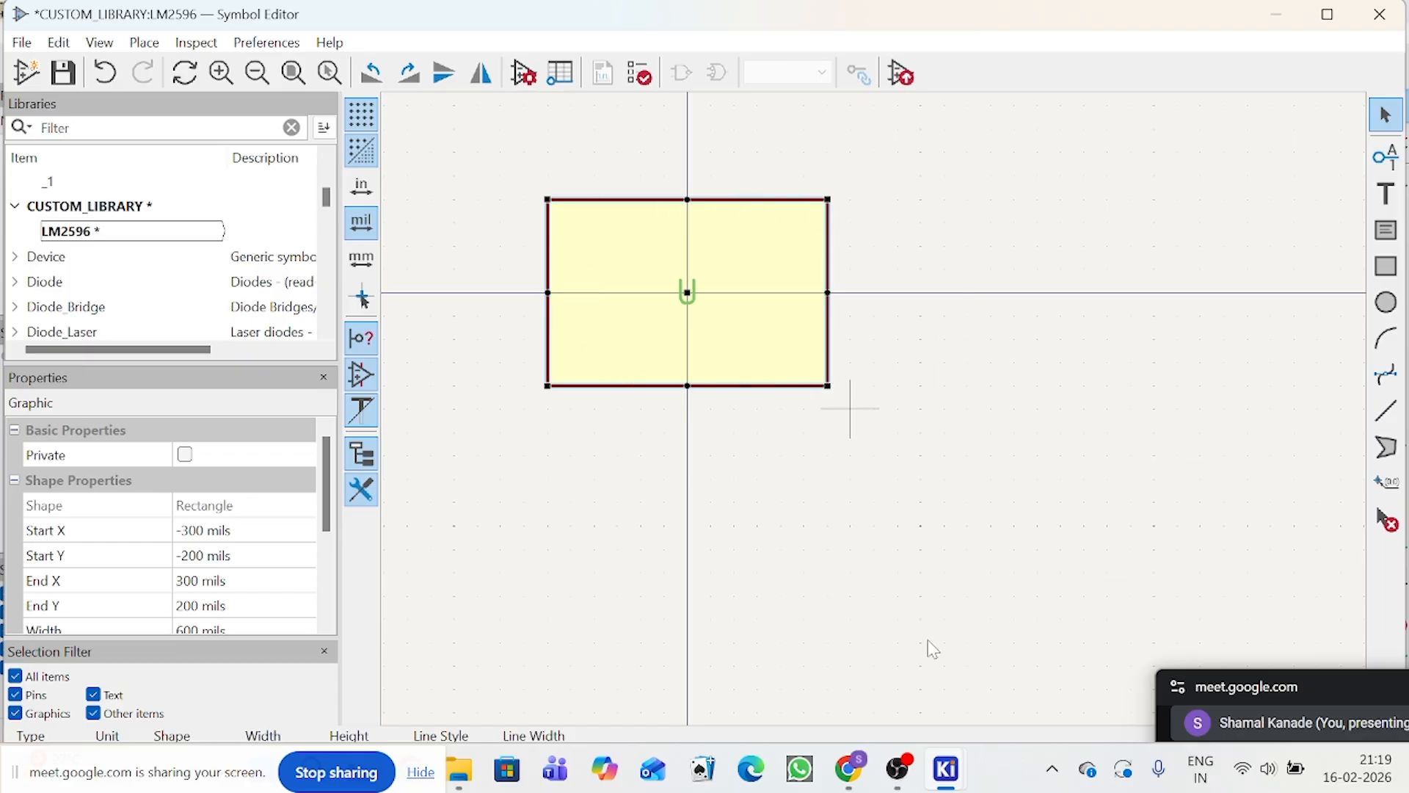
Step: Check U1's pin names, numbers and positions in the Schematic Editor and return to the Symbol Editor
{"action": "mouse_move", "coordinate": [971, 782]}
{"action": "left_click", "coordinate": [963, 704]}
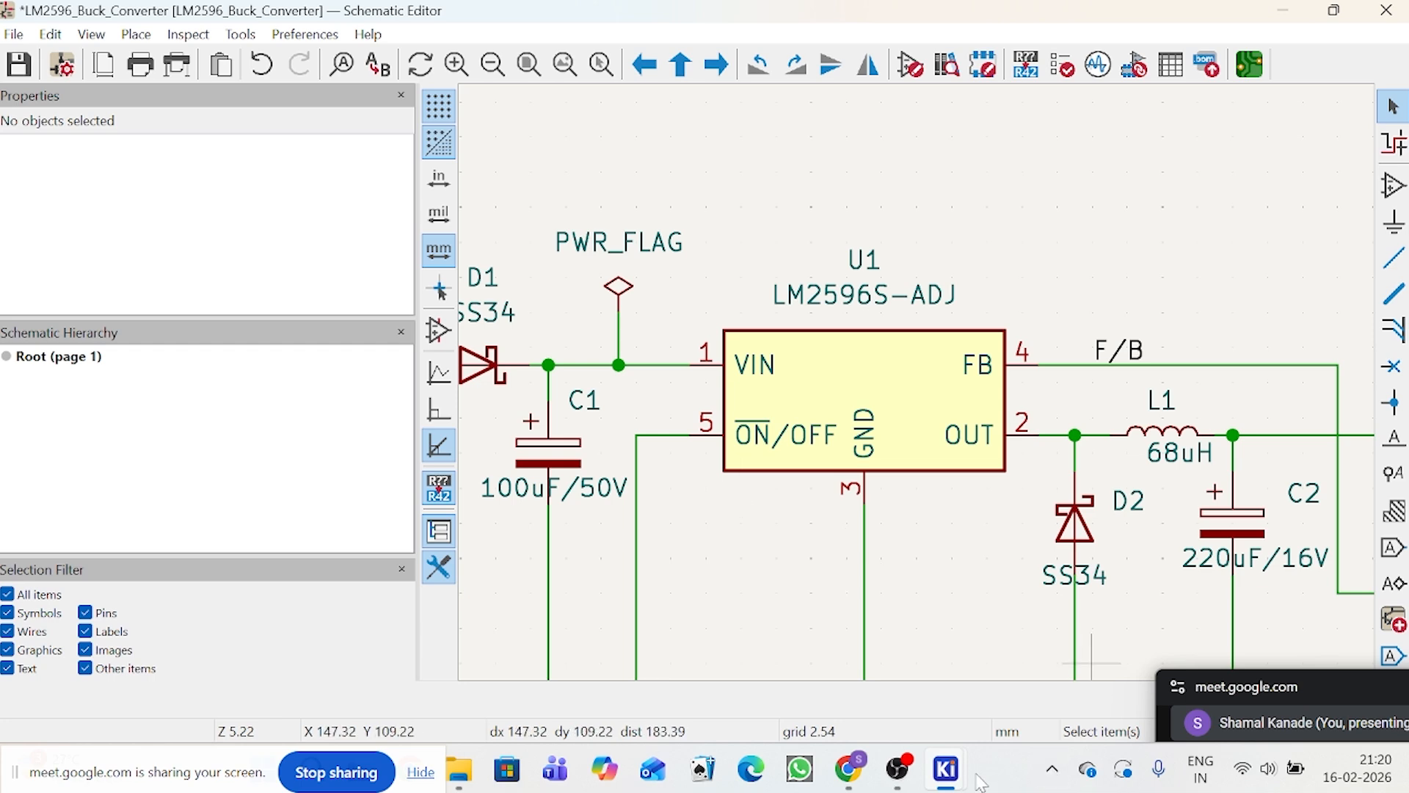
{"action": "mouse_move", "coordinate": [947, 771]}
{"action": "left_click", "coordinate": [1182, 654]}
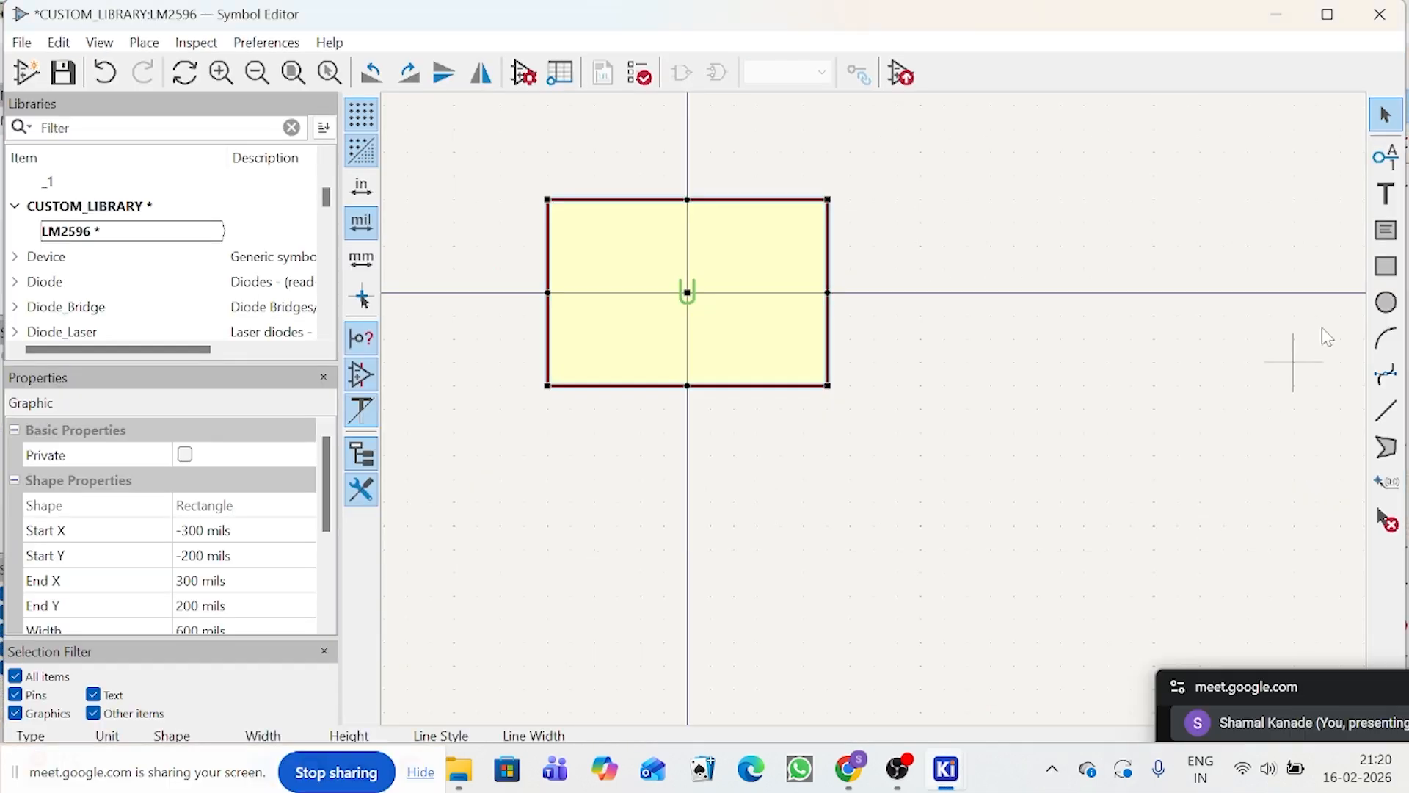
Step: Add a Power input pin named VIN, number 1, on the body's upper left edge at (-400, -100) mils
{"action": "left_click", "coordinate": [1387, 157]}
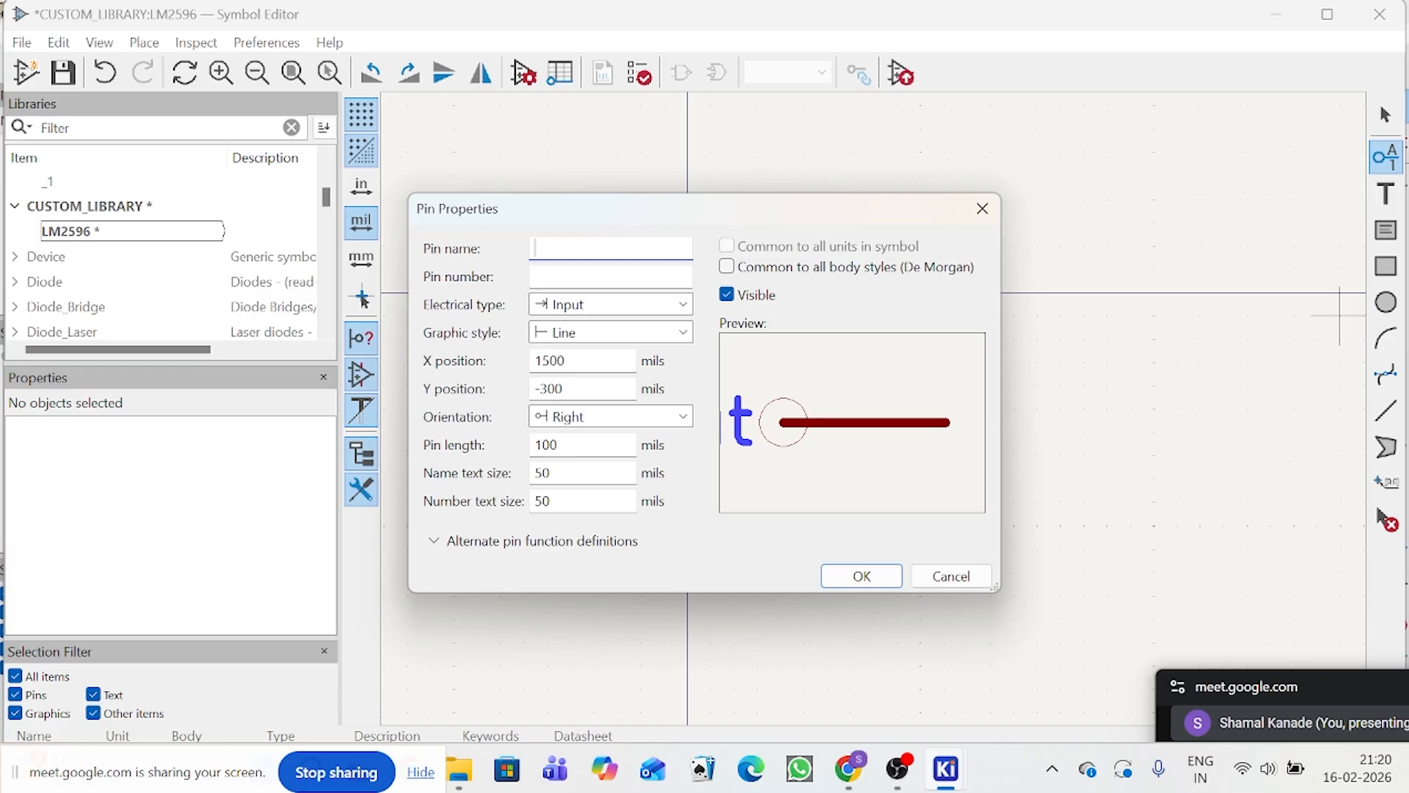
{"action": "type", "text": "VIN"}
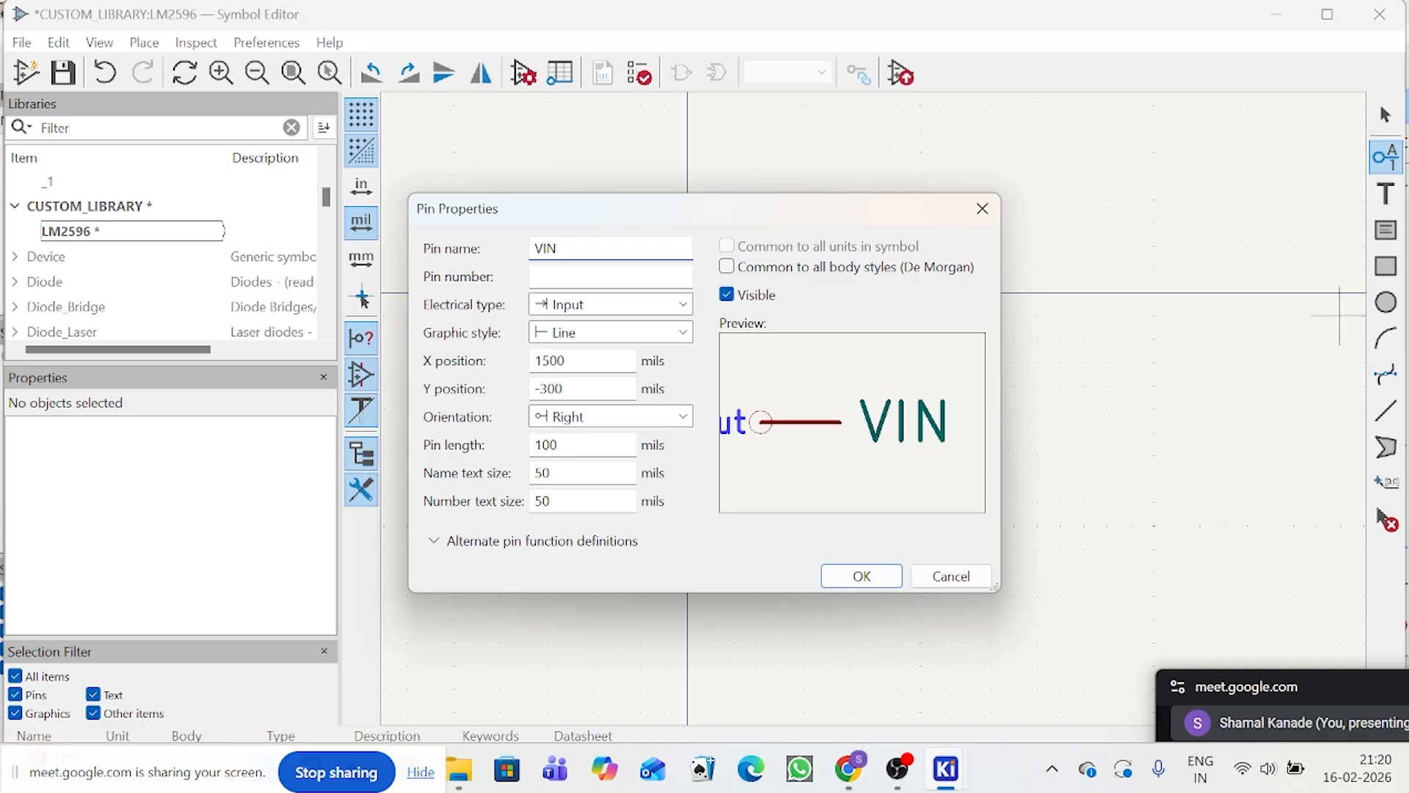
{"action": "key", "text": "Tab"}
{"action": "type", "text": "1"}
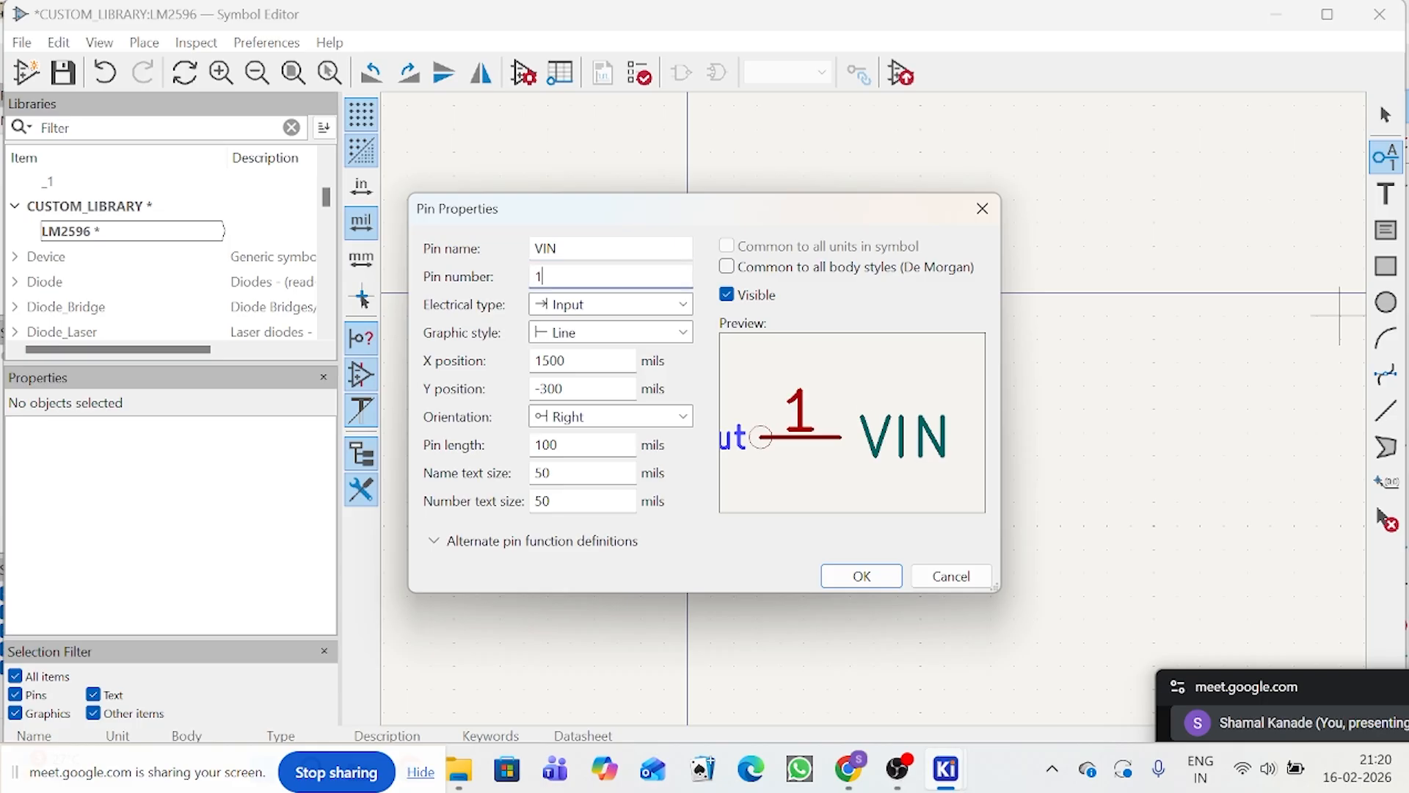
{"action": "left_click", "coordinate": [562, 308]}
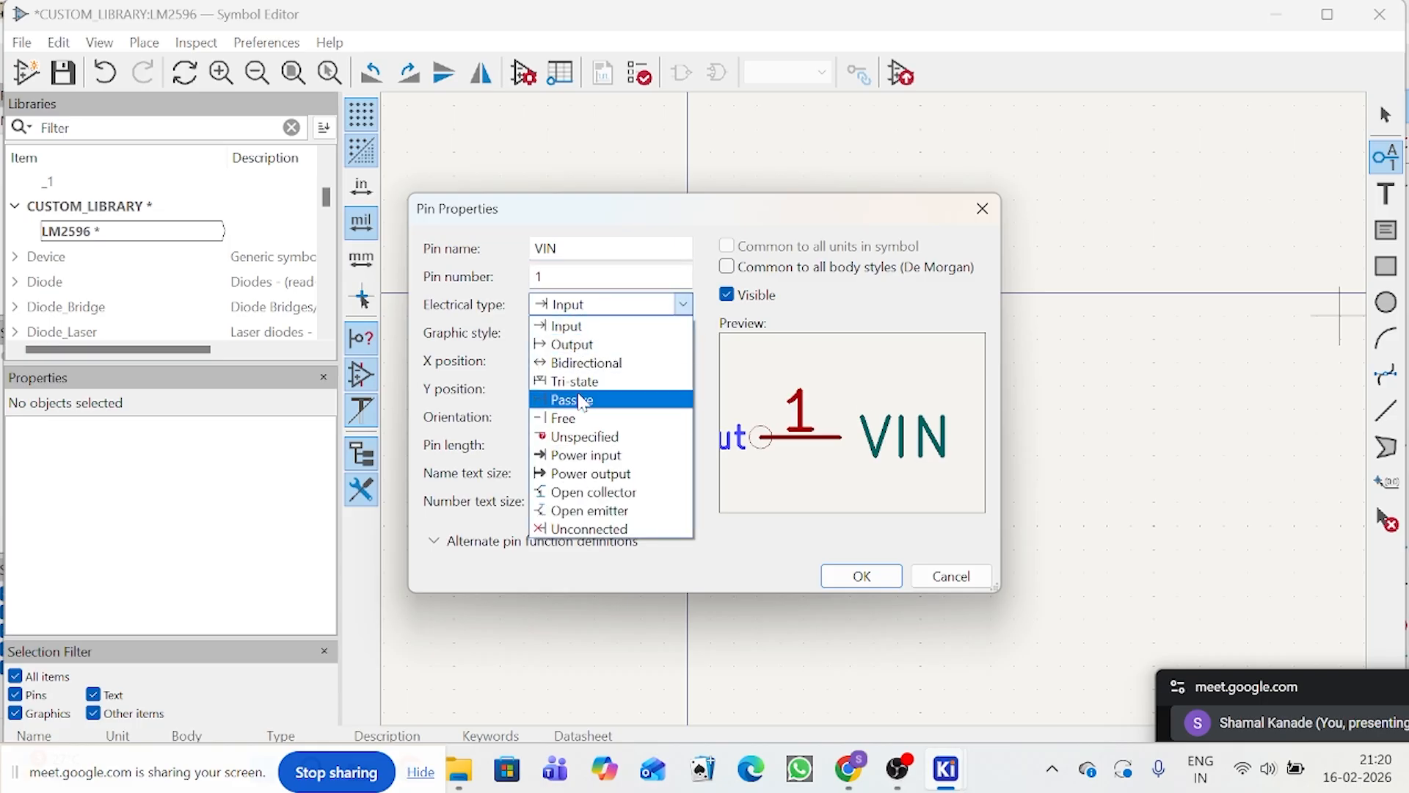
{"action": "left_click", "coordinate": [581, 456]}
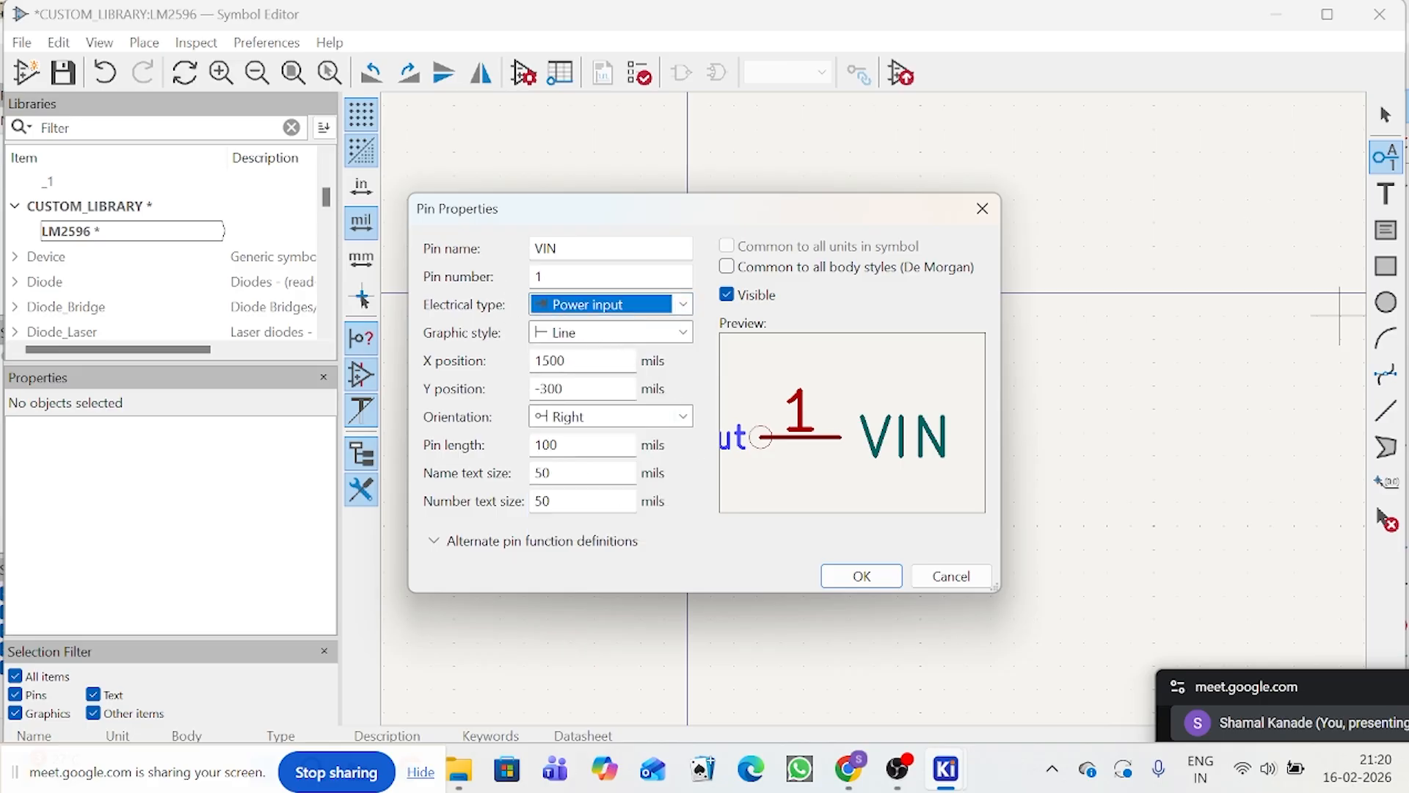
{"action": "left_click", "coordinate": [849, 574]}
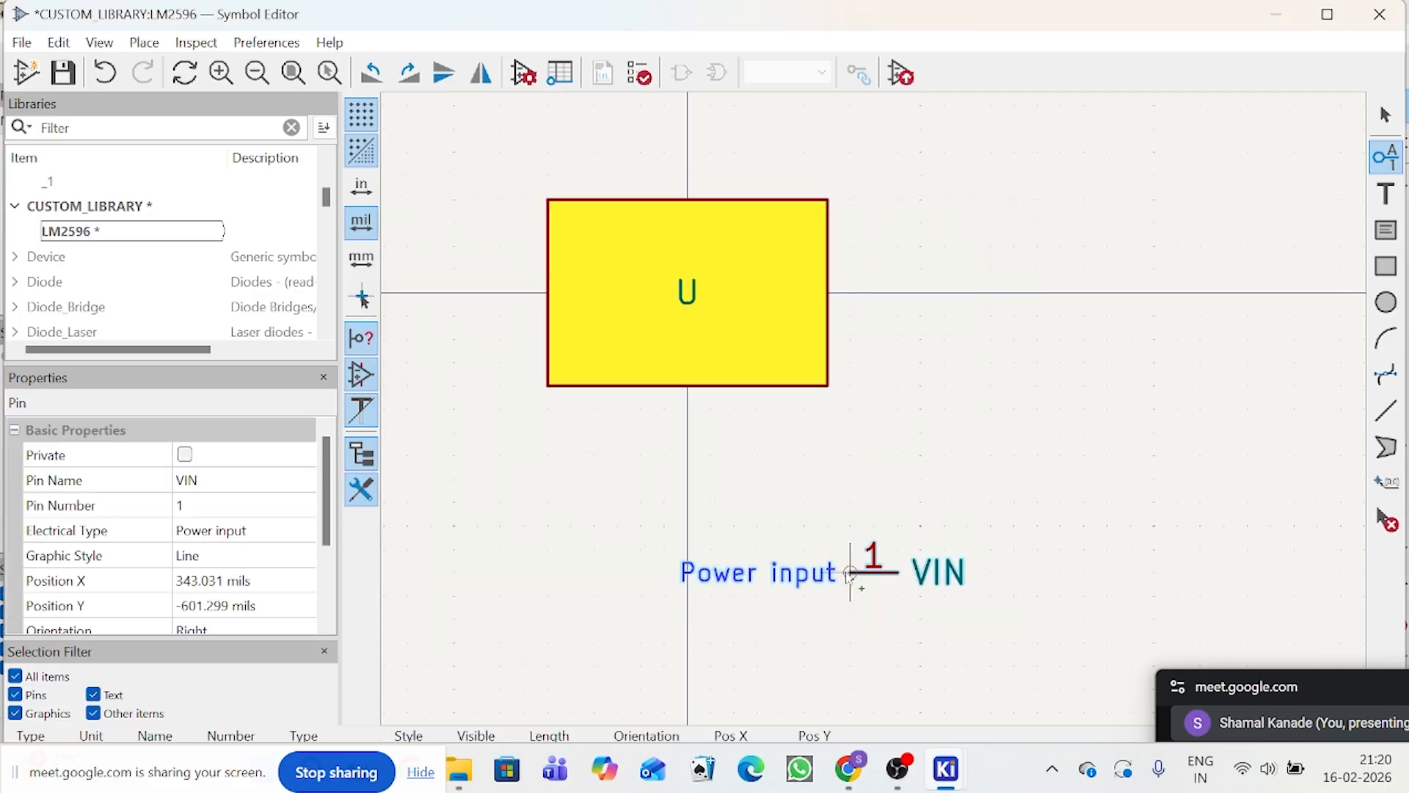
{"action": "scroll", "coordinate": [552, 251], "scroll_direction": "up", "scroll_amount": 2}
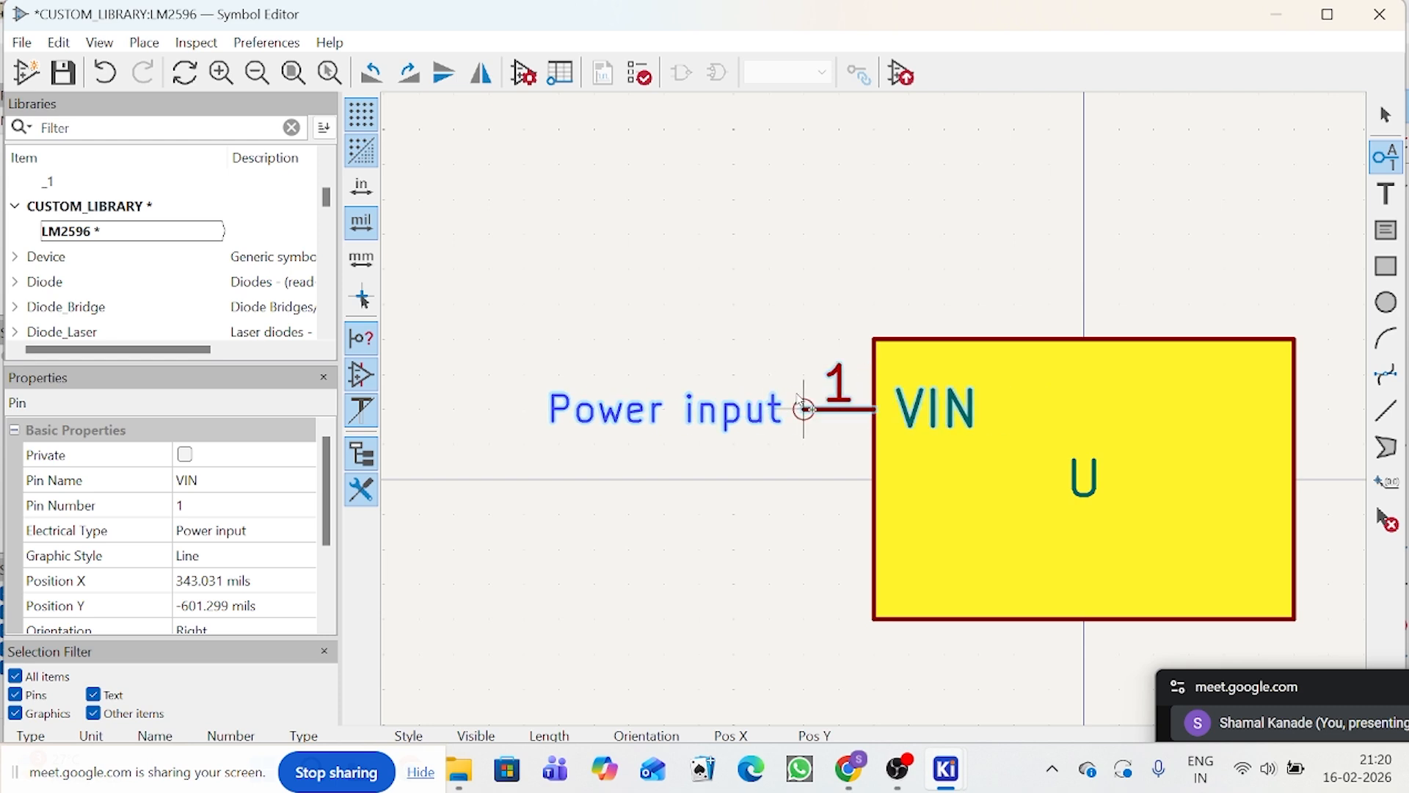
{"action": "left_click", "coordinate": [804, 409]}
{"action": "scroll", "coordinate": [947, 410], "scroll_direction": "down", "scroll_amount": 1}
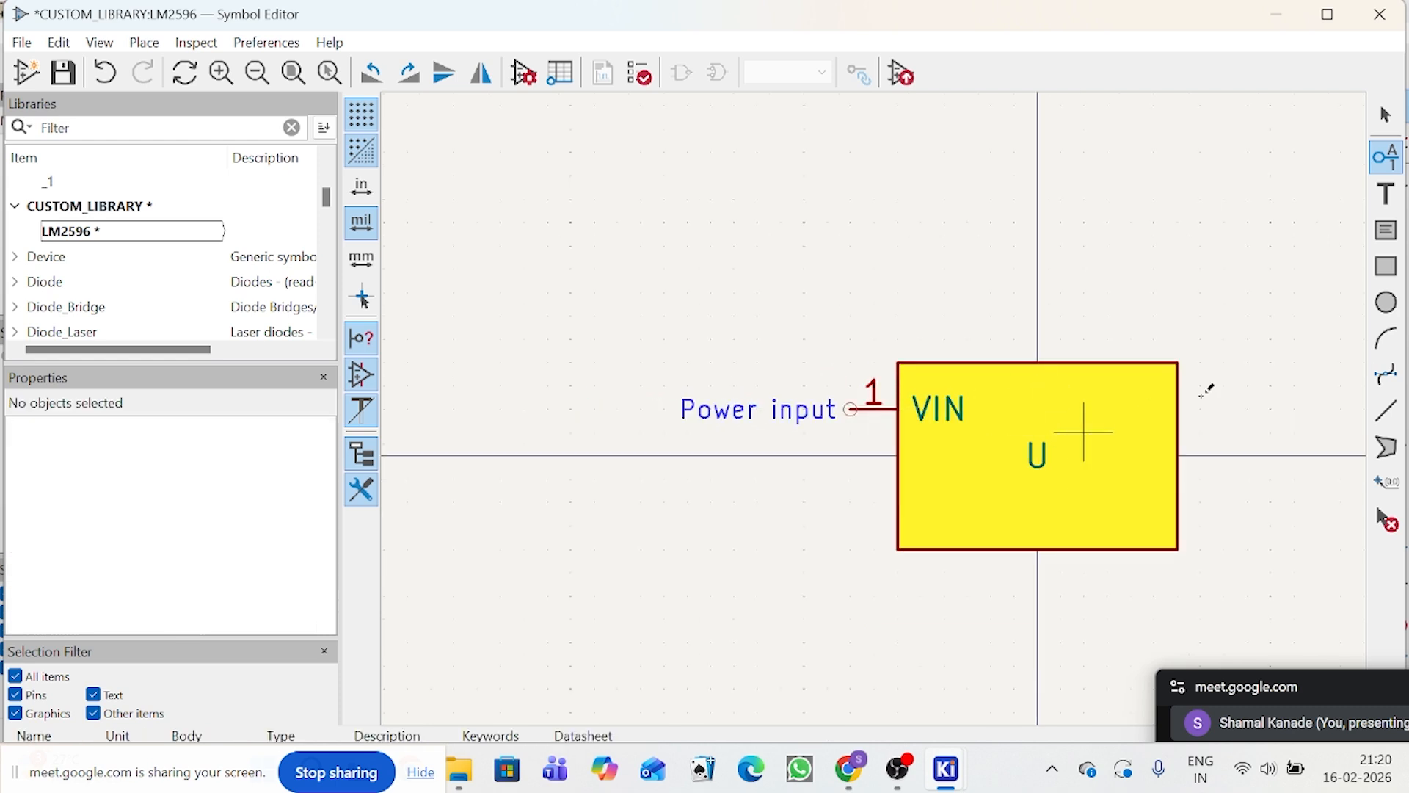
Step: Look up the pin below VIN on U1 in the Schematic Editor and return to the Symbol Editor
{"action": "mouse_move", "coordinate": [942, 761]}
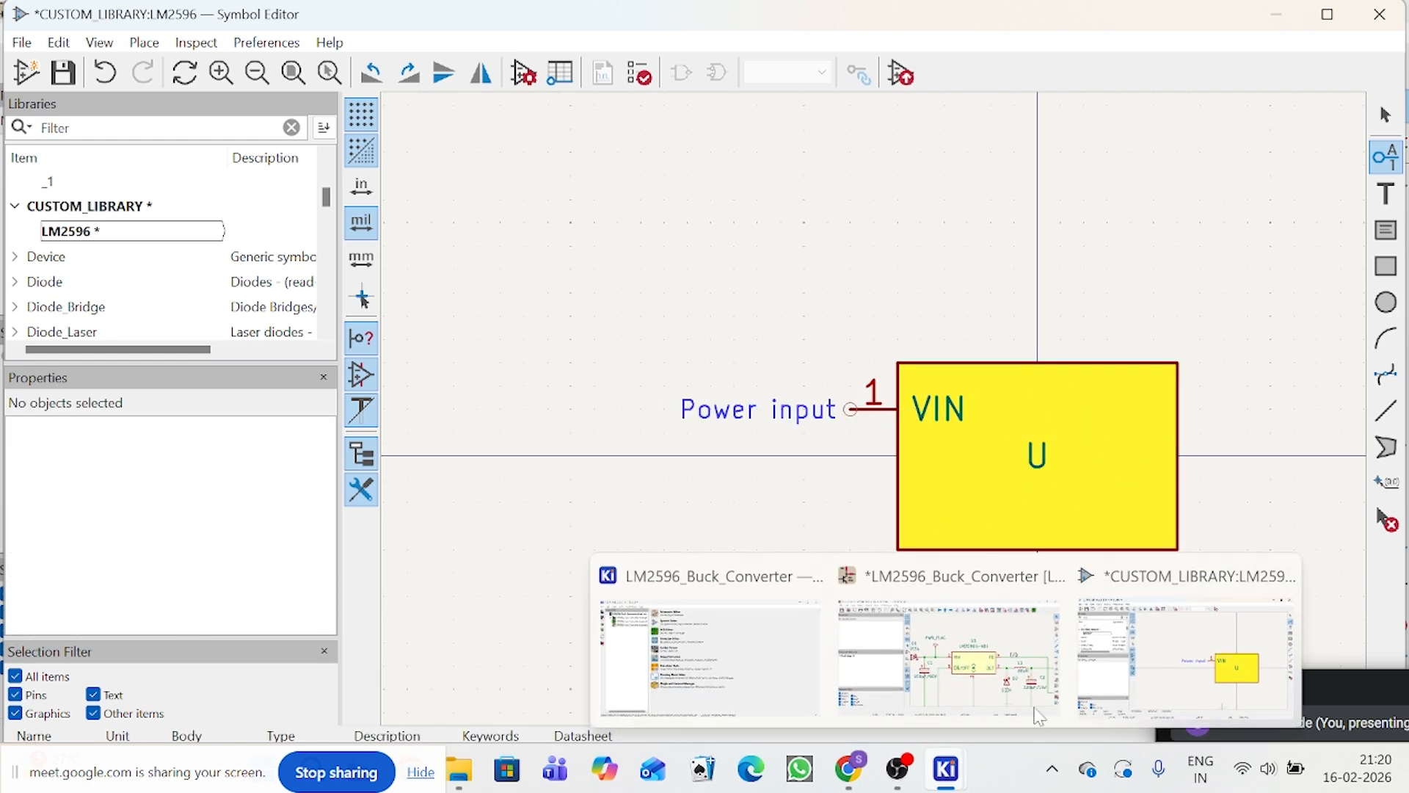
{"action": "left_click", "coordinate": [1011, 681]}
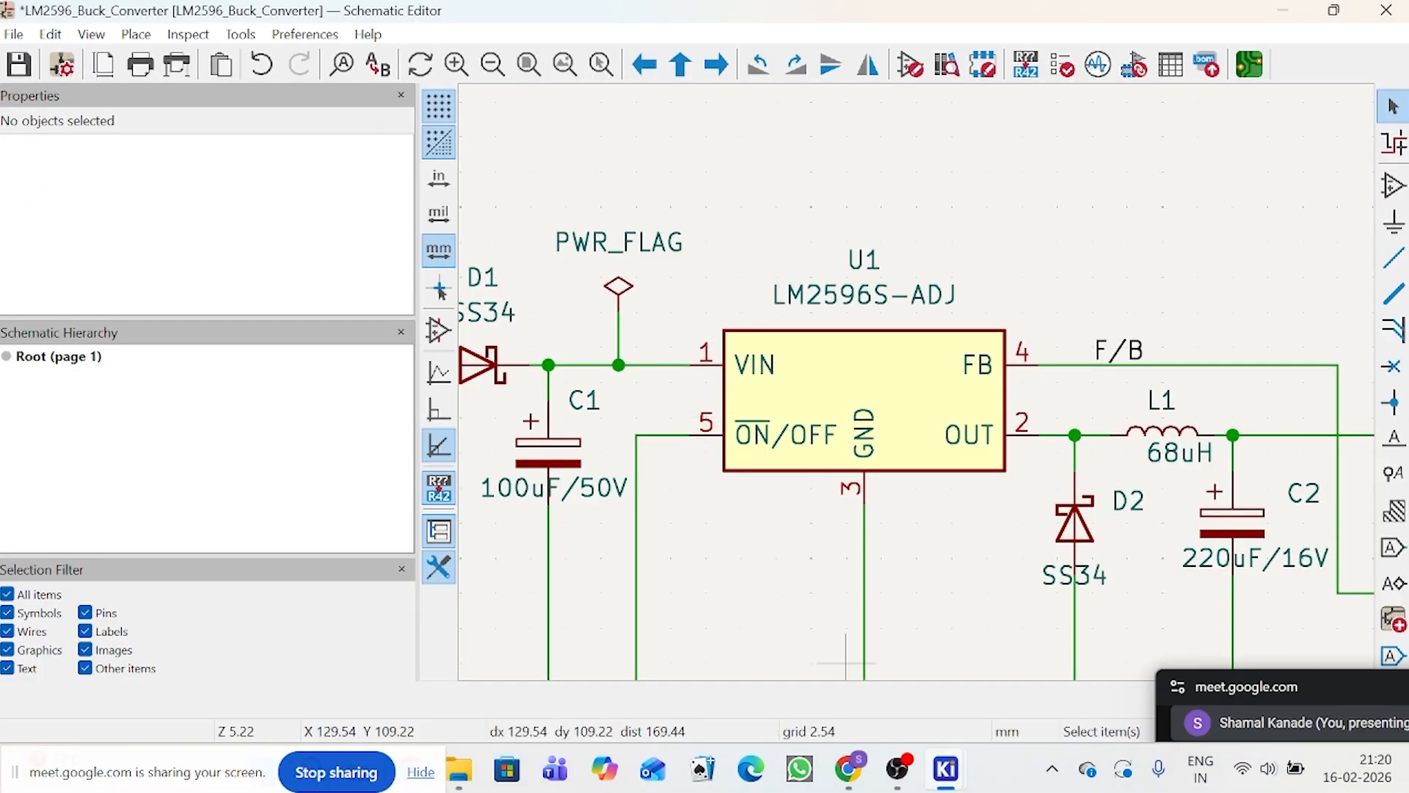
{"action": "mouse_move", "coordinate": [949, 778]}
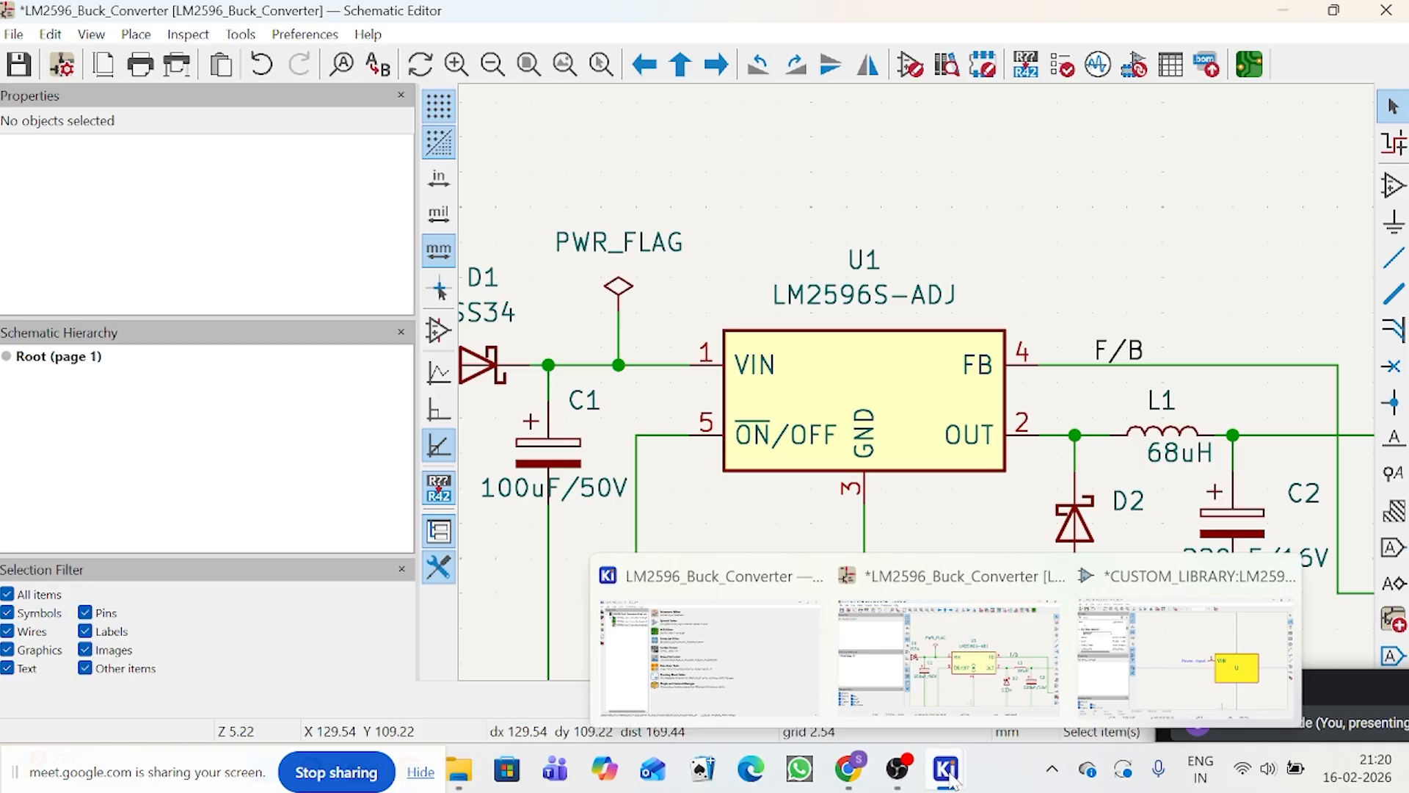
{"action": "left_click", "coordinate": [1186, 654]}
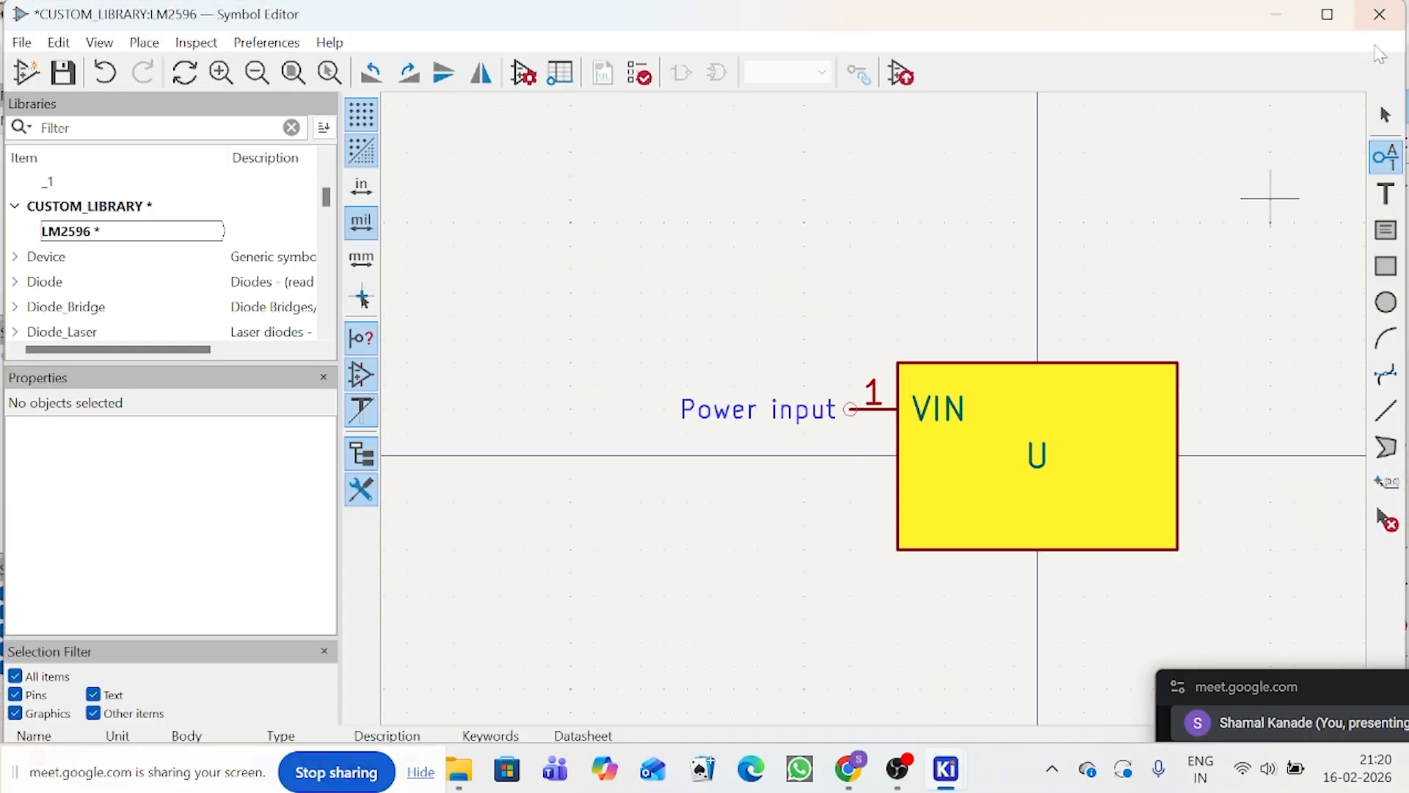
Step: Move the VIN pin away from the body to (-900, -300) mils and back to (-400, -100) mils
{"action": "left_click", "coordinate": [1386, 114]}
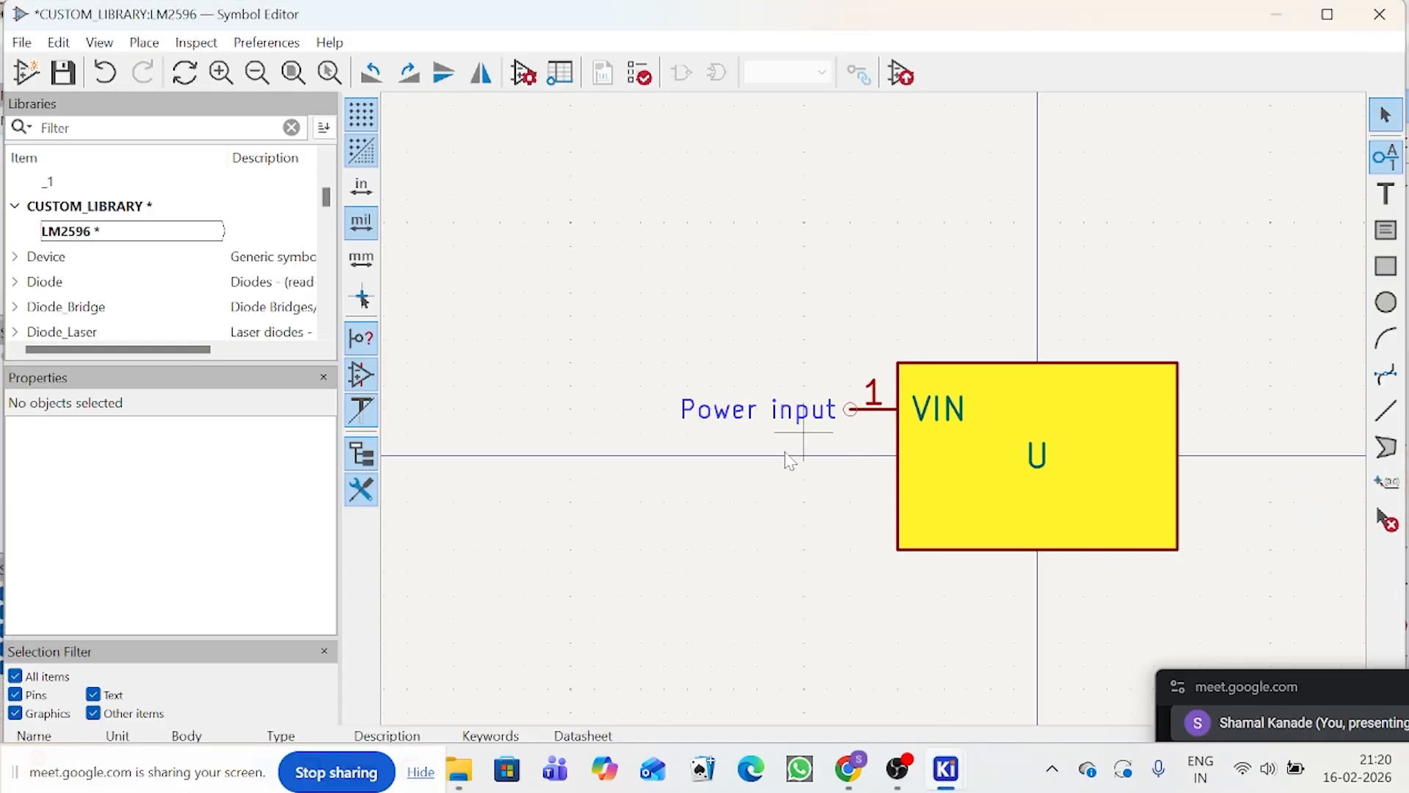
{"action": "left_click", "coordinate": [853, 422]}
{"action": "left_click_drag", "start_coordinate": [853, 422], "coordinate": [609, 329]}
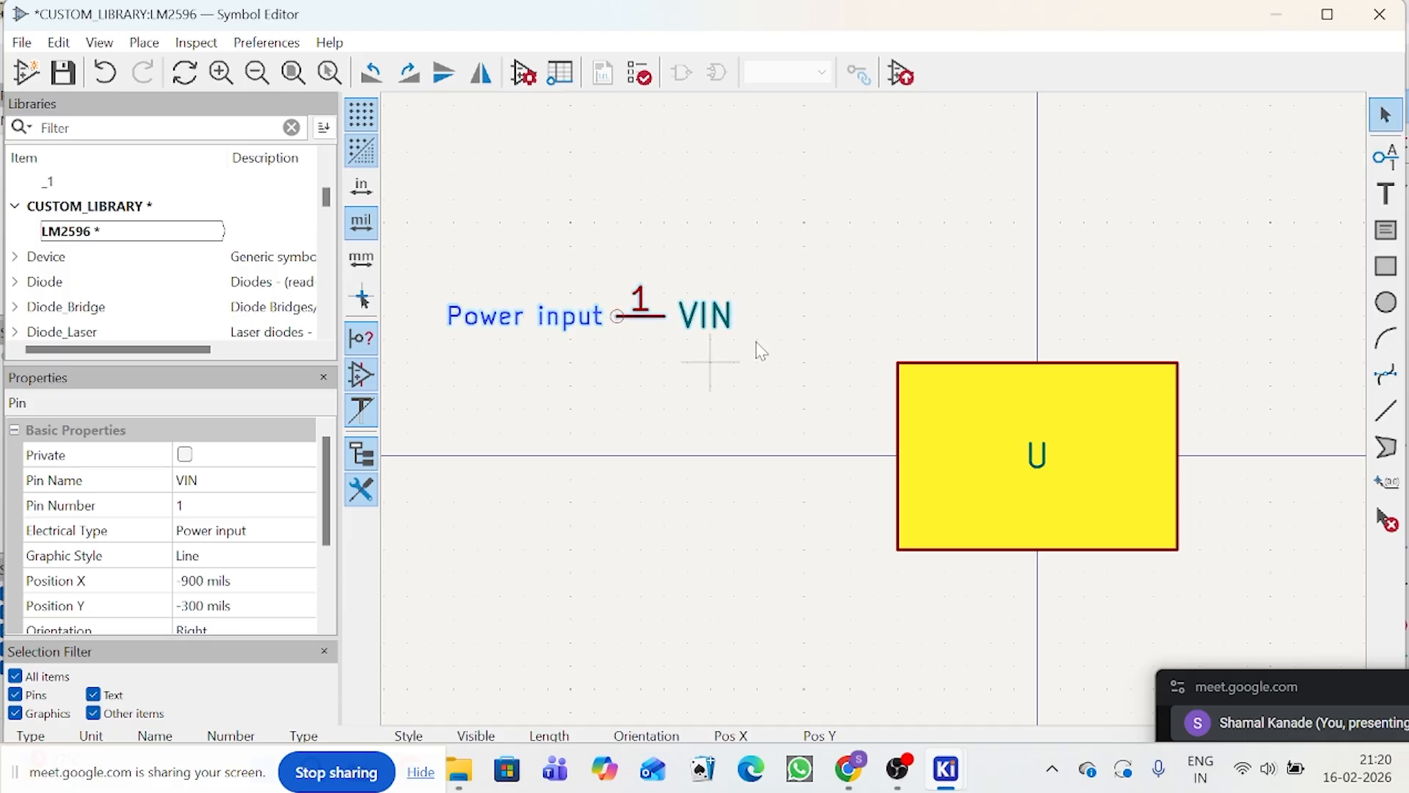
{"action": "left_click", "coordinate": [1393, 124]}
{"action": "left_click", "coordinate": [640, 321]}
{"action": "left_click_drag", "start_coordinate": [640, 321], "coordinate": [847, 422]}
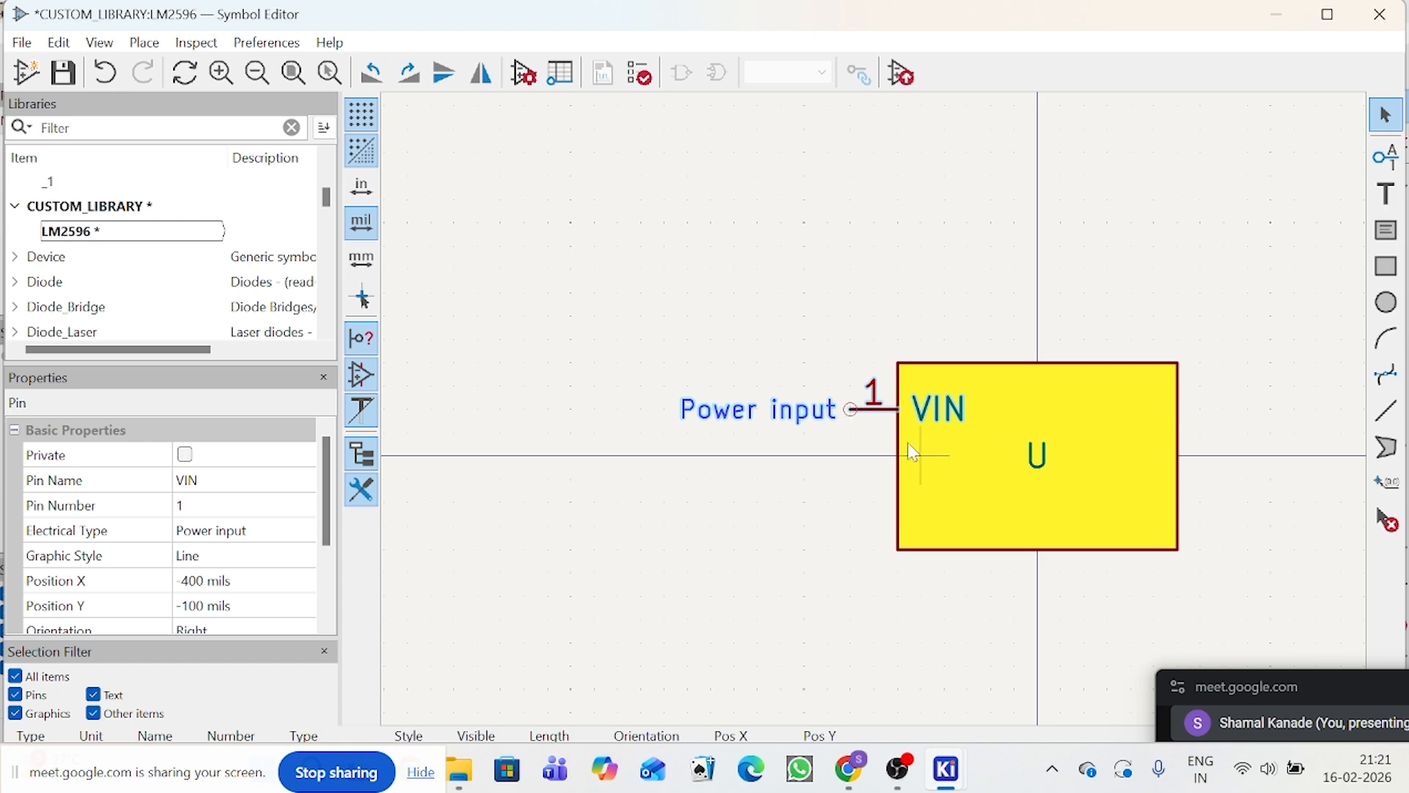
{"action": "left_click", "coordinate": [852, 466]}
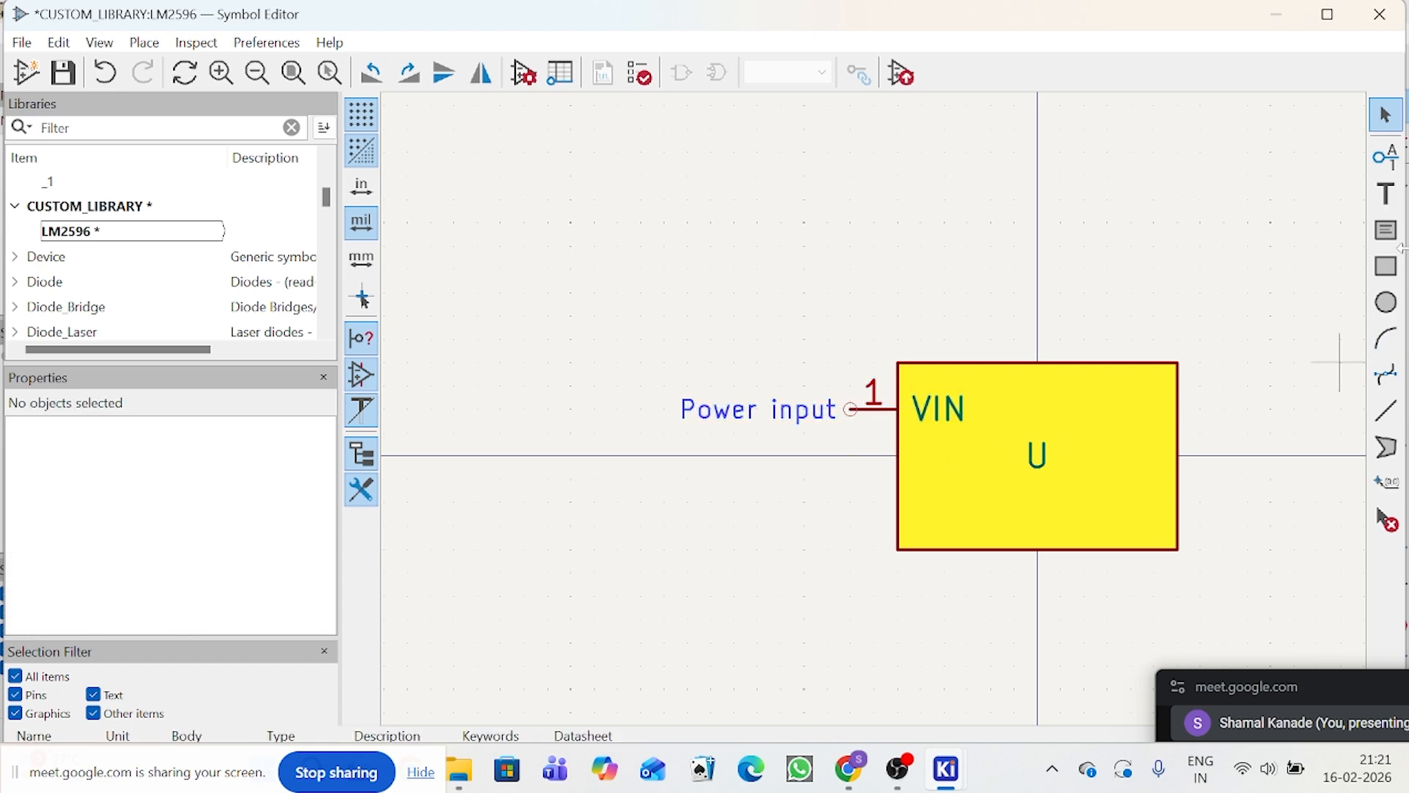
Step: Start a new Power input pin with 5 as its pin name and ON/OFF as its pin number
{"action": "left_click", "coordinate": [1385, 158]}
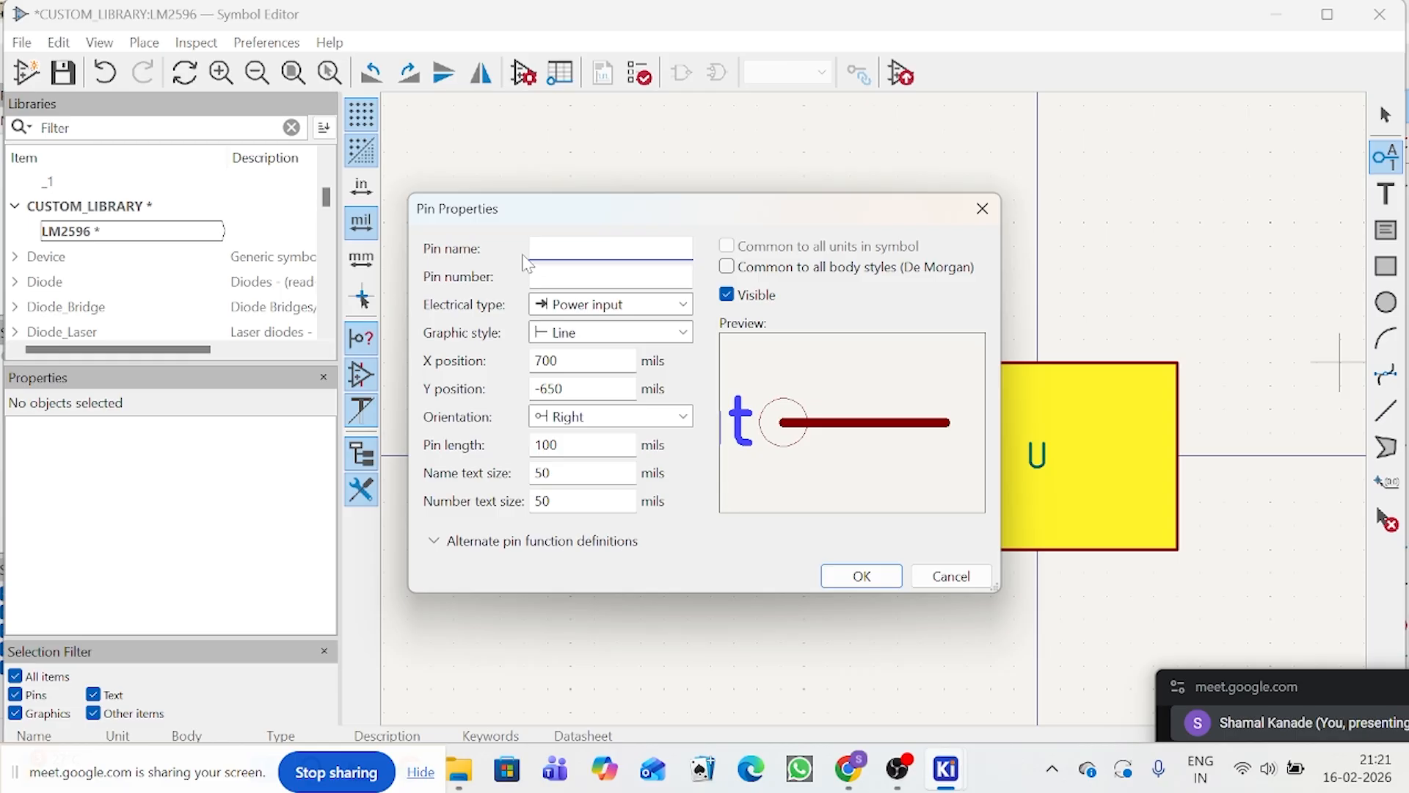
{"action": "type", "text": "5"}
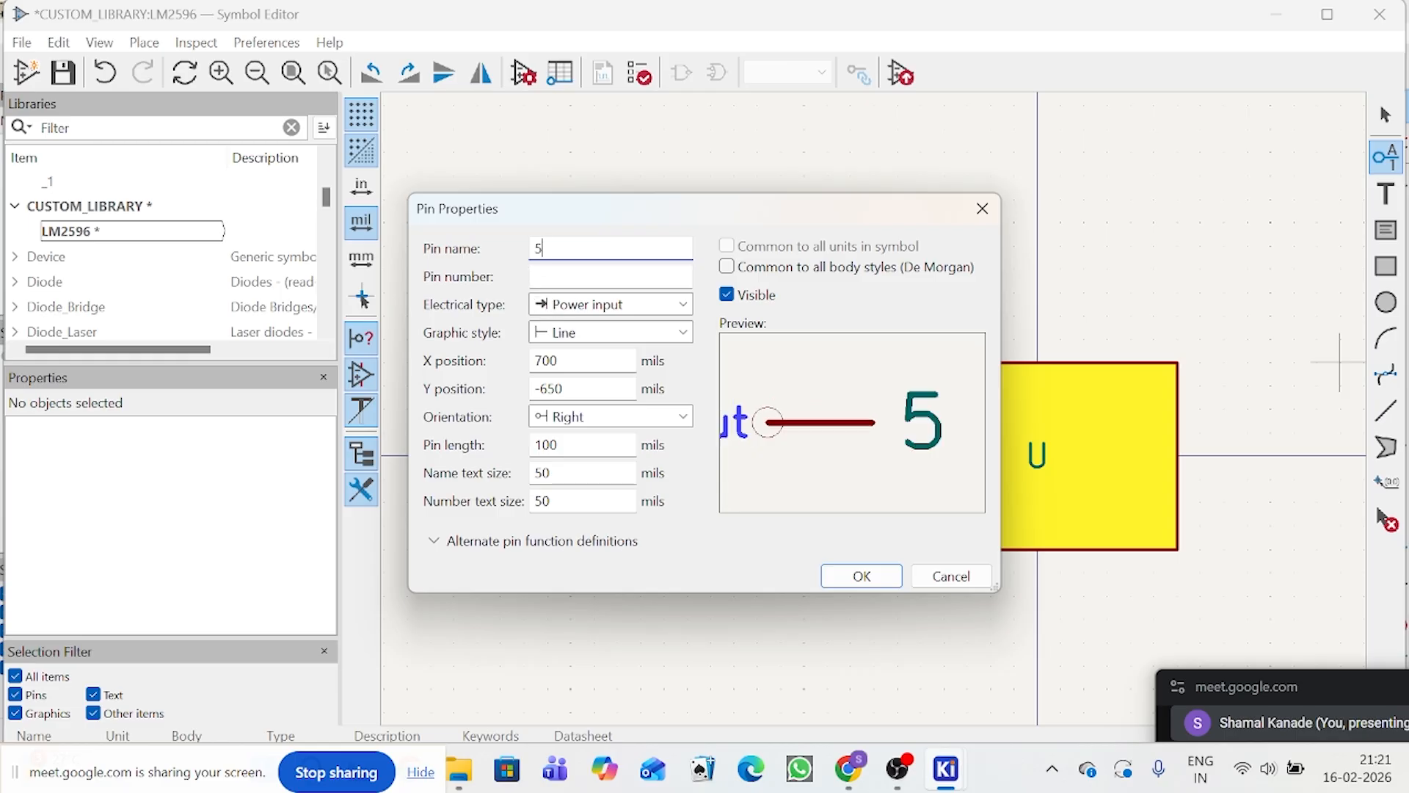
{"action": "key", "text": "Tab"}
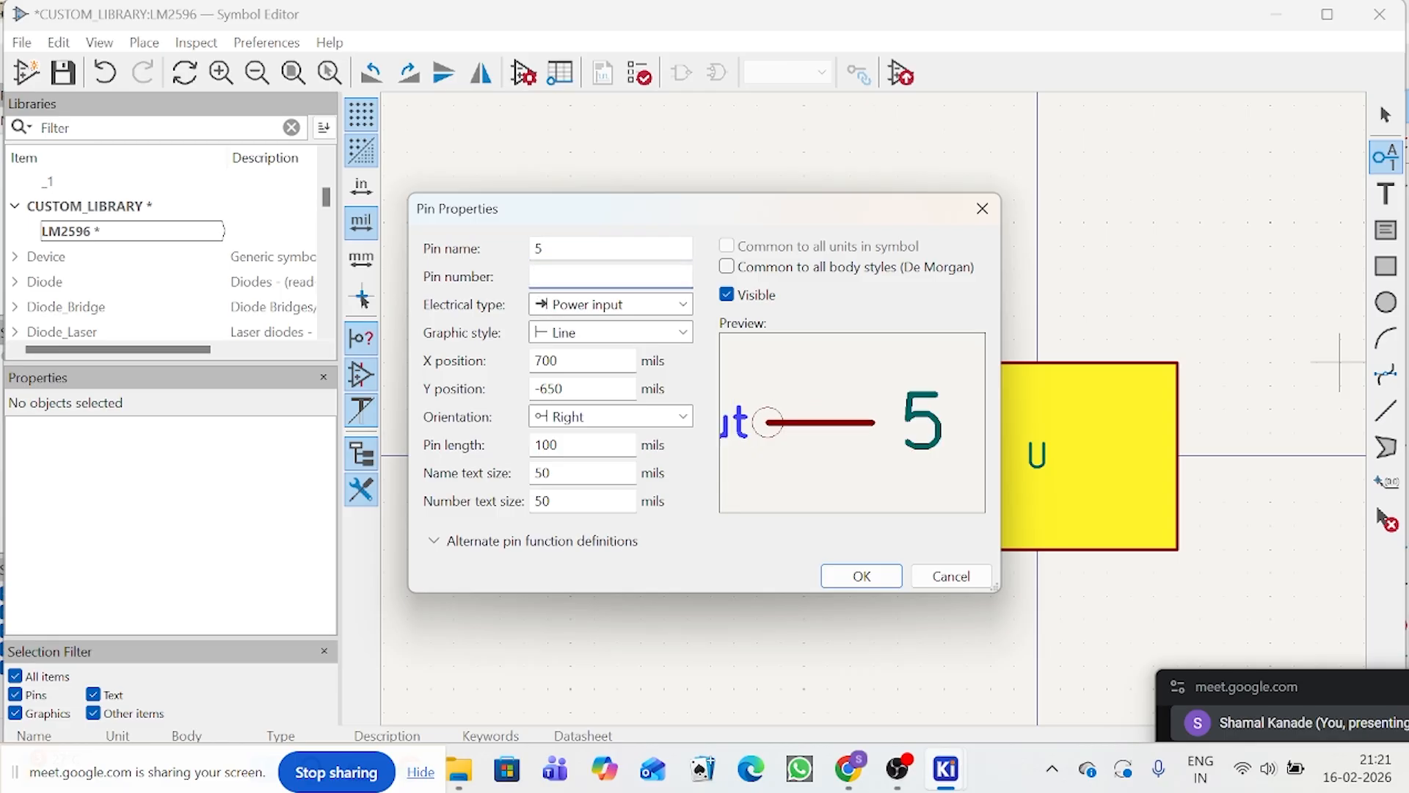
{"action": "type", "text": "on"}
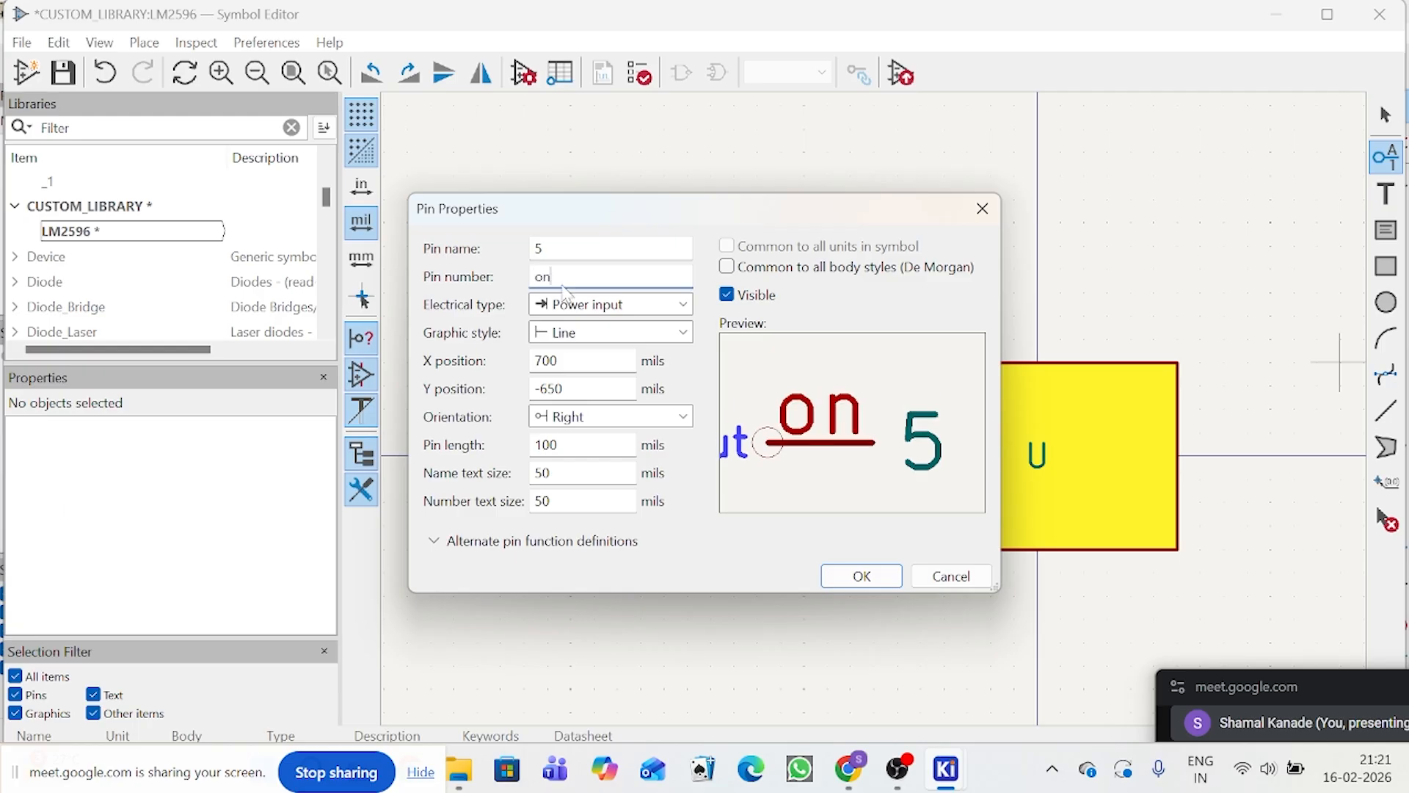
{"action": "key", "text": "BackSpace"}
{"action": "key", "text": "BackSpace"}
{"action": "type", "text": "ON"}
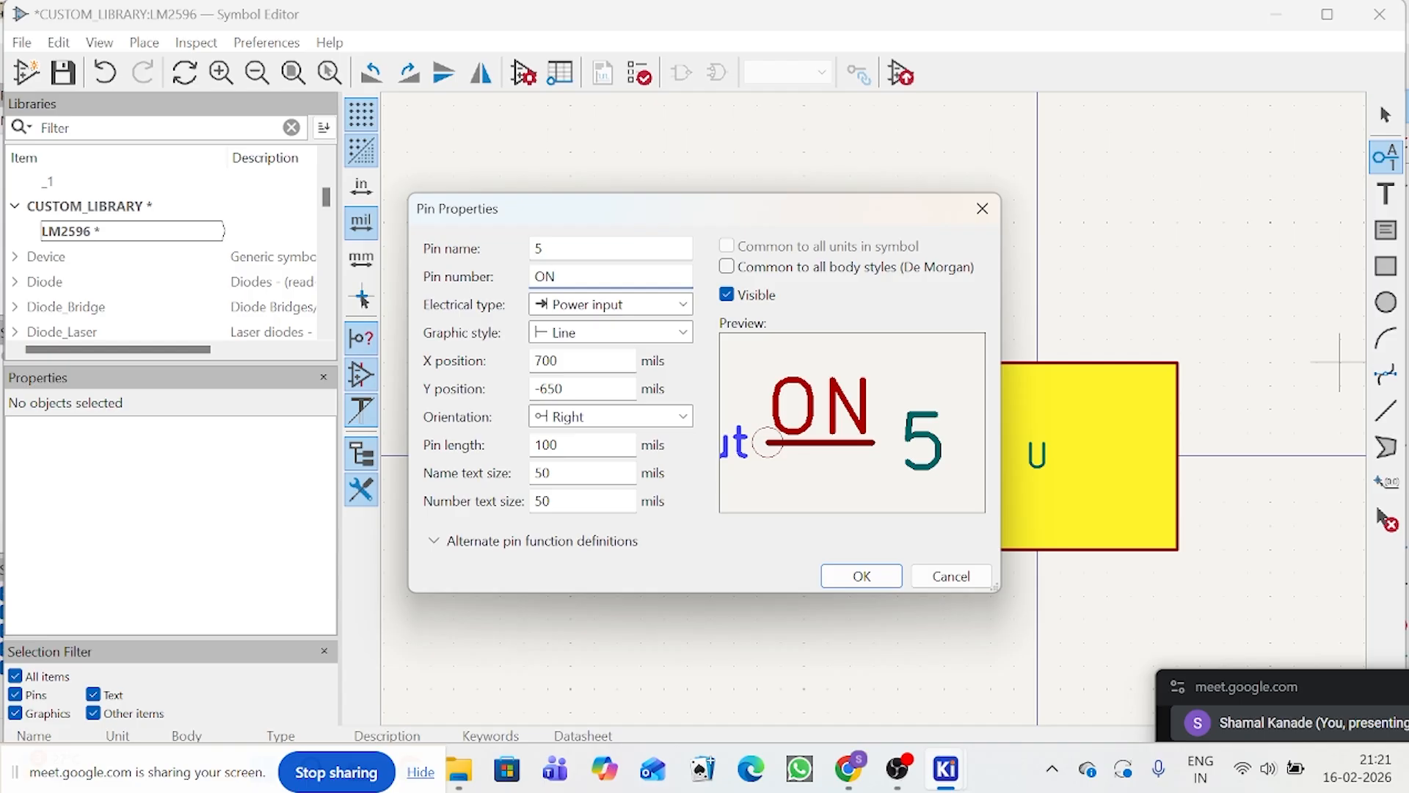
{"action": "type", "text": "/"}
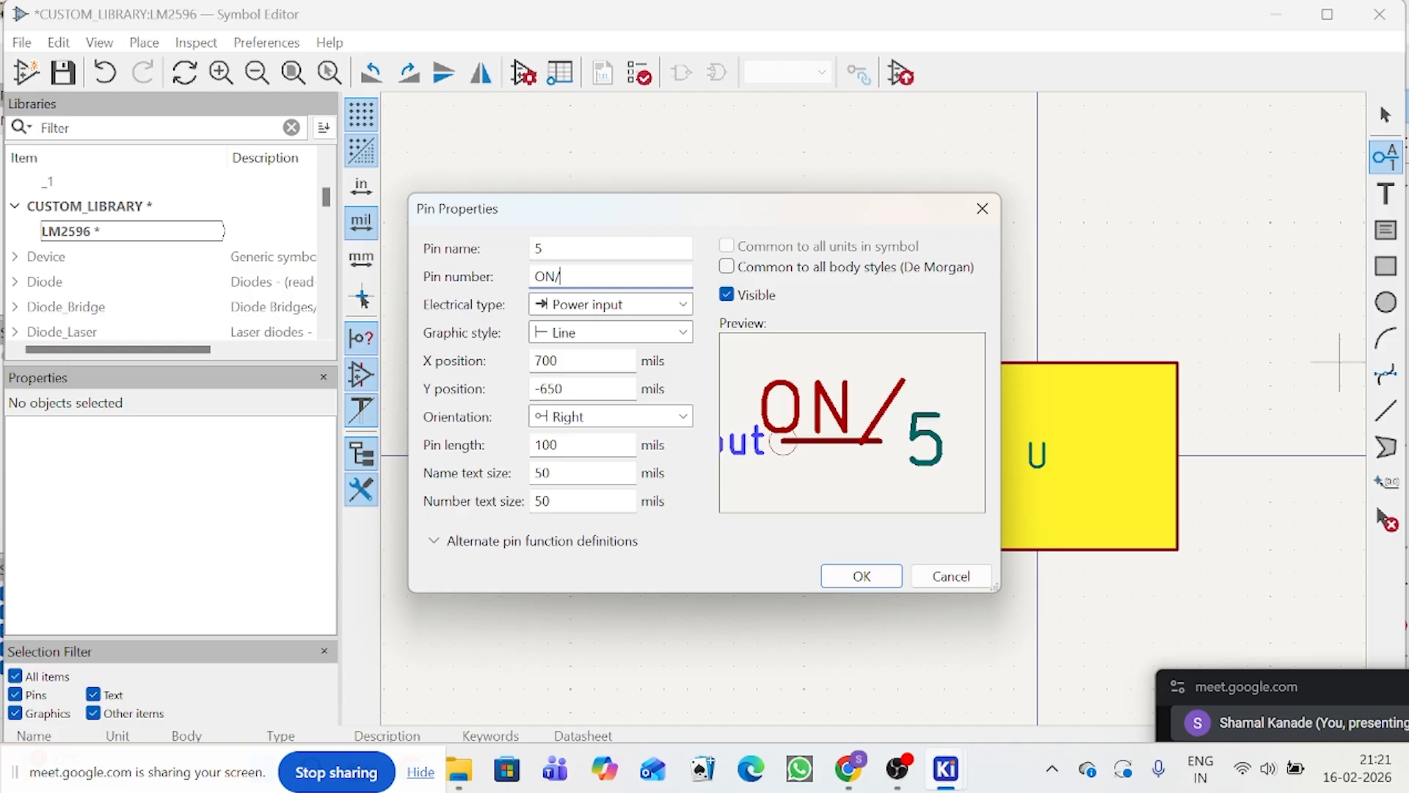
{"action": "type", "text": "Off"}
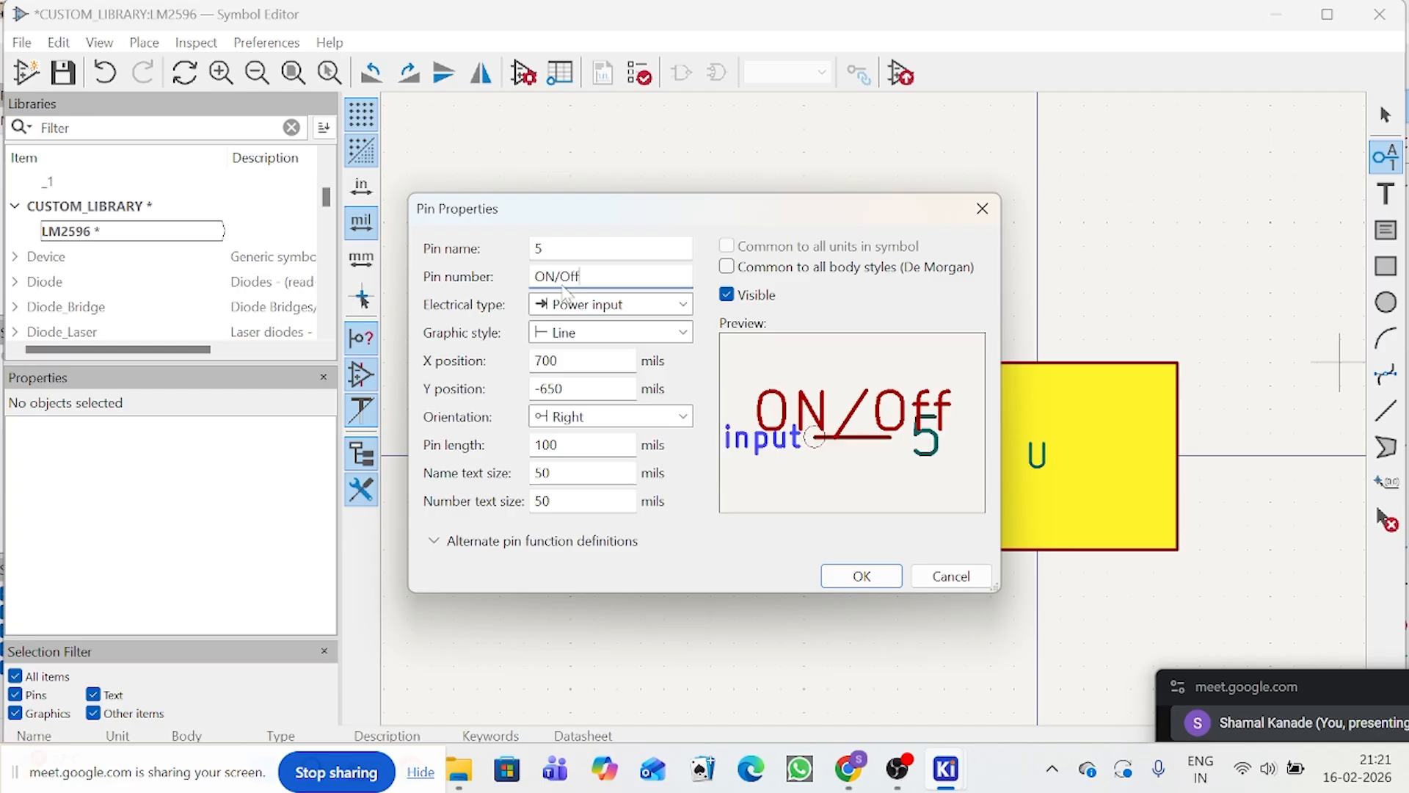
{"action": "key", "text": "BackSpace"}
{"action": "key", "text": "BackSpace"}
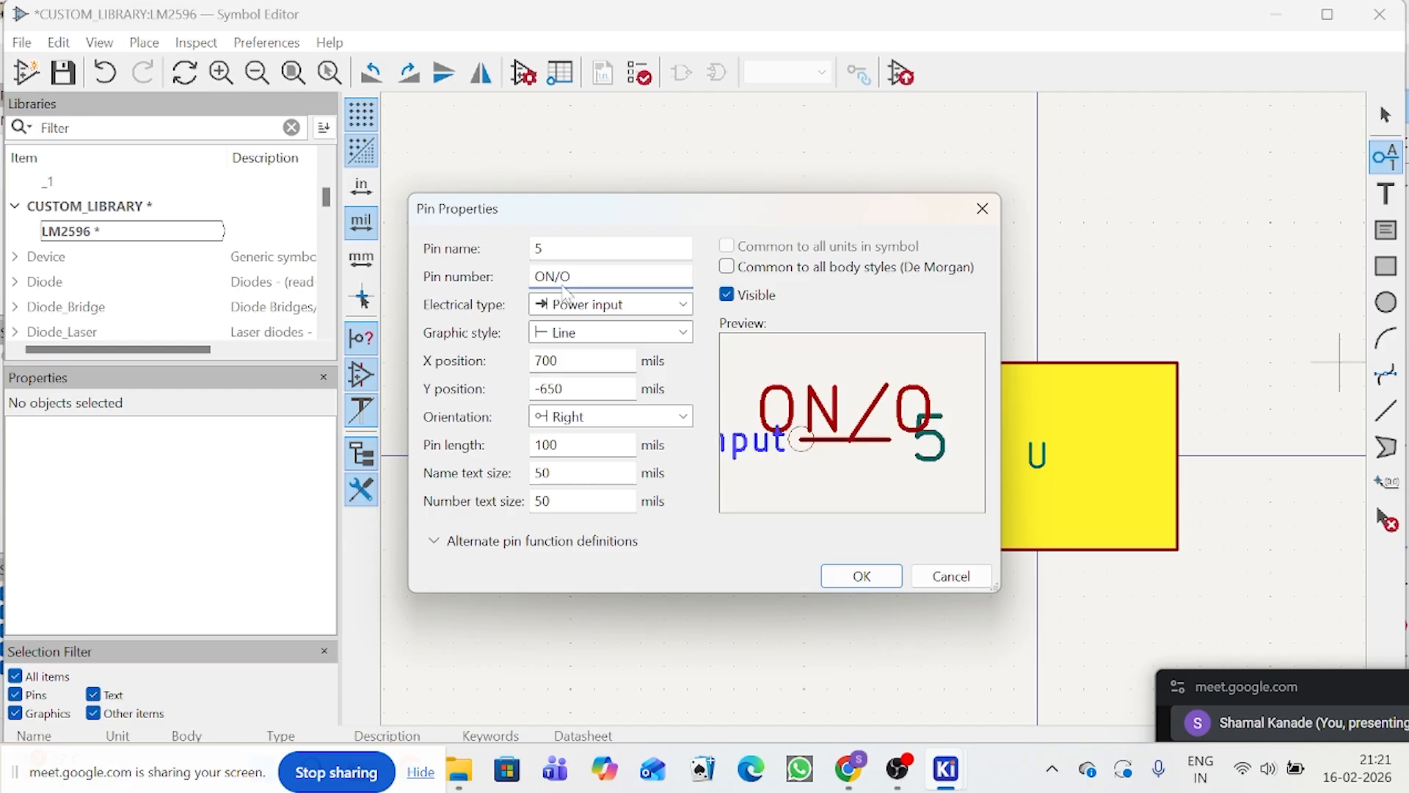
{"action": "type", "text": "FF"}
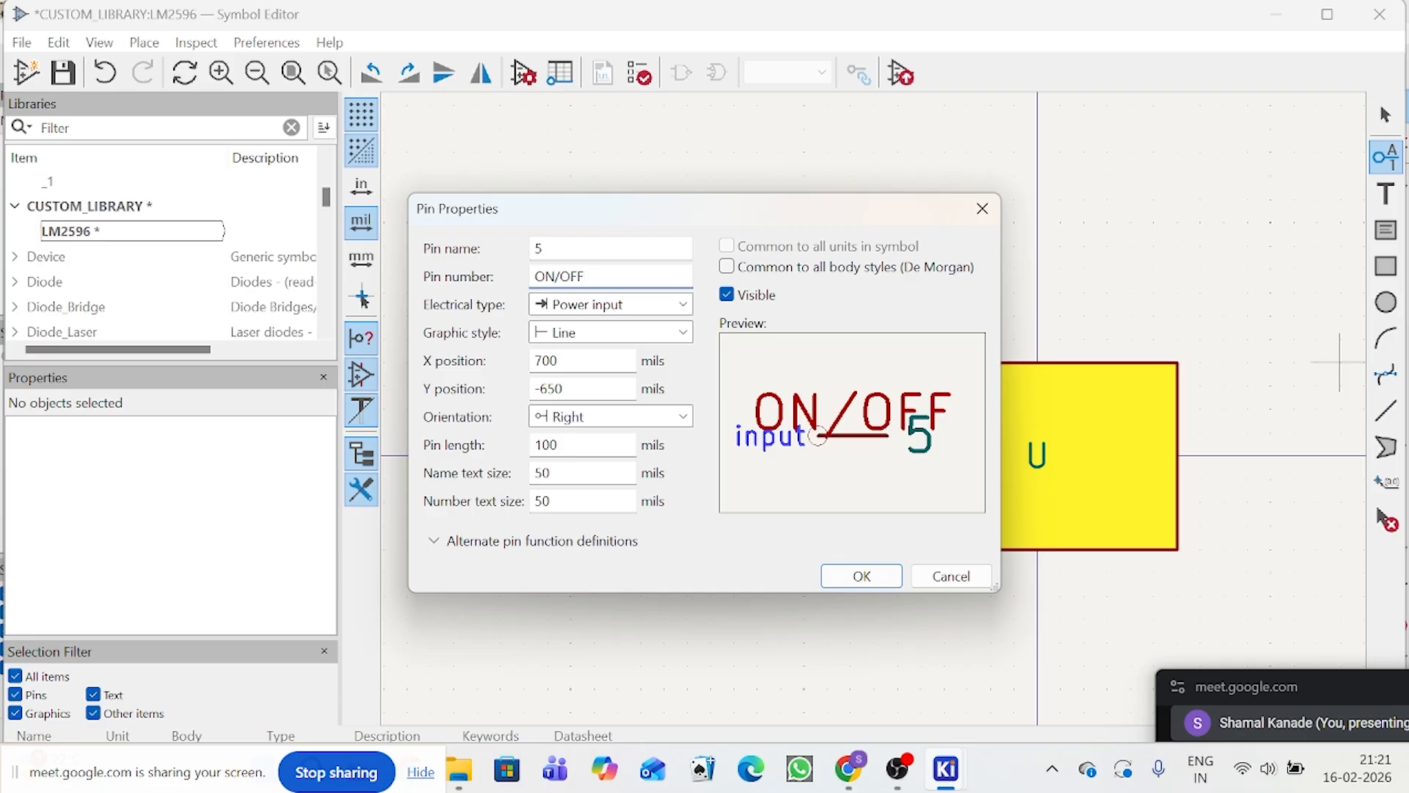
Step: Change the new pin's number to ~ON/OFF and its electrical type to Input
{"action": "left_click", "coordinate": [561, 276]}
{"action": "type", "text": "~"}
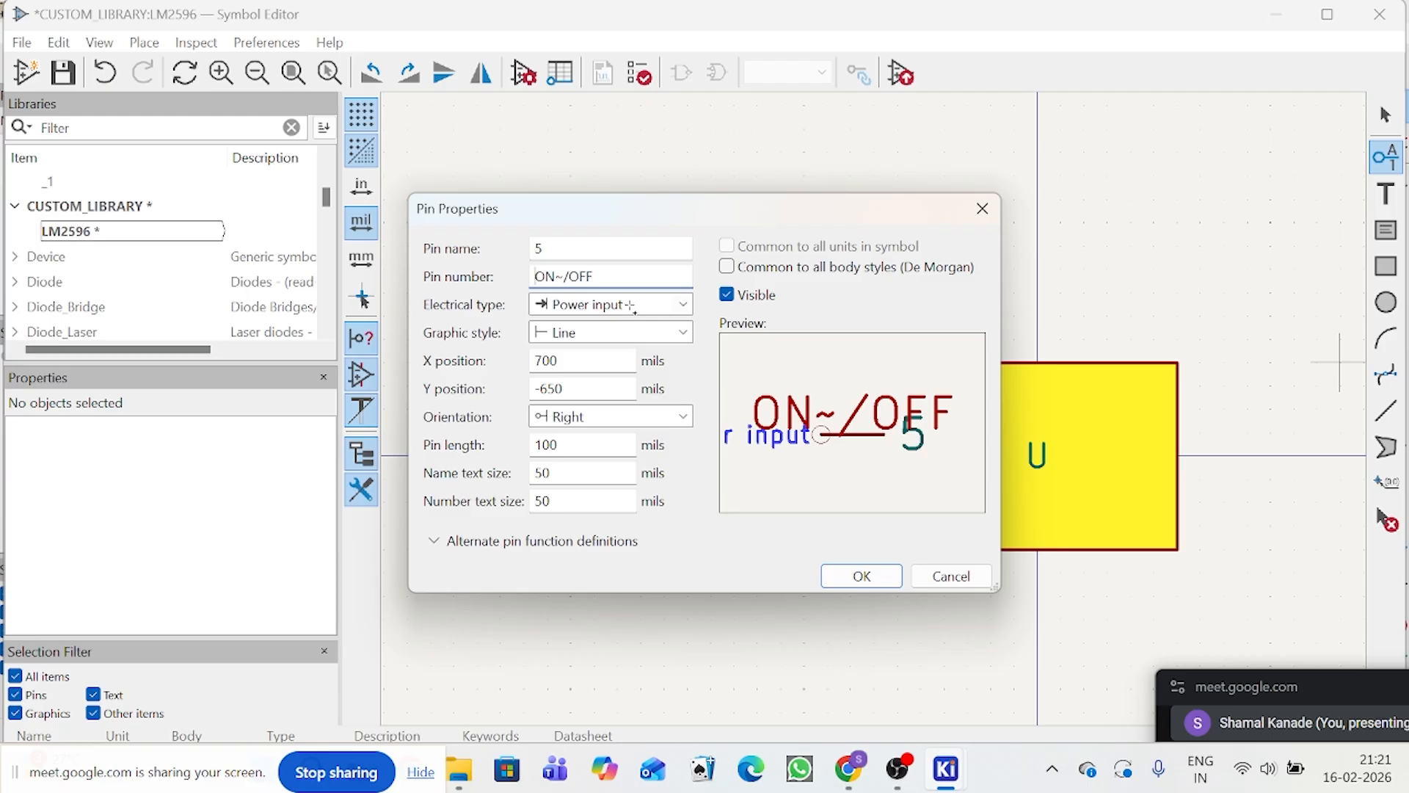
{"action": "type", "text": "~"}
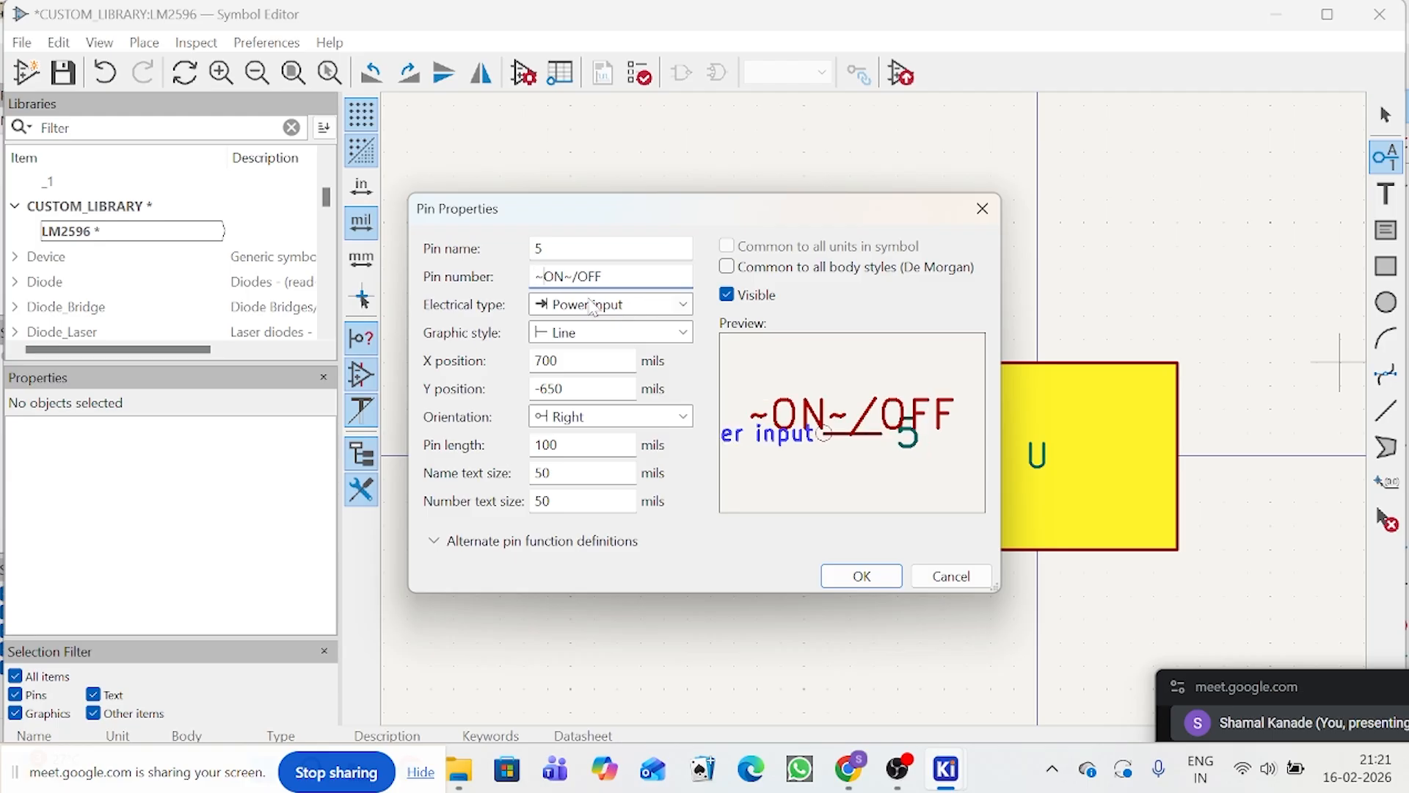
{"action": "key", "text": "BackSpace"}
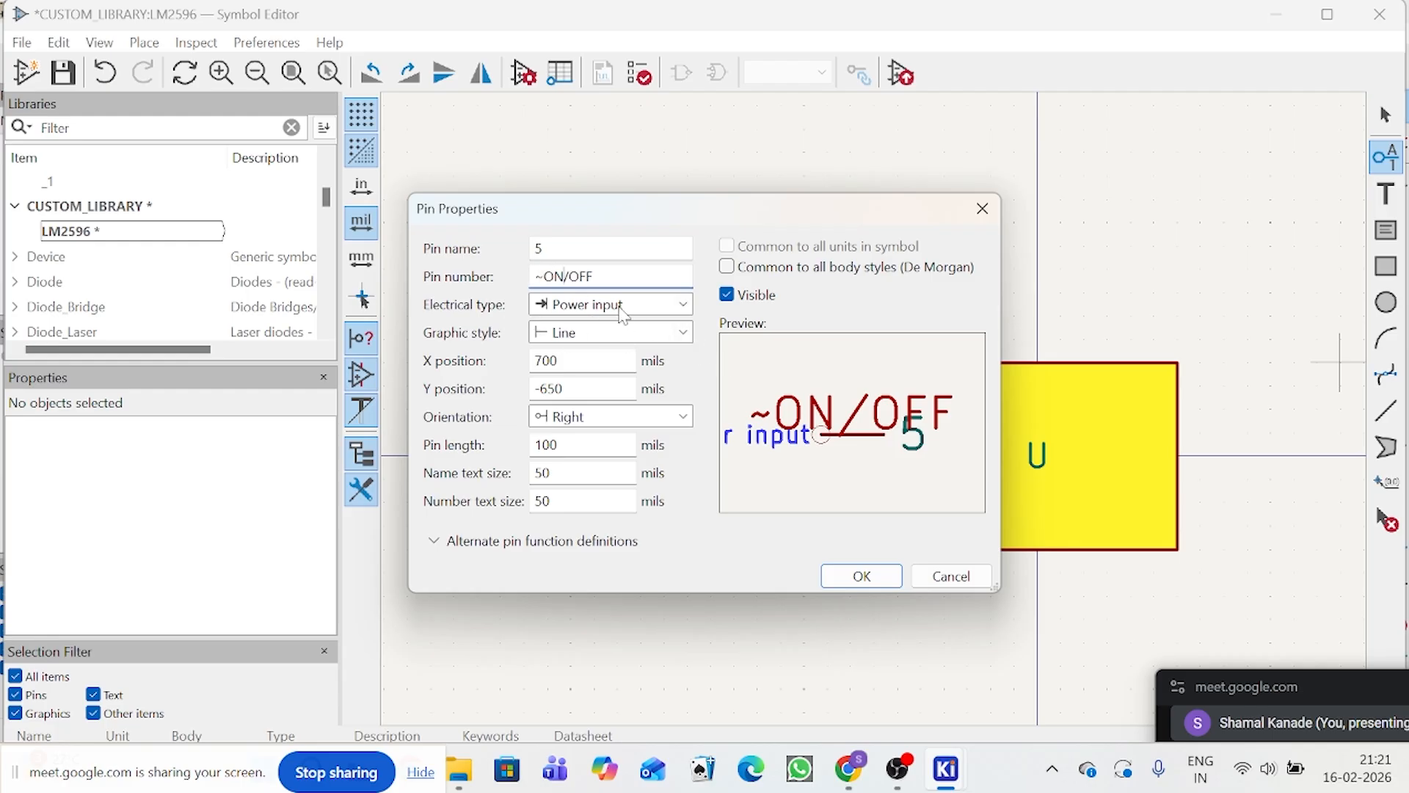
{"action": "left_click", "coordinate": [674, 305]}
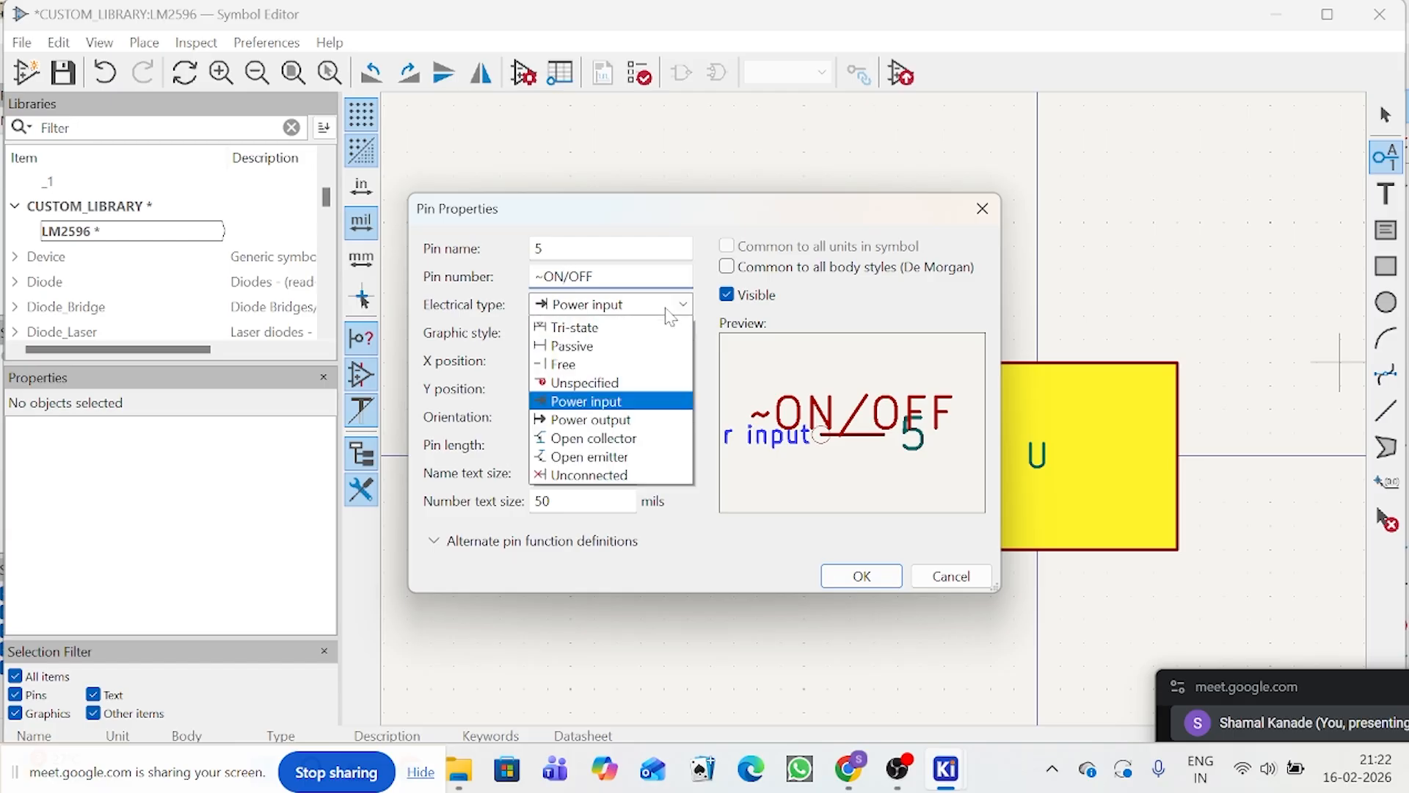
{"action": "left_click", "coordinate": [598, 326]}
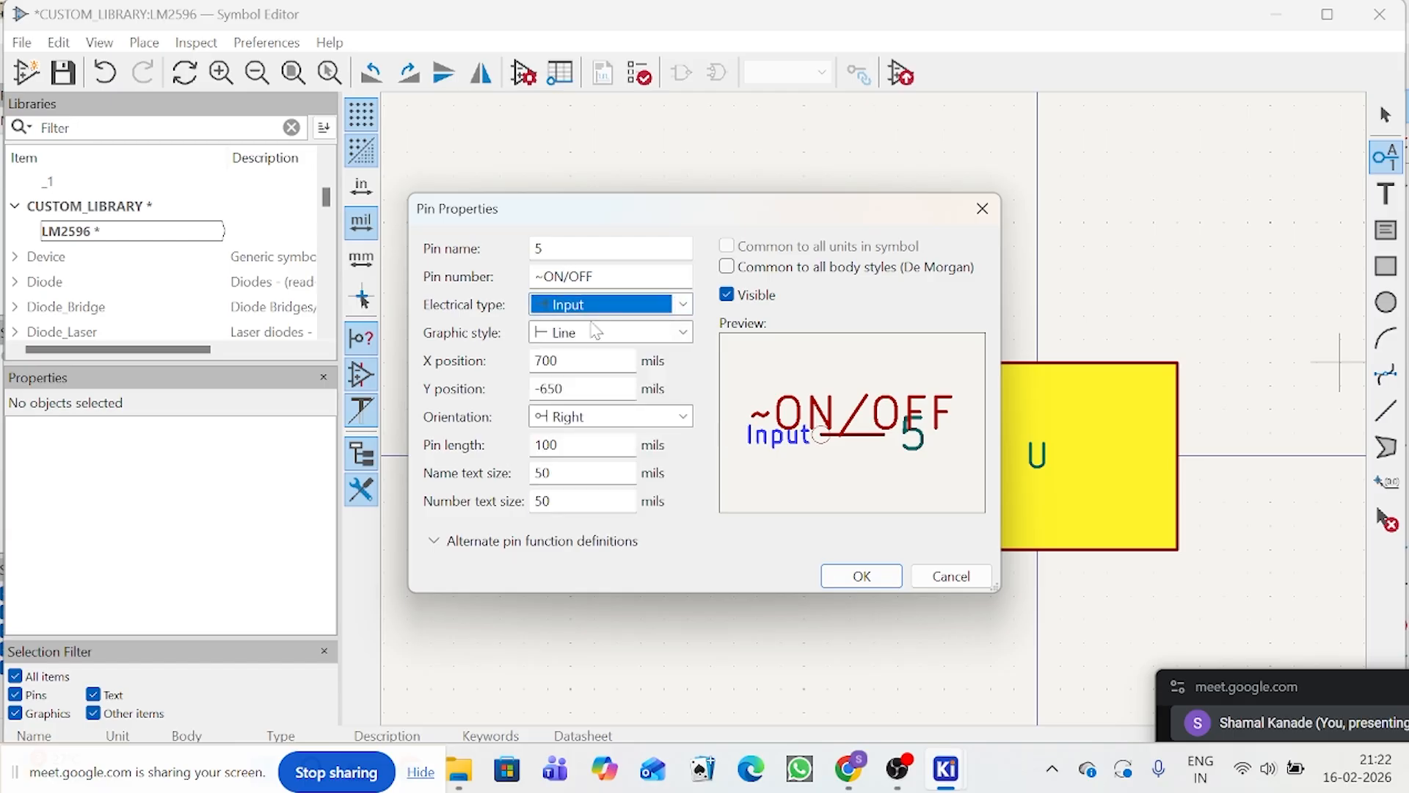
Step: Accept the pin properties and place the pin on the body's left edge below VIN at (-400, 50) mils
{"action": "left_click_drag", "start_coordinate": [536, 277], "coordinate": [545, 276]}
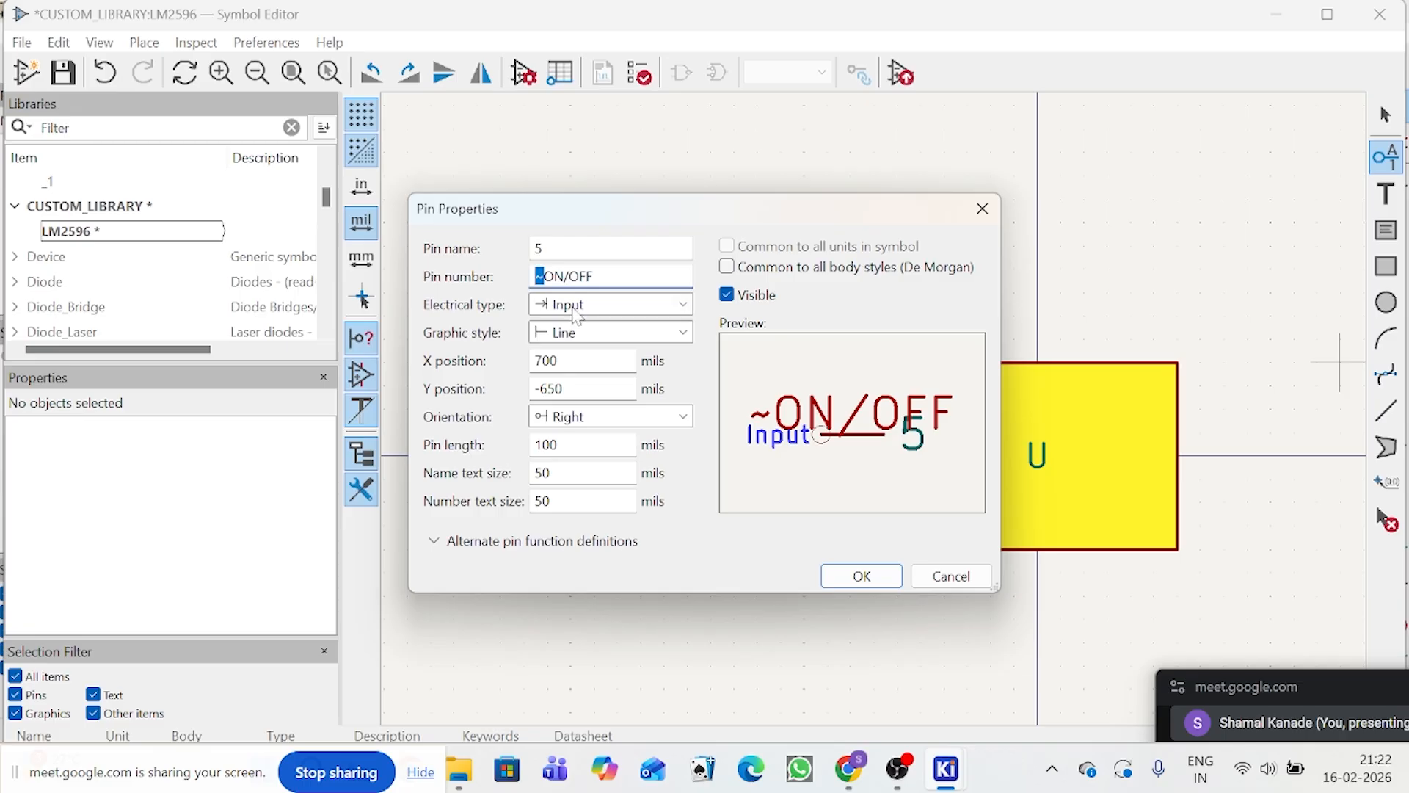
{"action": "left_click", "coordinate": [535, 276]}
{"action": "left_click_drag", "start_coordinate": [535, 277], "coordinate": [545, 277]}
{"action": "left_click_drag", "start_coordinate": [671, 217], "coordinate": [653, 135]}
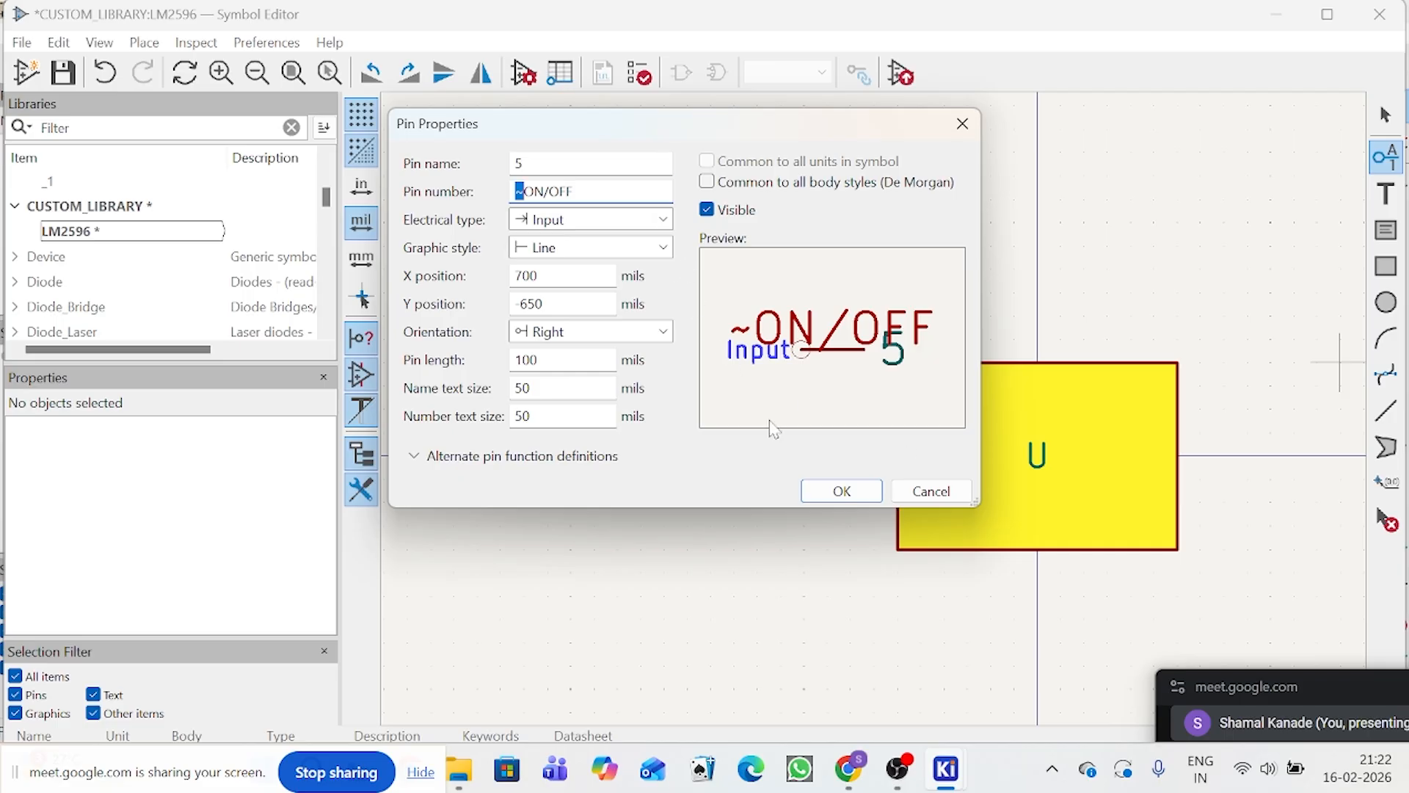
{"action": "left_click", "coordinate": [838, 489]}
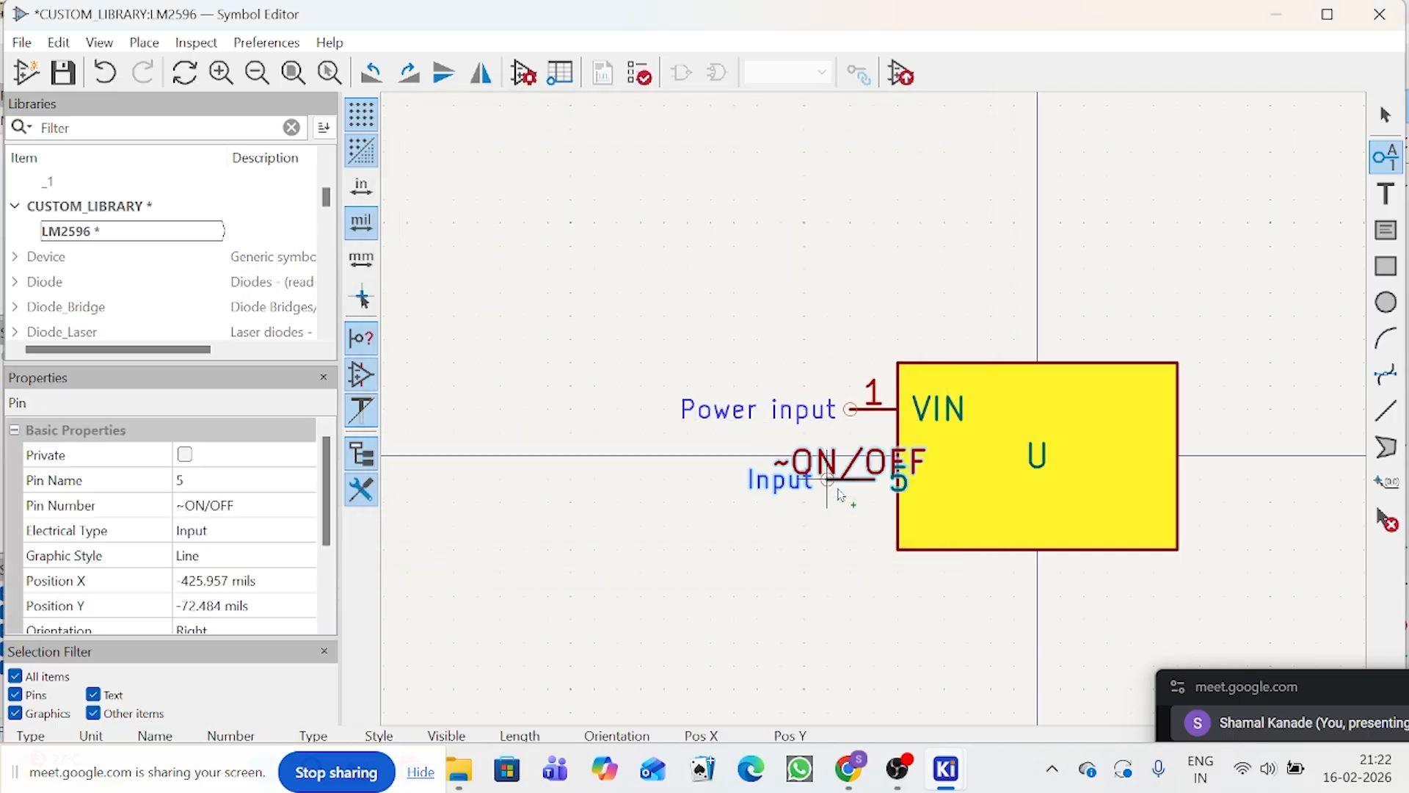
{"action": "scroll", "coordinate": [838, 493], "scroll_direction": "up", "scroll_amount": 2}
{"action": "scroll", "coordinate": [873, 412], "scroll_direction": "down", "scroll_amount": 1}
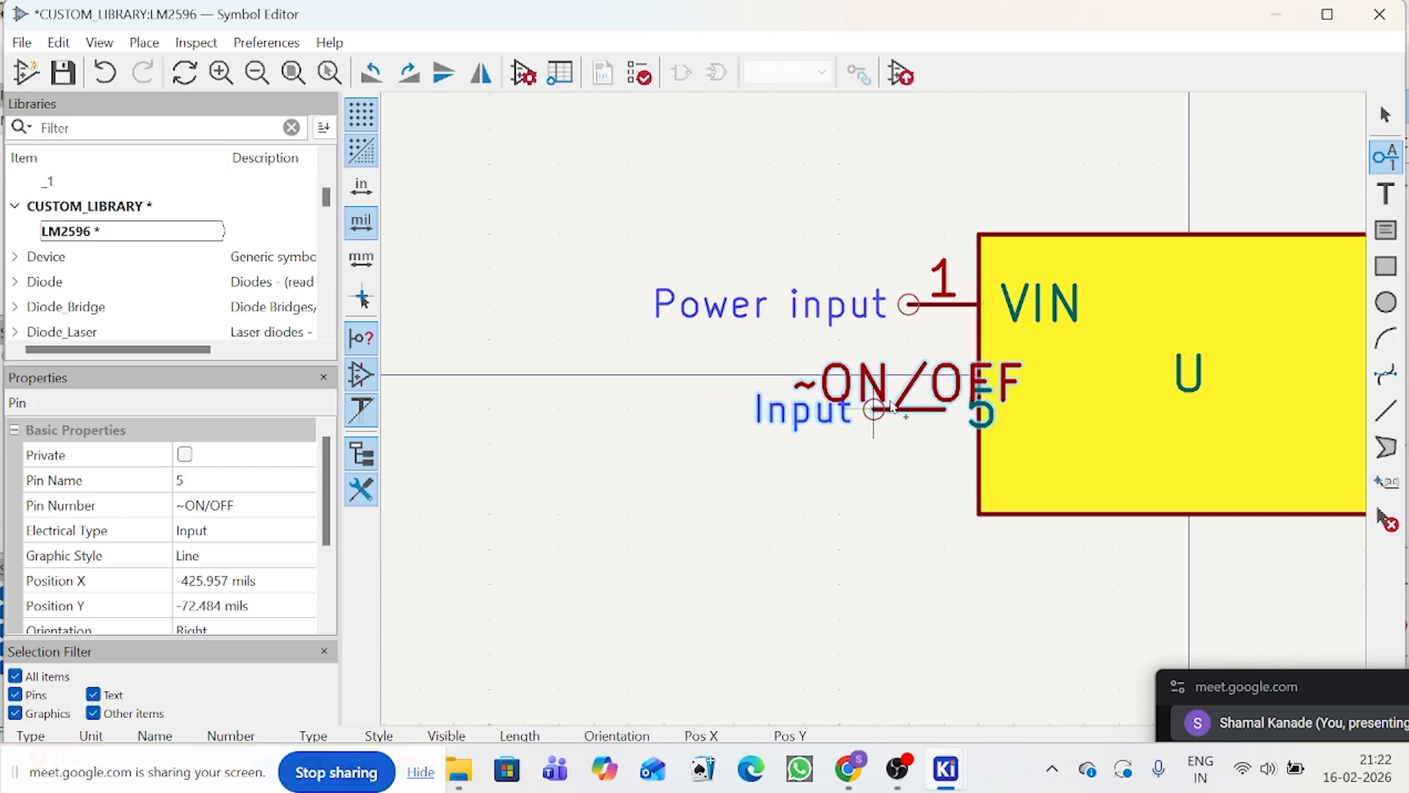
{"action": "left_click", "coordinate": [907, 409]}
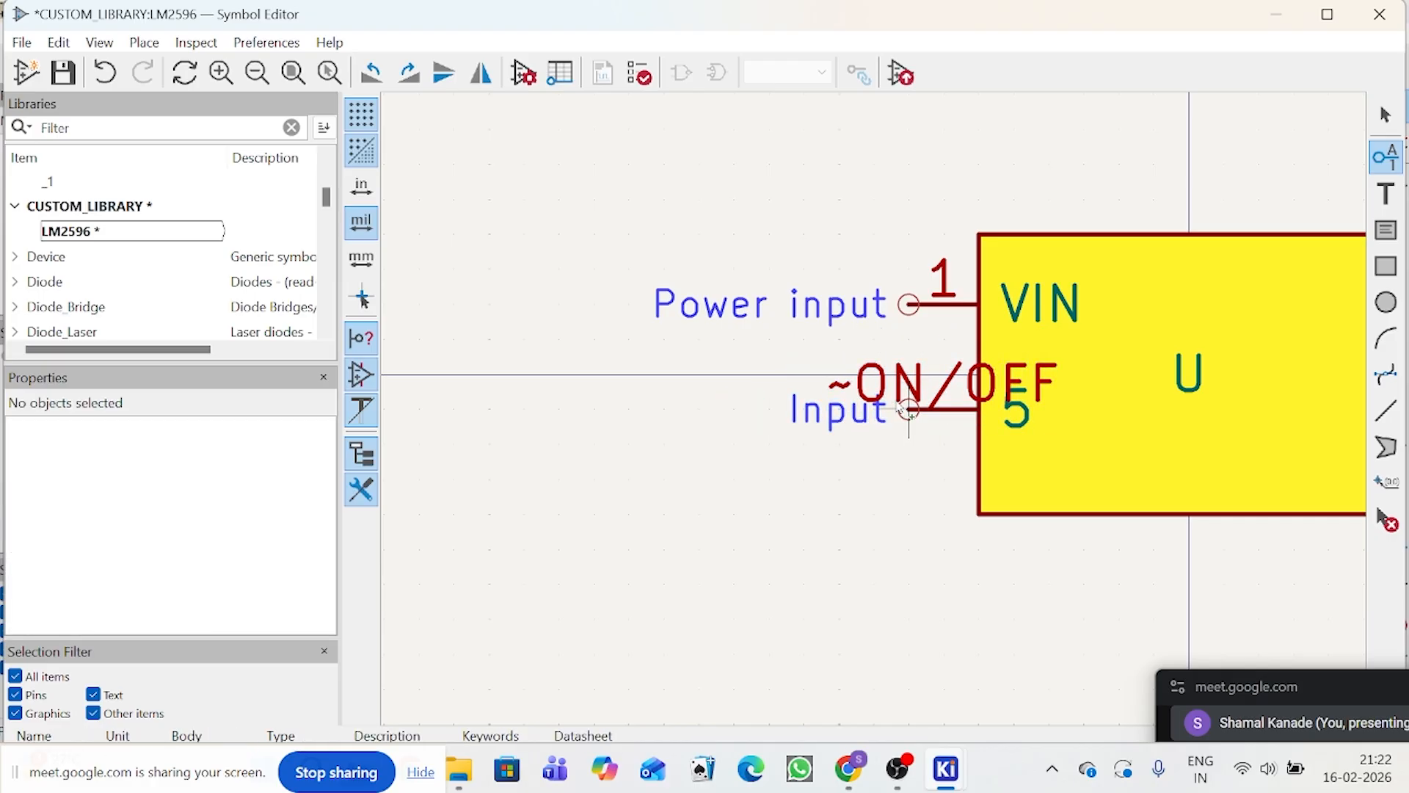
Step: Correct the pin below VIN so that its name is ~ON/OFF and its number is 5
{"action": "double_click", "coordinate": [907, 409]}
{"action": "key", "text": "ctrl+c"}
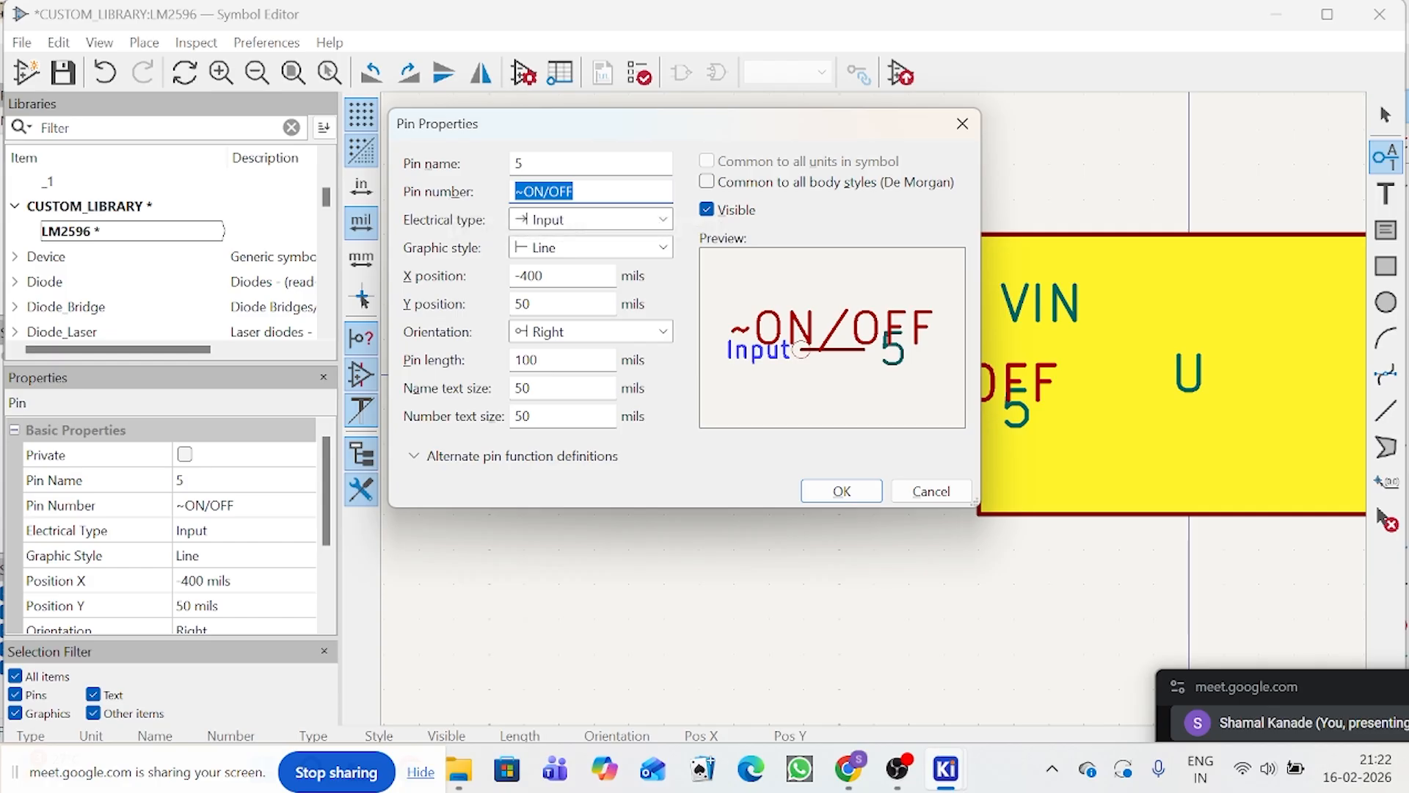
{"action": "key", "text": "BackSpace"}
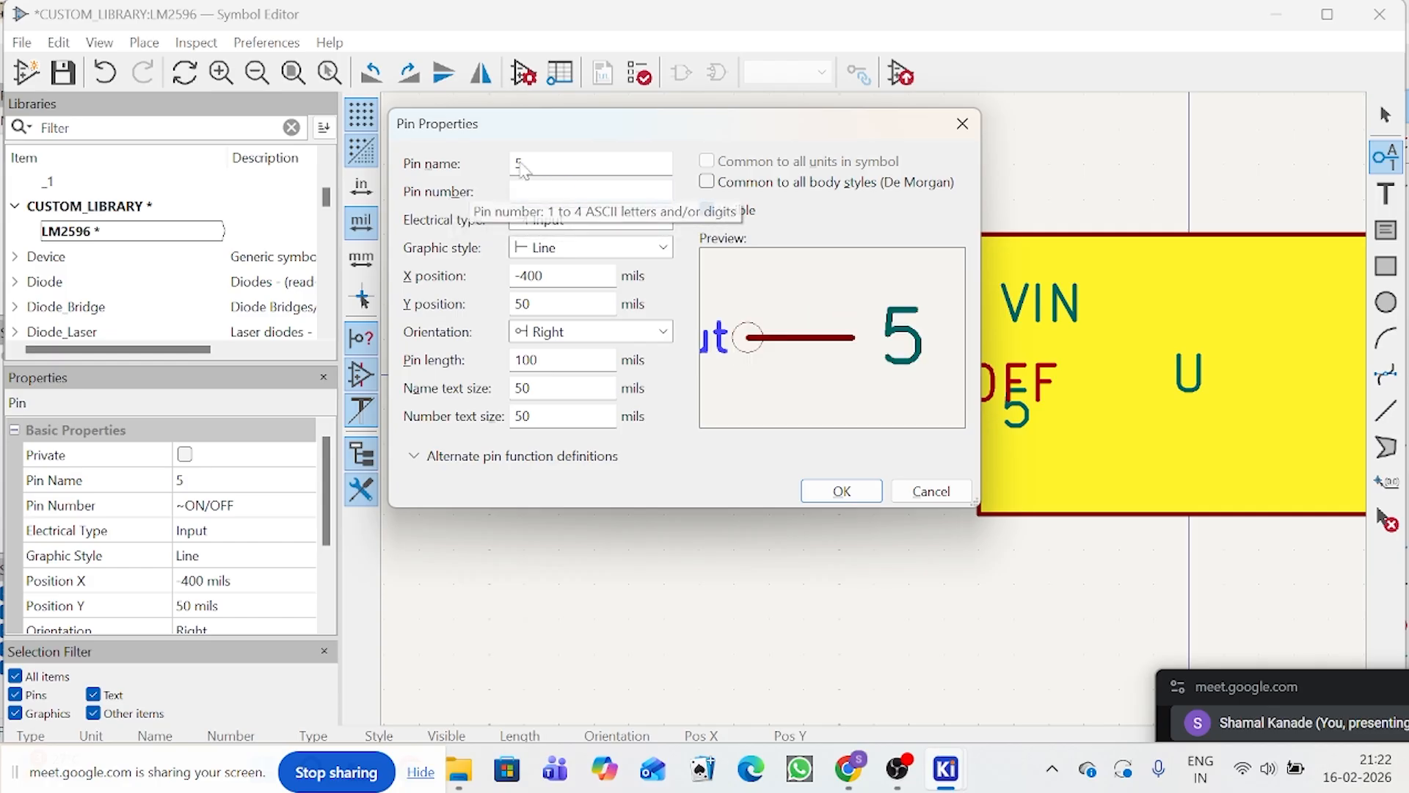
{"action": "key", "text": "shift+Tab"}
{"action": "key", "text": "ctrl+v"}
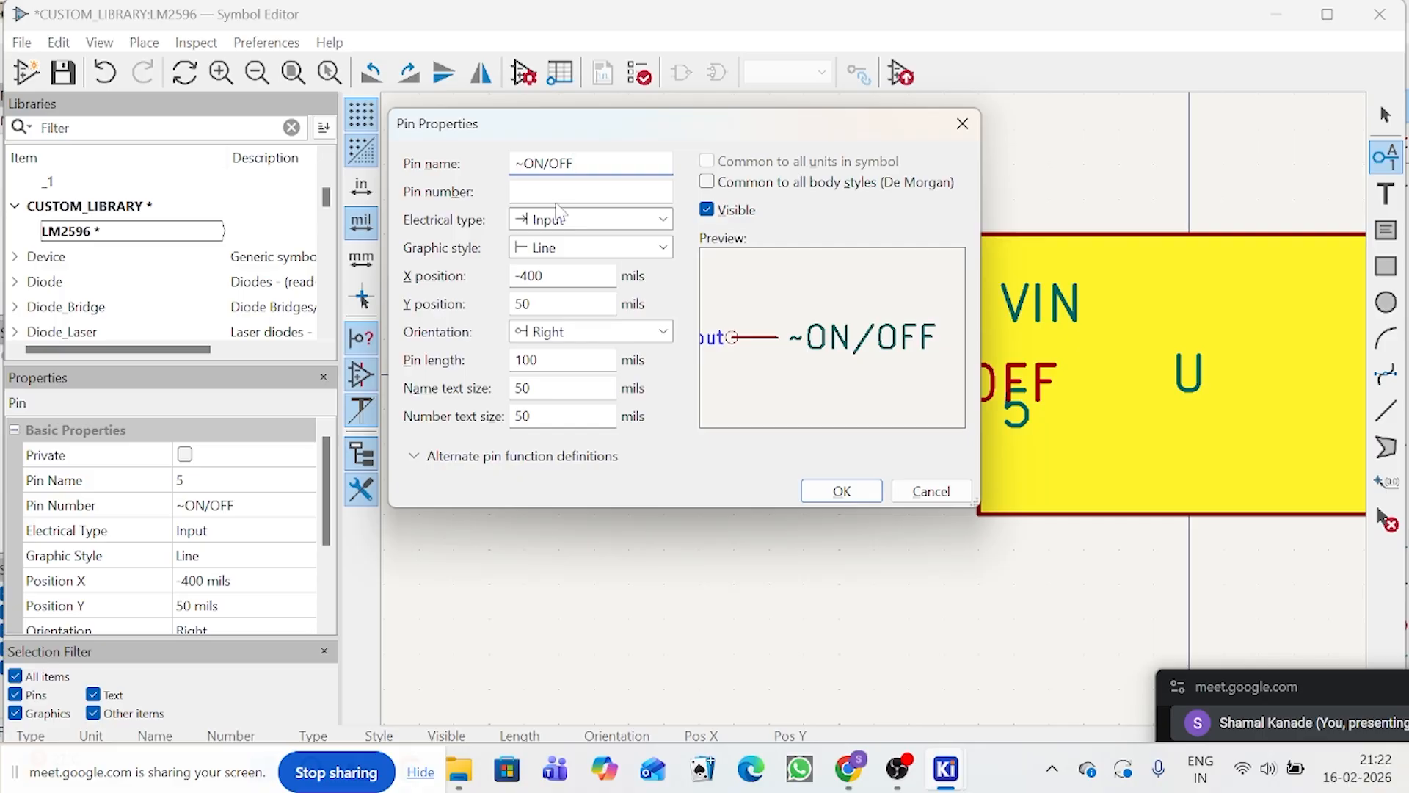
{"action": "key", "text": "Tab"}
{"action": "type", "text": "5"}
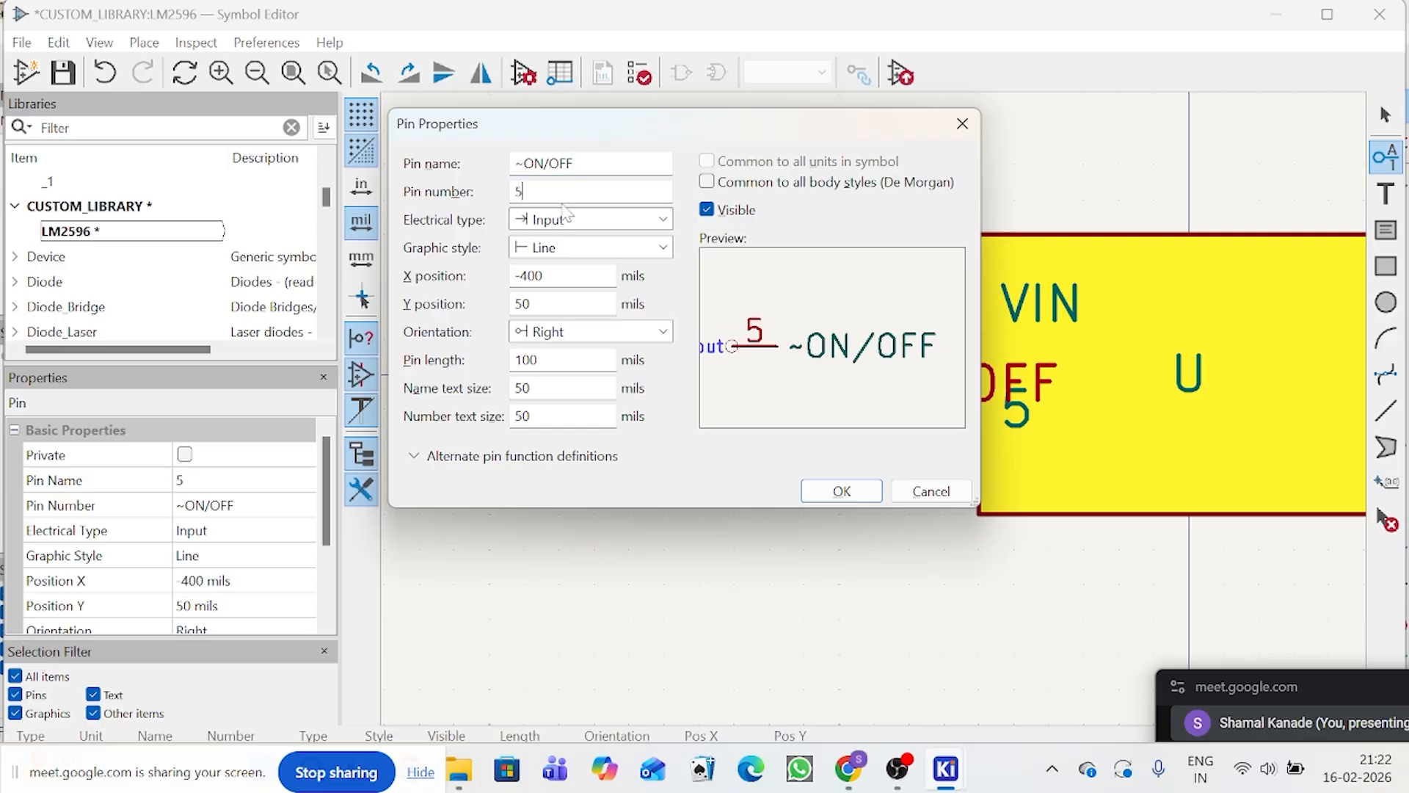
{"action": "left_click", "coordinate": [825, 491]}
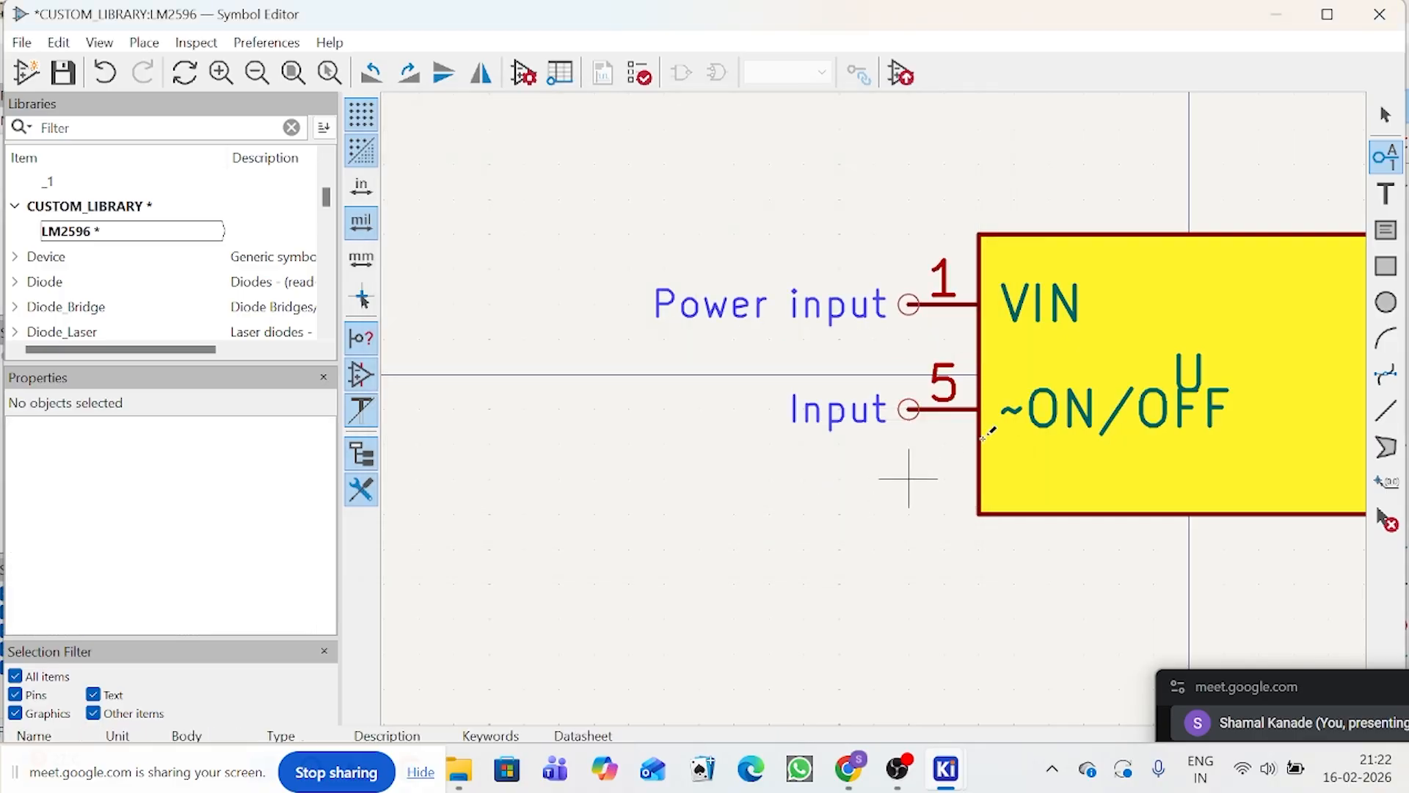
Step: Start a new Power input pin named GND with pin number 3
{"action": "scroll", "coordinate": [881, 402], "scroll_direction": "down", "scroll_amount": 1}
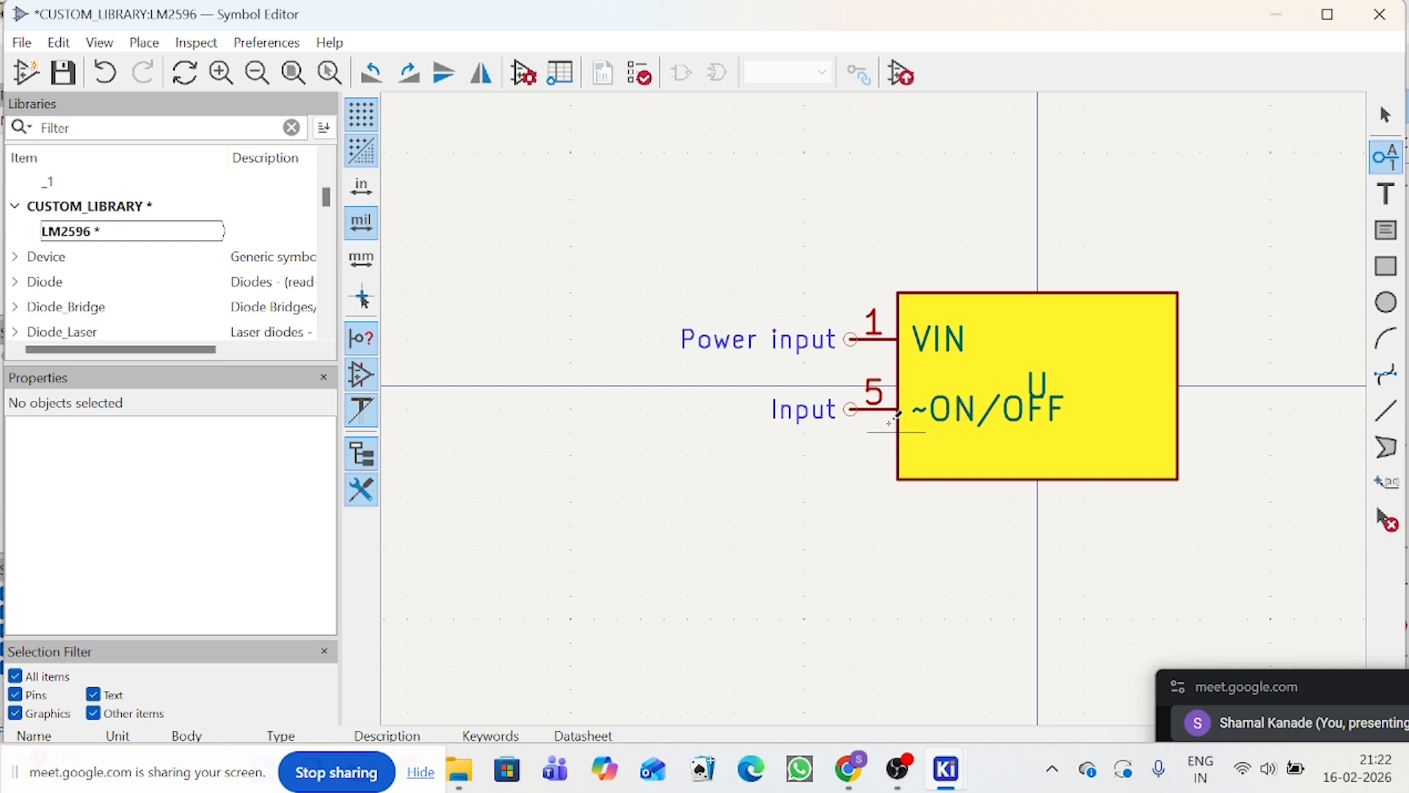
{"action": "left_click", "coordinate": [1387, 167]}
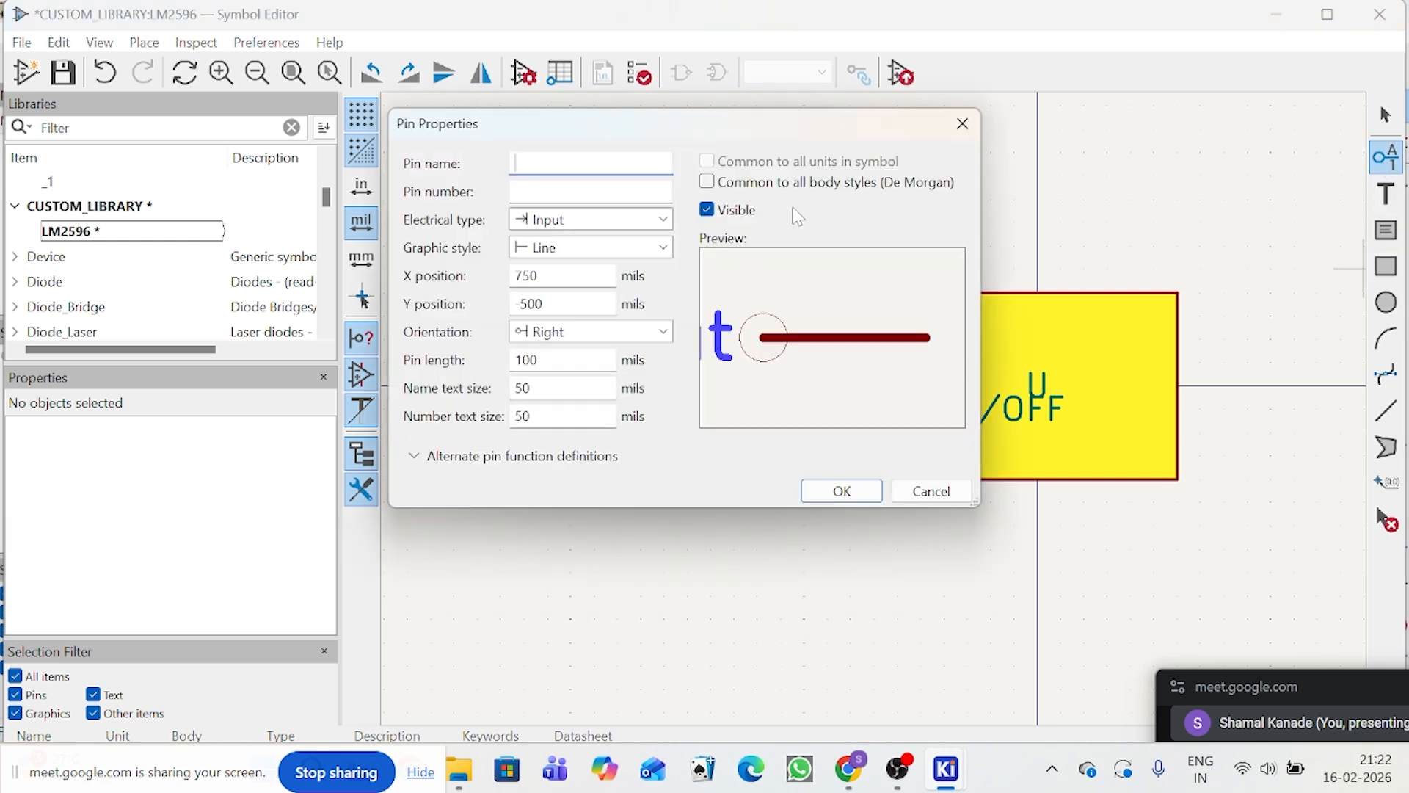
{"action": "type", "text": "GND"}
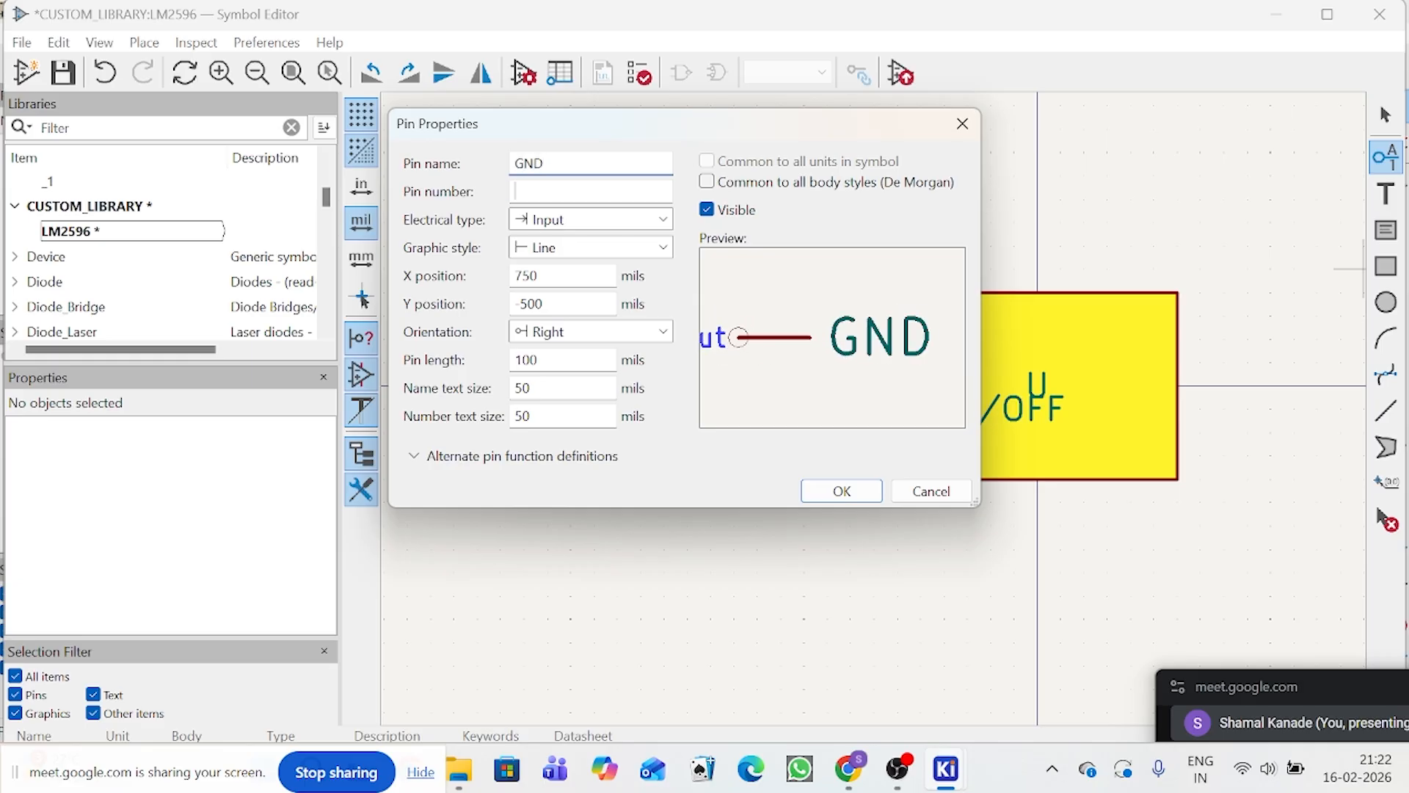
{"action": "key", "text": "Tab"}
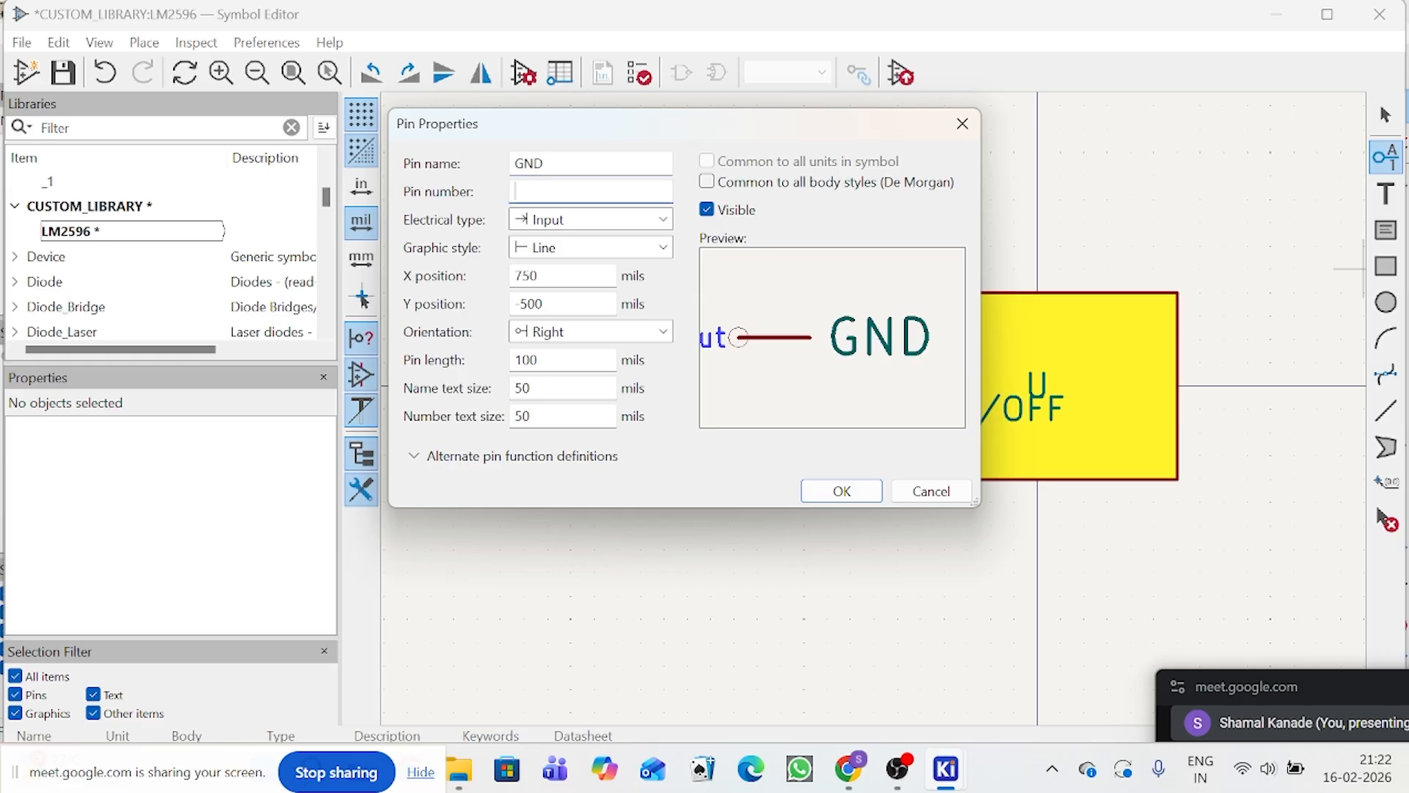
{"action": "type", "text": "3"}
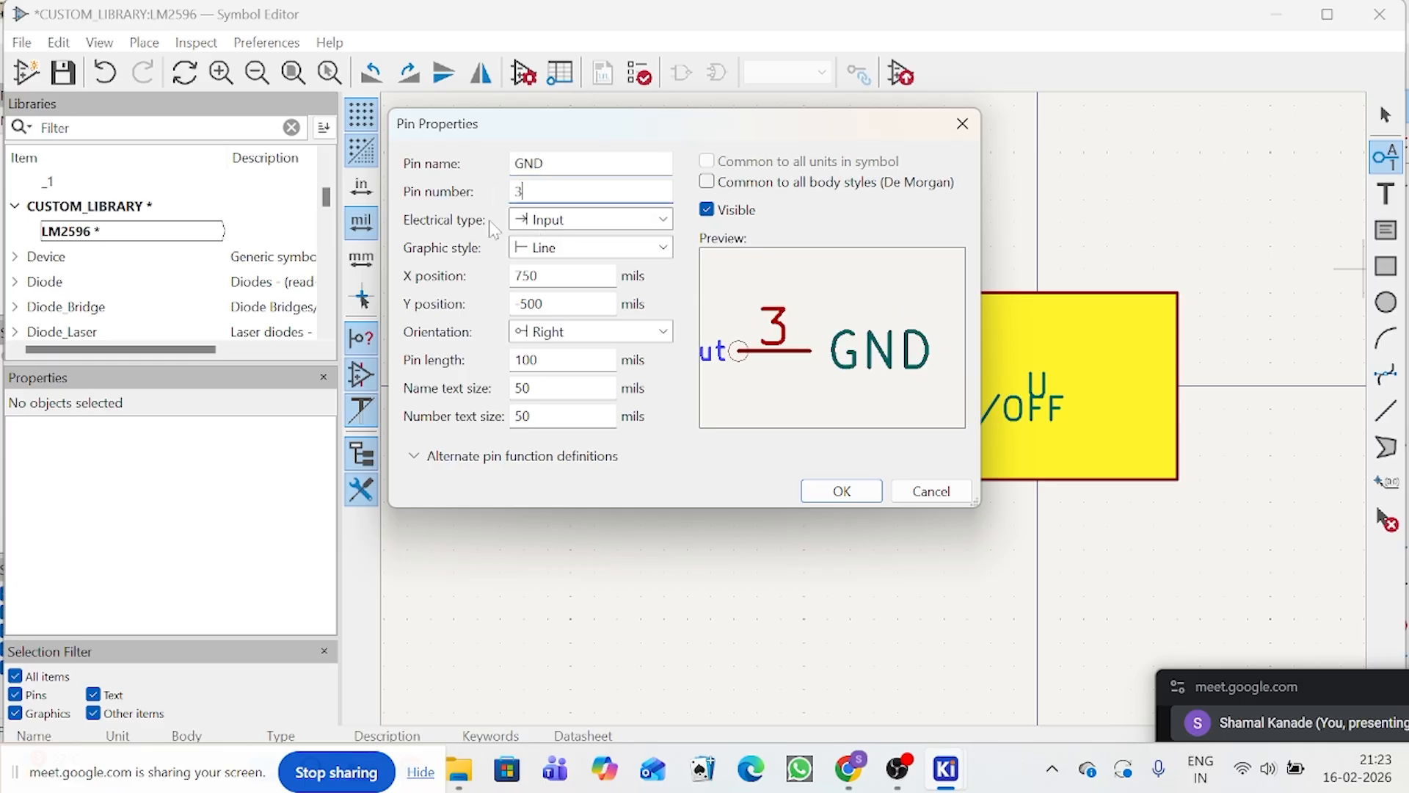
{"action": "left_click", "coordinate": [609, 227]}
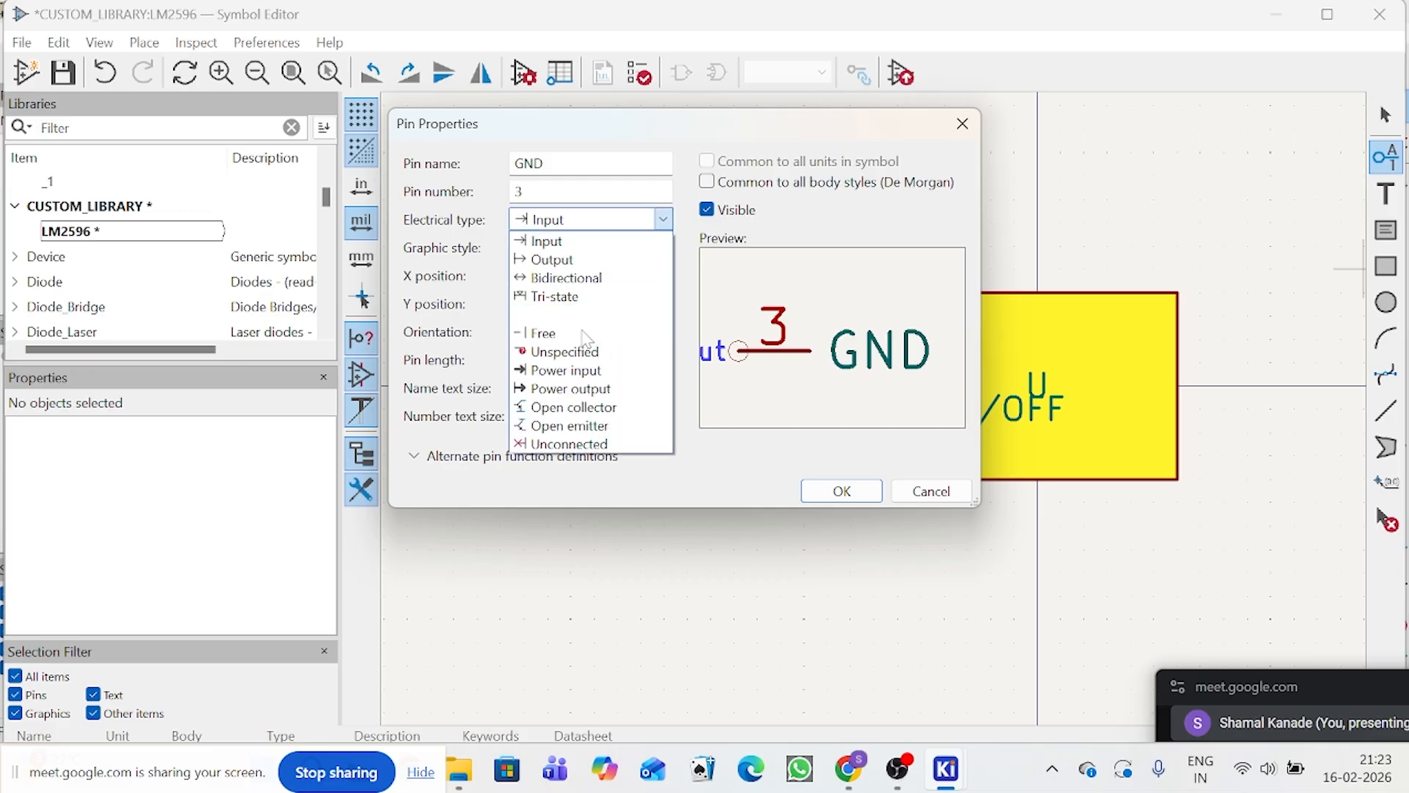
{"action": "left_click", "coordinate": [565, 370]}
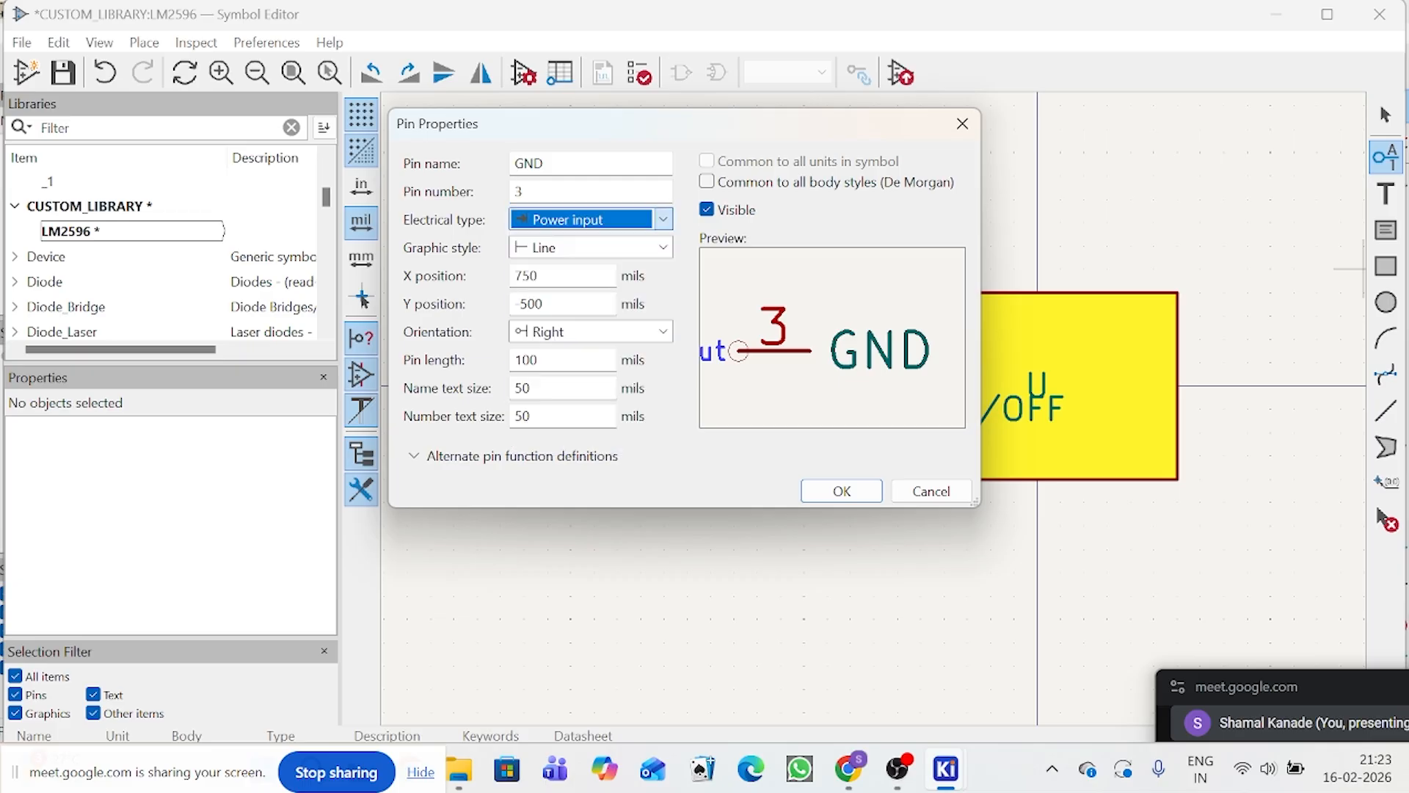
Step: Rotate the GND pin to point upward and place it at the middle of the body's lower edge
{"action": "left_click", "coordinate": [841, 491]}
{"action": "scroll", "coordinate": [875, 412], "scroll_direction": "up", "scroll_amount": 2}
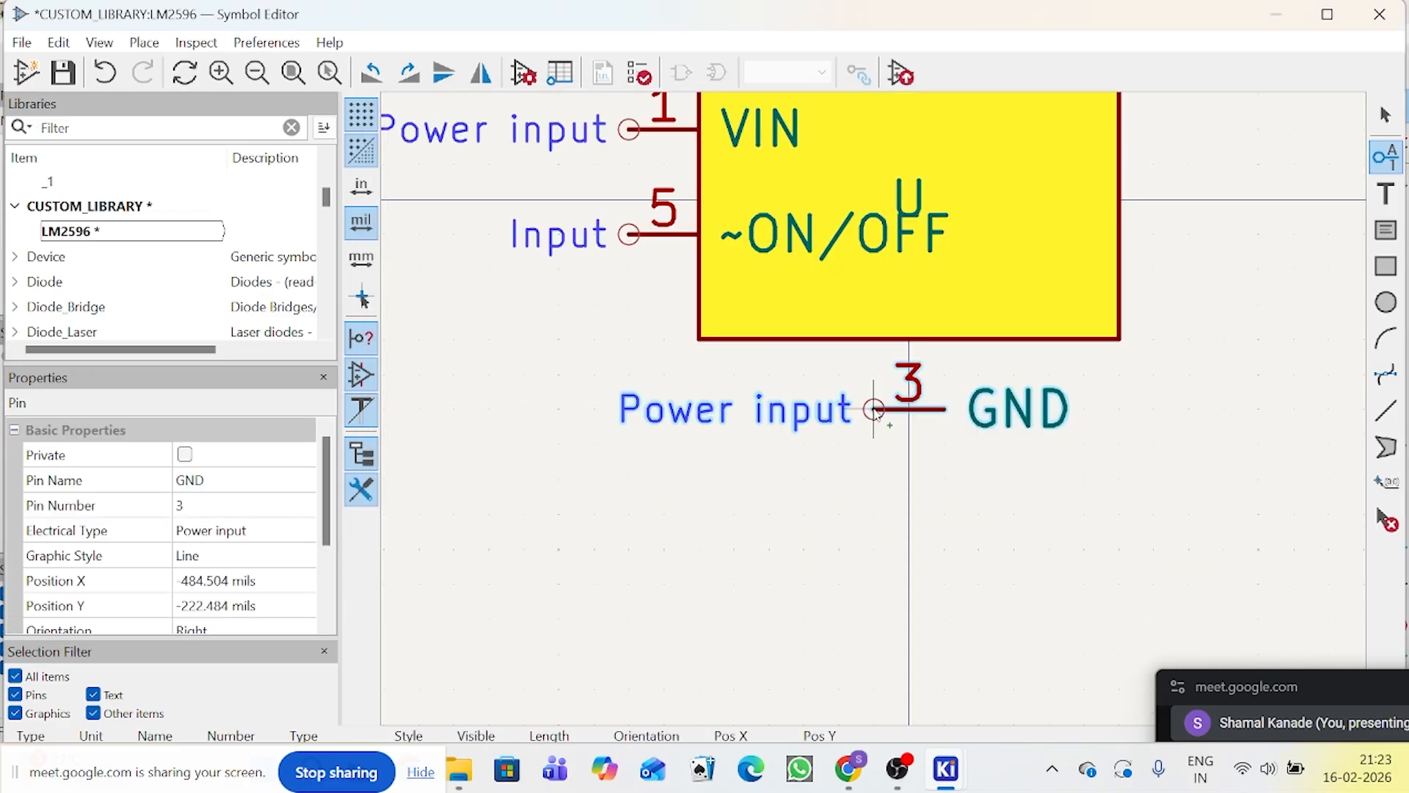
{"action": "key", "text": "r"}
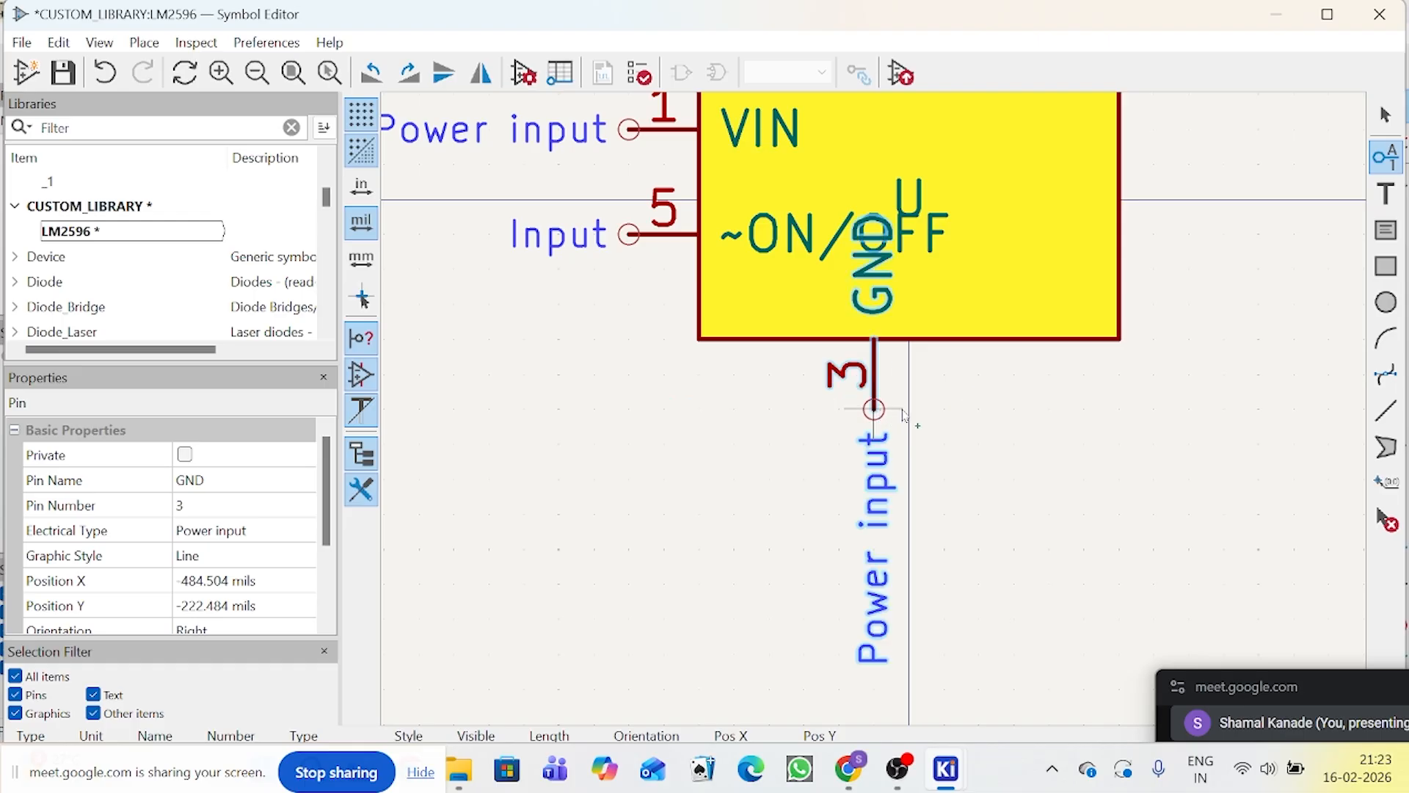
{"action": "left_click", "coordinate": [909, 410]}
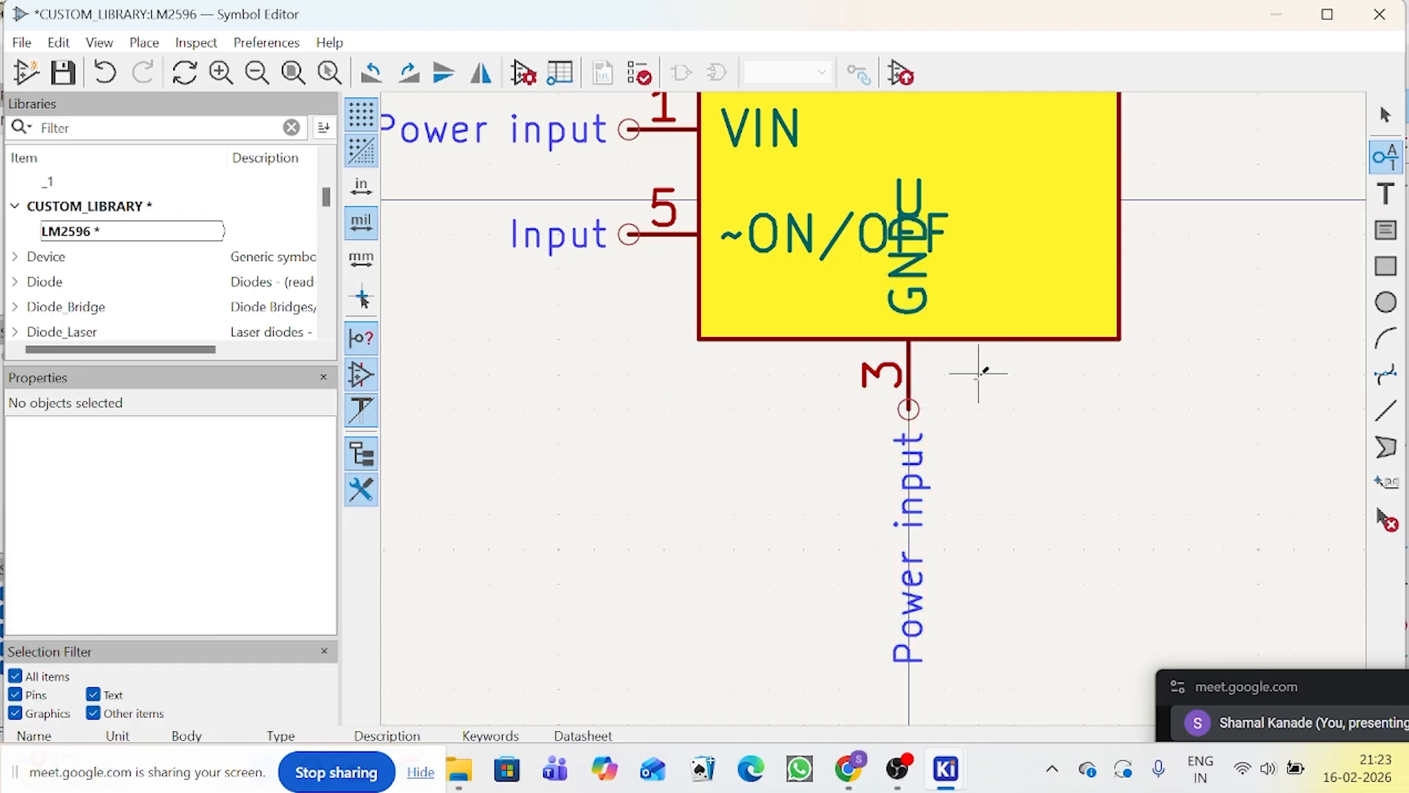
{"action": "key", "text": "Escape"}
Step: Move the ~ON/OFF pin down to (-400, 100) mils and stretch the body's right edge to X 350 mils
{"action": "scroll", "coordinate": [879, 418], "scroll_direction": "down", "scroll_amount": 2}
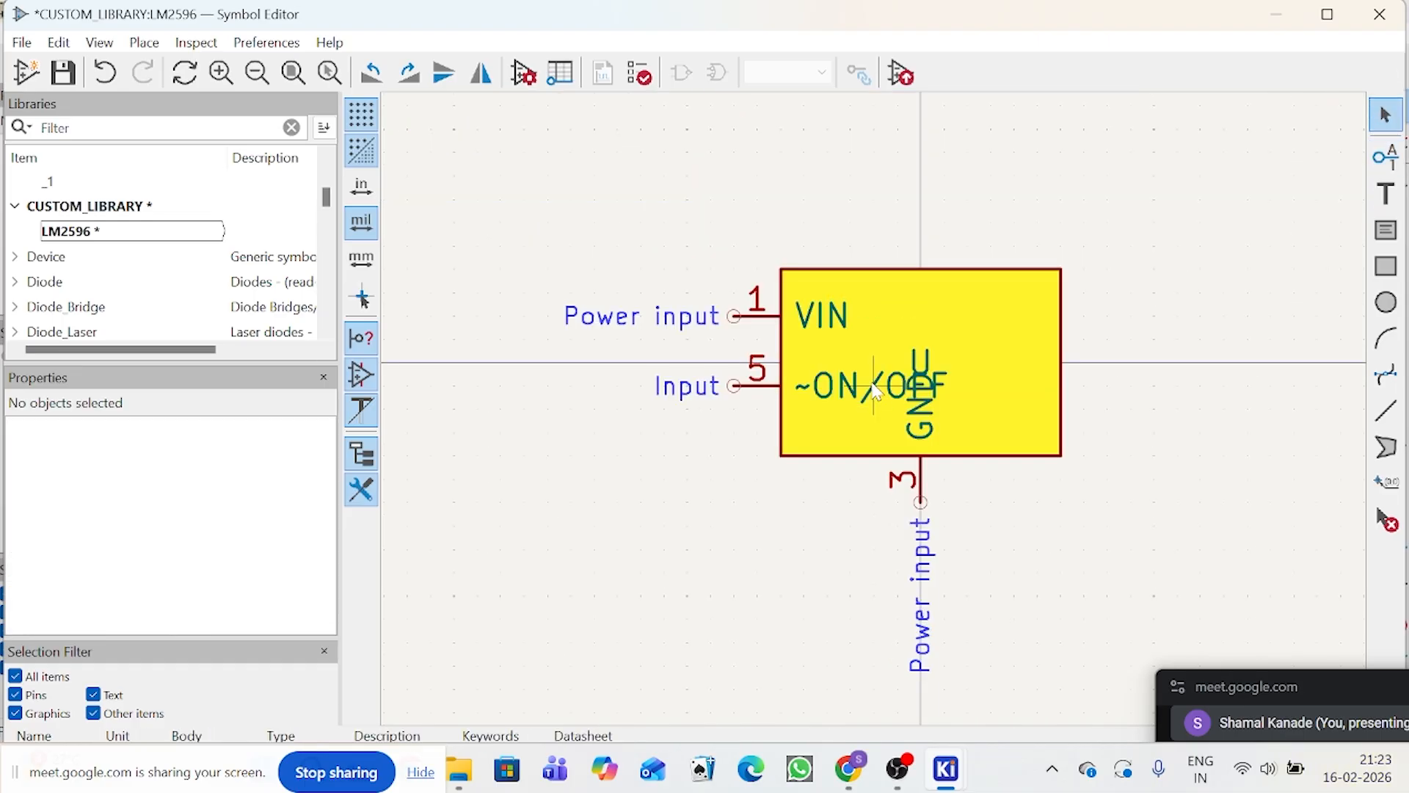
{"action": "left_click", "coordinate": [749, 390]}
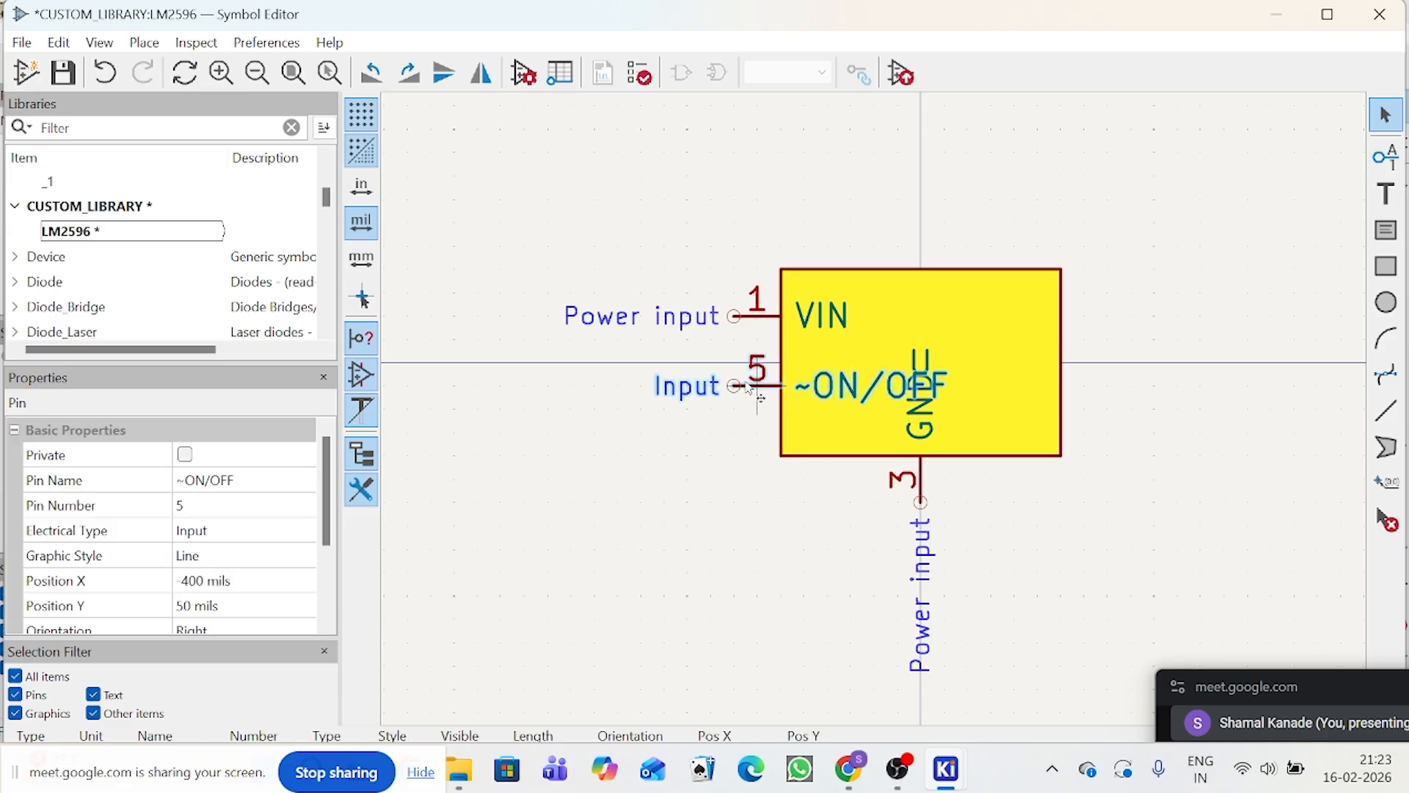
{"action": "left_click_drag", "start_coordinate": [735, 386], "coordinate": [736, 411]}
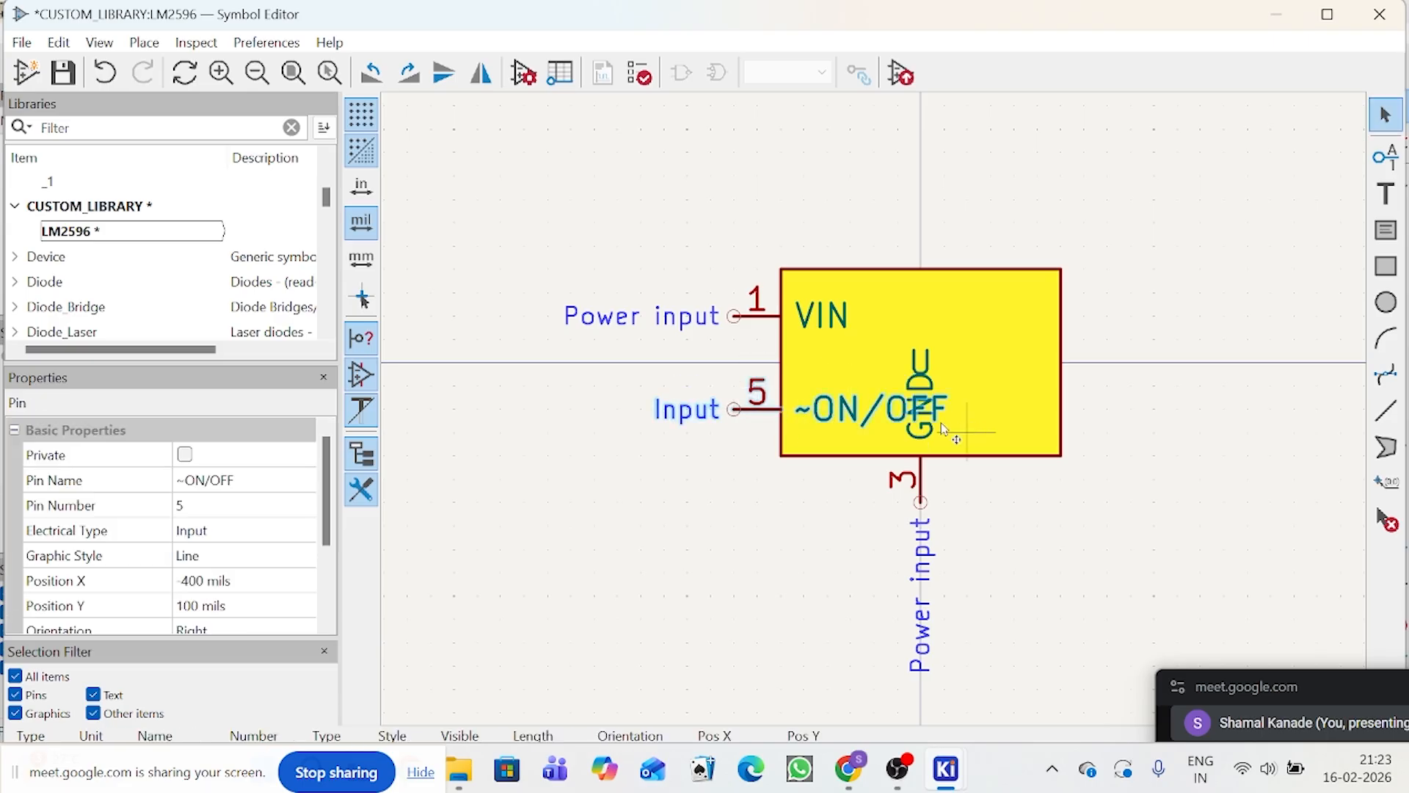
{"action": "left_click", "coordinate": [1053, 411]}
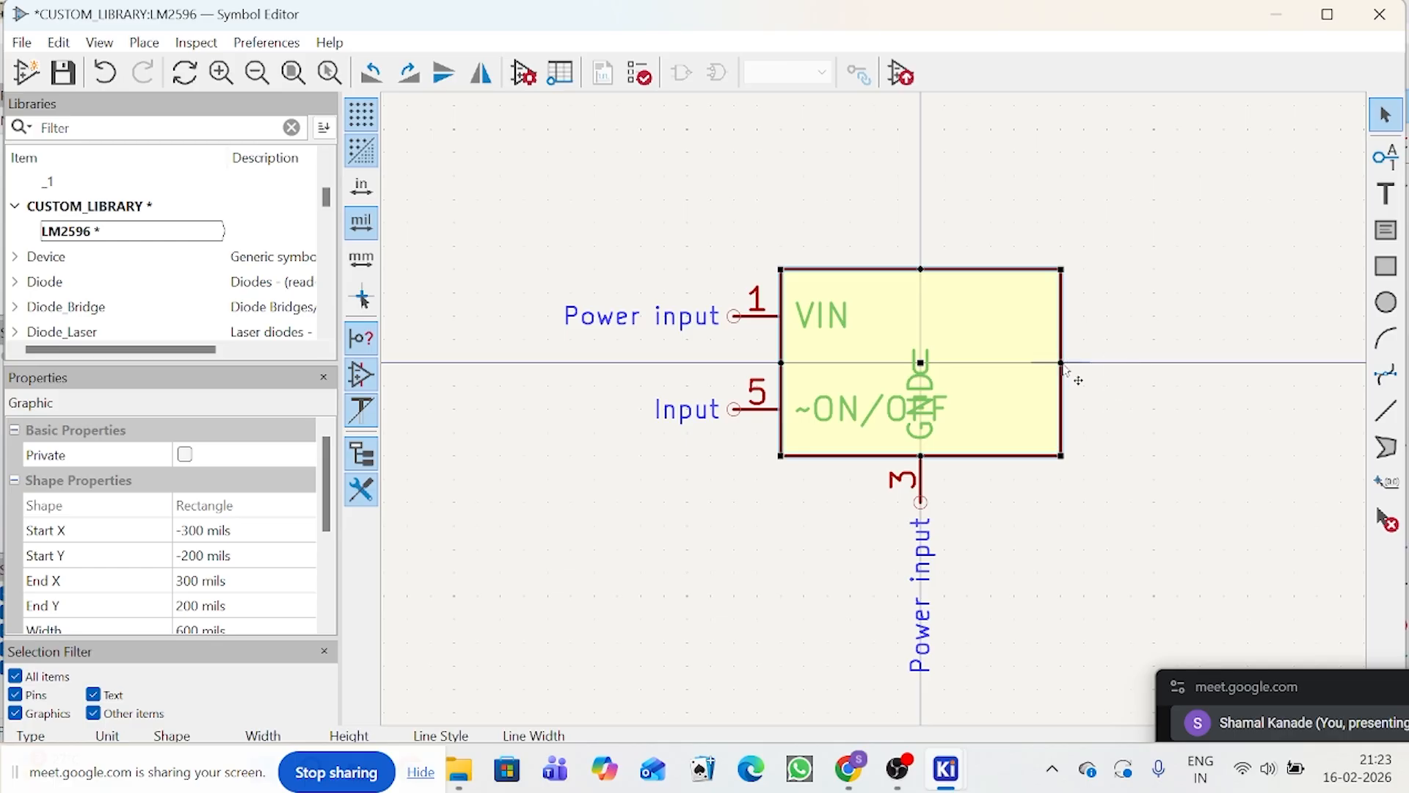
{"action": "left_click_drag", "start_coordinate": [1061, 363], "coordinate": [1085, 362]}
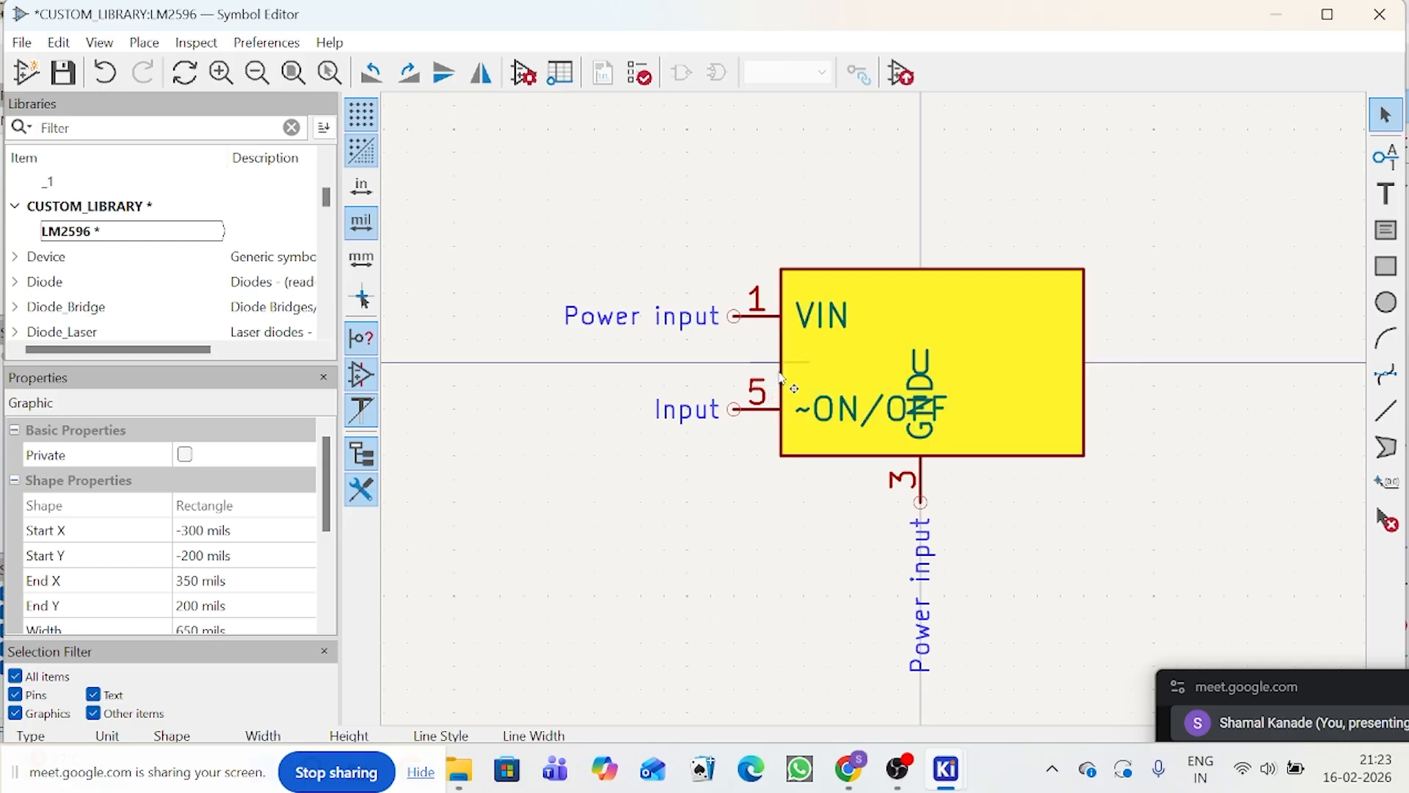
Step: Extend the body's left edge to X -350 mils and shift the ~ON/OFF and VIN pins outward to meet it, VIN at (-450, -100) mils
{"action": "left_click_drag", "start_coordinate": [780, 378], "coordinate": [714, 415]}
{"action": "left_click", "coordinate": [698, 444]}
{"action": "left_click", "coordinate": [734, 410]}
{"action": "left_click", "coordinate": [734, 316]}
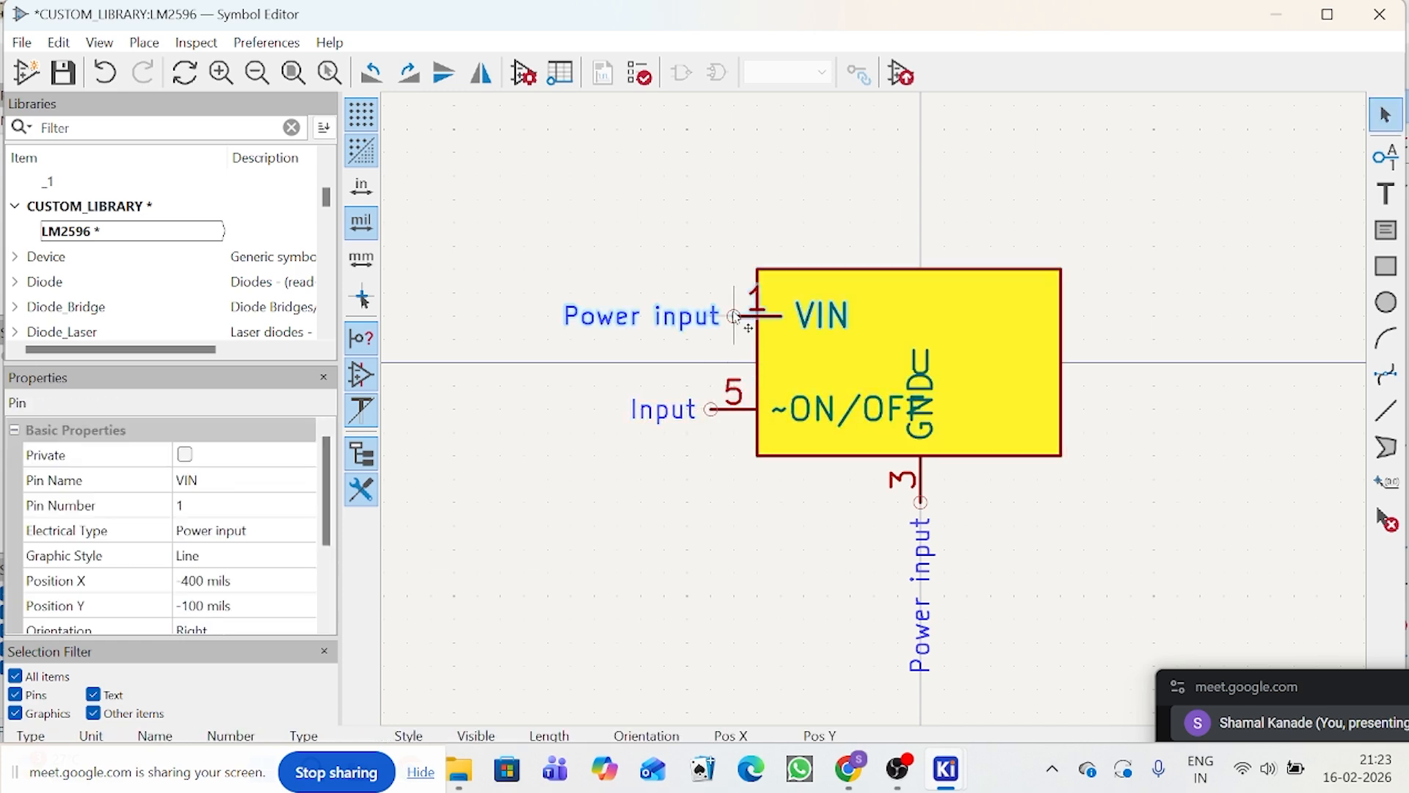
{"action": "left_click_drag", "start_coordinate": [734, 316], "coordinate": [711, 319]}
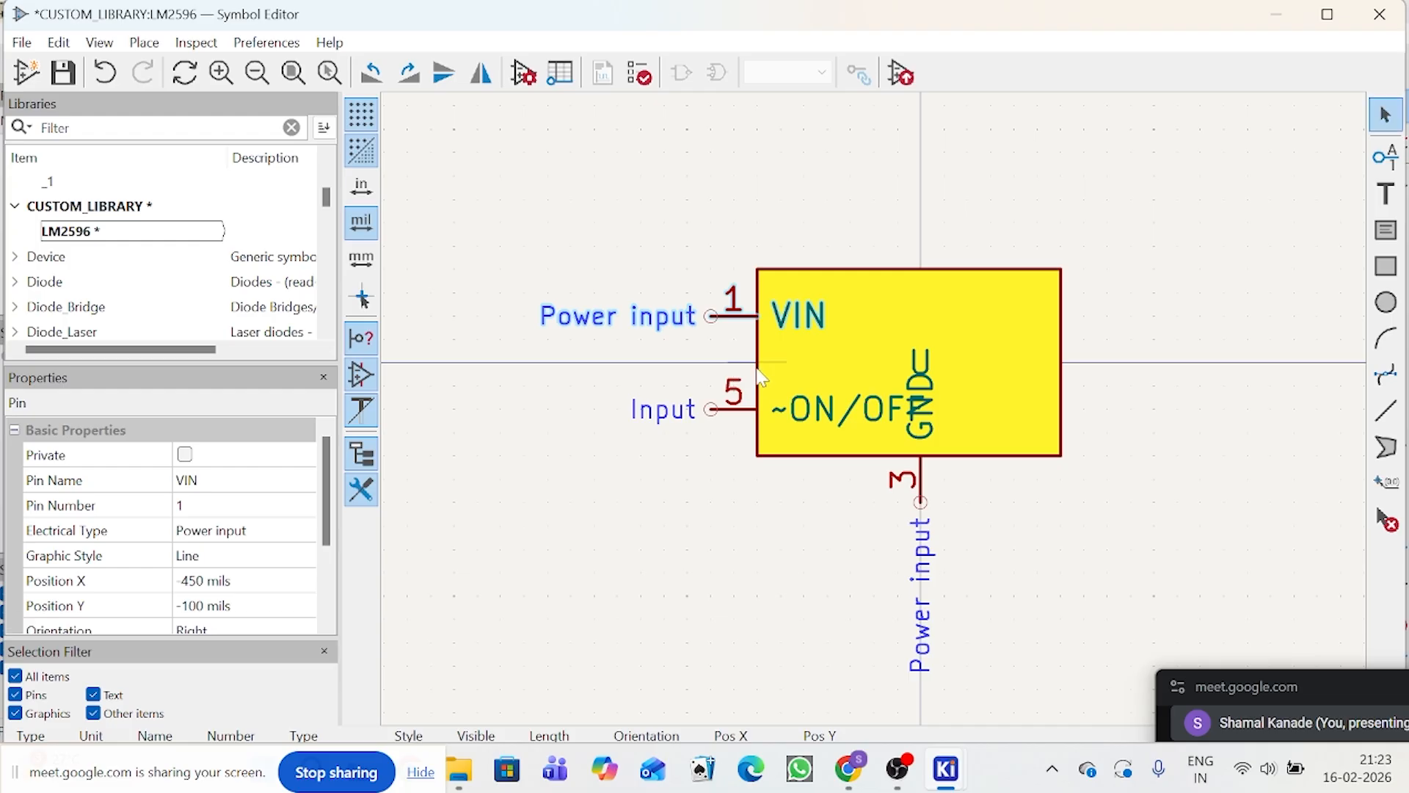
Step: Widen the body rectangle by stretching its right edge to X 400 mils
{"action": "left_click", "coordinate": [759, 374]}
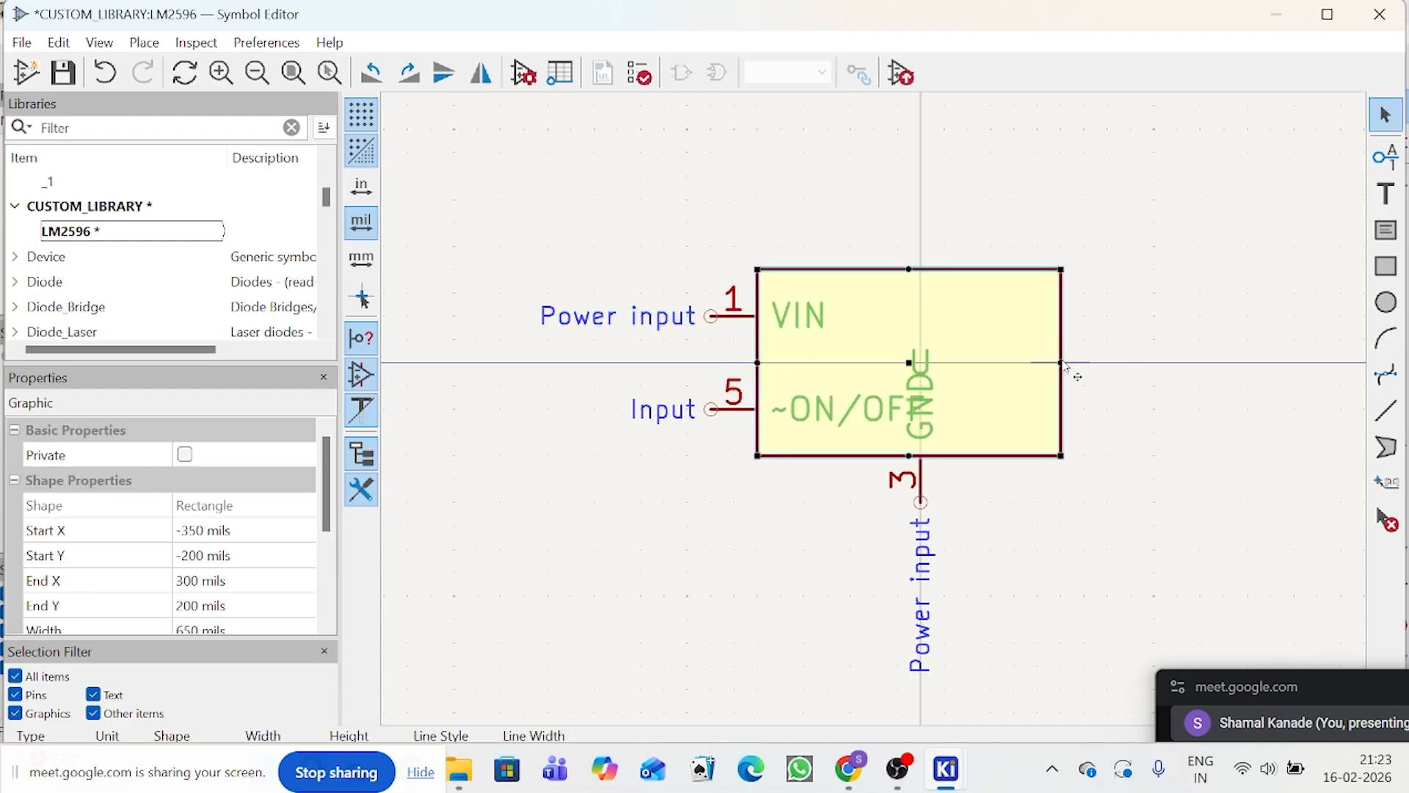
{"action": "left_click_drag", "start_coordinate": [1062, 363], "coordinate": [1085, 363]}
{"action": "left_click", "coordinate": [1078, 483]}
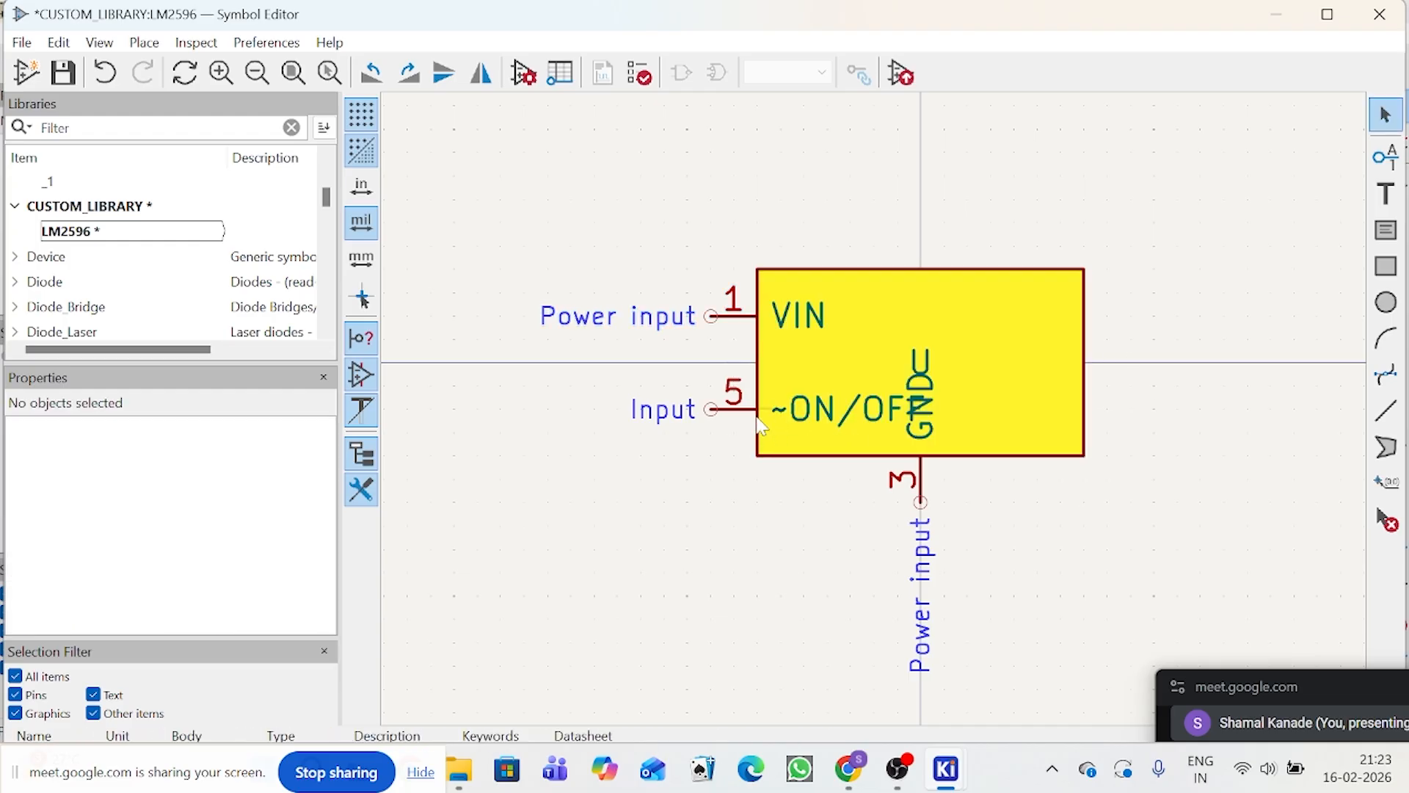
{"action": "left_click", "coordinate": [1095, 363]}
{"action": "left_click_drag", "start_coordinate": [1085, 362], "coordinate": [1108, 362]}
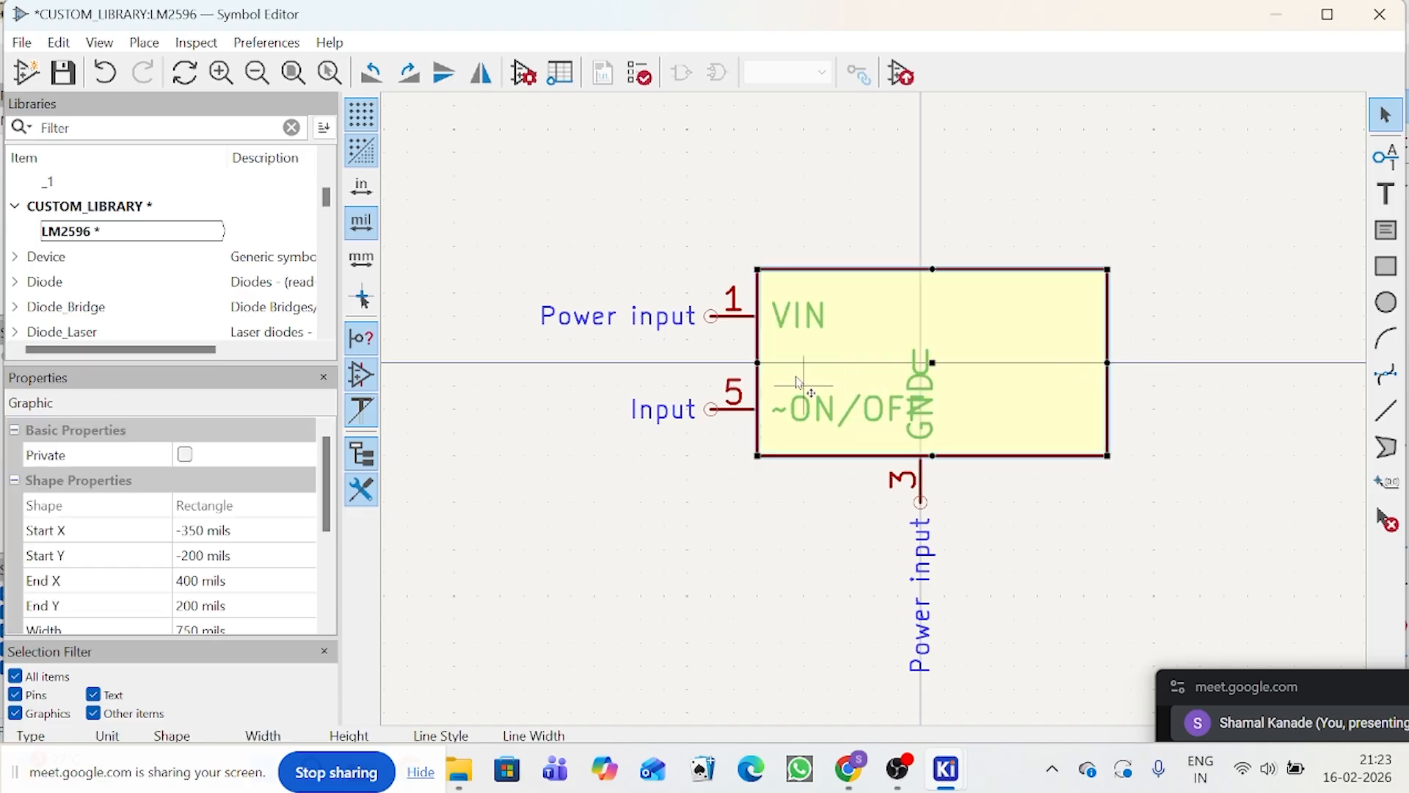
Step: Stretch the body's left edge outward to centre the rectangle on the origin, and move the reference designator above its upper-left corner
{"action": "left_click_drag", "start_coordinate": [756, 364], "coordinate": [734, 363]}
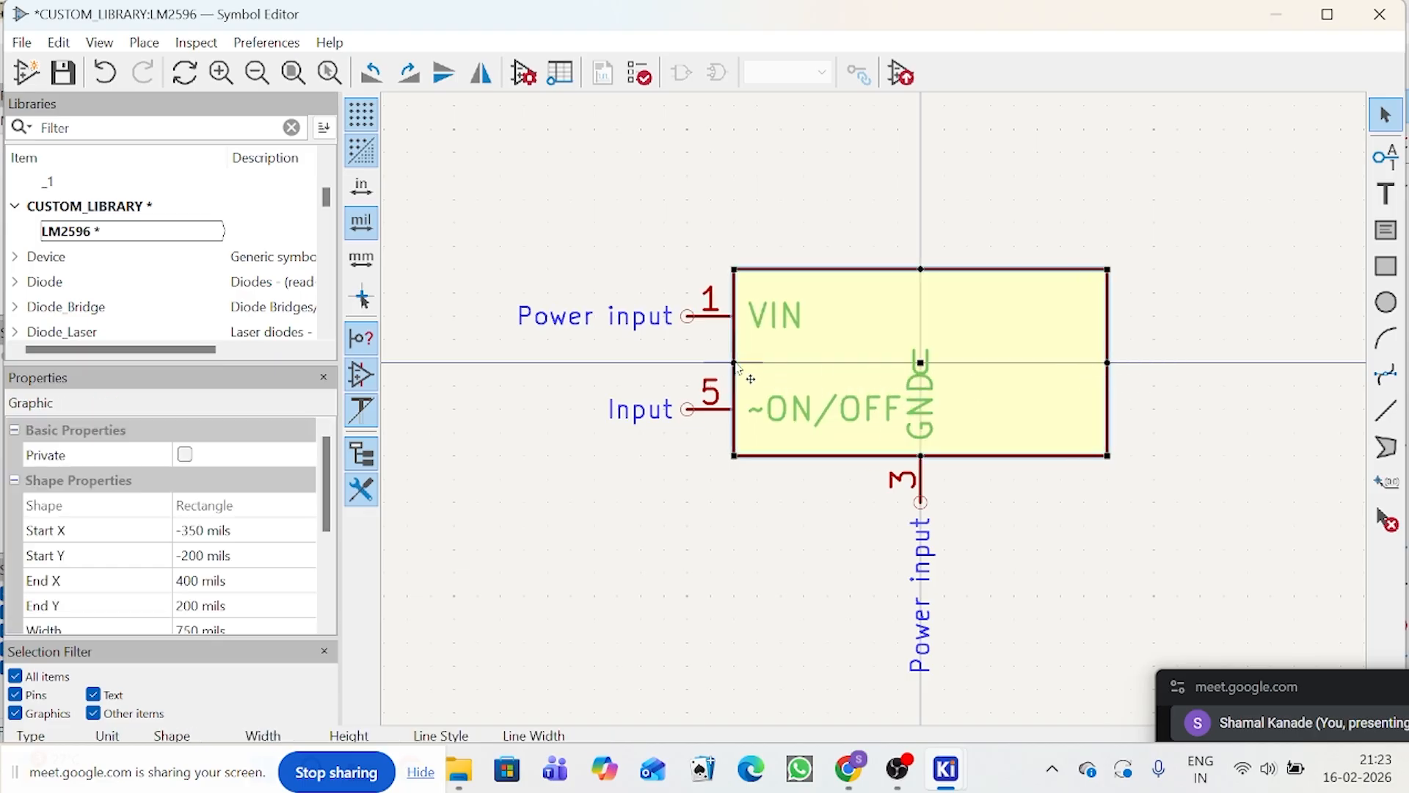
{"action": "left_click", "coordinate": [1104, 595]}
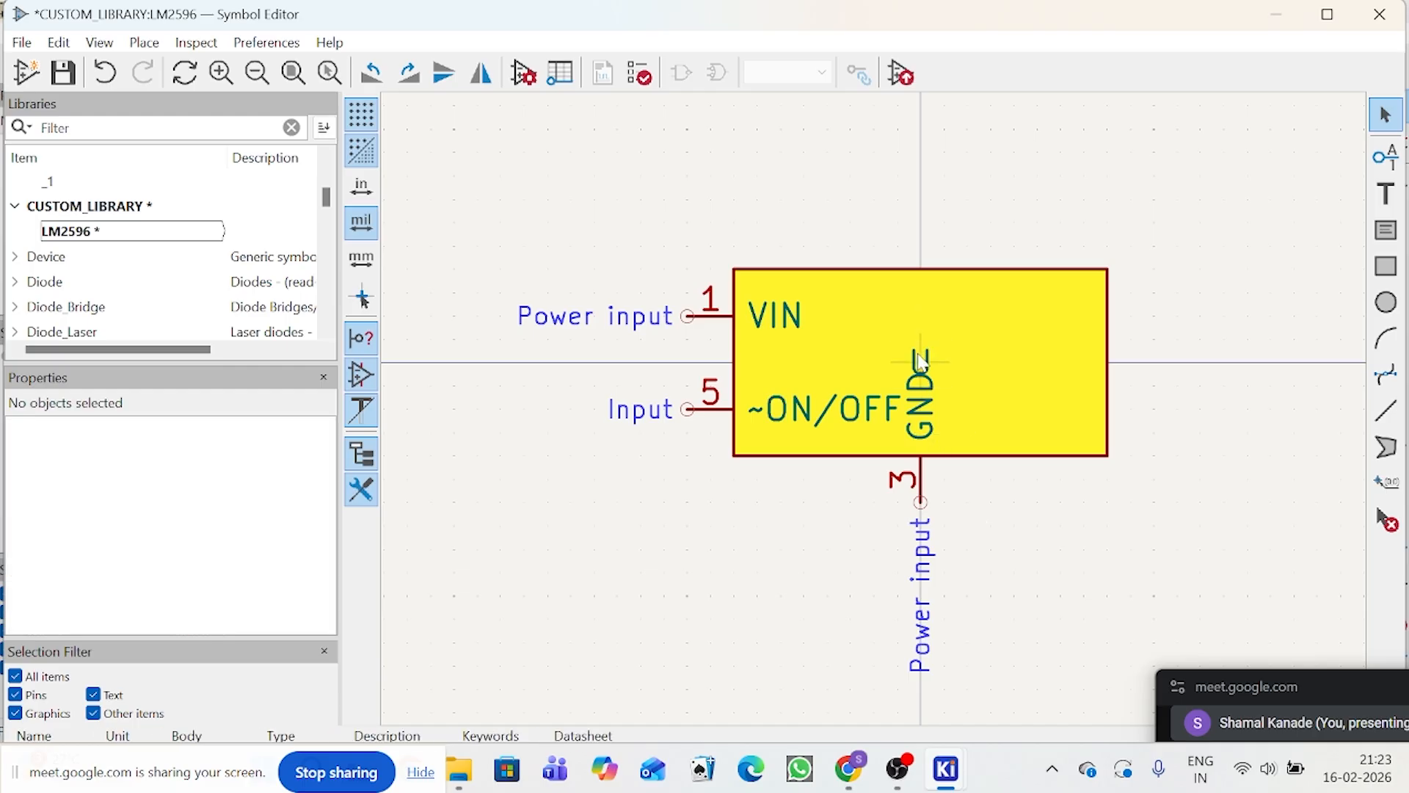
{"action": "left_click", "coordinate": [920, 360]}
{"action": "left_click_drag", "start_coordinate": [934, 378], "coordinate": [776, 257]}
{"action": "left_click", "coordinate": [1106, 609]}
{"action": "scroll", "coordinate": [1027, 688], "scroll_direction": "down", "scroll_amount": 2}
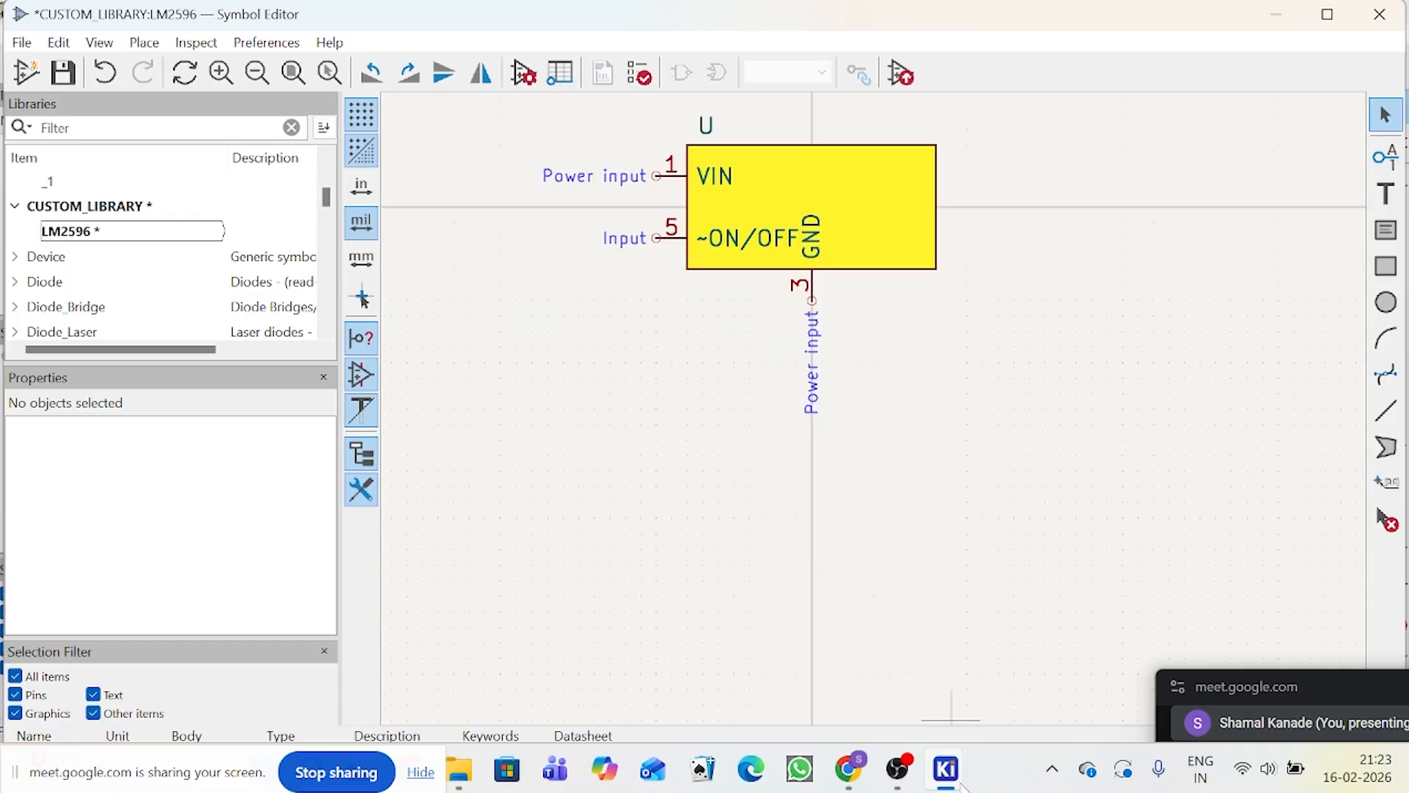
Step: Check the U1 pinout in the LM2596_Buck_Converter schematic, then create a pin named OUT with number 2 in the Symbol Editor
{"action": "mouse_move", "coordinate": [950, 780]}
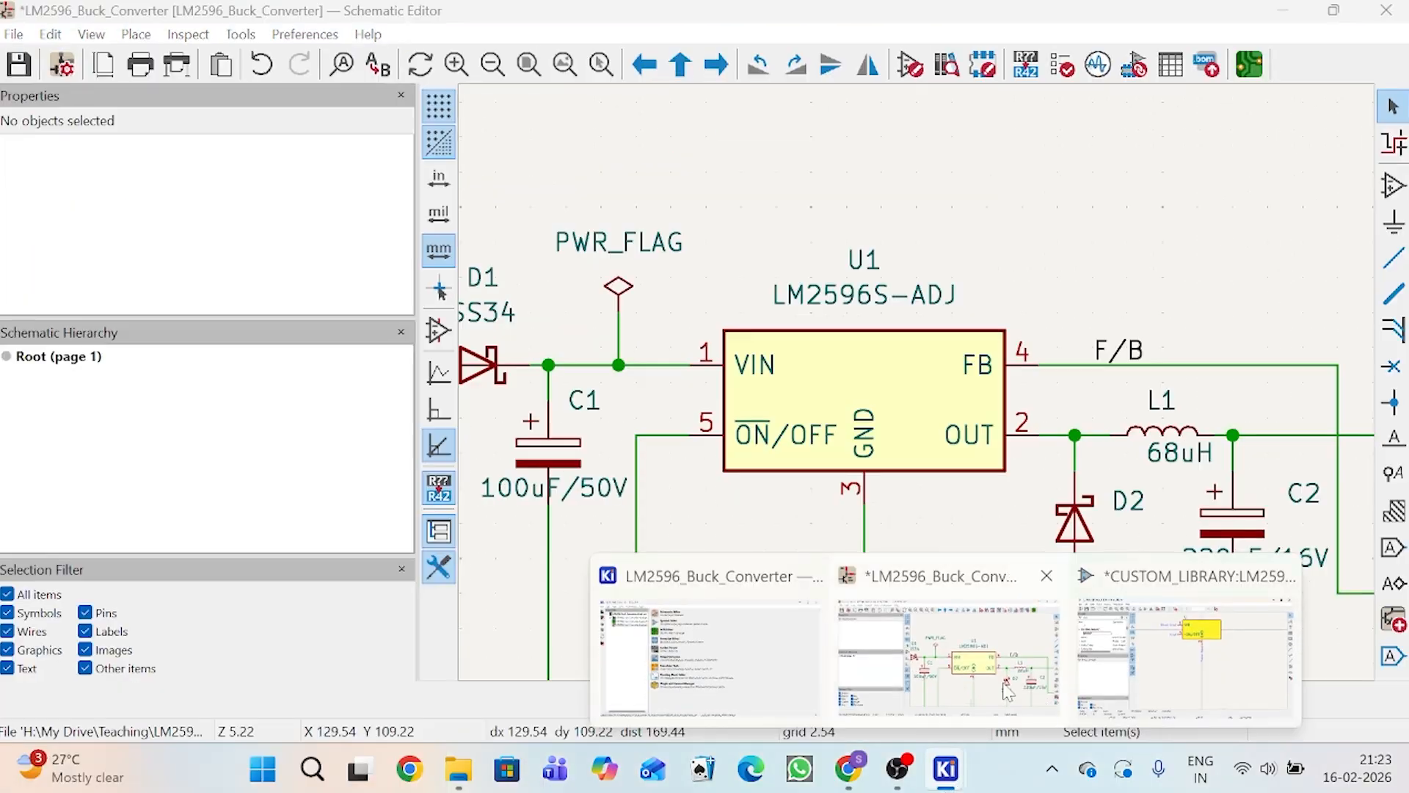
{"action": "left_click", "coordinate": [956, 646]}
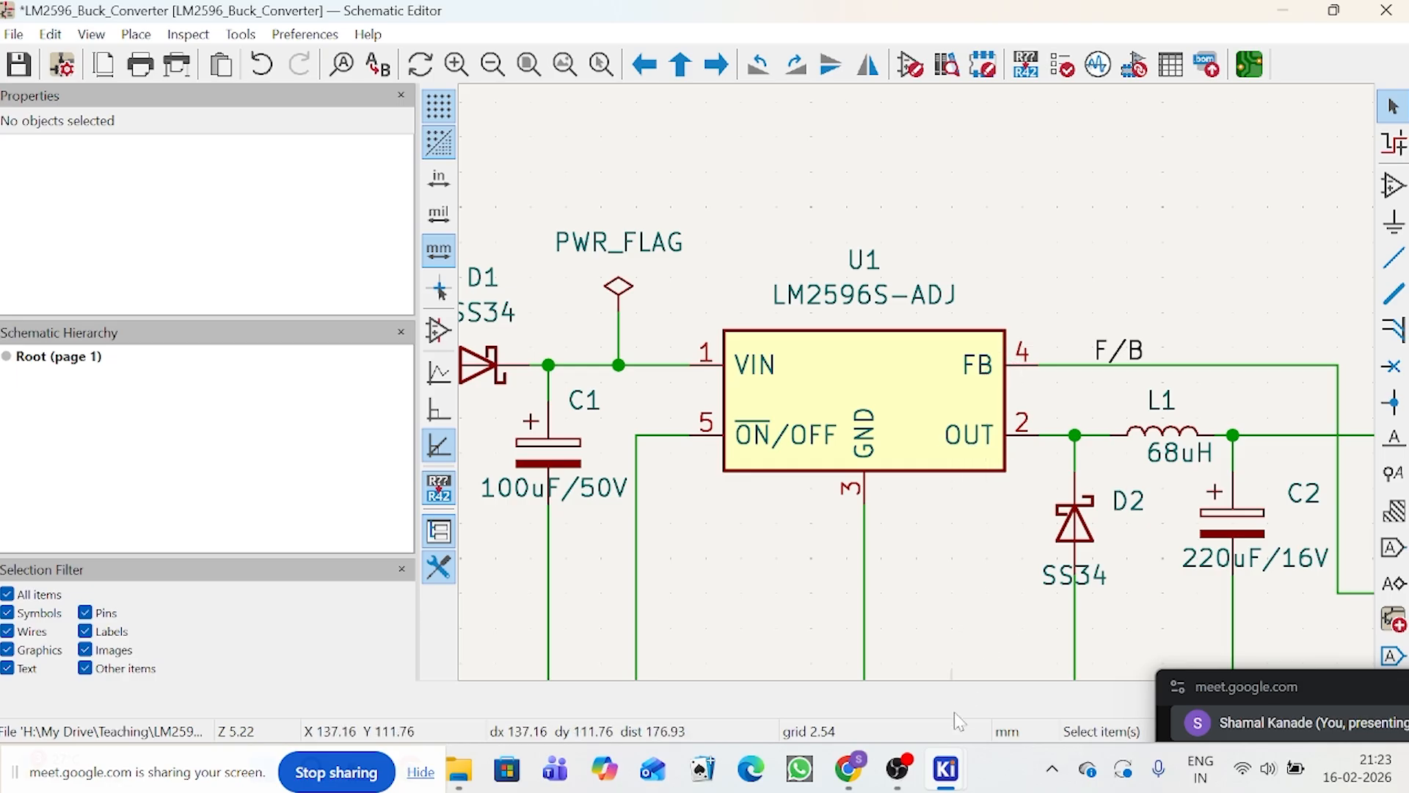
{"action": "mouse_move", "coordinate": [947, 767]}
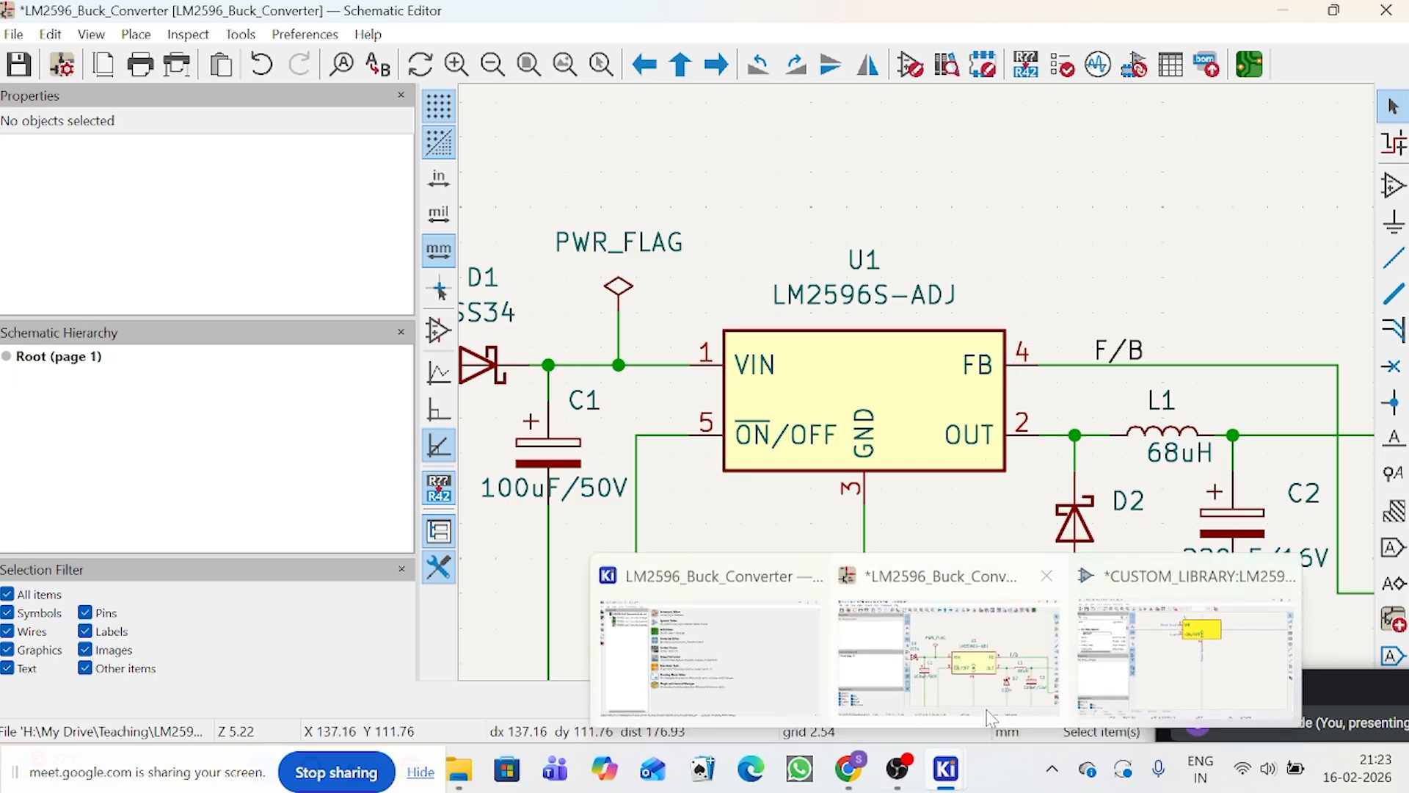
{"action": "left_click", "coordinate": [1186, 646]}
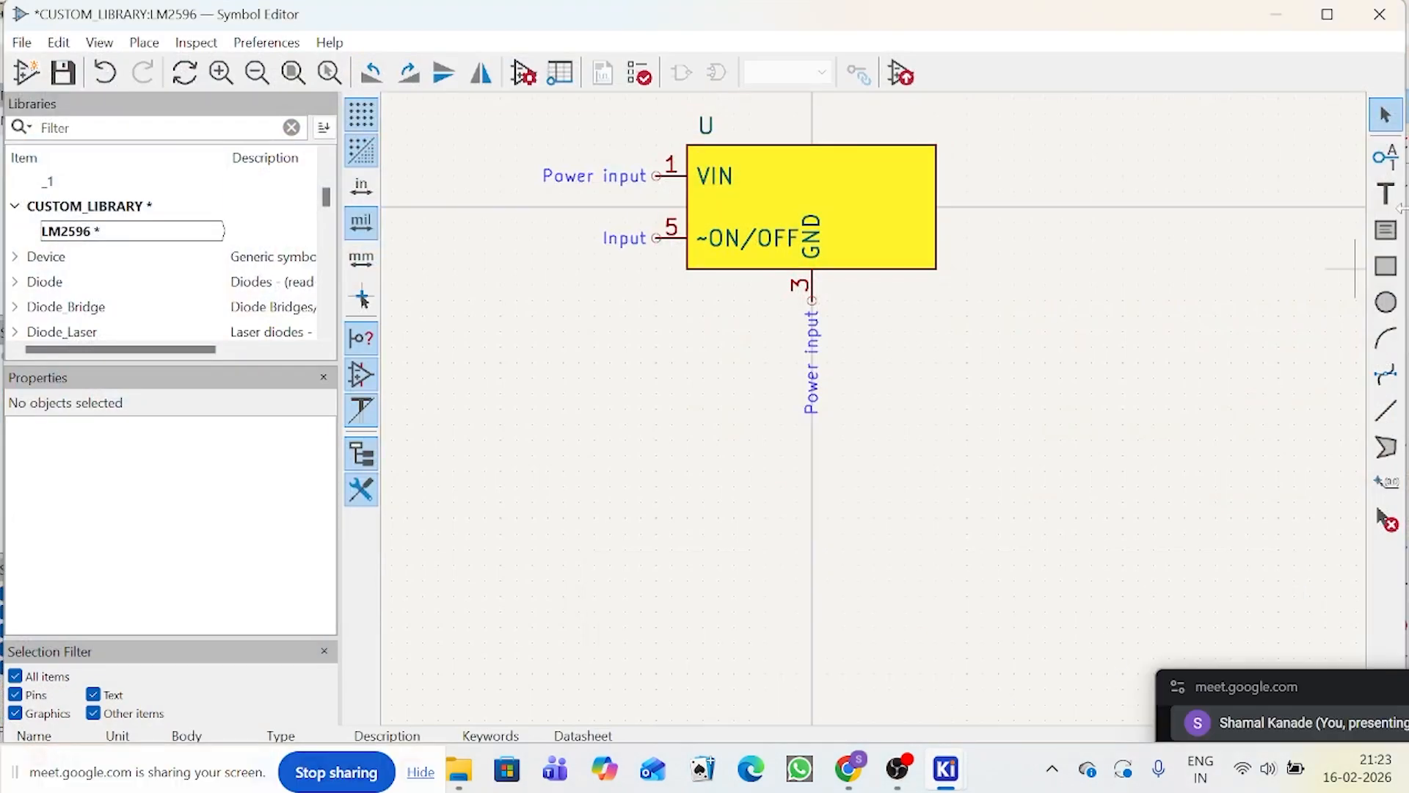
{"action": "left_click", "coordinate": [1386, 156]}
{"action": "left_click", "coordinate": [1355, 268]}
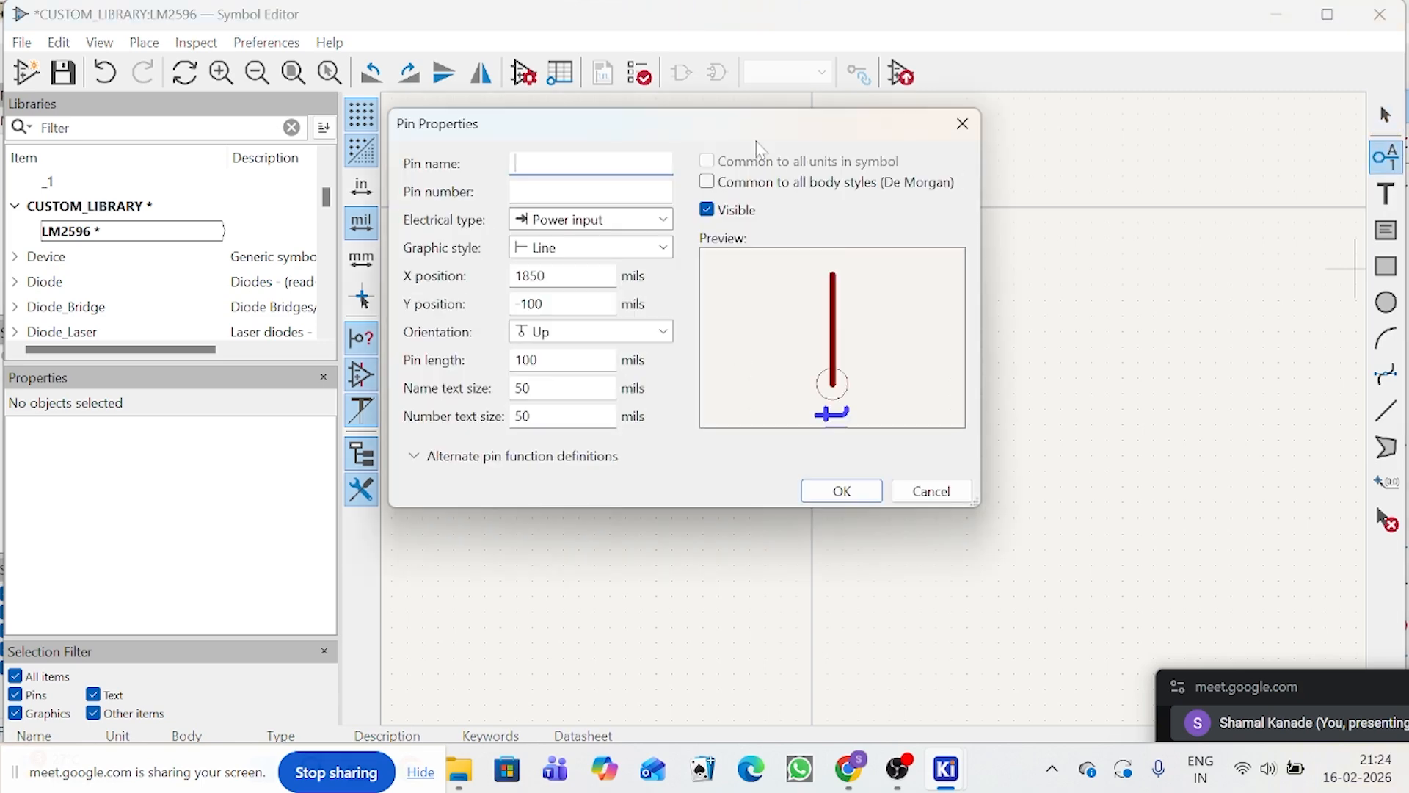
{"action": "type", "text": "OUT"}
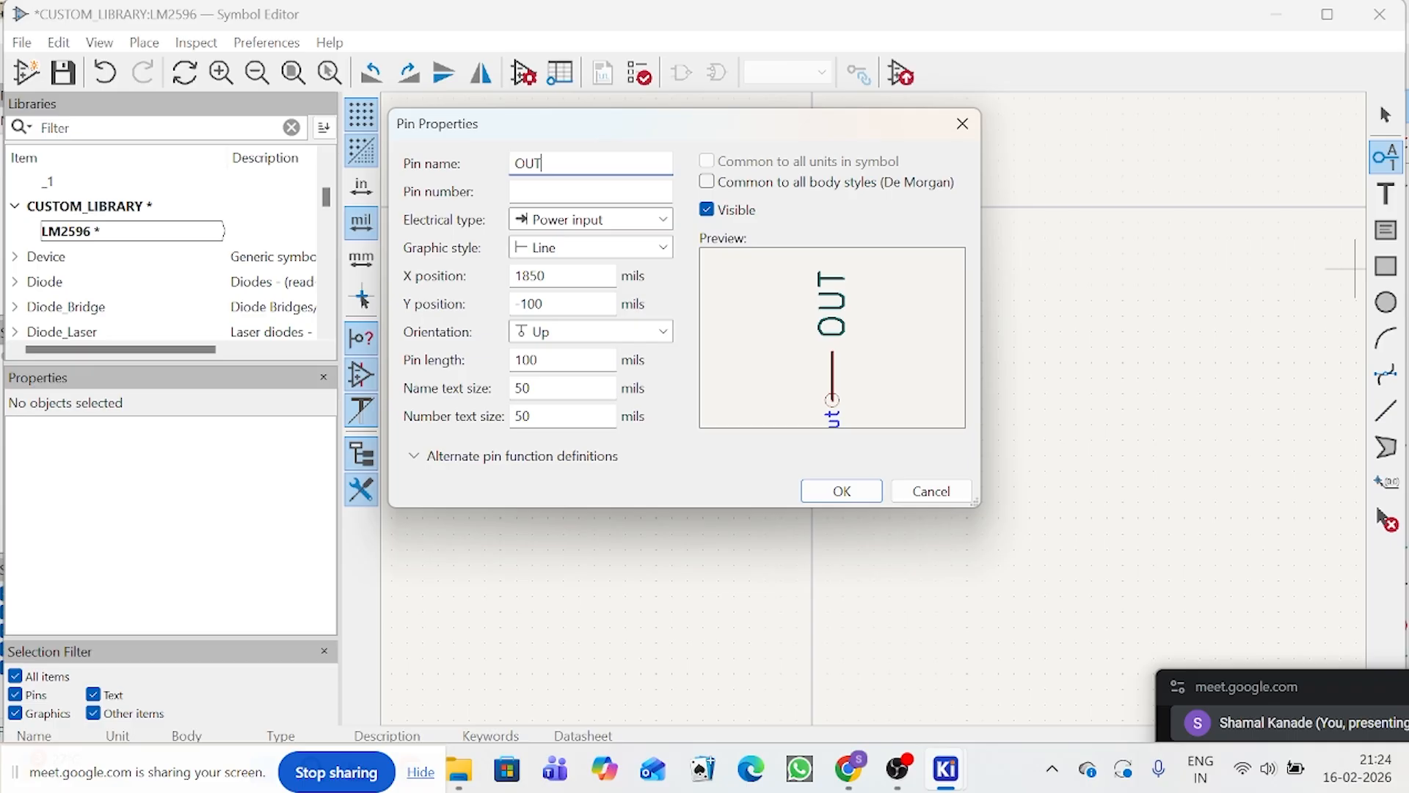
{"action": "key", "text": "Tab"}
{"action": "type", "text": "2"}
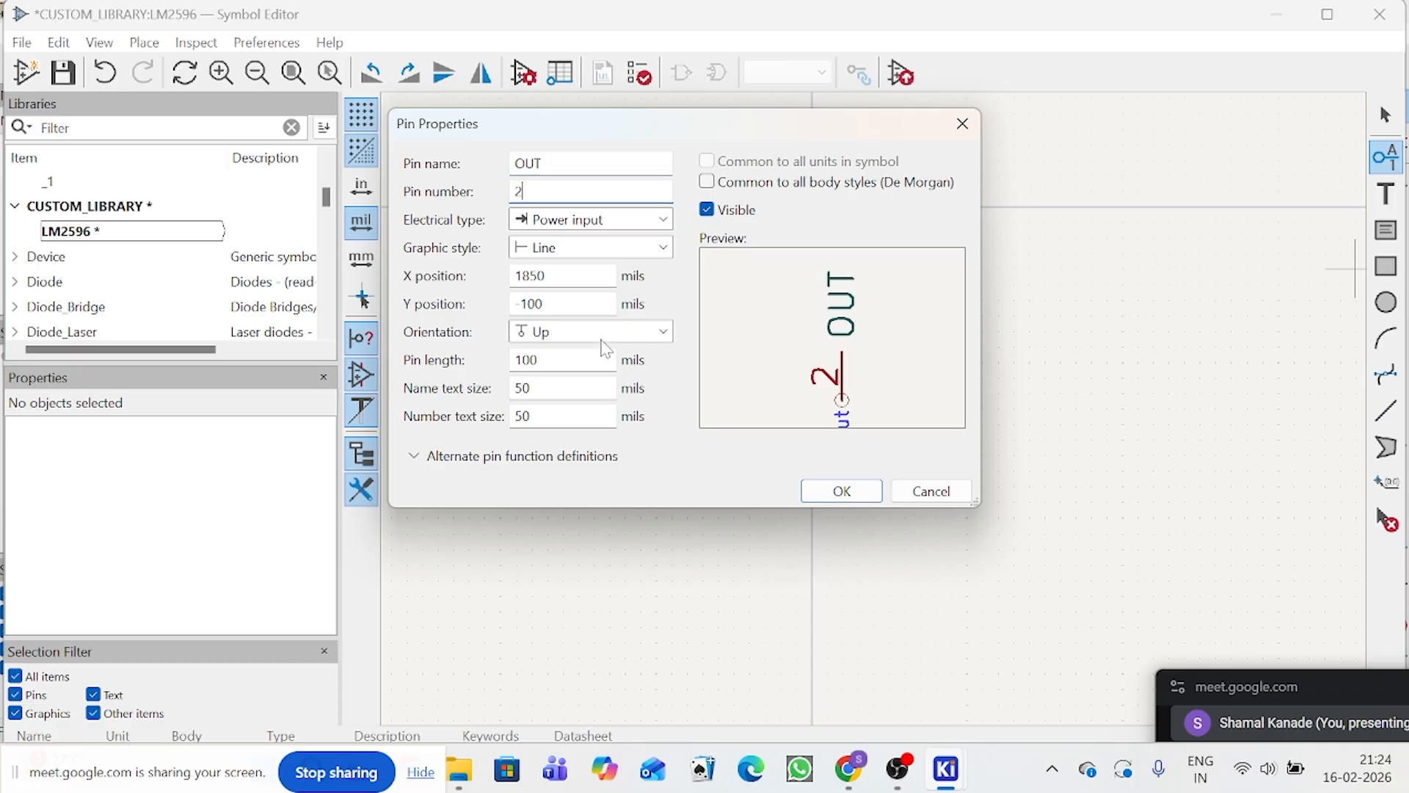
{"action": "left_click", "coordinate": [814, 491]}
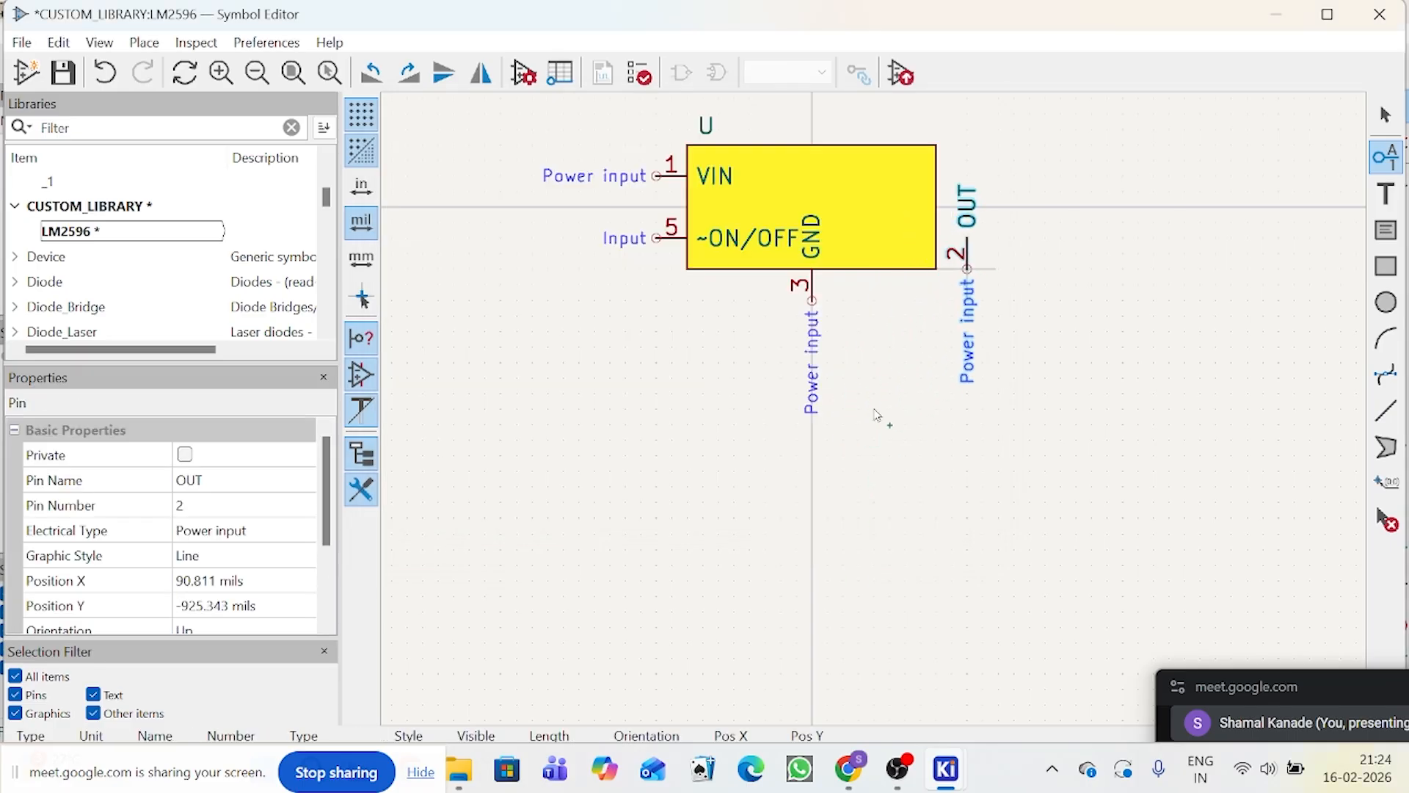
Step: Rotate the OUT pin to point left and attach it to the body's right edge, level with the ~ON/OFF pin
{"action": "scroll", "coordinate": [877, 411], "scroll_direction": "up", "scroll_amount": 3}
{"action": "key", "text": "r"}
{"action": "scroll", "coordinate": [875, 414], "scroll_direction": "down", "scroll_amount": 3}
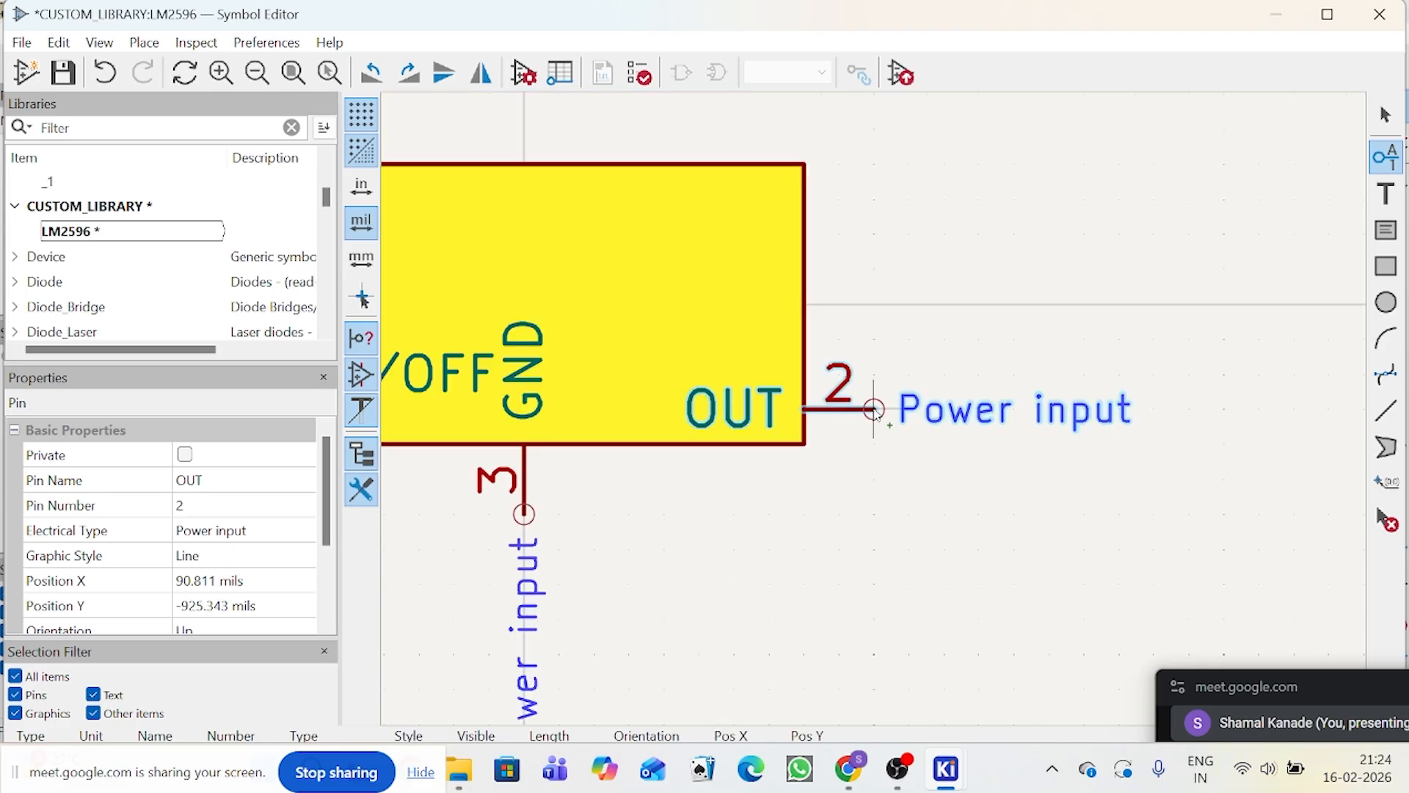
{"action": "scroll", "coordinate": [876, 412], "scroll_direction": "up", "scroll_amount": 2}
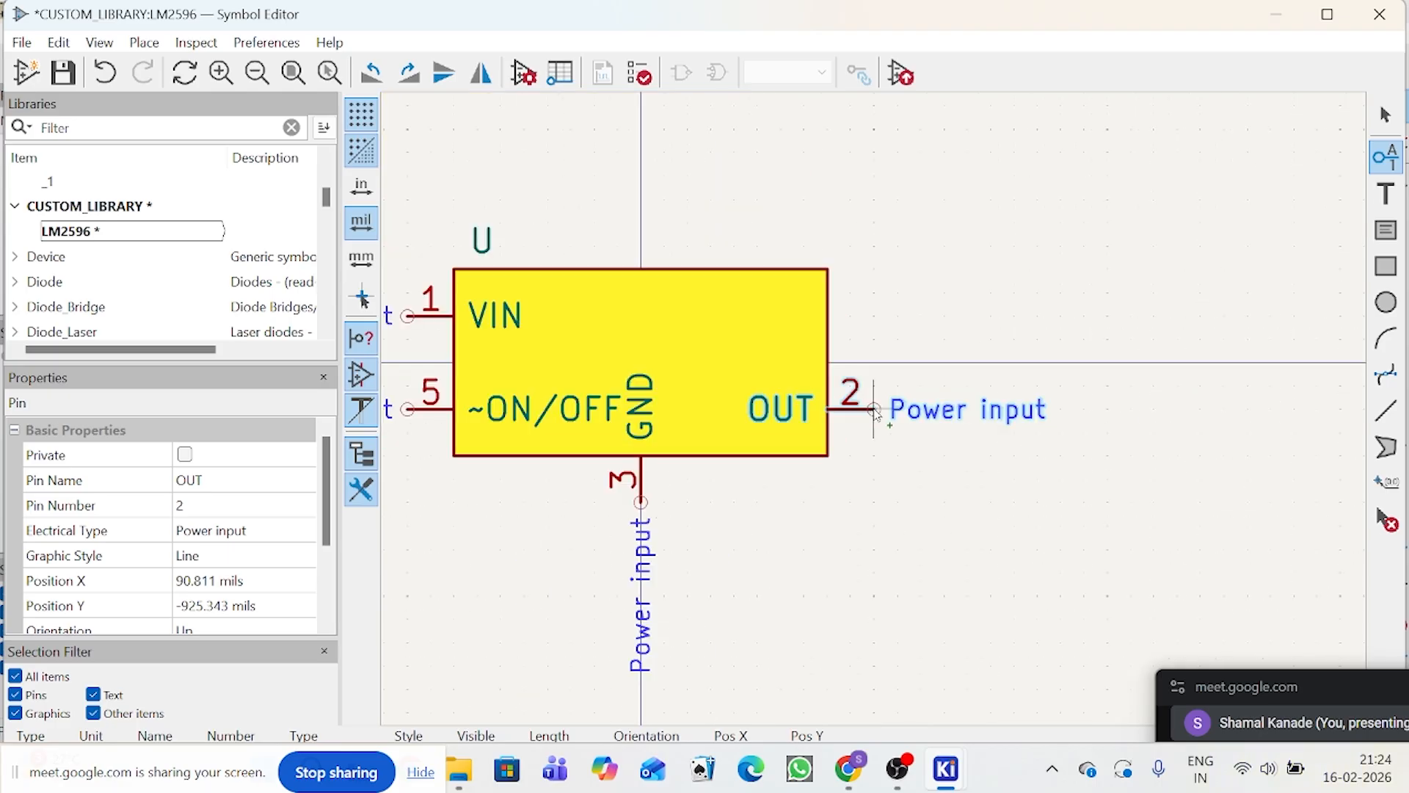
{"action": "left_click", "coordinate": [875, 410]}
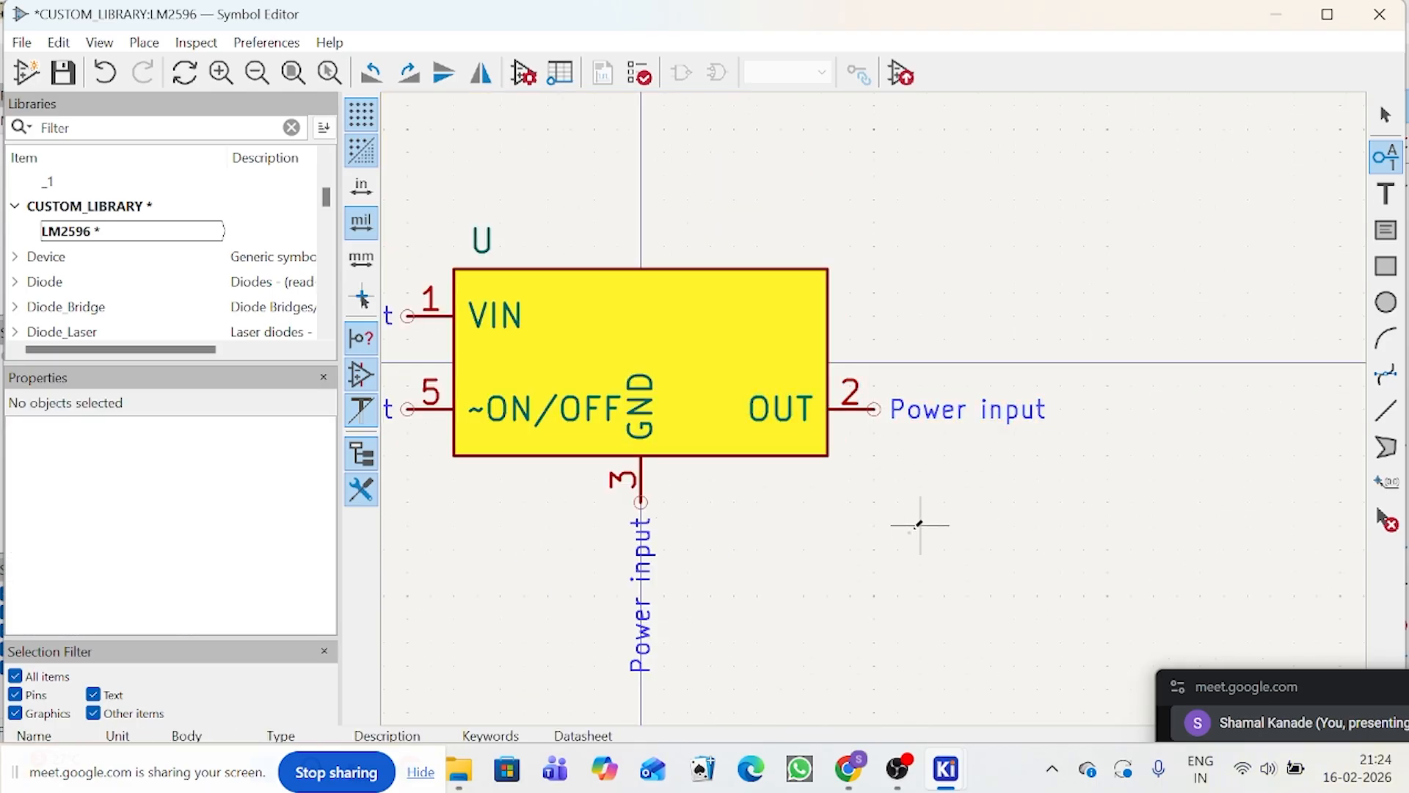
{"action": "left_click", "coordinate": [830, 574]}
{"action": "left_click", "coordinate": [963, 124]}
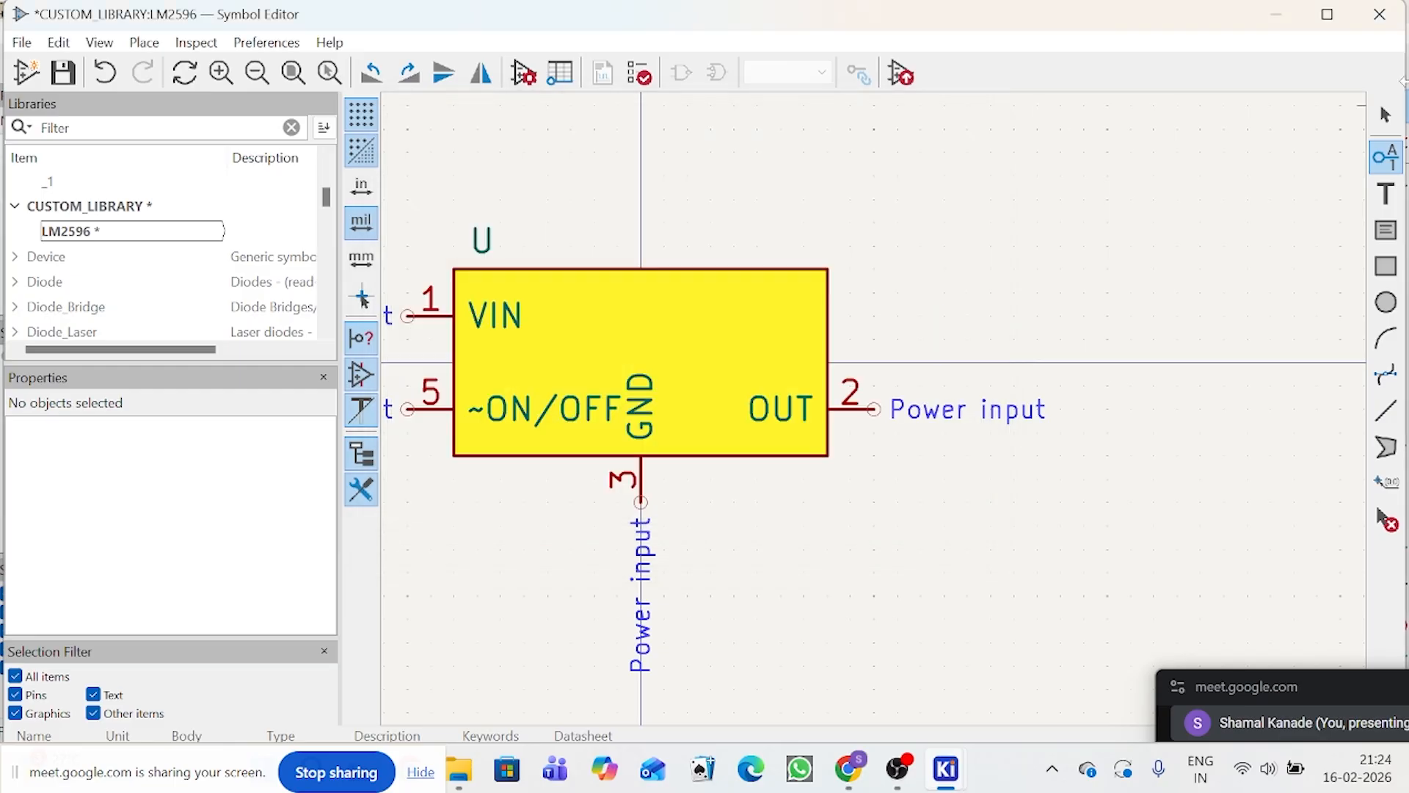
Step: Change the OUT pin's electrical type to Power output
{"action": "left_click", "coordinate": [1387, 115]}
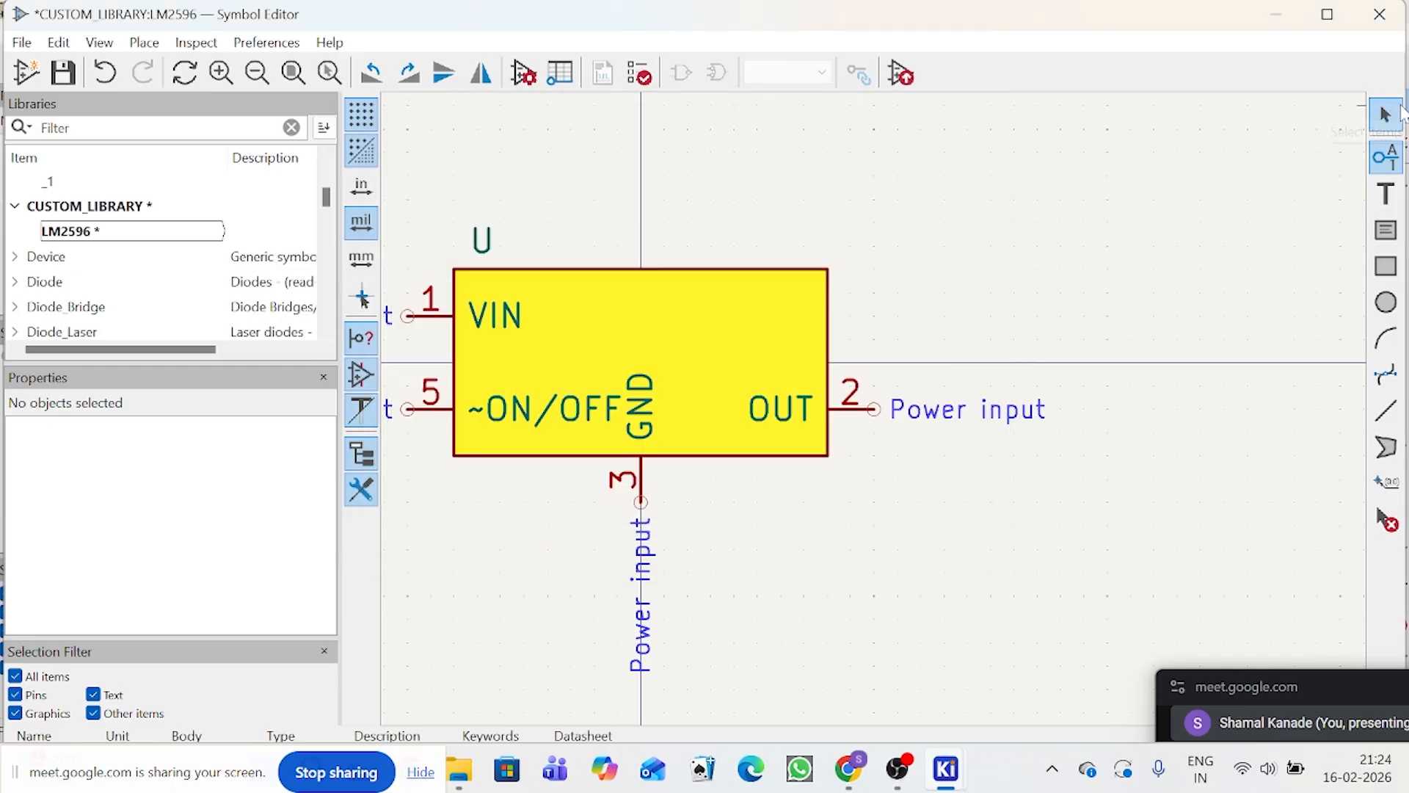
{"action": "double_click", "coordinate": [897, 412]}
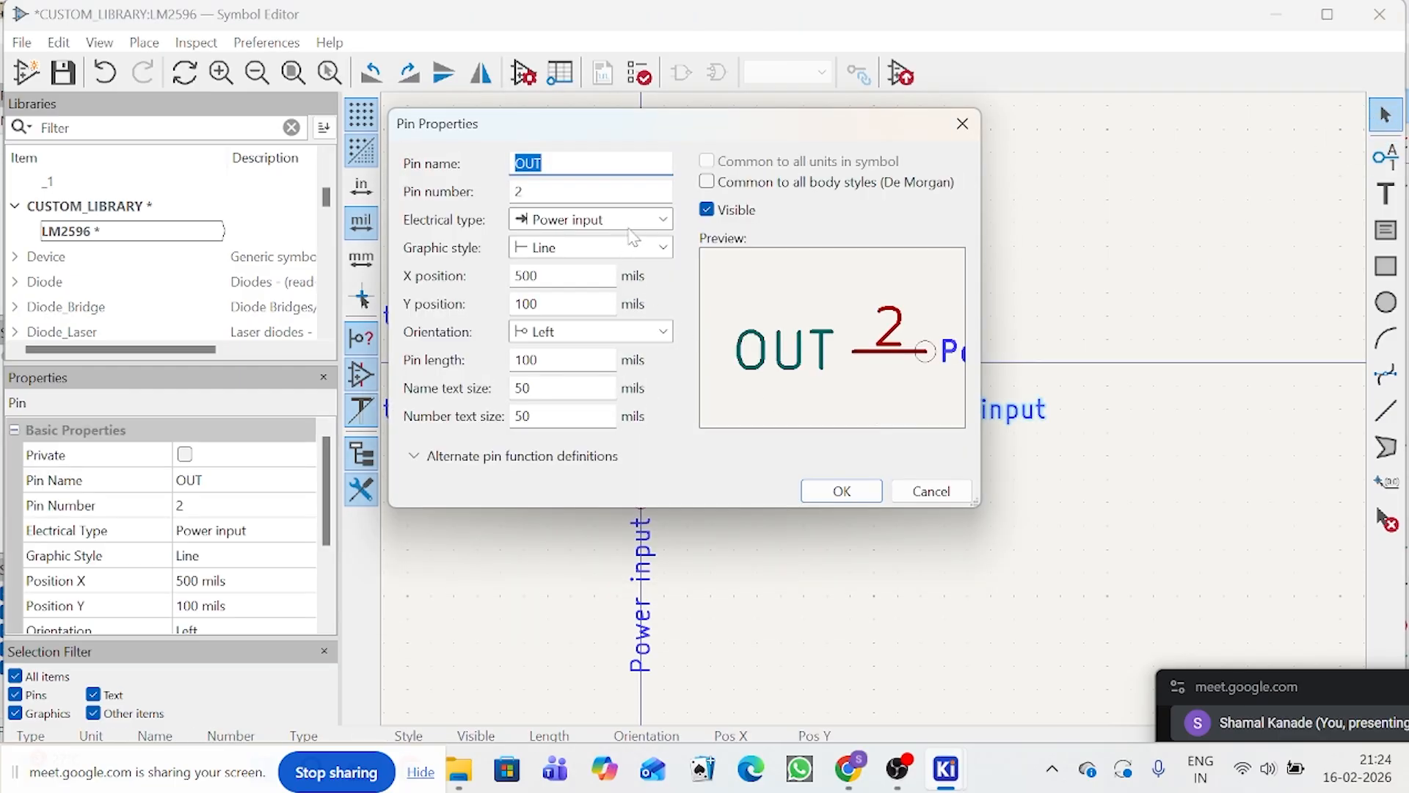
{"action": "left_click", "coordinate": [663, 221]}
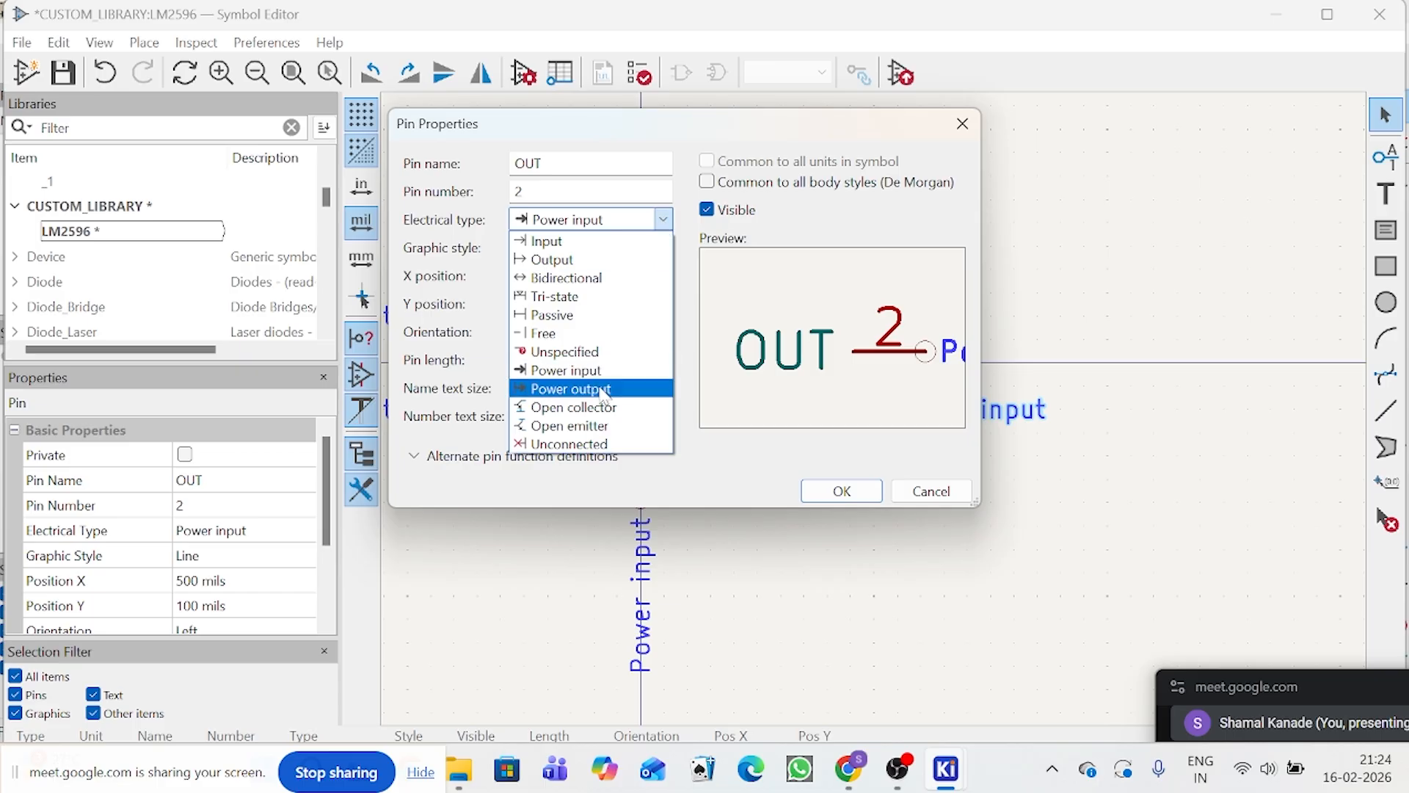
{"action": "left_click", "coordinate": [571, 389]}
{"action": "left_click", "coordinate": [842, 491]}
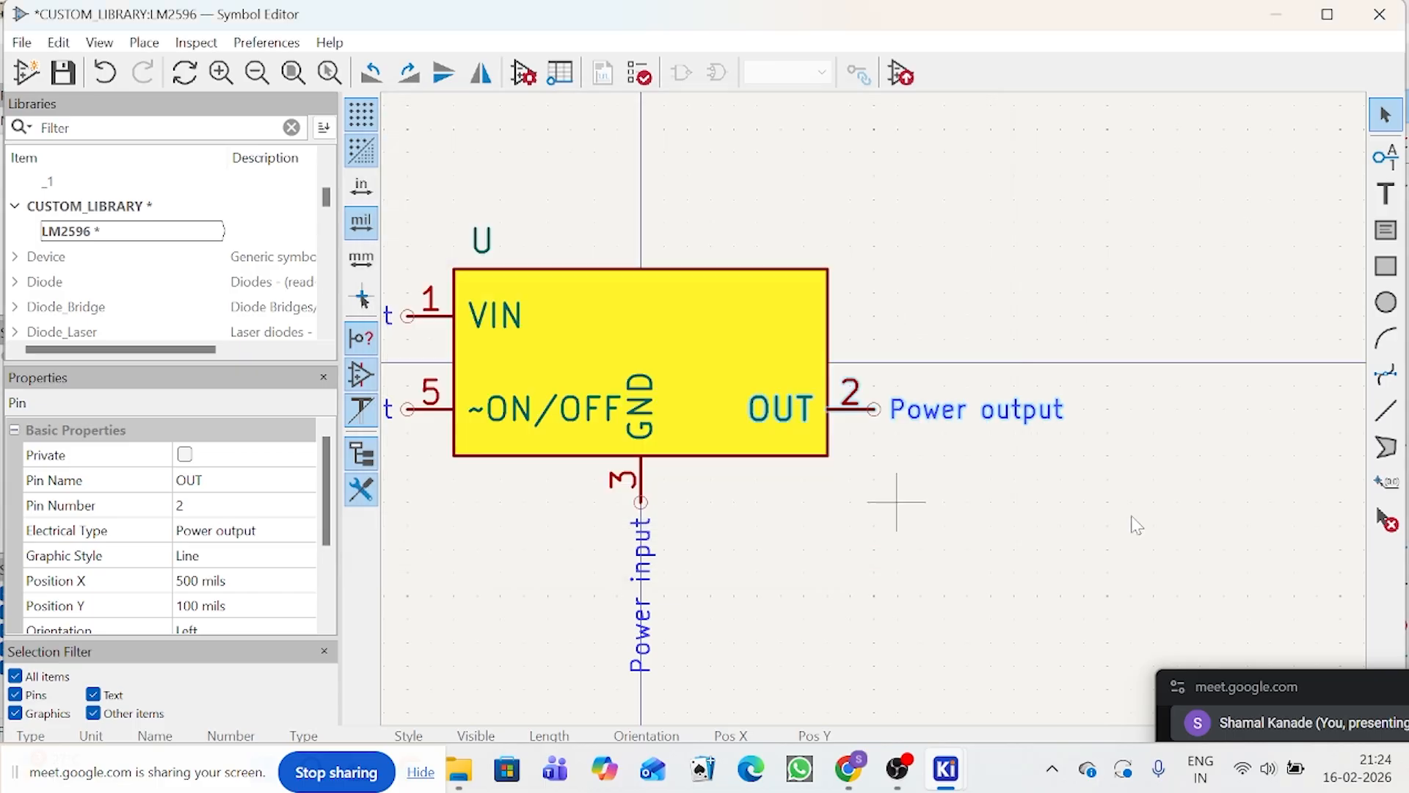
{"action": "key", "text": "Escape"}
Step: Create a pin named FB with number 4 and electrical type Input
{"action": "left_click", "coordinate": [1386, 156]}
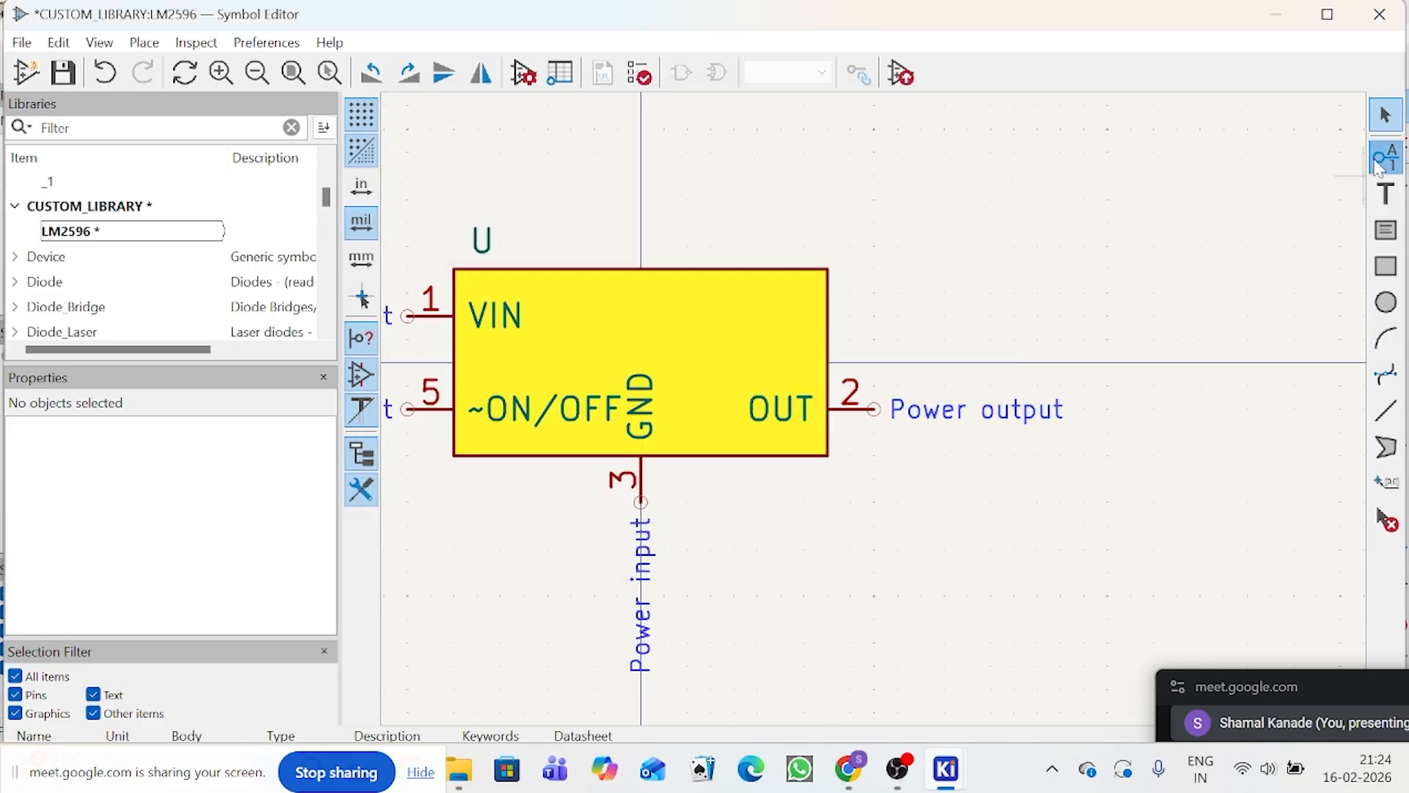
{"action": "left_click", "coordinate": [1342, 179]}
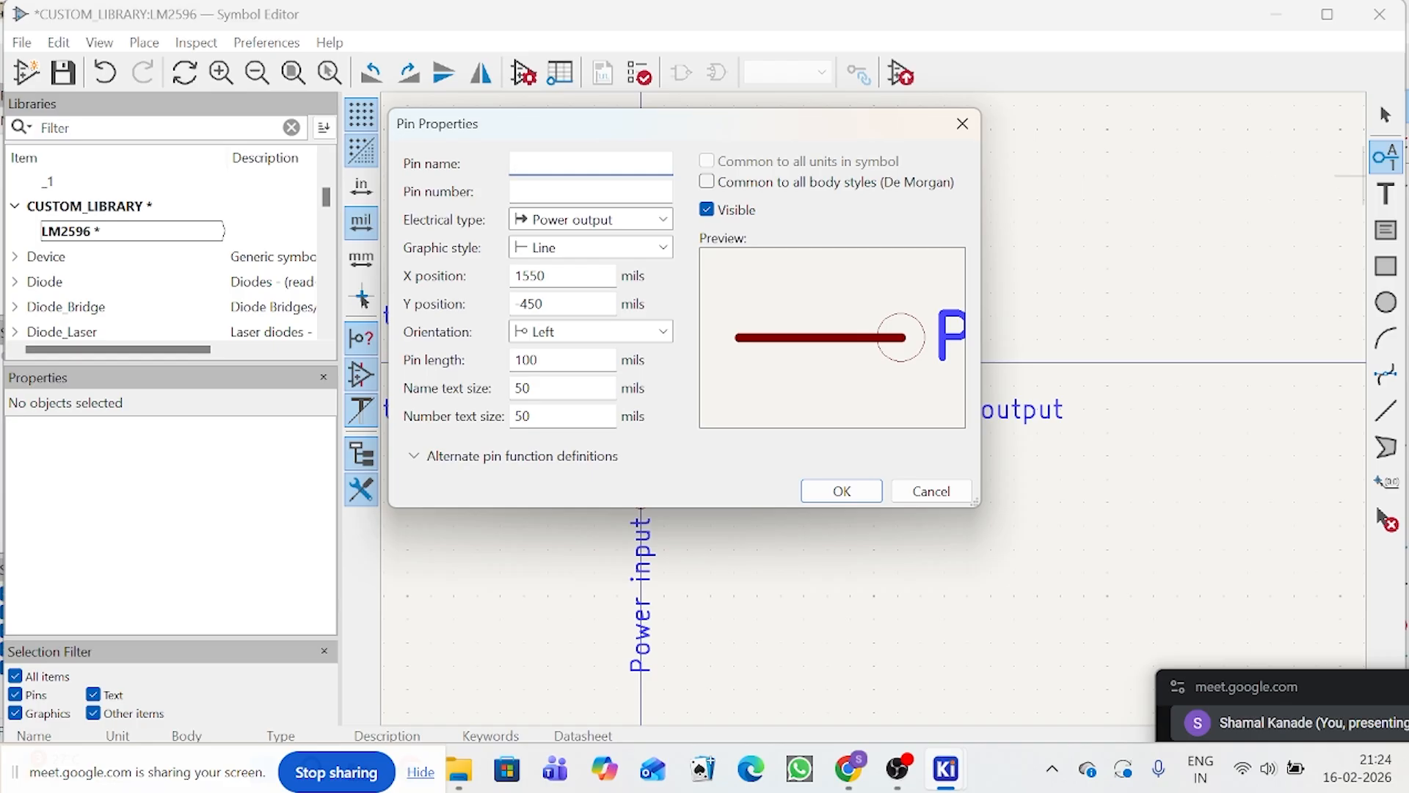
{"action": "type", "text": "4"}
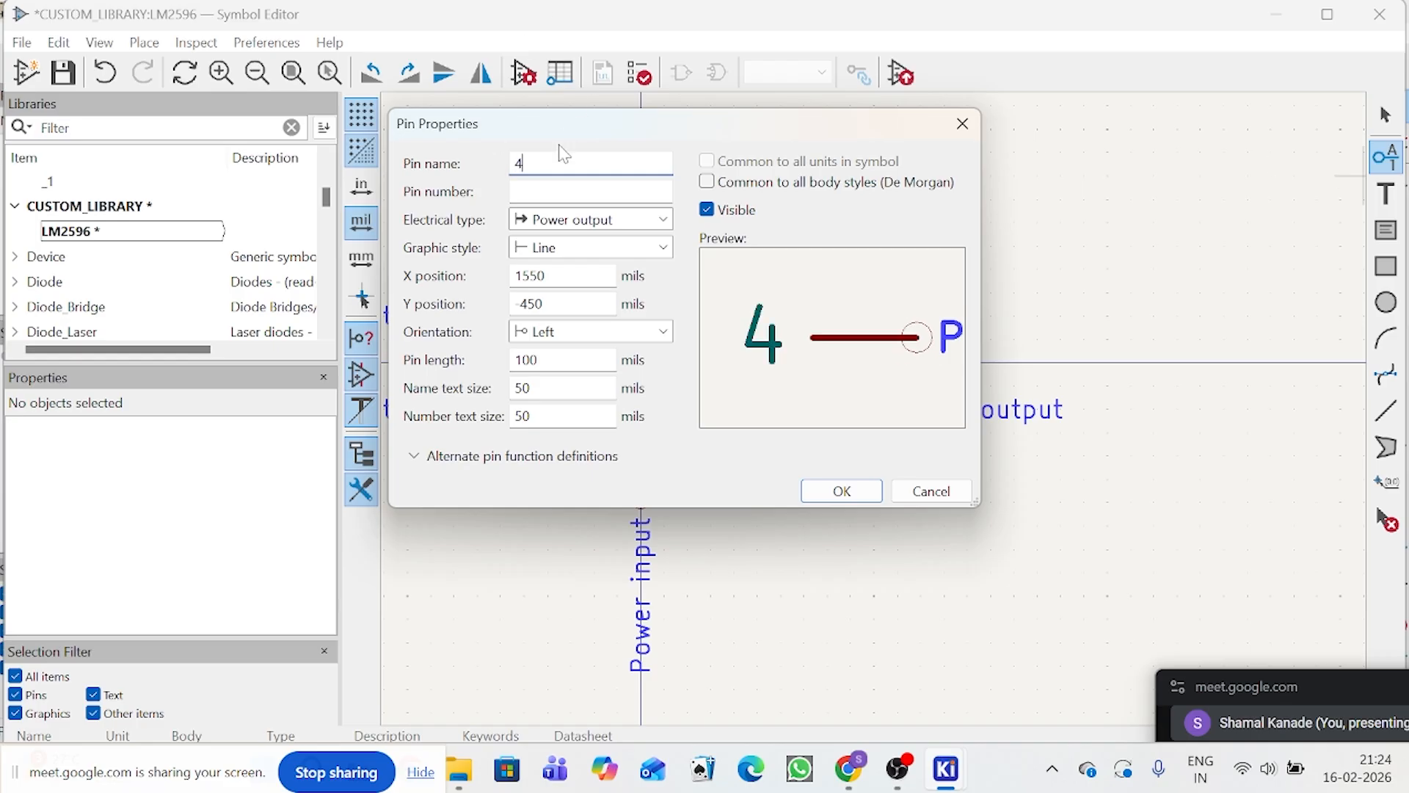
{"action": "left_click_drag", "start_coordinate": [568, 139], "coordinate": [727, 217]}
{"action": "key", "text": "Tab"}
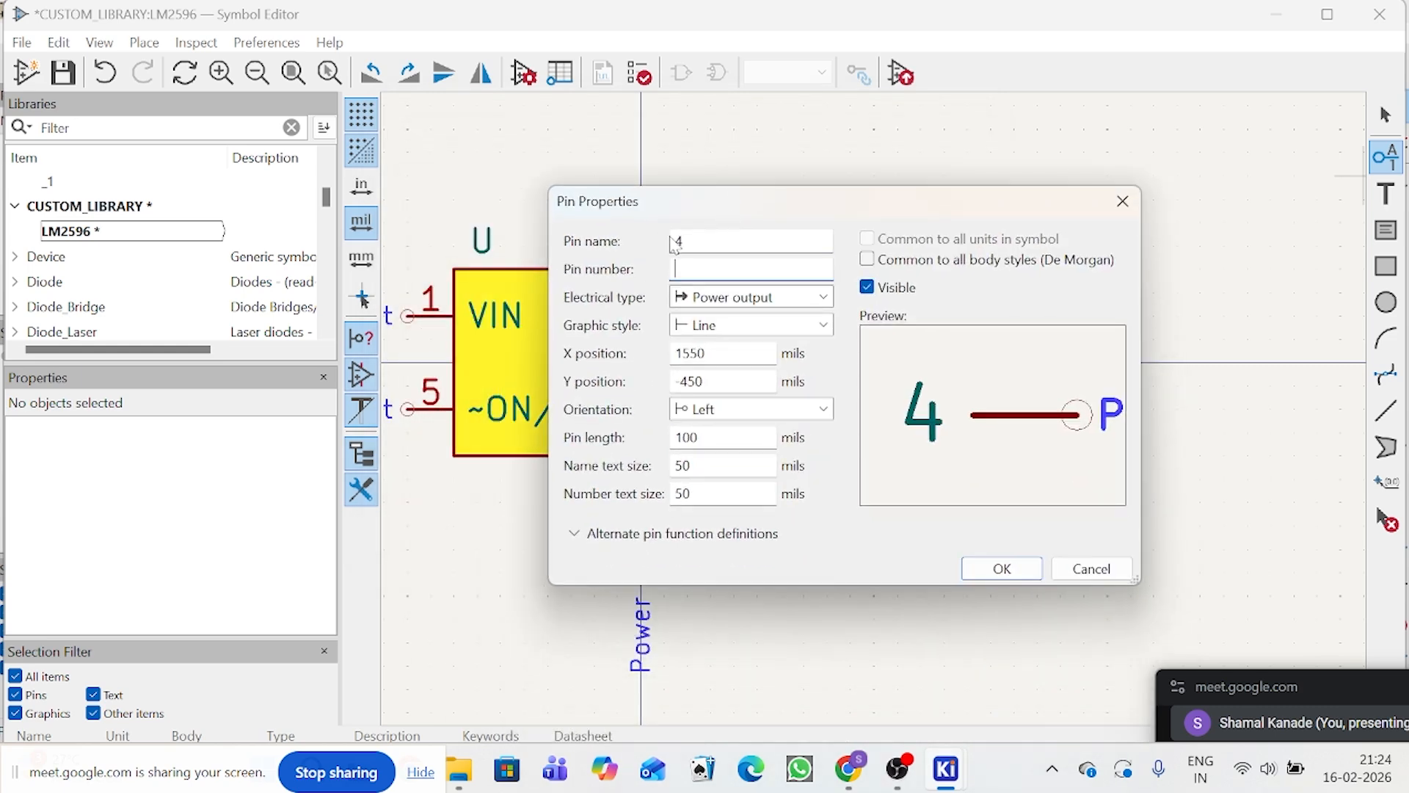
{"action": "key", "text": "shift+Tab"}
{"action": "type", "text": "FB"}
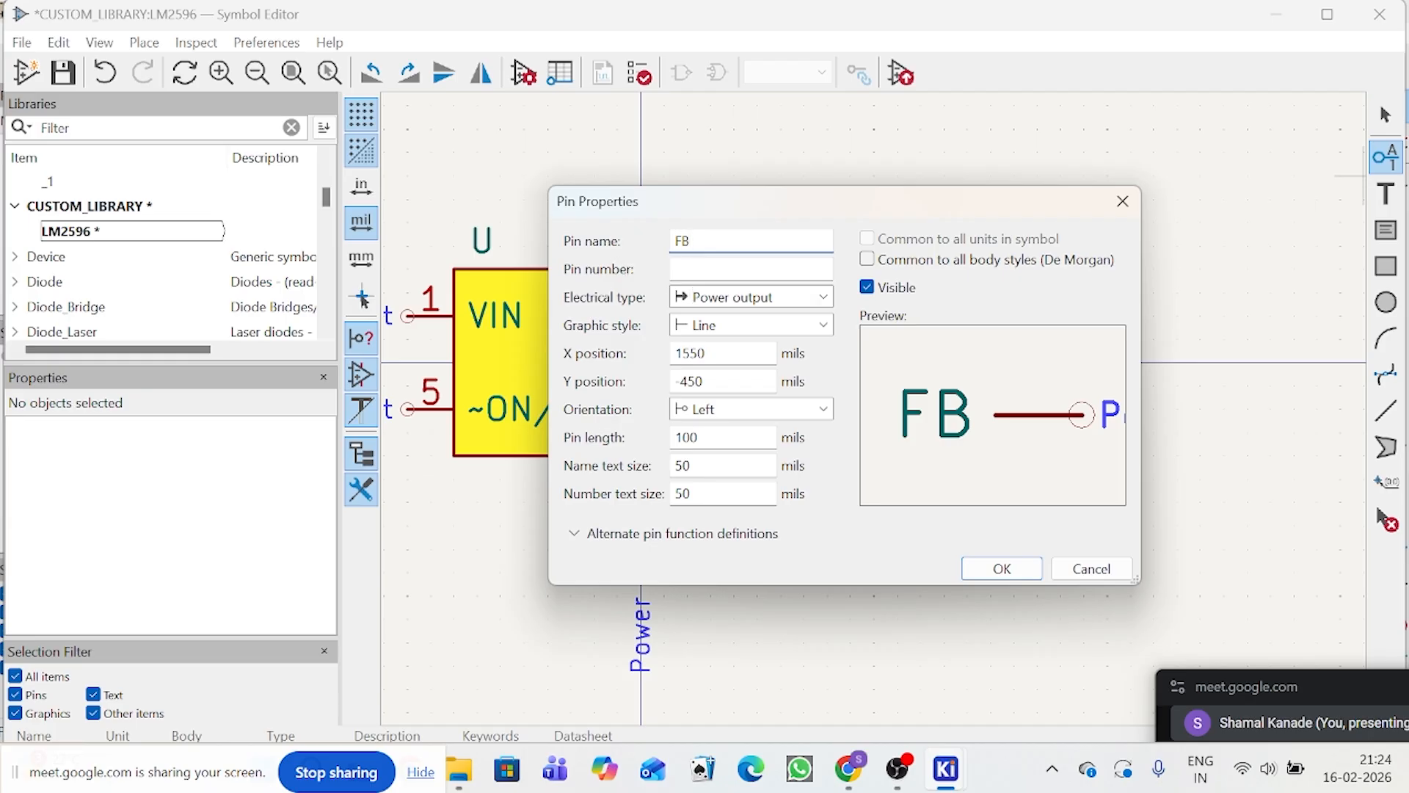
{"action": "key", "text": "Tab"}
{"action": "type", "text": "4"}
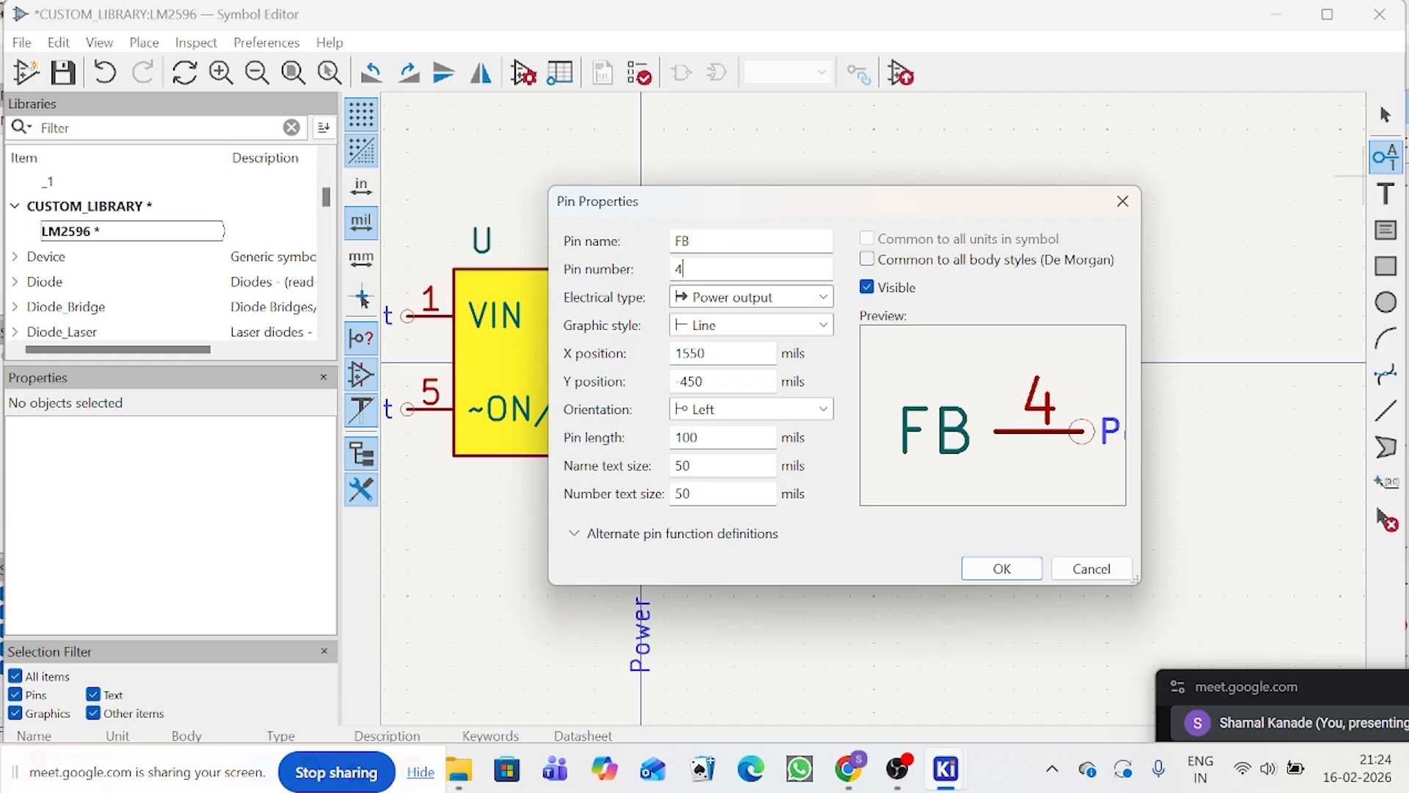
{"action": "left_click", "coordinate": [719, 299]}
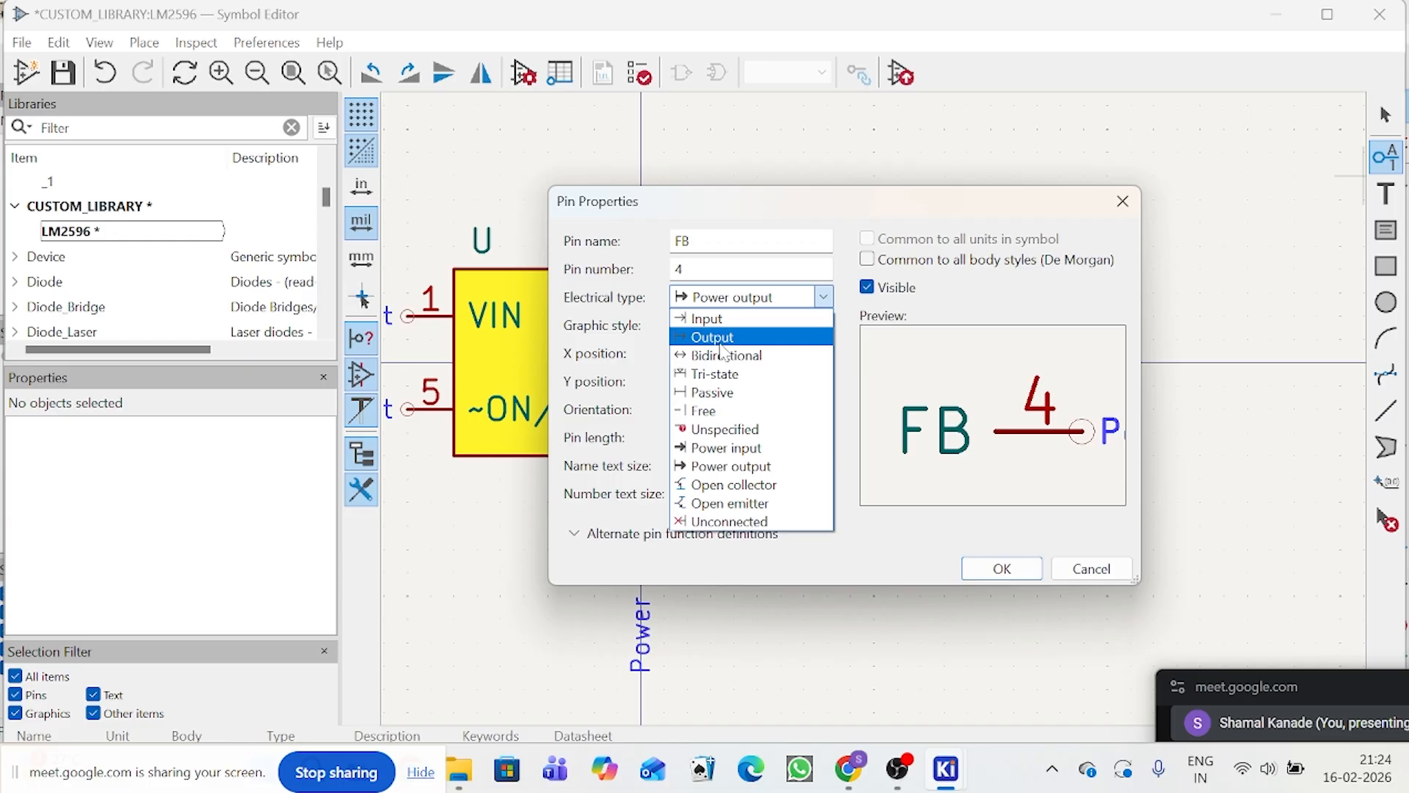
{"action": "left_click", "coordinate": [708, 319]}
{"action": "left_click", "coordinate": [1019, 580]}
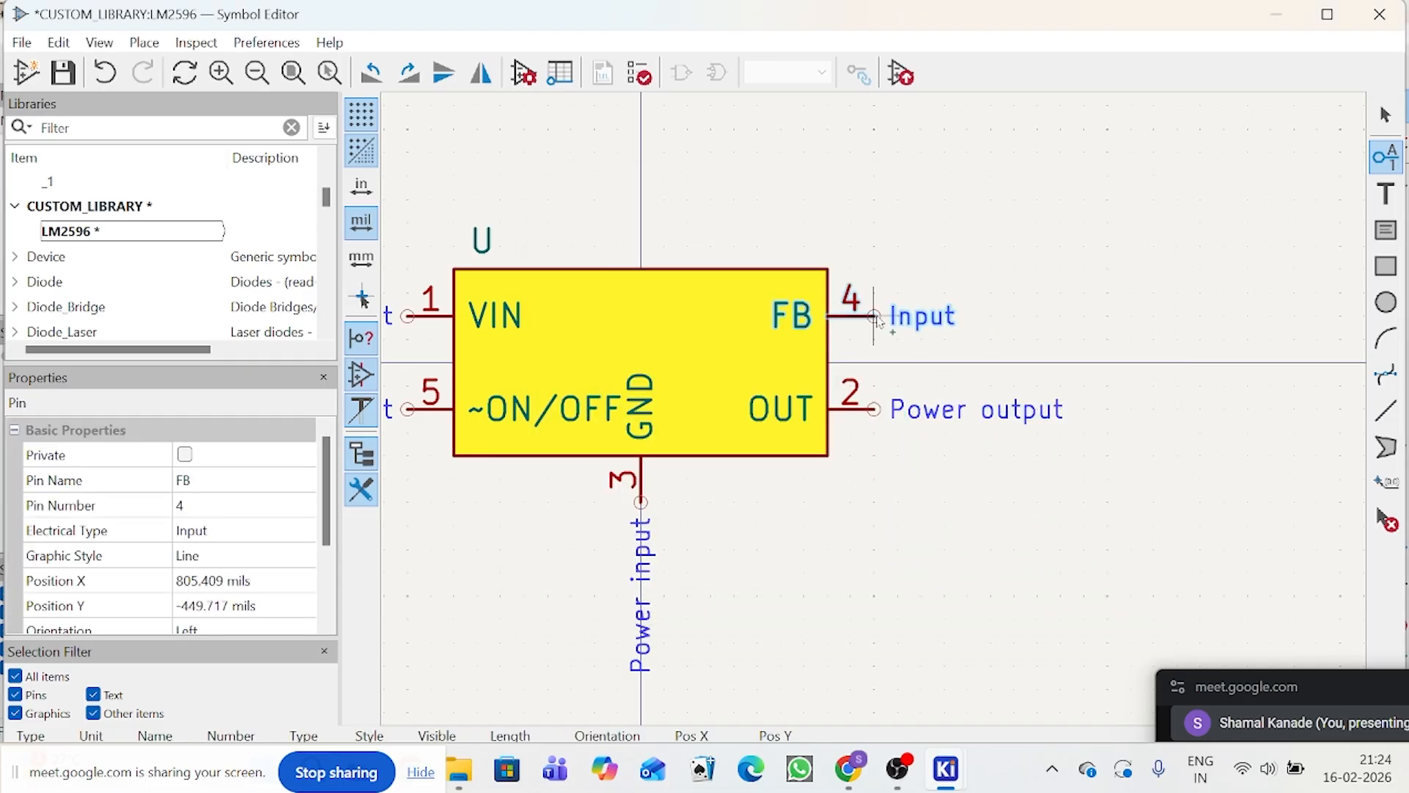
Step: Place the FB pin on the body's right edge, level with the VIN pin, and save all library changes
{"action": "left_click", "coordinate": [873, 317]}
{"action": "scroll", "coordinate": [878, 404], "scroll_direction": "down", "scroll_amount": 4}
{"action": "scroll", "coordinate": [878, 404], "scroll_direction": "up", "scroll_amount": 3}
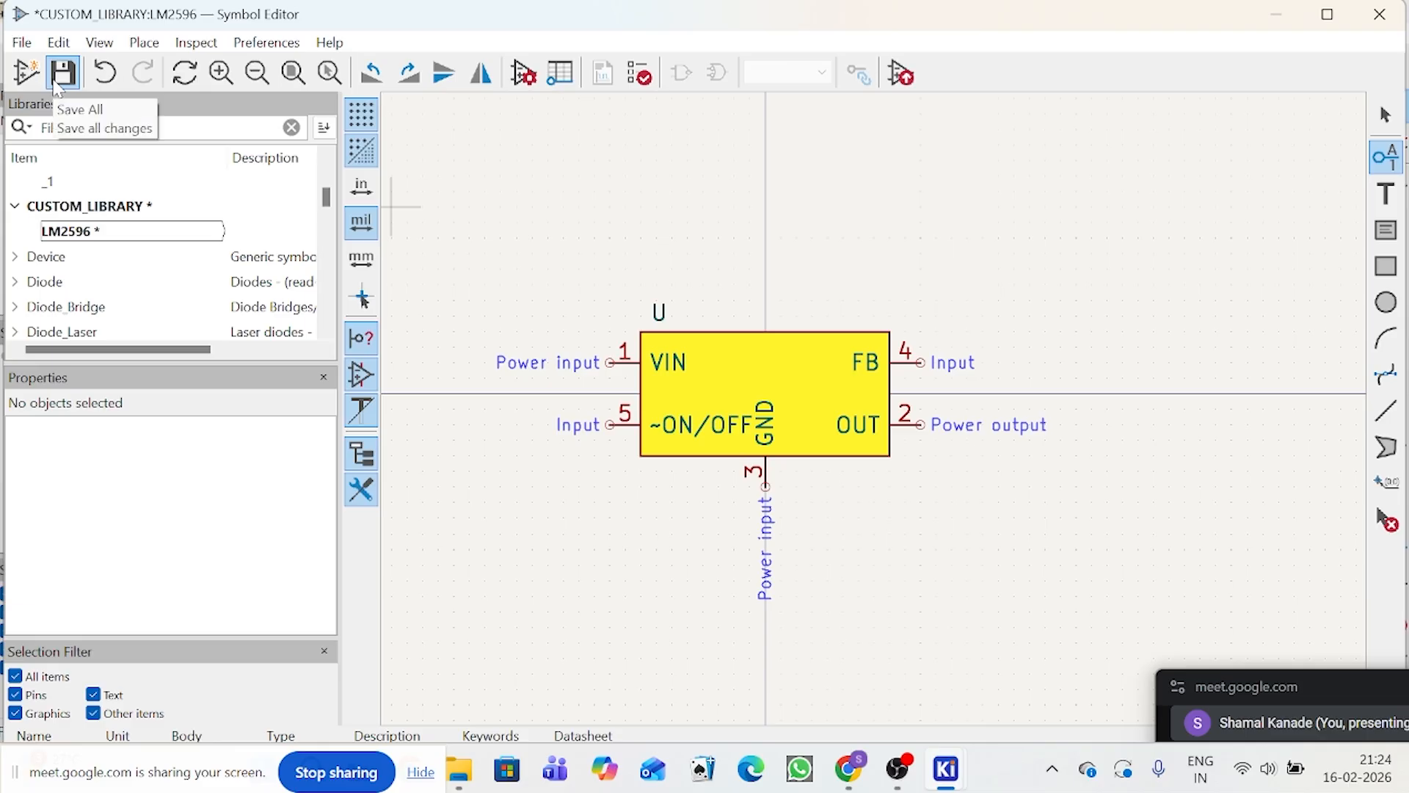
{"action": "left_click", "coordinate": [63, 73]}
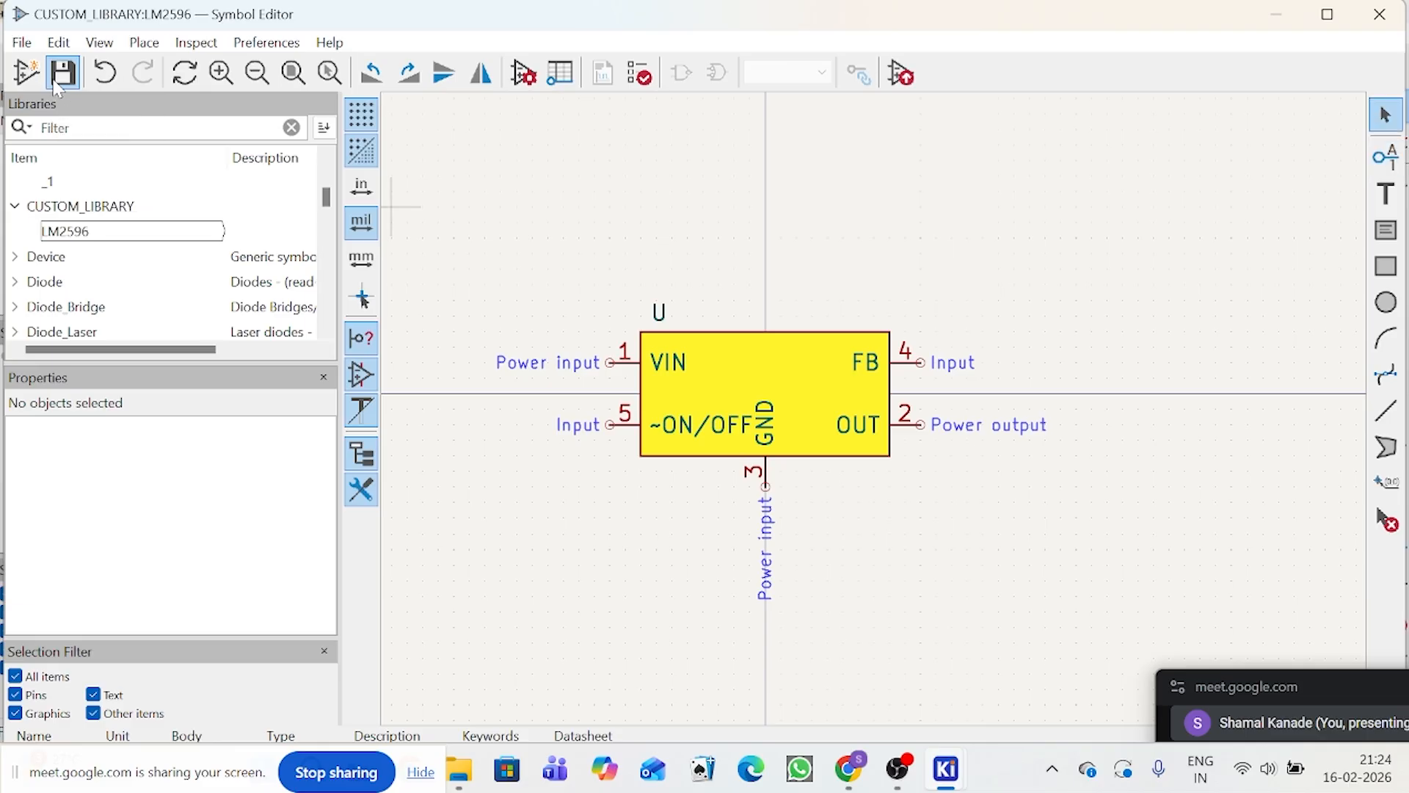
Step: Save the symbol as LM2596 in CUSTOM_LIBRARY, overwriting the existing one, and select it in the library tree
{"action": "left_click", "coordinate": [22, 42]}
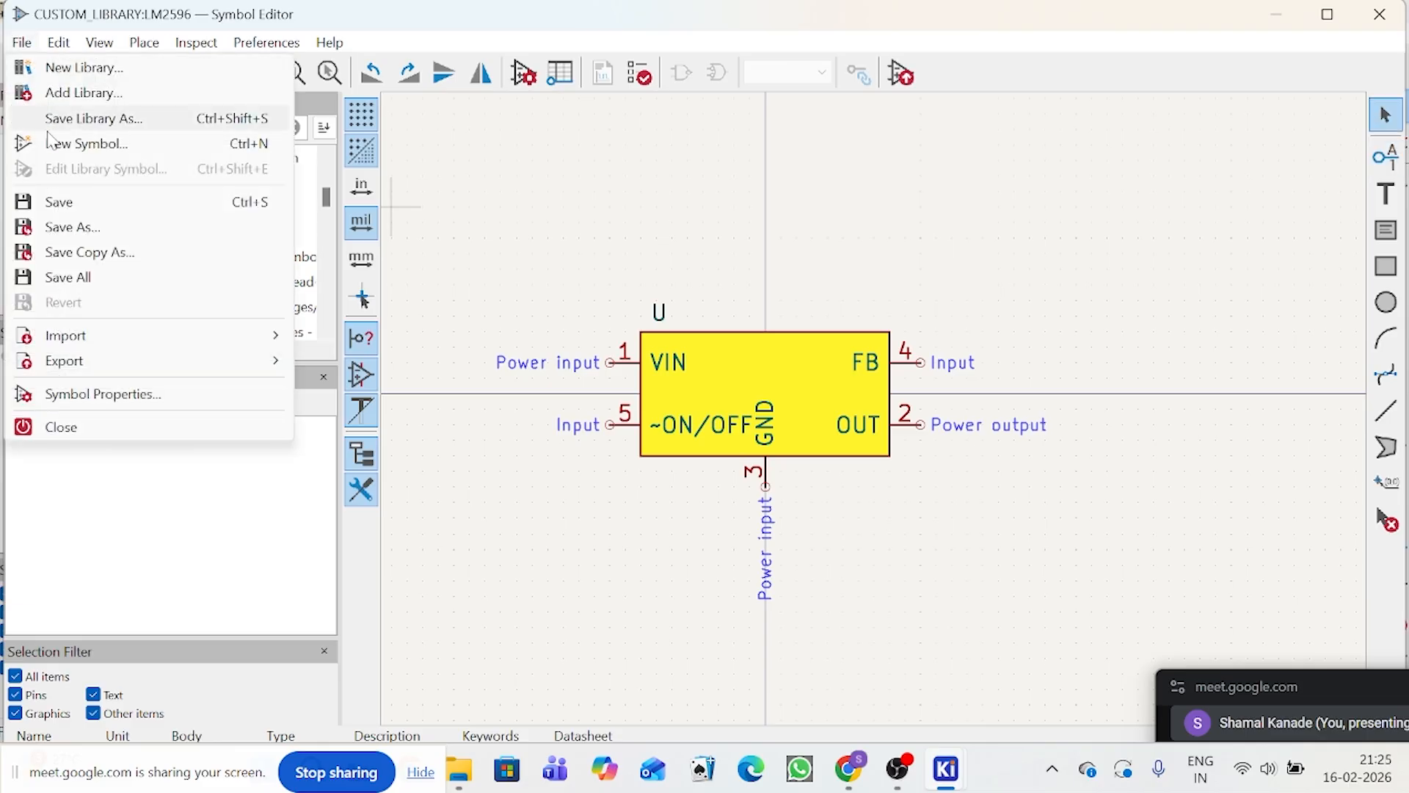
{"action": "left_click", "coordinate": [71, 229]}
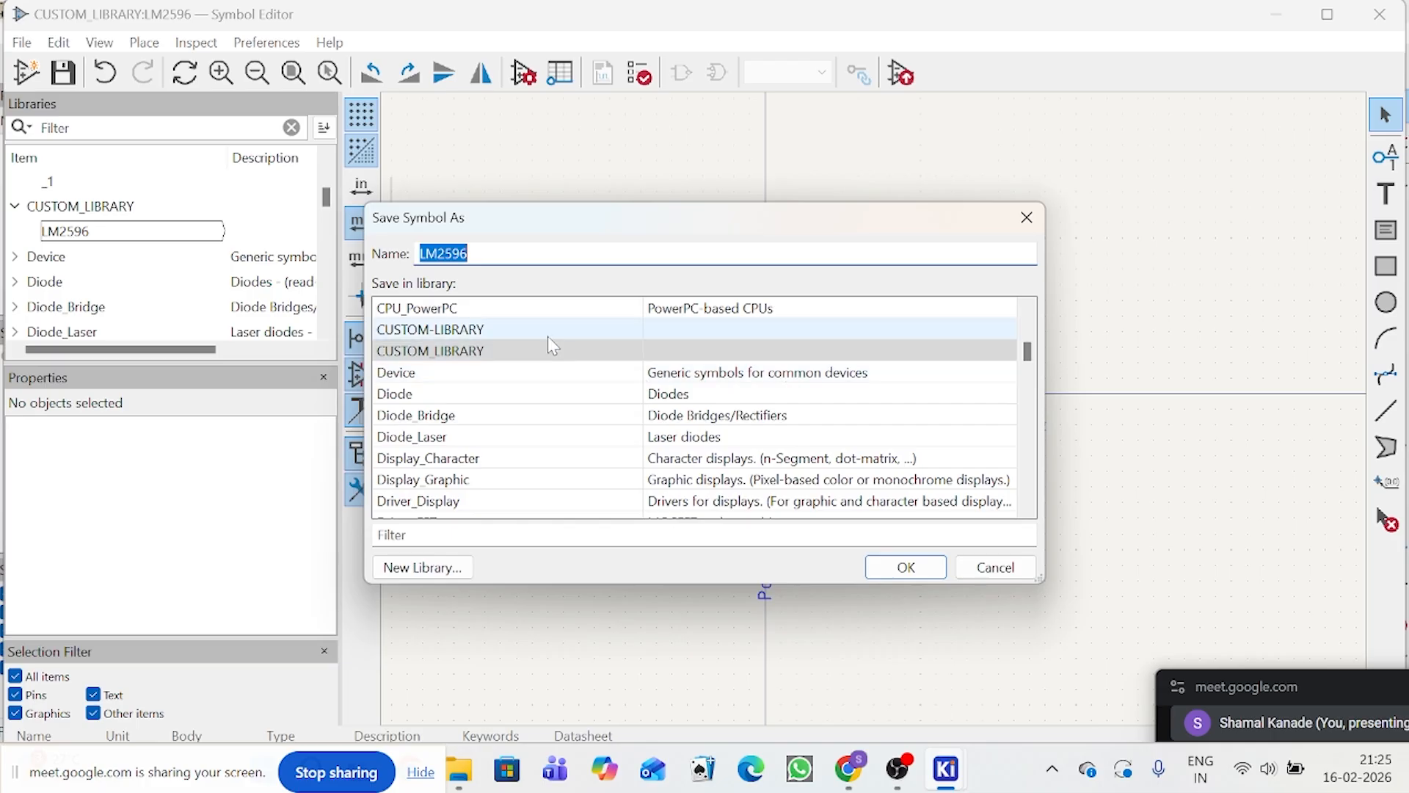
{"action": "left_click", "coordinate": [470, 351]}
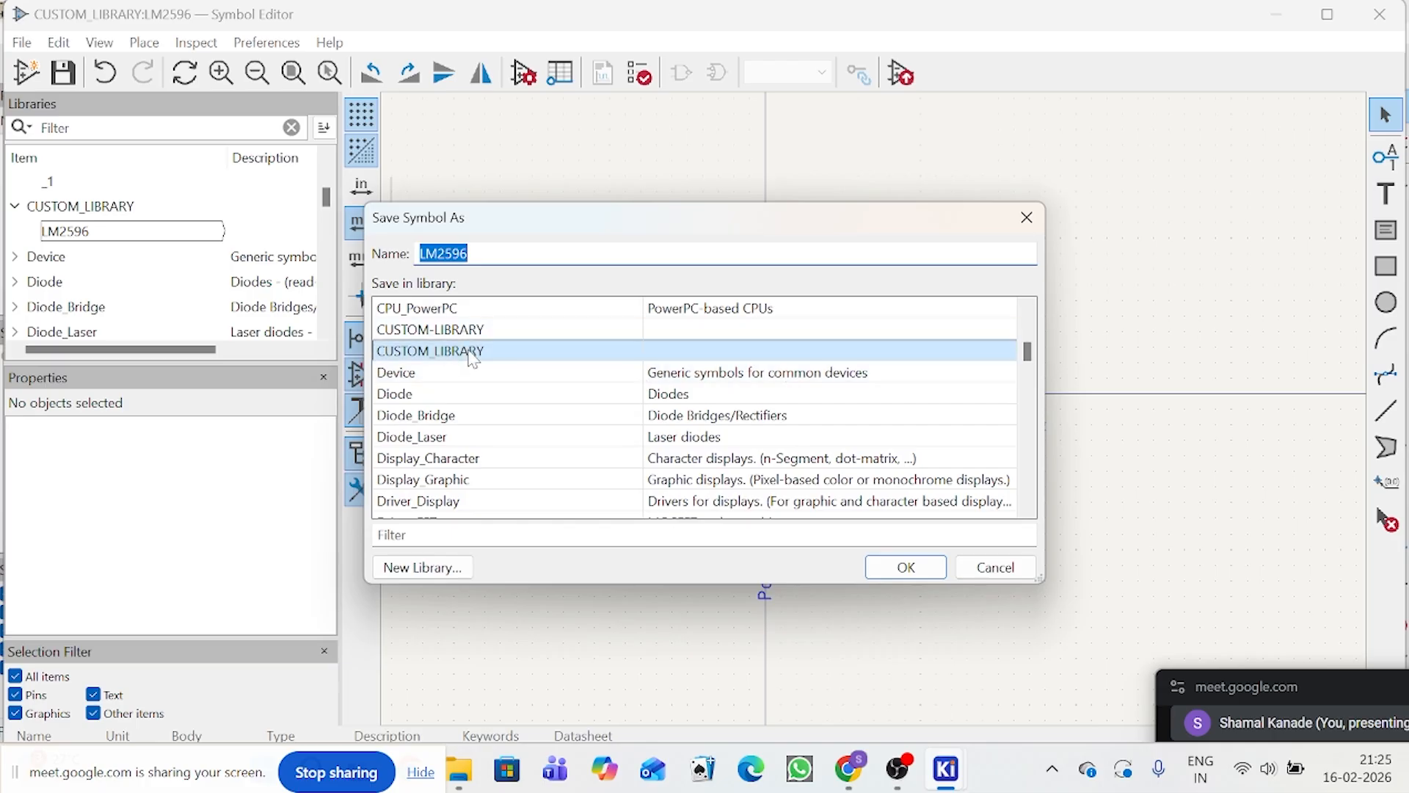
{"action": "left_click", "coordinate": [908, 570]}
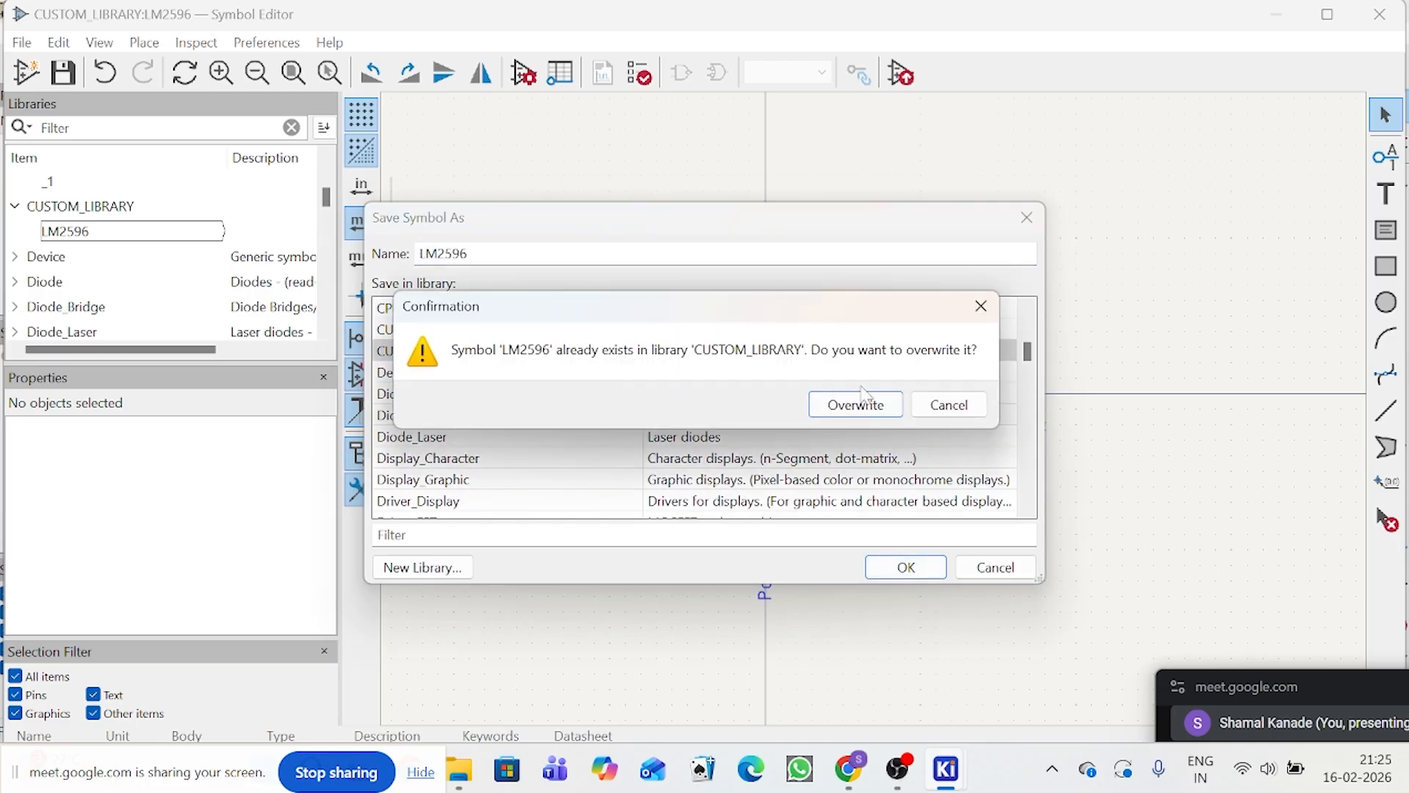
{"action": "left_click", "coordinate": [857, 403]}
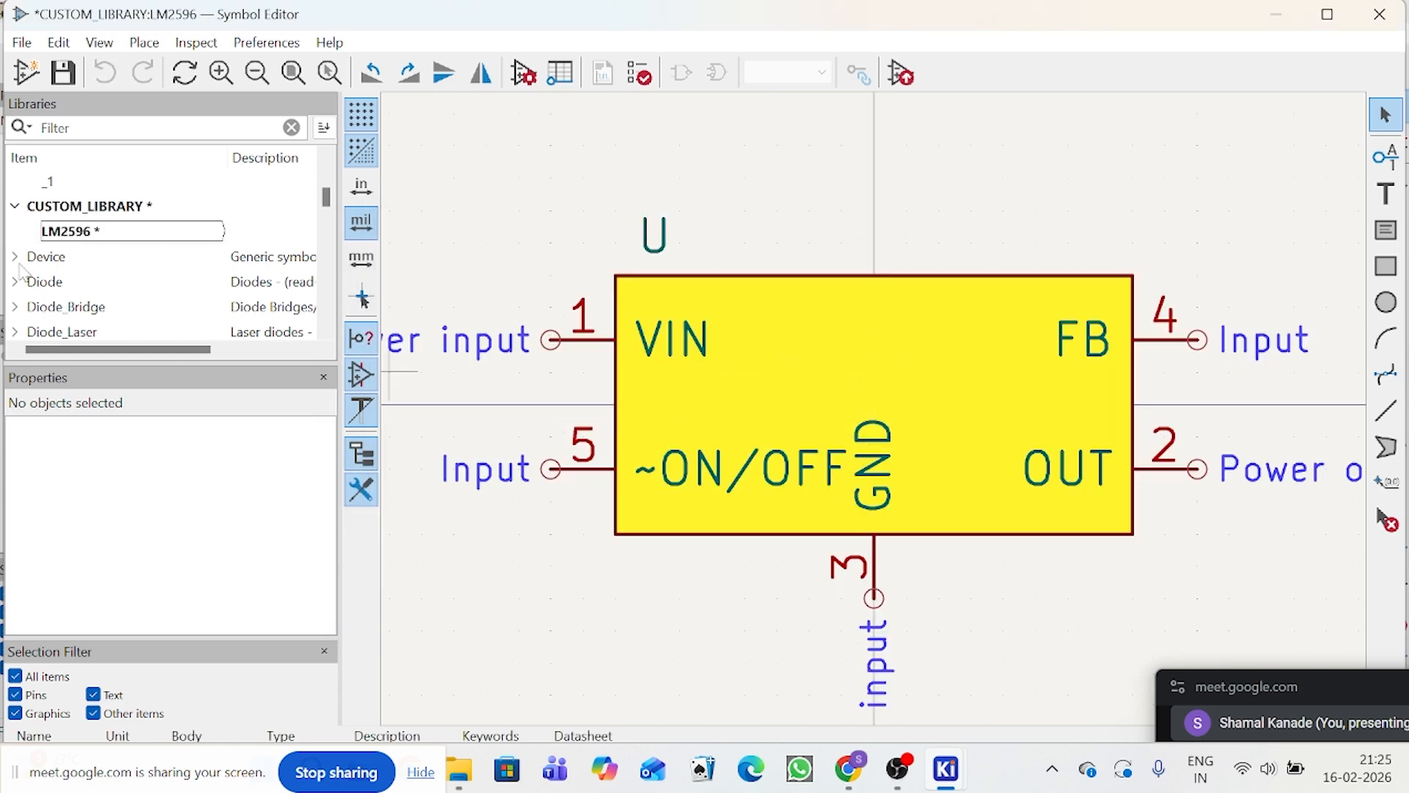
{"action": "left_click", "coordinate": [69, 232]}
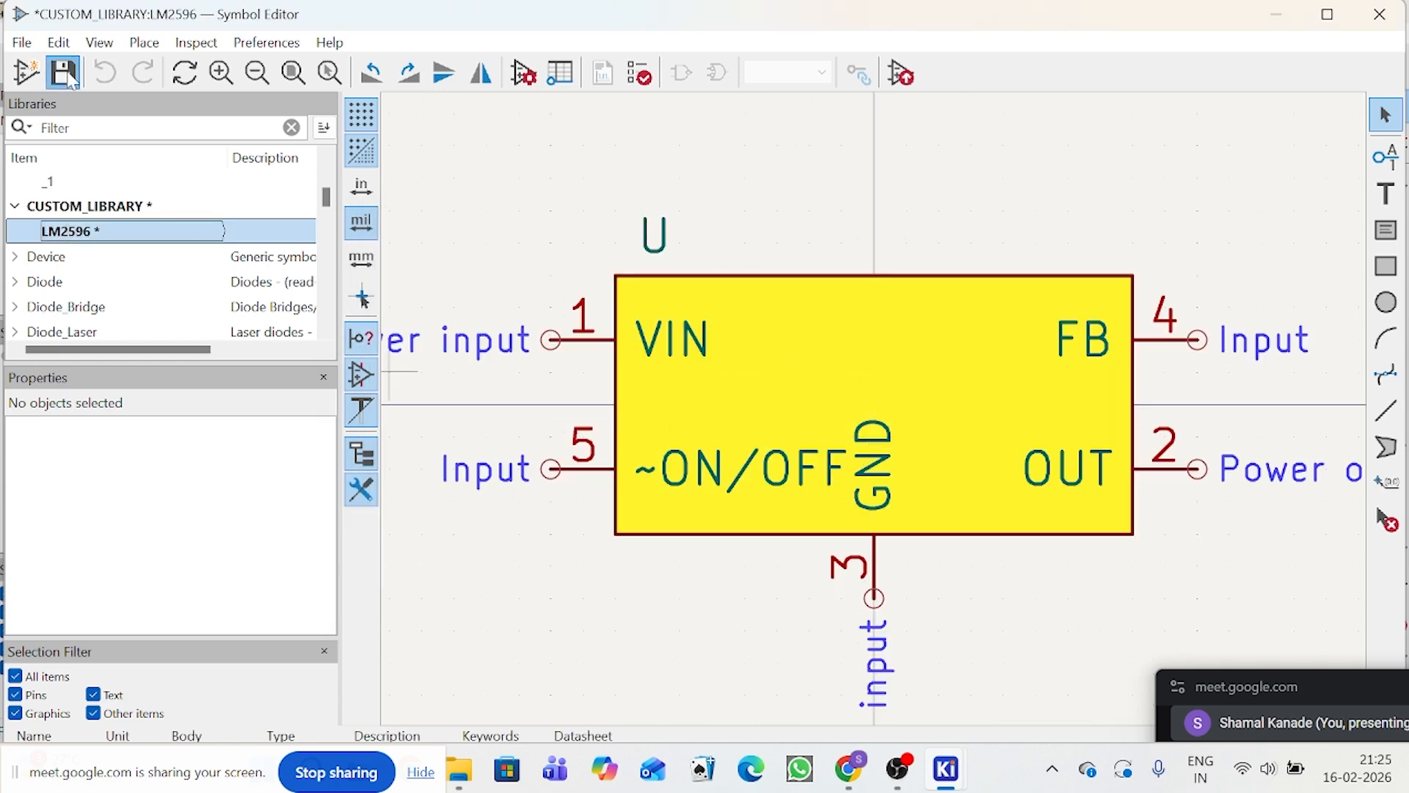
Step: Save the LM2596 symbol and reload it by switching to Ammeter_AC in the Device library and back
{"action": "left_click", "coordinate": [68, 78]}
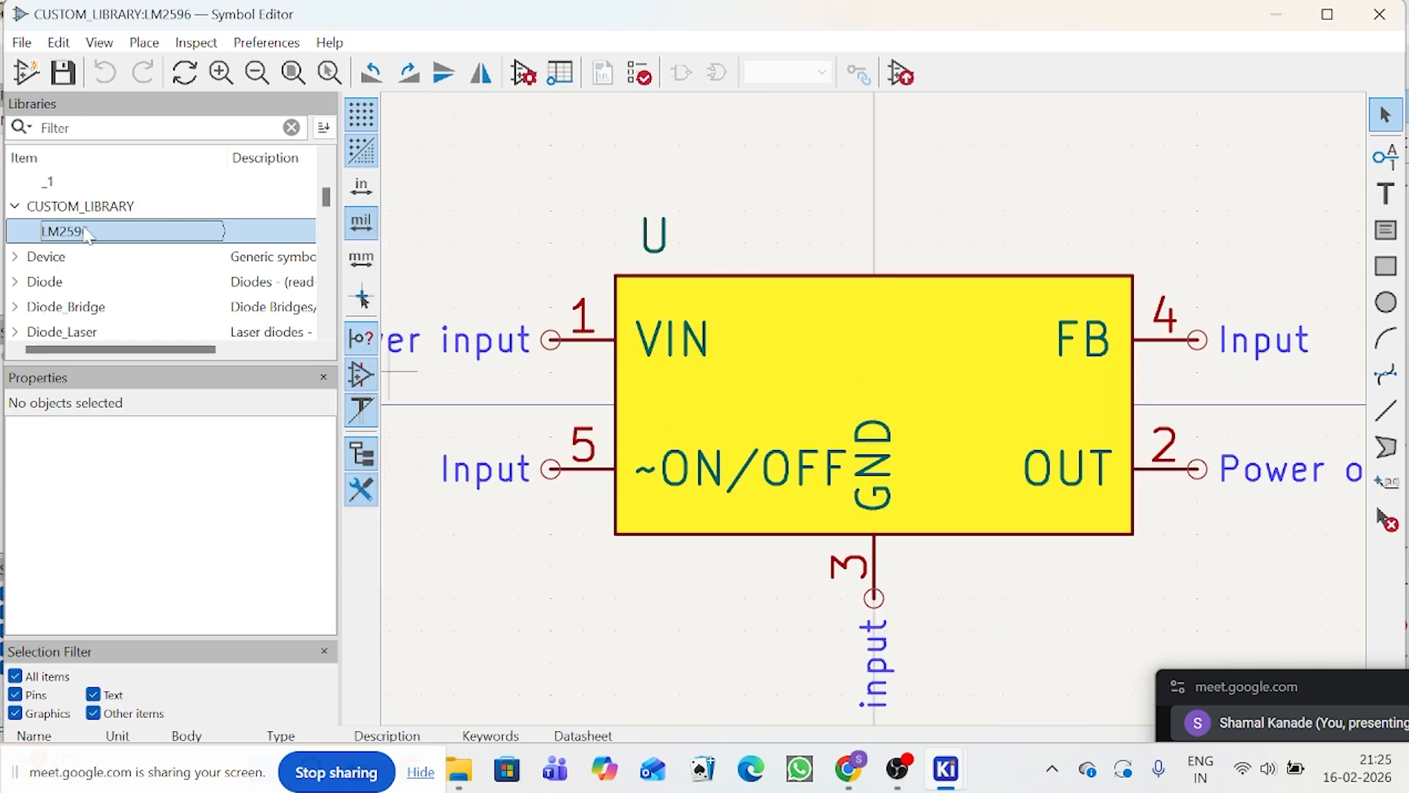
{"action": "left_click", "coordinate": [16, 257]}
{"action": "double_click", "coordinate": [54, 283]}
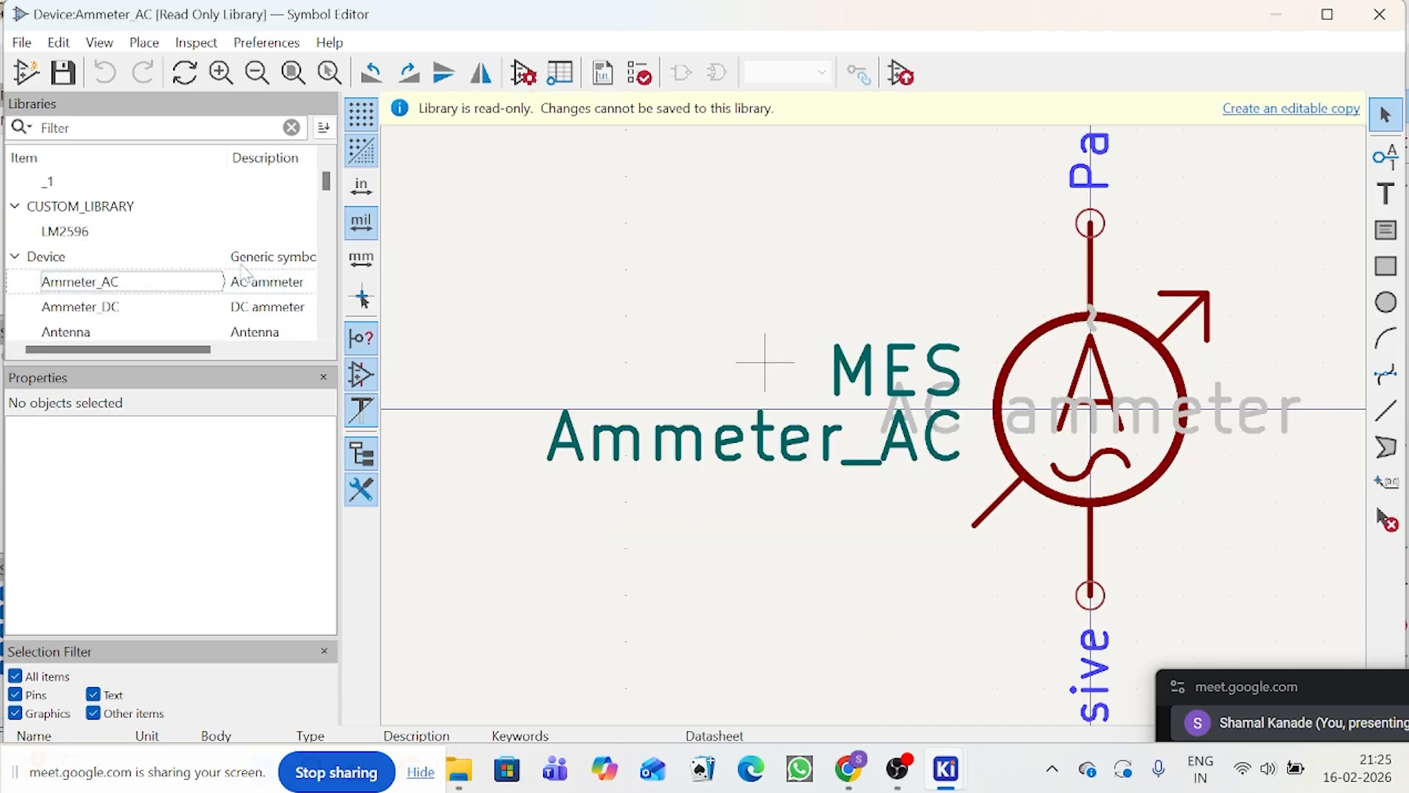
{"action": "left_click", "coordinate": [58, 232]}
{"action": "double_click", "coordinate": [80, 235]}
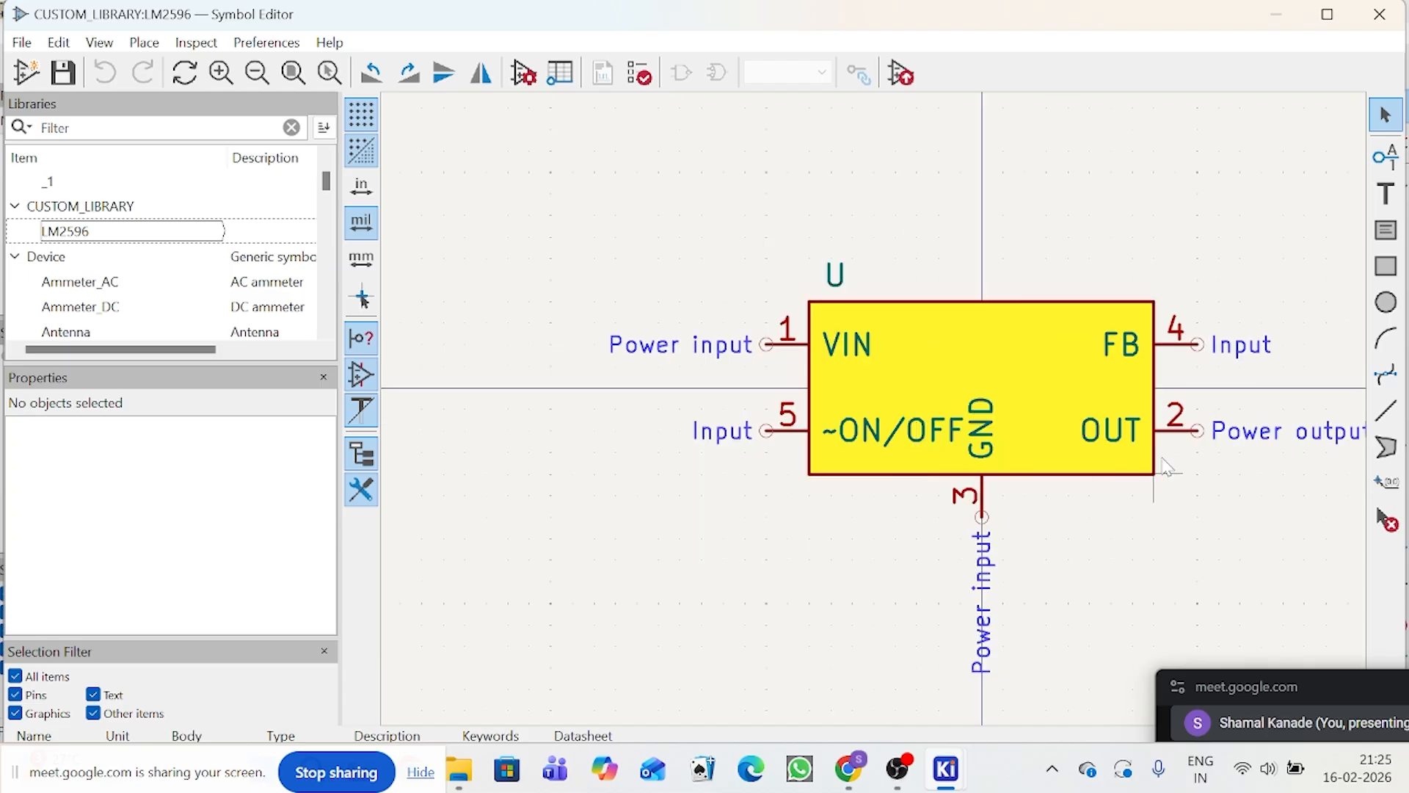
Step: Narrow the LM2596 body to 750 mils by moving its right edge to End X 350 mils, and save the change
{"action": "scroll", "coordinate": [1154, 442], "scroll_direction": "up", "scroll_amount": 2}
{"action": "scroll", "coordinate": [876, 426], "scroll_direction": "down", "scroll_amount": 2}
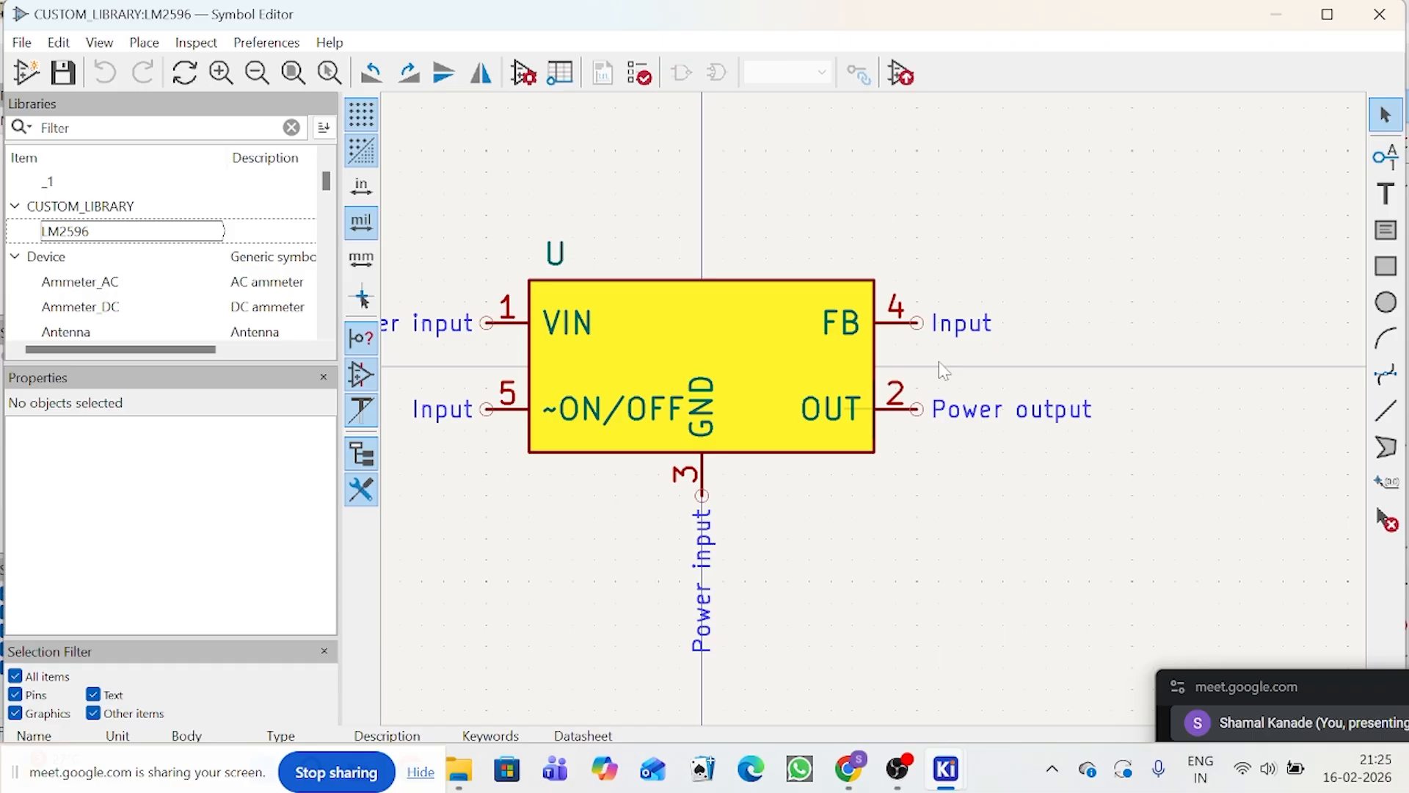
{"action": "left_click", "coordinate": [866, 383]}
{"action": "left_click", "coordinate": [874, 371]}
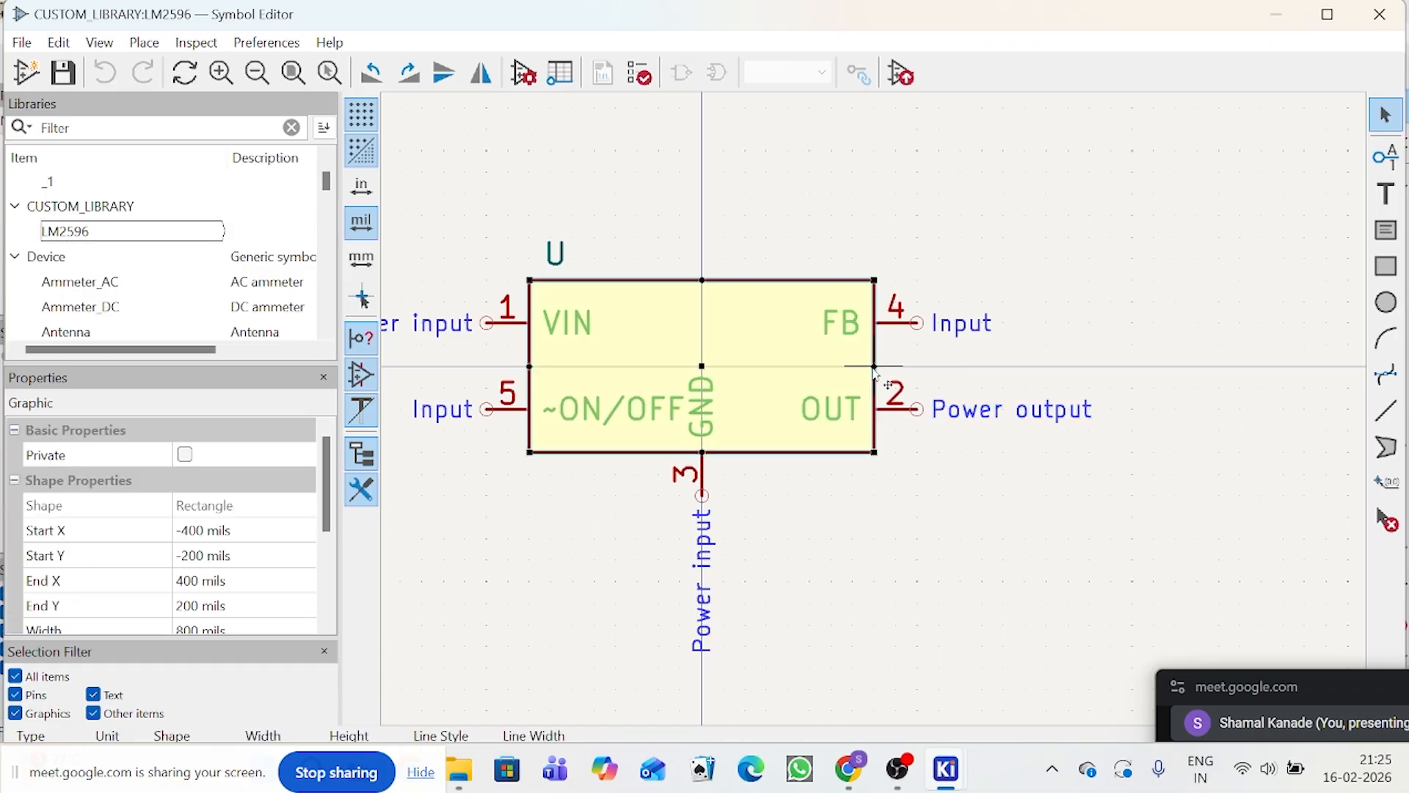
{"action": "left_click_drag", "start_coordinate": [874, 369], "coordinate": [852, 367]}
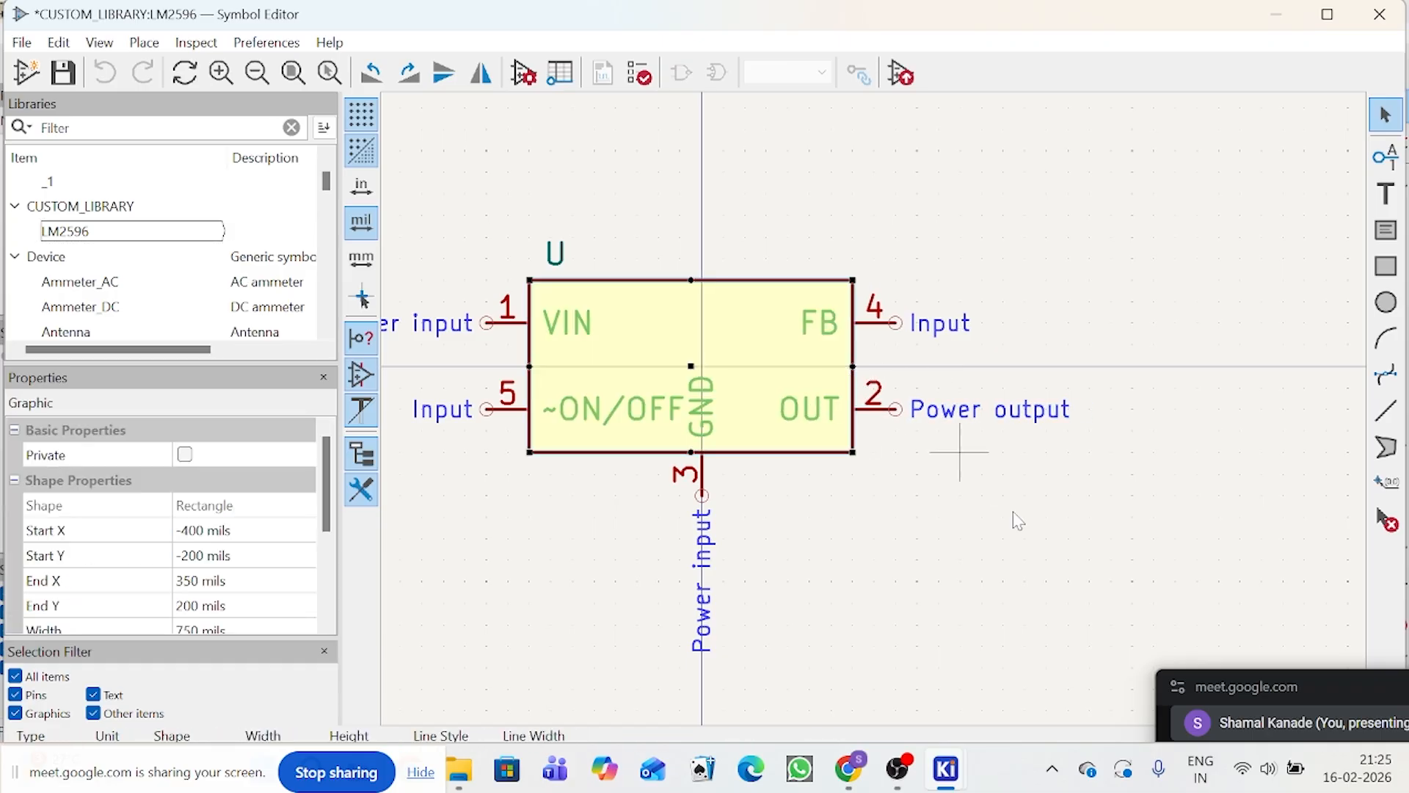
{"action": "left_click", "coordinate": [767, 494]}
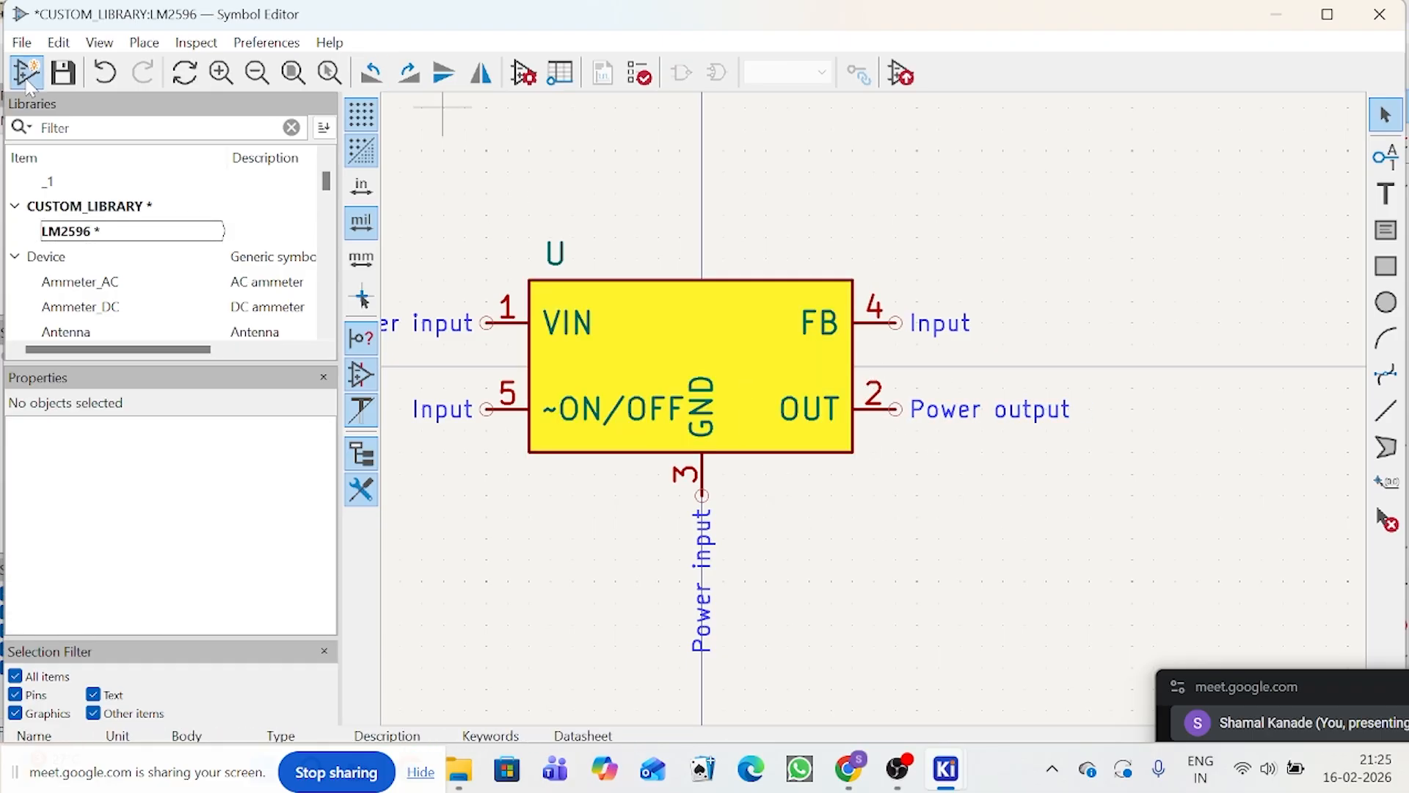
{"action": "left_click", "coordinate": [62, 72]}
Step: Close the symbol editor and start placing a new symbol in the empty area above the converter circuit
{"action": "left_click", "coordinate": [1397, 8]}
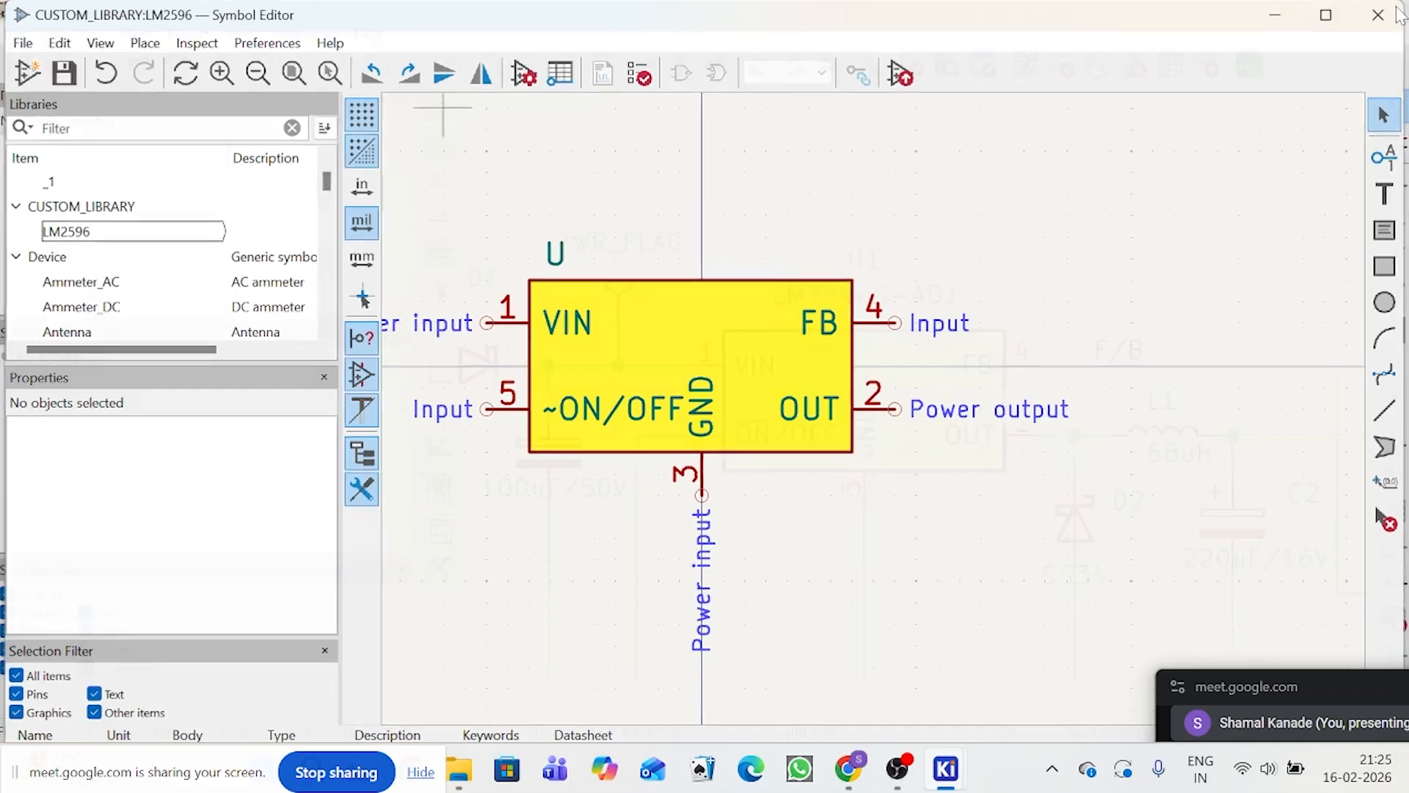
{"action": "scroll", "coordinate": [1035, 352], "scroll_direction": "down", "scroll_amount": 3}
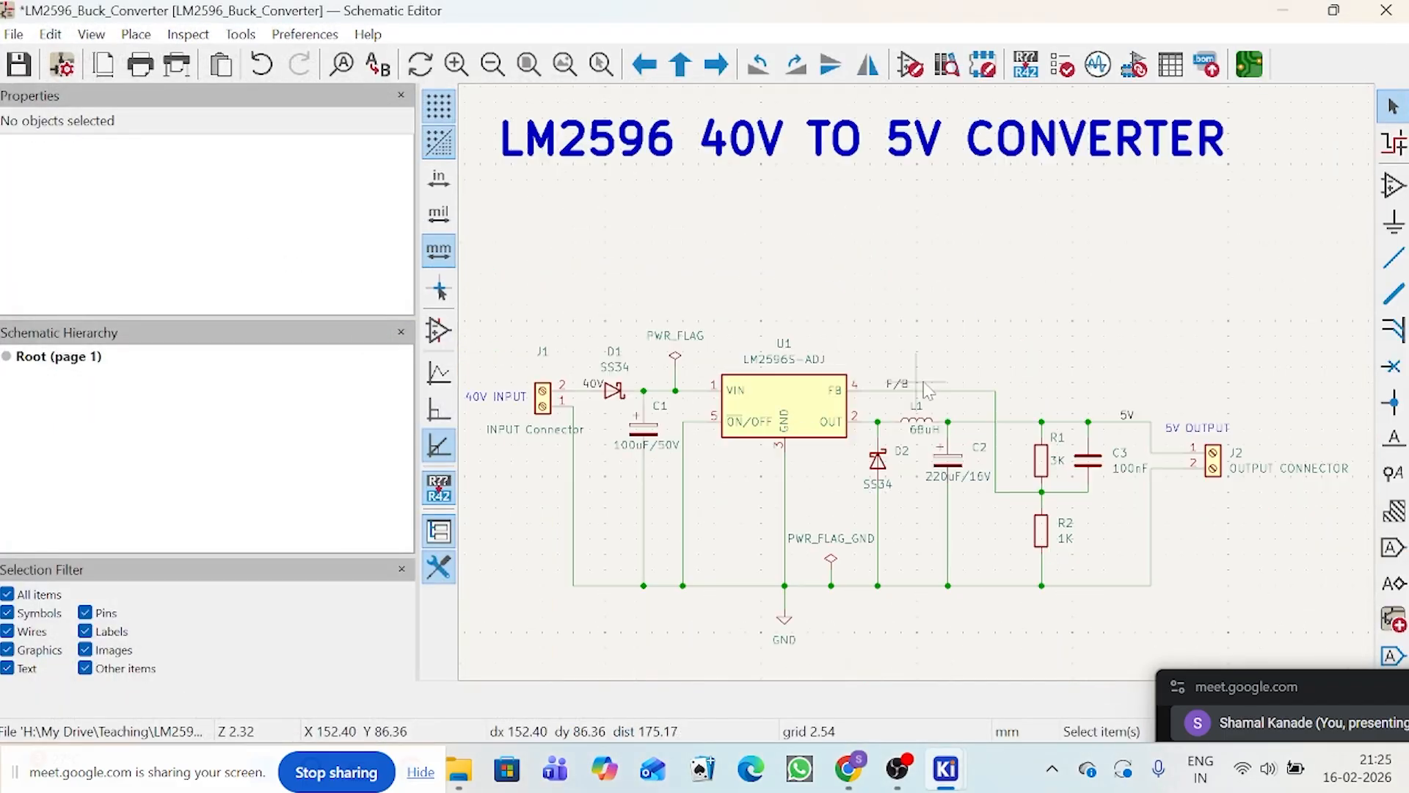
{"action": "left_click", "coordinate": [1392, 185]}
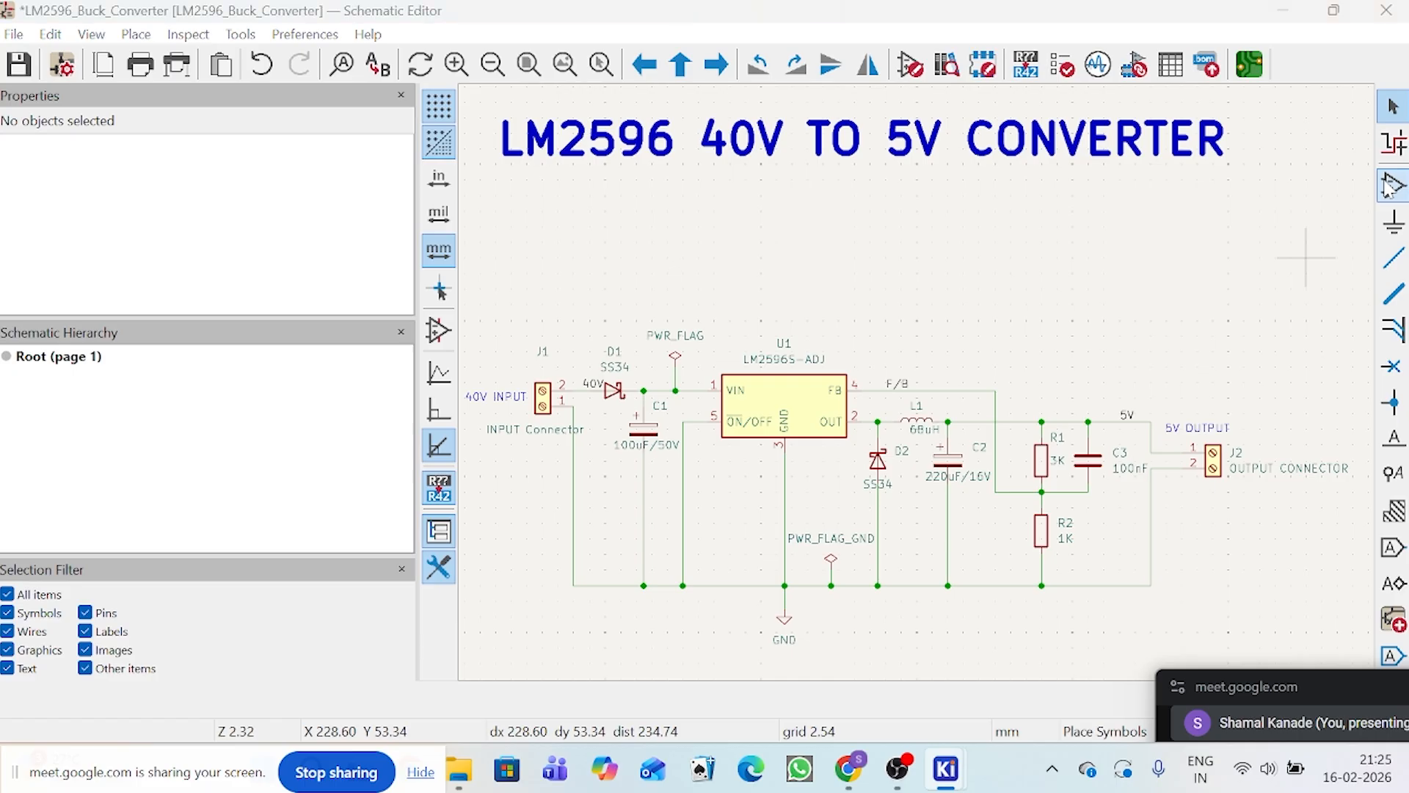
{"action": "left_click", "coordinate": [983, 252]}
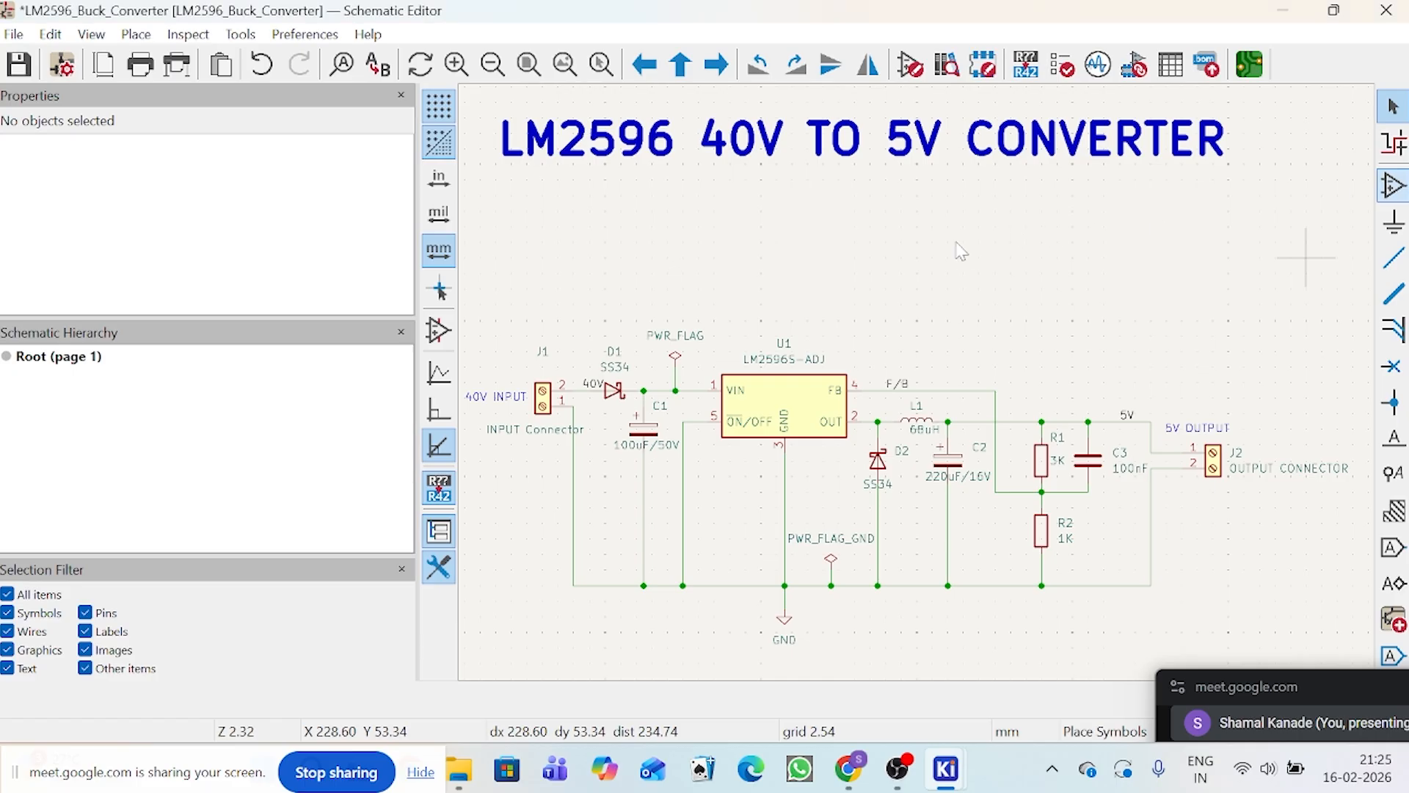
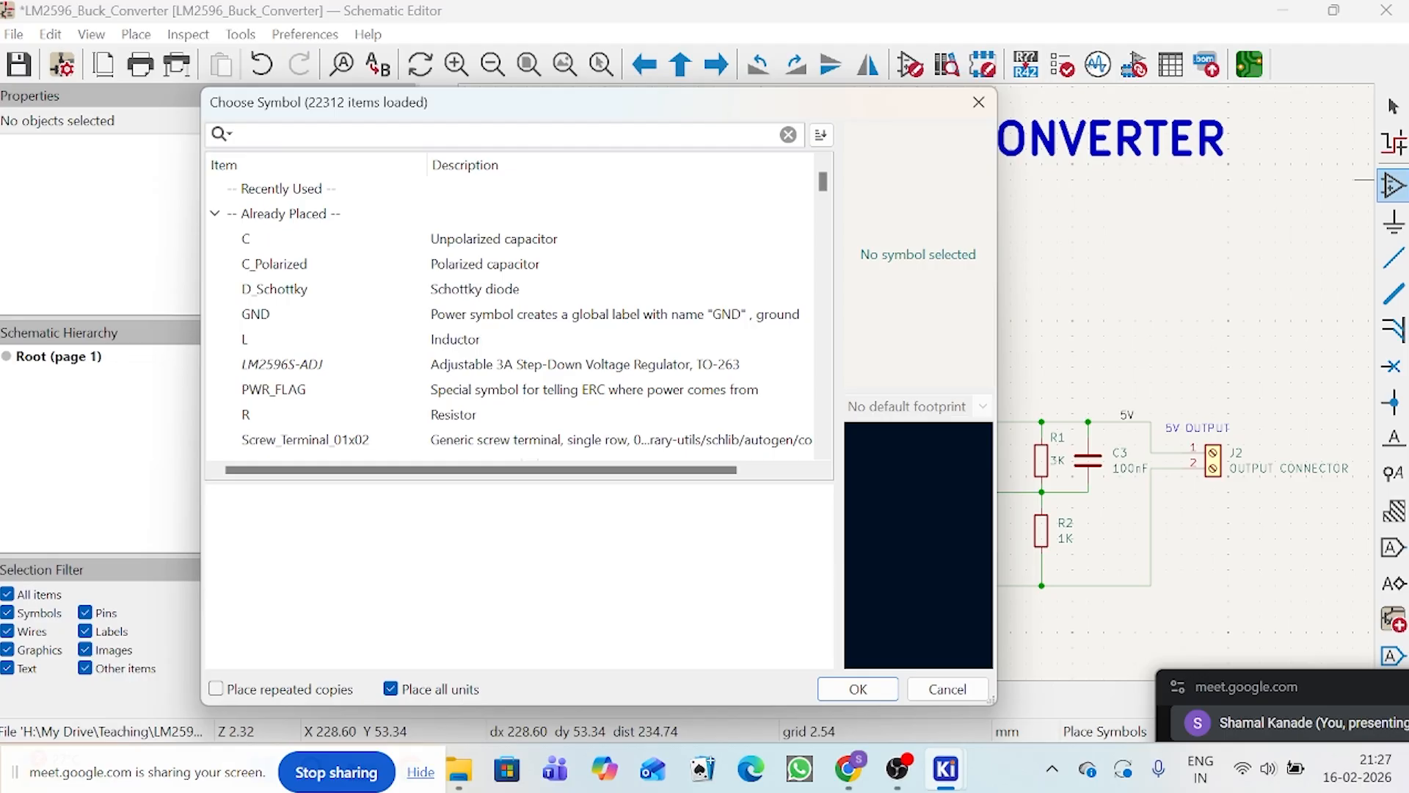
Step: Place the LM2596 symbol from CUSTOM_LIBRARY in the empty area above the converter circuit
{"action": "type", "text": "LM2"}
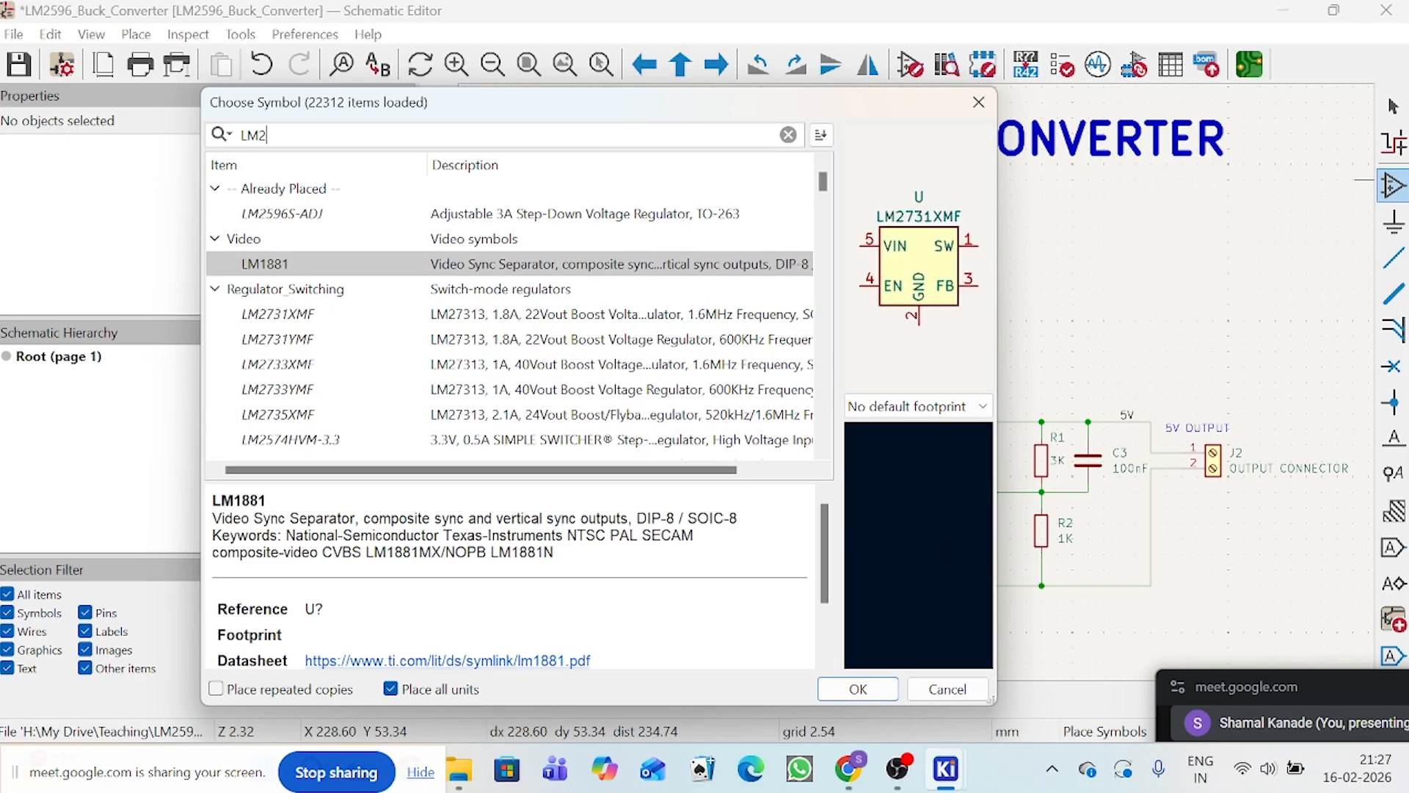
{"action": "type", "text": "596"}
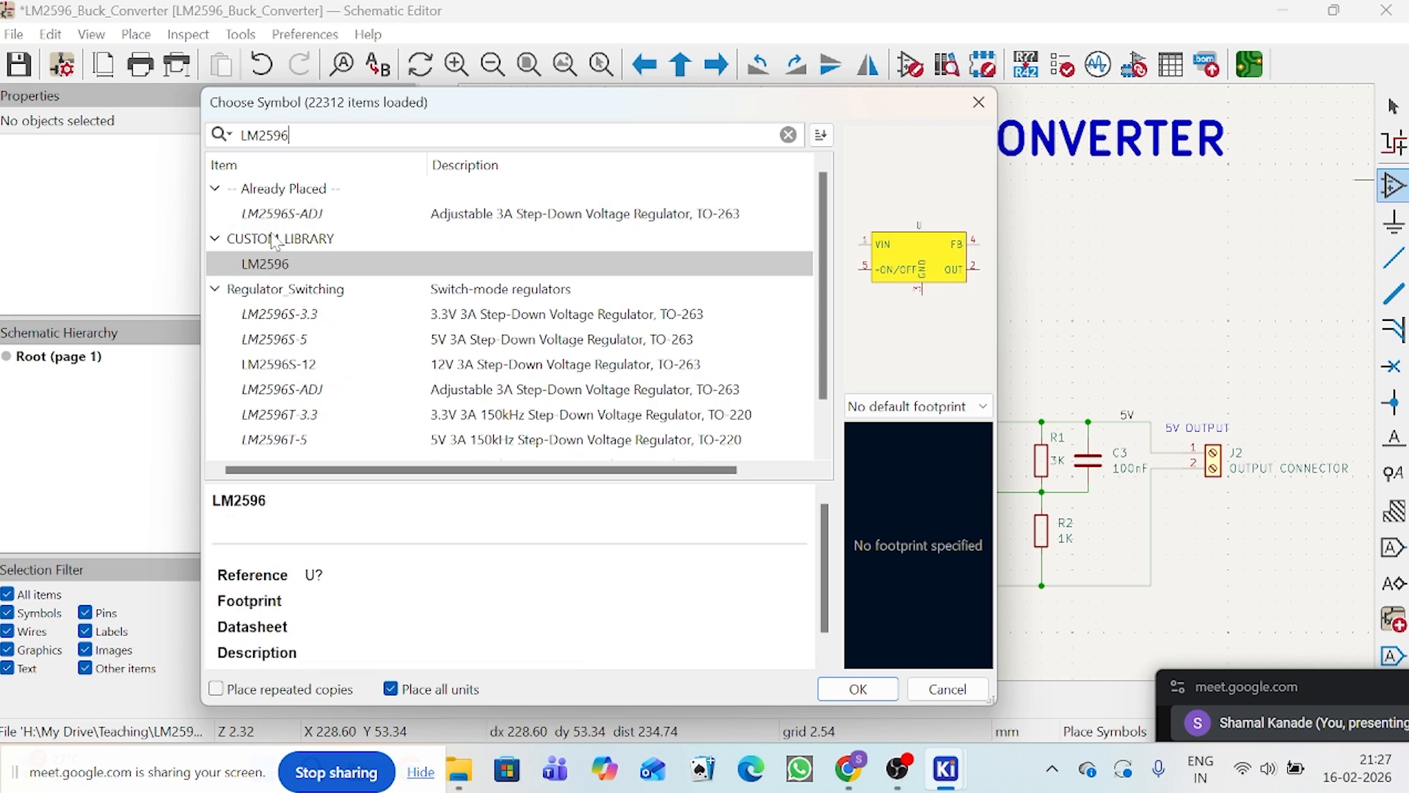
{"action": "left_click", "coordinate": [276, 265]}
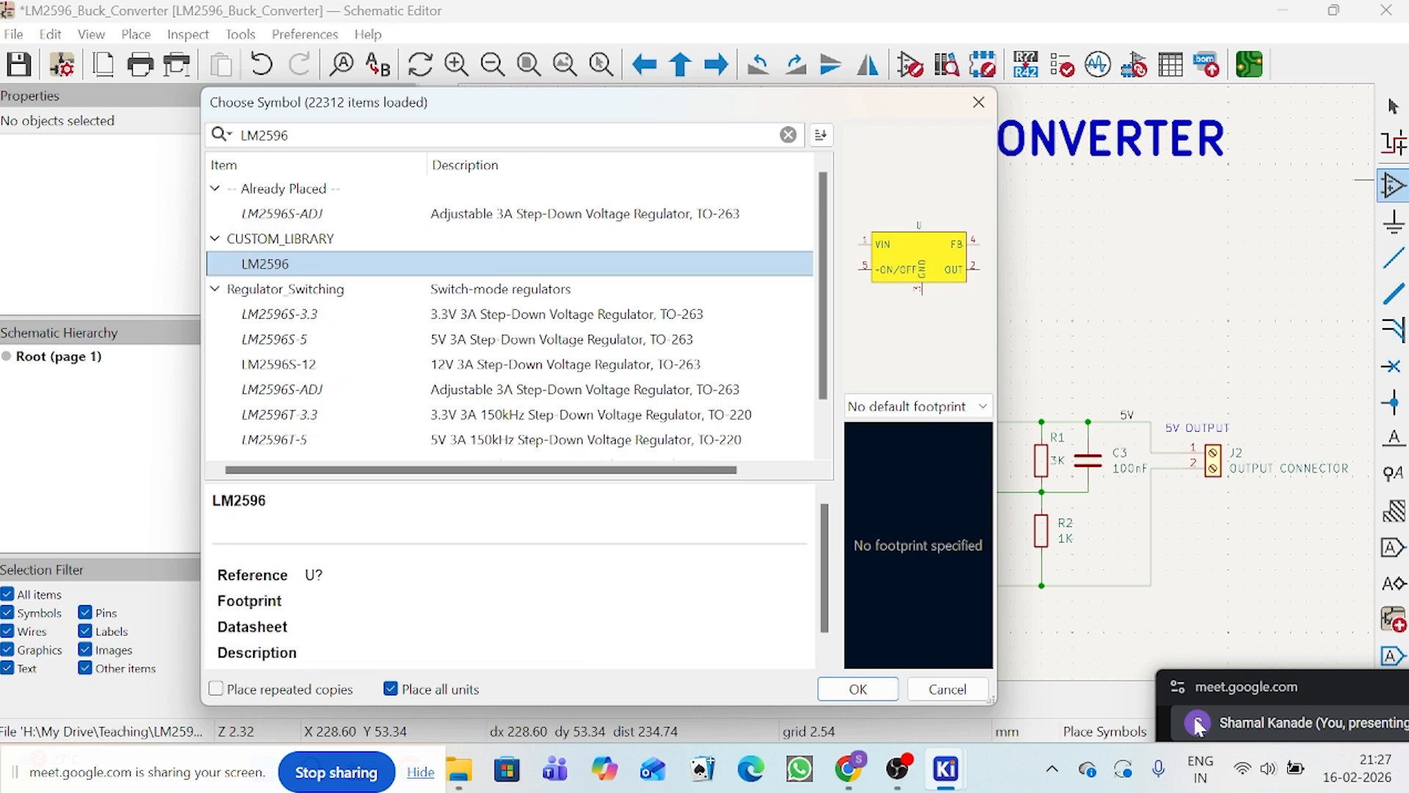
{"action": "left_click", "coordinate": [858, 689]}
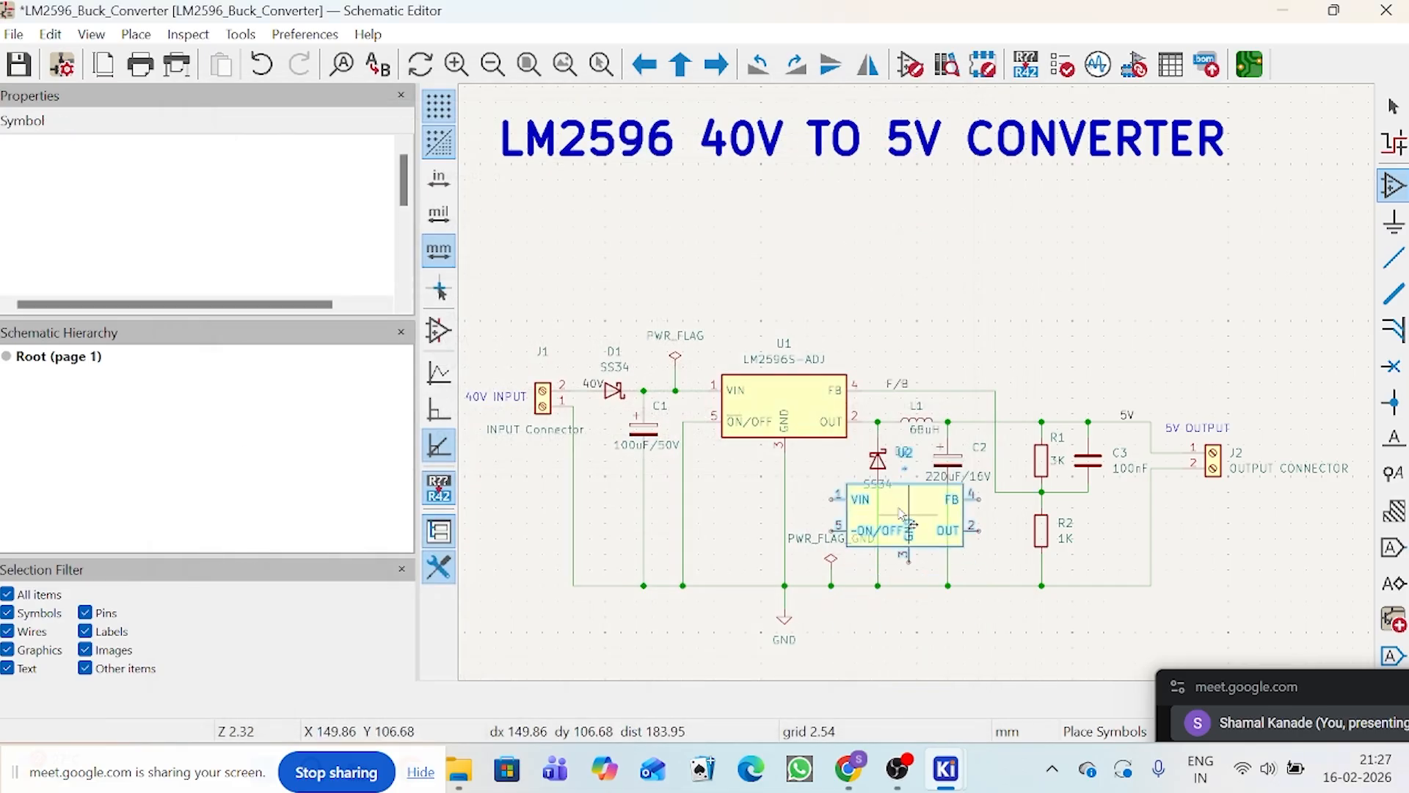
{"action": "scroll", "coordinate": [903, 514], "scroll_direction": "up", "scroll_amount": 4}
{"action": "scroll", "coordinate": [918, 381], "scroll_direction": "down", "scroll_amount": 4}
{"action": "scroll", "coordinate": [888, 158], "scroll_direction": "up", "scroll_amount": 3}
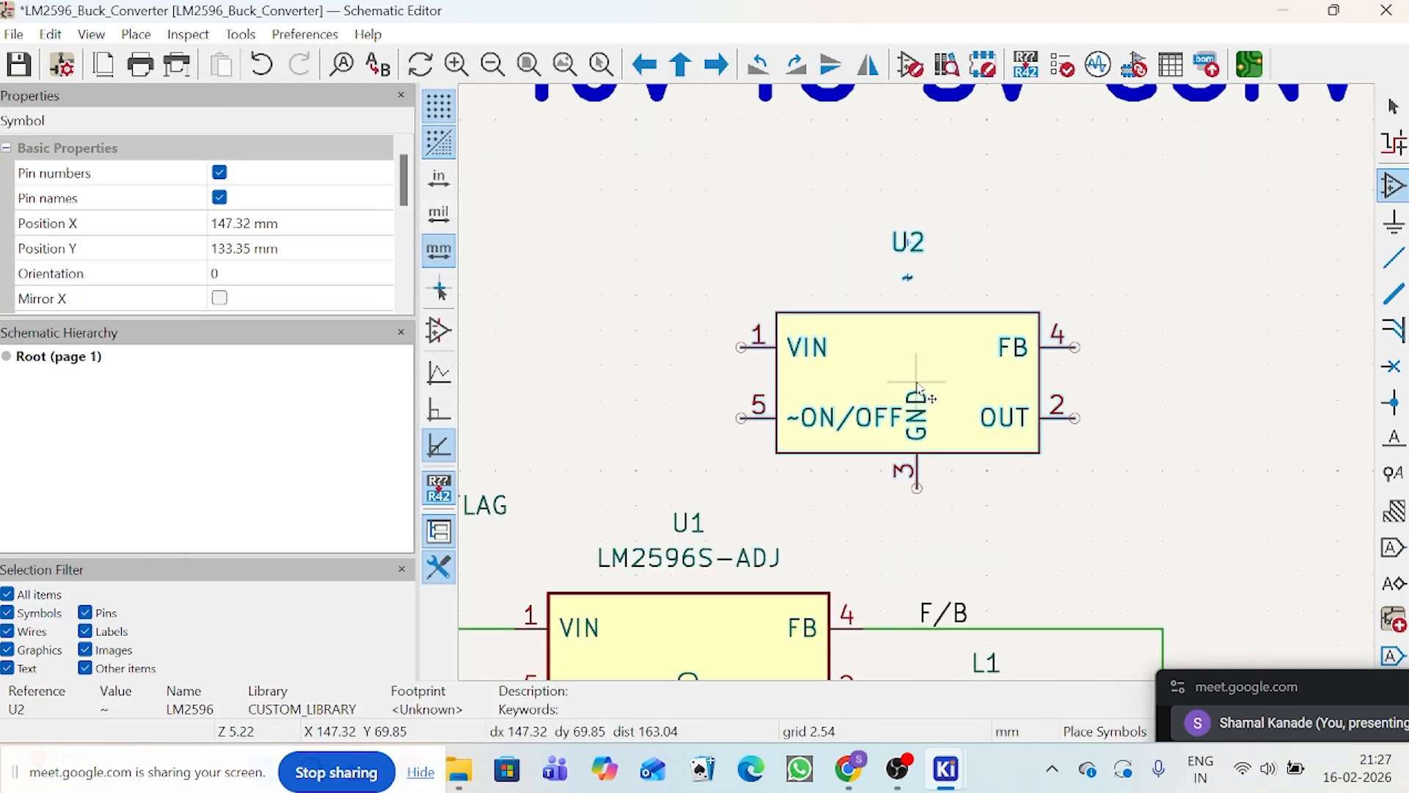
{"action": "scroll", "coordinate": [859, 514], "scroll_direction": "down", "scroll_amount": 3}
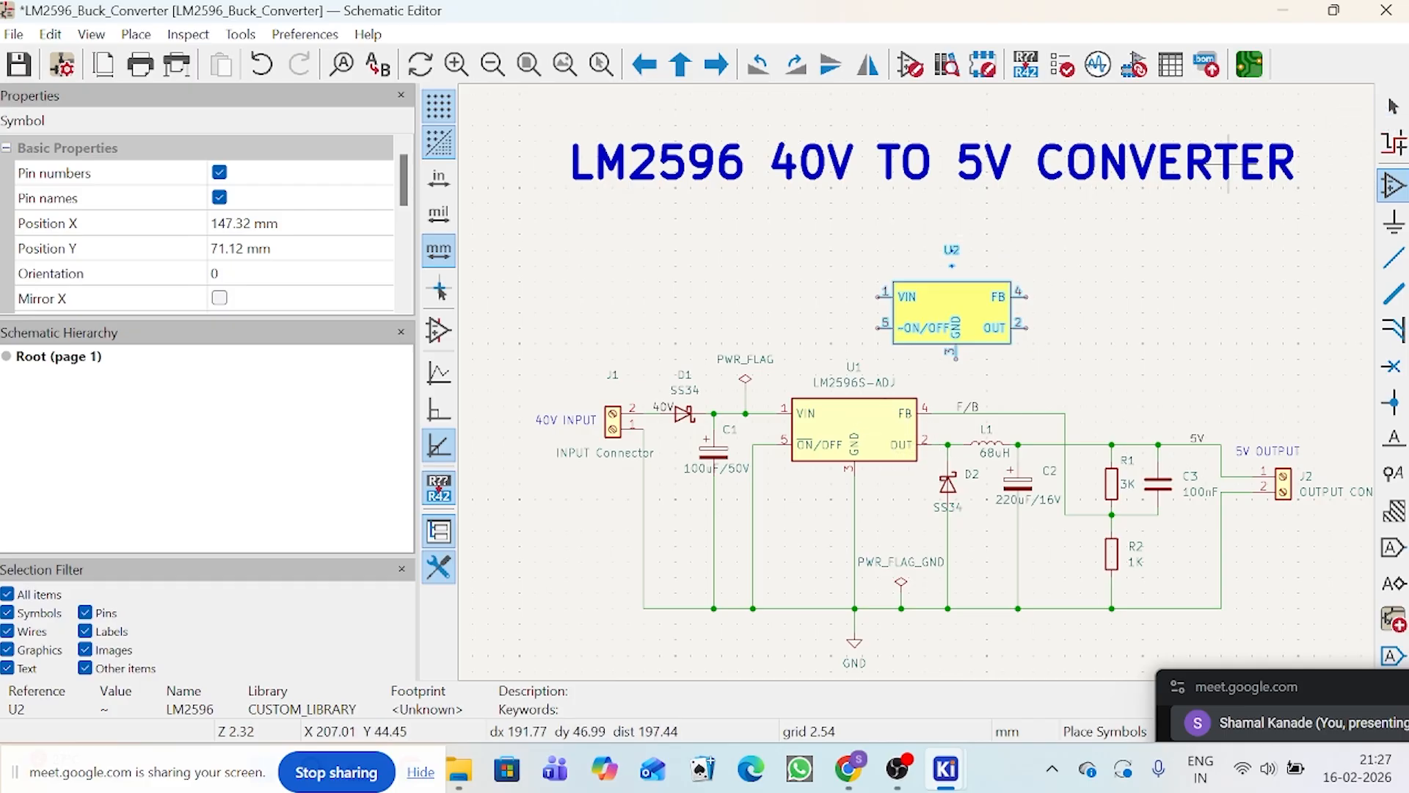
{"action": "key", "text": "Escape"}
{"action": "scroll", "coordinate": [951, 315], "scroll_direction": "up", "scroll_amount": 3}
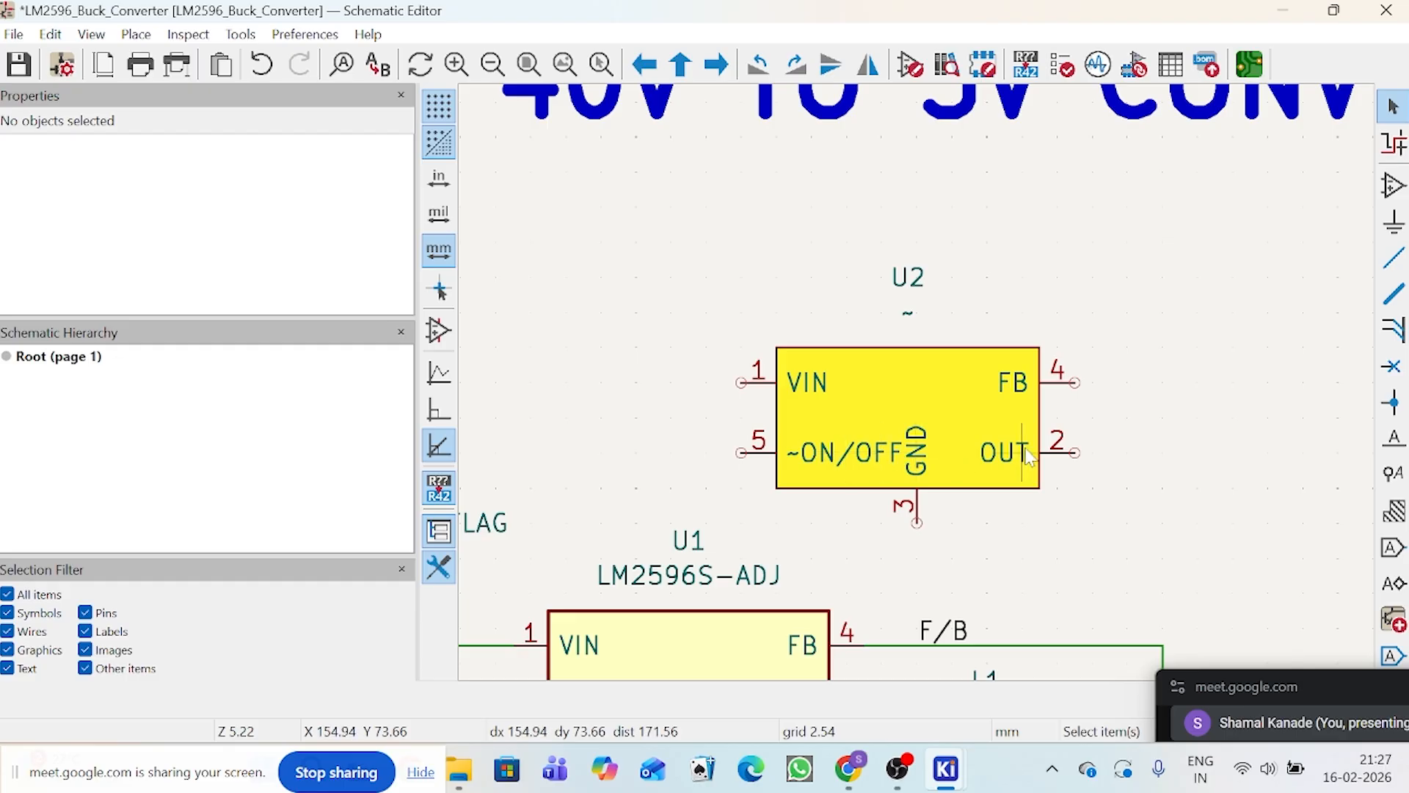
{"action": "scroll", "coordinate": [918, 381], "scroll_direction": "down", "scroll_amount": 2}
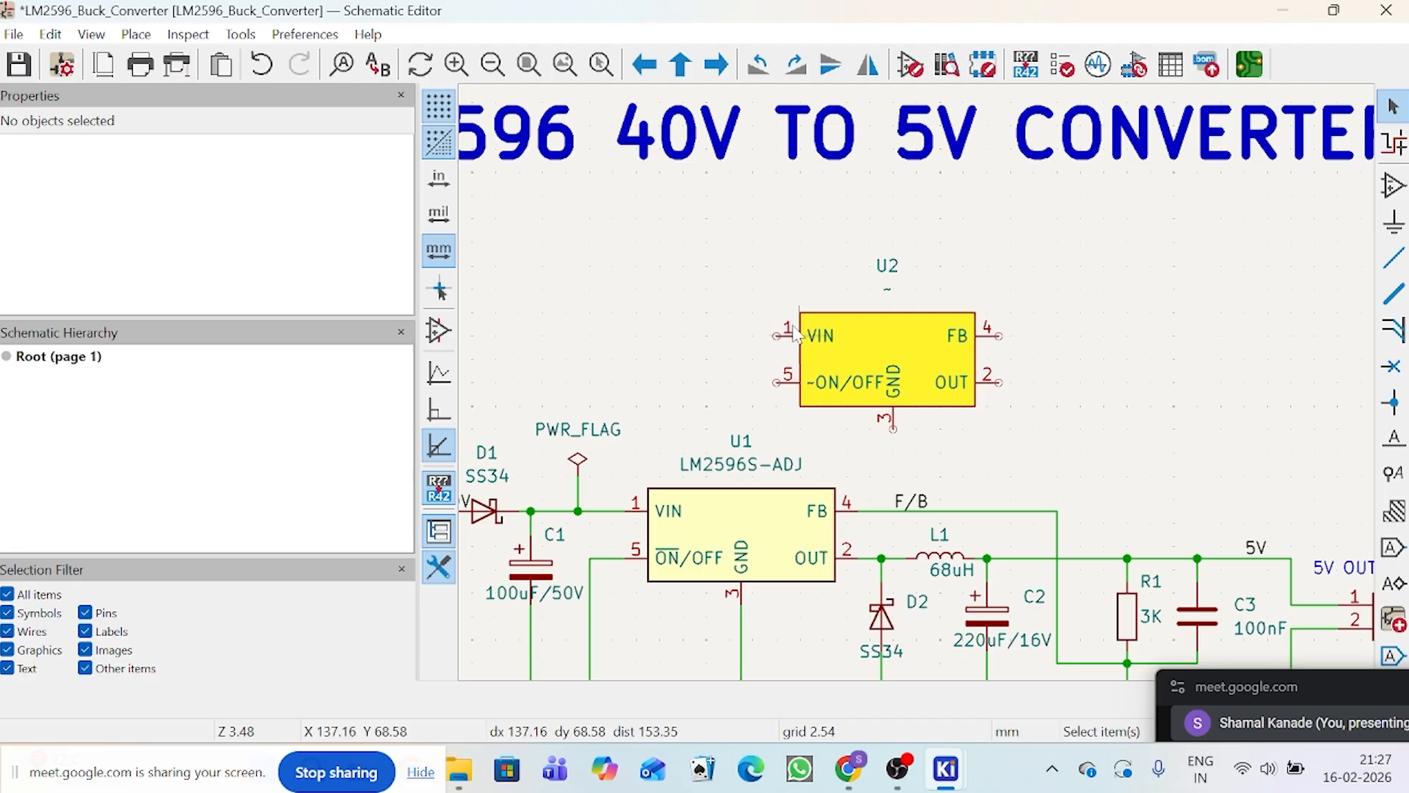
{"action": "scroll", "coordinate": [795, 334], "scroll_direction": "up", "scroll_amount": 2}
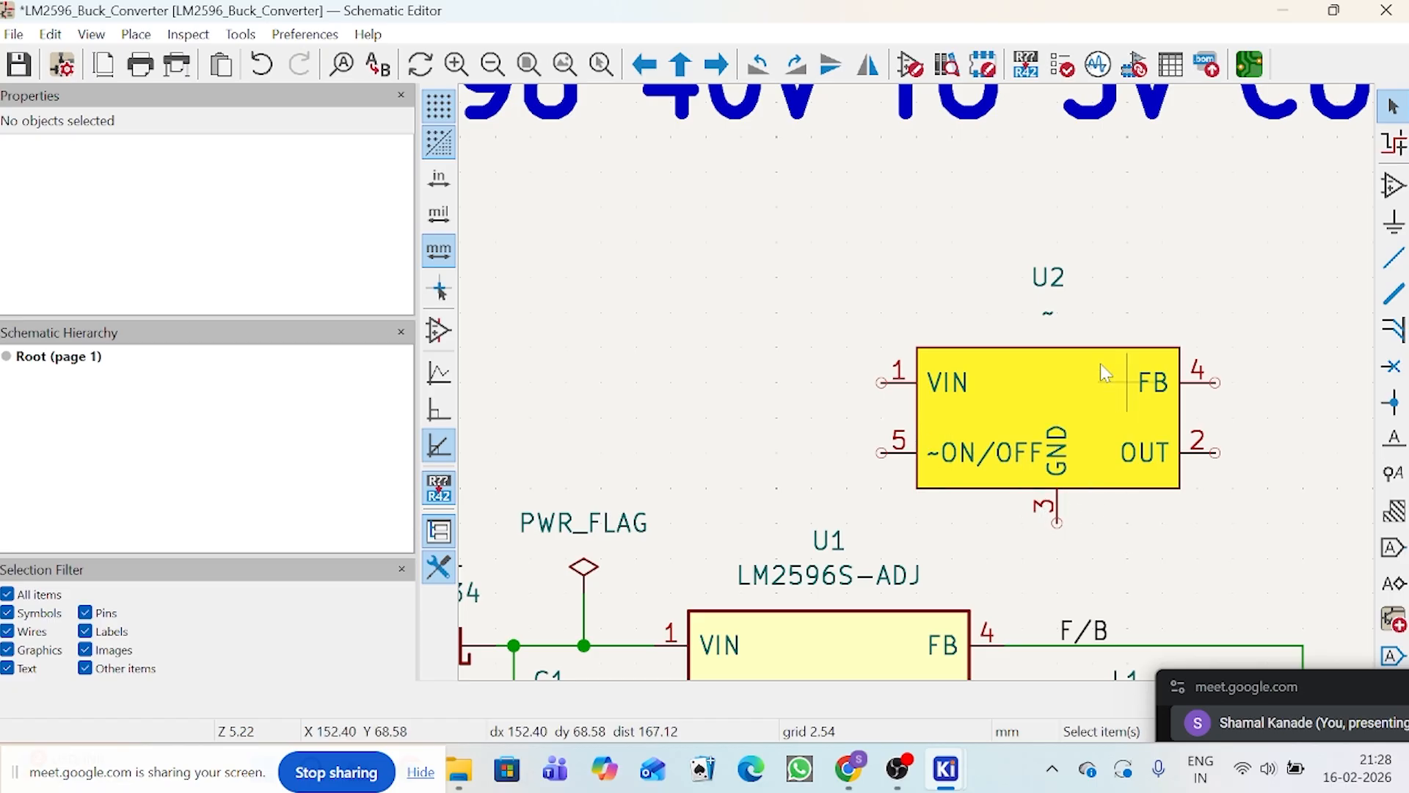
Step: Move the newly placed LM2596 symbol up and to the left above U1, and delete it from the schematic
{"action": "left_click_drag", "start_coordinate": [1083, 363], "coordinate": [977, 316]}
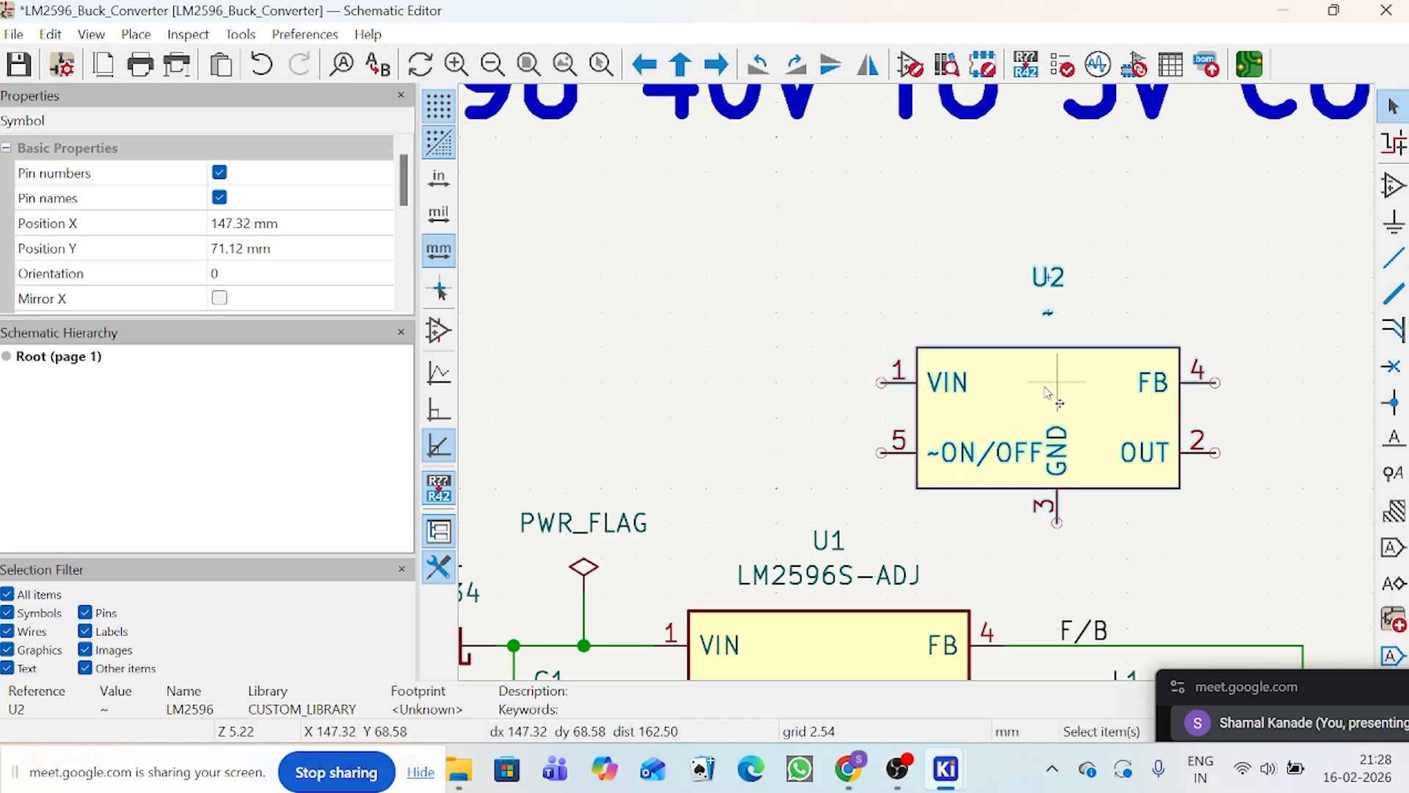
{"action": "left_click_drag", "start_coordinate": [1049, 393], "coordinate": [926, 340]}
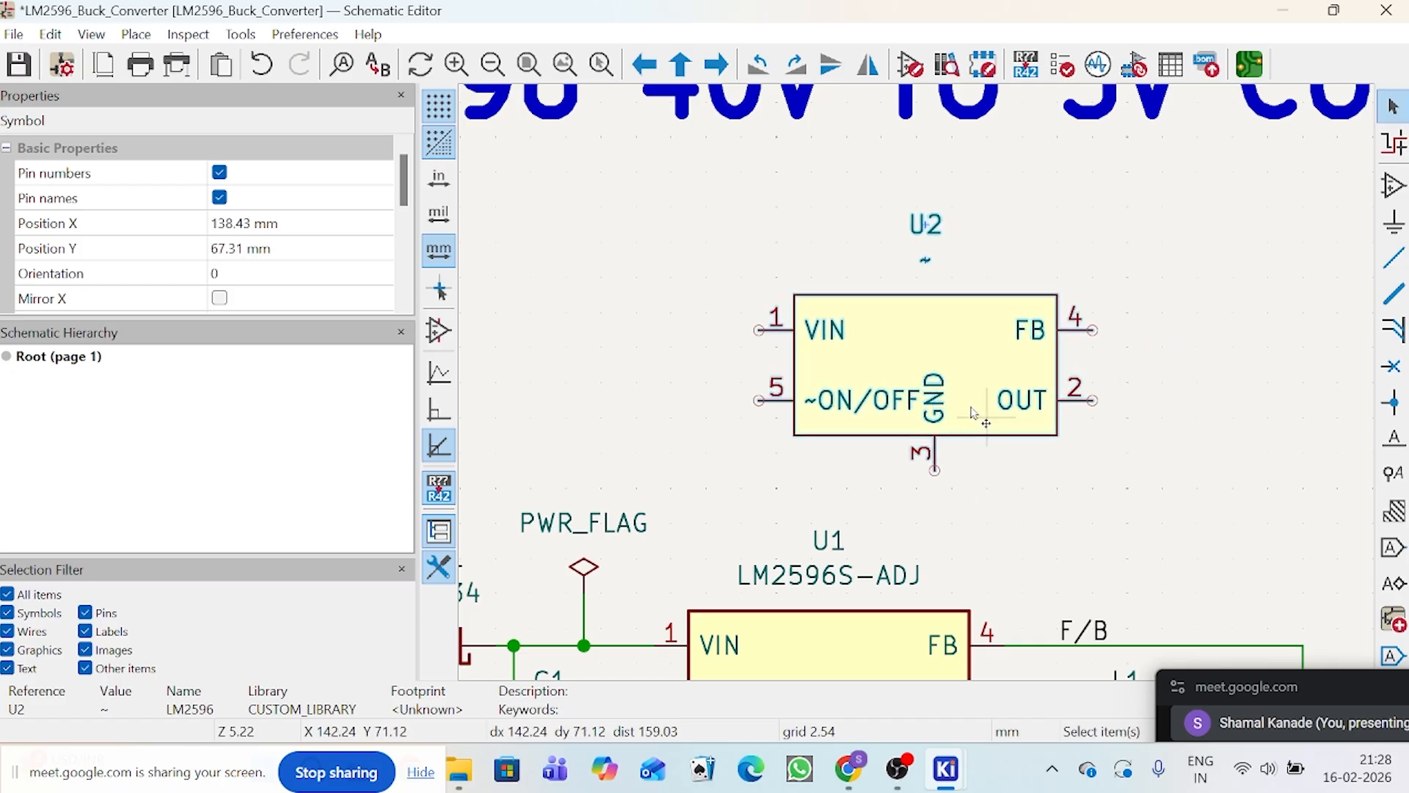
{"action": "scroll", "coordinate": [932, 403], "scroll_direction": "down", "scroll_amount": 3}
{"action": "key", "text": "Delete"}
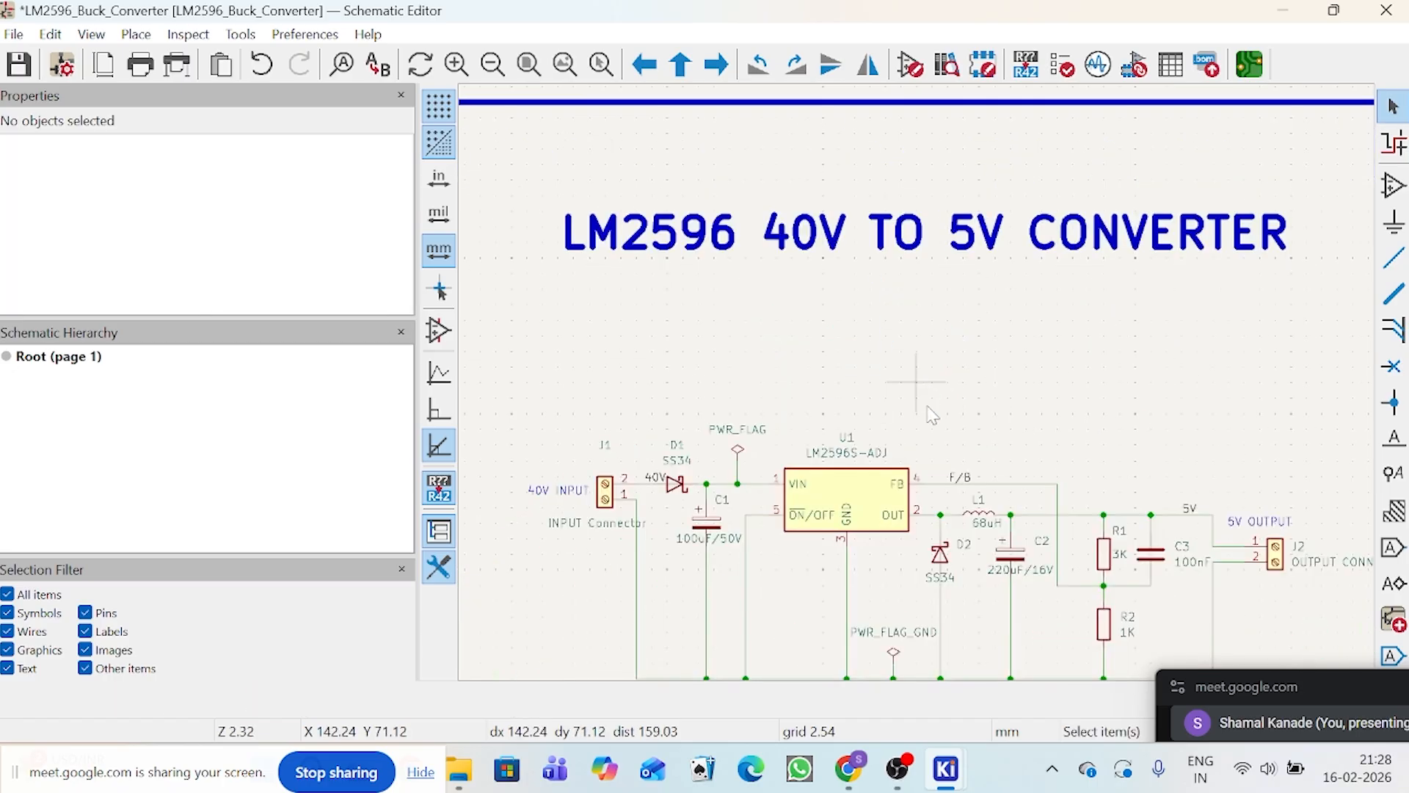
{"action": "scroll", "coordinate": [955, 422], "scroll_direction": "down", "scroll_amount": 2}
{"action": "scroll", "coordinate": [921, 397], "scroll_direction": "up", "scroll_amount": 3}
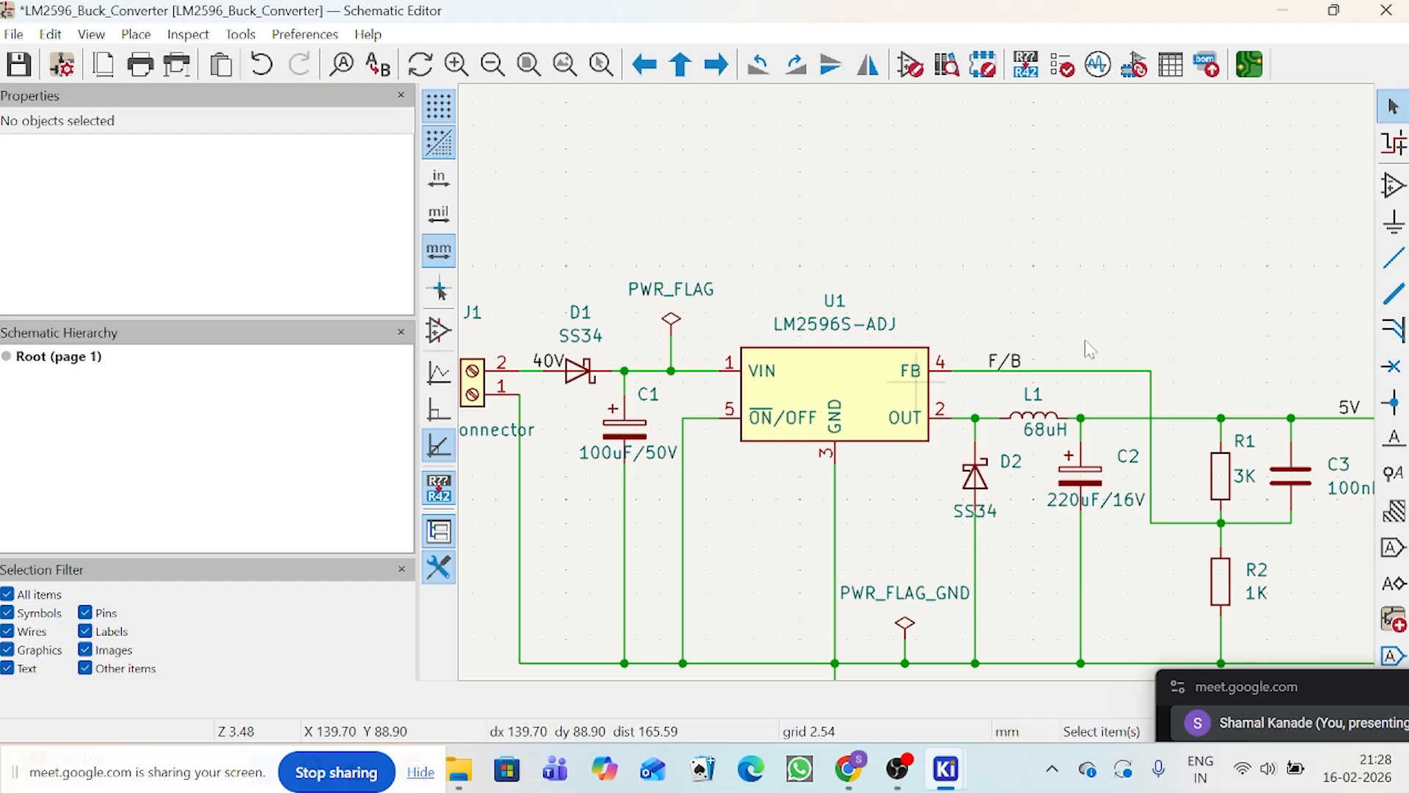
Step: Try to place the CUSTOM_LIBRARY LM2596 symbol again, this time above the output side of the circuit
{"action": "scroll", "coordinate": [921, 391], "scroll_direction": "down", "scroll_amount": 2}
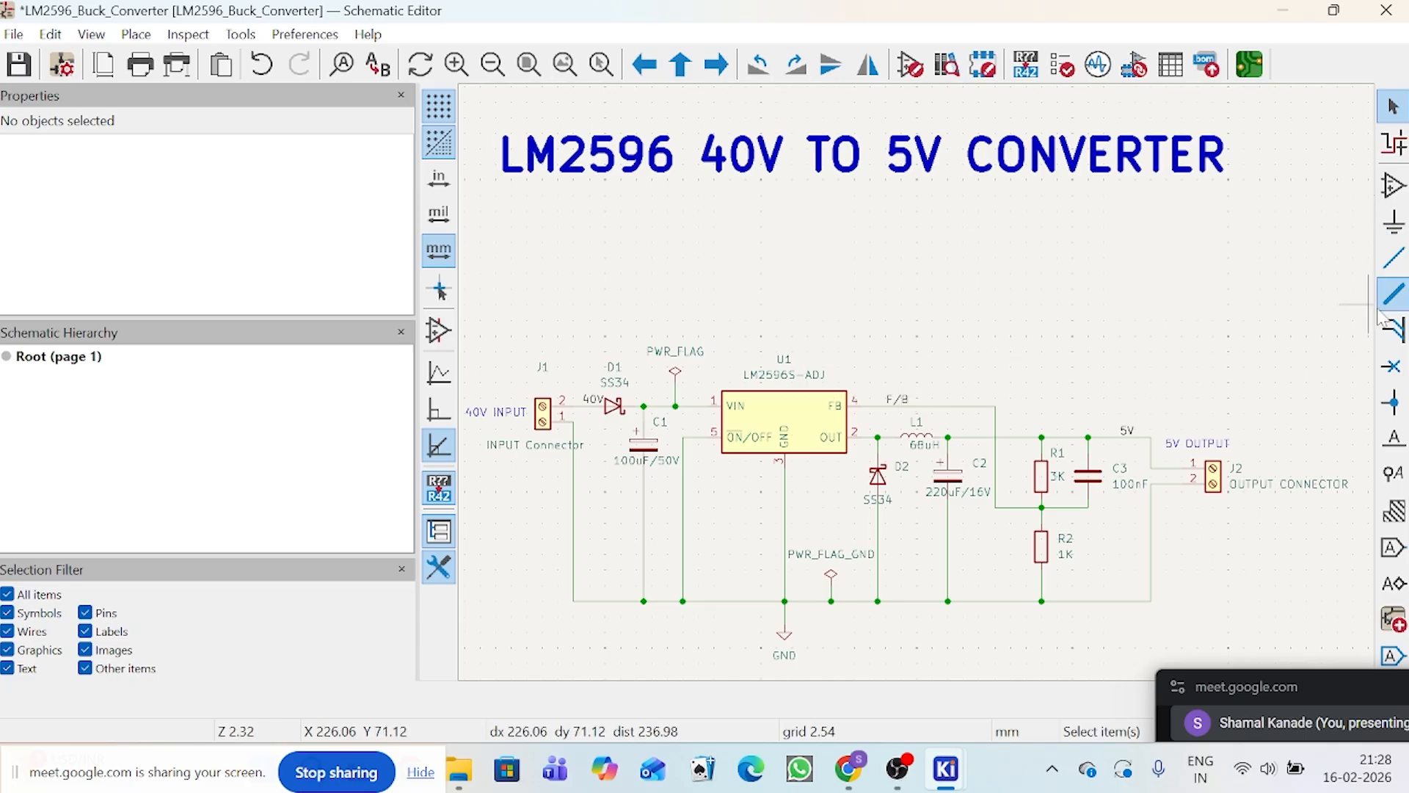
{"action": "left_click", "coordinate": [1394, 186]}
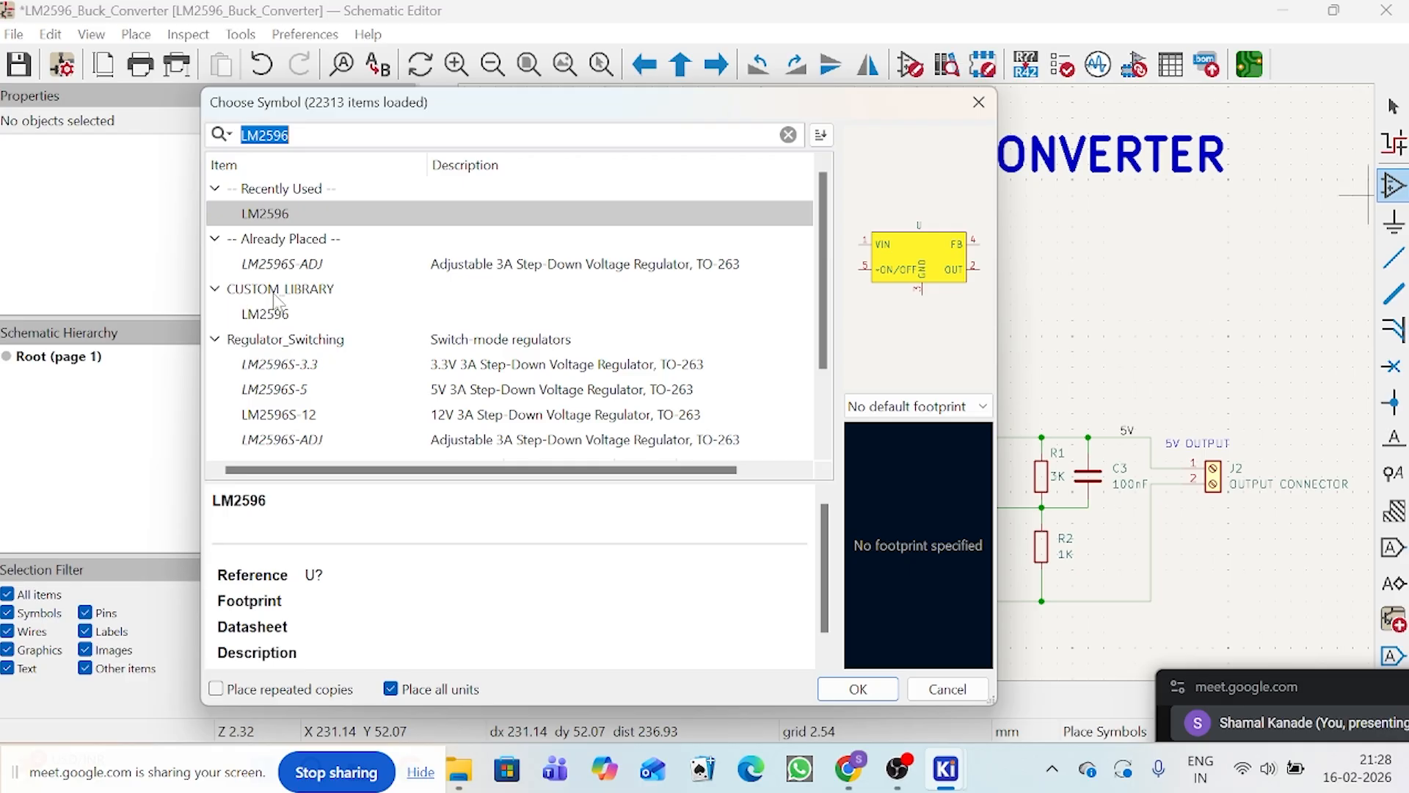
{"action": "left_click", "coordinate": [287, 315]}
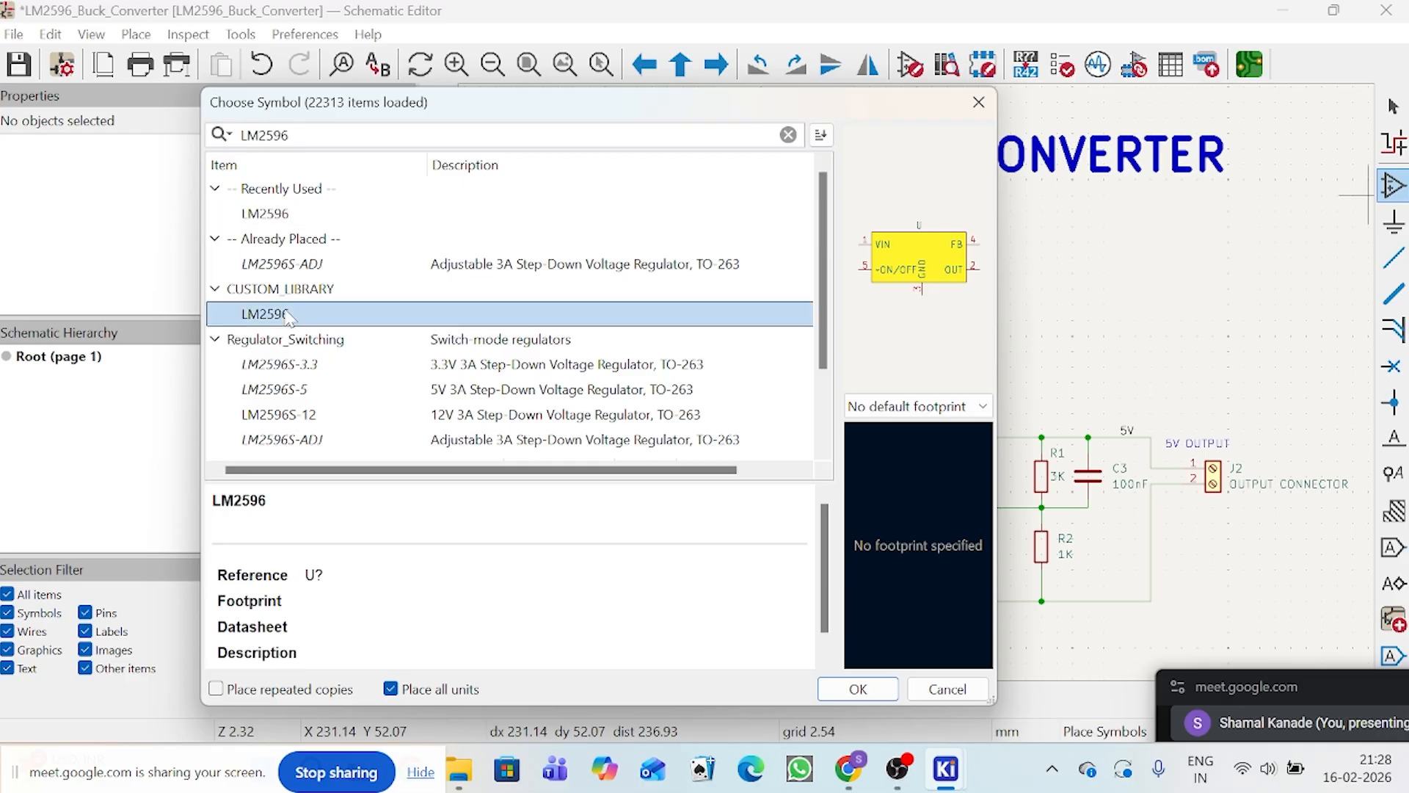
{"action": "double_click", "coordinate": [287, 315]}
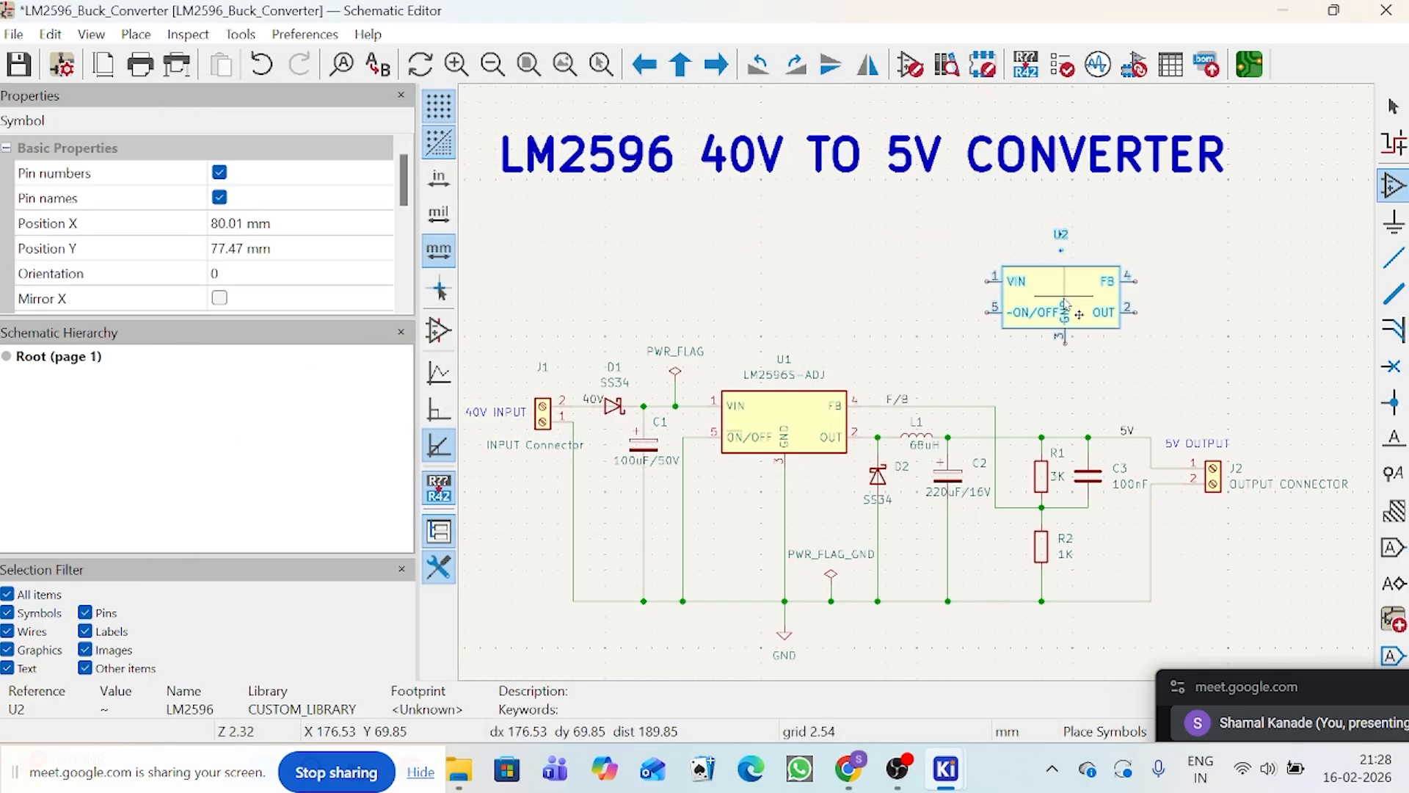
{"action": "left_click", "coordinate": [1053, 292]}
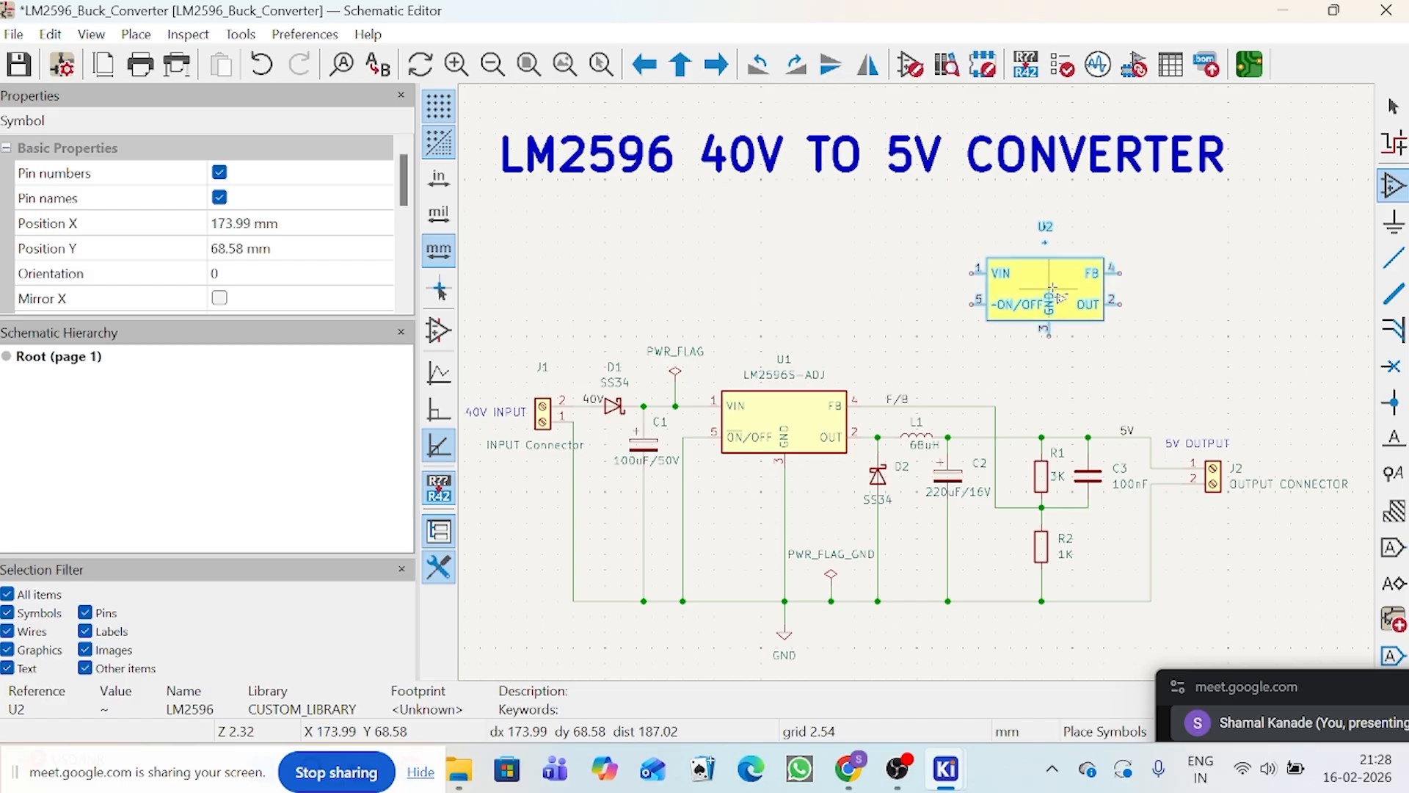
{"action": "key", "text": "Escape"}
{"action": "scroll", "coordinate": [922, 387], "scroll_direction": "down", "scroll_amount": 1}
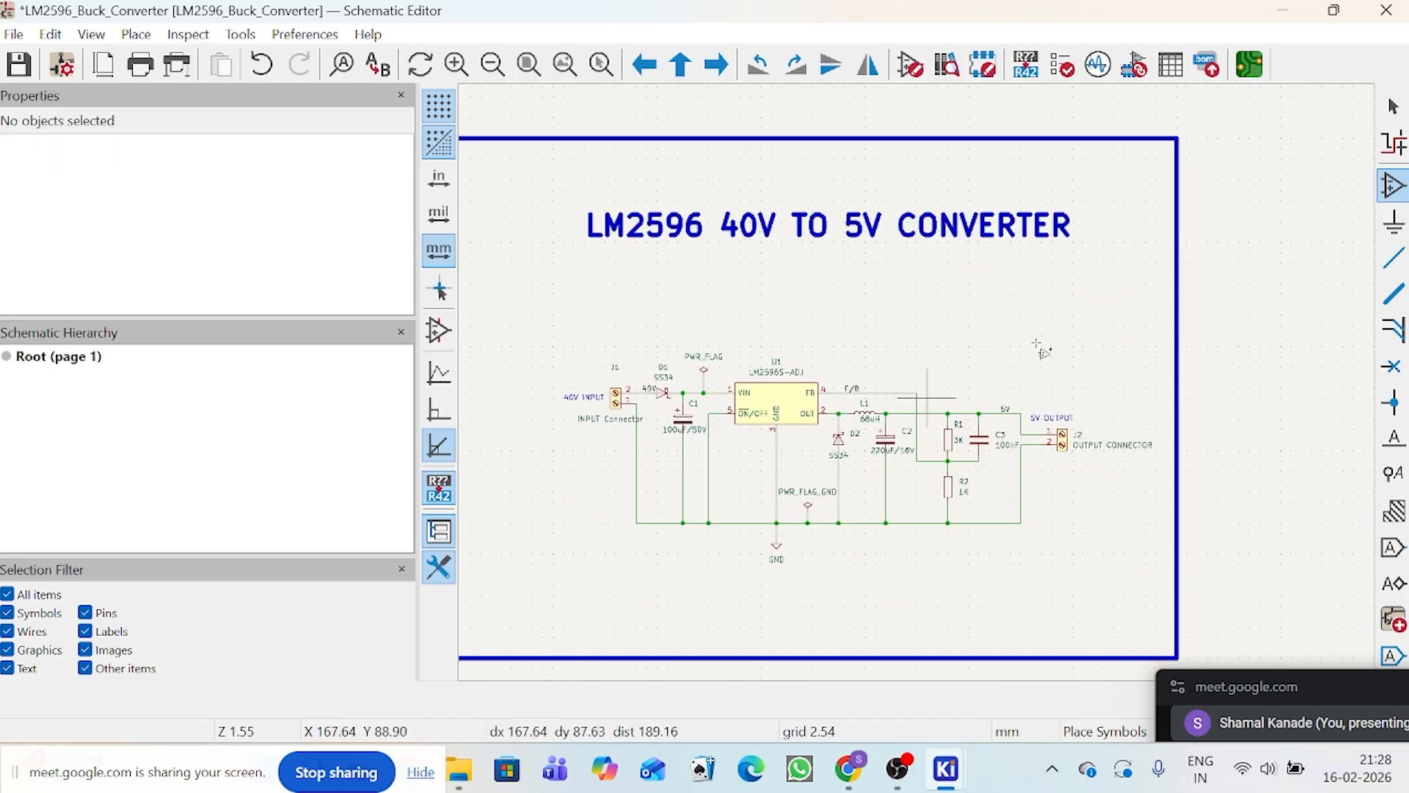
{"action": "scroll", "coordinate": [921, 387], "scroll_direction": "down", "scroll_amount": 2}
{"action": "scroll", "coordinate": [922, 387], "scroll_direction": "up", "scroll_amount": 1}
{"action": "scroll", "coordinate": [921, 387], "scroll_direction": "up", "scroll_amount": 1}
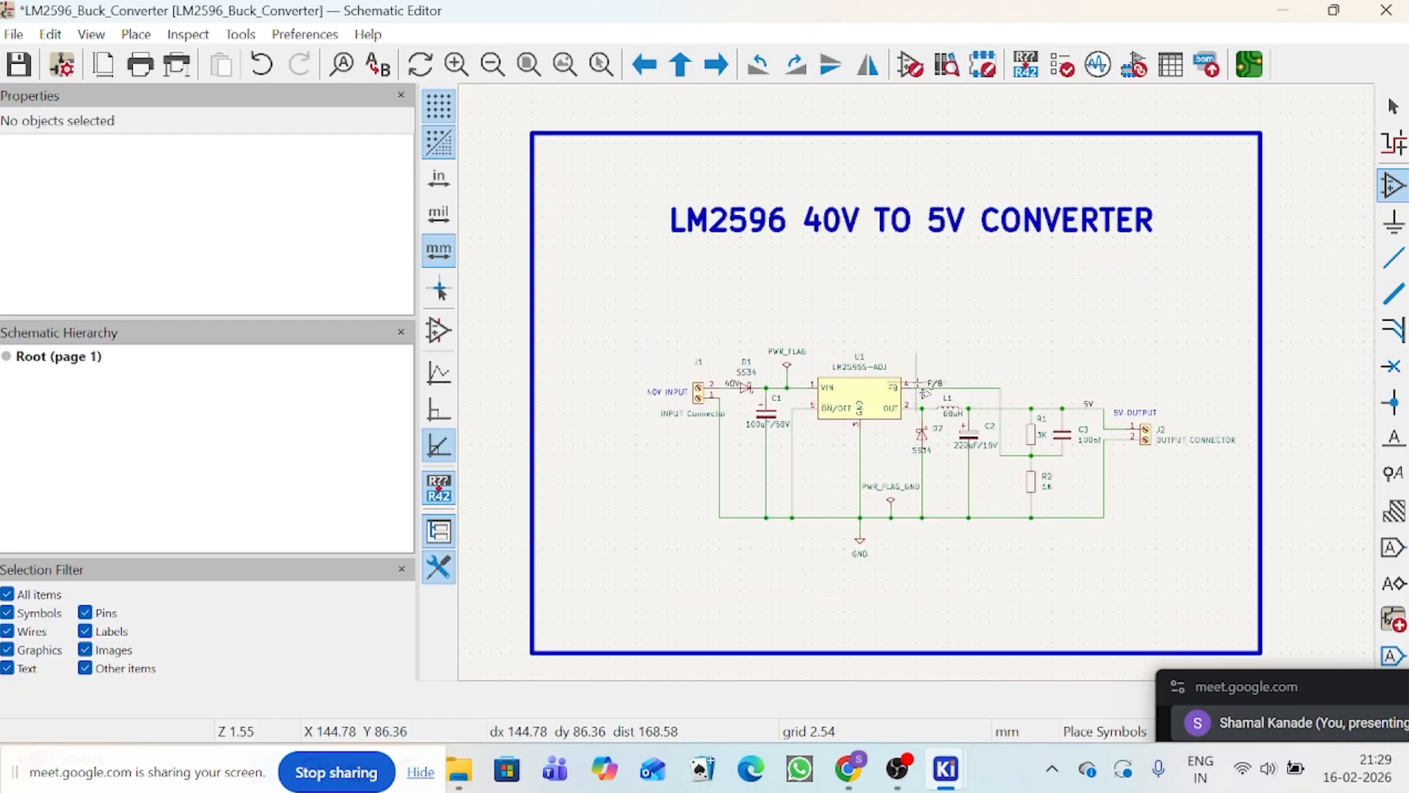
{"action": "scroll", "coordinate": [922, 389], "scroll_direction": "up", "scroll_amount": 1}
{"action": "scroll", "coordinate": [919, 387], "scroll_direction": "down", "scroll_amount": 1}
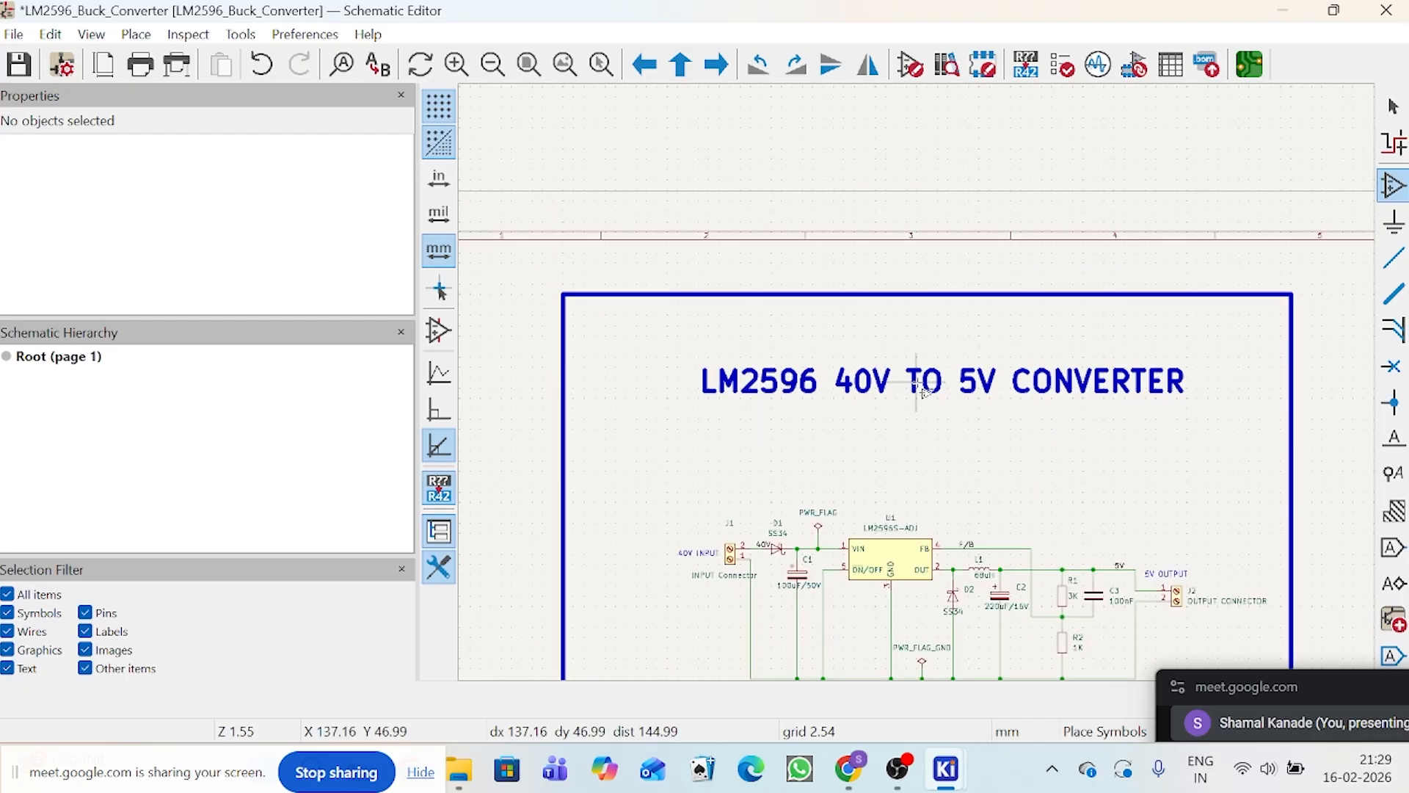
{"action": "scroll", "coordinate": [947, 420], "scroll_direction": "down", "scroll_amount": 1}
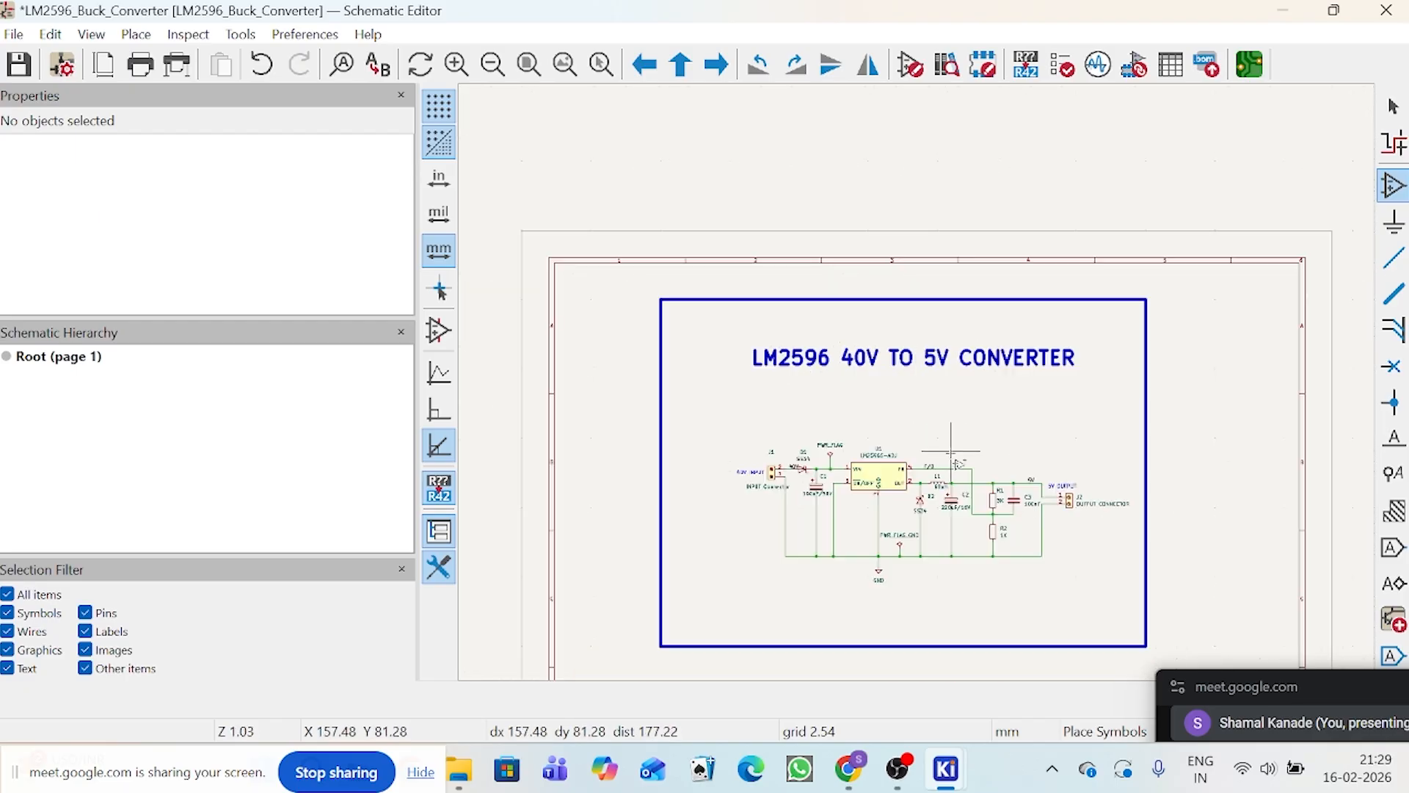
Step: Switch to Chrome and search Google for "lm2596 symbol and footprint" in a new tab
{"action": "mouse_move", "coordinate": [866, 763]}
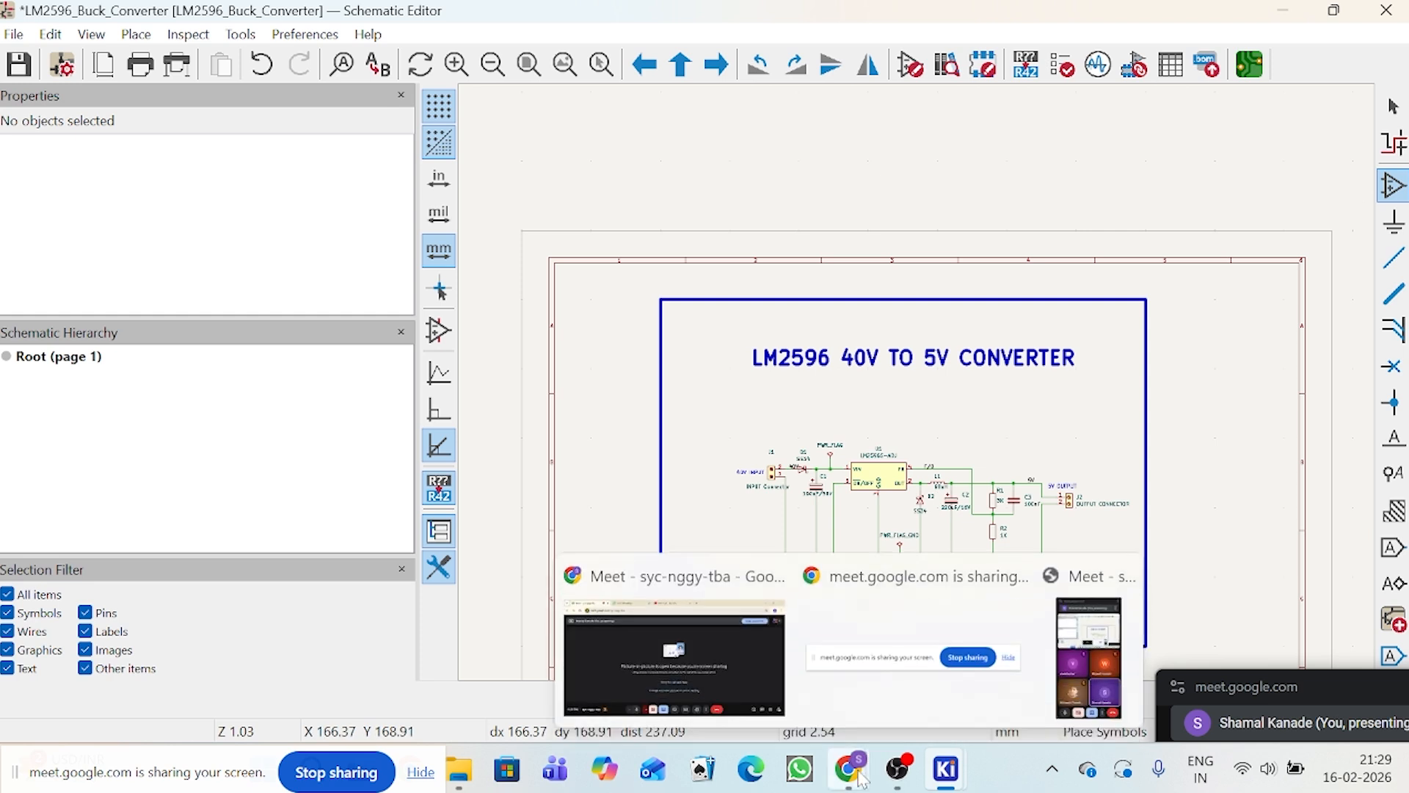
{"action": "left_click", "coordinate": [739, 686]}
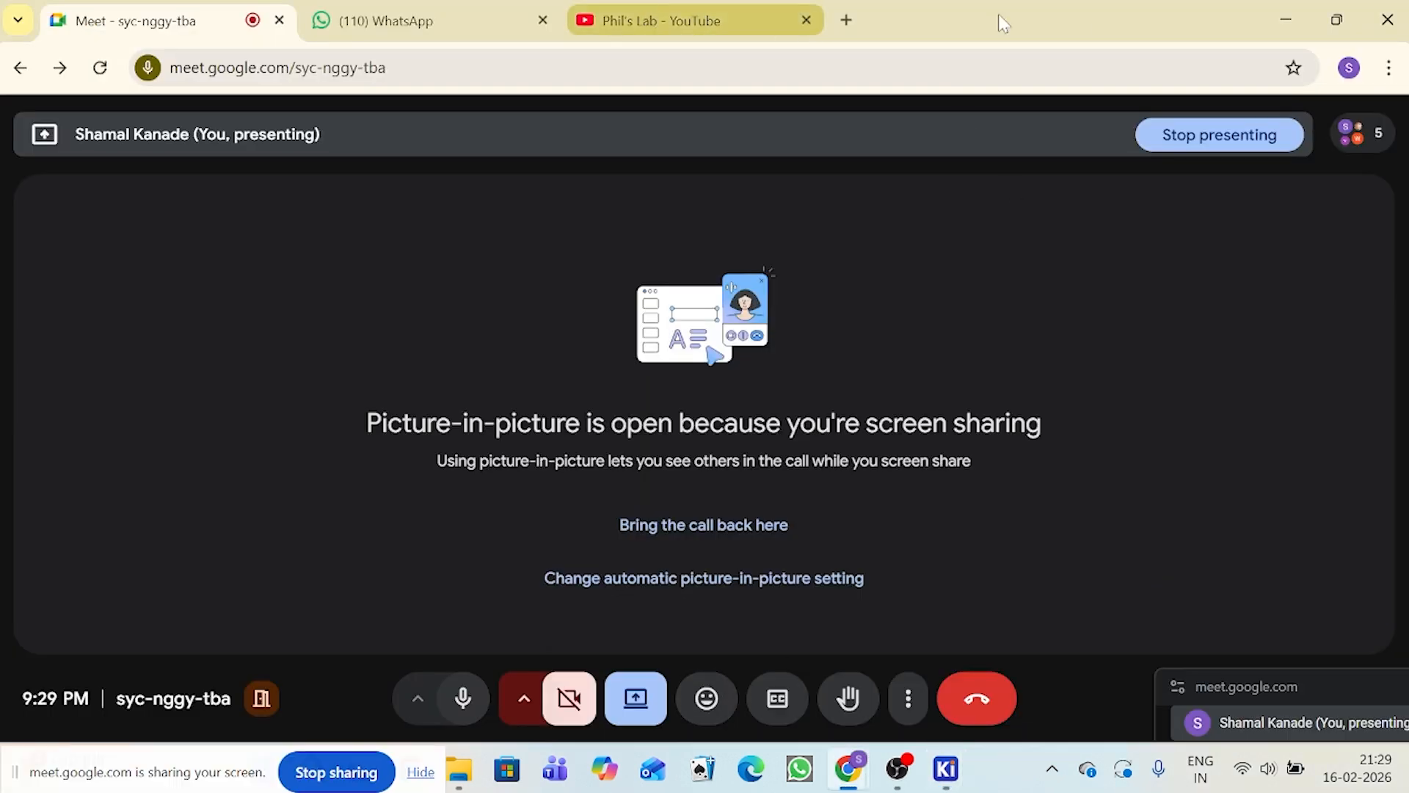
{"action": "left_click", "coordinate": [846, 20]}
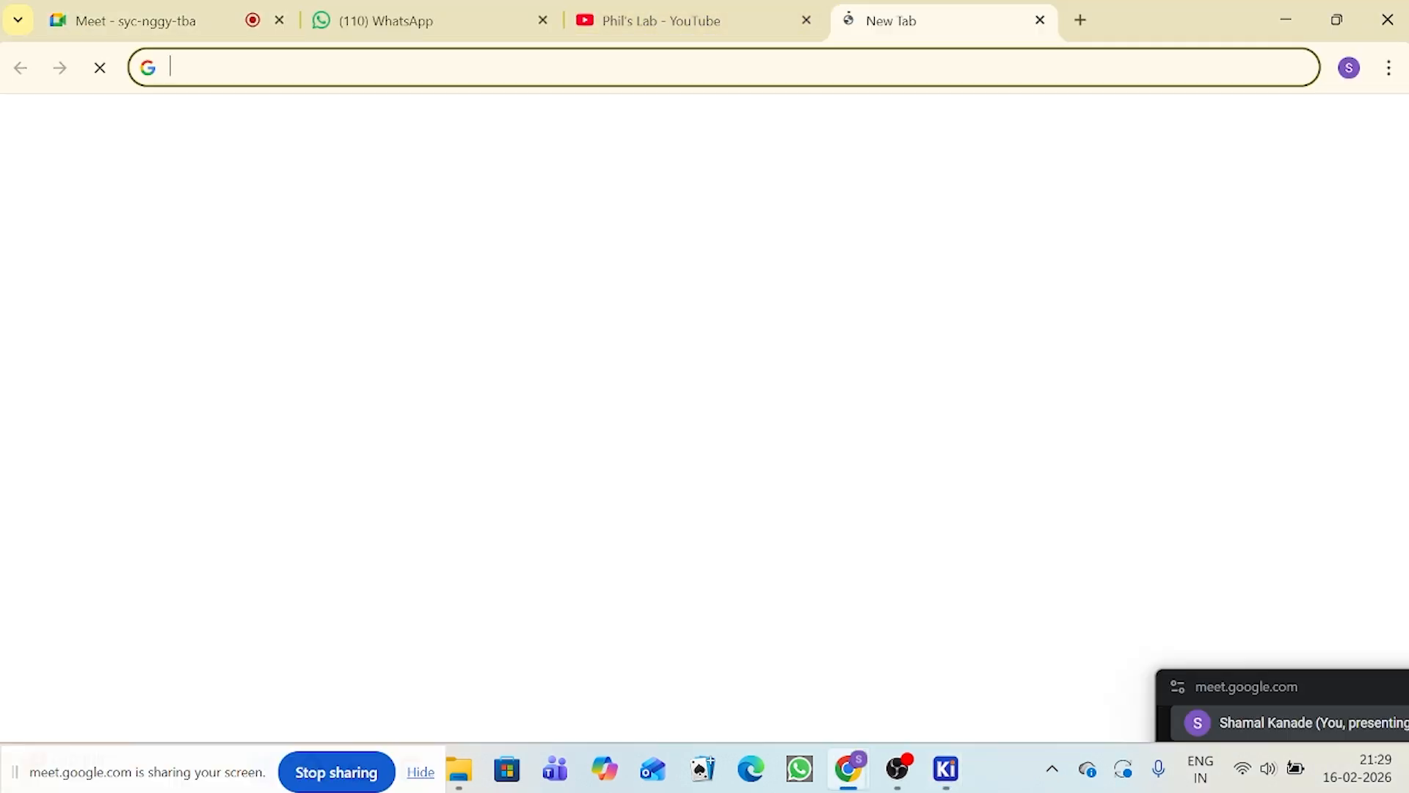
{"action": "left_click", "coordinate": [888, 59]}
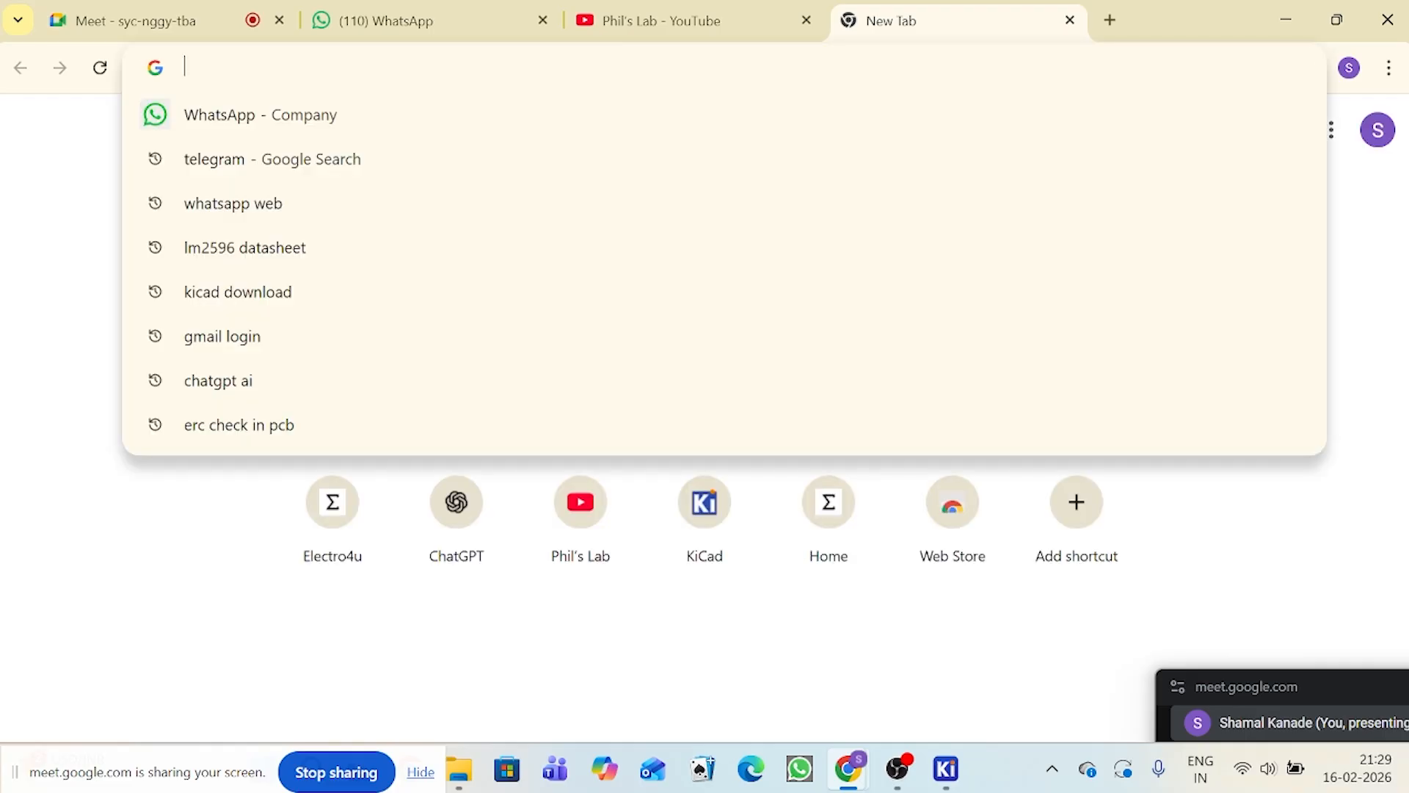
{"action": "type", "text": "LM2"}
{"action": "type", "text": "5"}
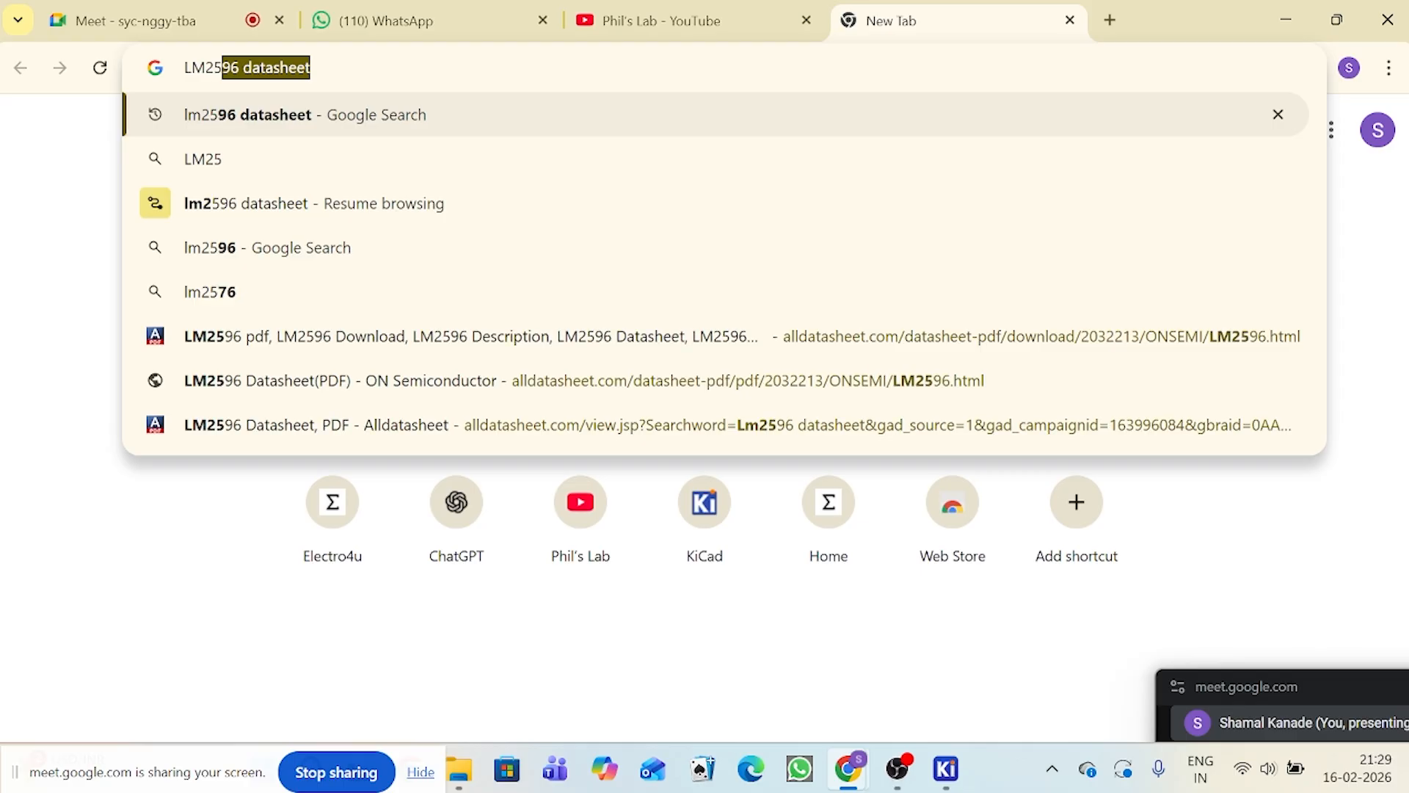
{"action": "type", "text": "96 "}
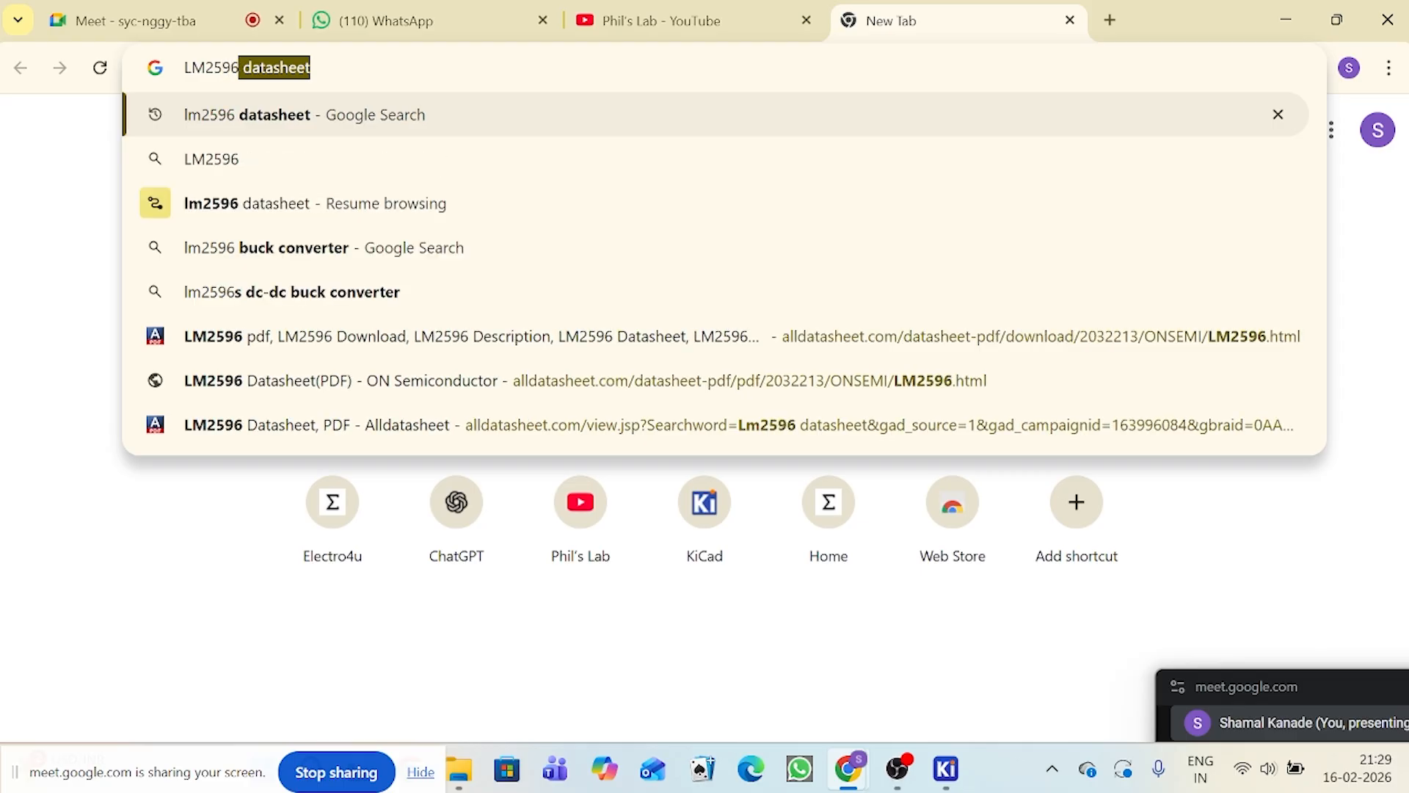
{"action": "type", "text": "SYMBOL"}
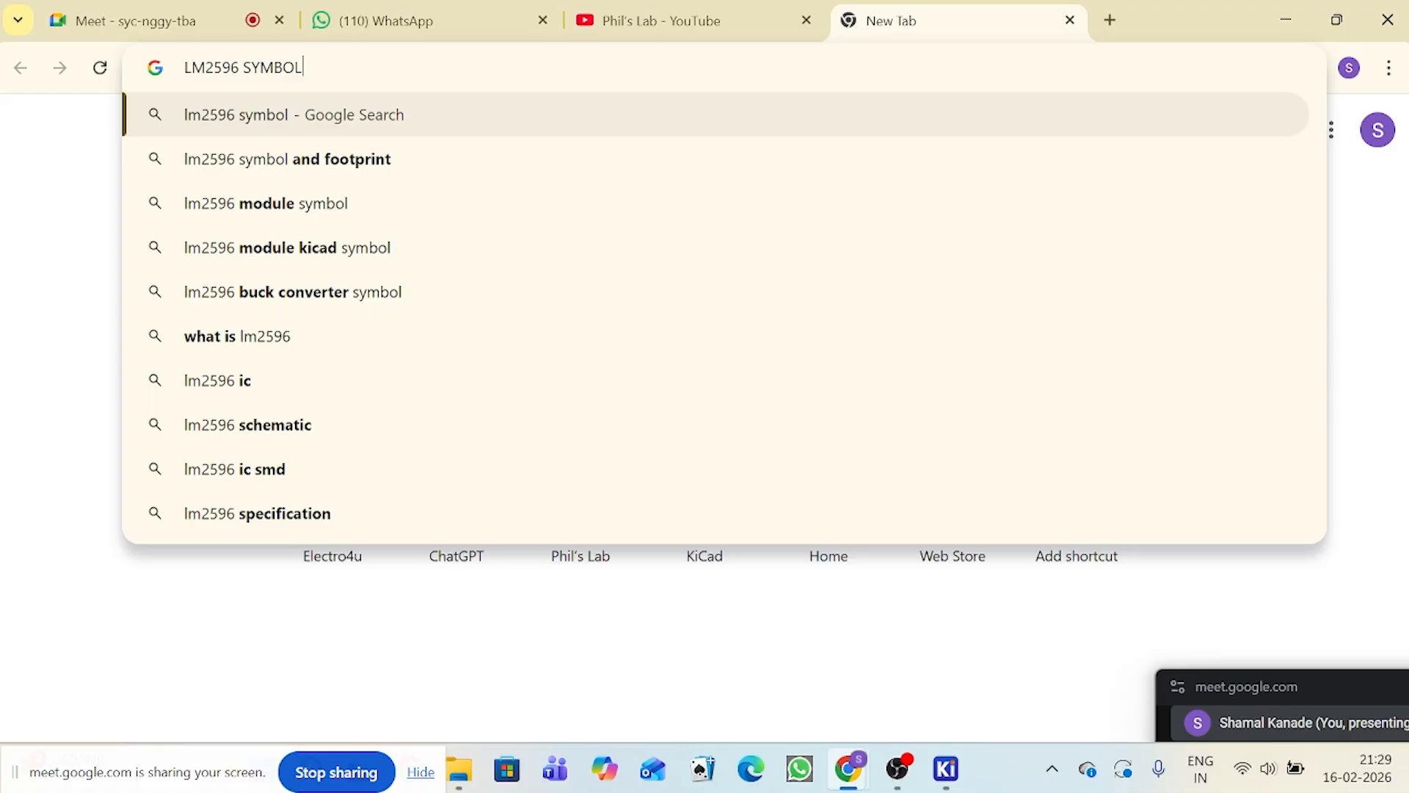
{"action": "key", "text": "Down"}
{"action": "key", "text": "Return"}
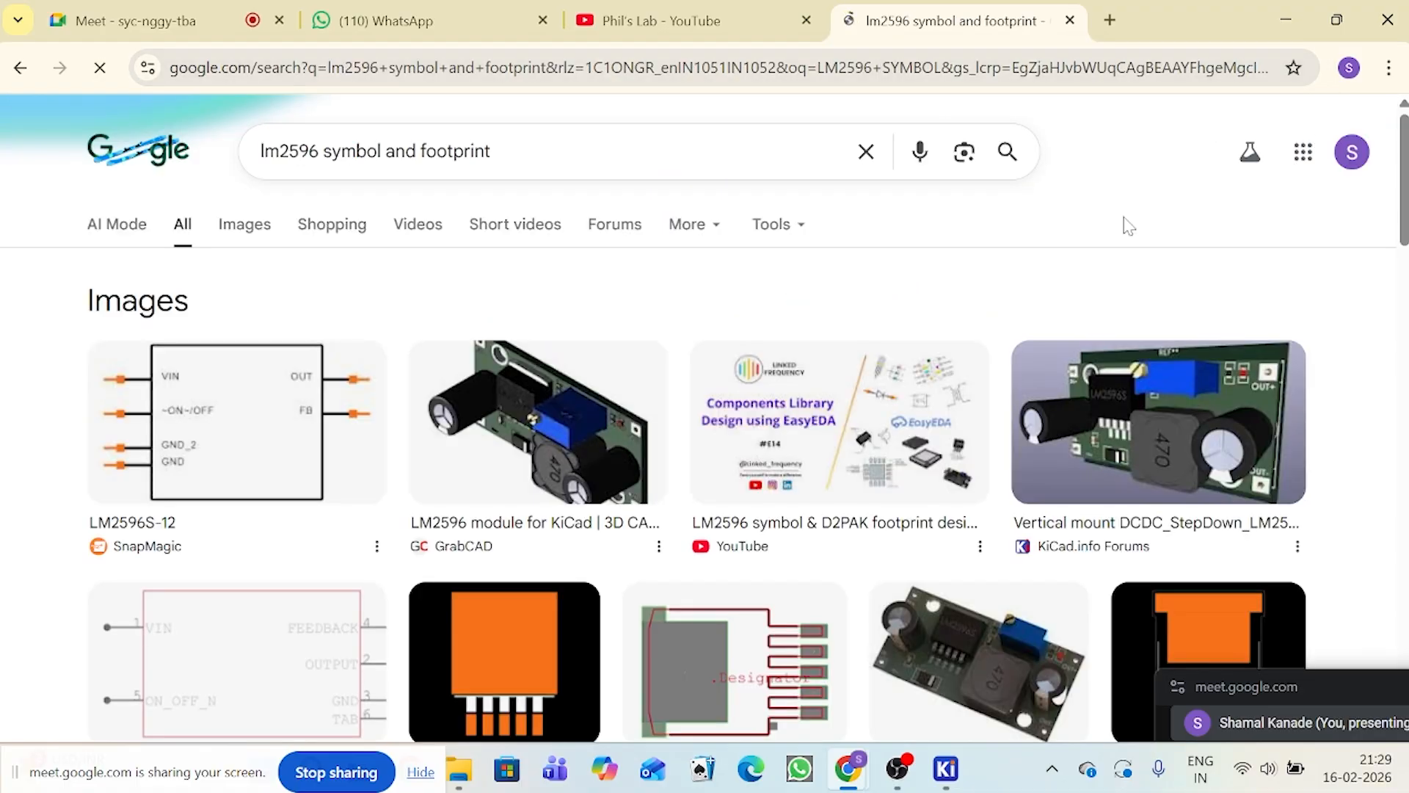
Step: Open the SnapMagic part page for the LM2596S-5.0 and examine its symbol and footprint previews
{"action": "scroll", "coordinate": [817, 443], "scroll_direction": "down", "scroll_amount": 10}
{"action": "scroll", "coordinate": [635, 423], "scroll_direction": "up", "scroll_amount": 2}
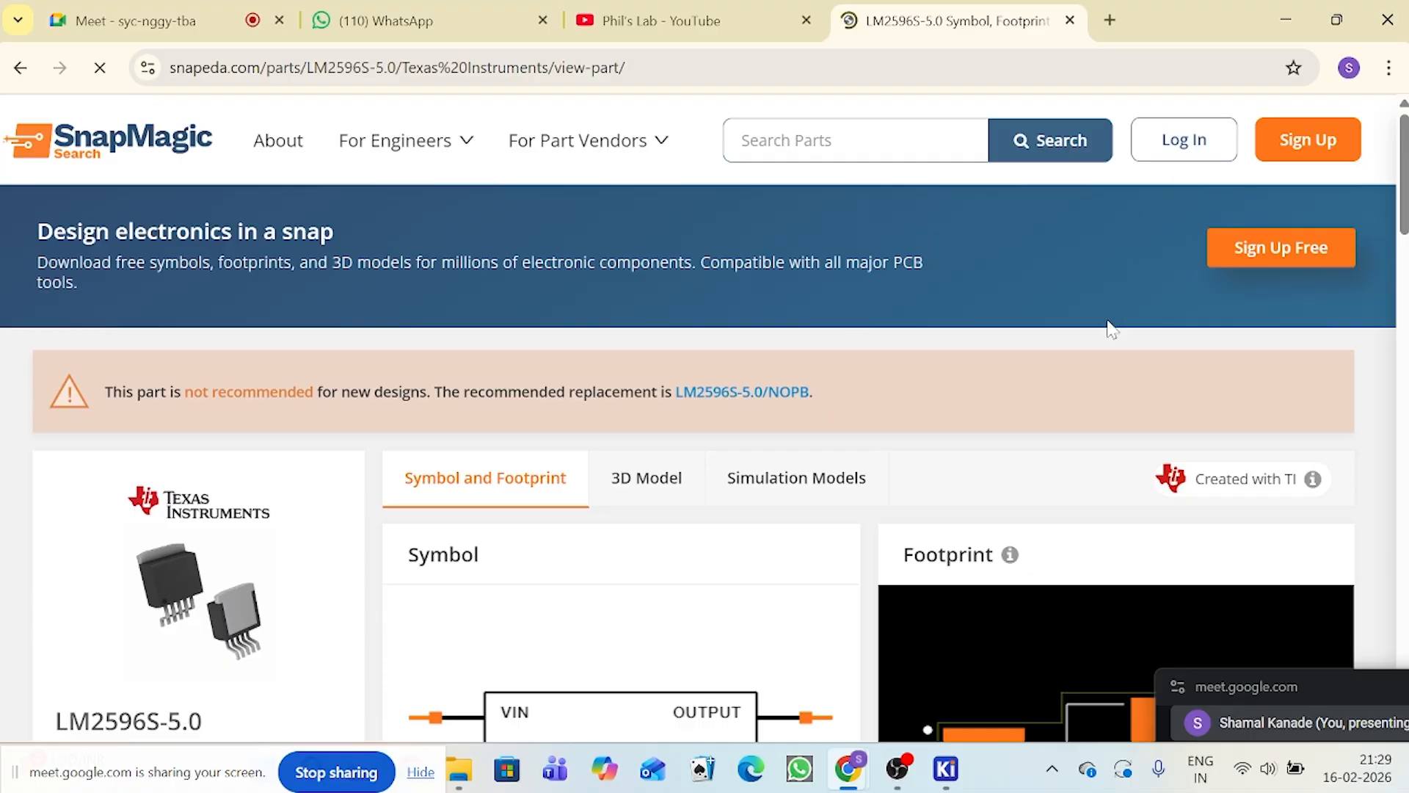
{"action": "scroll", "coordinate": [1110, 329], "scroll_direction": "down", "scroll_amount": 5}
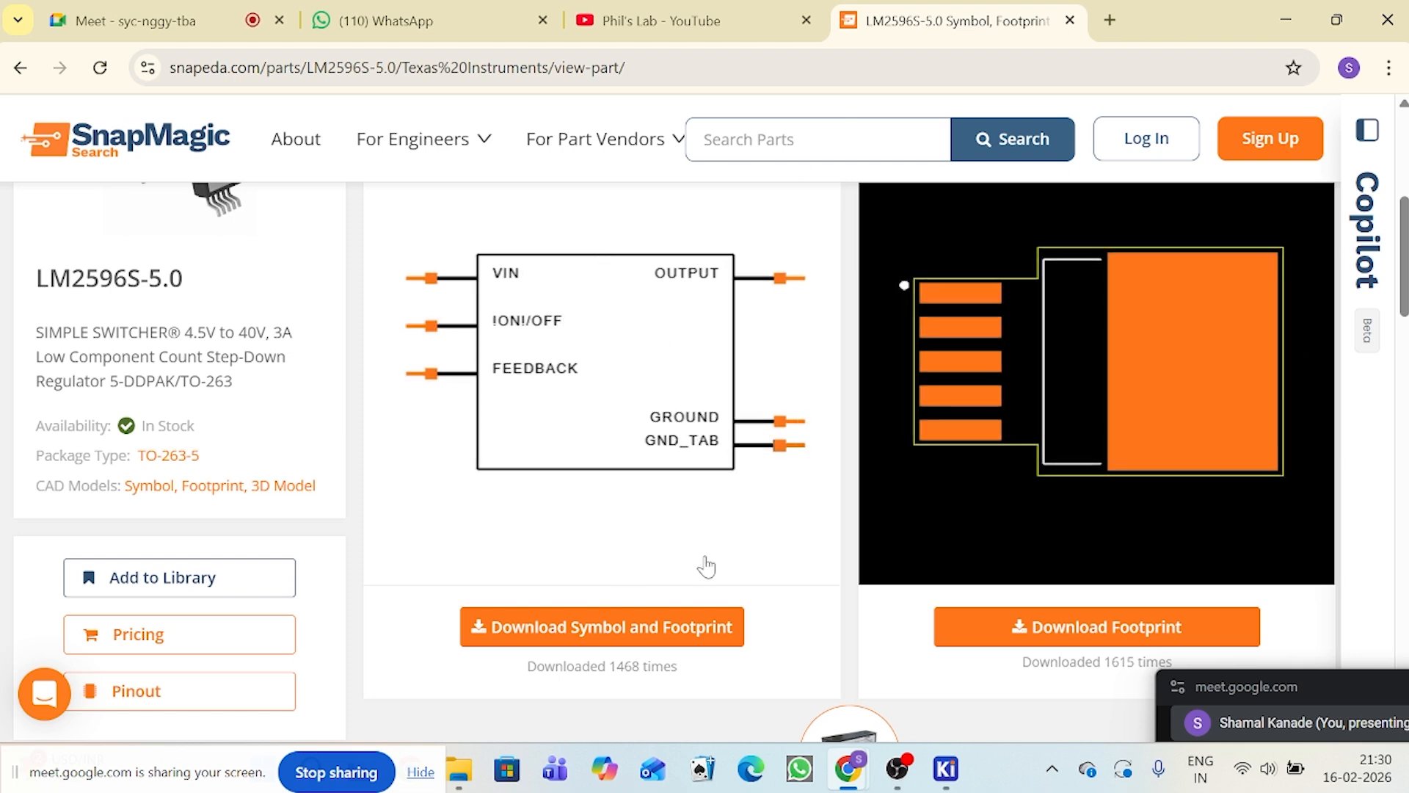
Step: Try to download the LM2596S-5.0 symbol and footprint in KiCad format
{"action": "left_click", "coordinate": [671, 643]}
{"action": "scroll", "coordinate": [723, 506], "scroll_direction": "down", "scroll_amount": 4}
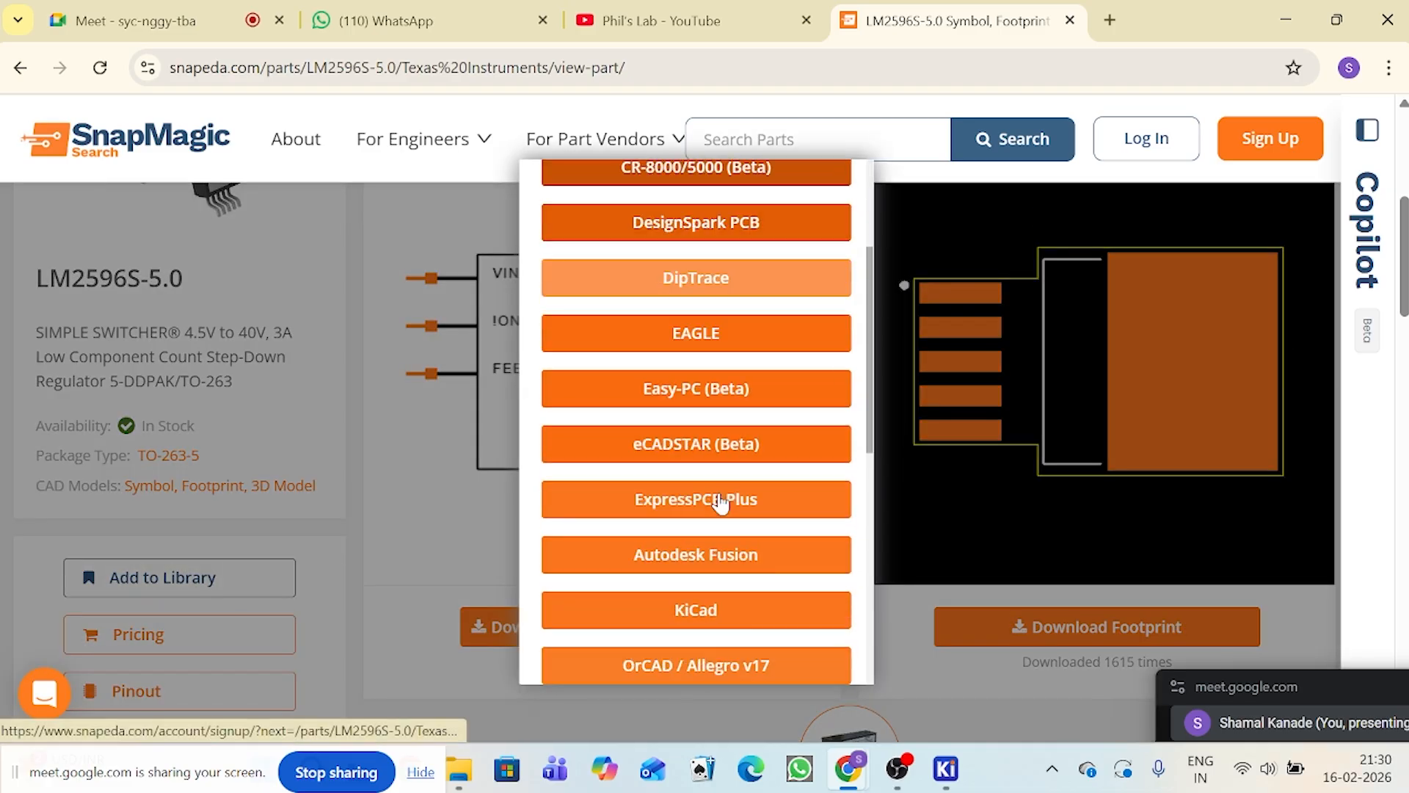
{"action": "scroll", "coordinate": [718, 499], "scroll_direction": "up", "scroll_amount": 1}
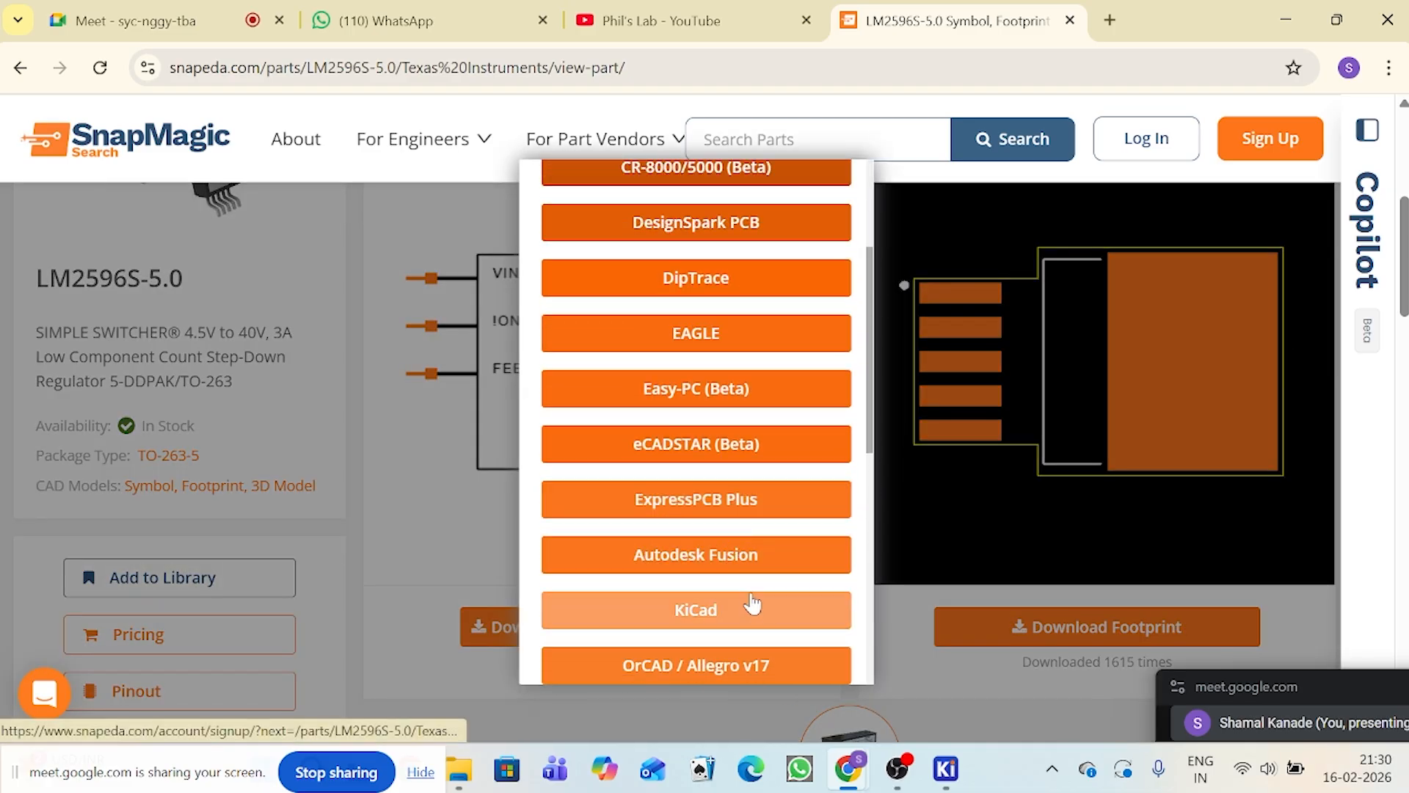
{"action": "scroll", "coordinate": [752, 606], "scroll_direction": "down", "scroll_amount": 1}
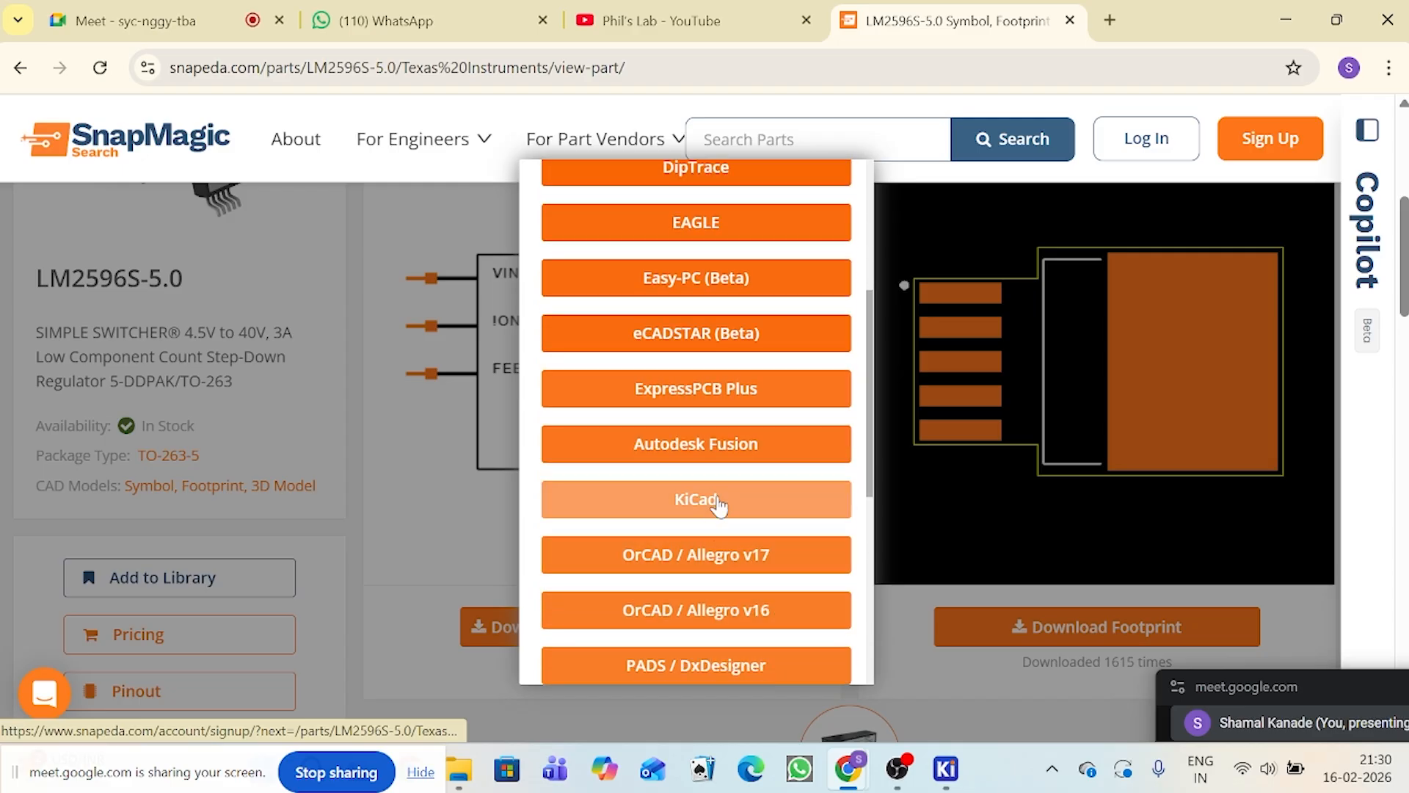
{"action": "left_click", "coordinate": [718, 506]}
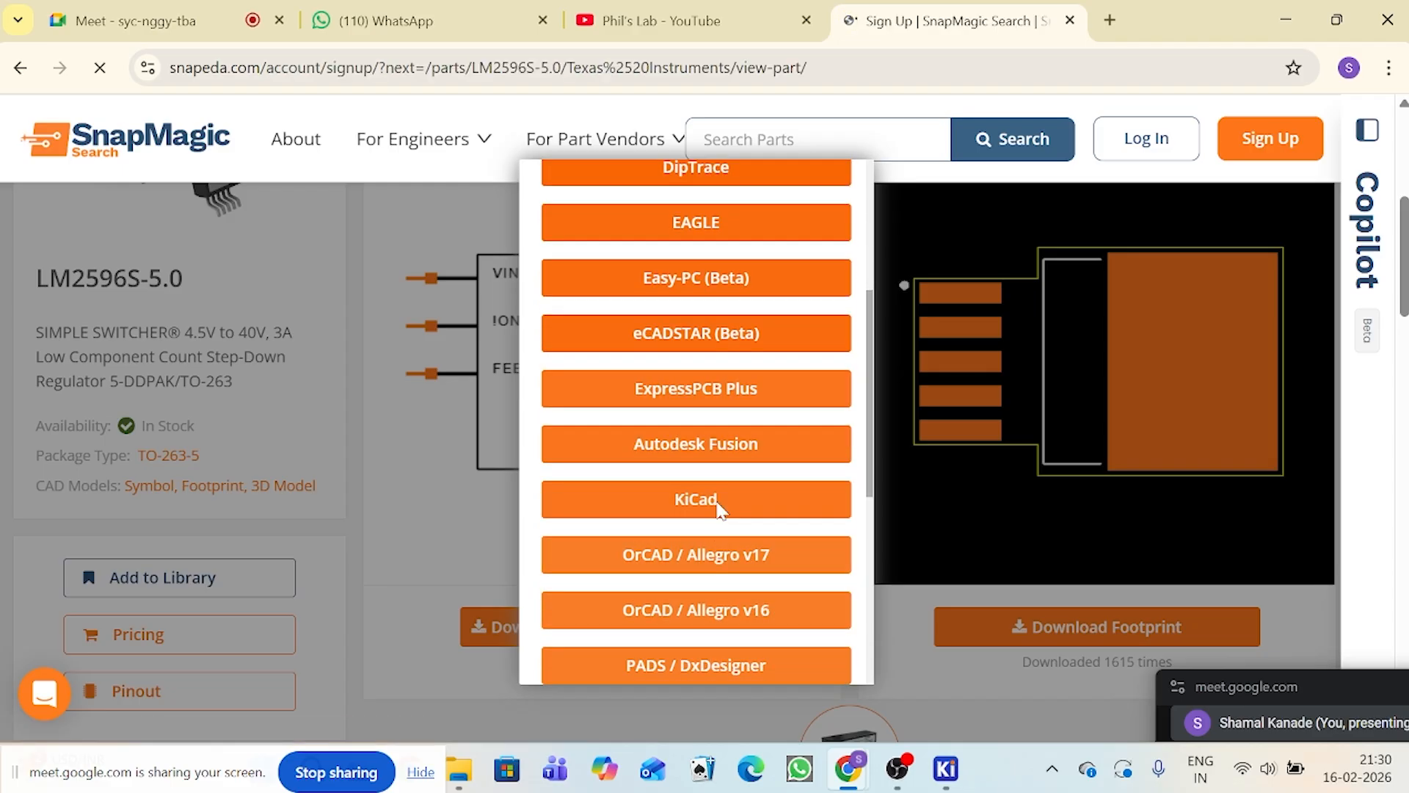
Step: Switch from account sign-up to sign-in and try to log in with the suggested e-mail and the account password
{"action": "scroll", "coordinate": [638, 403], "scroll_direction": "down", "scroll_amount": 3}
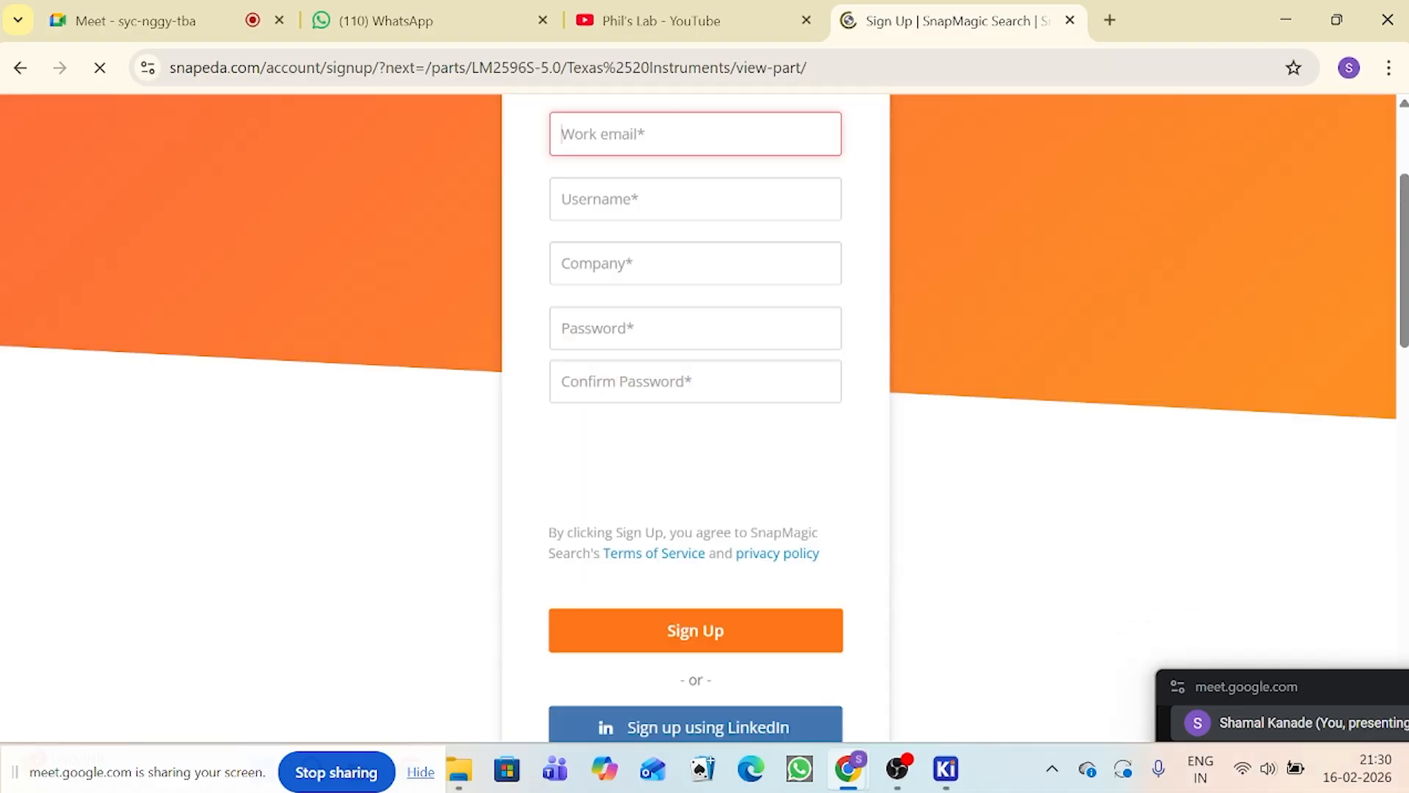
{"action": "left_click", "coordinate": [697, 637]}
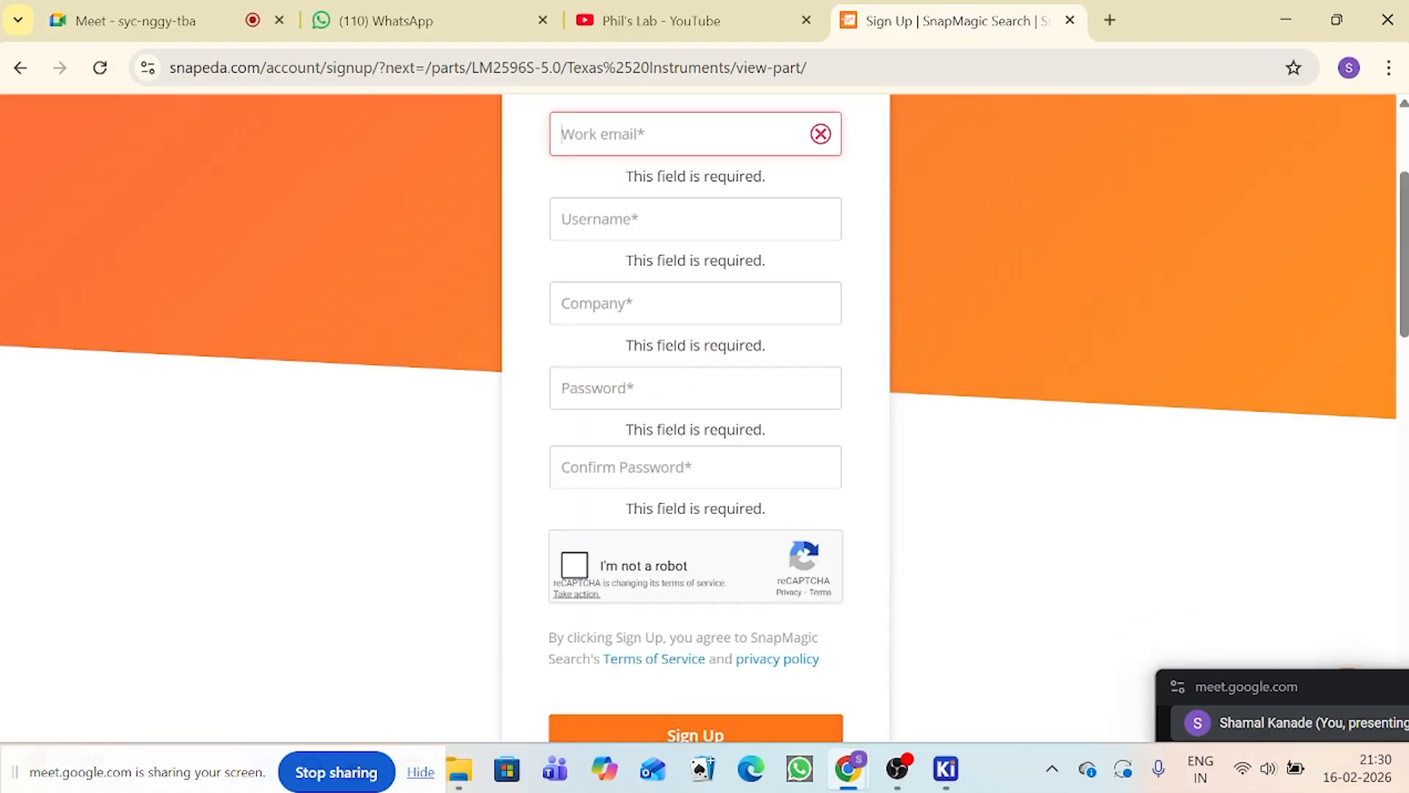
{"action": "scroll", "coordinate": [601, 181], "scroll_direction": "down", "scroll_amount": 4}
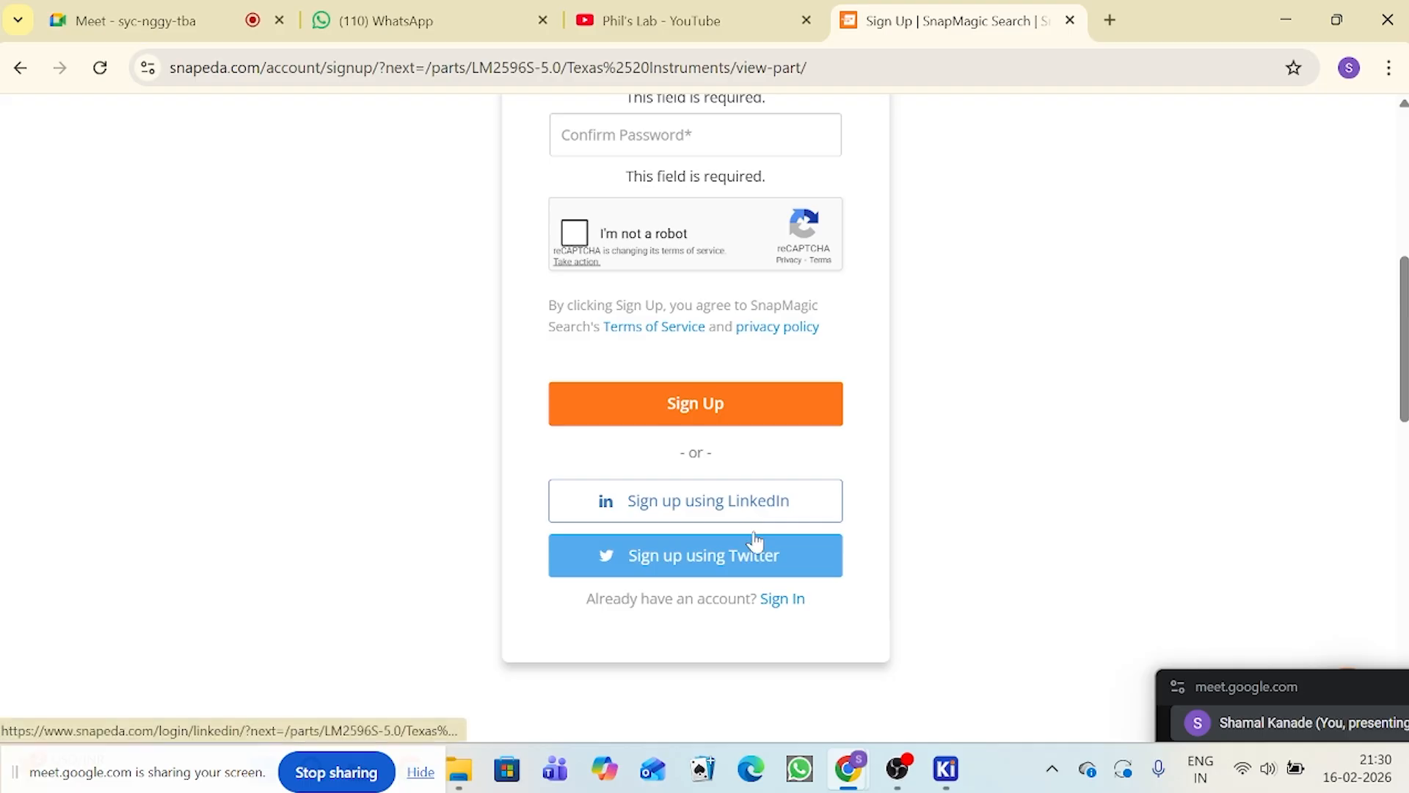
{"action": "left_click", "coordinate": [784, 600]}
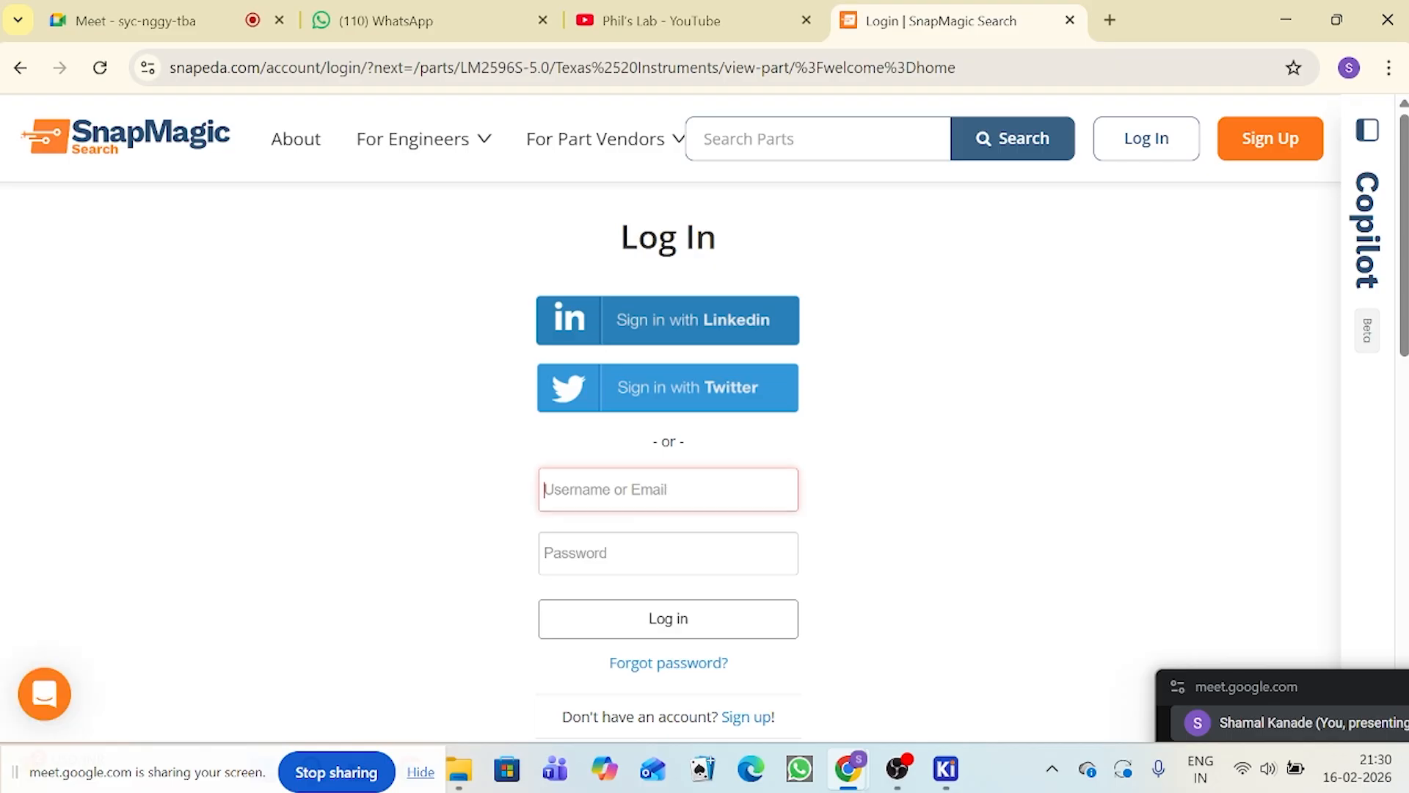
{"action": "key", "text": "Down"}
{"action": "key", "text": "Return"}
{"action": "key", "text": "Tab"}
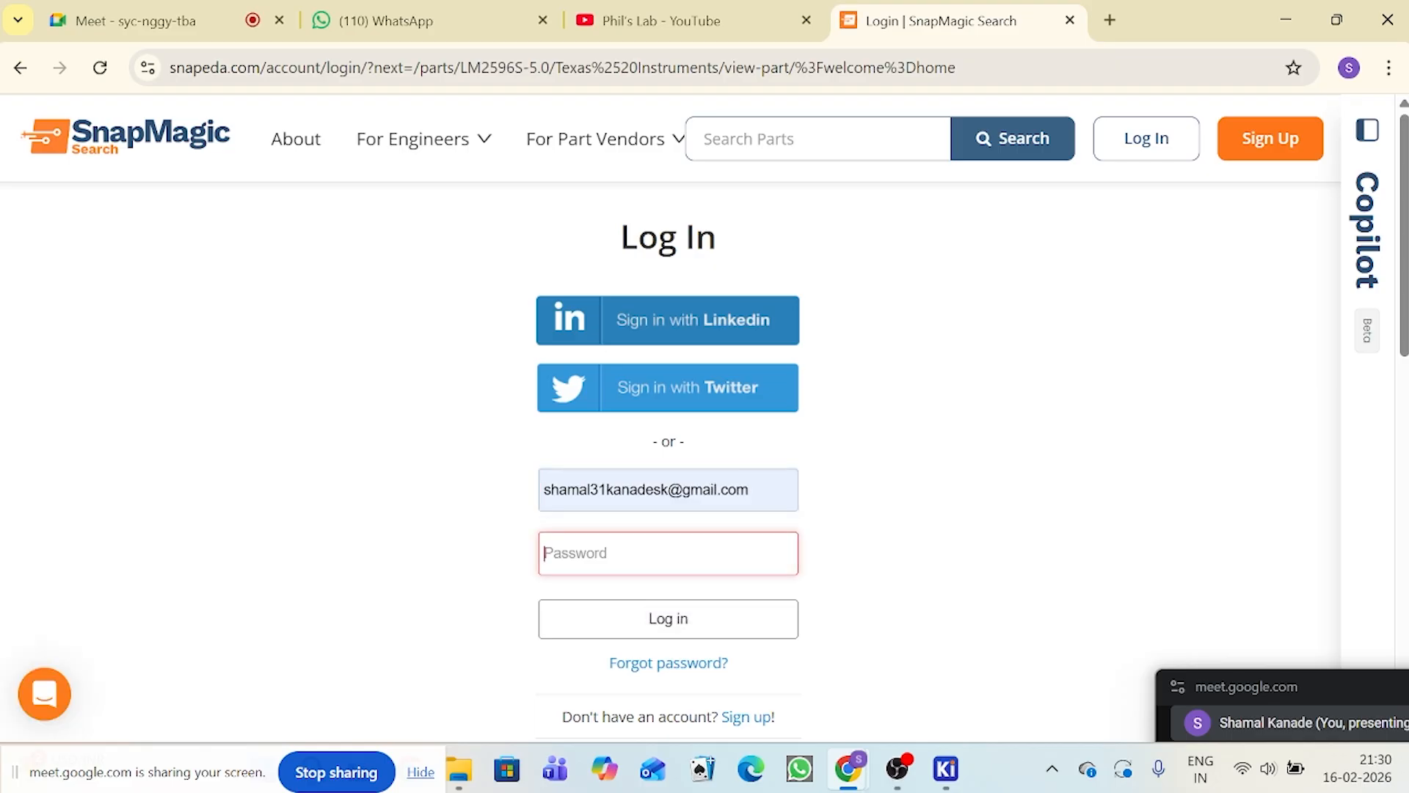
{"action": "type", "text": "••"}
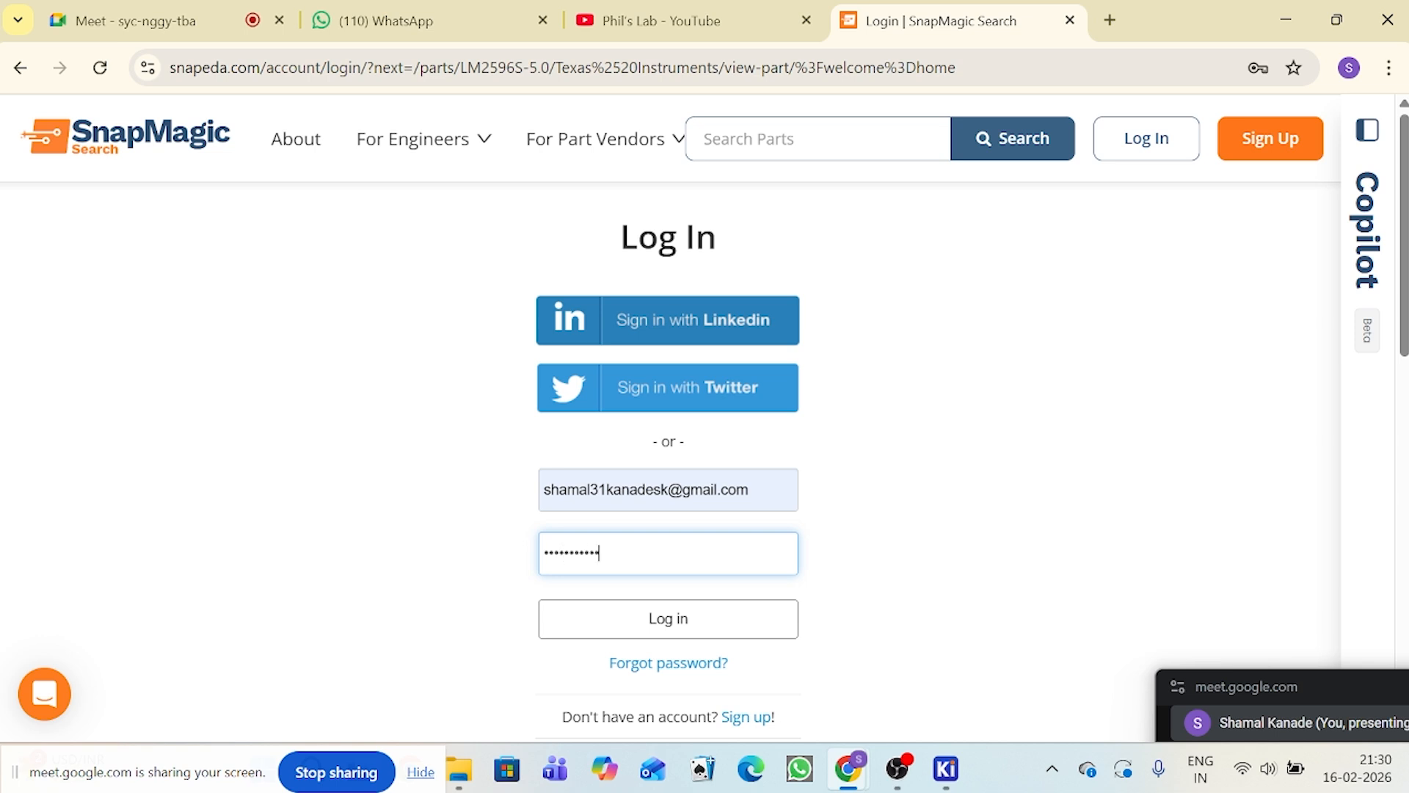
{"action": "left_click", "coordinate": [649, 613]}
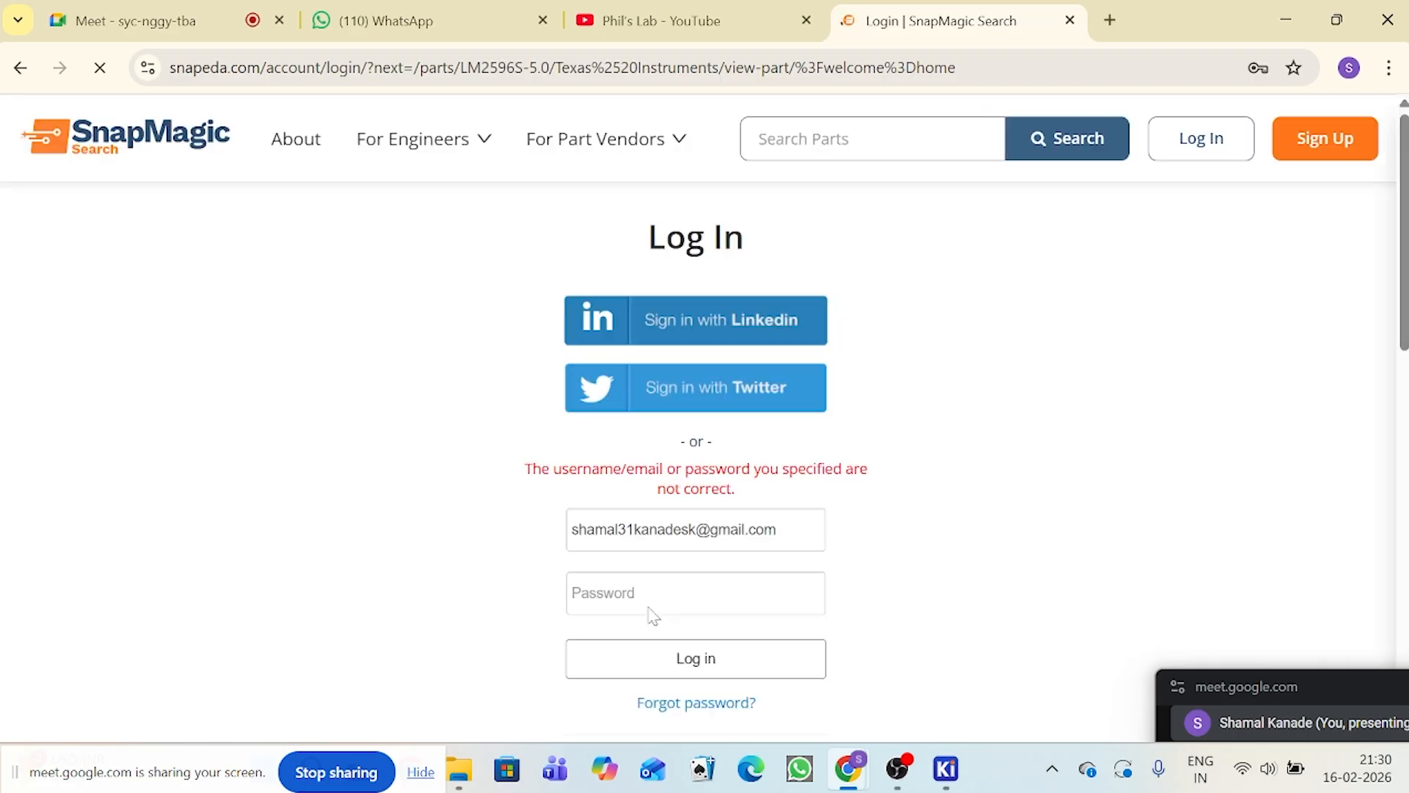
Step: Edit the login e-mail so the number follows the surname, re-enter the account password, and try to log in again
{"action": "left_click", "coordinate": [668, 593]}
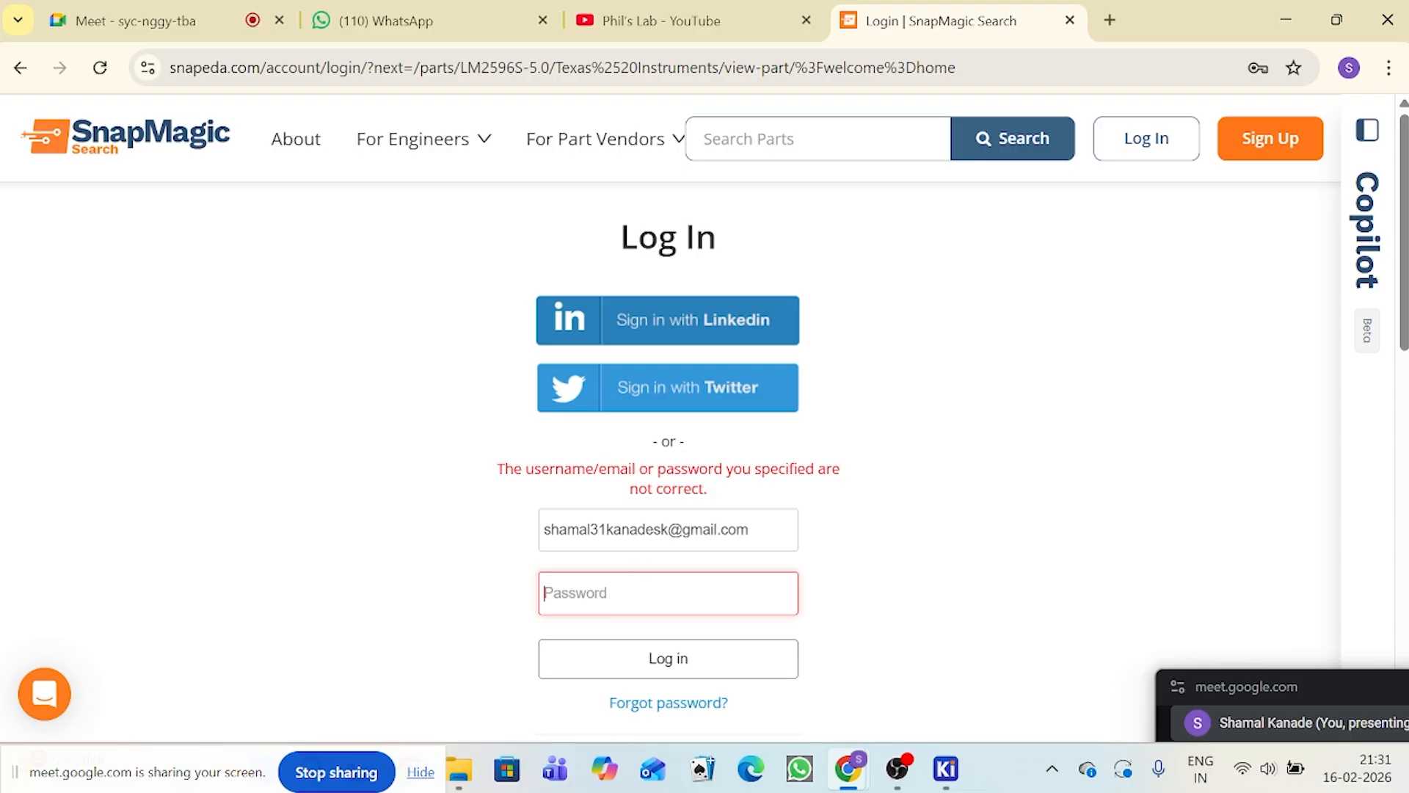
{"action": "left_click_drag", "start_coordinate": [606, 530], "coordinate": [588, 530]}
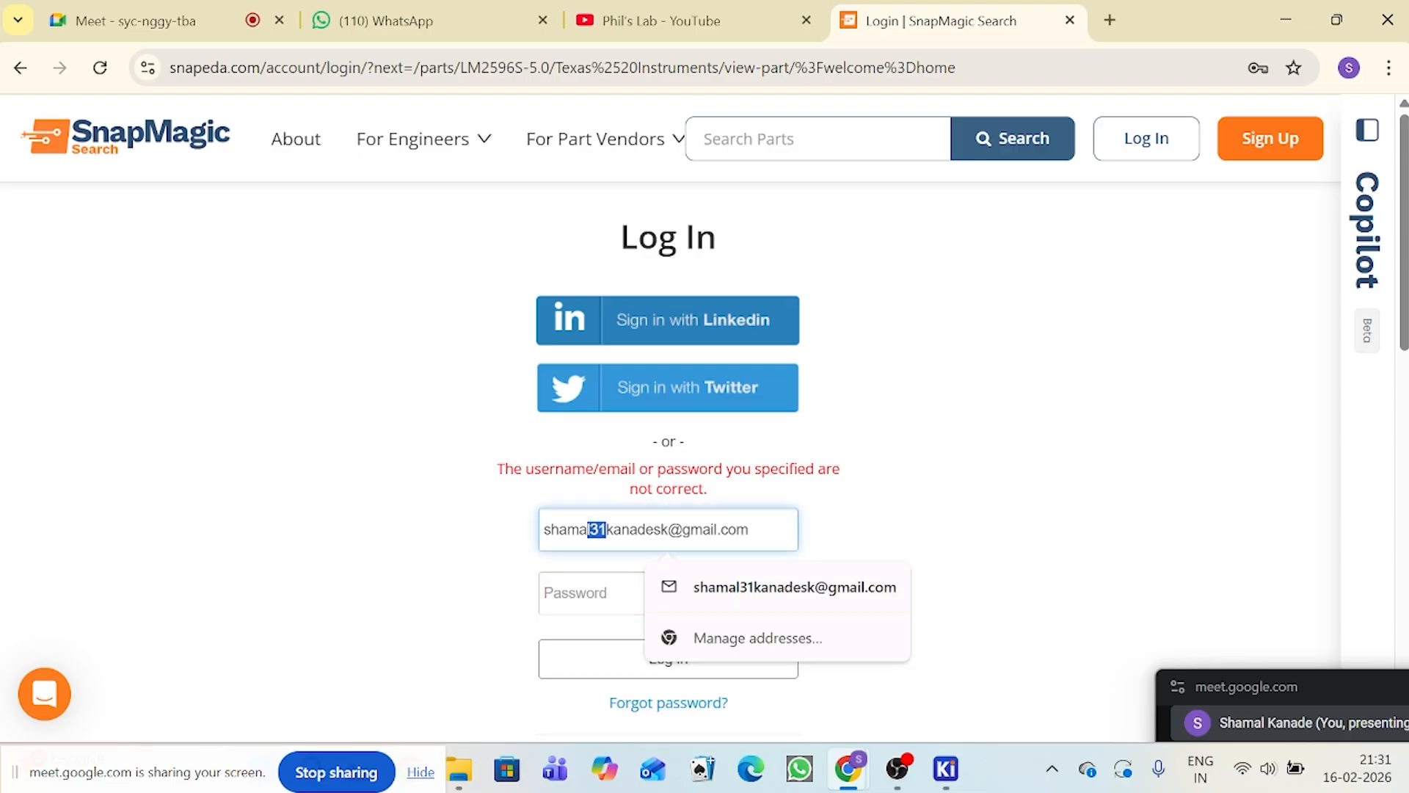
{"action": "key", "text": "BackSpace"}
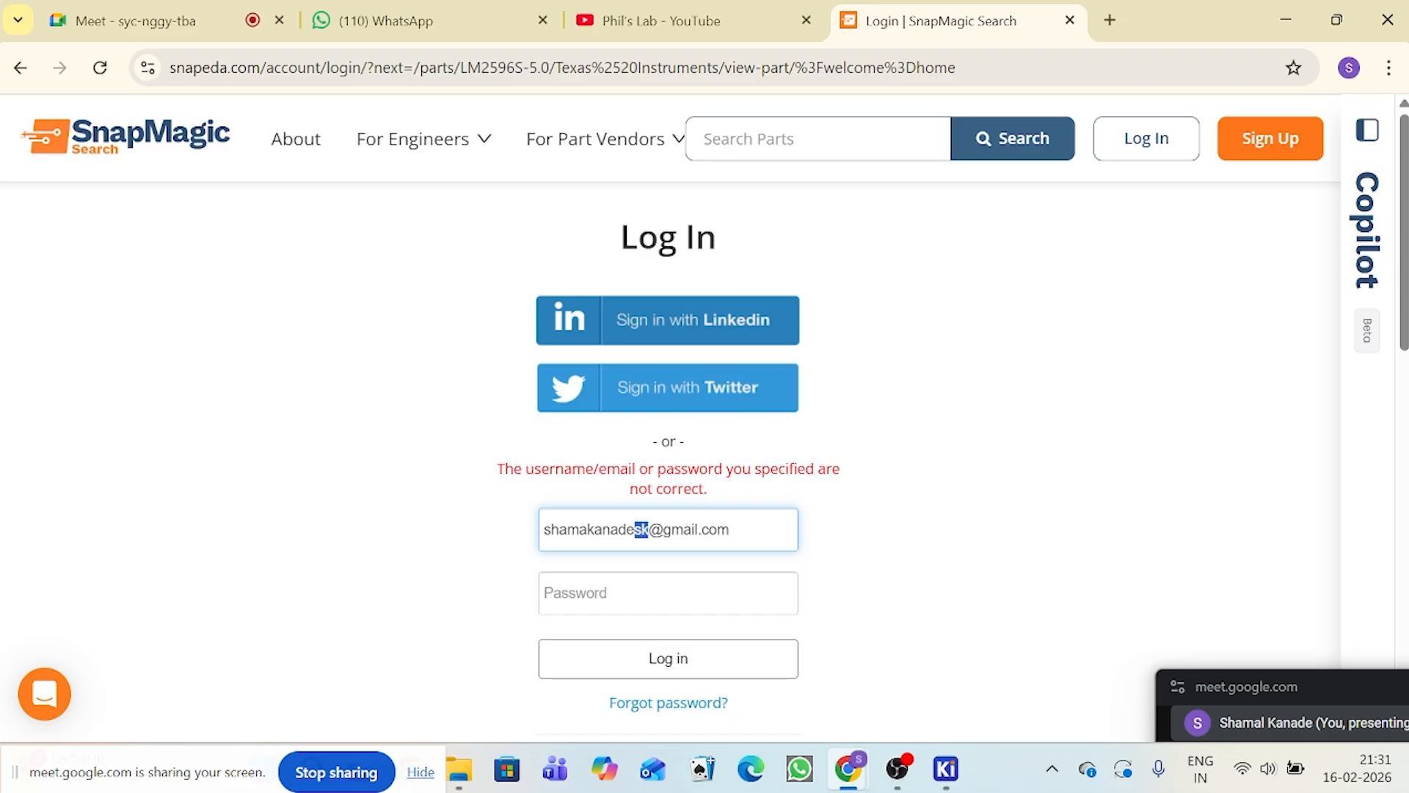
{"action": "type", "text": "31"}
{"action": "left_click", "coordinate": [614, 593]}
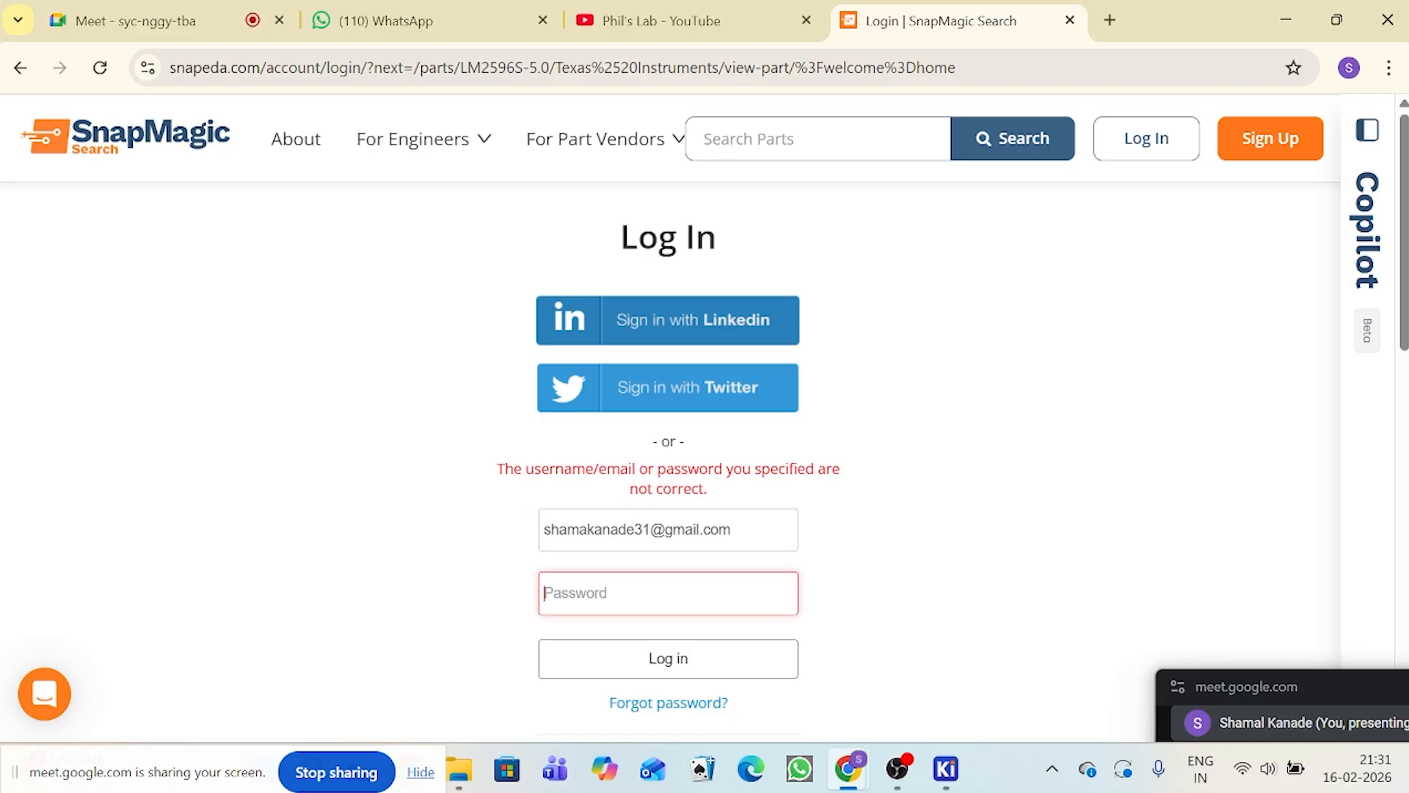
{"action": "type", "text": "••"}
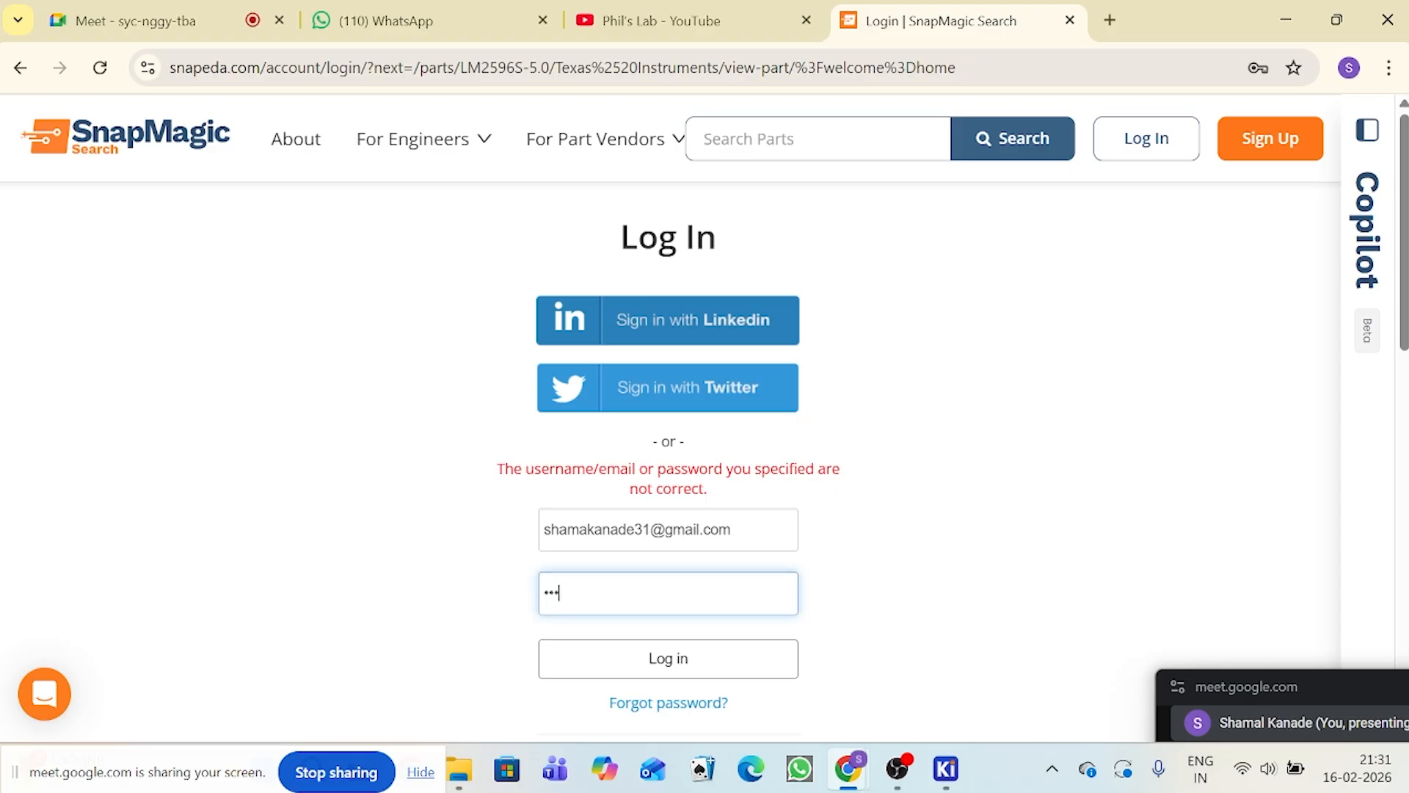
{"action": "type", "text": "•"}
{"action": "key", "text": "BackSpace"}
{"action": "key", "text": "BackSpace"}
{"action": "key", "text": "BackSpace"}
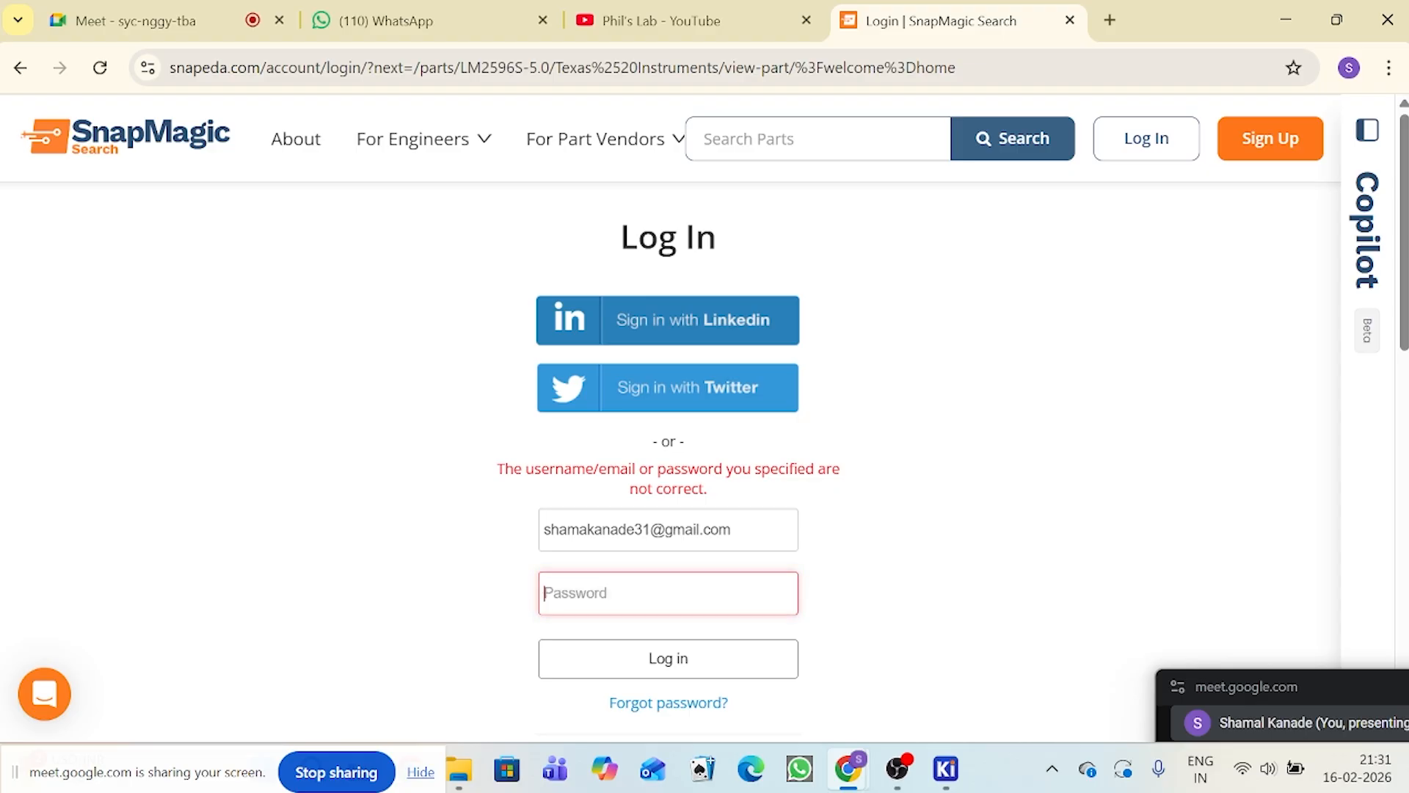
{"action": "type", "text": "••"}
{"action": "left_click", "coordinate": [666, 646]}
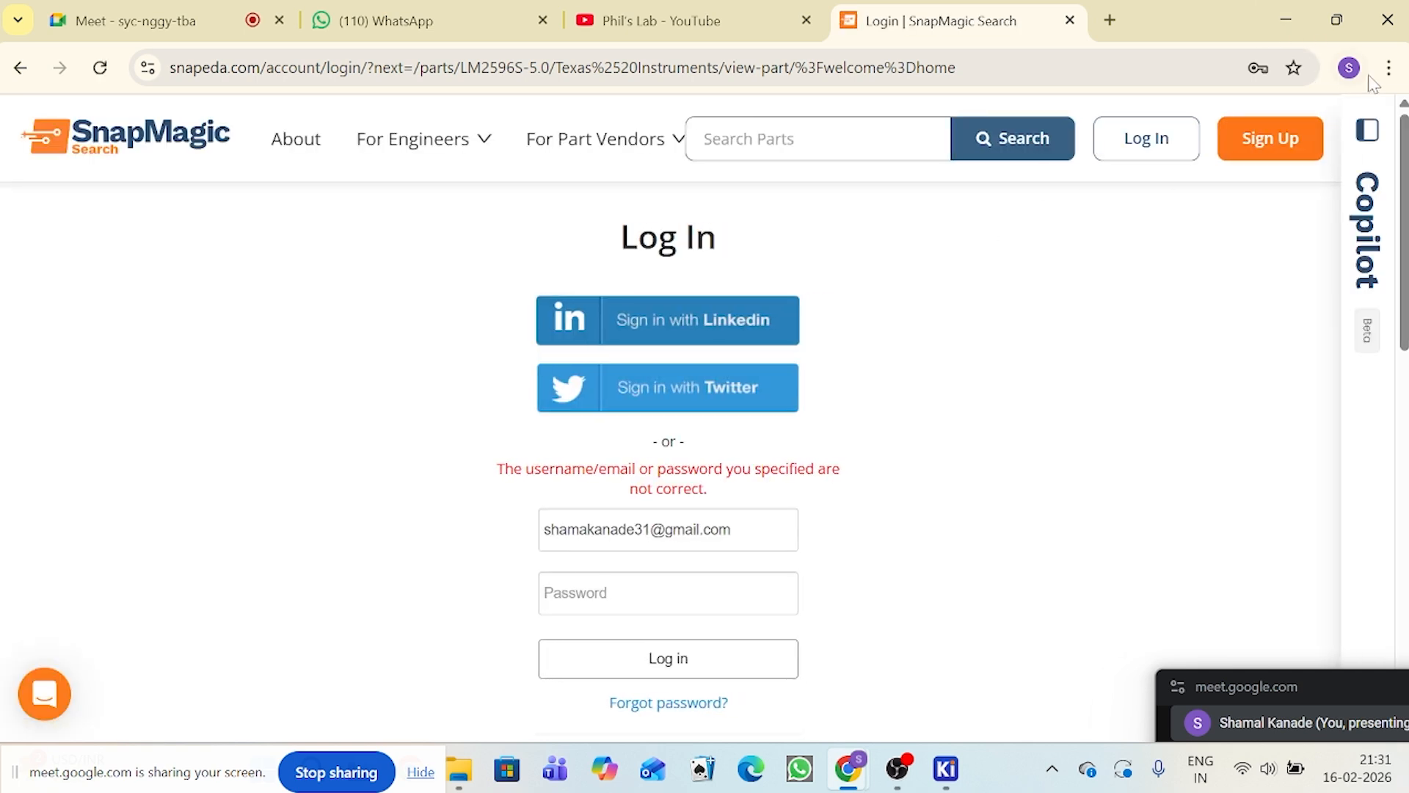
Step: Switch to the owner's other Chrome profile and search Google for "snapEDA"
{"action": "left_click", "coordinate": [1350, 68]}
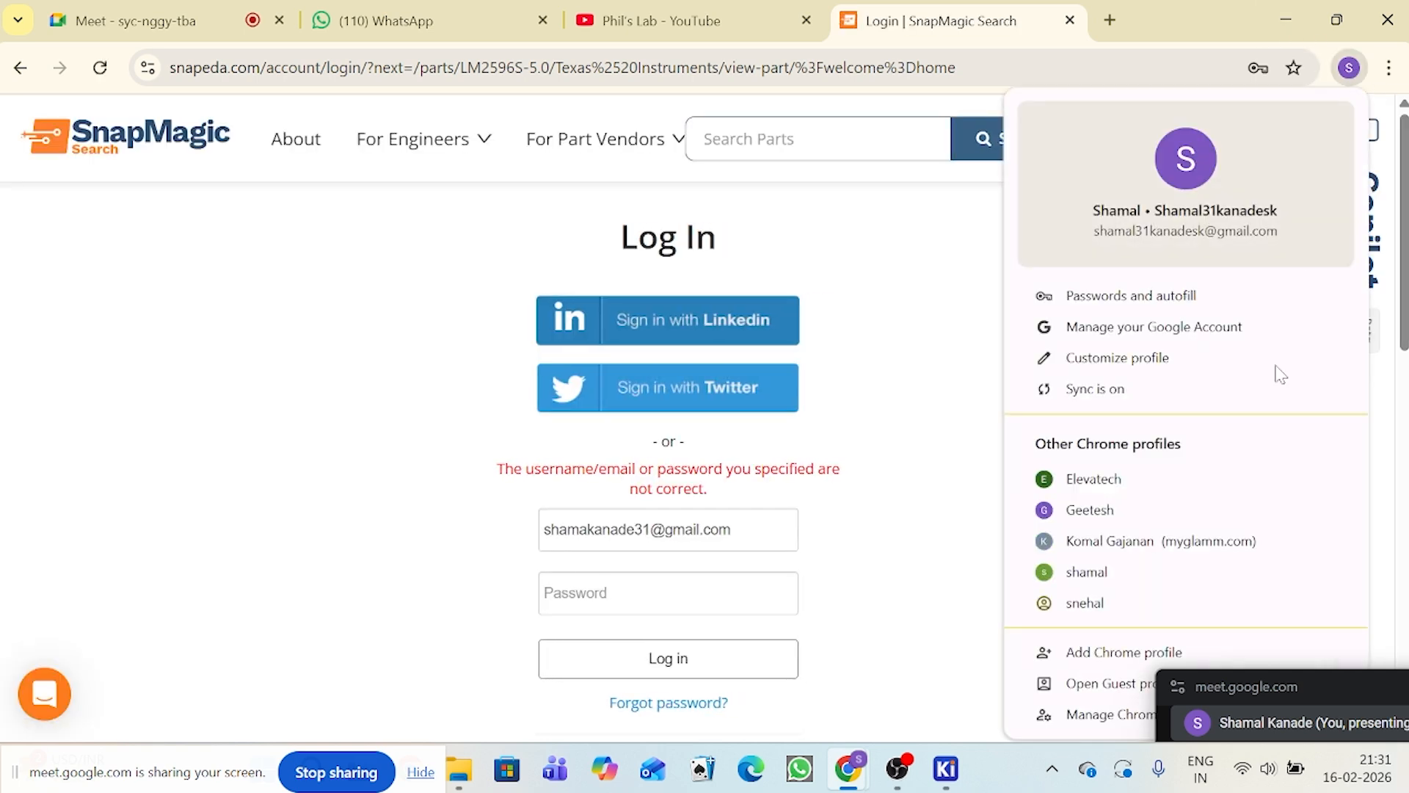
{"action": "left_click", "coordinate": [1192, 580]}
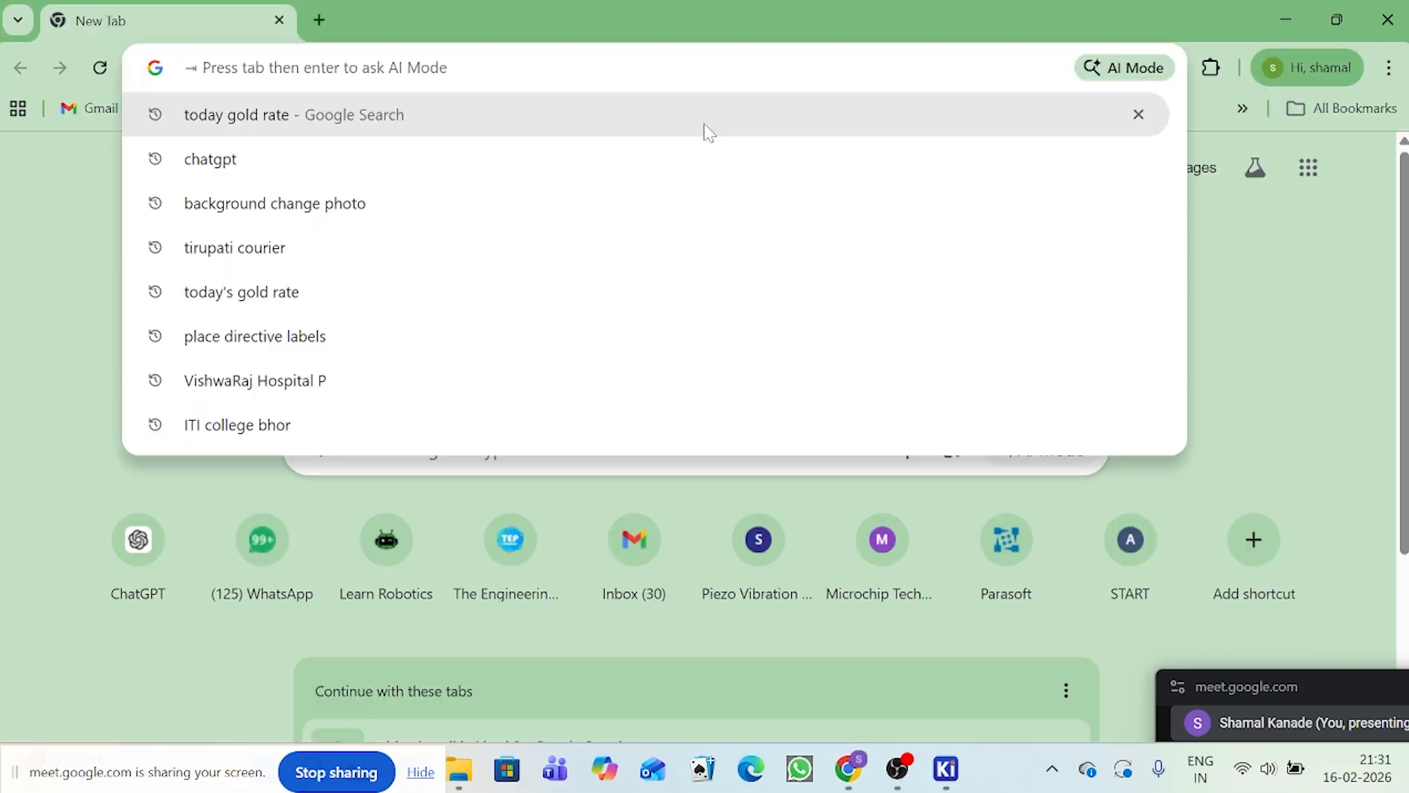
{"action": "type", "text": "snaped"}
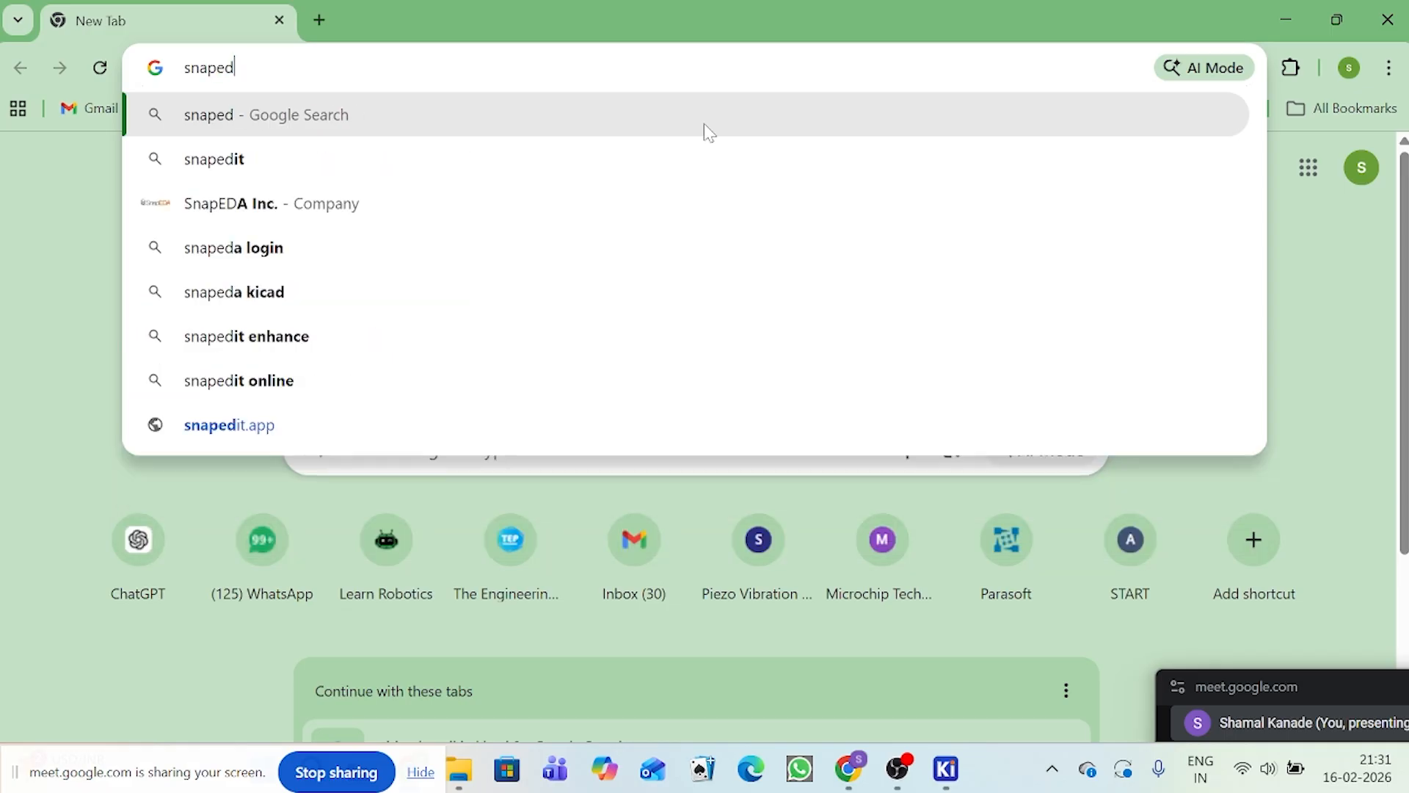
{"action": "key", "text": "BackSpace"}
{"action": "key", "text": "BackSpace"}
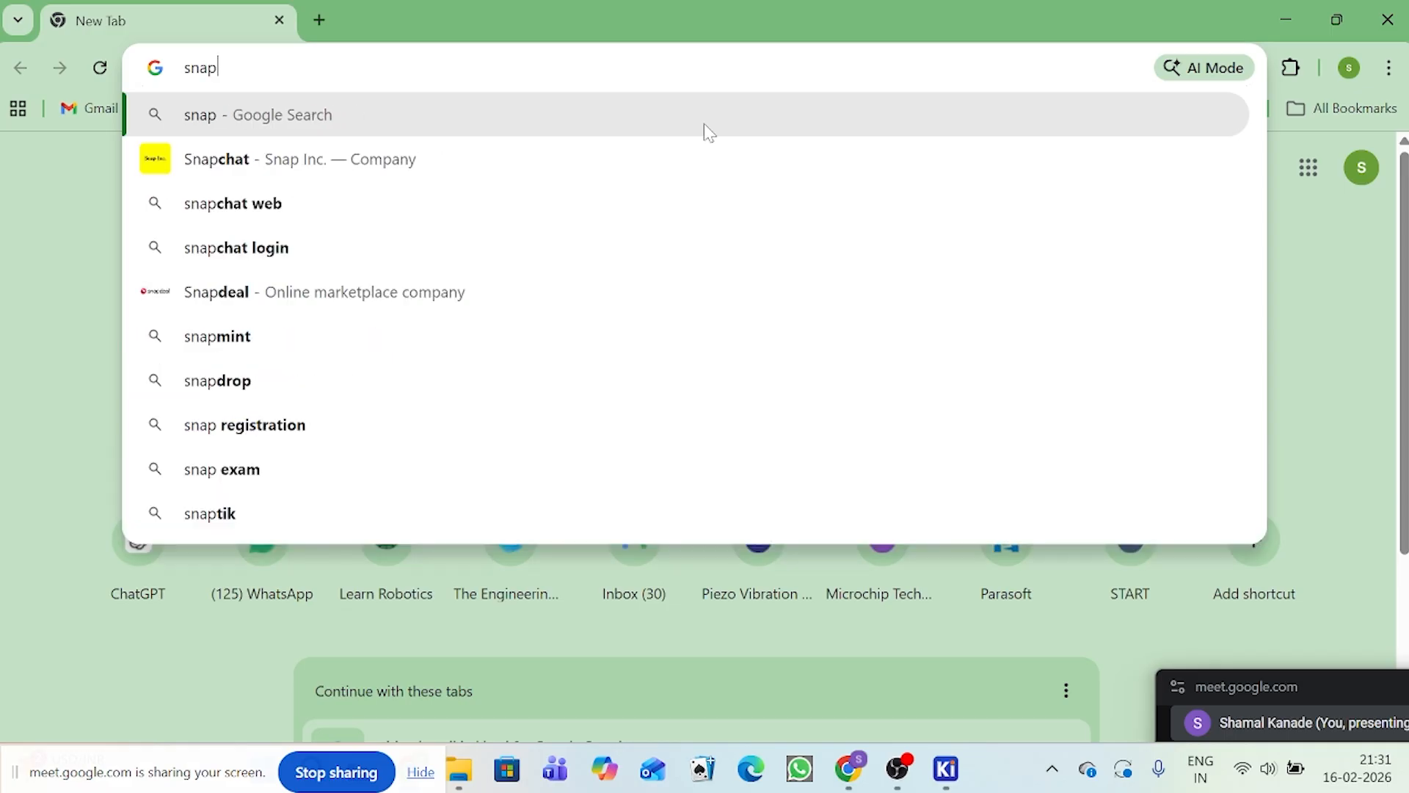
{"action": "type", "text": "EDA"}
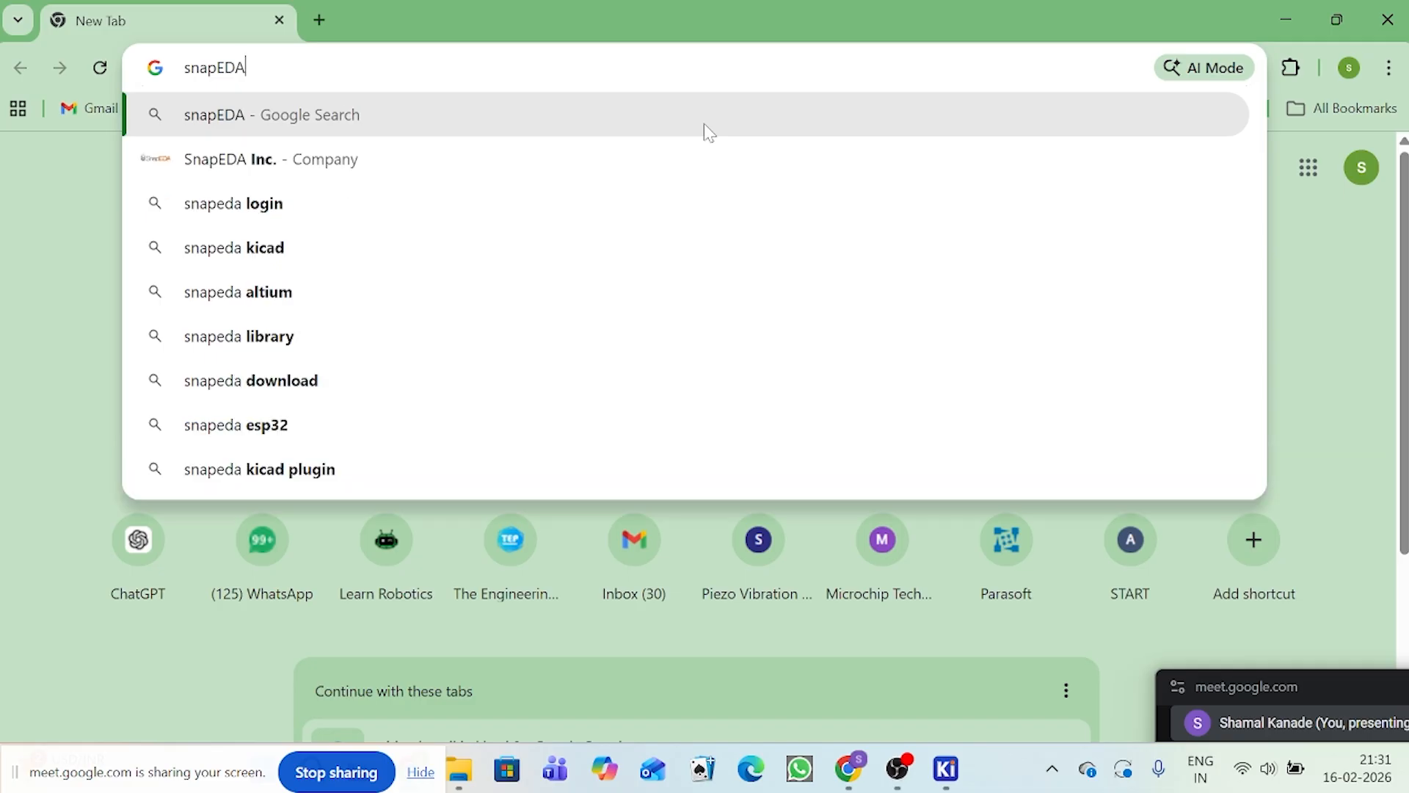
{"action": "key", "text": "Return"}
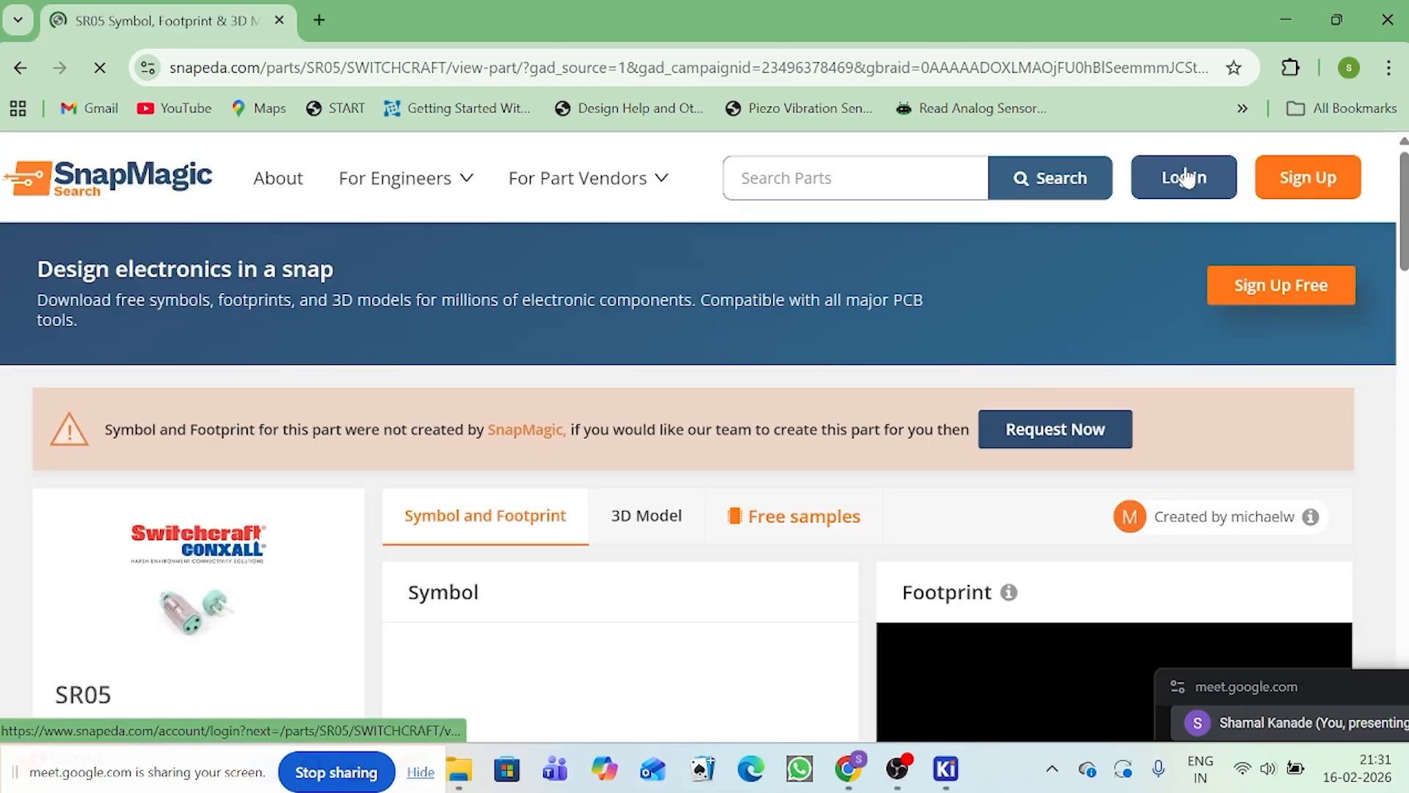
Step: Log in to SnapMagic with the saved account credentials
{"action": "left_click", "coordinate": [1186, 177]}
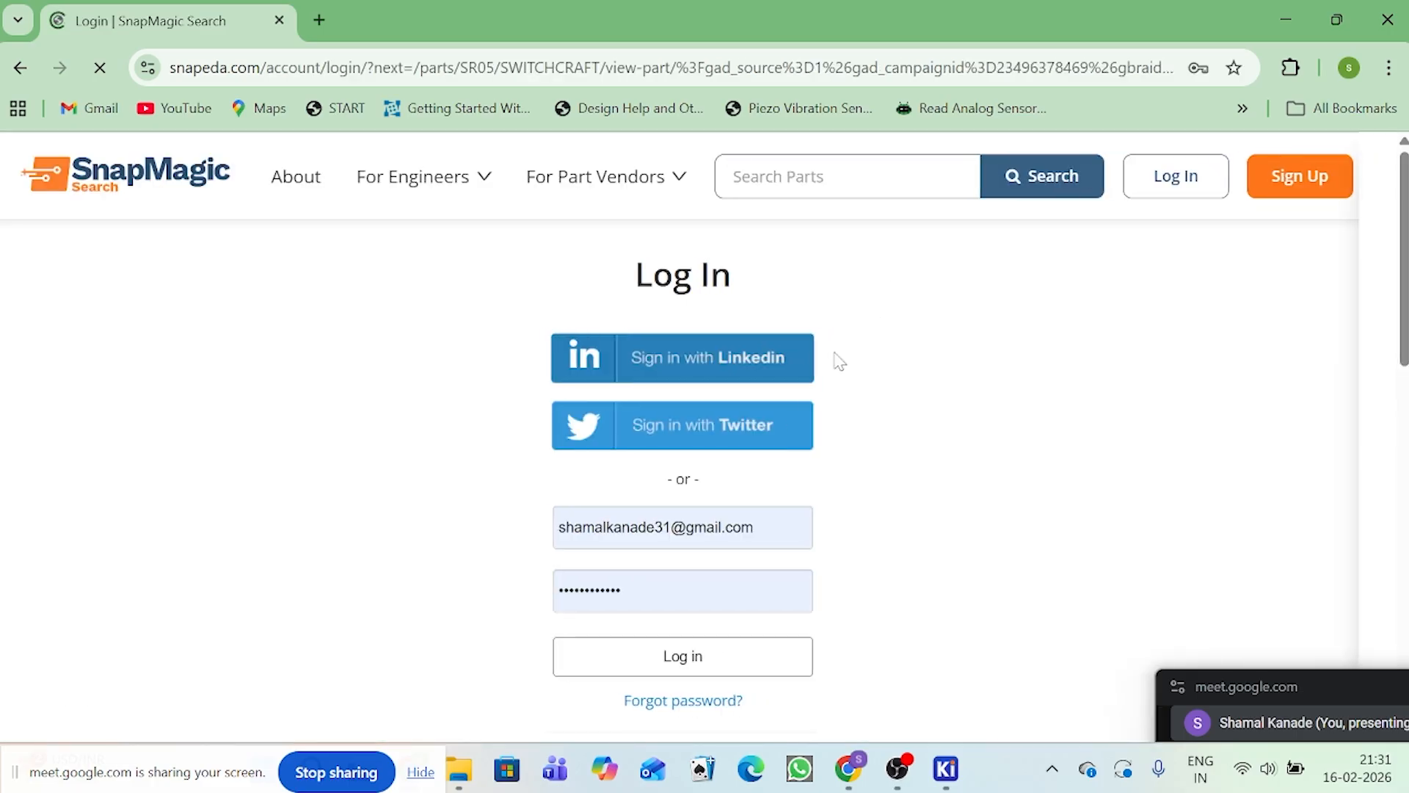
{"action": "left_click", "coordinate": [659, 666]}
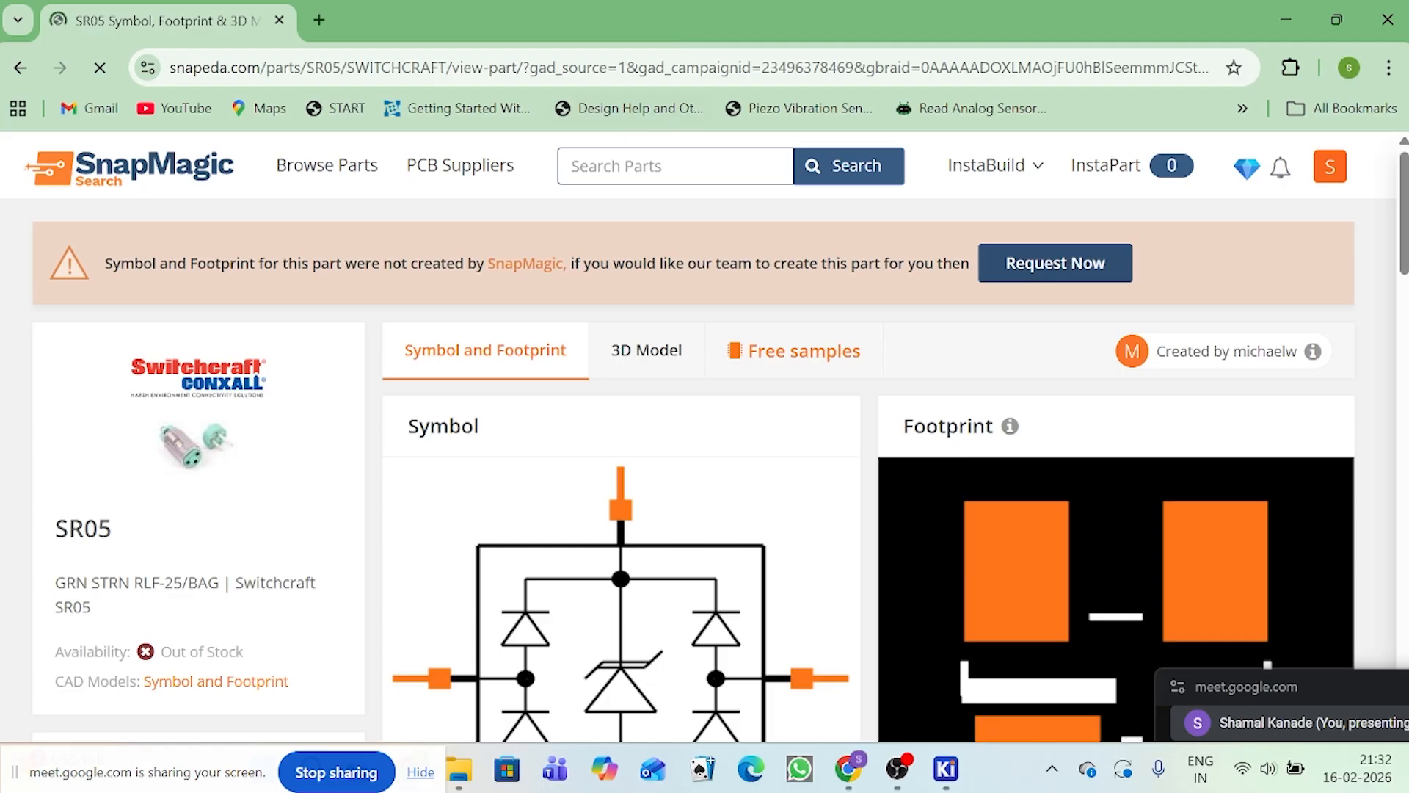
Step: Search the SnapMagic parts library for "LM2596"
{"action": "left_click", "coordinate": [661, 166]}
{"action": "type", "text": "LM"}
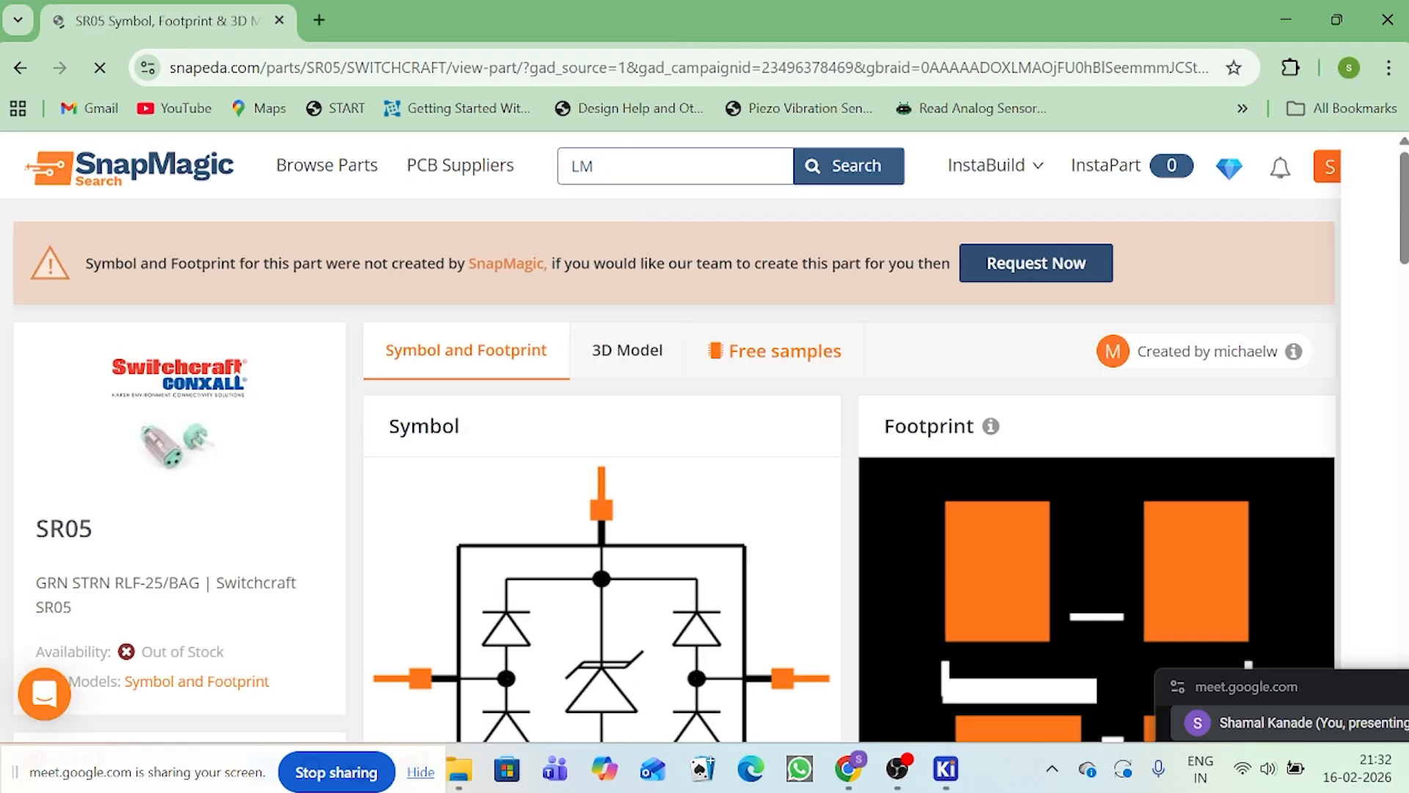
{"action": "type", "text": "2596"}
{"action": "left_click", "coordinate": [834, 164]}
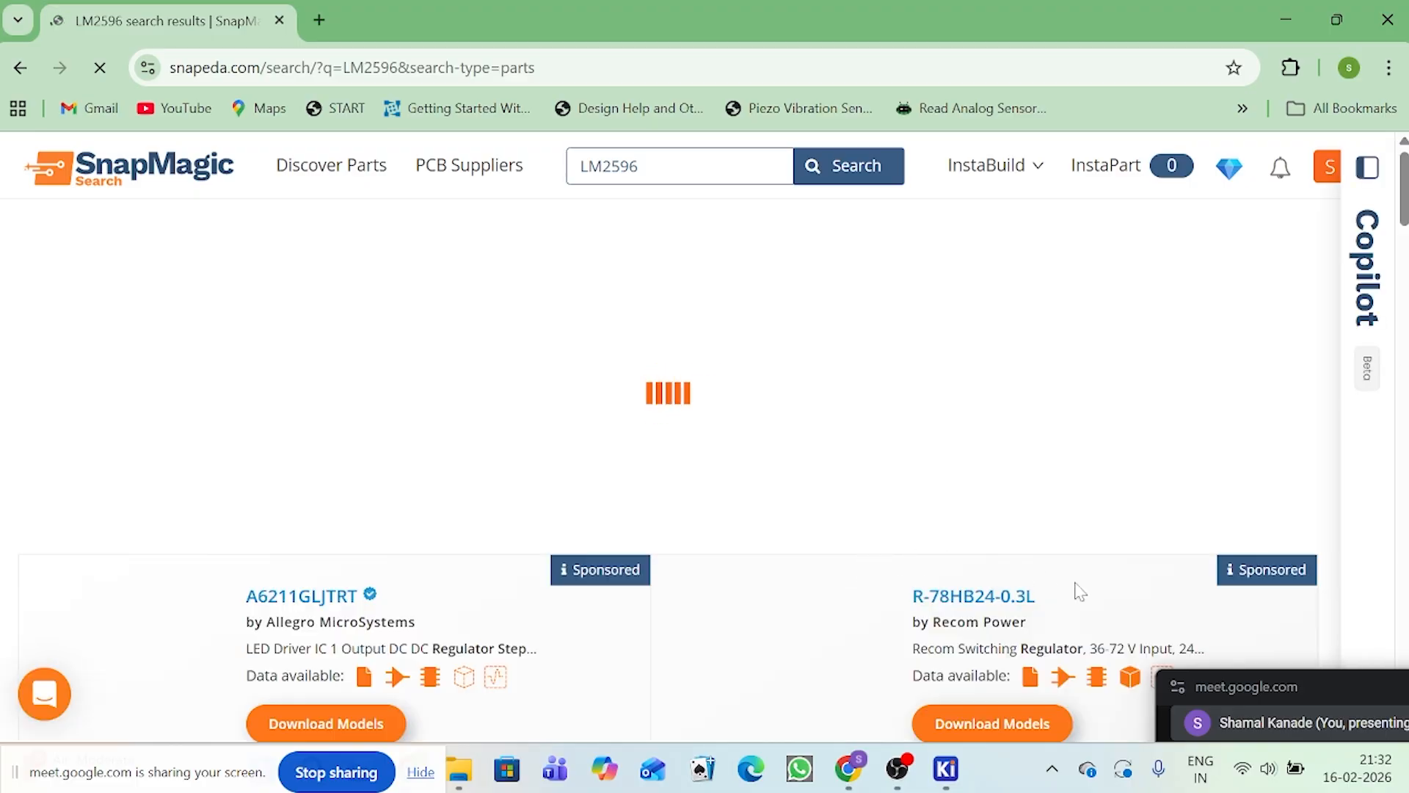
Step: Compare the package images and descriptions of the Texas Instruments LM2596 variants in the search results
{"action": "scroll", "coordinate": [504, 475], "scroll_direction": "down", "scroll_amount": 4}
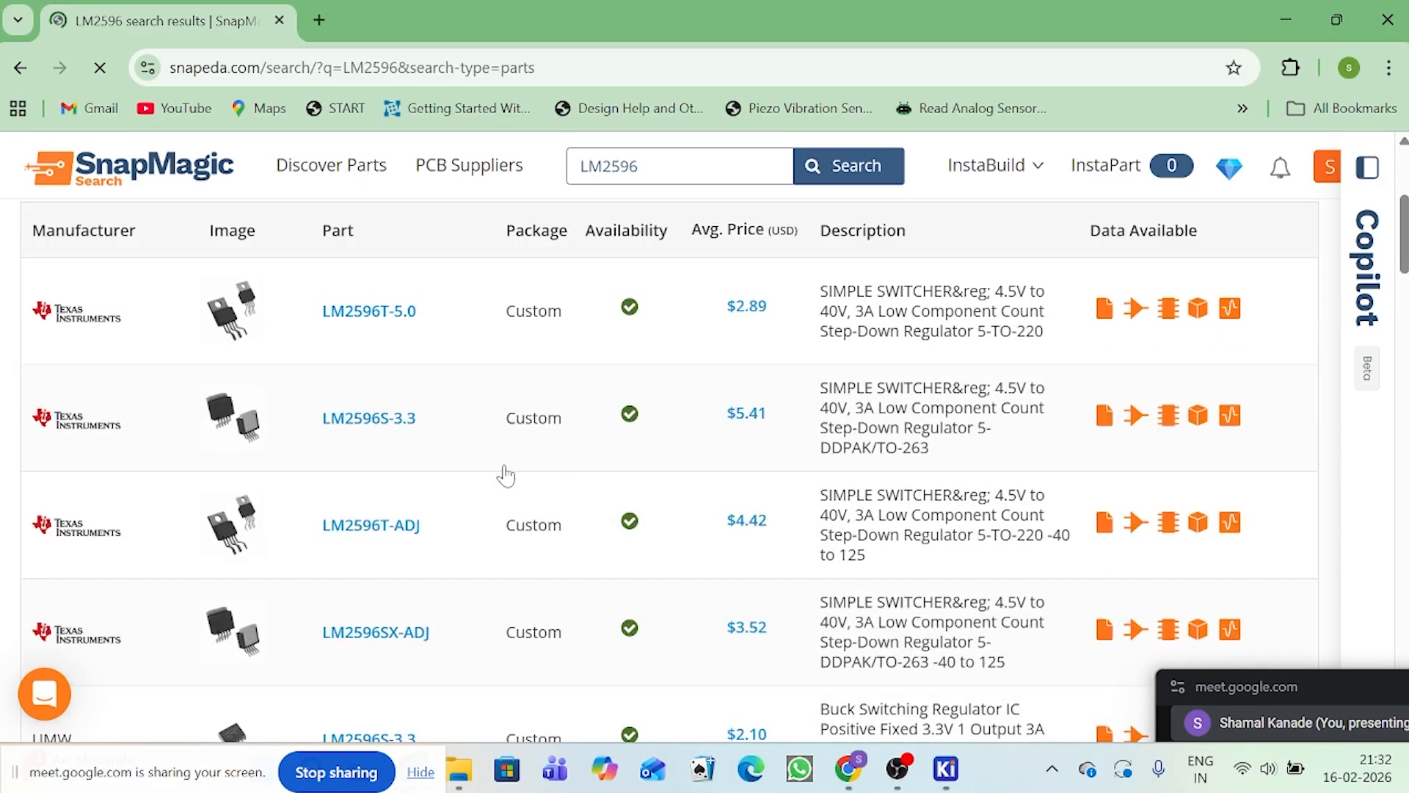
{"action": "scroll", "coordinate": [403, 503], "scroll_direction": "up", "scroll_amount": 1}
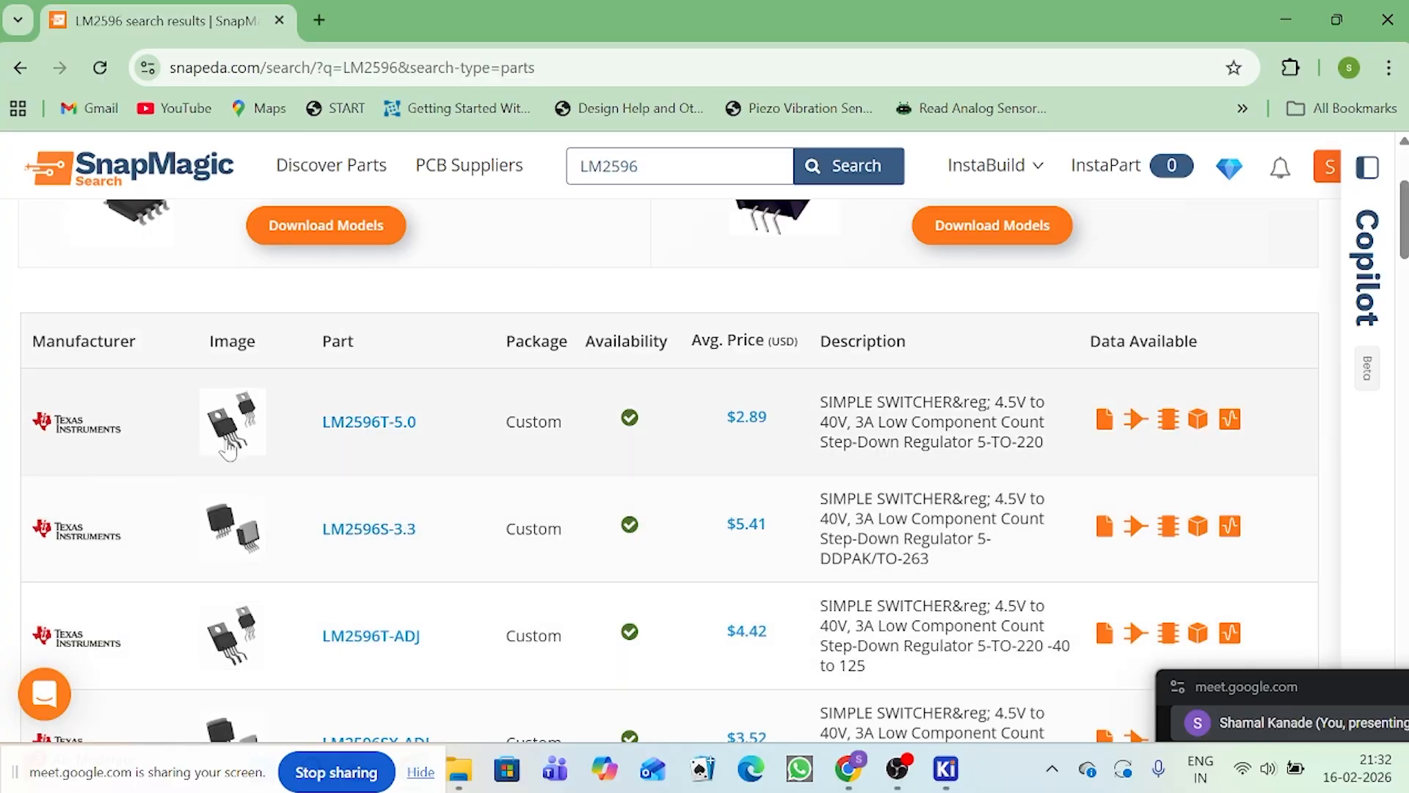
{"action": "mouse_move", "coordinate": [235, 428]}
{"action": "scroll", "coordinate": [239, 440], "scroll_direction": "down", "scroll_amount": 1}
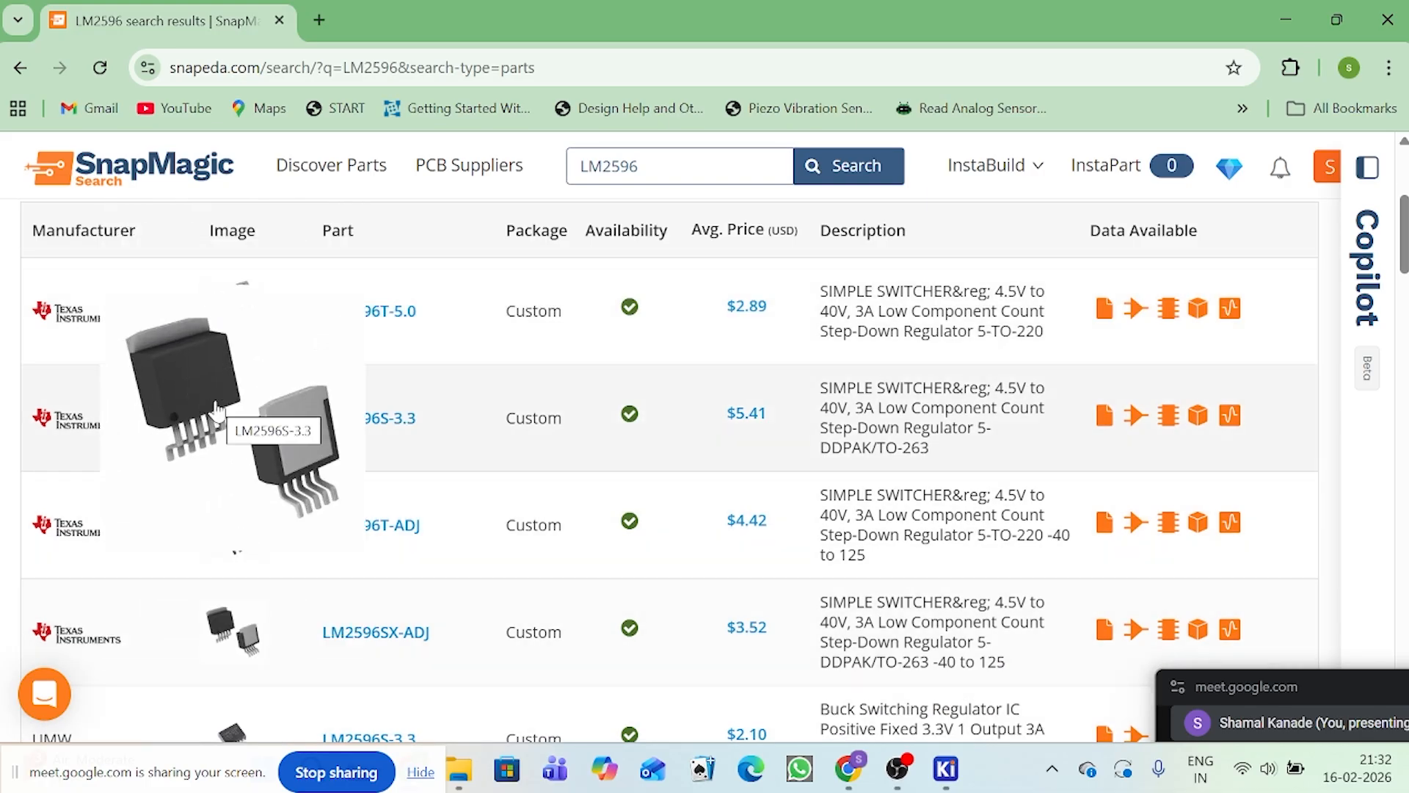
{"action": "scroll", "coordinate": [1196, 443], "scroll_direction": "up", "scroll_amount": 2}
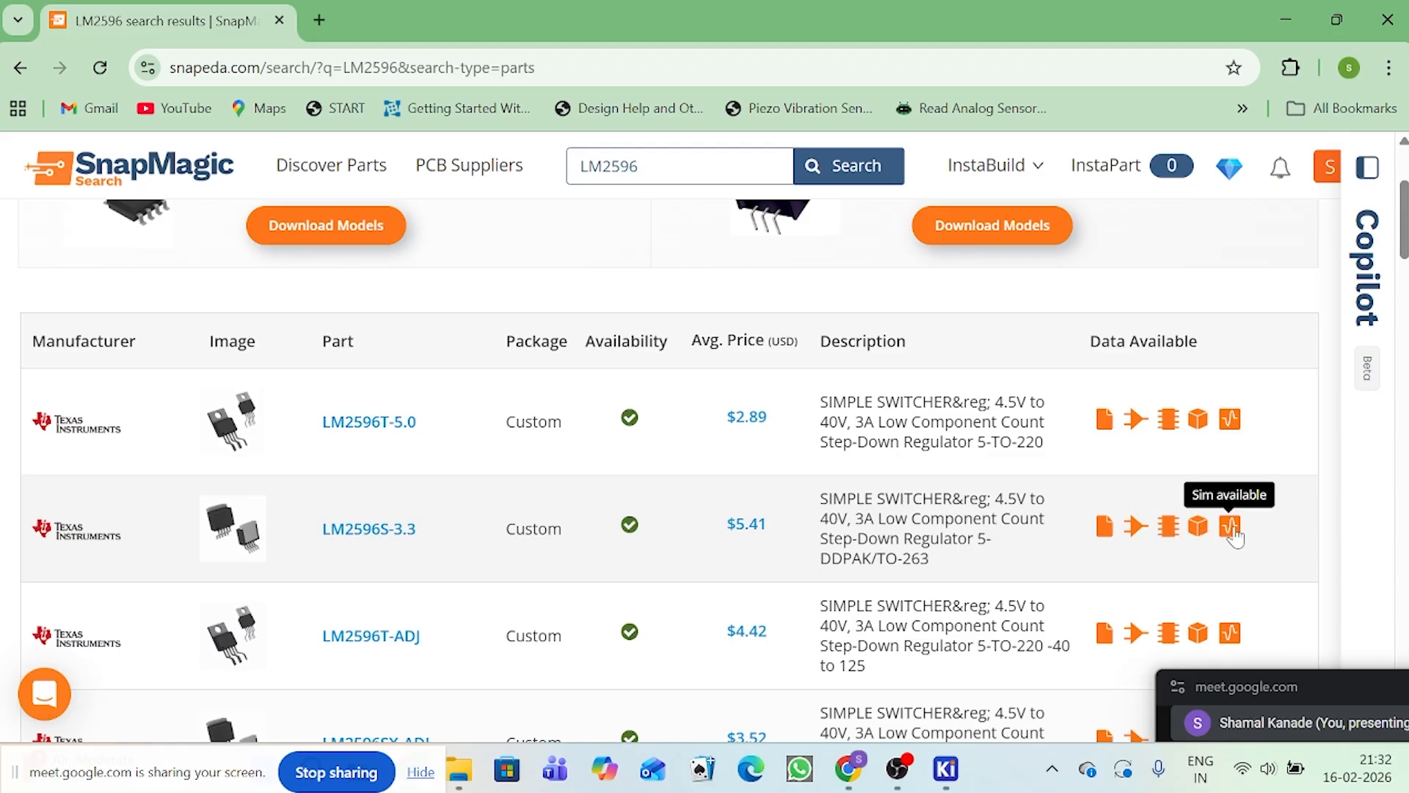
Step: Open the Texas Instruments LM2596S-3.3 part page and go back to the LM2596 search results
{"action": "left_click", "coordinate": [252, 537]}
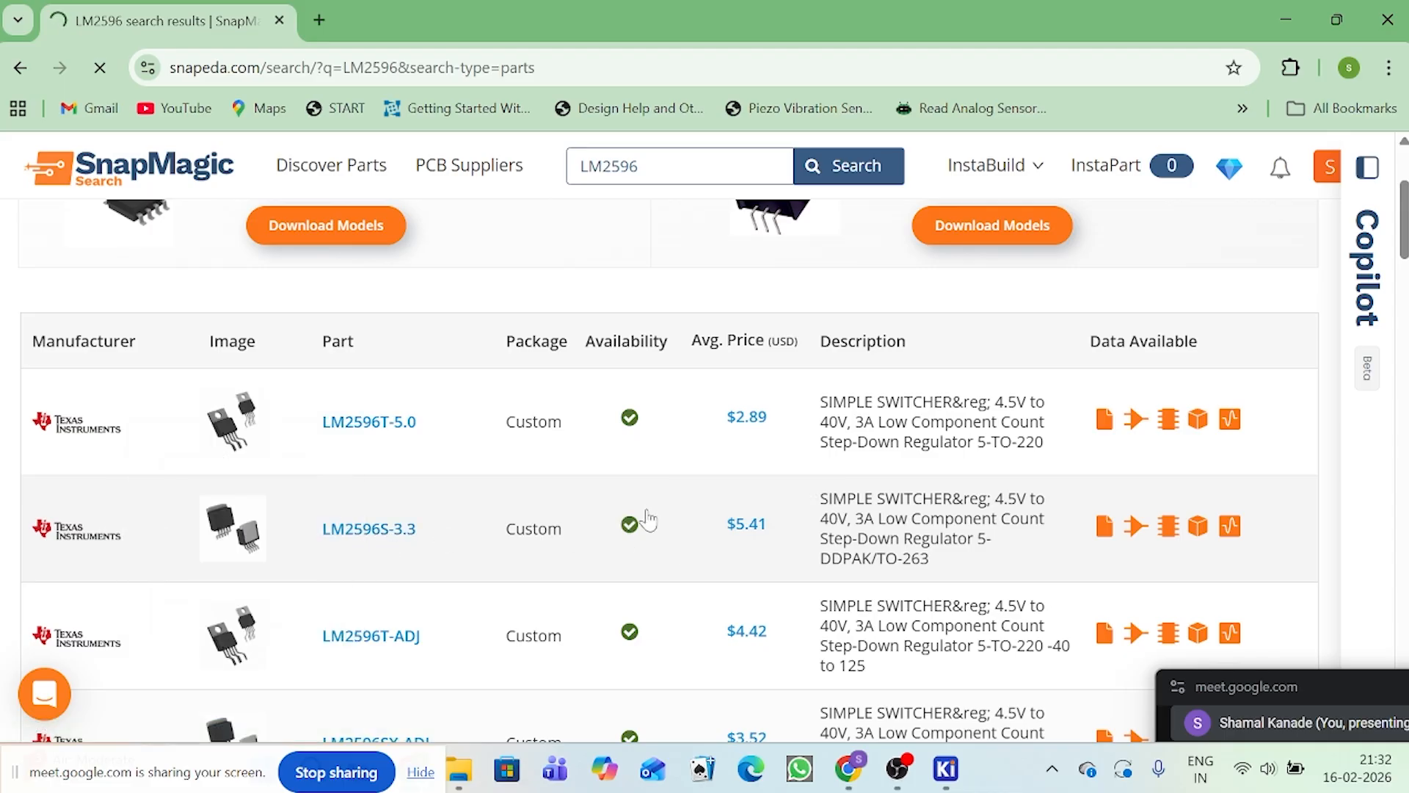
{"action": "scroll", "coordinate": [648, 520], "scroll_direction": "down", "scroll_amount": 3}
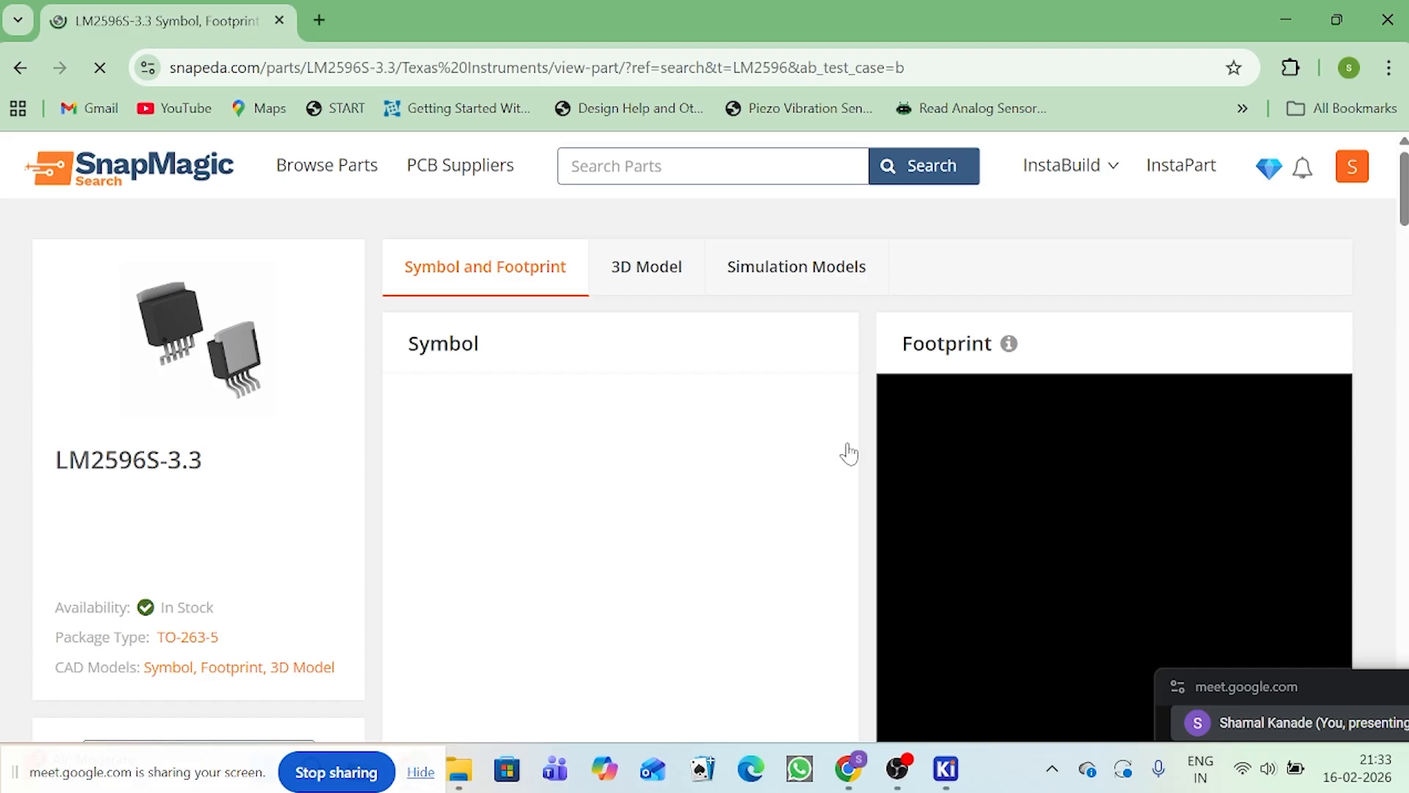
{"action": "key", "text": "alt+Left"}
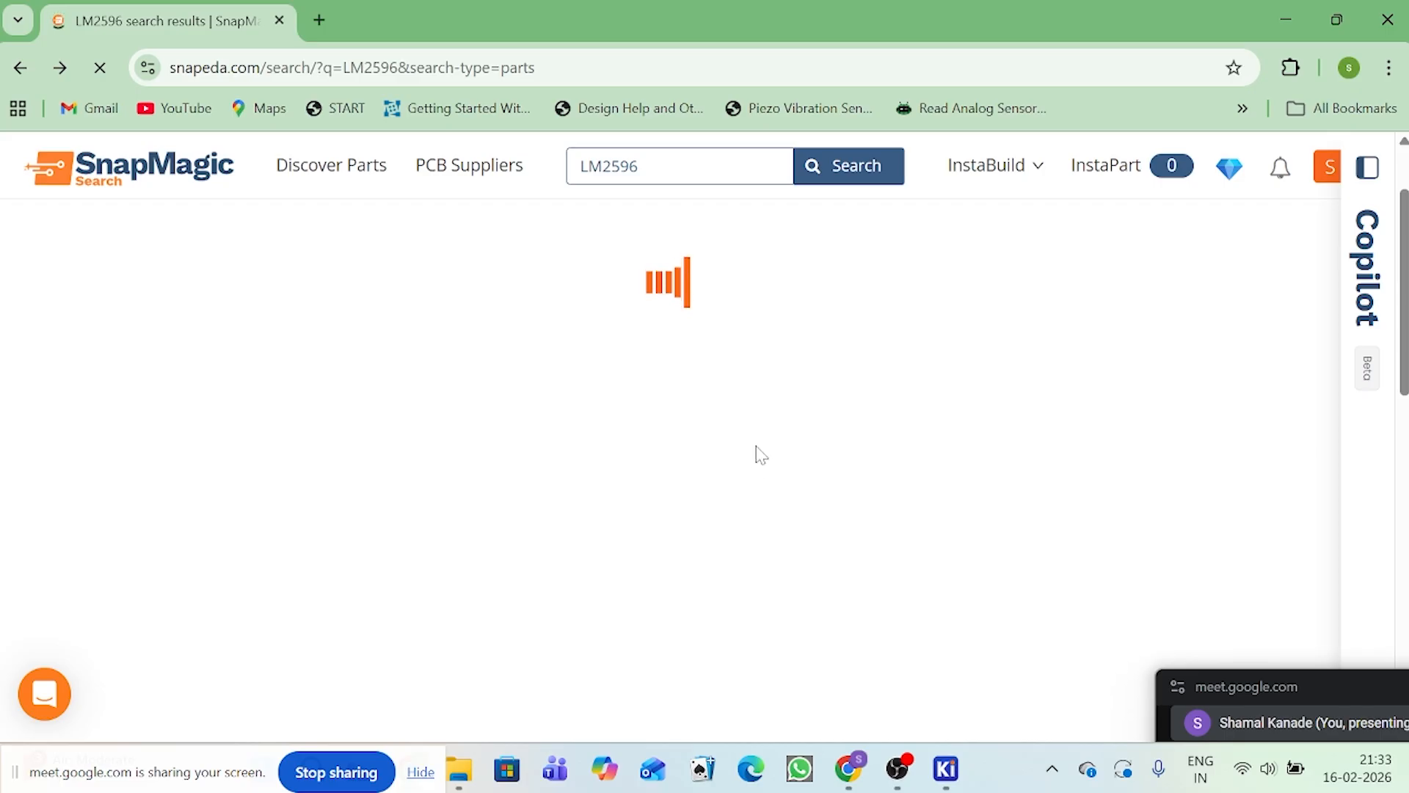
Step: Open the Texas Instruments LM2596SX-ADJ part page from the search results and view its symbol and footprint
{"action": "scroll", "coordinate": [488, 492], "scroll_direction": "down", "scroll_amount": 5}
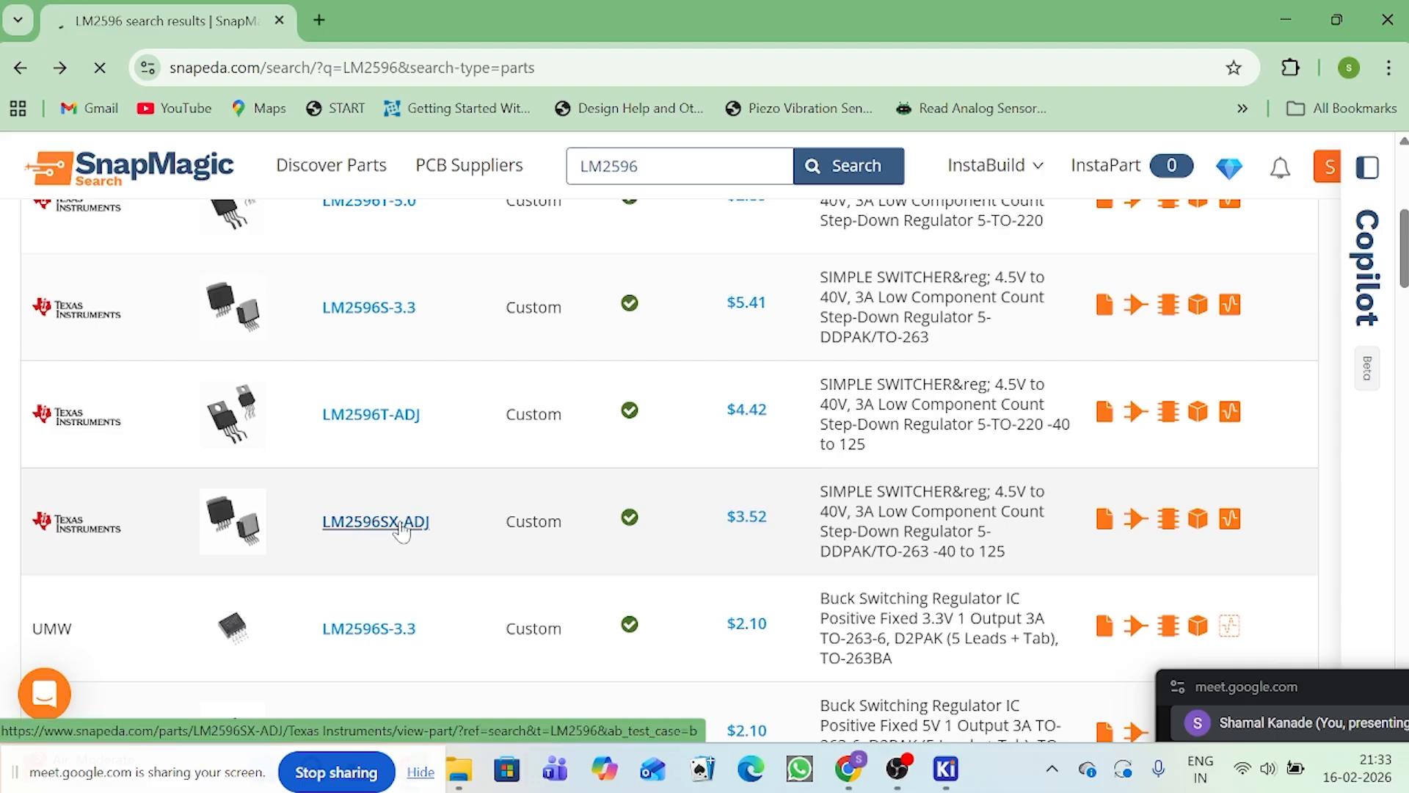
{"action": "left_click", "coordinate": [402, 523]}
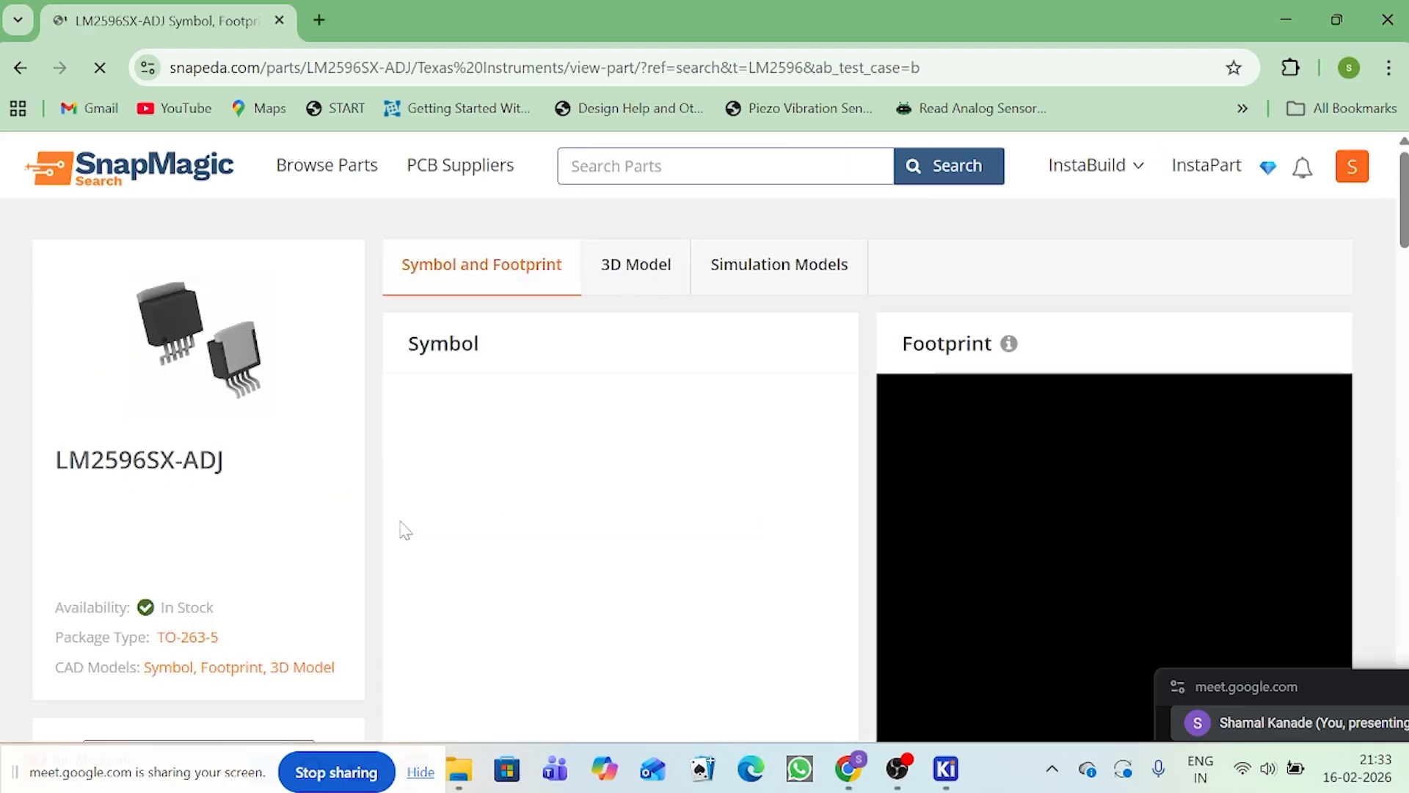
{"action": "scroll", "coordinate": [659, 544], "scroll_direction": "down", "scroll_amount": 2}
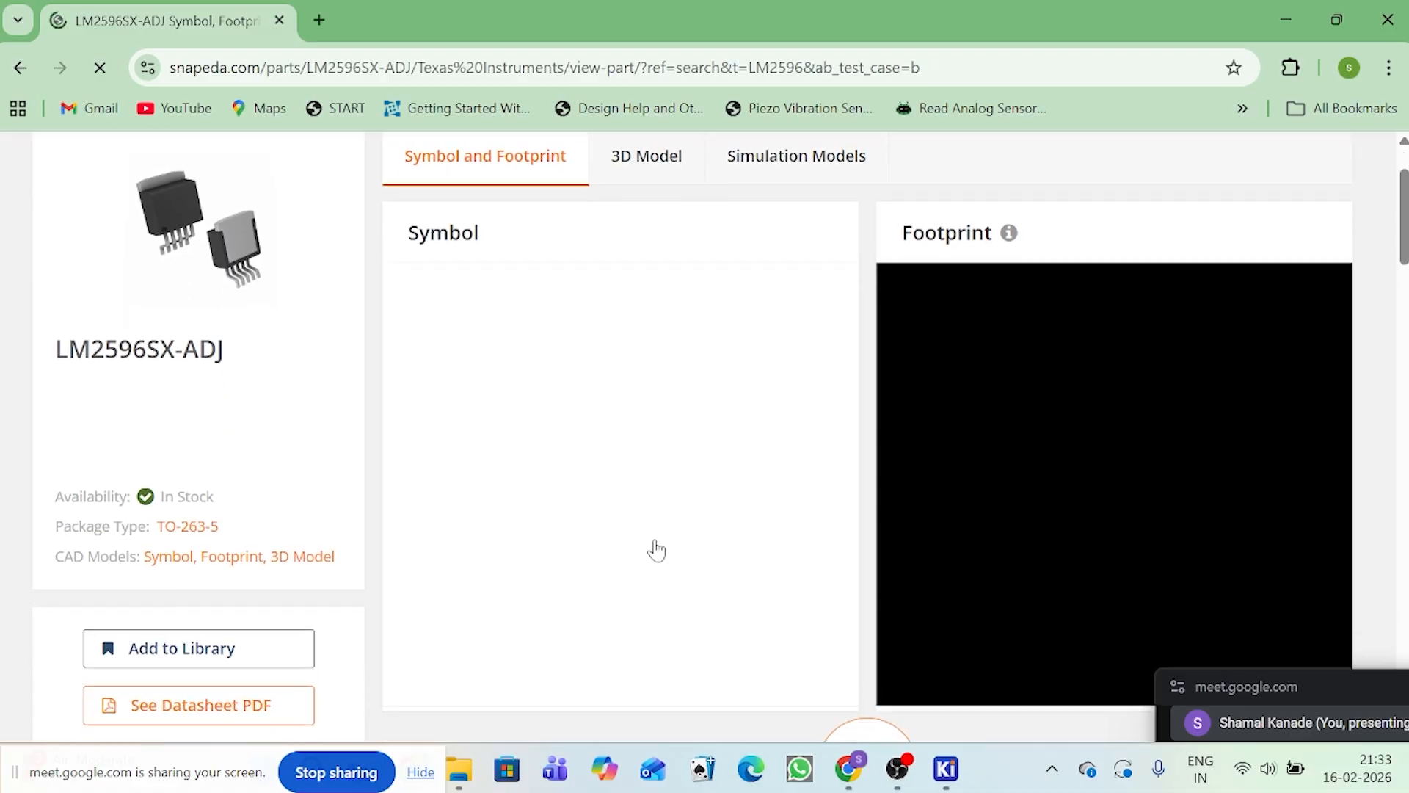
{"action": "scroll", "coordinate": [828, 546], "scroll_direction": "down", "scroll_amount": 2}
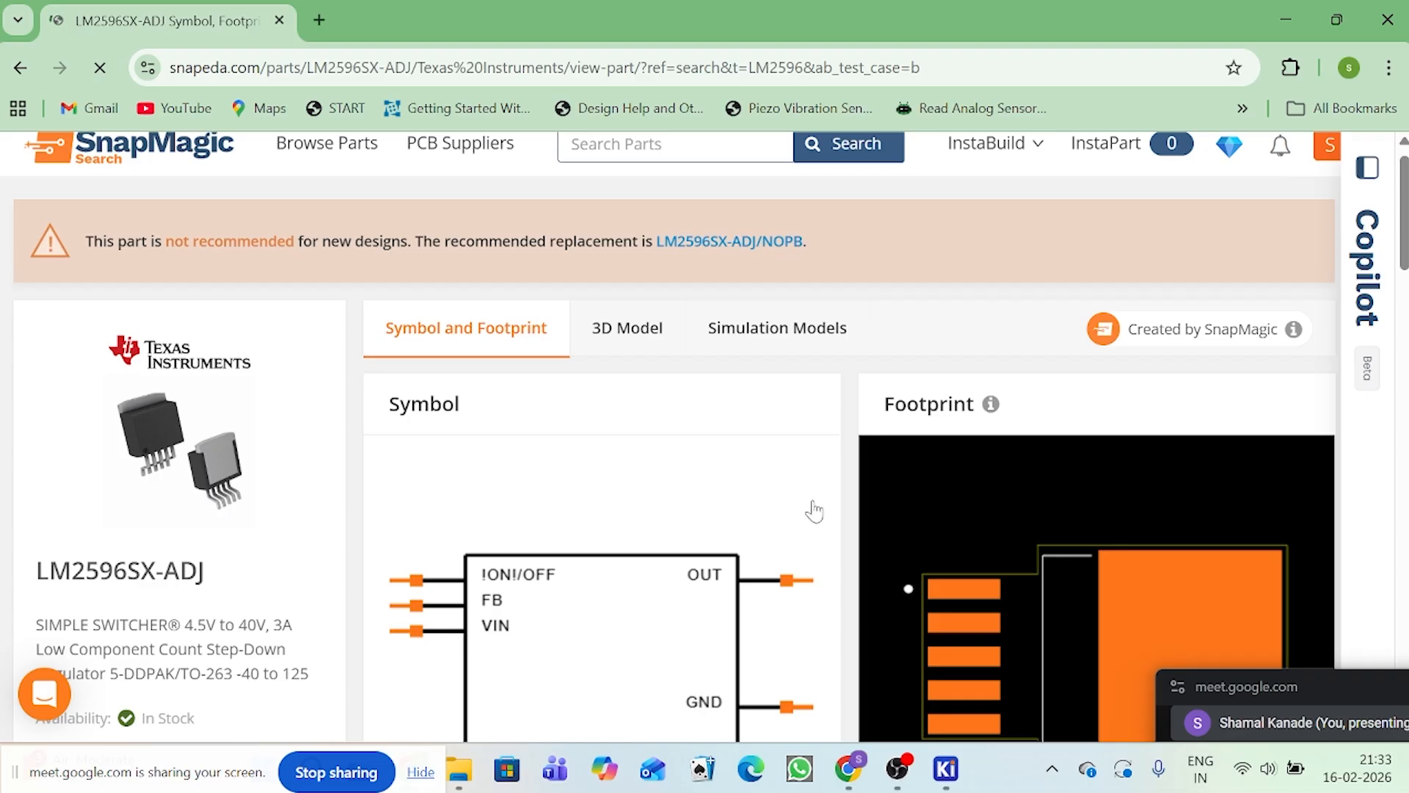
{"action": "scroll", "coordinate": [812, 512], "scroll_direction": "down", "scroll_amount": 1}
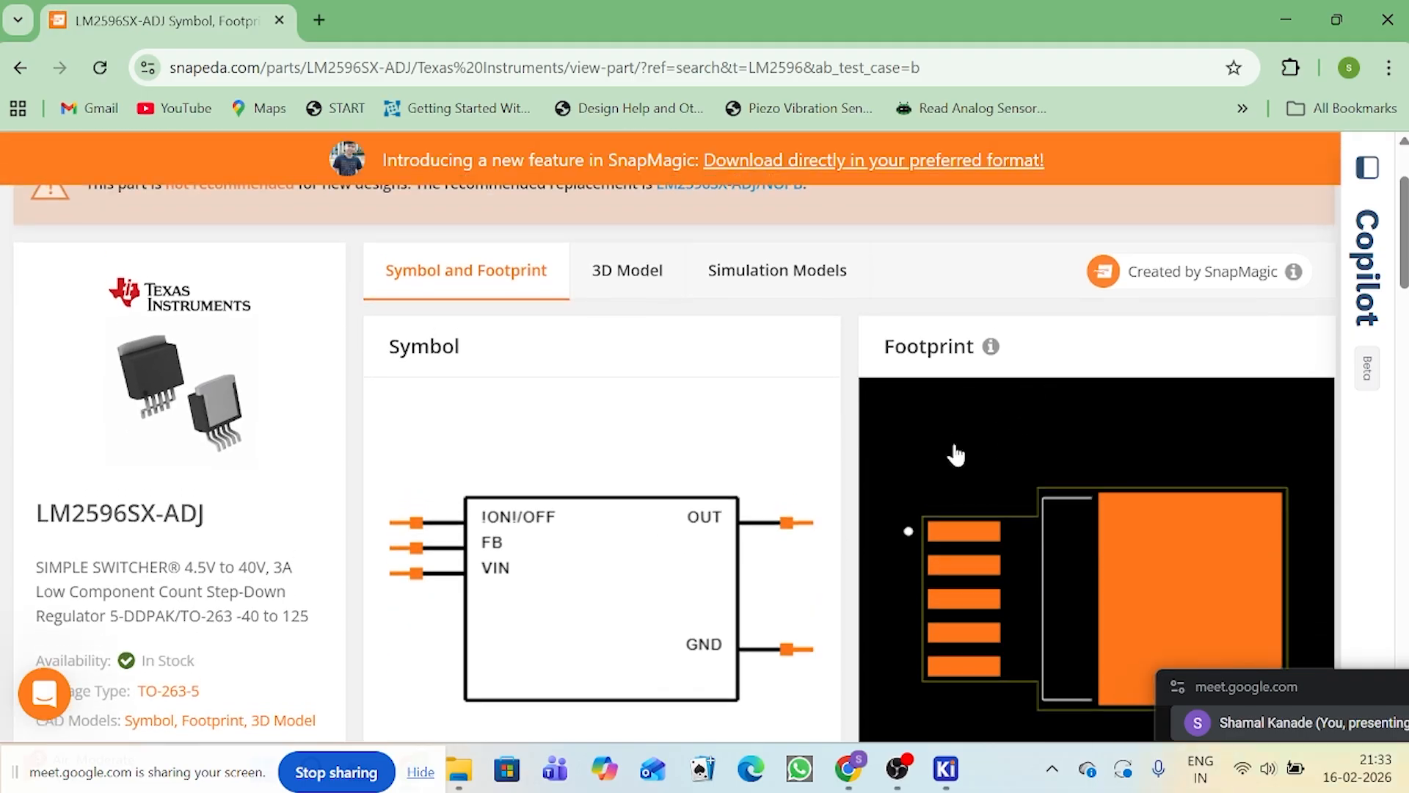
Step: Review the LM2596SX-ADJ's 3D model and simulation model, and return to its symbol and footprint view
{"action": "left_click", "coordinate": [603, 276]}
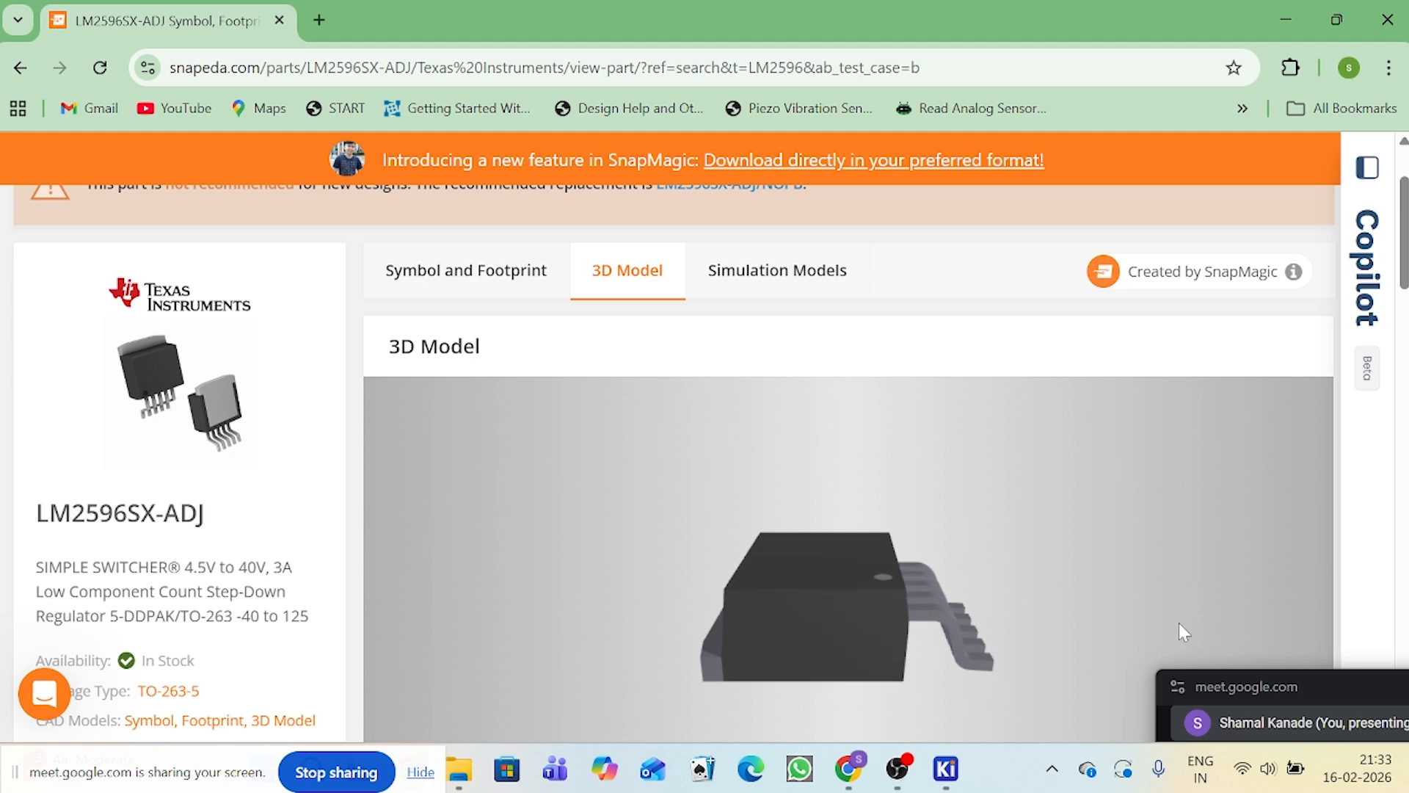
{"action": "left_click", "coordinate": [844, 292]}
{"action": "scroll", "coordinate": [1048, 443], "scroll_direction": "down", "scroll_amount": 2}
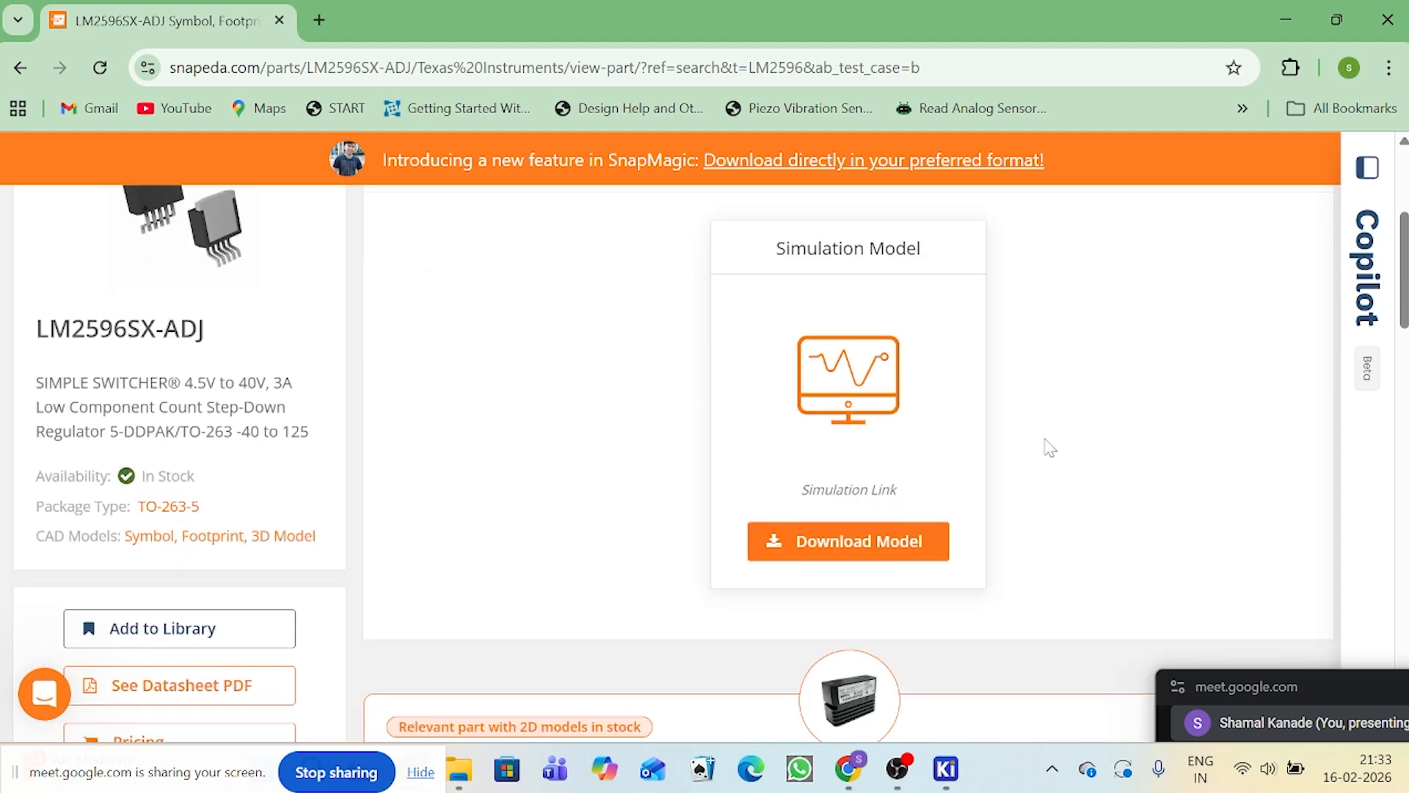
{"action": "scroll", "coordinate": [1028, 426], "scroll_direction": "up", "scroll_amount": 3}
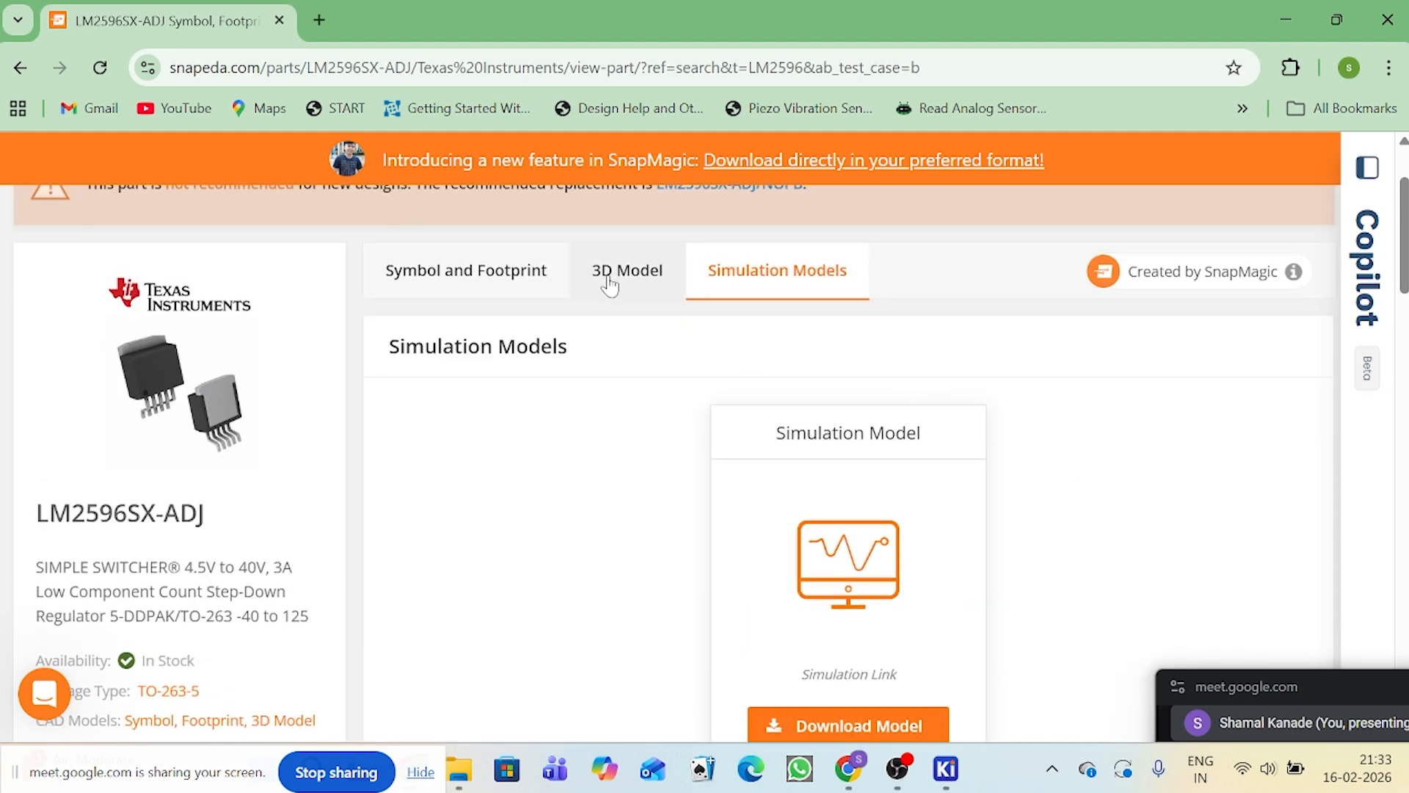
{"action": "left_click", "coordinate": [474, 274]}
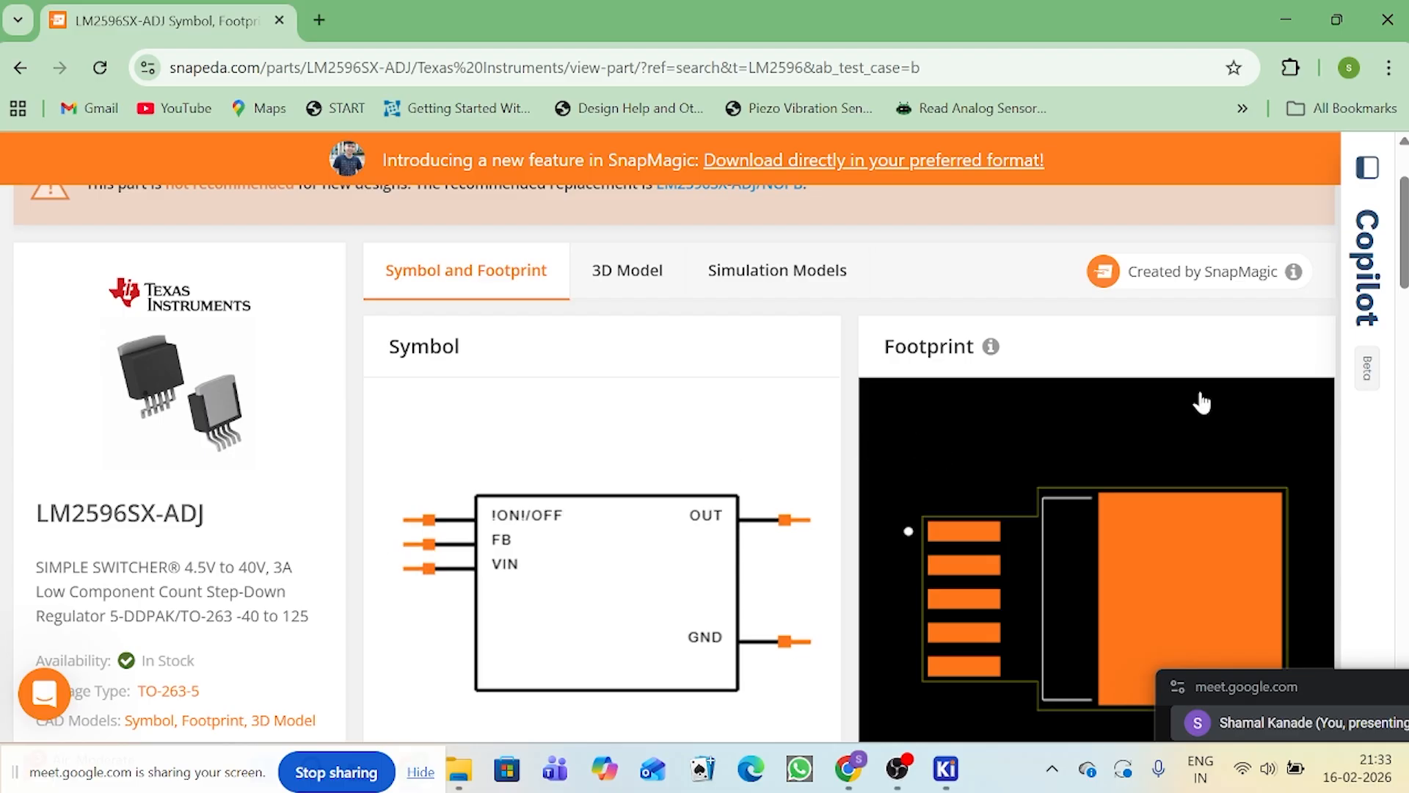
Step: Download the LM2596SX-ADJ symbol and footprint in KiCad format for version V6 & Later
{"action": "scroll", "coordinate": [1199, 400], "scroll_direction": "down", "scroll_amount": 6}
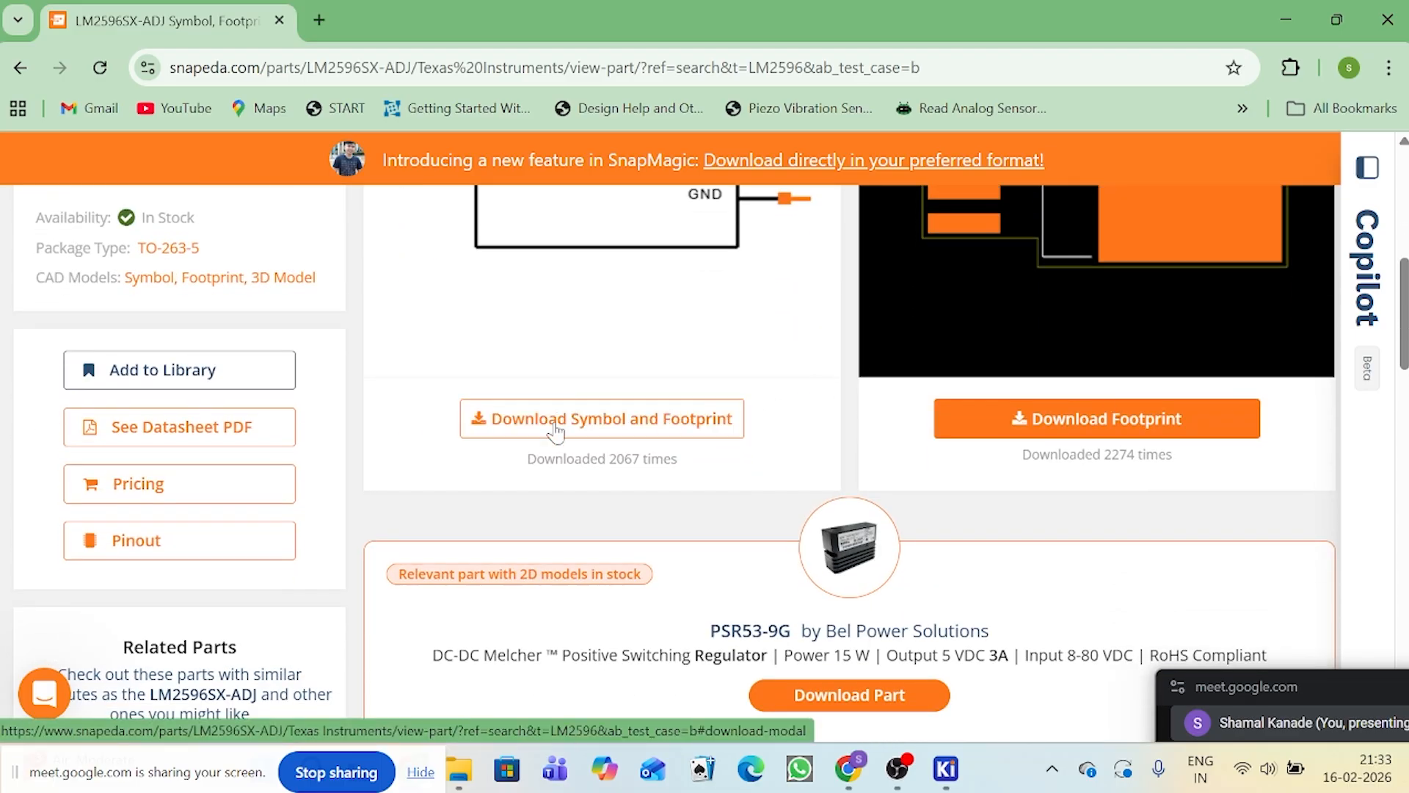
{"action": "scroll", "coordinate": [565, 448], "scroll_direction": "up", "scroll_amount": 2}
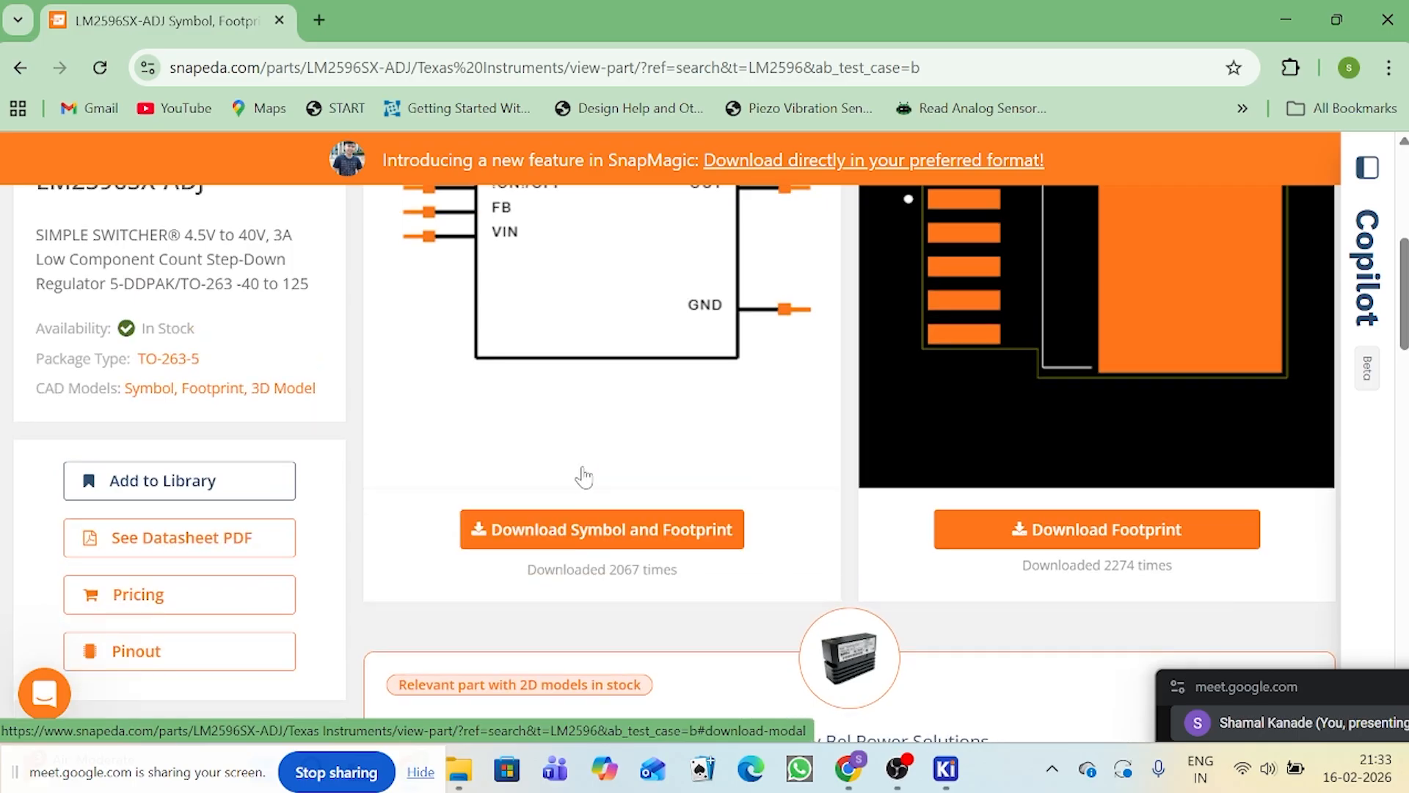
{"action": "left_click", "coordinate": [581, 527]}
{"action": "scroll", "coordinate": [702, 529], "scroll_direction": "down", "scroll_amount": 1}
{"action": "scroll", "coordinate": [703, 477], "scroll_direction": "up", "scroll_amount": 2}
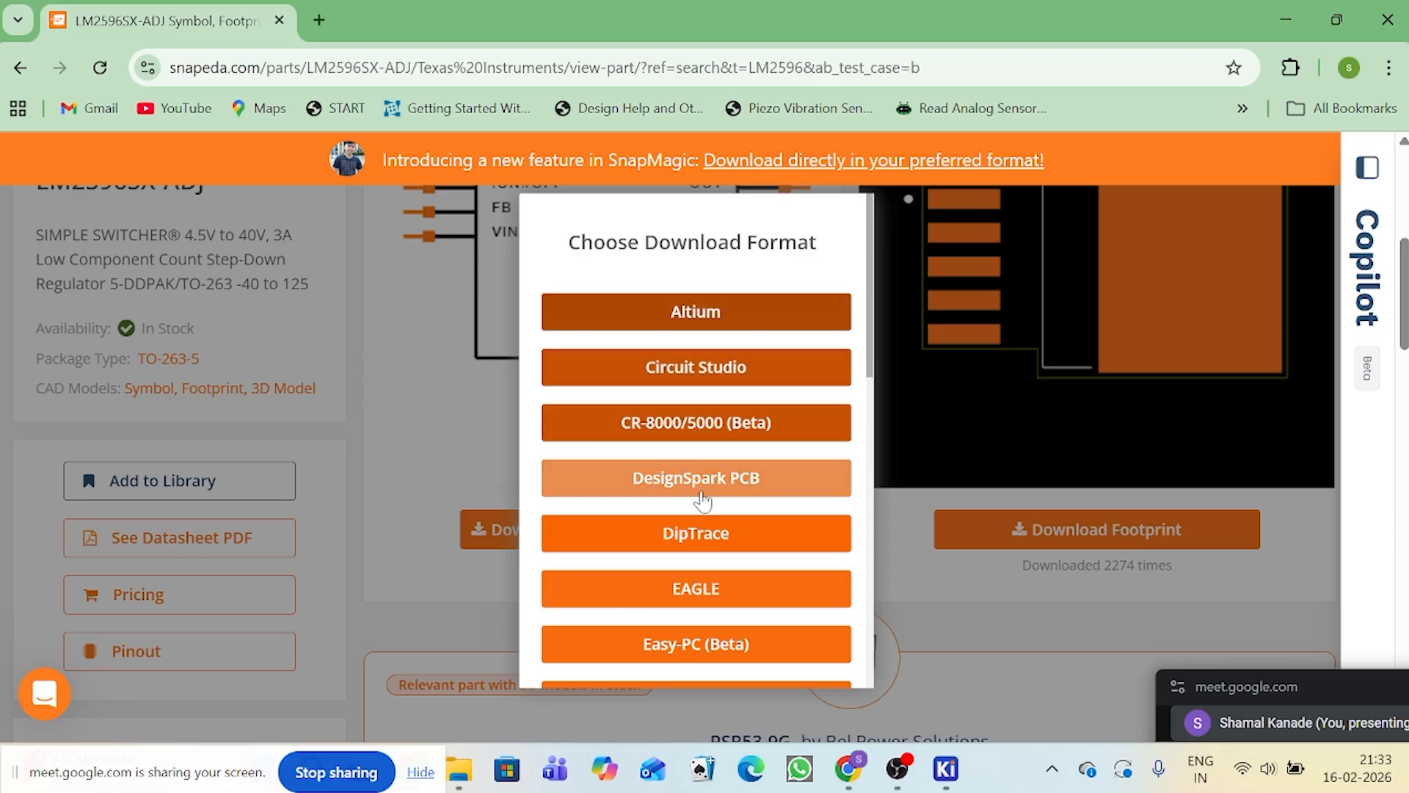
{"action": "scroll", "coordinate": [769, 374], "scroll_direction": "down", "scroll_amount": 5}
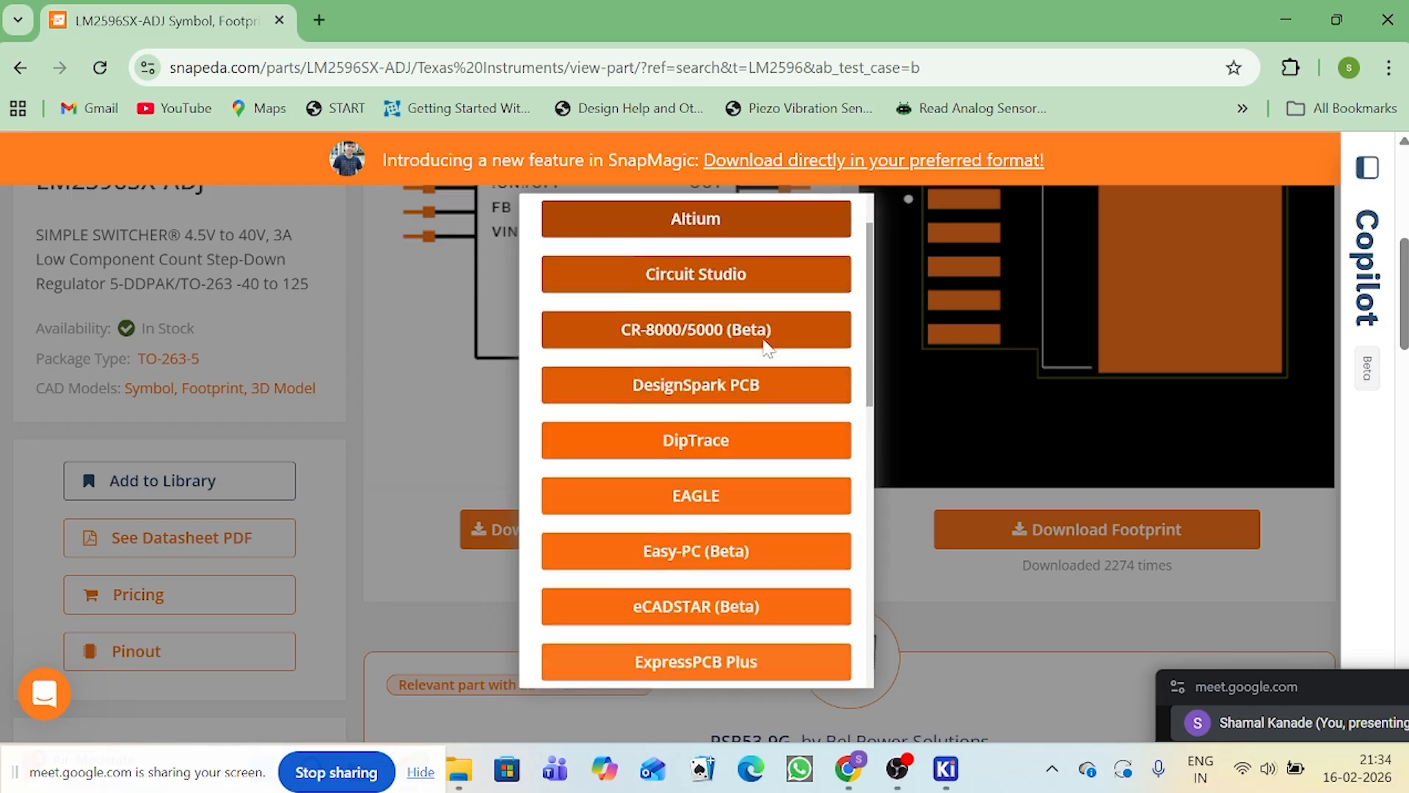
{"action": "scroll", "coordinate": [767, 347], "scroll_direction": "down", "scroll_amount": 6}
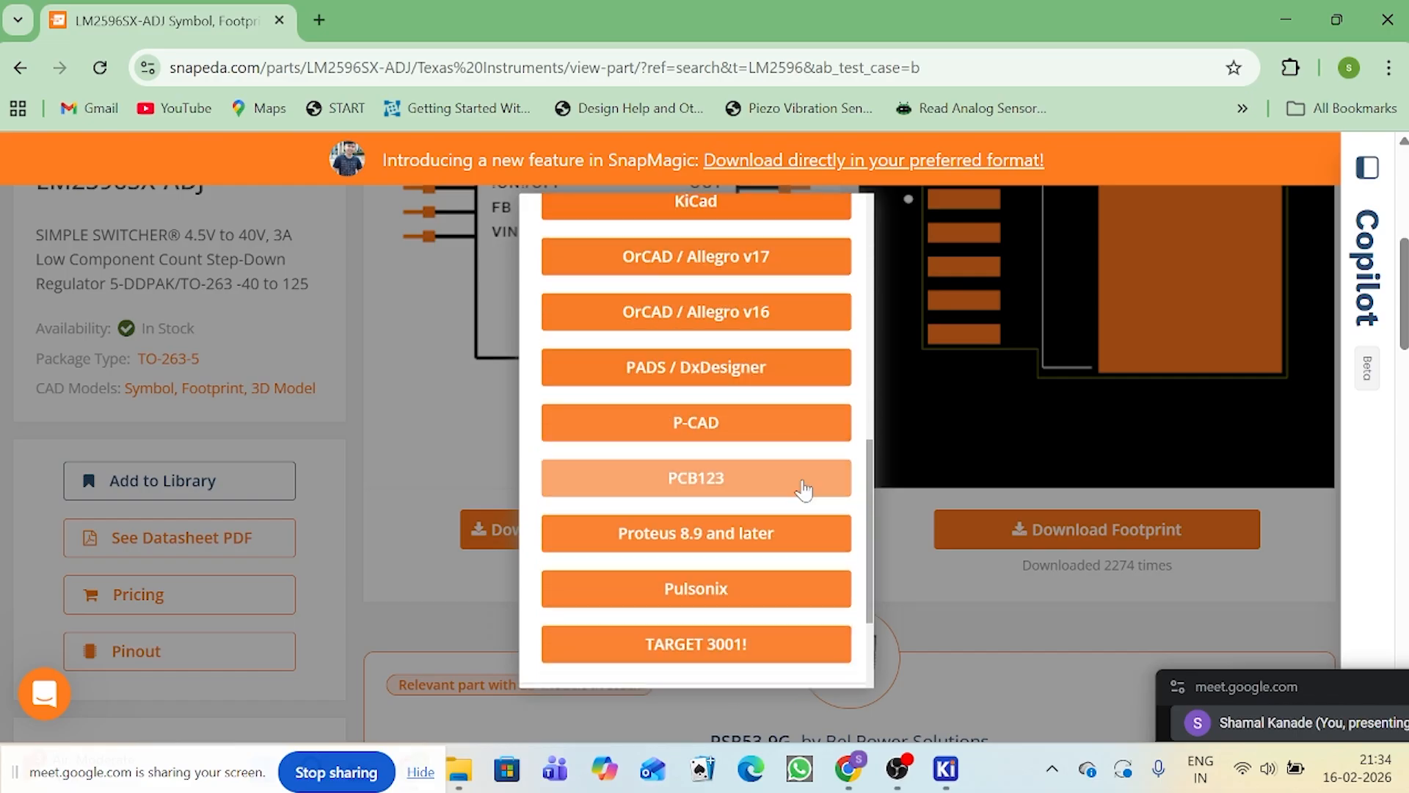
{"action": "scroll", "coordinate": [790, 598], "scroll_direction": "up", "scroll_amount": 10}
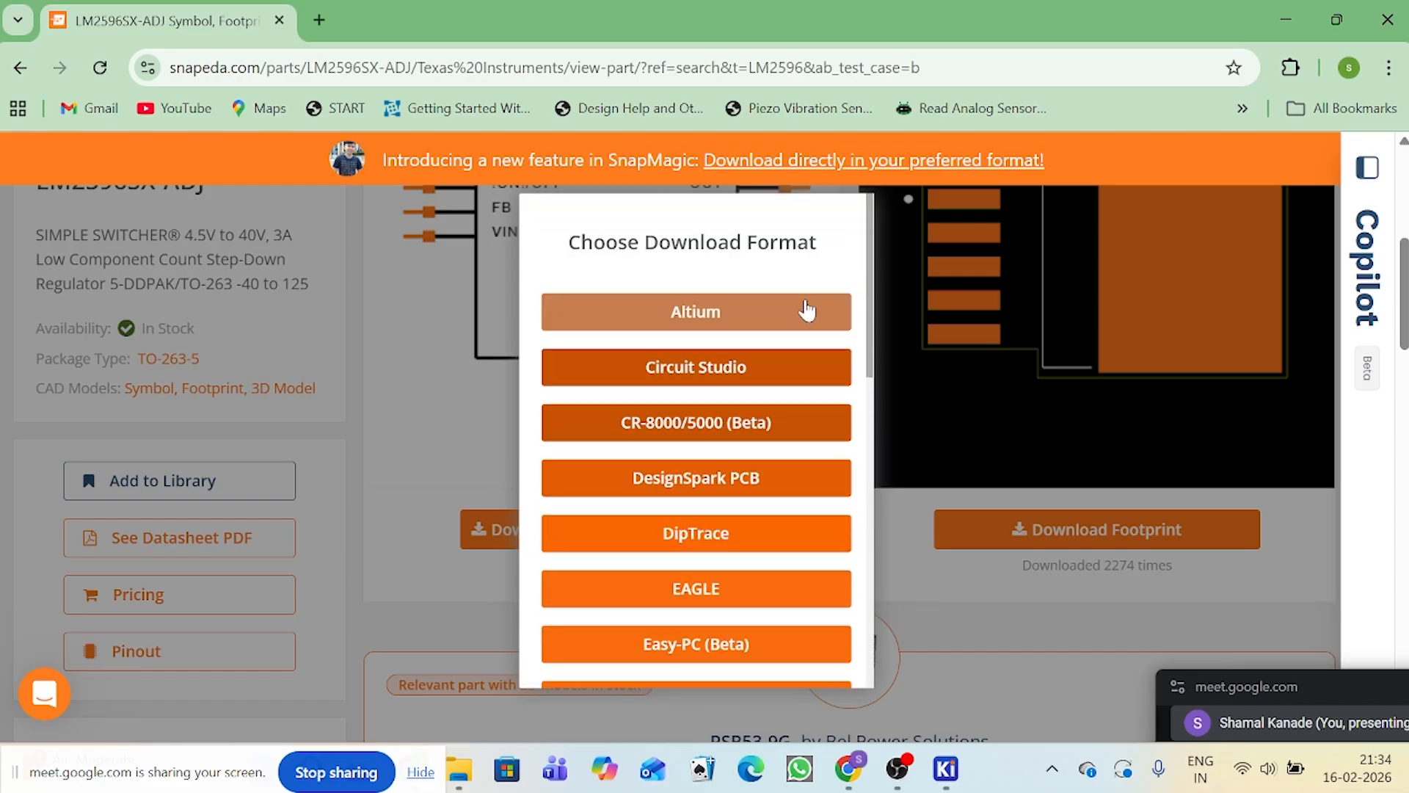
{"action": "scroll", "coordinate": [785, 416], "scroll_direction": "down", "scroll_amount": 5}
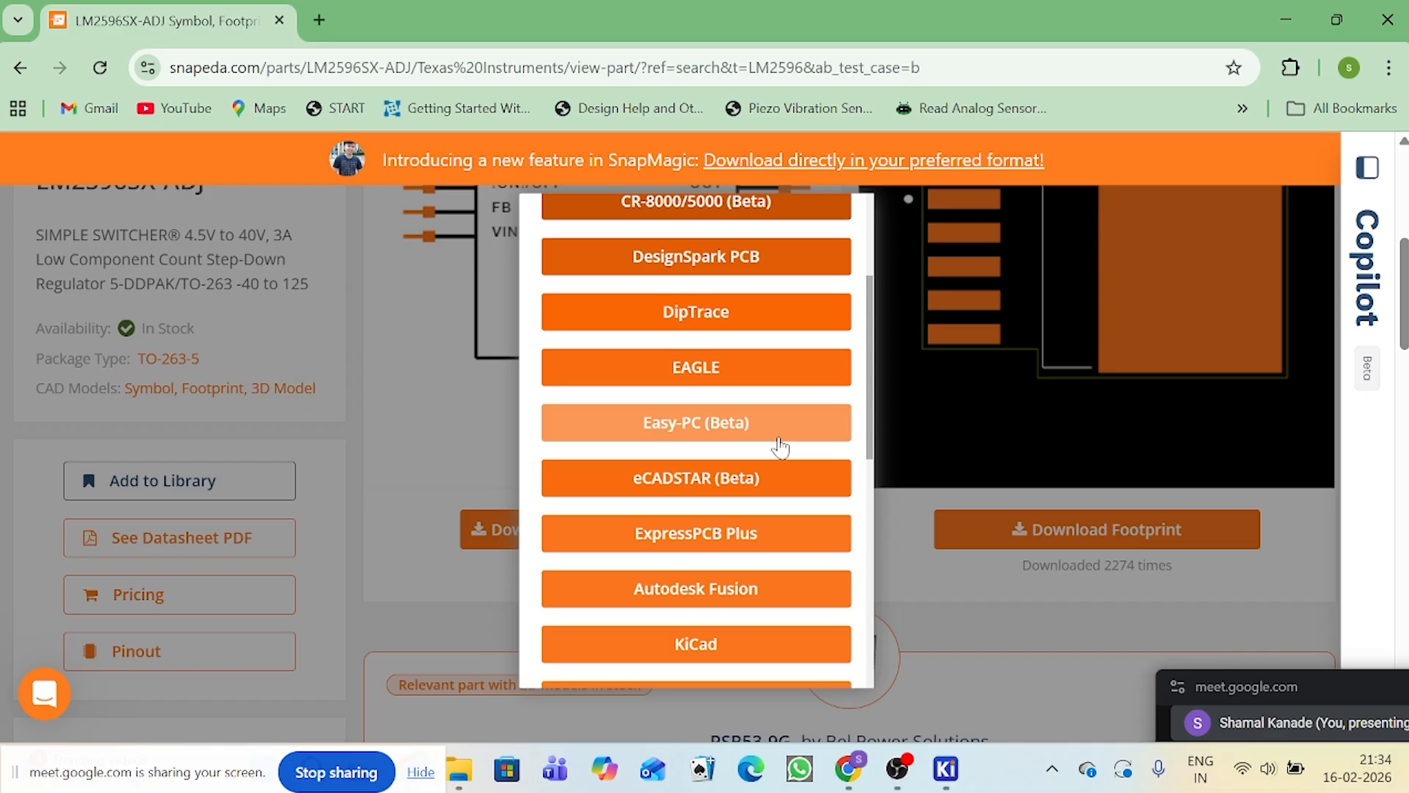
{"action": "left_click", "coordinate": [767, 536]}
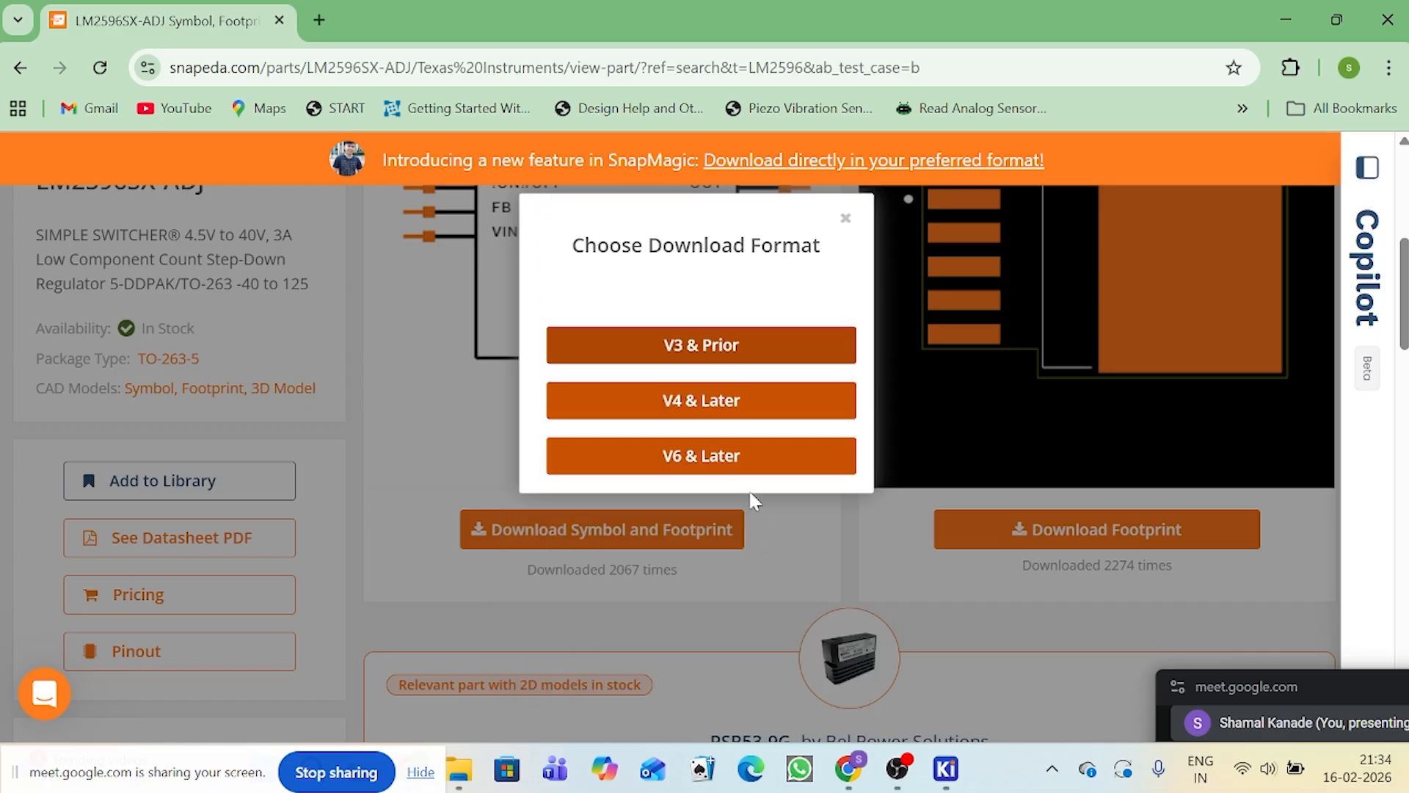
{"action": "left_click", "coordinate": [717, 469]}
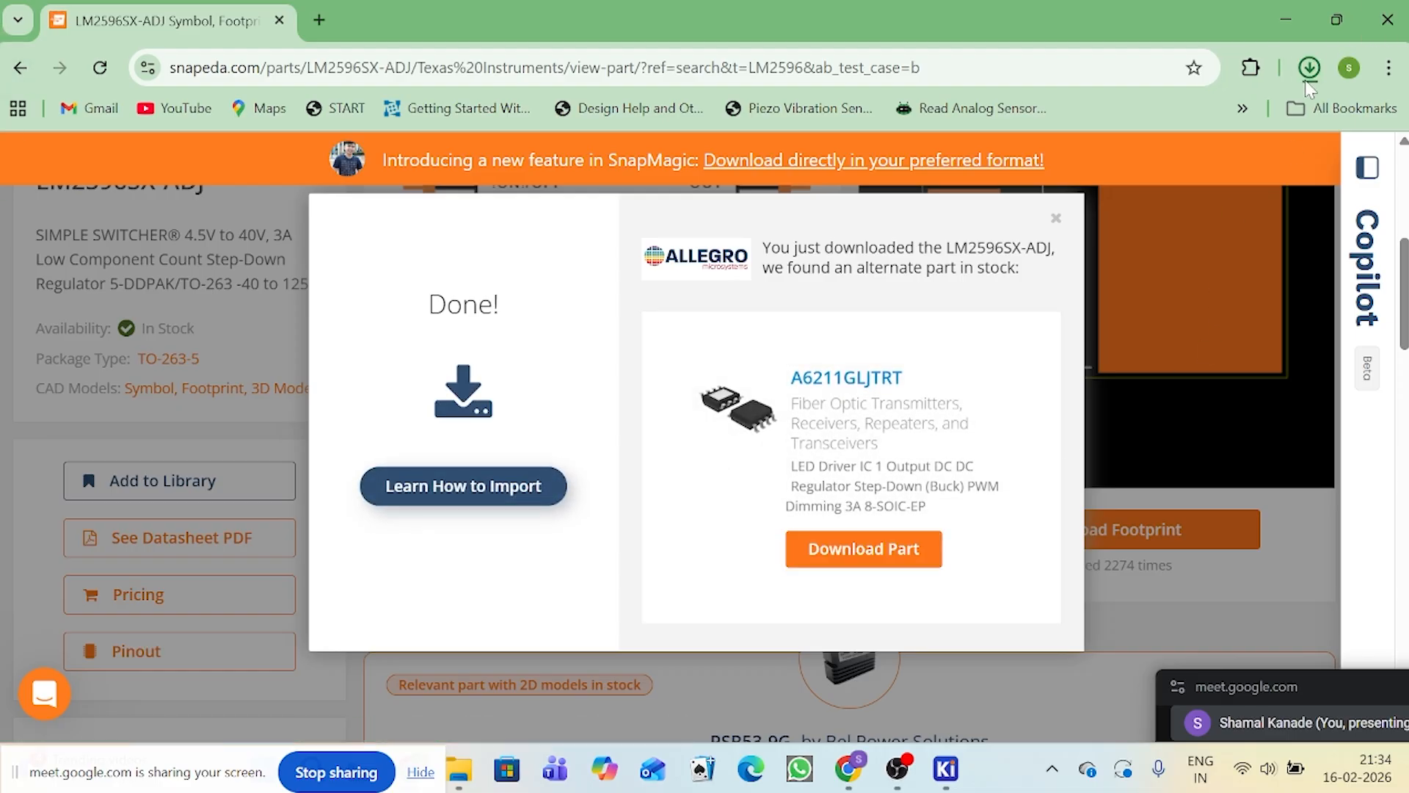
Step: Show the downloaded LM2596SX-ADJ.zip in its folder and copy the archive
{"action": "left_click", "coordinate": [1311, 76]}
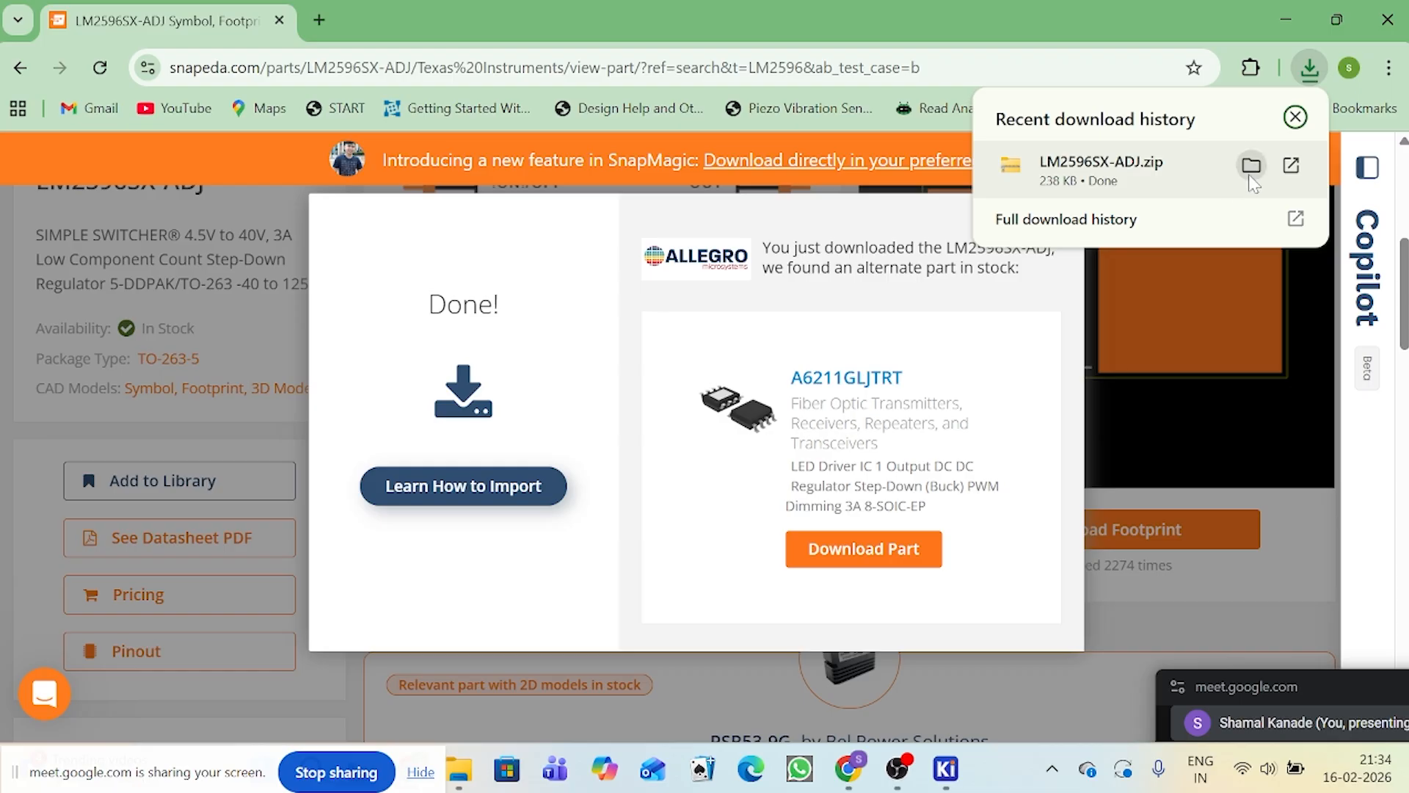
{"action": "left_click", "coordinate": [1248, 176]}
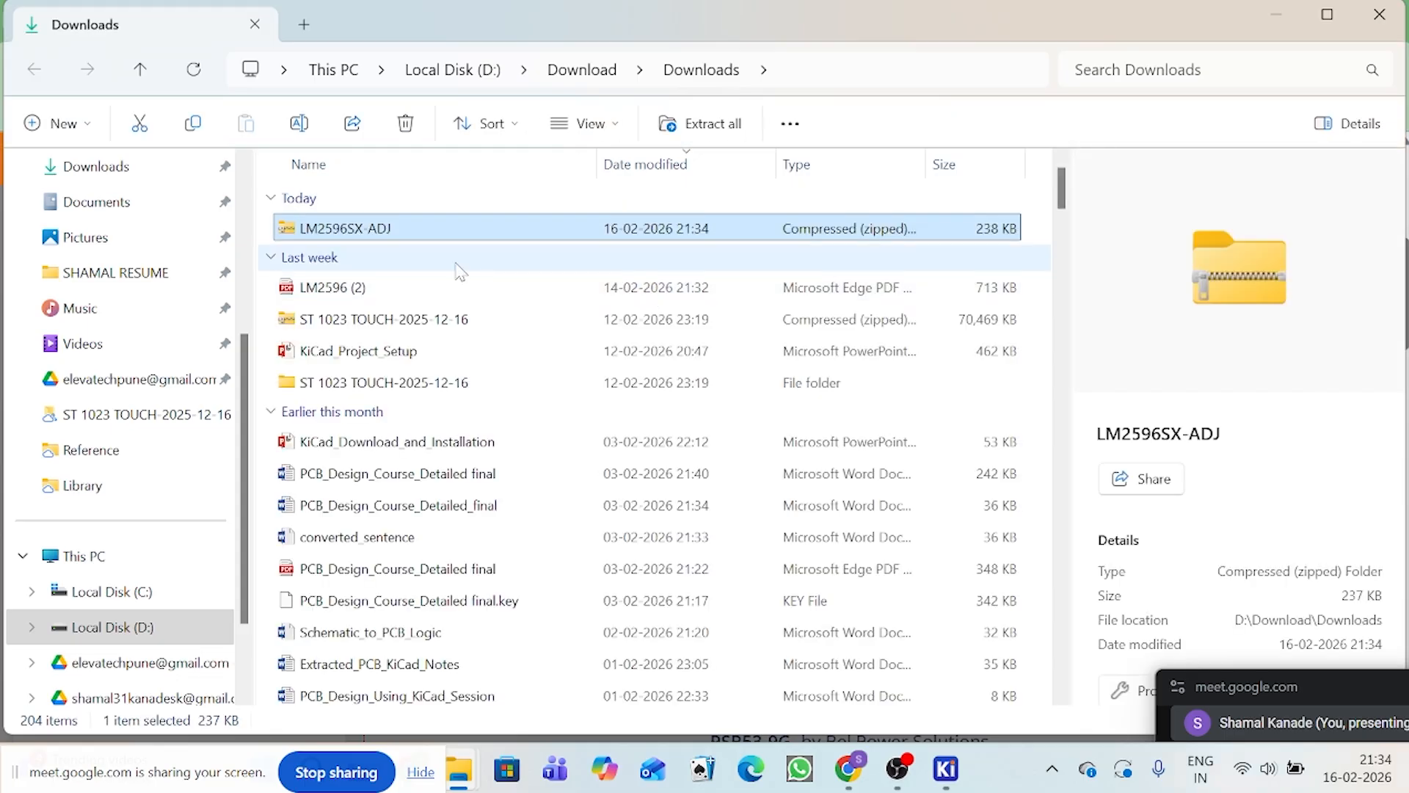
{"action": "left_click", "coordinate": [409, 232]}
{"action": "left_click", "coordinate": [429, 259]}
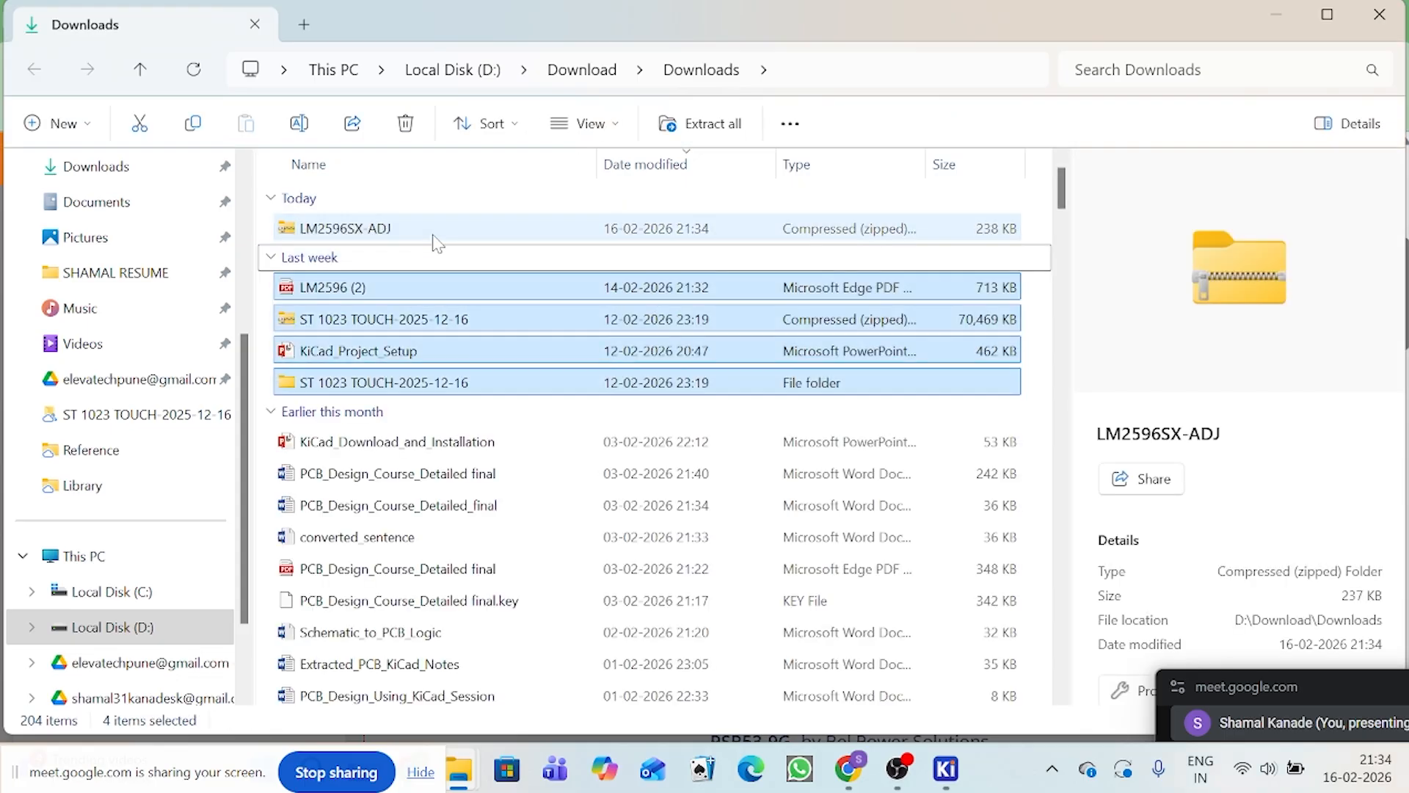
{"action": "left_click", "coordinate": [449, 232]}
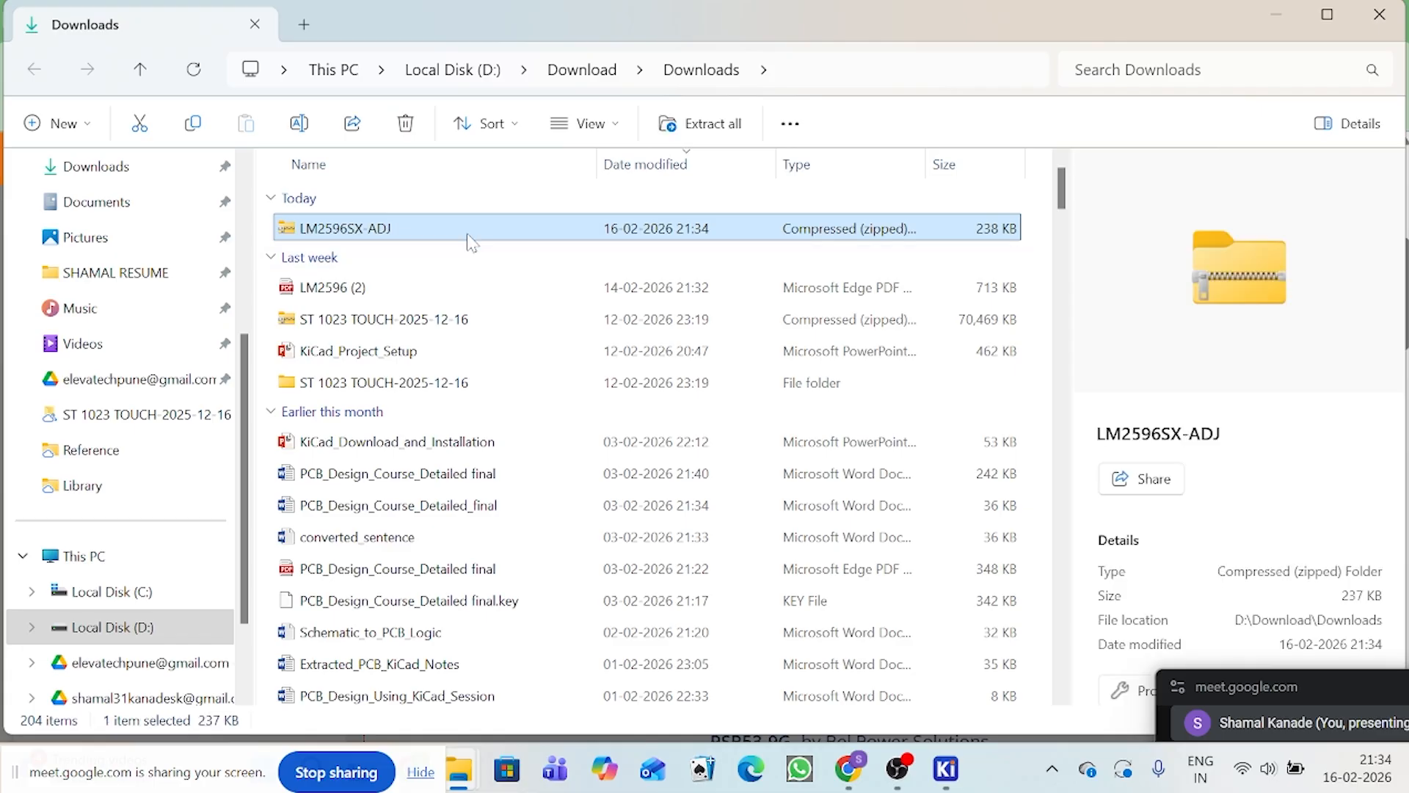
Step: Go to the Library folder under My Drive > Teaching > LM2596_Buck_Converter on the second Google Drive (H:)
{"action": "scroll", "coordinate": [202, 396], "scroll_direction": "down", "scroll_amount": 1}
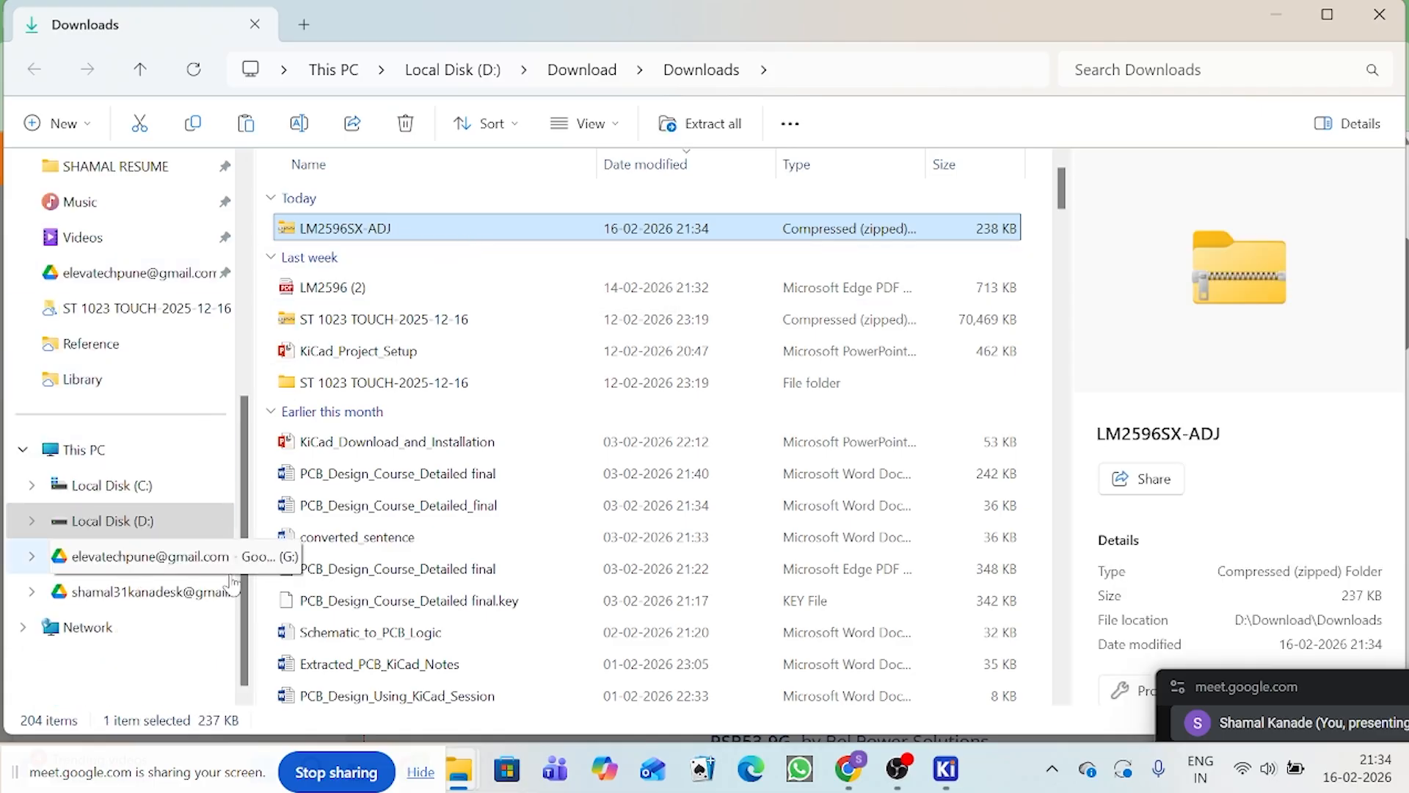
{"action": "left_click", "coordinate": [176, 606]}
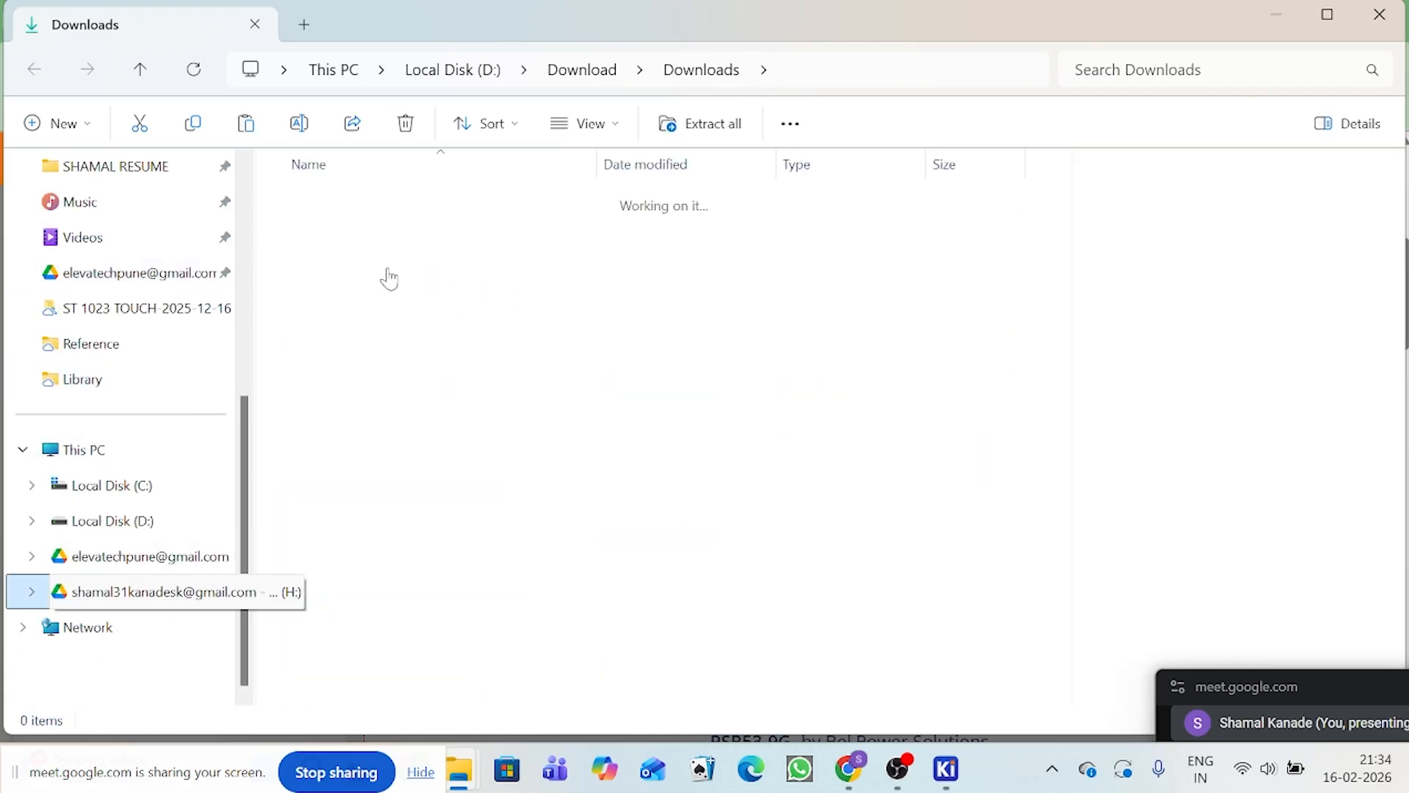
{"action": "double_click", "coordinate": [335, 209]}
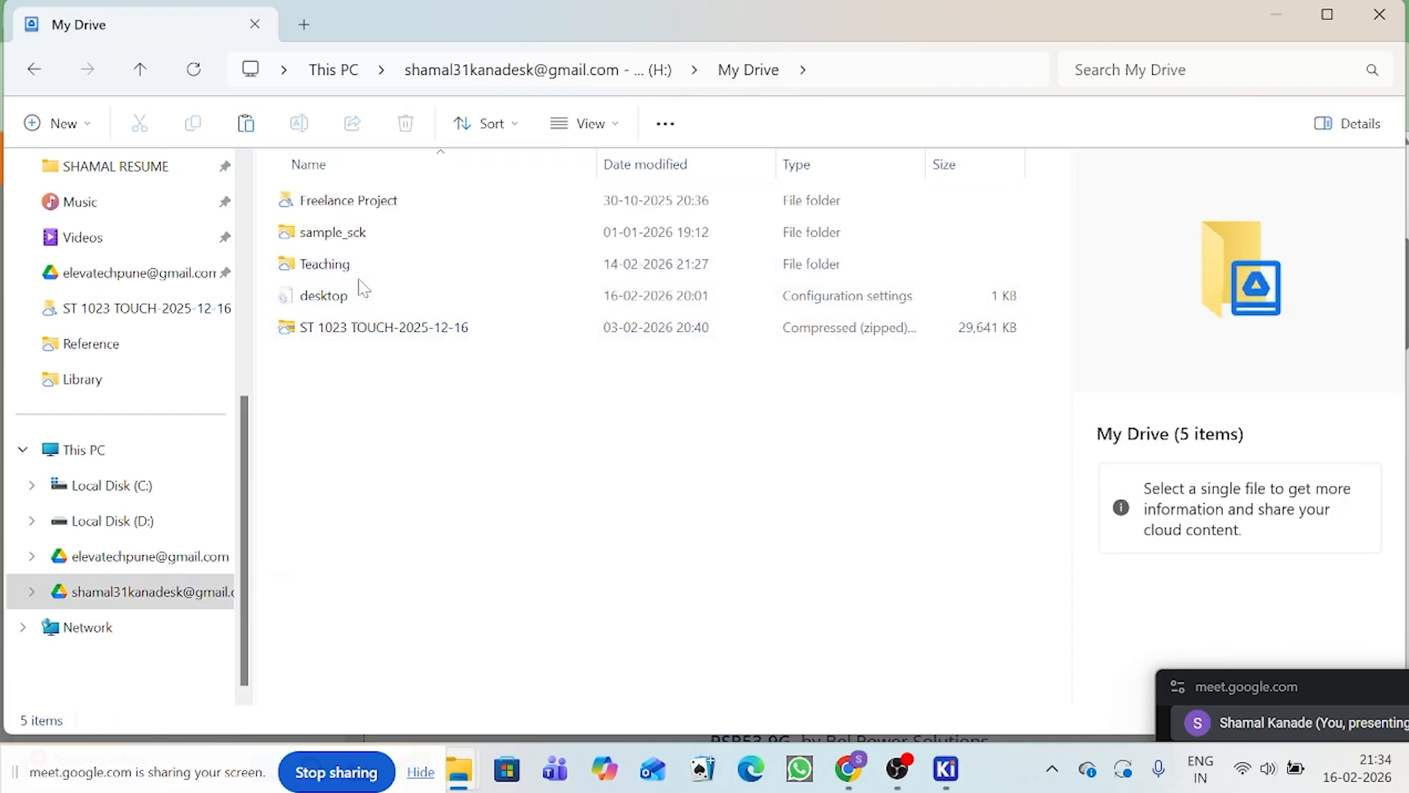
{"action": "left_click", "coordinate": [359, 276]}
{"action": "double_click", "coordinate": [362, 279]}
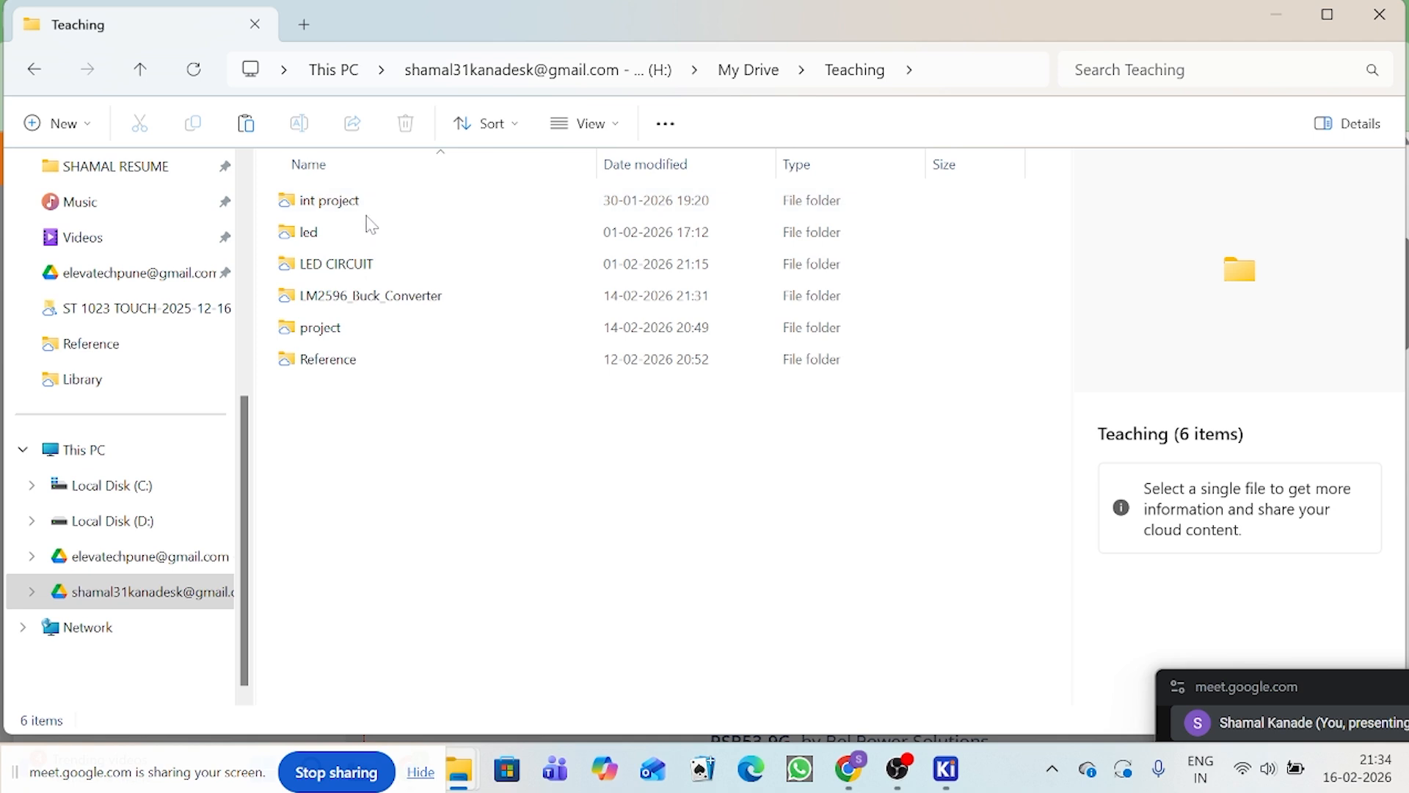
{"action": "left_click", "coordinate": [380, 299]}
{"action": "double_click", "coordinate": [379, 301]}
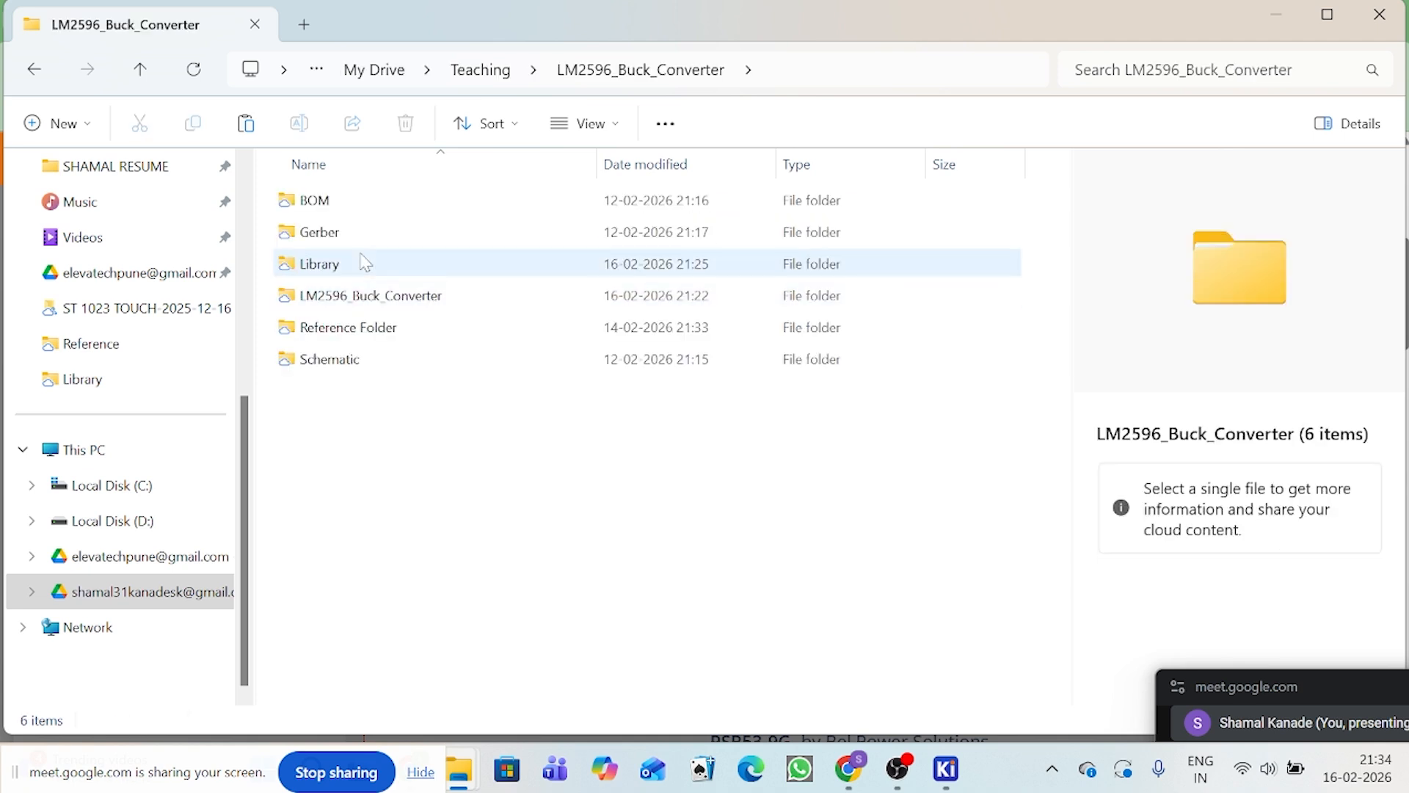
{"action": "left_click", "coordinate": [362, 268]}
{"action": "double_click", "coordinate": [364, 270]}
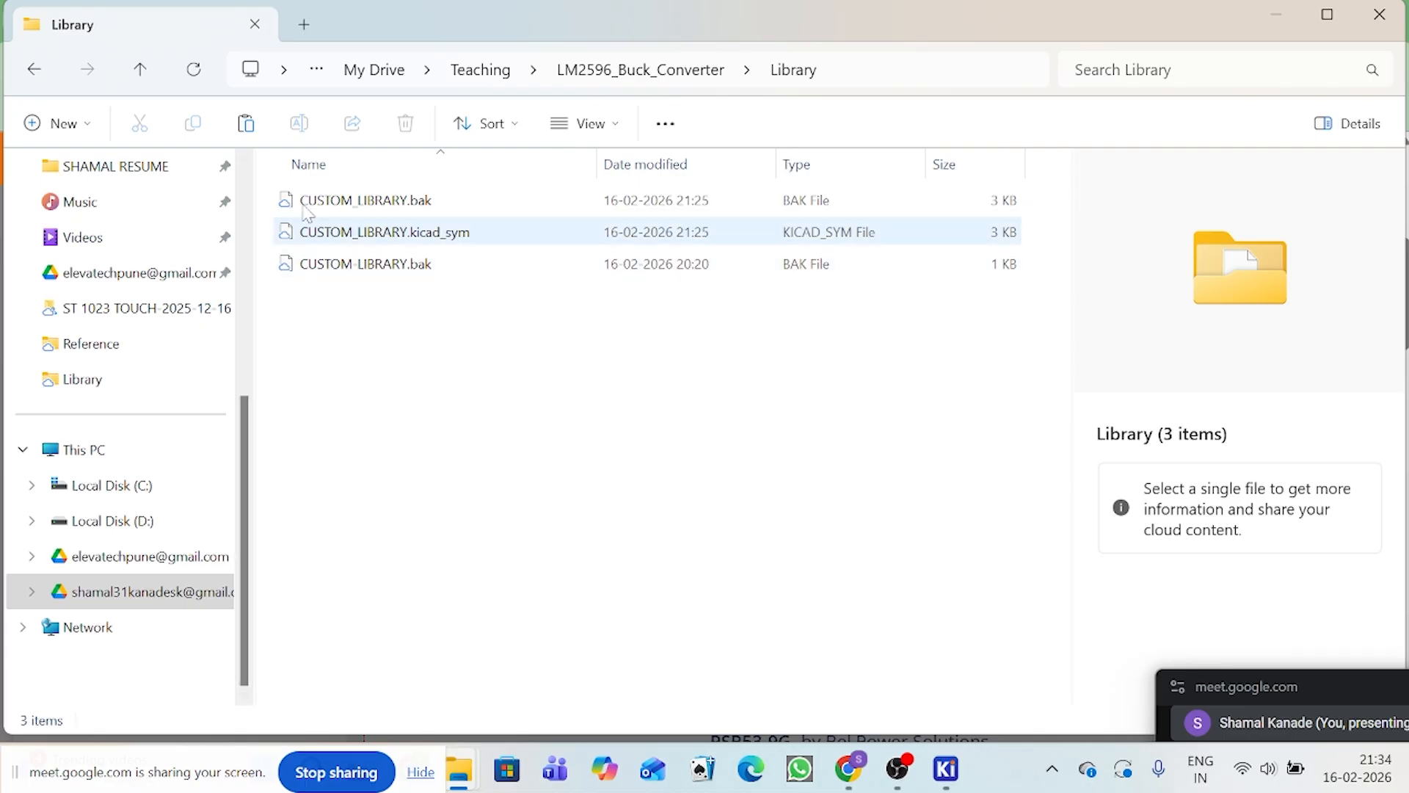
Step: Paste the copied LM2596SX-ADJ archive into the project's Library folder
{"action": "right_click", "coordinate": [367, 324]}
{"action": "left_click", "coordinate": [395, 339]}
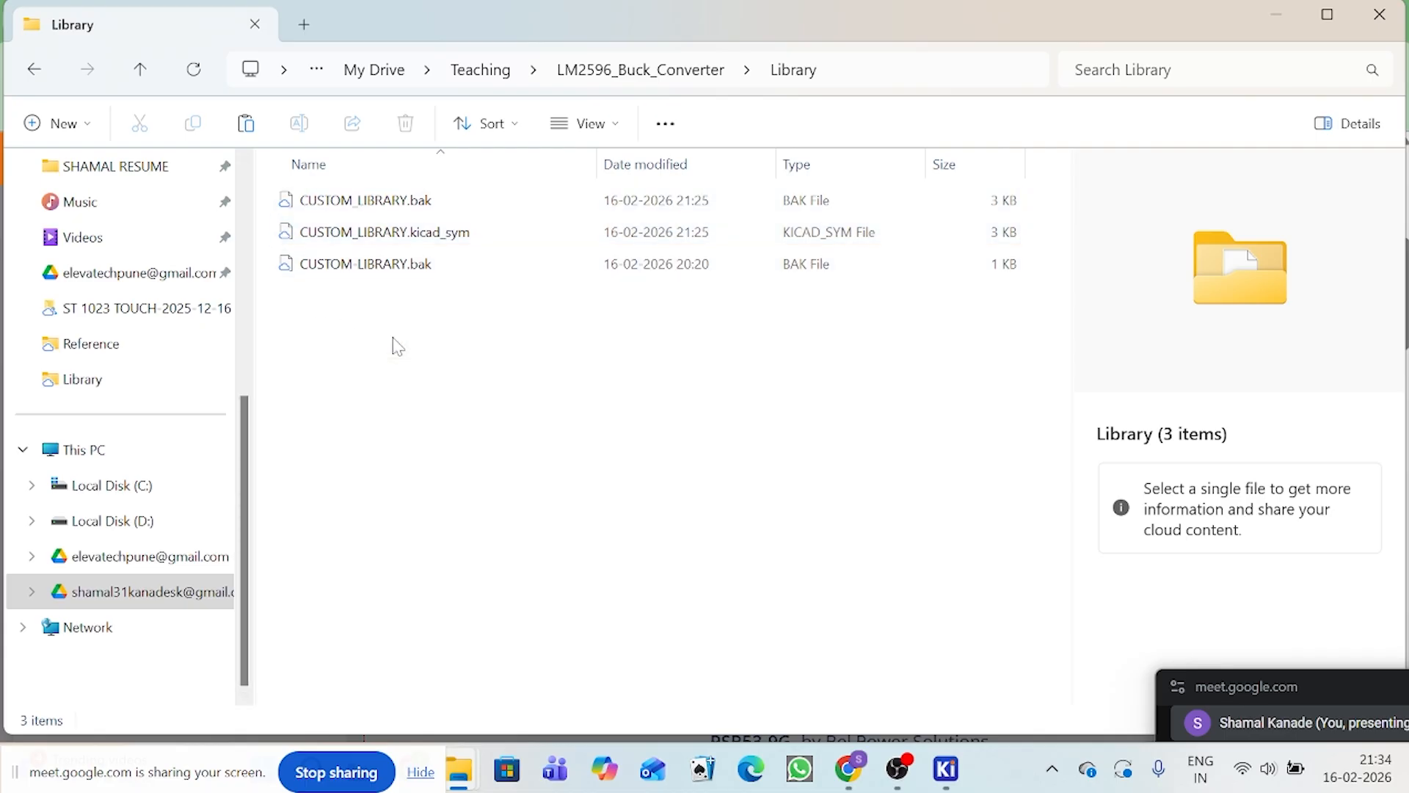
{"action": "left_click", "coordinate": [438, 401]}
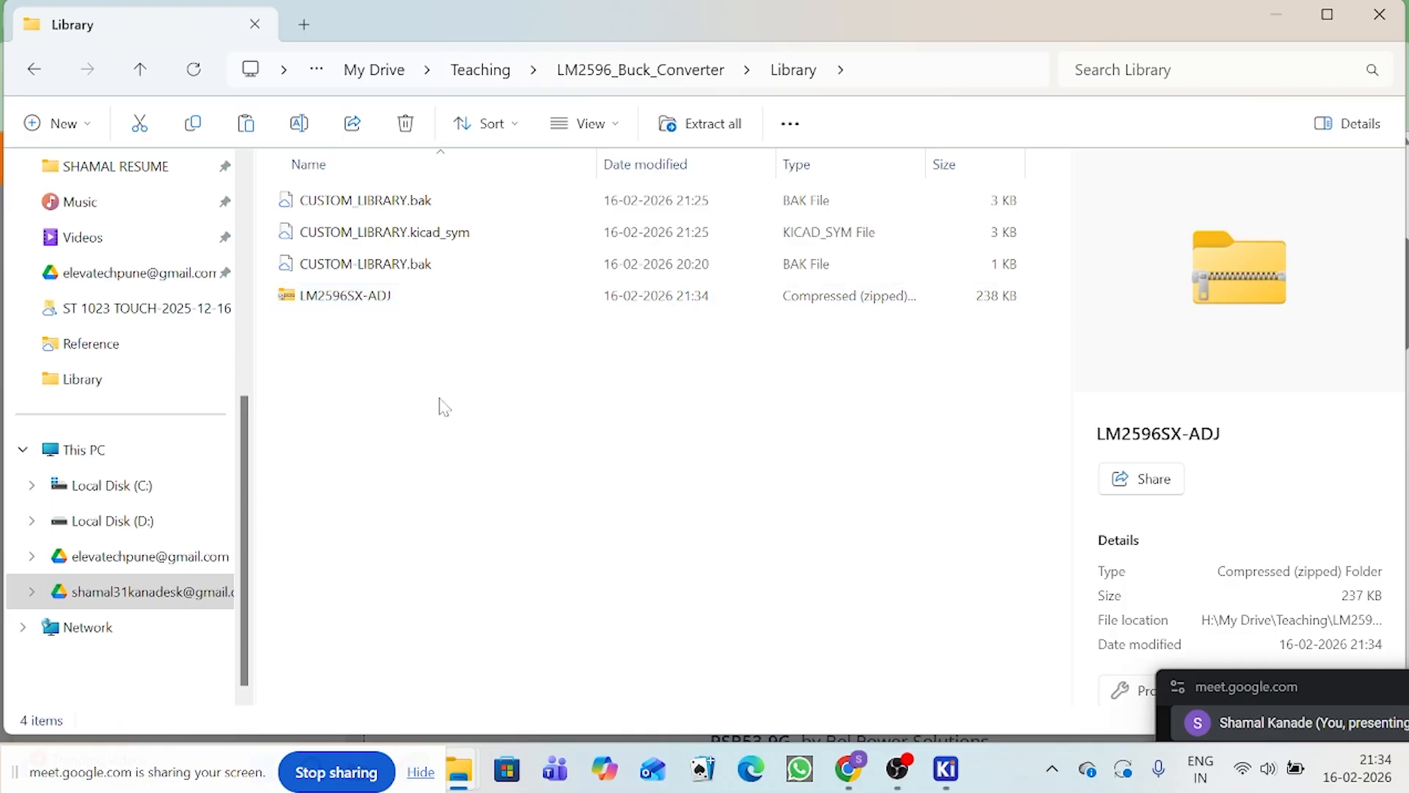
Step: Extract the LM2596SX-ADJ archive into its own folder inside Library and return to the Library folder
{"action": "left_click", "coordinate": [343, 295]}
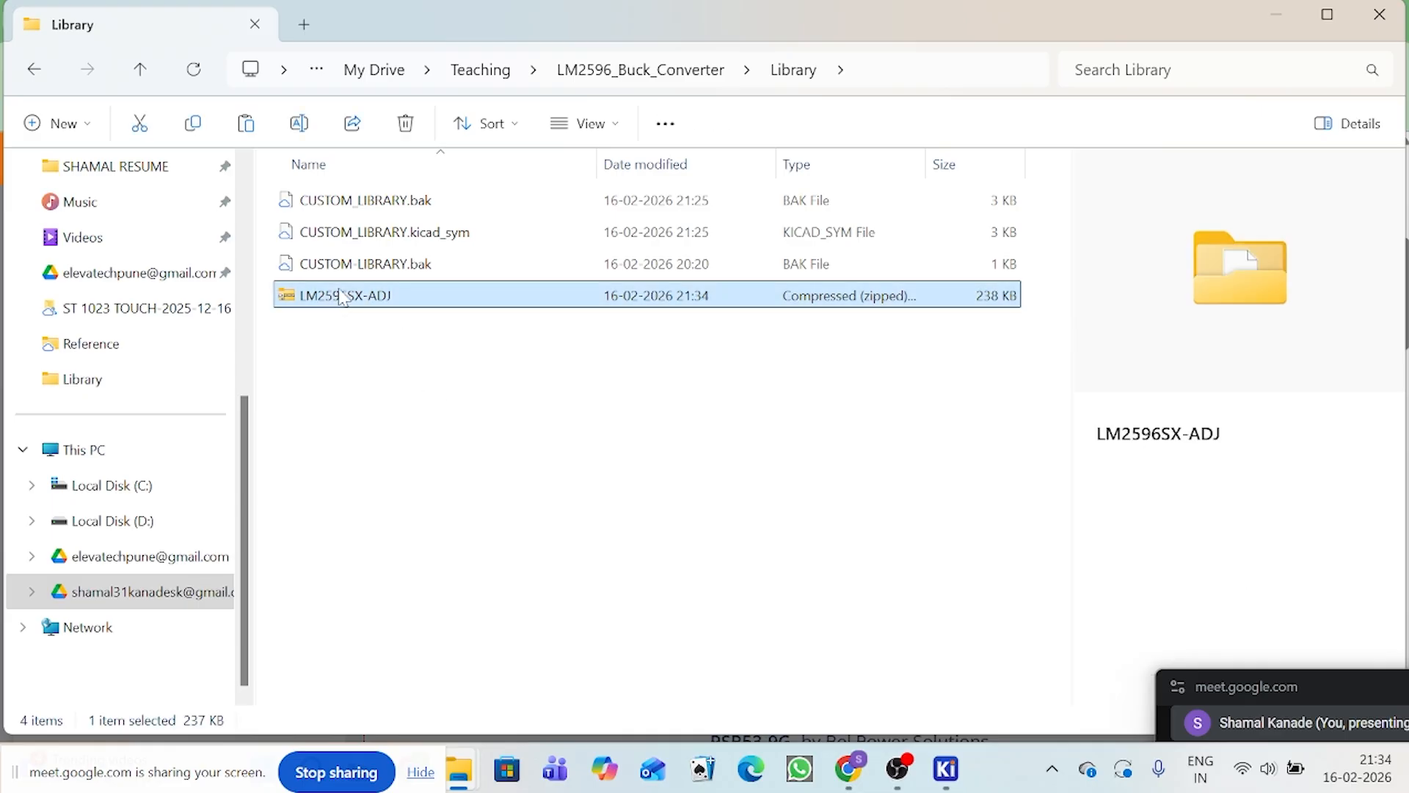
{"action": "right_click", "coordinate": [296, 308]}
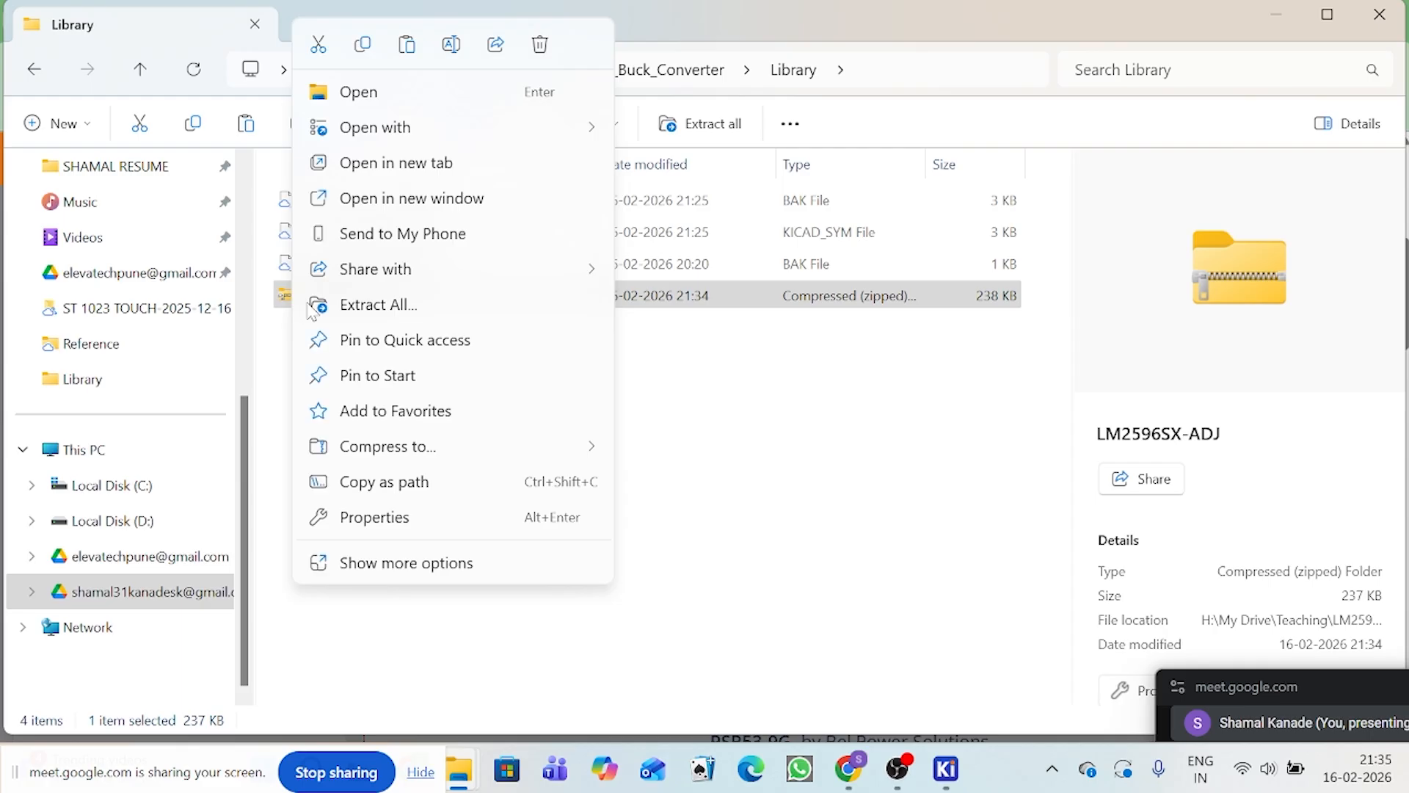
{"action": "left_click", "coordinate": [317, 308]}
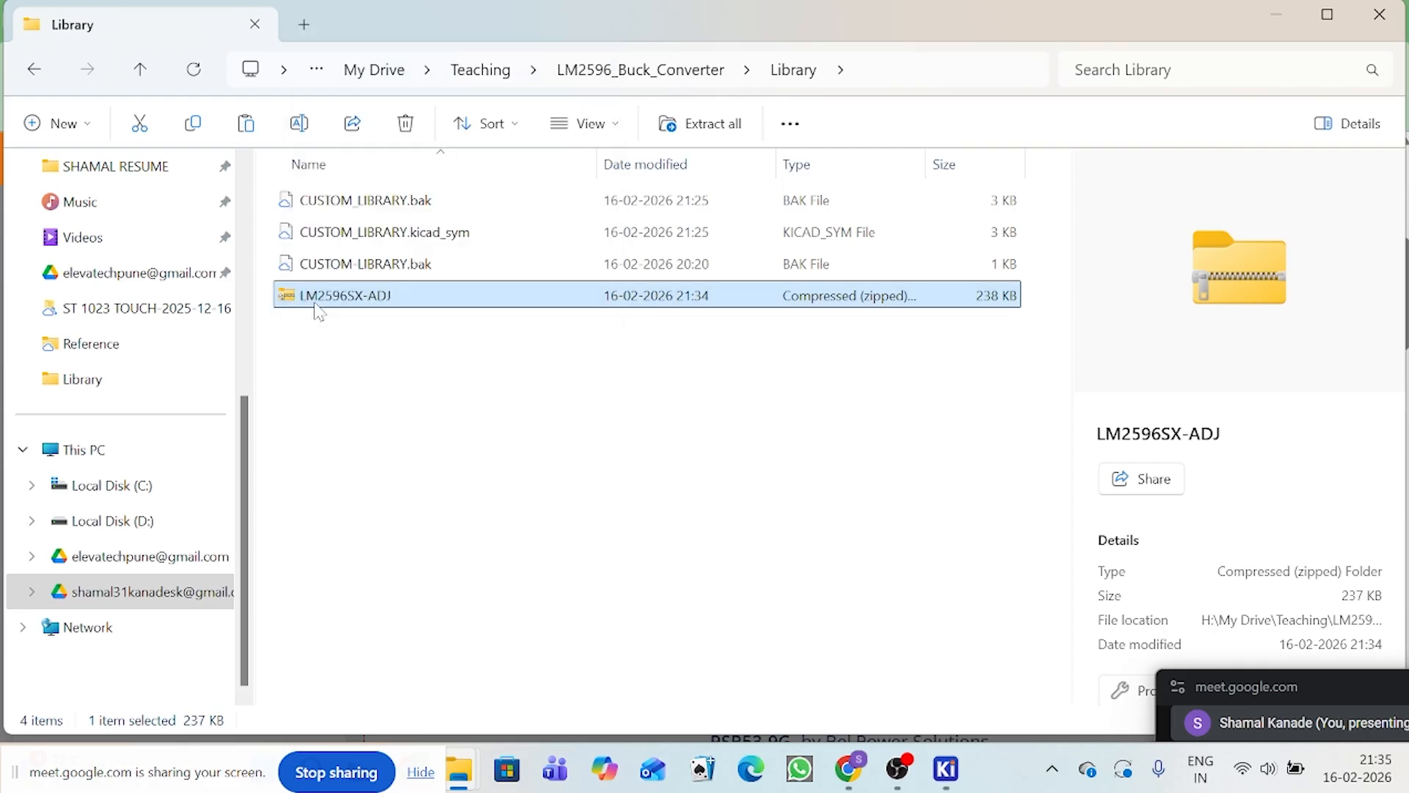
{"action": "left_click", "coordinate": [916, 619]}
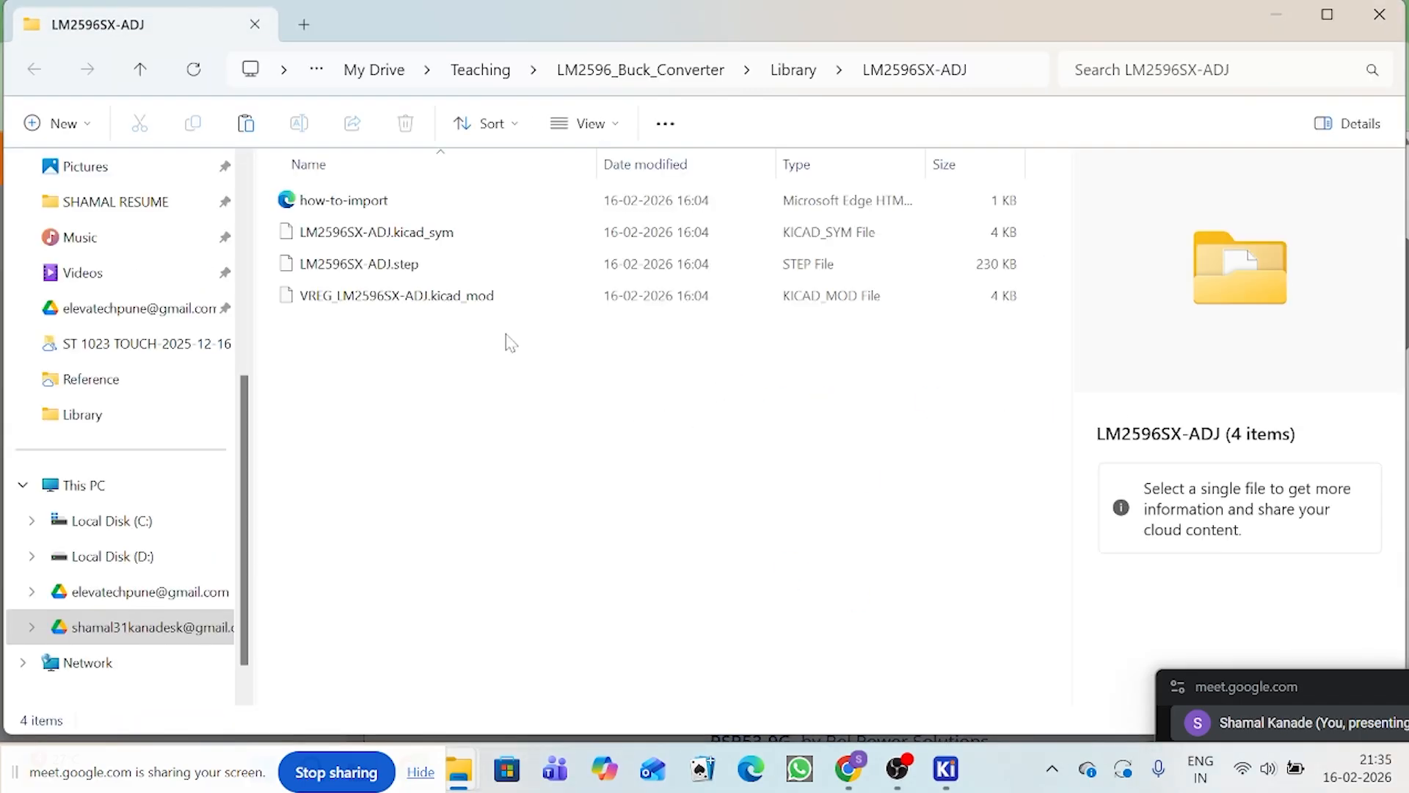
{"action": "left_click", "coordinate": [793, 70]}
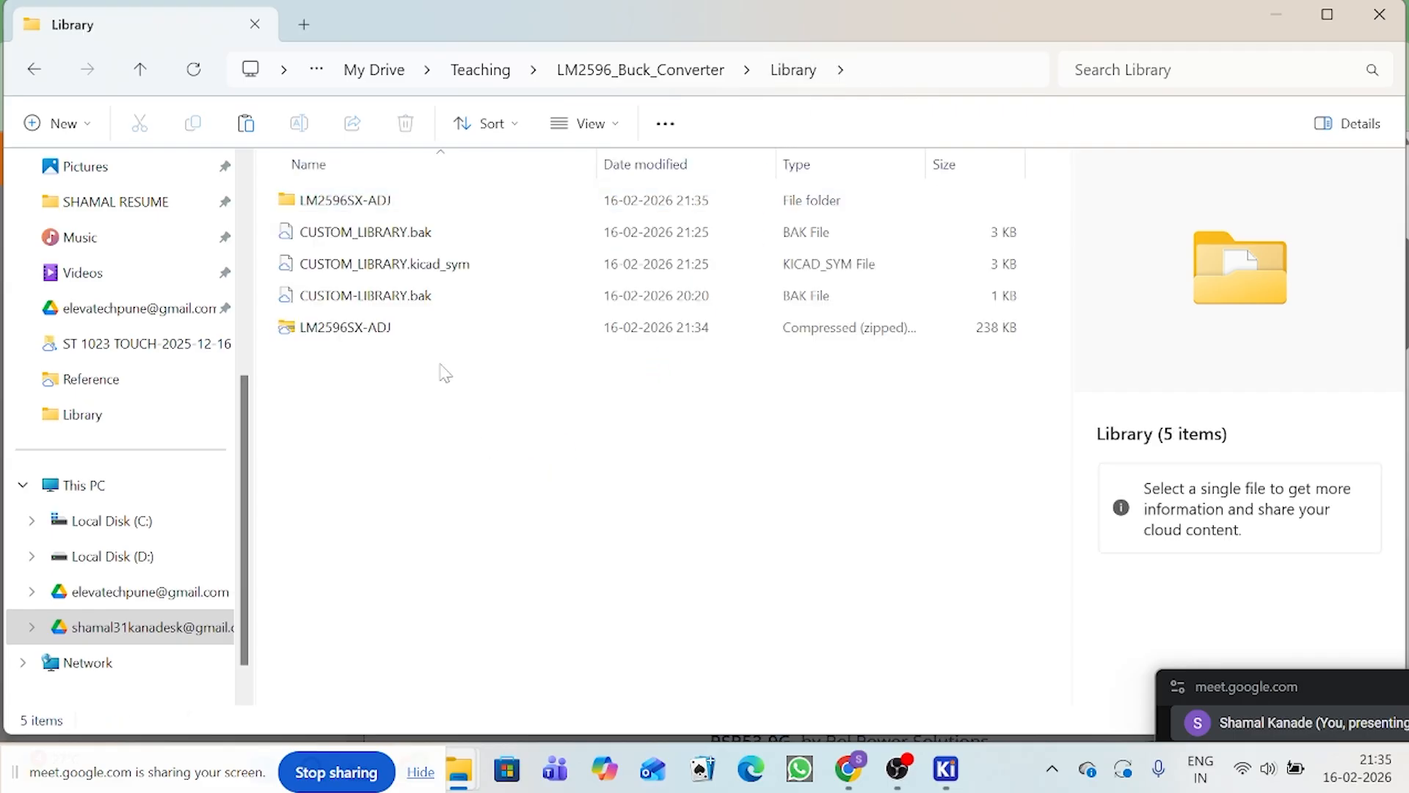
Step: Open the extracted LM2596SX-ADJ folder and open its how-to-import file in Microsoft Edge just once
{"action": "double_click", "coordinate": [408, 206]}
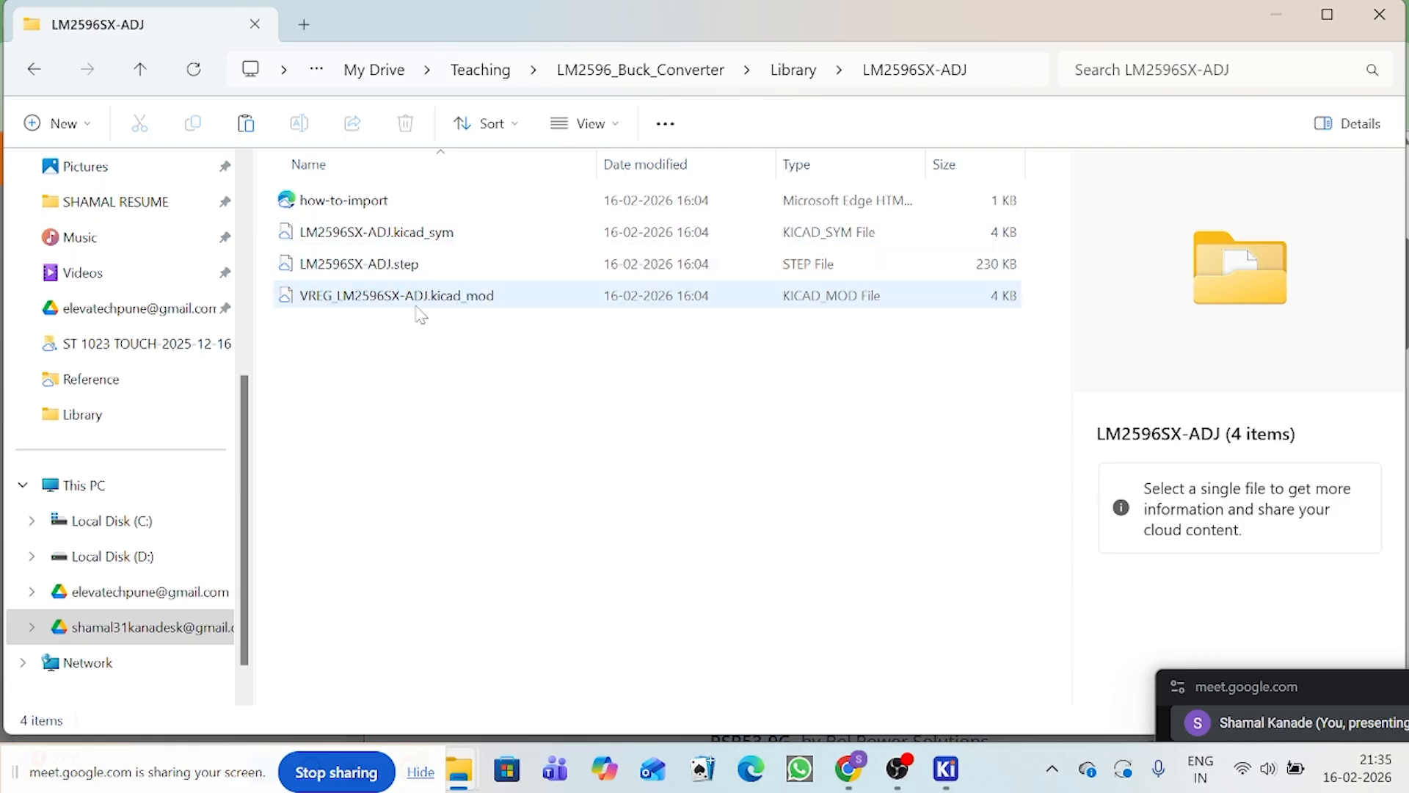
{"action": "left_click", "coordinate": [384, 211]}
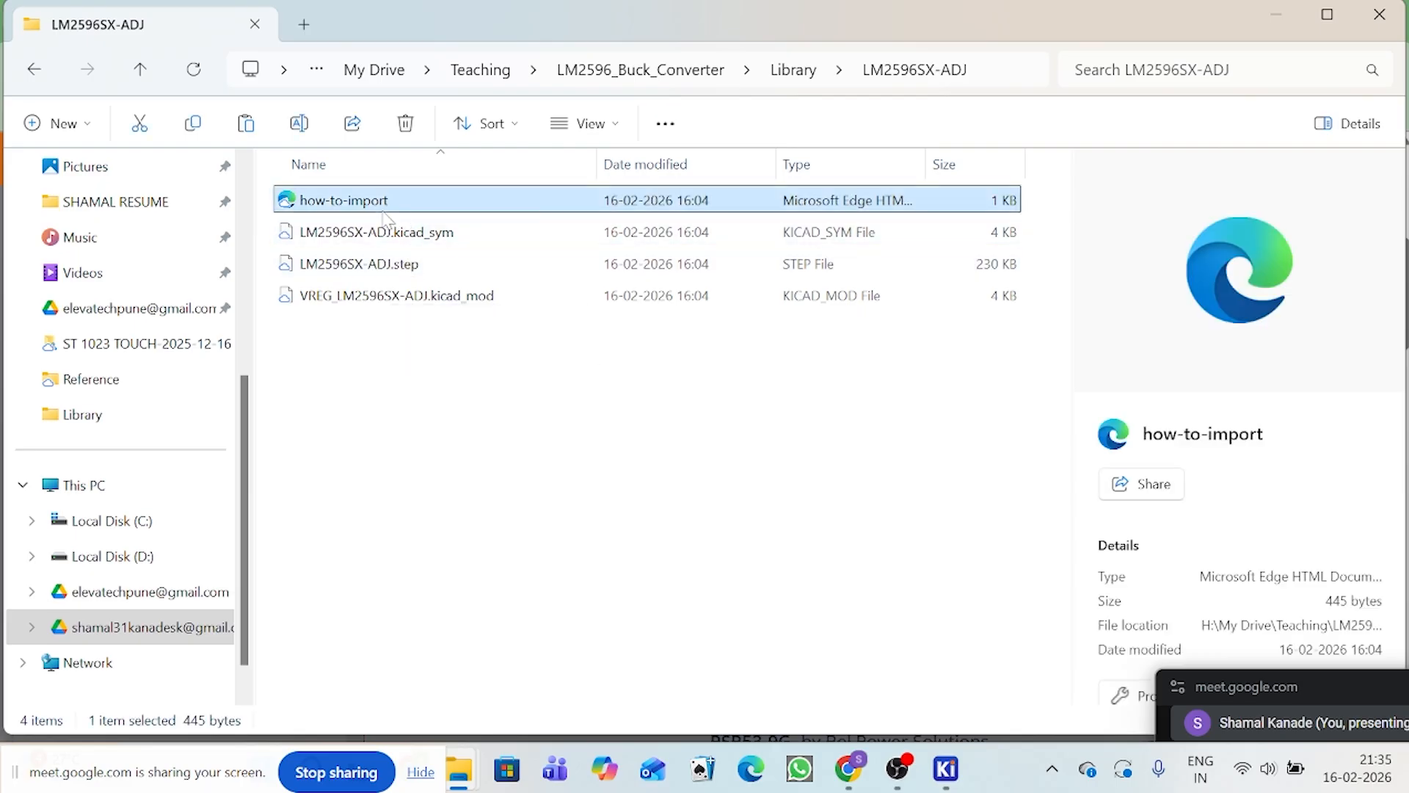
{"action": "right_click", "coordinate": [383, 214]}
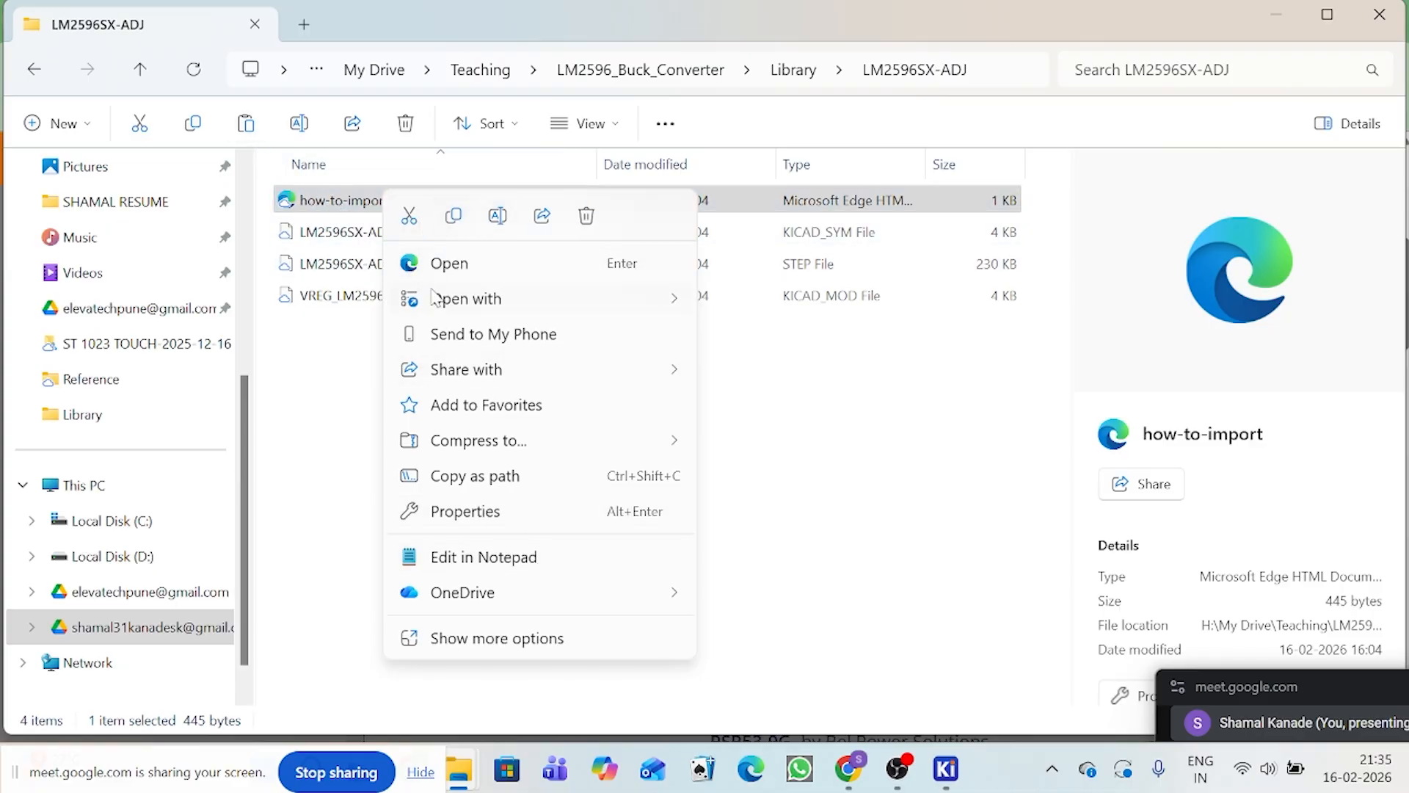
{"action": "mouse_move", "coordinate": [441, 299]}
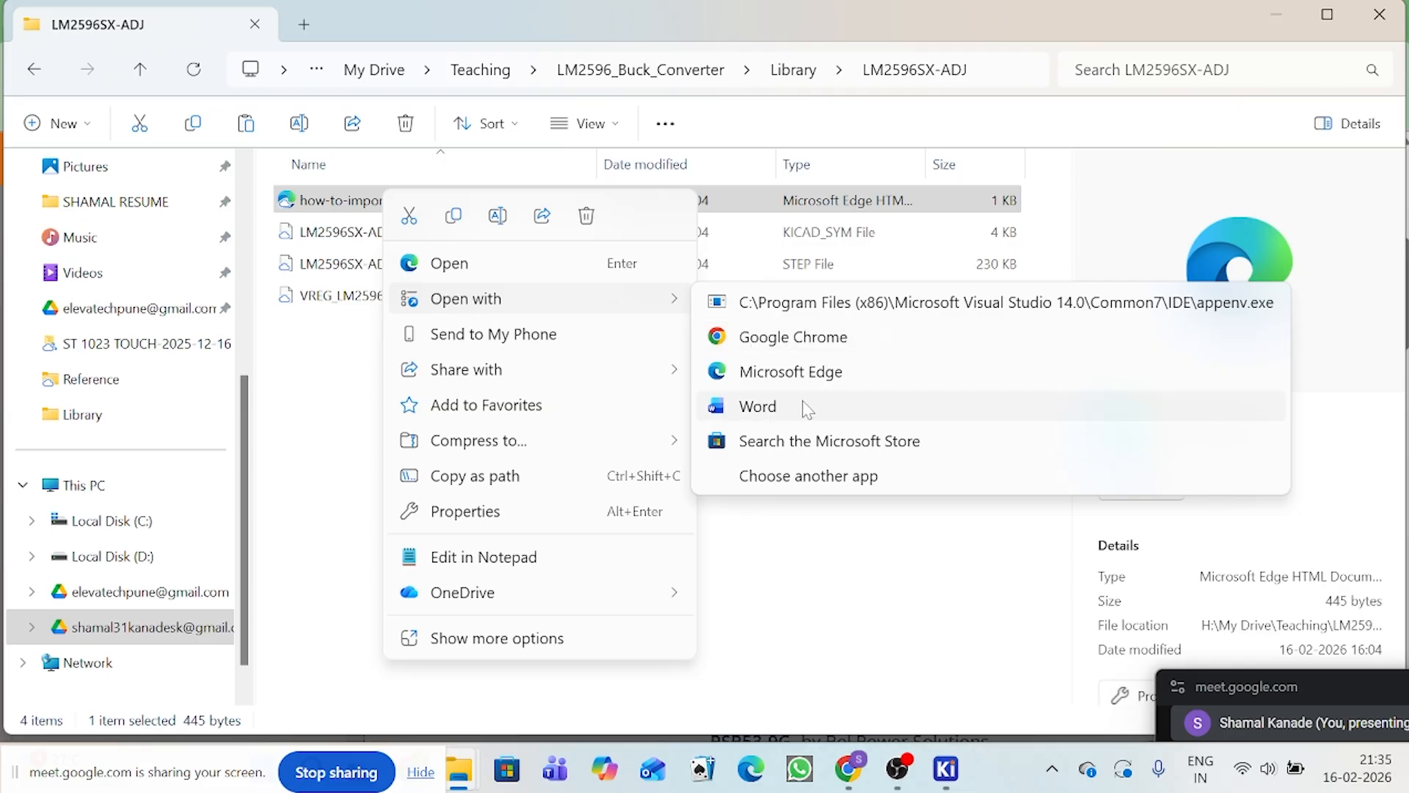
{"action": "left_click", "coordinate": [793, 373]}
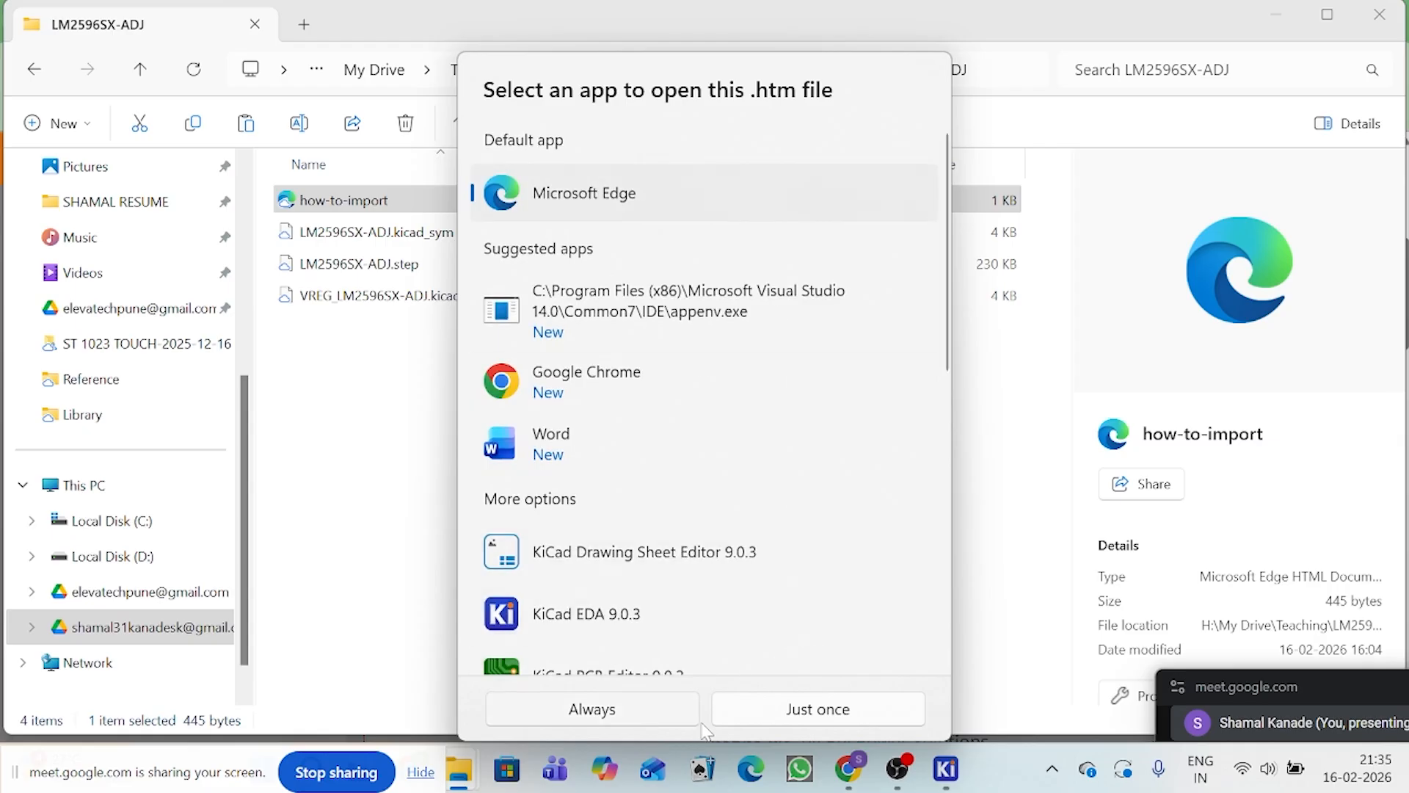
{"action": "left_click", "coordinate": [771, 718]}
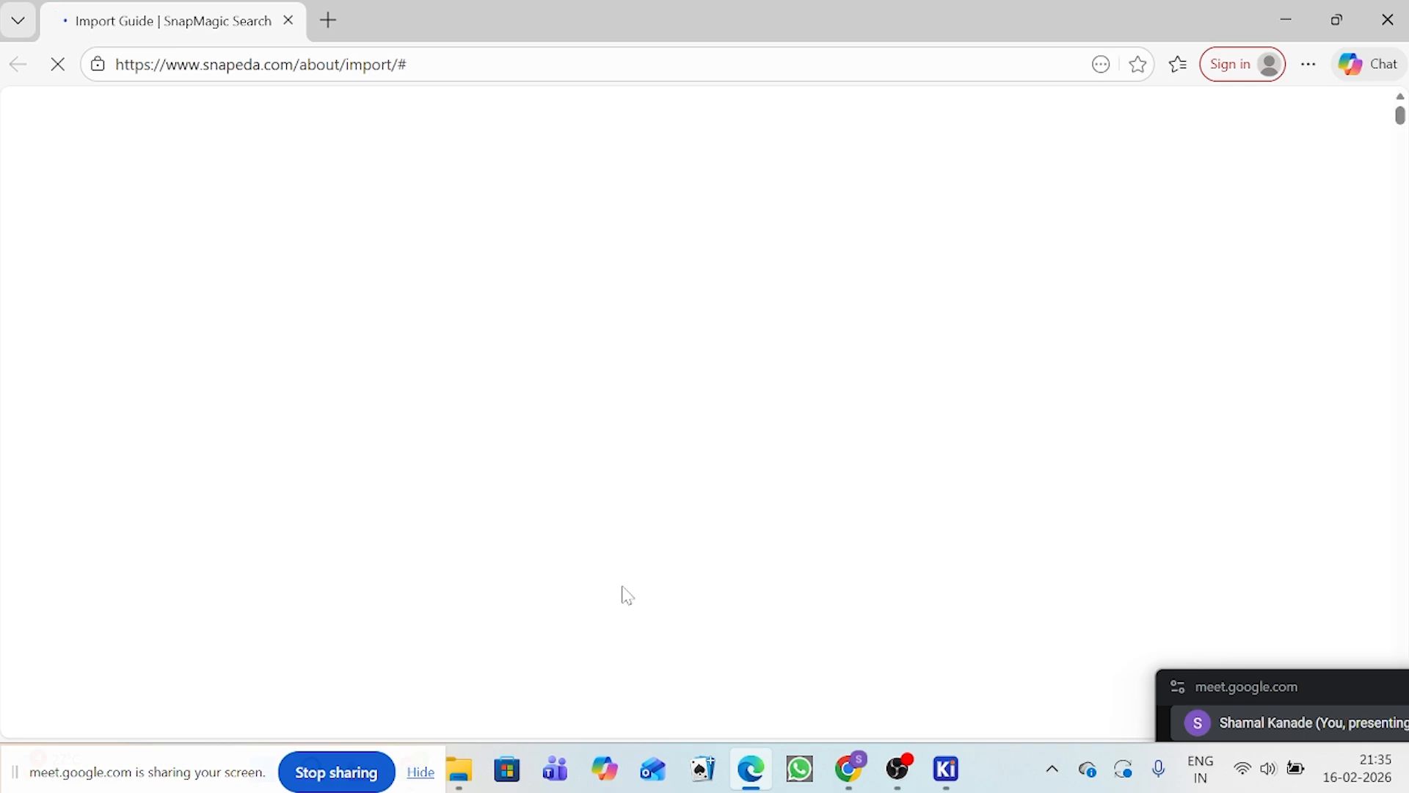
Step: Go to the KiCad (V6 and later) section of the SnapMagic import guide and review its download instructions
{"action": "scroll", "coordinate": [617, 382], "scroll_direction": "down", "scroll_amount": 5}
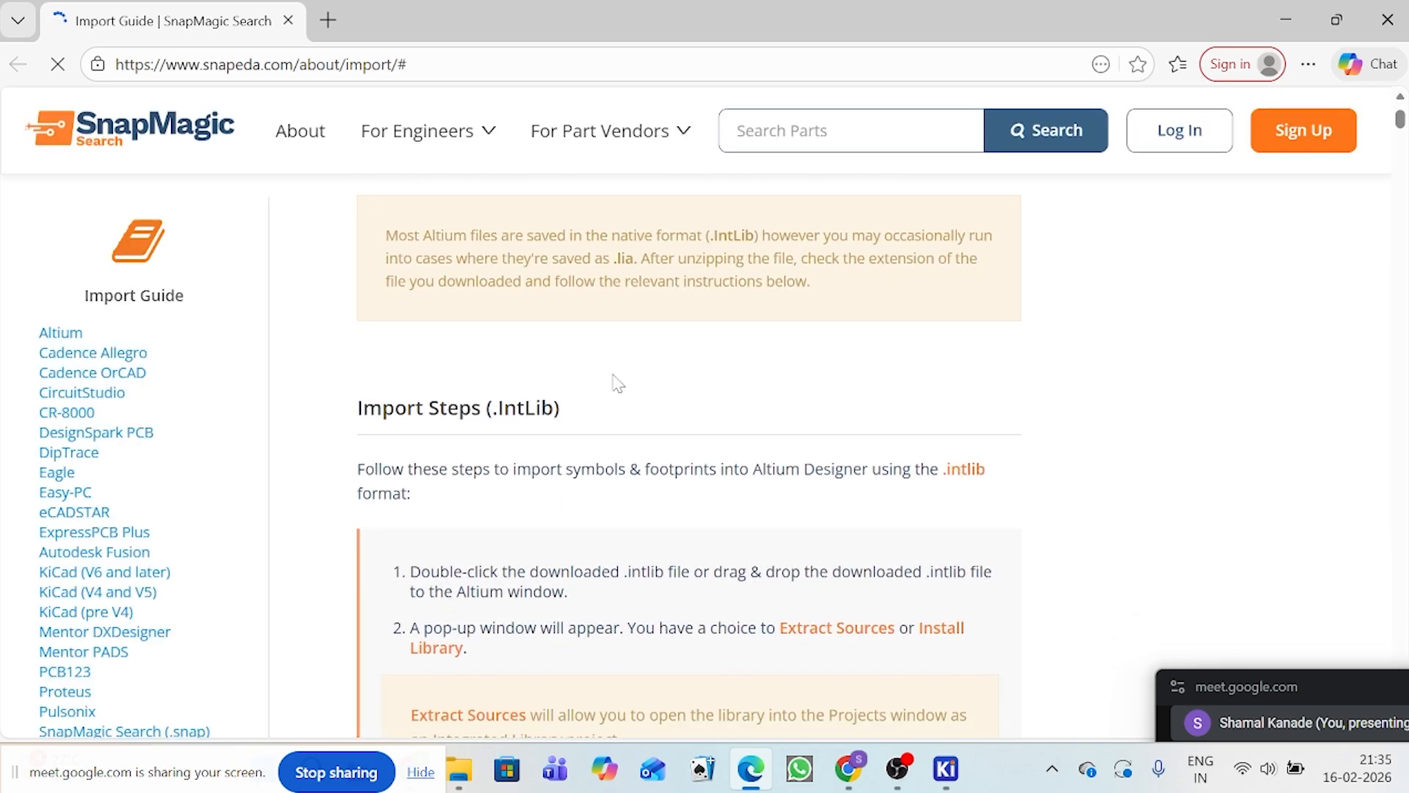
{"action": "scroll", "coordinate": [556, 377], "scroll_direction": "down", "scroll_amount": 3}
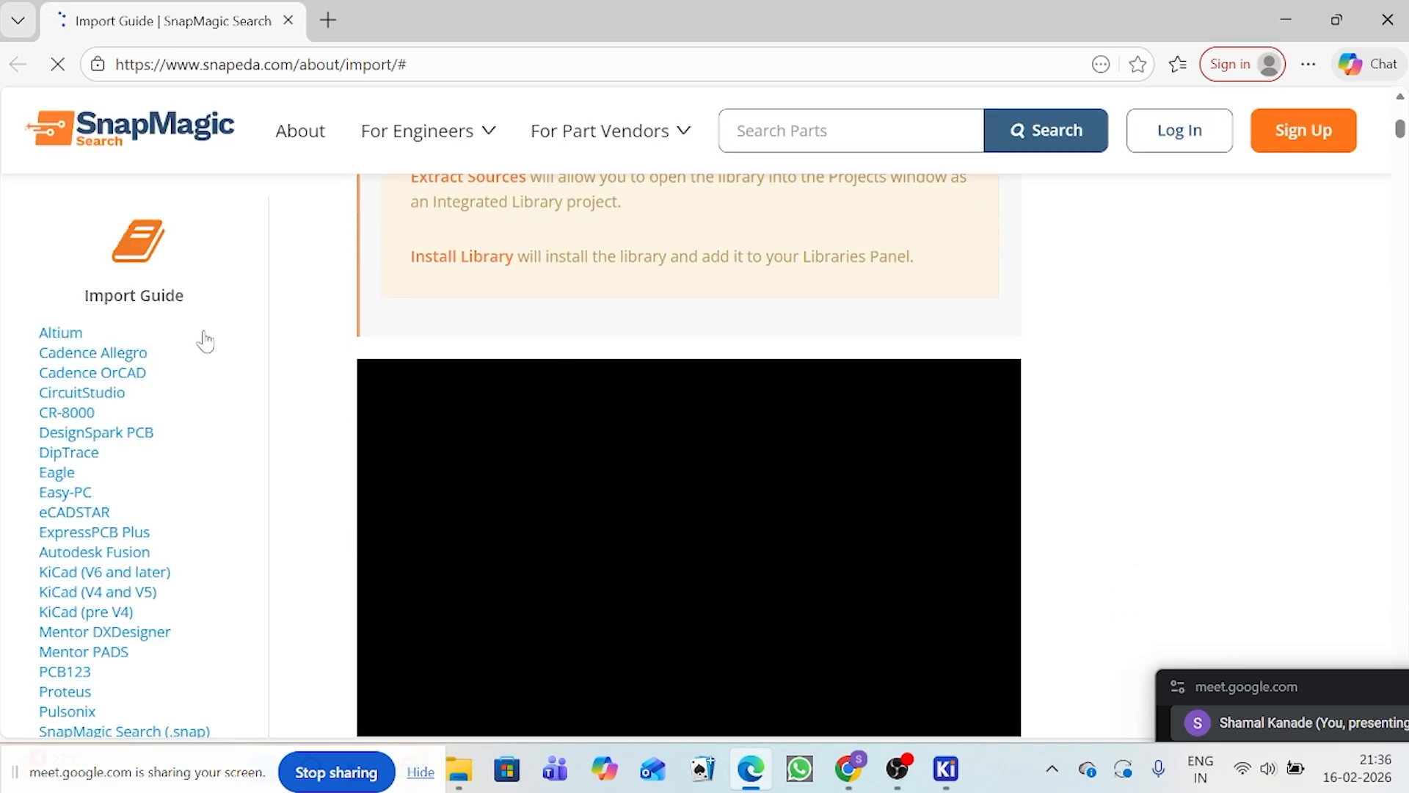
{"action": "scroll", "coordinate": [739, 302], "scroll_direction": "down", "scroll_amount": 6}
{"action": "scroll", "coordinate": [778, 327], "scroll_direction": "down", "scroll_amount": 8}
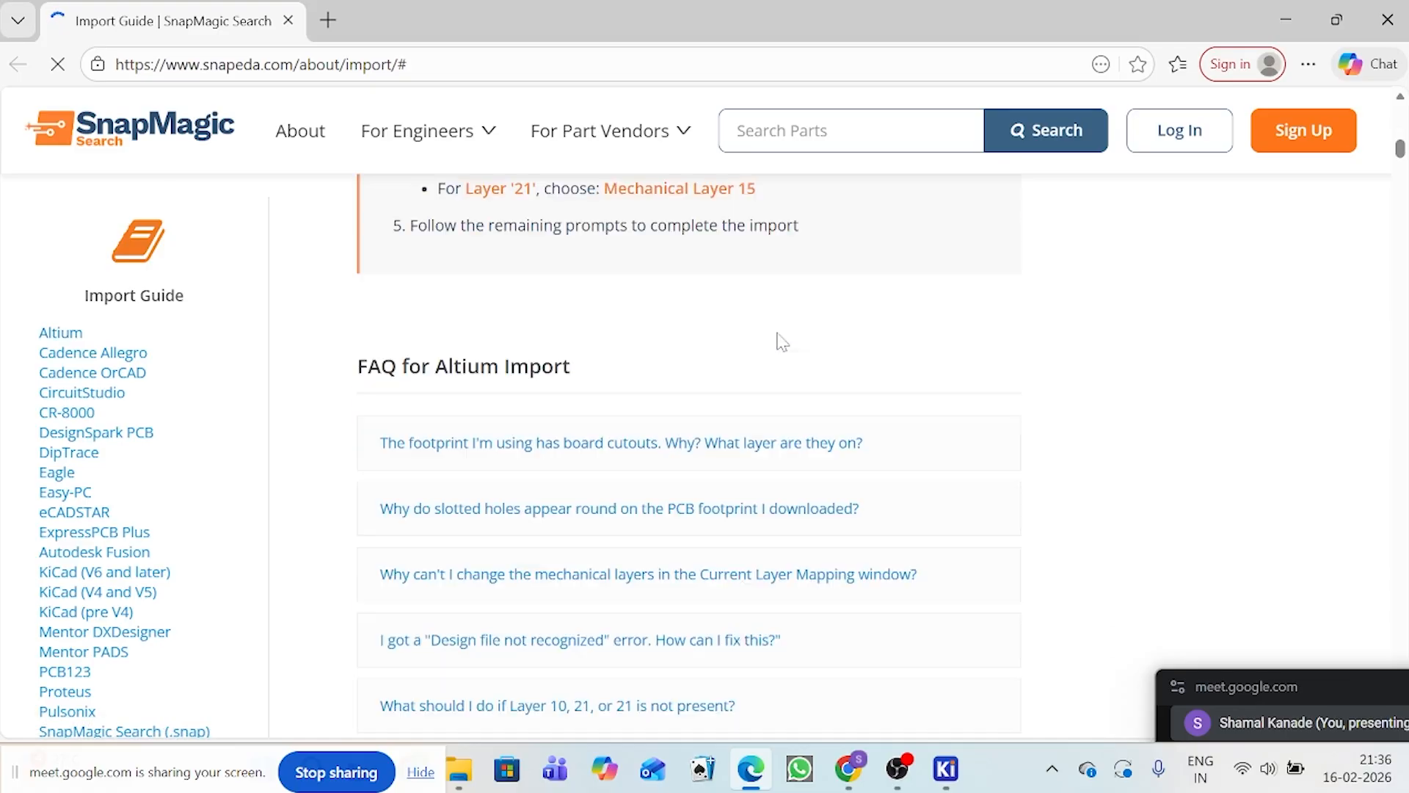
{"action": "left_click", "coordinate": [60, 573]}
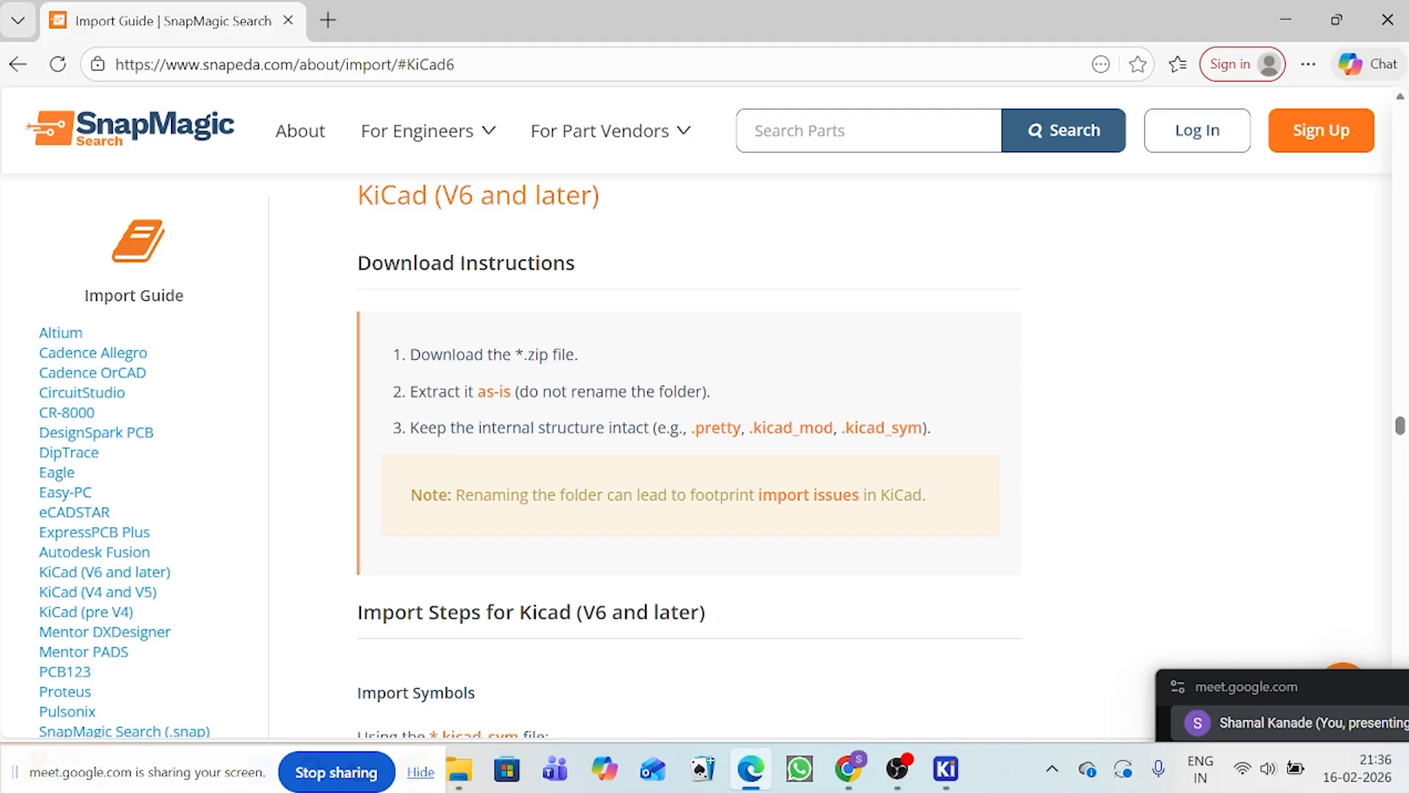
{"action": "scroll", "coordinate": [730, 467], "scroll_direction": "down", "scroll_amount": 2}
{"action": "scroll", "coordinate": [730, 466], "scroll_direction": "up", "scroll_amount": 2}
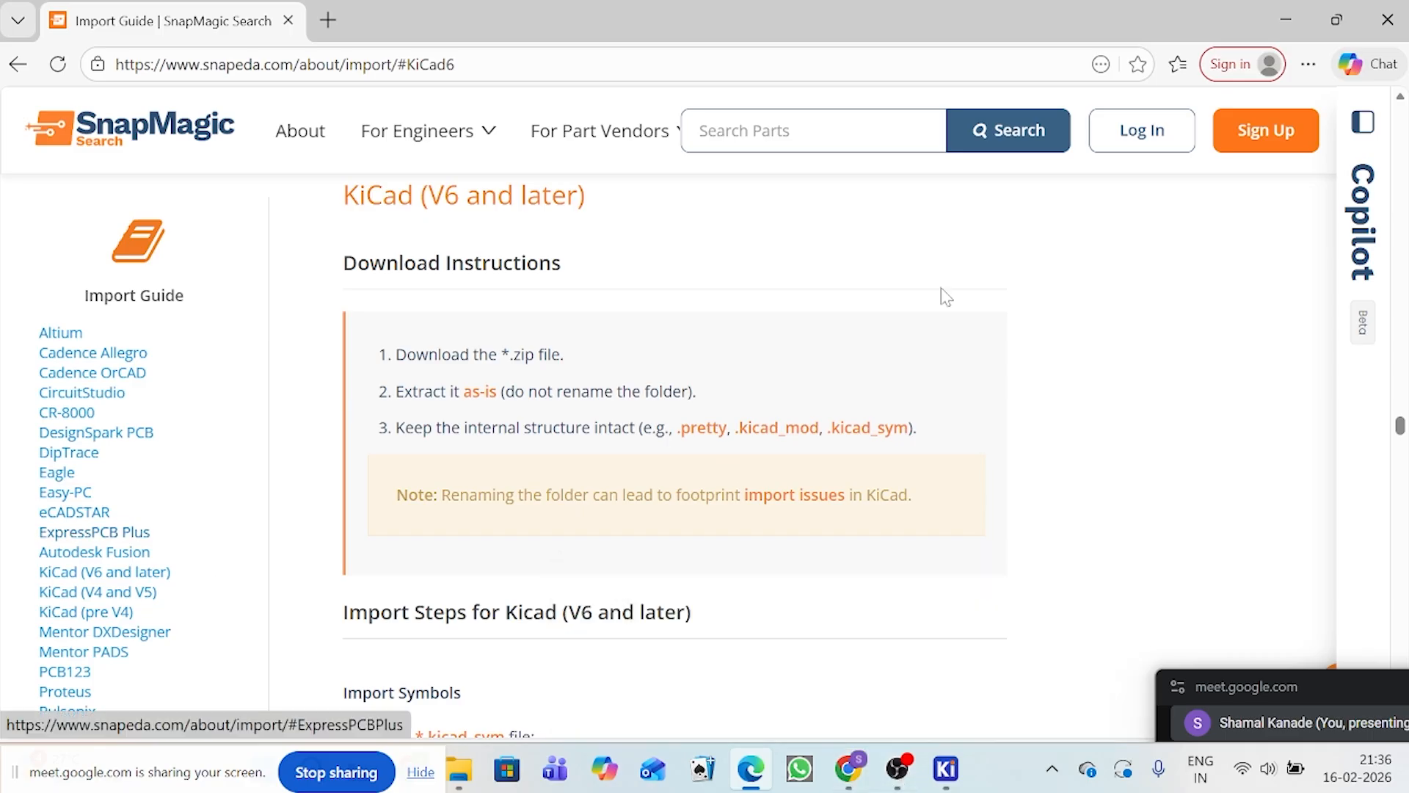
Step: Return to the LM2596SX-ADJ folder, reopen how-to-import and show the guide's KiCad (V6 and later) section again
{"action": "key", "text": "alt+Tab"}
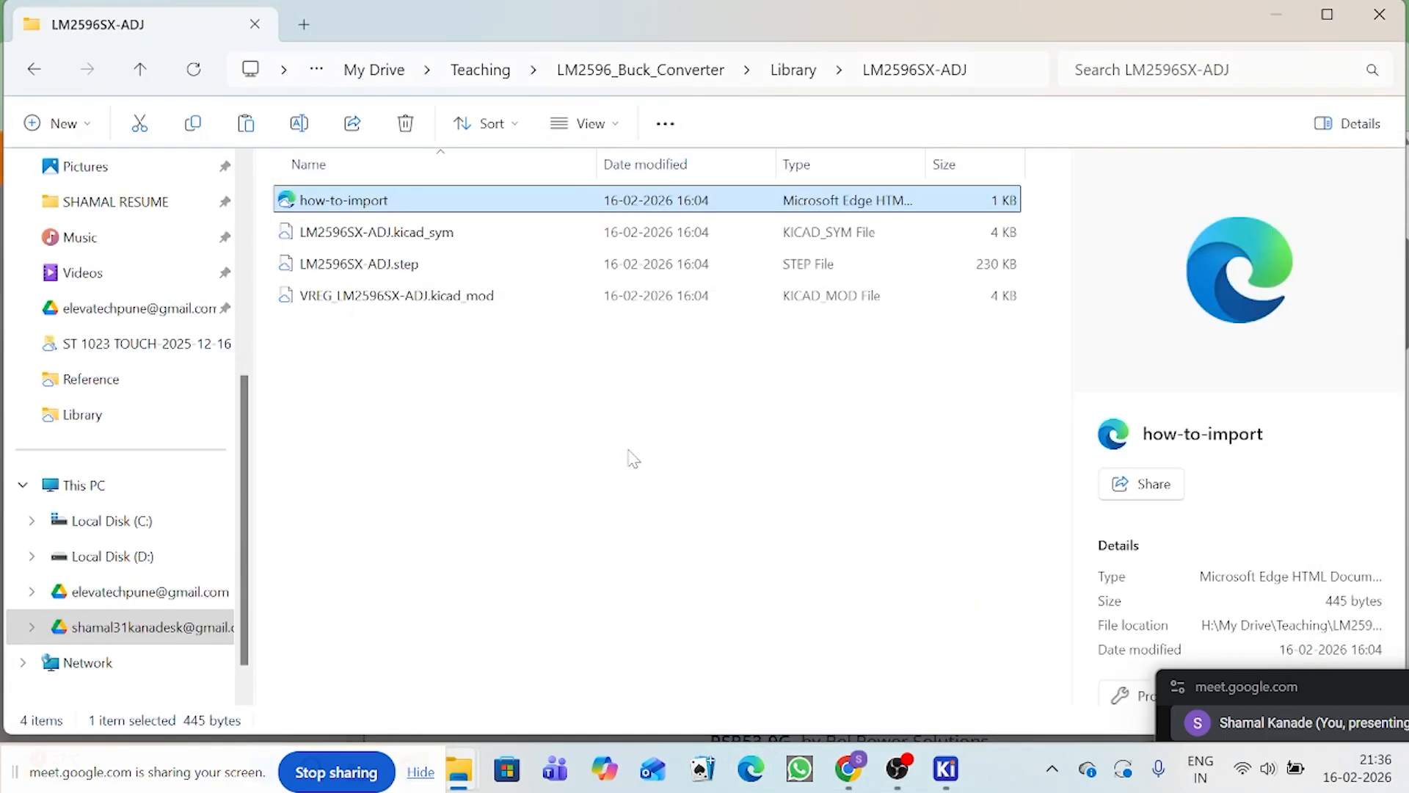
{"action": "double_click", "coordinate": [346, 208]}
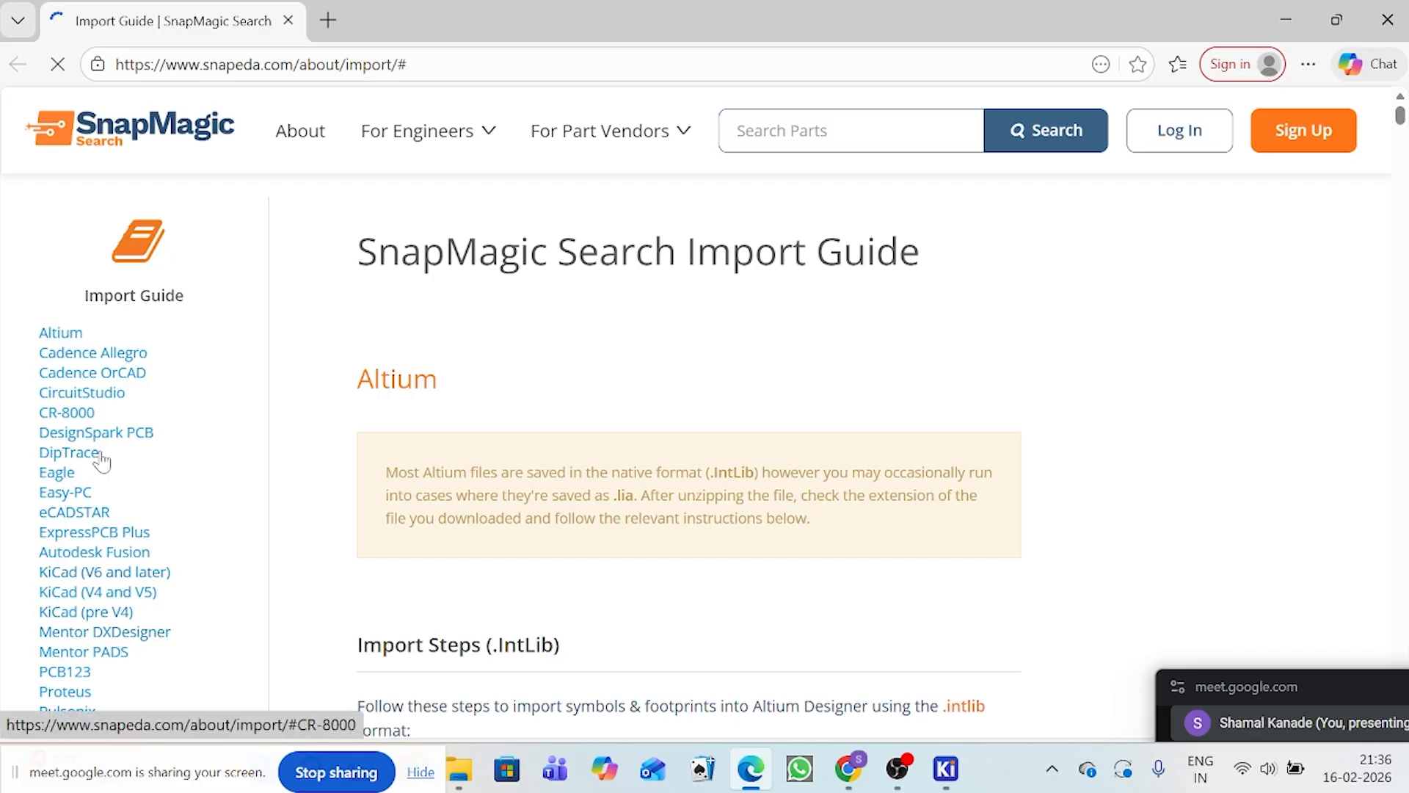
{"action": "scroll", "coordinate": [147, 337], "scroll_direction": "down", "scroll_amount": 1}
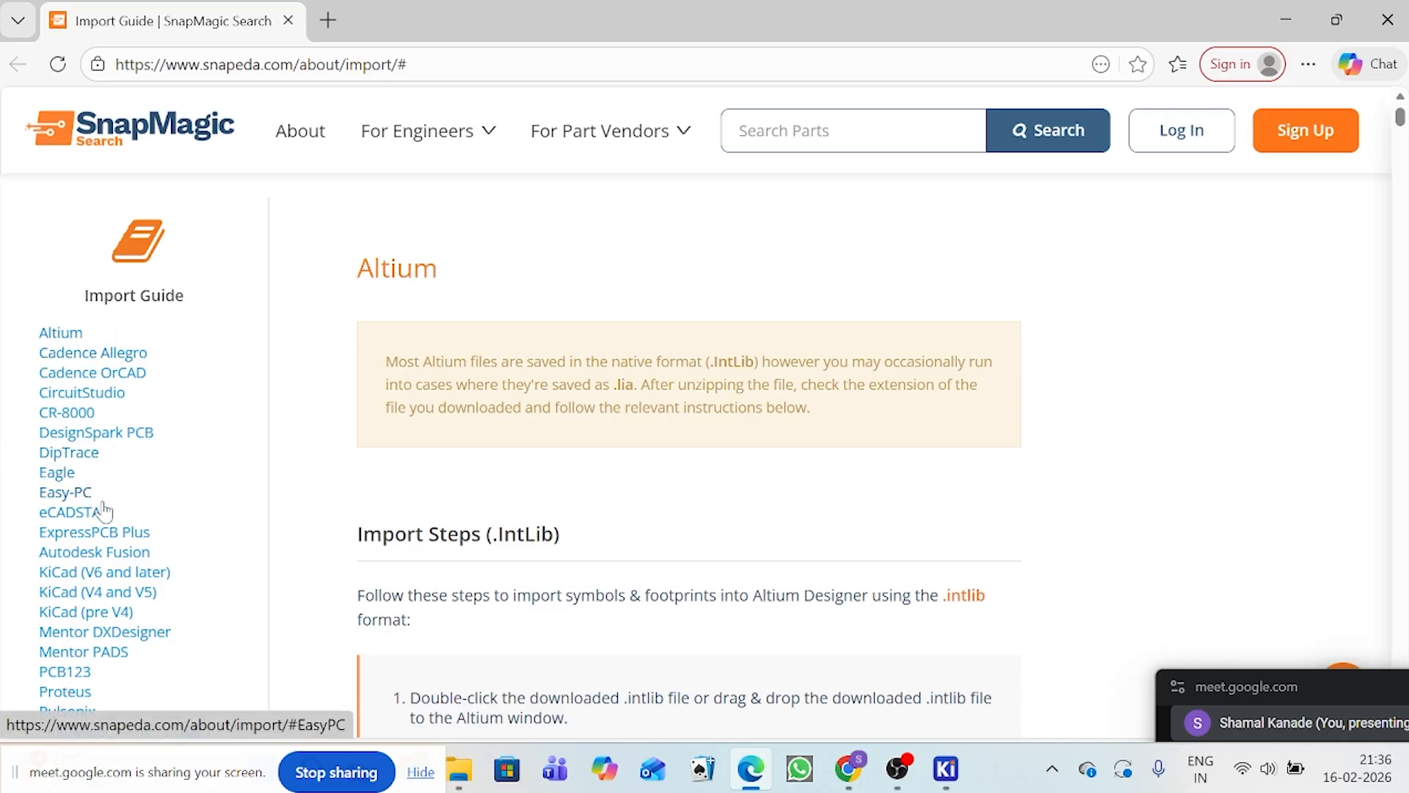
{"action": "left_click", "coordinate": [97, 574]}
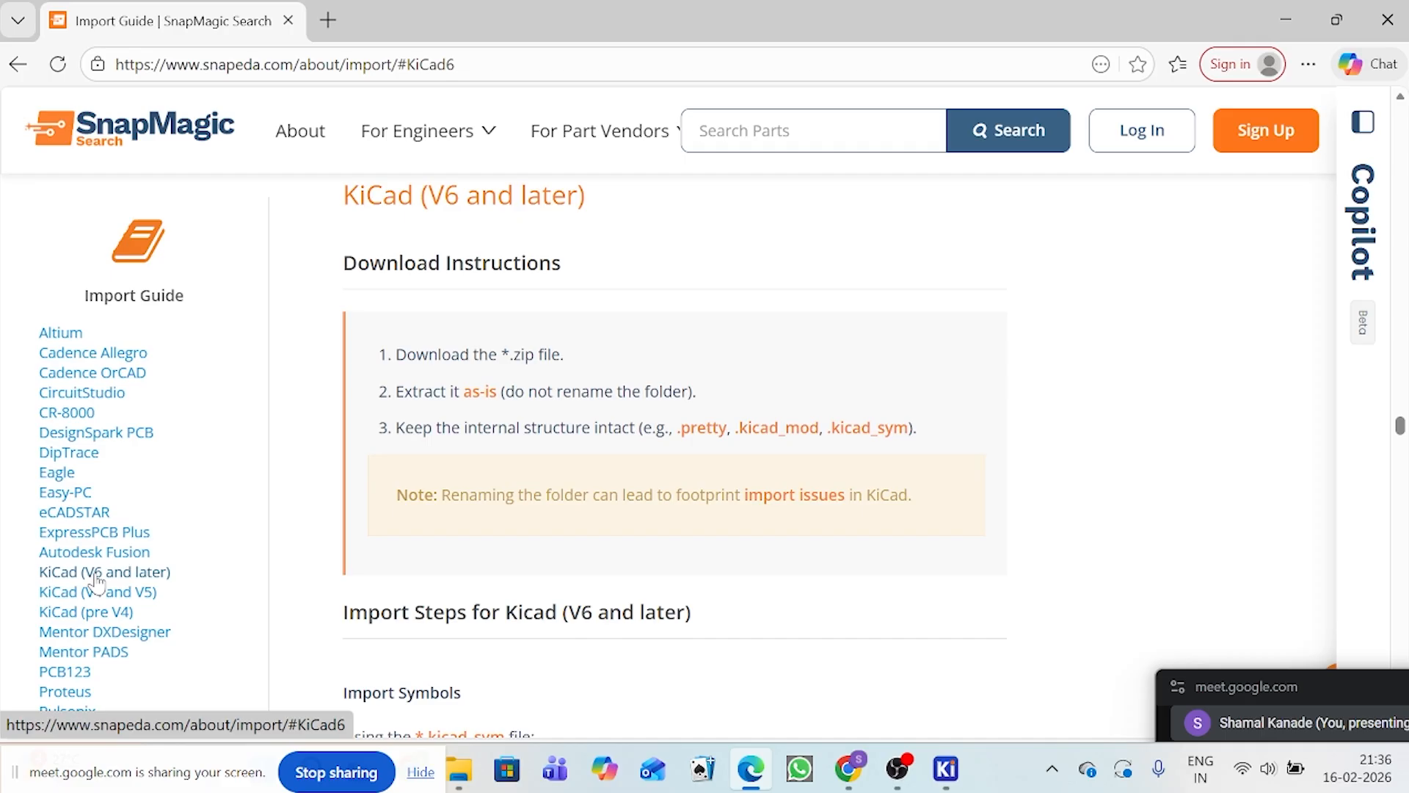
Step: Read the KiCad V6 and later import steps for symbols (.kicad_sym) and footprints (.kicad_mod)
{"action": "scroll", "coordinate": [799, 345], "scroll_direction": "down", "scroll_amount": 3}
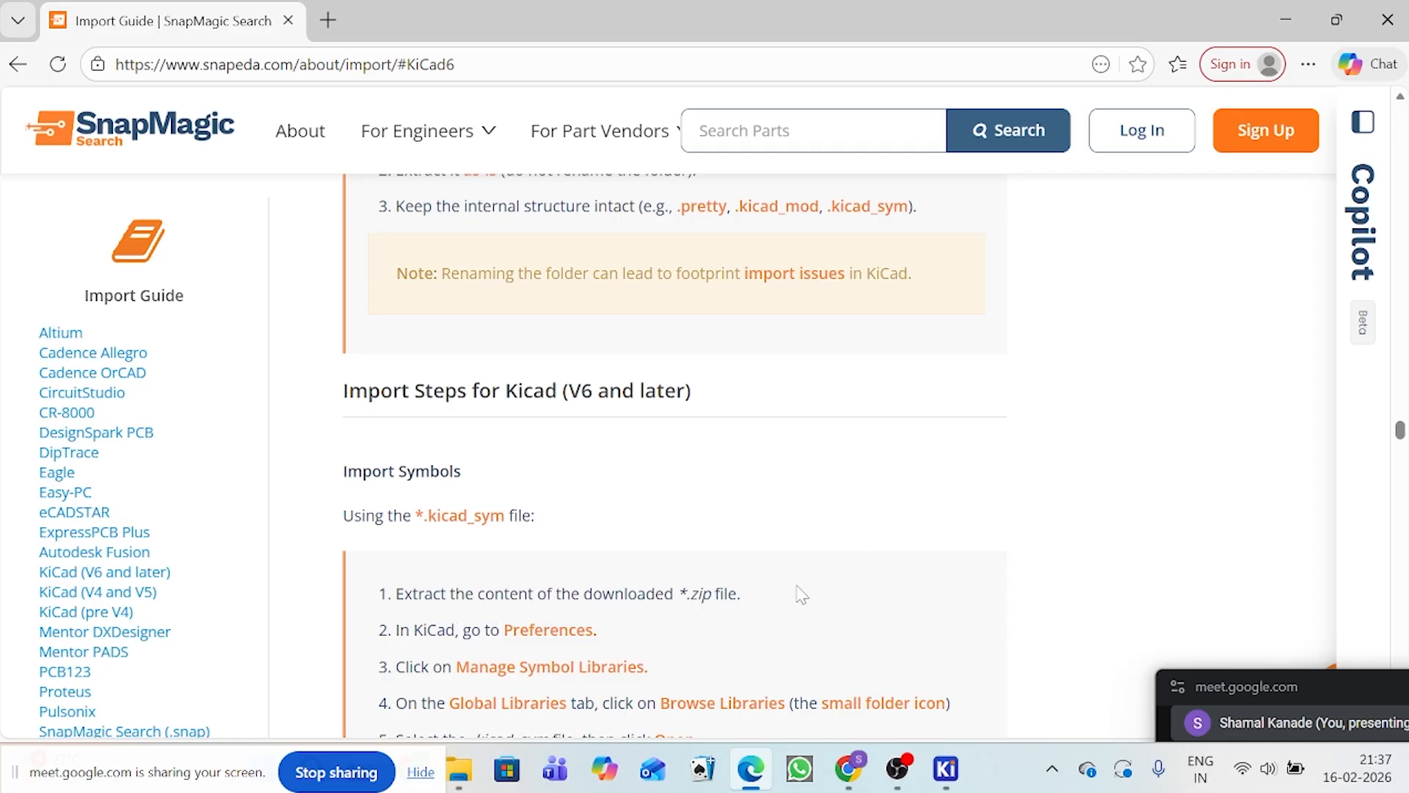
{"action": "scroll", "coordinate": [733, 634], "scroll_direction": "down", "scroll_amount": 1}
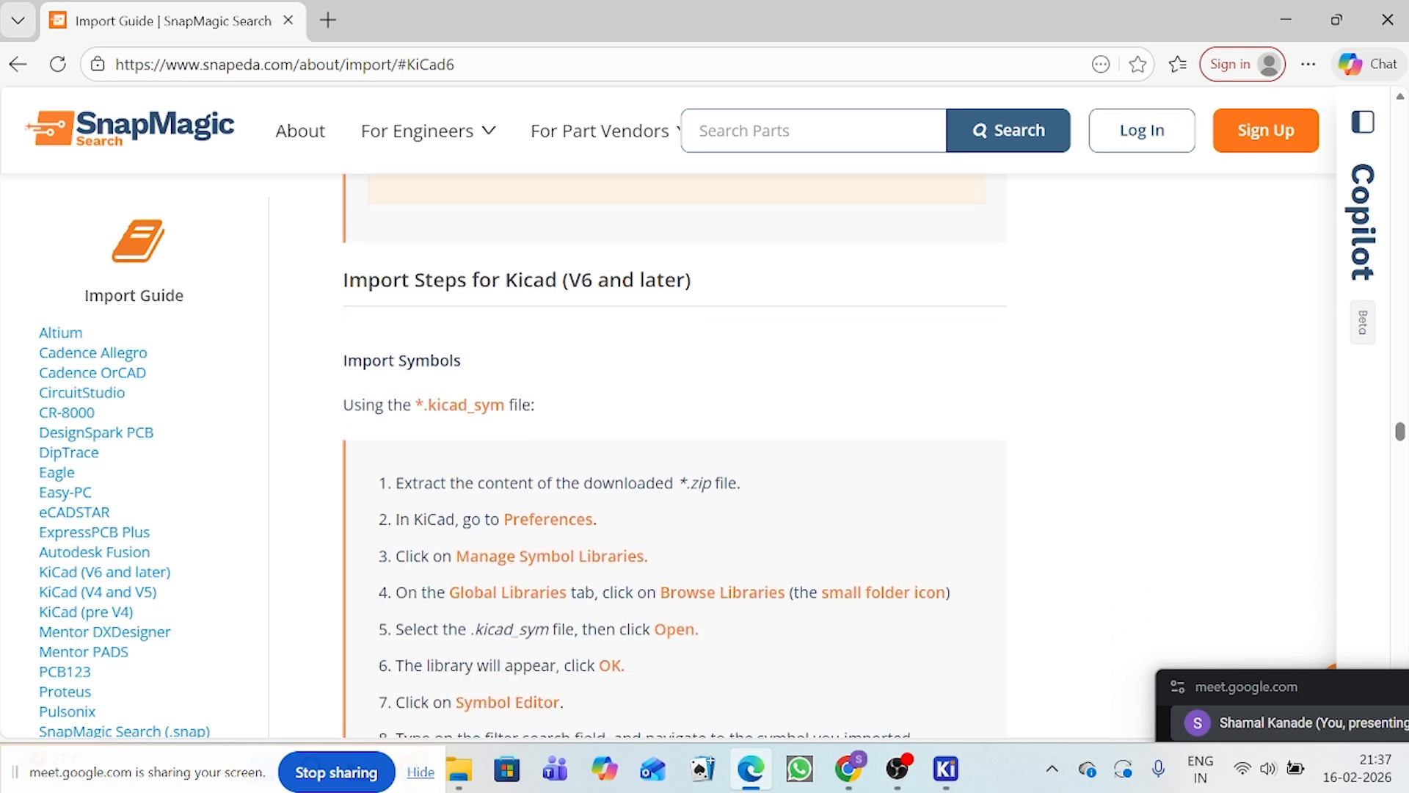
{"action": "scroll", "coordinate": [624, 624], "scroll_direction": "down", "scroll_amount": 1}
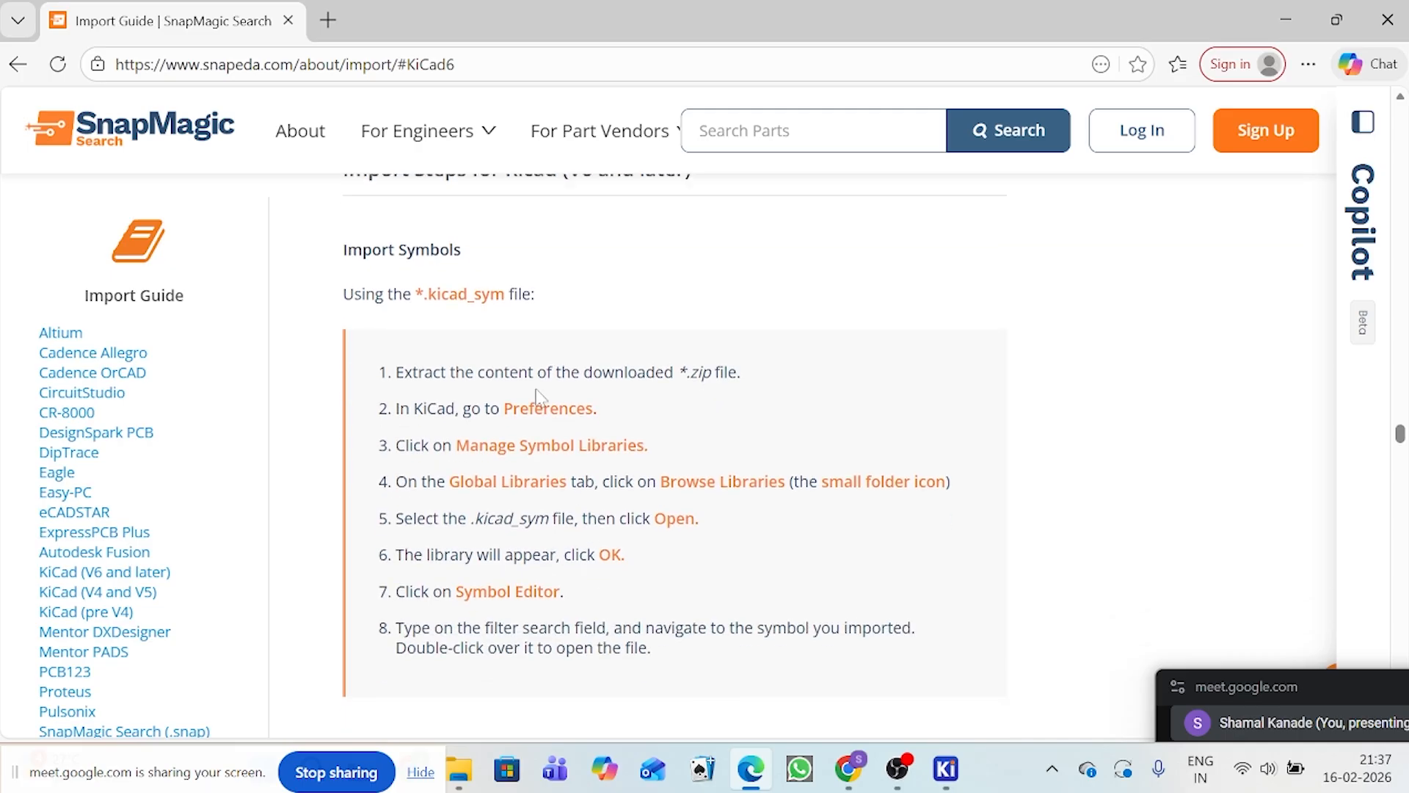
{"action": "scroll", "coordinate": [583, 633], "scroll_direction": "down", "scroll_amount": 3}
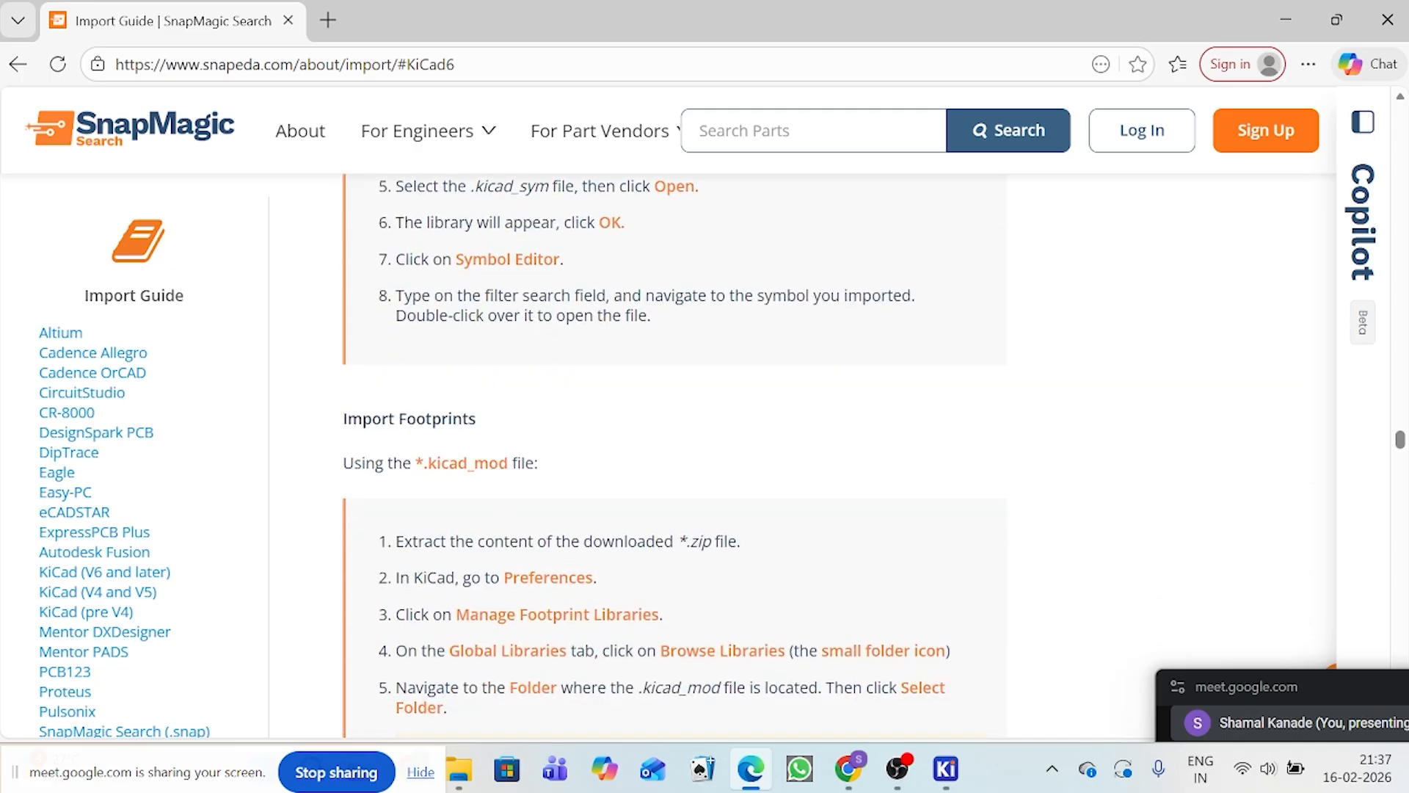
{"action": "scroll", "coordinate": [382, 488], "scroll_direction": "down", "scroll_amount": 3}
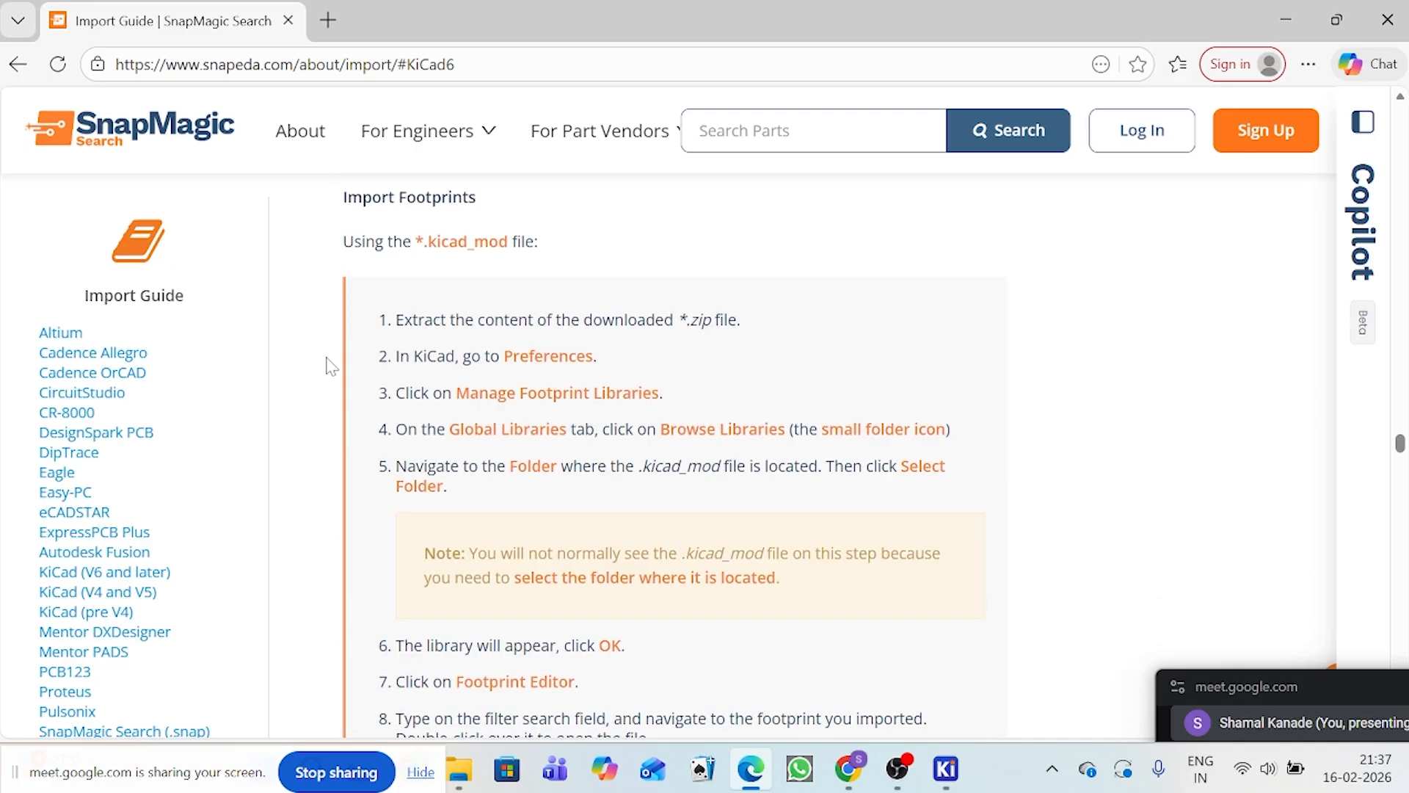
{"action": "scroll", "coordinate": [756, 334], "scroll_direction": "up", "scroll_amount": 5}
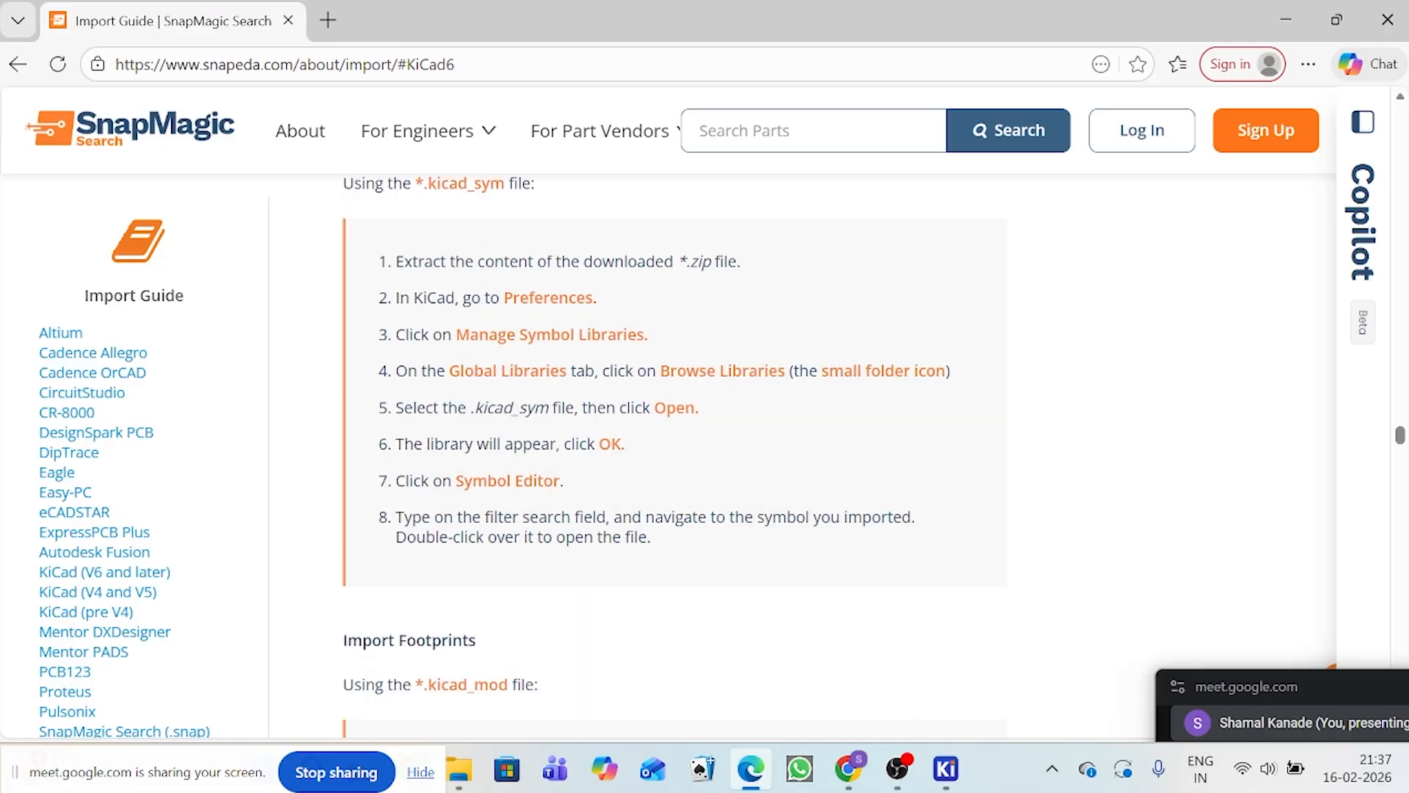
Step: Look through the guide's KiCad (V4 and V5) section with its instructions and symbol and footprint import videos
{"action": "scroll", "coordinate": [594, 411], "scroll_direction": "down", "scroll_amount": 8}
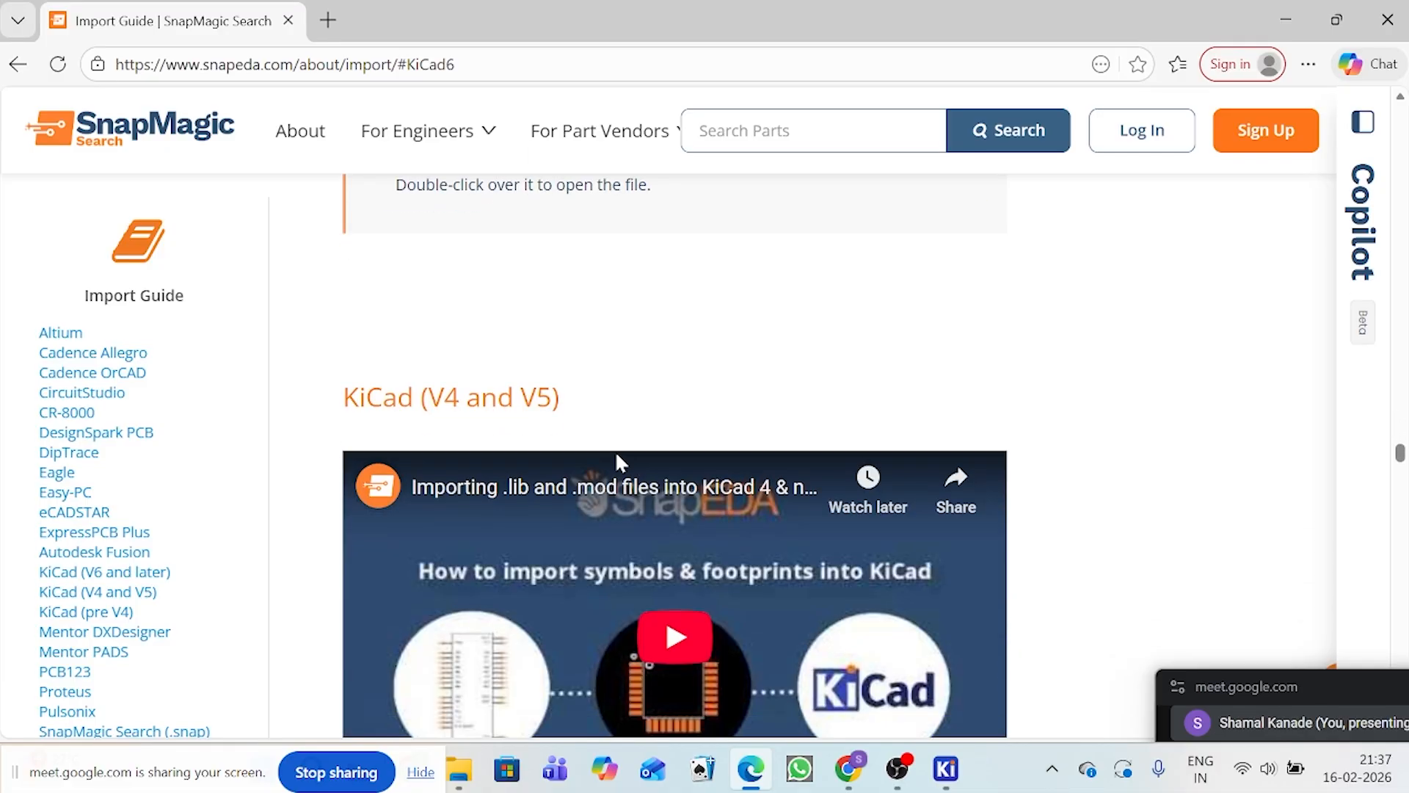
{"action": "scroll", "coordinate": [616, 461], "scroll_direction": "down", "scroll_amount": 3}
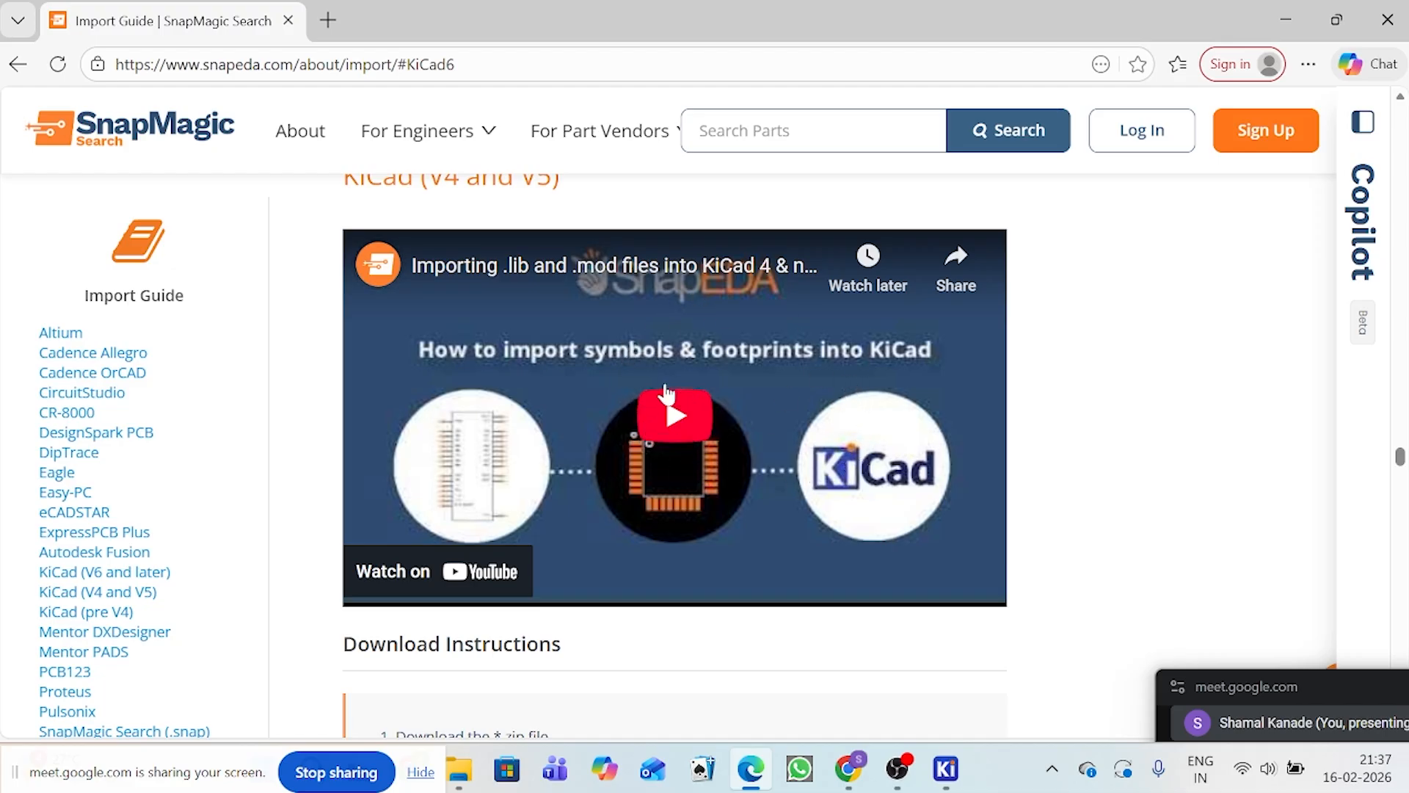
{"action": "scroll", "coordinate": [492, 466], "scroll_direction": "down", "scroll_amount": 2}
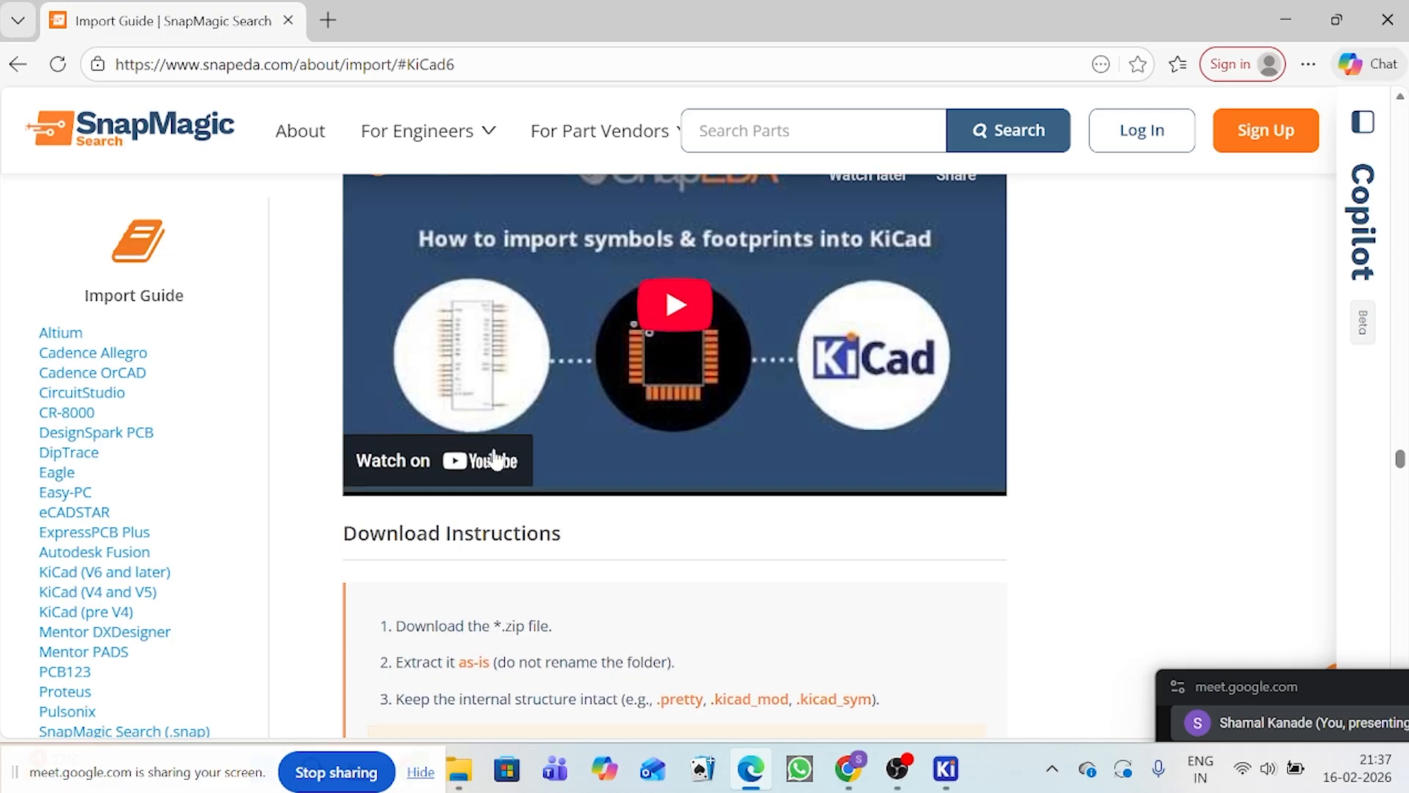
{"action": "scroll", "coordinate": [496, 458], "scroll_direction": "up", "scroll_amount": 2}
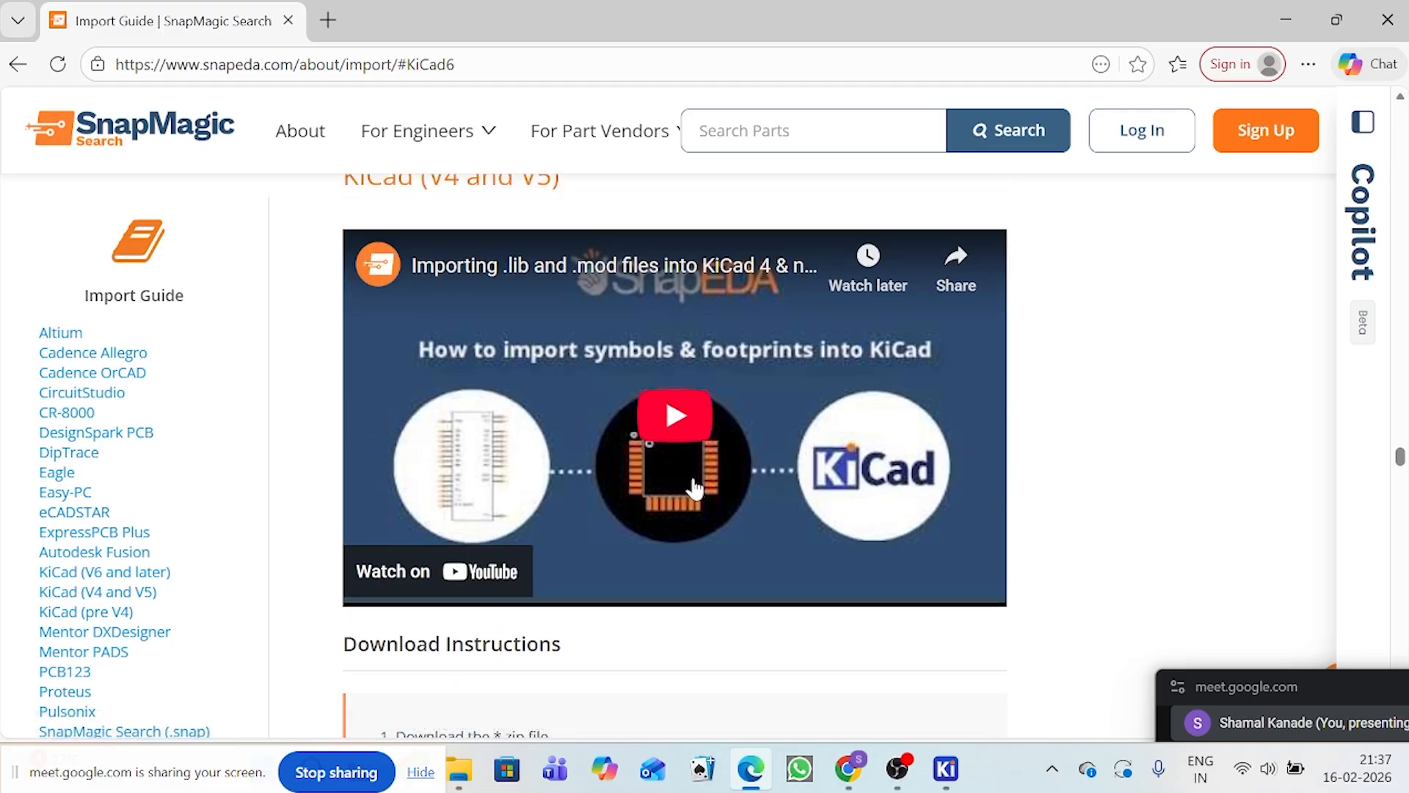
{"action": "scroll", "coordinate": [951, 455], "scroll_direction": "down", "scroll_amount": 5}
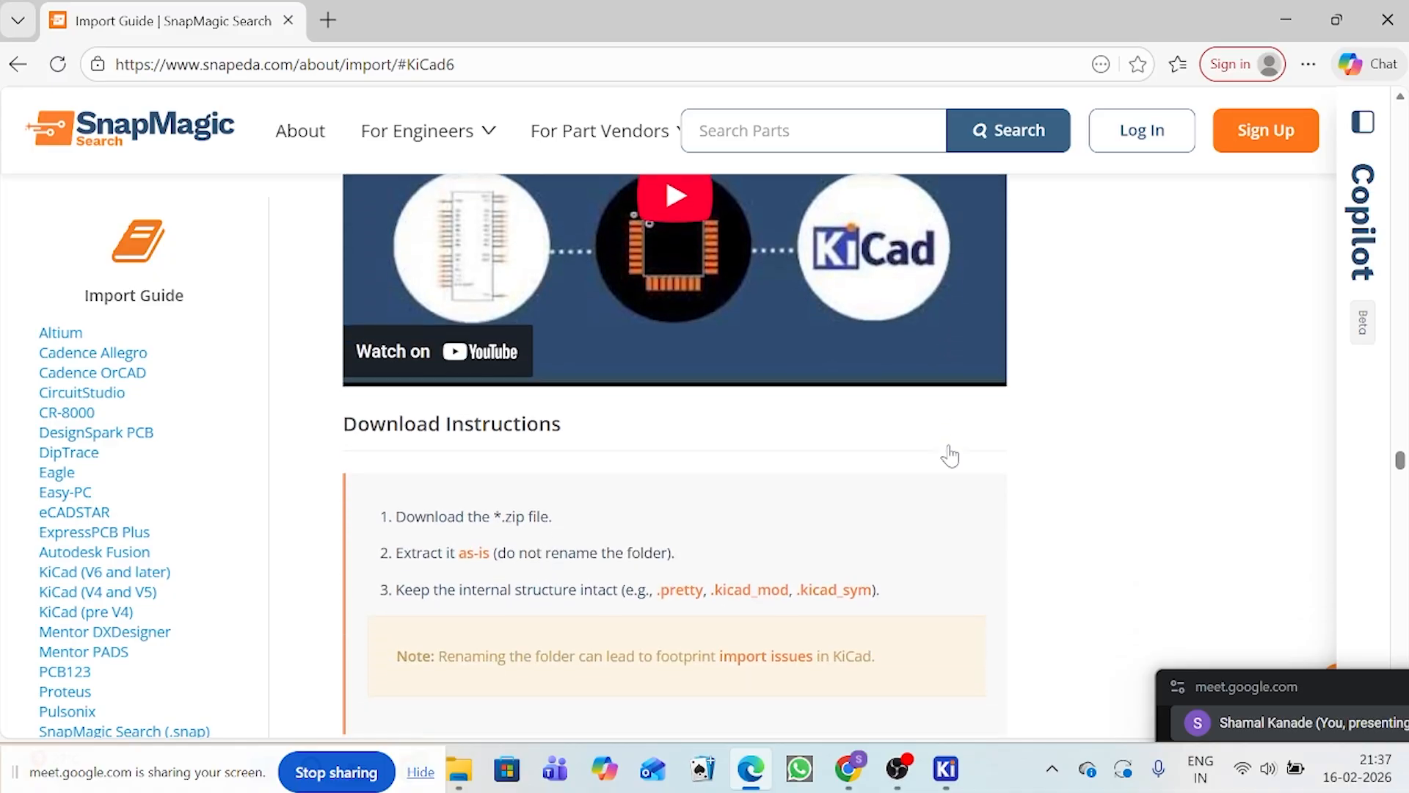
{"action": "scroll", "coordinate": [950, 455], "scroll_direction": "down", "scroll_amount": 15}
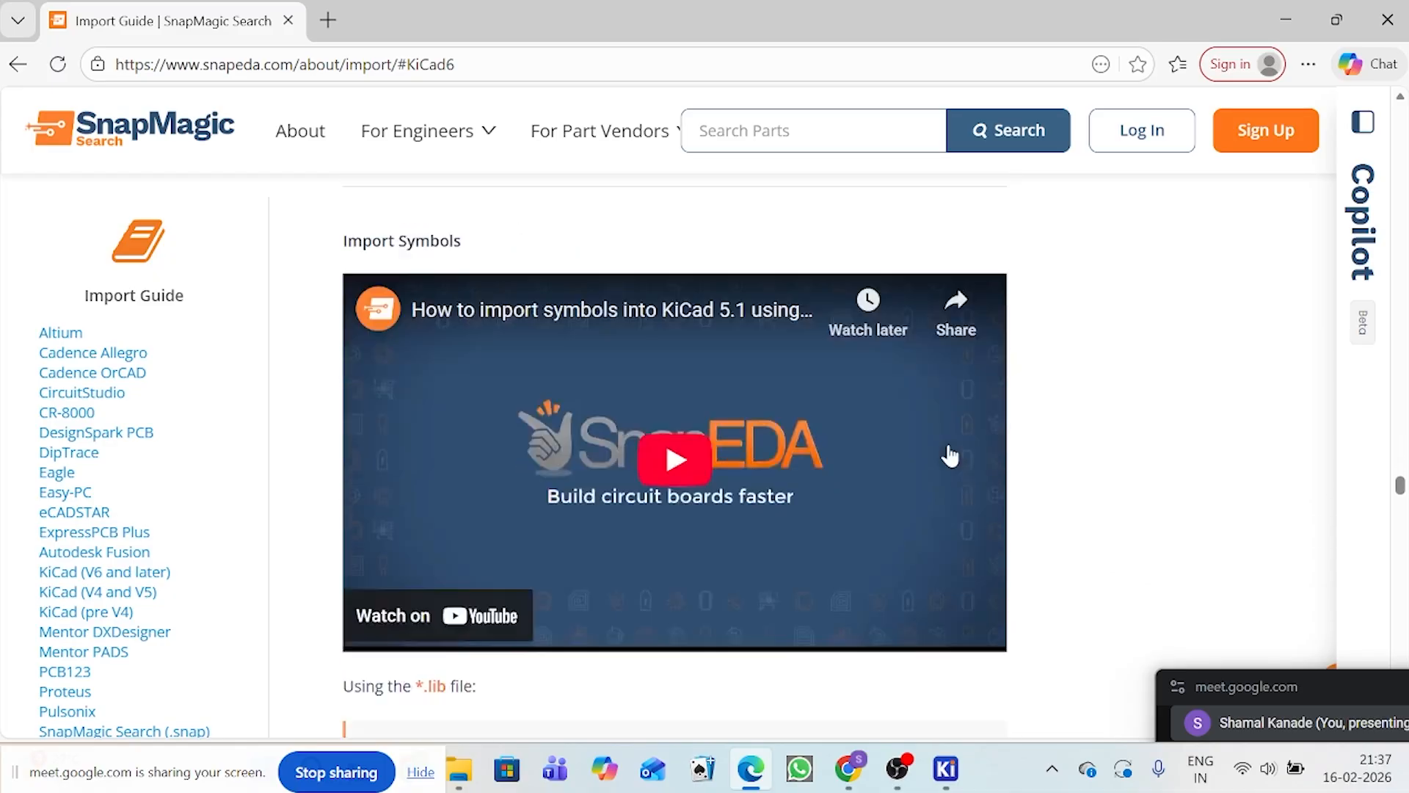
{"action": "scroll", "coordinate": [691, 426], "scroll_direction": "down", "scroll_amount": 10}
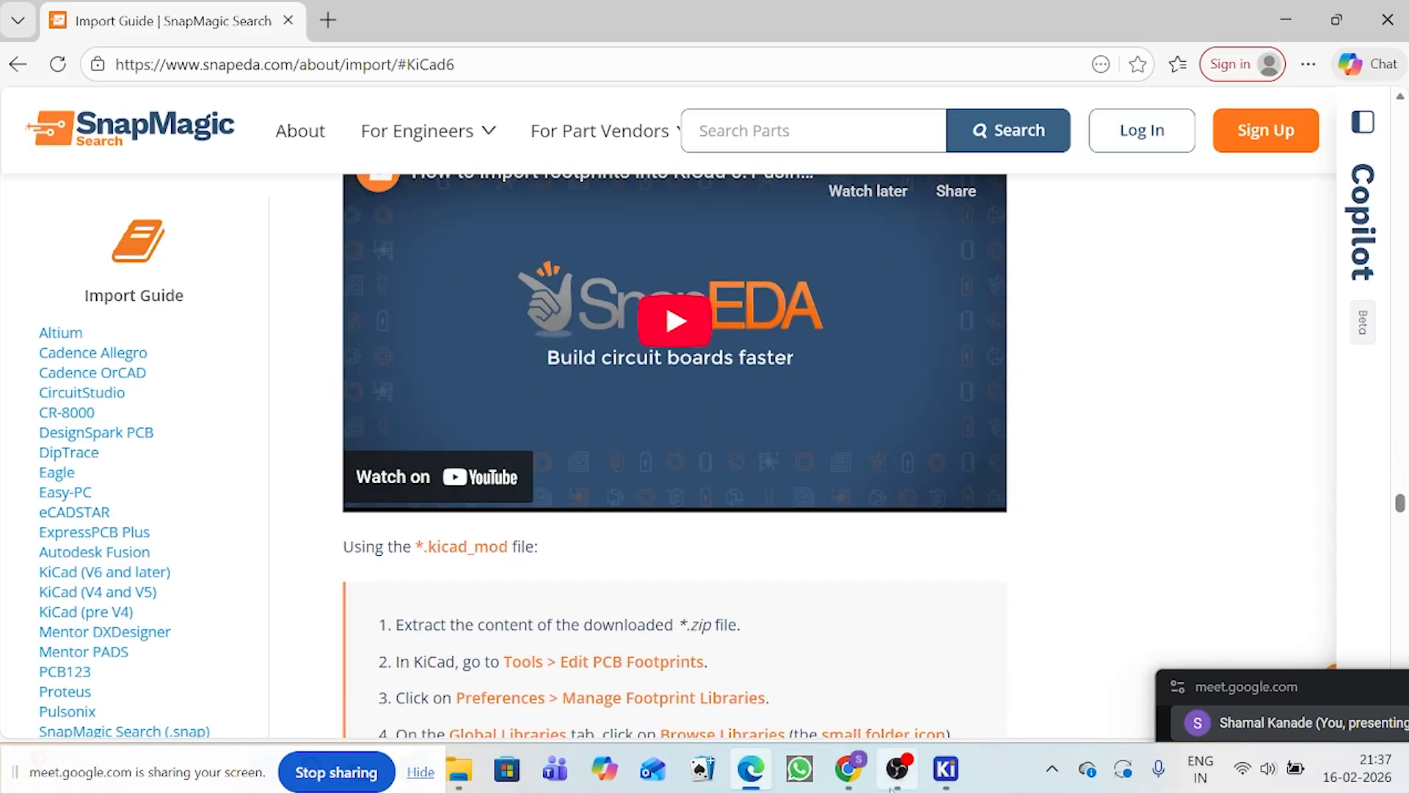
Step: Switch to the LM2596_Buck_Converter schematic in KiCad and open the Symbol Editor
{"action": "mouse_move", "coordinate": [923, 782]}
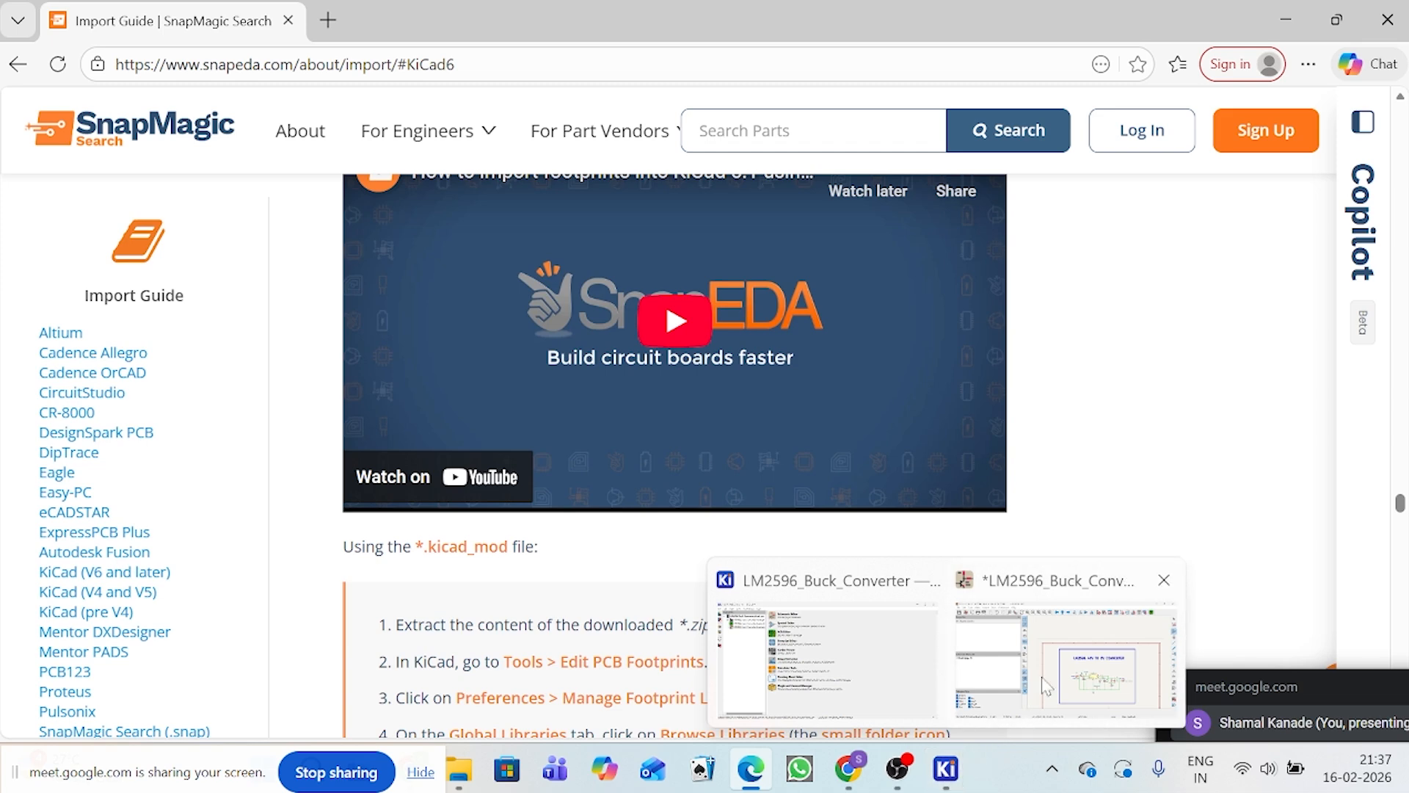
{"action": "left_click", "coordinate": [1050, 687]}
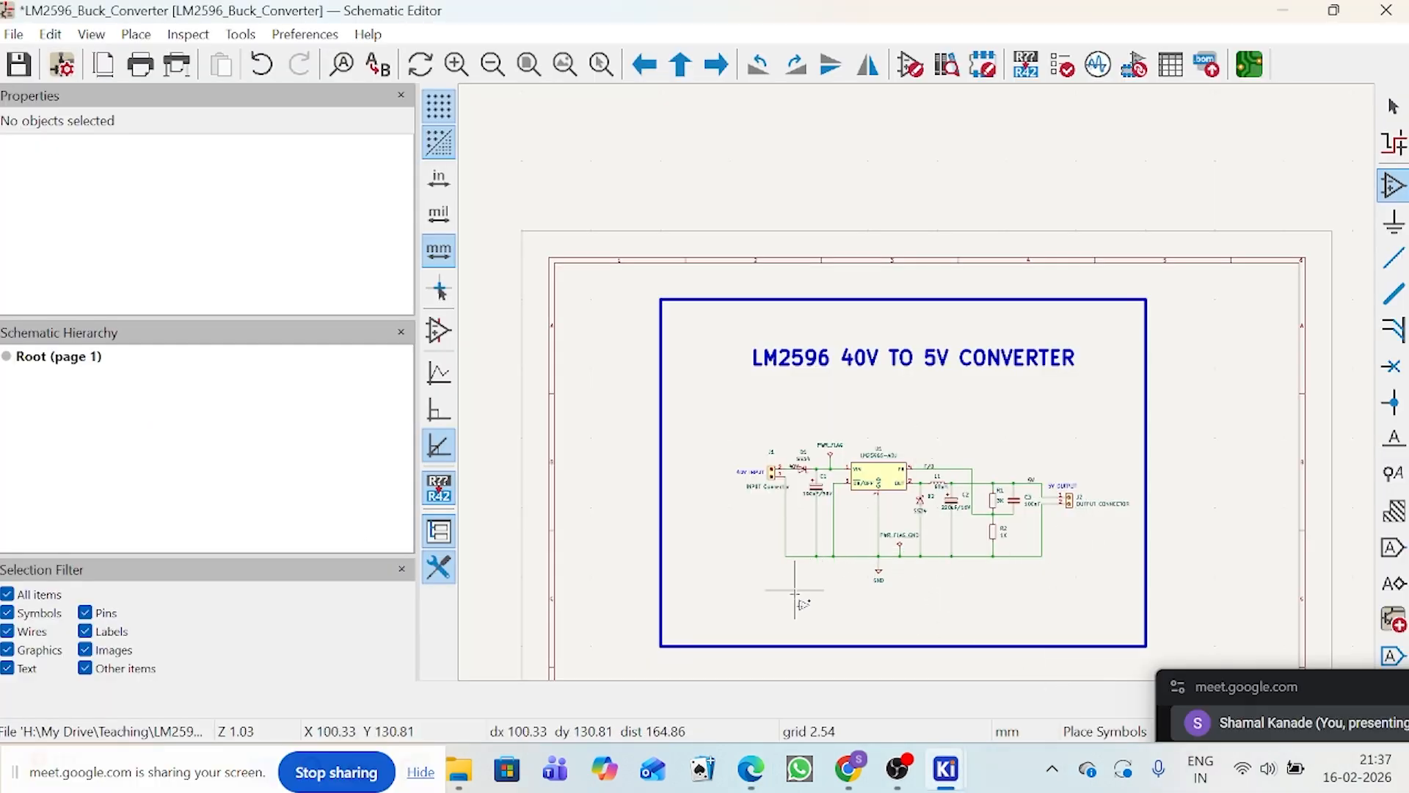
{"action": "left_click", "coordinate": [906, 73]}
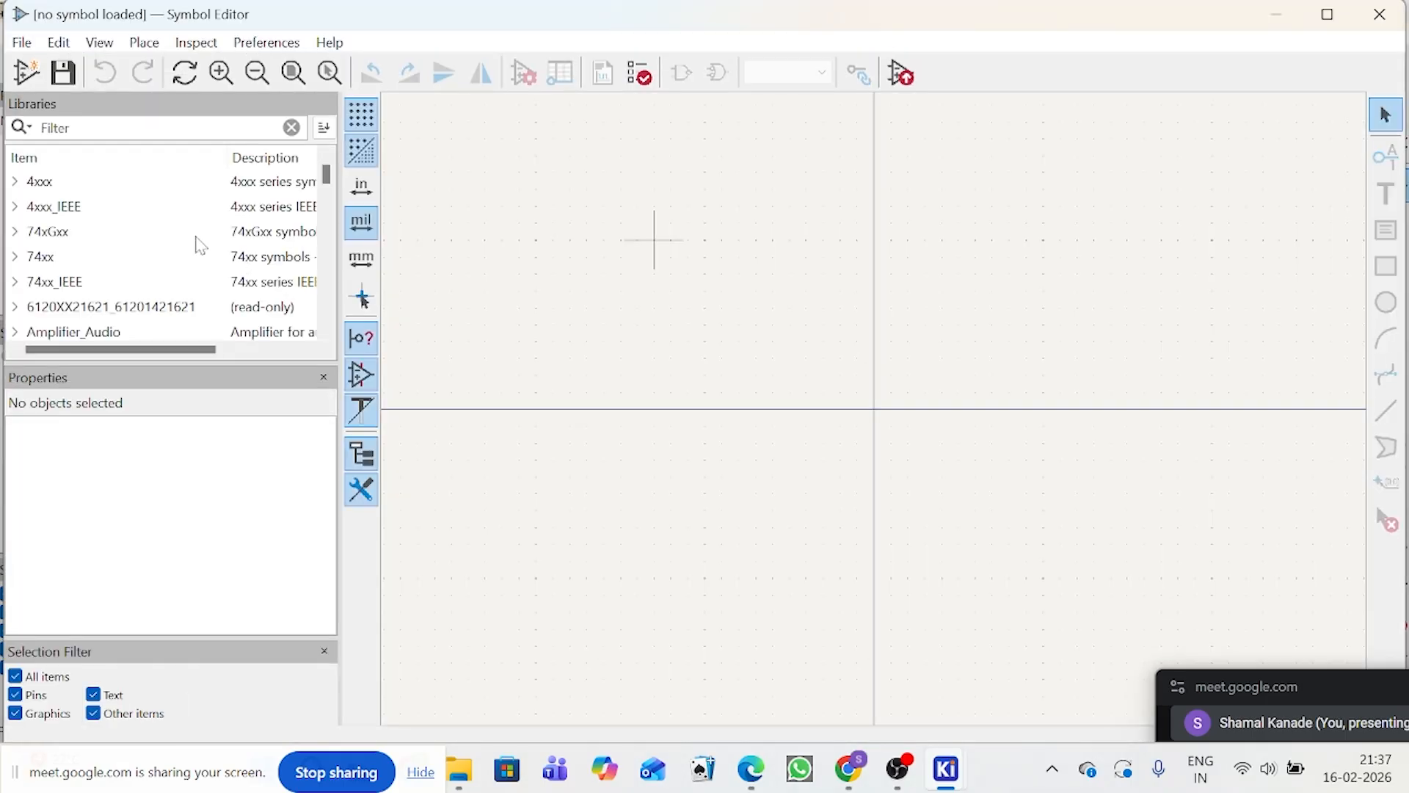
Step: Import the downloaded LM2596SX-ADJ symbol from the LM2596SX-ADJ folder into CUSTOM_LIBRARY
{"action": "scroll", "coordinate": [189, 247], "scroll_direction": "down", "scroll_amount": 5}
{"action": "scroll", "coordinate": [103, 252], "scroll_direction": "up", "scroll_amount": 1}
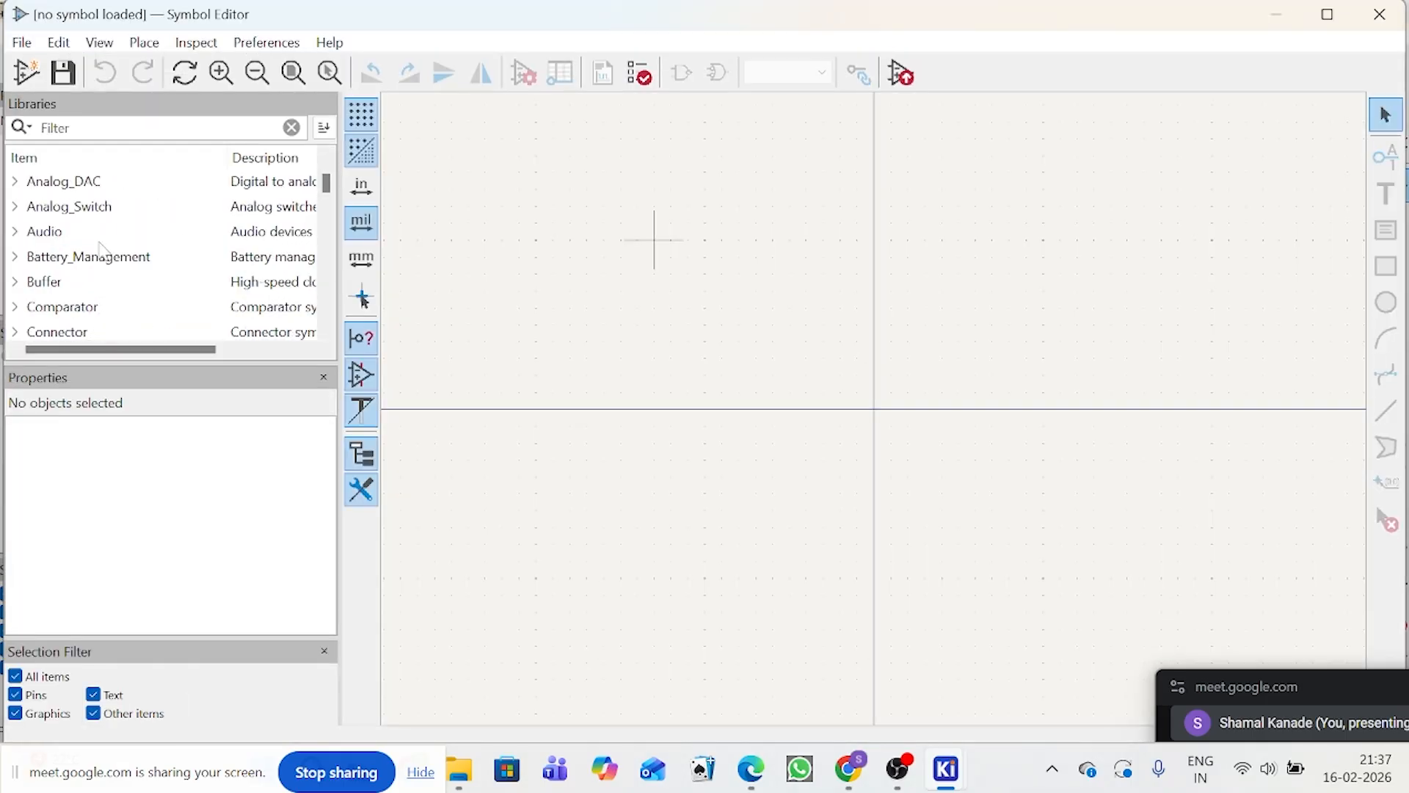
{"action": "scroll", "coordinate": [101, 253], "scroll_direction": "down", "scroll_amount": 4}
{"action": "scroll", "coordinate": [90, 267], "scroll_direction": "down", "scroll_amount": 2}
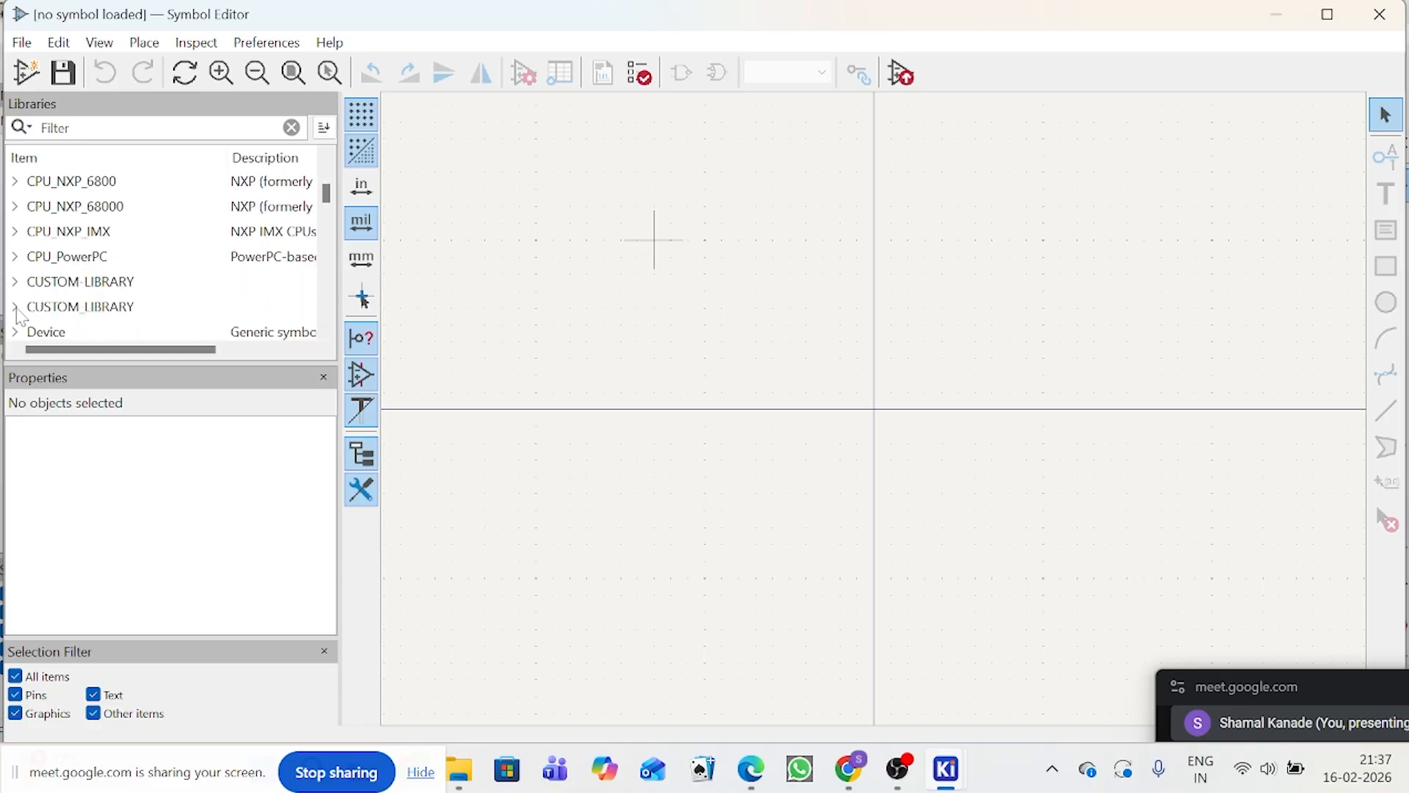
{"action": "left_click", "coordinate": [15, 307]}
{"action": "scroll", "coordinate": [67, 302], "scroll_direction": "down", "scroll_amount": 1}
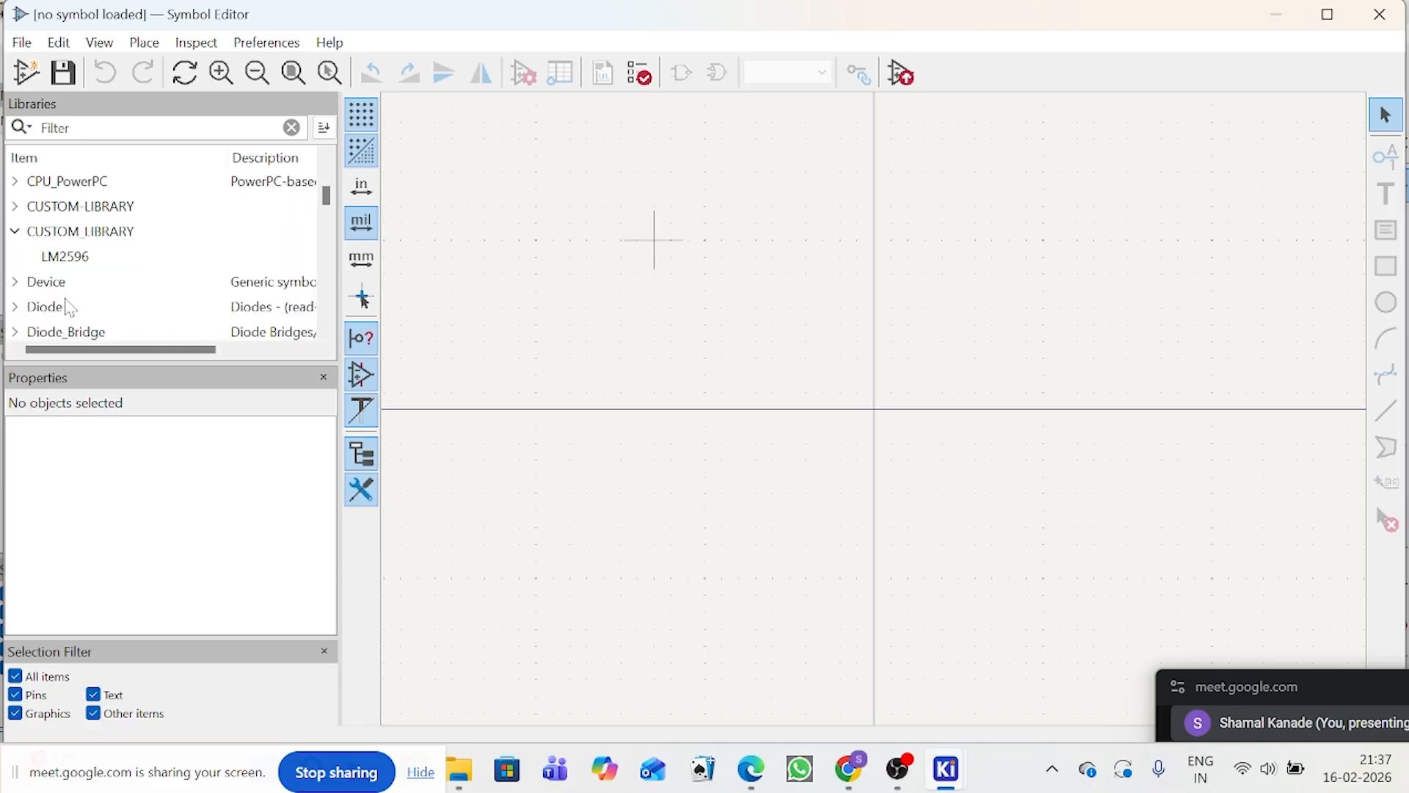
{"action": "left_click", "coordinate": [86, 232]}
{"action": "right_click", "coordinate": [87, 234]}
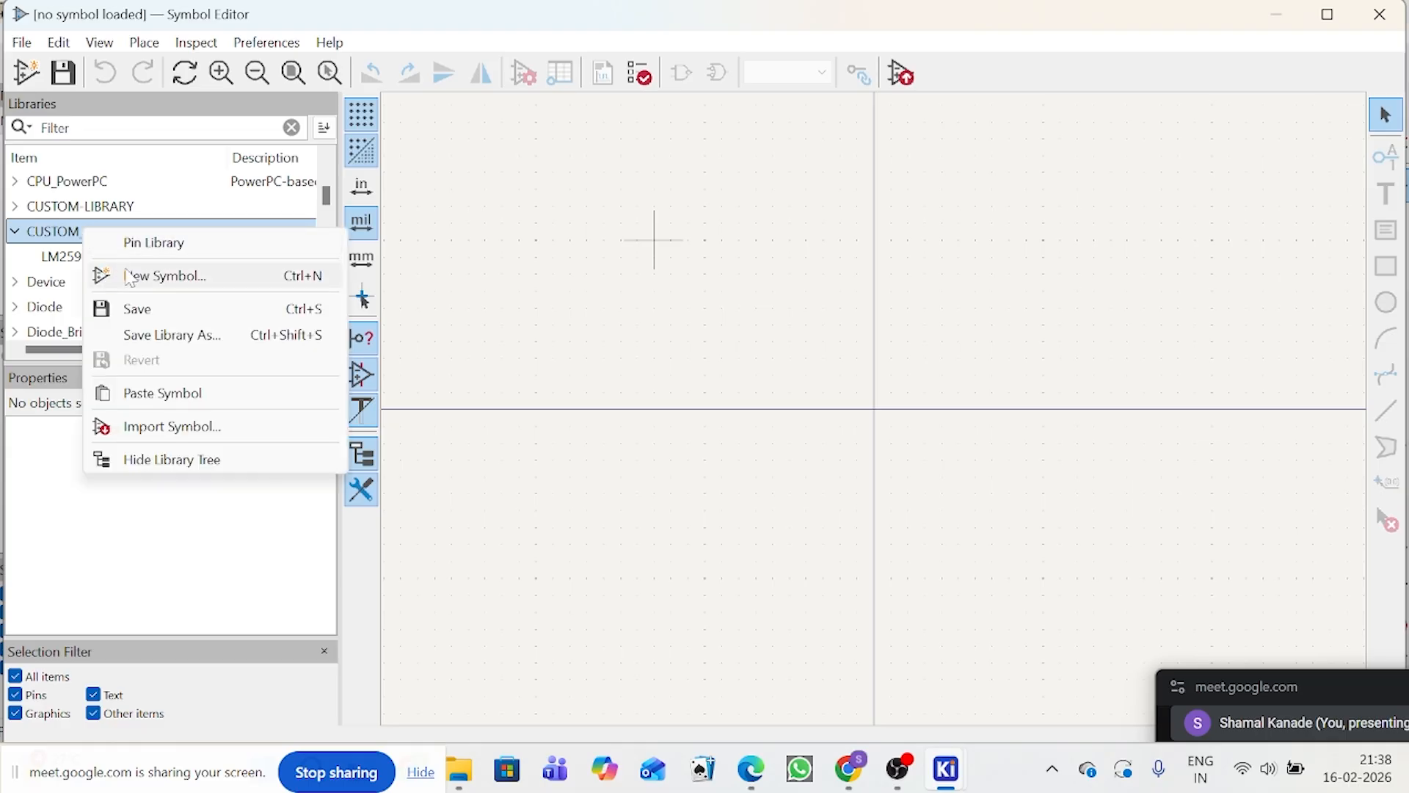
{"action": "left_click", "coordinate": [172, 429]}
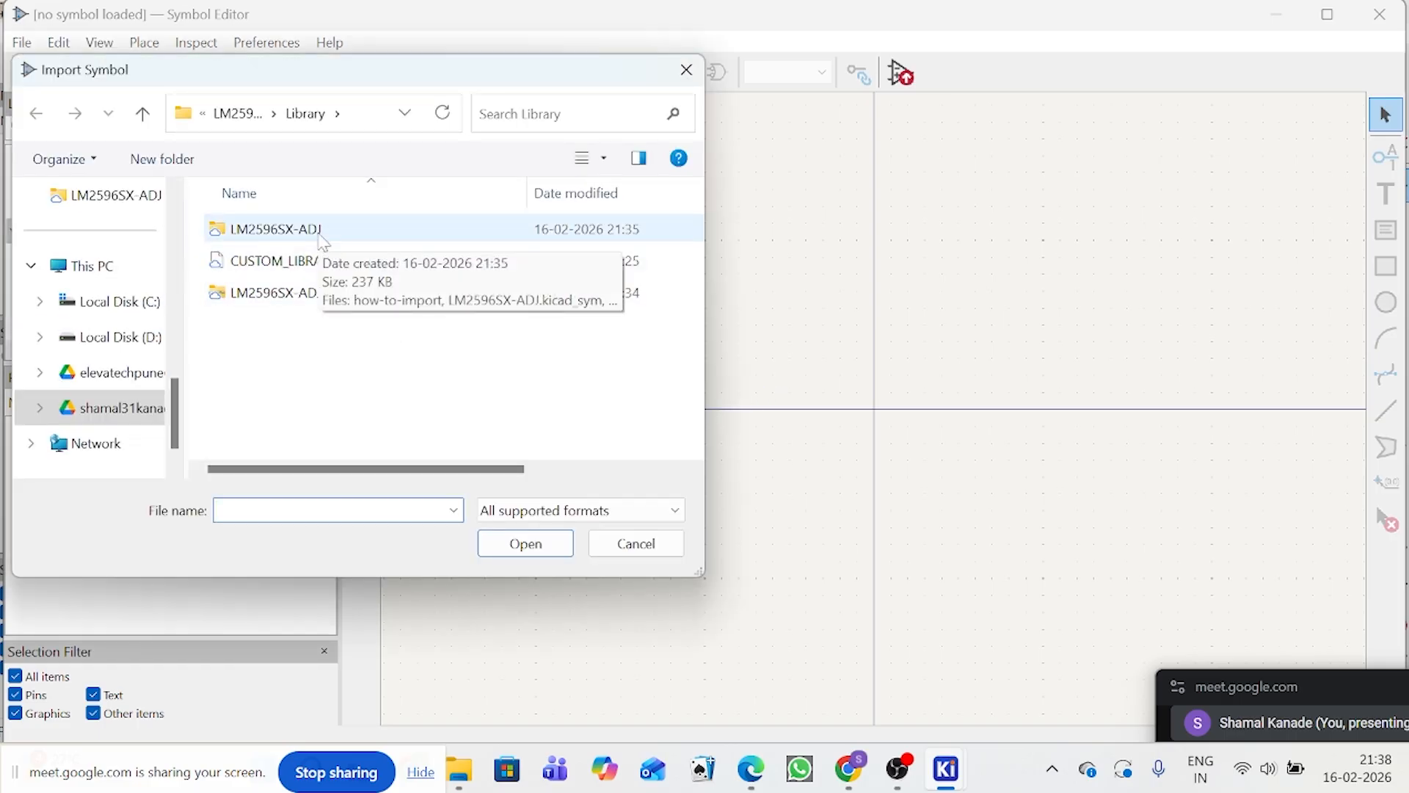
{"action": "double_click", "coordinate": [323, 234]}
{"action": "double_click", "coordinate": [323, 229]}
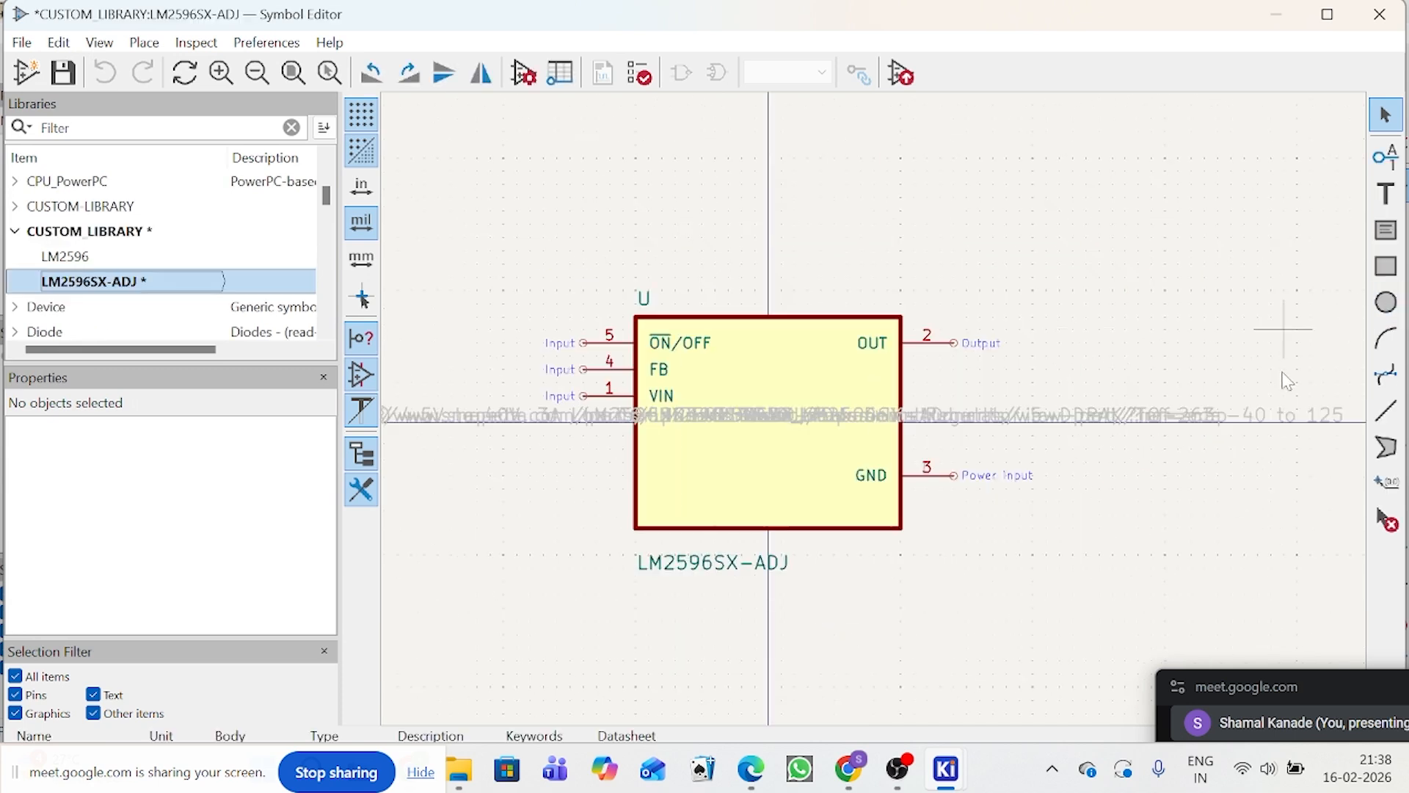
Step: Clear the contents of the imported symbol's SnapEDA_Link and Check_prices fields
{"action": "double_click", "coordinate": [1126, 409]}
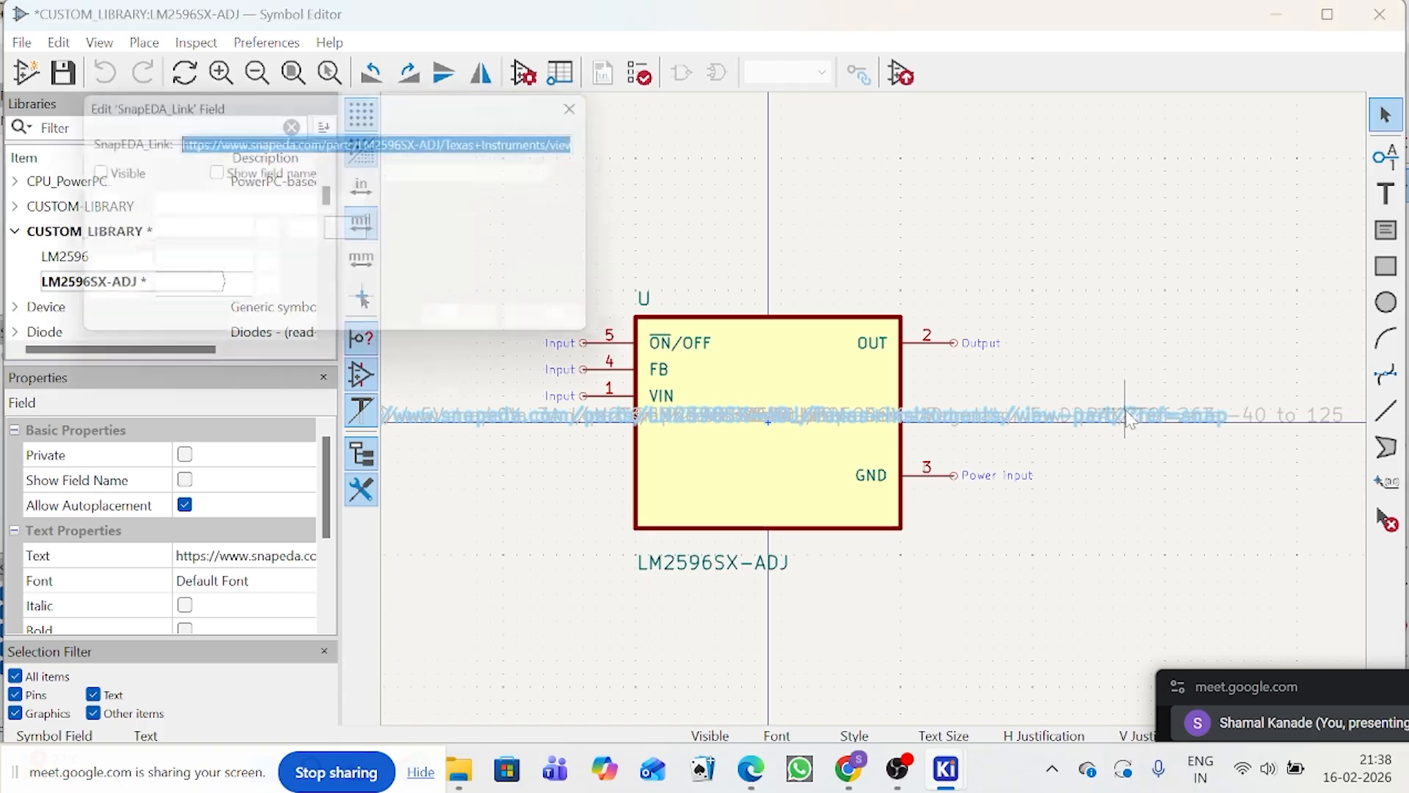
{"action": "key", "text": "BackSpace"}
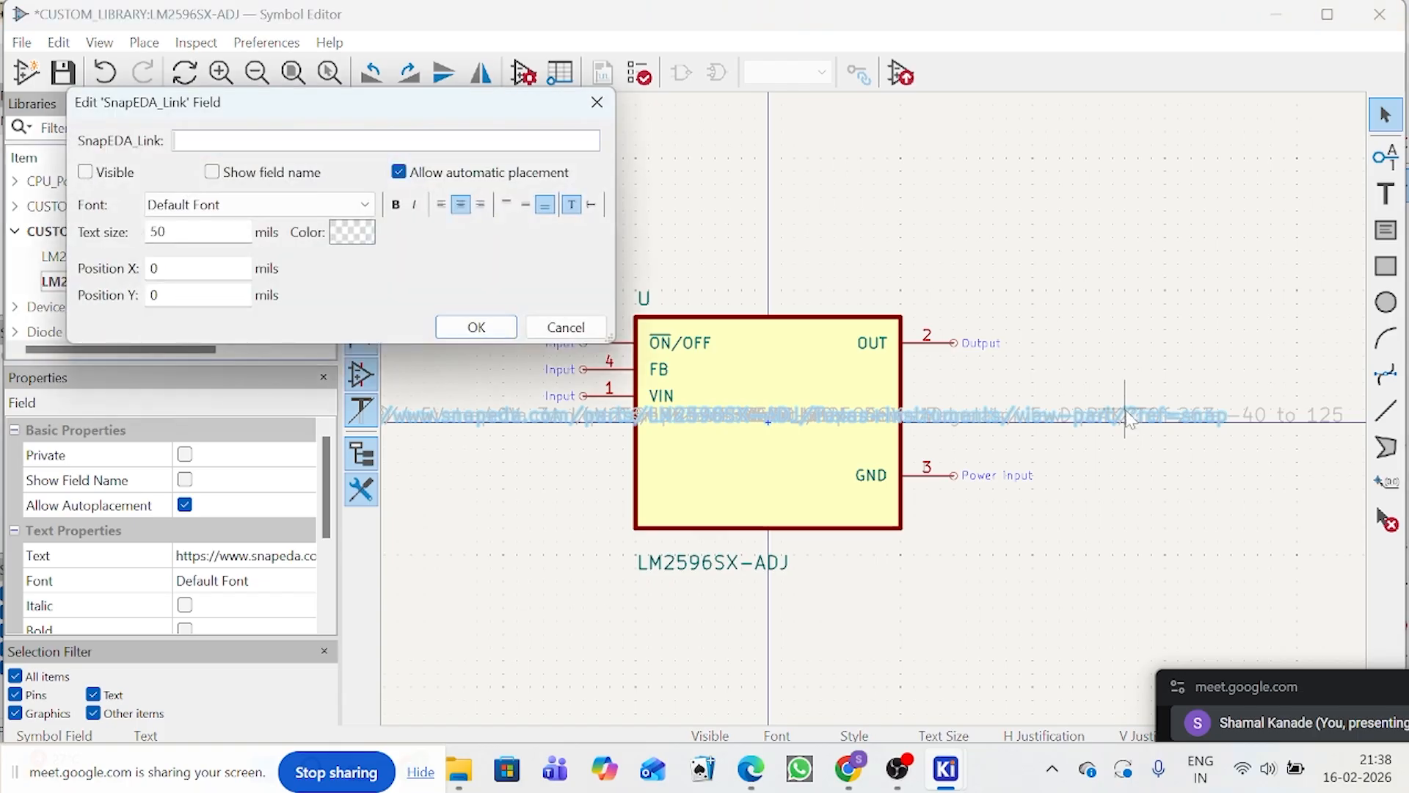
{"action": "left_click", "coordinate": [477, 326]}
{"action": "double_click", "coordinate": [532, 416]}
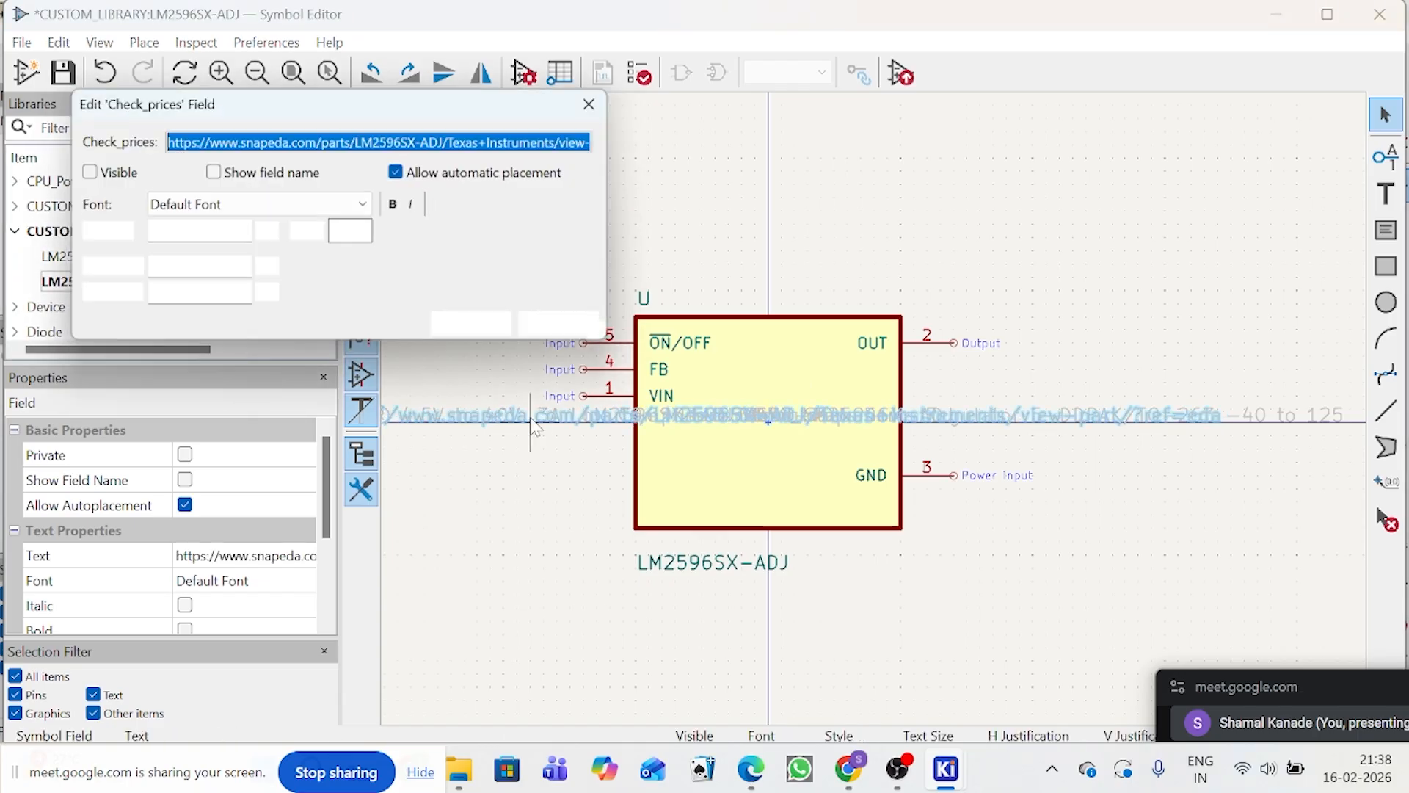
{"action": "key", "text": "BackSpace"}
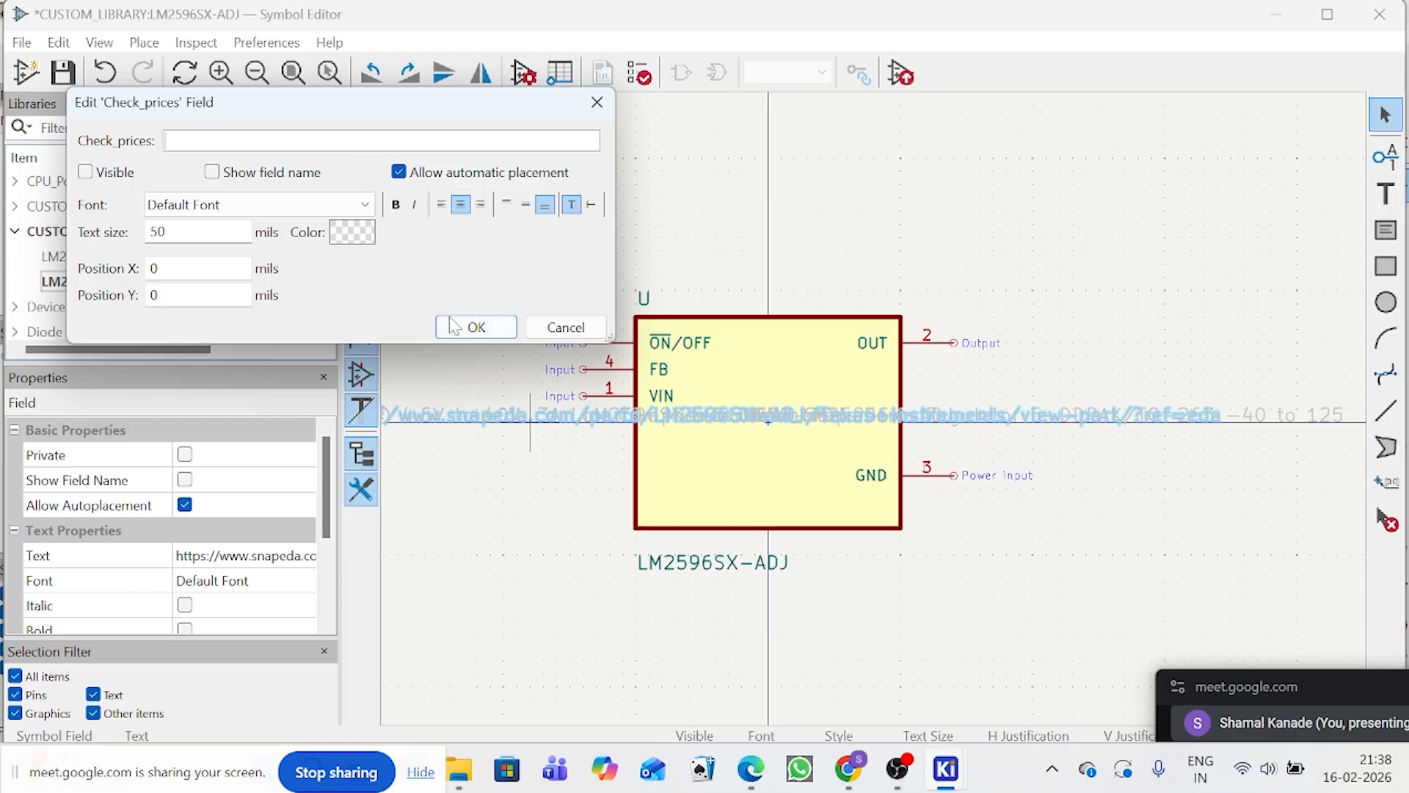
{"action": "left_click", "coordinate": [453, 325]}
Step: Clear the Description_1 field and the long overlapping footprint text starting with LM2596SX-ADJ in the symbol
{"action": "double_click", "coordinate": [494, 424]}
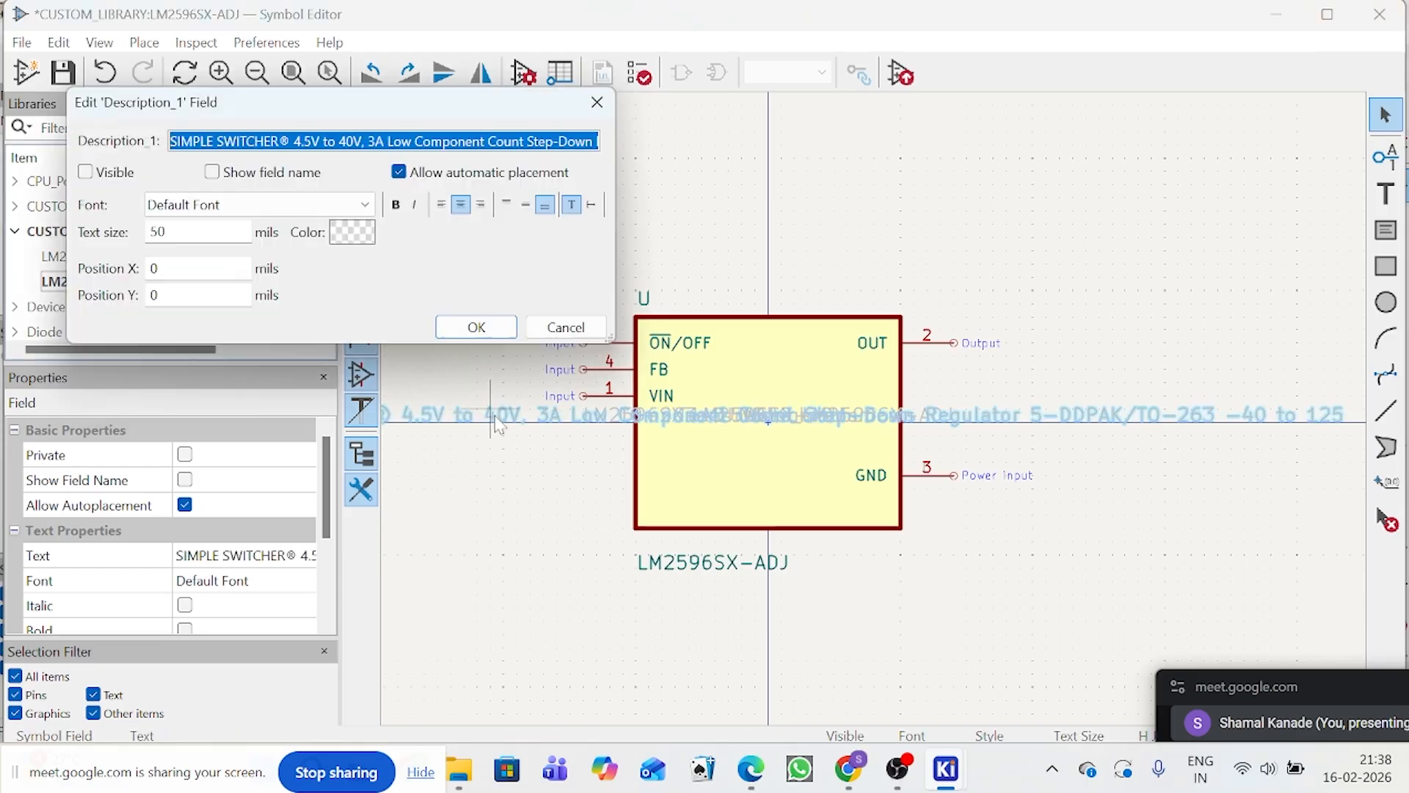
{"action": "key", "text": "BackSpace"}
{"action": "left_click", "coordinate": [453, 326]}
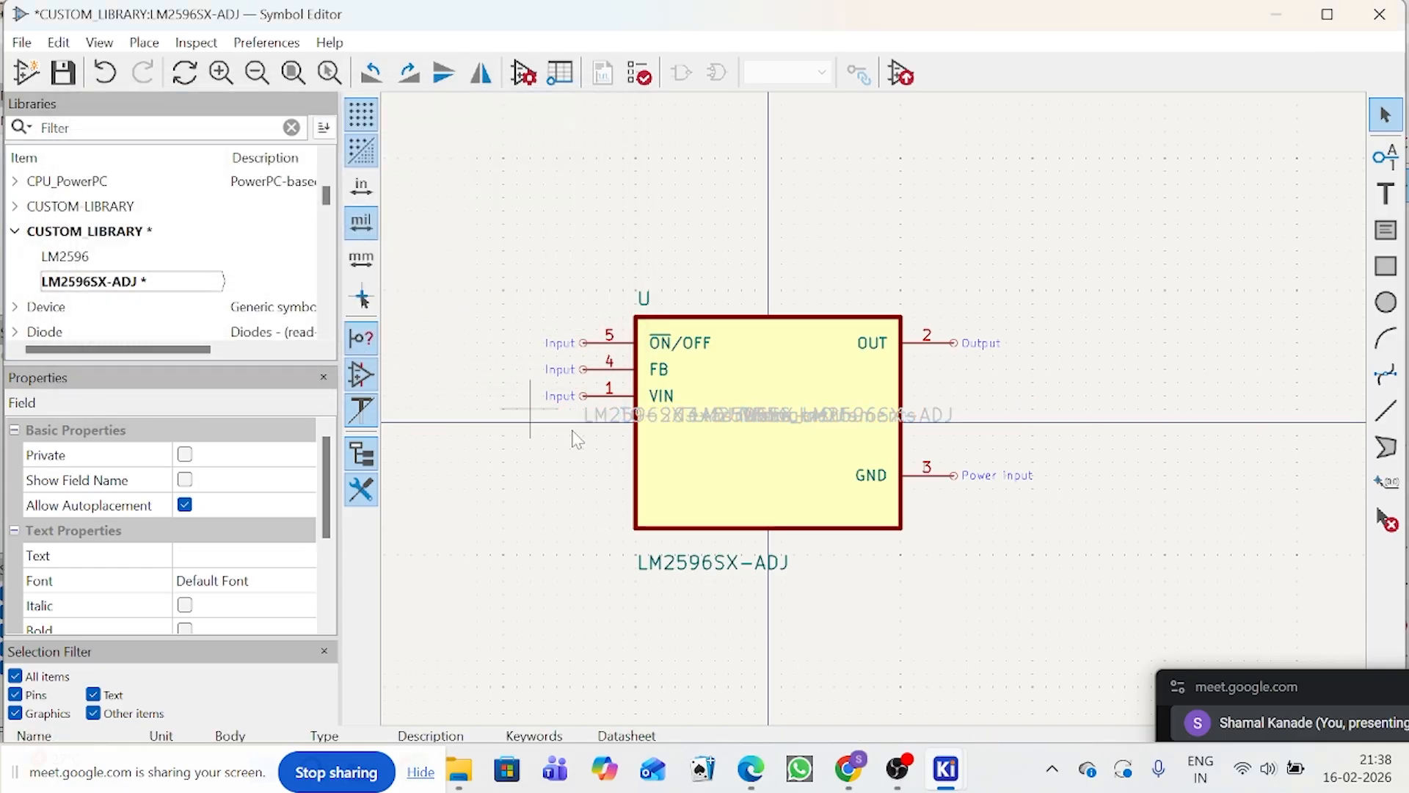
{"action": "scroll", "coordinate": [753, 474], "scroll_direction": "up", "scroll_amount": 3}
{"action": "double_click", "coordinate": [698, 458]}
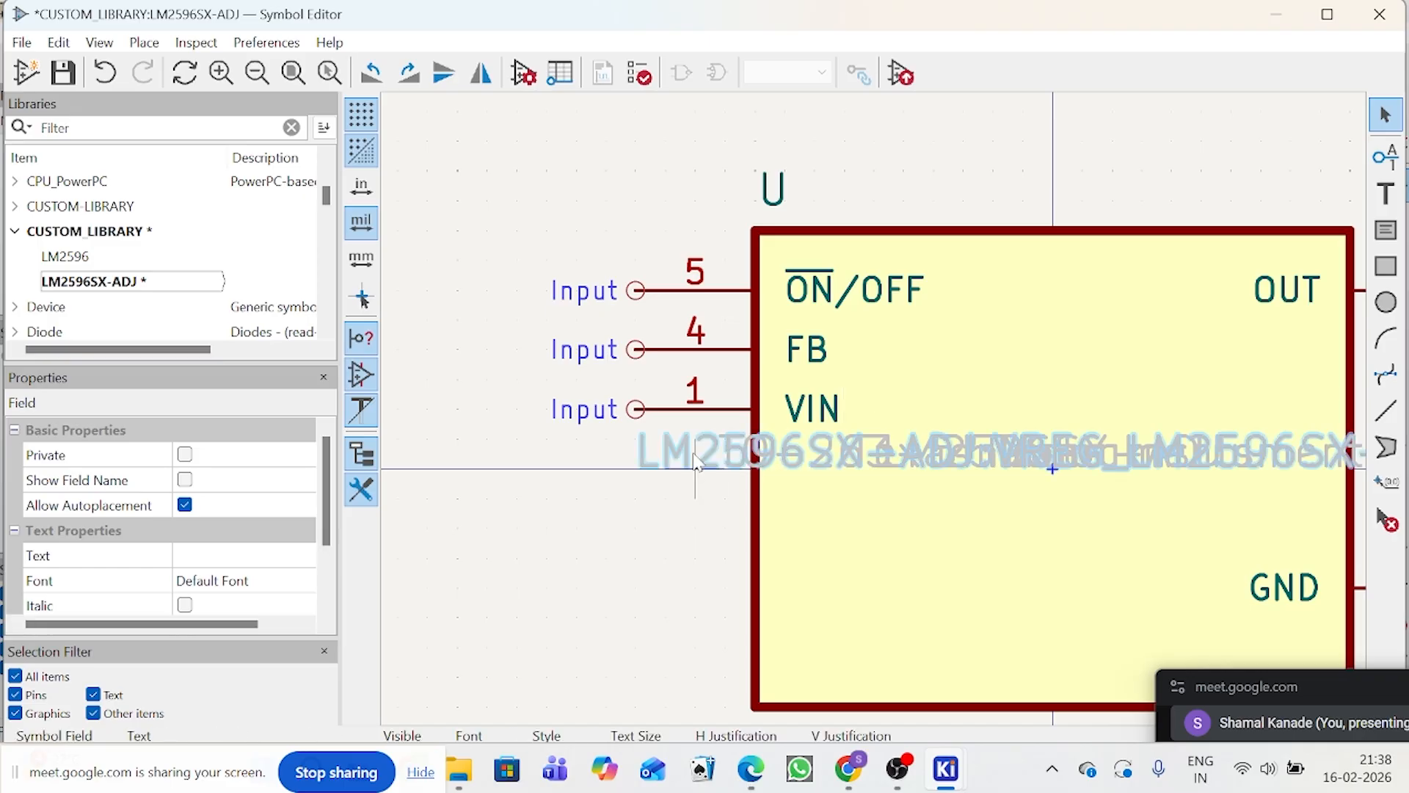
{"action": "key", "text": "BackSpace"}
{"action": "left_click", "coordinate": [473, 327]}
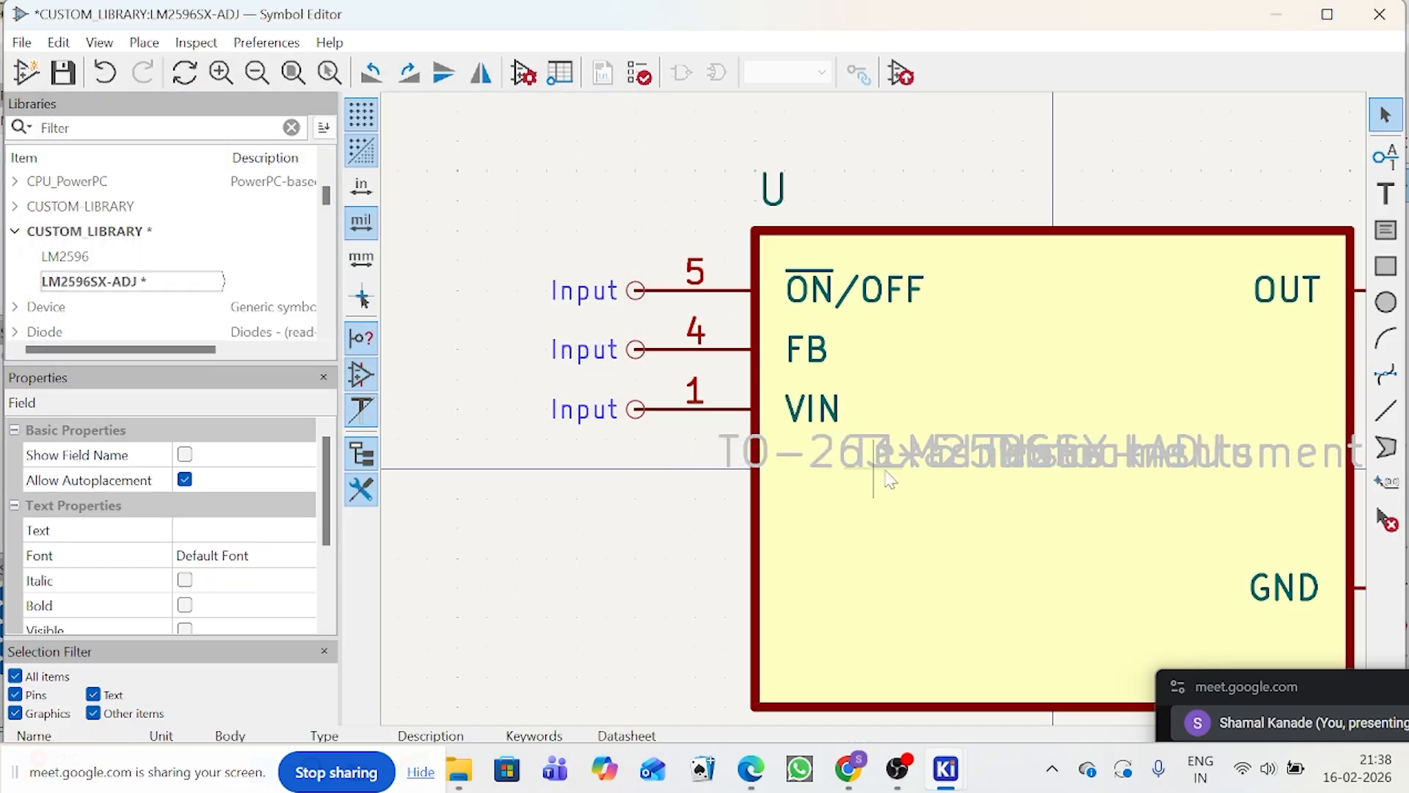
Step: Clear the symbol's MF field and its Package field containing TO-263-5 Texas Instruments
{"action": "left_click", "coordinate": [887, 473]}
{"action": "double_click", "coordinate": [886, 473]}
{"action": "key", "text": "BackSpace"}
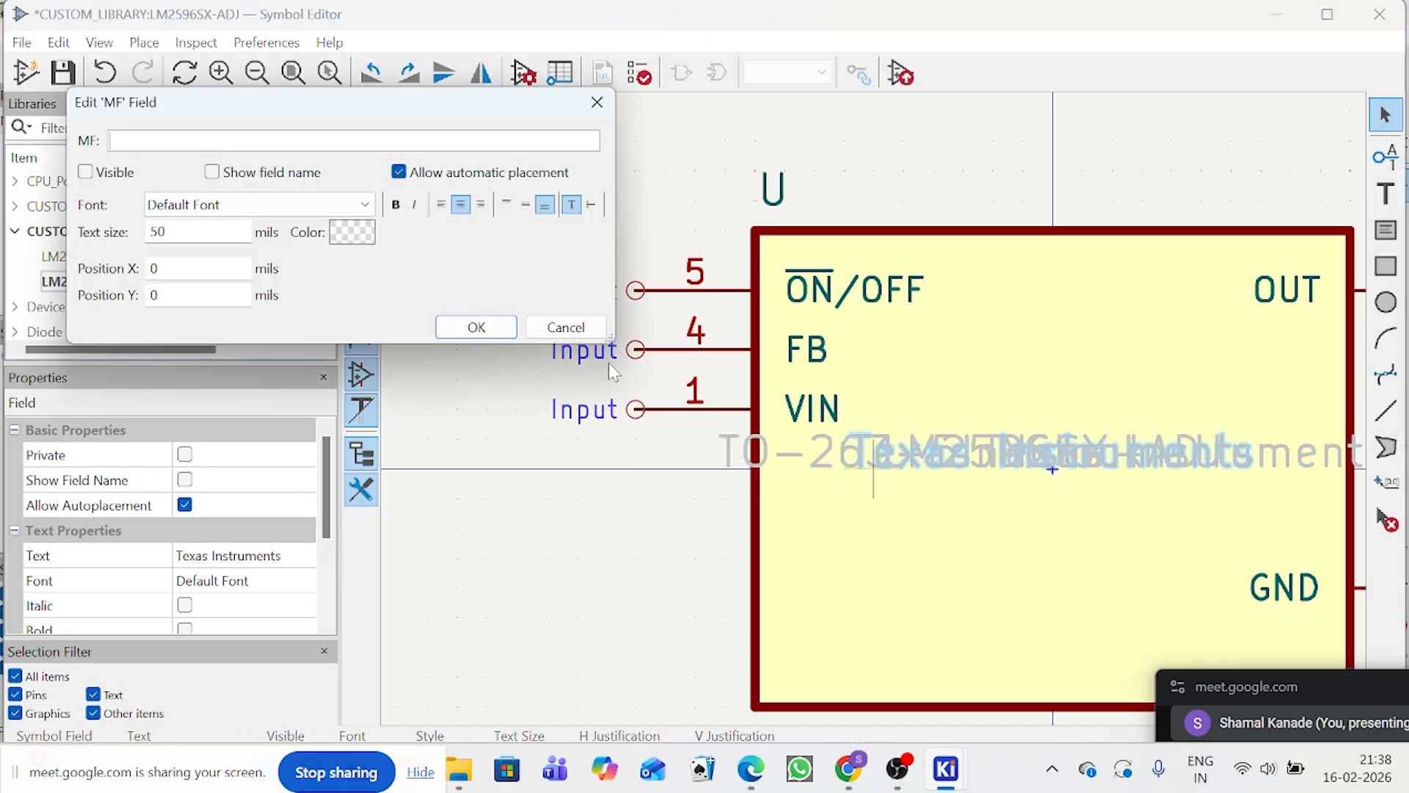
{"action": "left_click", "coordinate": [472, 324]}
{"action": "double_click", "coordinate": [945, 459]}
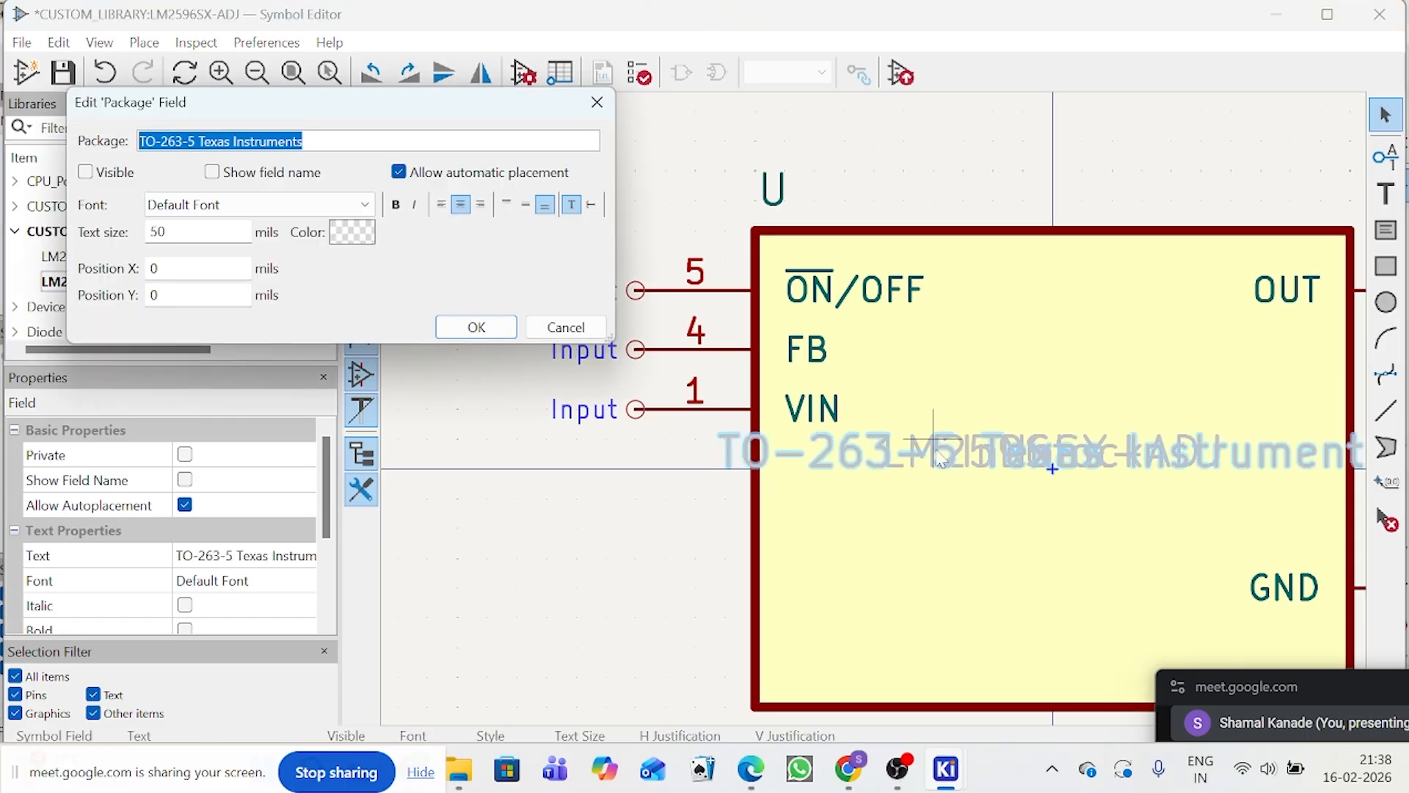
{"action": "key", "text": "BackSpace"}
{"action": "left_click", "coordinate": [476, 327]}
Step: Clear the hidden LM2596SX-ADJ part-number text at the symbol's centre and the Availability field
{"action": "left_click", "coordinate": [1053, 458]}
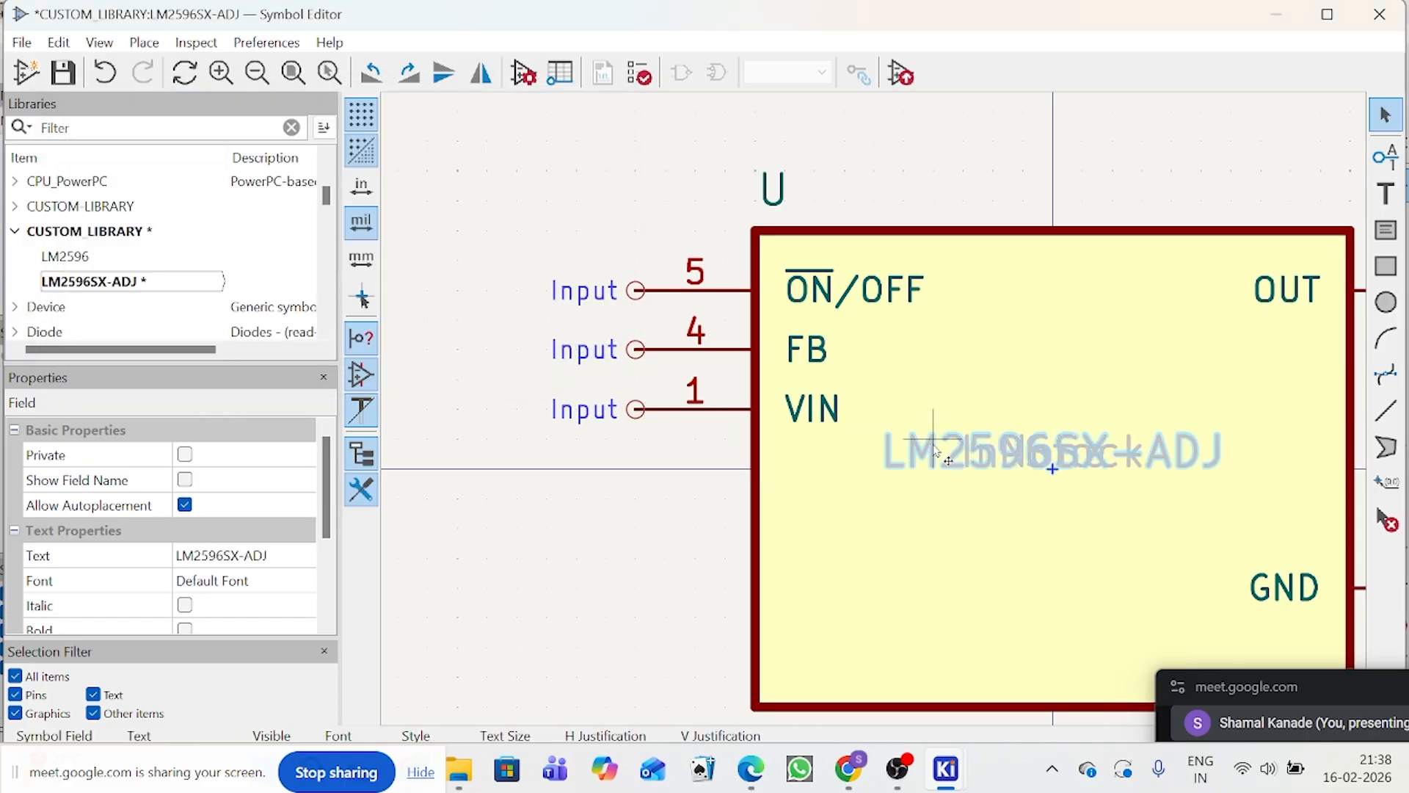
{"action": "double_click", "coordinate": [1053, 459]}
{"action": "key", "text": "BackSpace"}
{"action": "left_click", "coordinate": [500, 328]}
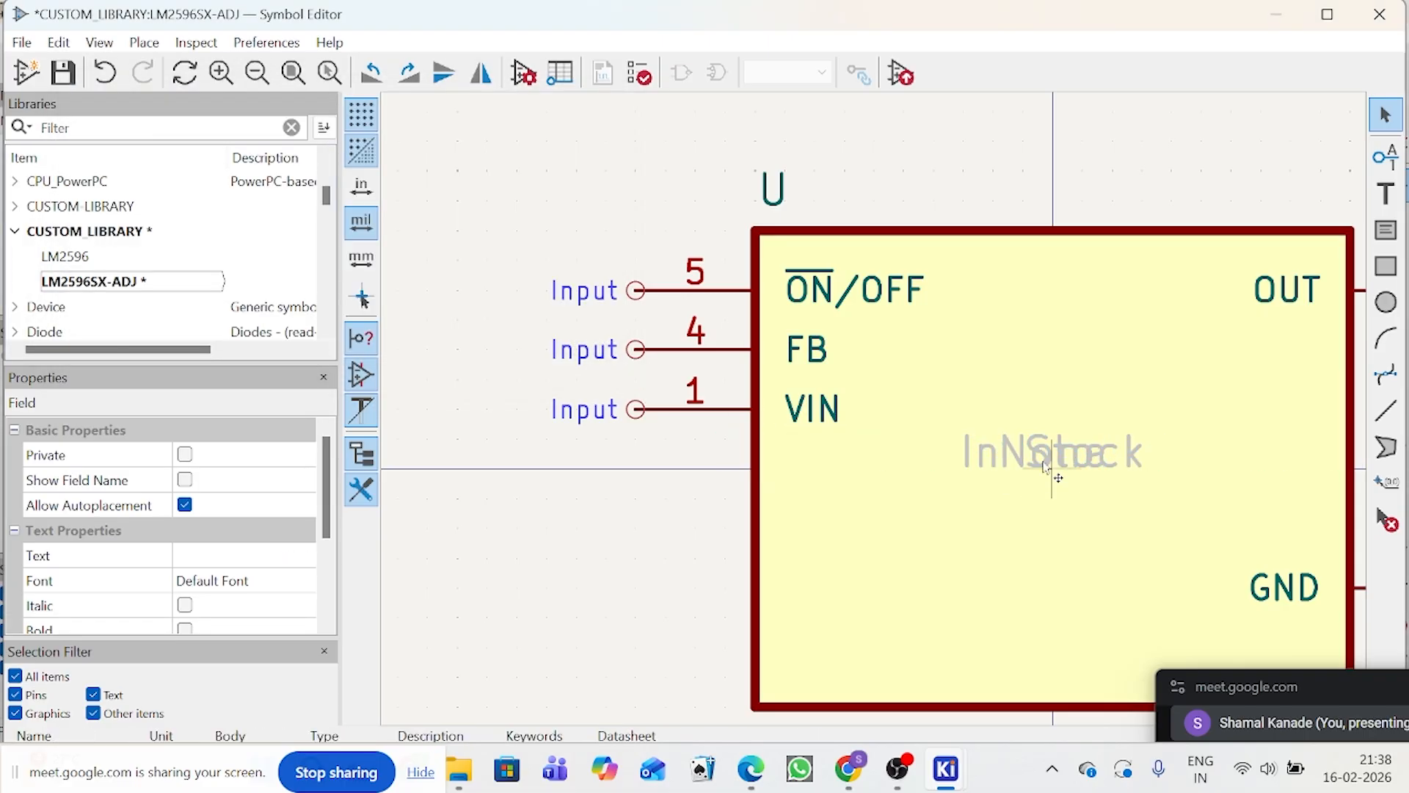
{"action": "left_click", "coordinate": [1051, 461]}
{"action": "double_click", "coordinate": [1052, 461]}
{"action": "key", "text": "BackSpace"}
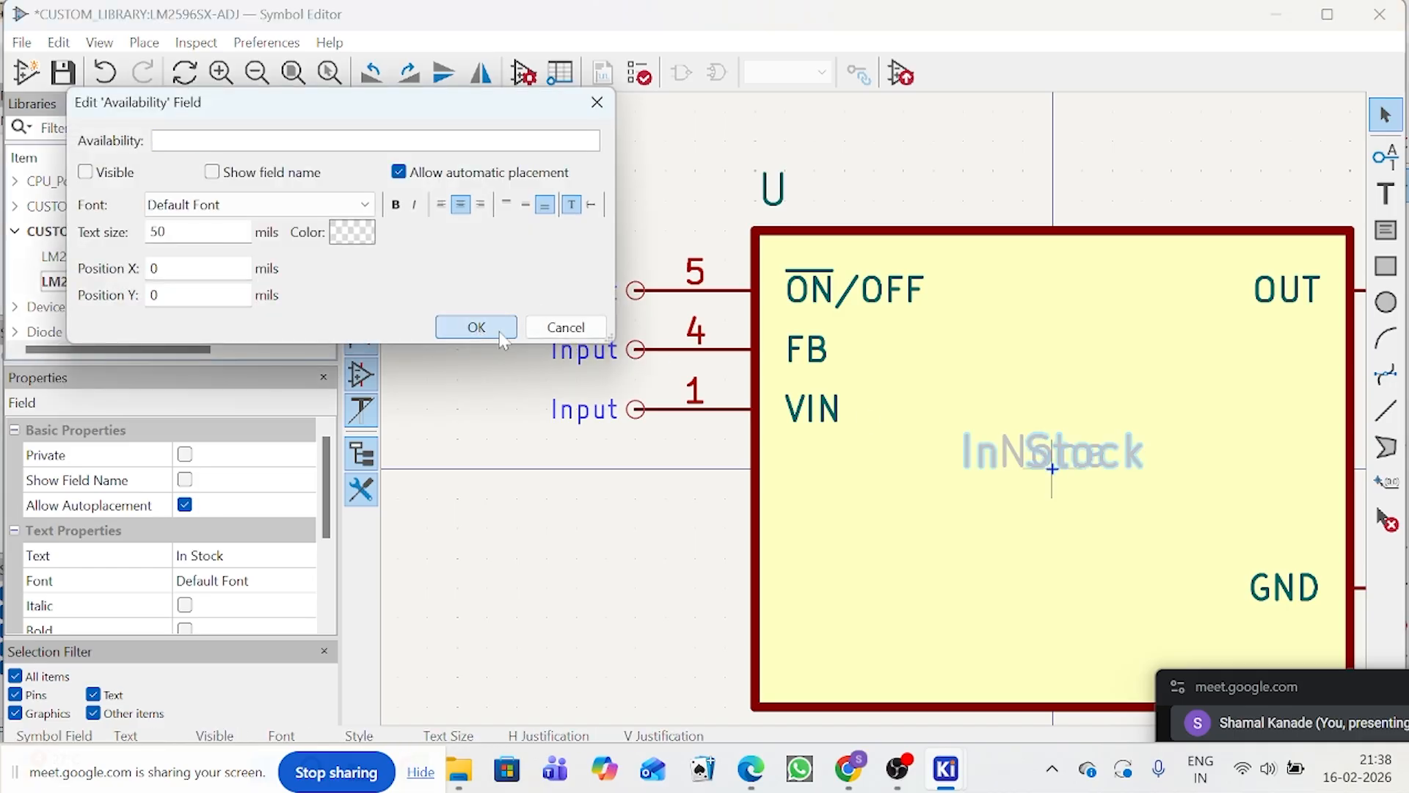
{"action": "left_click", "coordinate": [477, 326]}
Step: Clear the Price field at the centre of the symbol
{"action": "left_click", "coordinate": [1080, 449]}
{"action": "double_click", "coordinate": [1079, 449]}
{"action": "key", "text": "BackSpace"}
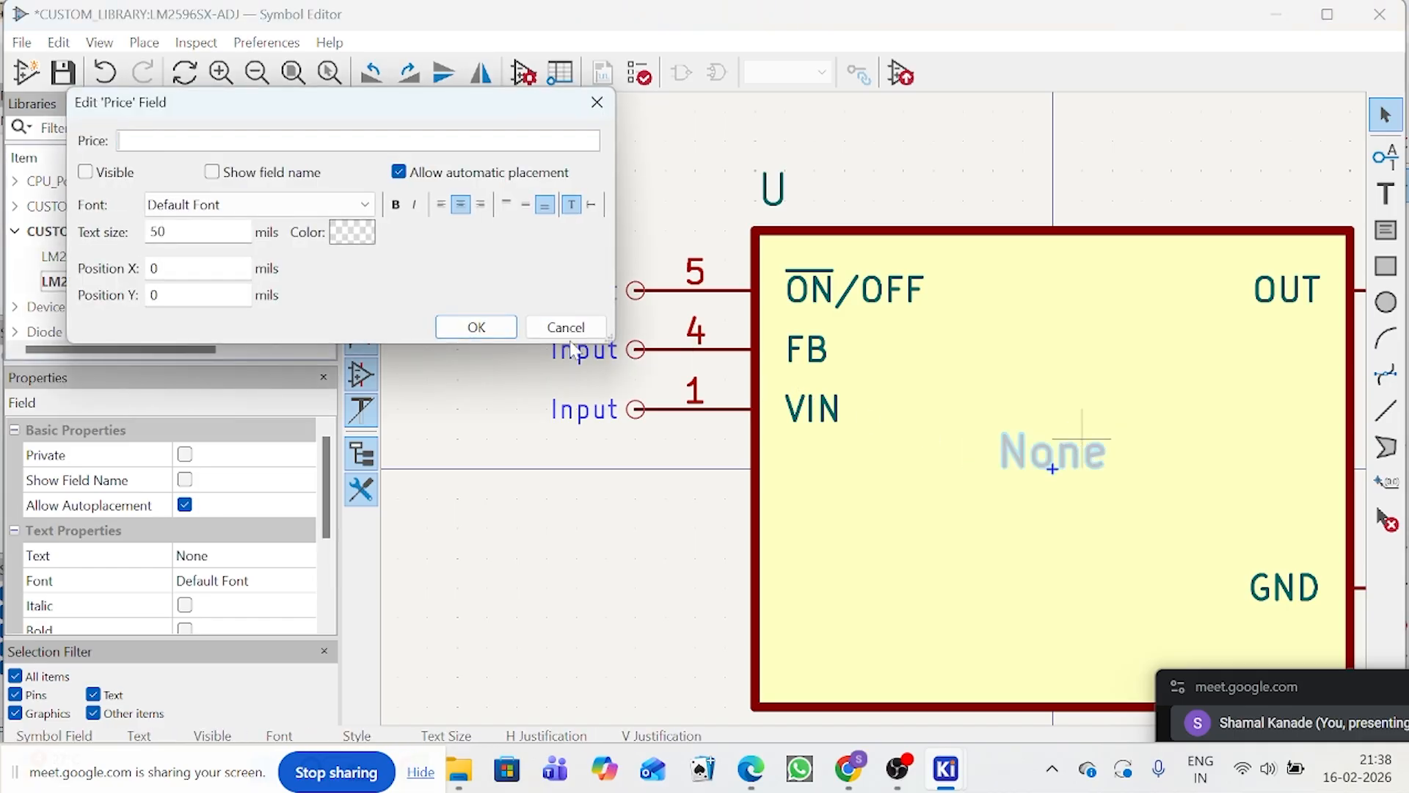
{"action": "left_click", "coordinate": [472, 327]}
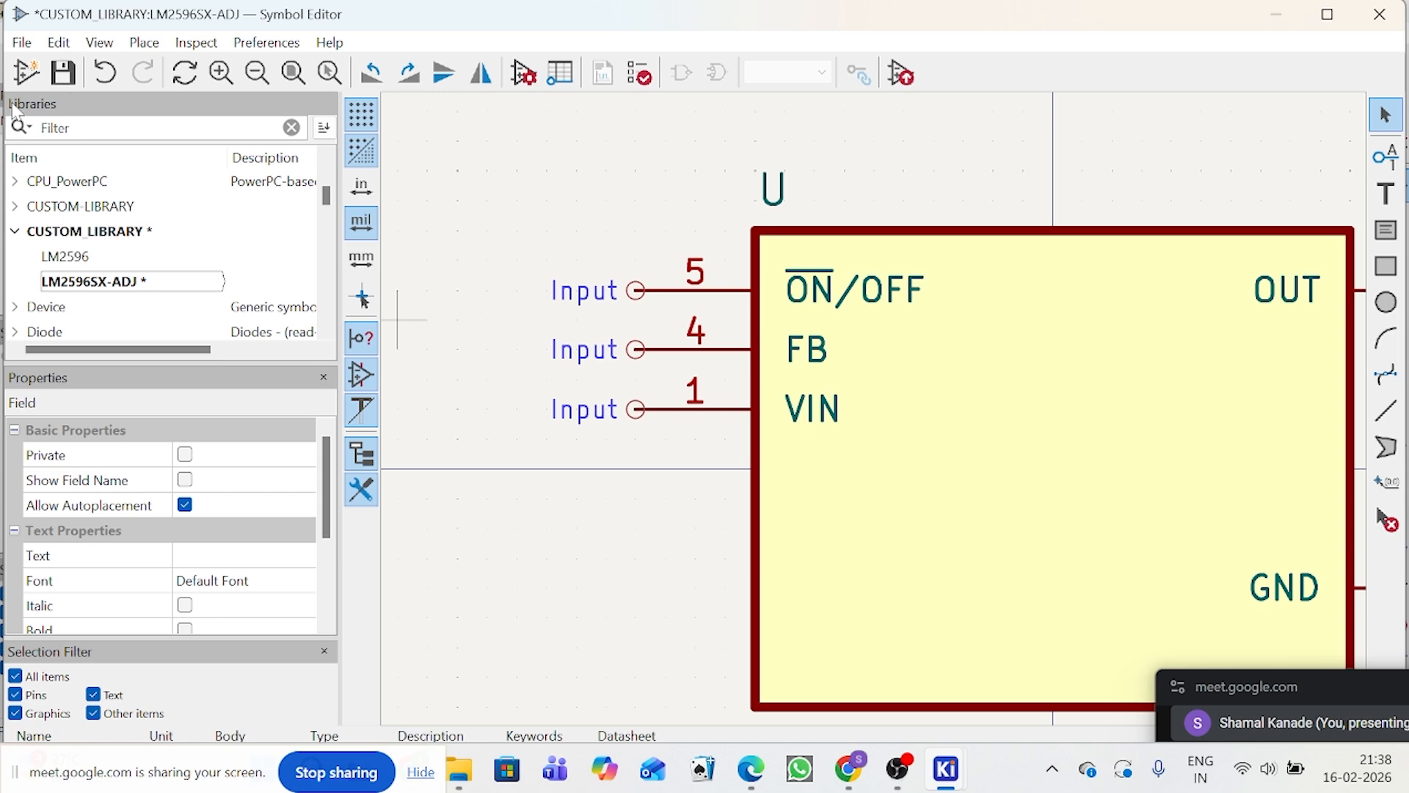
Step: Save the cleaned symbol as LM2596SX-ADJ in CUSTOM_LIBRARY, overwriting the existing copy, and save the library
{"action": "left_click", "coordinate": [26, 72]}
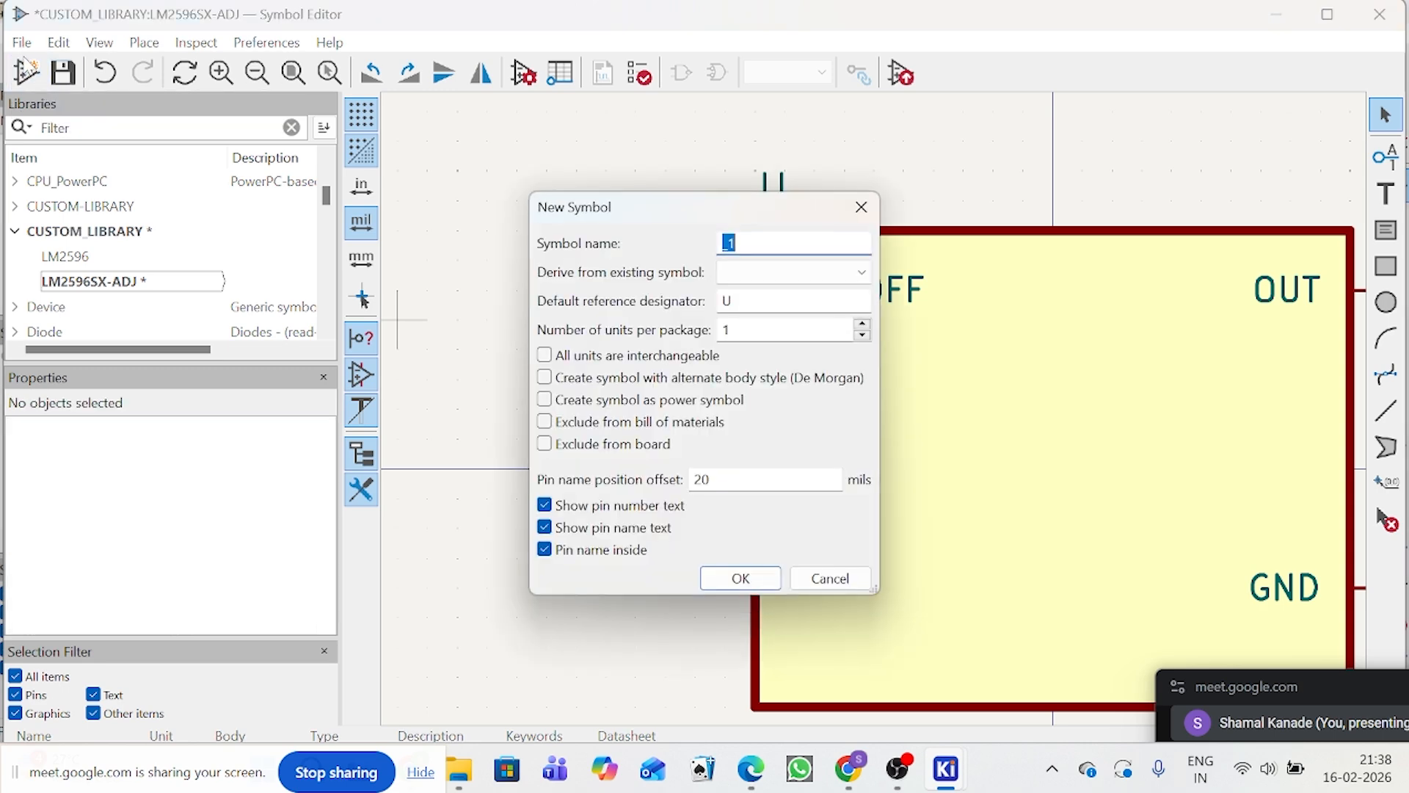
{"action": "left_click", "coordinate": [861, 206]}
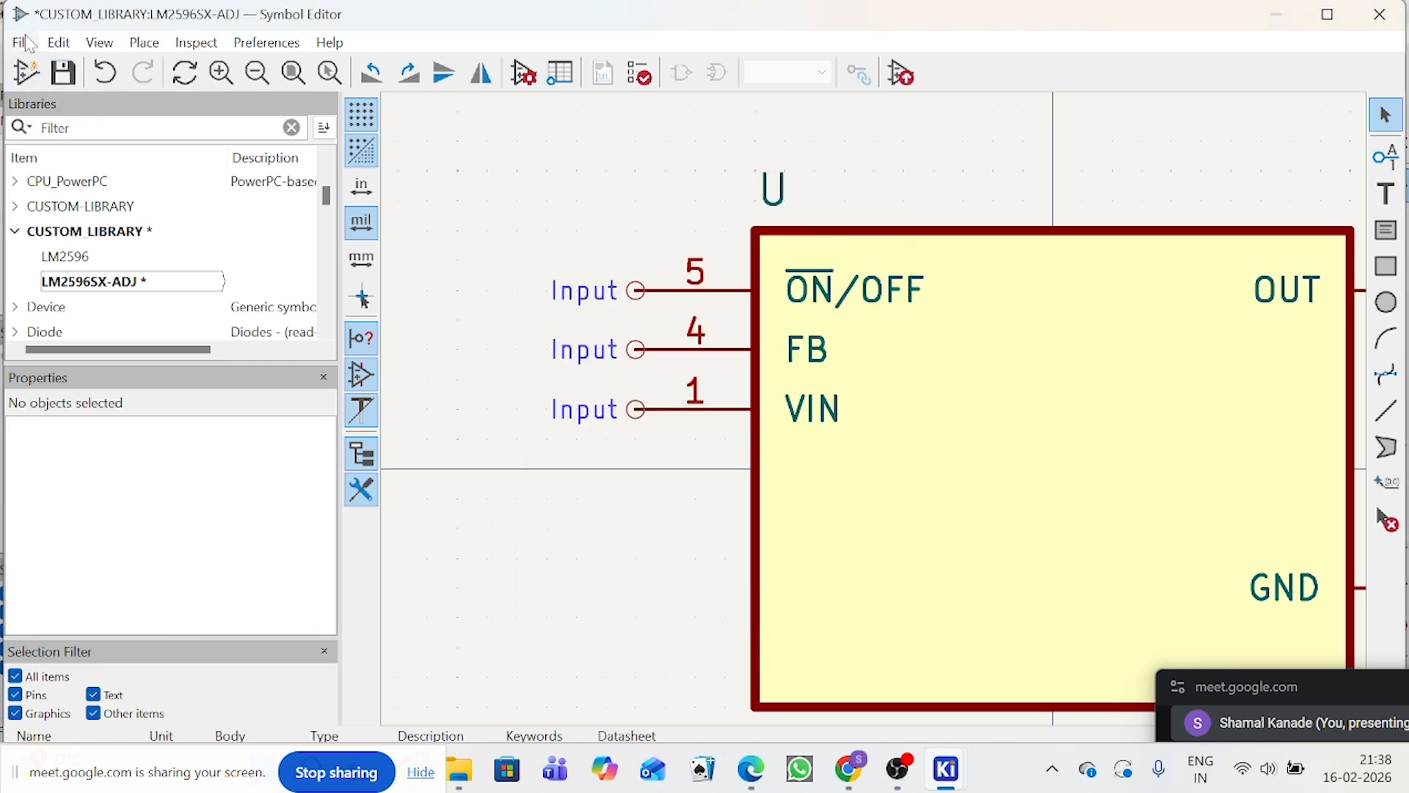
{"action": "left_click", "coordinate": [22, 43]}
{"action": "left_click", "coordinate": [101, 224]}
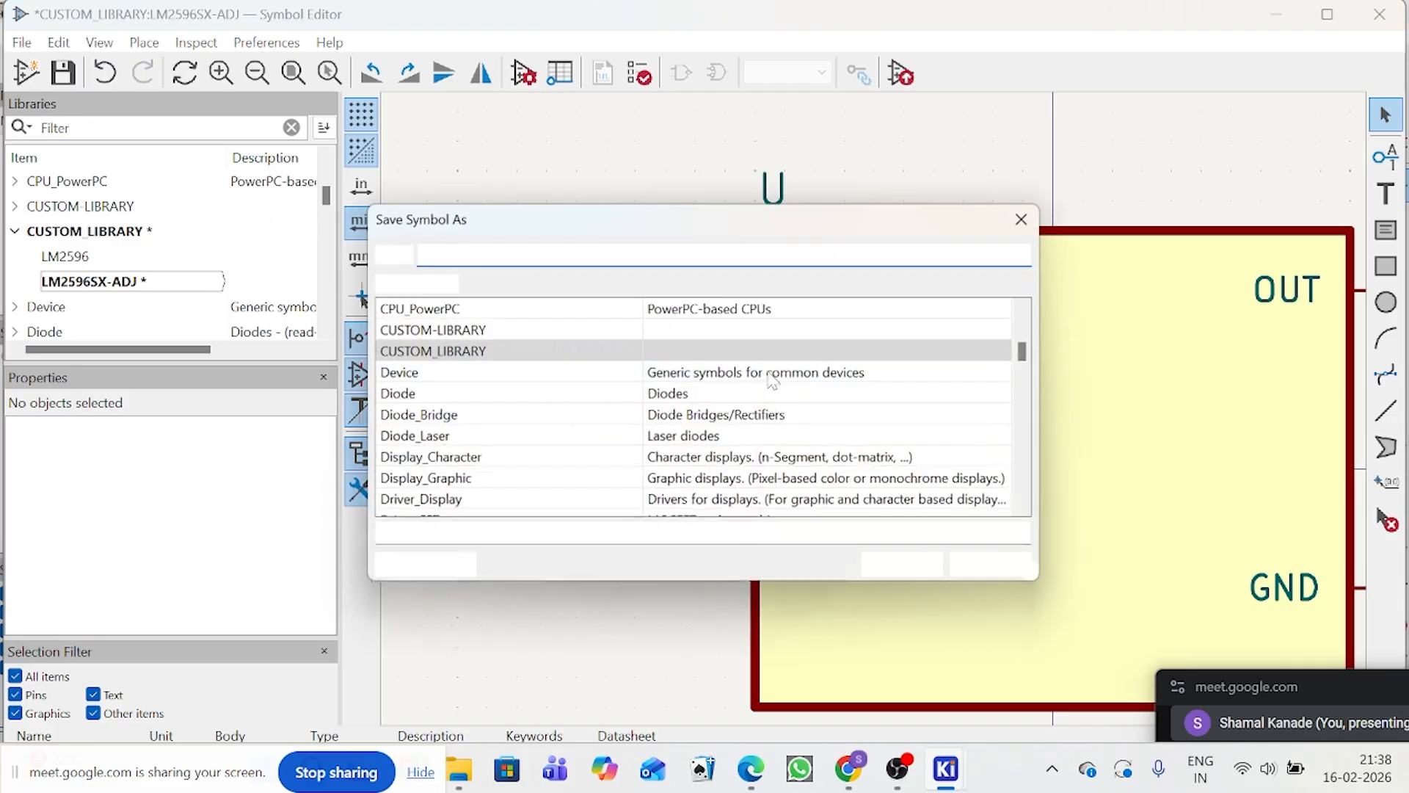
{"action": "left_click", "coordinate": [576, 351]}
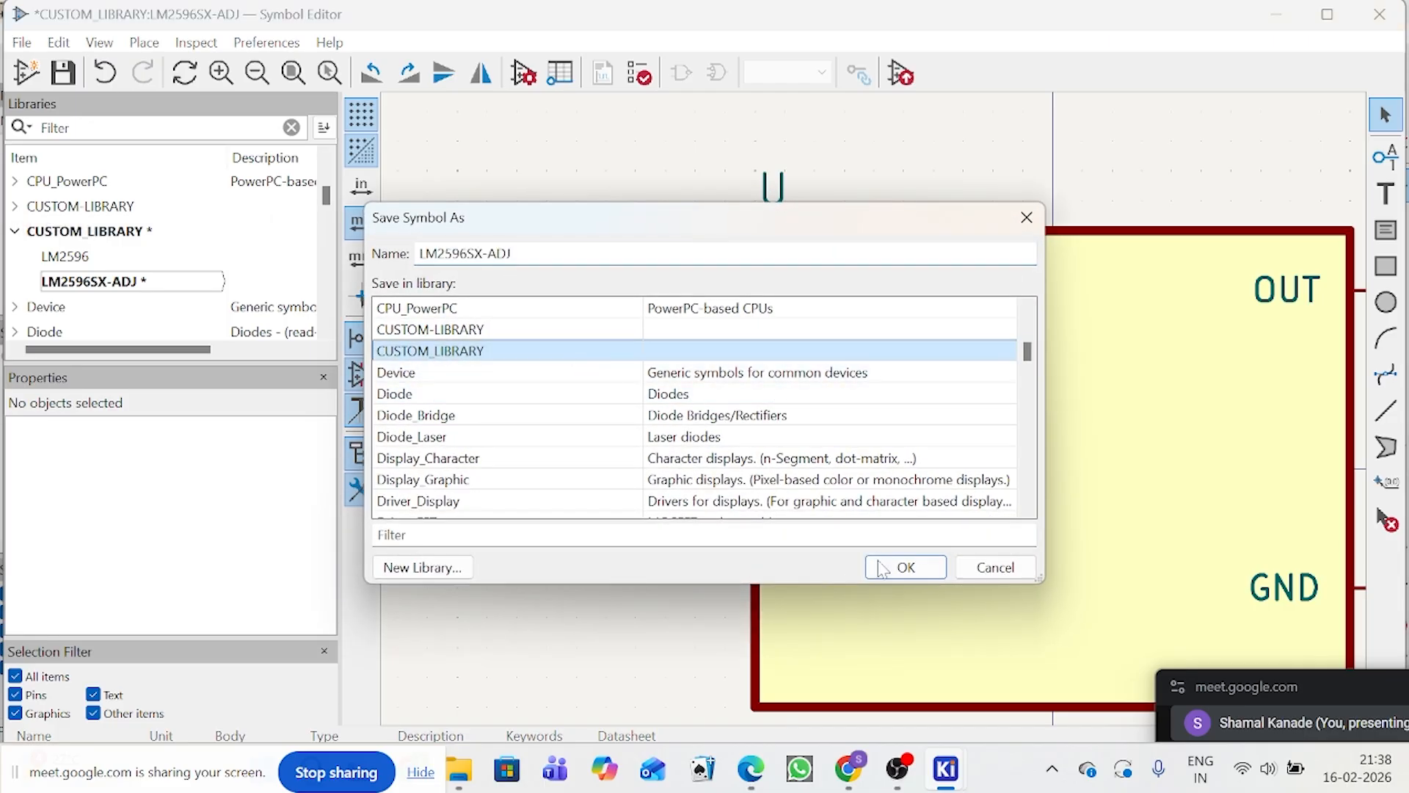
{"action": "left_click", "coordinate": [883, 570]}
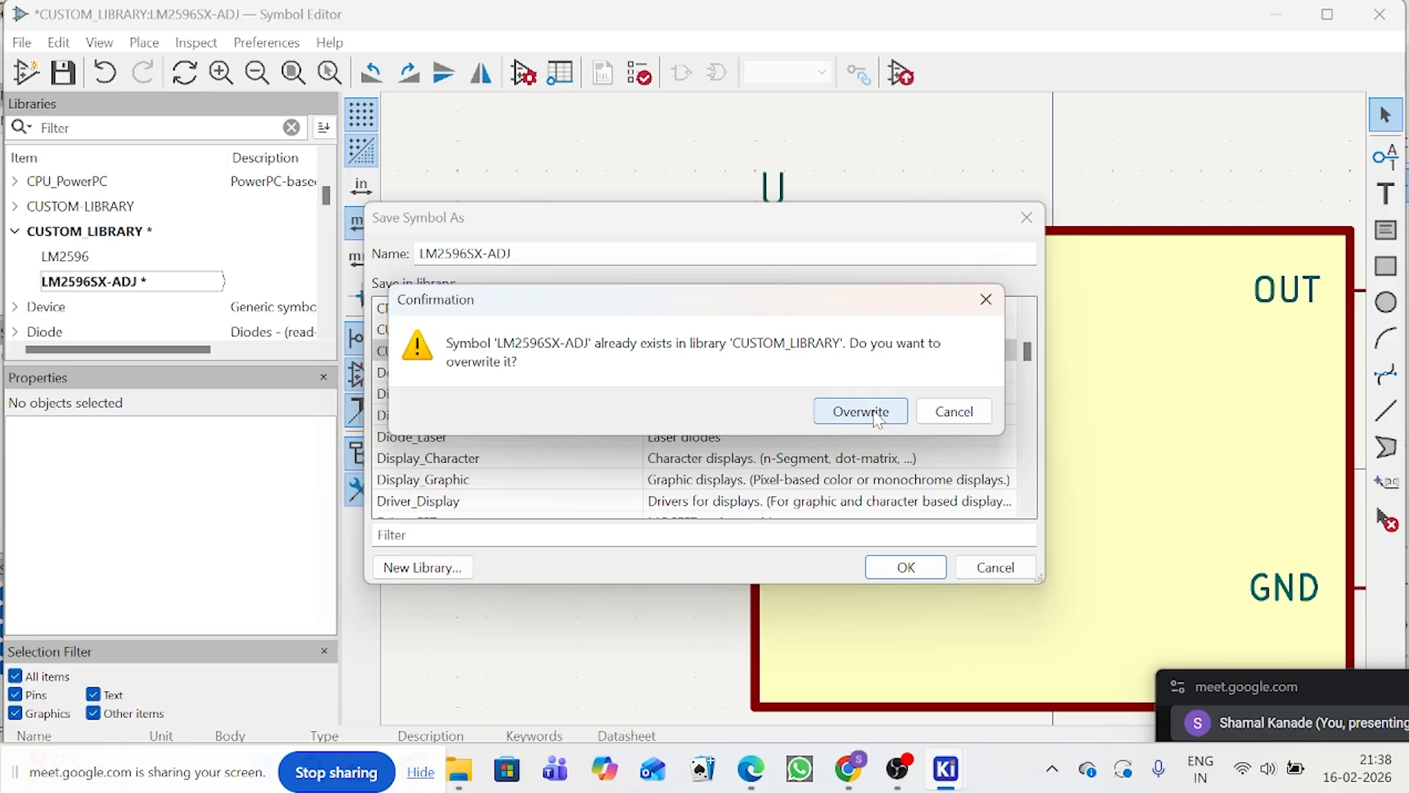
{"action": "left_click", "coordinate": [954, 412]}
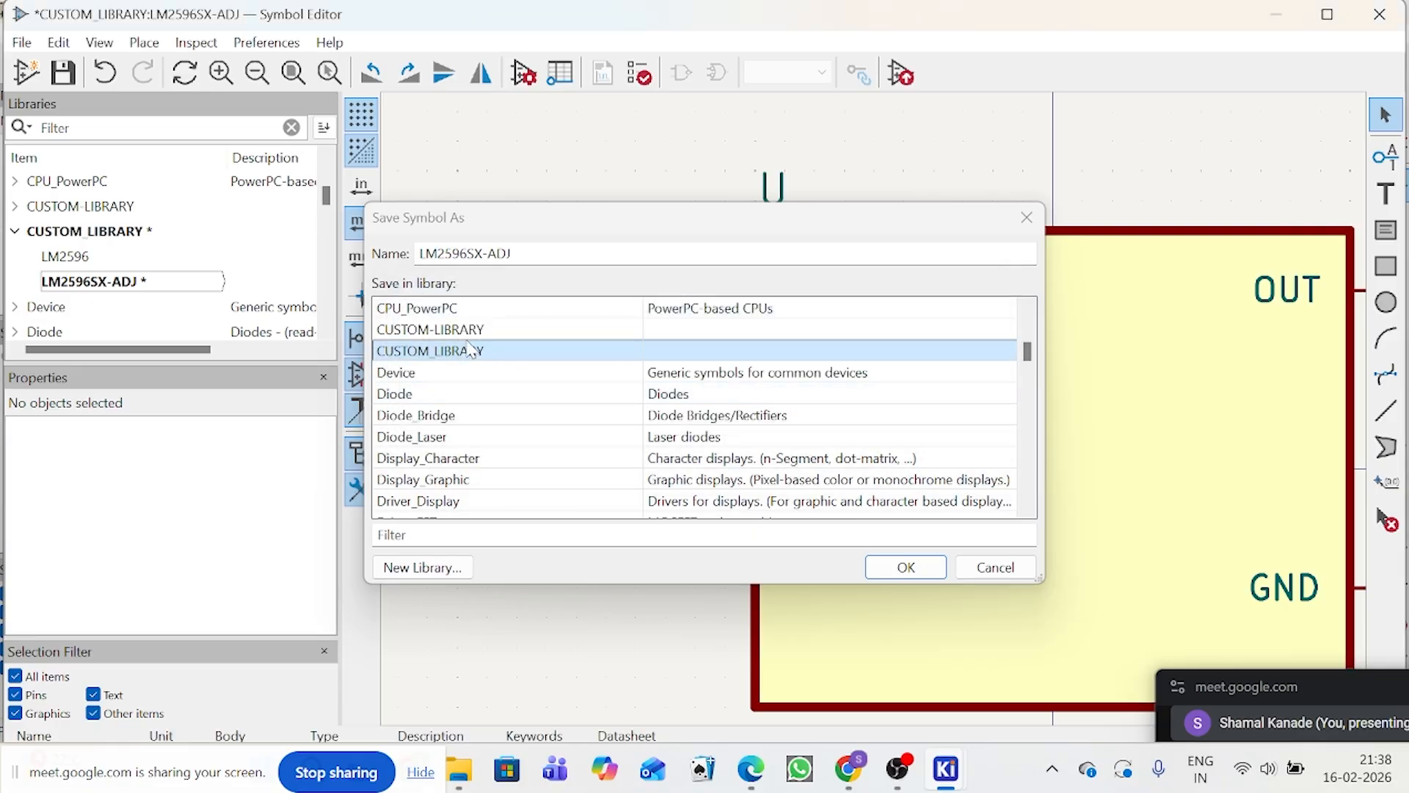
{"action": "left_click", "coordinate": [901, 569]}
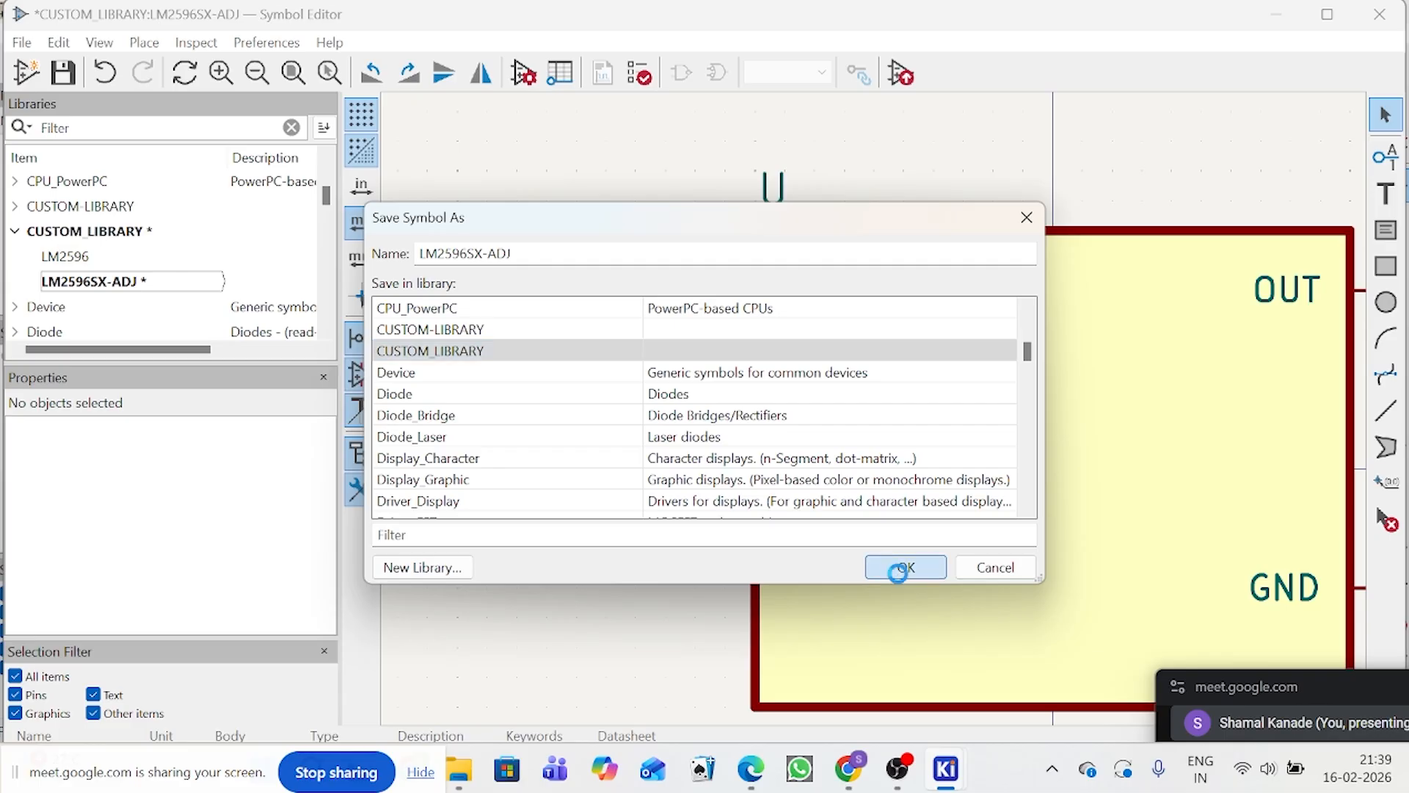
{"action": "left_click", "coordinate": [845, 412]}
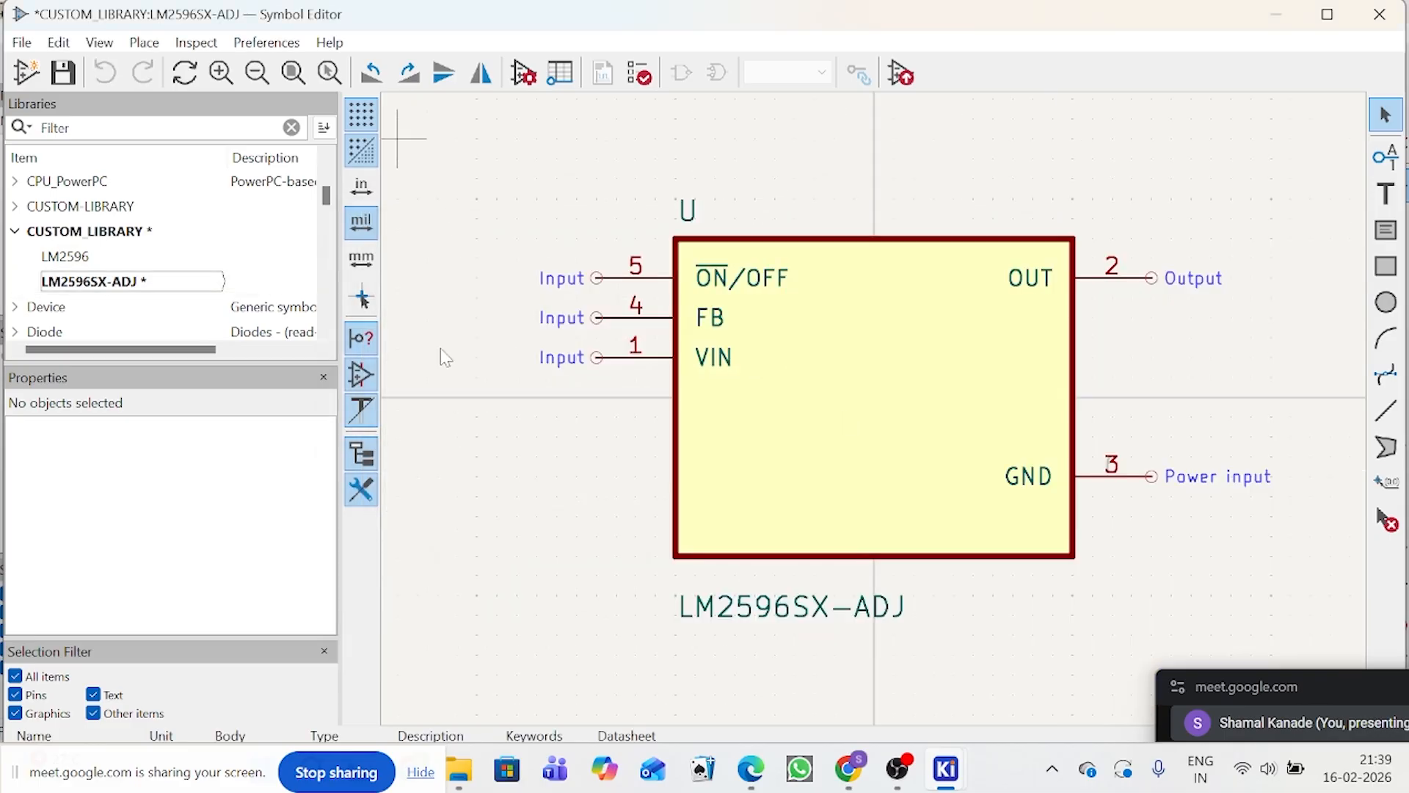
{"action": "left_click", "coordinate": [52, 84]}
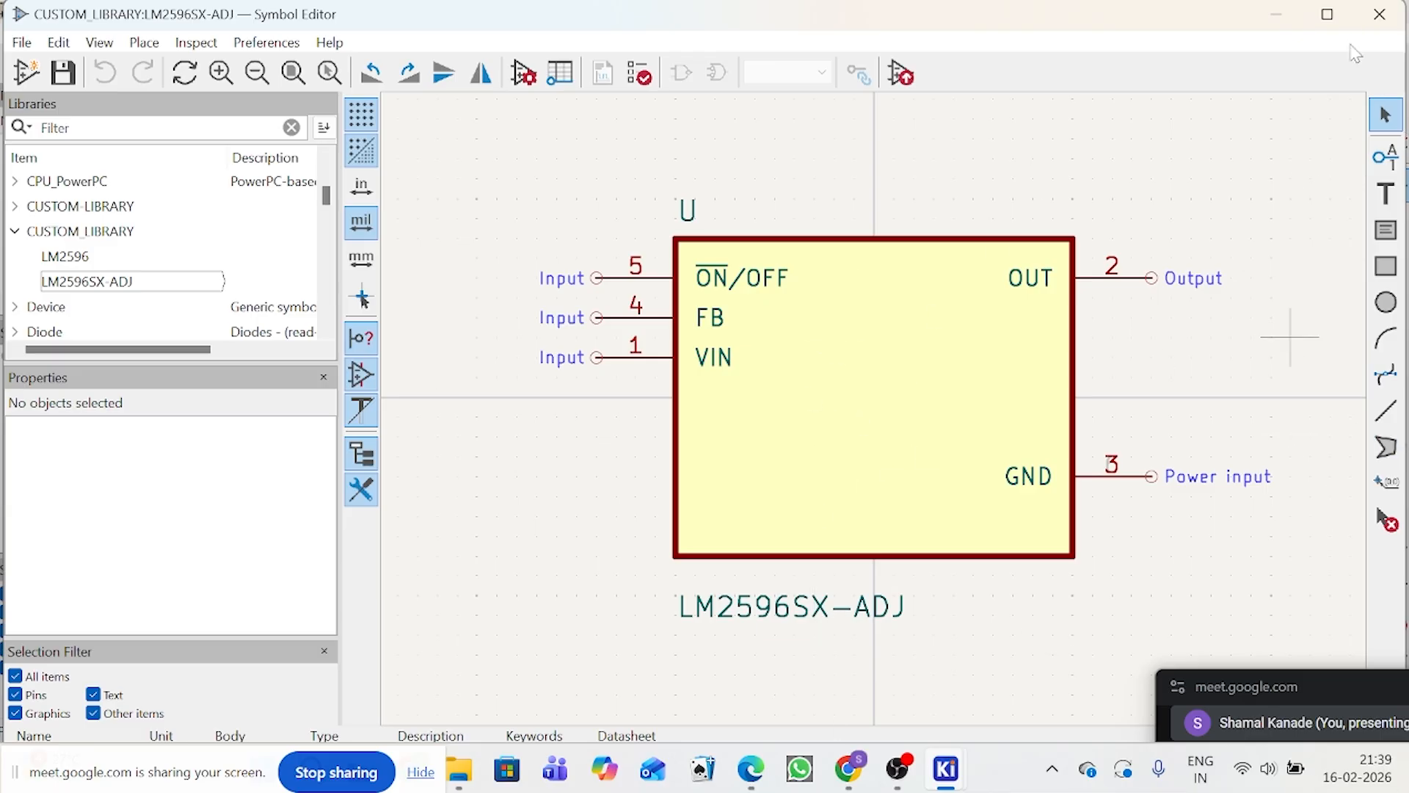
Step: Close the edited symbol and the symbol editor to return to the buck converter schematic
{"action": "left_click", "coordinate": [1381, 14]}
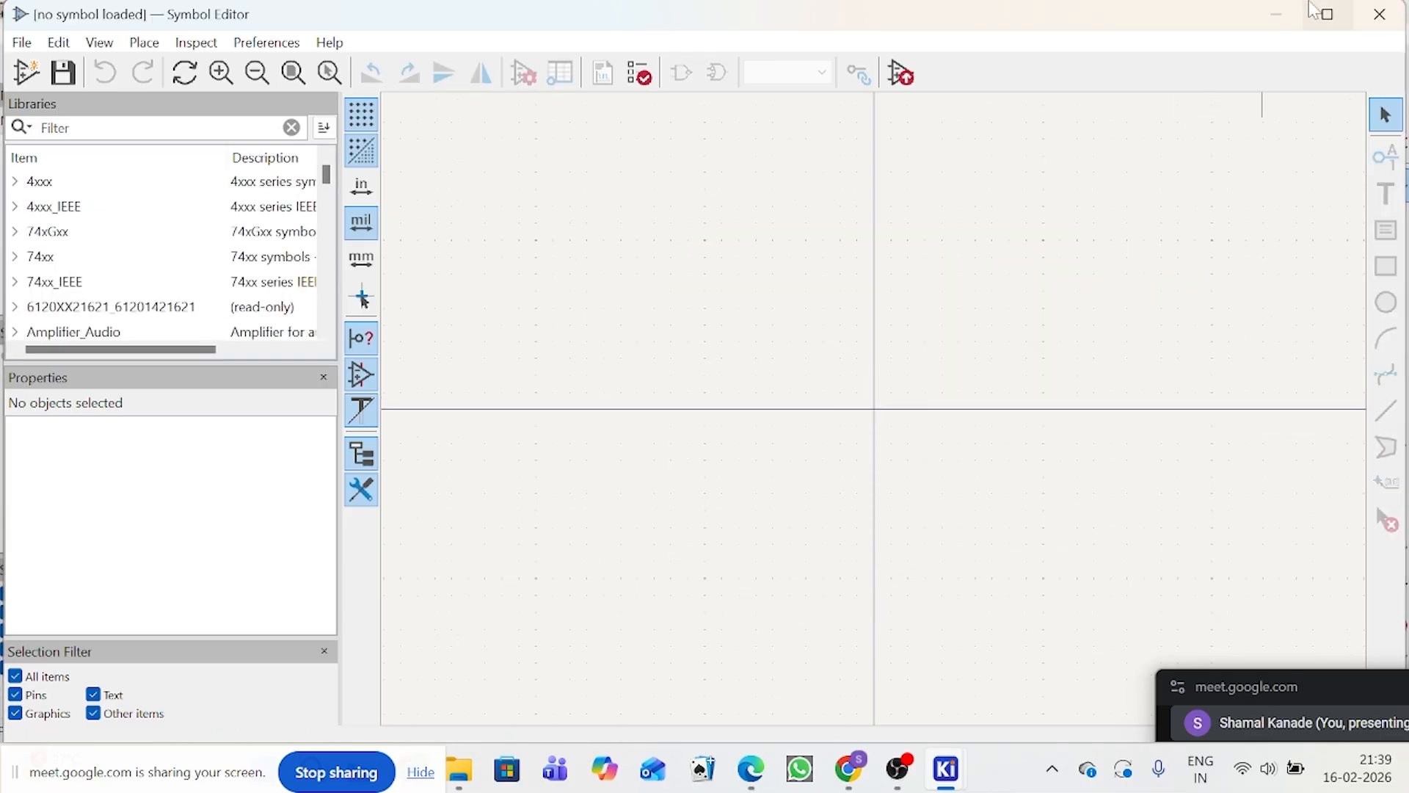
{"action": "left_click", "coordinate": [1381, 14]}
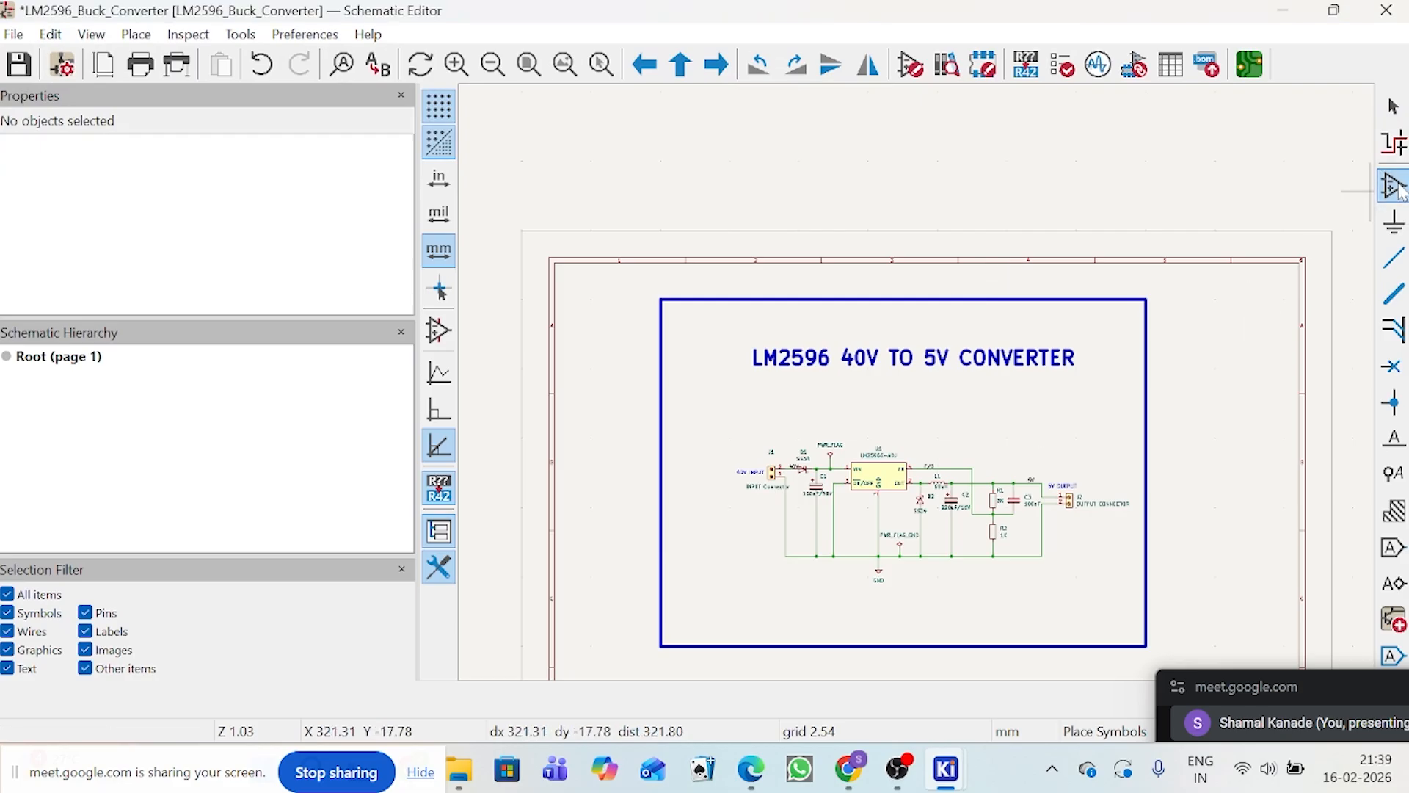
Step: Place the LM2596SX-ADJ symbol from CUSTOM_LIBRARY in the free area above the 5V output circuit
{"action": "left_click", "coordinate": [1066, 398]}
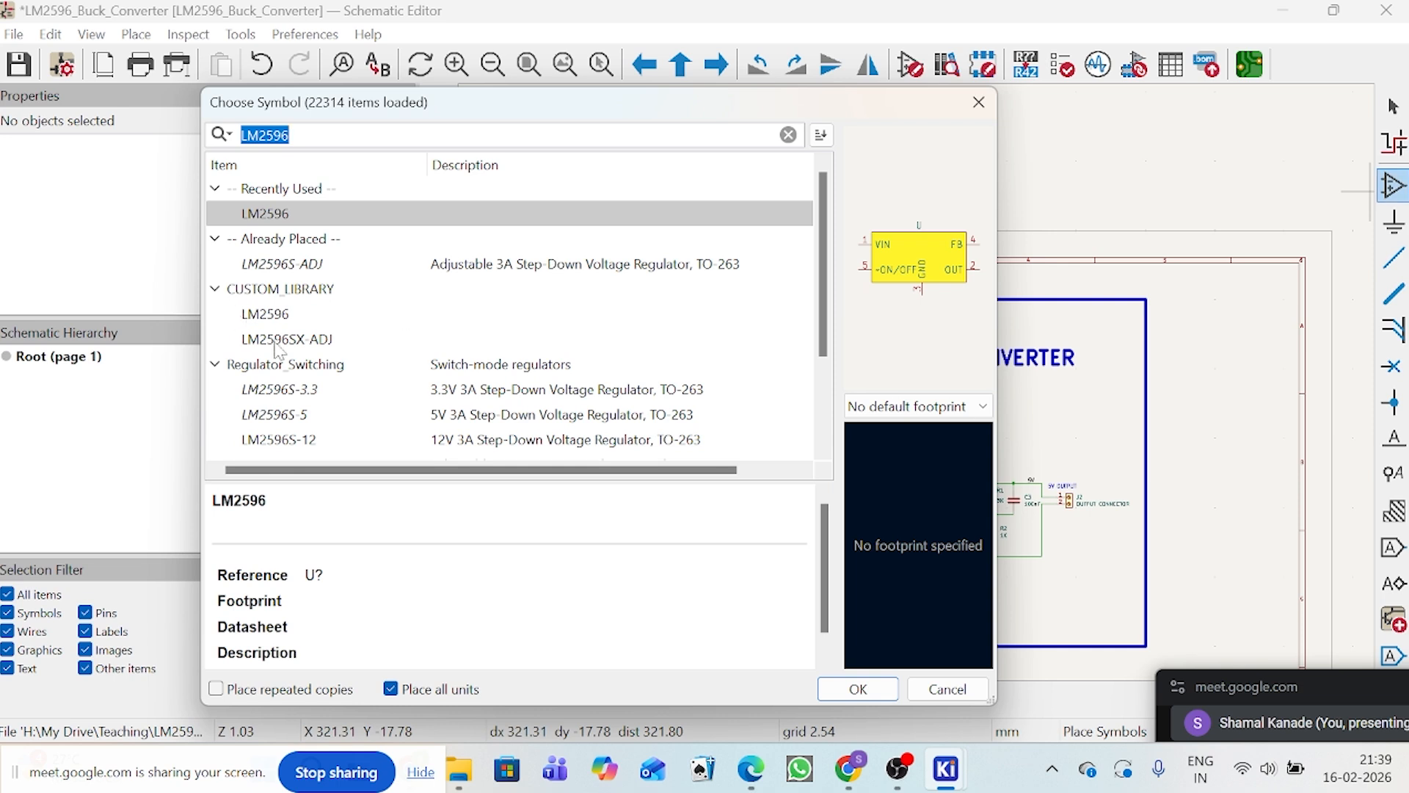
{"action": "left_click", "coordinate": [286, 339]}
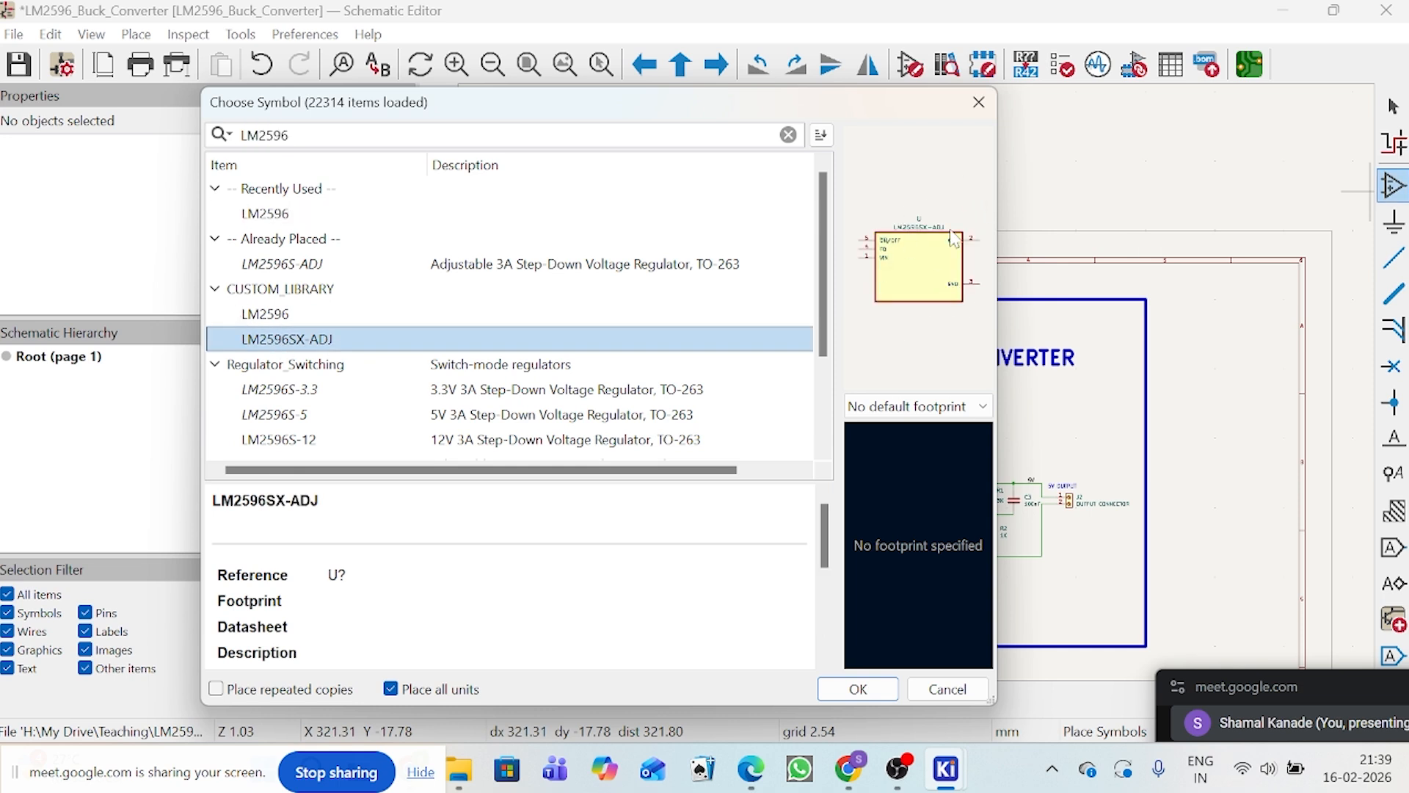
{"action": "left_click", "coordinate": [858, 689]}
{"action": "scroll", "coordinate": [962, 301], "scroll_direction": "up", "scroll_amount": 6}
{"action": "scroll", "coordinate": [961, 301], "scroll_direction": "down", "scroll_amount": 4}
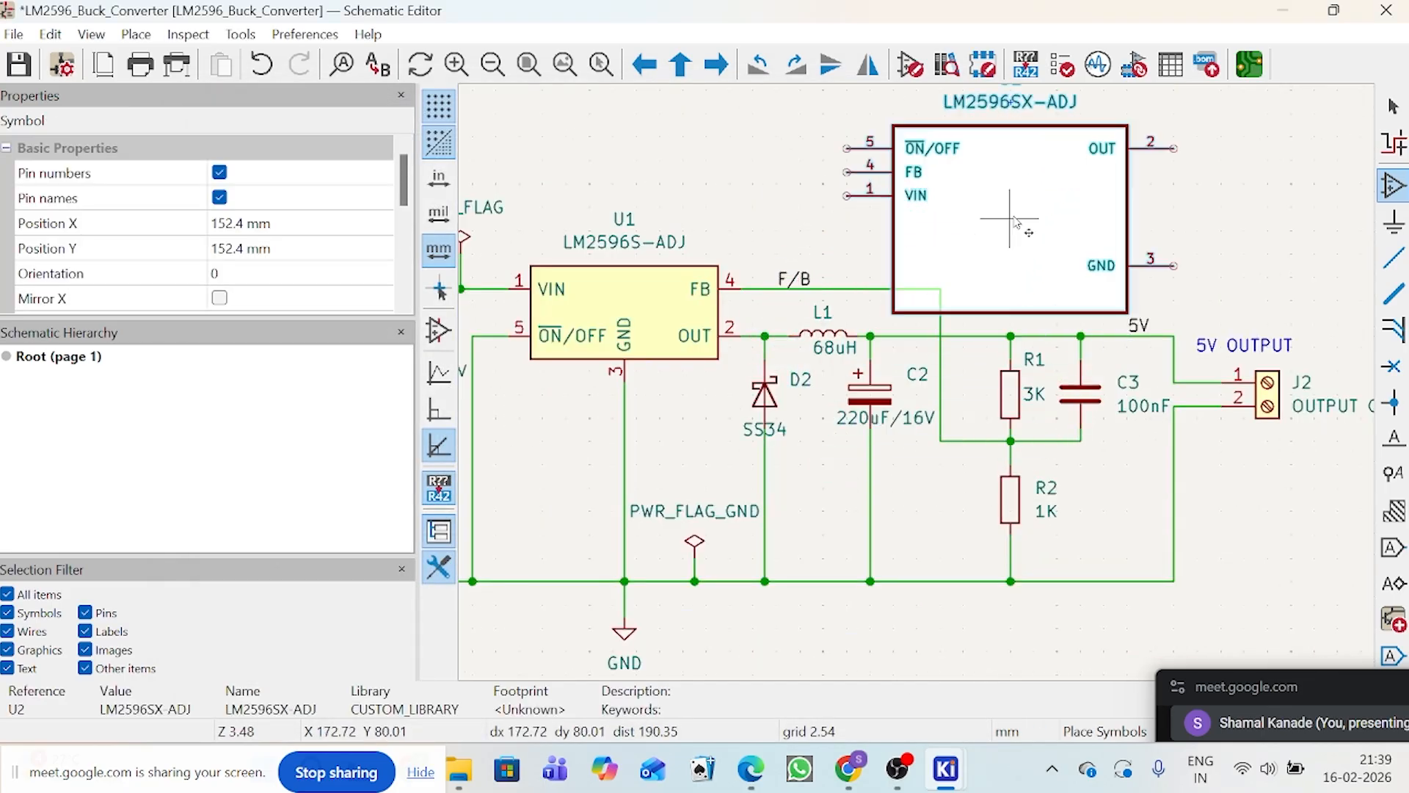
{"action": "scroll", "coordinate": [941, 372], "scroll_direction": "up", "scroll_amount": 5}
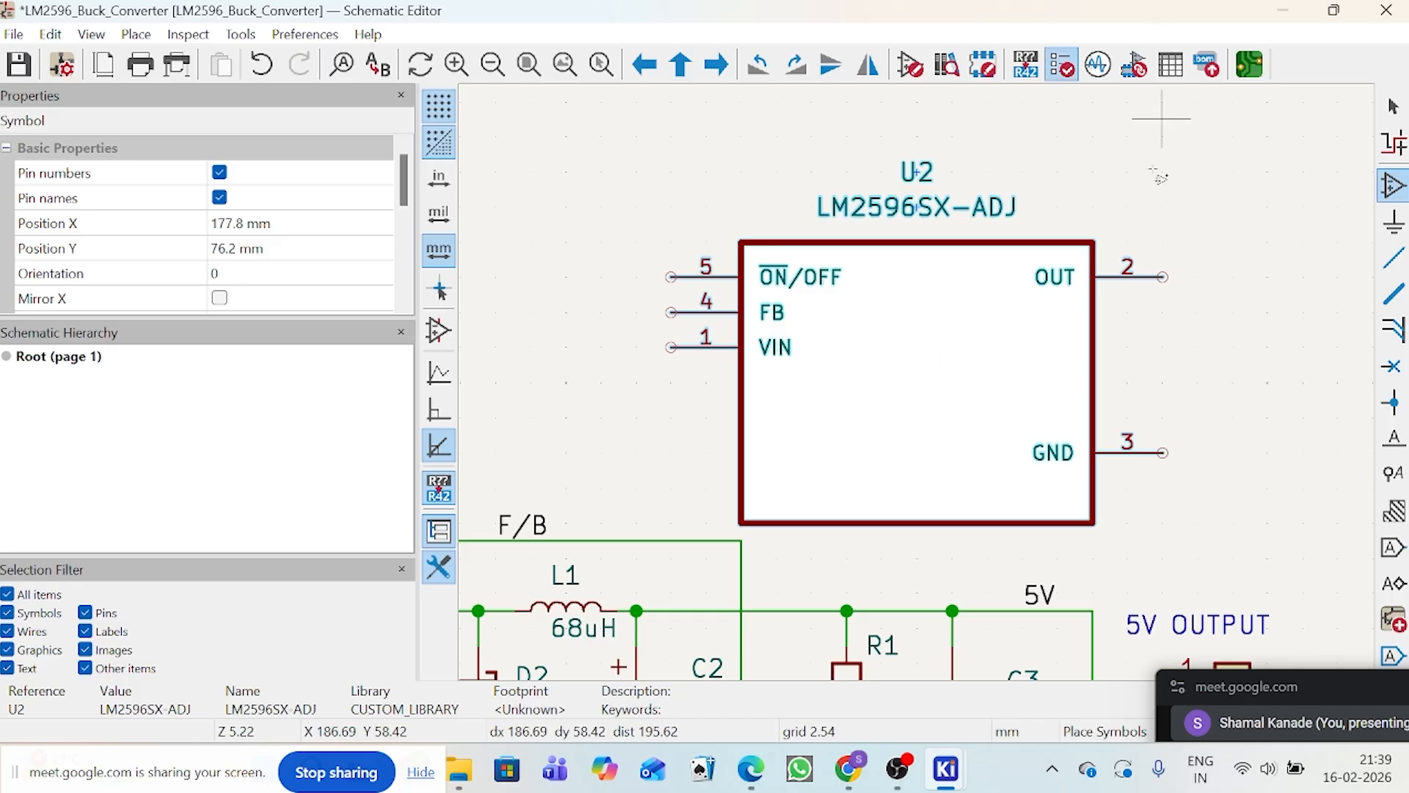
{"action": "scroll", "coordinate": [919, 385], "scroll_direction": "down", "scroll_amount": 3}
{"action": "left_click", "coordinate": [1393, 106]}
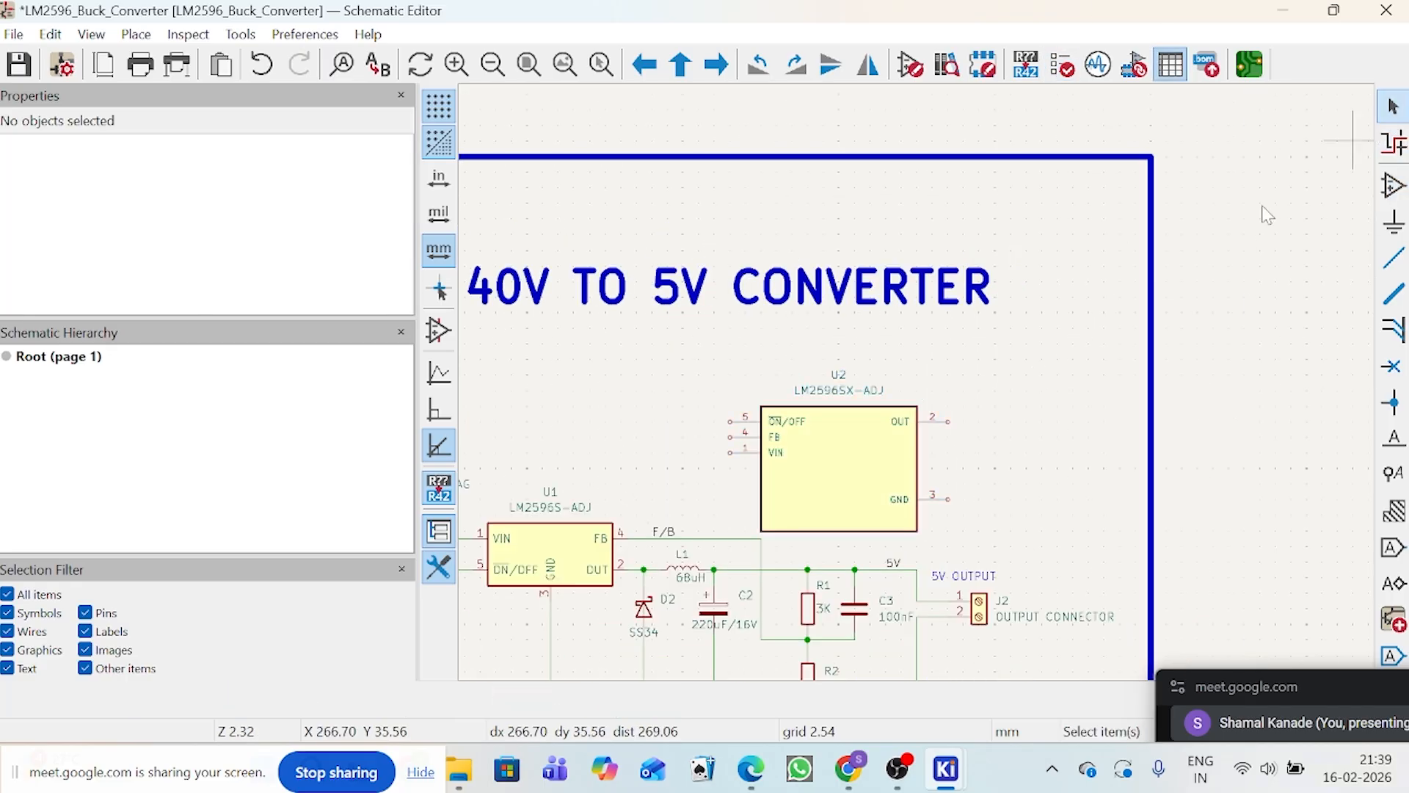
Step: Delete the LM2596SX-ADJ symbol U2 from the schematic
{"action": "scroll", "coordinate": [837, 492], "scroll_direction": "up", "scroll_amount": 2}
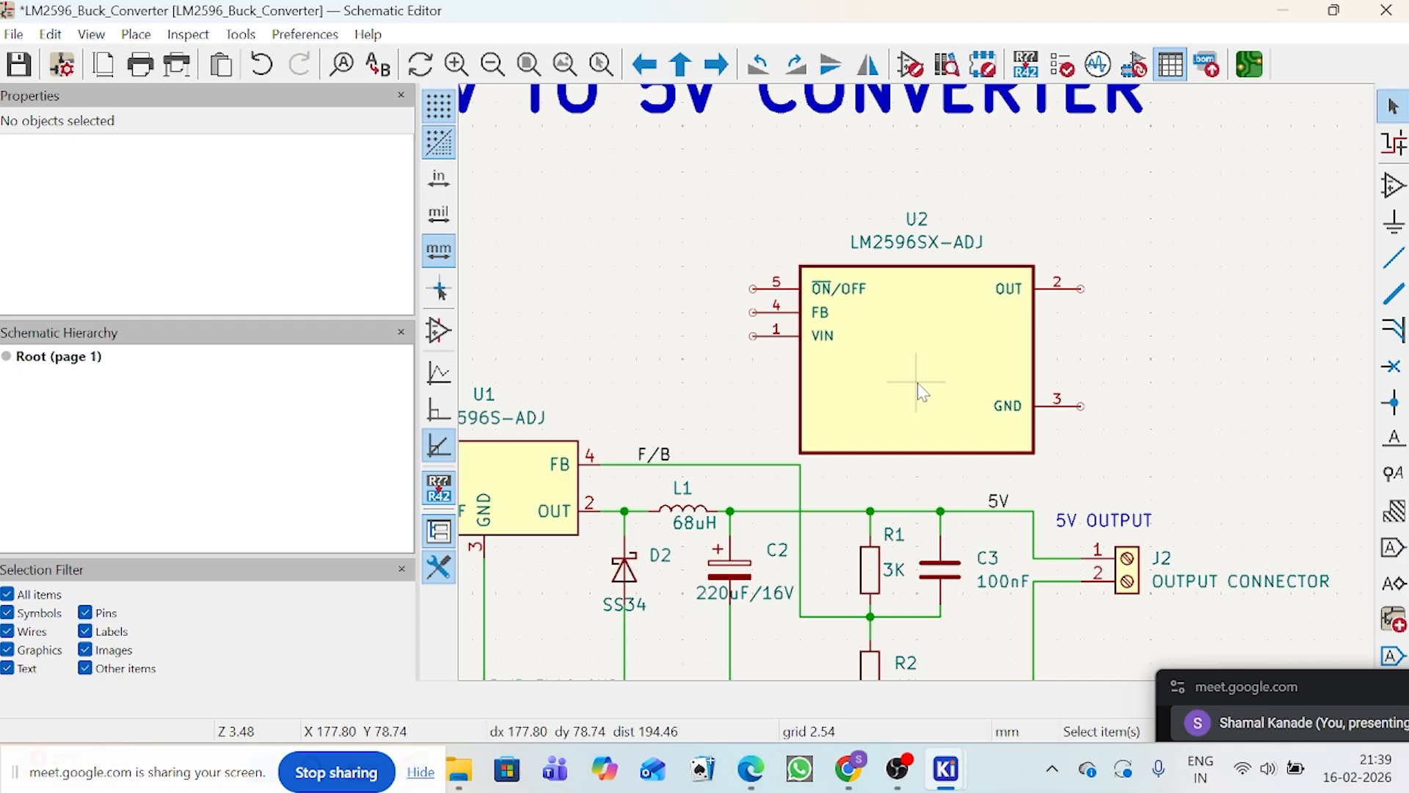
{"action": "left_click", "coordinate": [923, 392]}
{"action": "key", "text": "Delete"}
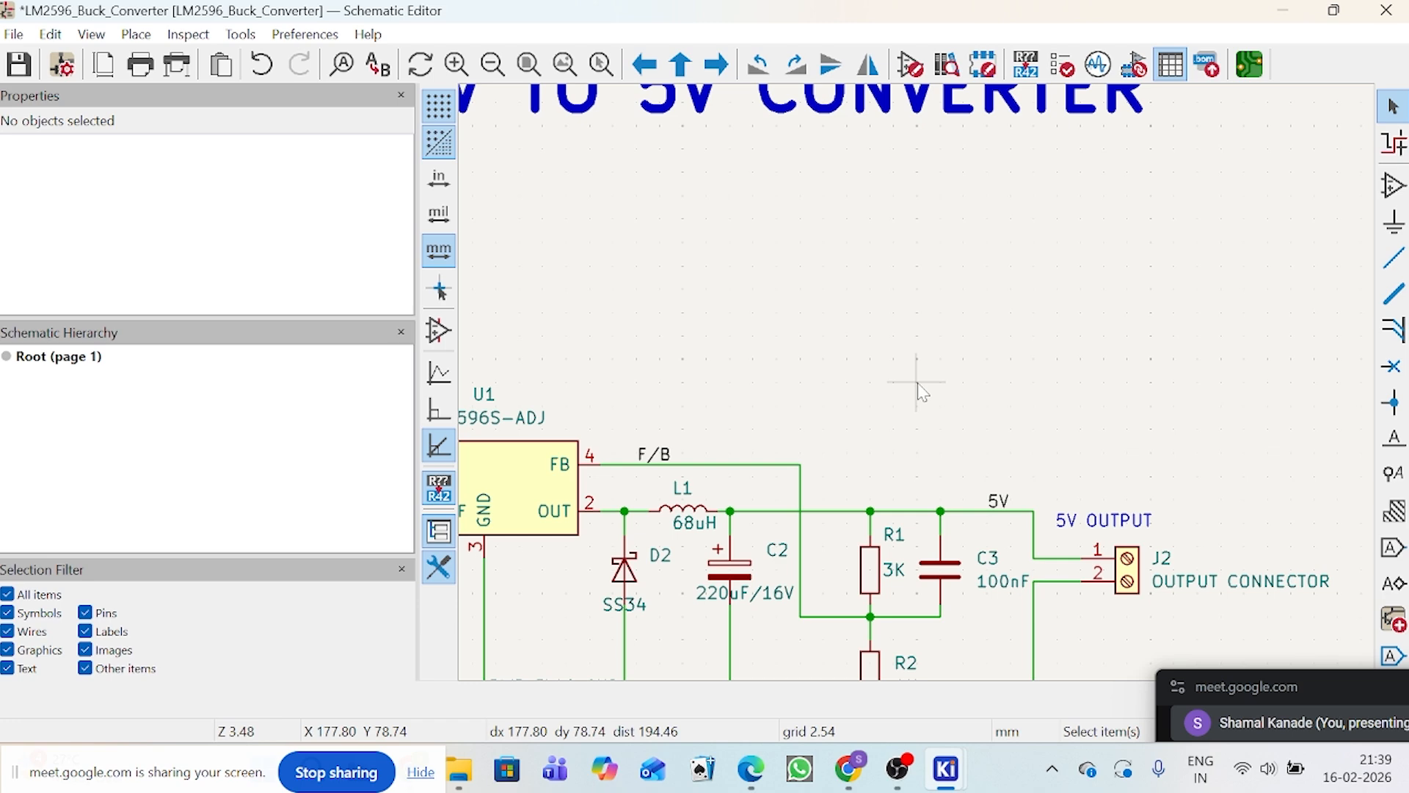
{"action": "scroll", "coordinate": [922, 391], "scroll_direction": "down", "scroll_amount": 3}
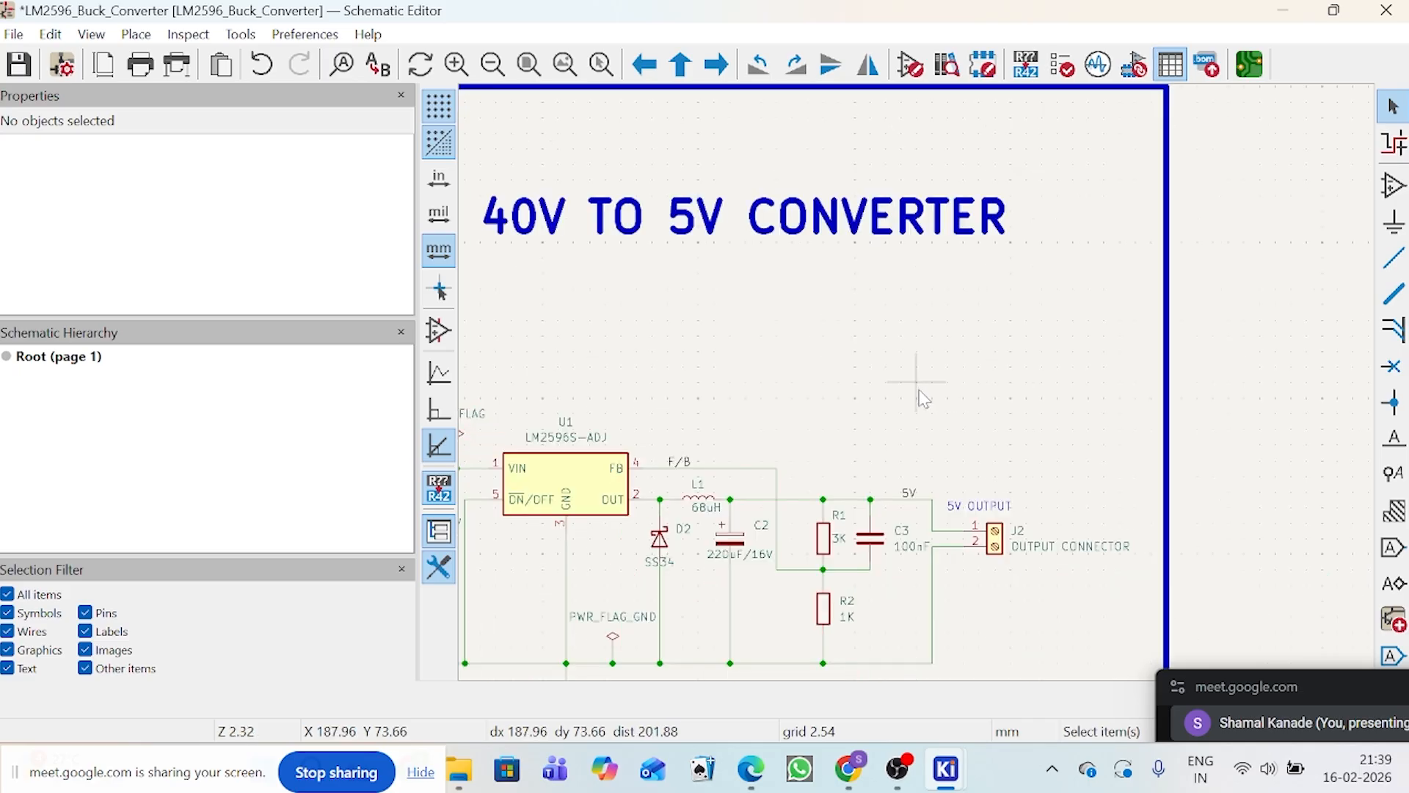
{"action": "scroll", "coordinate": [922, 391], "scroll_direction": "up", "scroll_amount": 1}
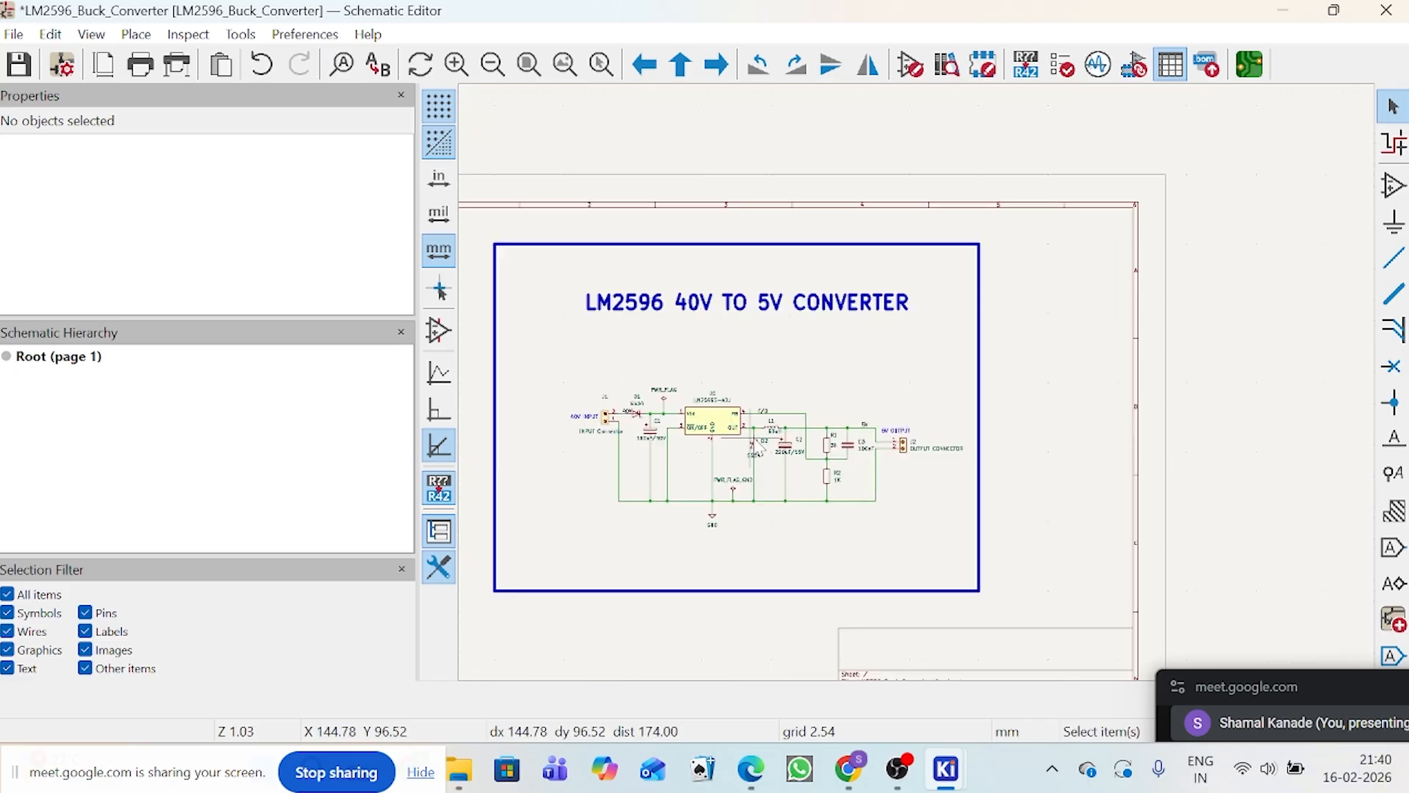
{"action": "scroll", "coordinate": [910, 409], "scroll_direction": "up", "scroll_amount": 2}
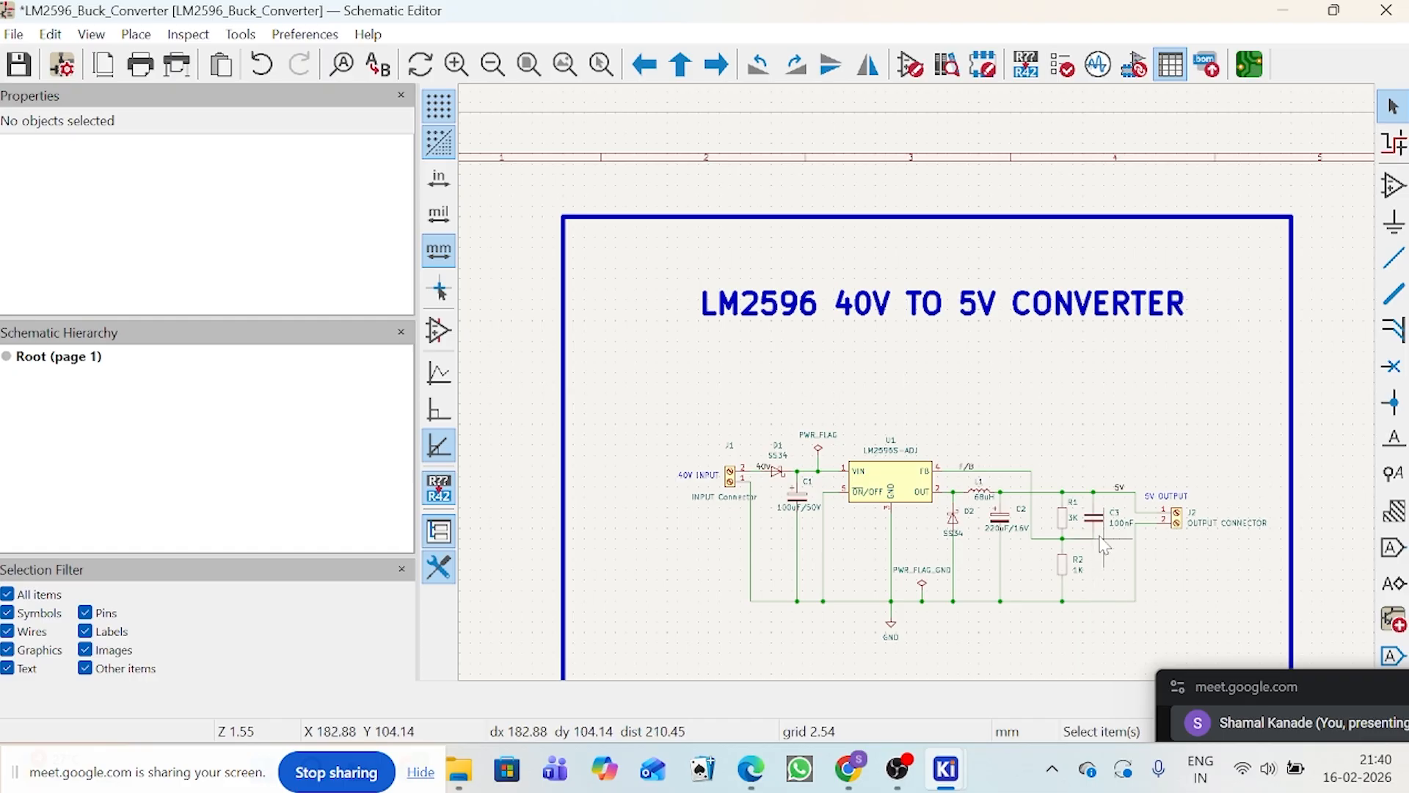
{"action": "scroll", "coordinate": [922, 394], "scroll_direction": "down", "scroll_amount": 3}
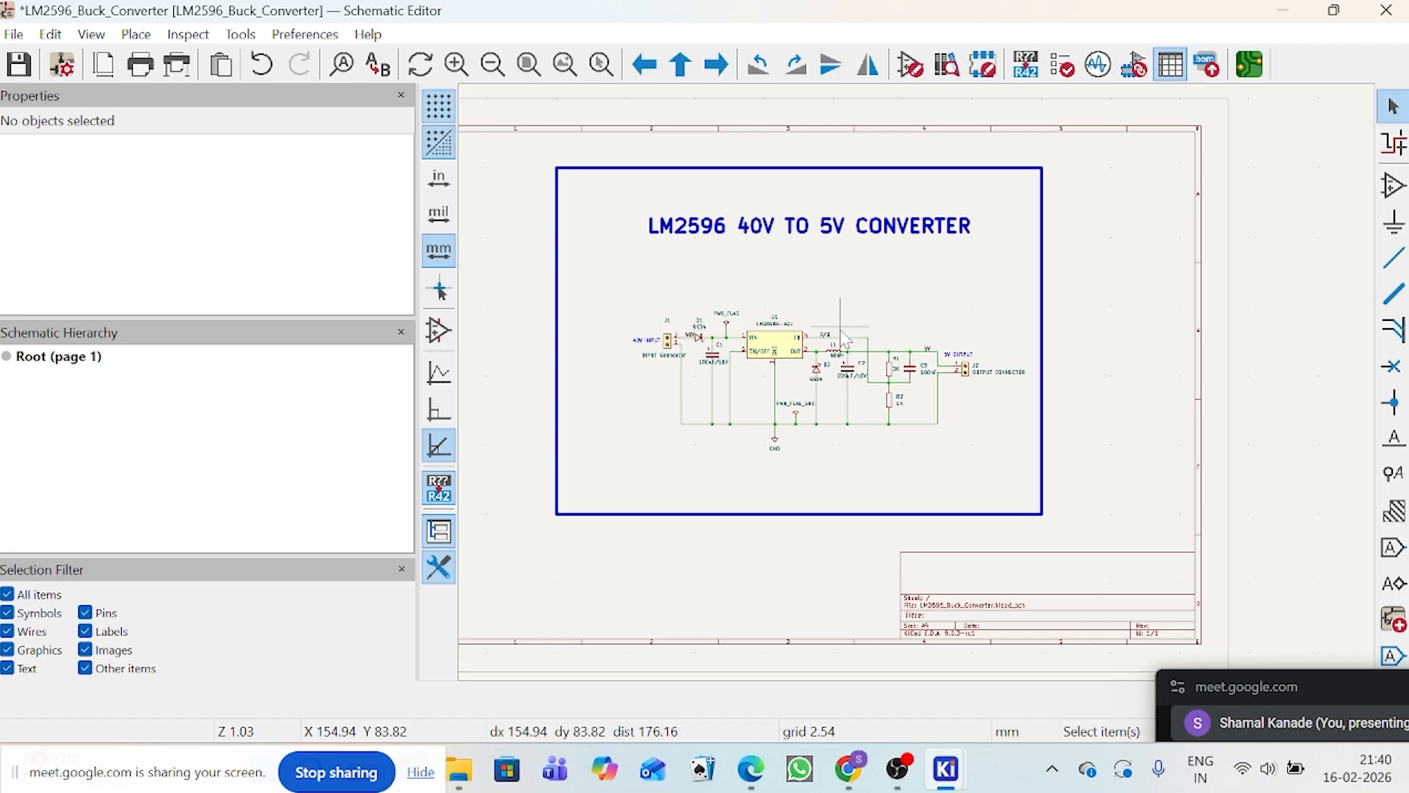
Step: Open the footprint chooser for the Footprint field of the SS34 input diode D1
{"action": "scroll", "coordinate": [845, 340], "scroll_direction": "up", "scroll_amount": 3}
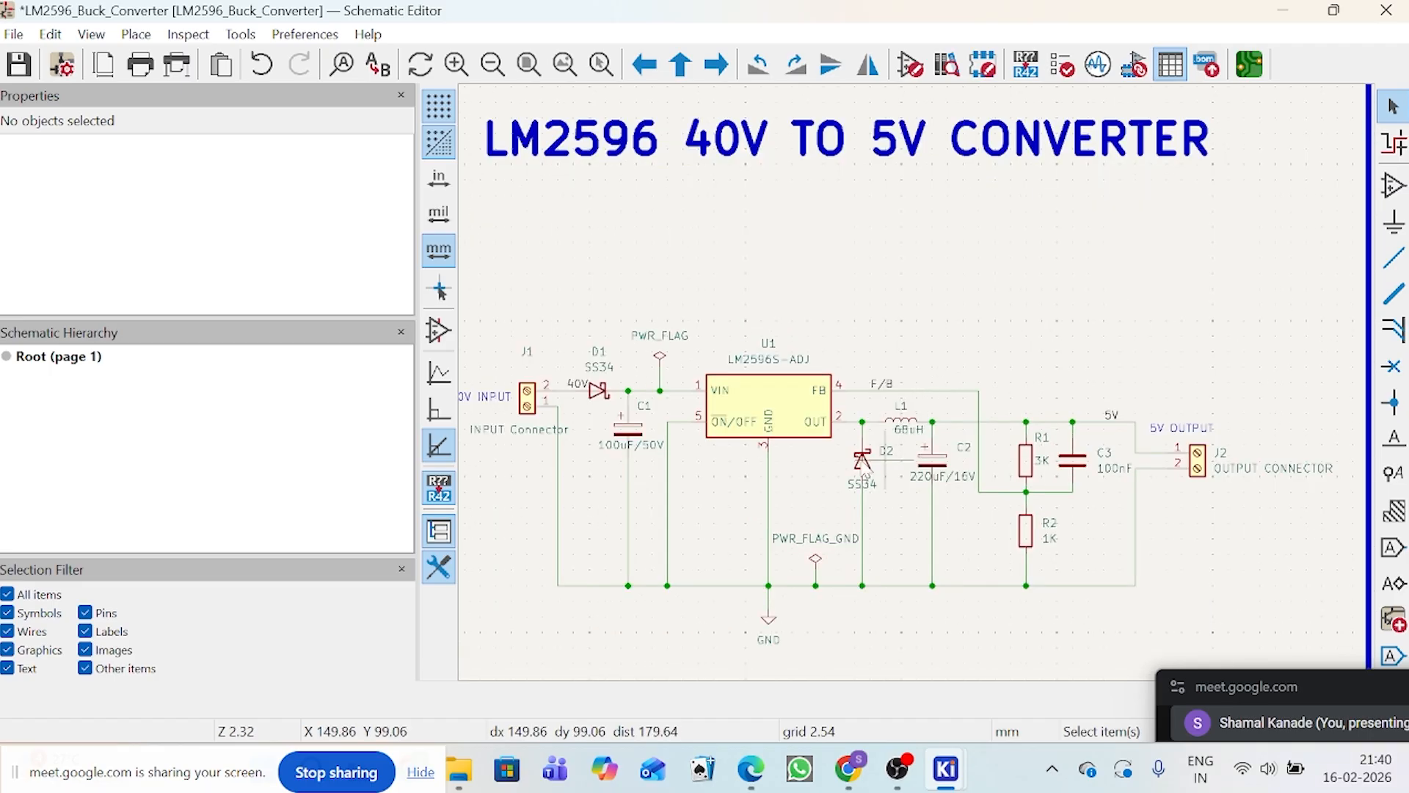
{"action": "left_click", "coordinate": [599, 409]}
{"action": "scroll", "coordinate": [600, 409], "scroll_direction": "up", "scroll_amount": 3}
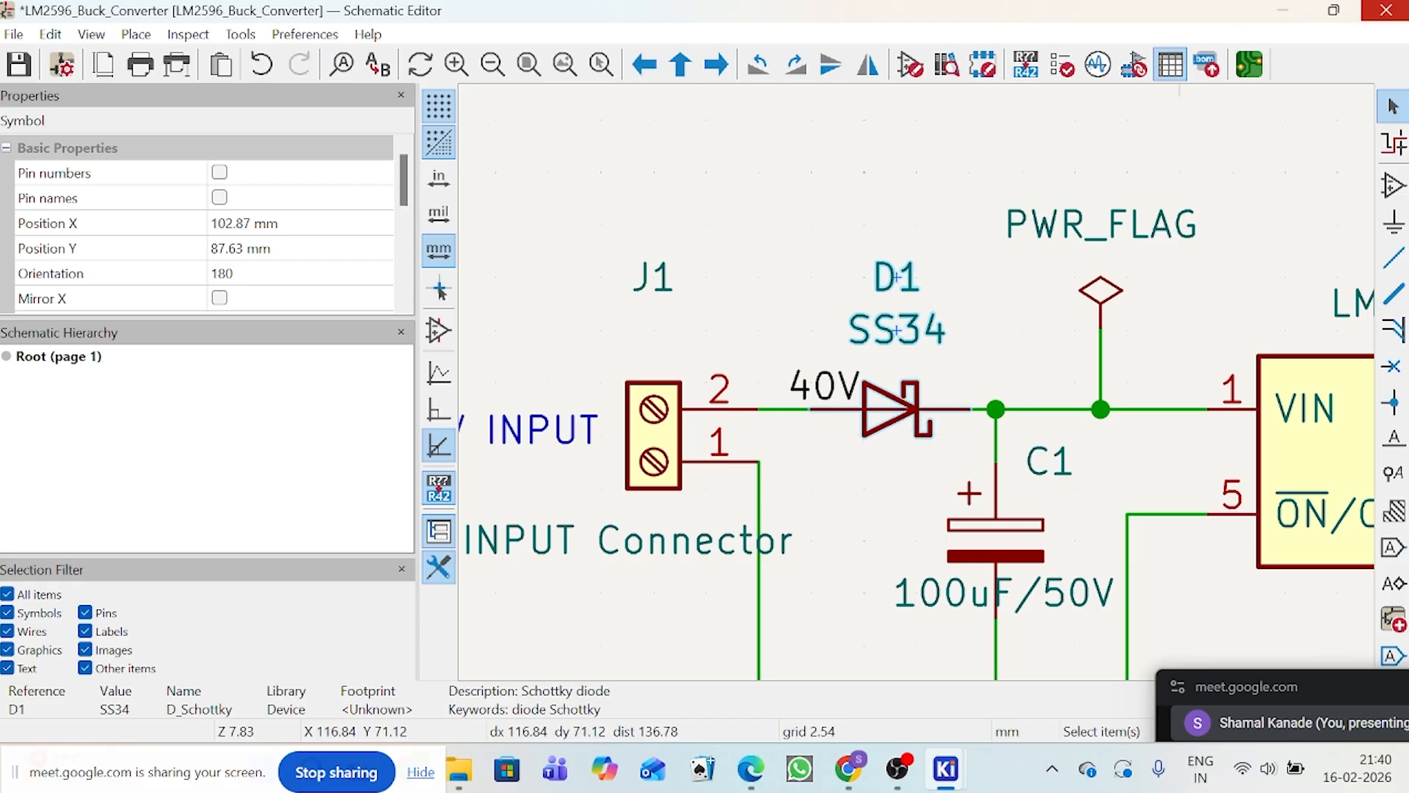
{"action": "double_click", "coordinate": [883, 433]}
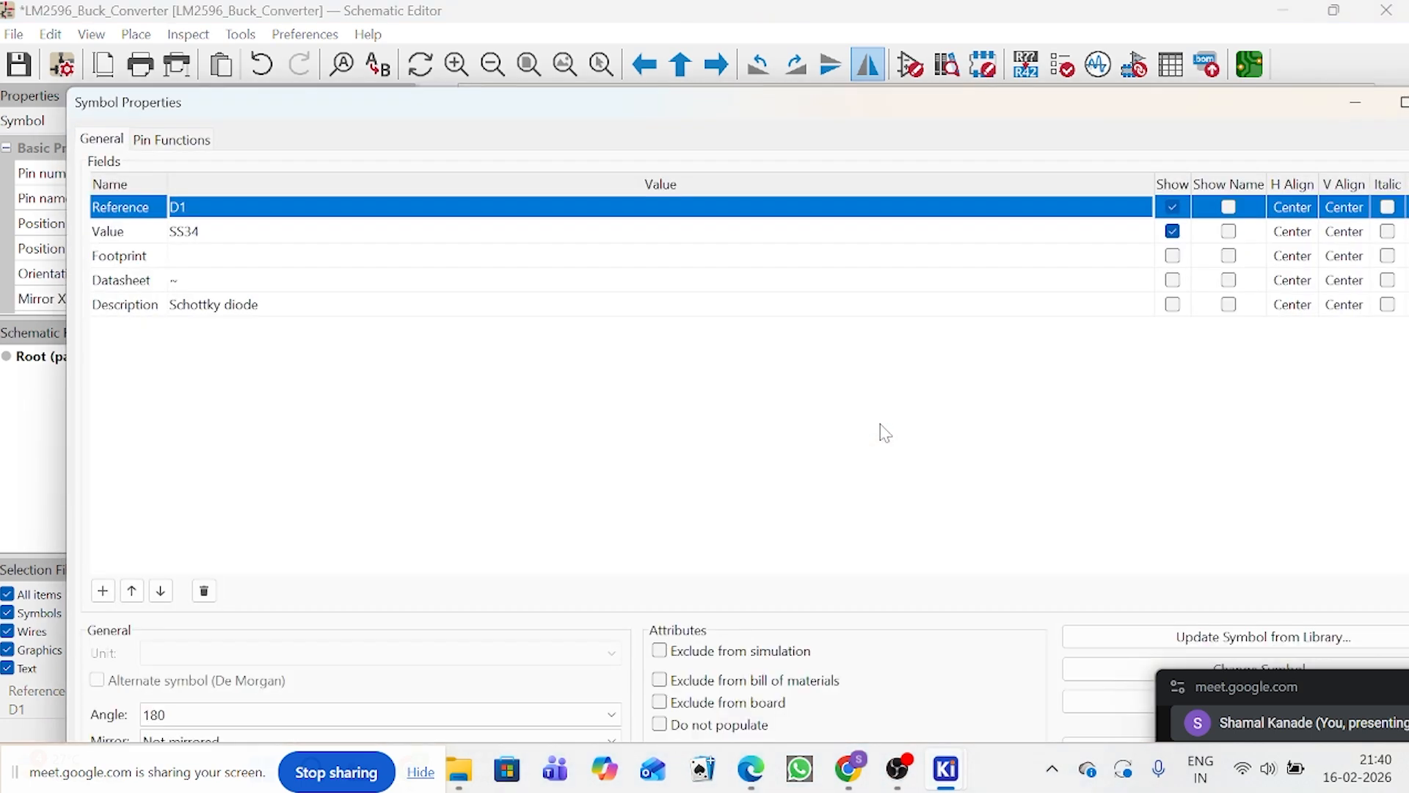
{"action": "left_click", "coordinate": [147, 262]}
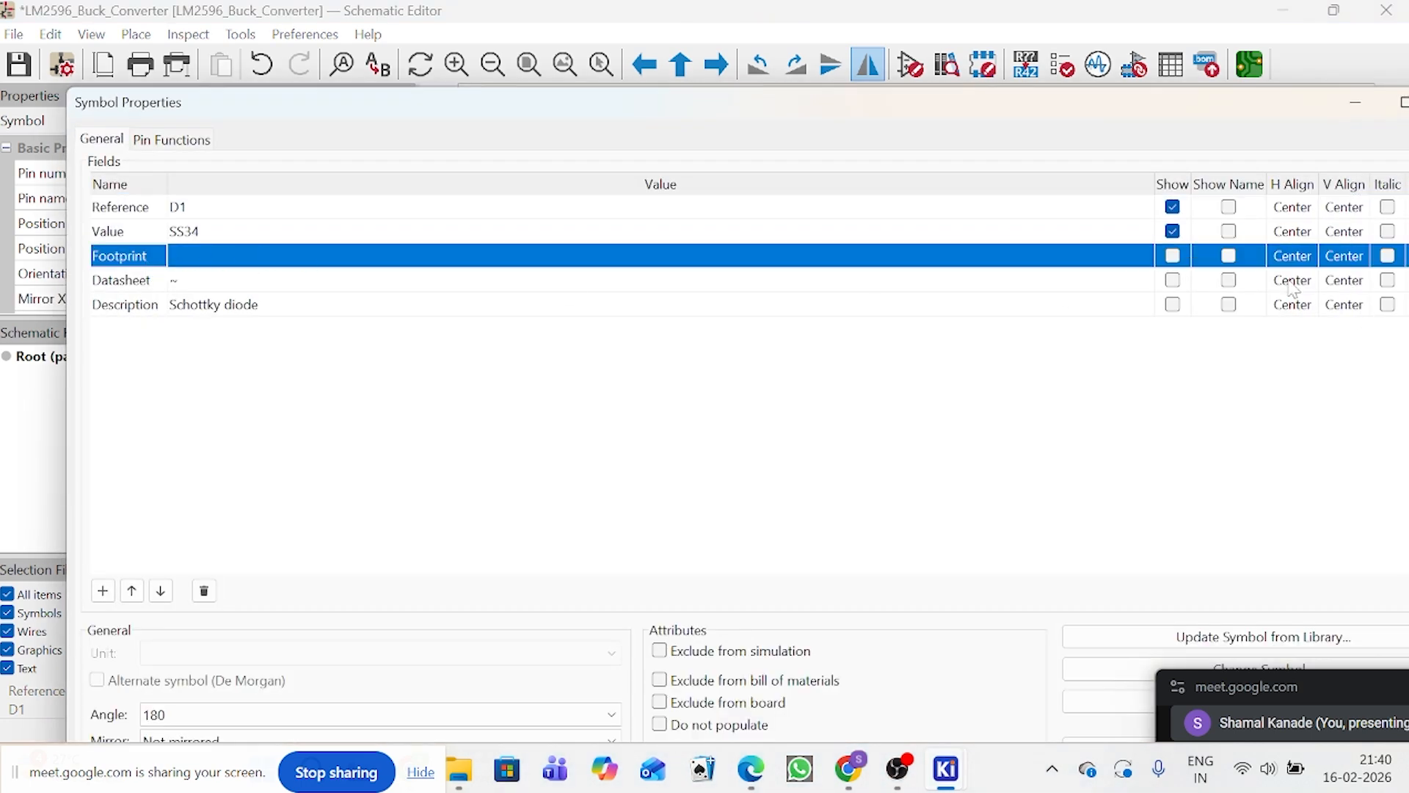
{"action": "left_click", "coordinate": [1097, 262]}
{"action": "left_click", "coordinate": [1144, 255]}
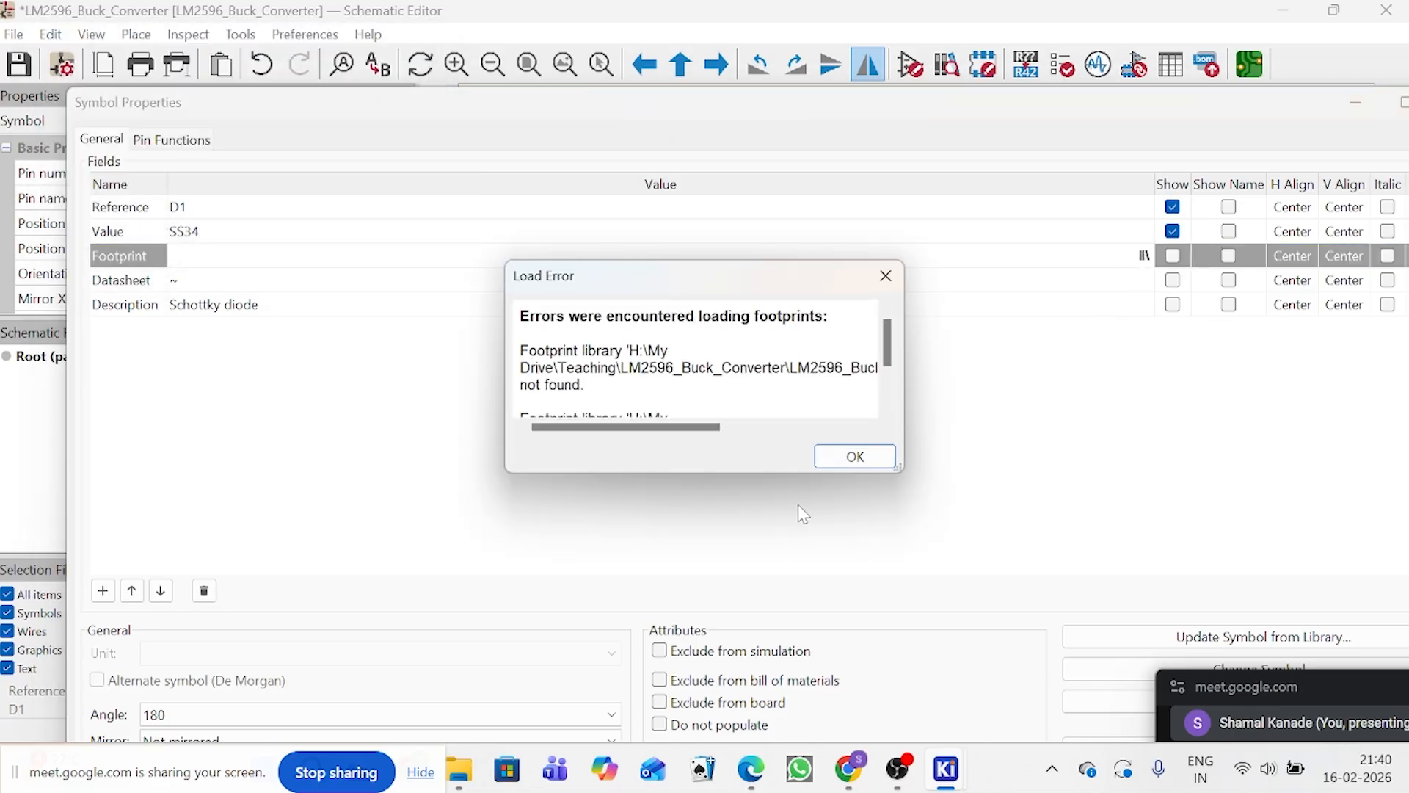
{"action": "left_click", "coordinate": [856, 456]}
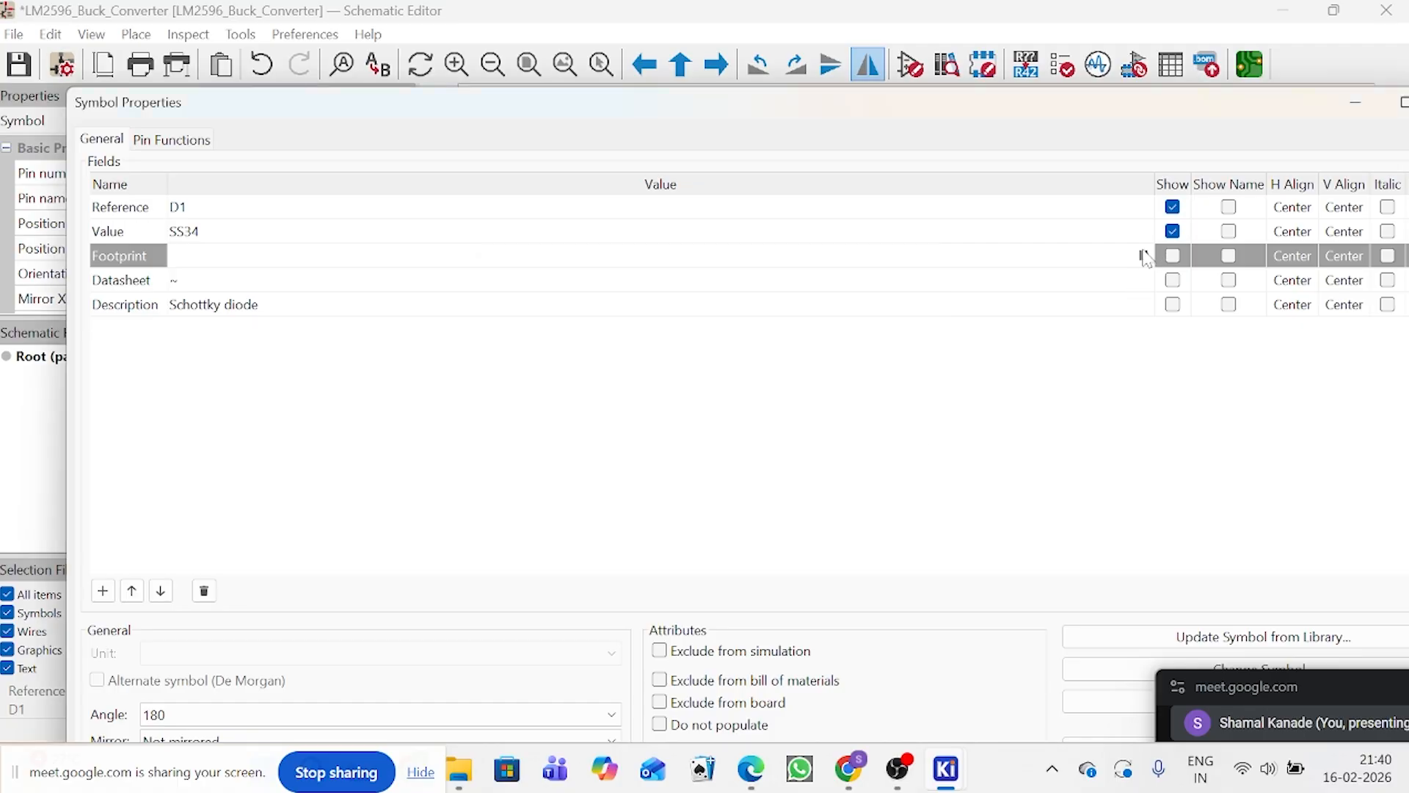
{"action": "left_click", "coordinate": [1144, 256]}
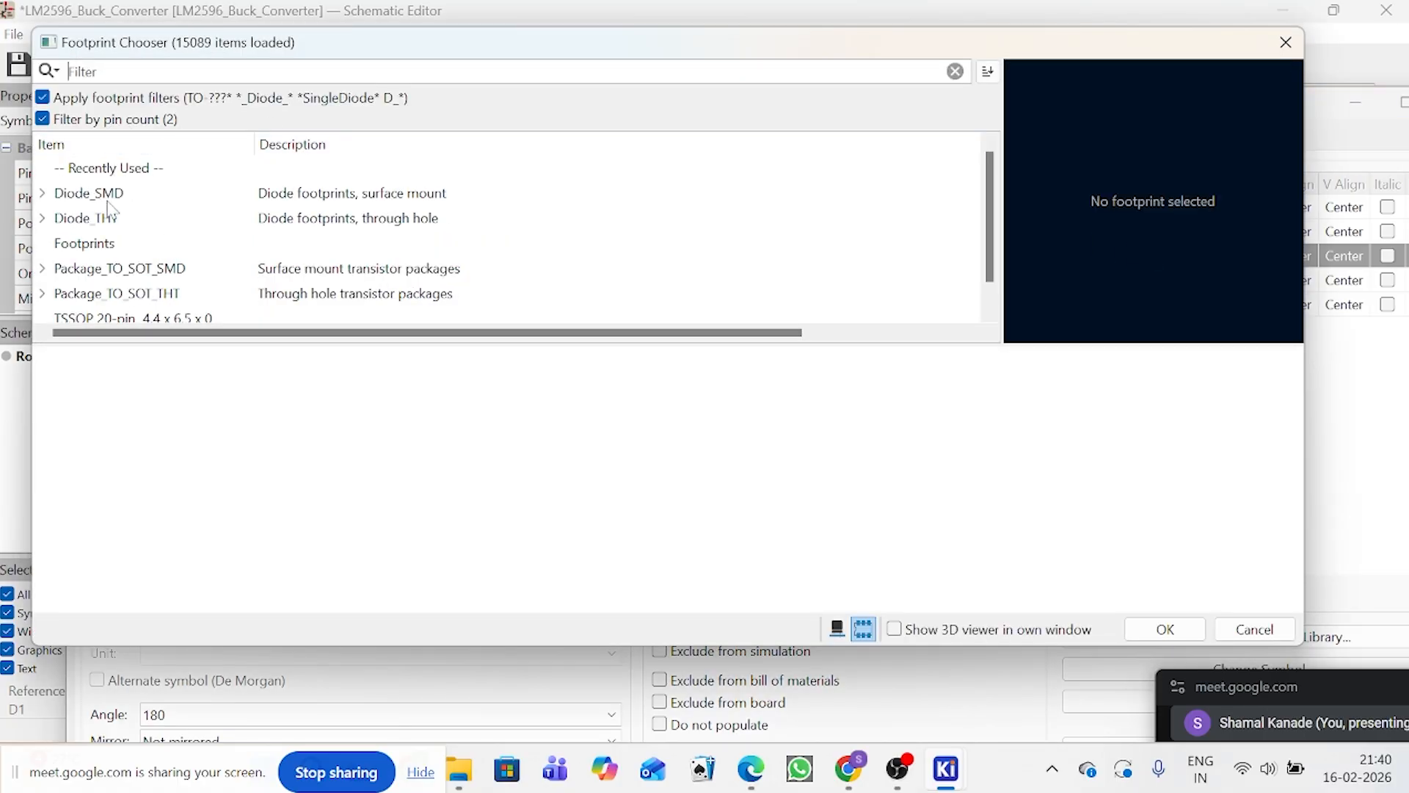
Step: Assign the D_SMA_Handsoldering footprint from the Diode_SMD library to diode D1 and apply the symbol properties
{"action": "left_click", "coordinate": [45, 195]}
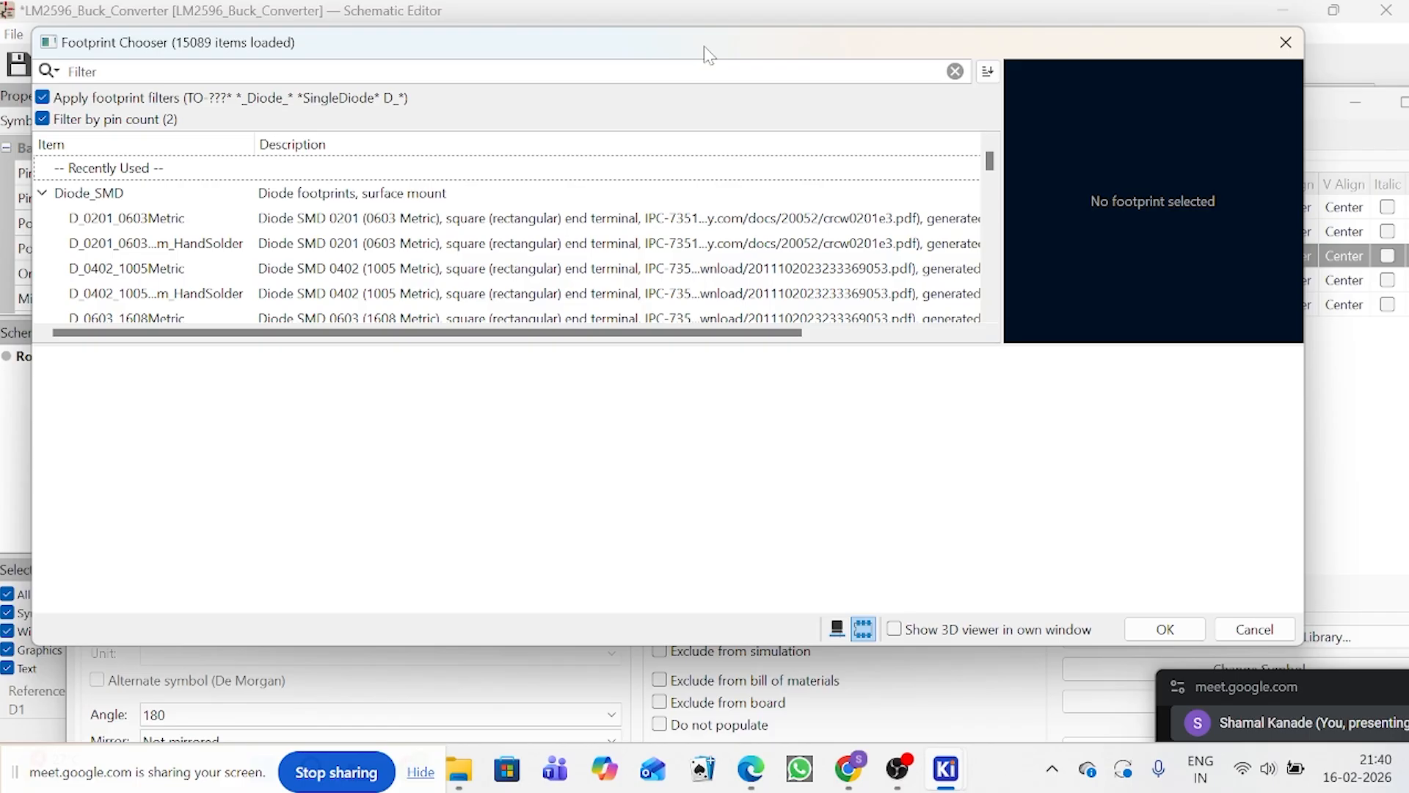
{"action": "left_click_drag", "start_coordinate": [707, 56], "coordinate": [779, 56]}
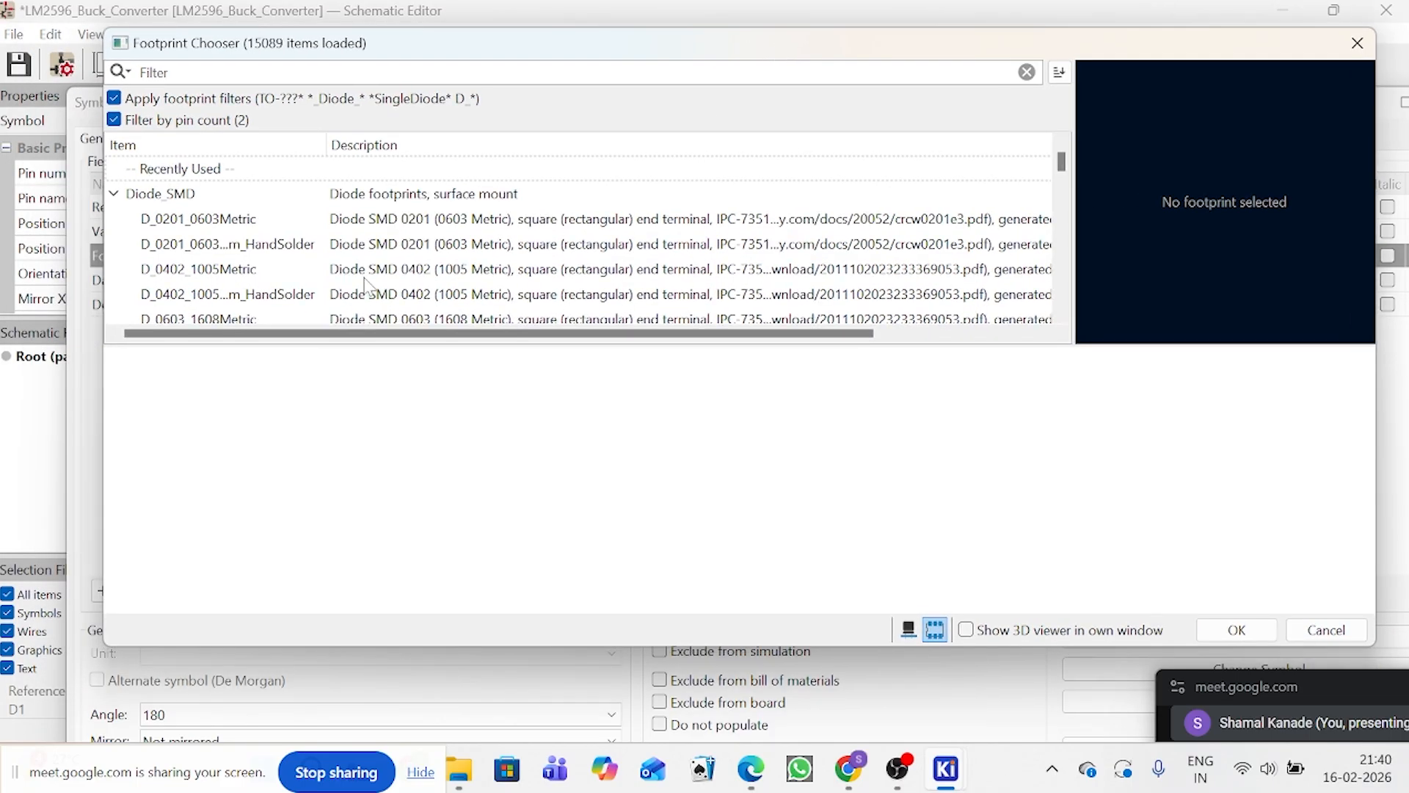
{"action": "scroll", "coordinate": [200, 270], "scroll_direction": "down", "scroll_amount": 5}
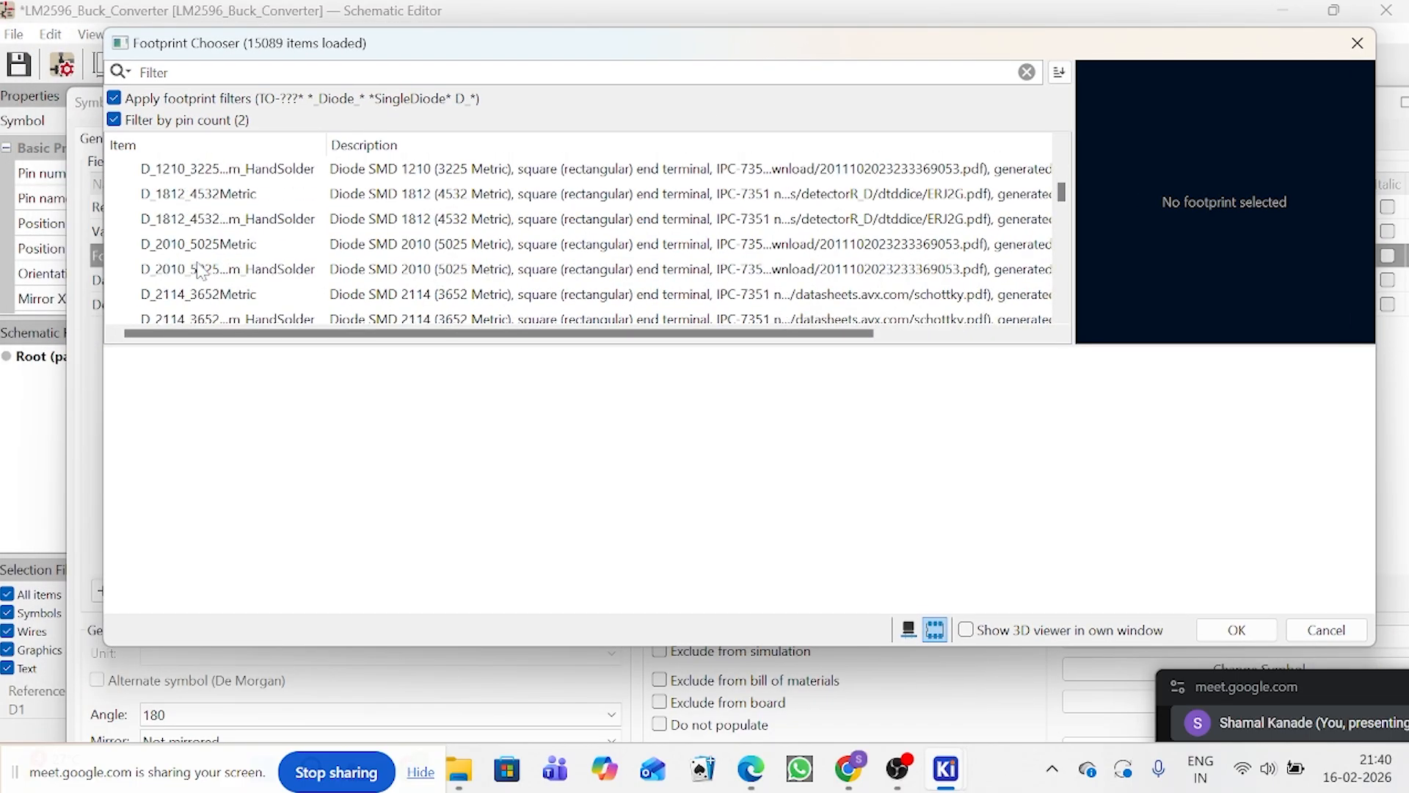
{"action": "scroll", "coordinate": [200, 270], "scroll_direction": "down", "scroll_amount": 4}
{"action": "scroll", "coordinate": [199, 269], "scroll_direction": "up", "scroll_amount": 2}
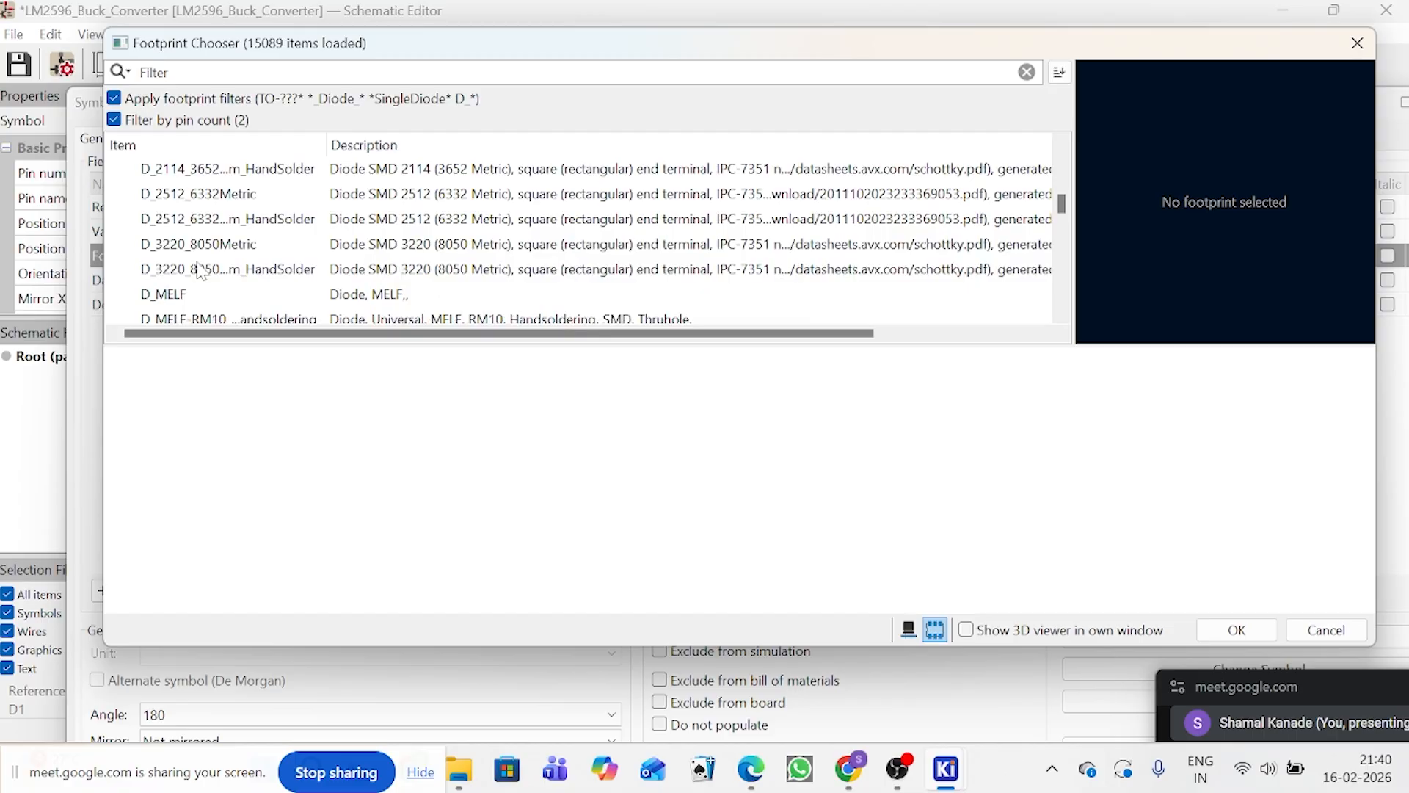
{"action": "scroll", "coordinate": [200, 269], "scroll_direction": "up", "scroll_amount": 3}
{"action": "scroll", "coordinate": [200, 269], "scroll_direction": "down", "scroll_amount": 4}
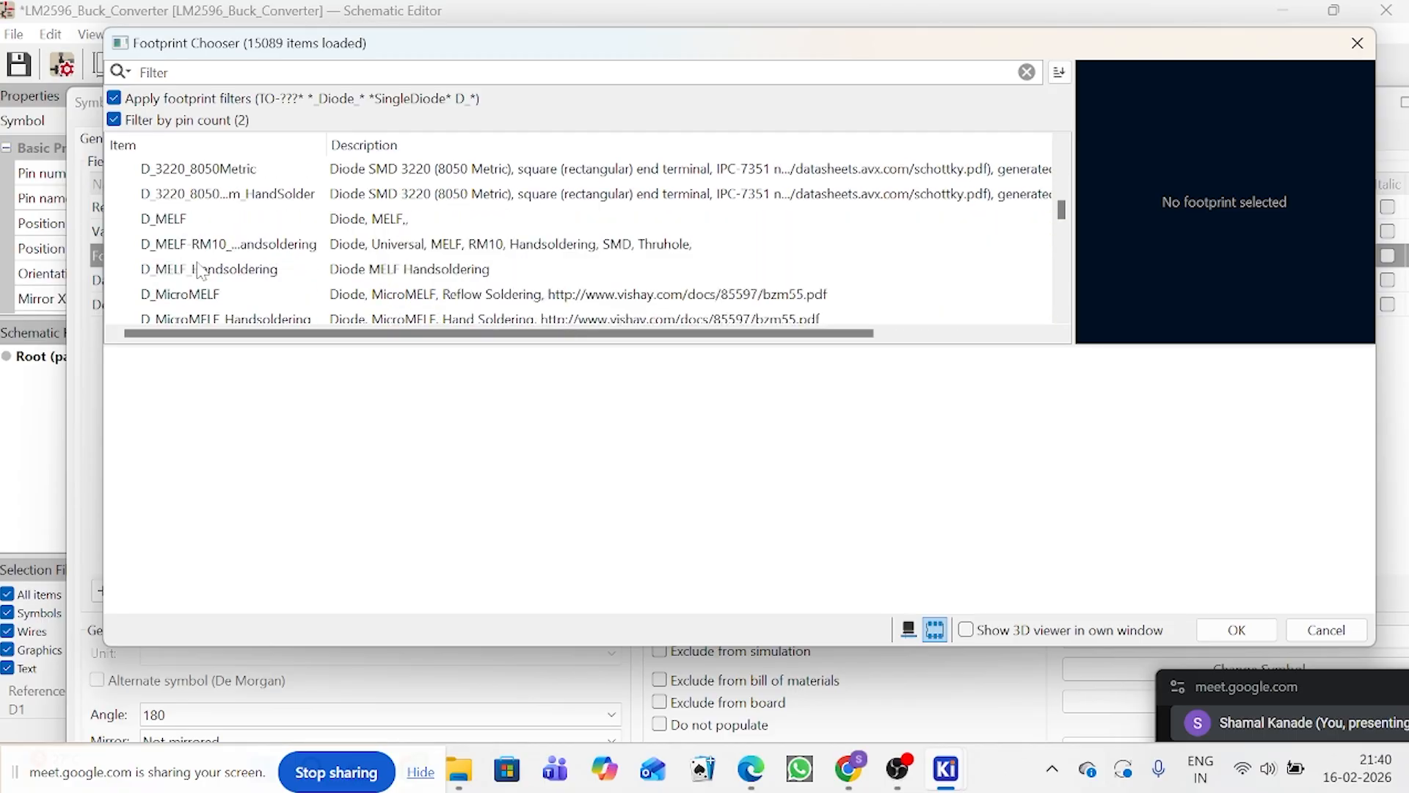
{"action": "scroll", "coordinate": [200, 269], "scroll_direction": "down", "scroll_amount": 7}
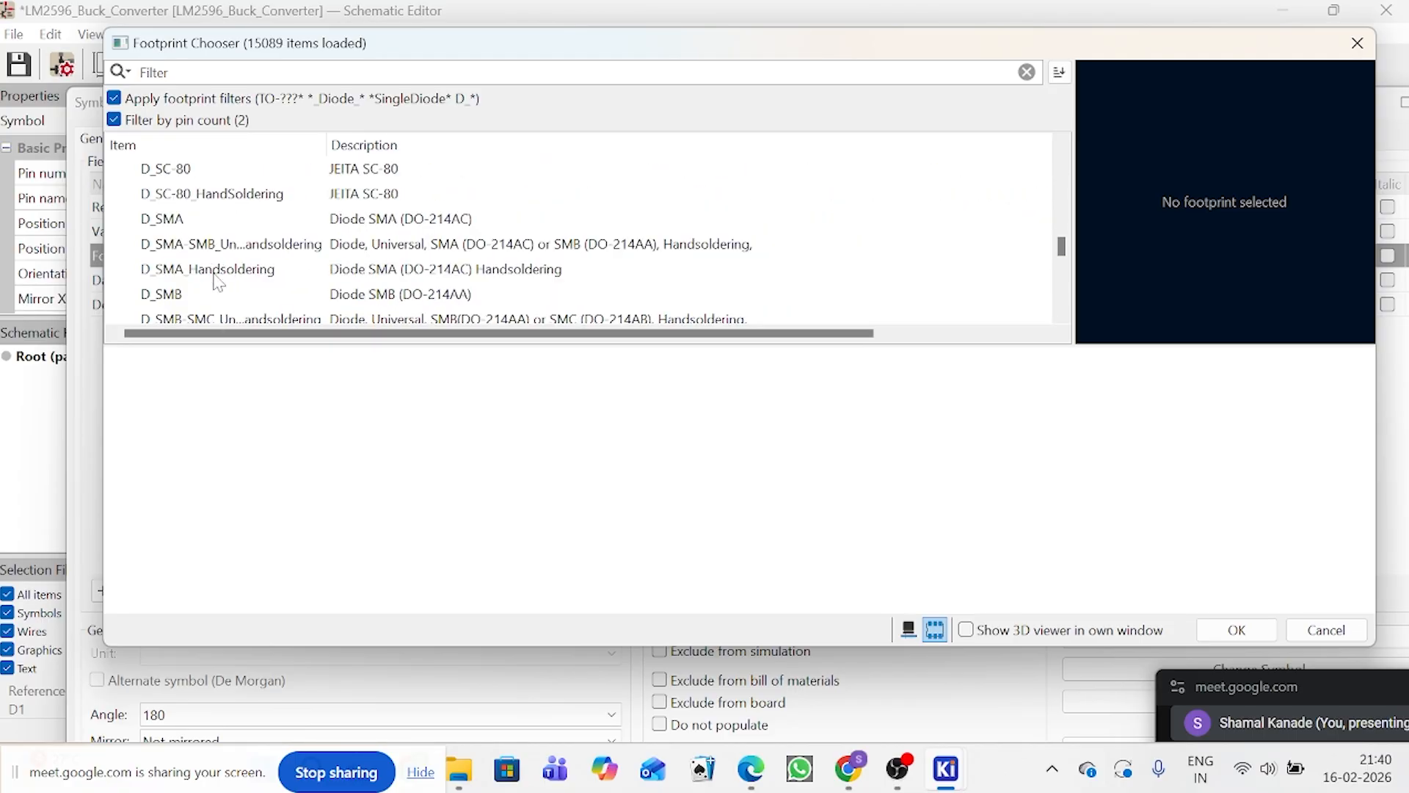
{"action": "left_click", "coordinate": [199, 280]}
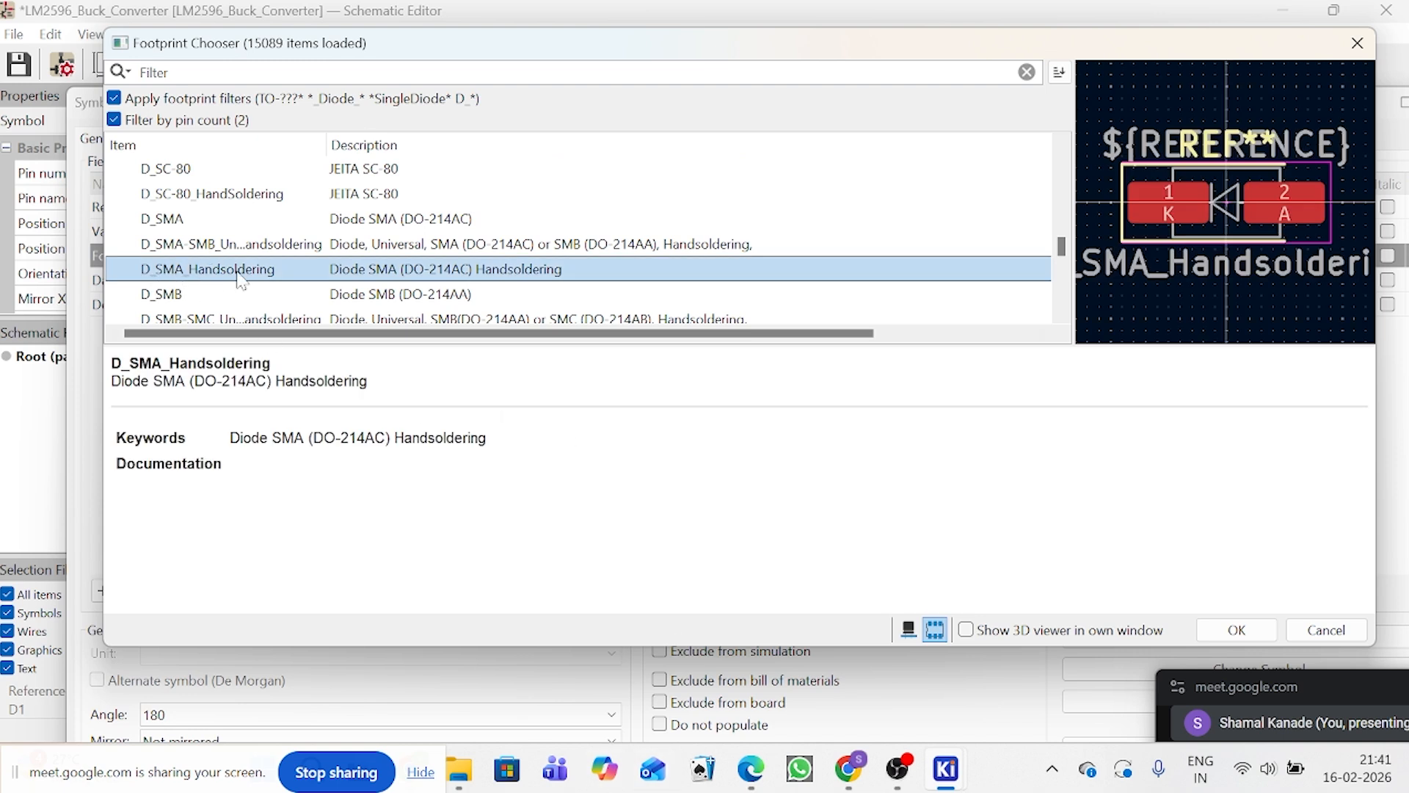
{"action": "left_click", "coordinate": [253, 227]}
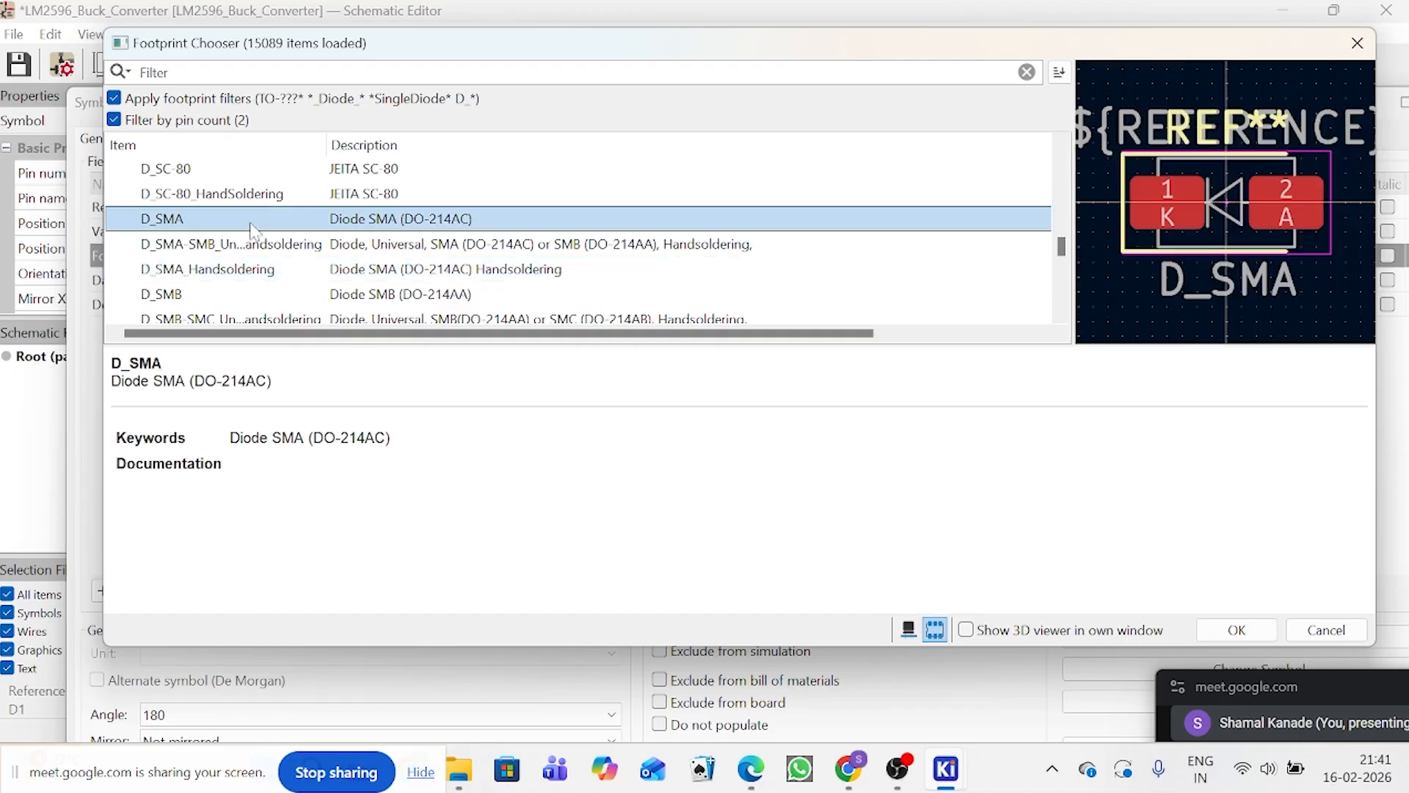
{"action": "left_click", "coordinate": [223, 279]}
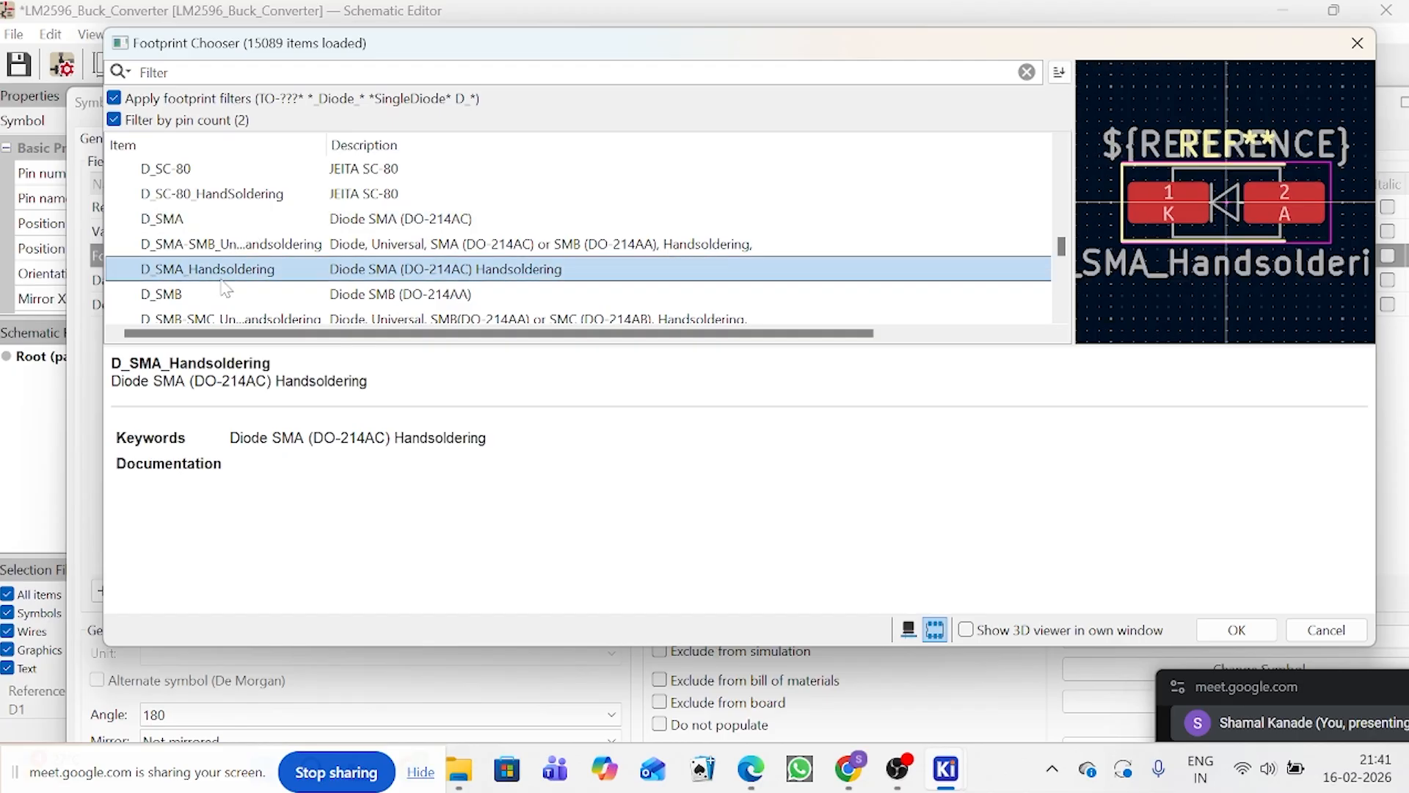
{"action": "double_click", "coordinate": [259, 270]}
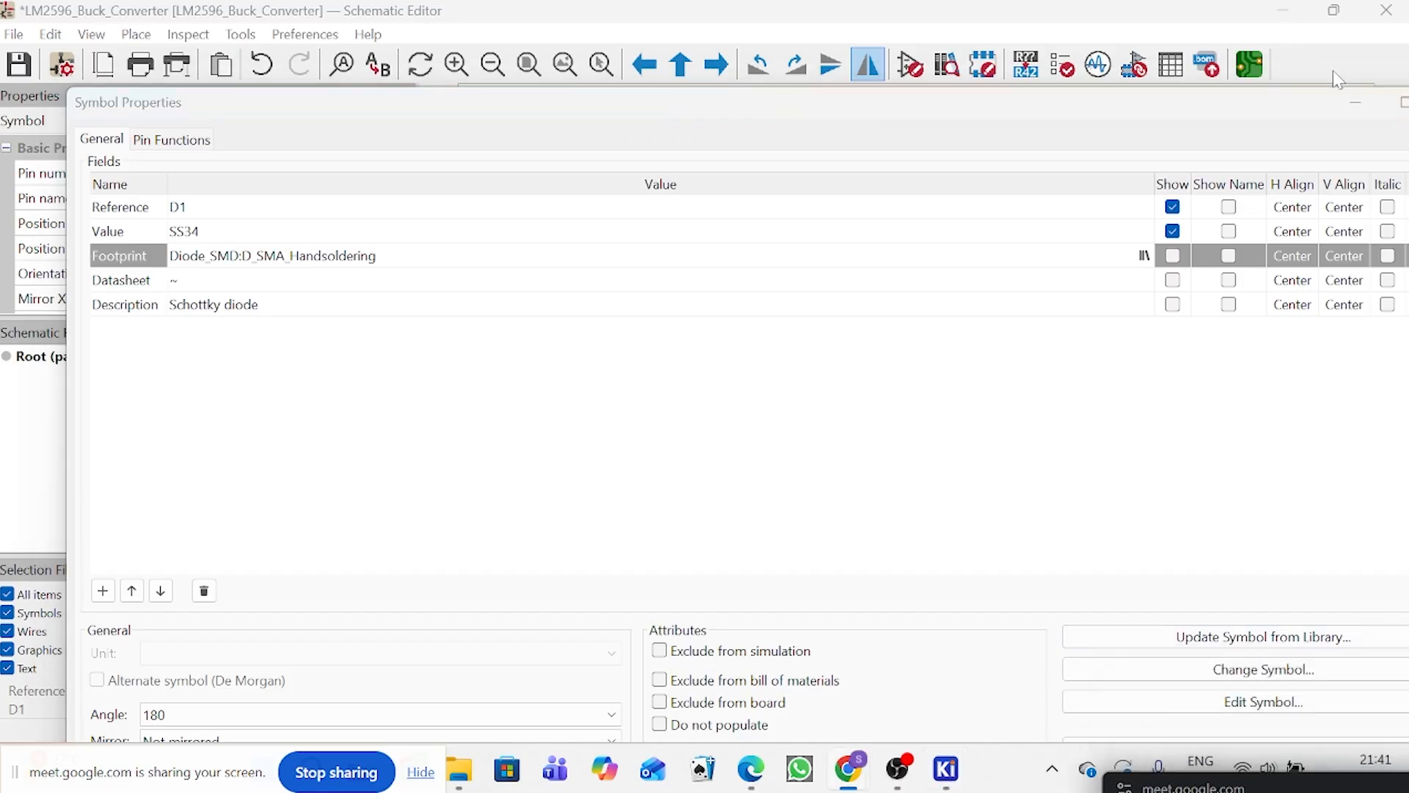
{"action": "left_click_drag", "start_coordinate": [1303, 119], "coordinate": [1262, 30]}
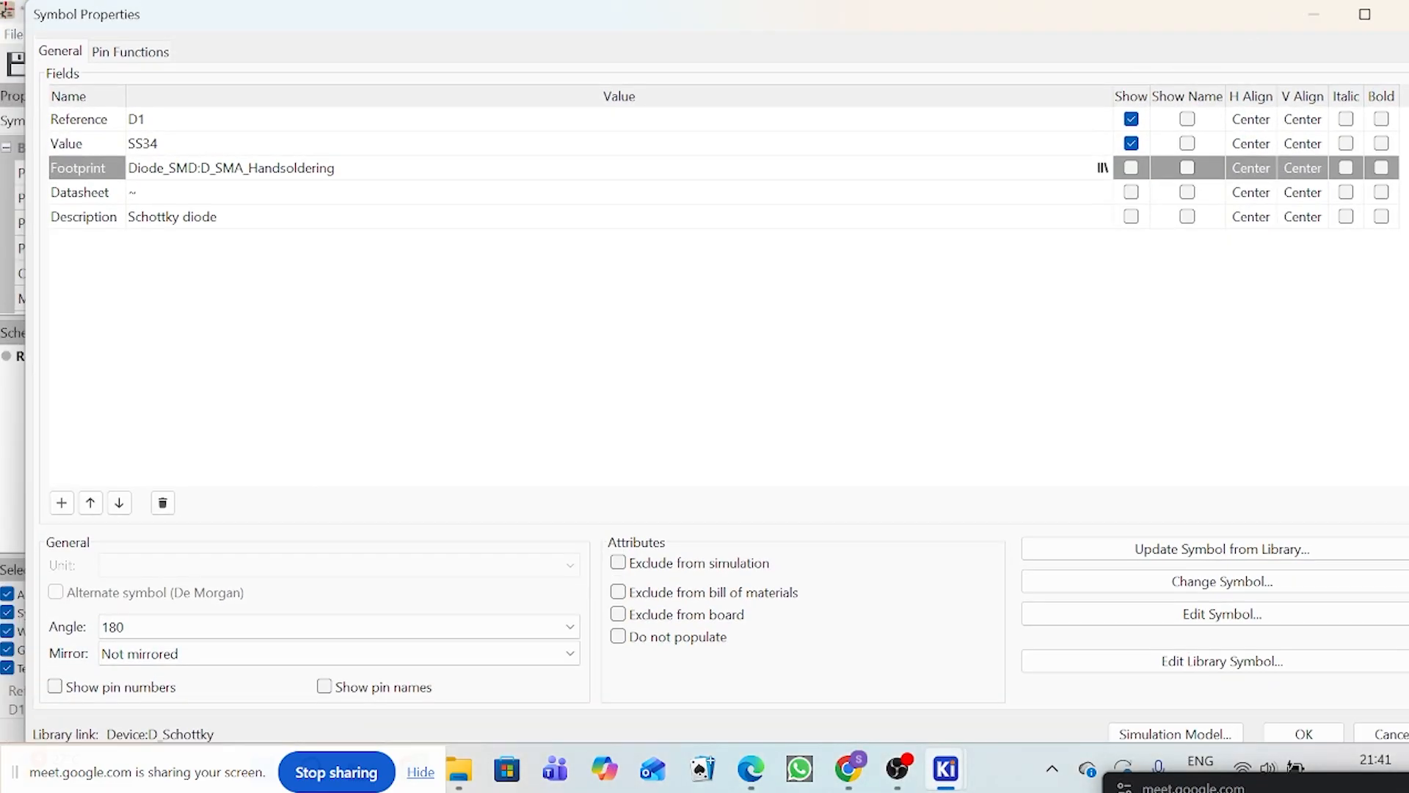
{"action": "left_click", "coordinate": [1323, 733]}
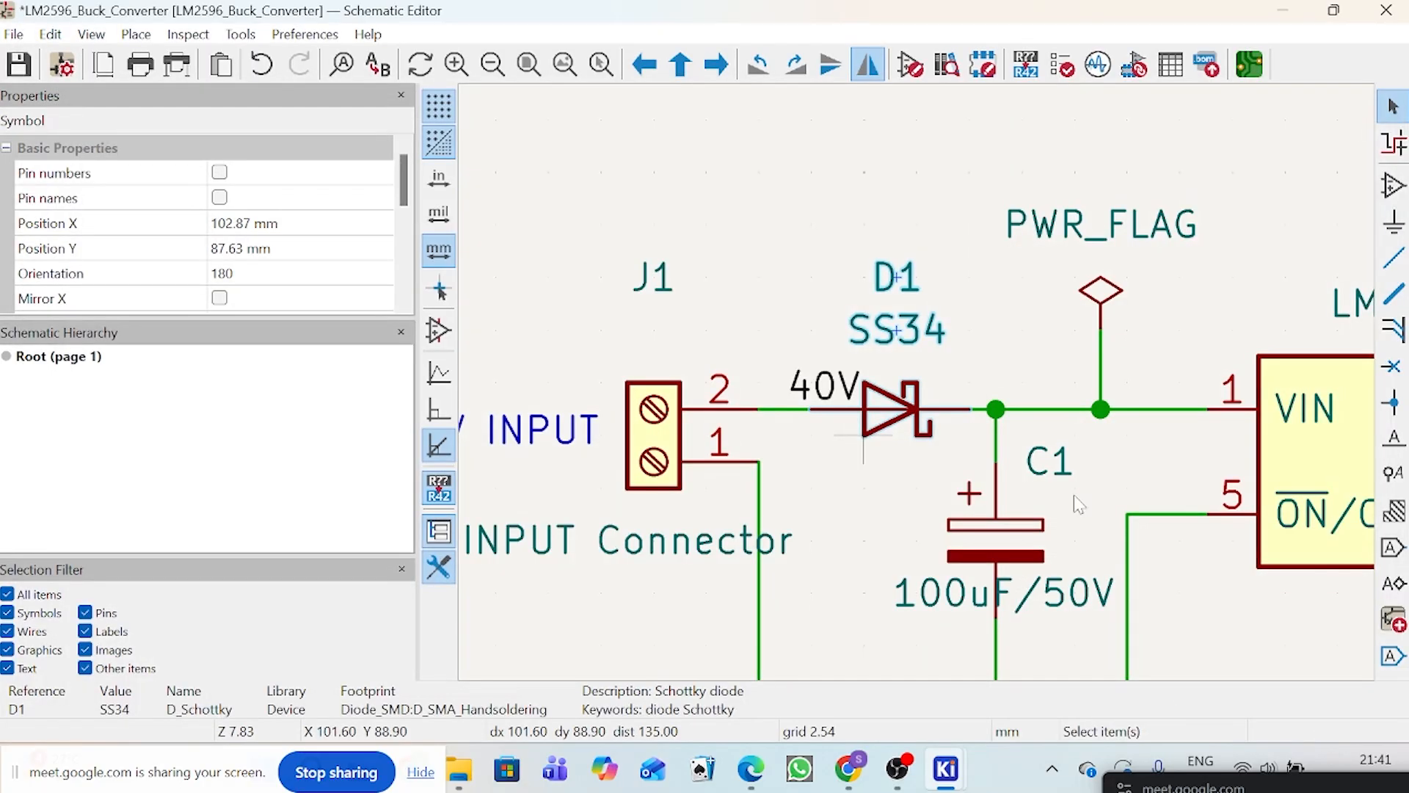
Step: Check the footprint assigned to regulator U1 in its symbol properties and close them without changes
{"action": "scroll", "coordinate": [834, 424], "scroll_direction": "down", "scroll_amount": 2}
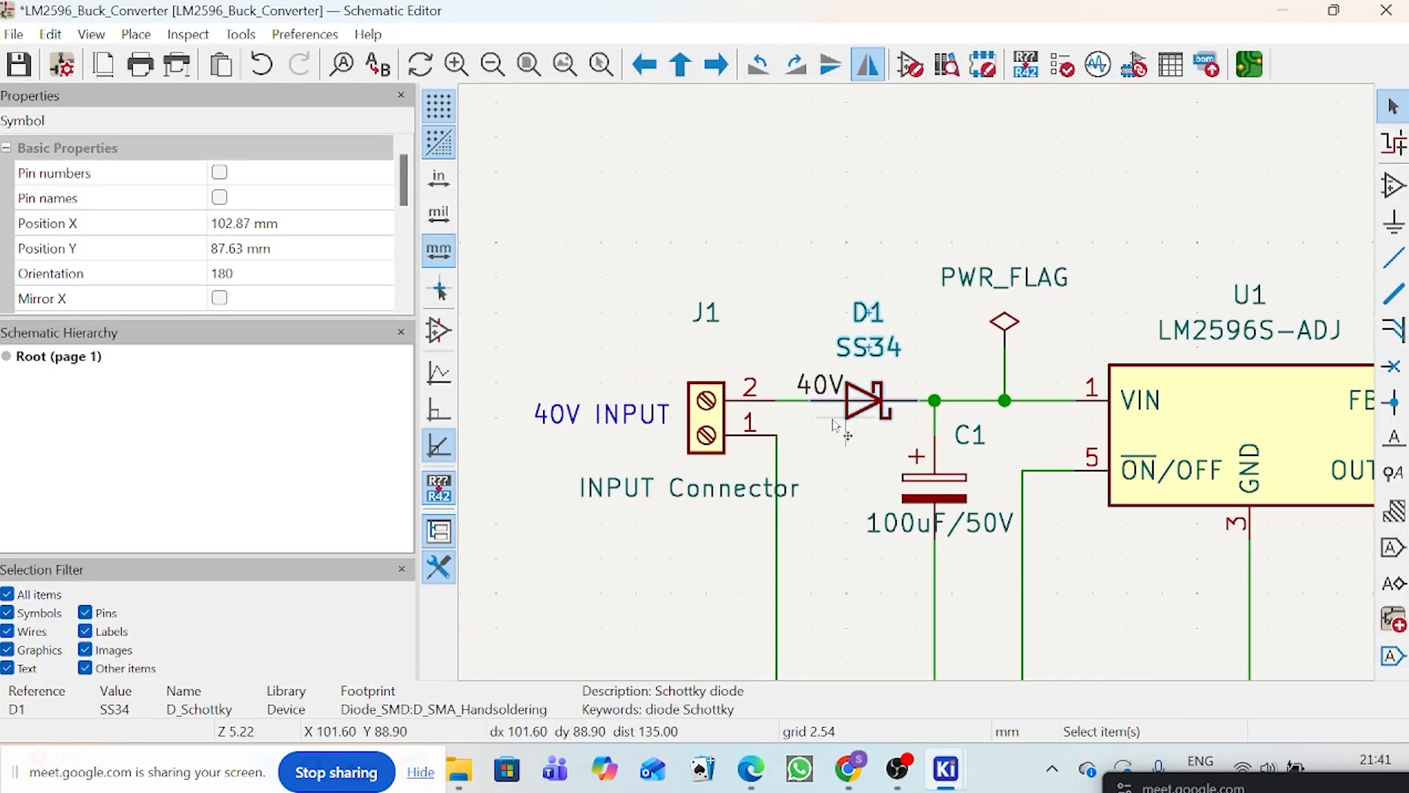
{"action": "scroll", "coordinate": [881, 411], "scroll_direction": "down", "scroll_amount": 2}
{"action": "scroll", "coordinate": [917, 387], "scroll_direction": "up", "scroll_amount": 4}
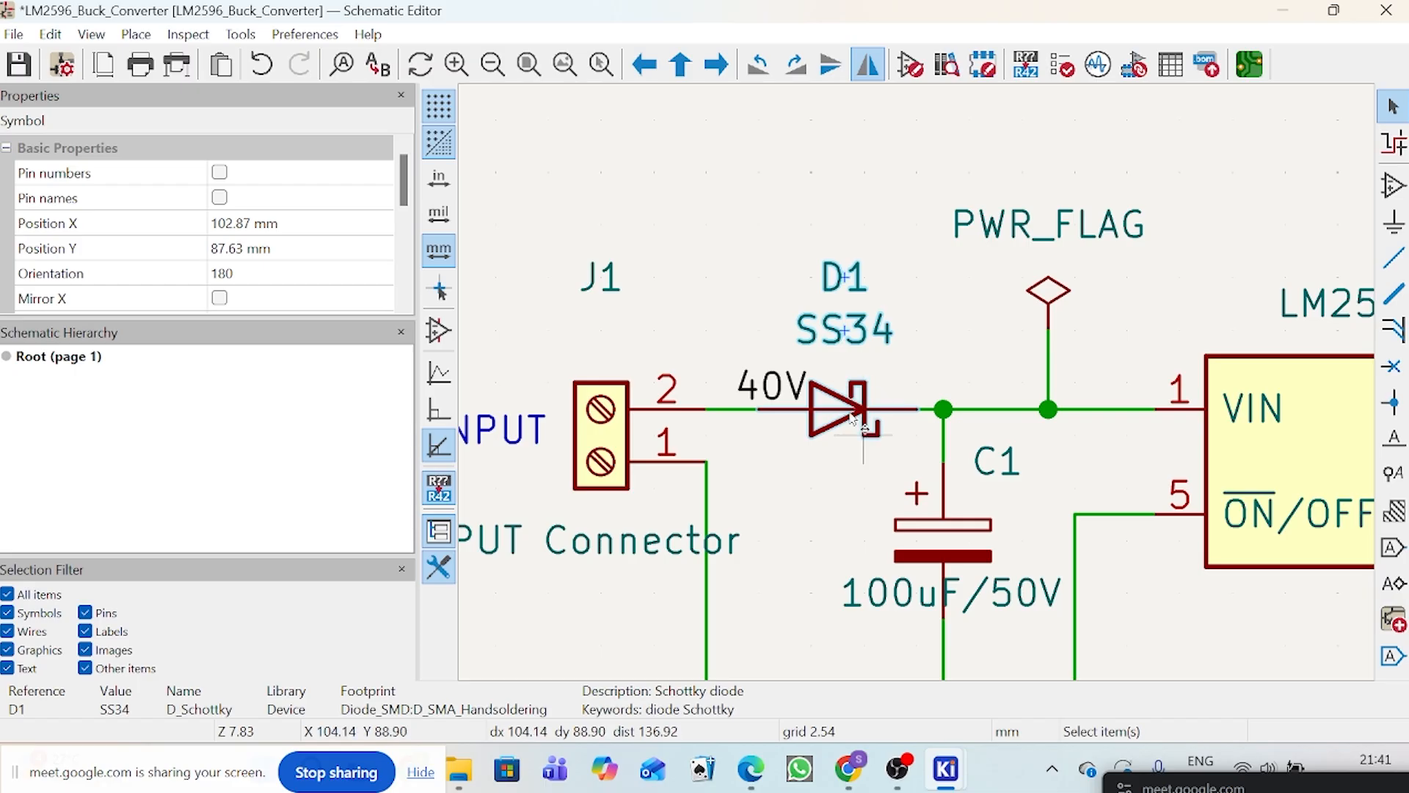
{"action": "scroll", "coordinate": [853, 419], "scroll_direction": "down", "scroll_amount": 2}
{"action": "left_click", "coordinate": [1265, 360]}
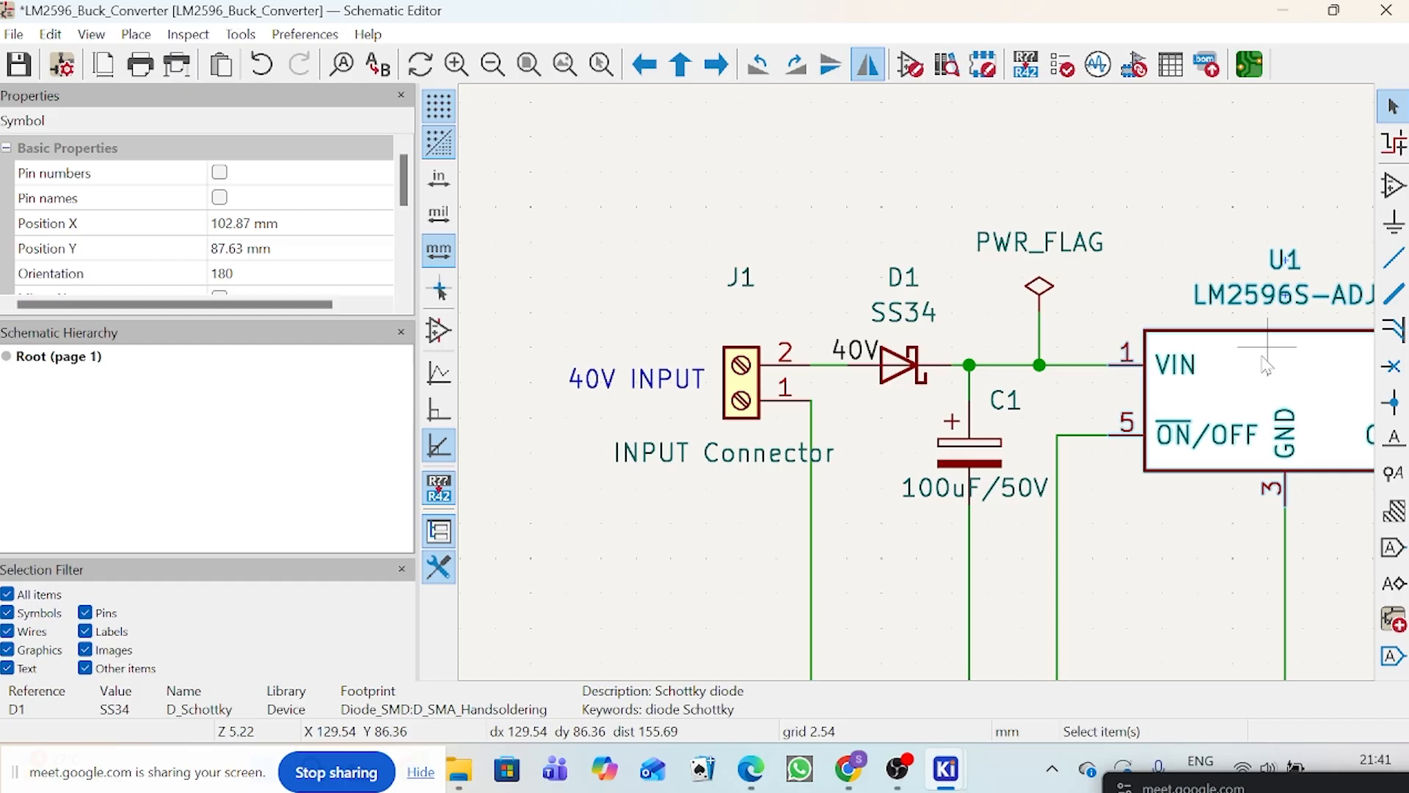
{"action": "double_click", "coordinate": [1265, 361]}
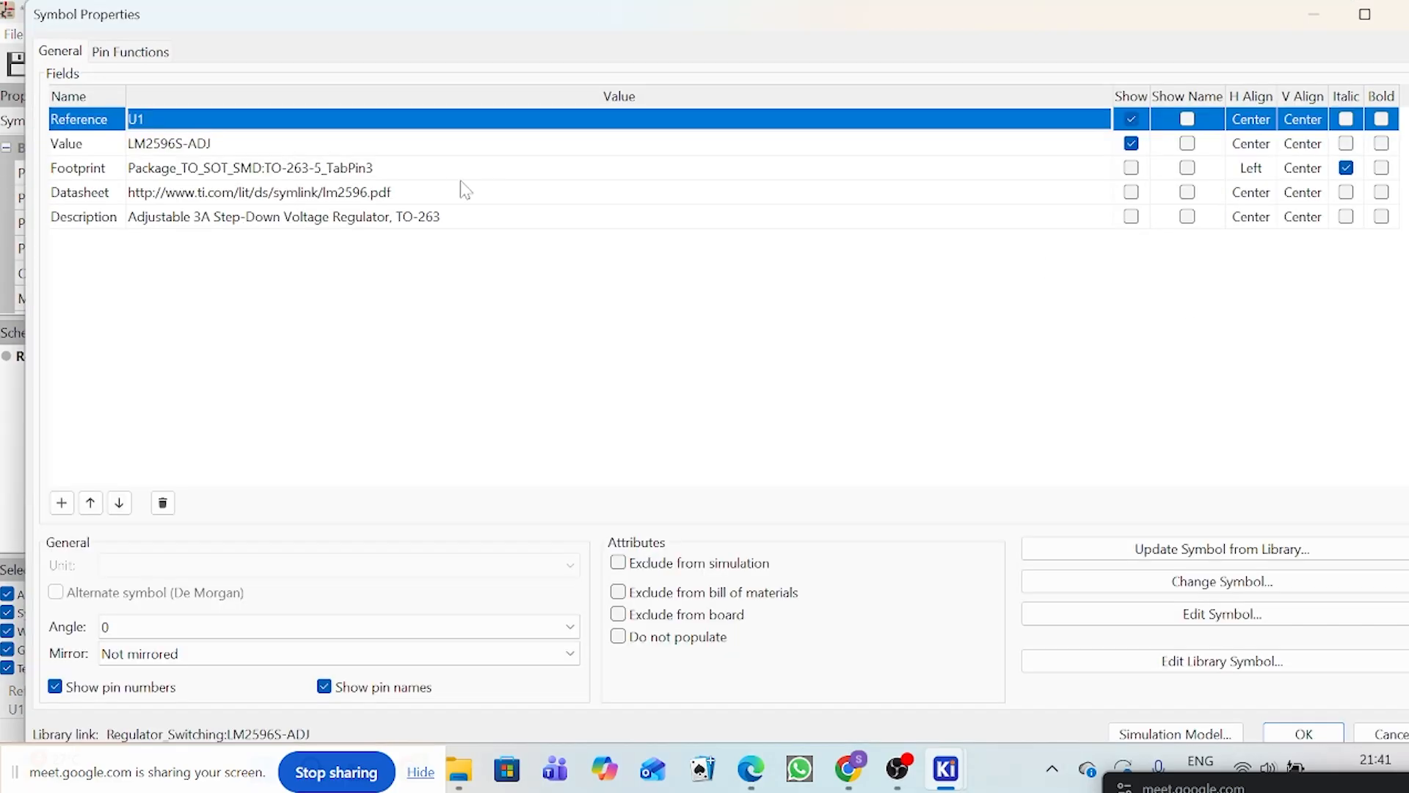
{"action": "left_click", "coordinate": [550, 175]}
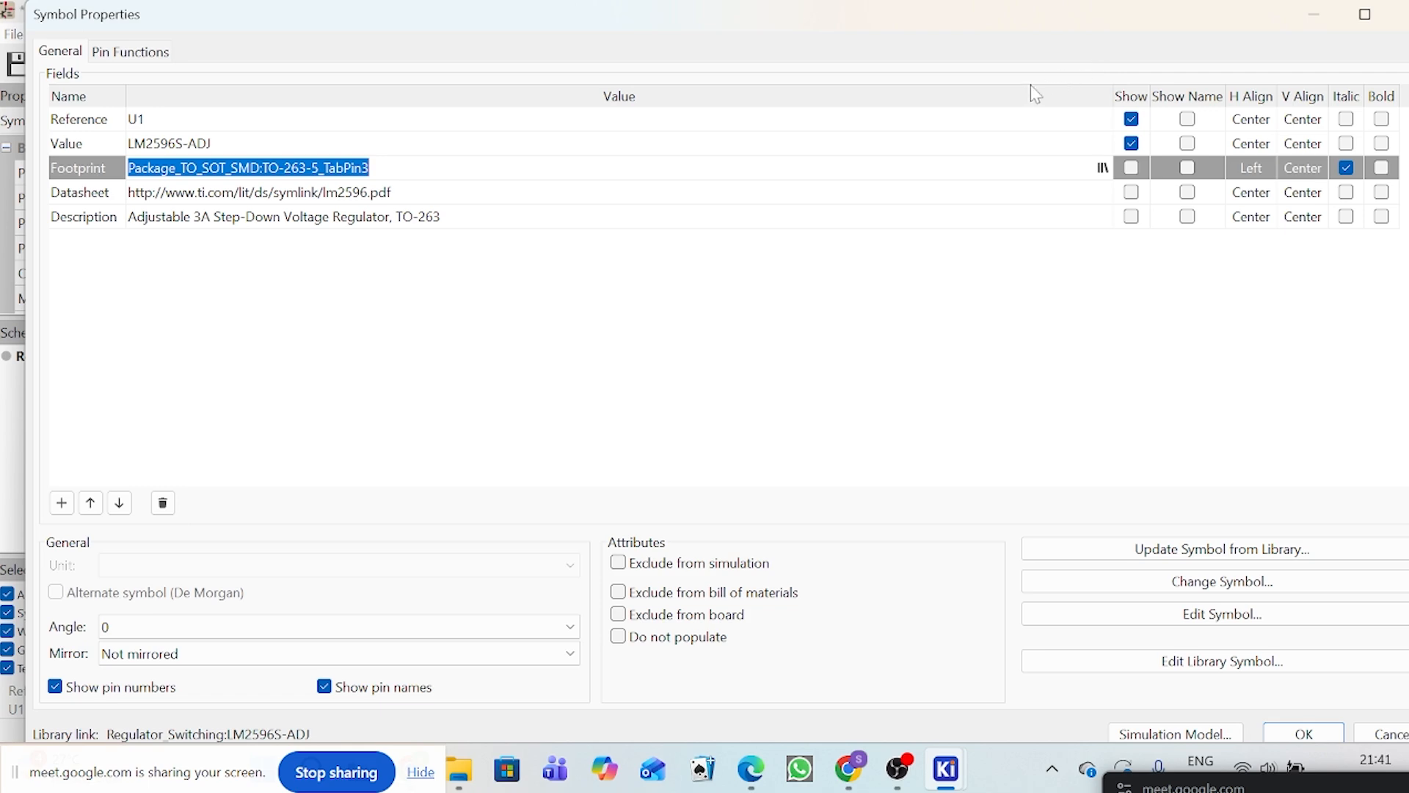
{"action": "left_click", "coordinate": [1400, 15]}
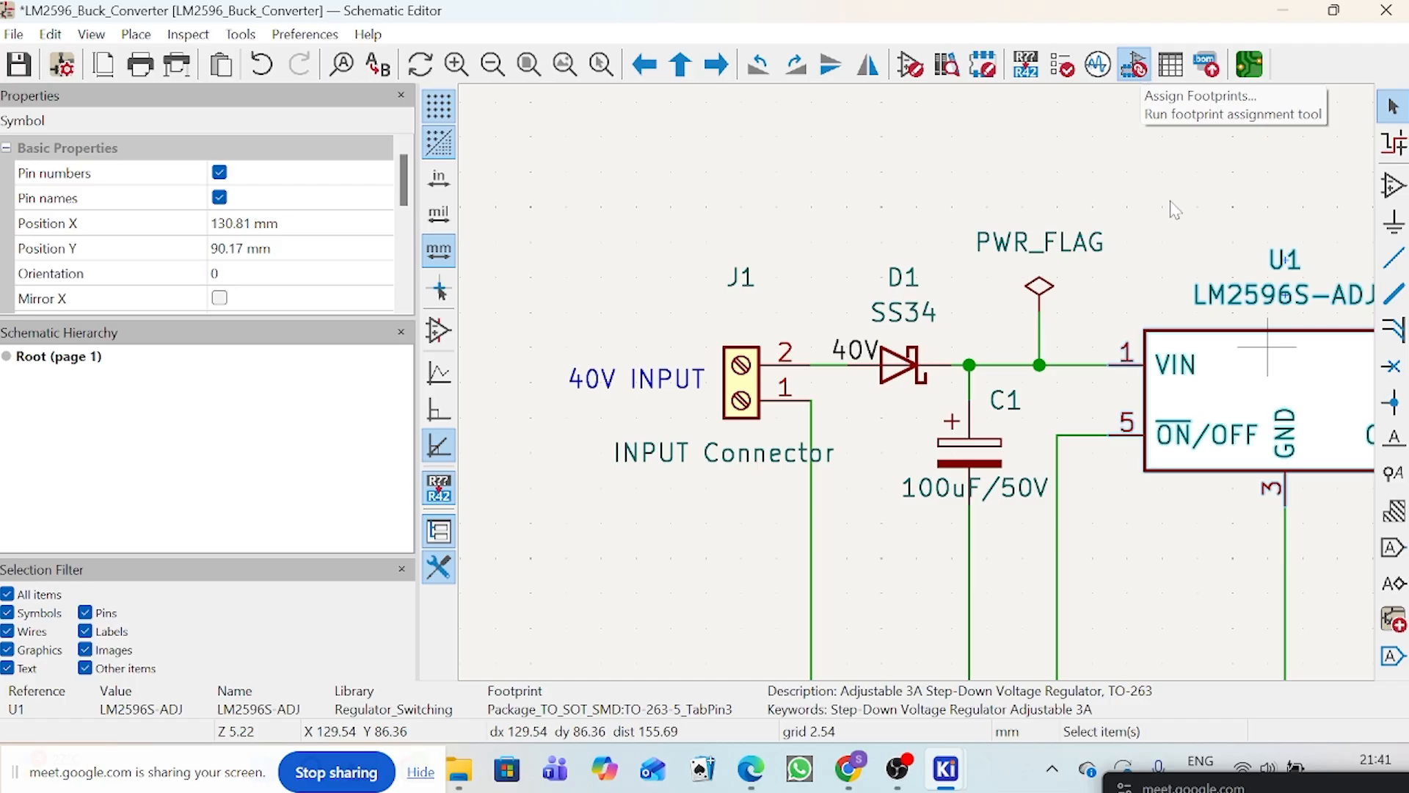
Step: Open the footprint assignment tool for the whole converter schematic
{"action": "scroll", "coordinate": [1175, 209], "scroll_direction": "down", "scroll_amount": 2}
{"action": "scroll", "coordinate": [1130, 518], "scroll_direction": "down", "scroll_amount": 1}
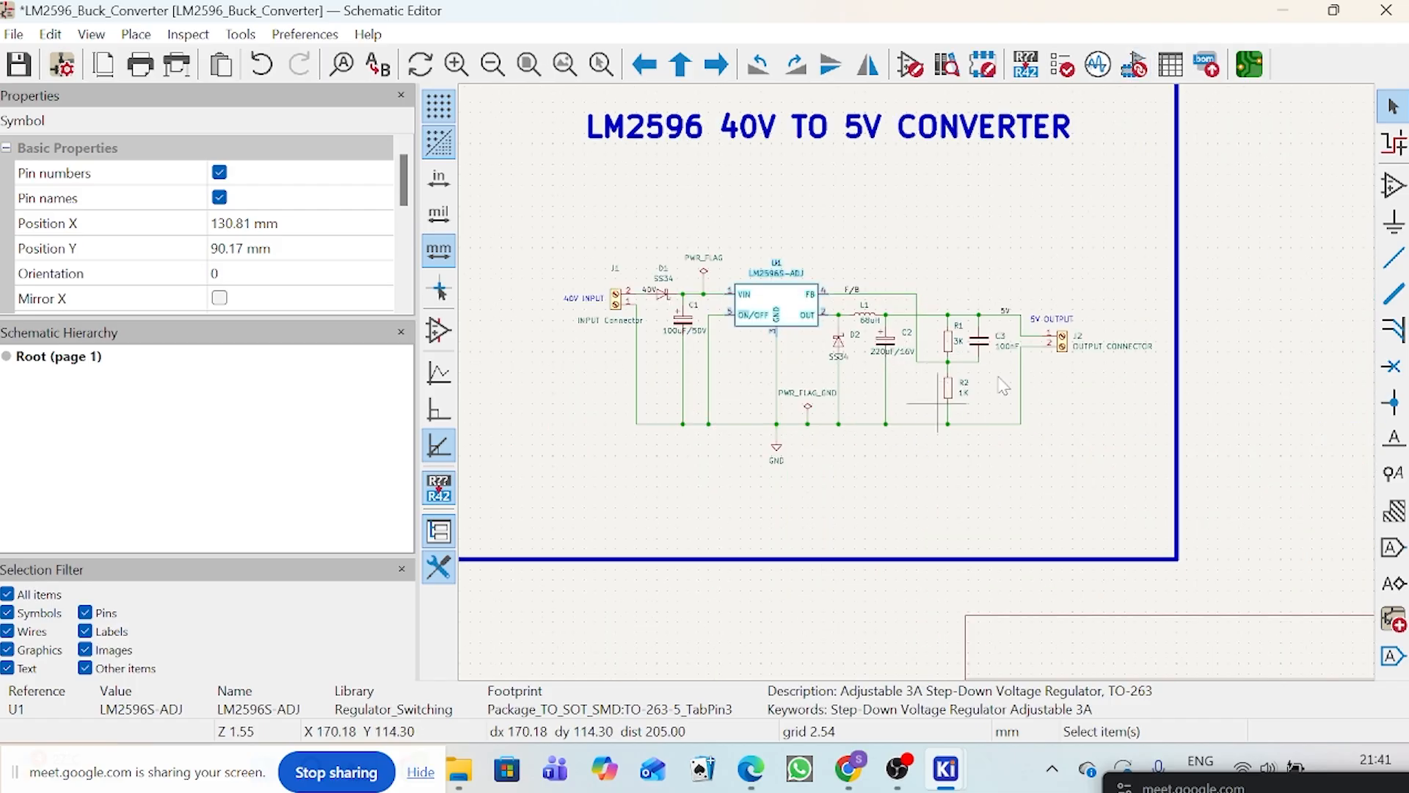
{"action": "scroll", "coordinate": [1001, 363], "scroll_direction": "up", "scroll_amount": 1}
{"action": "scroll", "coordinate": [944, 371], "scroll_direction": "down", "scroll_amount": 1}
{"action": "scroll", "coordinate": [902, 406], "scroll_direction": "down", "scroll_amount": 1}
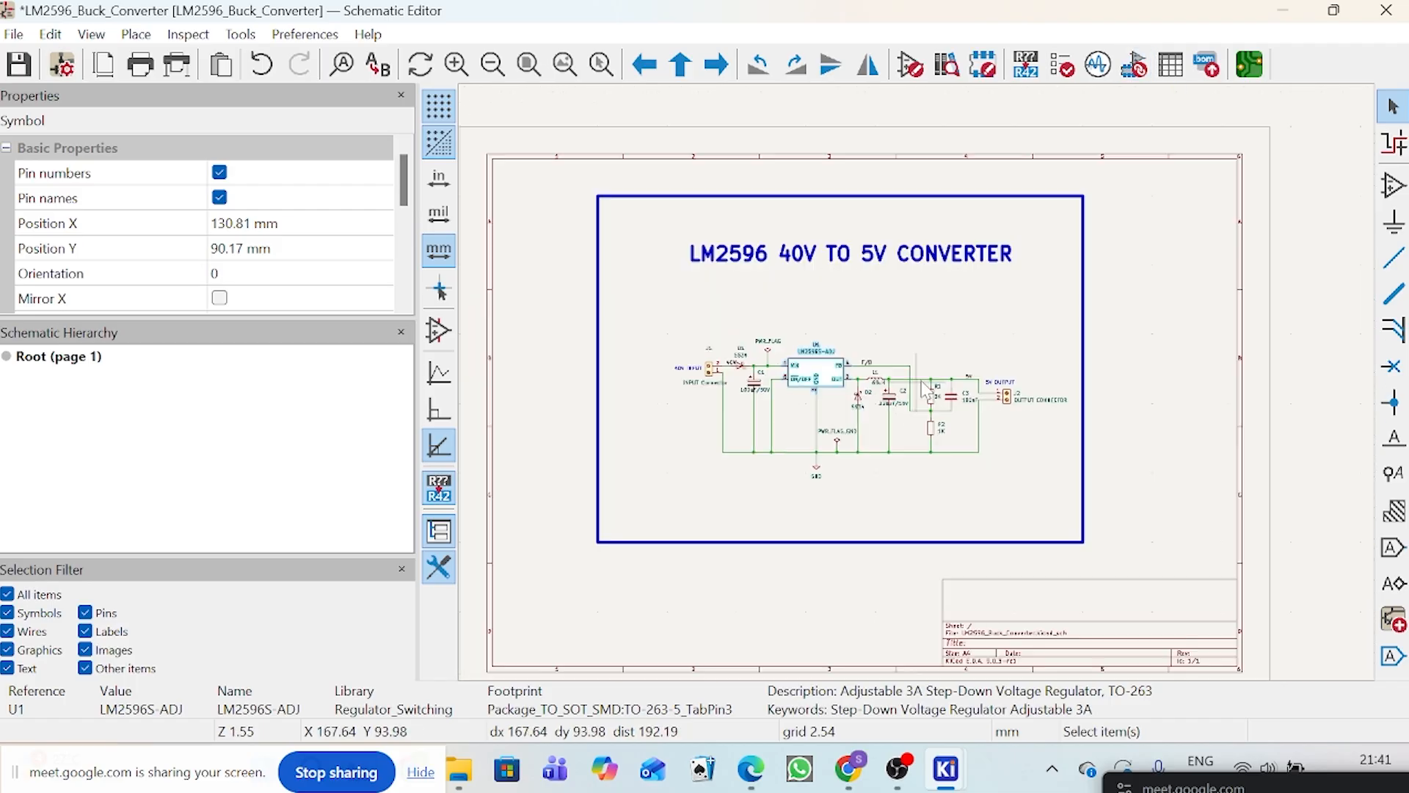
{"action": "scroll", "coordinate": [734, 353], "scroll_direction": "up", "scroll_amount": 2}
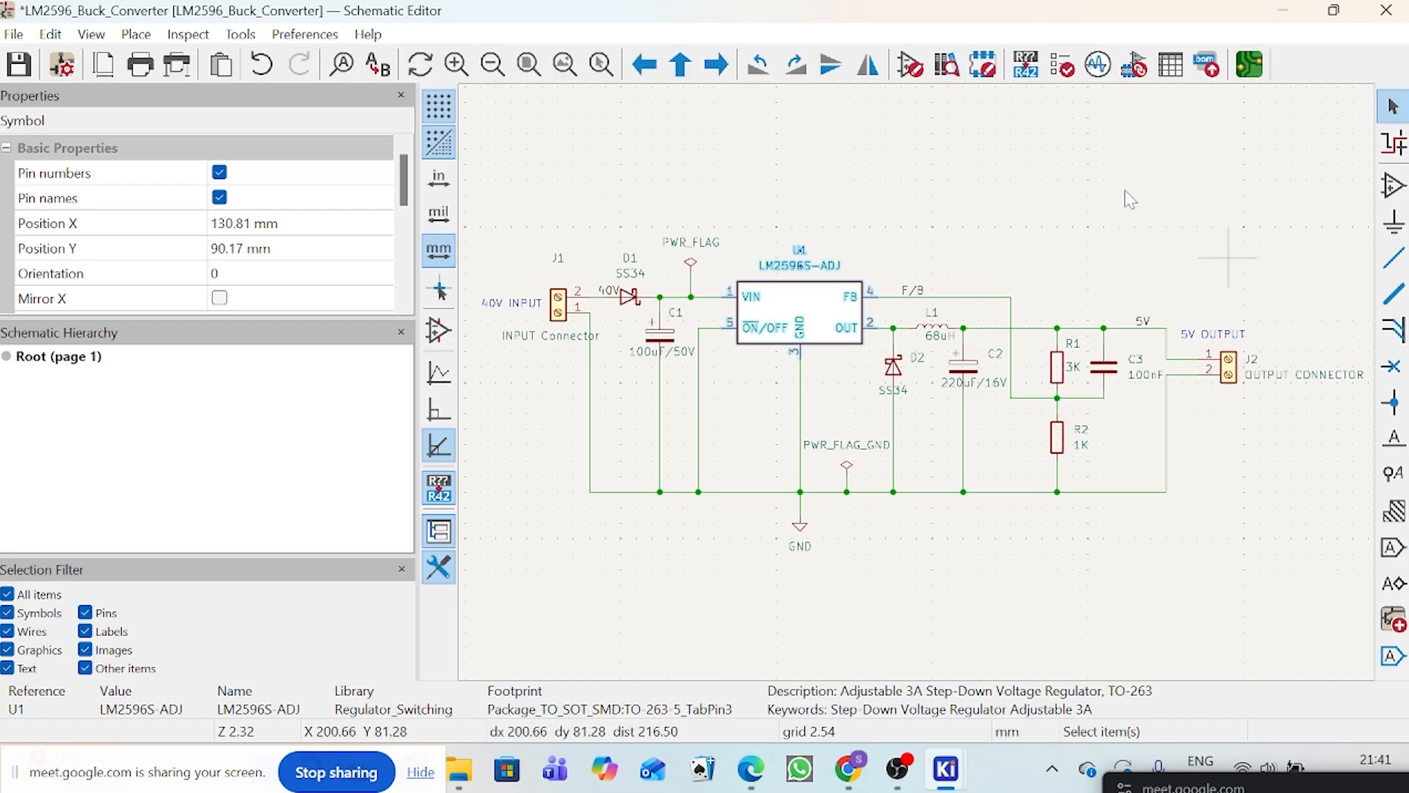
{"action": "left_click", "coordinate": [1134, 66]}
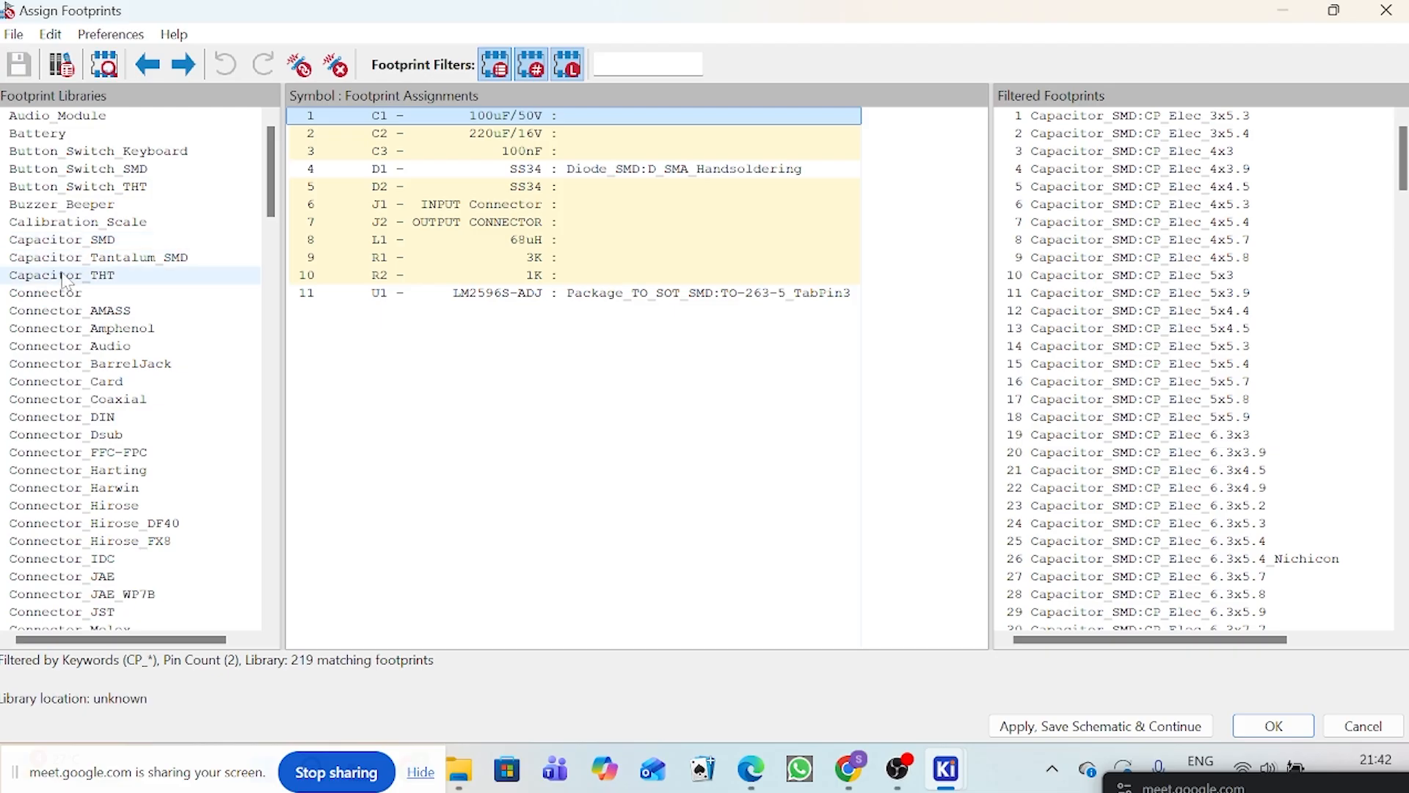
Step: Pick the Capacitor_SMD library for C1, widen the list of filtered footprints and select CP_Elec_6.3x5.3
{"action": "left_click", "coordinate": [73, 241]}
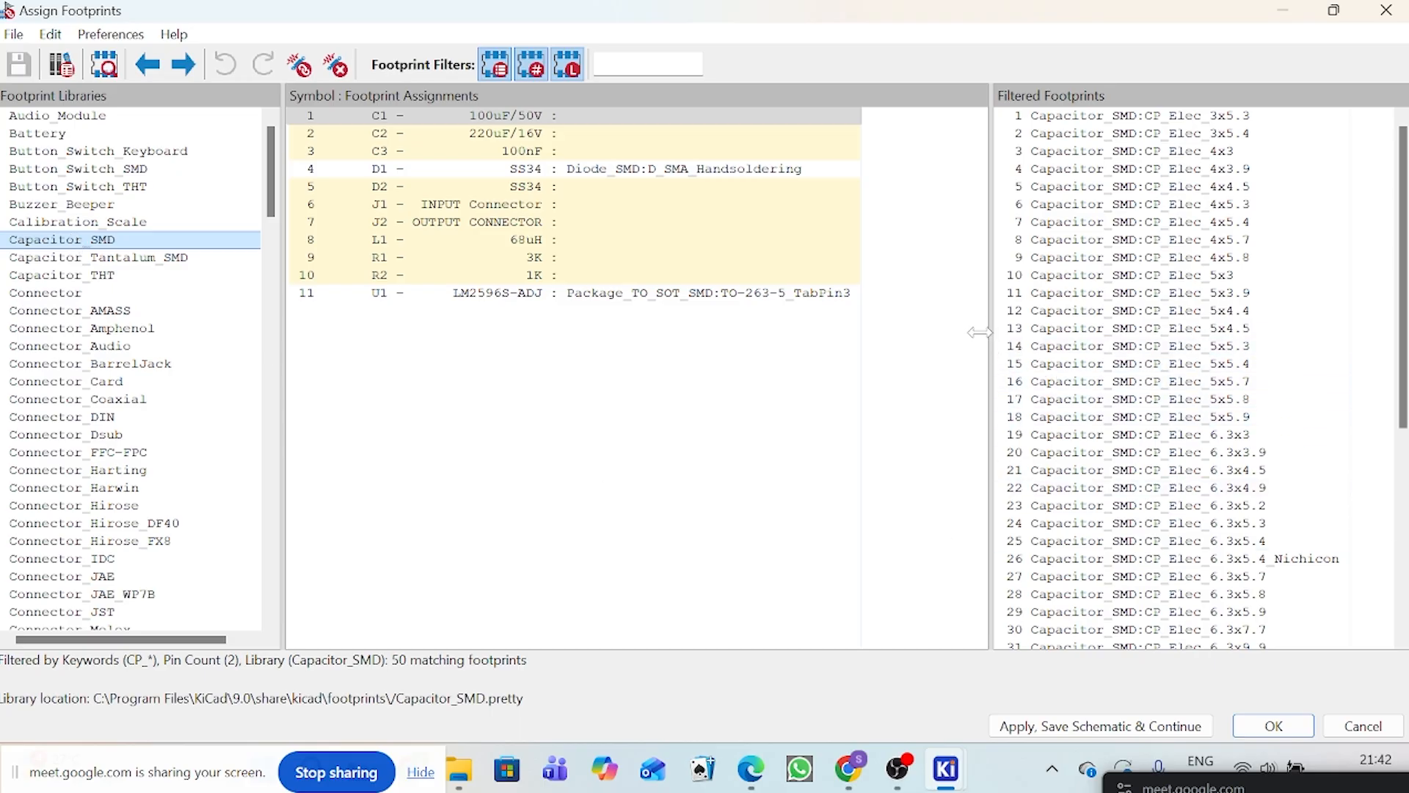
{"action": "left_click_drag", "start_coordinate": [979, 333], "coordinate": [925, 331]}
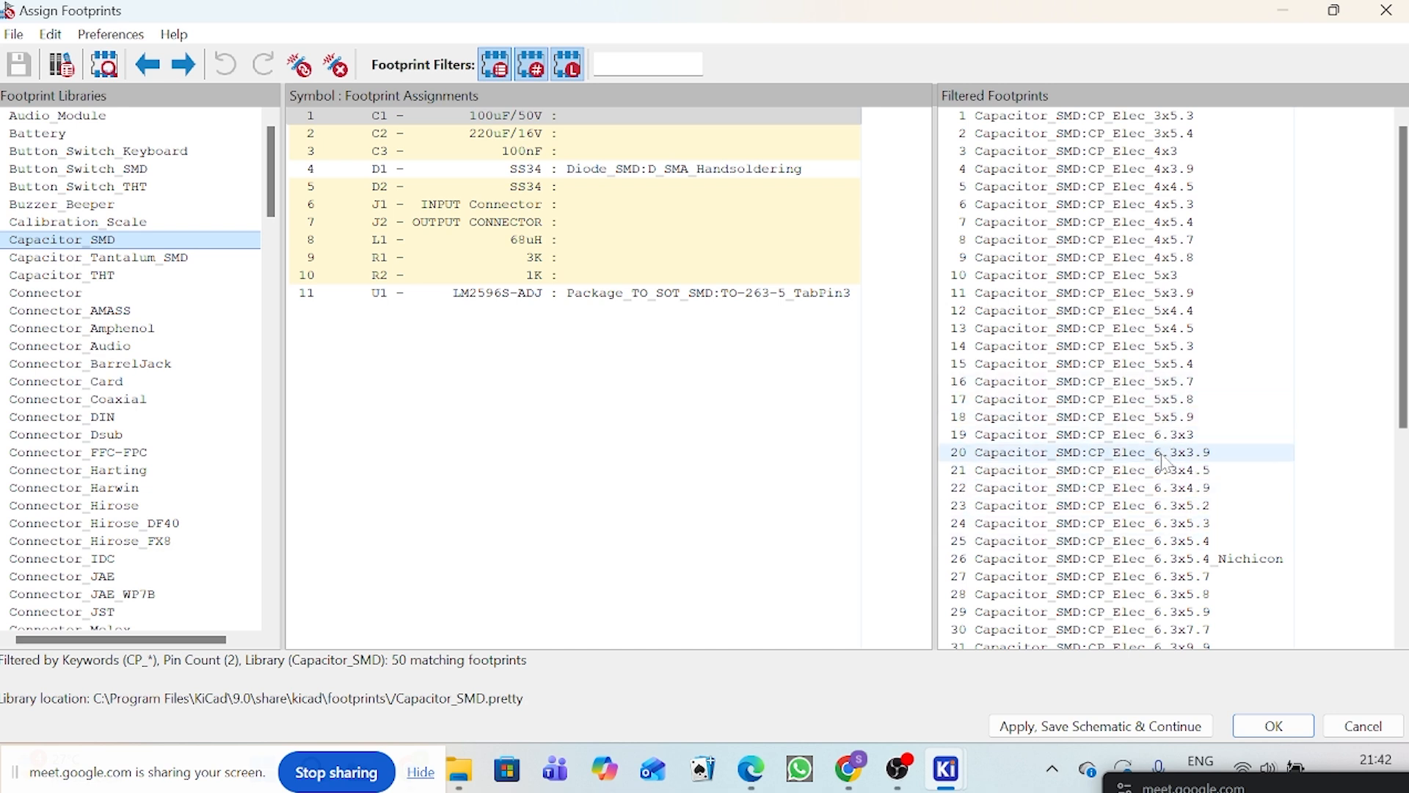
{"action": "left_click", "coordinate": [1175, 525]}
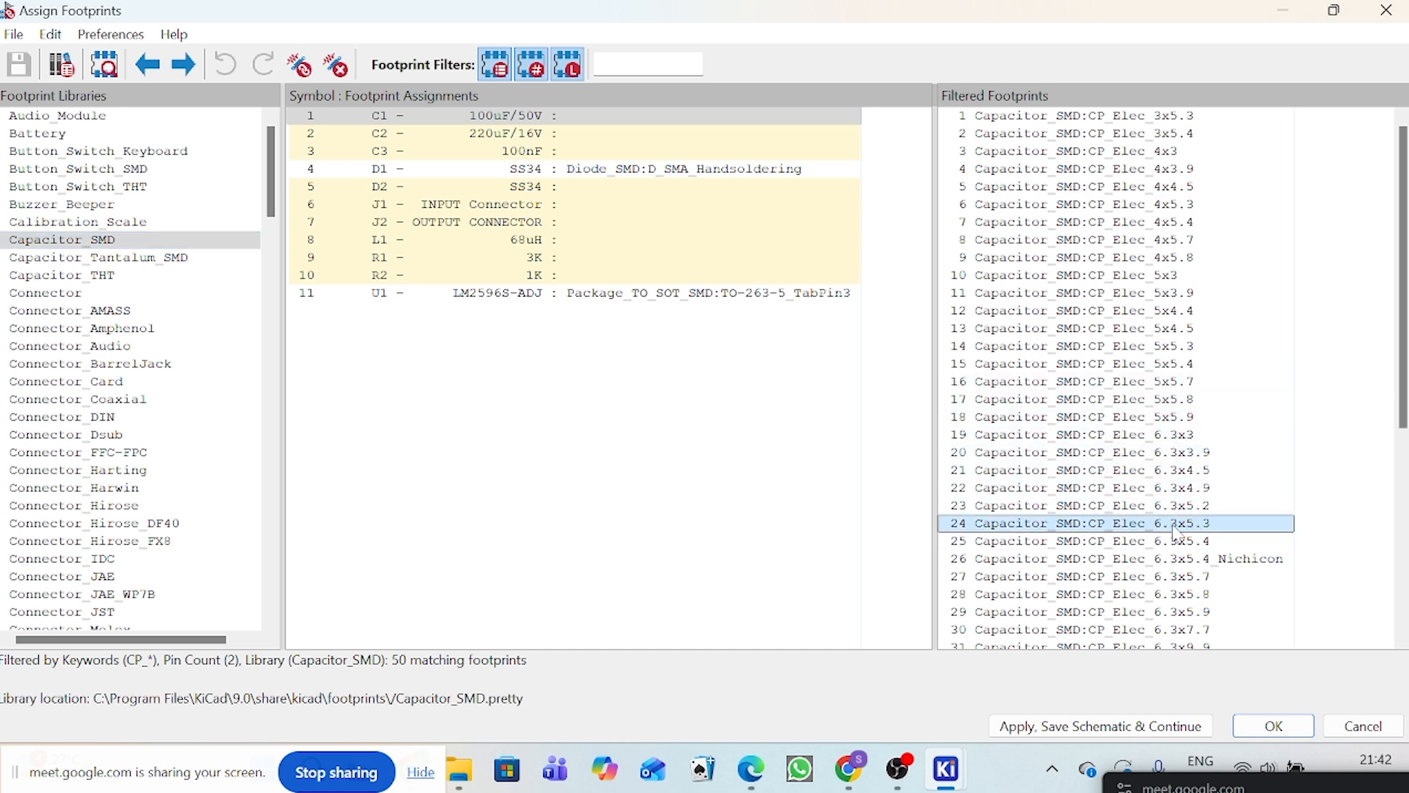
Step: Preview the CP_Elec_6.3x5.3 footprint and its tilted 3D model, and close both views
{"action": "left_click", "coordinate": [104, 67]}
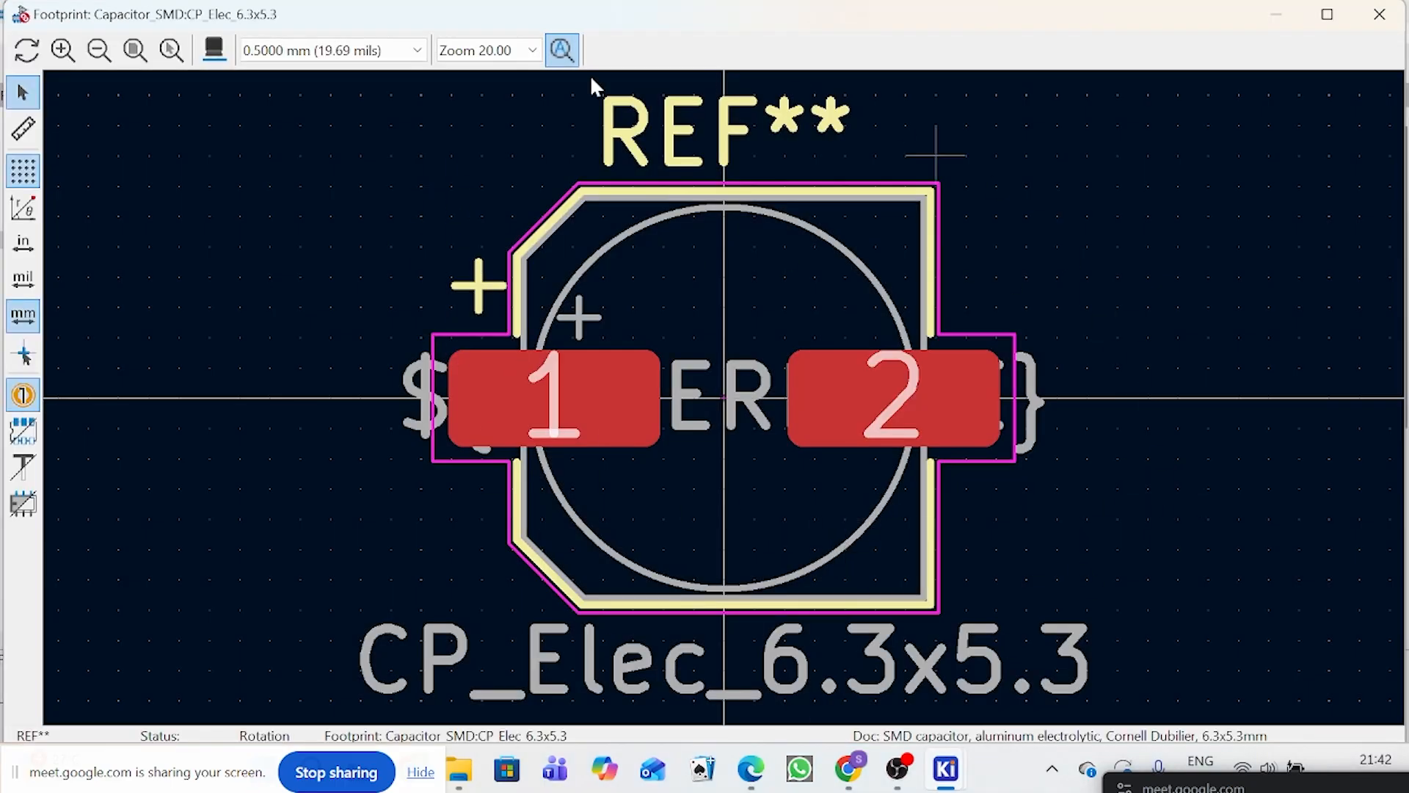
{"action": "left_click", "coordinate": [215, 47]}
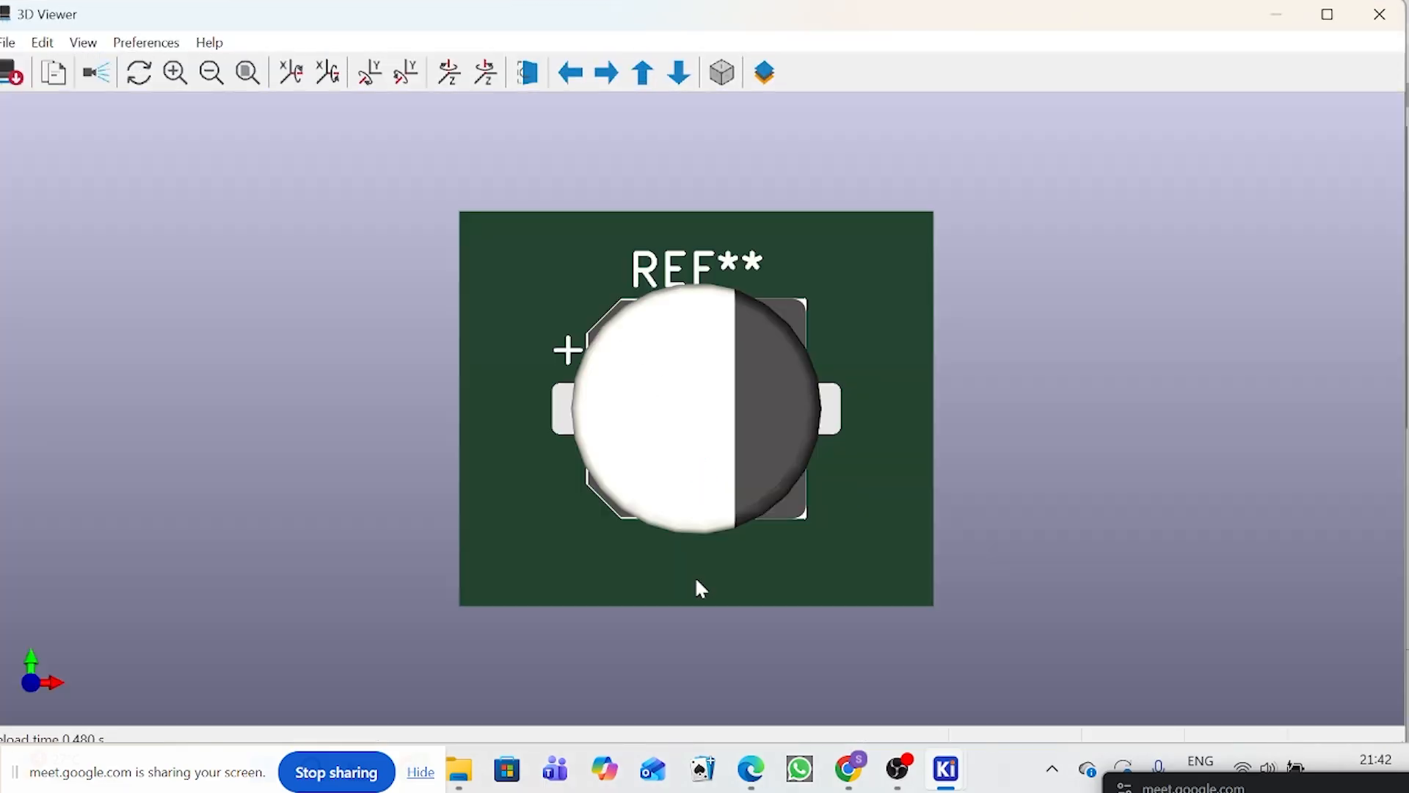
{"action": "left_click_drag", "start_coordinate": [700, 587], "coordinate": [692, 279]}
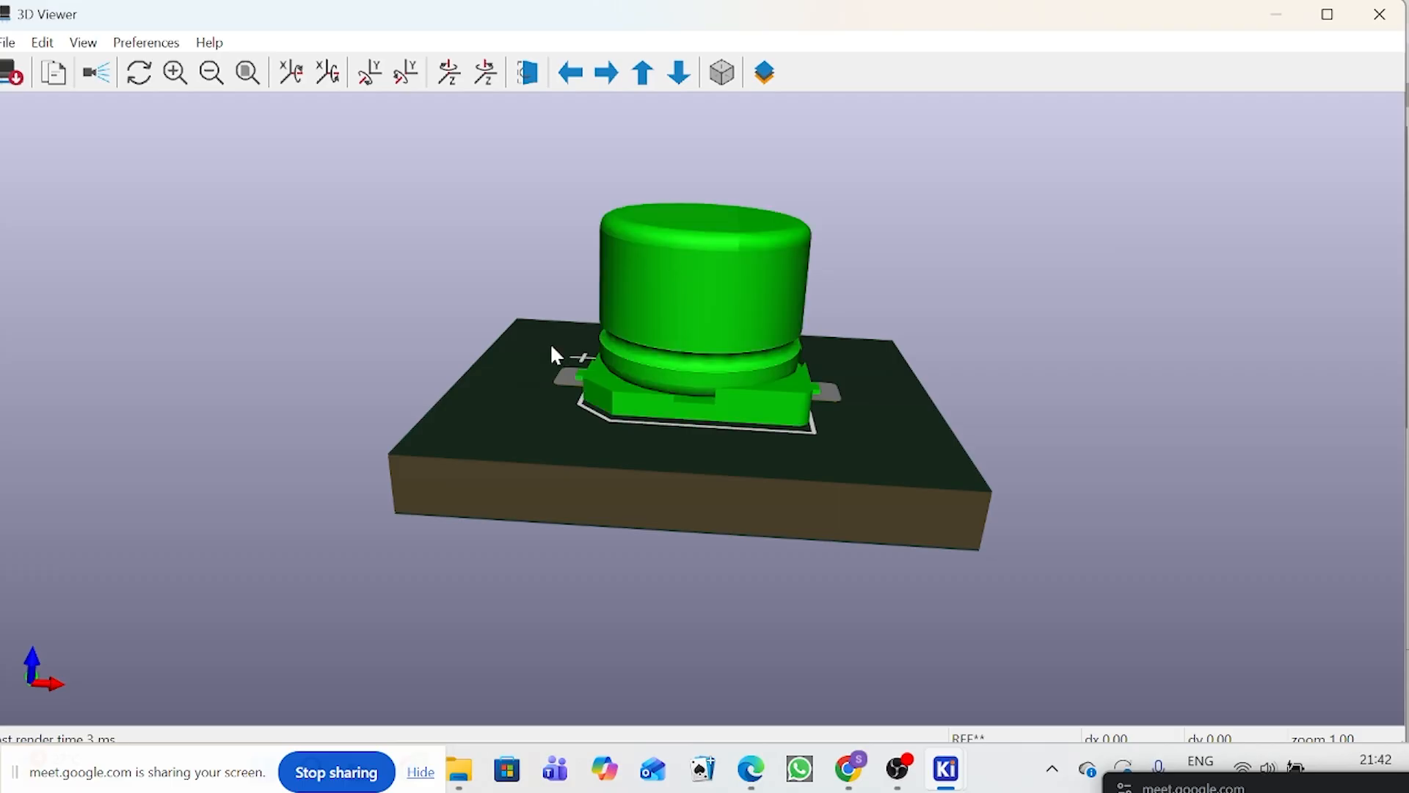
{"action": "left_click", "coordinate": [1380, 14]}
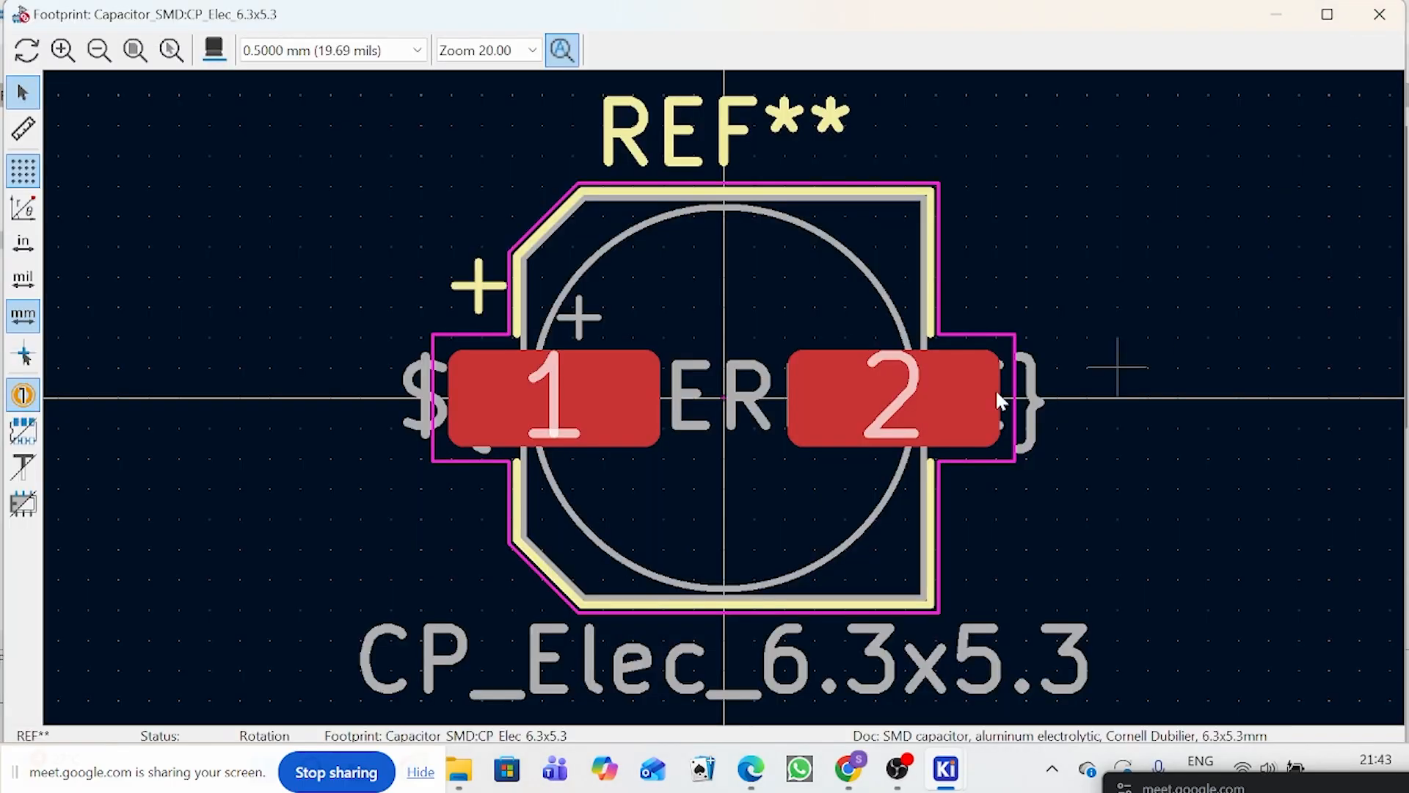
{"action": "left_click", "coordinate": [1380, 14]}
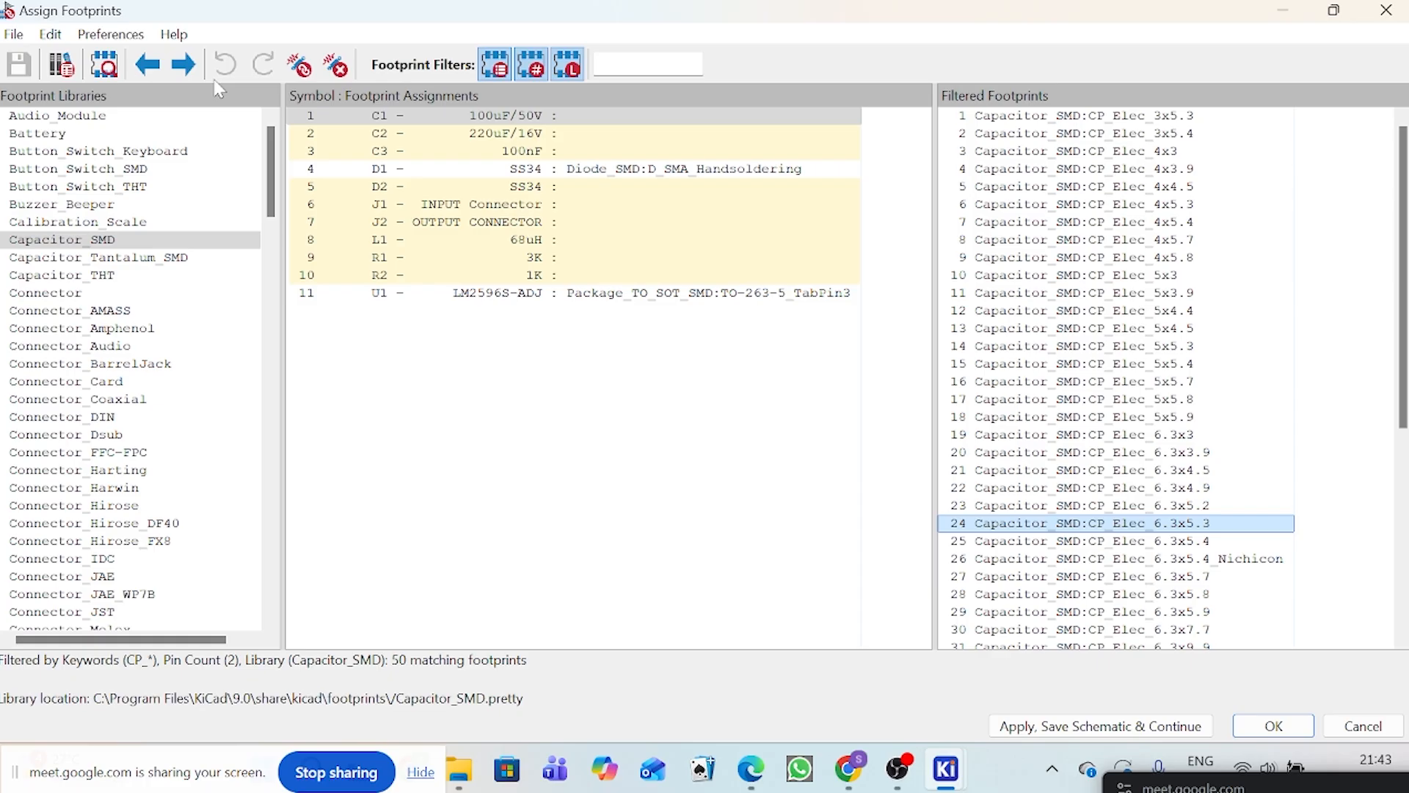
Step: Reopen the CP_Elec_6.3x5.3 footprint preview, measure from pad 1 to pad 2, and clear the measurement
{"action": "left_click", "coordinate": [110, 66]}
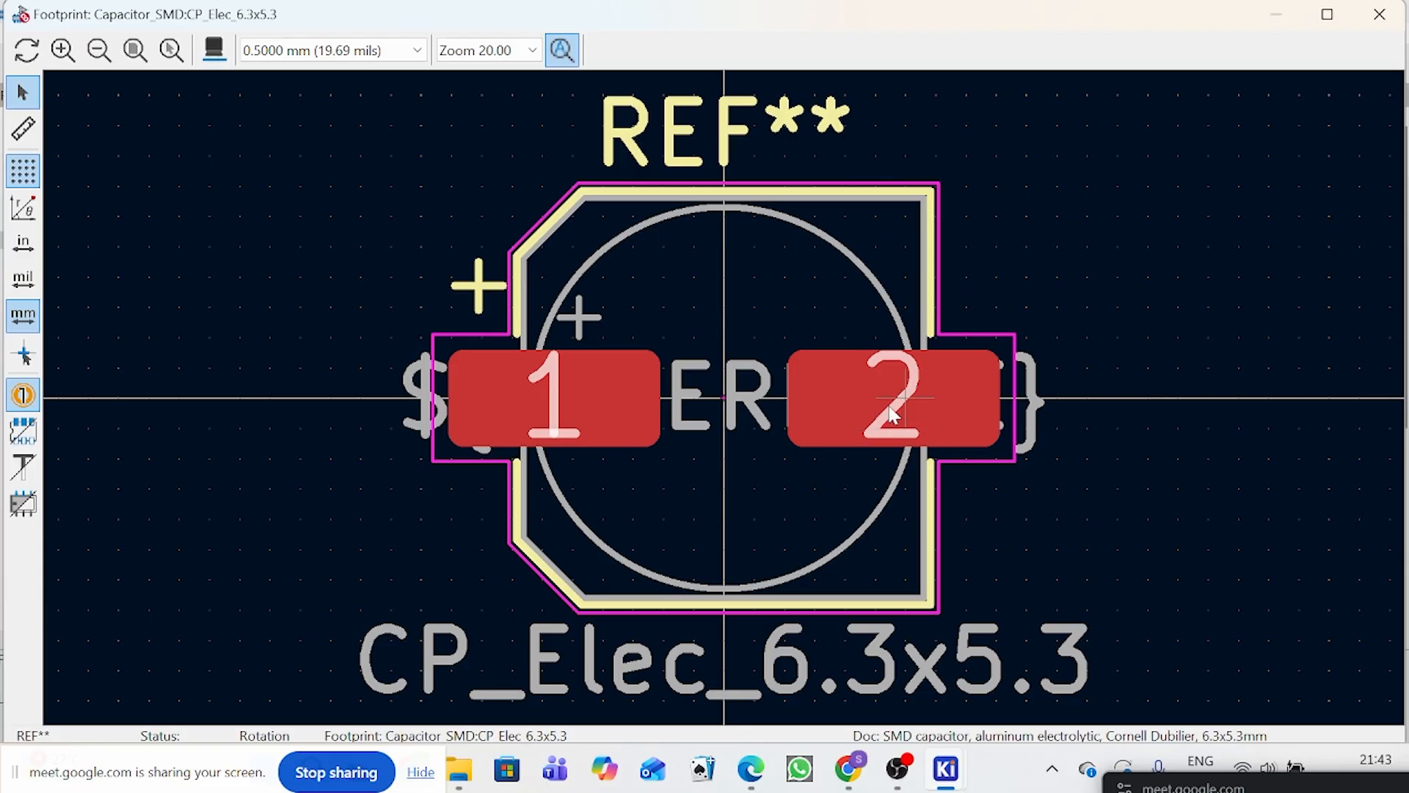
{"action": "left_click", "coordinate": [22, 129]}
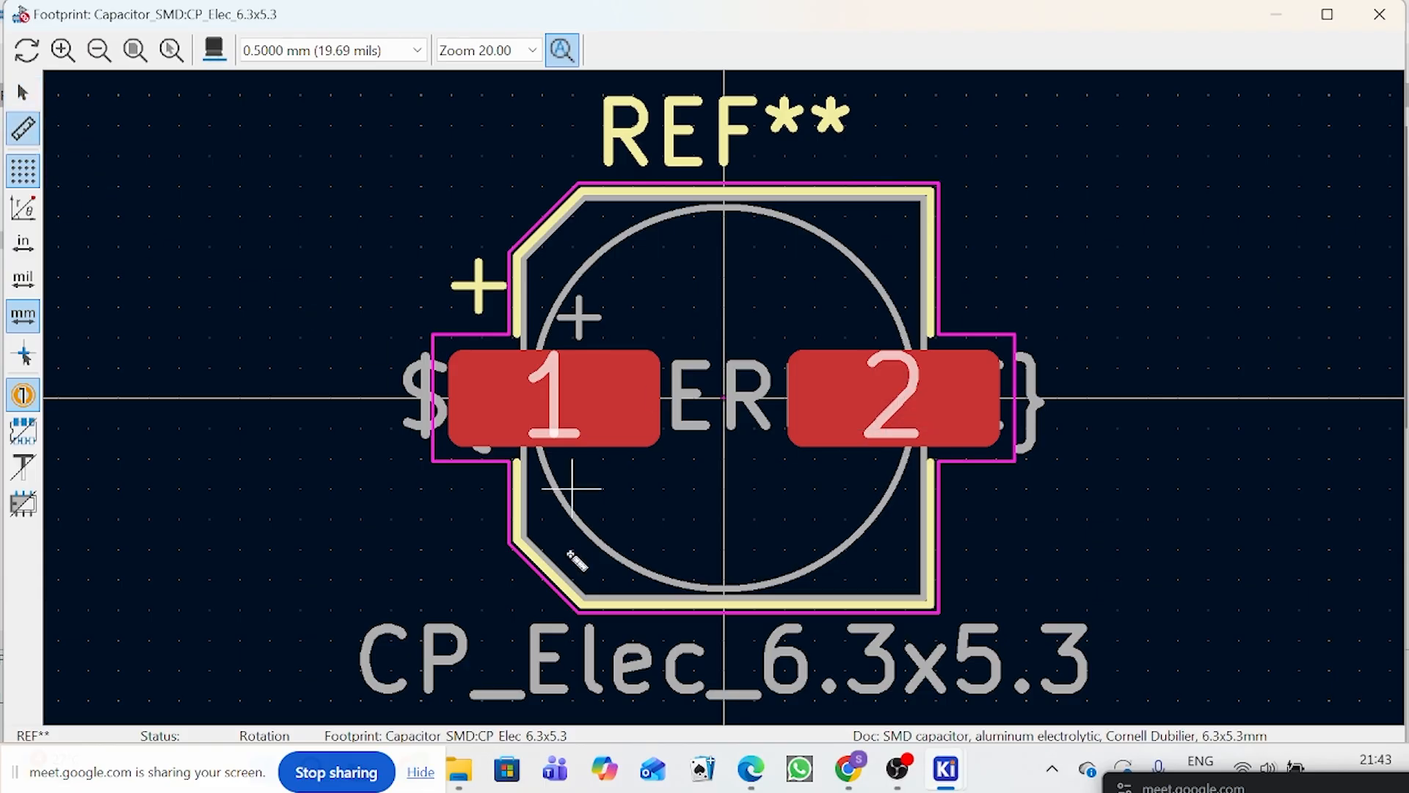
{"action": "left_click", "coordinate": [555, 397]}
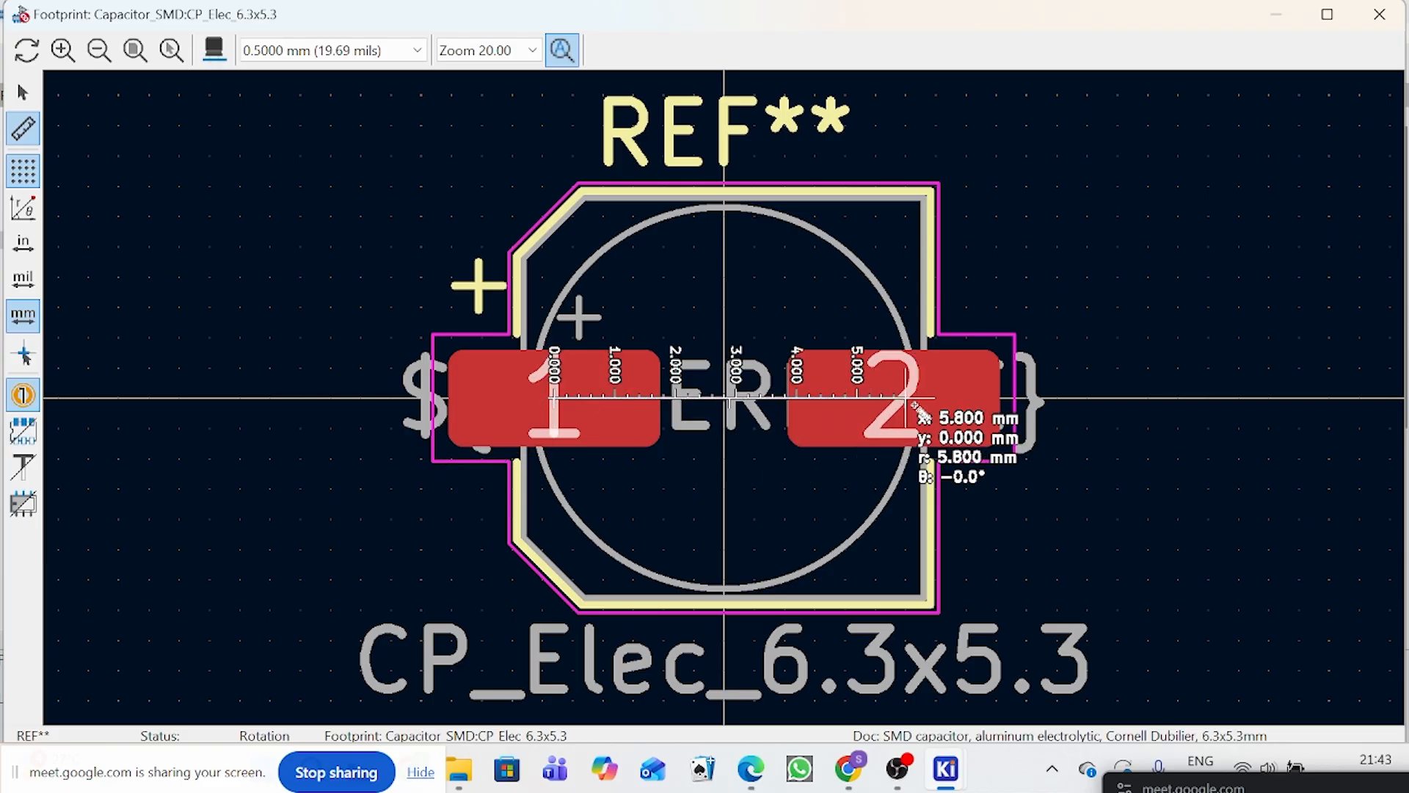
{"action": "scroll", "coordinate": [919, 413], "scroll_direction": "up", "scroll_amount": 2}
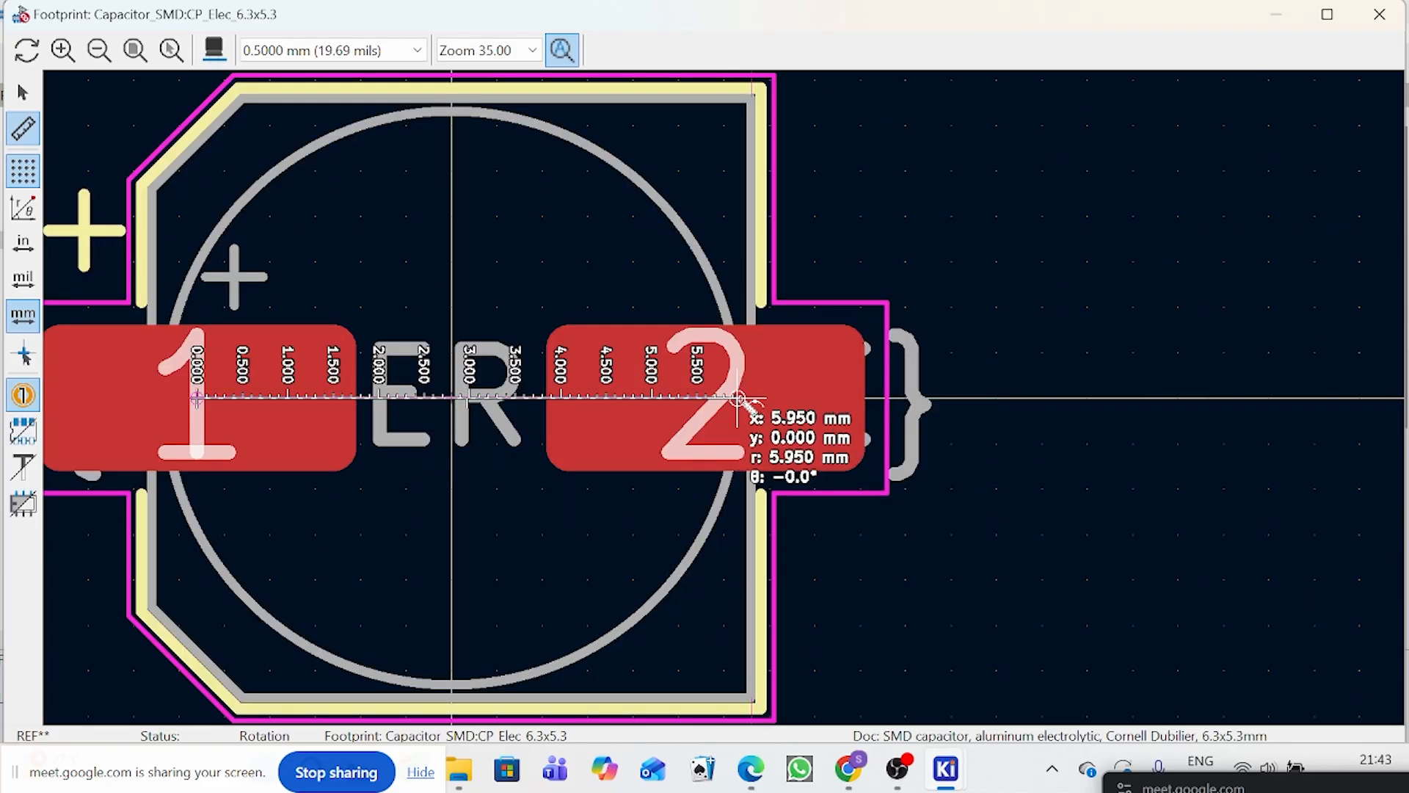
{"action": "scroll", "coordinate": [737, 399], "scroll_direction": "down", "scroll_amount": 2}
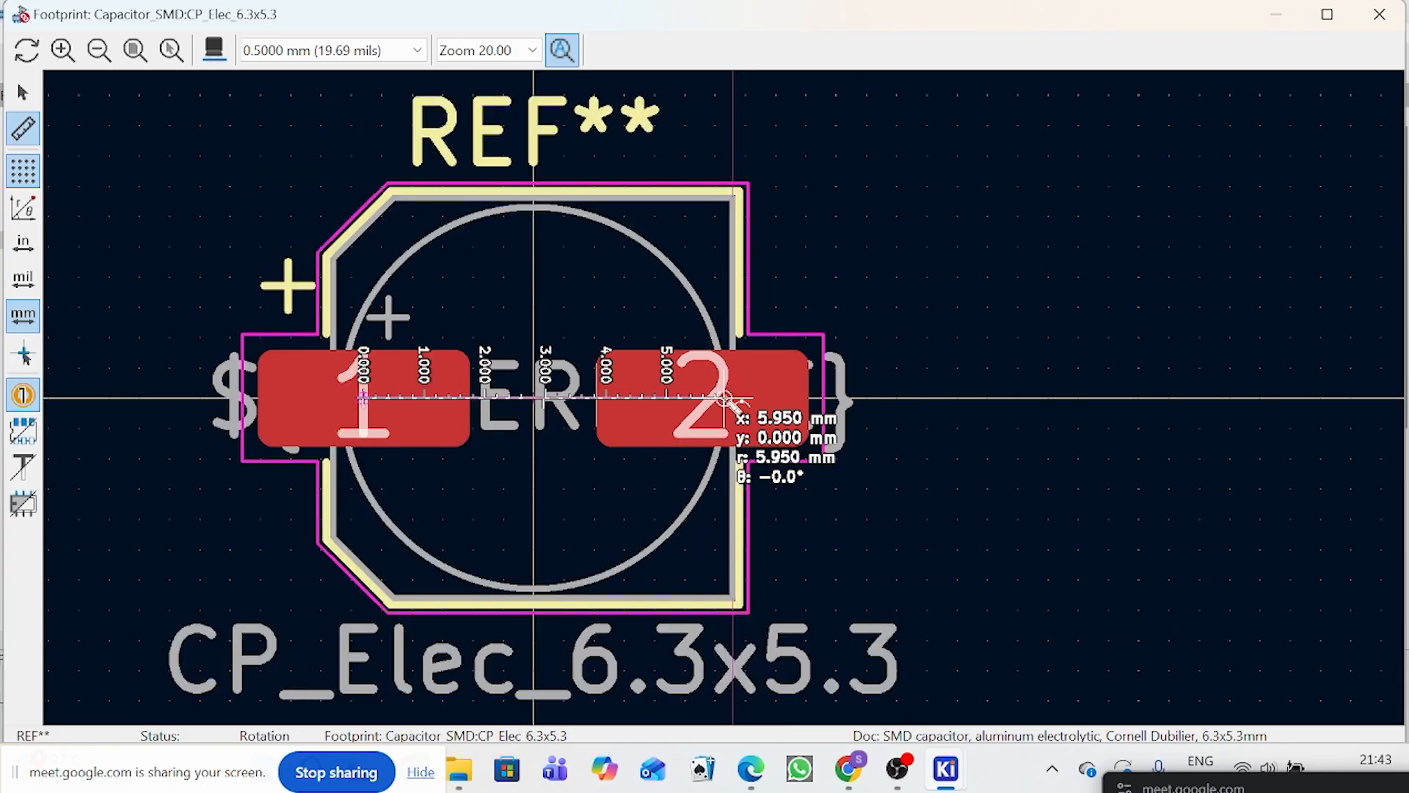
{"action": "scroll", "coordinate": [726, 398], "scroll_direction": "up", "scroll_amount": 3}
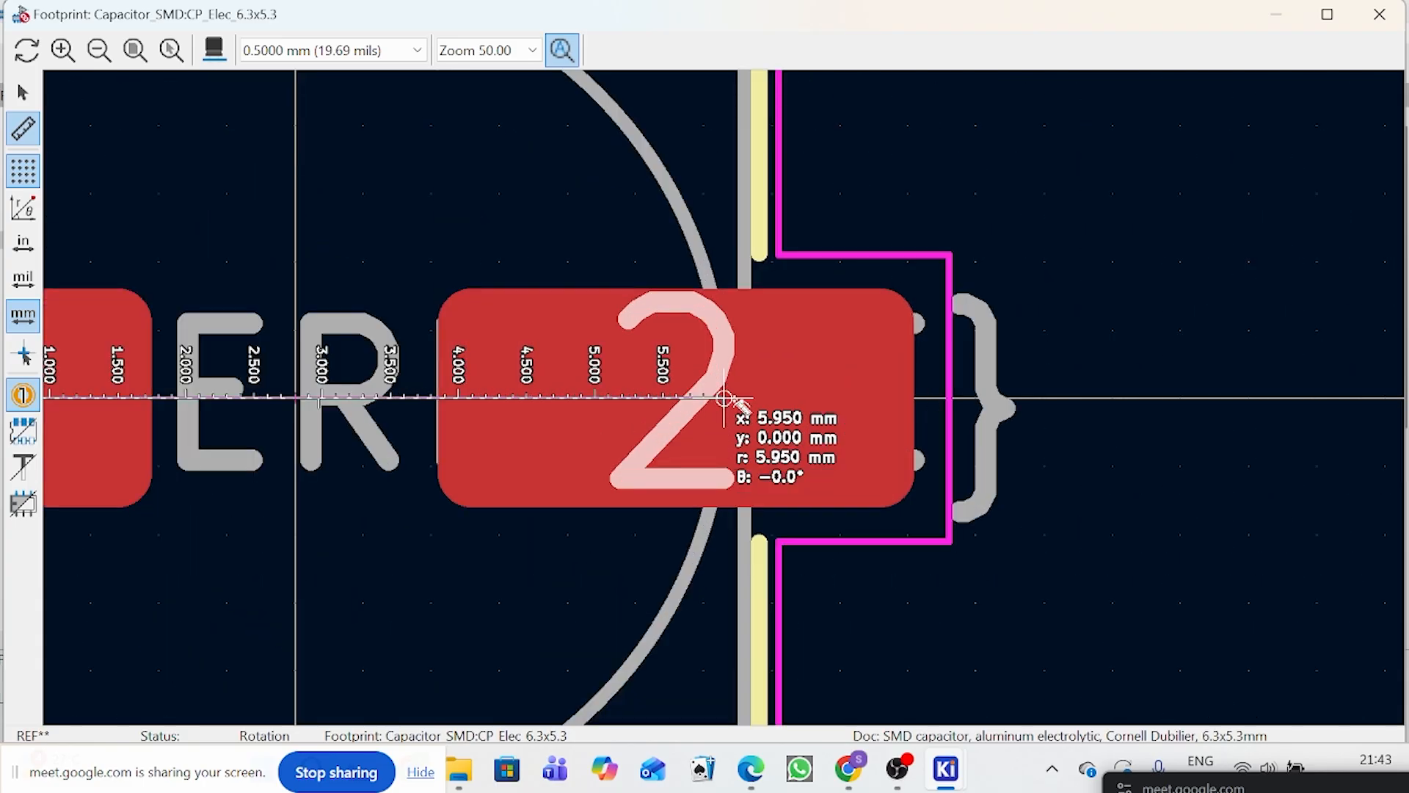
{"action": "scroll", "coordinate": [725, 398], "scroll_direction": "down", "scroll_amount": 3}
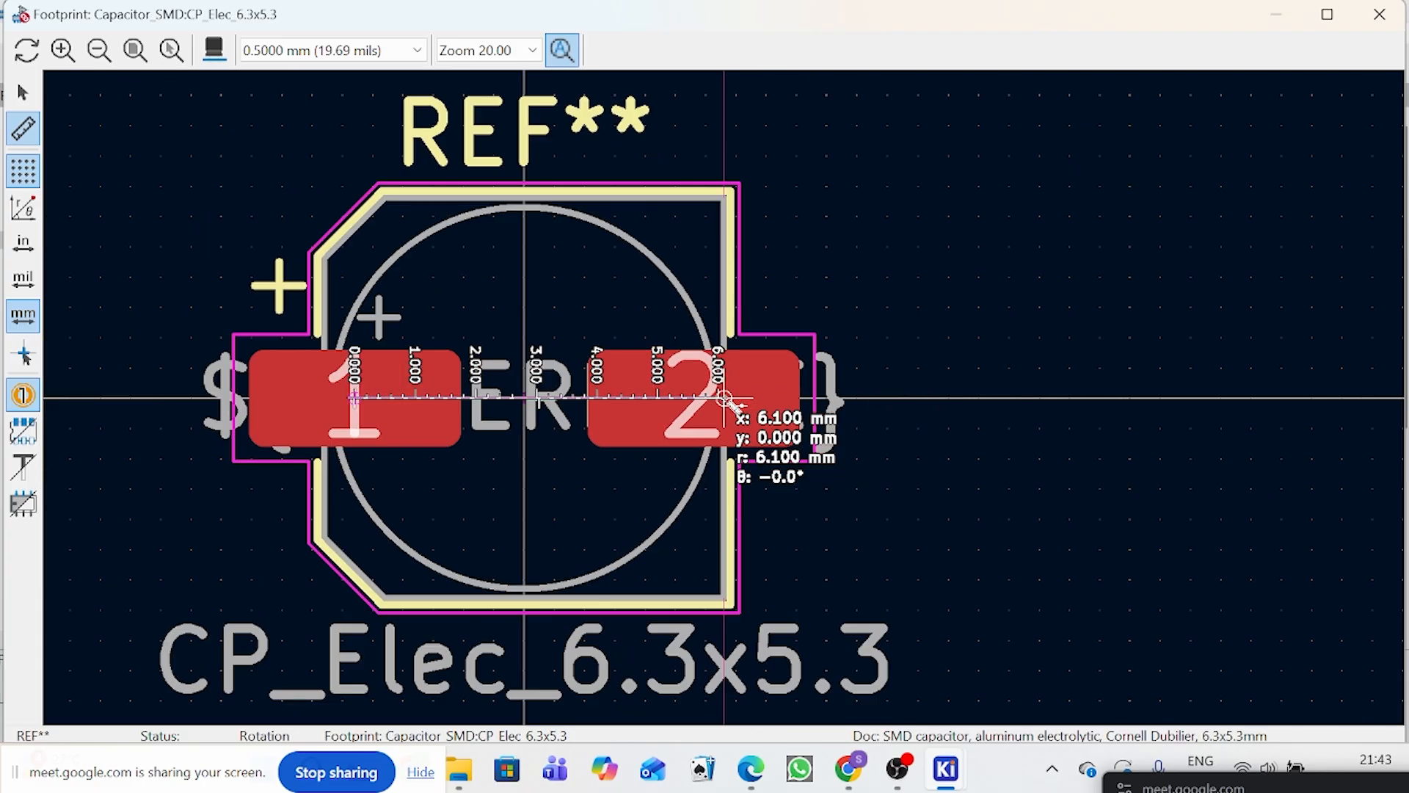
{"action": "right_click", "coordinate": [726, 399]}
{"action": "left_click", "coordinate": [767, 409]}
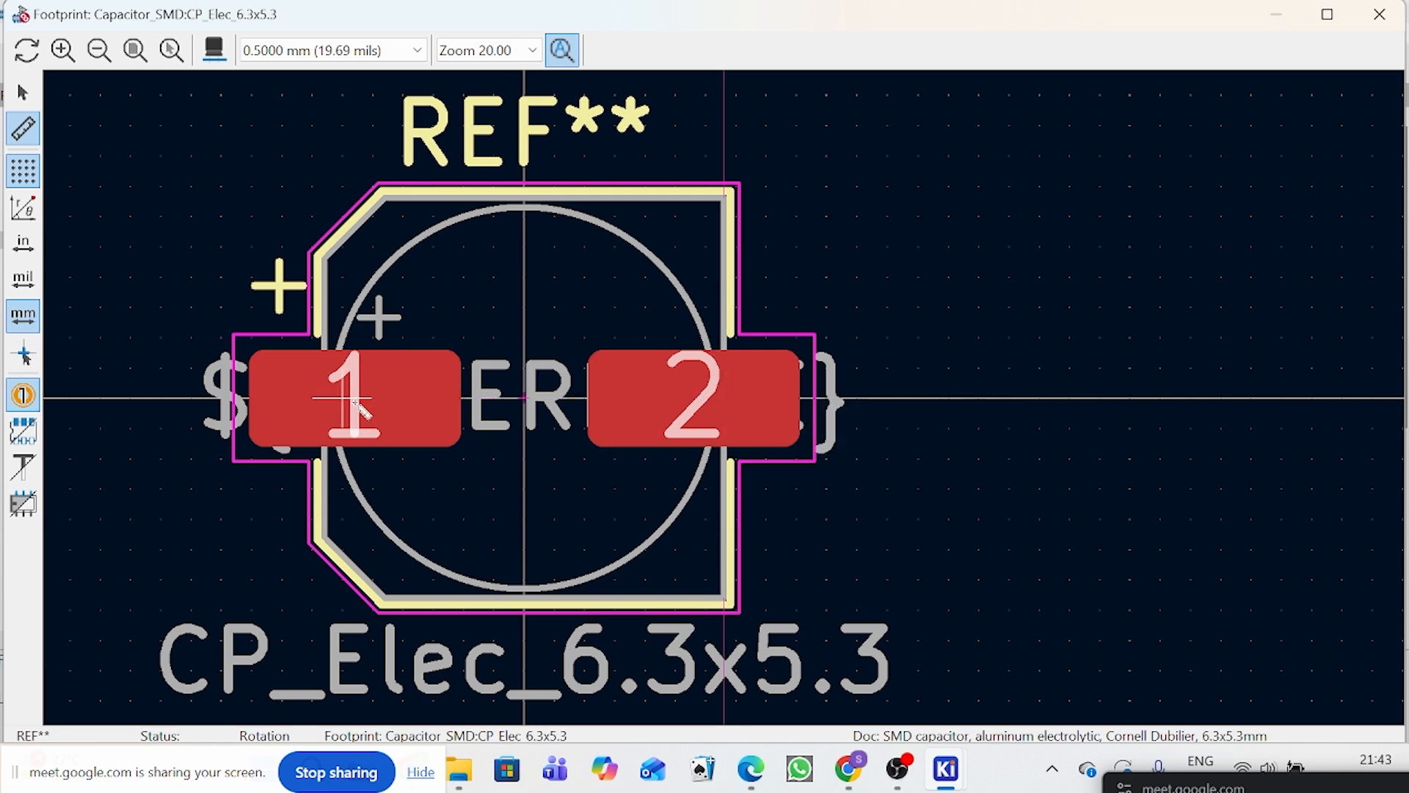
Step: Measure the pad spacing again from the snapped centre of pad 1 to pad 2, and clear it
{"action": "scroll", "coordinate": [345, 398], "scroll_direction": "up", "scroll_amount": 1}
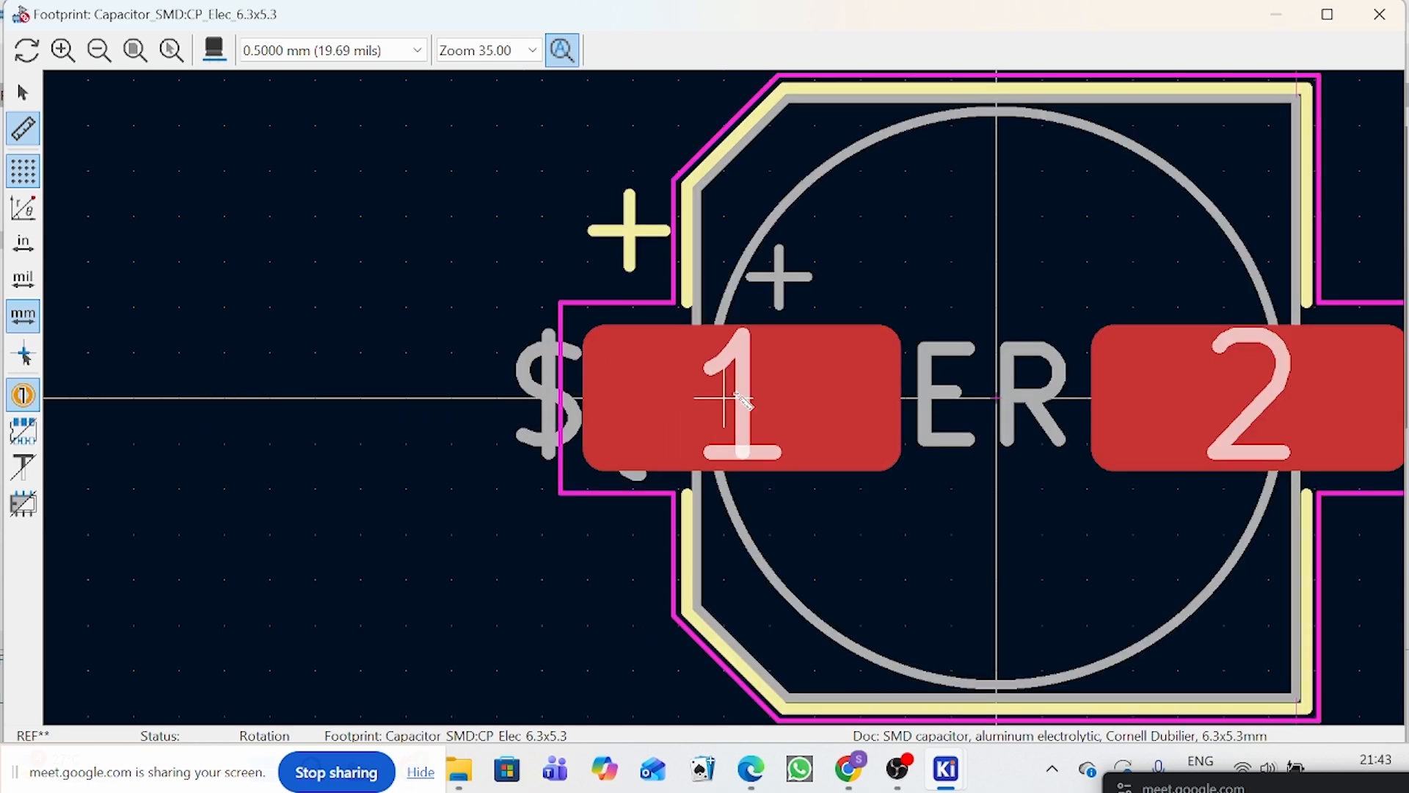
{"action": "scroll", "coordinate": [745, 399], "scroll_direction": "up", "scroll_amount": 1}
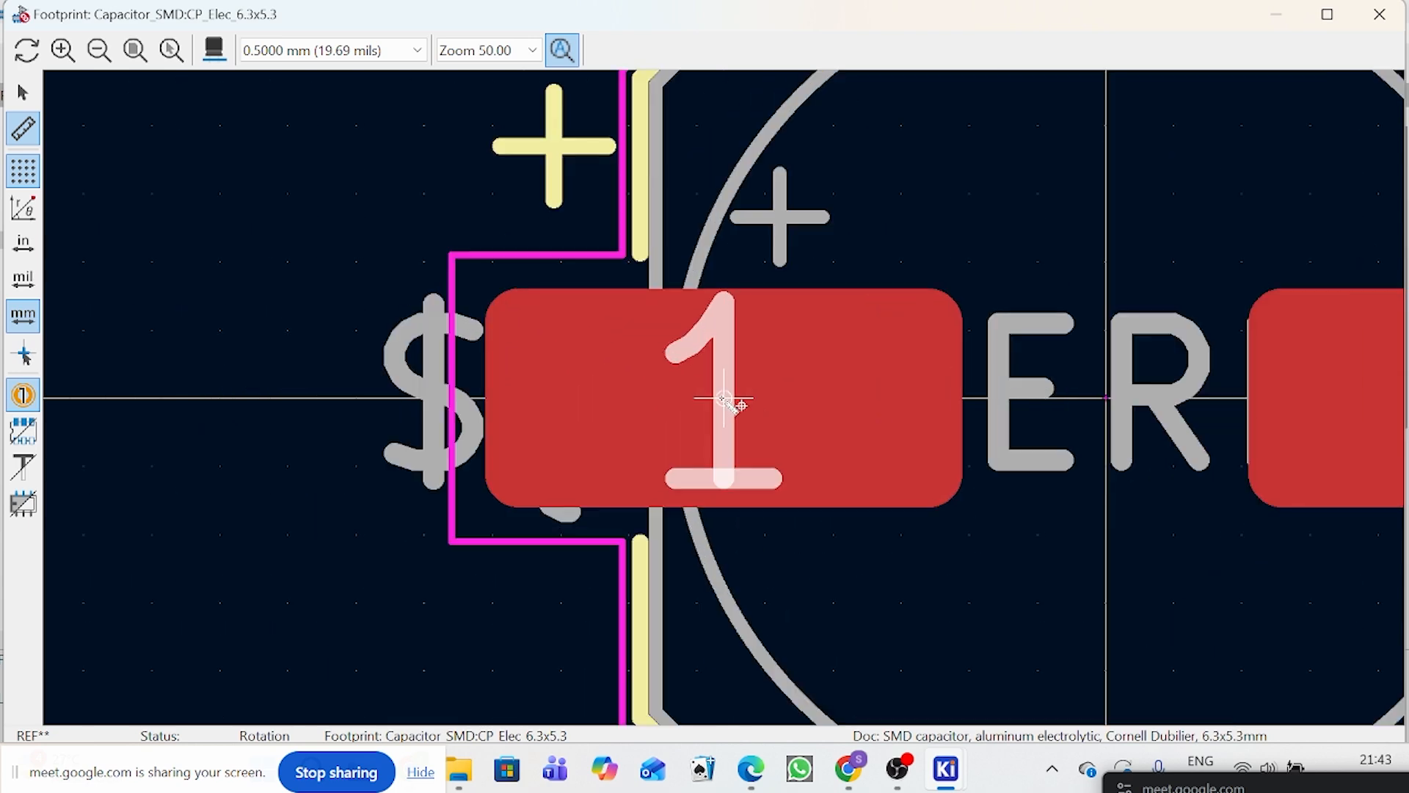
{"action": "scroll", "coordinate": [724, 399], "scroll_direction": "down", "scroll_amount": 2}
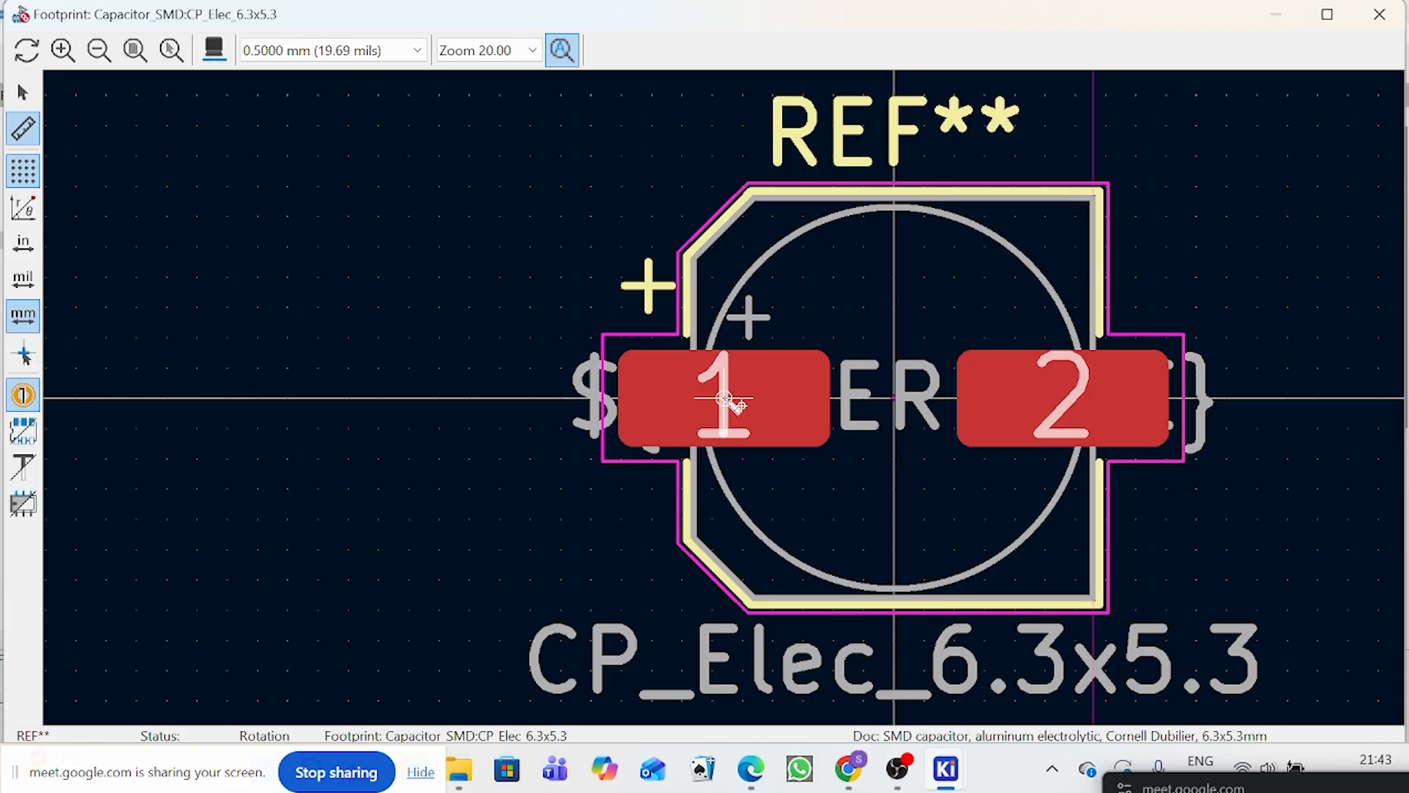
{"action": "scroll", "coordinate": [725, 399], "scroll_direction": "up", "scroll_amount": 1}
{"action": "left_click", "coordinate": [725, 398]}
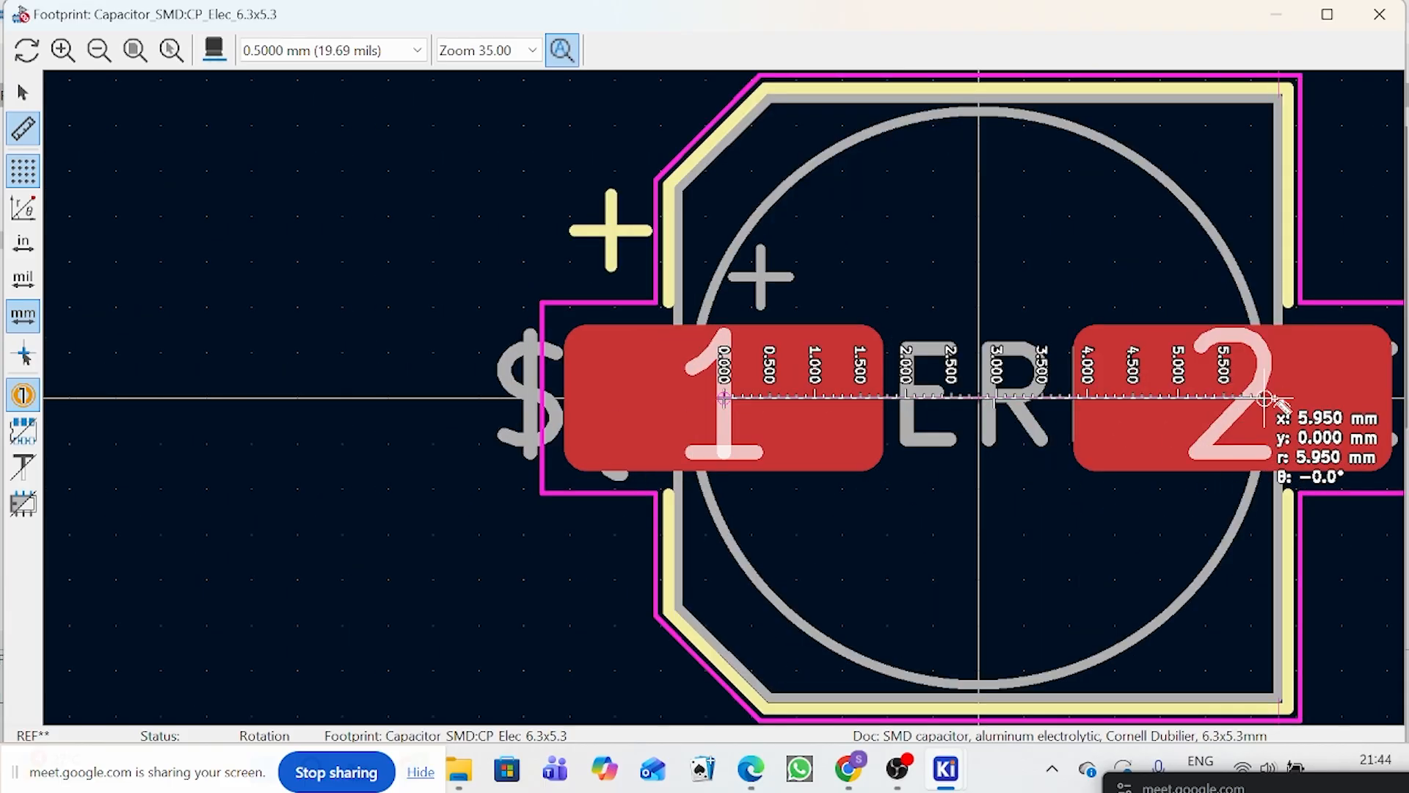
{"action": "scroll", "coordinate": [1279, 398], "scroll_direction": "up", "scroll_amount": 1}
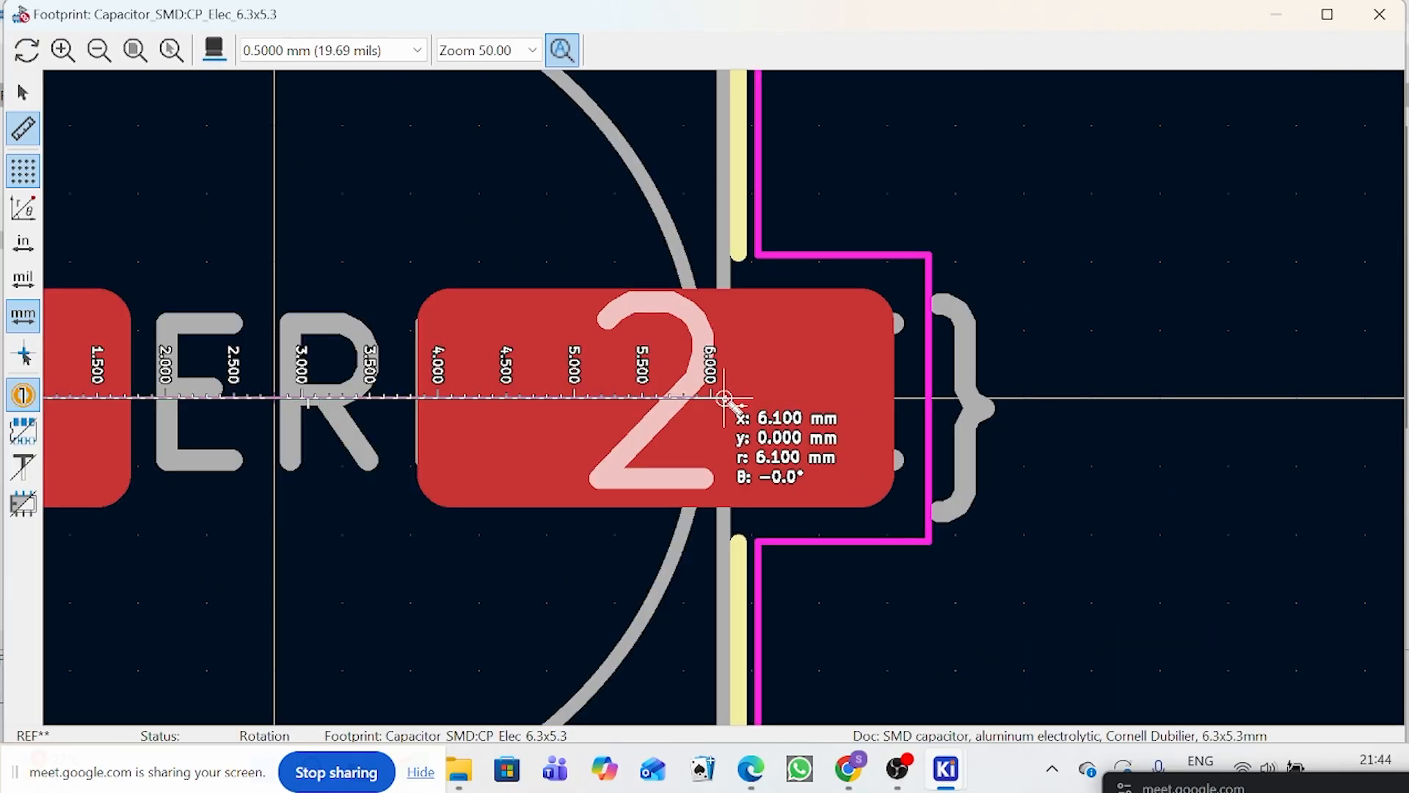
{"action": "right_click", "coordinate": [724, 400]}
{"action": "left_click", "coordinate": [741, 412]}
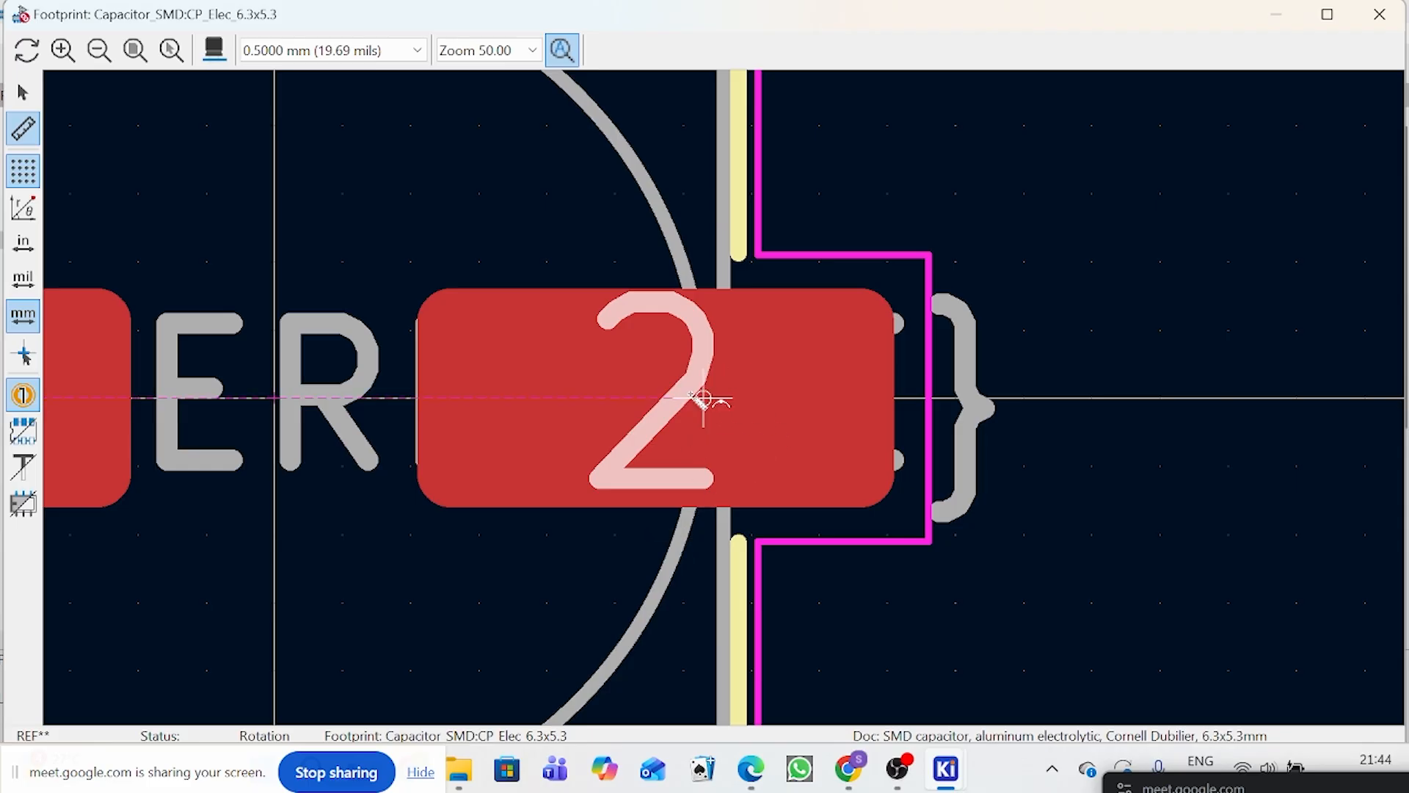
{"action": "left_click", "coordinate": [703, 400]}
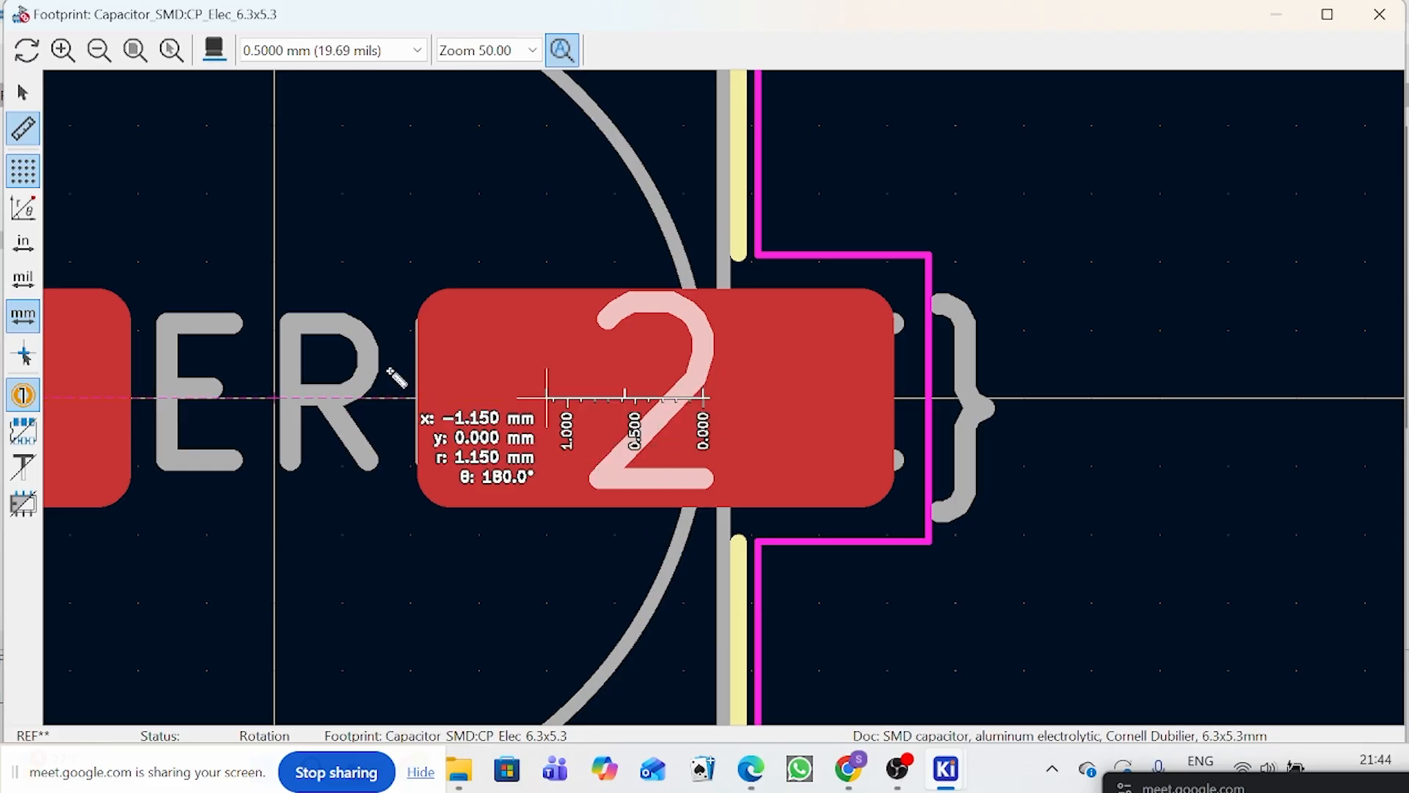
{"action": "right_click", "coordinate": [400, 396]}
{"action": "left_click", "coordinate": [449, 387]}
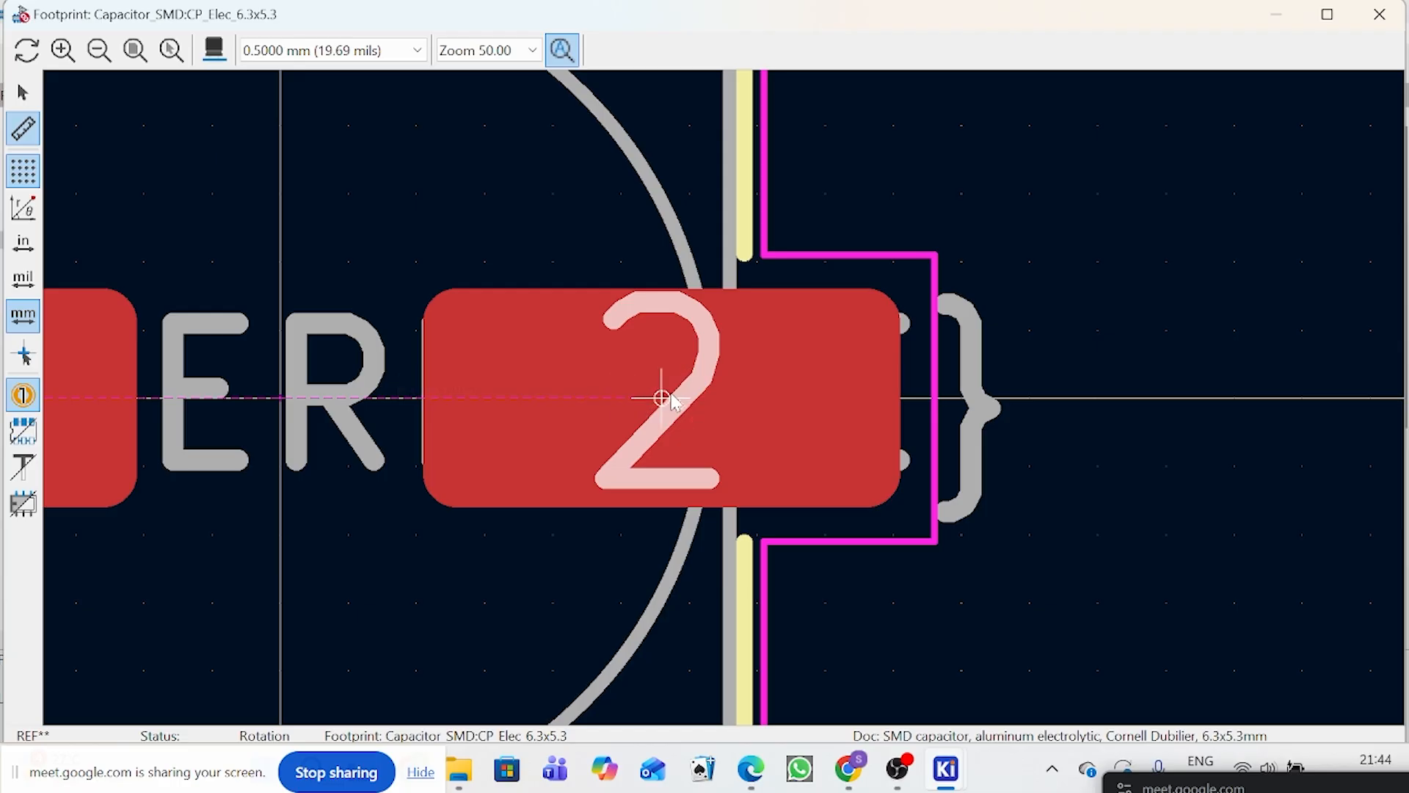
Step: Measure from the centre of pad 2 back to pad 1 along the horizontal axis, and clear the measurement
{"action": "left_click", "coordinate": [671, 396]}
{"action": "scroll", "coordinate": [397, 400], "scroll_direction": "down", "scroll_amount": 3}
{"action": "scroll", "coordinate": [396, 400], "scroll_direction": "up", "scroll_amount": 2}
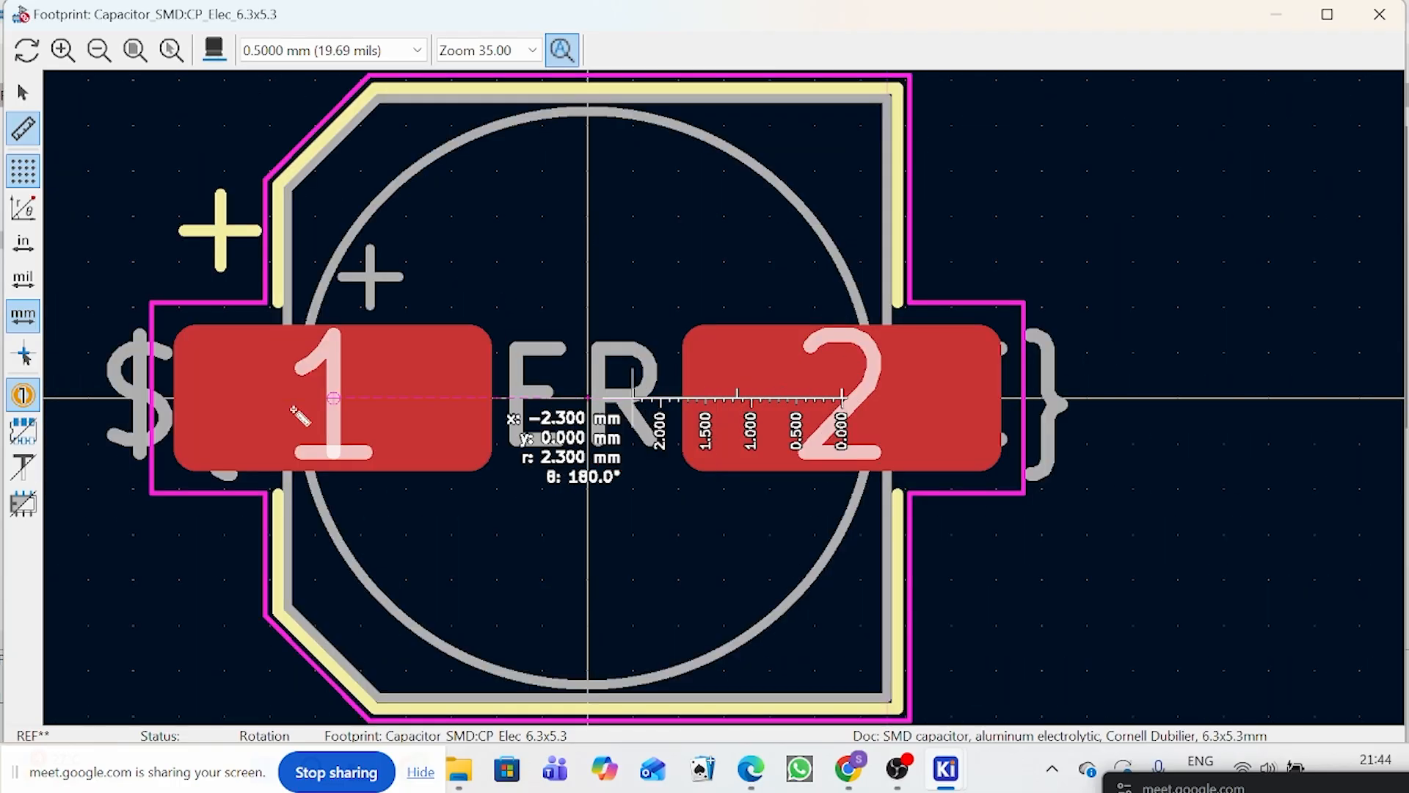
{"action": "right_click", "coordinate": [334, 398]}
{"action": "left_click", "coordinate": [362, 420]}
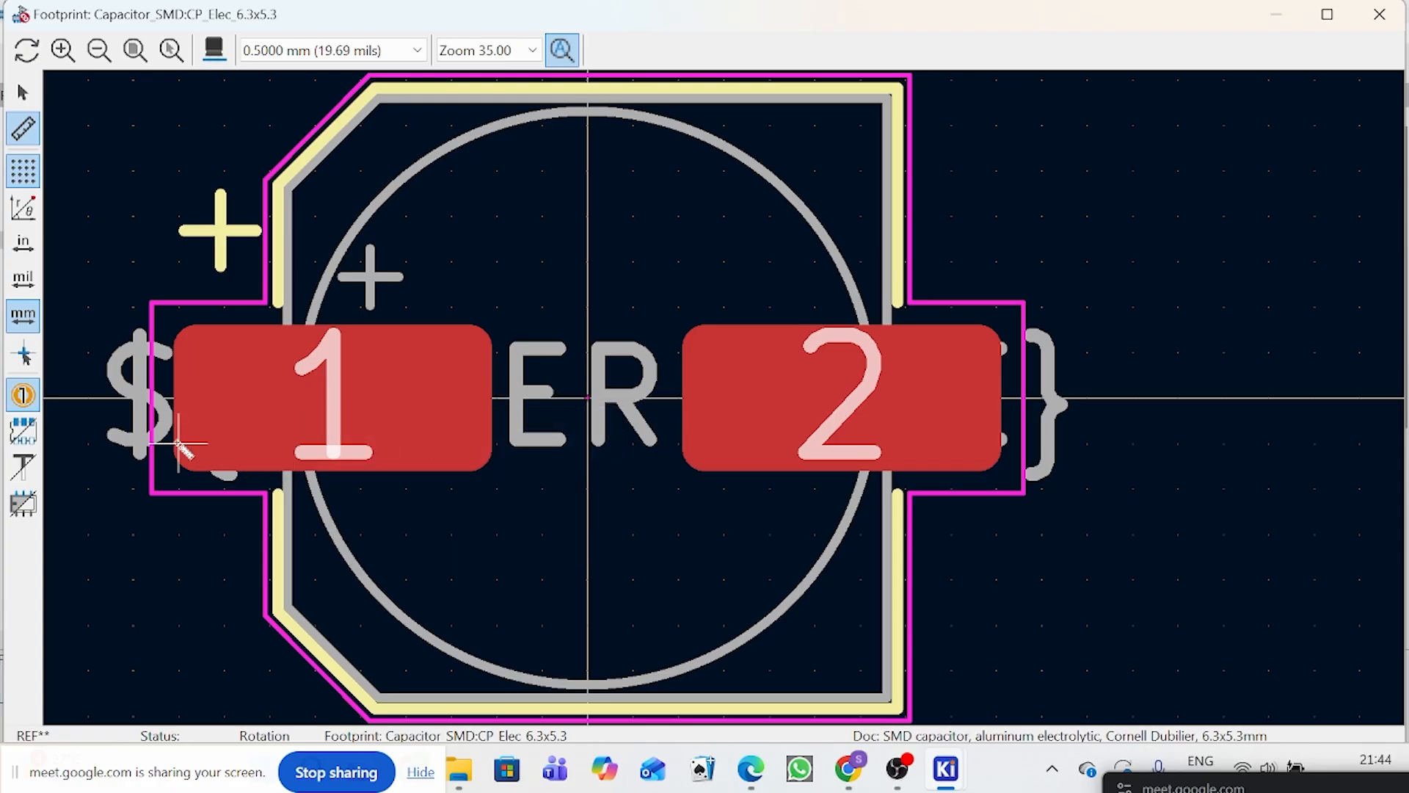
Step: Measure the width of pad 1 from its outer edge to its inner edge, and clear the ruler
{"action": "left_click", "coordinate": [179, 444]}
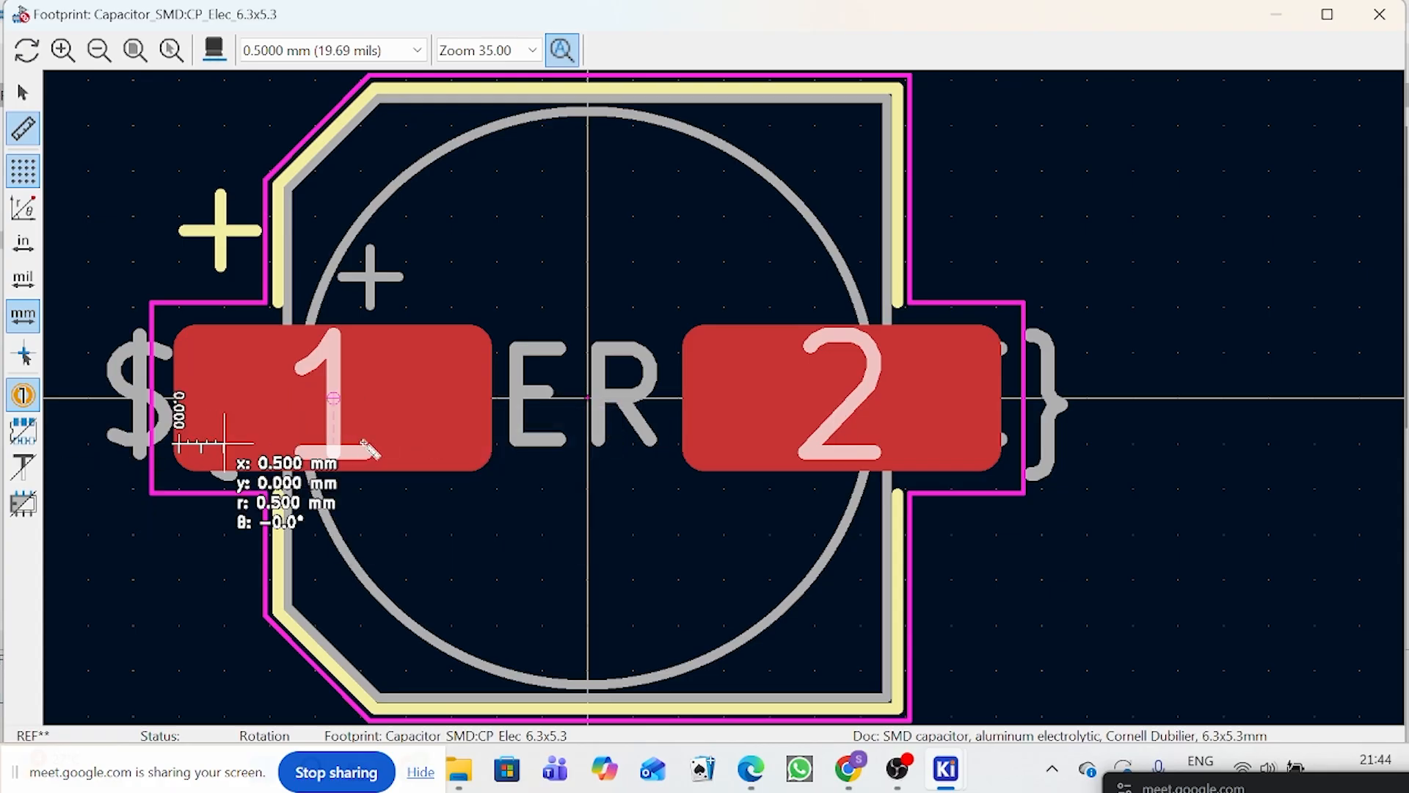
{"action": "left_click", "coordinate": [497, 444]}
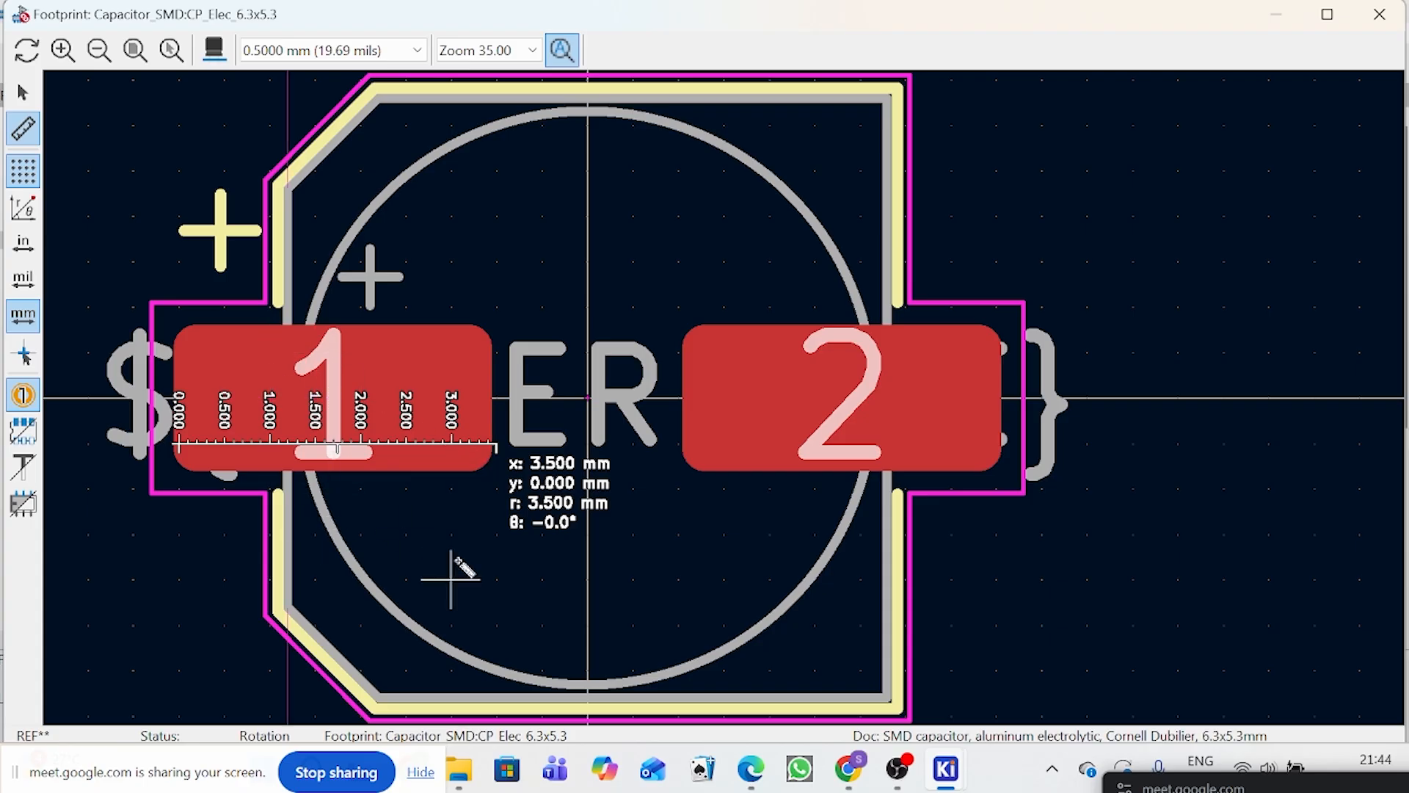
{"action": "left_click", "coordinate": [22, 92]}
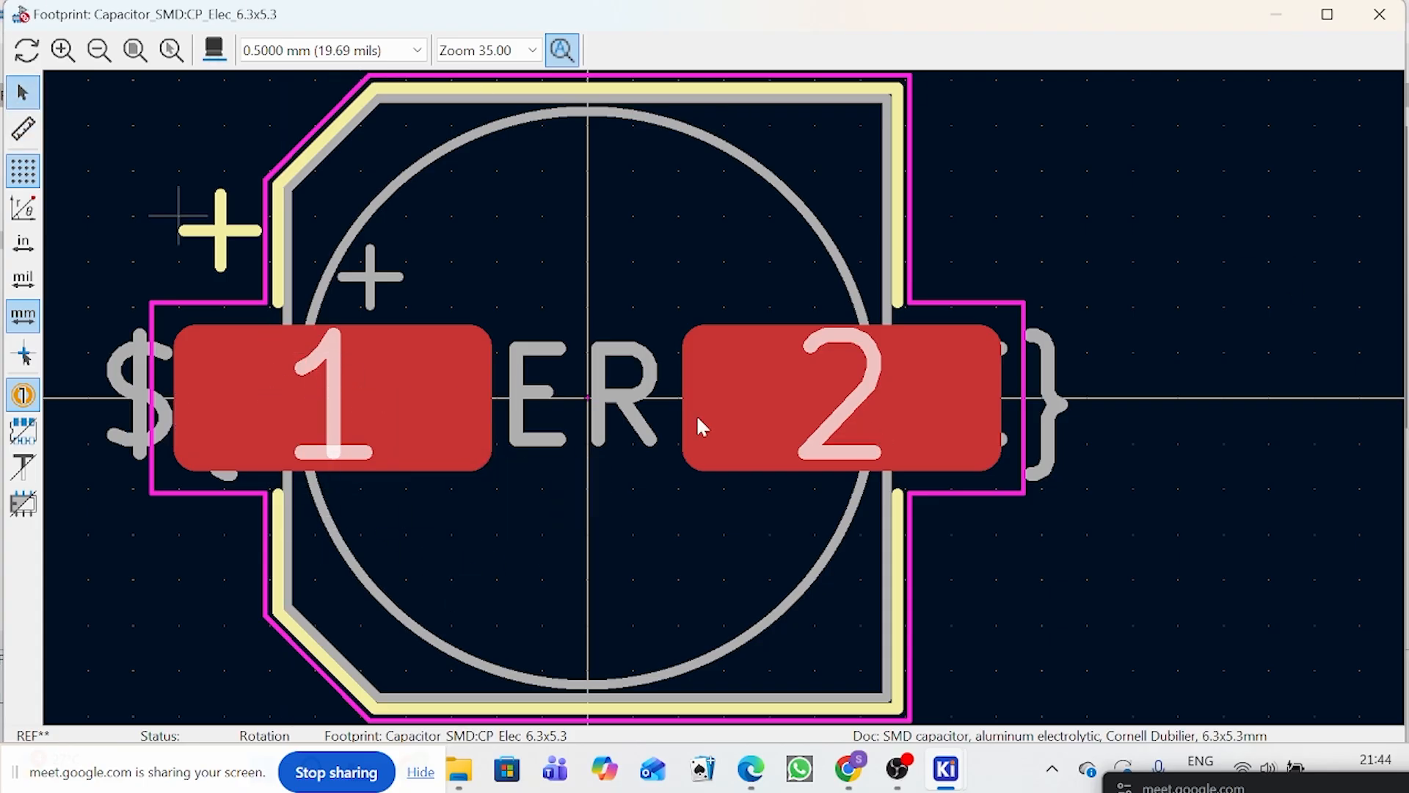
Step: Measure from pad 1 to pad 2 twice, using a different start point inside pad 1 each time, and cancel both measurements
{"action": "left_click", "coordinate": [31, 129]}
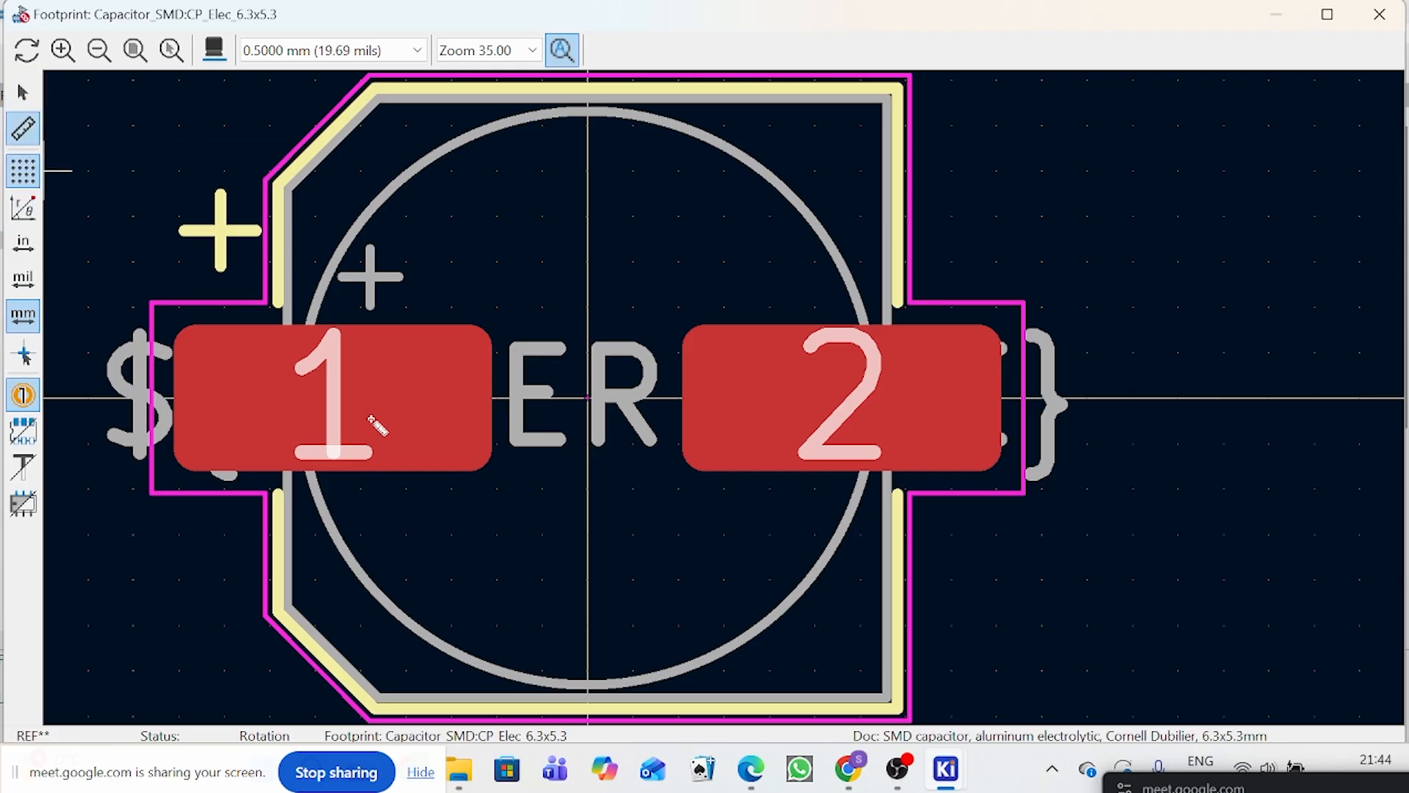
{"action": "left_click", "coordinate": [224, 398]}
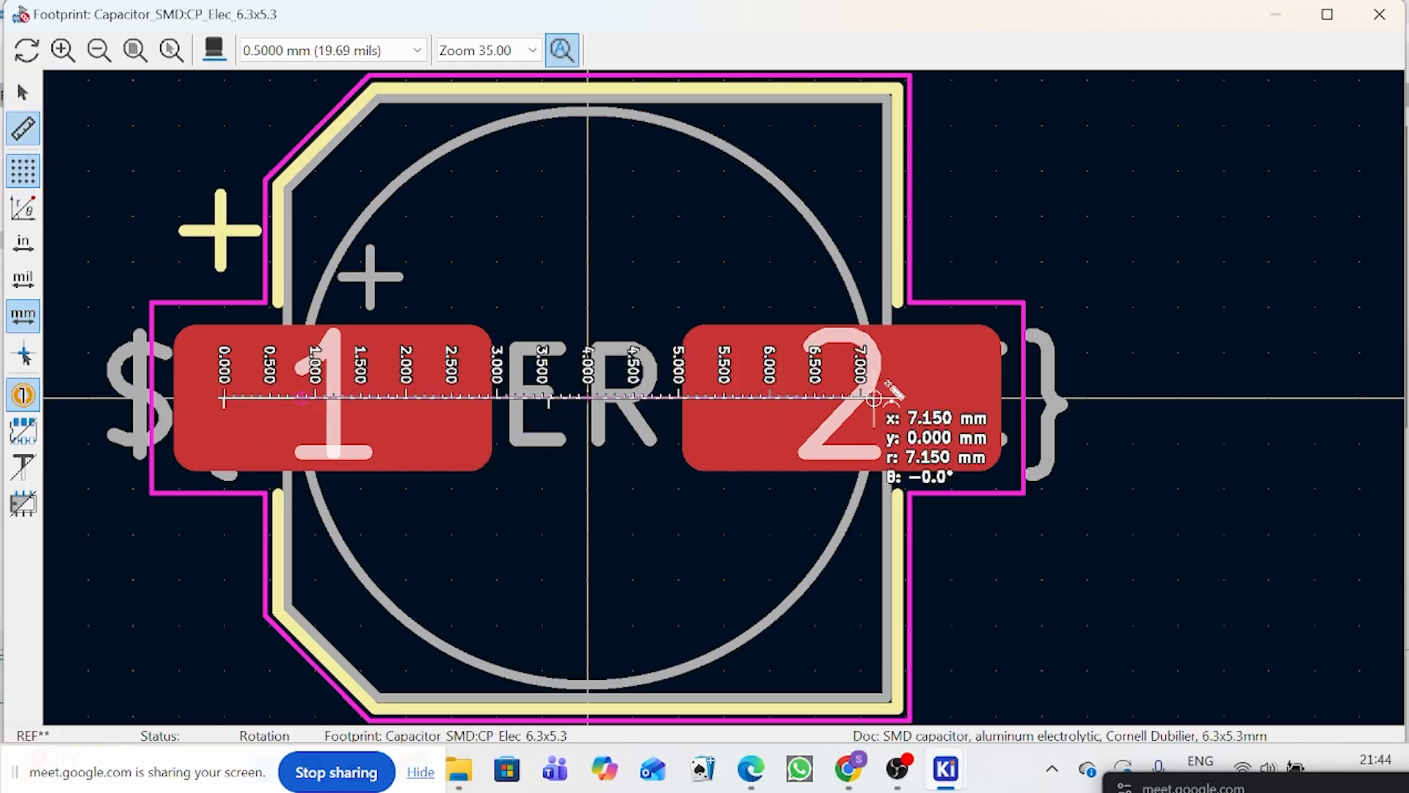
{"action": "right_click", "coordinate": [899, 388]}
{"action": "left_click", "coordinate": [947, 402]}
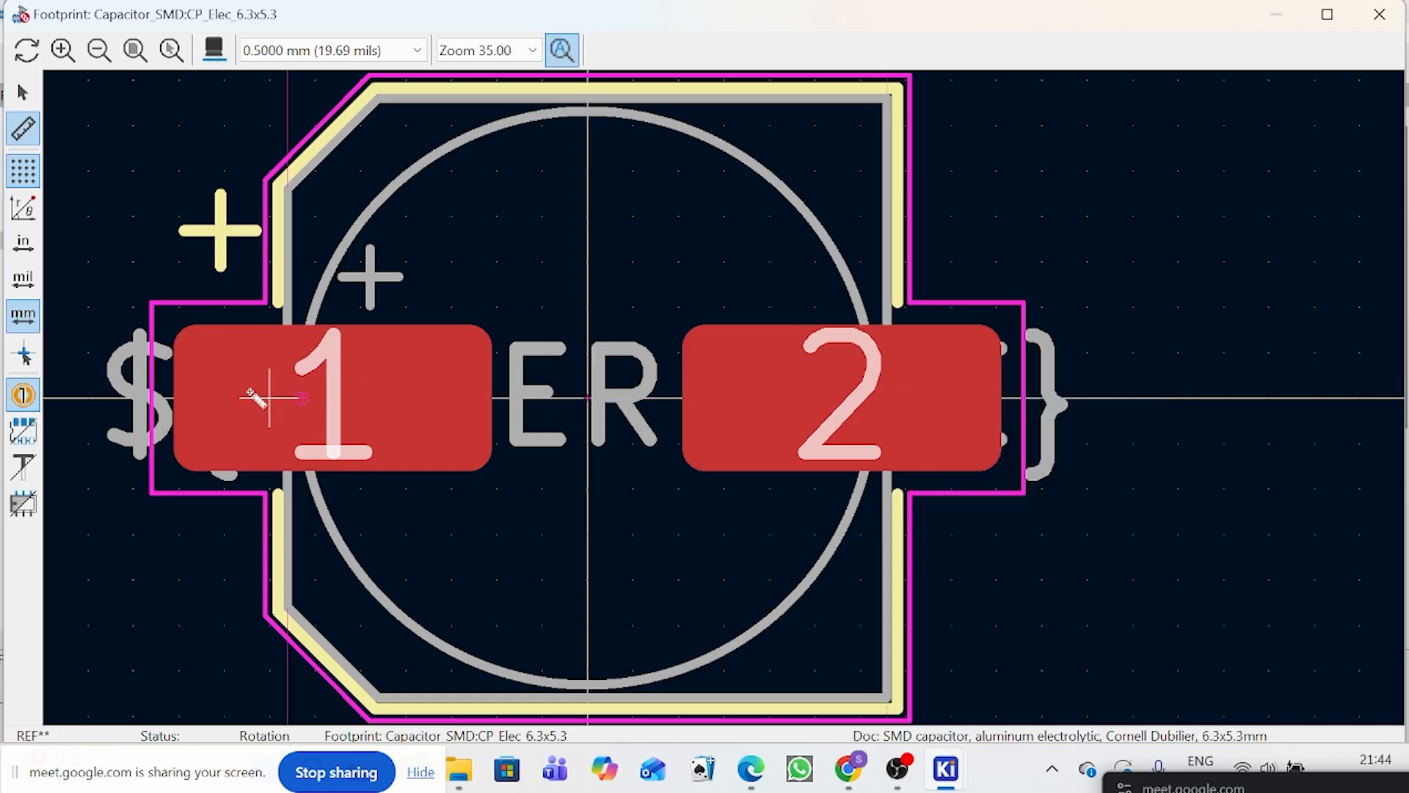
{"action": "left_click", "coordinate": [269, 398]}
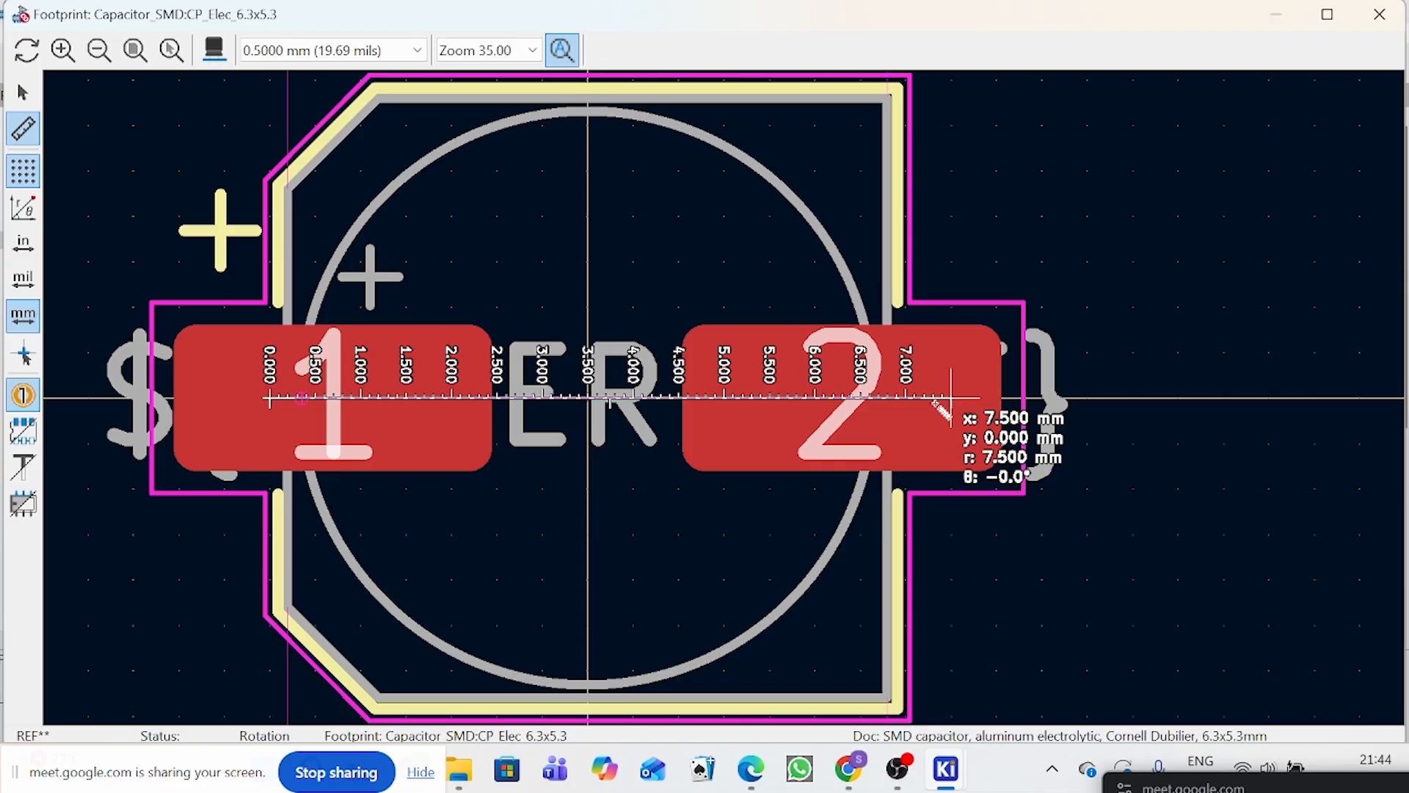
{"action": "scroll", "coordinate": [951, 397], "scroll_direction": "up", "scroll_amount": 1}
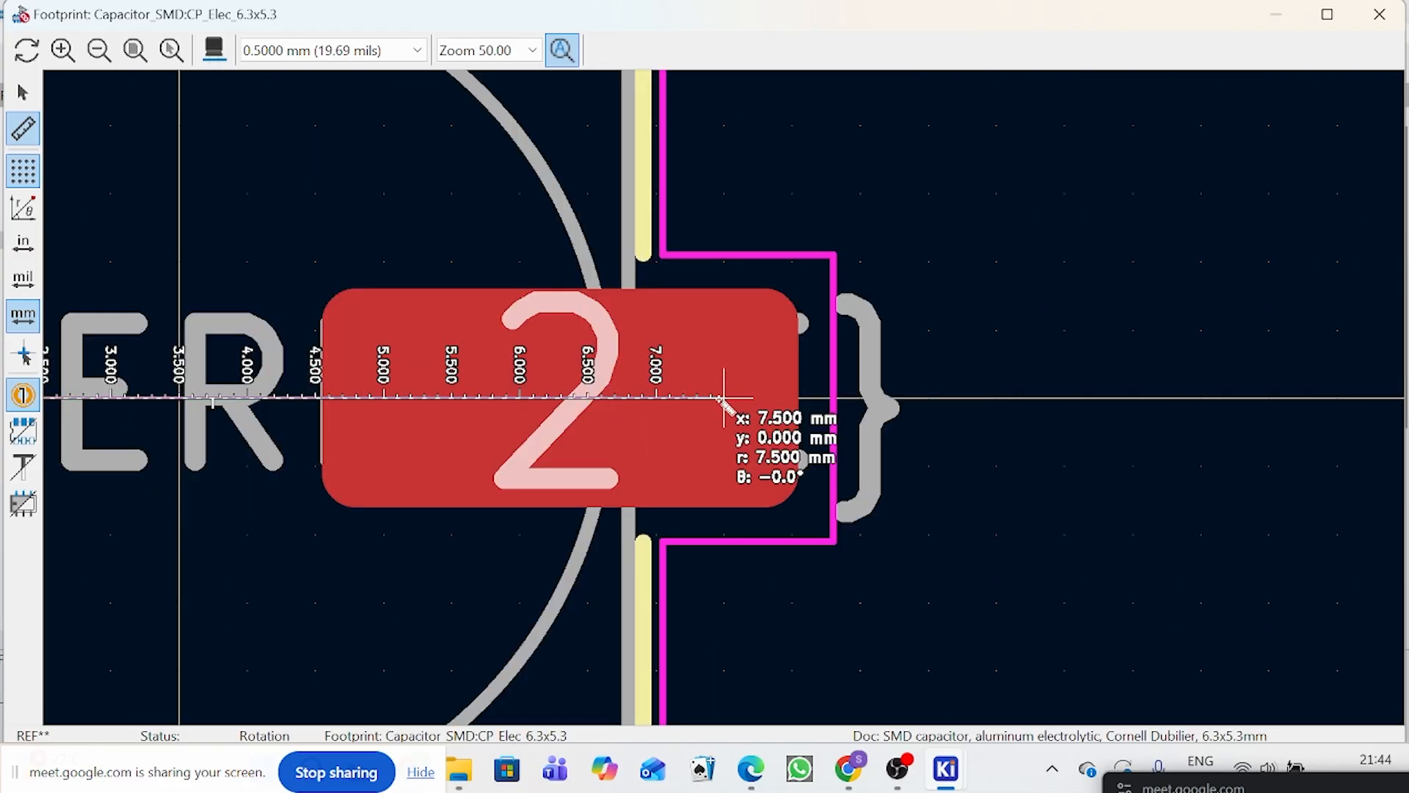
{"action": "right_click", "coordinate": [656, 398]}
{"action": "left_click", "coordinate": [705, 412]}
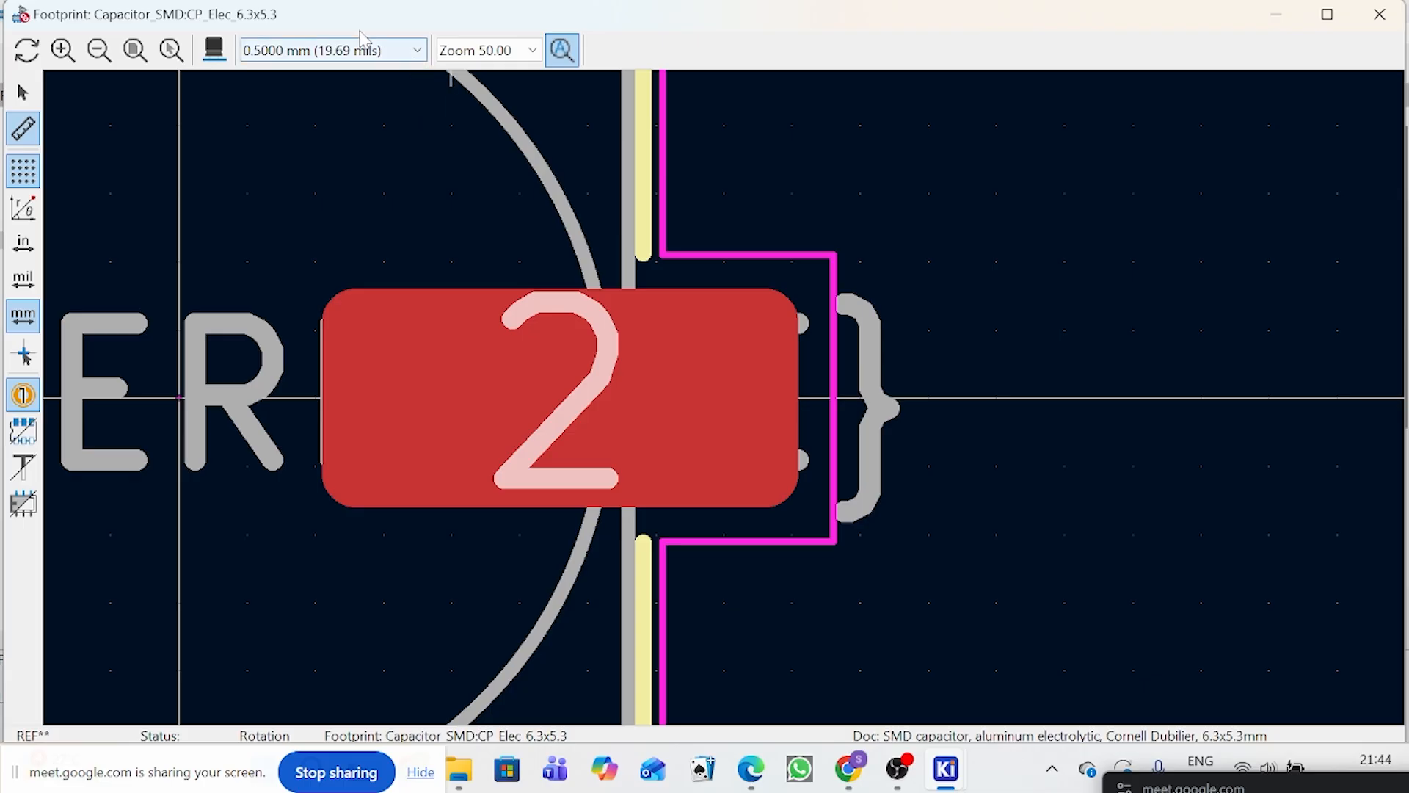
Step: Refine the footprint viewer's grid, trying 0.2000 mm and settling on 0.1000 mm
{"action": "left_click", "coordinate": [376, 48]}
{"action": "left_click", "coordinate": [309, 386]}
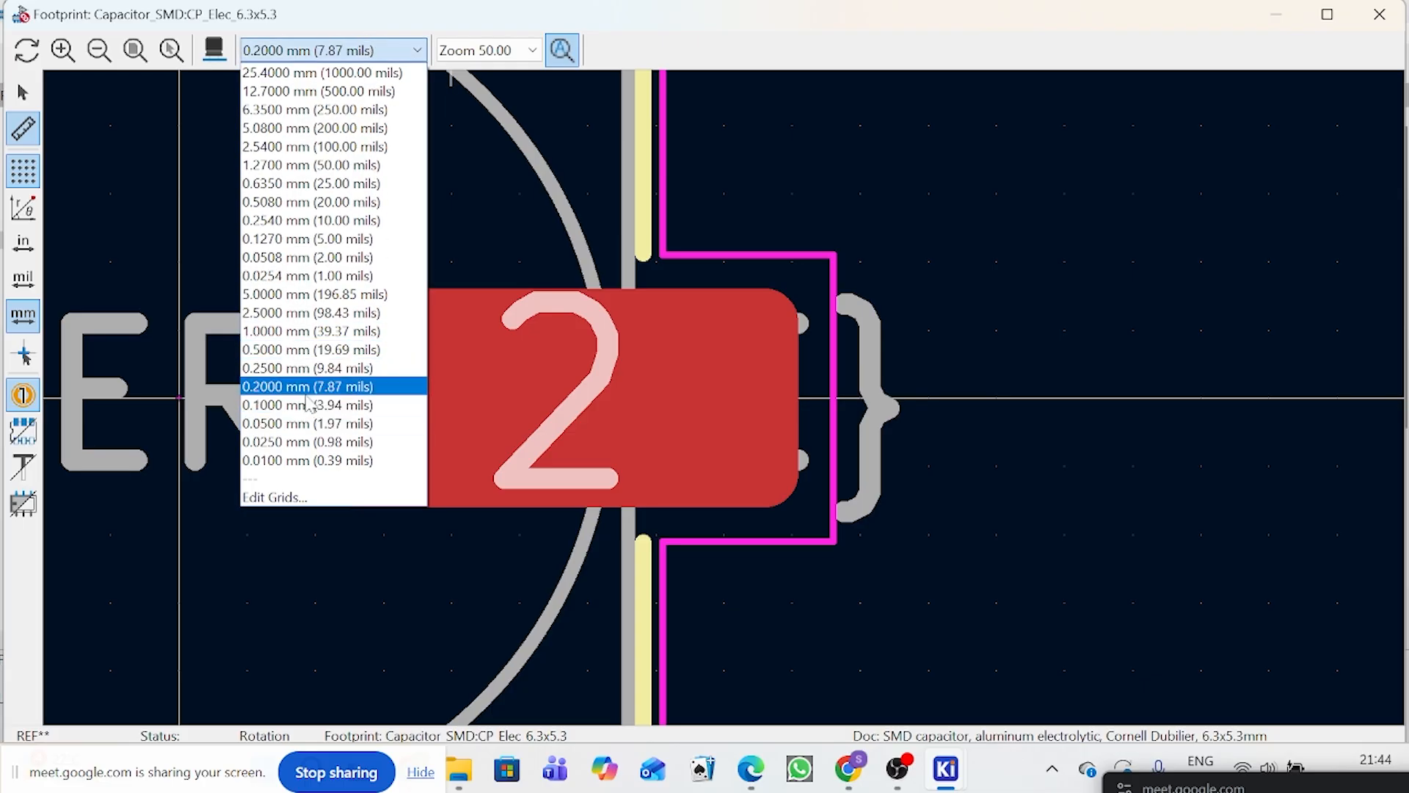
{"action": "left_click", "coordinate": [381, 50]}
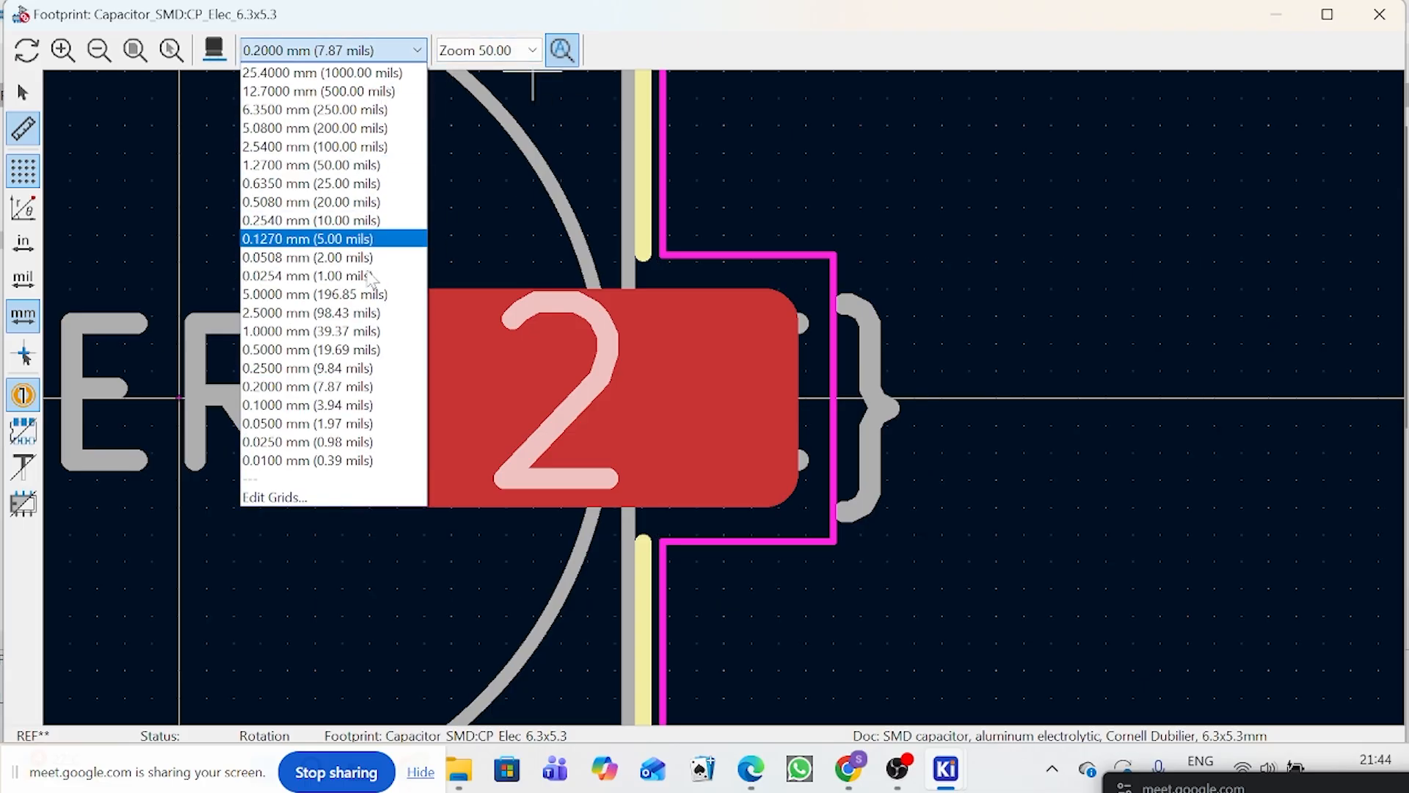
{"action": "left_click", "coordinate": [324, 406]}
Step: Measure from the centre of pad 1 to the middle area of pad 2 on the finer grid
{"action": "scroll", "coordinate": [730, 399], "scroll_direction": "down", "scroll_amount": 4}
{"action": "scroll", "coordinate": [629, 405], "scroll_direction": "up", "scroll_amount": 4}
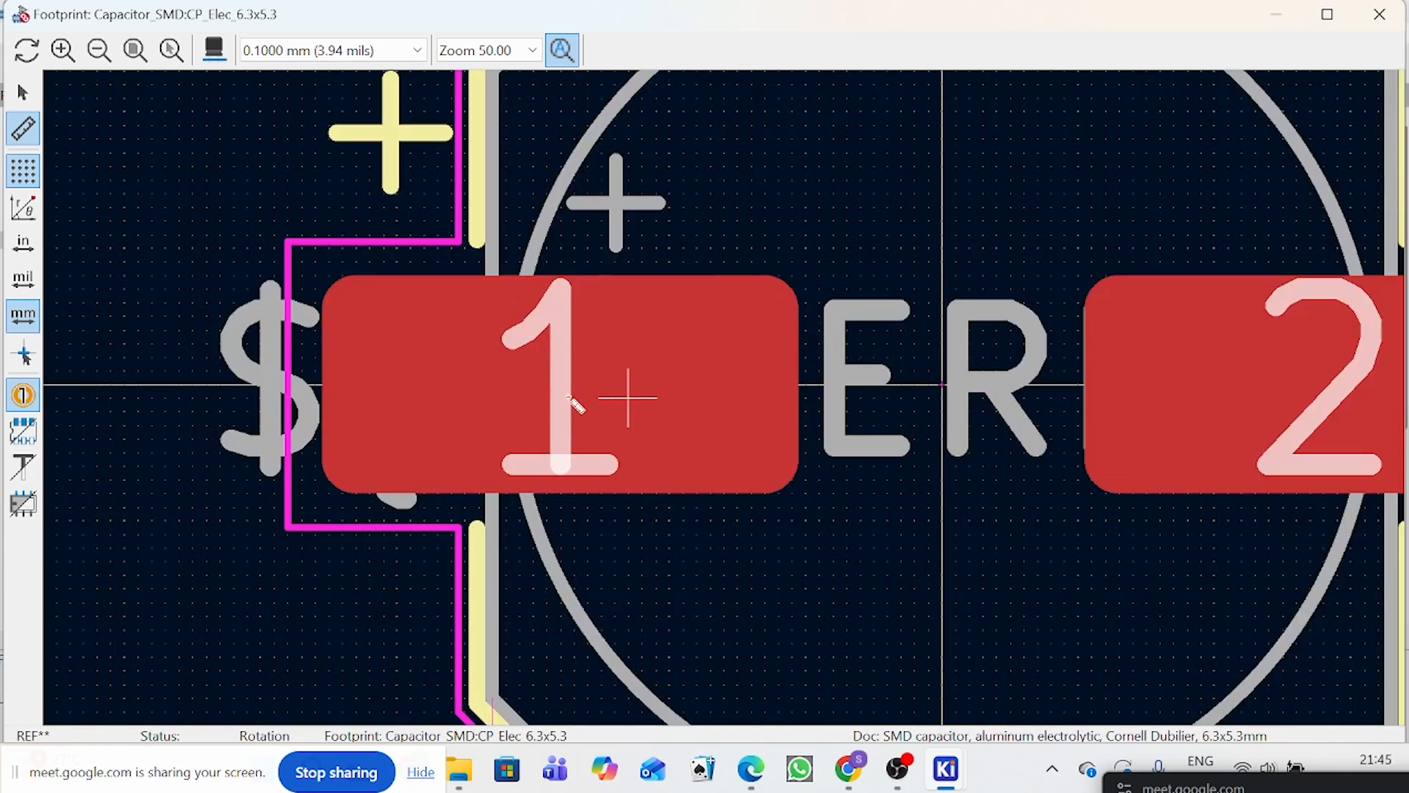
{"action": "left_click", "coordinate": [560, 385]}
{"action": "scroll", "coordinate": [807, 400], "scroll_direction": "down", "scroll_amount": 4}
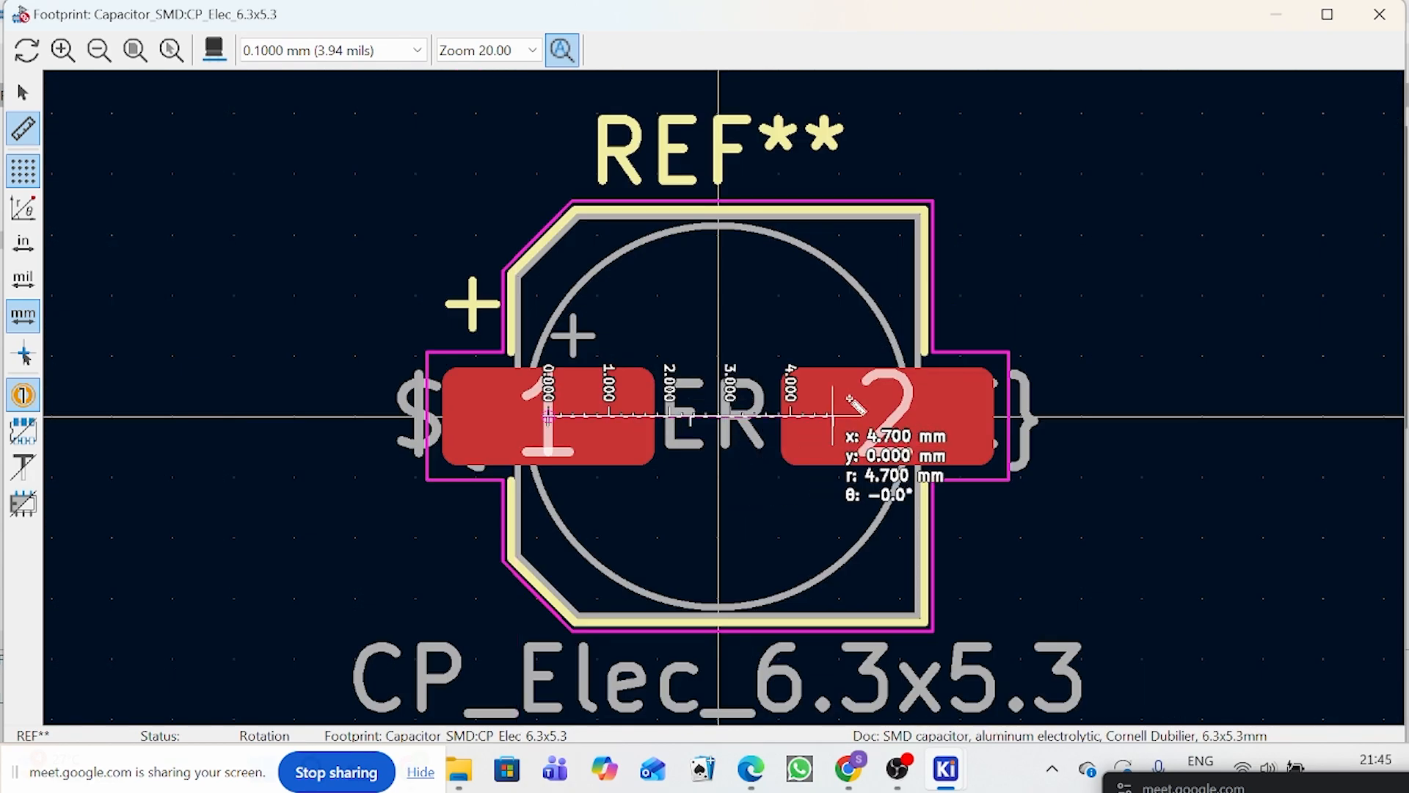
{"action": "scroll", "coordinate": [881, 408], "scroll_direction": "up", "scroll_amount": 4}
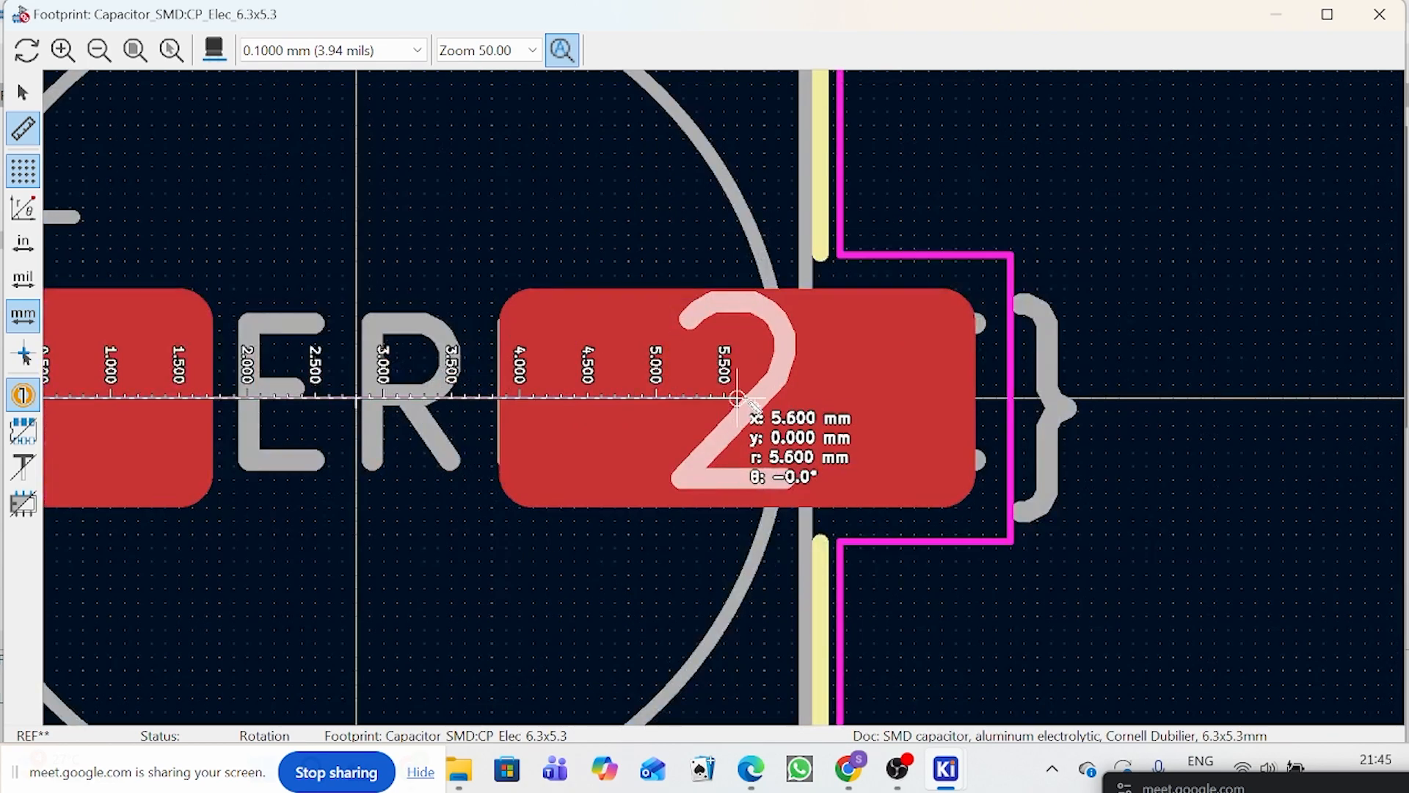
{"action": "left_click", "coordinate": [833, 398]}
{"action": "scroll", "coordinate": [558, 408], "scroll_direction": "down", "scroll_amount": 3}
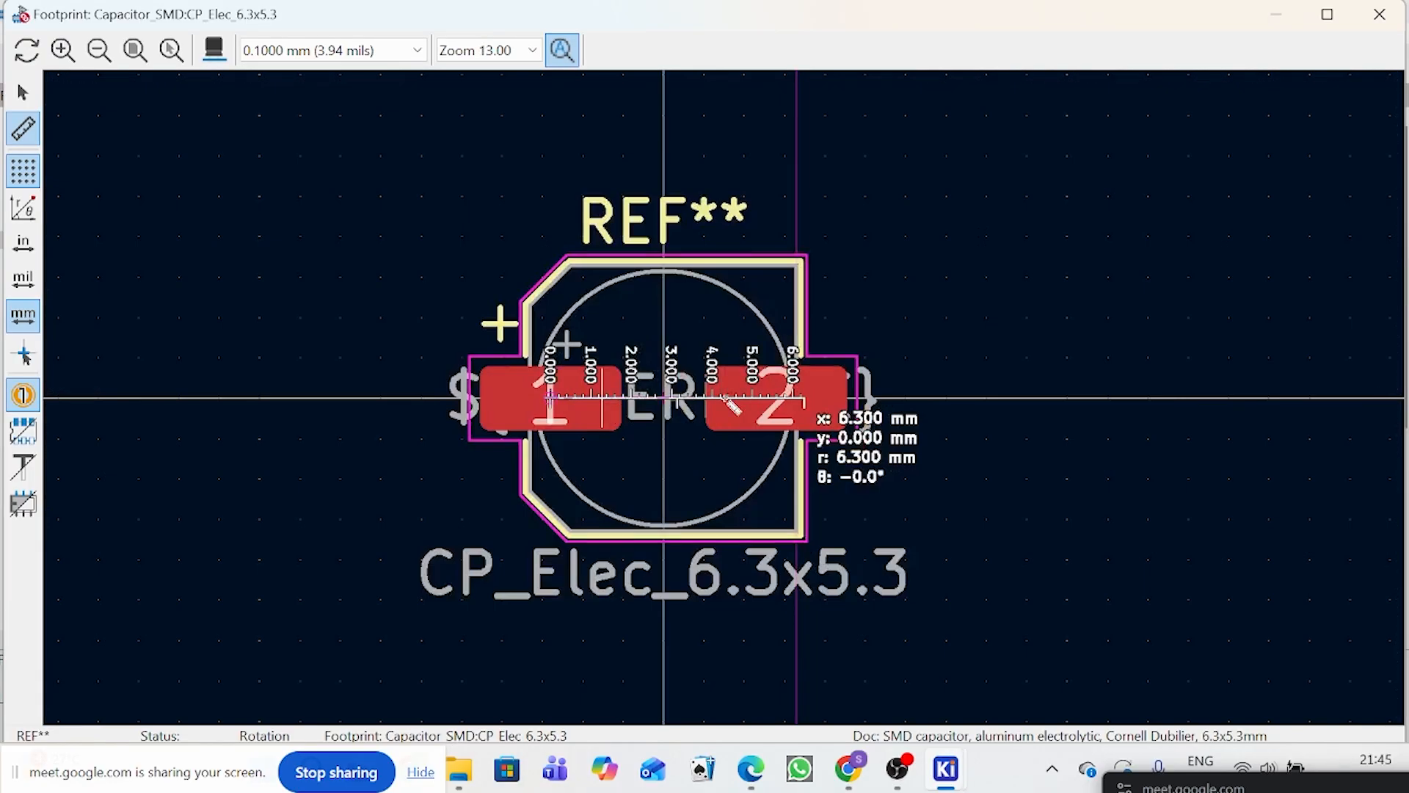
Step: Replace the measurement with a short horizontal one near the middle of pad 1
{"action": "scroll", "coordinate": [604, 398], "scroll_direction": "up", "scroll_amount": 2}
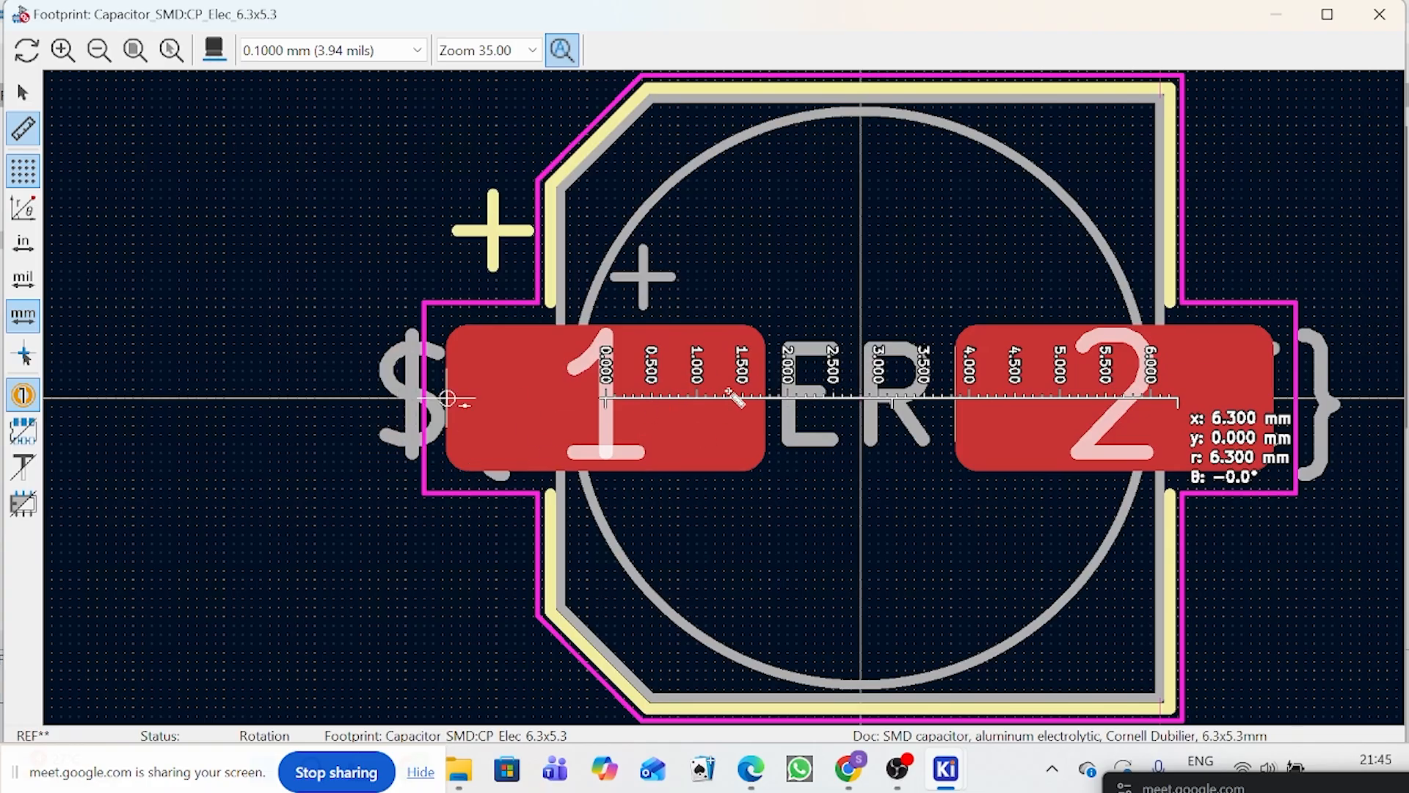
{"action": "left_click", "coordinate": [578, 401]}
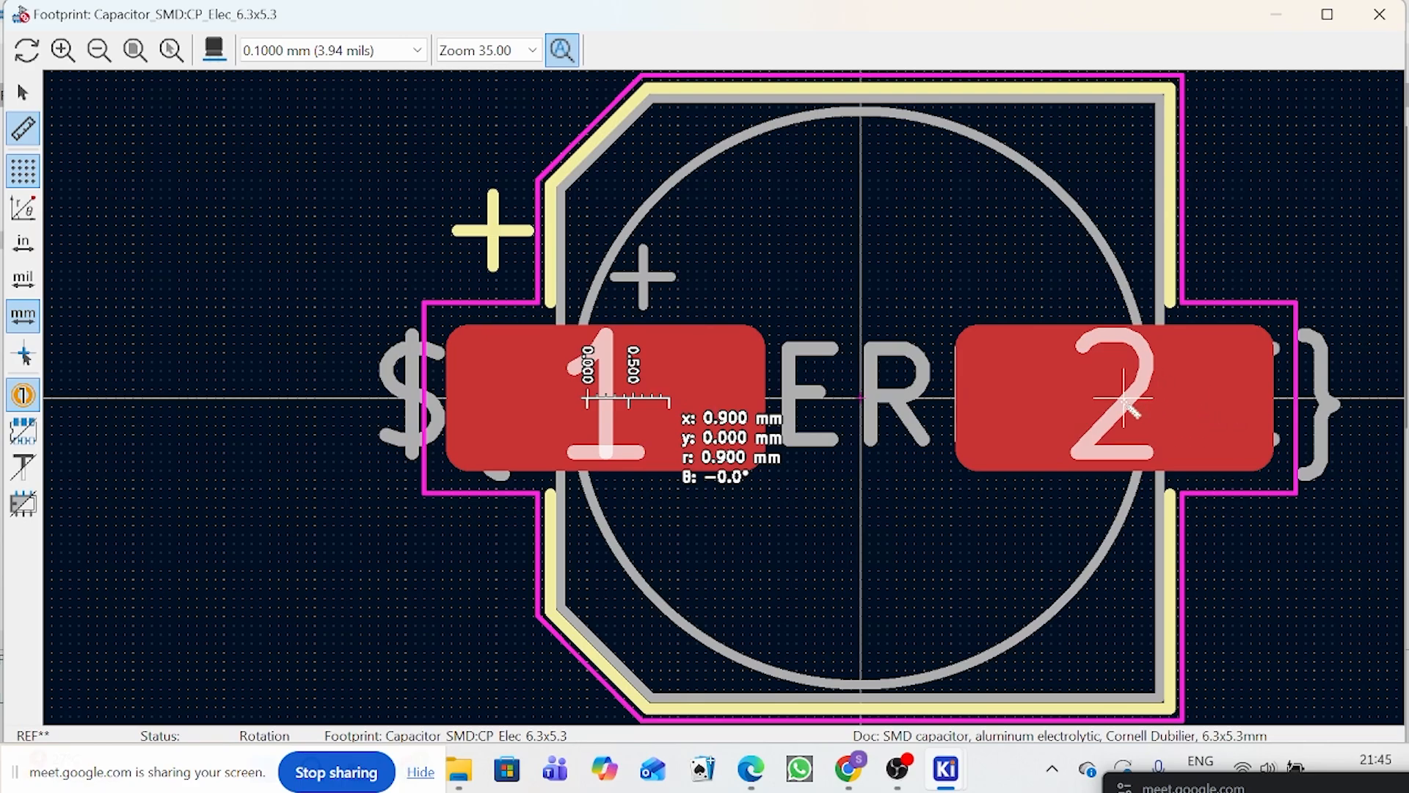
{"action": "scroll", "coordinate": [1126, 404], "scroll_direction": "down", "scroll_amount": 3}
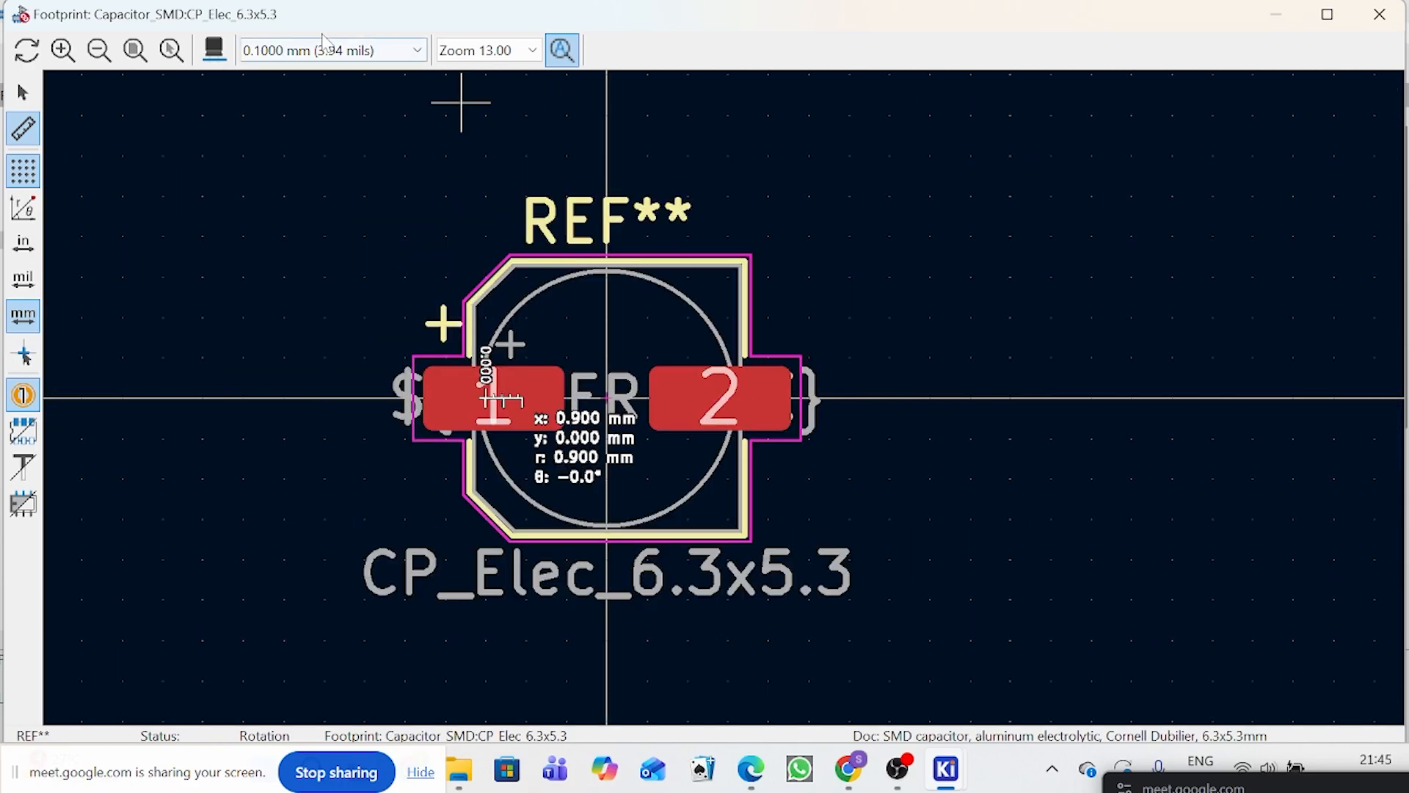
Step: View the CP_Elec_6.3x5.3 capacitor in 3D, tilt it to see its side, and close the 3D and footprint views
{"action": "key", "text": "alt+3"}
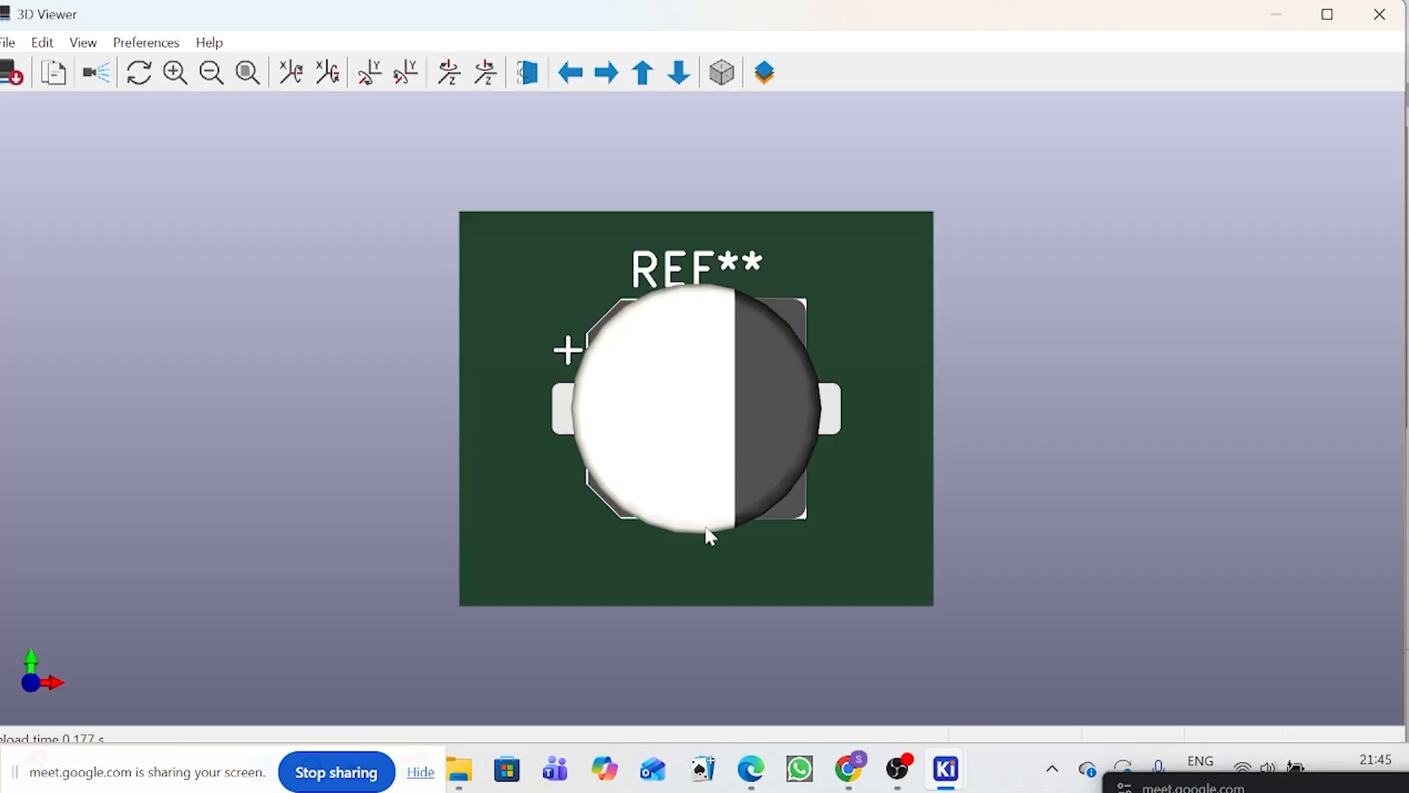
{"action": "left_click_drag", "start_coordinate": [705, 528], "coordinate": [707, 275]}
{"action": "left_click_drag", "start_coordinate": [769, 641], "coordinate": [747, 506]}
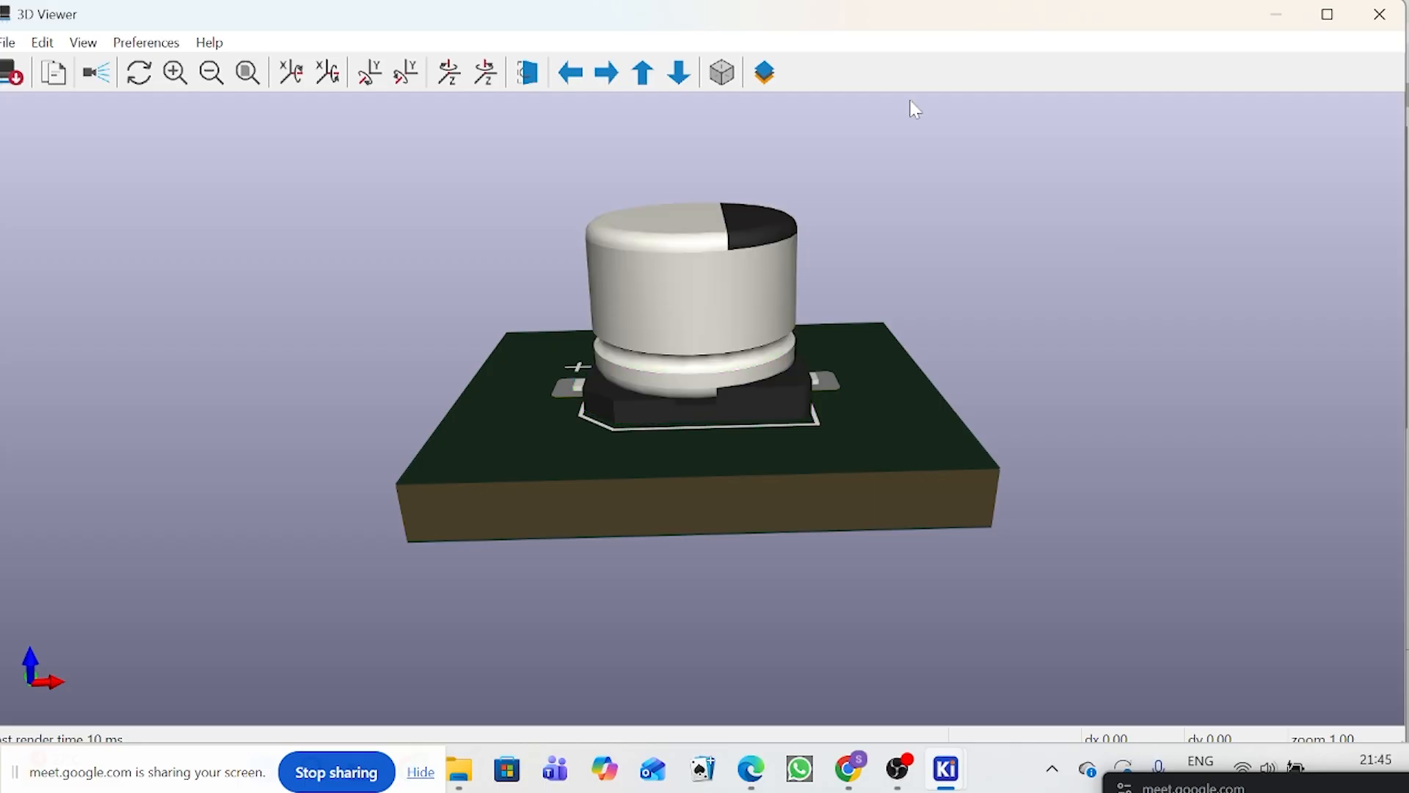
{"action": "left_click", "coordinate": [1394, 14]}
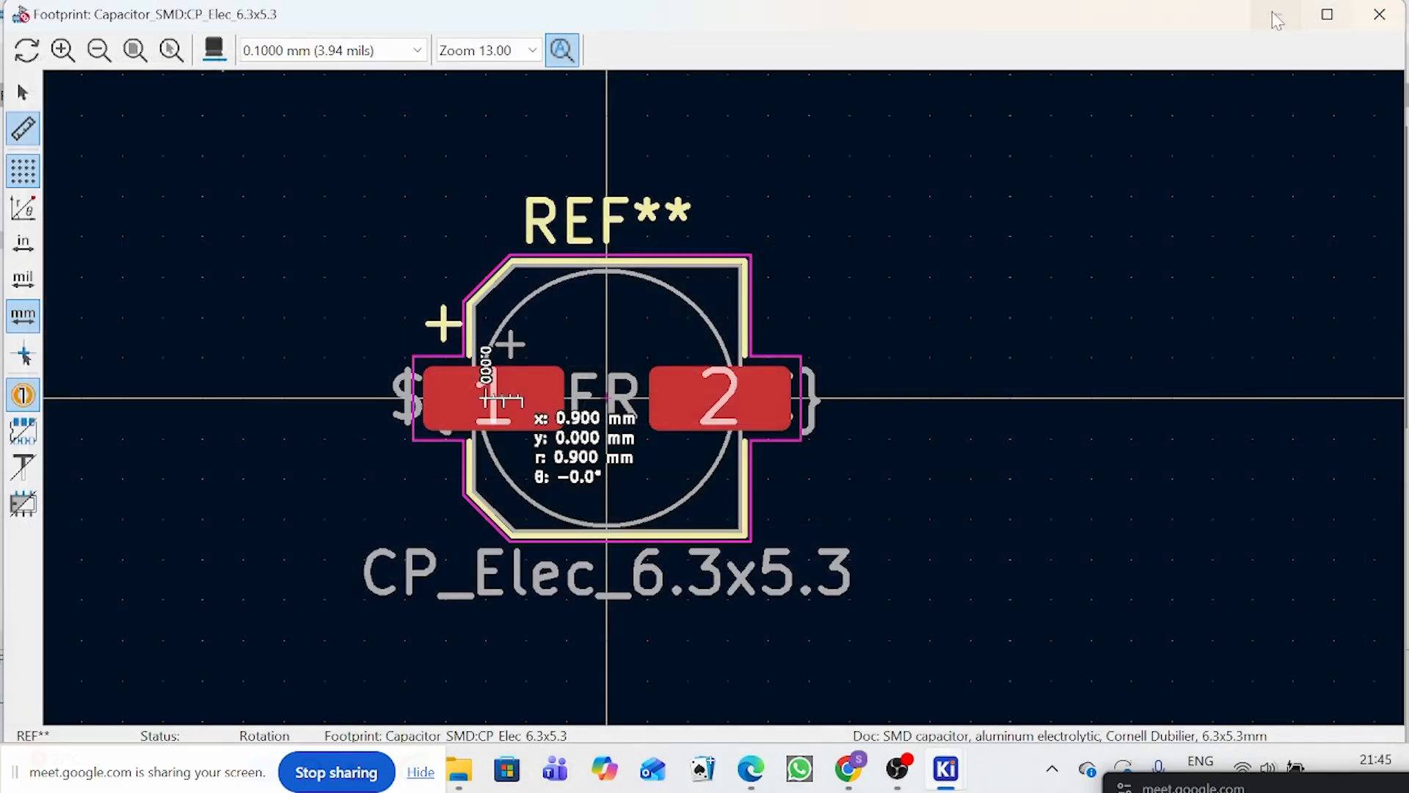
{"action": "left_click", "coordinate": [1387, 11]}
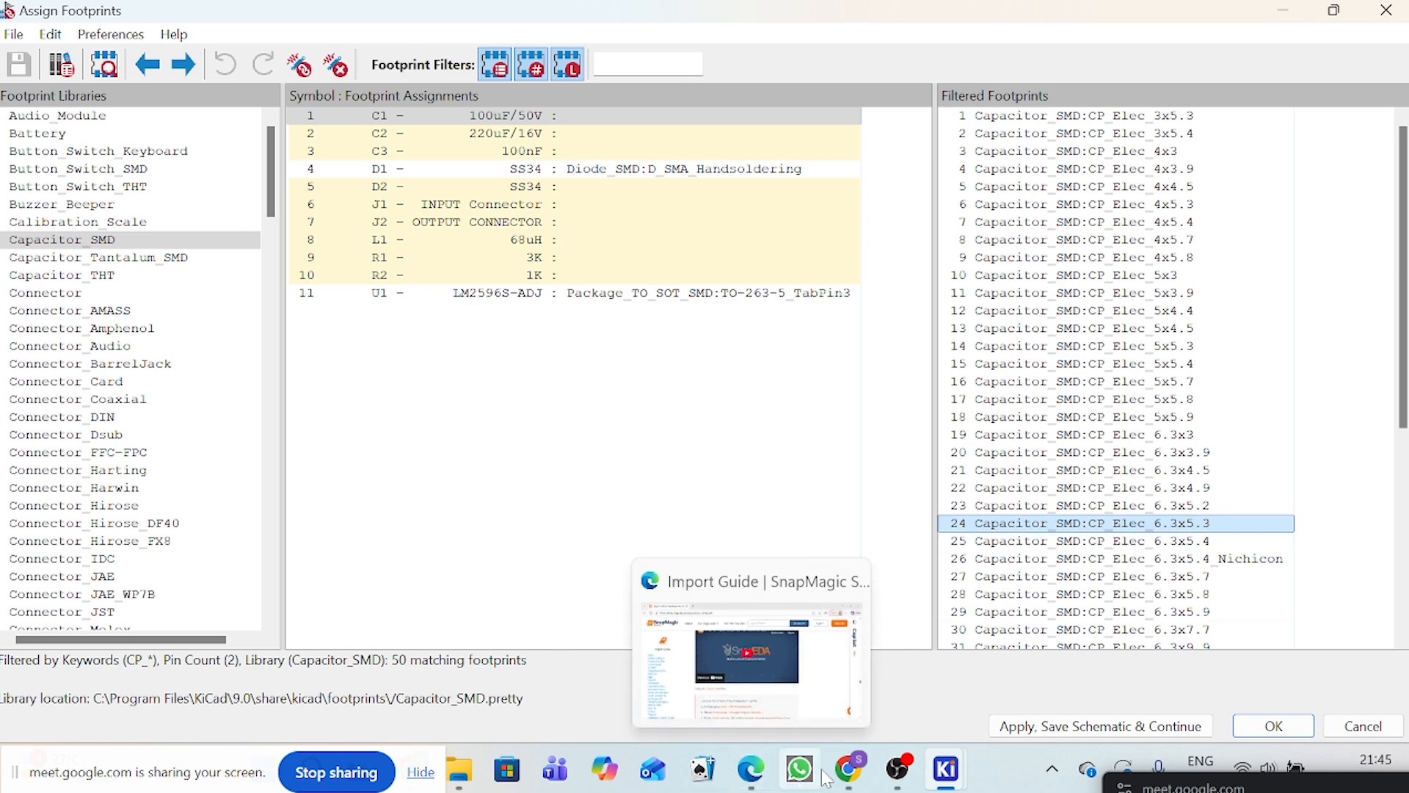
Step: Switch to Chrome and open a new browser tab
{"action": "mouse_move", "coordinate": [845, 780]}
{"action": "left_click", "coordinate": [734, 587]}
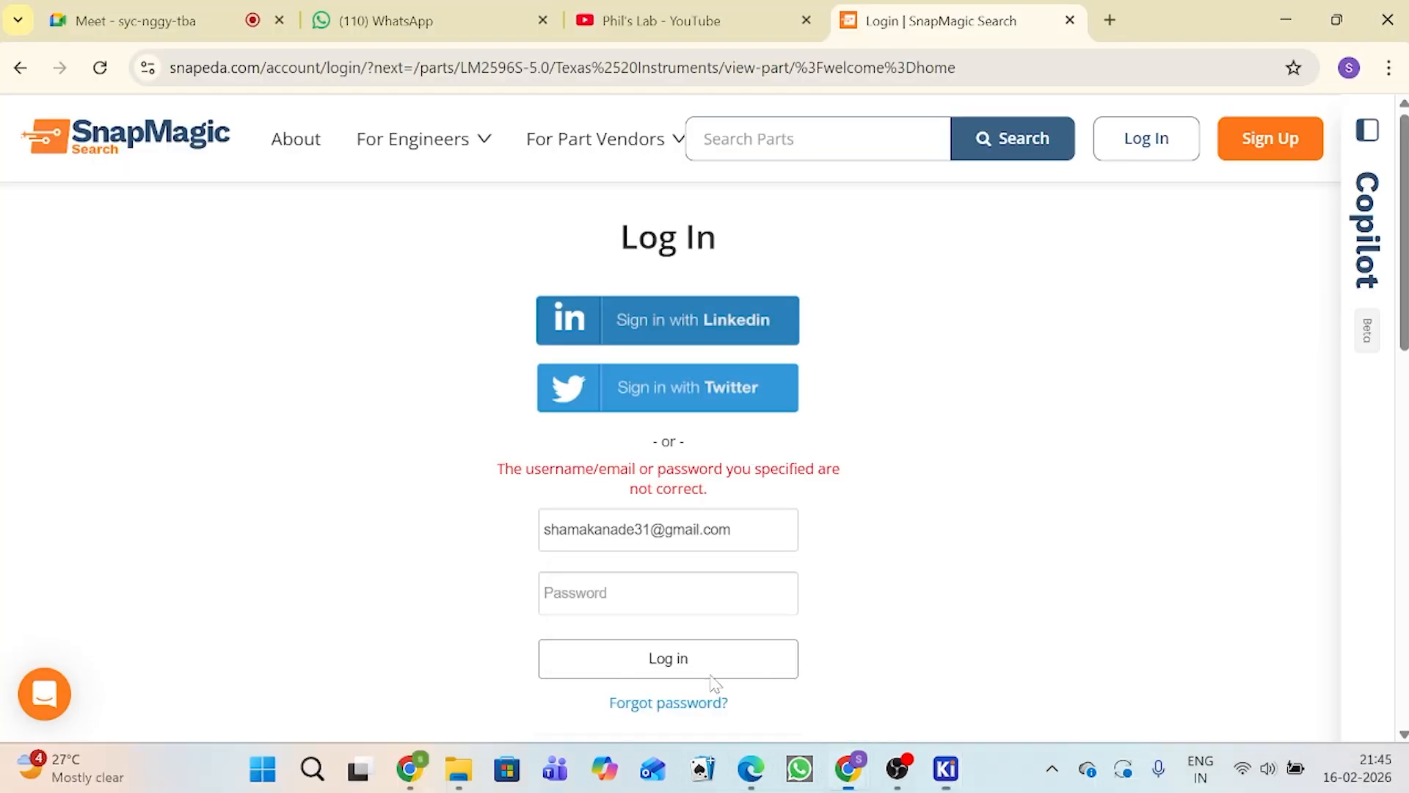
{"action": "left_click", "coordinate": [1110, 21]}
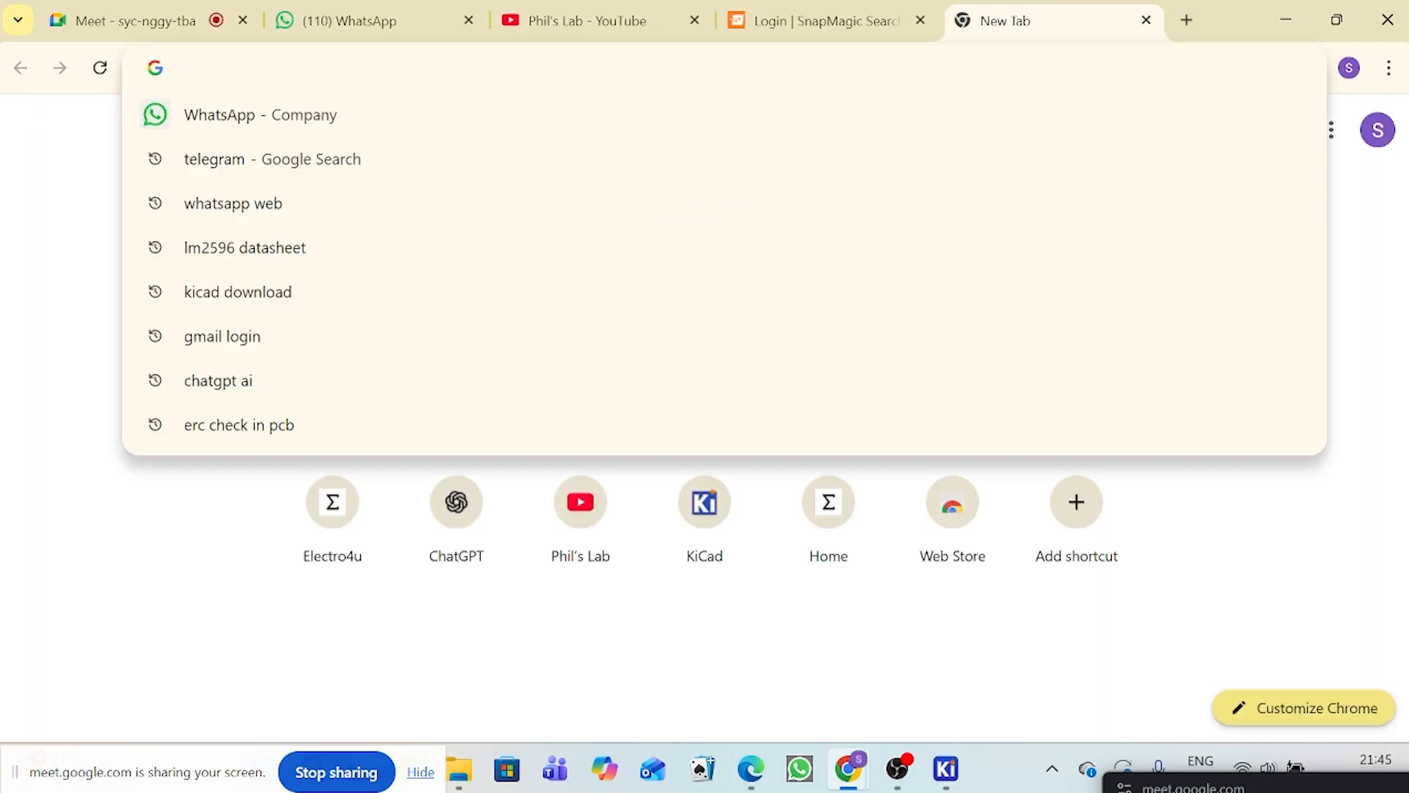
{"action": "type", "text": "LM"}
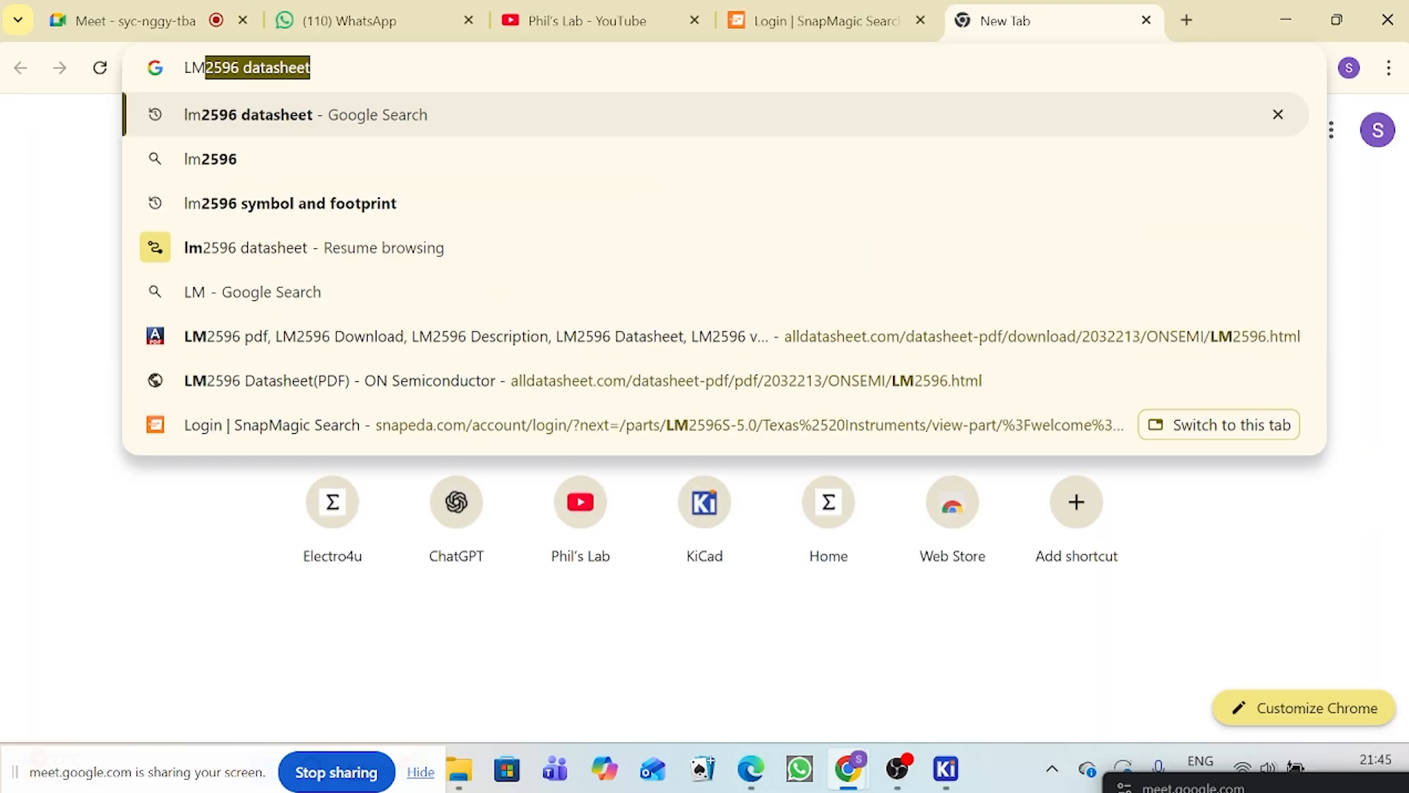
{"action": "type", "text": "25"}
{"action": "key", "text": "BackSpace"}
{"action": "key", "text": "BackSpace"}
{"action": "key", "text": "BackSpace"}
{"action": "key", "text": "BackSpace"}
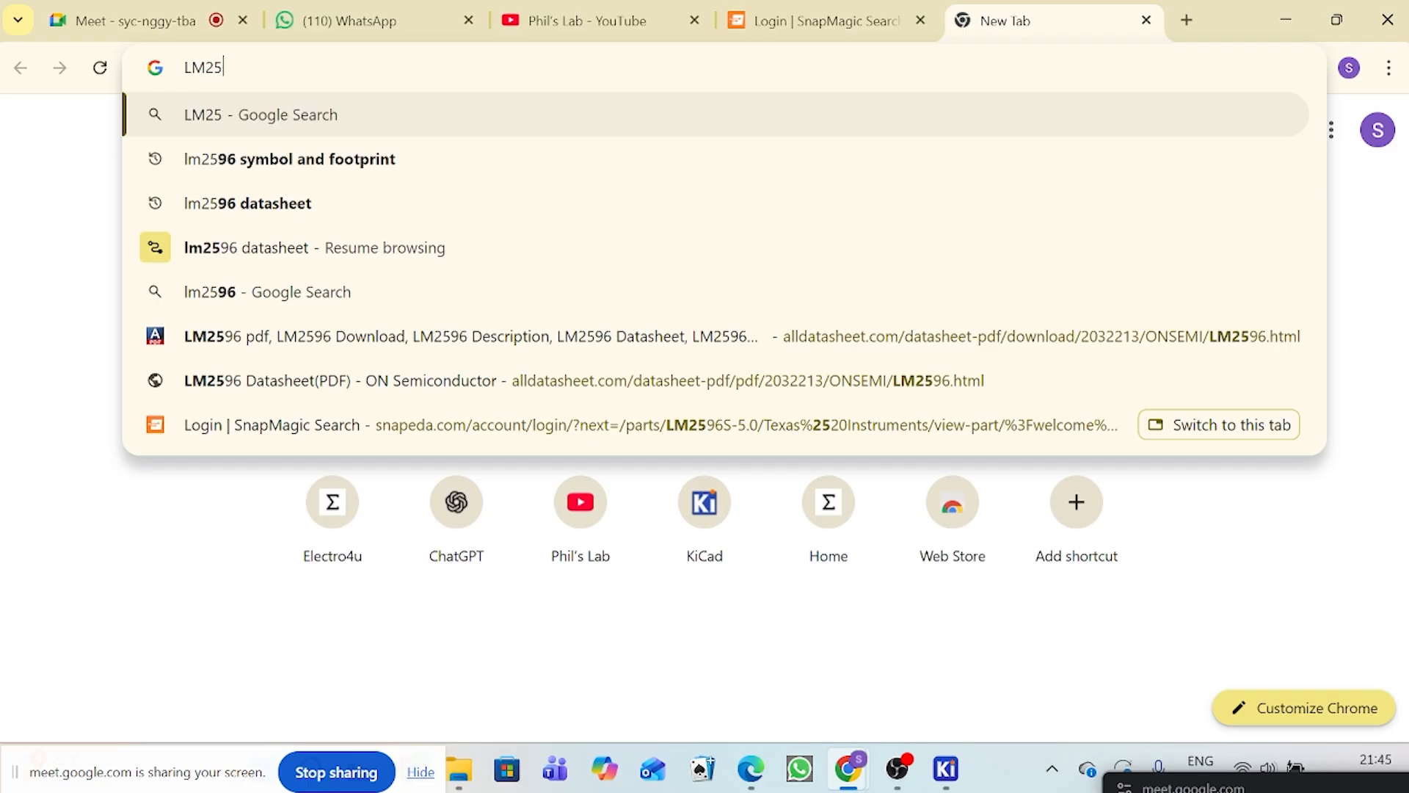
{"action": "key", "text": "BackSpace"}
Step: Search Google for 100uf/50V
{"action": "type", "text": "10"}
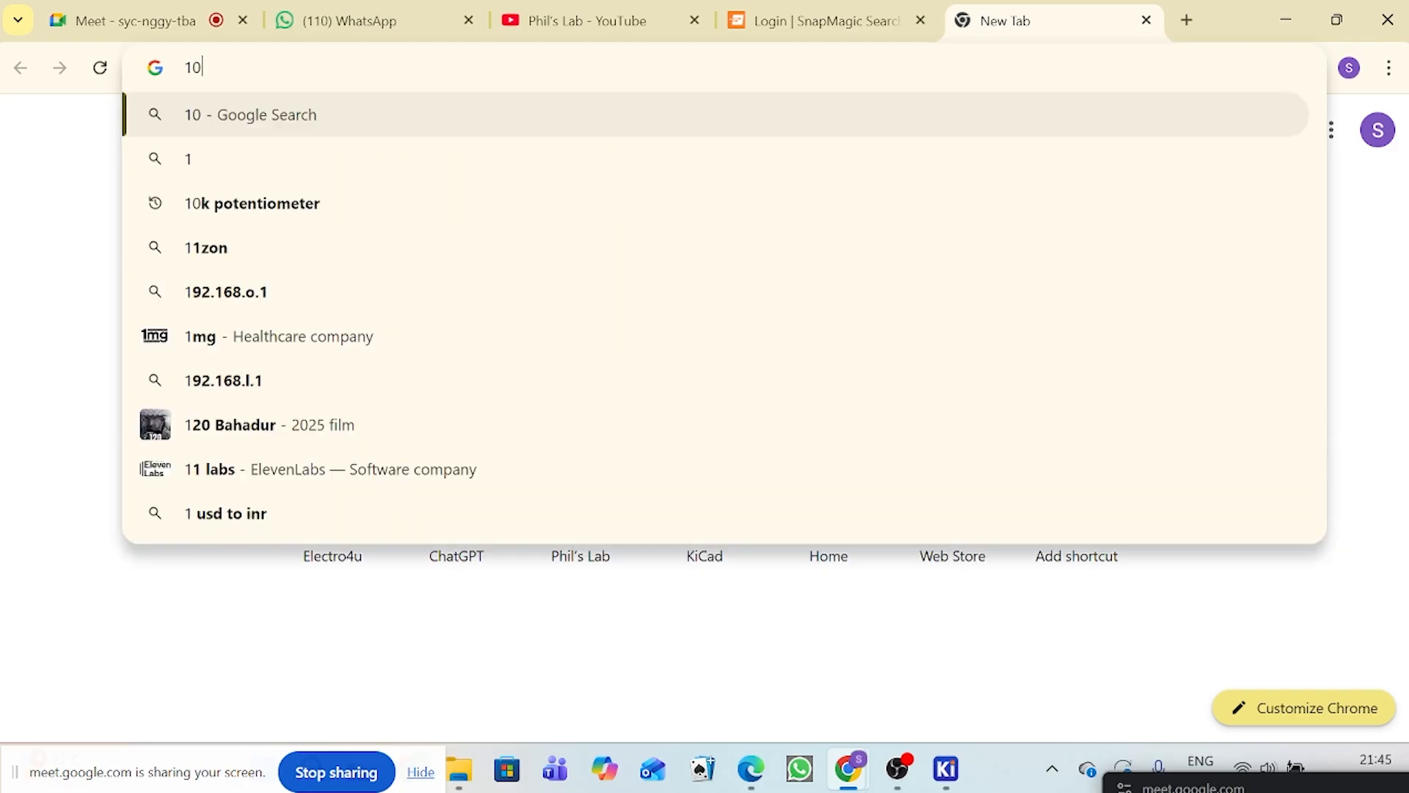
{"action": "type", "text": "0UF"}
{"action": "key", "text": "BackSpace"}
{"action": "key", "text": "BackSpace"}
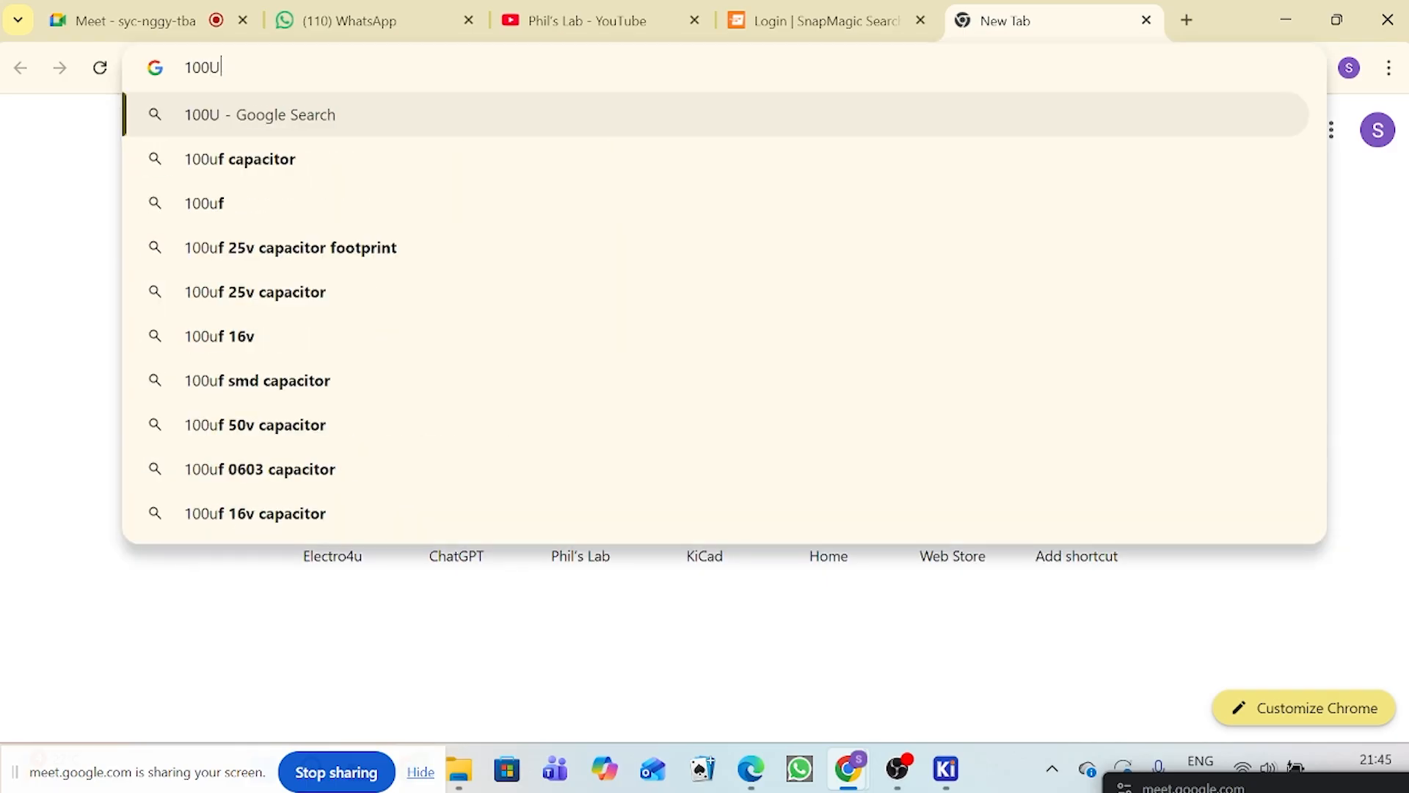
{"action": "type", "text": "U"}
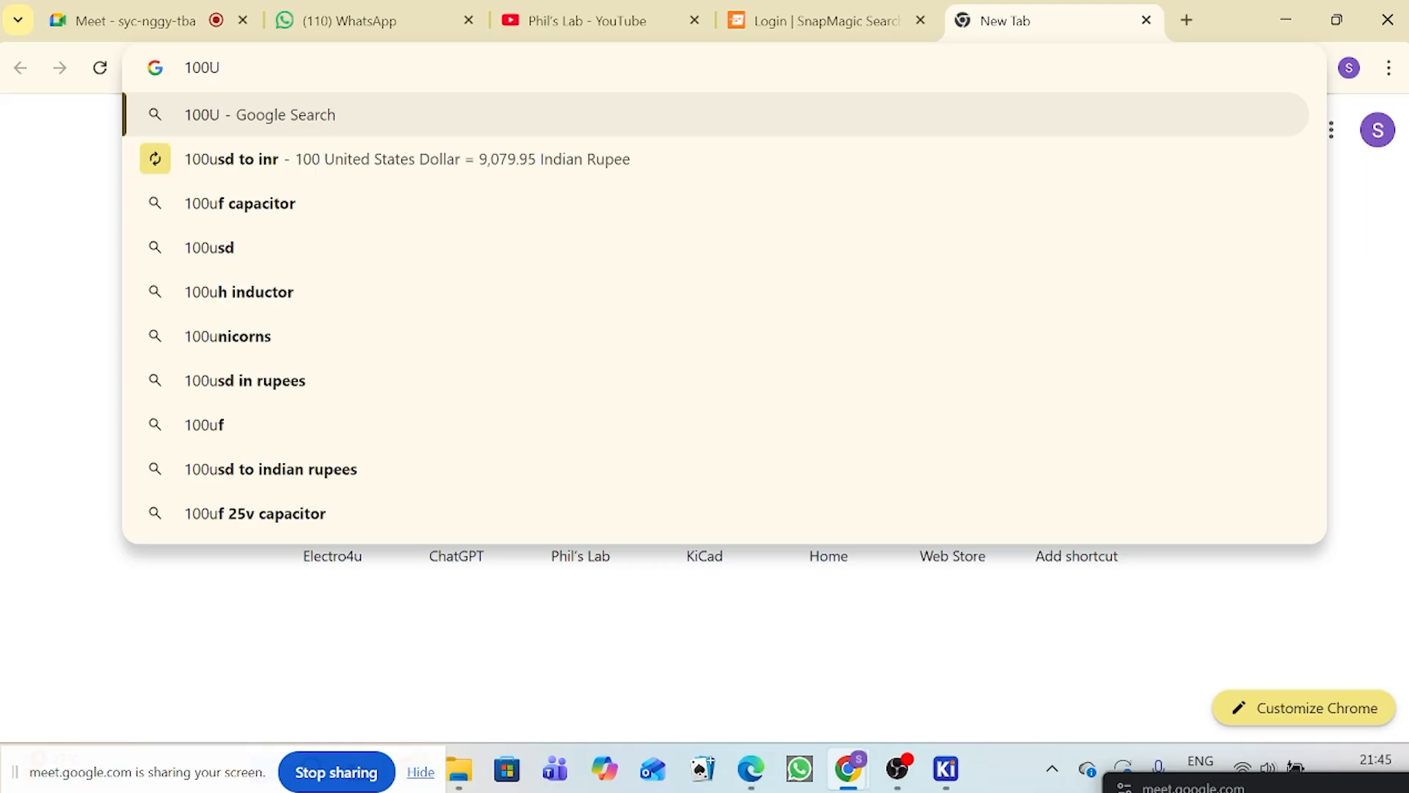
{"action": "type", "text": "f"}
{"action": "key", "text": "BackSpace"}
{"action": "key", "text": "BackSpace"}
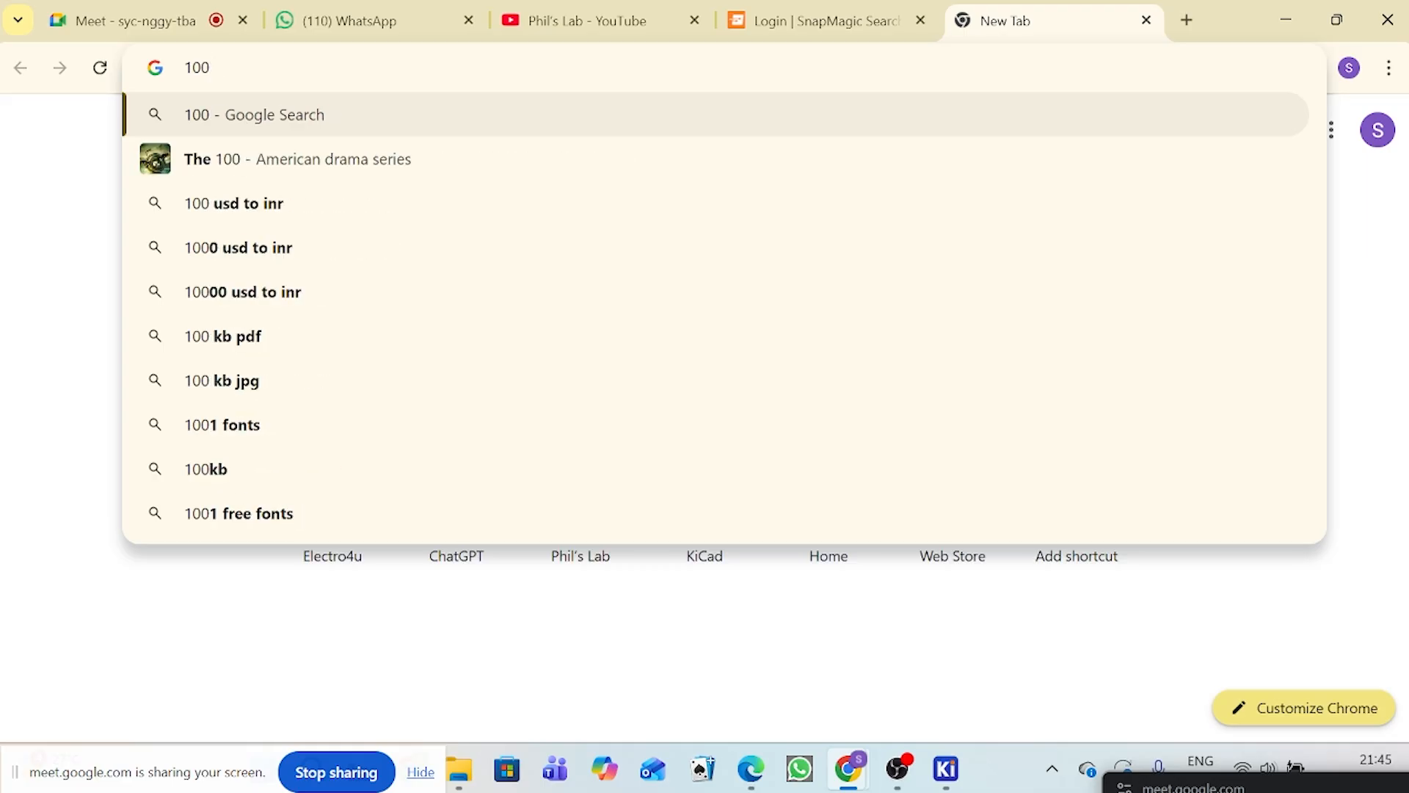
{"action": "type", "text": "uf"}
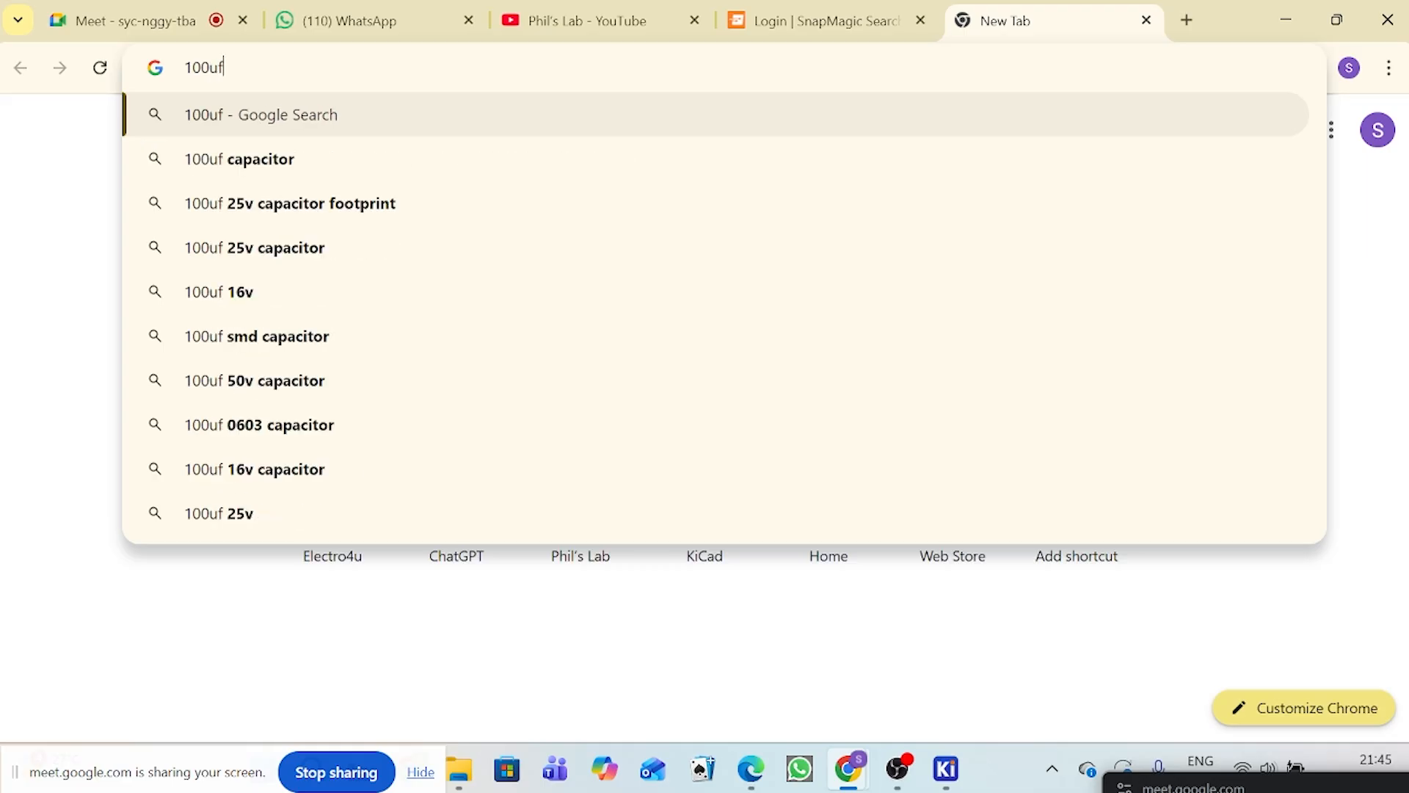
{"action": "type", "text": "/50"}
{"action": "type", "text": "v"}
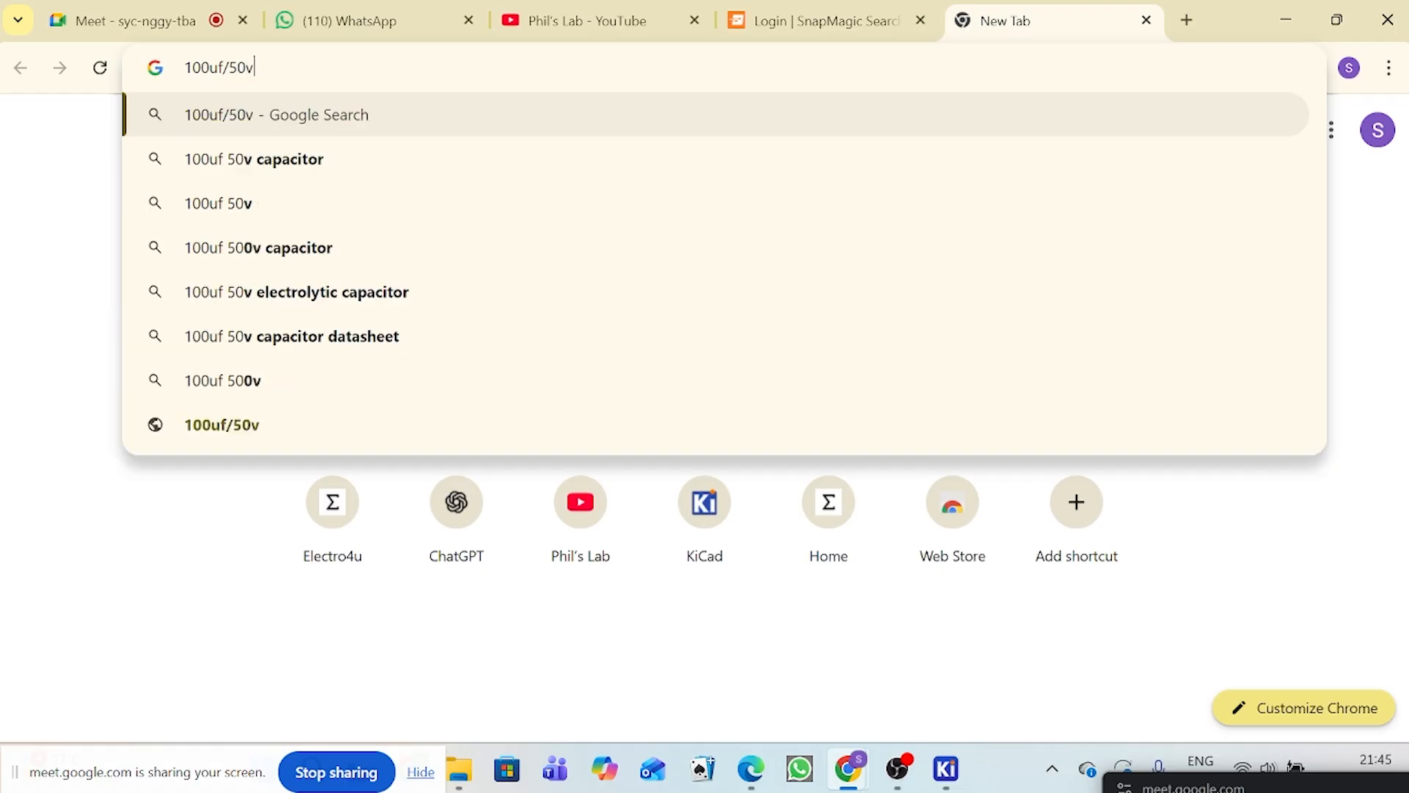
{"action": "key", "text": "BackSpace"}
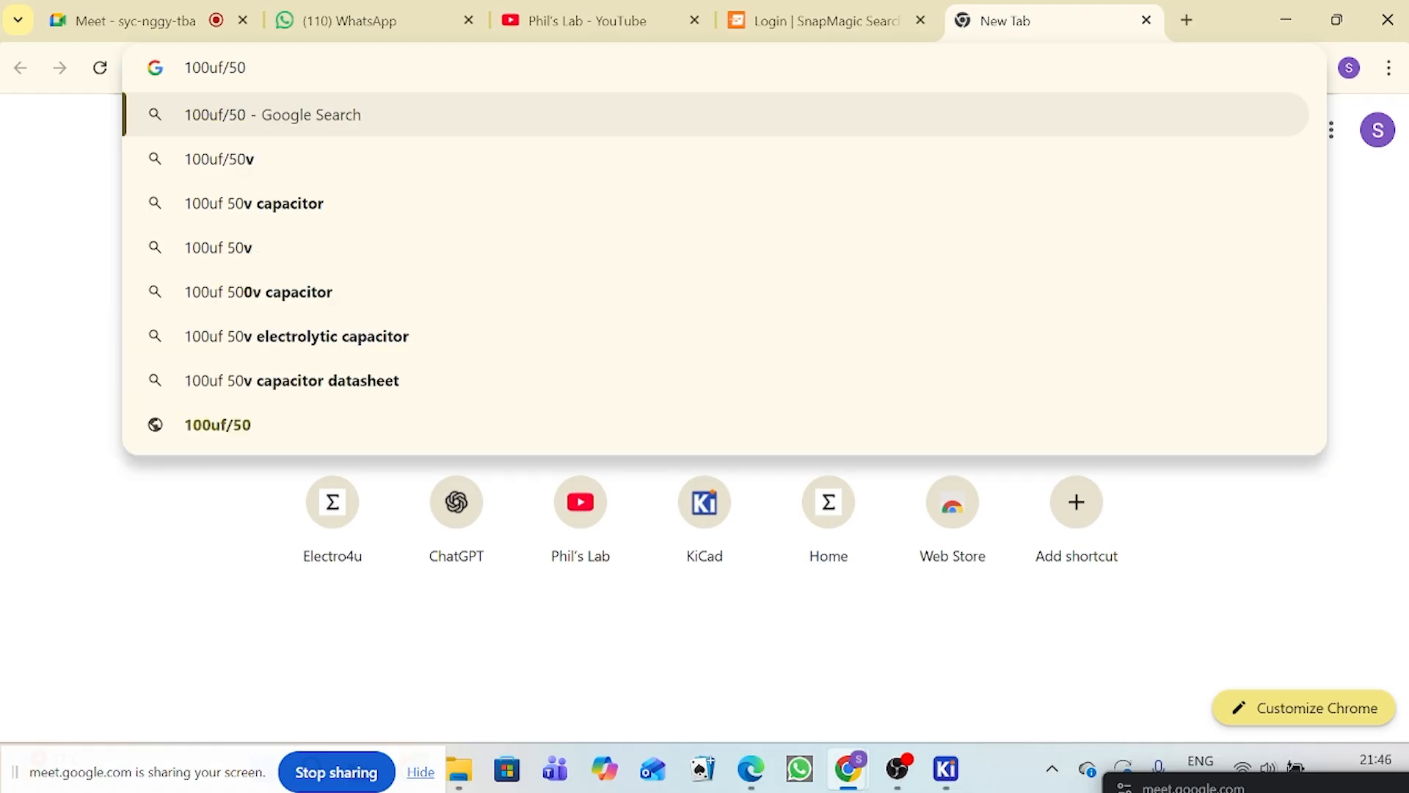
{"action": "type", "text": "V"}
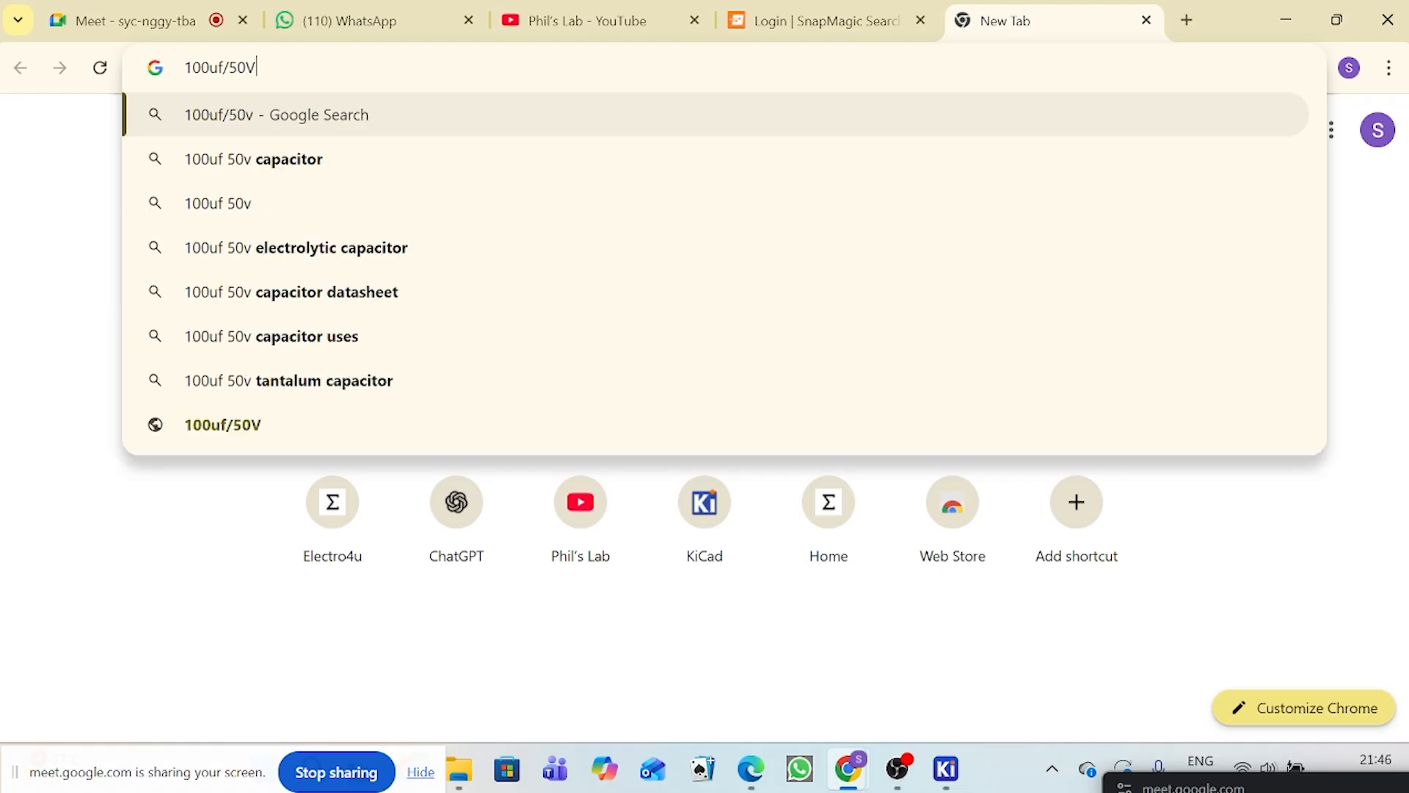
{"action": "key", "text": "Return"}
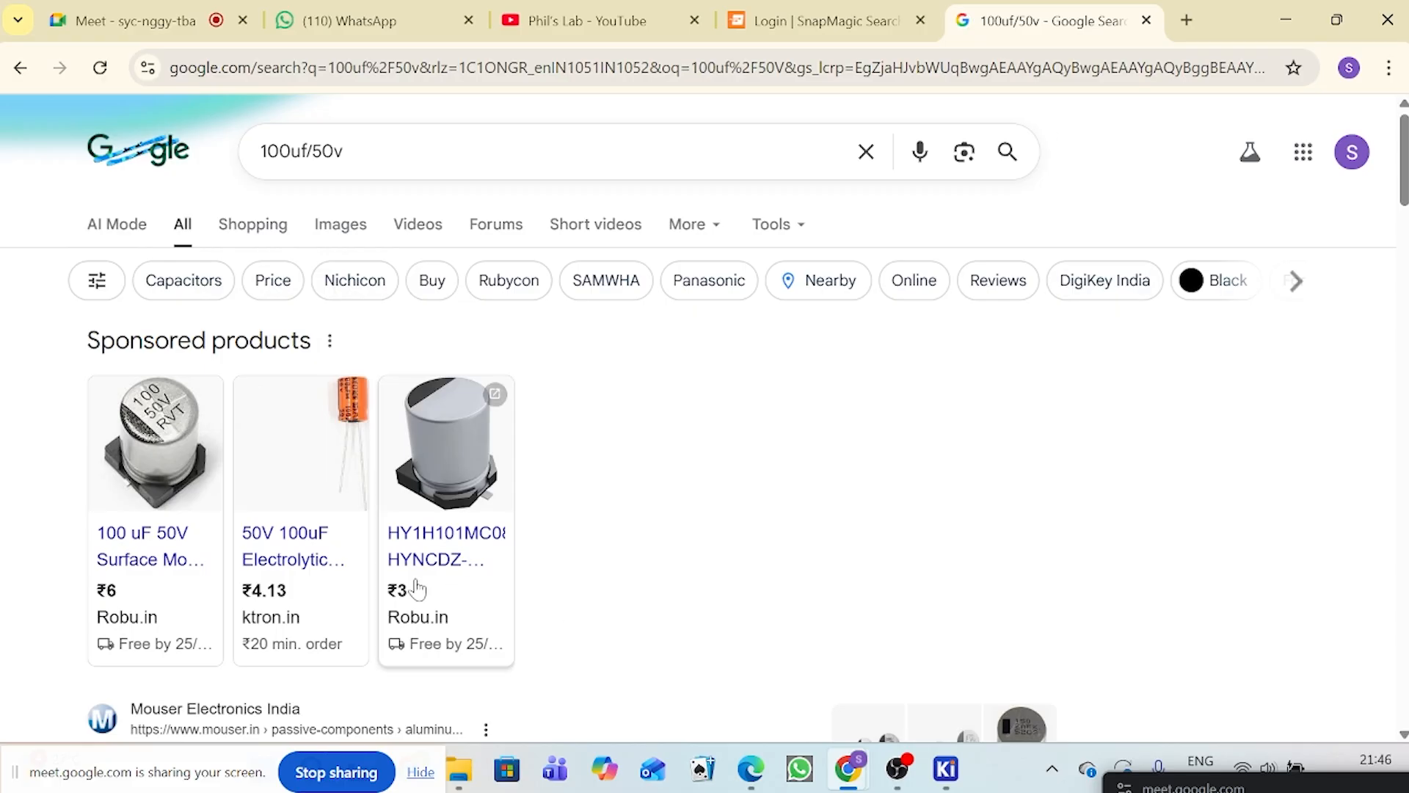
Step: Look through the search results and open the Robu.in 100 uF 50V surface mount capacitor product
{"action": "scroll", "coordinate": [415, 587], "scroll_direction": "down", "scroll_amount": 1}
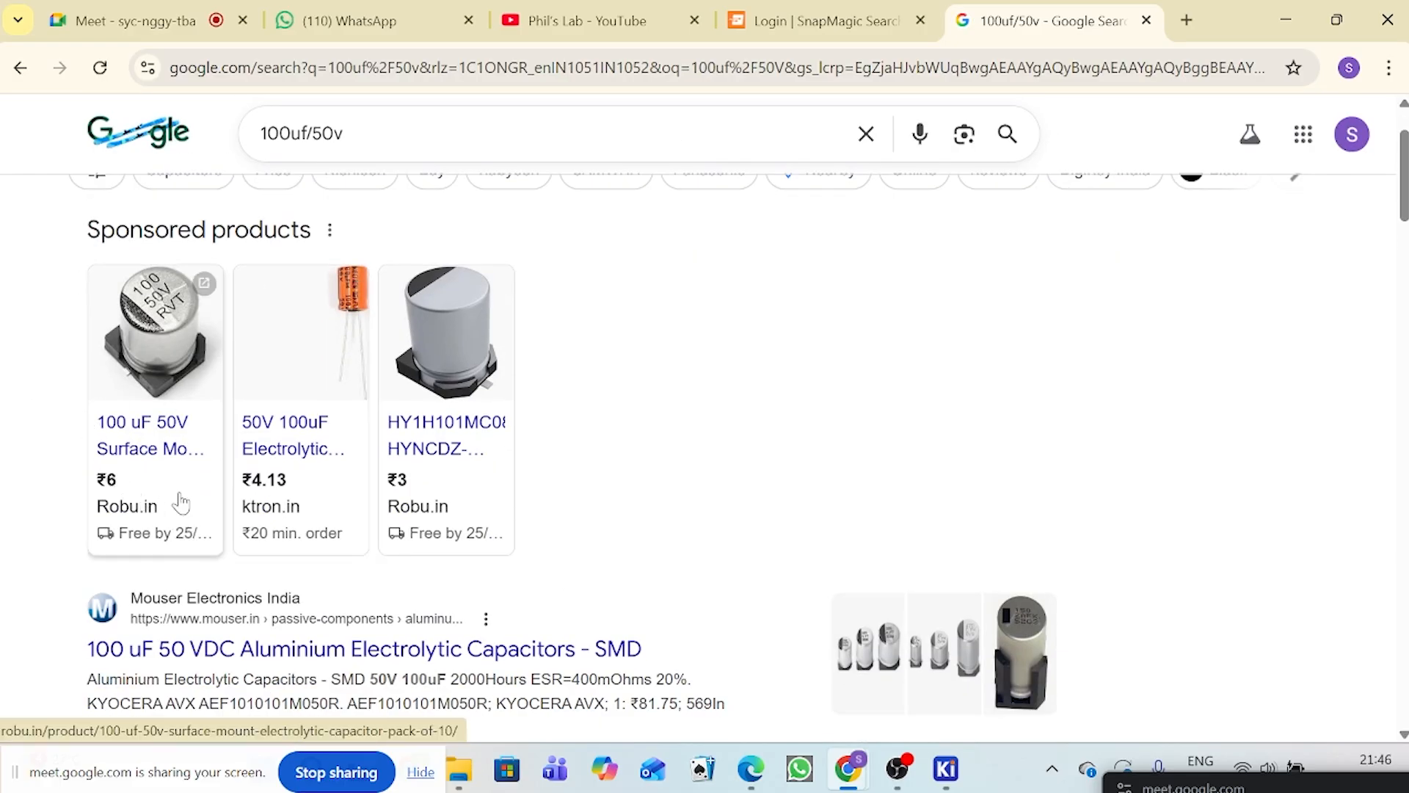
{"action": "scroll", "coordinate": [235, 477], "scroll_direction": "down", "scroll_amount": 1}
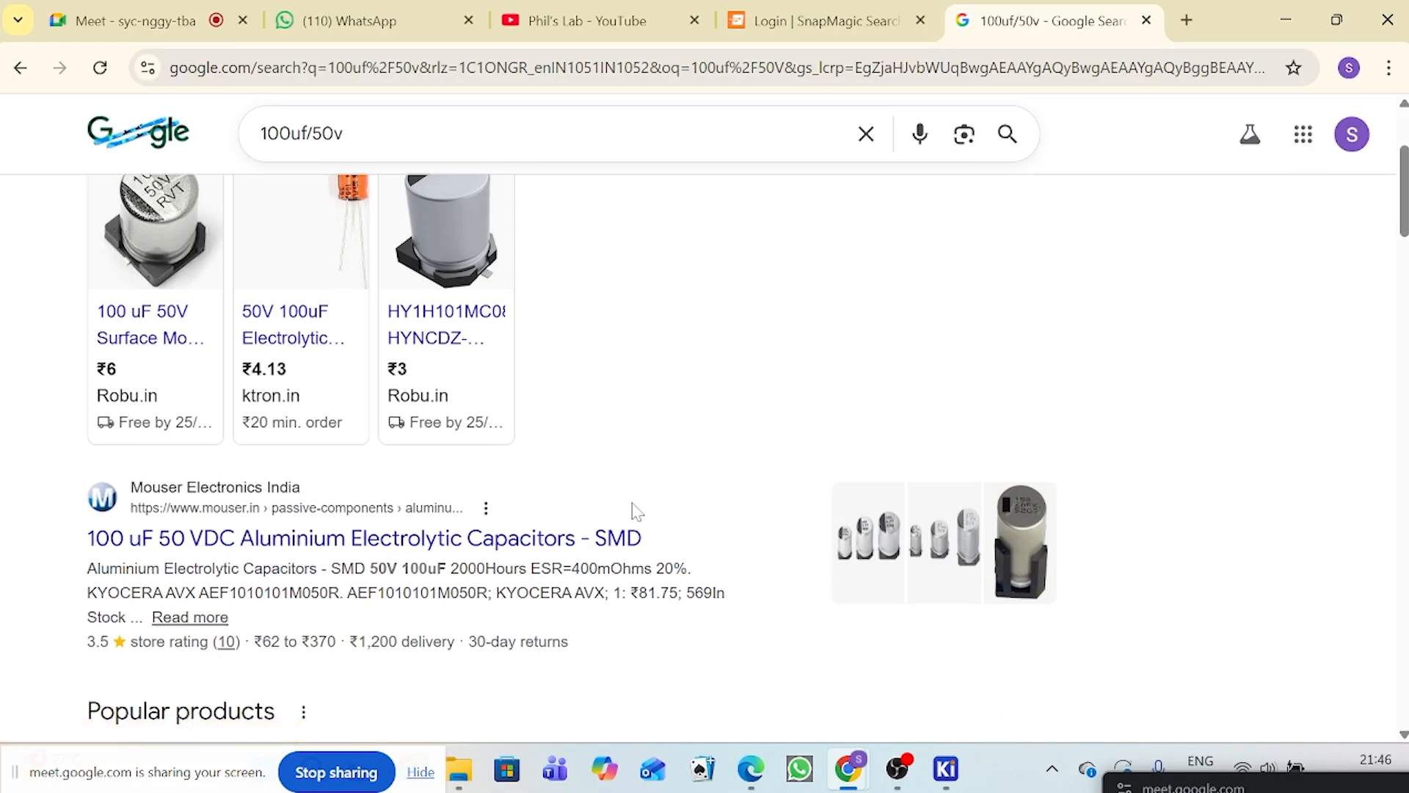
{"action": "left_click", "coordinate": [176, 266]}
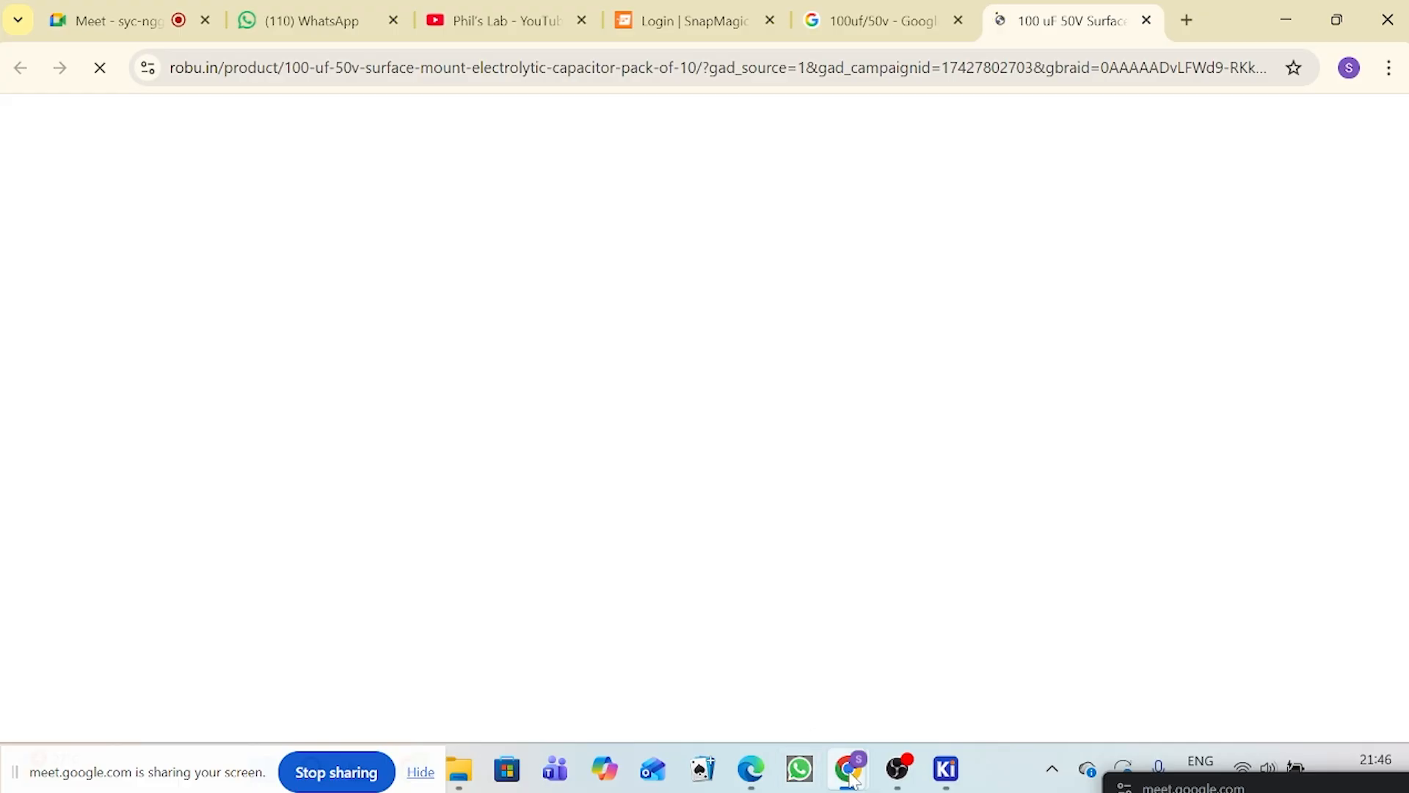
Step: Switch to the KiCad Schematic Editor and check the value of capacitor C1 up close
{"action": "mouse_move", "coordinate": [854, 781]}
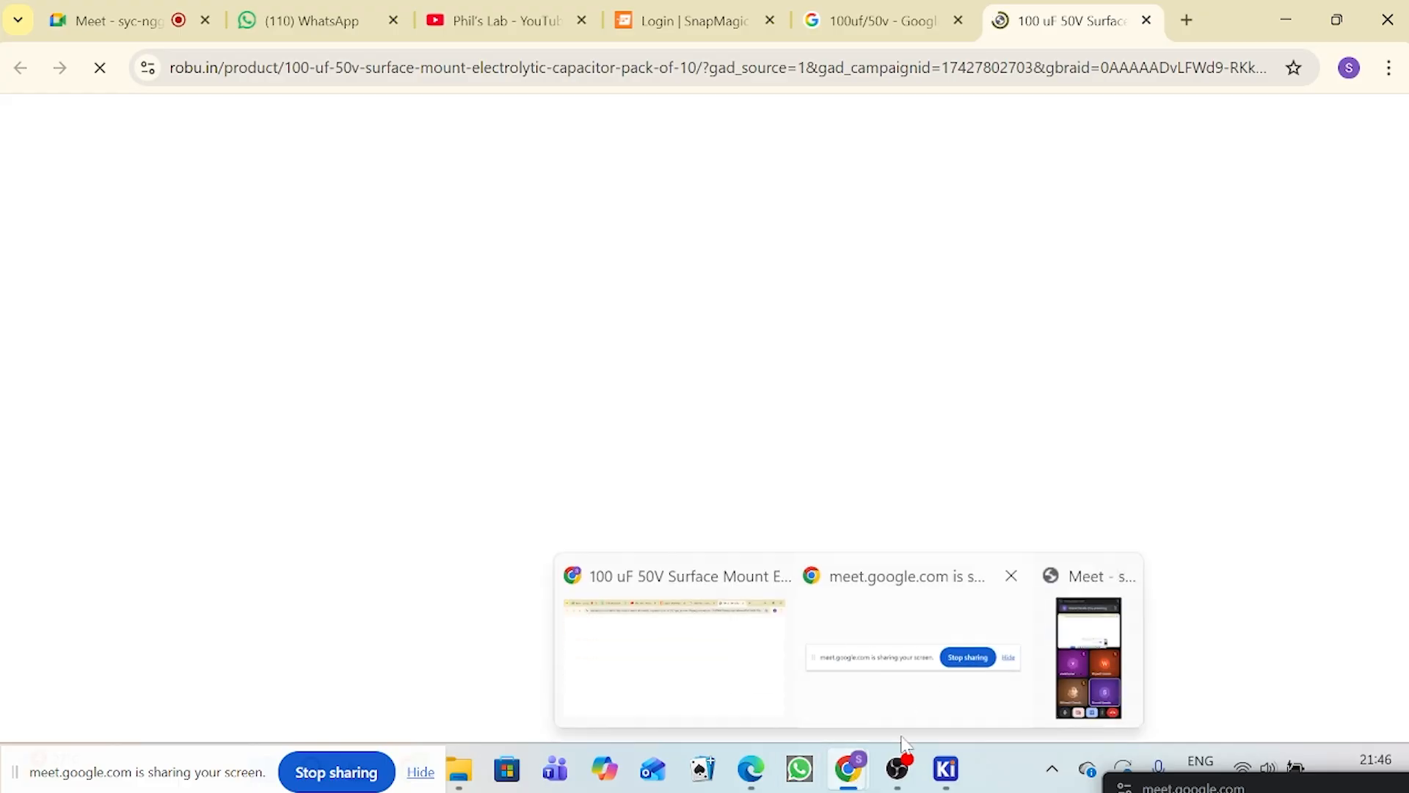
{"action": "mouse_move", "coordinate": [946, 769]}
{"action": "left_click", "coordinate": [943, 646]}
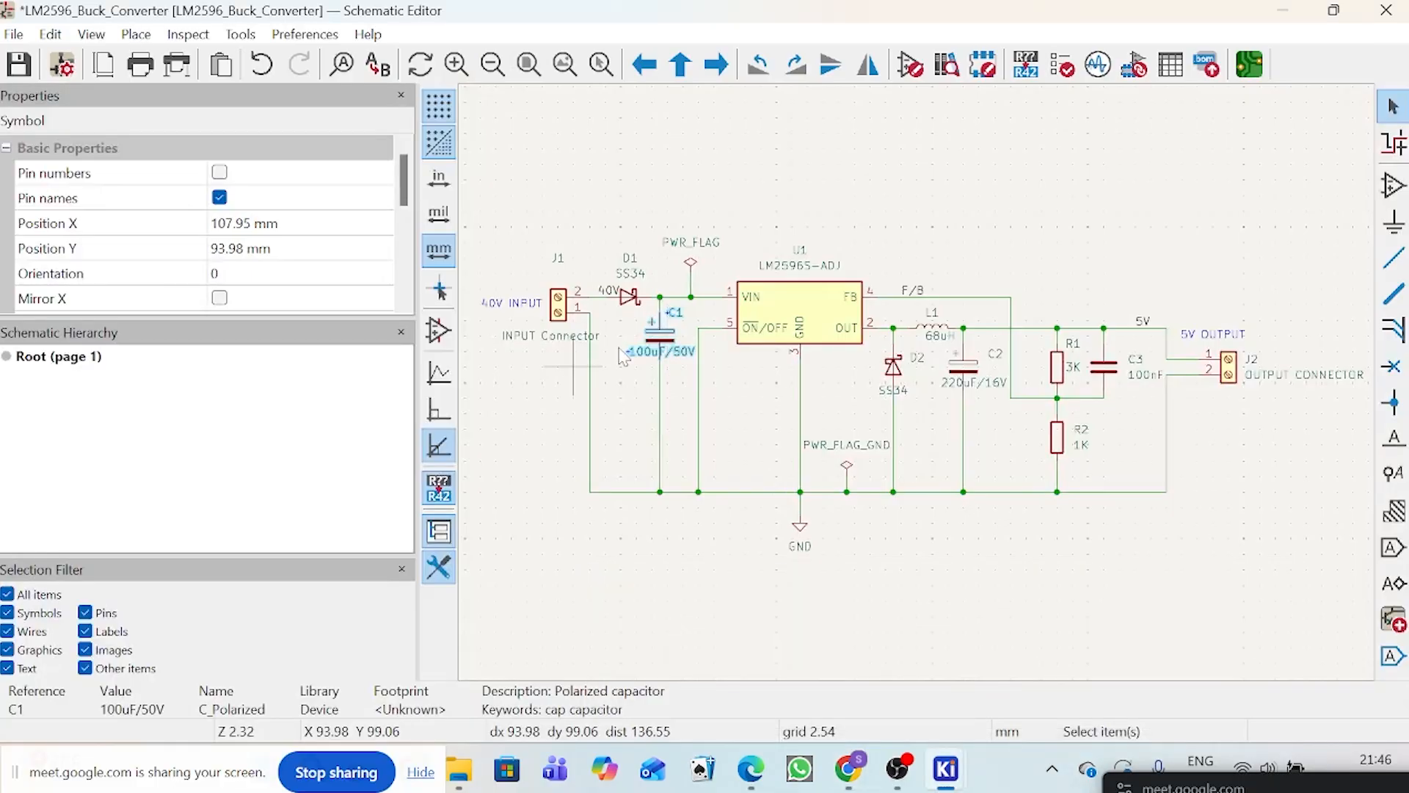
{"action": "scroll", "coordinate": [622, 357], "scroll_direction": "up", "scroll_amount": 3}
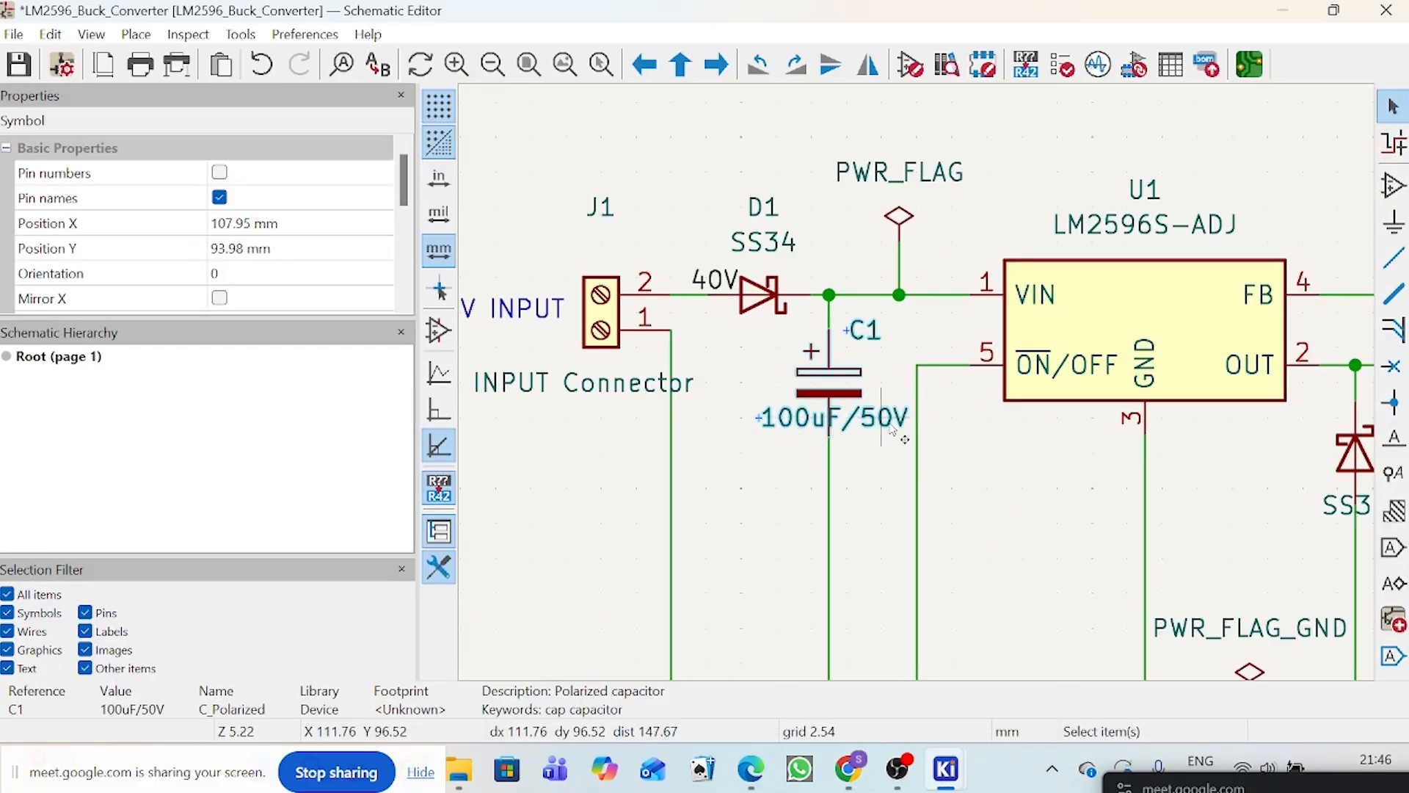
{"action": "mouse_move", "coordinate": [946, 769]}
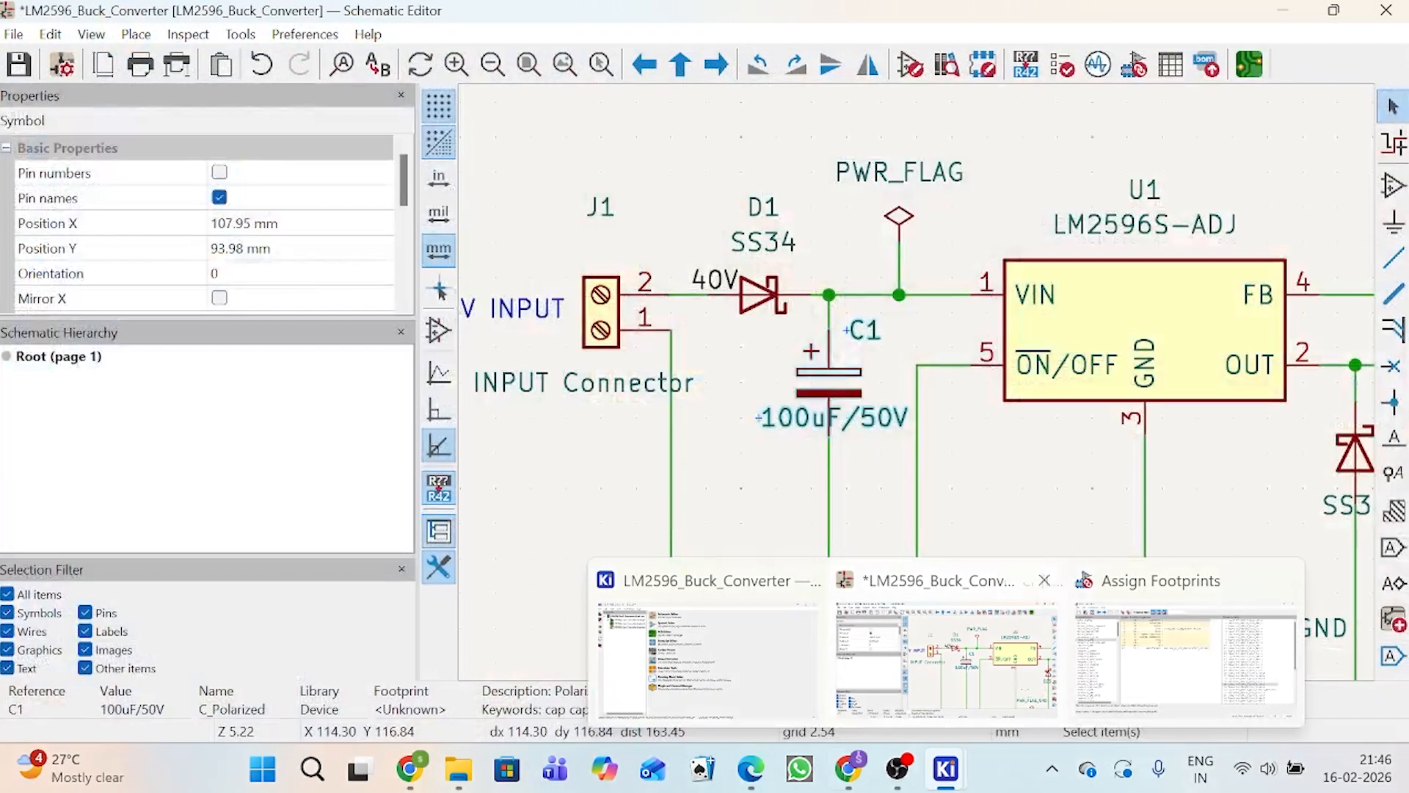
Step: Switch back to Chrome and read through the Robu.in product page for the capacitor's specifications
{"action": "mouse_move", "coordinate": [847, 769]}
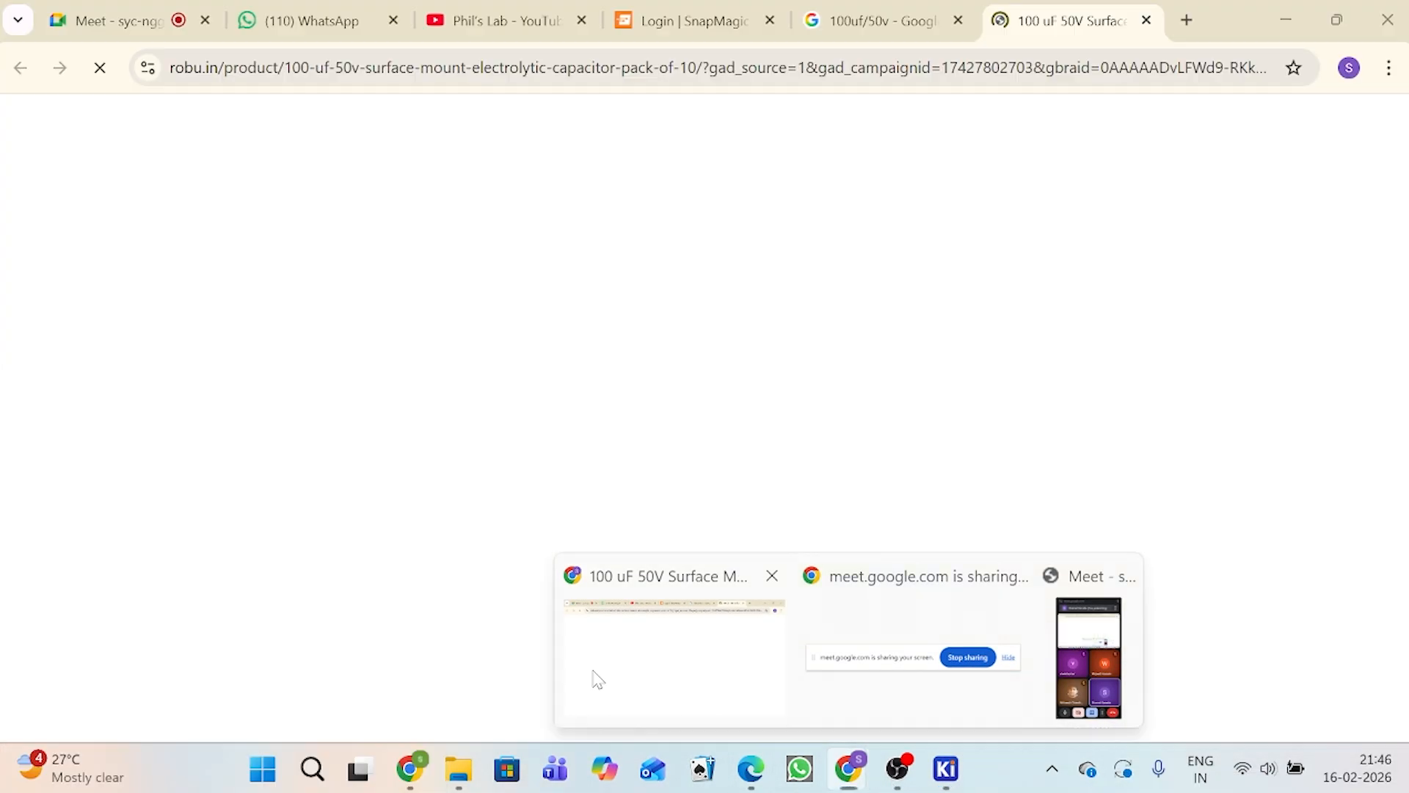
{"action": "left_click", "coordinate": [592, 673]}
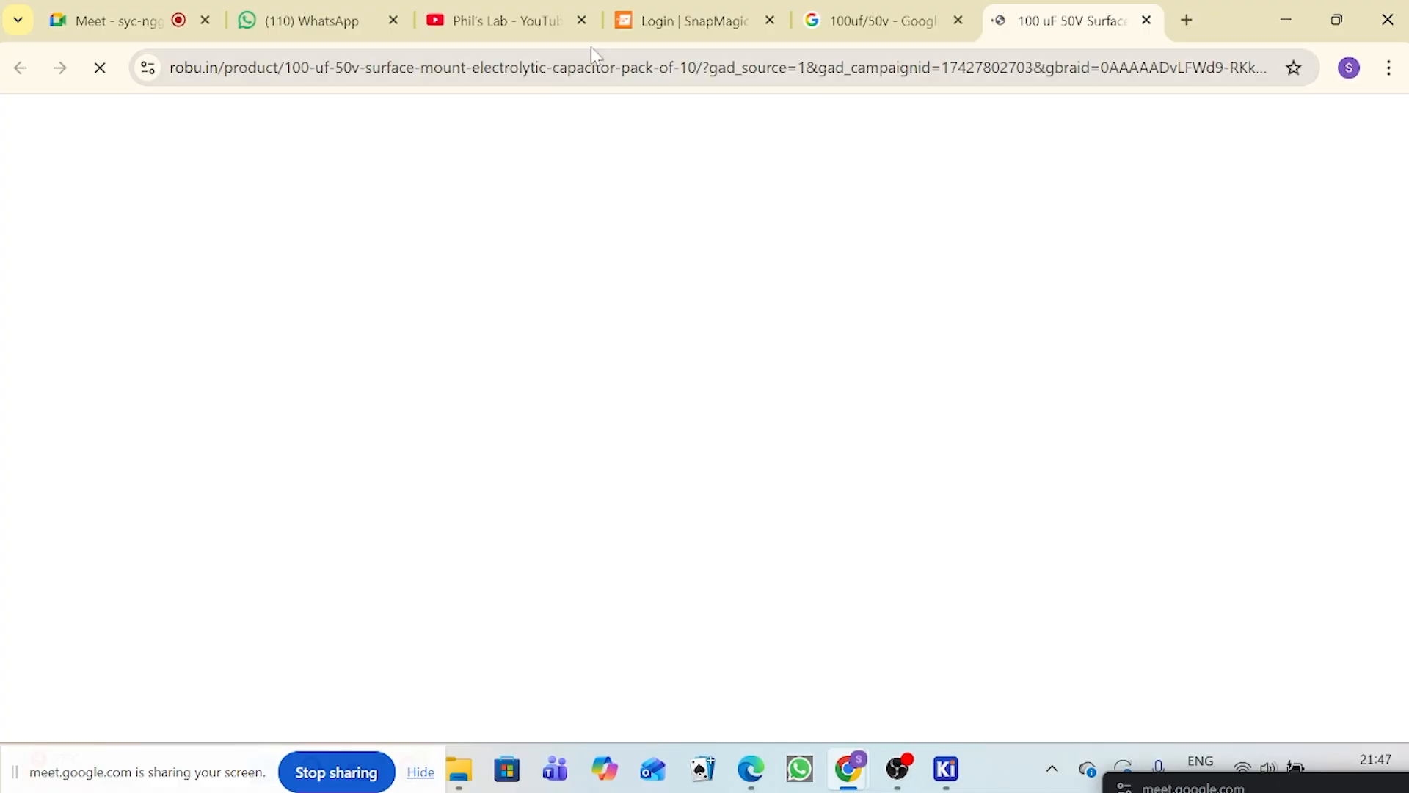
{"action": "left_click", "coordinate": [841, 9]}
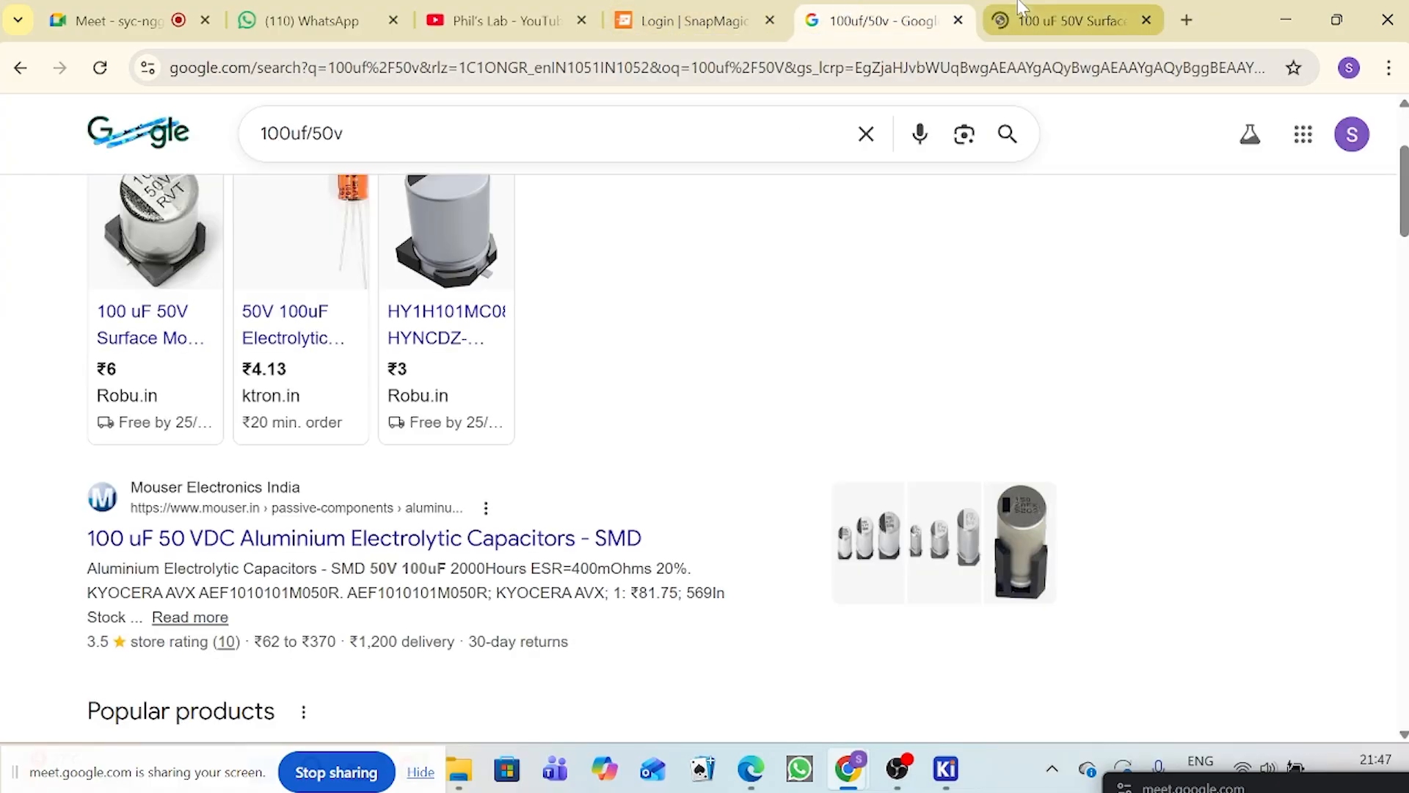
{"action": "left_click", "coordinate": [1072, 21]}
{"action": "scroll", "coordinate": [817, 521], "scroll_direction": "down", "scroll_amount": 10}
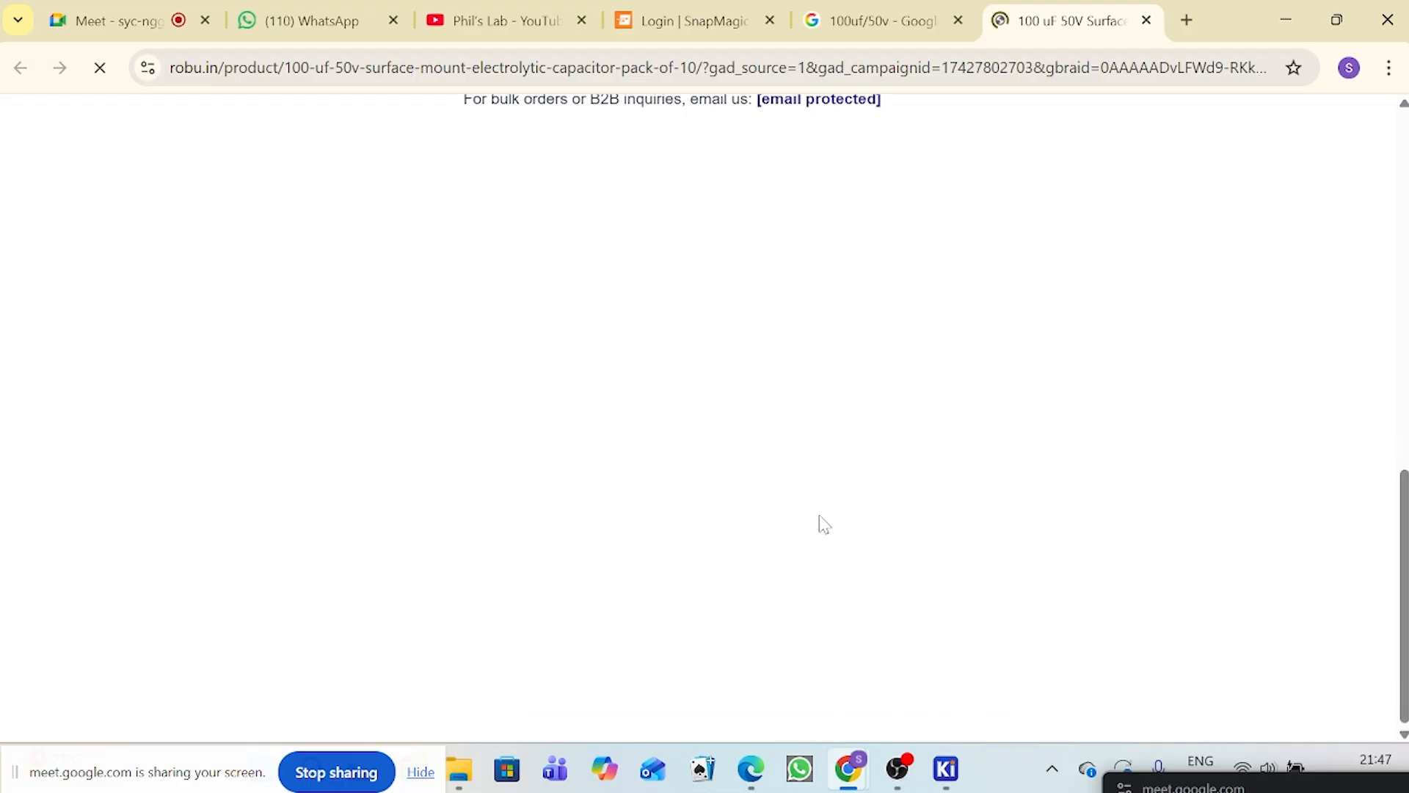
{"action": "scroll", "coordinate": [825, 524], "scroll_direction": "up", "scroll_amount": 7}
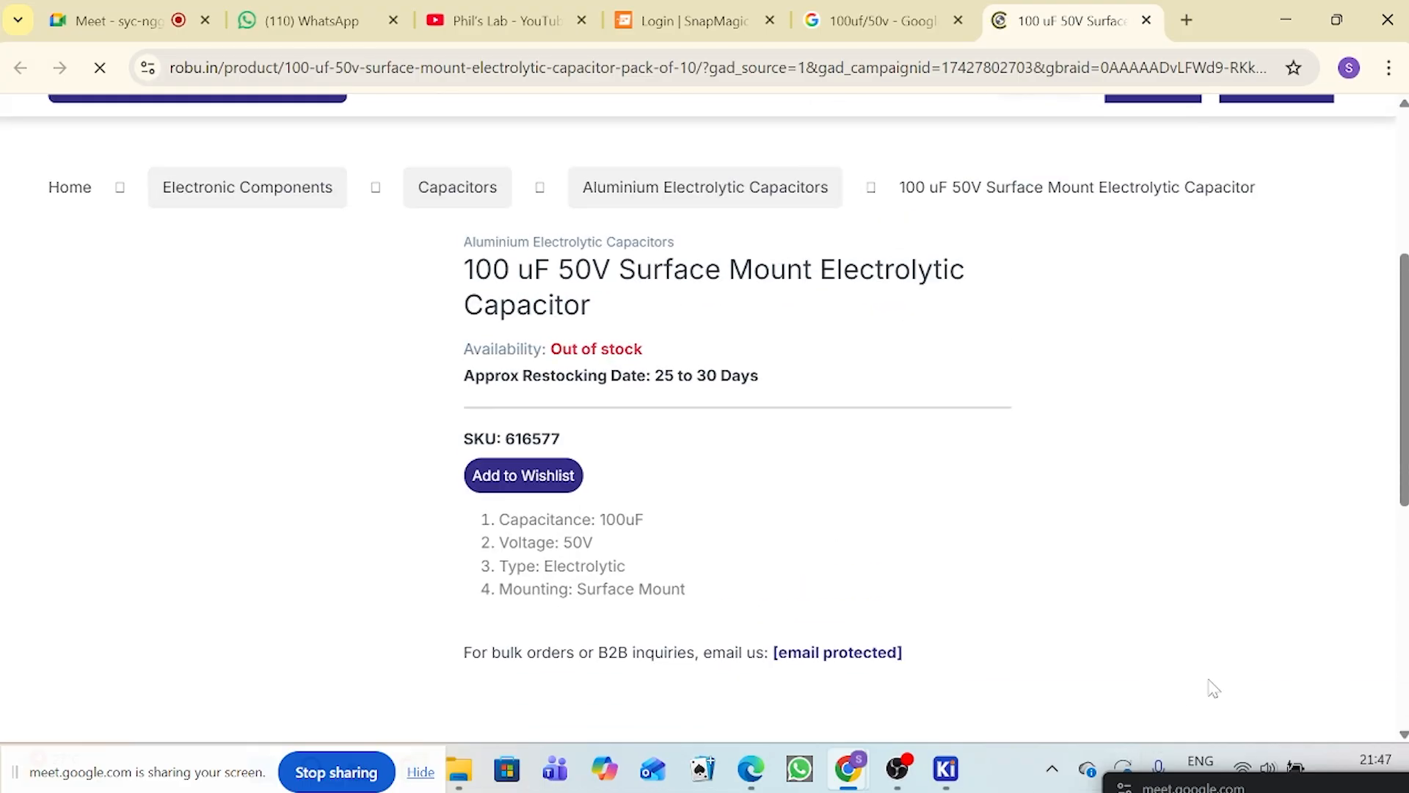
{"action": "scroll", "coordinate": [984, 367], "scroll_direction": "down", "scroll_amount": 7}
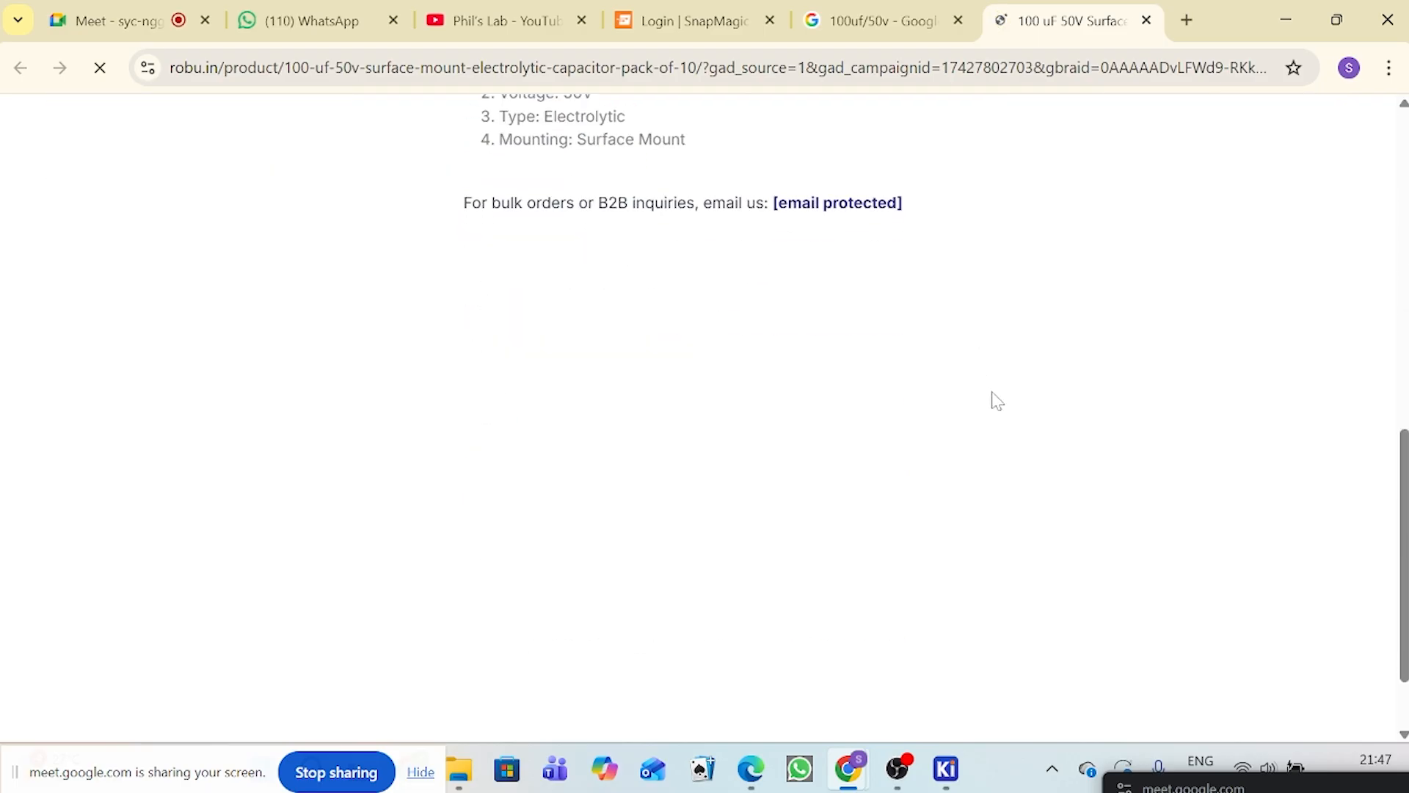
{"action": "scroll", "coordinate": [994, 423], "scroll_direction": "up", "scroll_amount": 7}
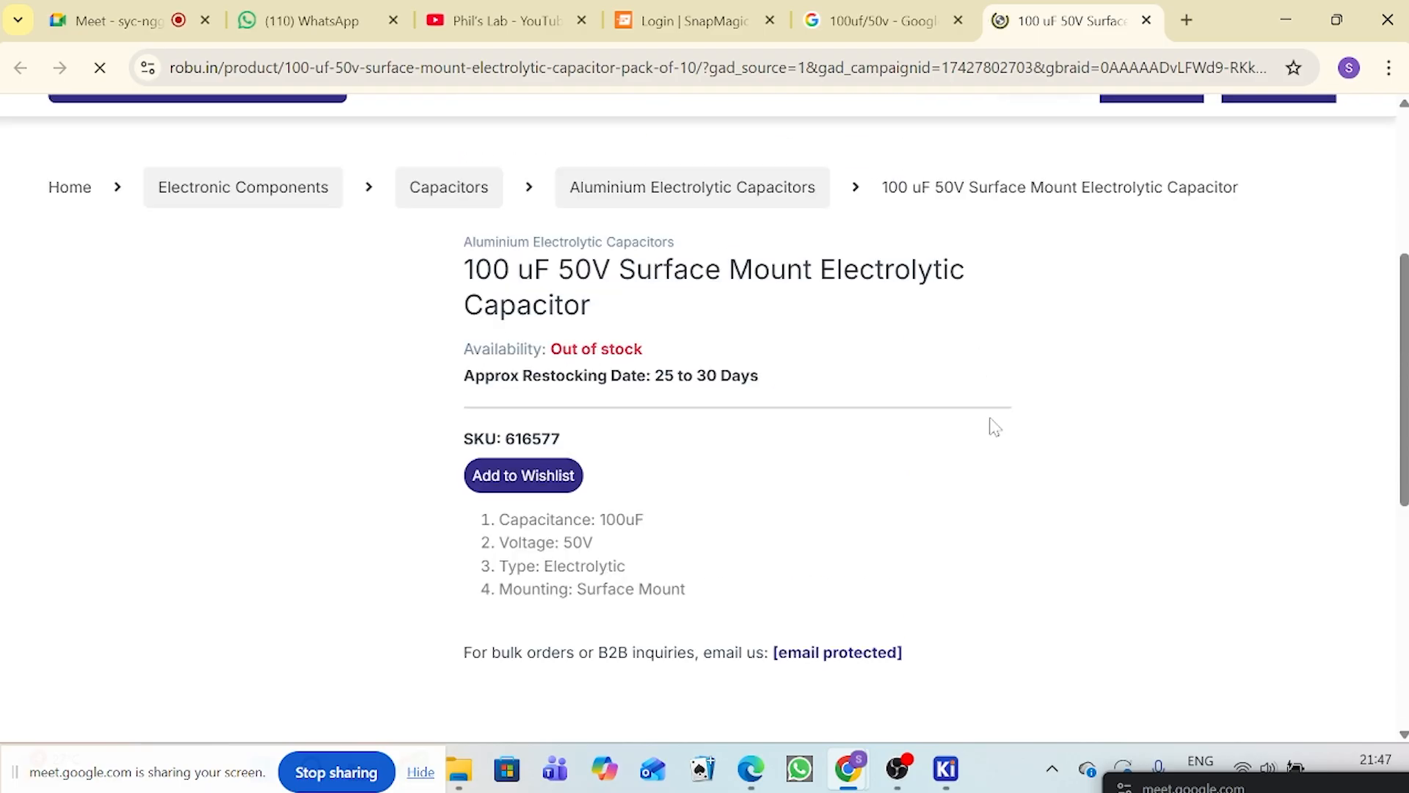
Step: Return to the 100uf/50v search results and look for another capacitor supplier below the sponsored products
{"action": "left_click", "coordinate": [881, 18]}
{"action": "scroll", "coordinate": [514, 507], "scroll_direction": "down", "scroll_amount": 1}
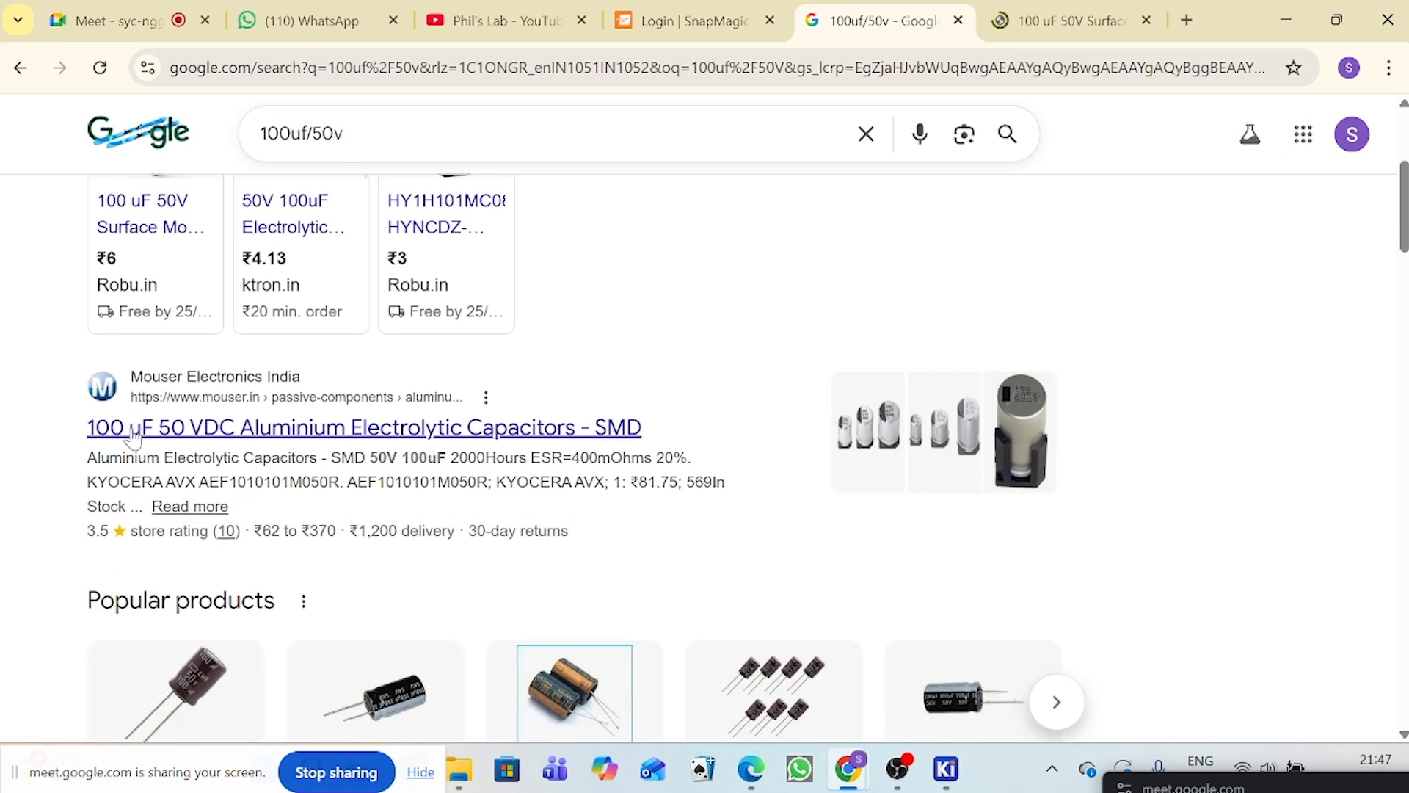
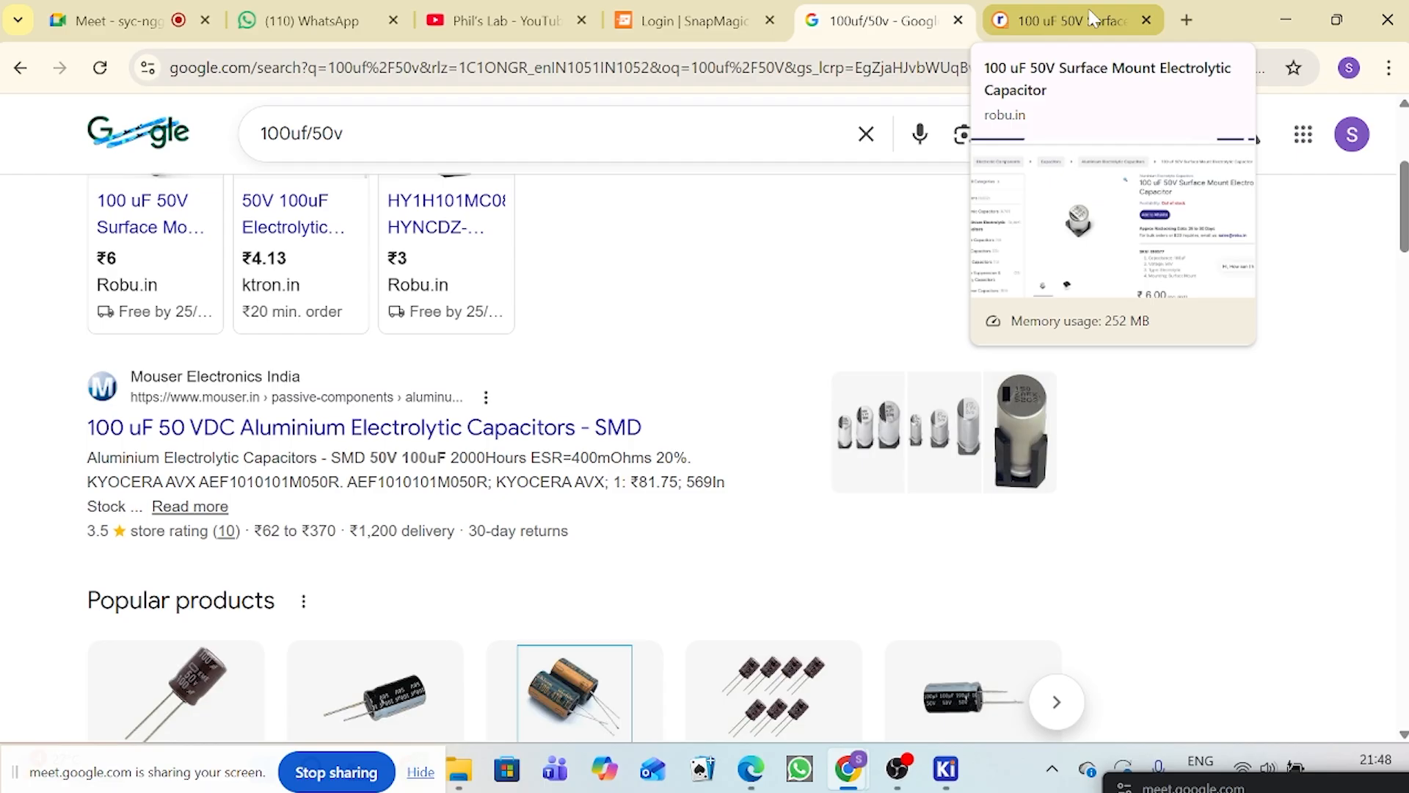
Step: Open the LM2596 (2) datasheet PDF from the Reference Folder inside the LM2596_Buck_Converter project folder
{"action": "left_click", "coordinate": [1186, 20]}
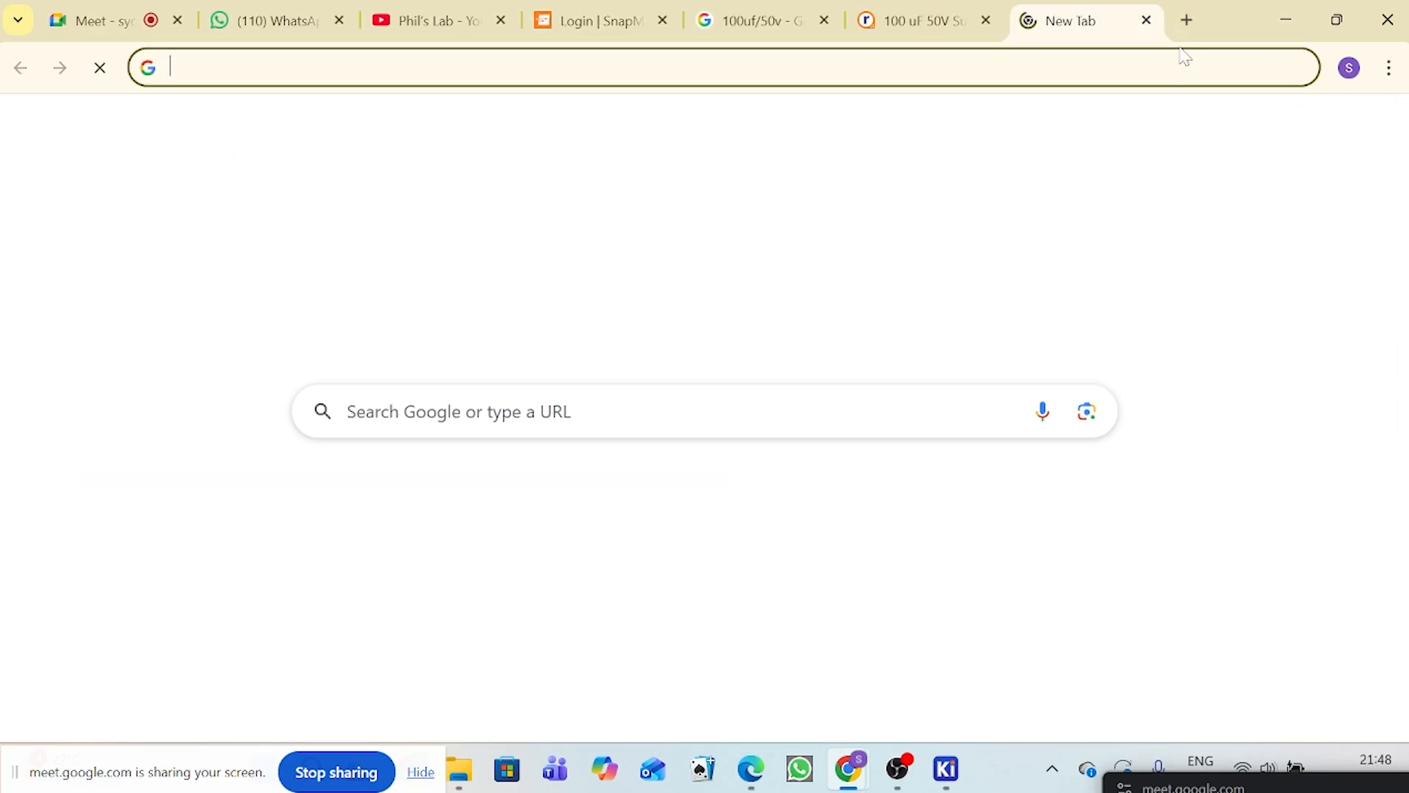
{"action": "type", "text": "LM"}
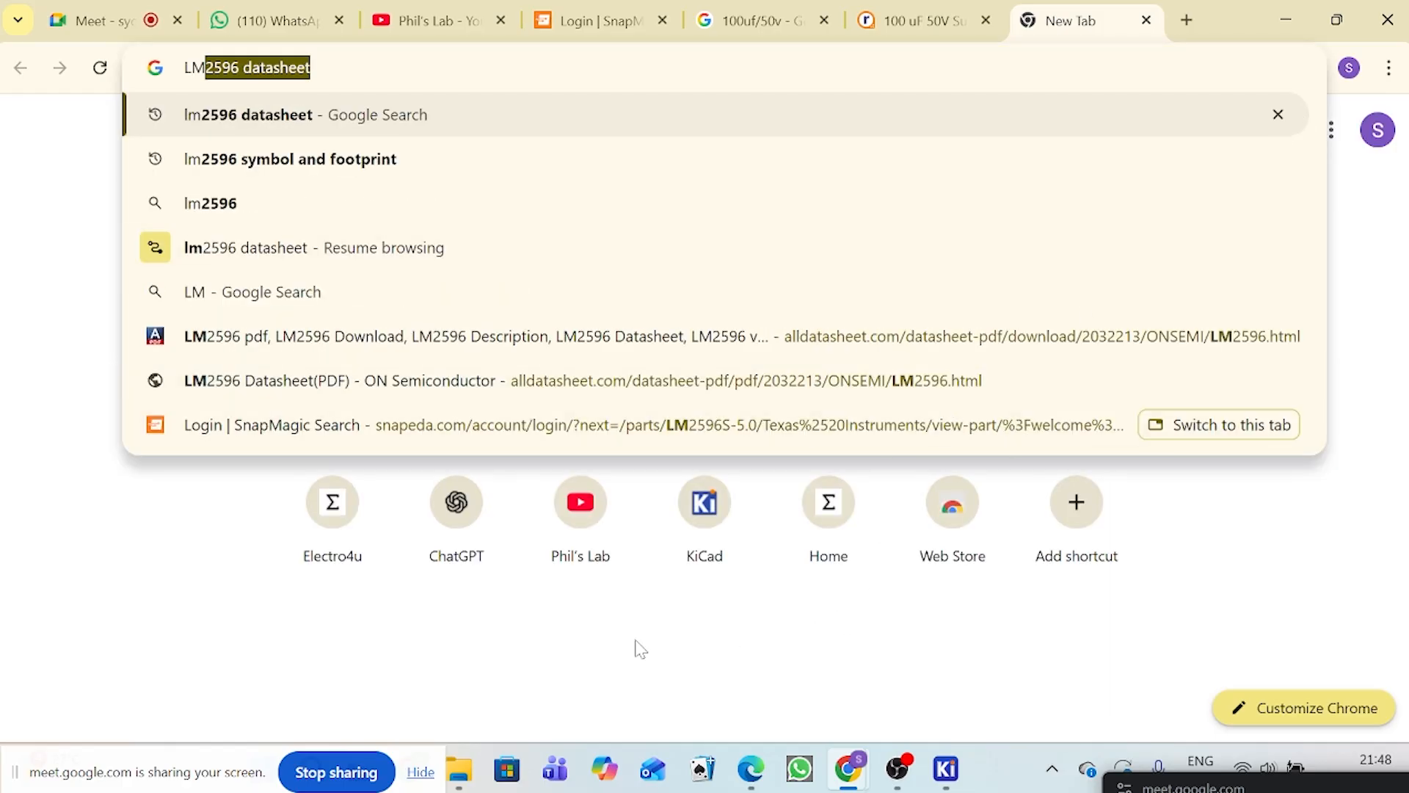
{"action": "left_click", "coordinate": [472, 774]}
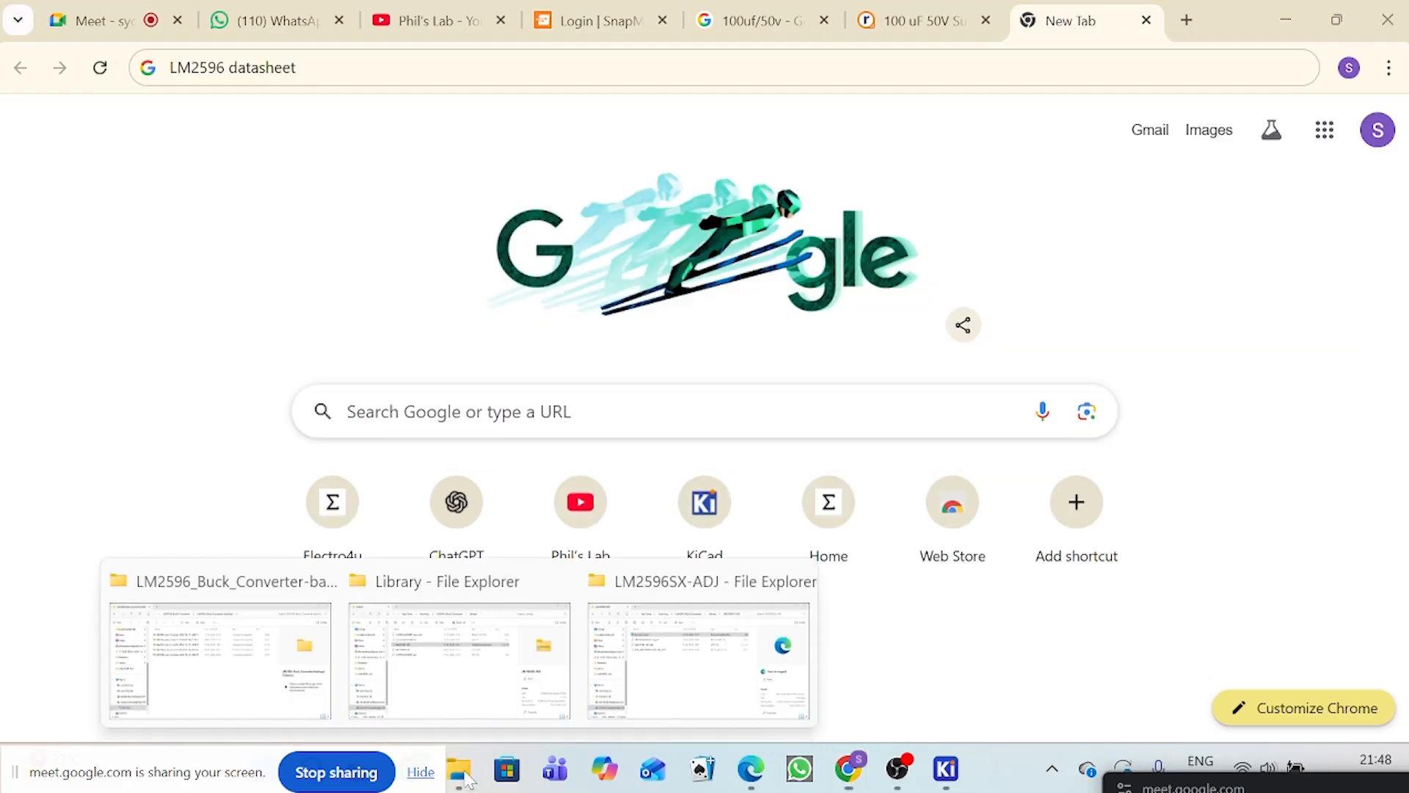
{"action": "left_click", "coordinate": [463, 672]}
{"action": "key", "text": "alt+Up"}
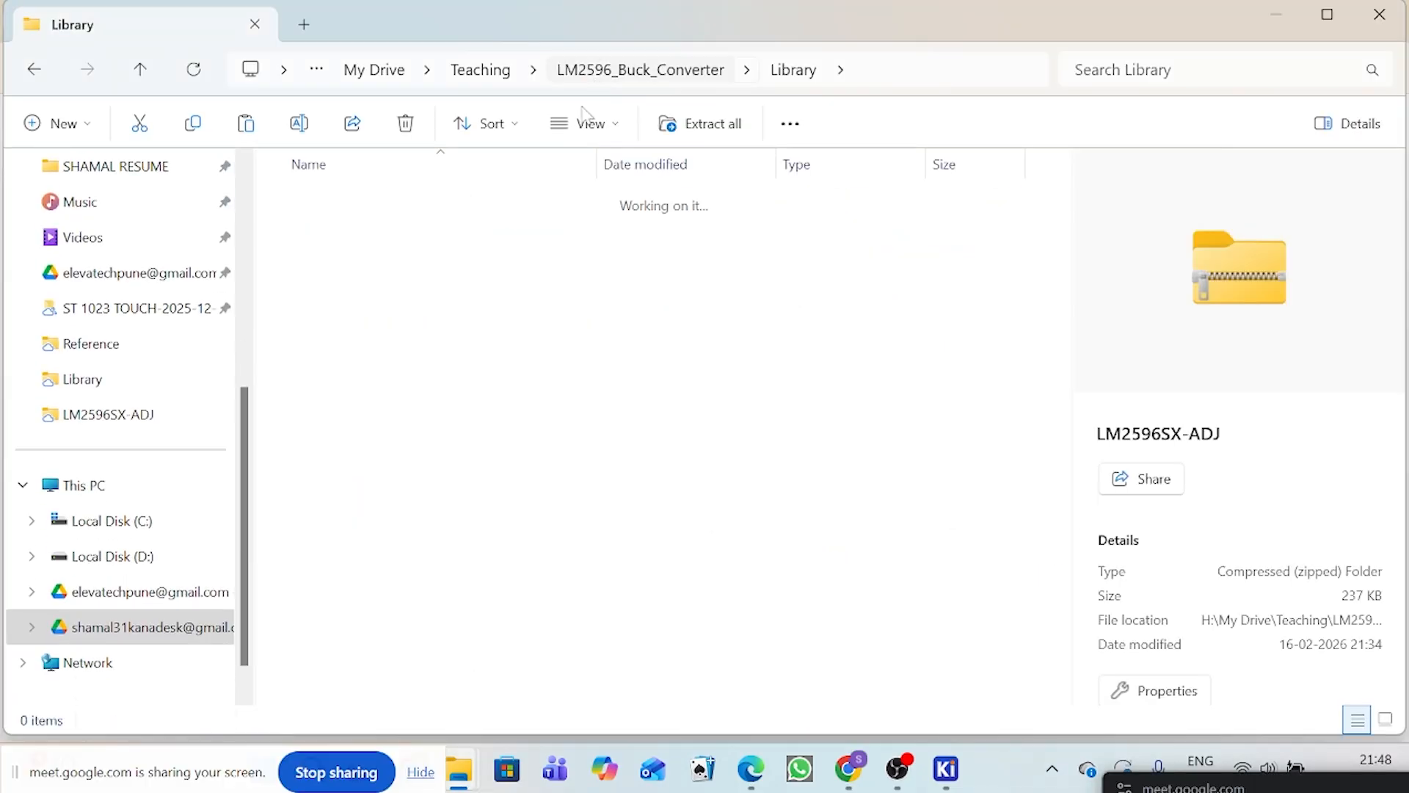
{"action": "double_click", "coordinate": [391, 341]}
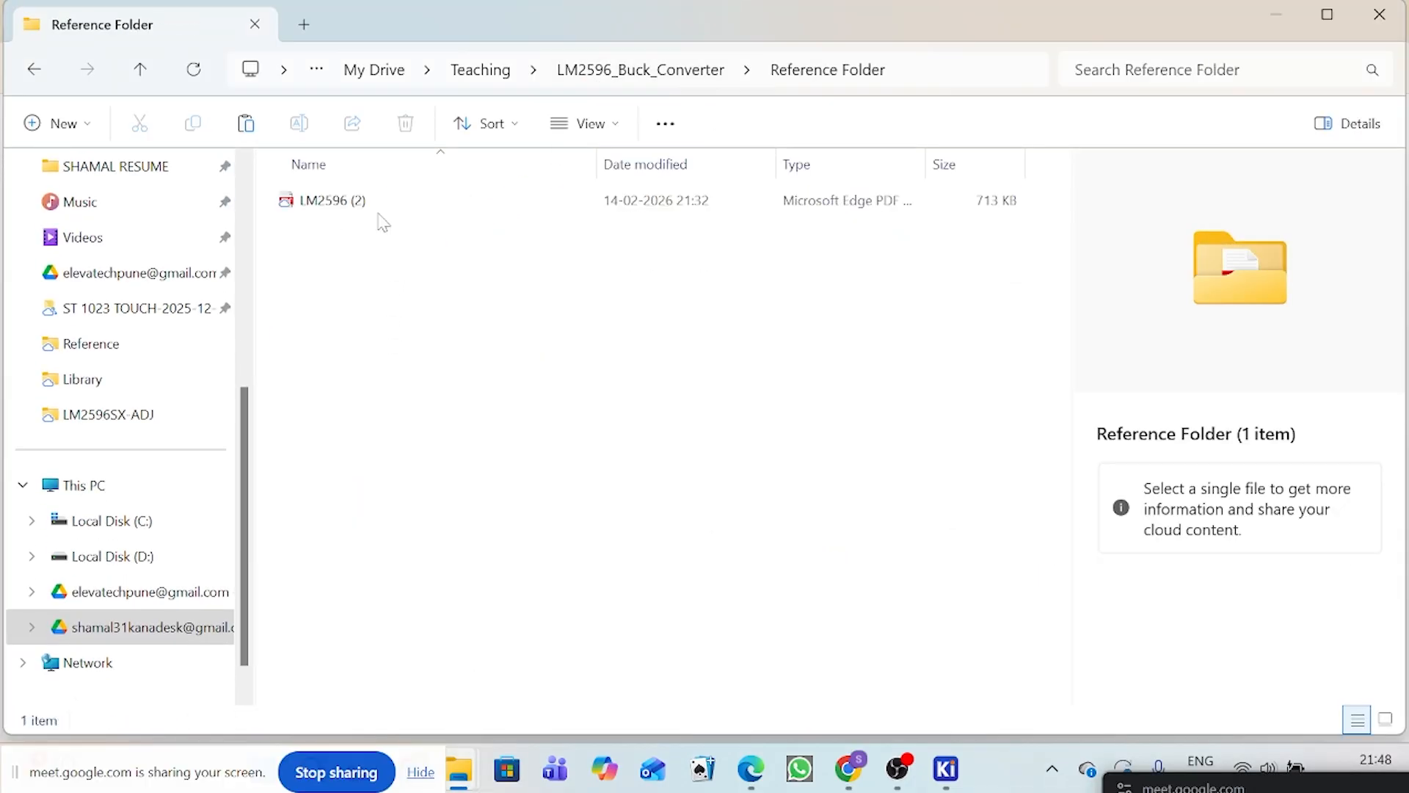
{"action": "double_click", "coordinate": [386, 207]}
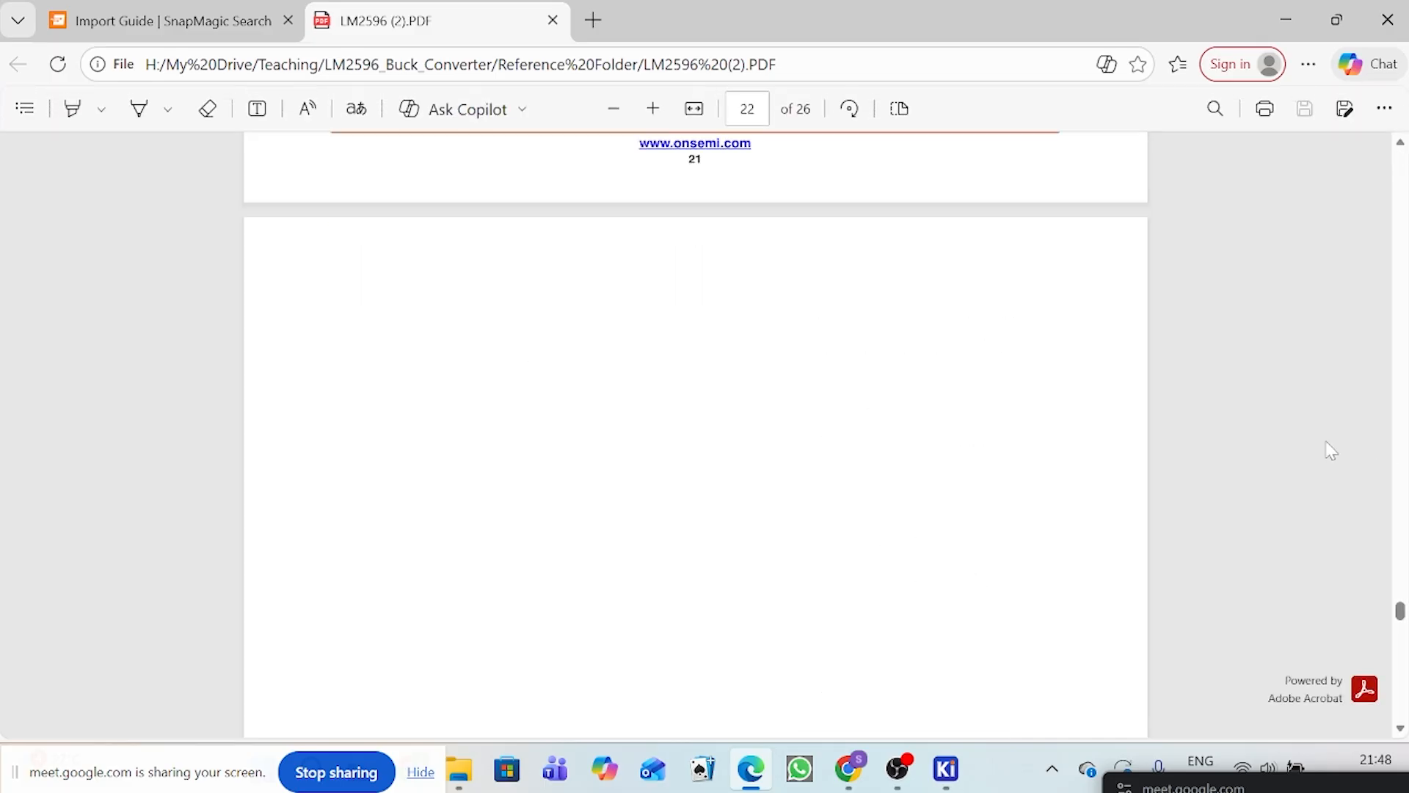
Step: Return to the first page of the LM2596 datasheet and examine its package variants, feature list and marking diagrams
{"action": "scroll", "coordinate": [1069, 453], "scroll_direction": "up", "scroll_amount": 2}
{"action": "scroll", "coordinate": [1069, 452], "scroll_direction": "up", "scroll_amount": 1}
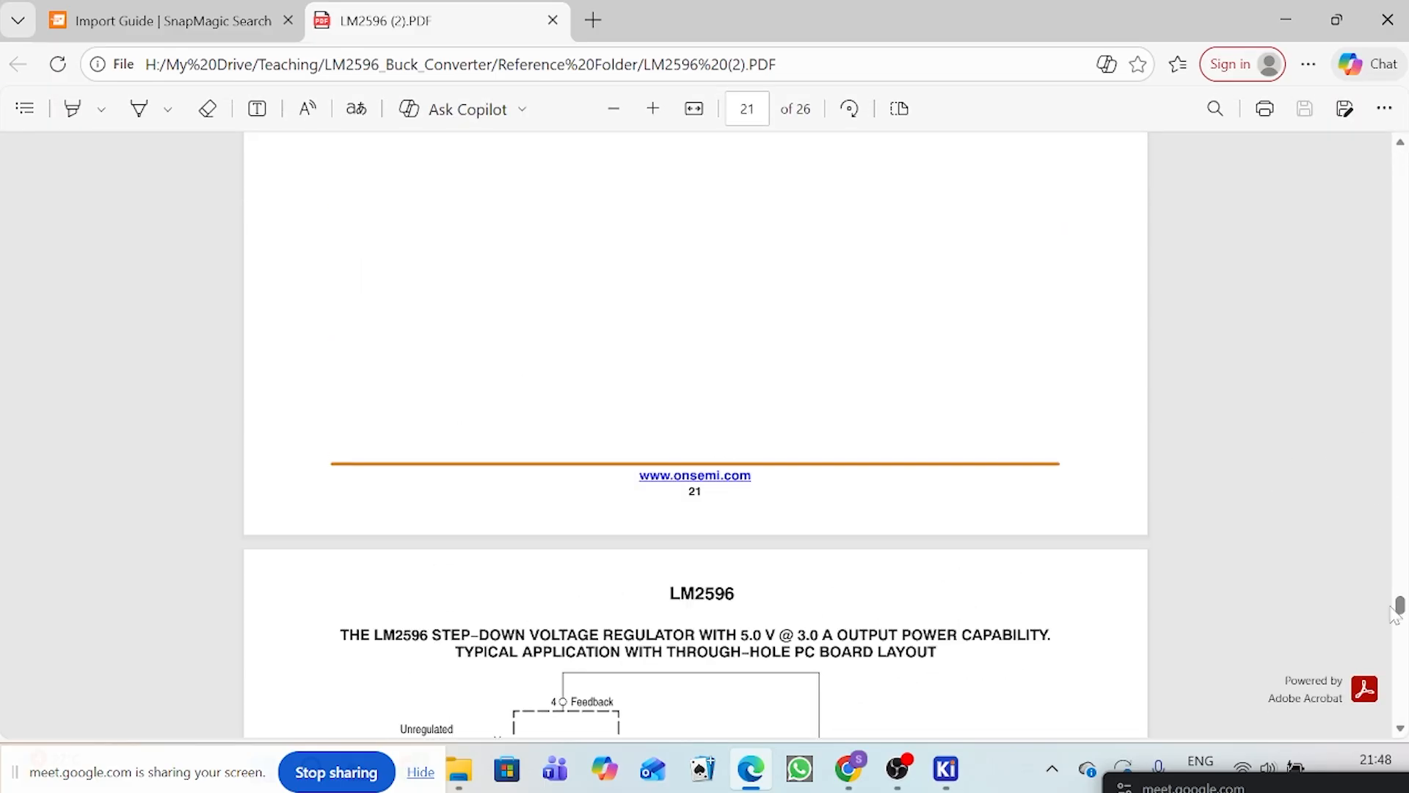
{"action": "left_click_drag", "start_coordinate": [1401, 606], "coordinate": [1401, 118]}
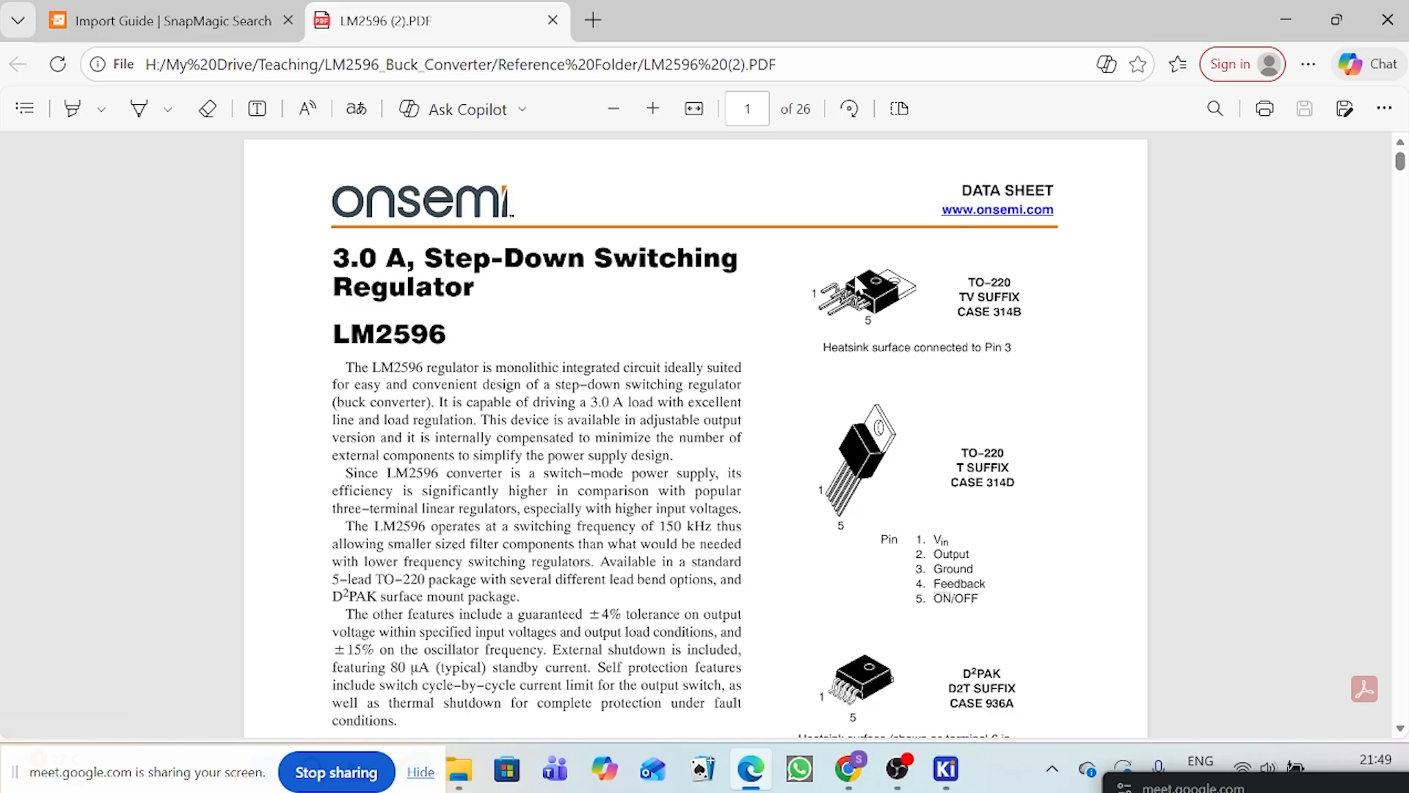
{"action": "scroll", "coordinate": [887, 675], "scroll_direction": "down", "scroll_amount": 3}
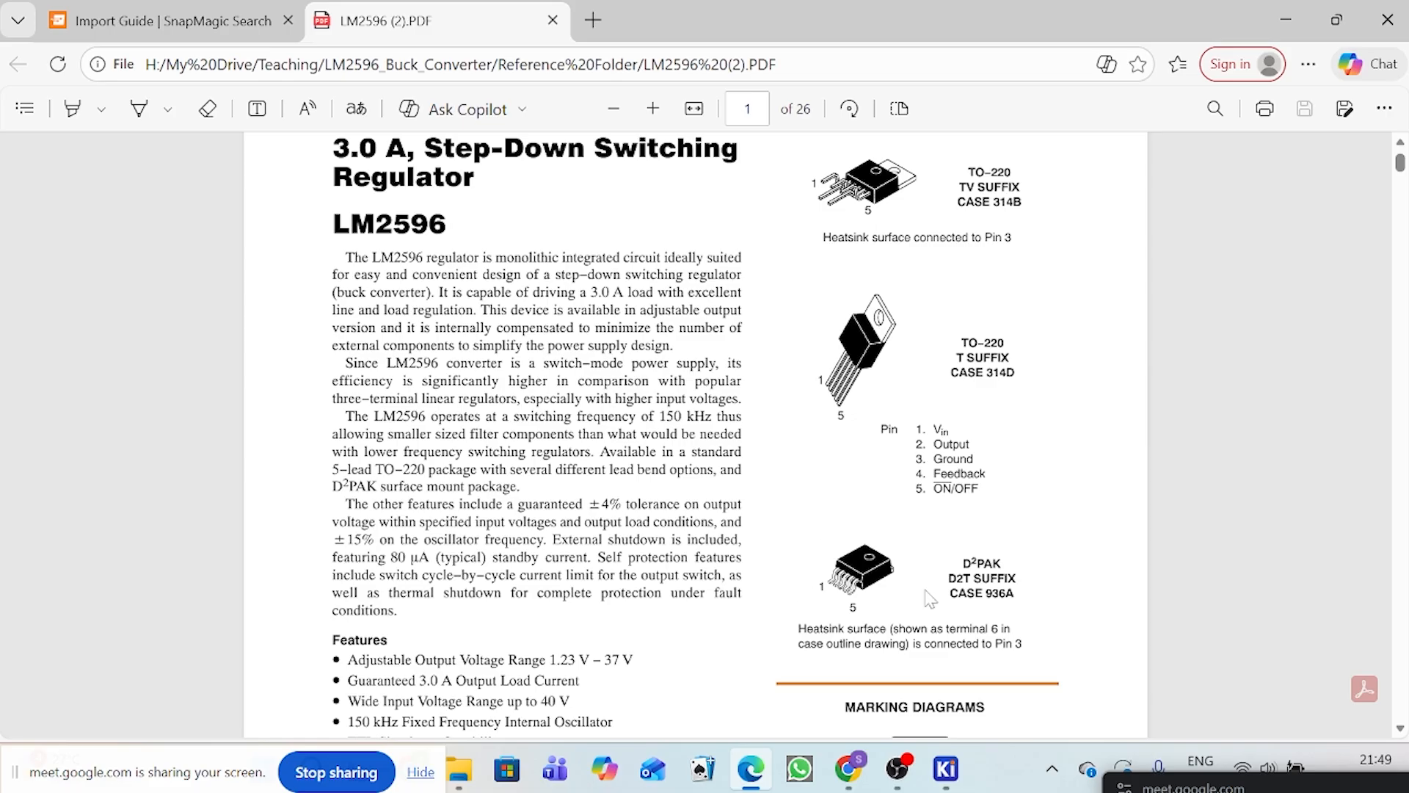
{"action": "scroll", "coordinate": [960, 575], "scroll_direction": "down", "scroll_amount": 9}
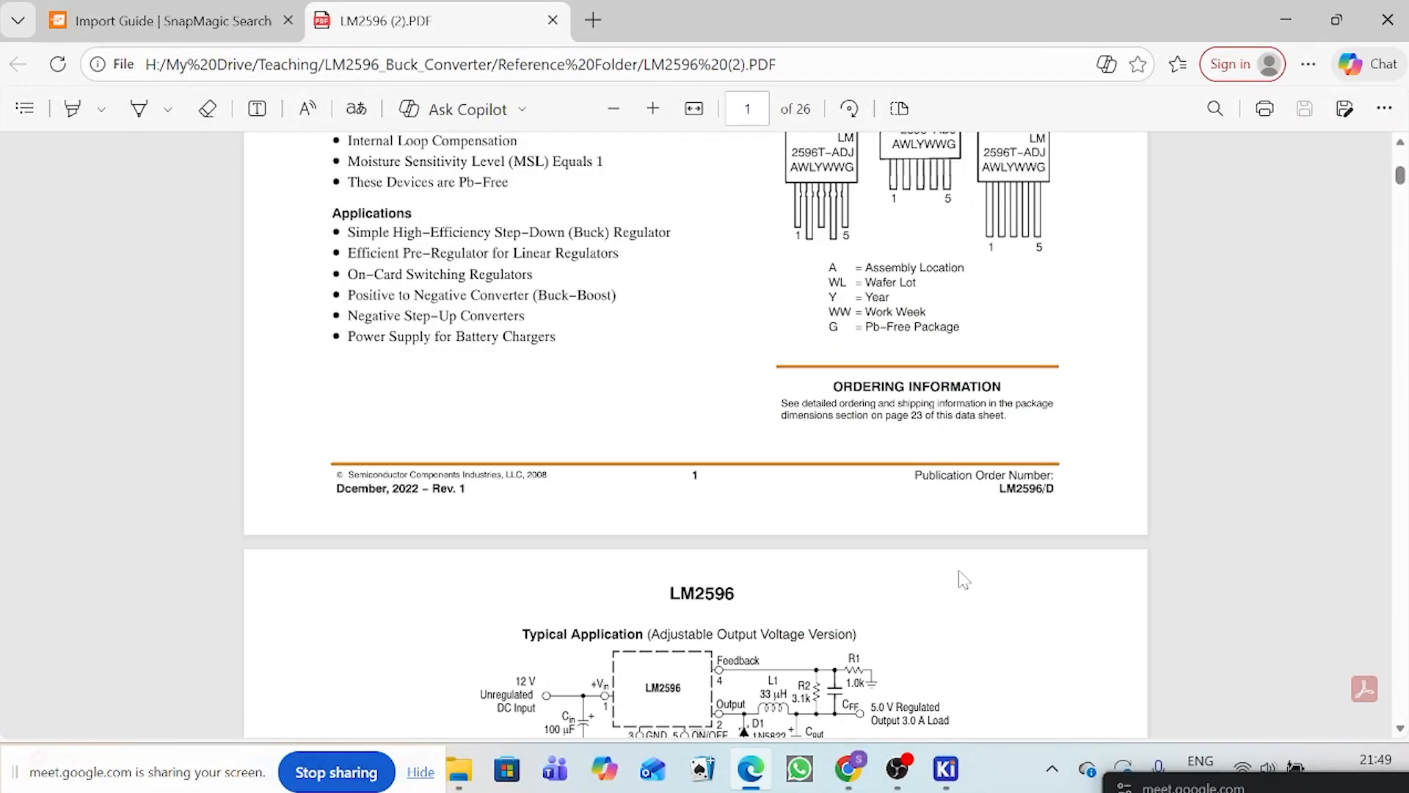
{"action": "scroll", "coordinate": [969, 514], "scroll_direction": "up", "scroll_amount": 5}
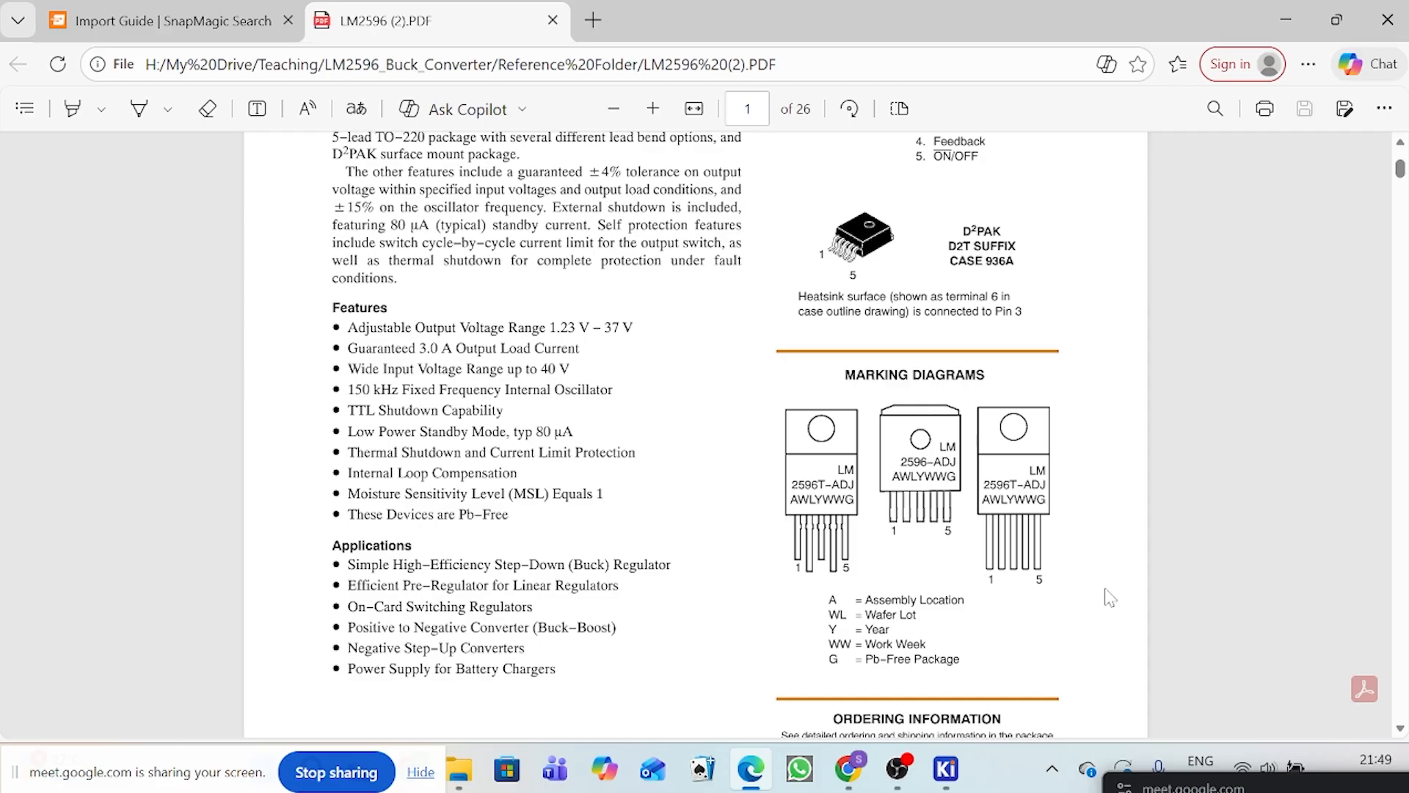
{"action": "scroll", "coordinate": [1113, 599], "scroll_direction": "down", "scroll_amount": 5}
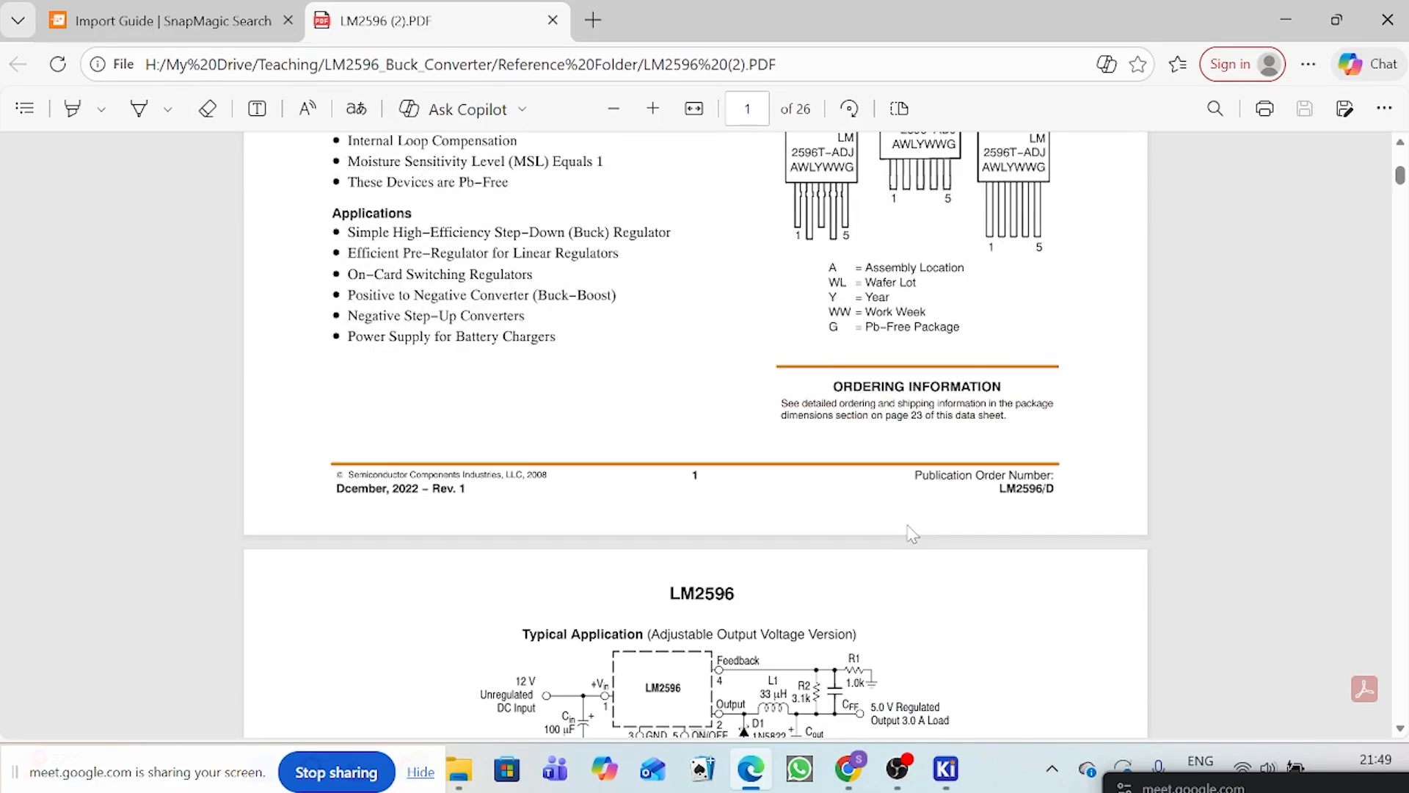
{"action": "scroll", "coordinate": [913, 534], "scroll_direction": "up", "scroll_amount": 3}
{"action": "scroll", "coordinate": [913, 534], "scroll_direction": "down", "scroll_amount": 4}
{"action": "scroll", "coordinate": [912, 534], "scroll_direction": "down", "scroll_amount": 15}
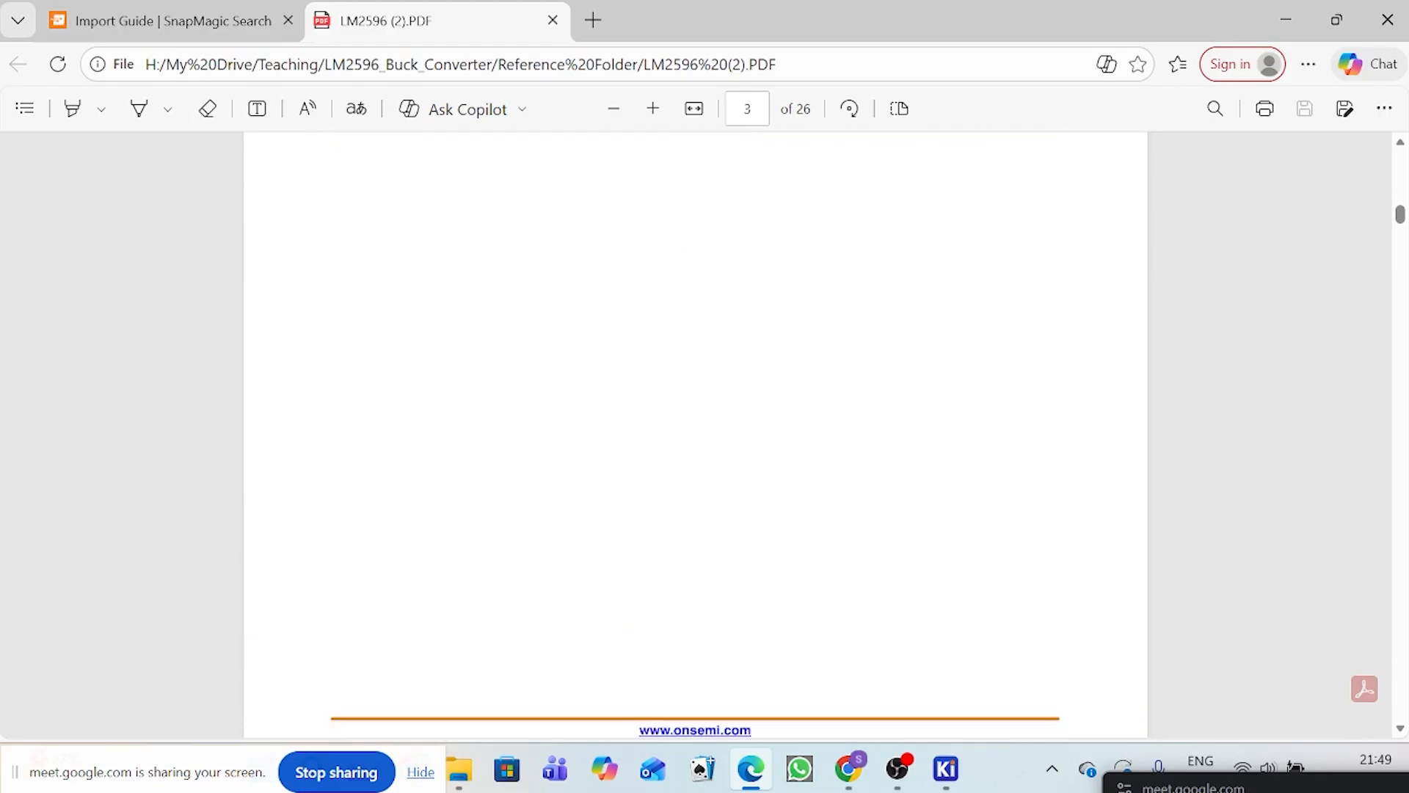
Step: Find the D2PAK 5-lead case 936A package dimensions on page 25 of the datasheet and enlarge the drawings
{"action": "left_click_drag", "start_coordinate": [1400, 215], "coordinate": [1400, 567]}
{"action": "scroll", "coordinate": [1187, 464], "scroll_direction": "down", "scroll_amount": 20}
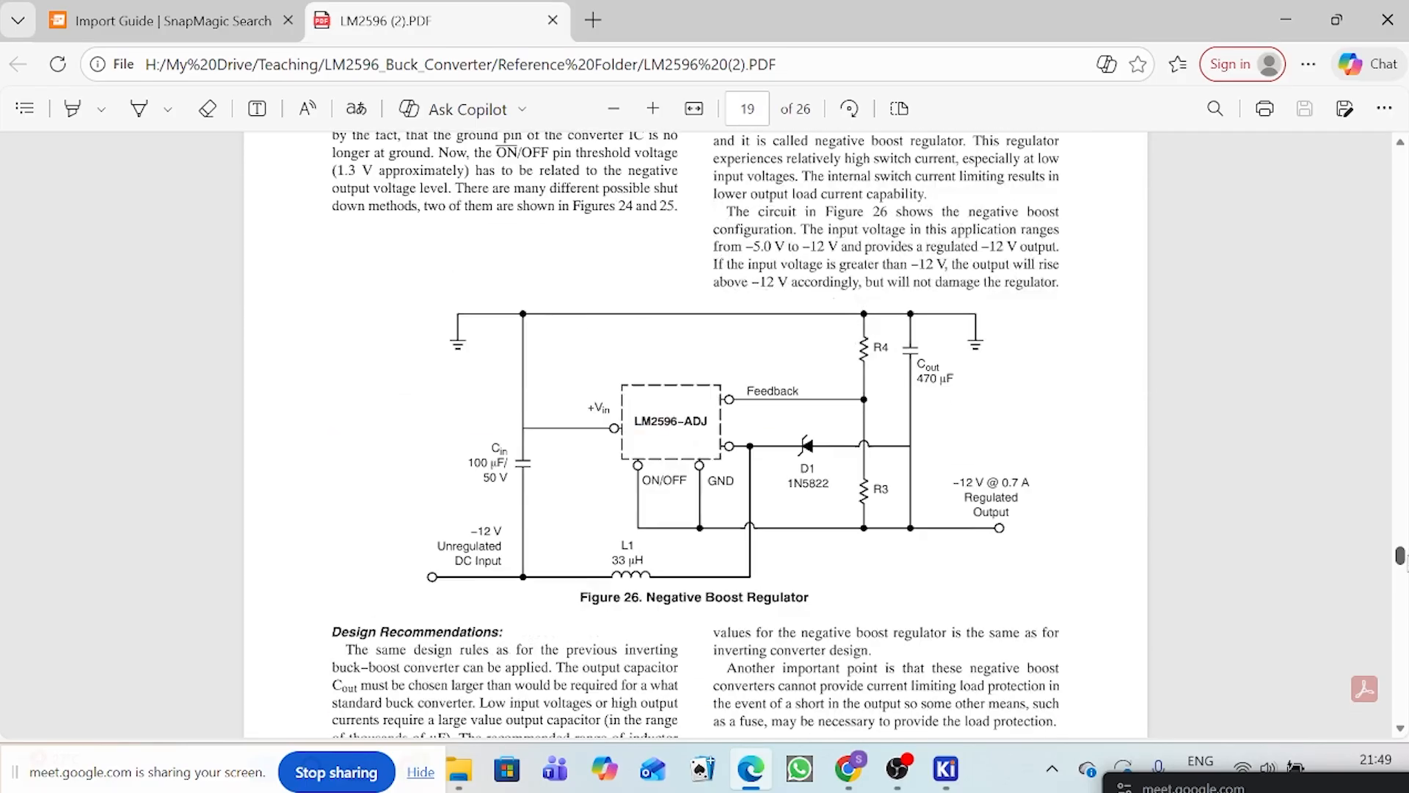
{"action": "scroll", "coordinate": [1138, 418], "scroll_direction": "down", "scroll_amount": 15}
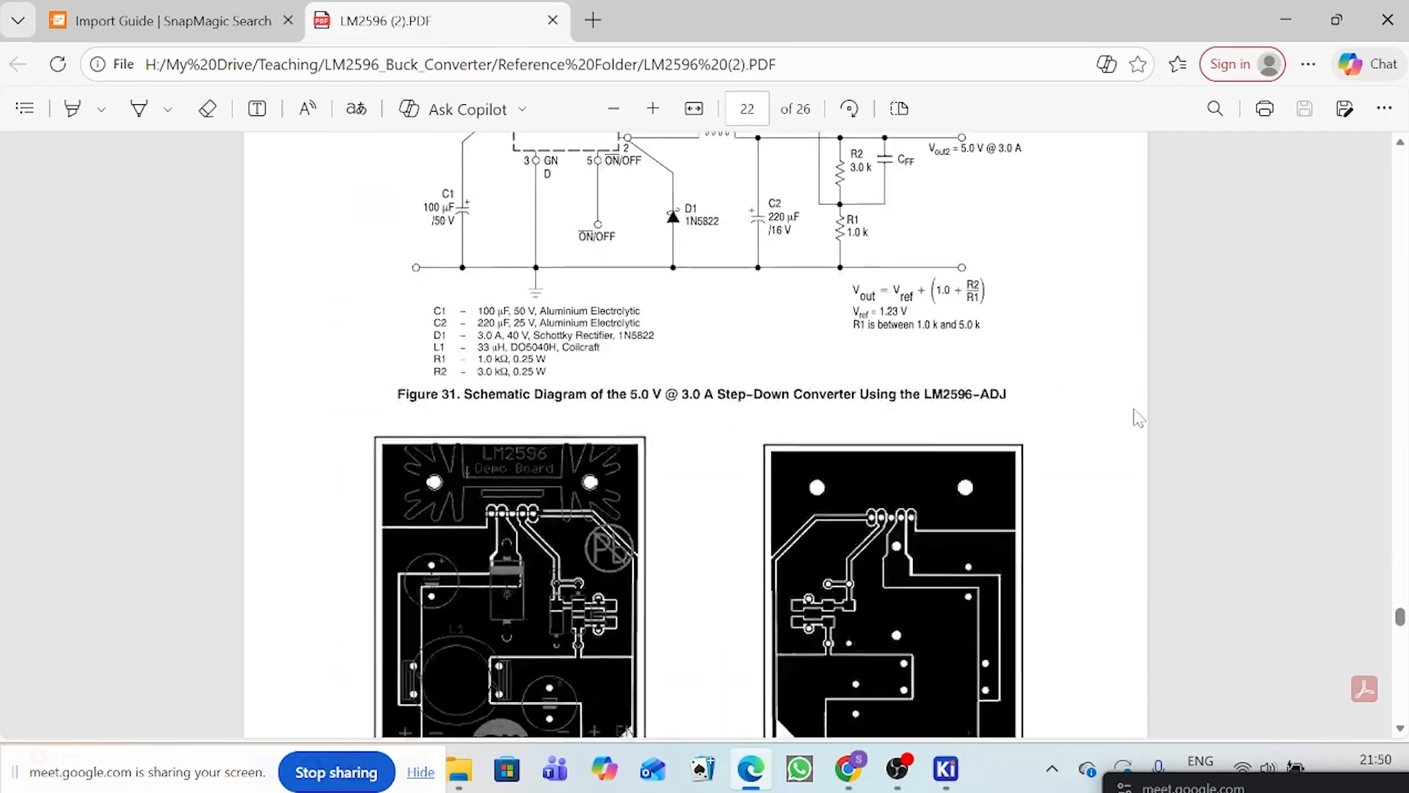
{"action": "scroll", "coordinate": [1136, 426], "scroll_direction": "down", "scroll_amount": 15}
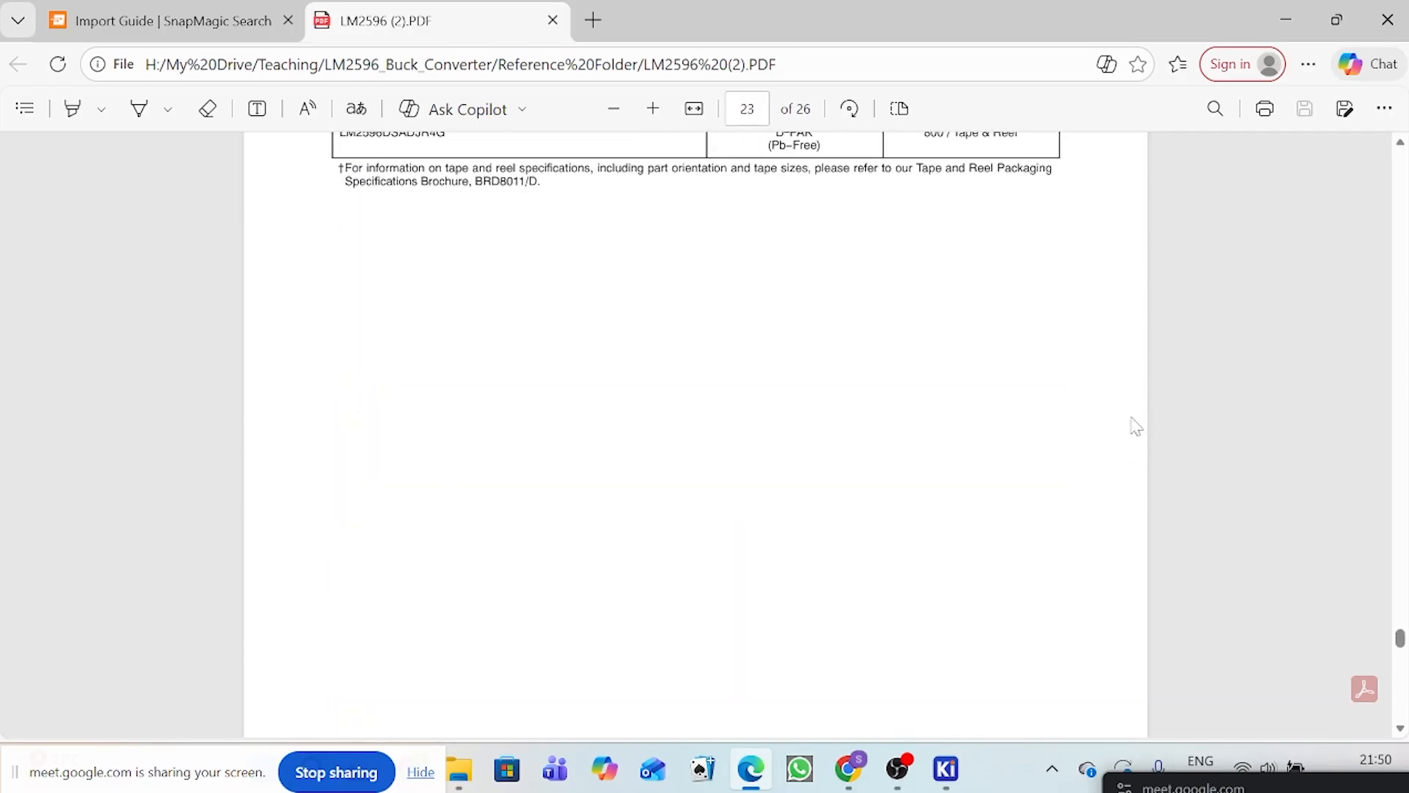
{"action": "scroll", "coordinate": [1136, 426], "scroll_direction": "down", "scroll_amount": 10}
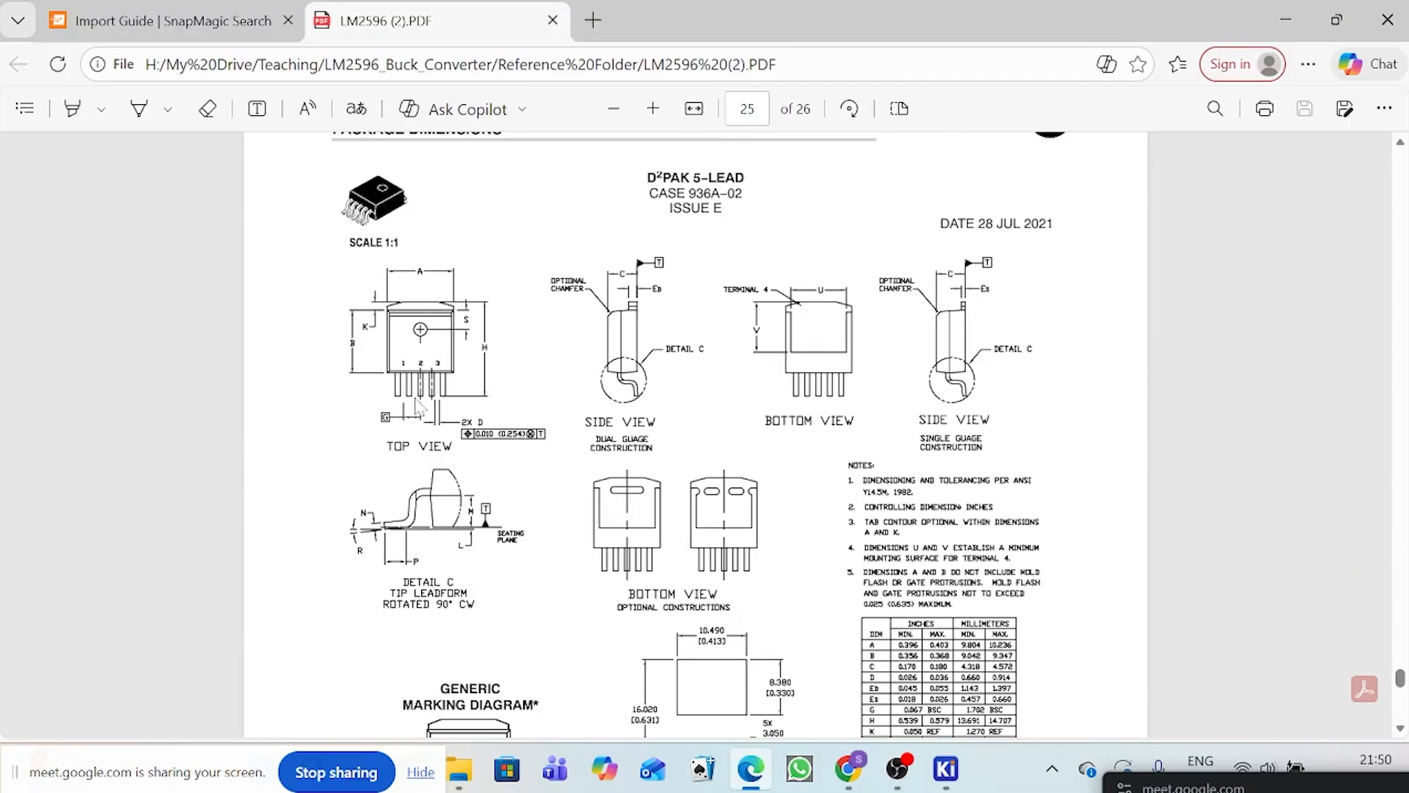
{"action": "left_click", "coordinate": [653, 108]}
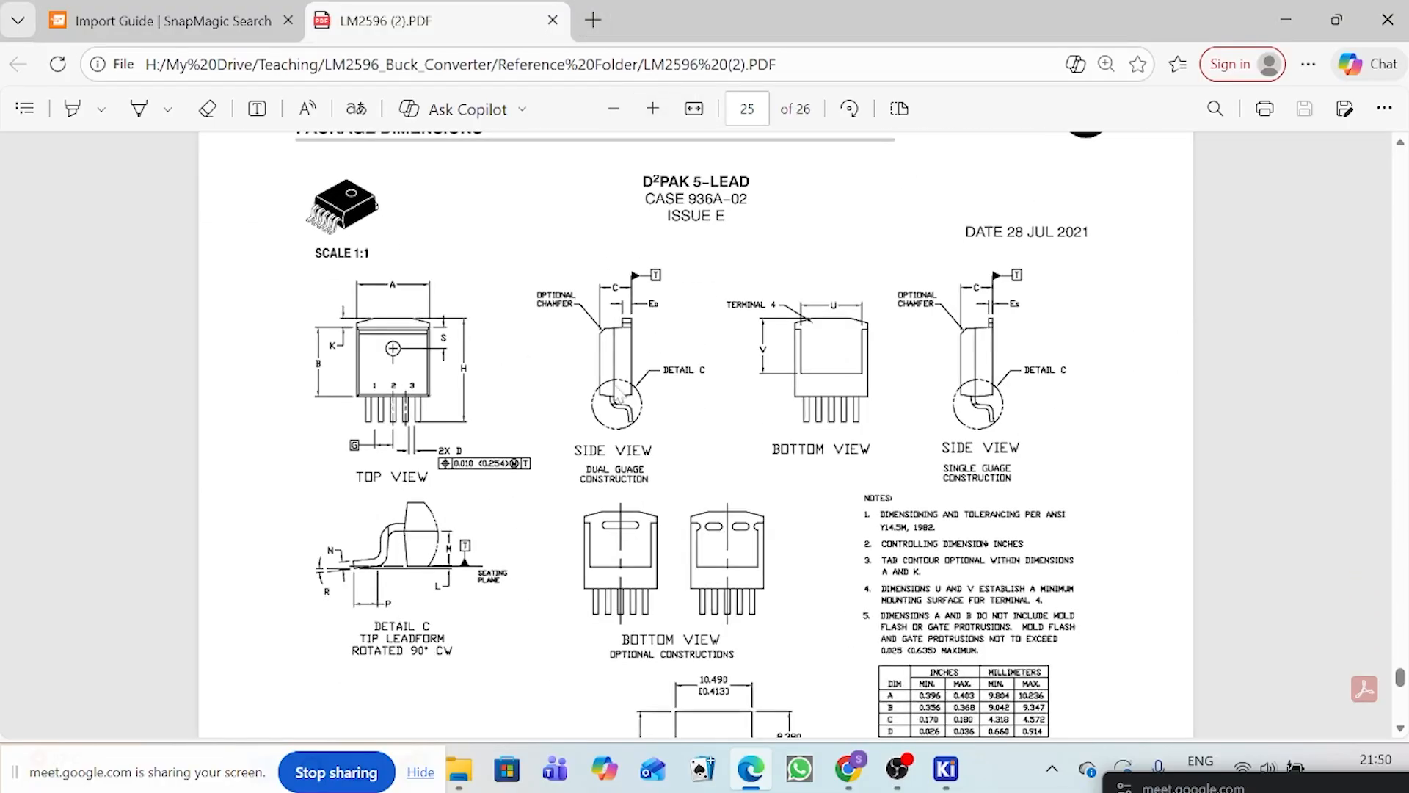
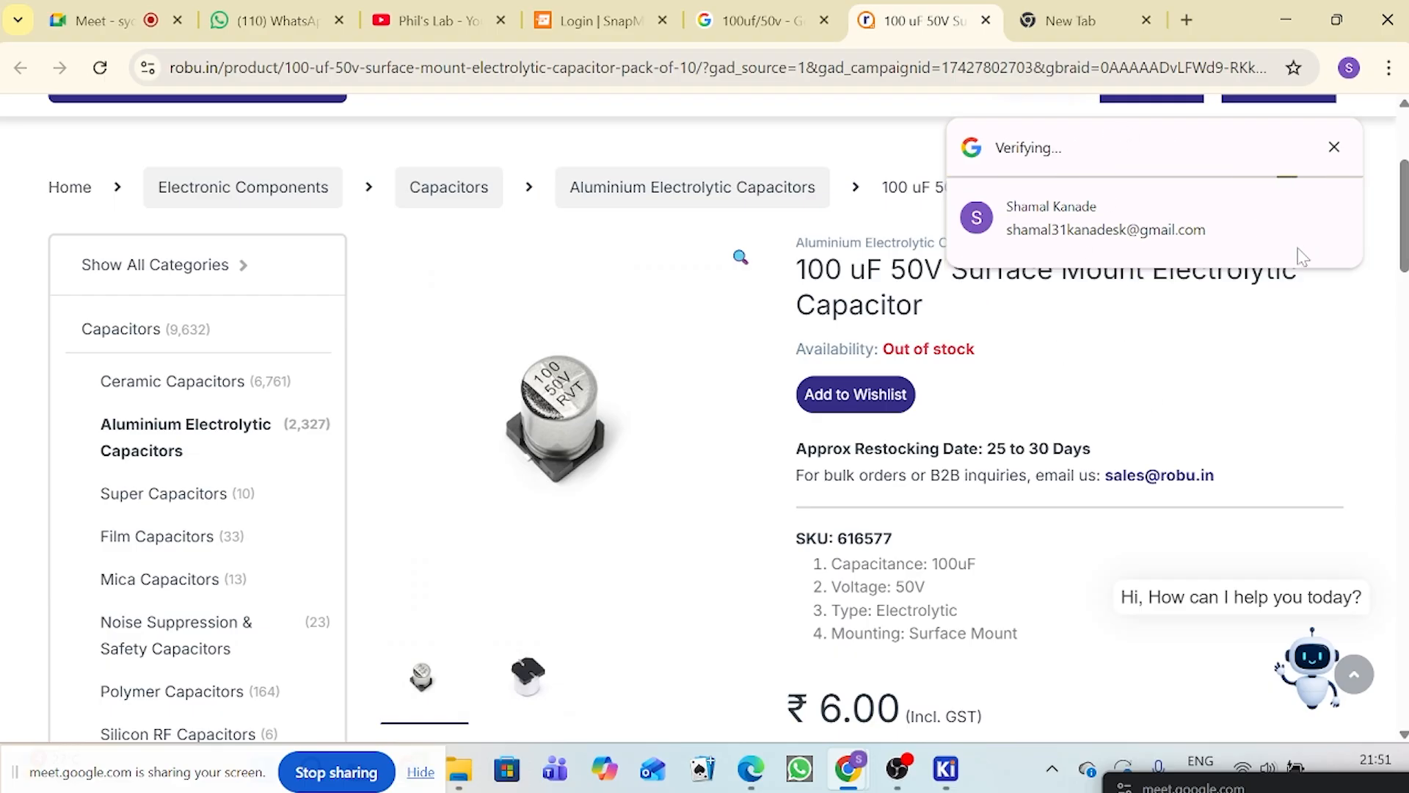
Step: Examine the description, other info and warranty sections of the 100 uF 50V surface mount capacitor's product page
{"action": "scroll", "coordinate": [1079, 497], "scroll_direction": "down", "scroll_amount": 10}
{"action": "scroll", "coordinate": [1076, 497], "scroll_direction": "down", "scroll_amount": 9}
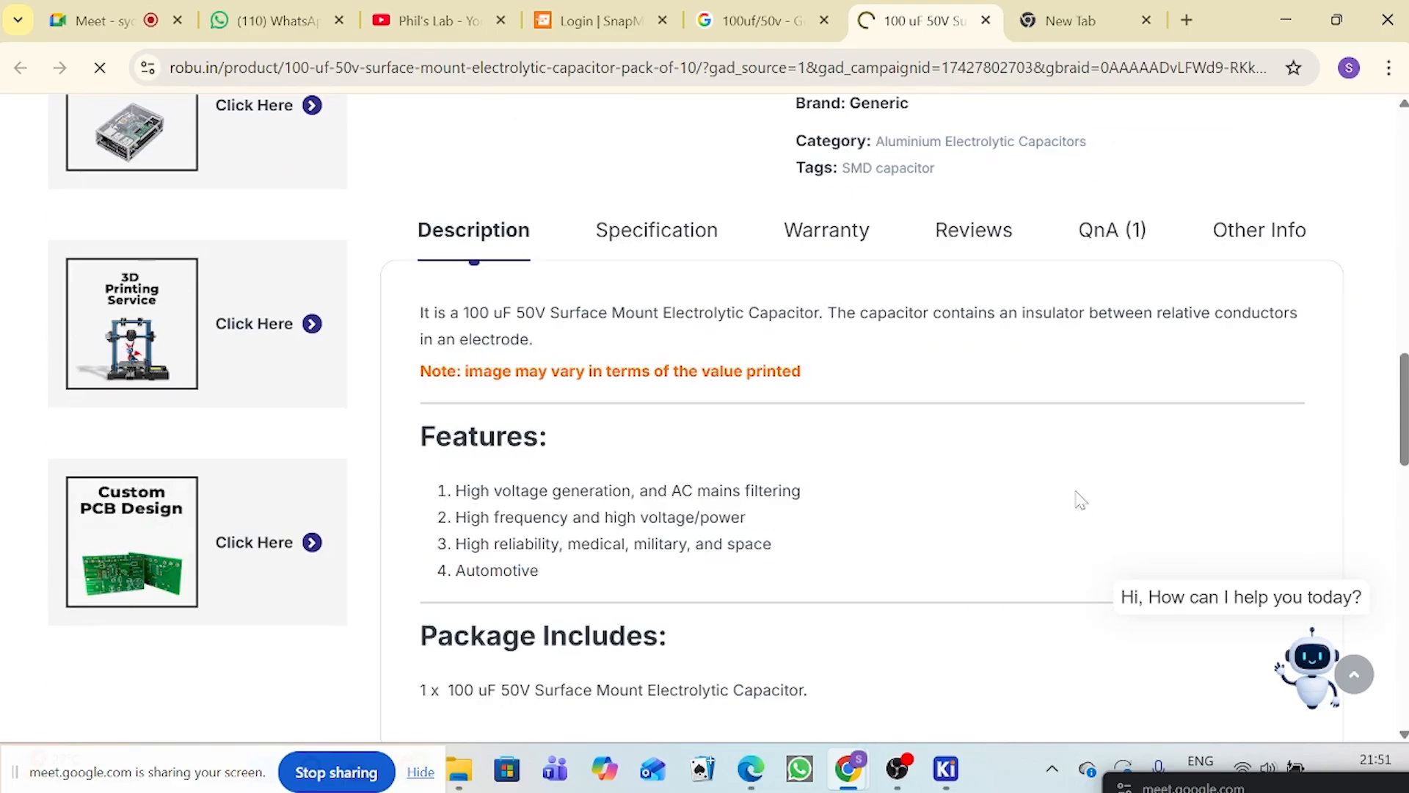
{"action": "scroll", "coordinate": [1079, 484], "scroll_direction": "up", "scroll_amount": 6}
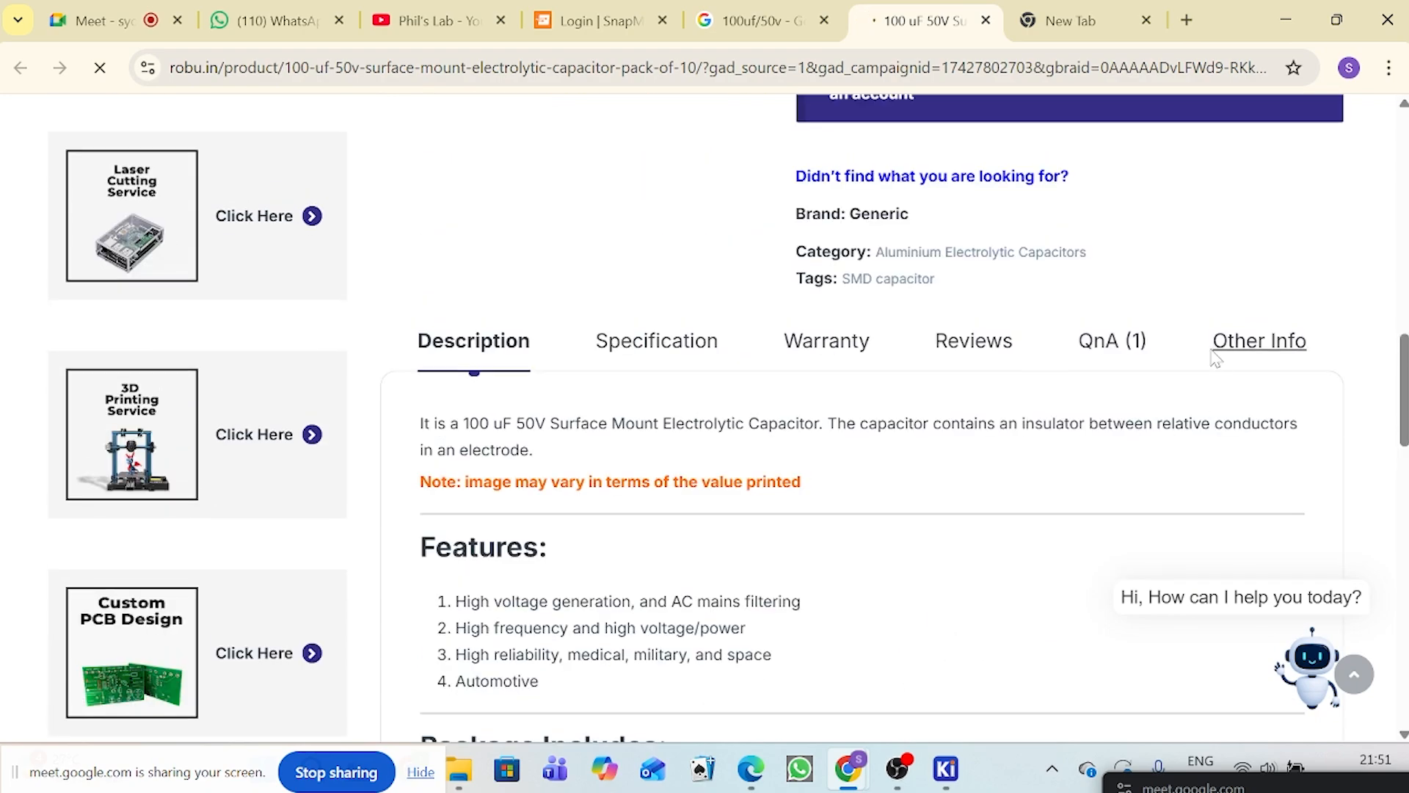
{"action": "left_click", "coordinate": [1259, 341]}
{"action": "scroll", "coordinate": [1258, 343], "scroll_direction": "down", "scroll_amount": 4}
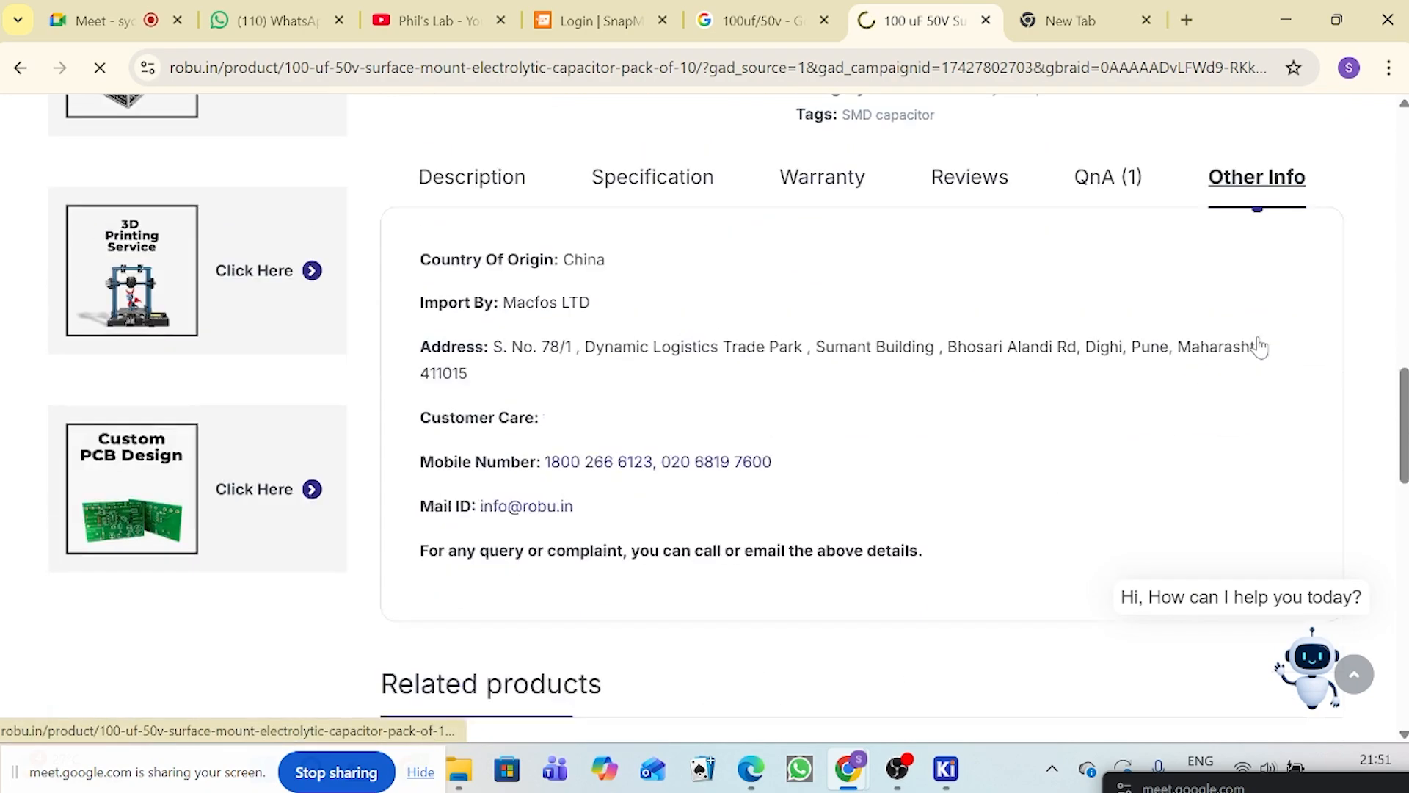
{"action": "scroll", "coordinate": [1057, 351], "scroll_direction": "up", "scroll_amount": 5}
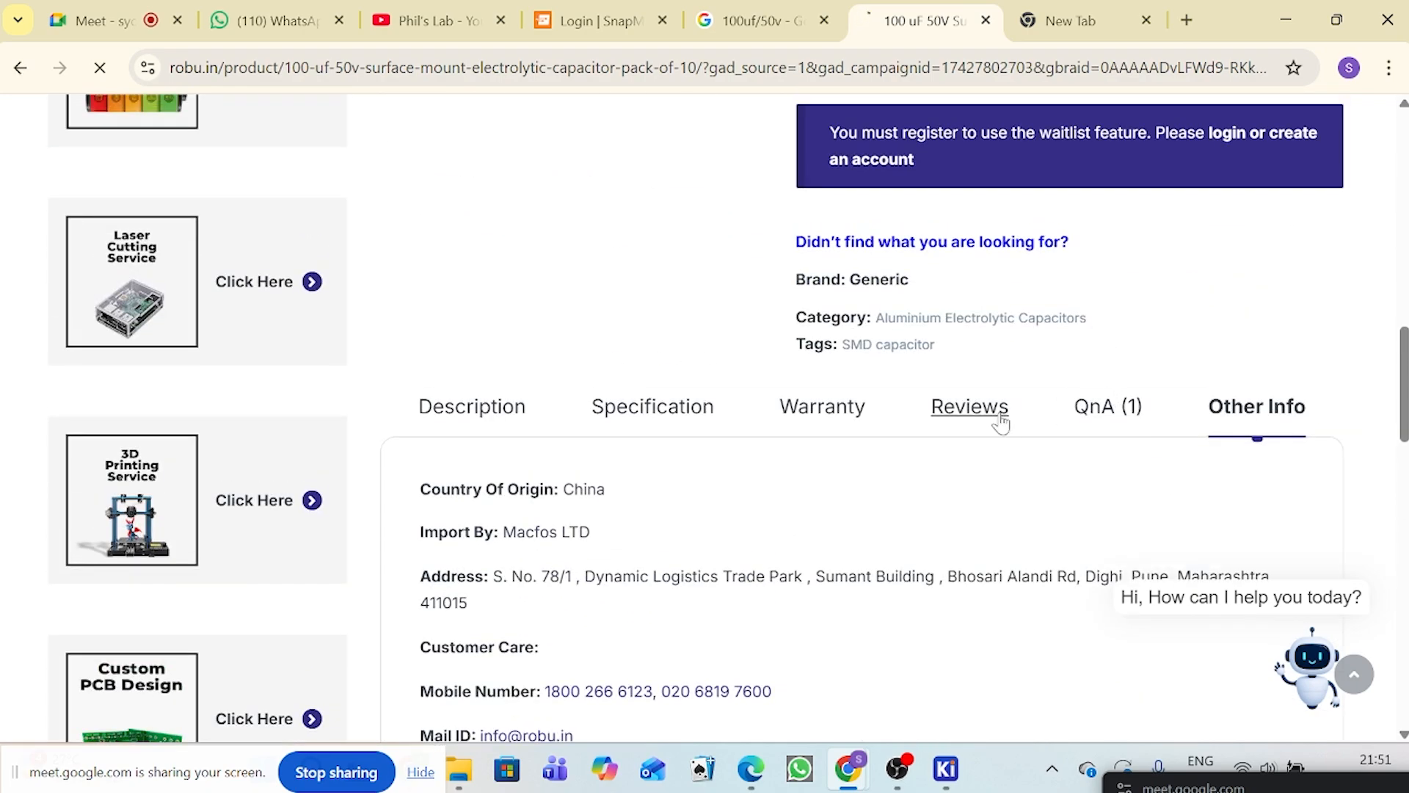
{"action": "left_click", "coordinate": [826, 410]}
{"action": "scroll", "coordinate": [745, 367], "scroll_direction": "up", "scroll_amount": 3}
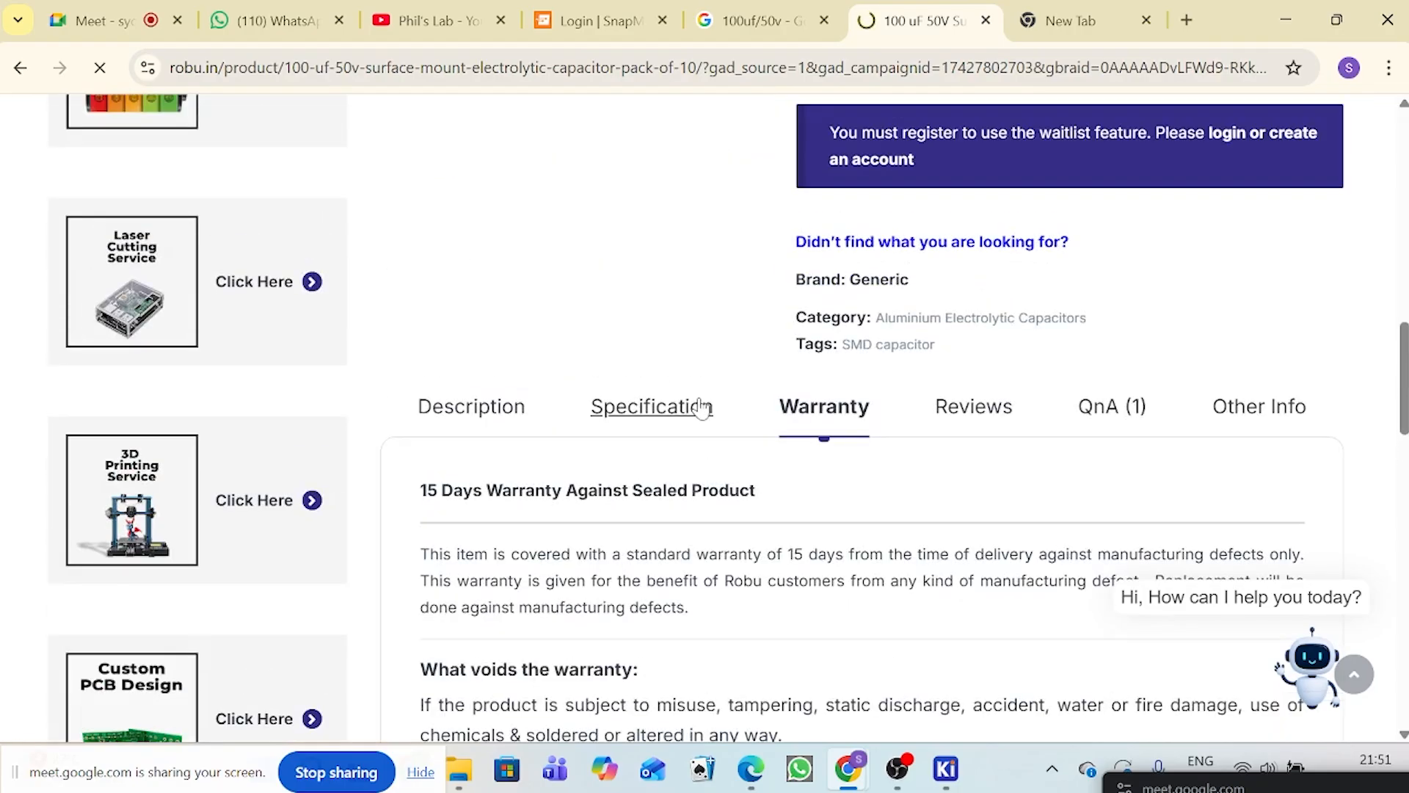
Step: Display the specification of the 100 uF 50V surface mount capacitor to check its length, width and height
{"action": "left_click", "coordinate": [698, 406]}
{"action": "scroll", "coordinate": [823, 429], "scroll_direction": "down", "scroll_amount": 1}
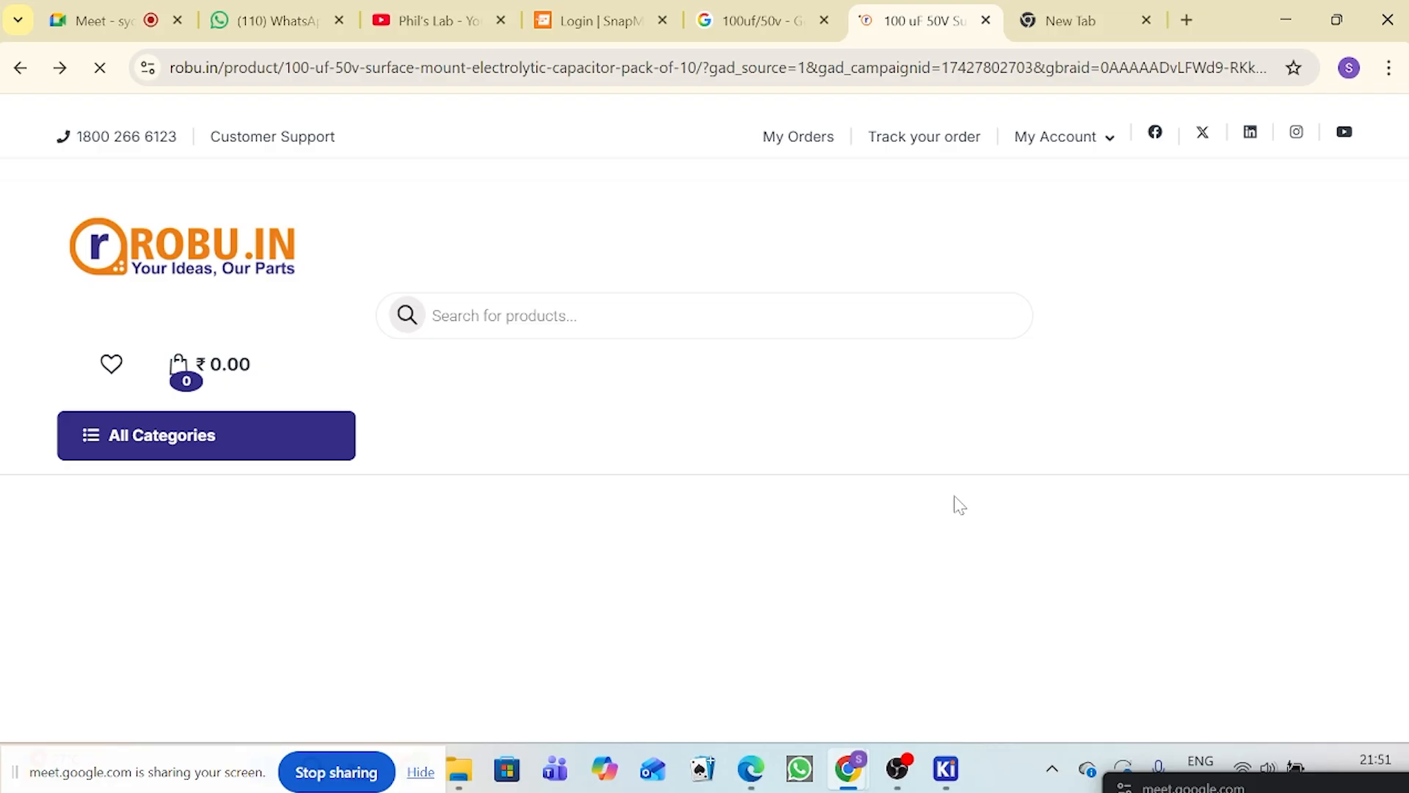
{"action": "scroll", "coordinate": [954, 495], "scroll_direction": "down", "scroll_amount": 14}
{"action": "scroll", "coordinate": [984, 544], "scroll_direction": "down", "scroll_amount": 3}
{"action": "scroll", "coordinate": [709, 241], "scroll_direction": "up", "scroll_amount": 1}
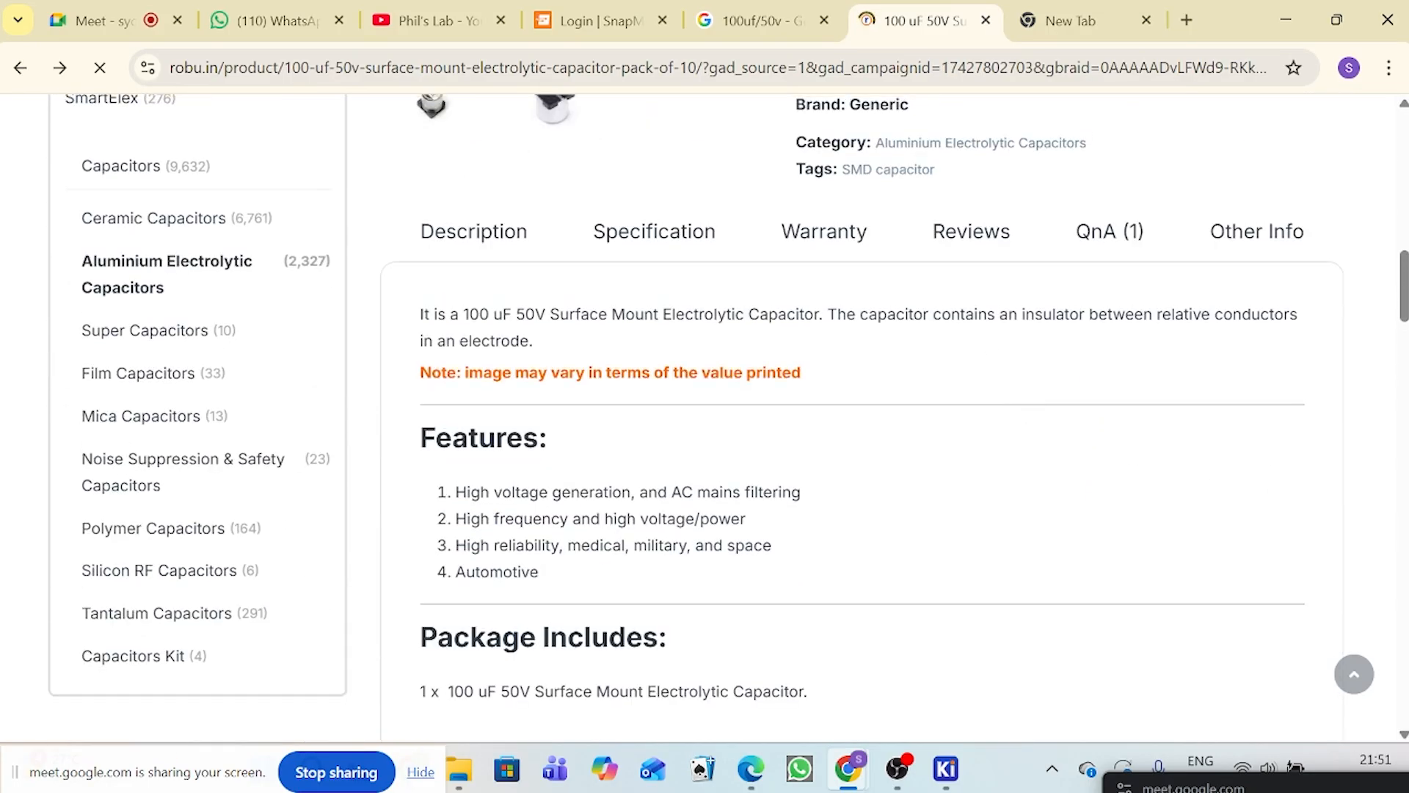
{"action": "left_click", "coordinate": [654, 245]}
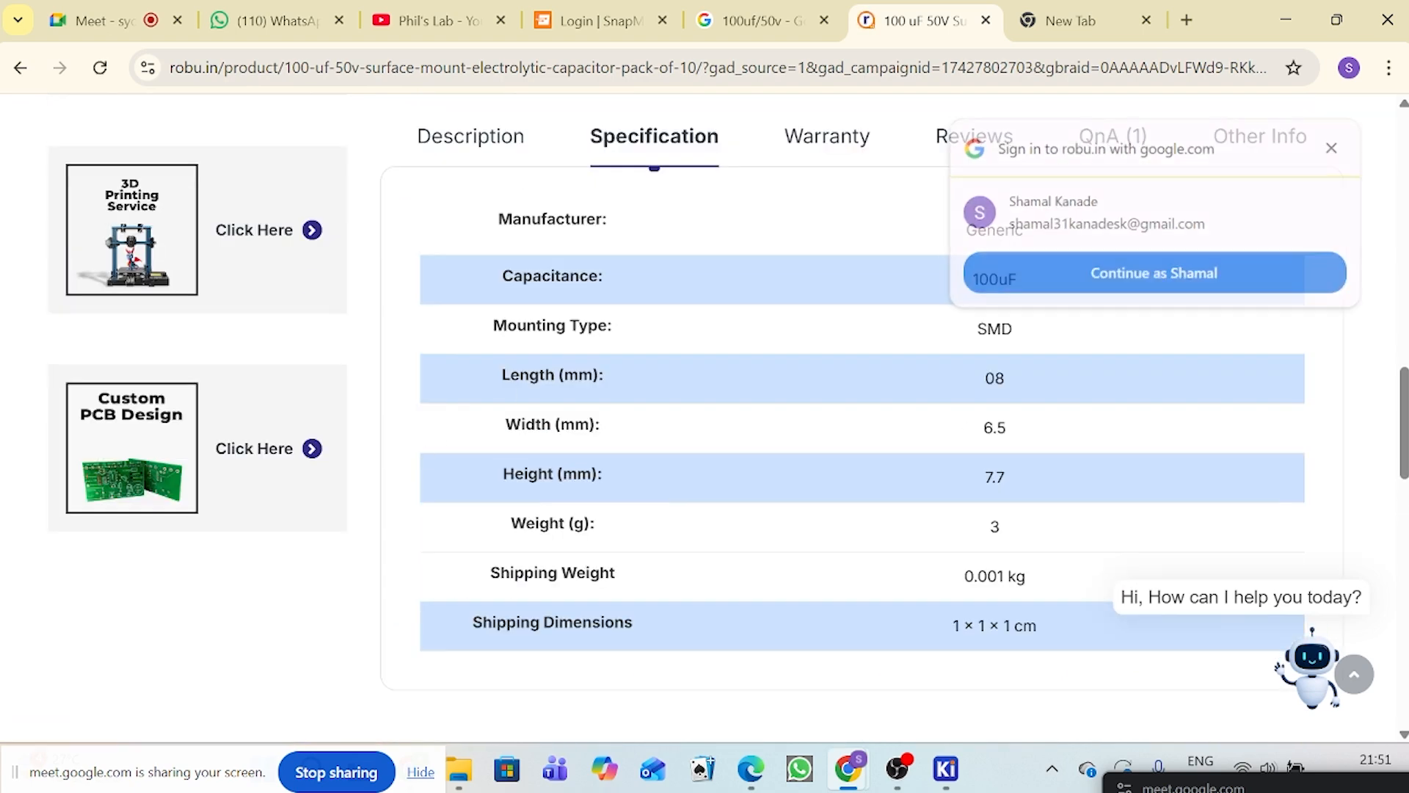
Step: Try to sign in to Robu.in with the suggested Google account
{"action": "left_click", "coordinate": [1201, 275]}
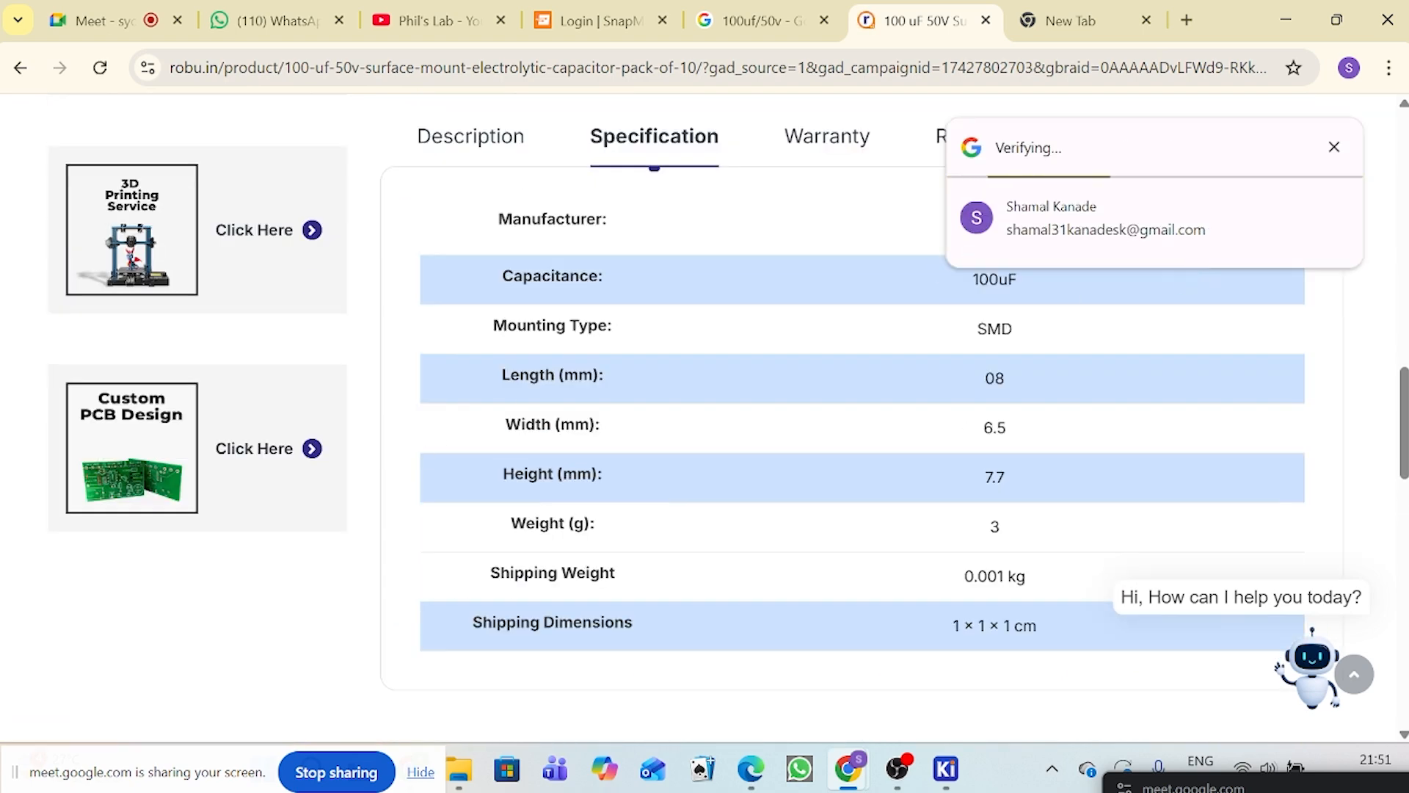
{"action": "scroll", "coordinate": [708, 411], "scroll_direction": "up", "scroll_amount": 5}
{"action": "scroll", "coordinate": [704, 371], "scroll_direction": "up", "scroll_amount": 10}
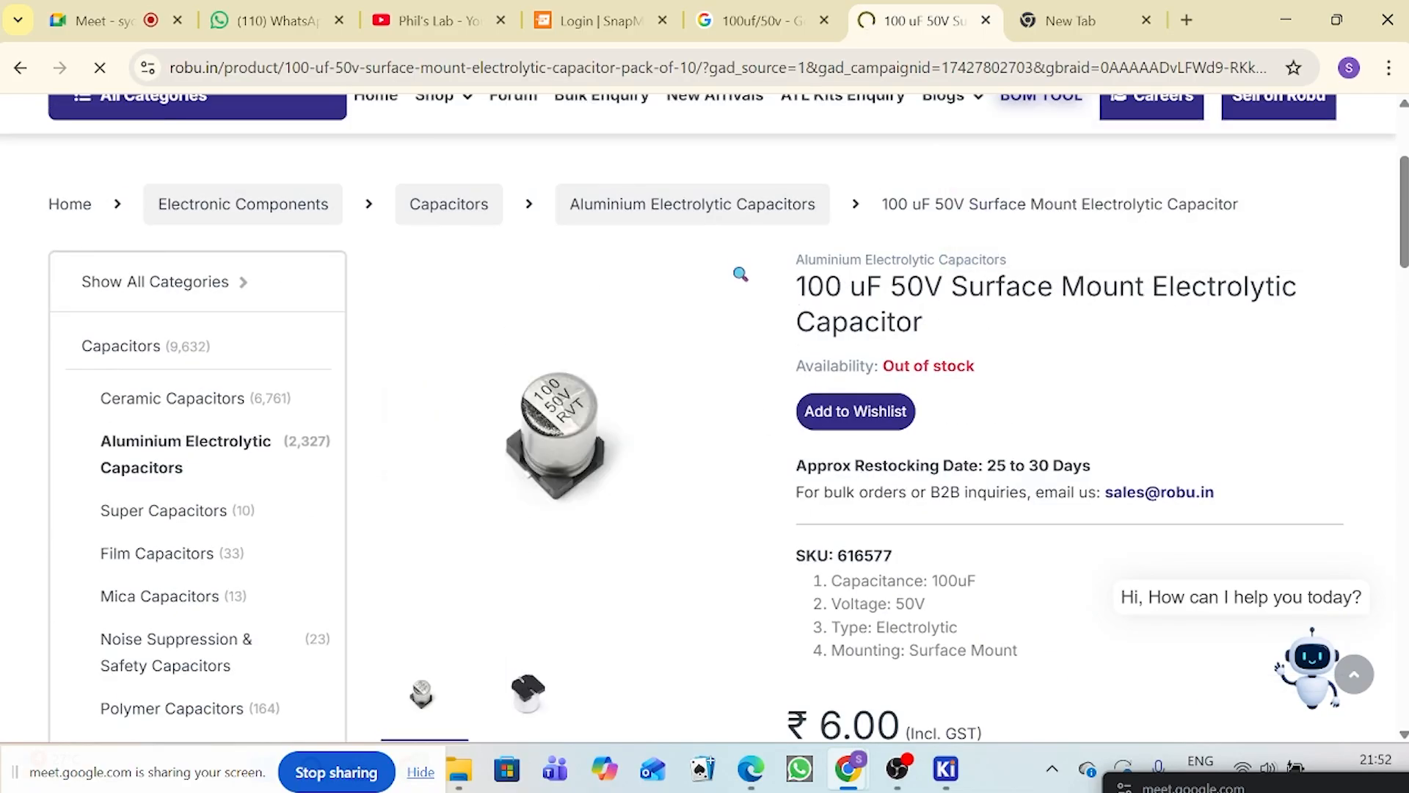
{"action": "scroll", "coordinate": [1048, 400], "scroll_direction": "down", "scroll_amount": 15}
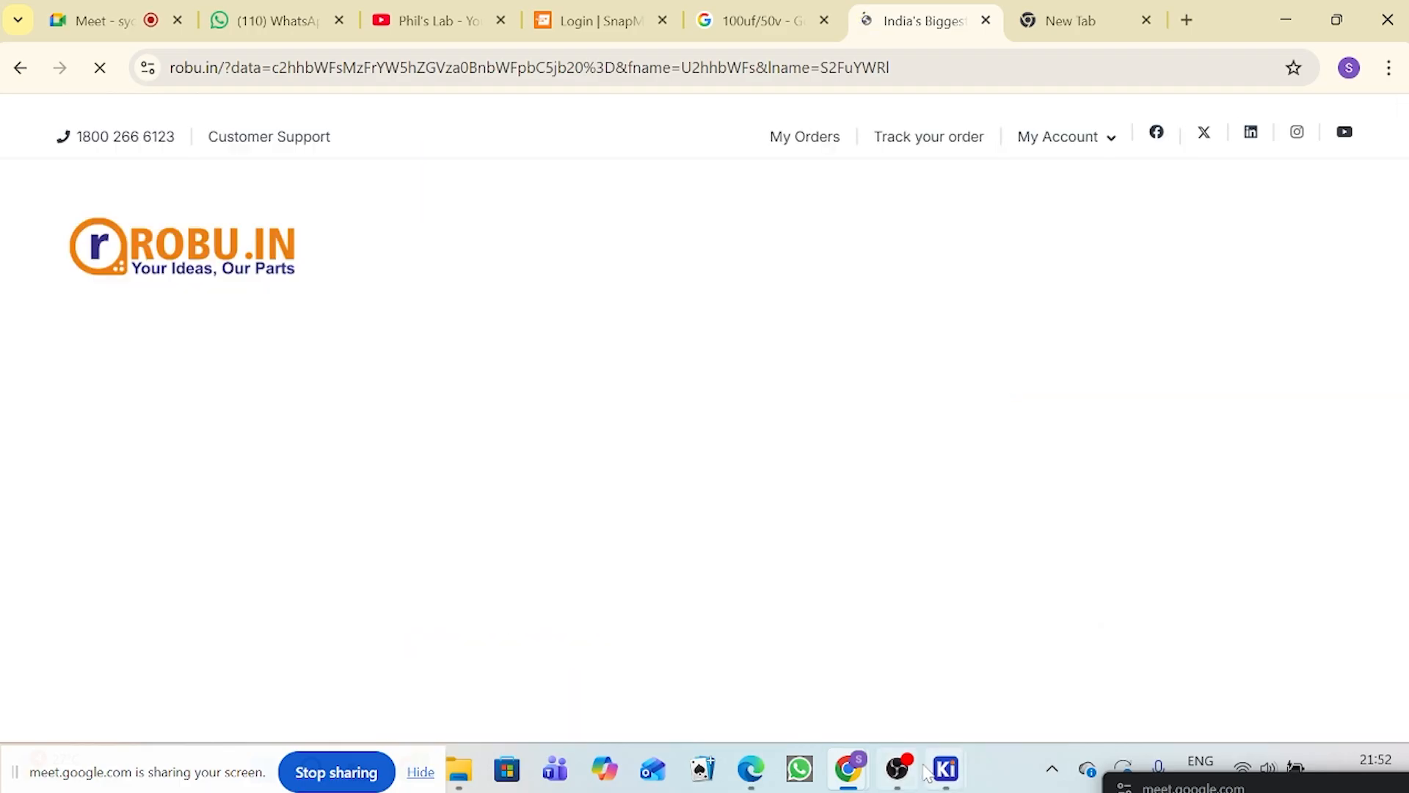
Step: Switch to KiCad's Assign Footprints window and look through the Capacitor_SMD CP_Elec footprints for a size matching C1
{"action": "mouse_move", "coordinate": [947, 769]}
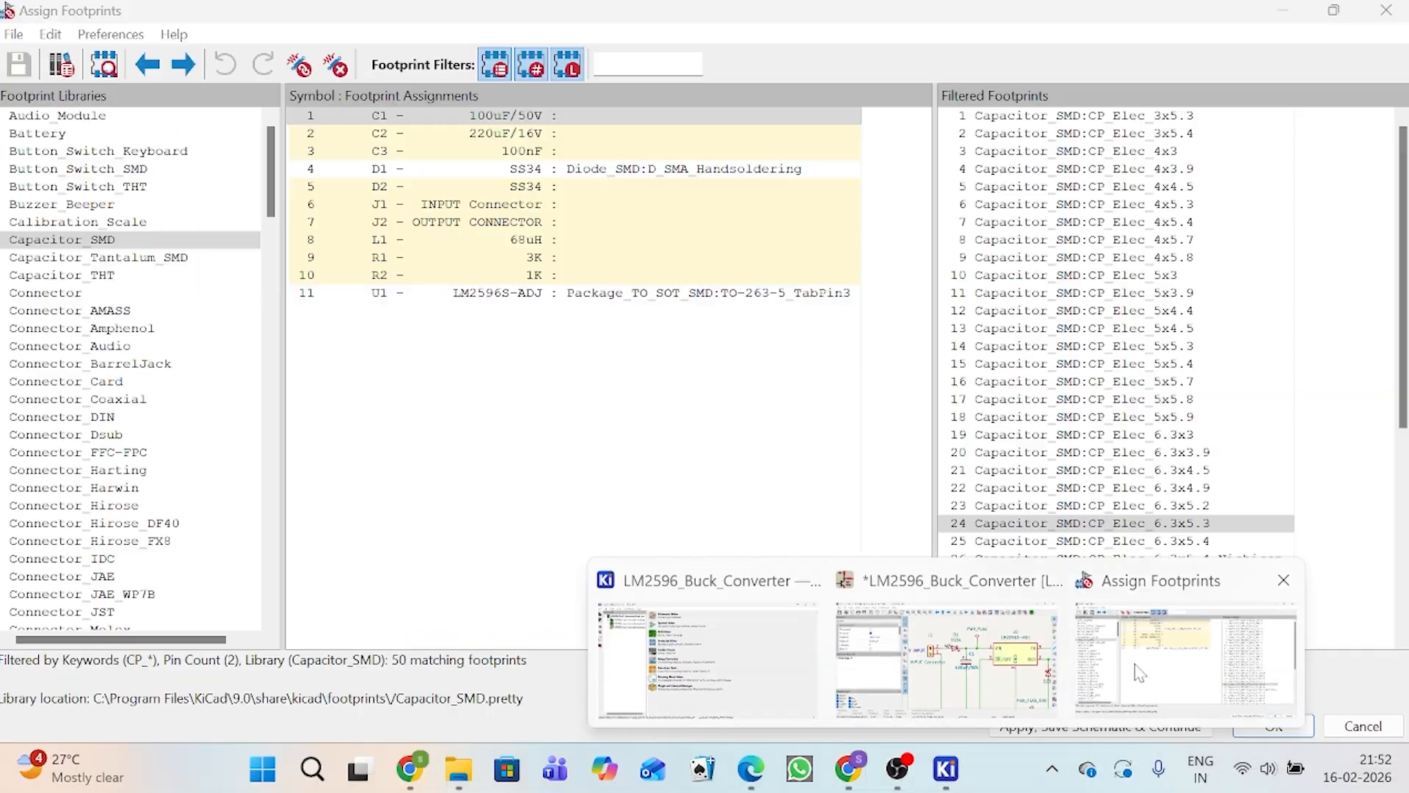
{"action": "left_click", "coordinate": [1140, 672]}
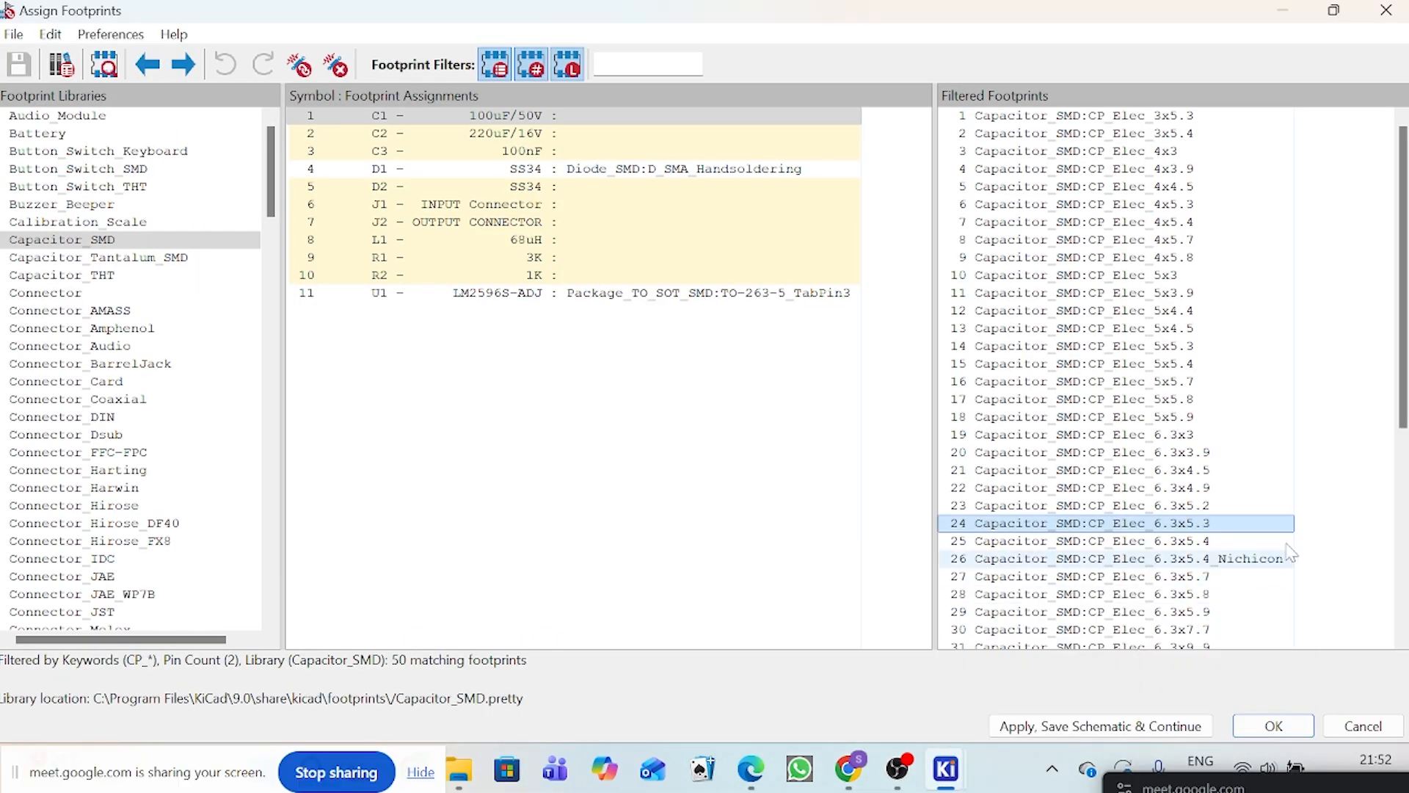
{"action": "scroll", "coordinate": [1227, 575], "scroll_direction": "down", "scroll_amount": 1}
{"action": "scroll", "coordinate": [1228, 575], "scroll_direction": "down", "scroll_amount": 1}
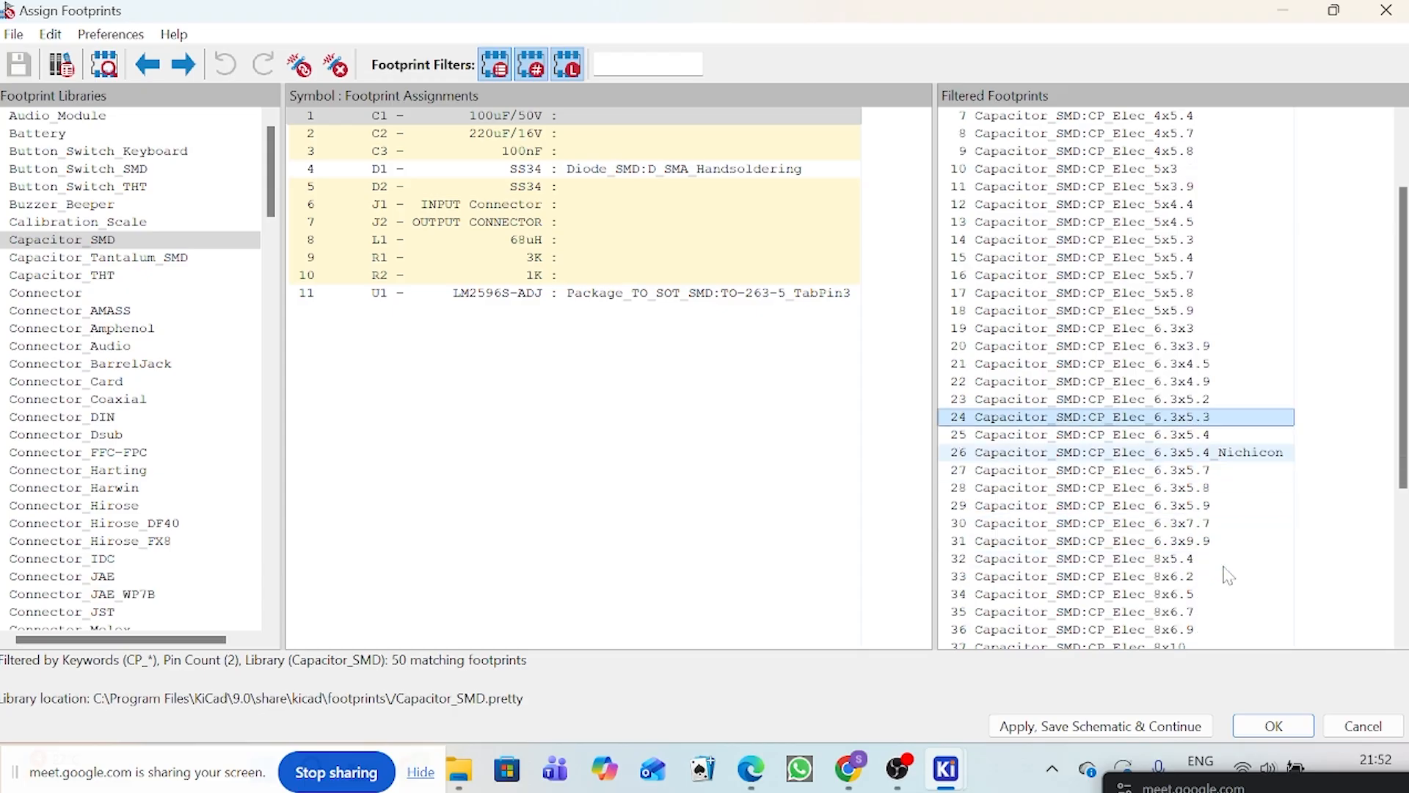
{"action": "scroll", "coordinate": [1218, 557], "scroll_direction": "down", "scroll_amount": 2}
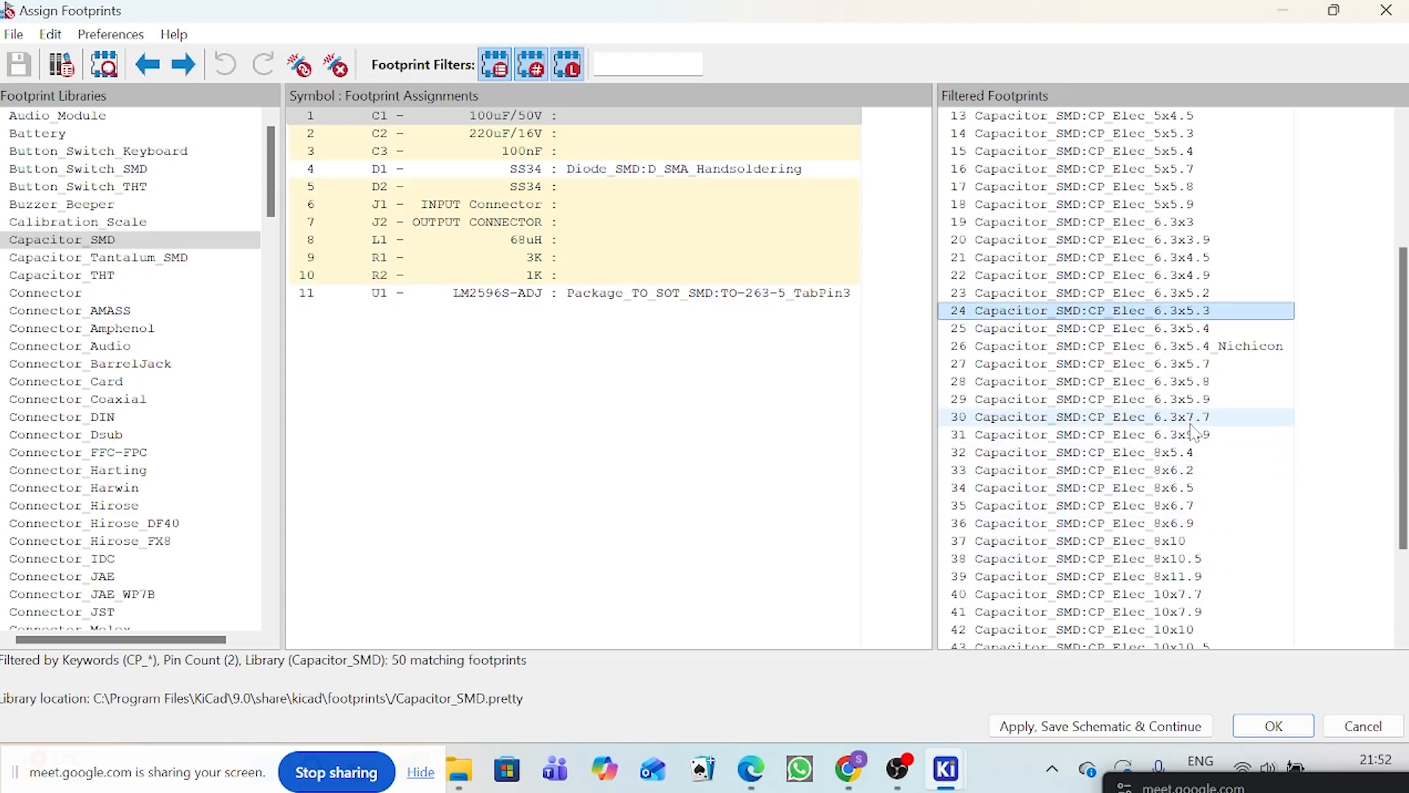
{"action": "scroll", "coordinate": [1197, 424], "scroll_direction": "up", "scroll_amount": 1}
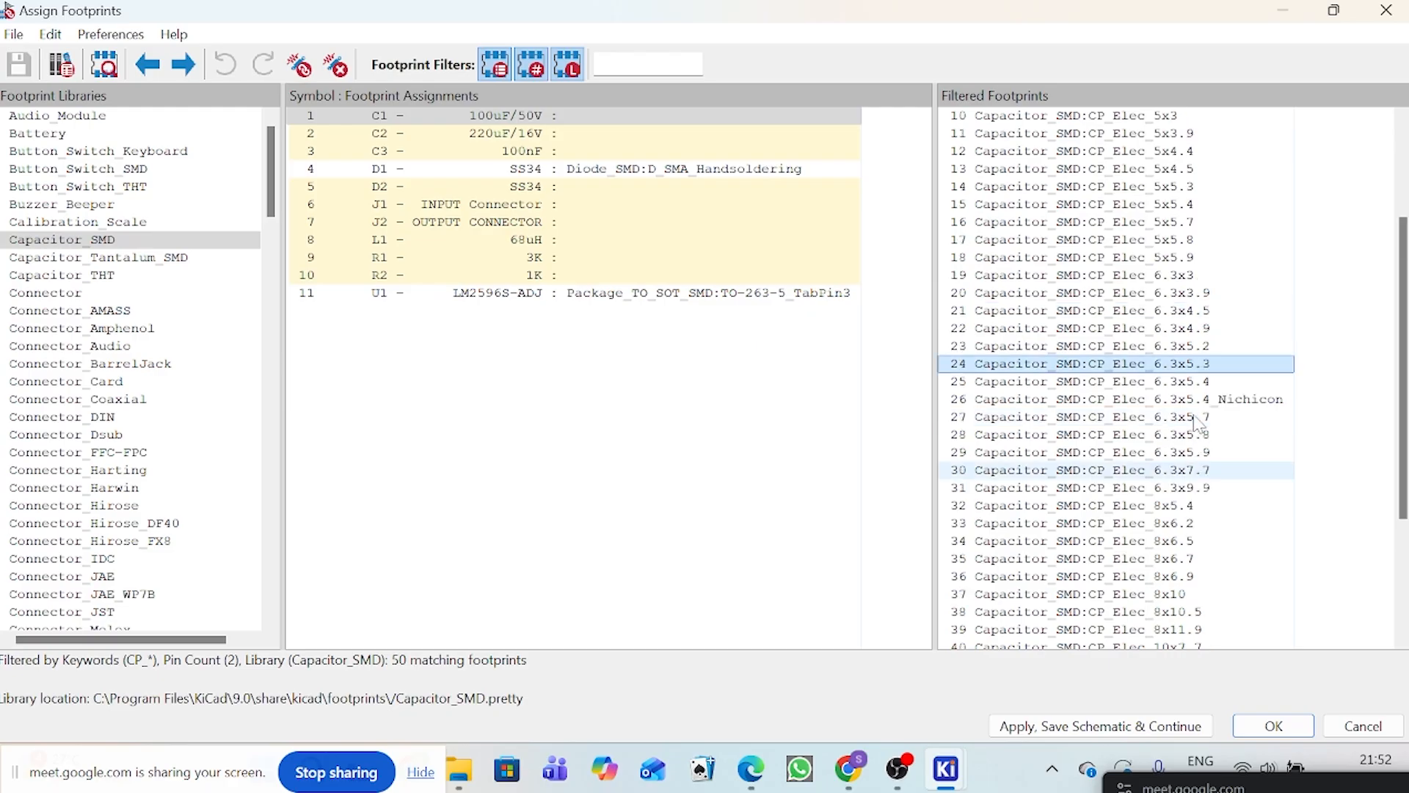
{"action": "scroll", "coordinate": [1197, 424], "scroll_direction": "down", "scroll_amount": 2}
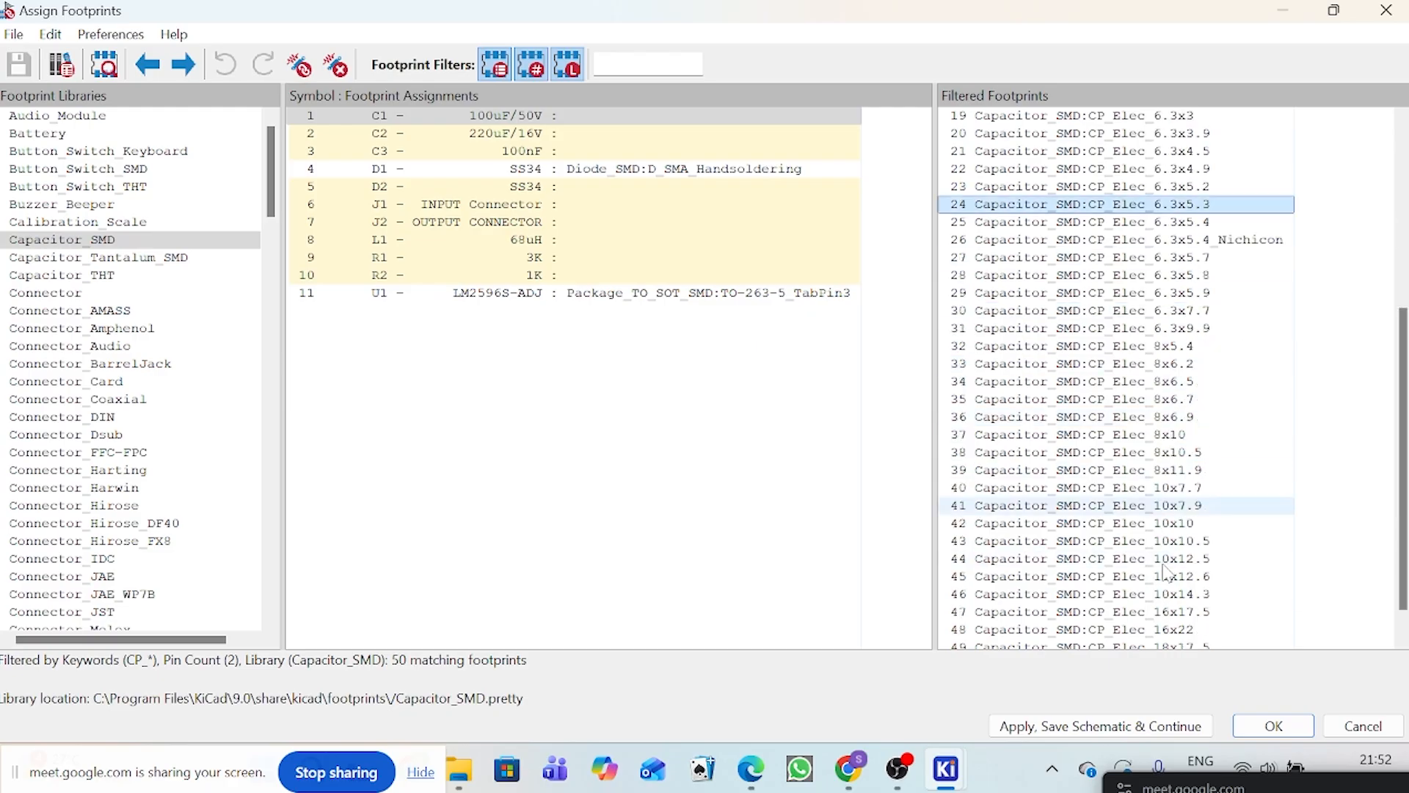
{"action": "scroll", "coordinate": [1175, 565], "scroll_direction": "up", "scroll_amount": 5}
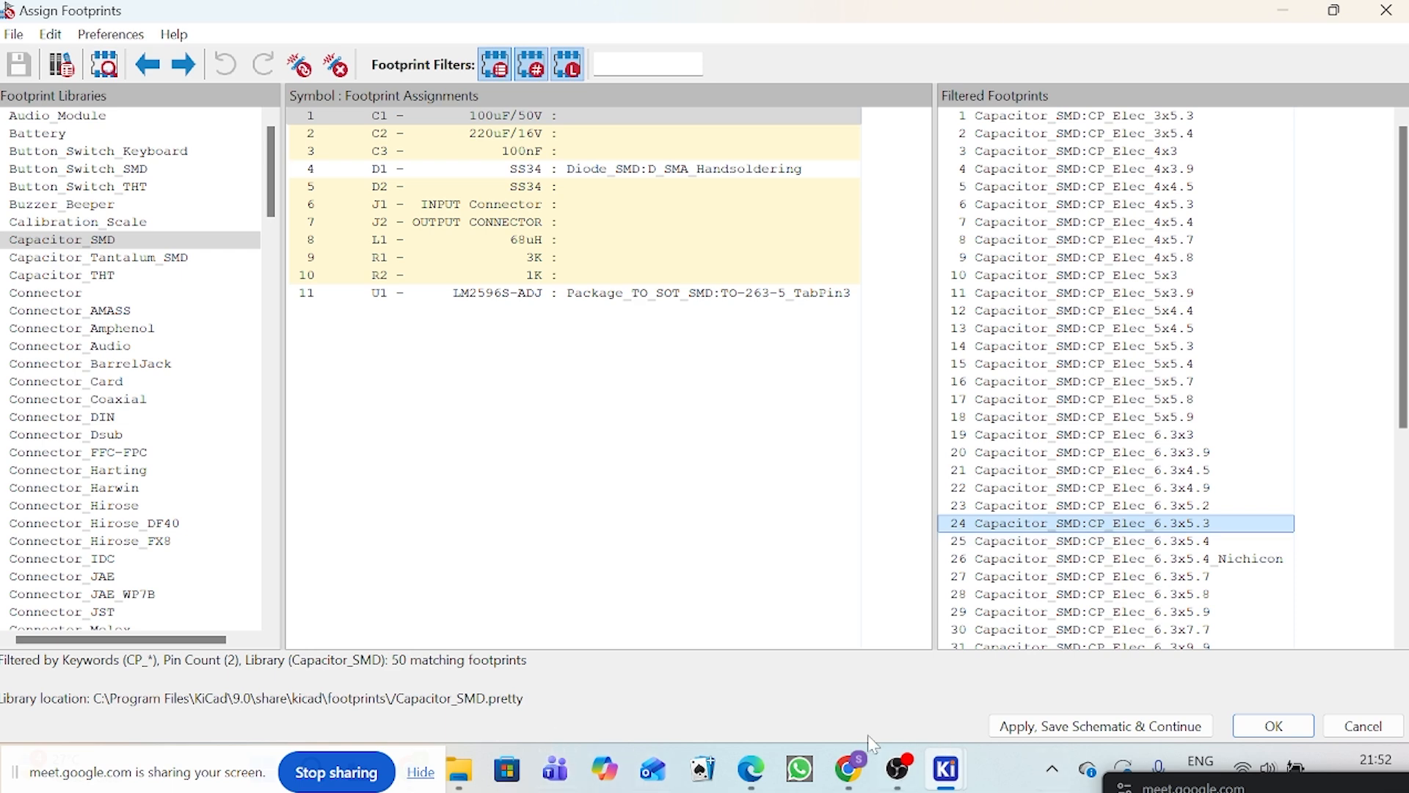
Step: Switch back to Chrome and dismiss the Robu.in sign-up form
{"action": "mouse_move", "coordinate": [848, 768]}
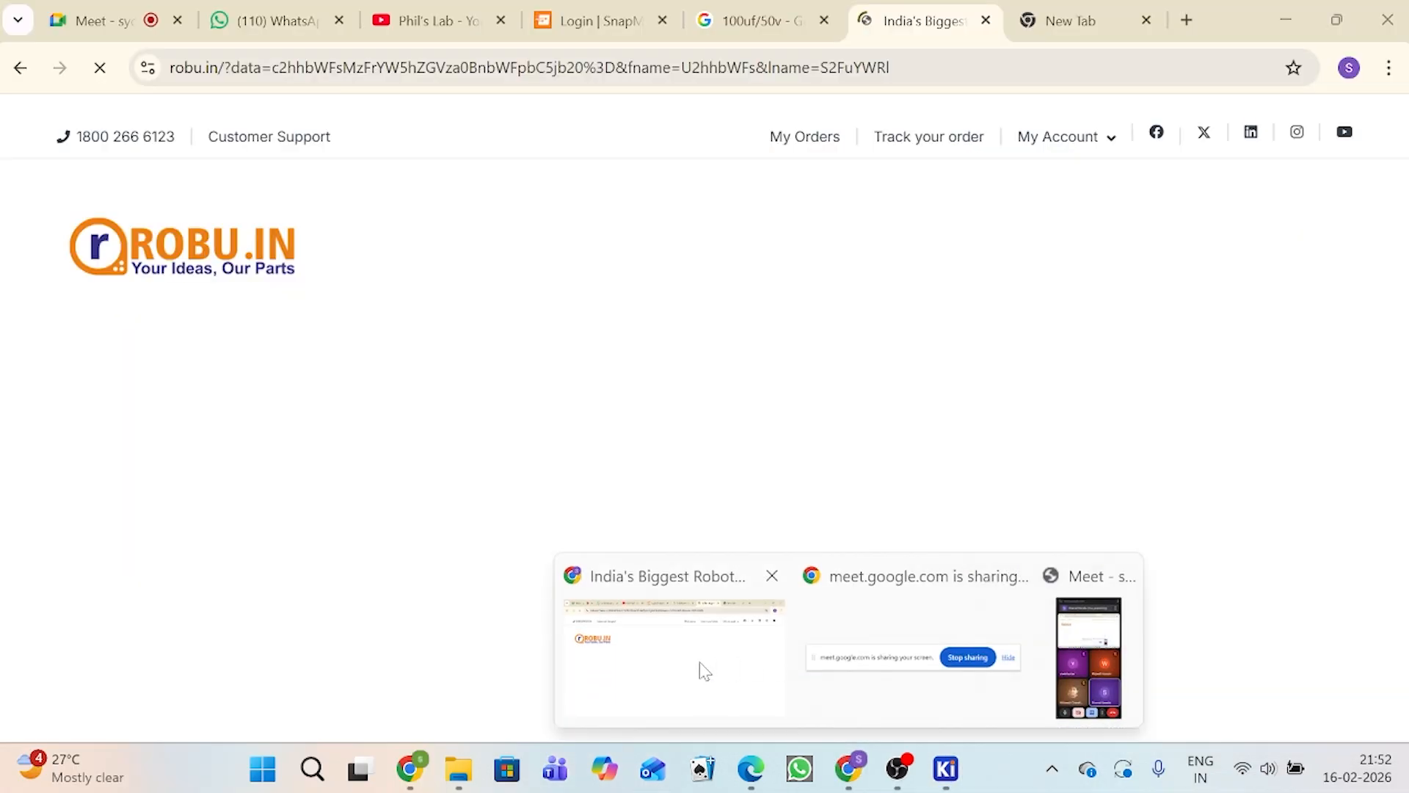
{"action": "left_click", "coordinate": [705, 671]}
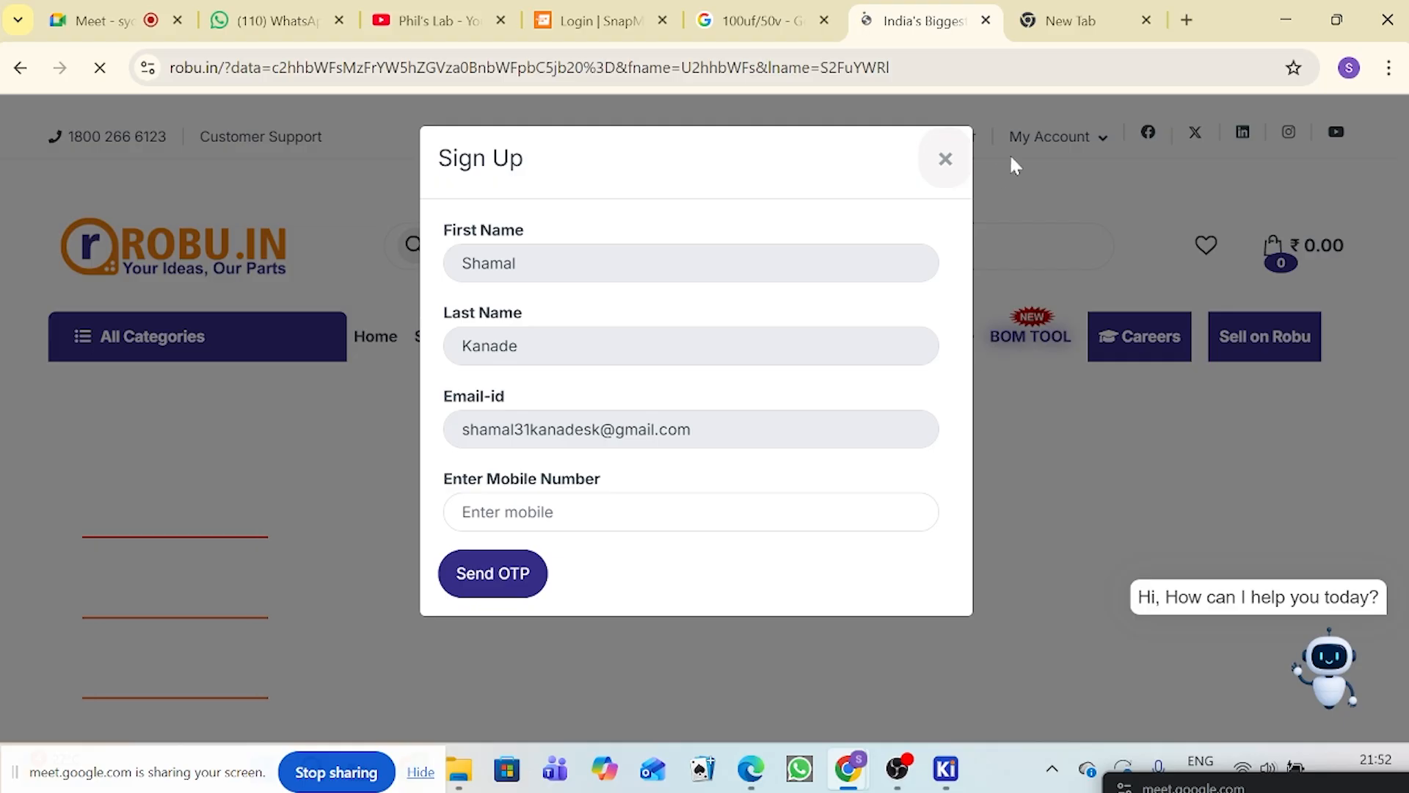
{"action": "left_click", "coordinate": [945, 159]}
{"action": "scroll", "coordinate": [994, 418], "scroll_direction": "down", "scroll_amount": 5}
{"action": "scroll", "coordinate": [994, 424], "scroll_direction": "up", "scroll_amount": 4}
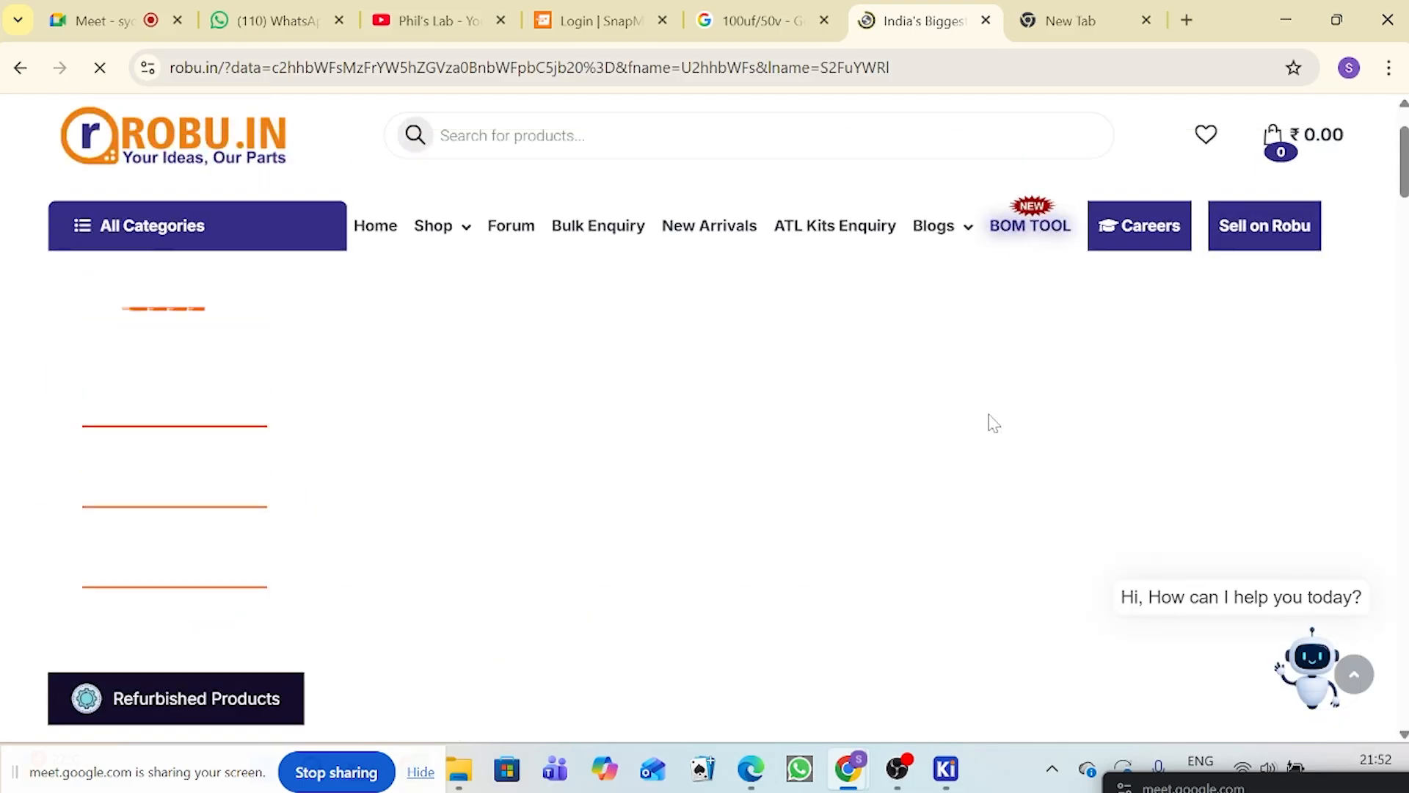
{"action": "scroll", "coordinate": [994, 423], "scroll_direction": "up", "scroll_amount": 2}
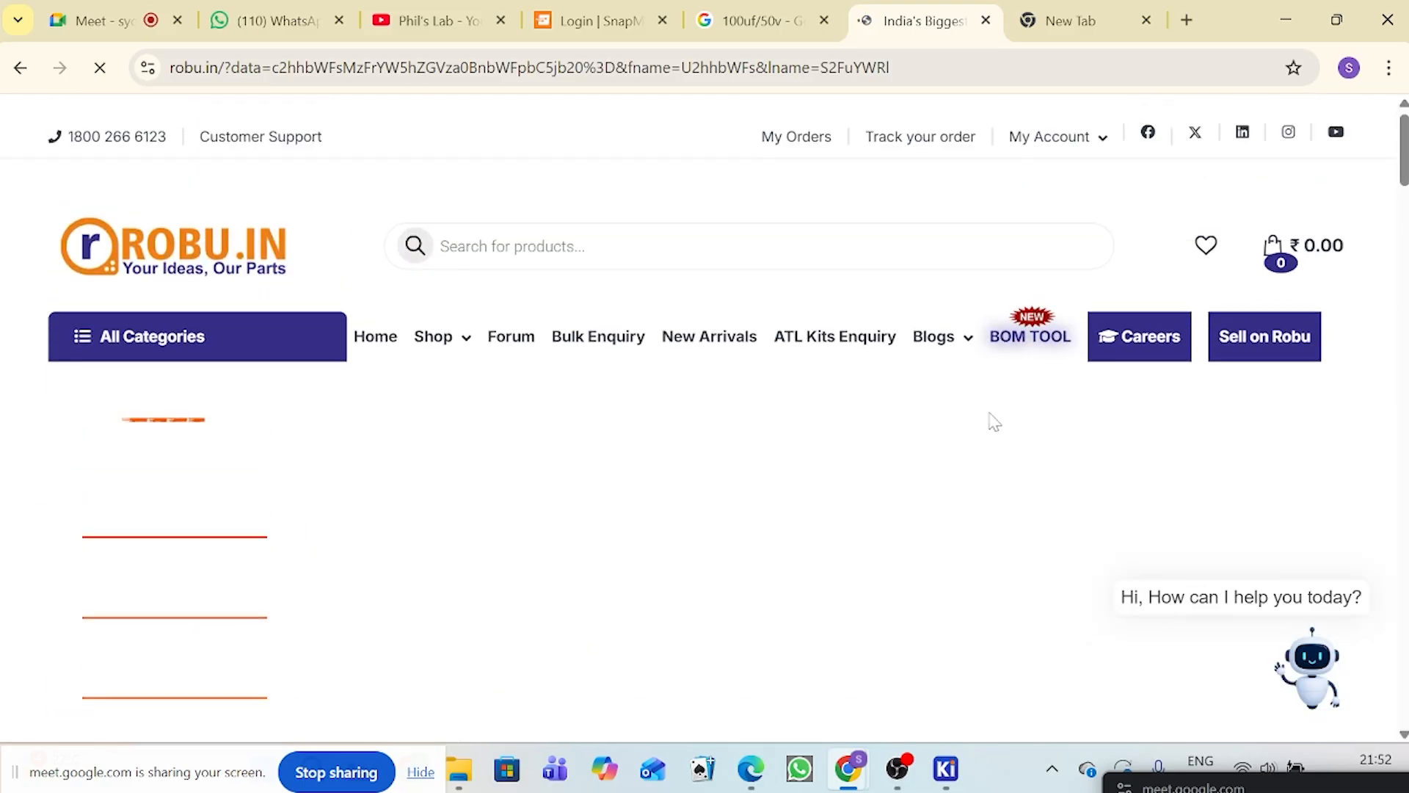
Step: Switch to the other Chrome profile, whose window has the LM2596SX-ADJ part page open
{"action": "left_click", "coordinate": [1350, 68]}
{"action": "left_click", "coordinate": [771, 166]}
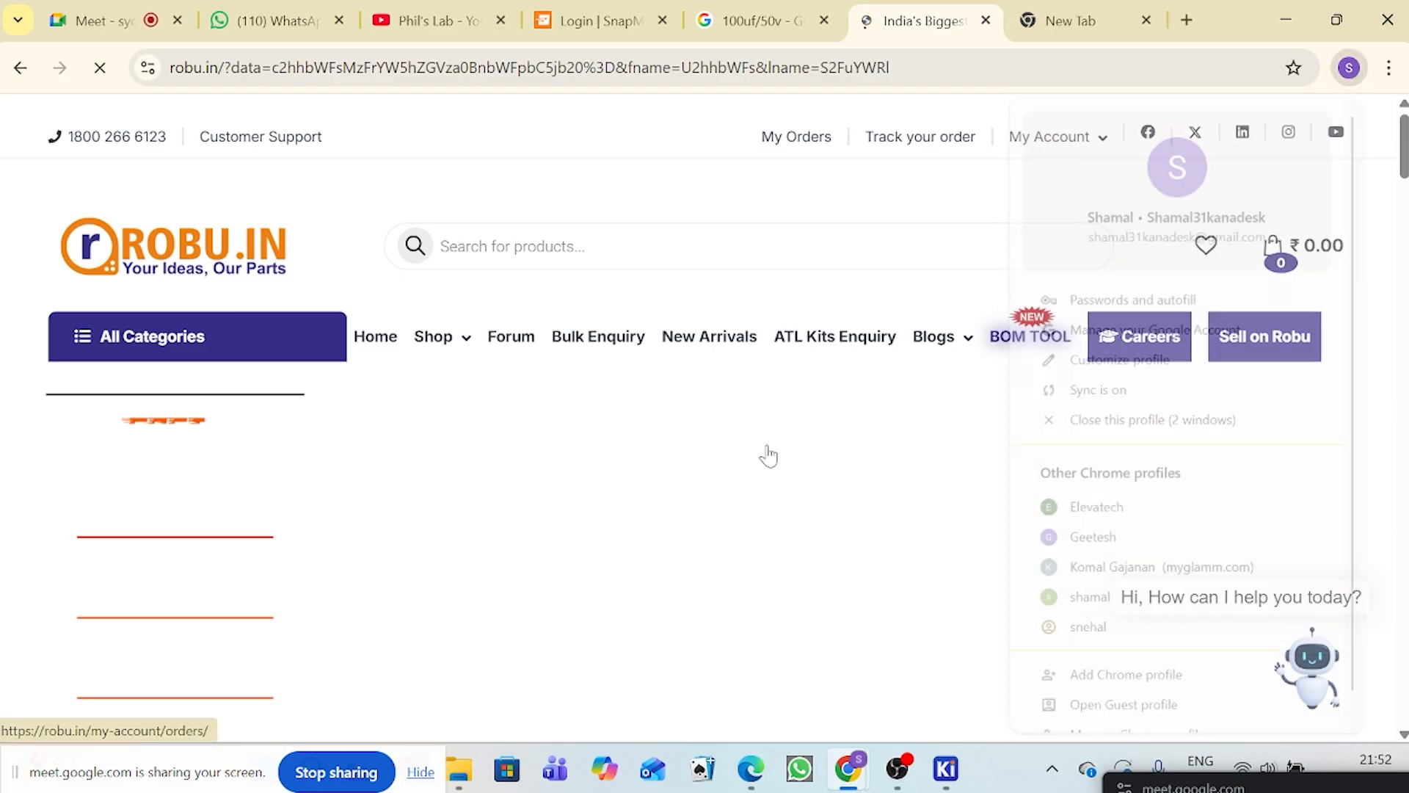
{"action": "mouse_move", "coordinate": [750, 784]}
{"action": "mouse_move", "coordinate": [861, 779]}
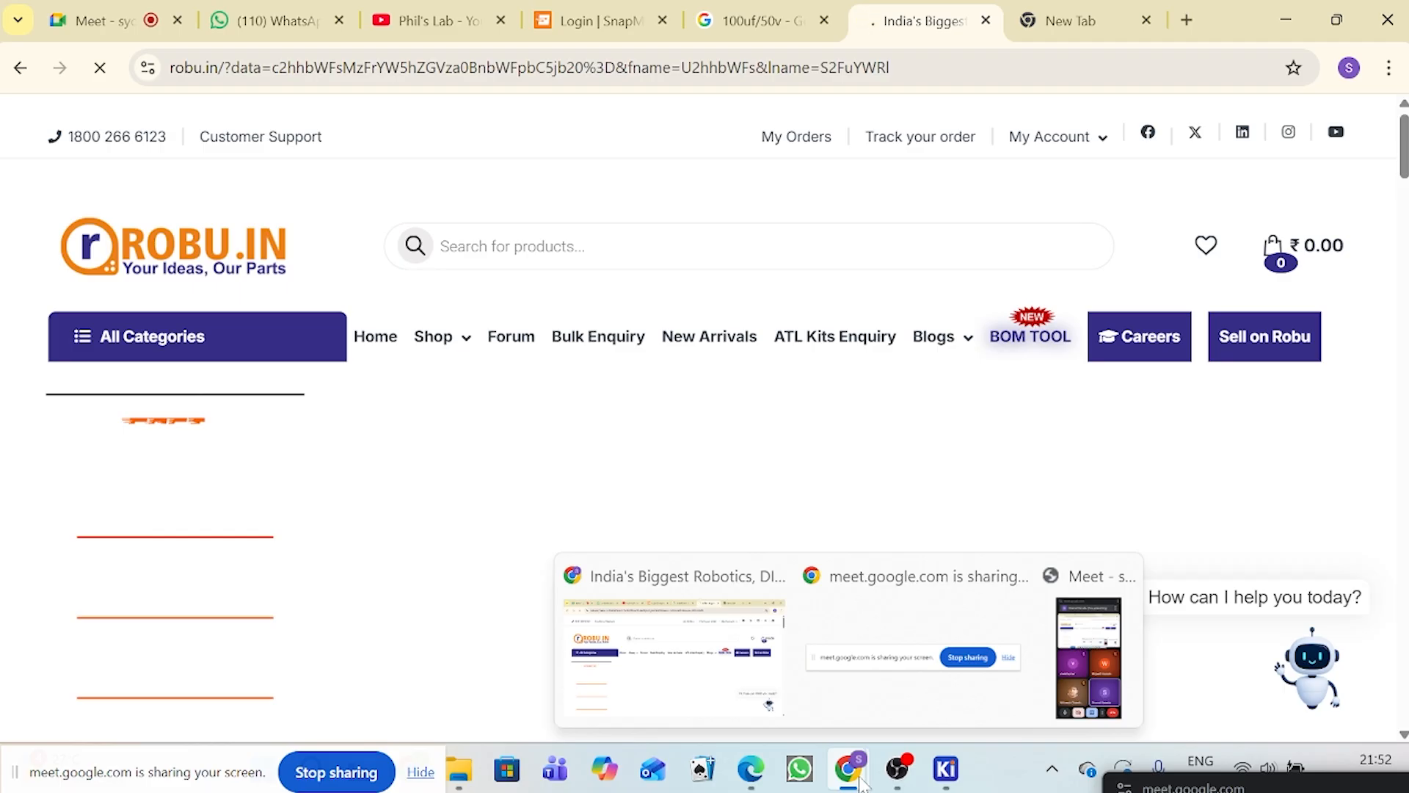
{"action": "left_click", "coordinate": [698, 698]}
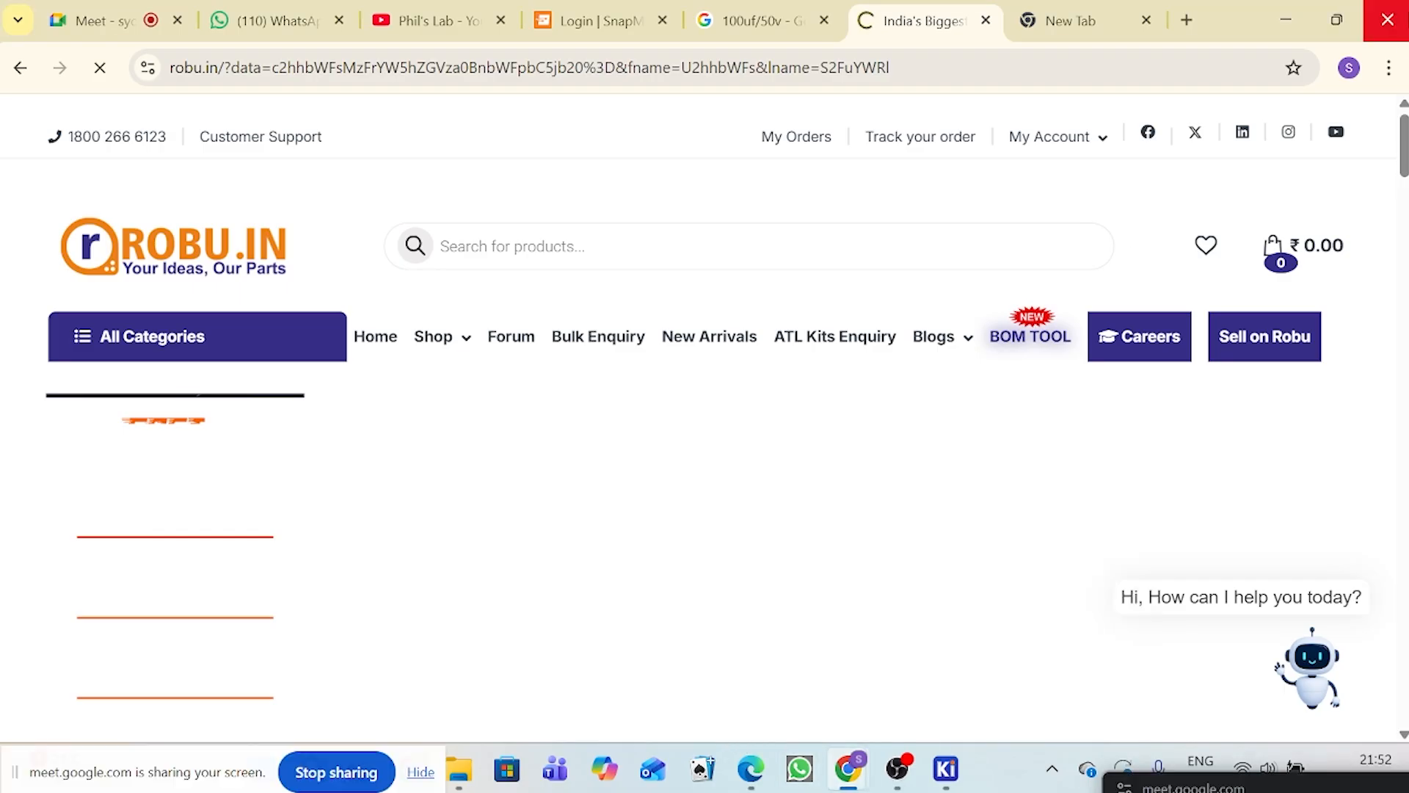
{"action": "left_click", "coordinate": [1349, 68]}
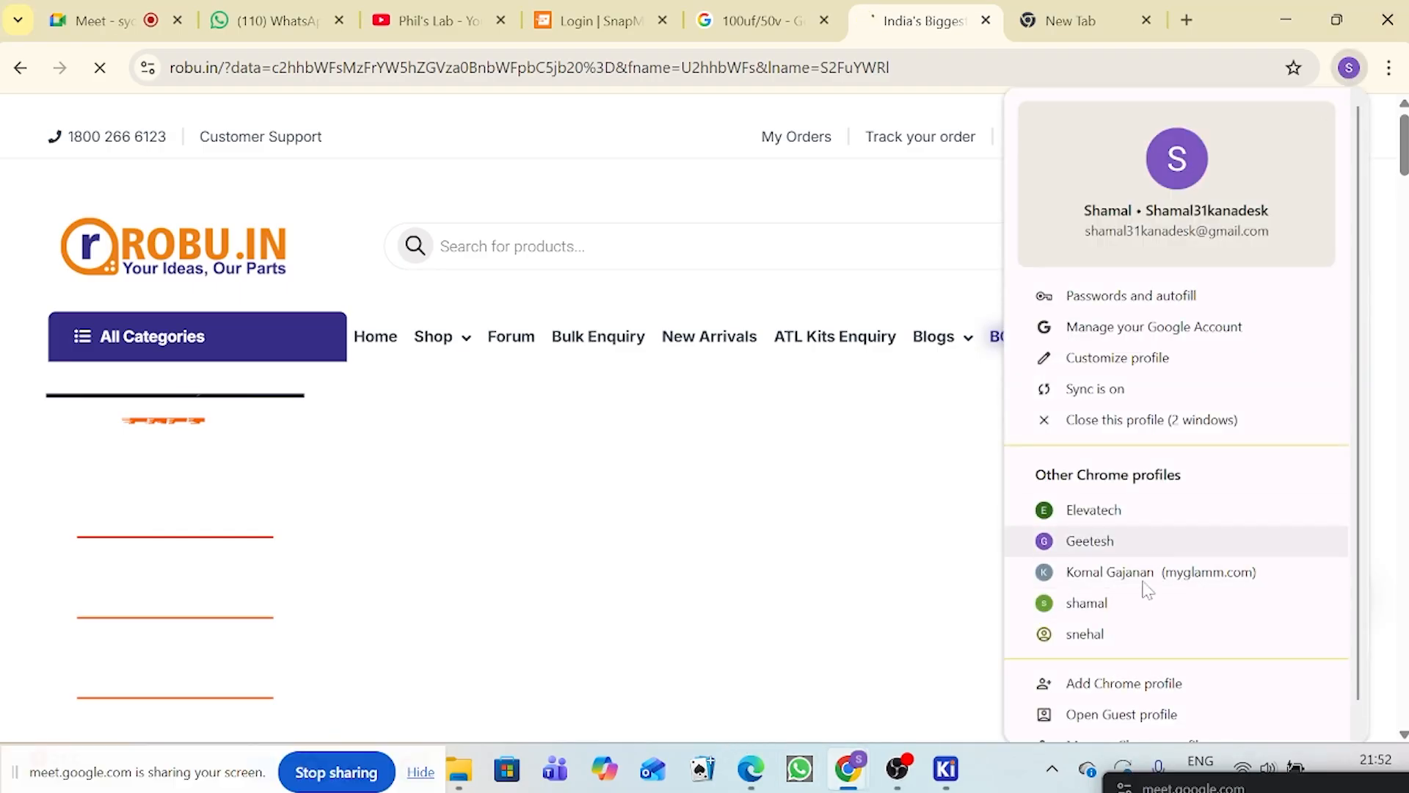
{"action": "left_click", "coordinate": [1139, 608]}
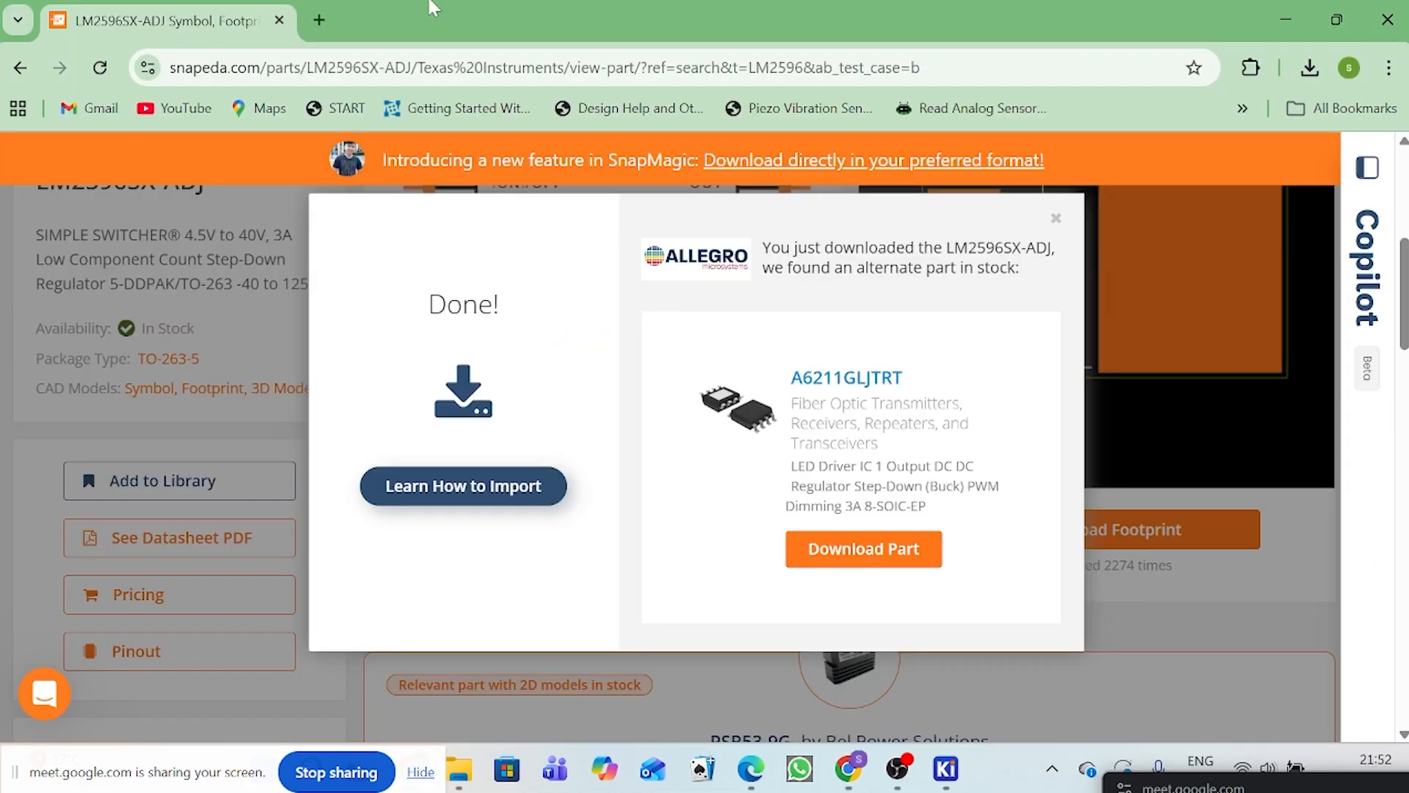
Step: Search Google for "100UF/50V" in a new tab
{"action": "left_click", "coordinate": [319, 20]}
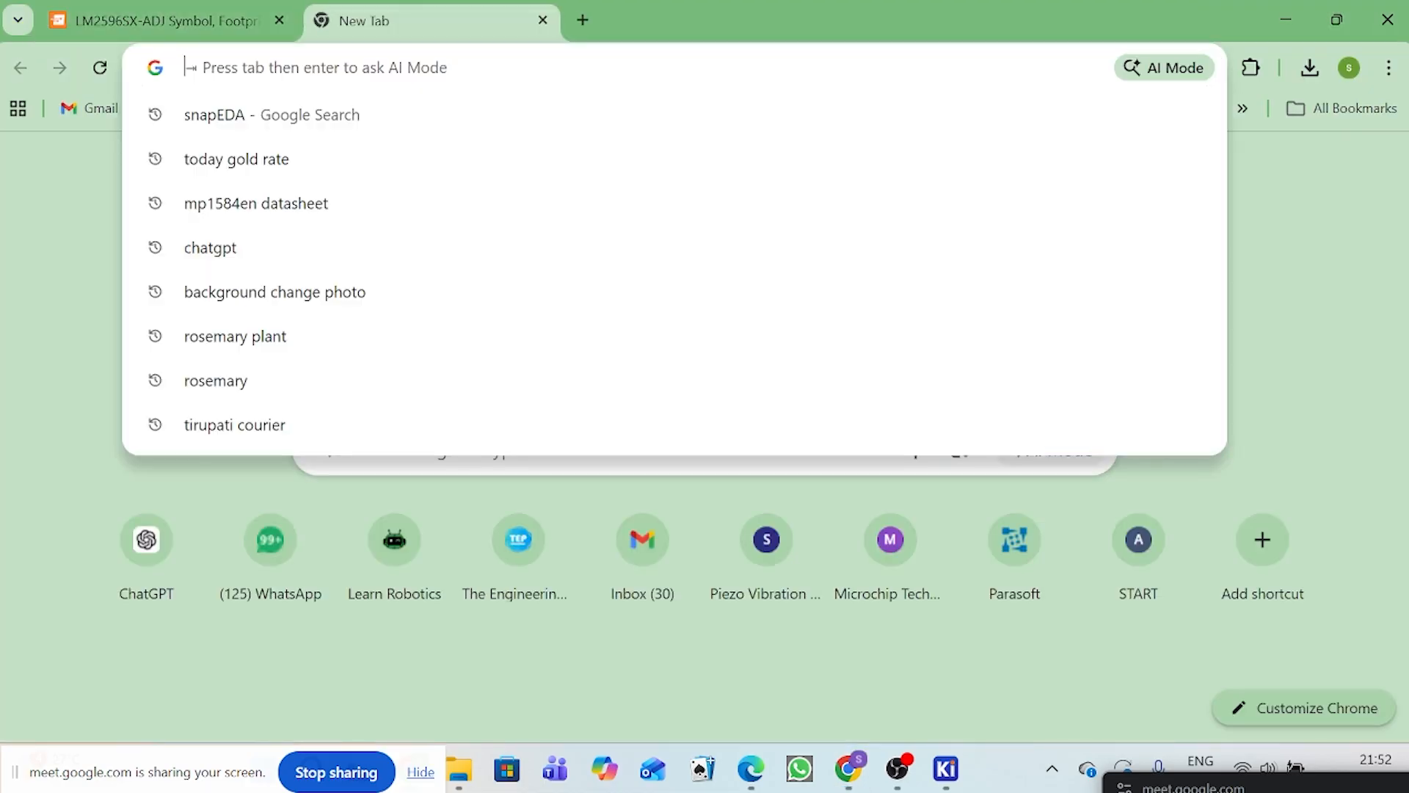
{"action": "type", "text": "100U"}
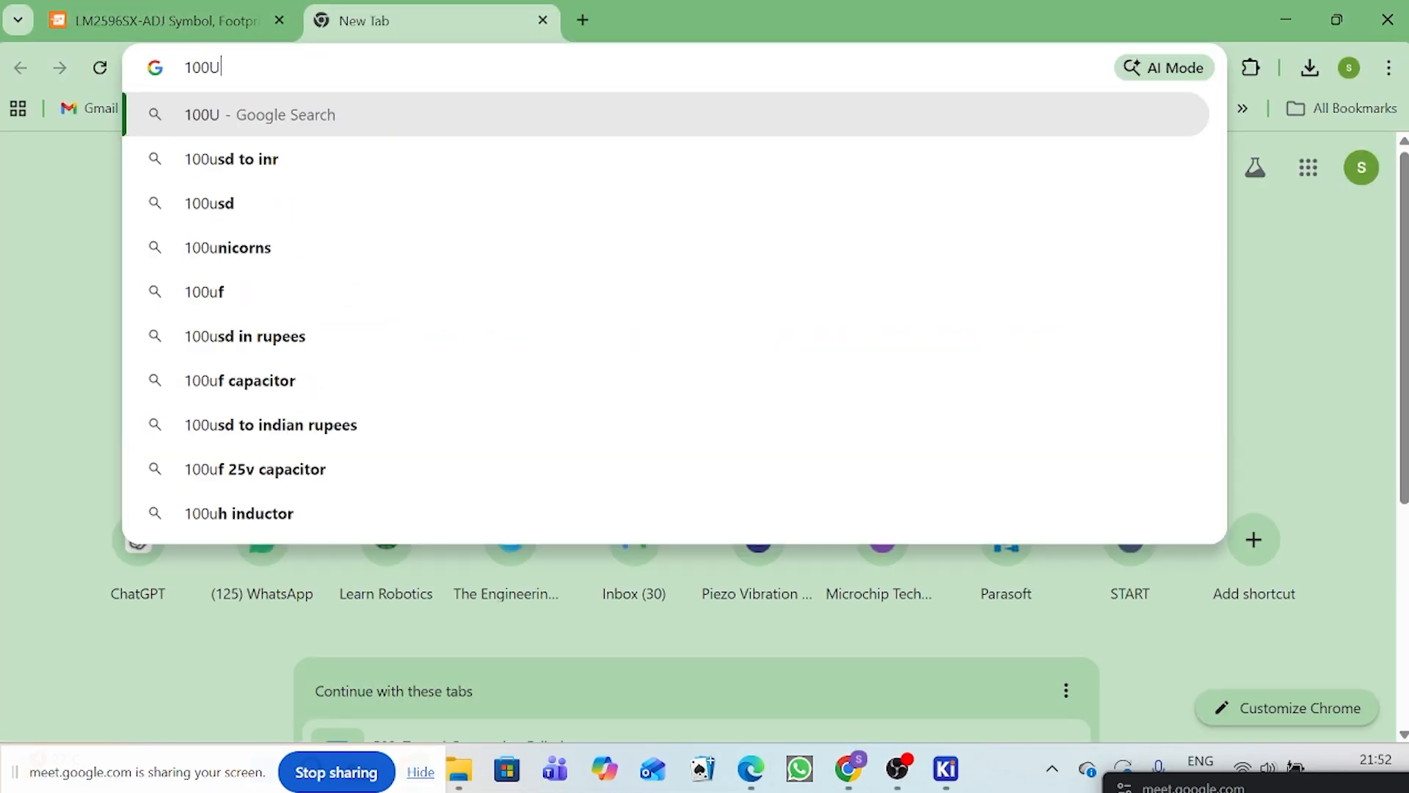
{"action": "type", "text": "F/"}
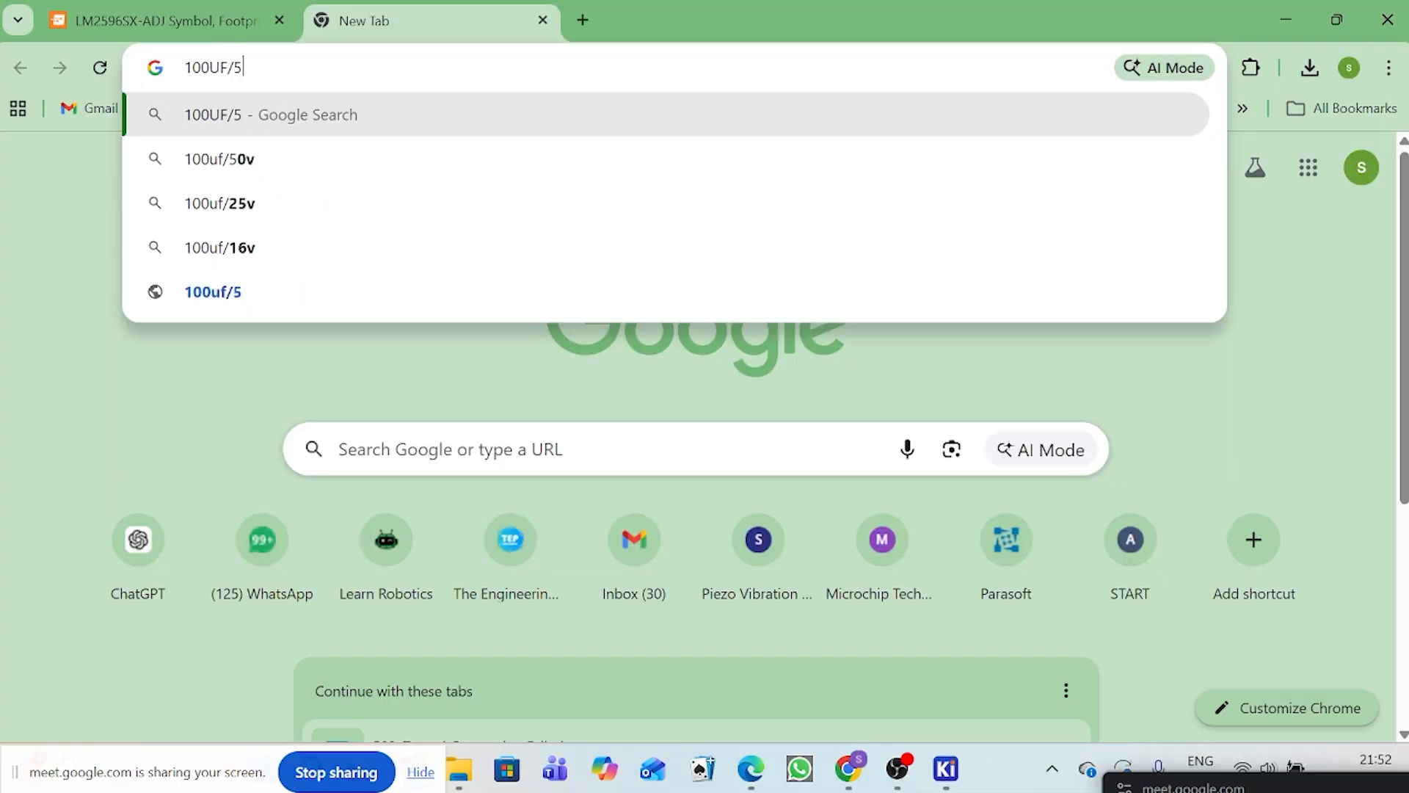
{"action": "type", "text": "50V"}
{"action": "key", "text": "Return"}
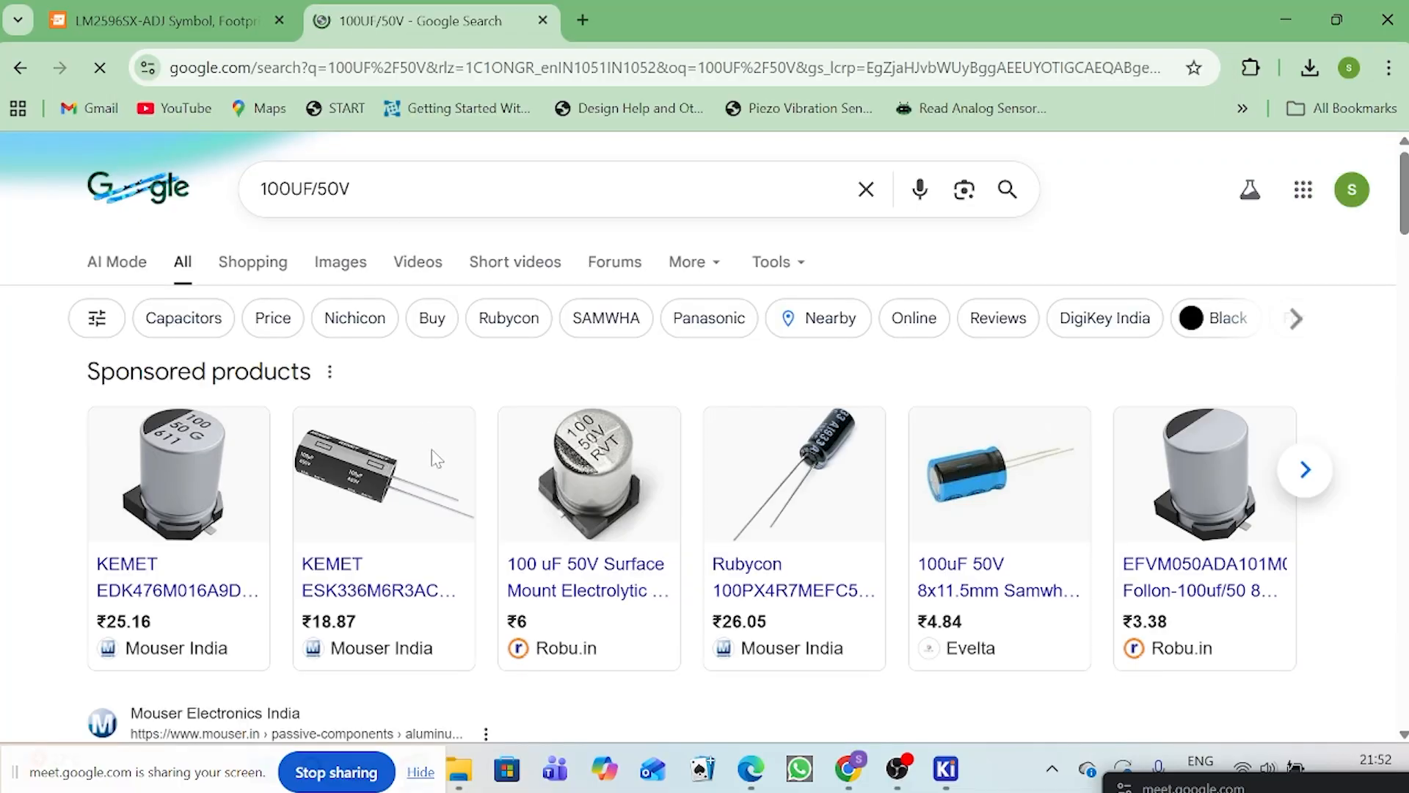
Step: Open the Robu.in listing for the 100 uF 50V surface mount electrolytic capacitor and return to the search results
{"action": "scroll", "coordinate": [426, 432], "scroll_direction": "down", "scroll_amount": 2}
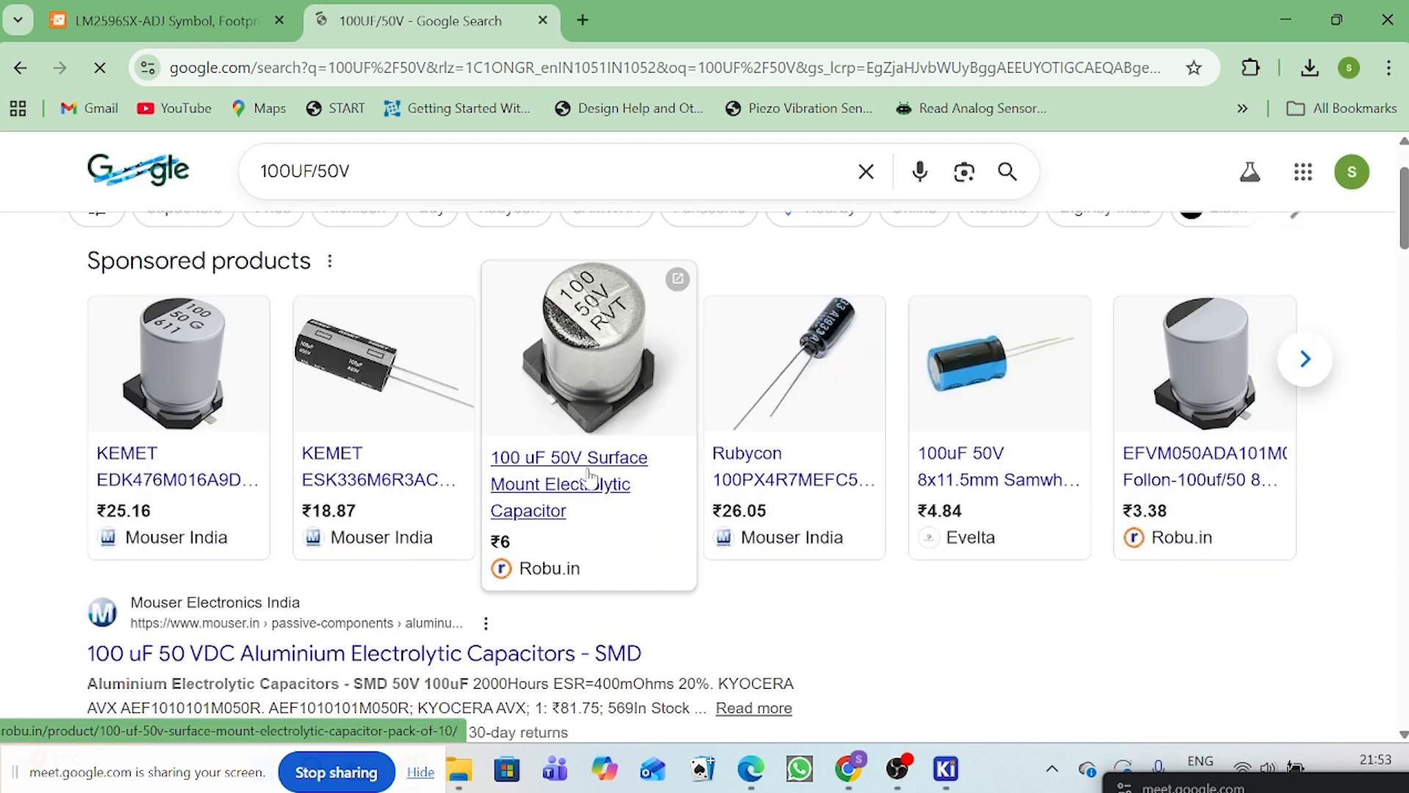
{"action": "left_click", "coordinate": [598, 478]}
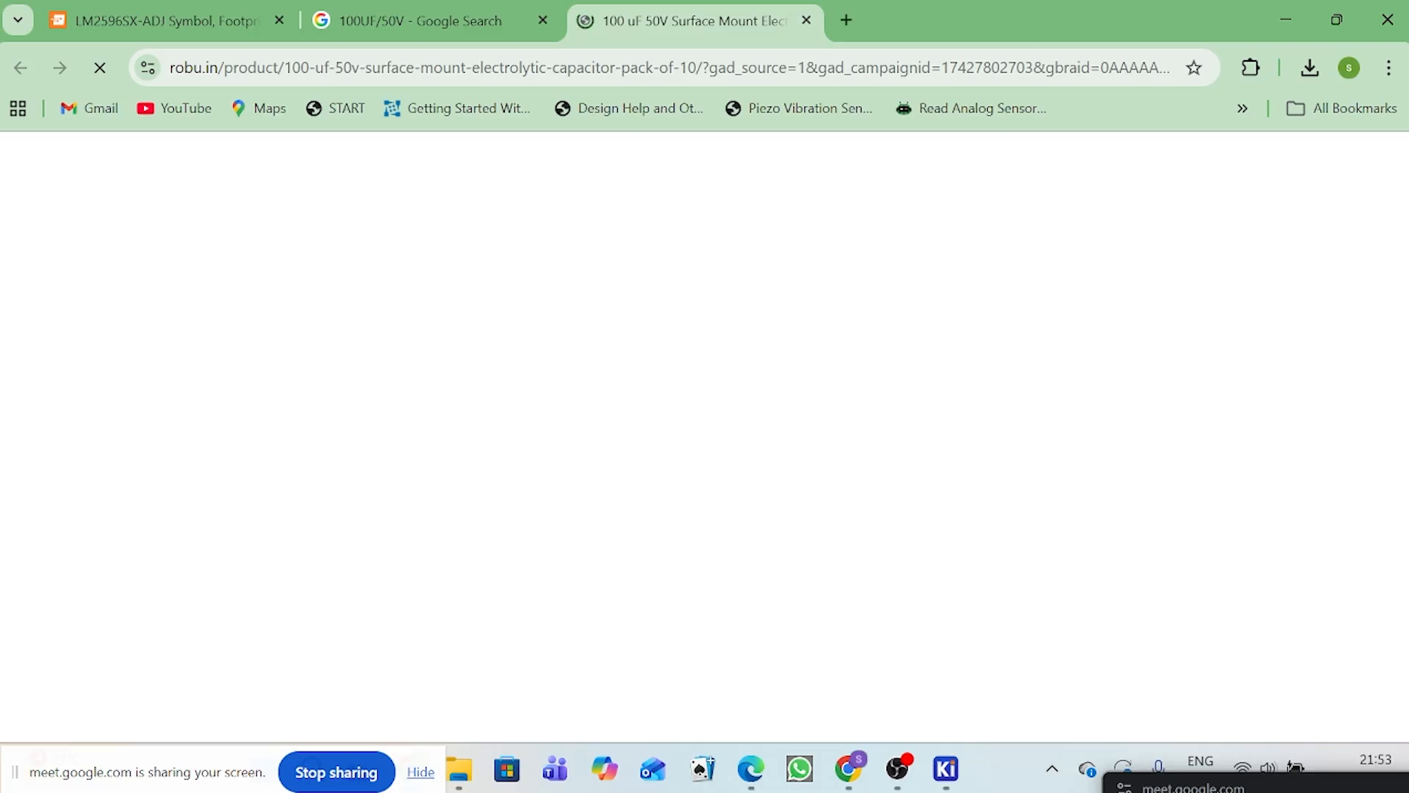
{"action": "left_click", "coordinate": [363, 16]}
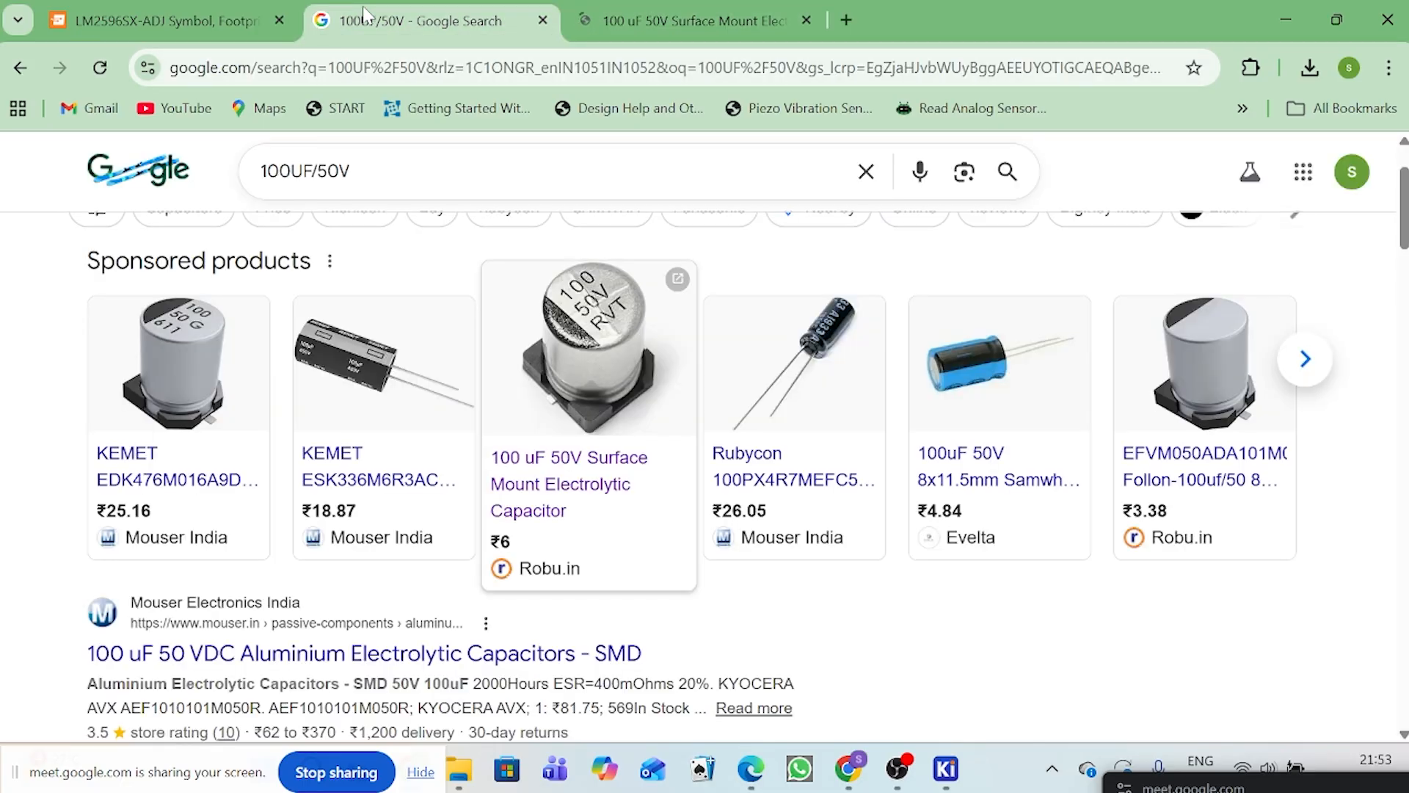
{"action": "left_click", "coordinate": [683, 21]}
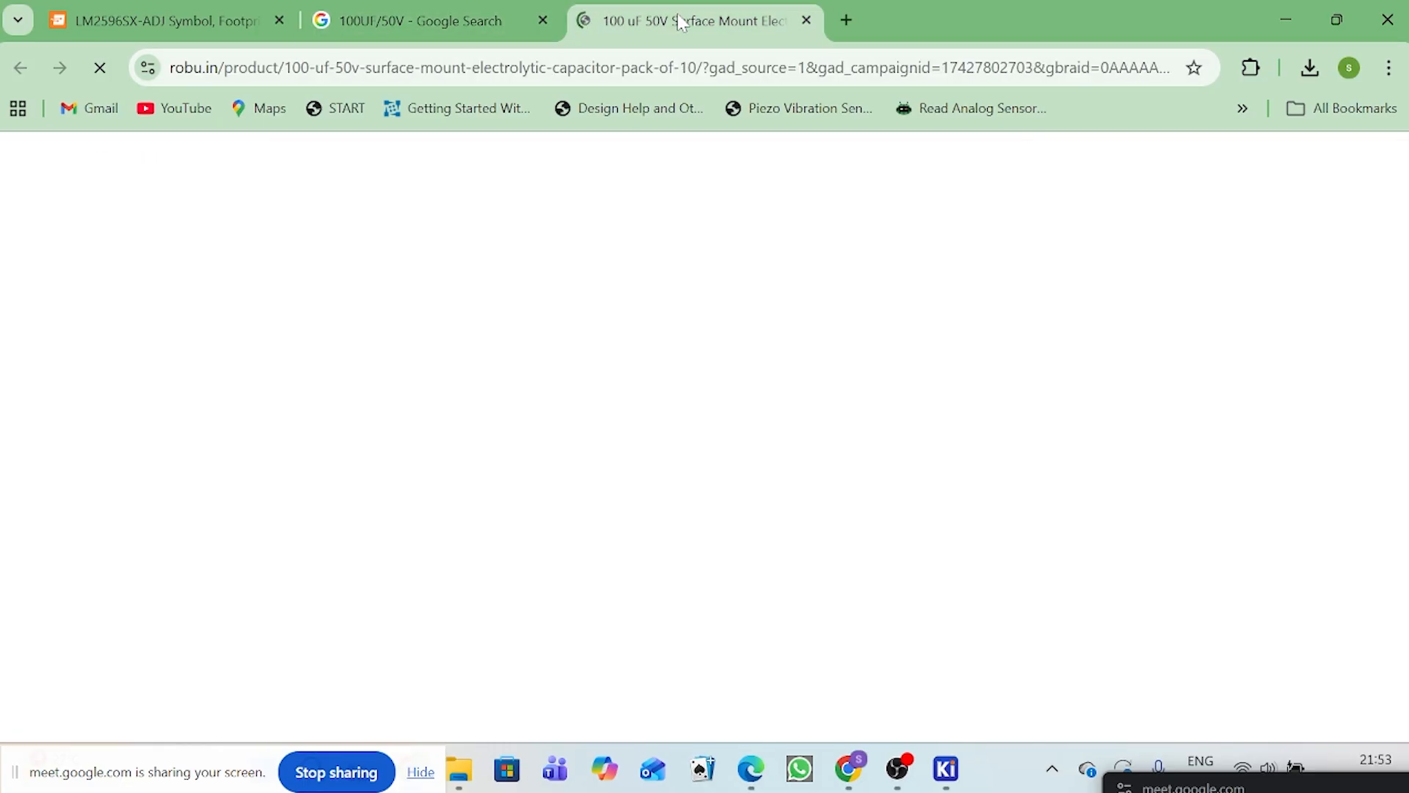
{"action": "left_click", "coordinate": [424, 10]}
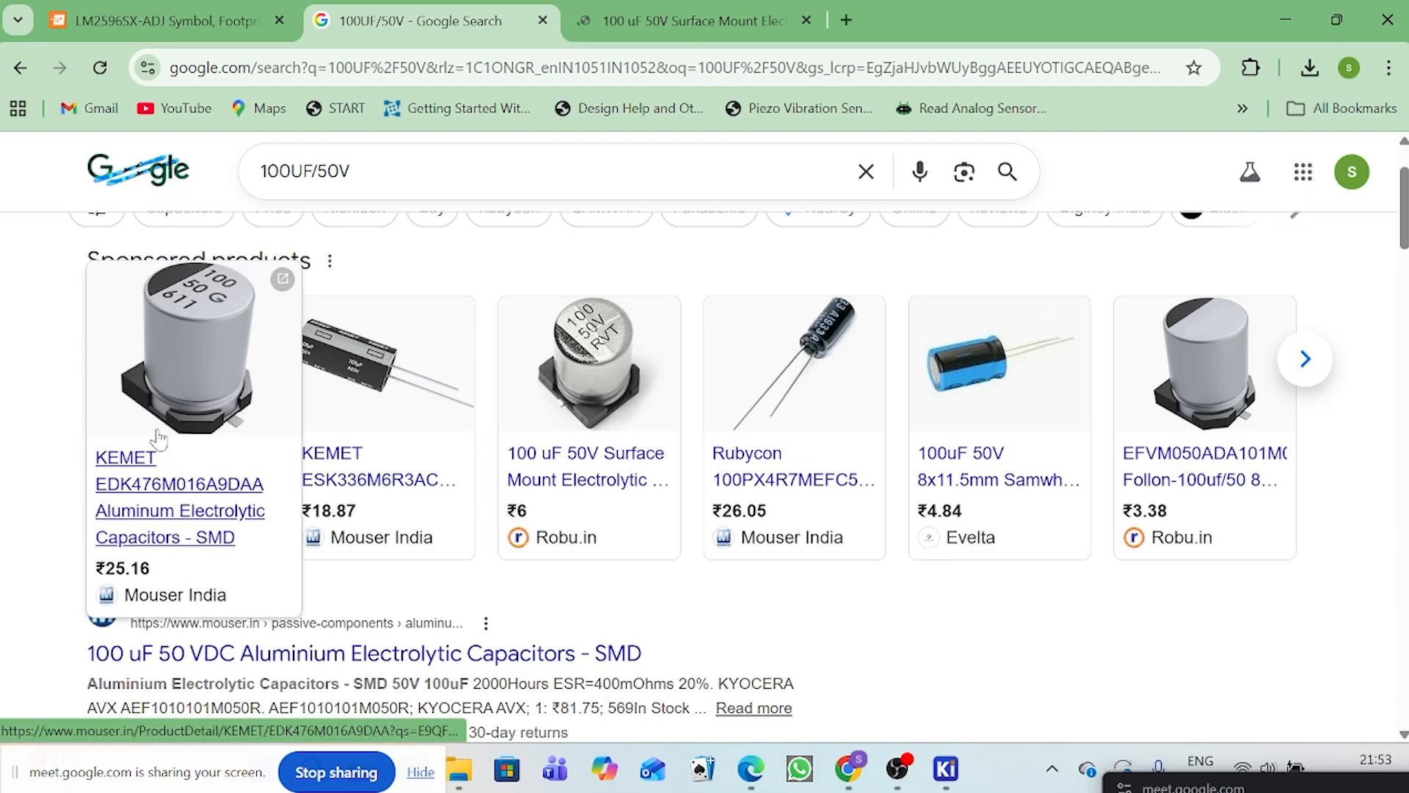
Step: Open the Mouser page for the KEMET EDK476M016A9DAA capacitor, leaving the Robu.in listing for the 100 uF 50V capacitor in view
{"action": "left_click", "coordinate": [170, 478]}
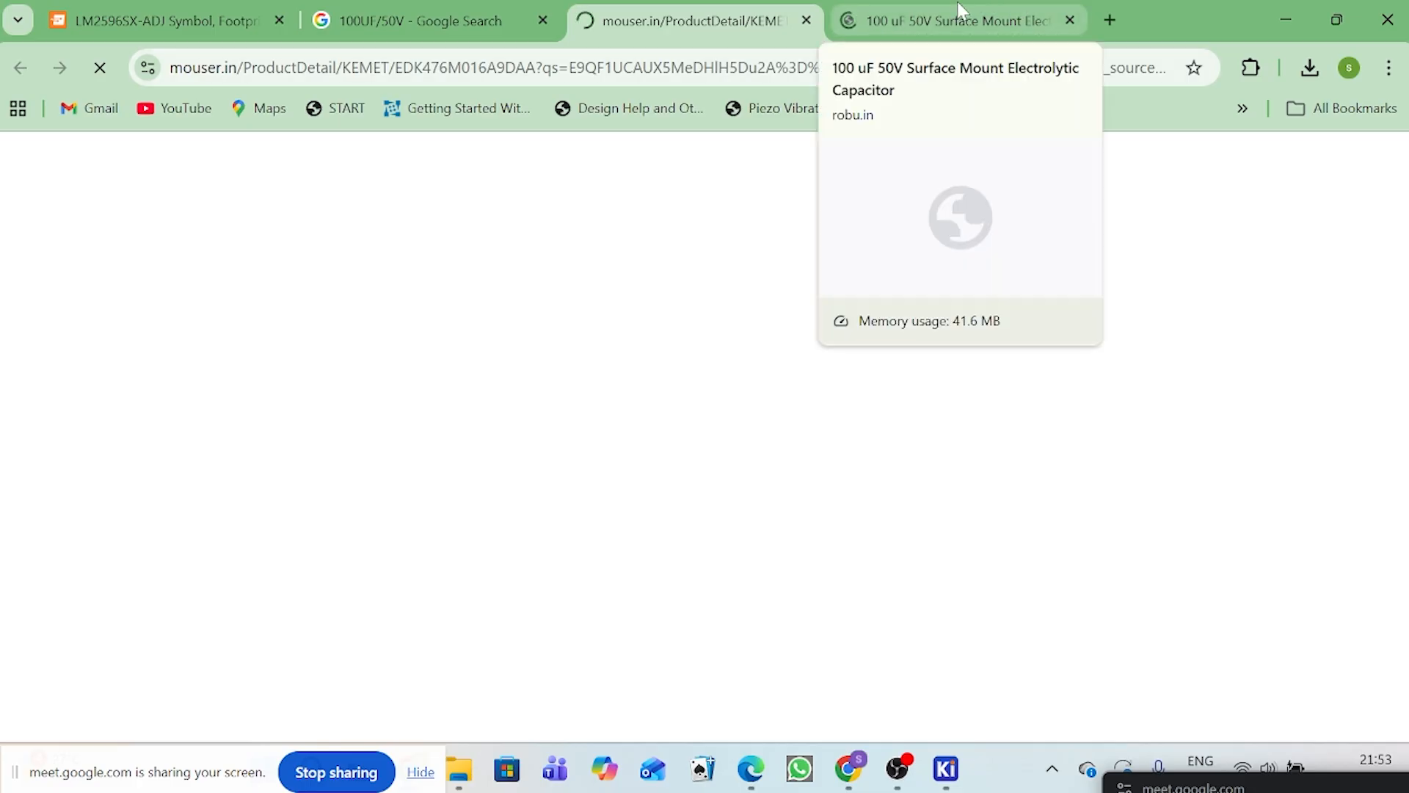
{"action": "left_click", "coordinate": [958, 21]}
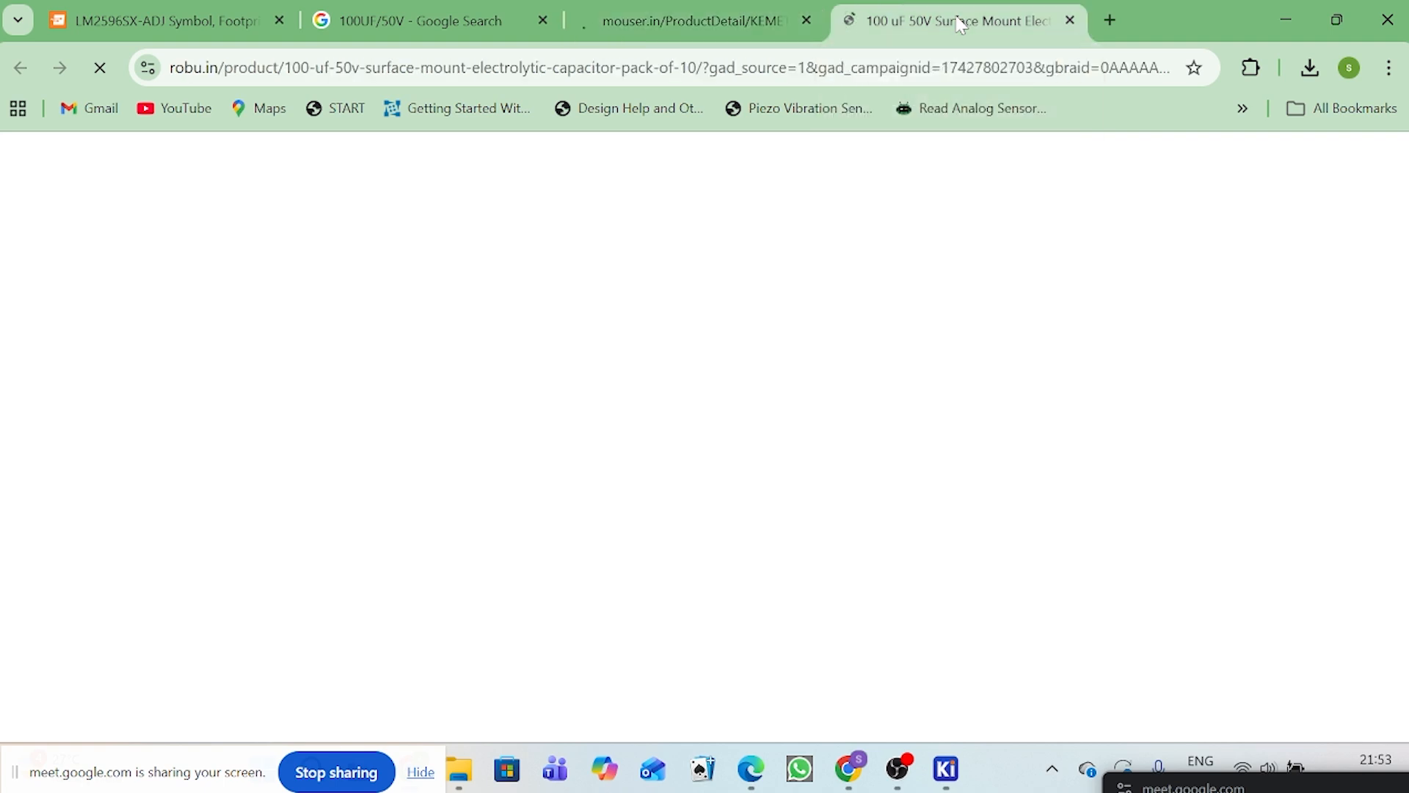
{"action": "key", "text": "ctrl+Page_Up"}
{"action": "left_click", "coordinate": [969, 25]}
Step: Switch to the other Chrome profile's window and sign in to Robu.in with the suggested Google account
{"action": "left_click", "coordinate": [848, 769]}
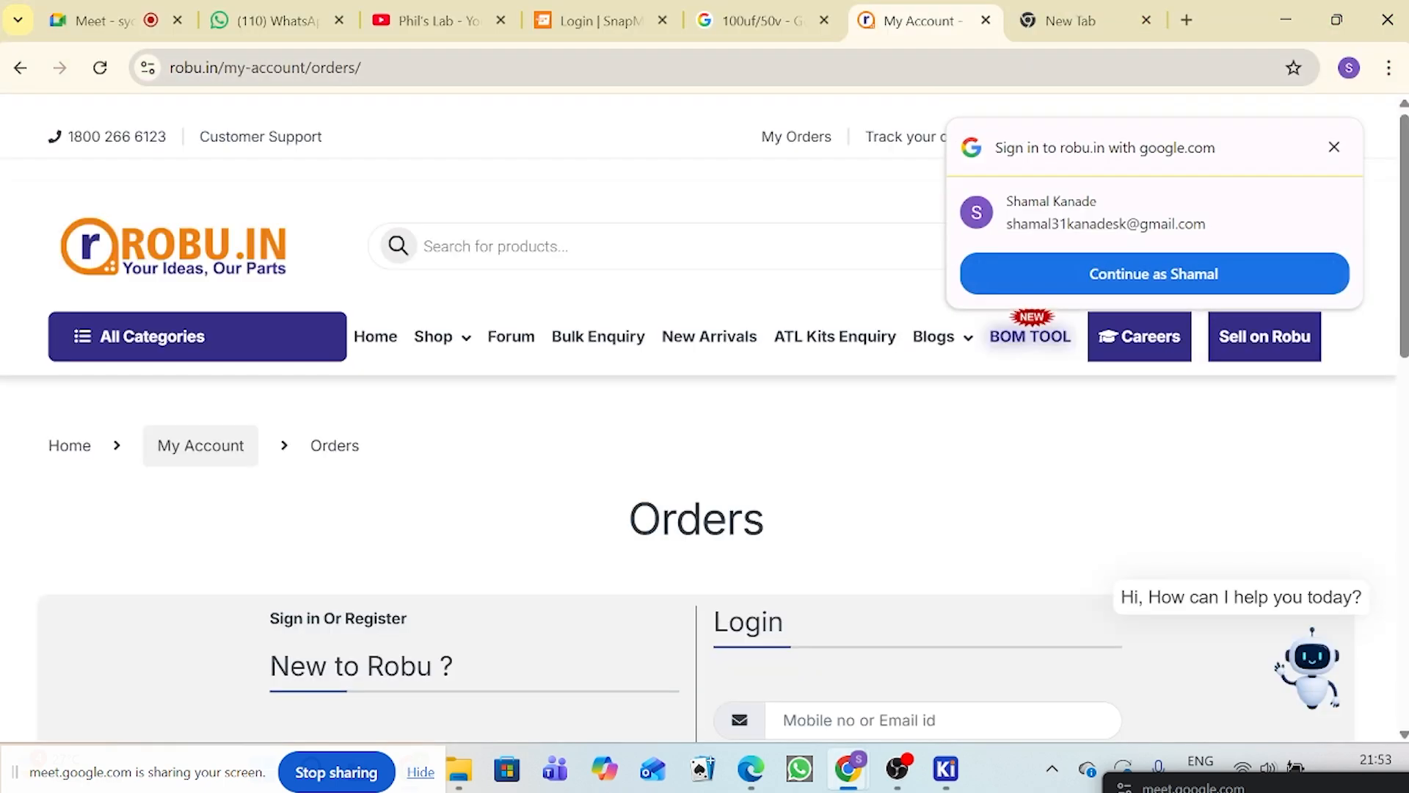
{"action": "scroll", "coordinate": [874, 603], "scroll_direction": "down", "scroll_amount": 4}
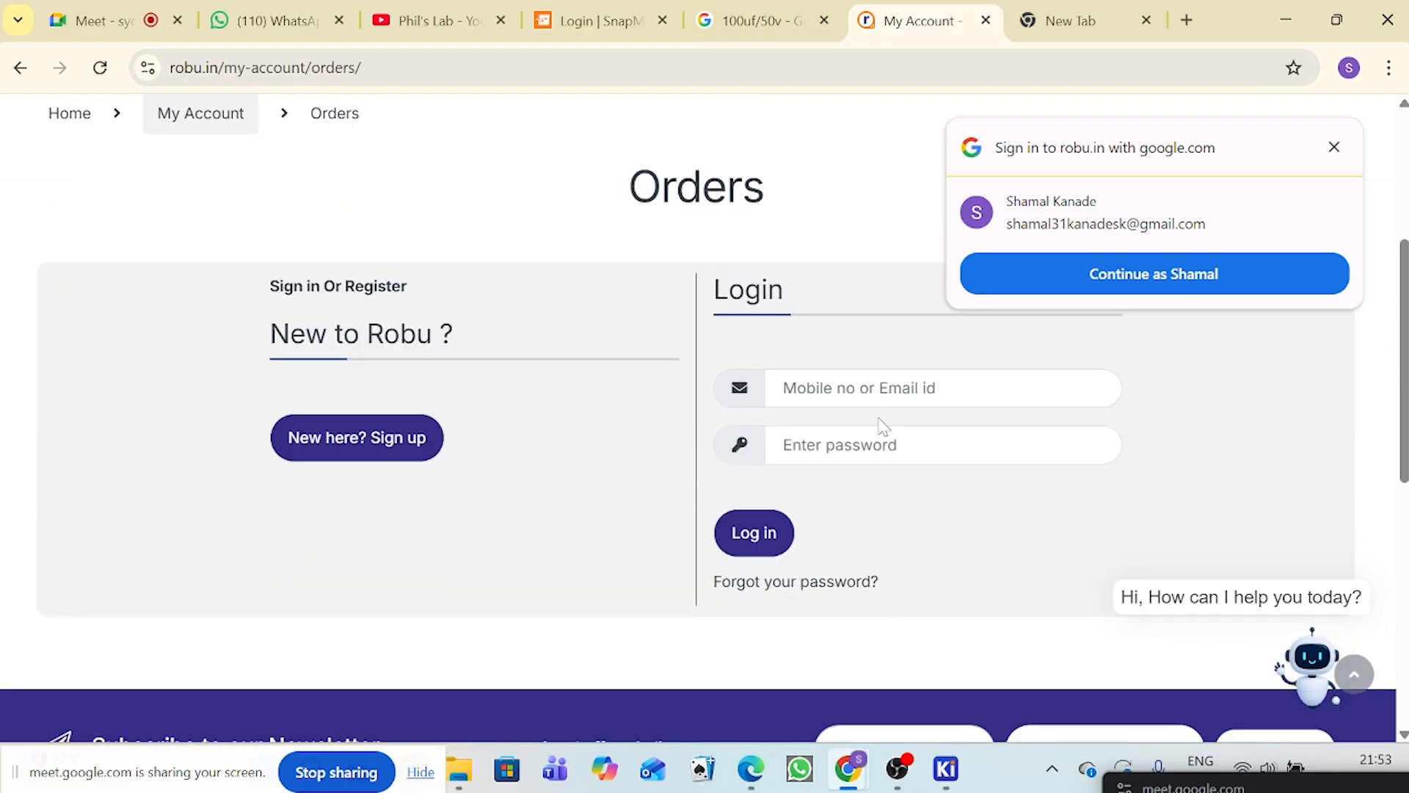
{"action": "left_click", "coordinate": [1181, 268]}
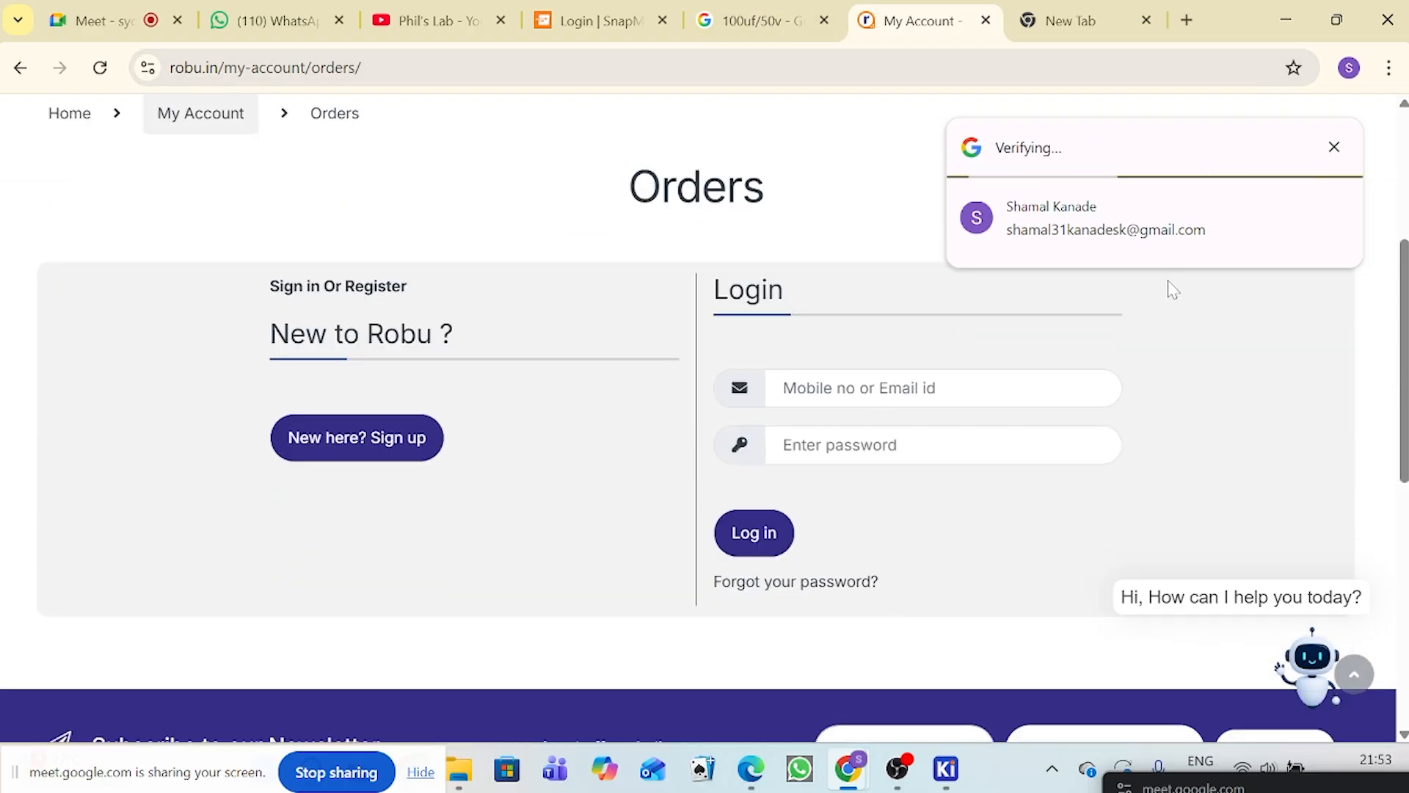
{"action": "left_click", "coordinate": [791, 9]}
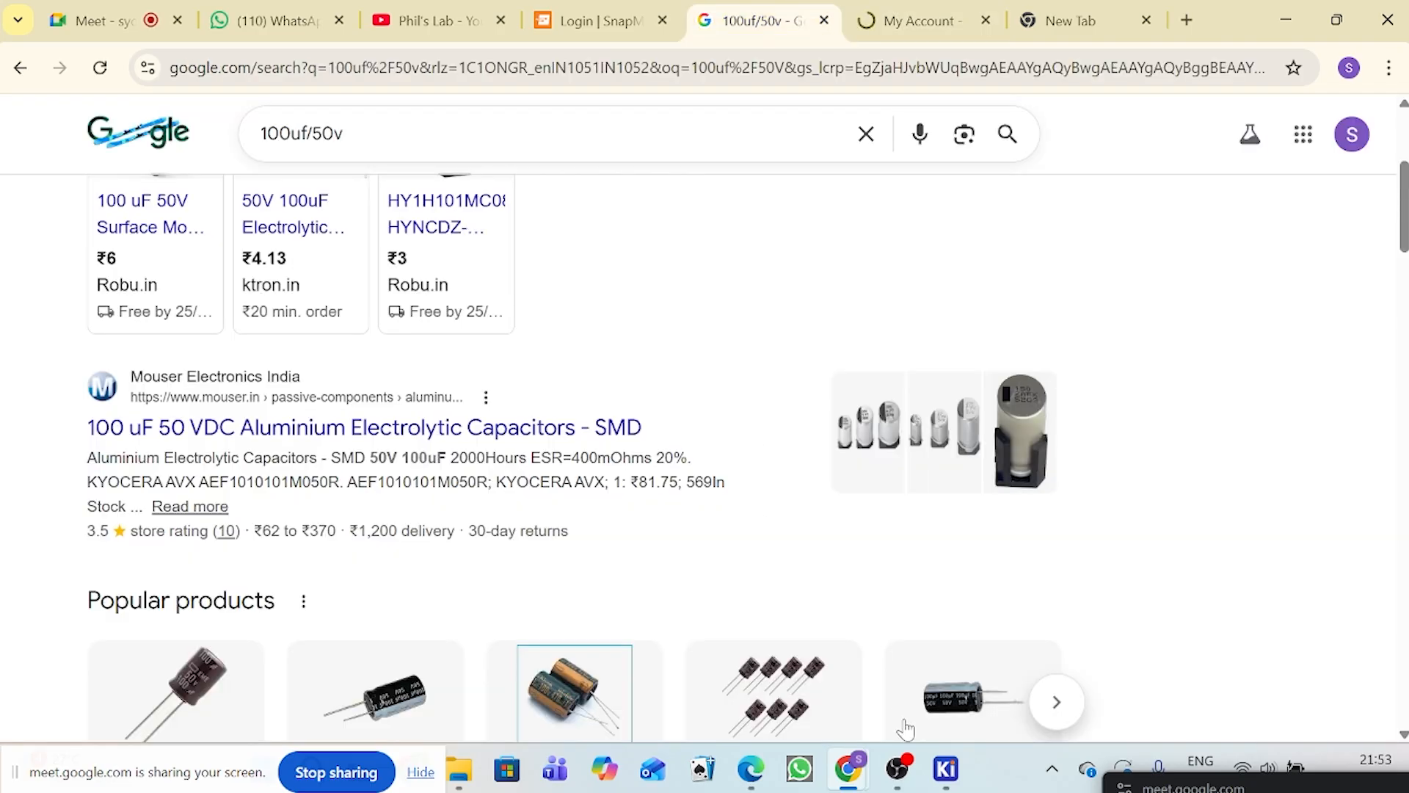
Step: Return to the Chrome profile whose window has the Robu.in and Mouser capacitor pages open
{"action": "mouse_move", "coordinate": [842, 784]}
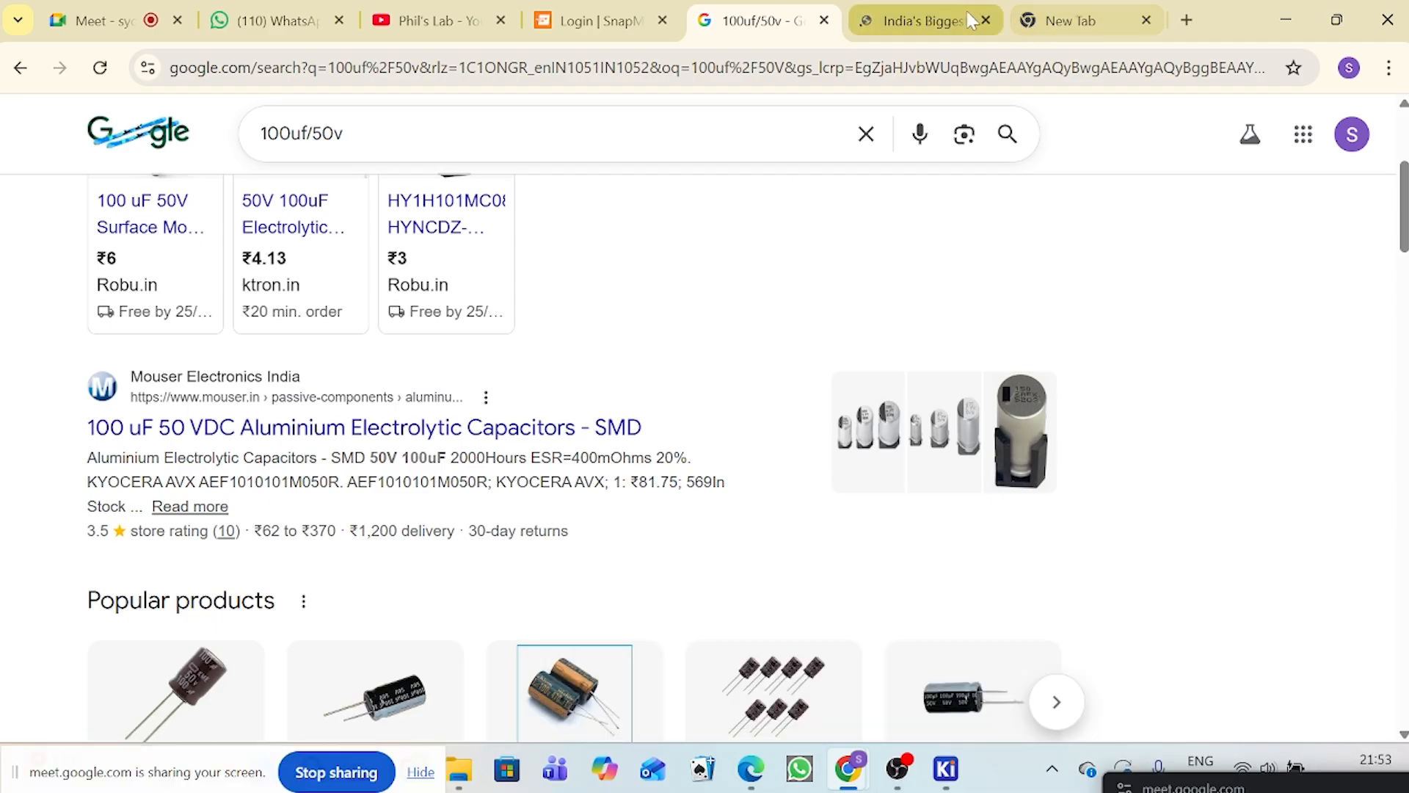
{"action": "left_click", "coordinate": [924, 21]}
{"action": "left_click", "coordinate": [1092, 9]}
{"action": "type", "text": "LM"}
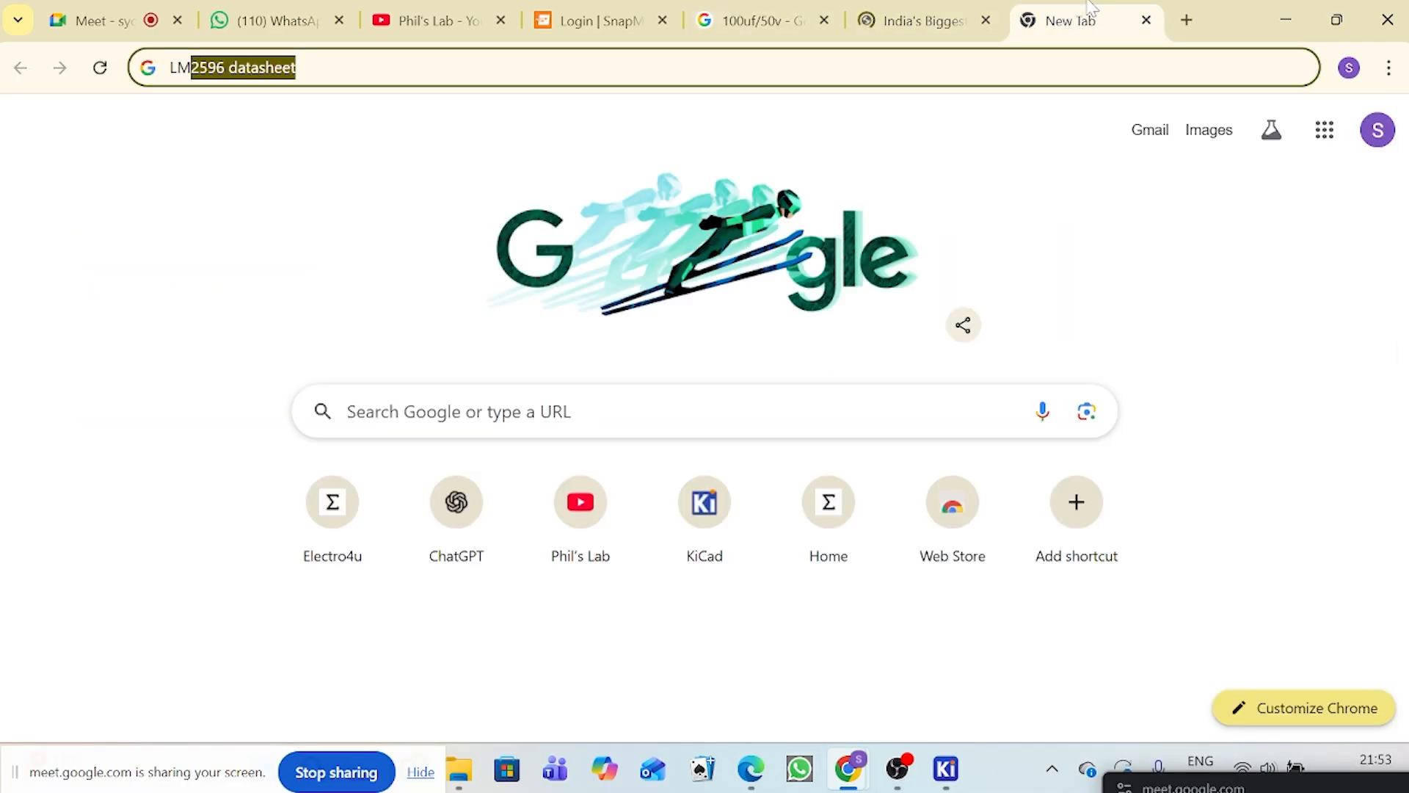
{"action": "left_click", "coordinate": [1349, 68]}
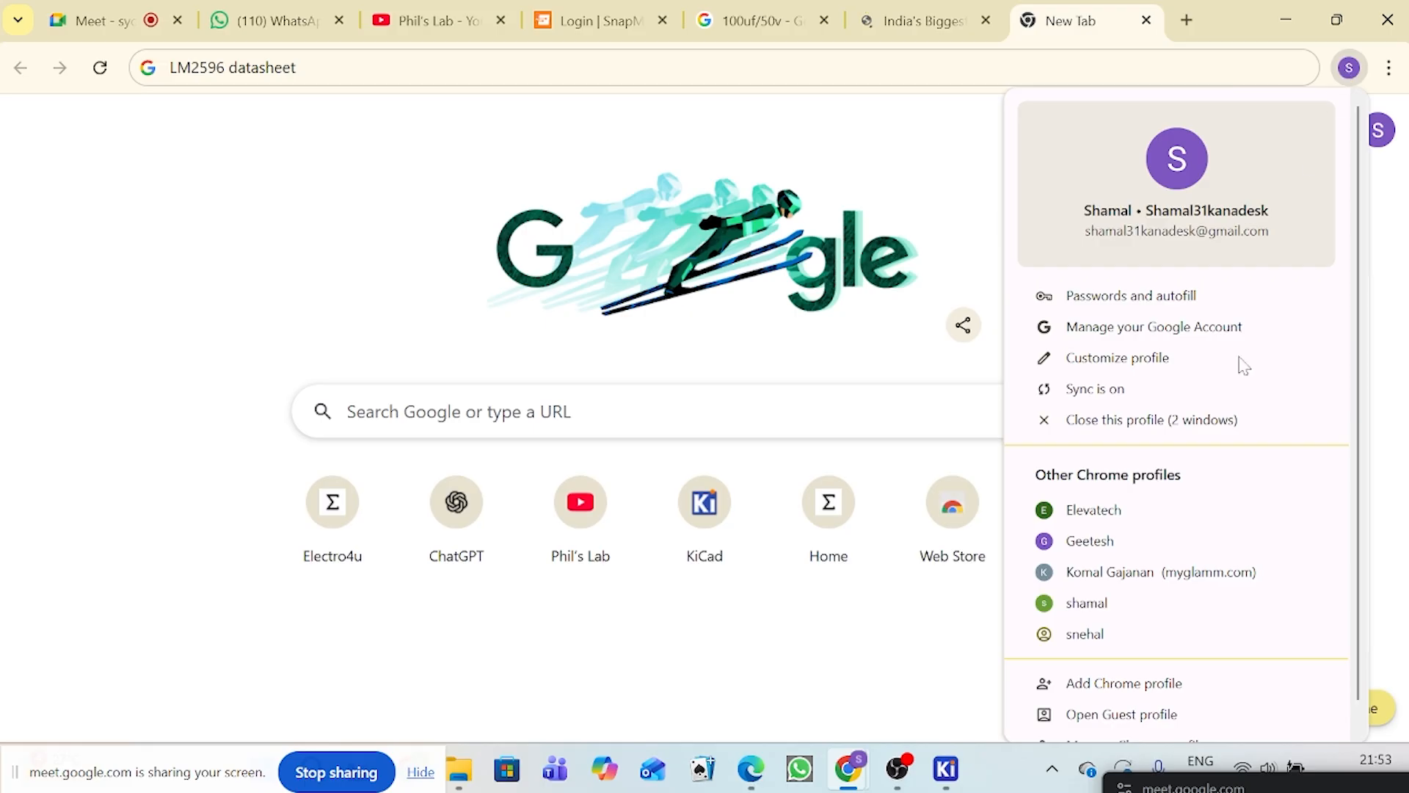
{"action": "left_click", "coordinate": [1140, 603]}
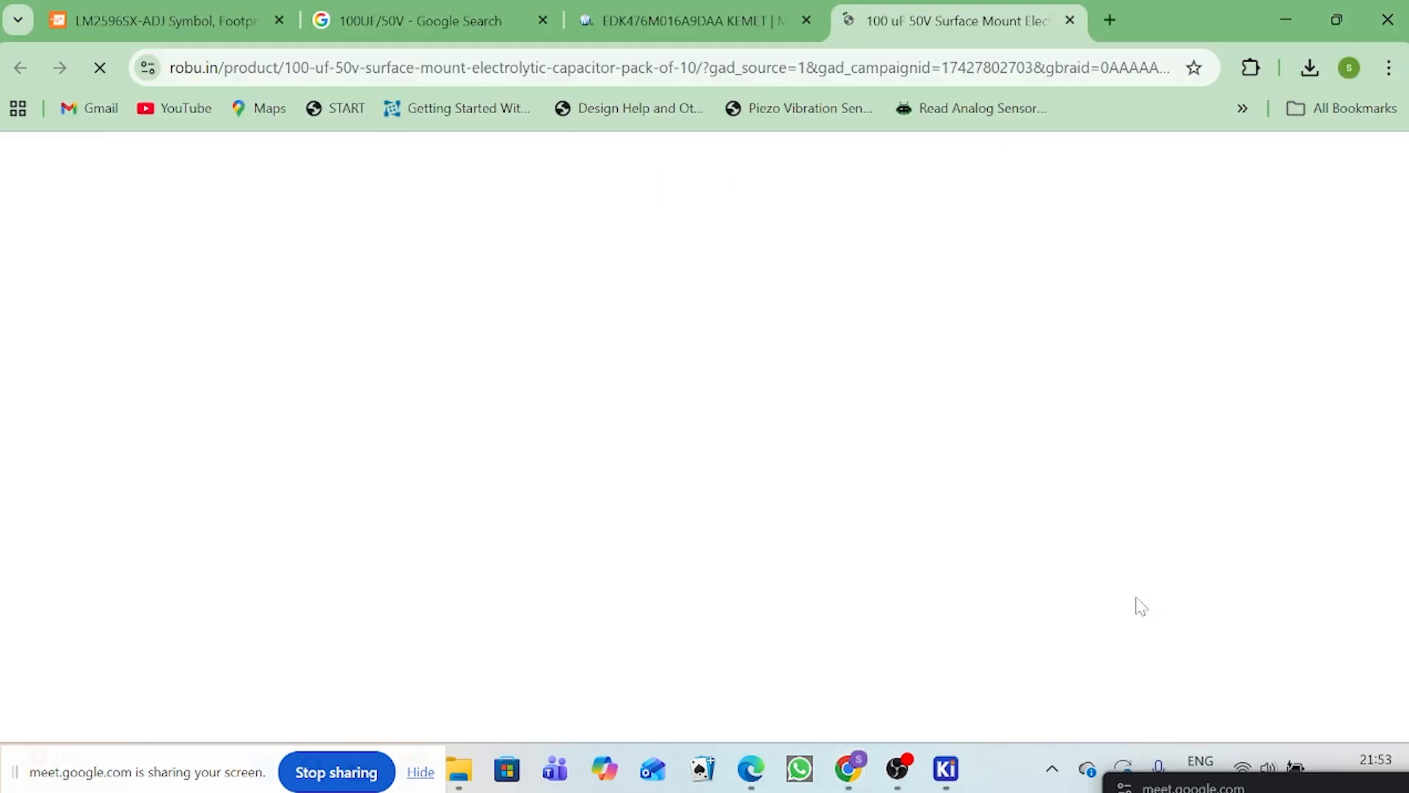
Step: Check the specification table of the 100 uF 50V surface mount capacitor on Robu.in for its dimensions
{"action": "scroll", "coordinate": [900, 576], "scroll_direction": "down", "scroll_amount": 15}
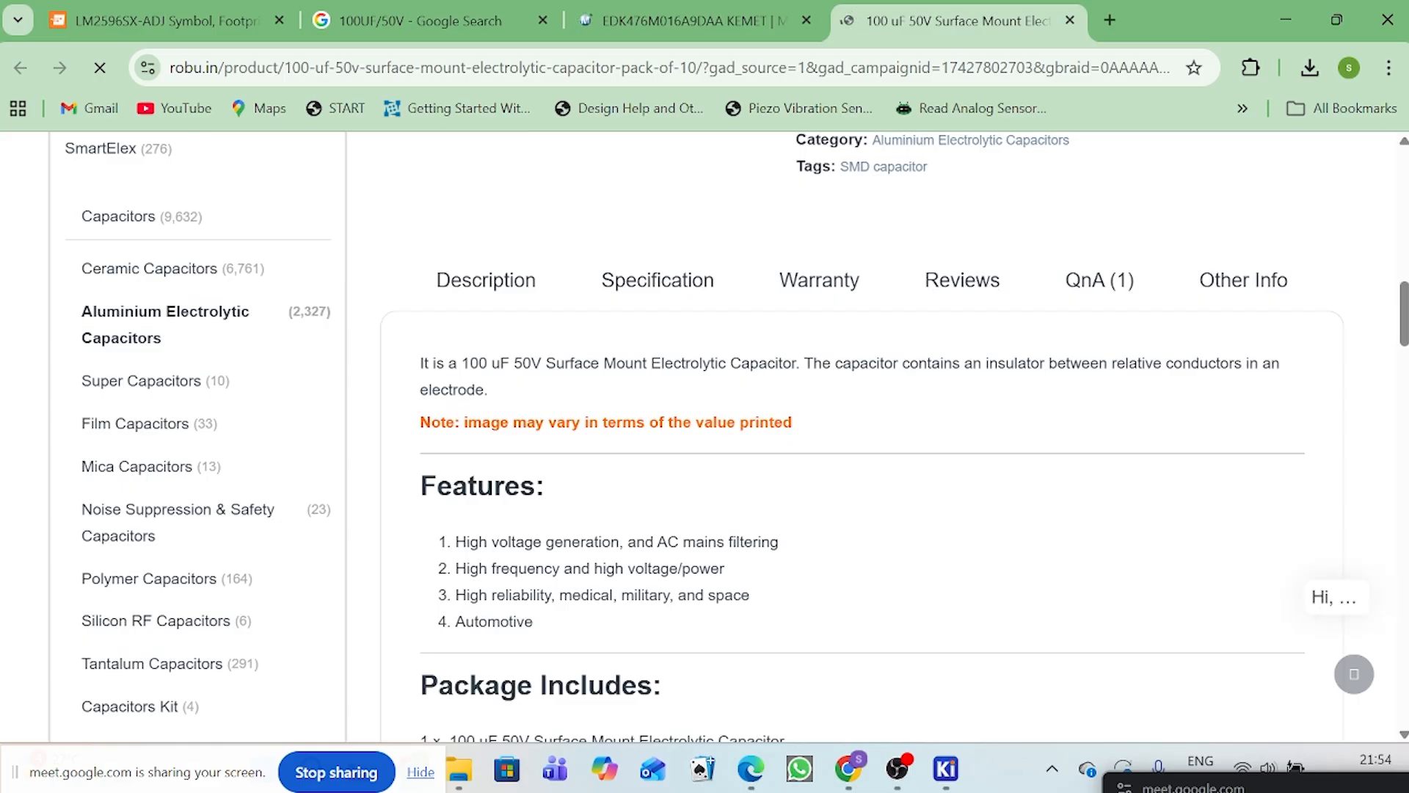
{"action": "left_click", "coordinate": [706, 287]}
{"action": "scroll", "coordinate": [870, 496], "scroll_direction": "down", "scroll_amount": 1}
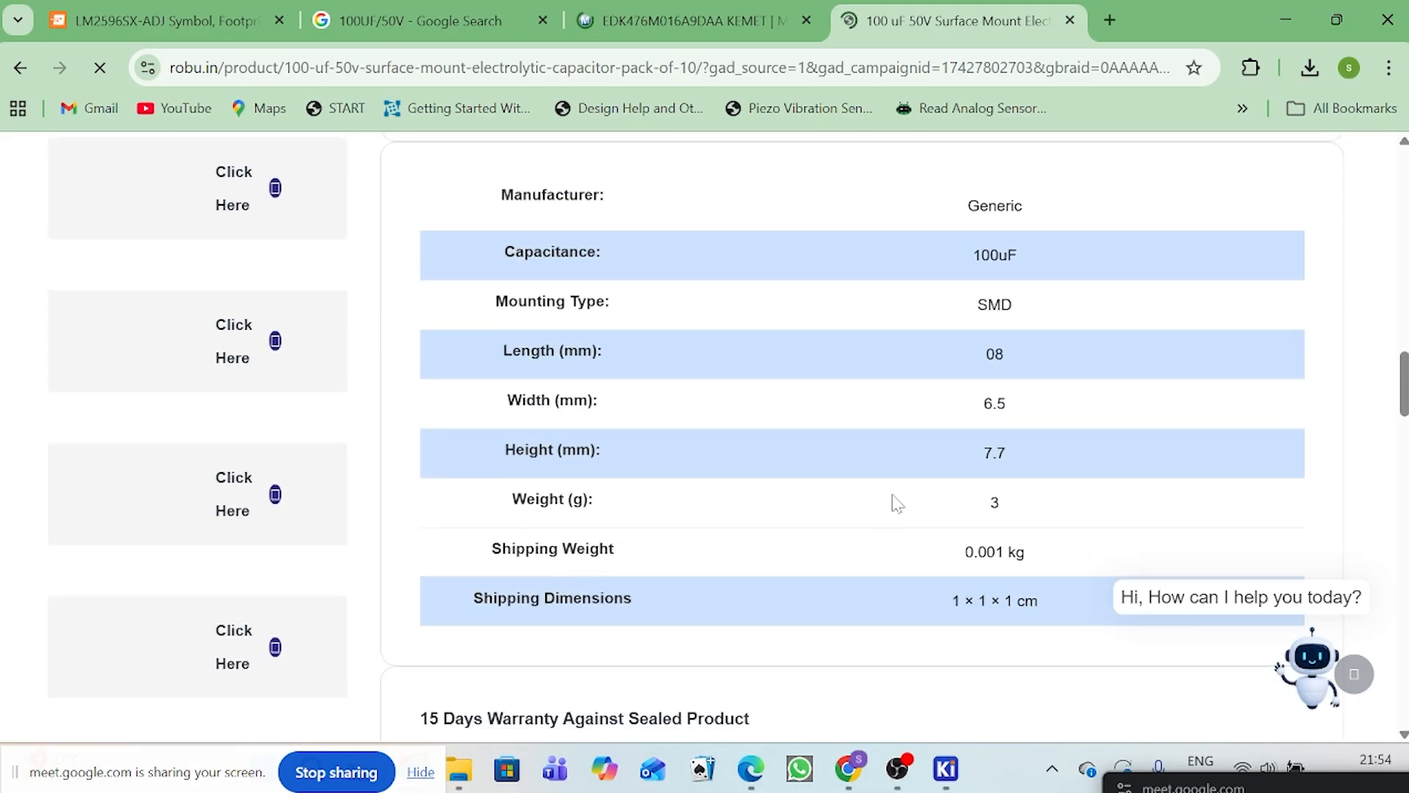
Step: Examine the KEMET EDK476M016A9DAA specifications on Mouser for its diameter and length, and check which ECAD models are offered
{"action": "left_click", "coordinate": [686, 21]}
{"action": "scroll", "coordinate": [558, 569], "scroll_direction": "down", "scroll_amount": 8}
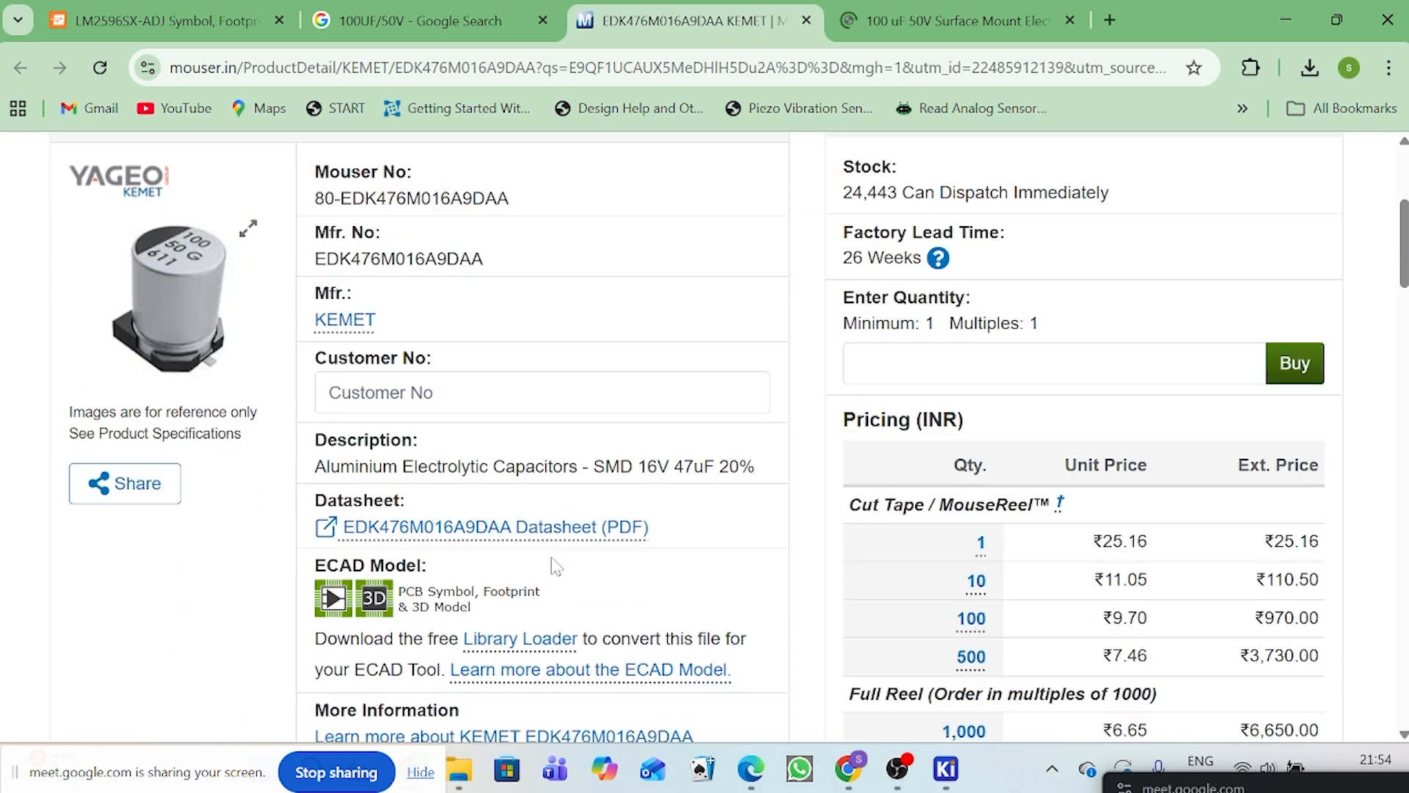
{"action": "scroll", "coordinate": [524, 575], "scroll_direction": "down", "scroll_amount": 1}
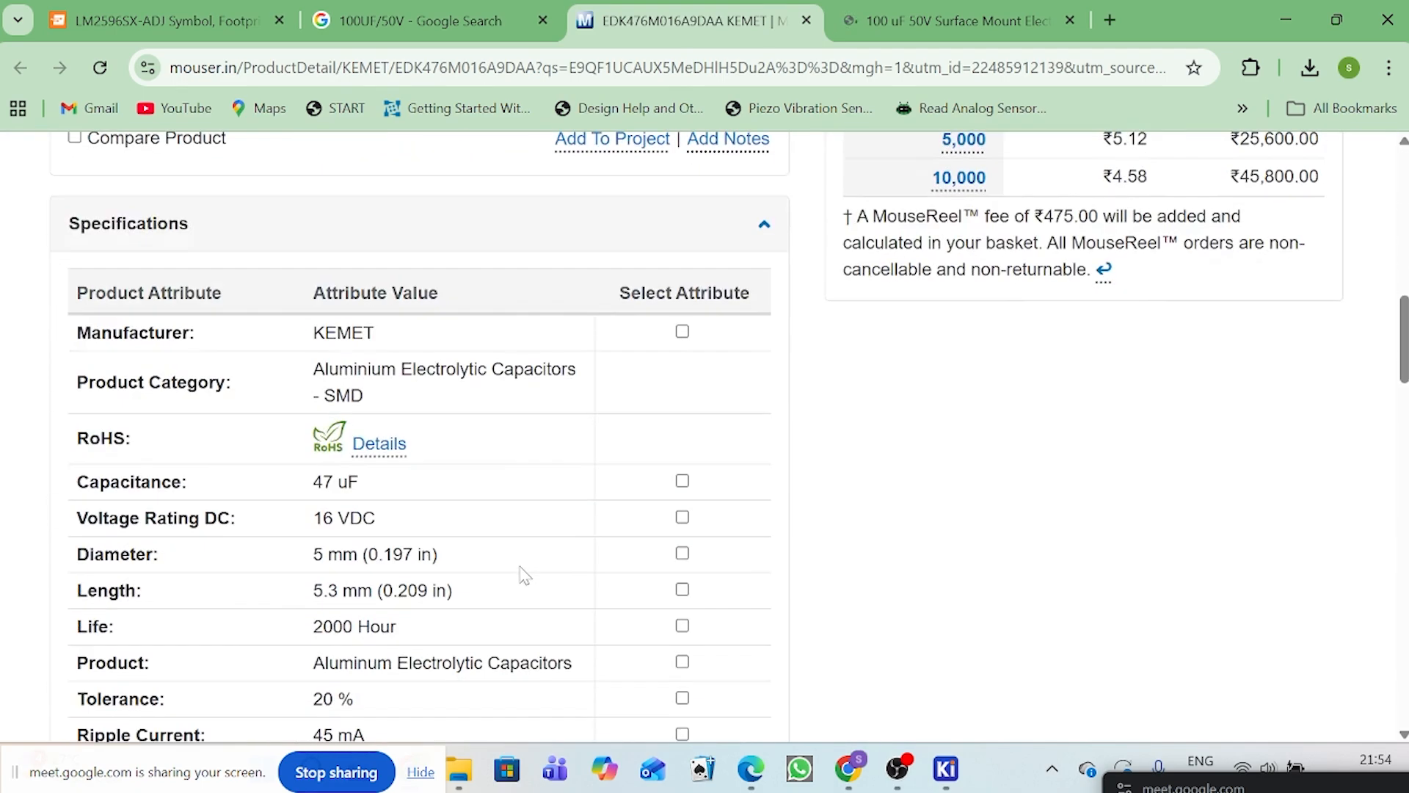
{"action": "scroll", "coordinate": [342, 499], "scroll_direction": "down", "scroll_amount": 1}
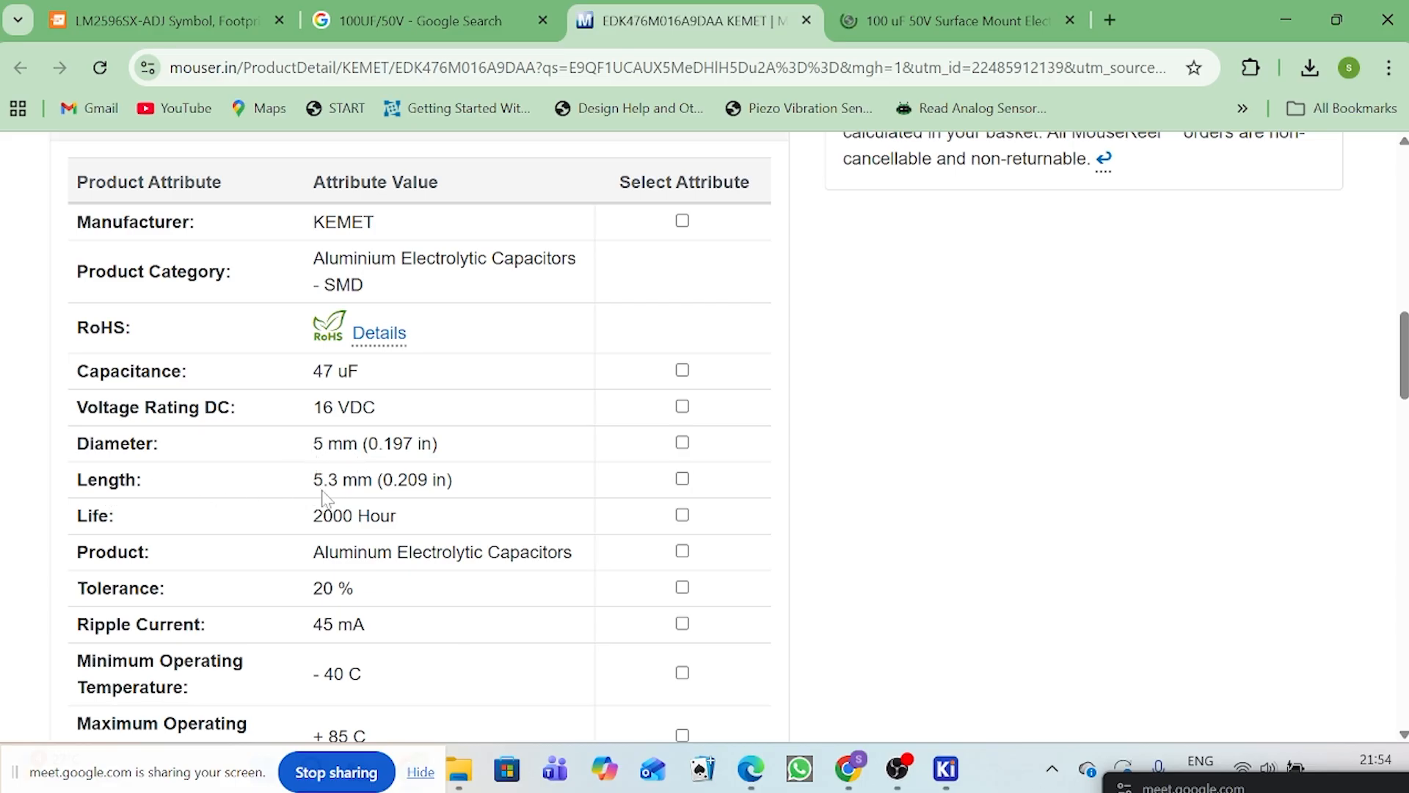
{"action": "scroll", "coordinate": [528, 440], "scroll_direction": "up", "scroll_amount": 6}
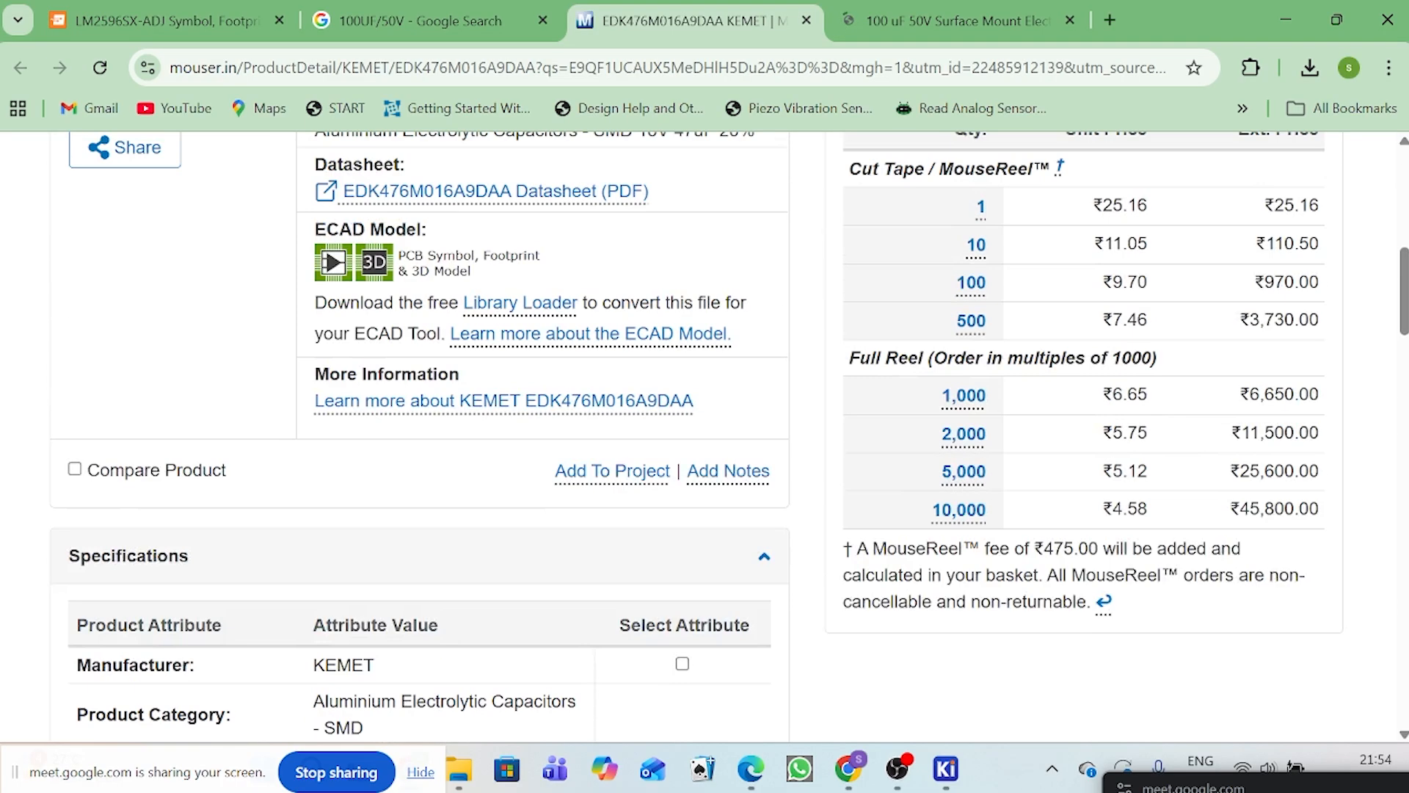
{"action": "scroll", "coordinate": [525, 494], "scroll_direction": "up", "scroll_amount": 2}
{"action": "scroll", "coordinate": [535, 543], "scroll_direction": "down", "scroll_amount": 2}
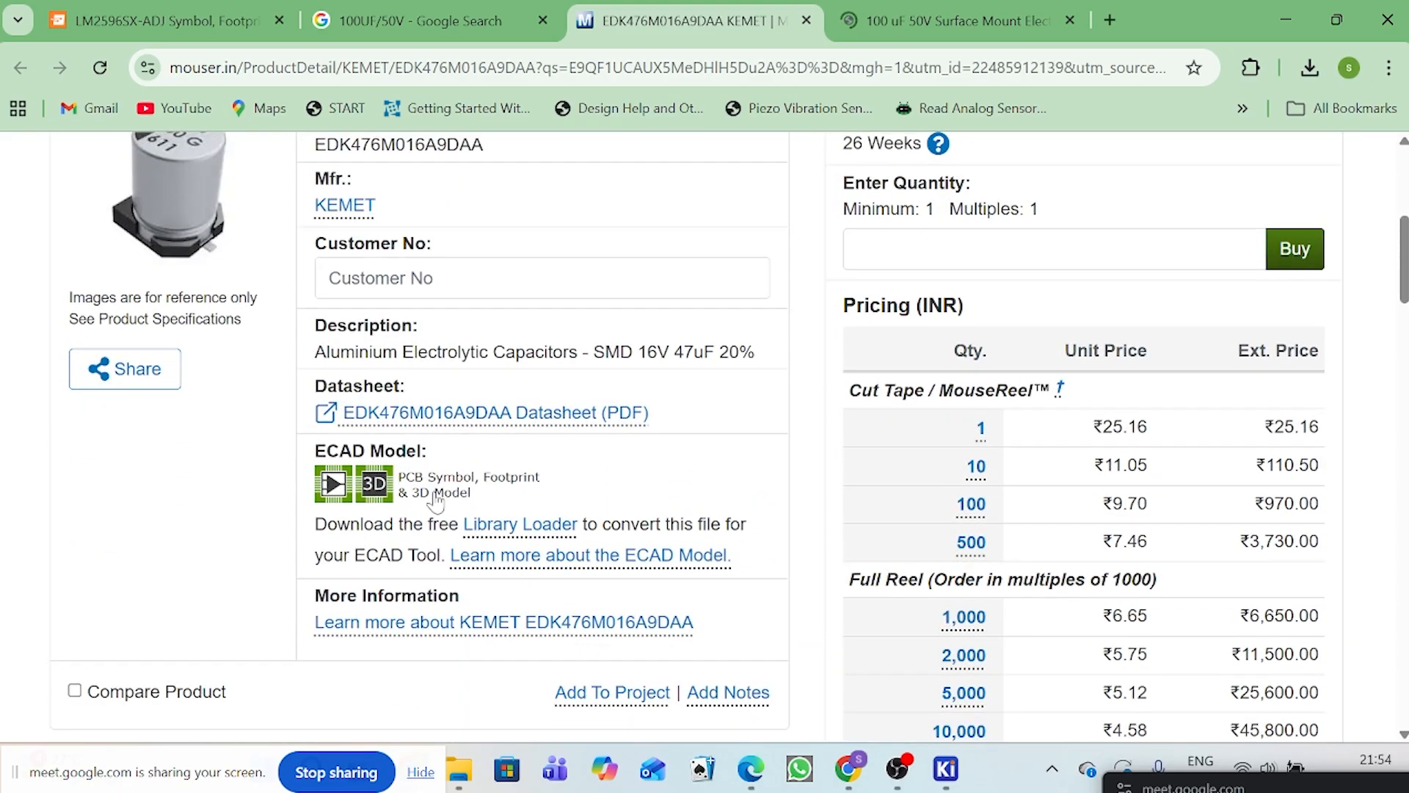
Step: Try to download the KEMET capacitor's CAD models from its Mouser ECAD preview, then cancel the sign-in and close the preview
{"action": "left_click", "coordinate": [375, 484]}
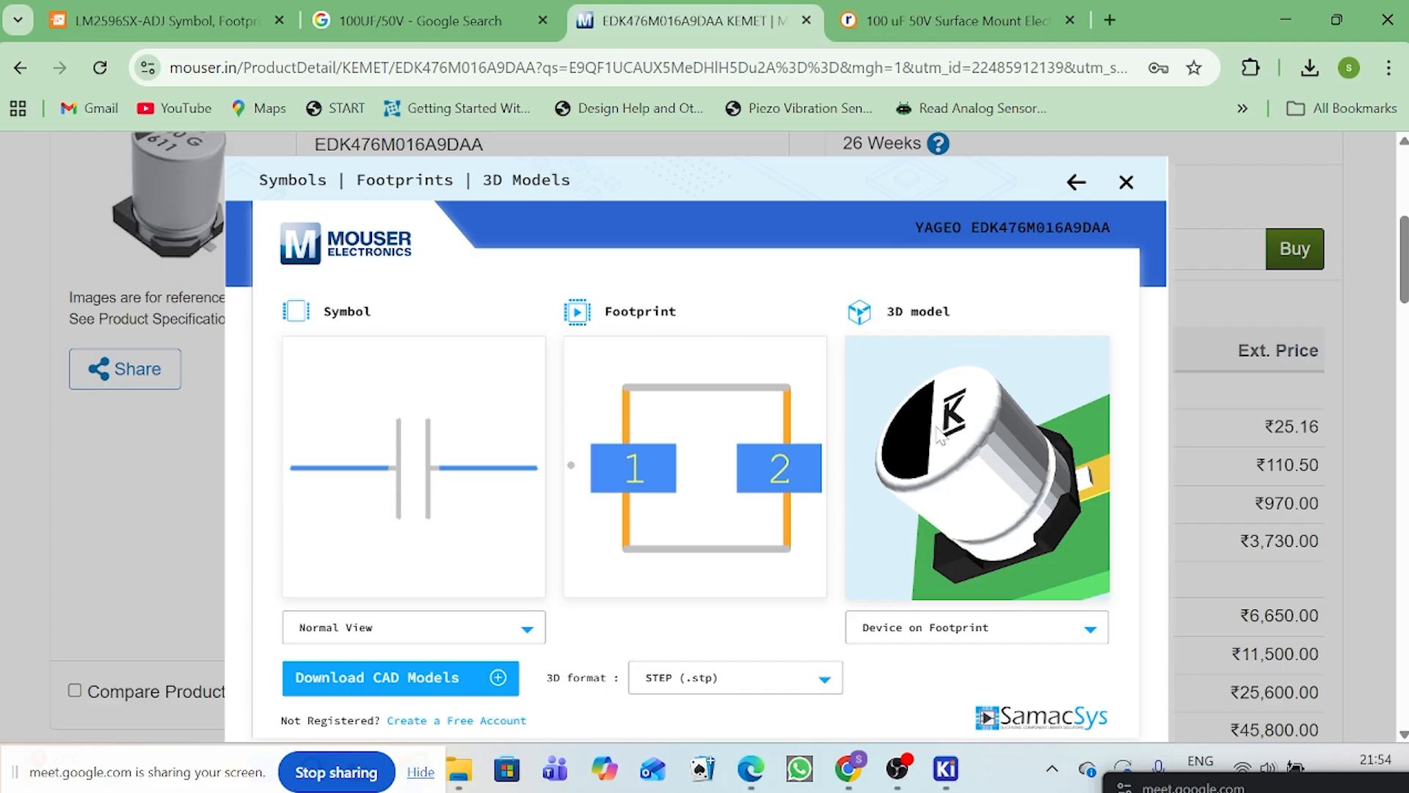
{"action": "left_click", "coordinate": [416, 679]}
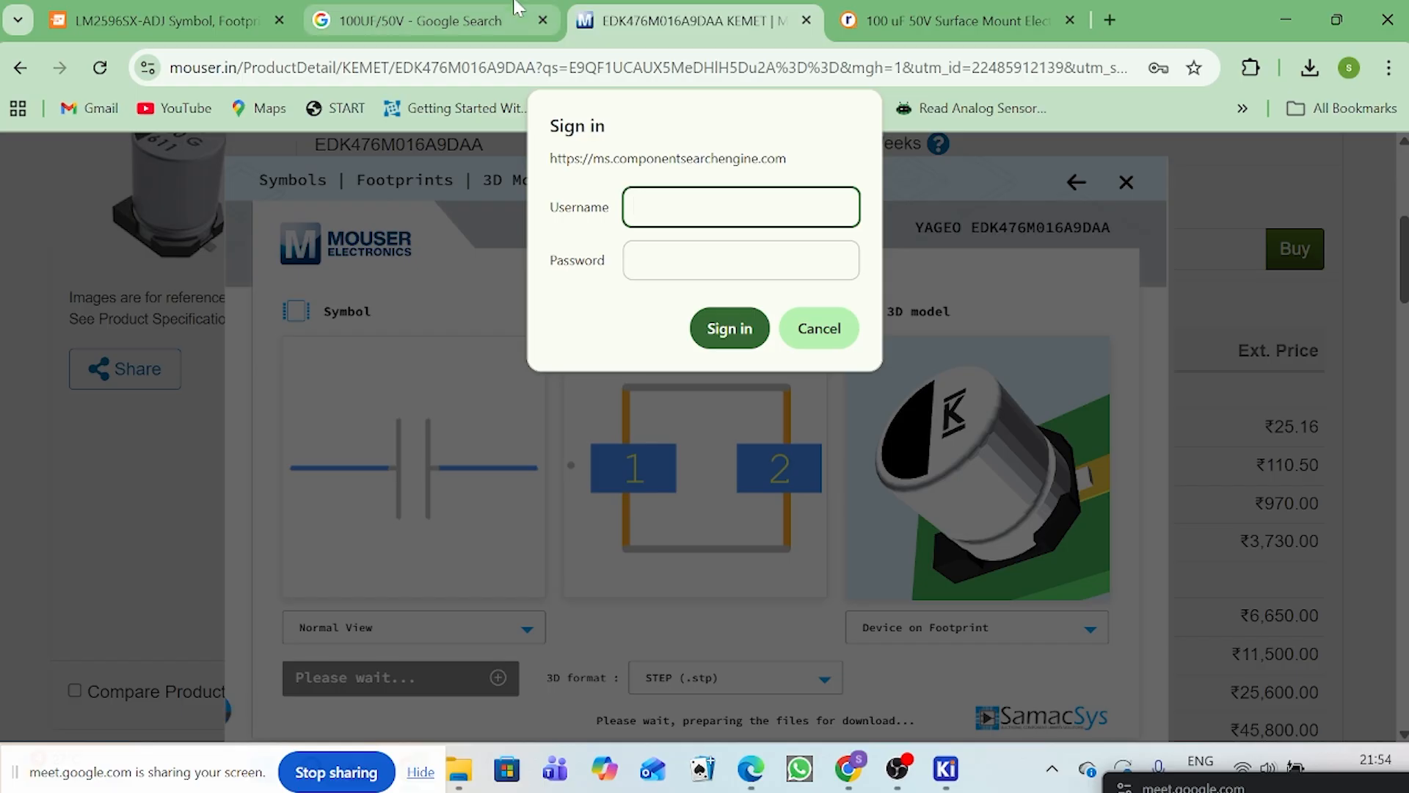
{"action": "mouse_move", "coordinate": [518, 8]}
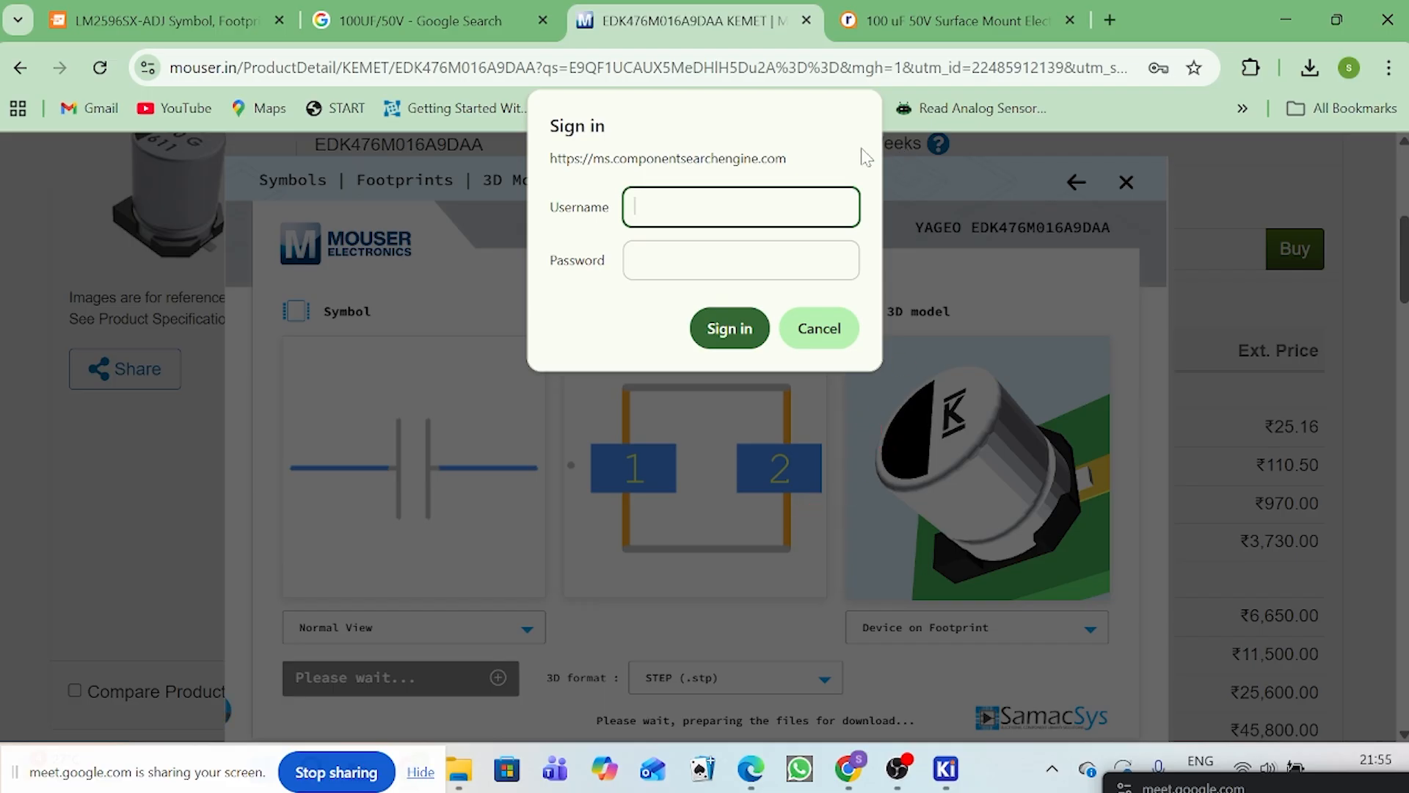
{"action": "left_click", "coordinate": [804, 340]}
{"action": "scroll", "coordinate": [786, 428], "scroll_direction": "down", "scroll_amount": 3}
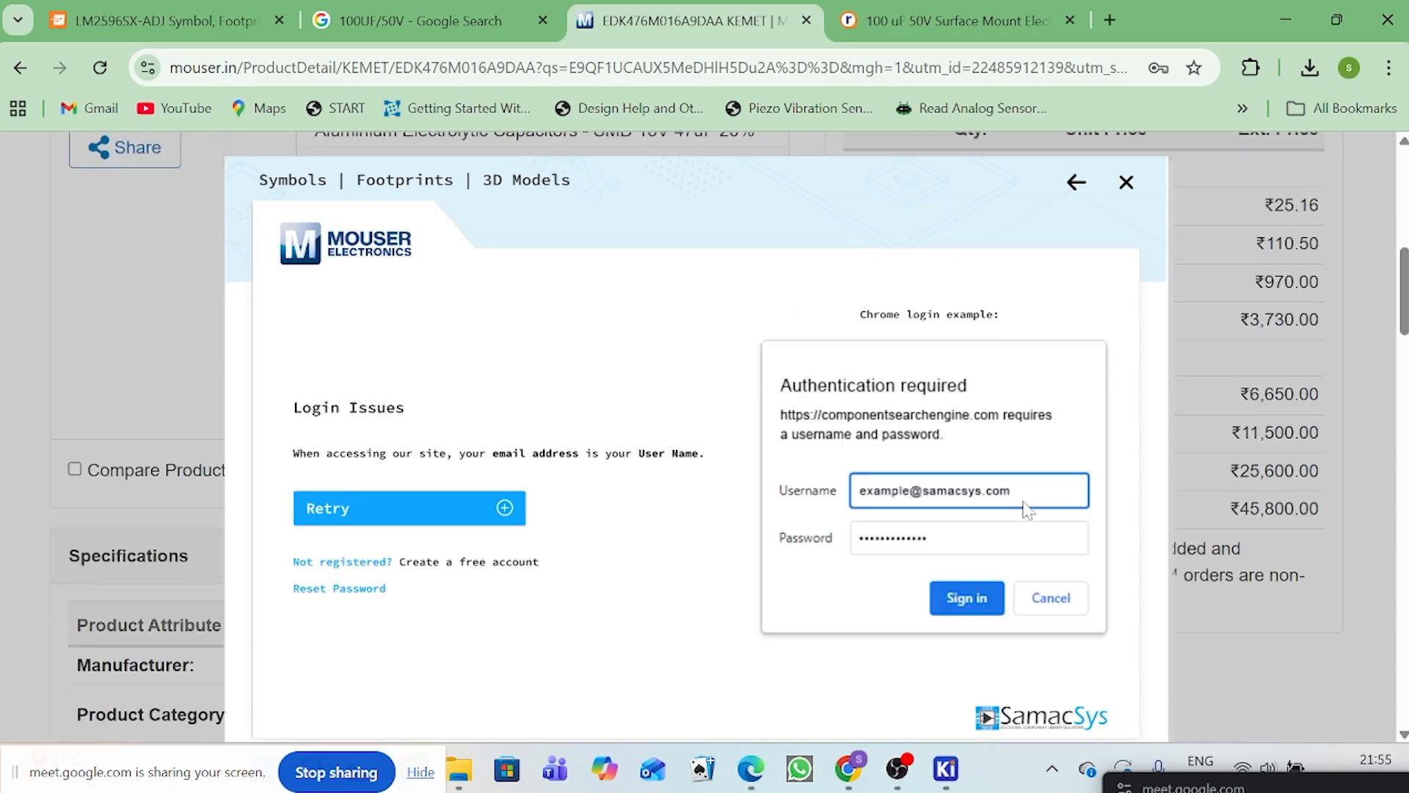
{"action": "scroll", "coordinate": [1310, 216], "scroll_direction": "down", "scroll_amount": 2}
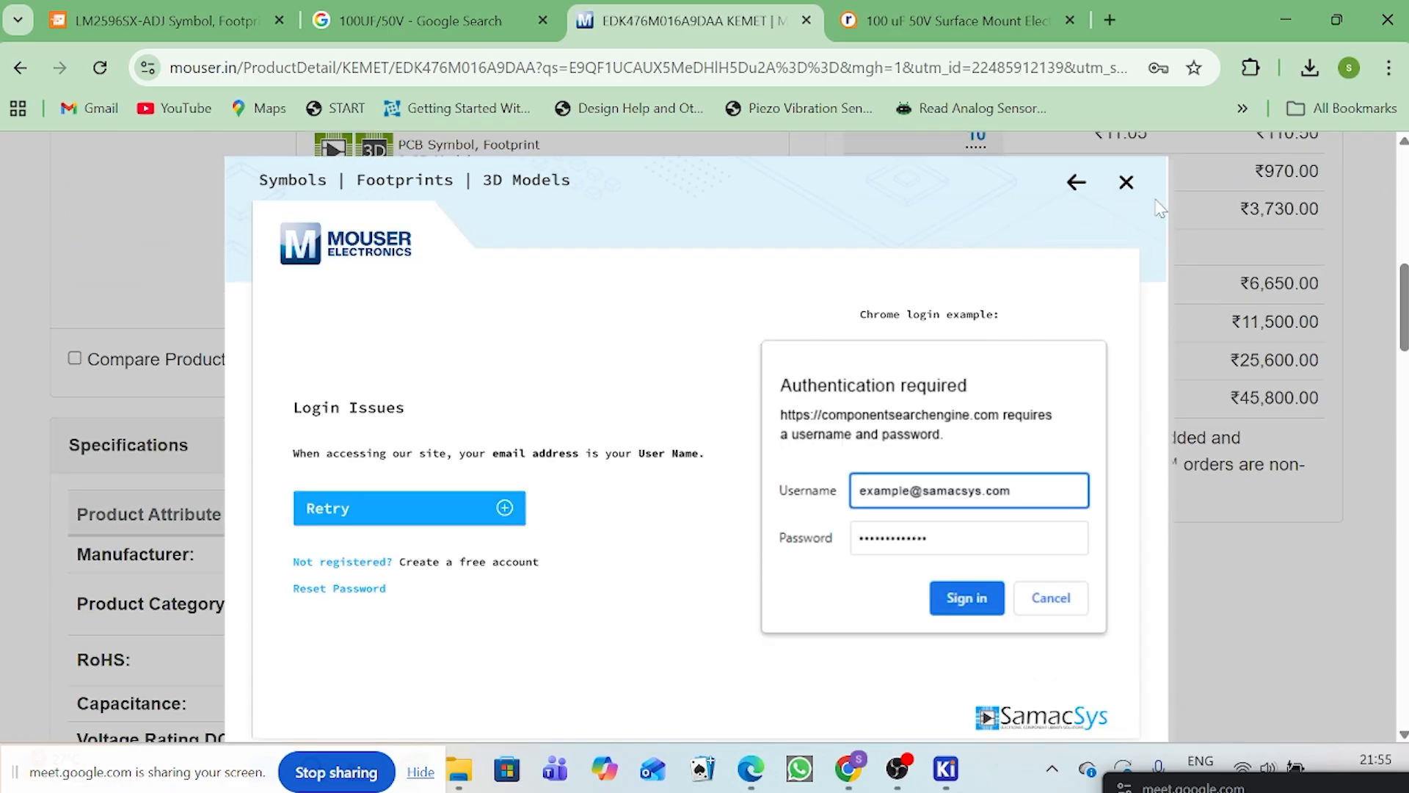
{"action": "left_click", "coordinate": [1127, 182]}
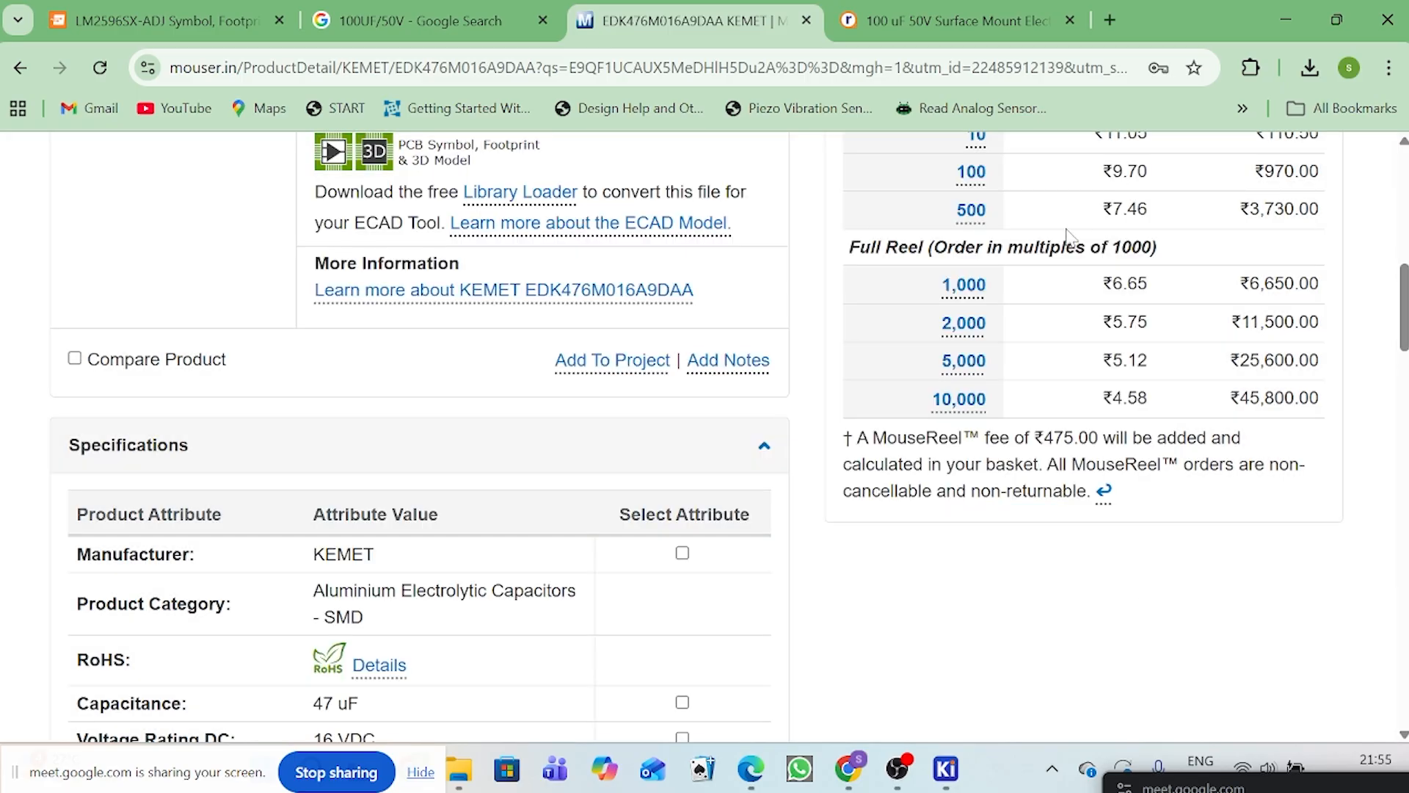
Step: Reopen the KEMET capacitor's symbol, footprint and 3D model preview on Mouser
{"action": "scroll", "coordinate": [550, 271], "scroll_direction": "up", "scroll_amount": 2}
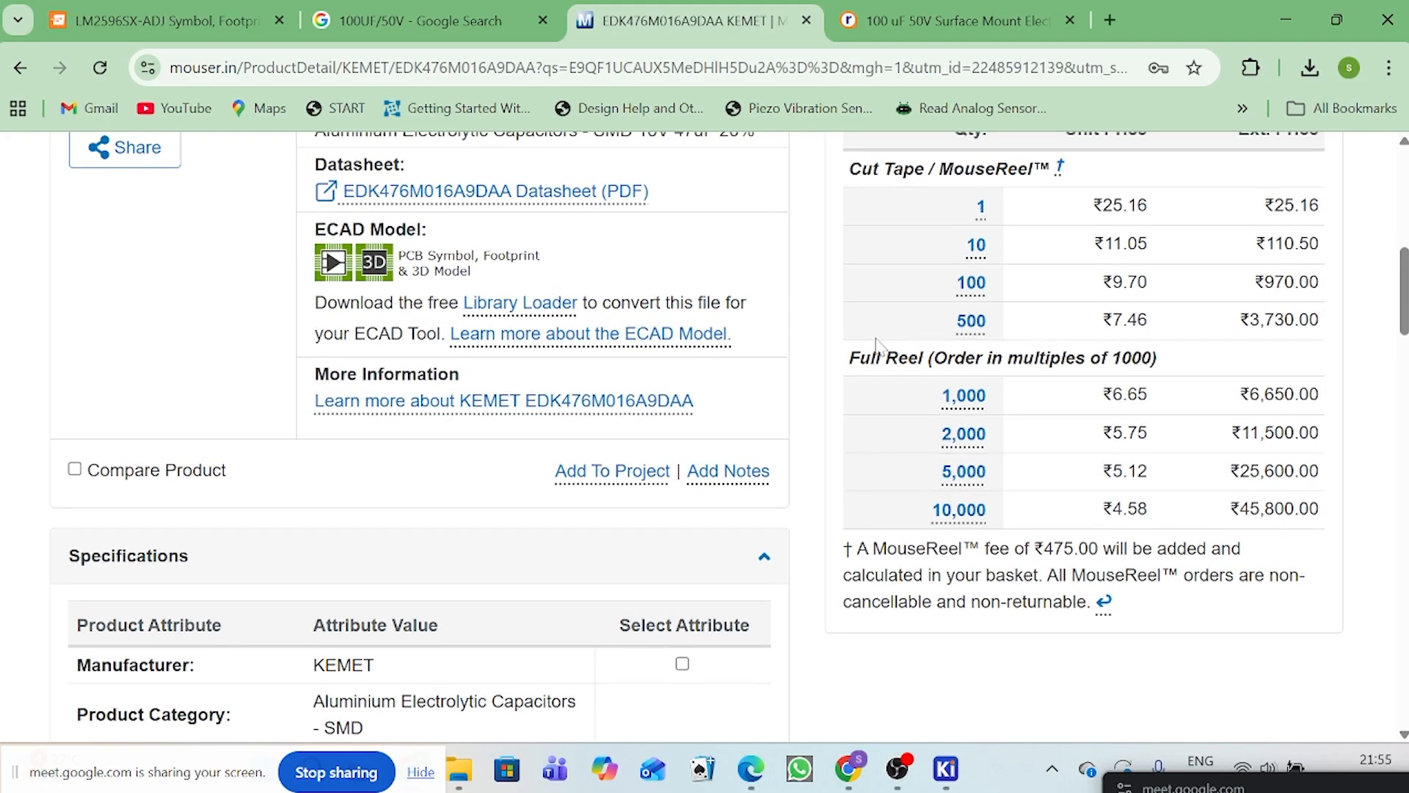
{"action": "left_click", "coordinate": [368, 273]}
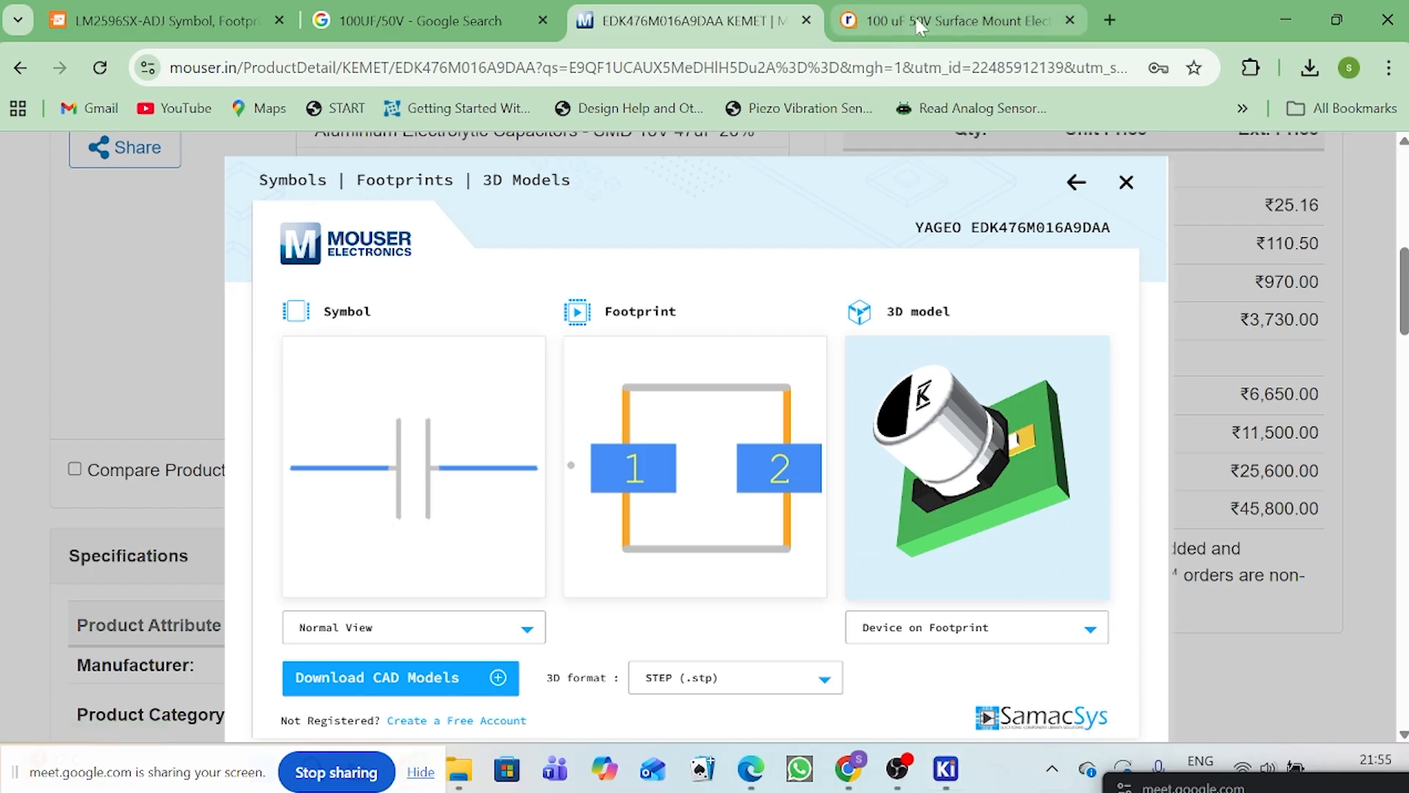
Step: Search Google for "samacsys library loader" in the Robu.in tab and open the SamacSys Library Loader page
{"action": "left_click", "coordinate": [877, 20]}
{"action": "left_click", "coordinate": [879, 65]}
{"action": "type", "text": "S"}
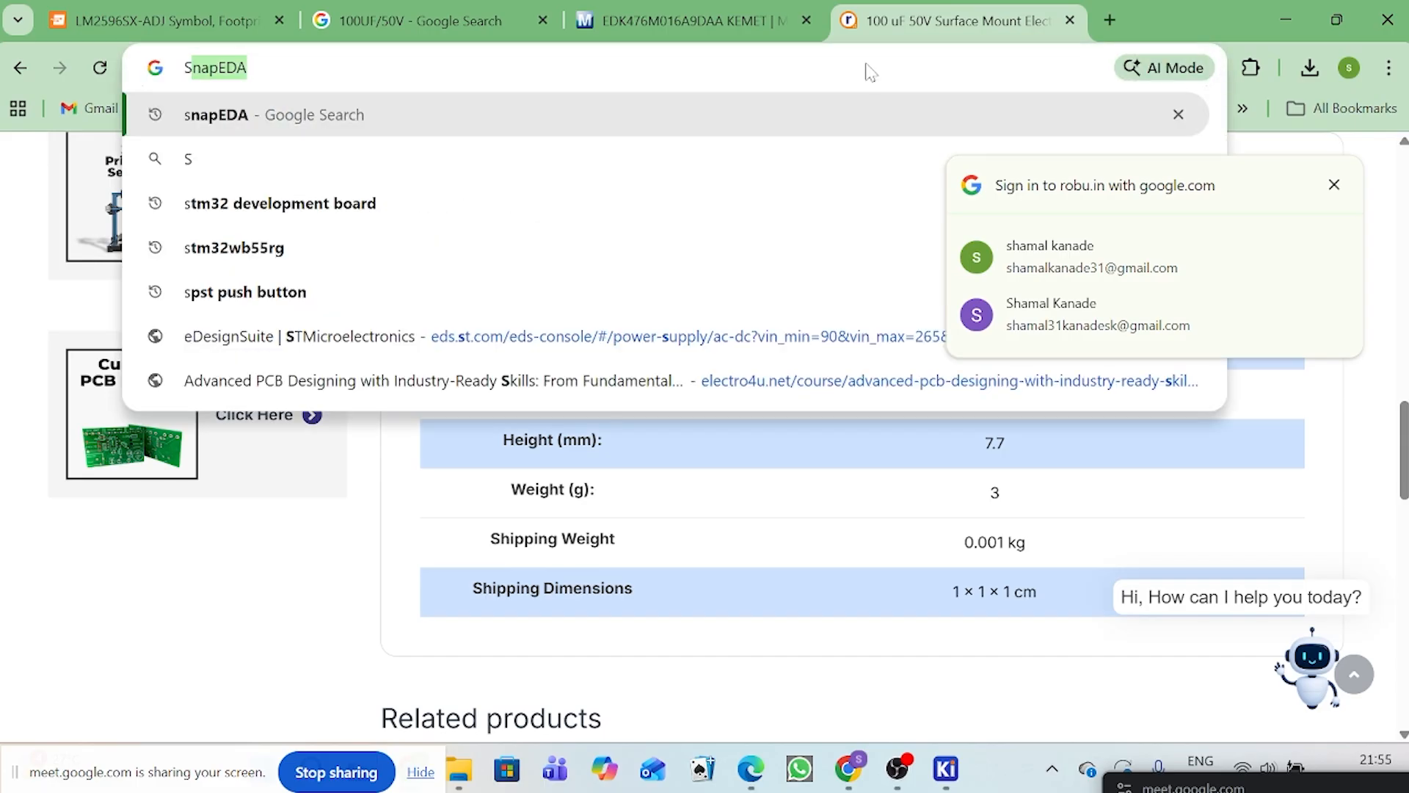
{"action": "type", "text": "AMCSYS"}
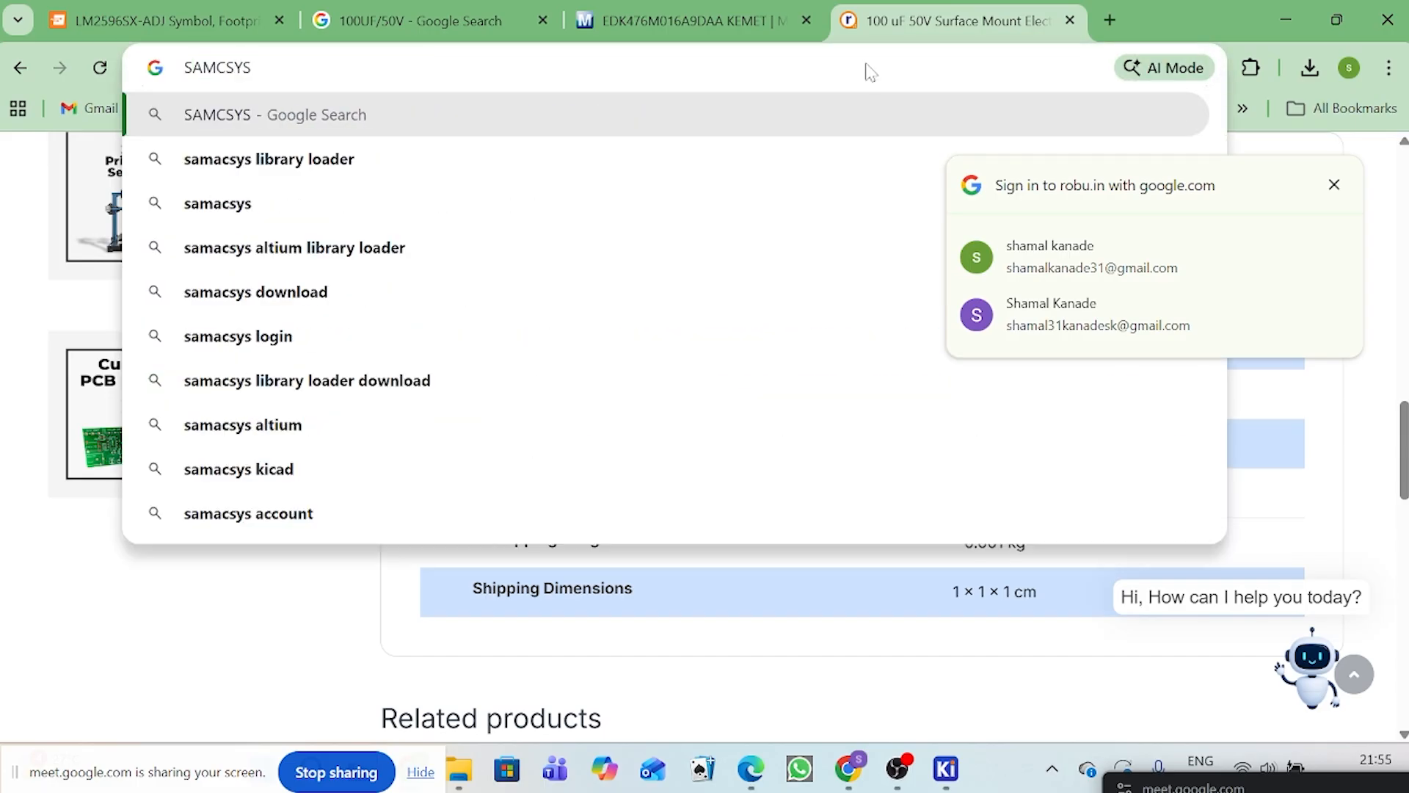
{"action": "key", "text": "Down"}
{"action": "key", "text": "Return"}
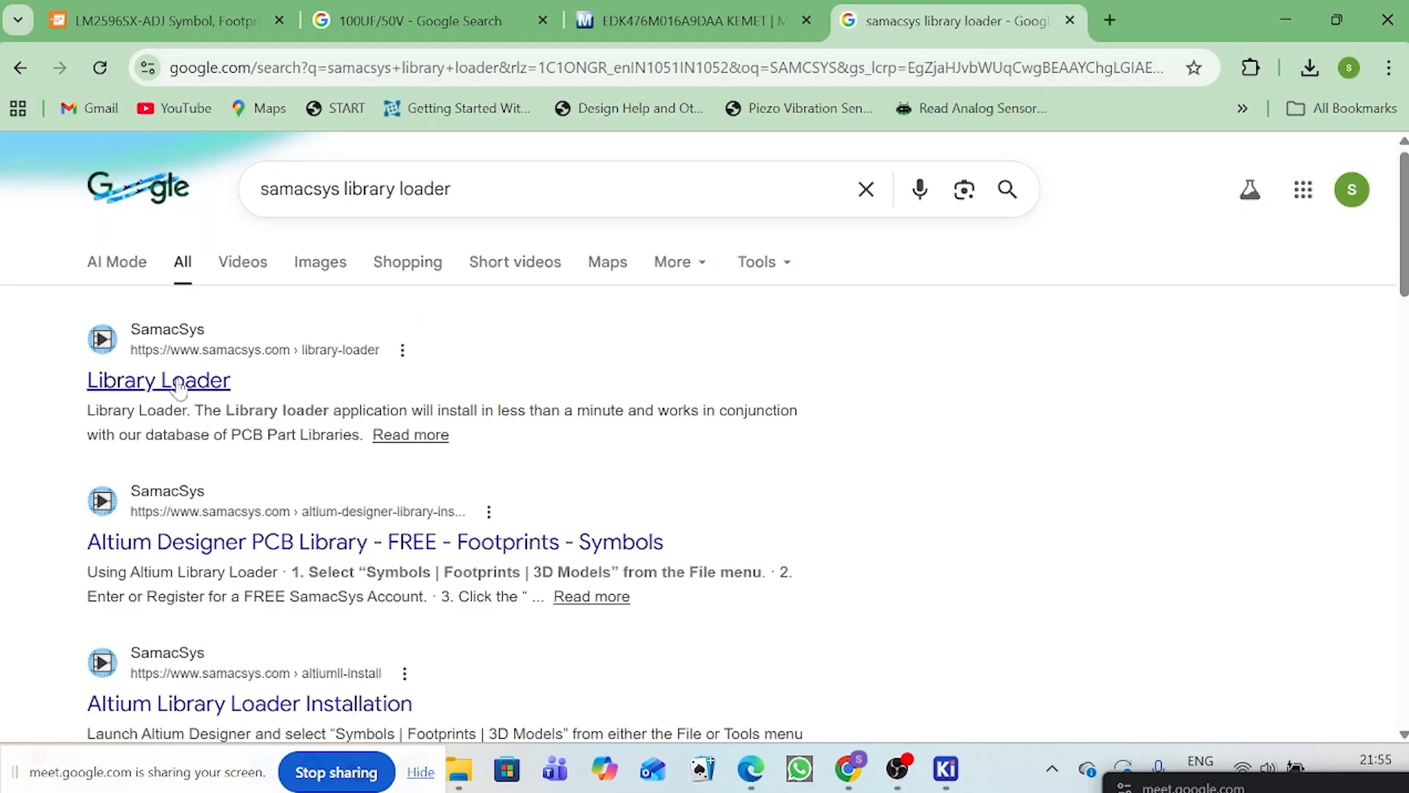
{"action": "left_click", "coordinate": [180, 383]}
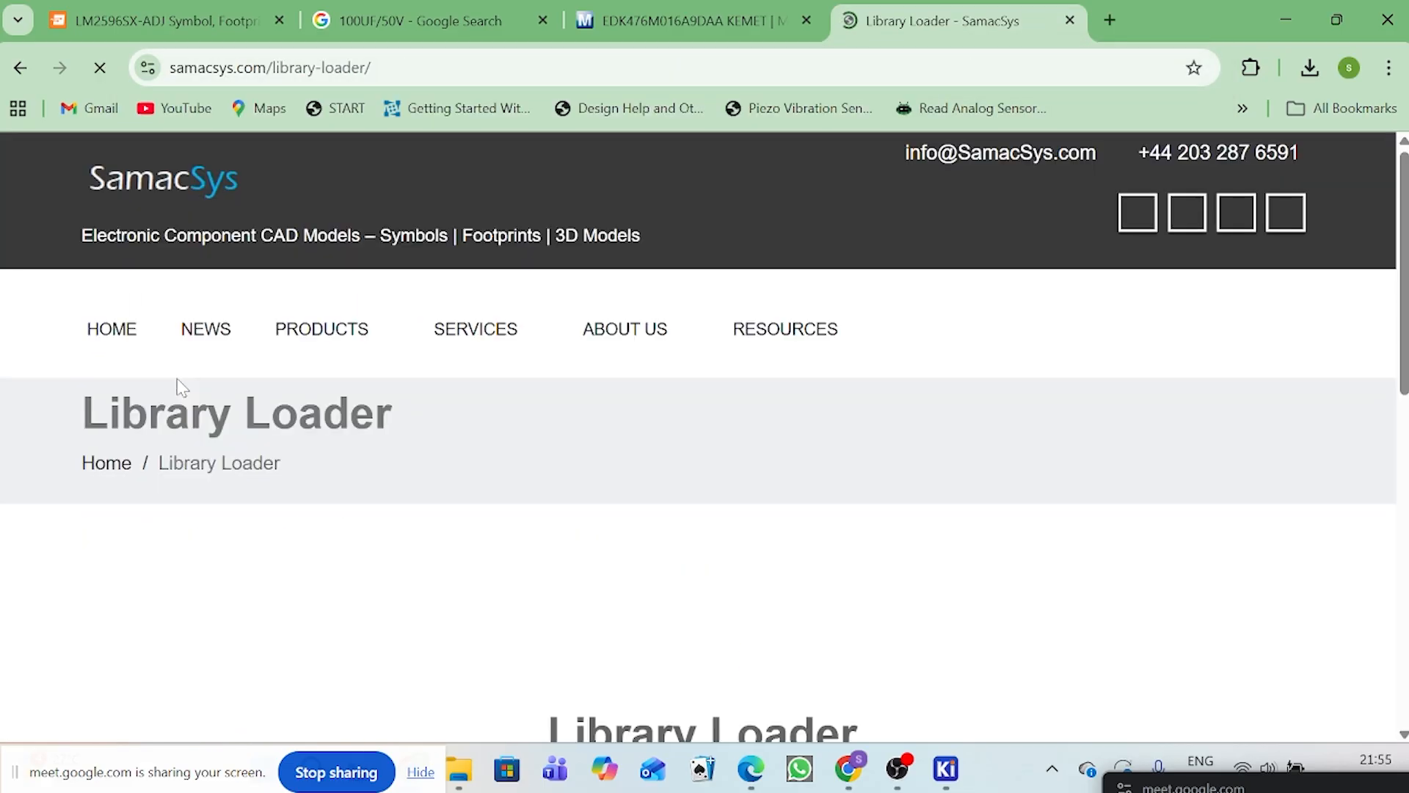
Step: Reject all optional cookies on the SamacSys site and look through the Library Loader page
{"action": "scroll", "coordinate": [968, 396], "scroll_direction": "down", "scroll_amount": 4}
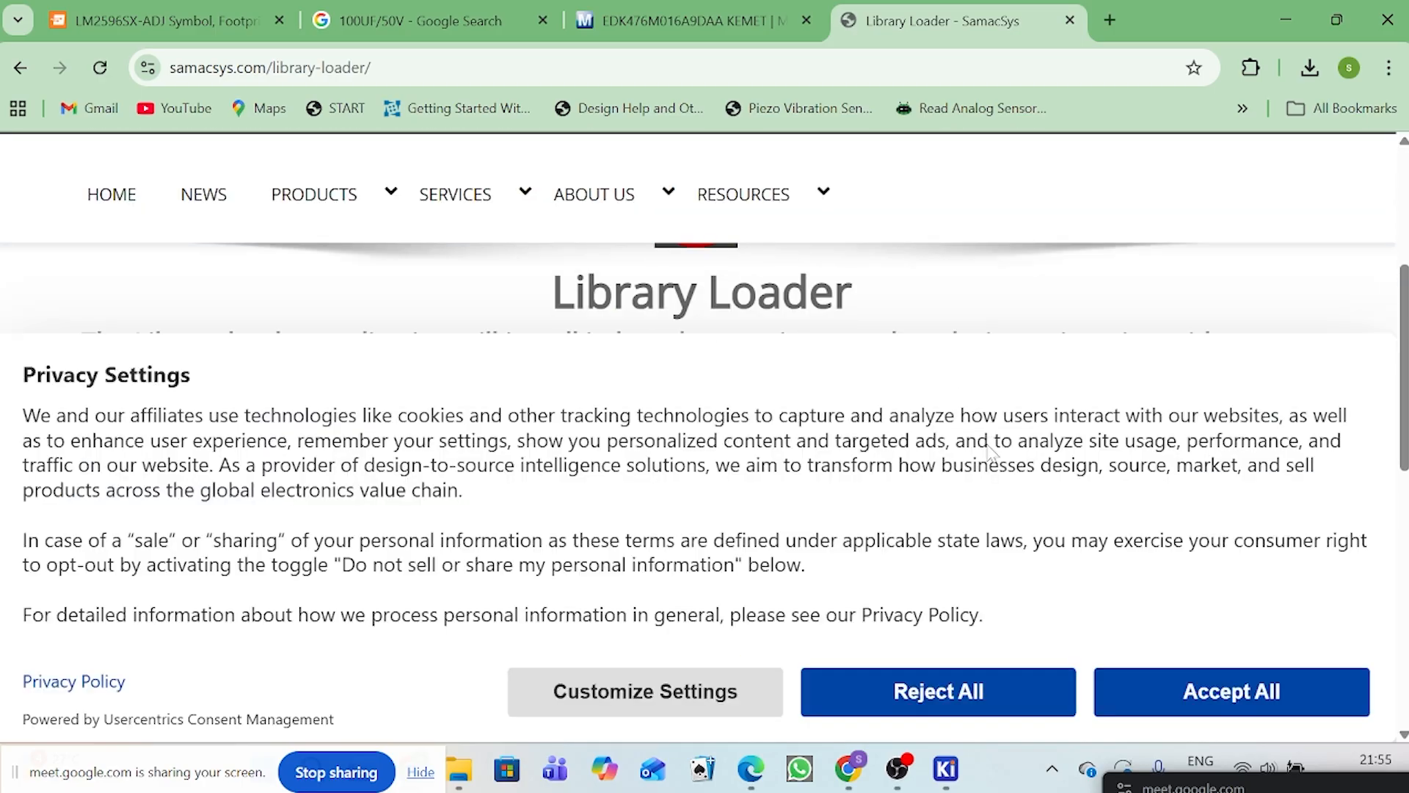
{"action": "left_click", "coordinate": [955, 694]}
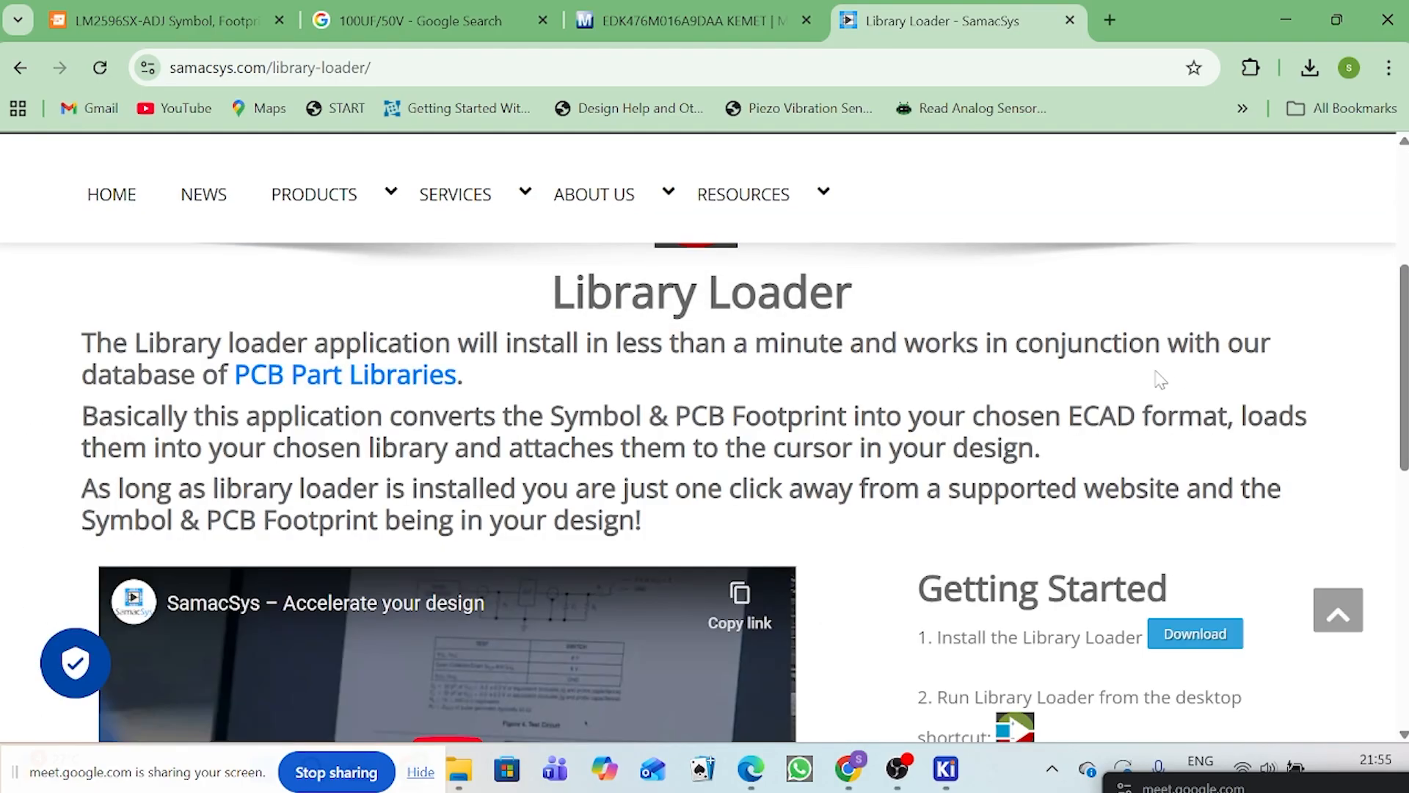
{"action": "scroll", "coordinate": [1163, 382], "scroll_direction": "down", "scroll_amount": 10}
{"action": "scroll", "coordinate": [1151, 413], "scroll_direction": "up", "scroll_amount": 6}
{"action": "scroll", "coordinate": [1151, 413], "scroll_direction": "up", "scroll_amount": 6}
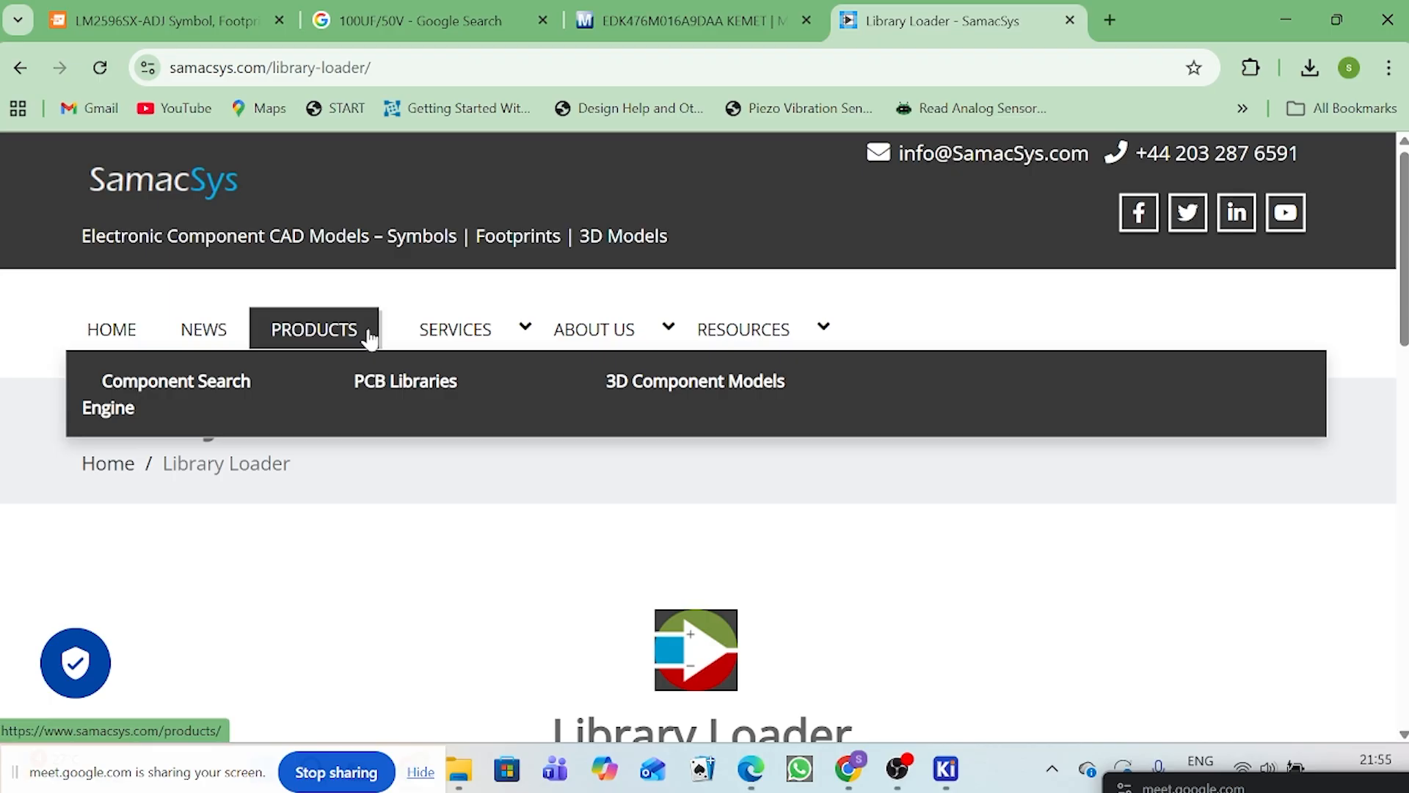
Step: Open the SamacSys PCB Libraries page and look through its manual download instructions and supported ECAD formats
{"action": "mouse_move", "coordinate": [354, 334]}
{"action": "left_click", "coordinate": [408, 381]}
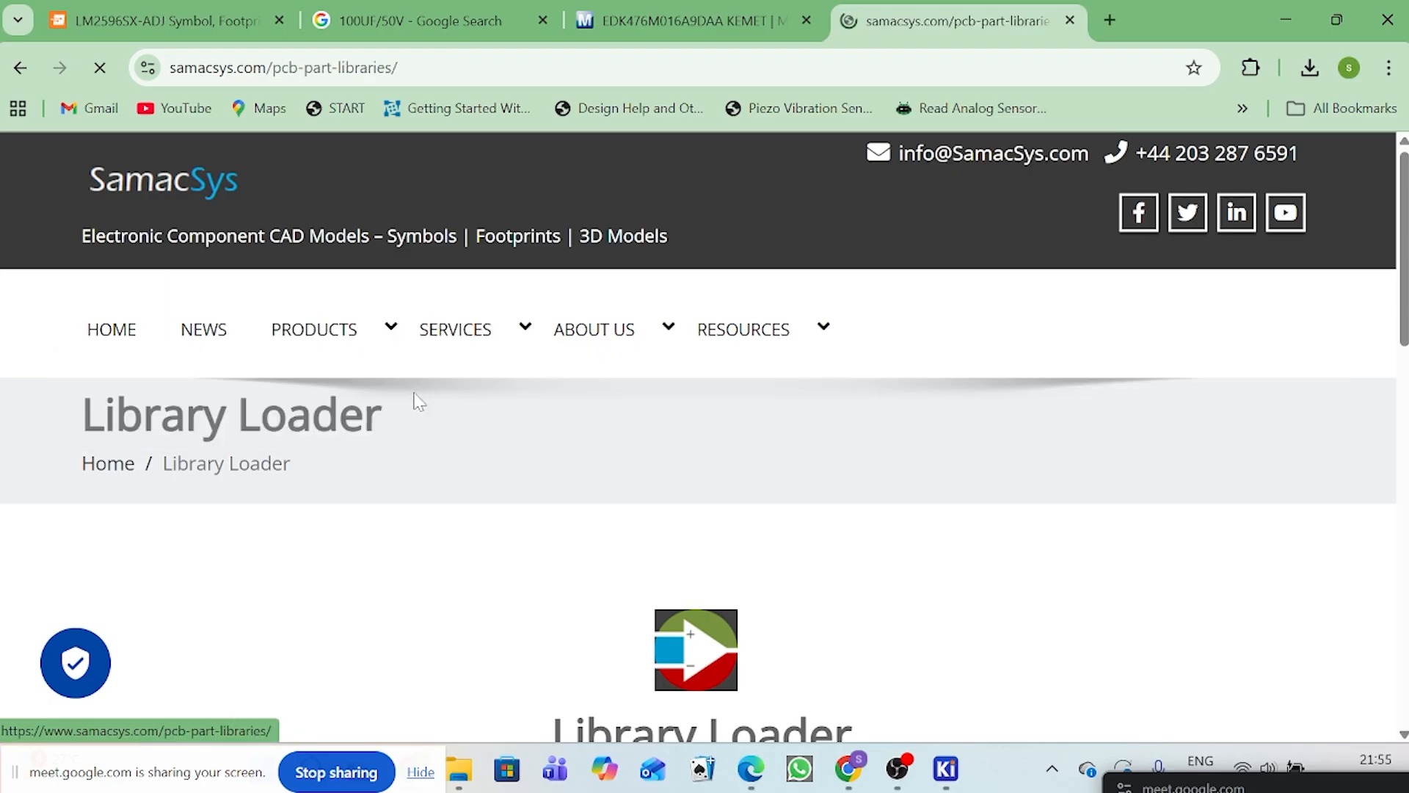
{"action": "scroll", "coordinate": [575, 381], "scroll_direction": "down", "scroll_amount": 2}
{"action": "scroll", "coordinate": [576, 389], "scroll_direction": "down", "scroll_amount": 15}
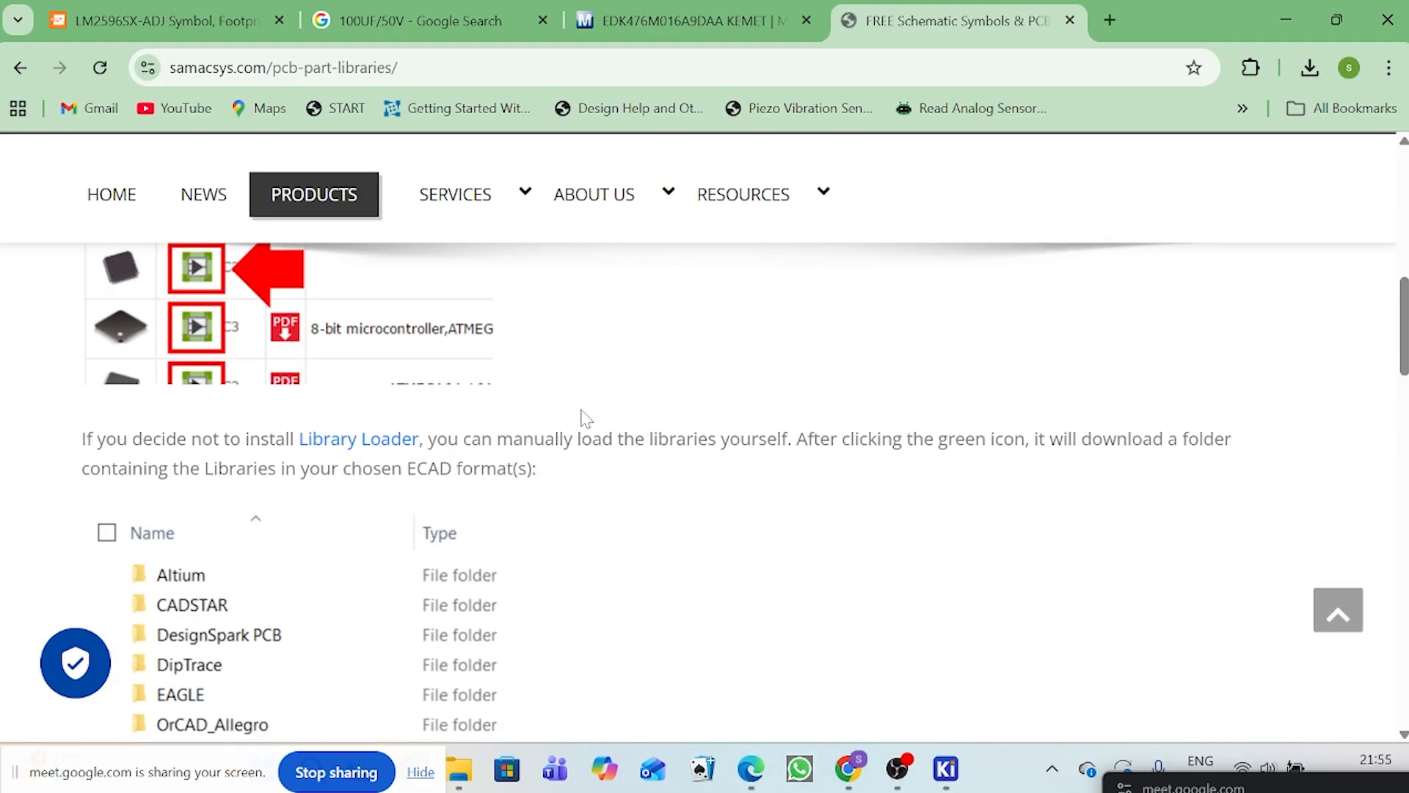
{"action": "scroll", "coordinate": [969, 541], "scroll_direction": "down", "scroll_amount": 10}
{"action": "scroll", "coordinate": [967, 535], "scroll_direction": "down", "scroll_amount": 5}
{"action": "scroll", "coordinate": [1021, 370], "scroll_direction": "up", "scroll_amount": 15}
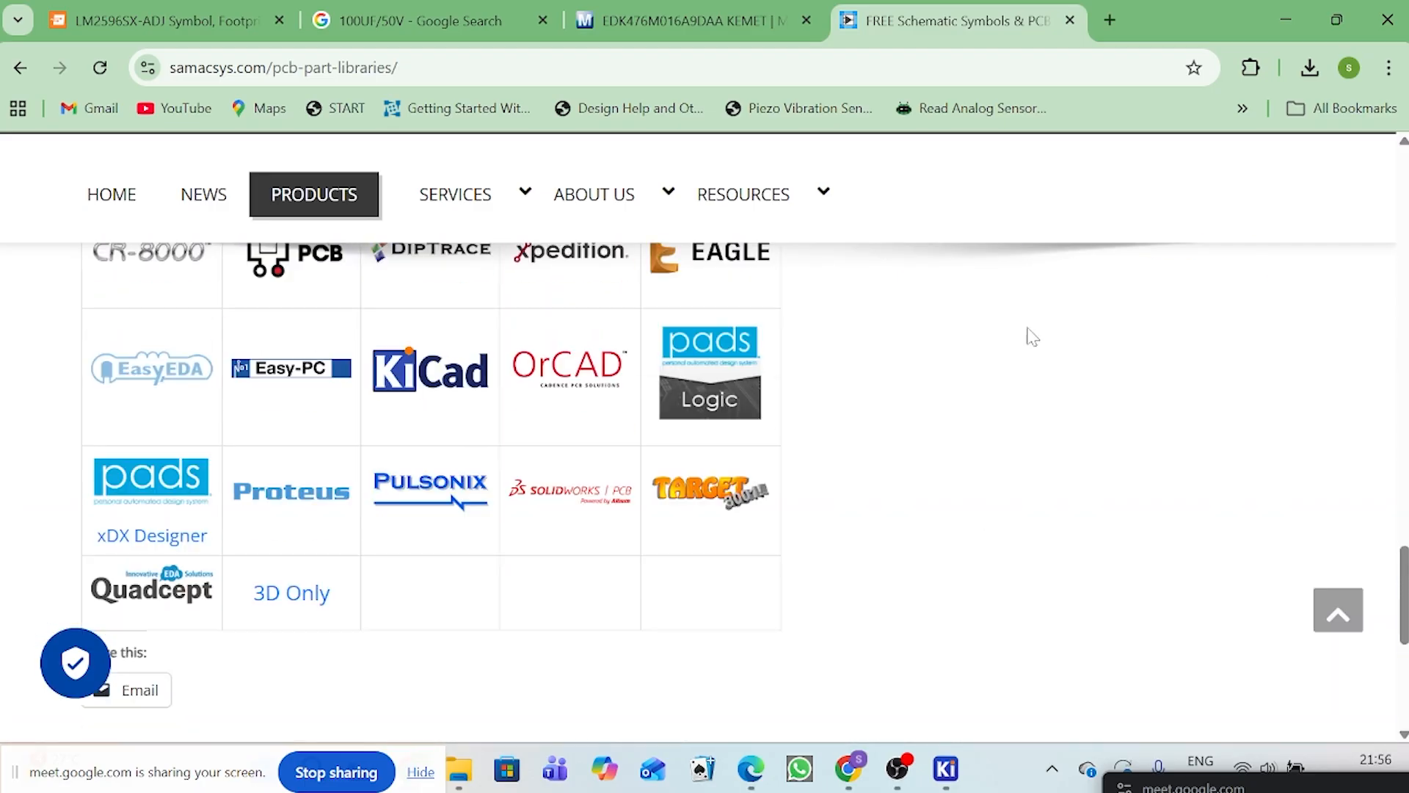
Step: Return to the Mouser page and download the EDK476M016A9DAA CAD models, signing in with the saved account credentials
{"action": "scroll", "coordinate": [1001, 420], "scroll_direction": "up", "scroll_amount": 15}
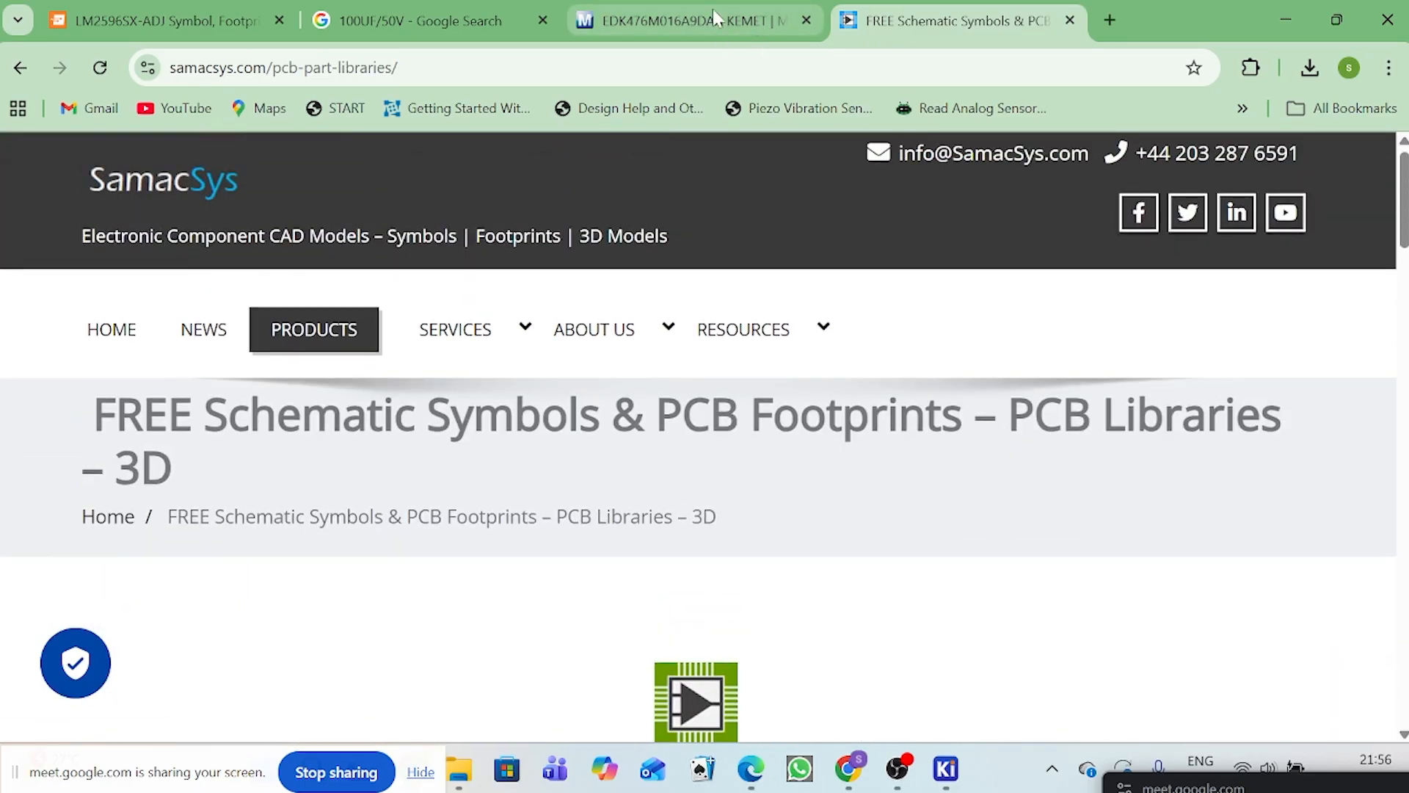
{"action": "left_click", "coordinate": [715, 18]}
{"action": "scroll", "coordinate": [381, 697], "scroll_direction": "down", "scroll_amount": 4}
{"action": "left_click", "coordinate": [384, 690]}
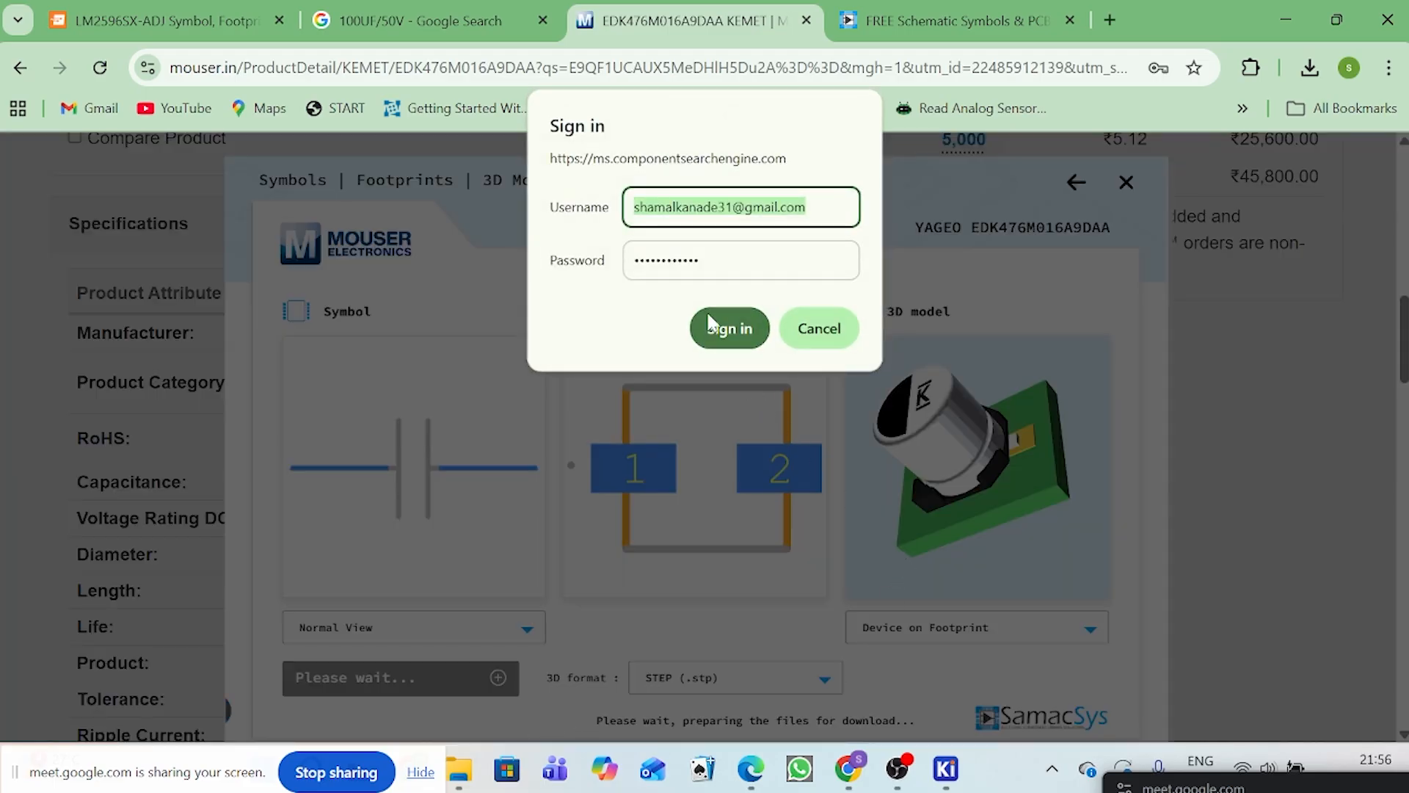
{"action": "left_click", "coordinate": [725, 336]}
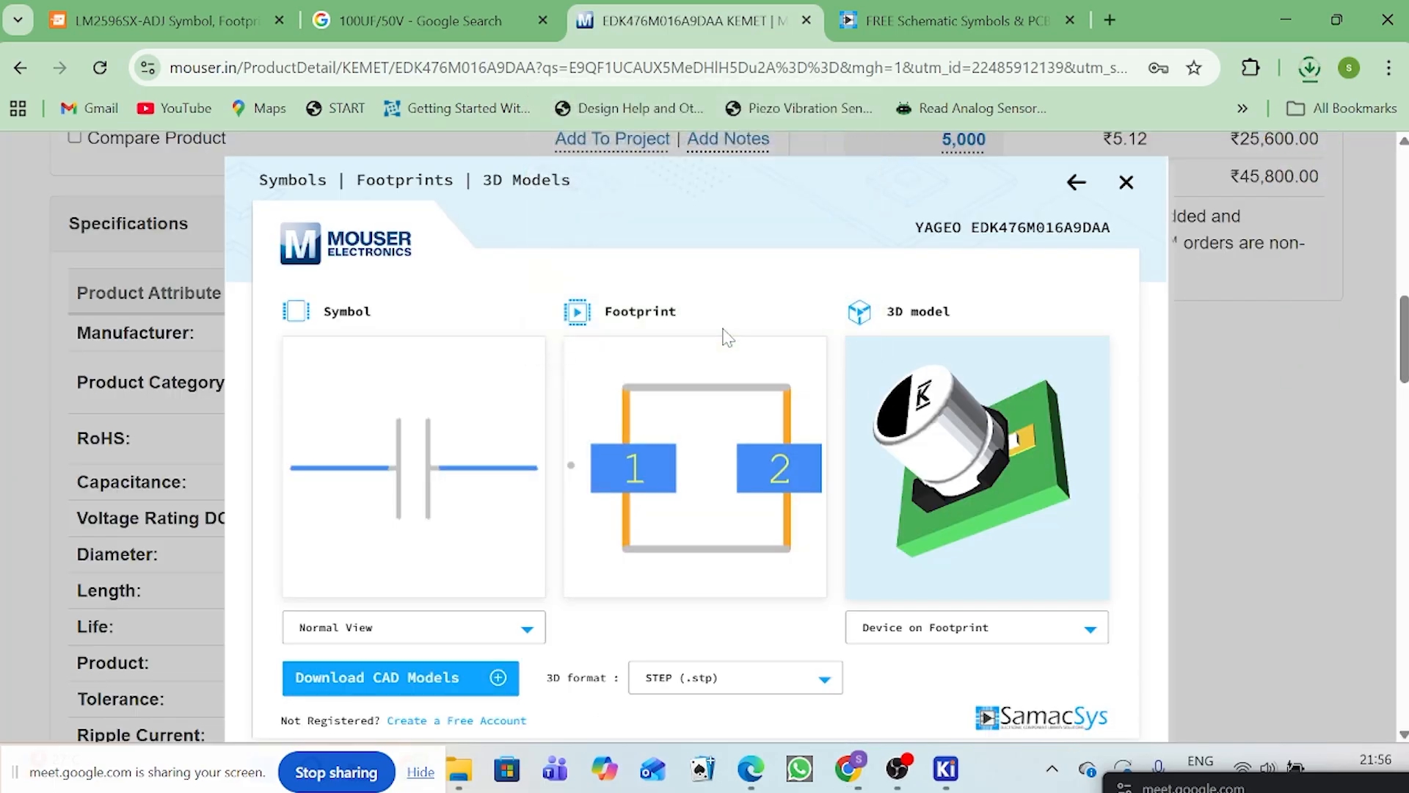
Step: Locate the downloaded LIB_EDK476M016A9DAA.zip in the Downloads folder and extract all its contents there
{"action": "left_click", "coordinate": [1313, 69]}
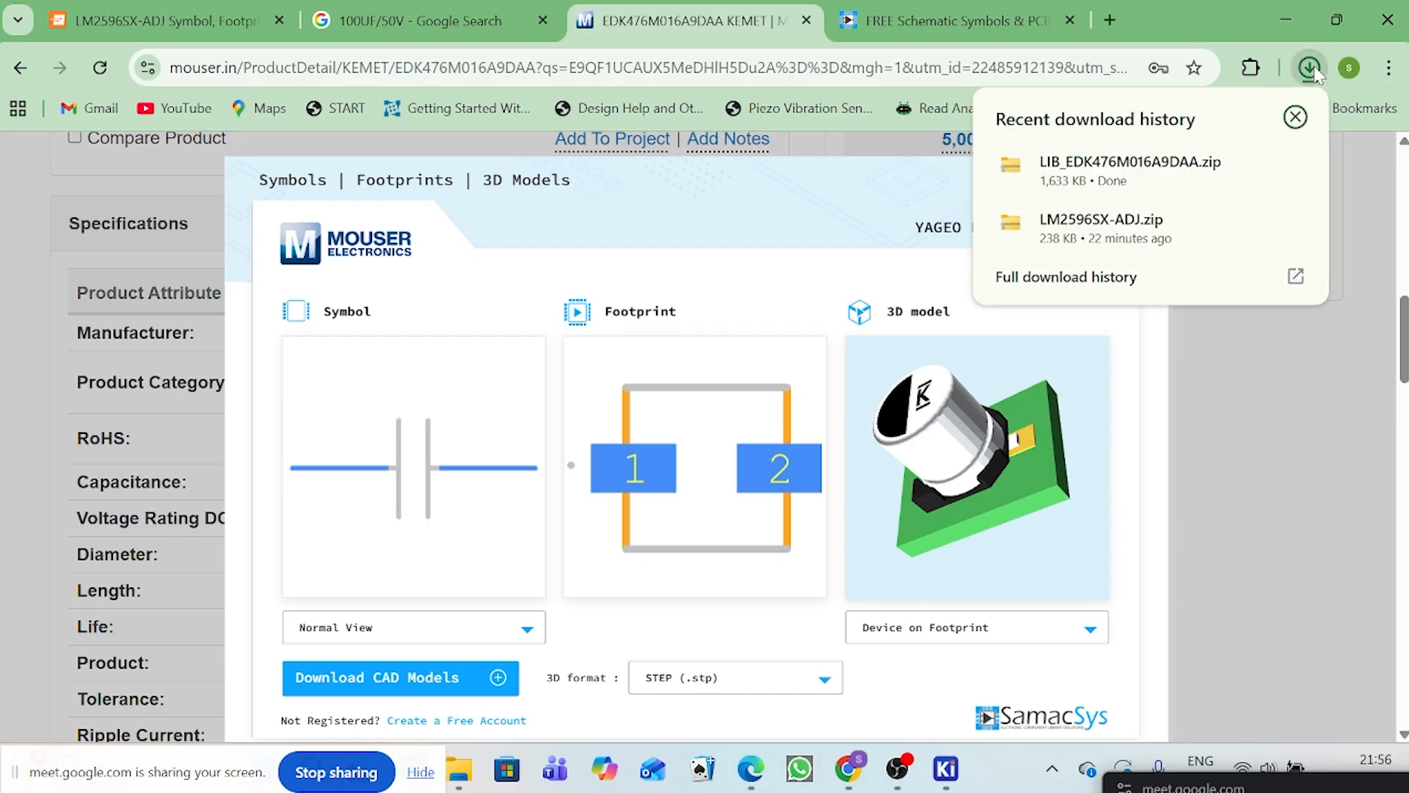
{"action": "left_click", "coordinate": [1250, 165]}
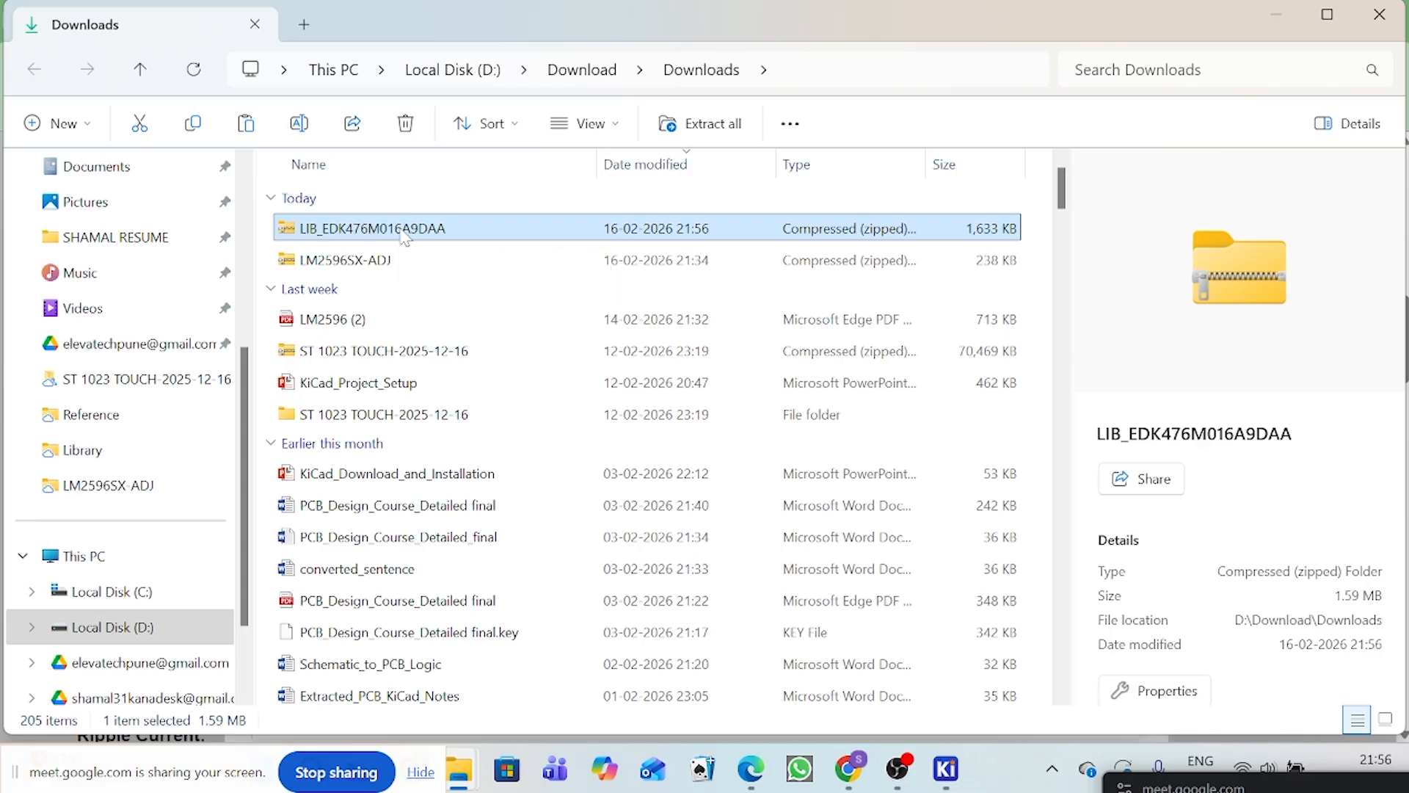
{"action": "right_click", "coordinate": [403, 236]}
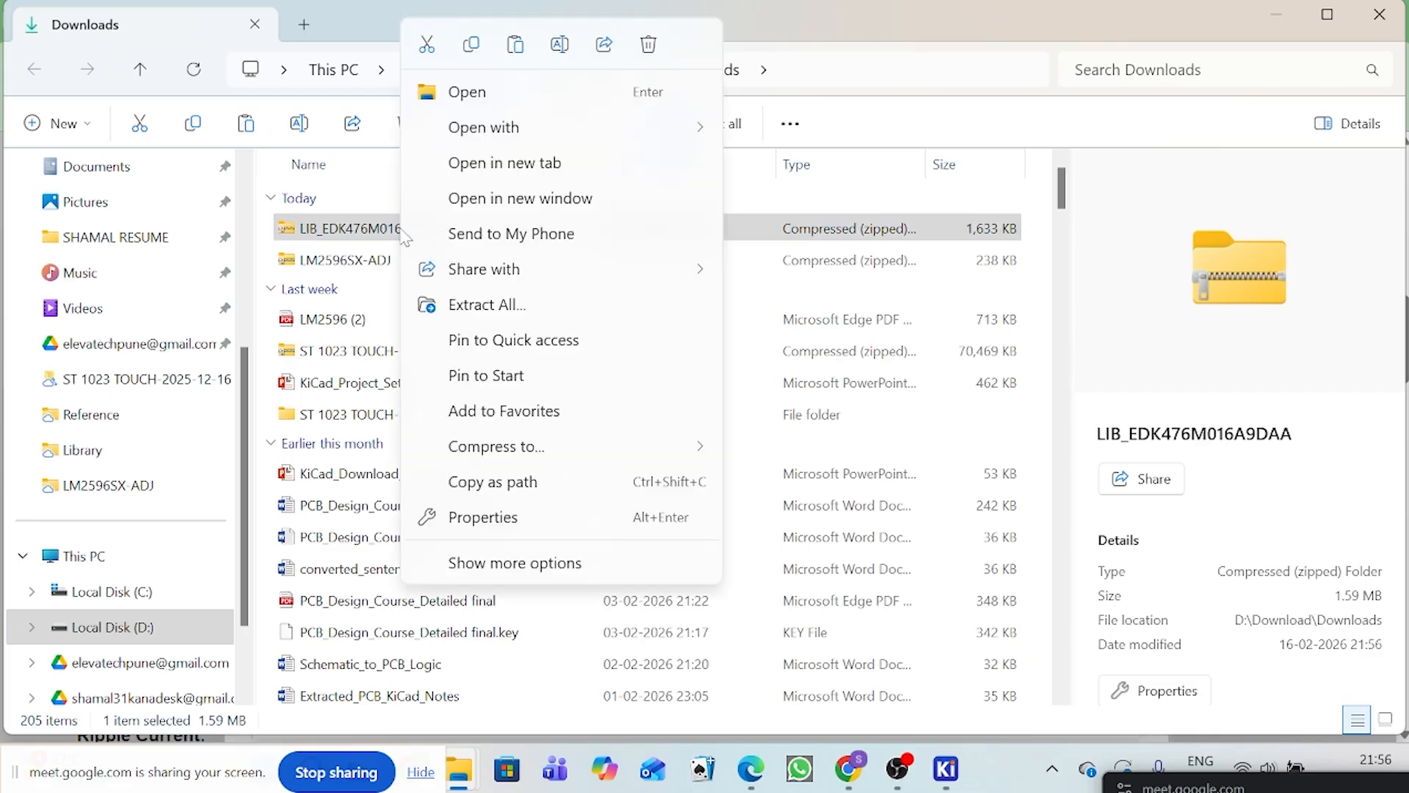
{"action": "left_click", "coordinate": [487, 302]}
{"action": "left_click", "coordinate": [893, 612]}
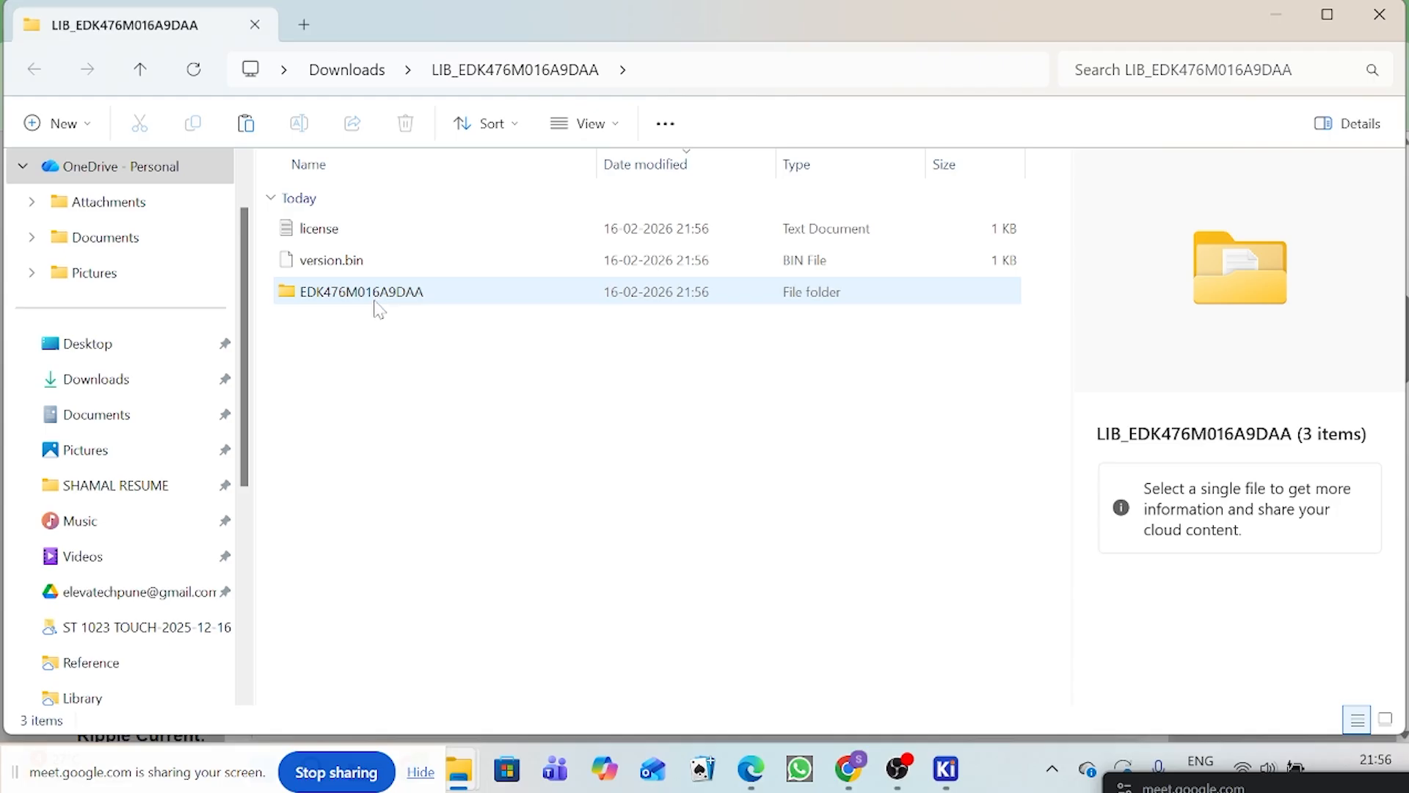
Step: Look through the extracted EDK476M016A9DAA folder and open its KiCad subfolder to view the symbol and footprint files
{"action": "double_click", "coordinate": [389, 298]}
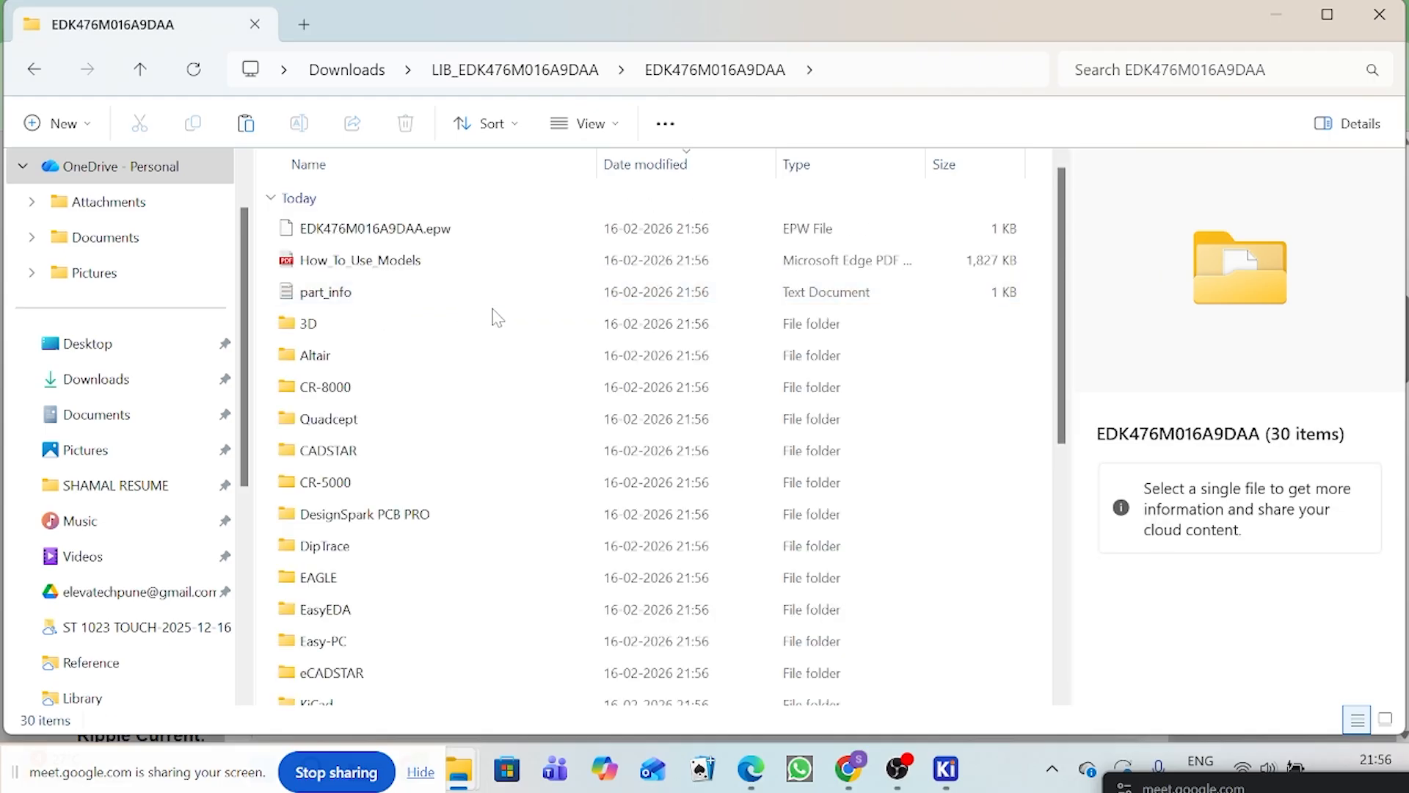
{"action": "scroll", "coordinate": [468, 388], "scroll_direction": "down", "scroll_amount": 5}
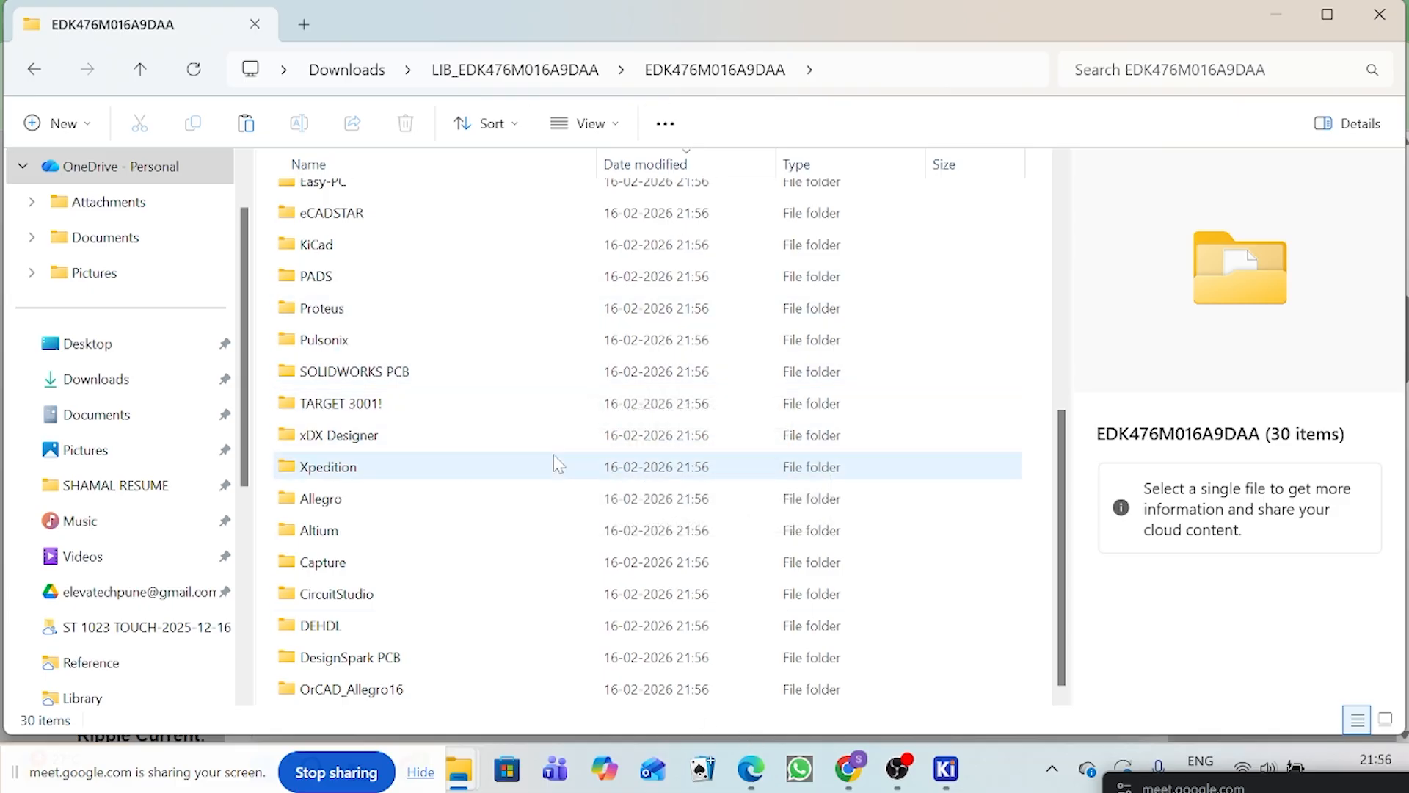
{"action": "scroll", "coordinate": [464, 282], "scroll_direction": "up", "scroll_amount": 1}
{"action": "scroll", "coordinate": [464, 282], "scroll_direction": "up", "scroll_amount": 1}
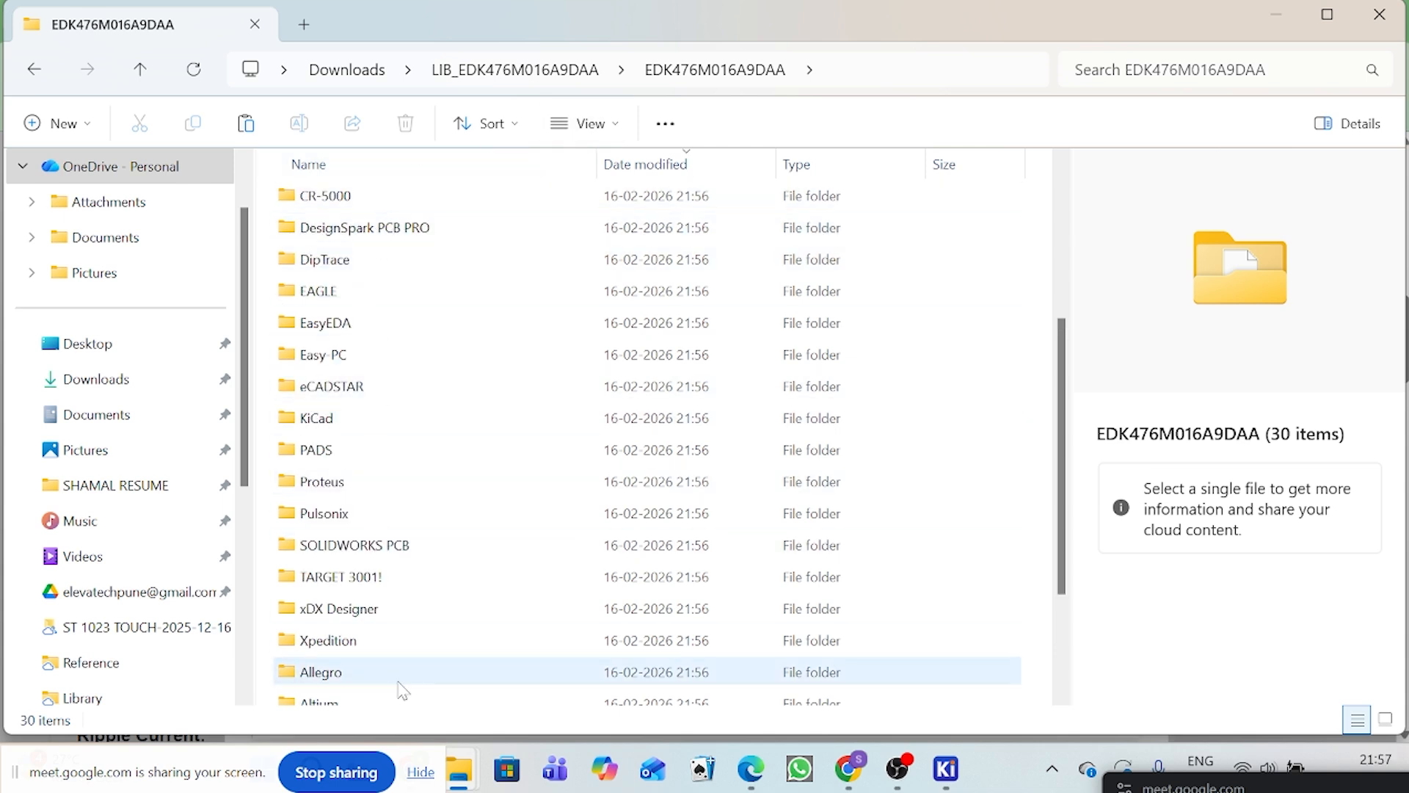
{"action": "scroll", "coordinate": [392, 547], "scroll_direction": "down", "scroll_amount": 2}
{"action": "scroll", "coordinate": [419, 602], "scroll_direction": "up", "scroll_amount": 1}
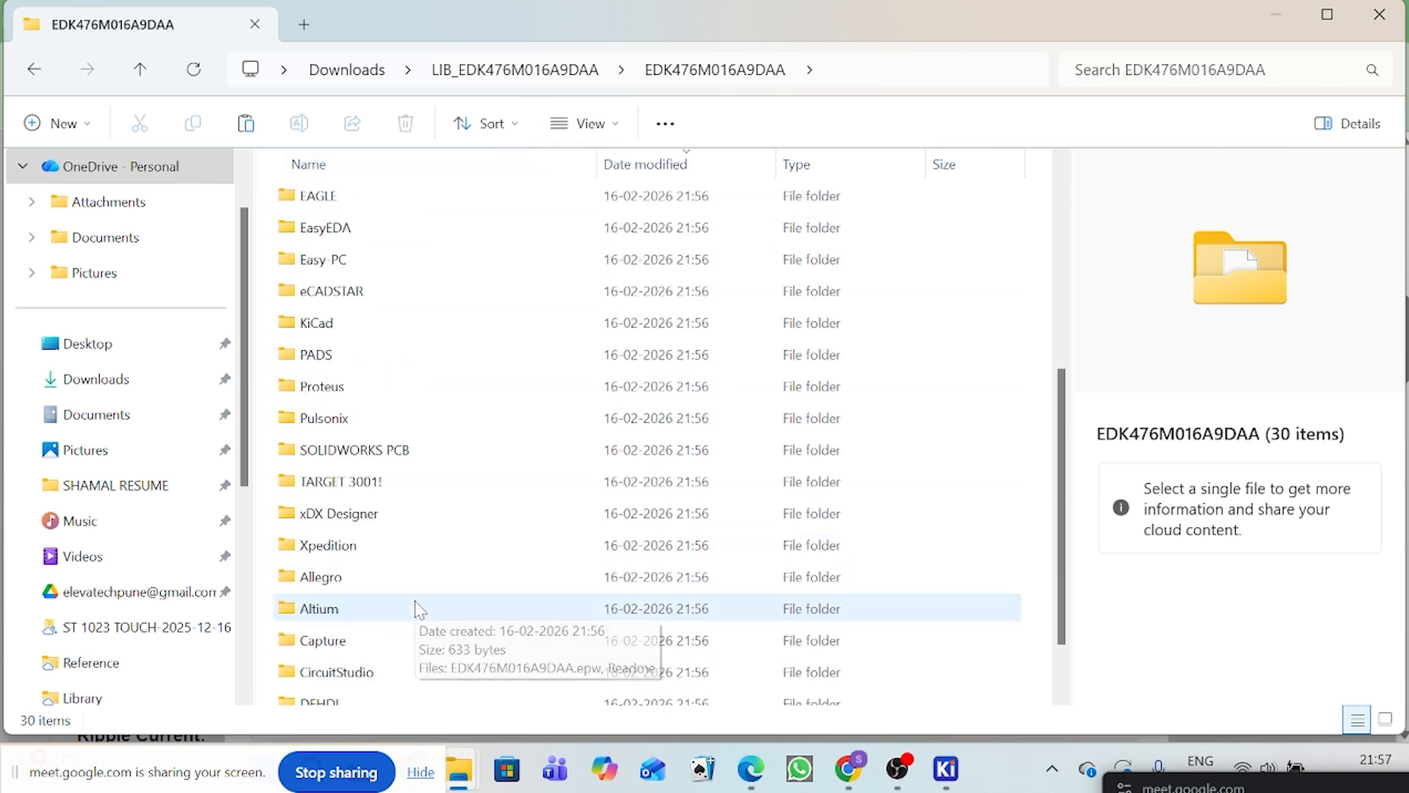
{"action": "double_click", "coordinate": [319, 328]}
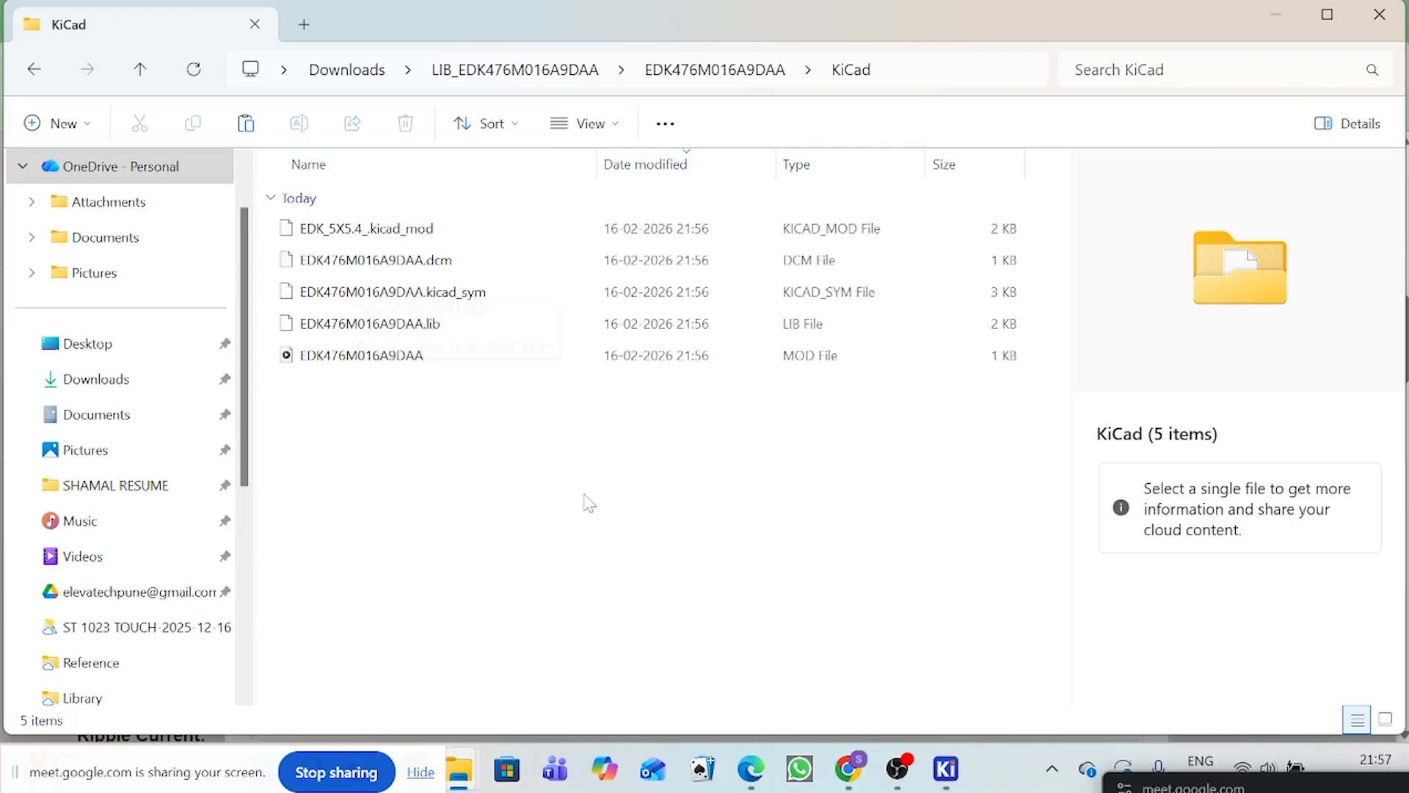
Step: Switch to the KiCad schematic, open the Symbol Editor and start a symbol import into CUSTOM_LIBRARY
{"action": "mouse_move", "coordinate": [914, 777]}
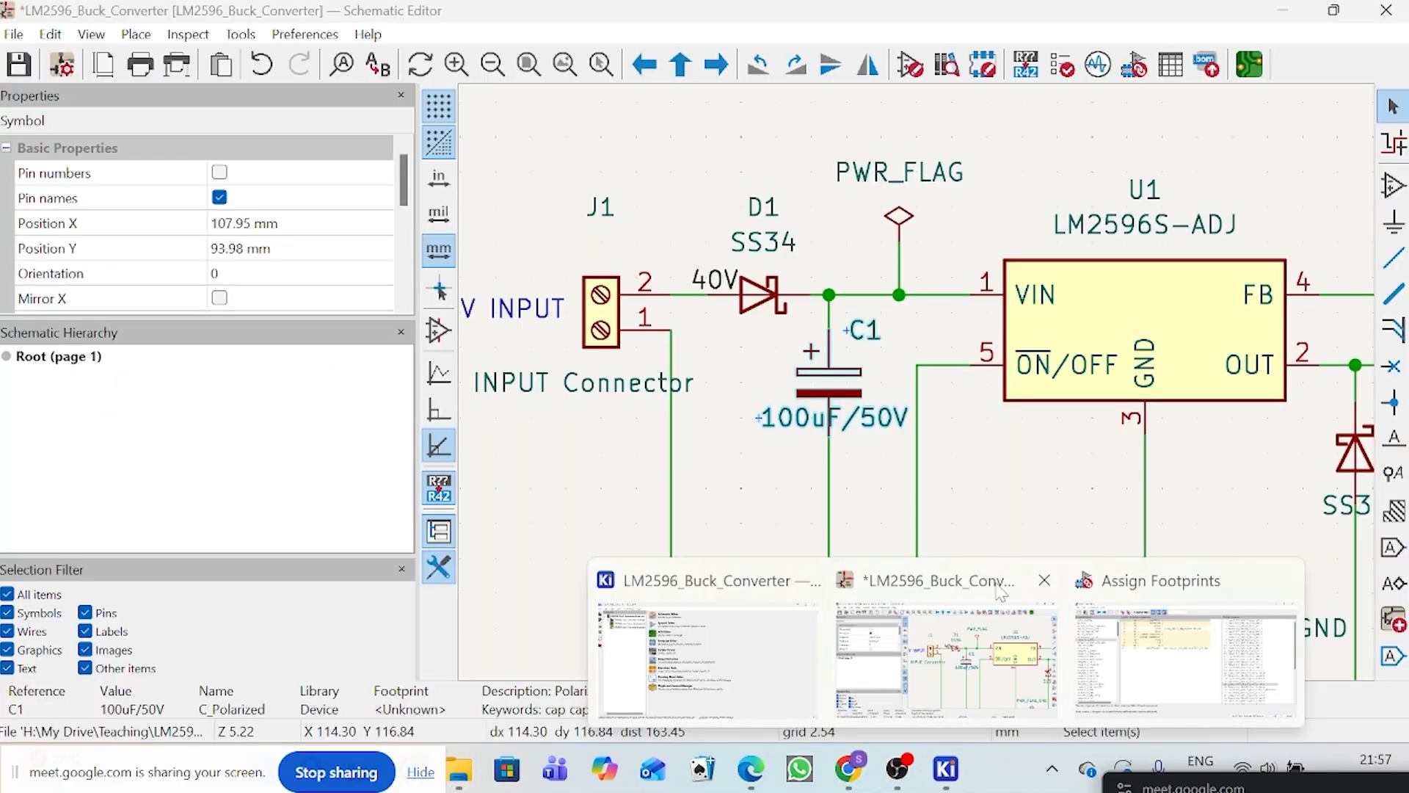
{"action": "left_click", "coordinate": [944, 661]}
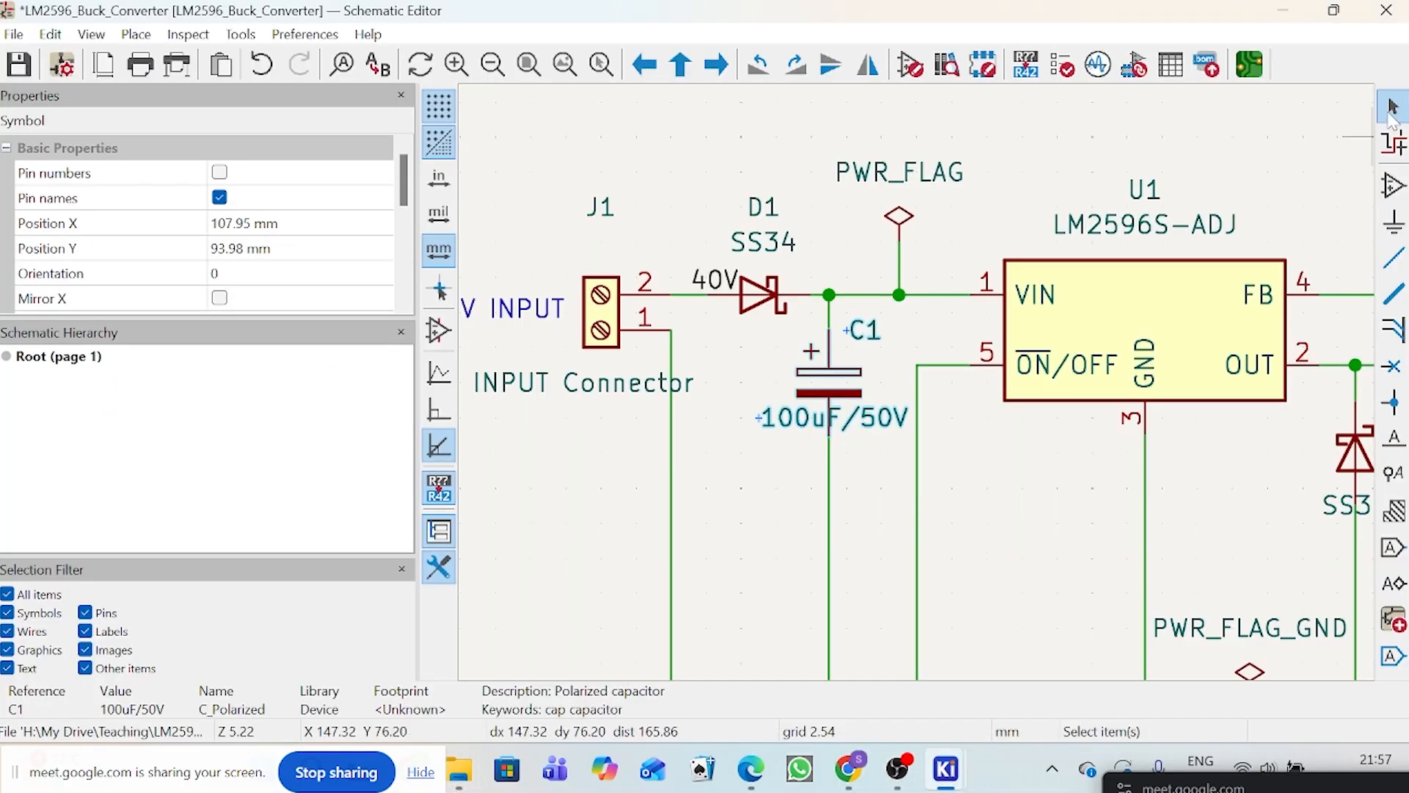
{"action": "left_click", "coordinate": [917, 76]}
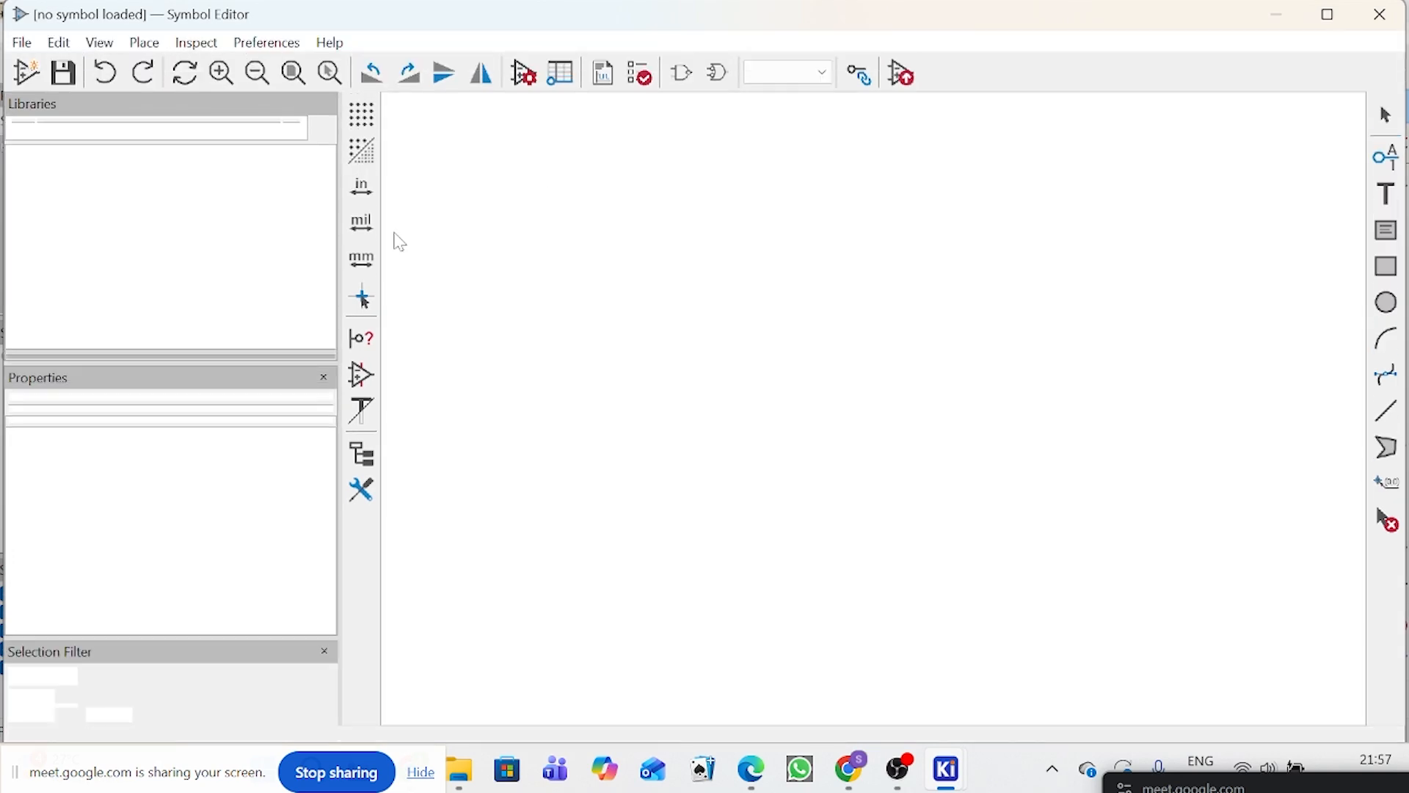
{"action": "scroll", "coordinate": [244, 258], "scroll_direction": "down", "scroll_amount": 9}
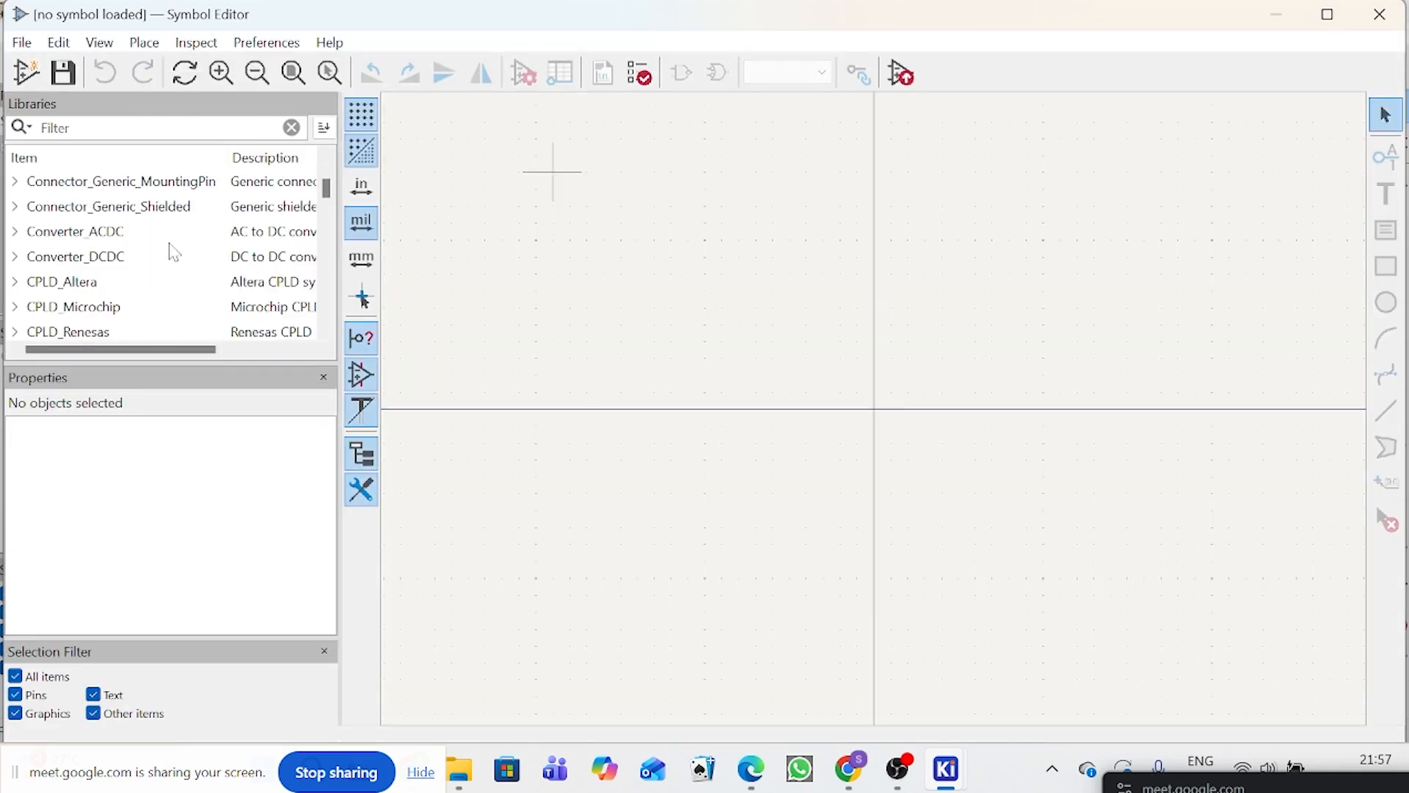
{"action": "scroll", "coordinate": [168, 255], "scroll_direction": "down", "scroll_amount": 3}
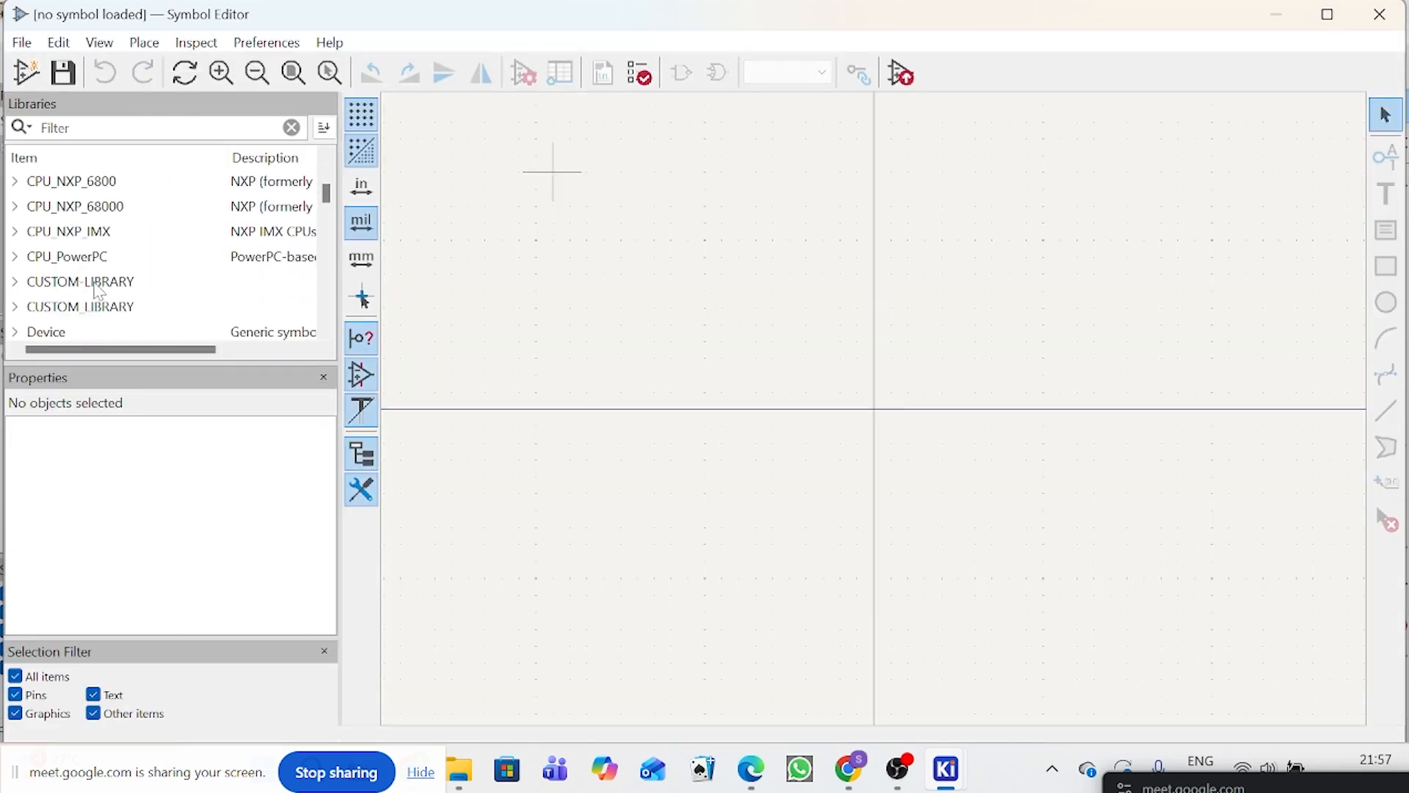
{"action": "left_click", "coordinate": [15, 307]}
{"action": "right_click", "coordinate": [17, 314]}
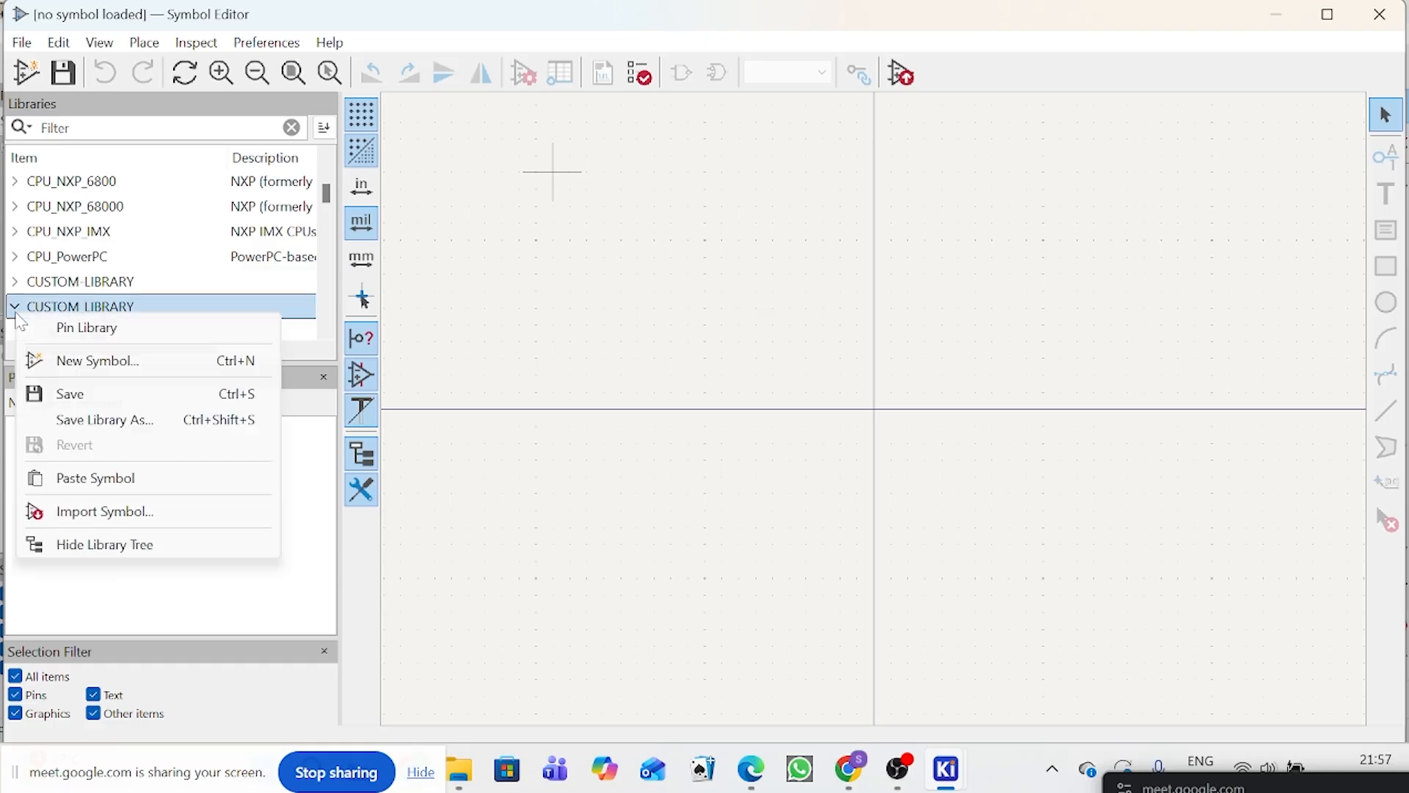
{"action": "left_click", "coordinate": [102, 514]}
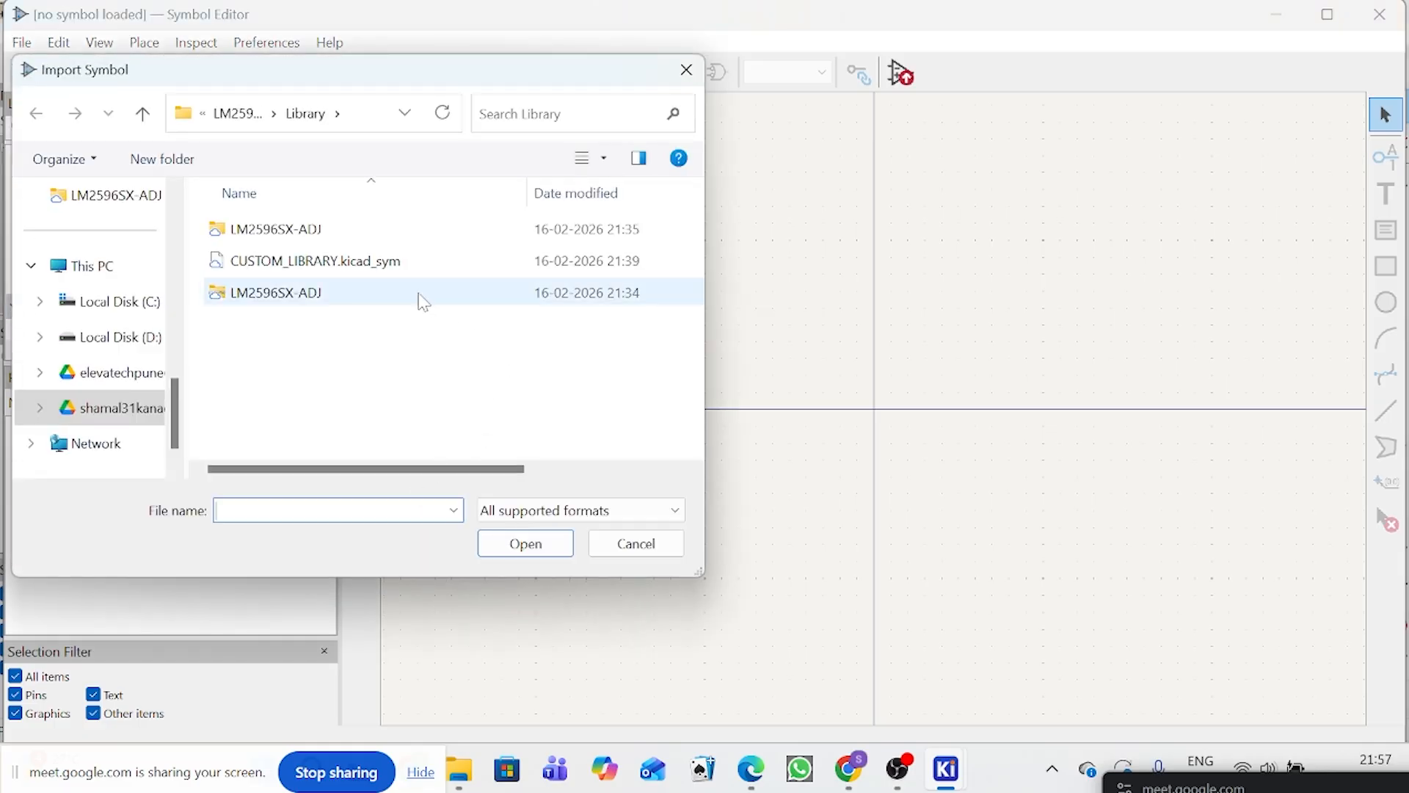
Step: Try to transfer the extracted LIB_EDK476M016A9DAA folder from Downloads into the project's Library folder
{"action": "left_click", "coordinate": [248, 117]}
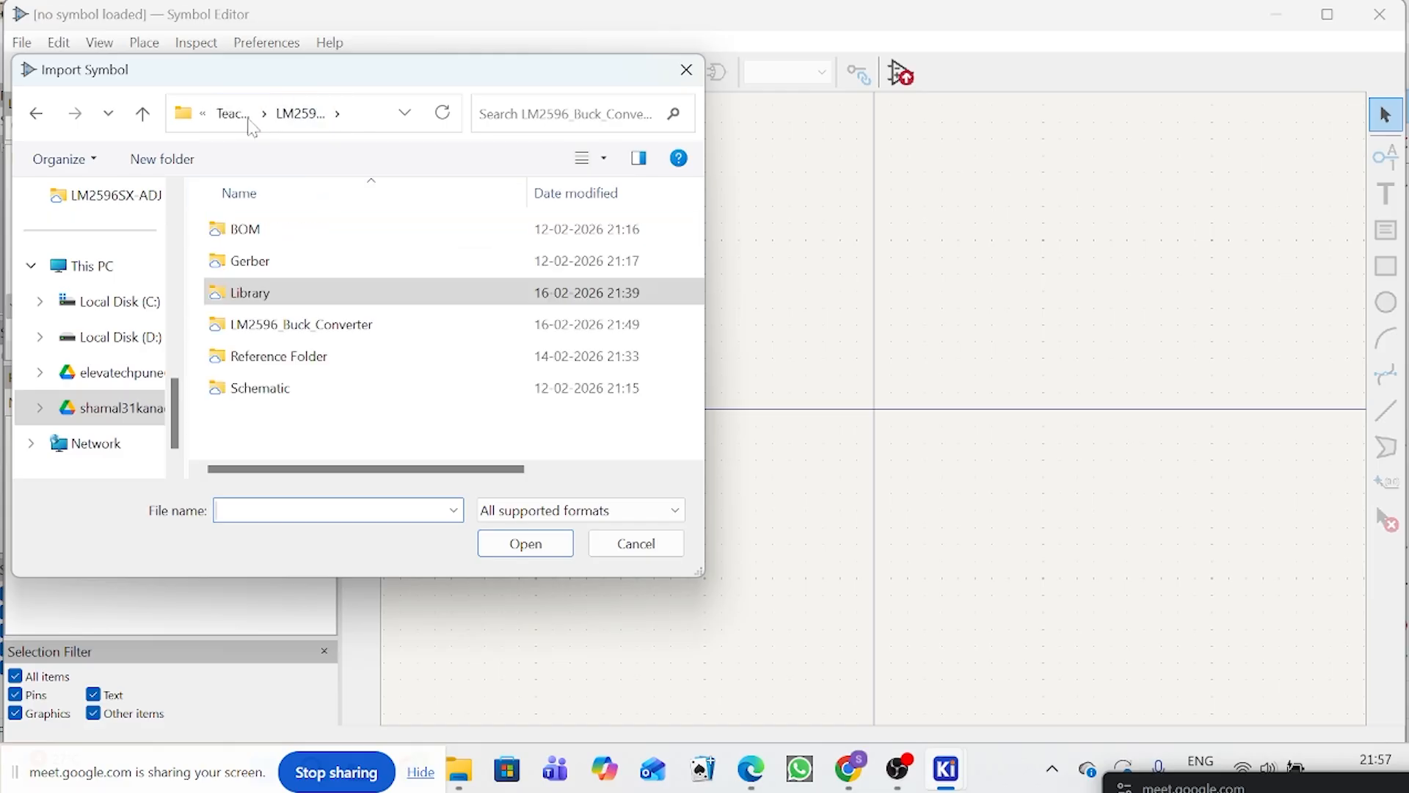
{"action": "scroll", "coordinate": [113, 316], "scroll_direction": "up", "scroll_amount": 10}
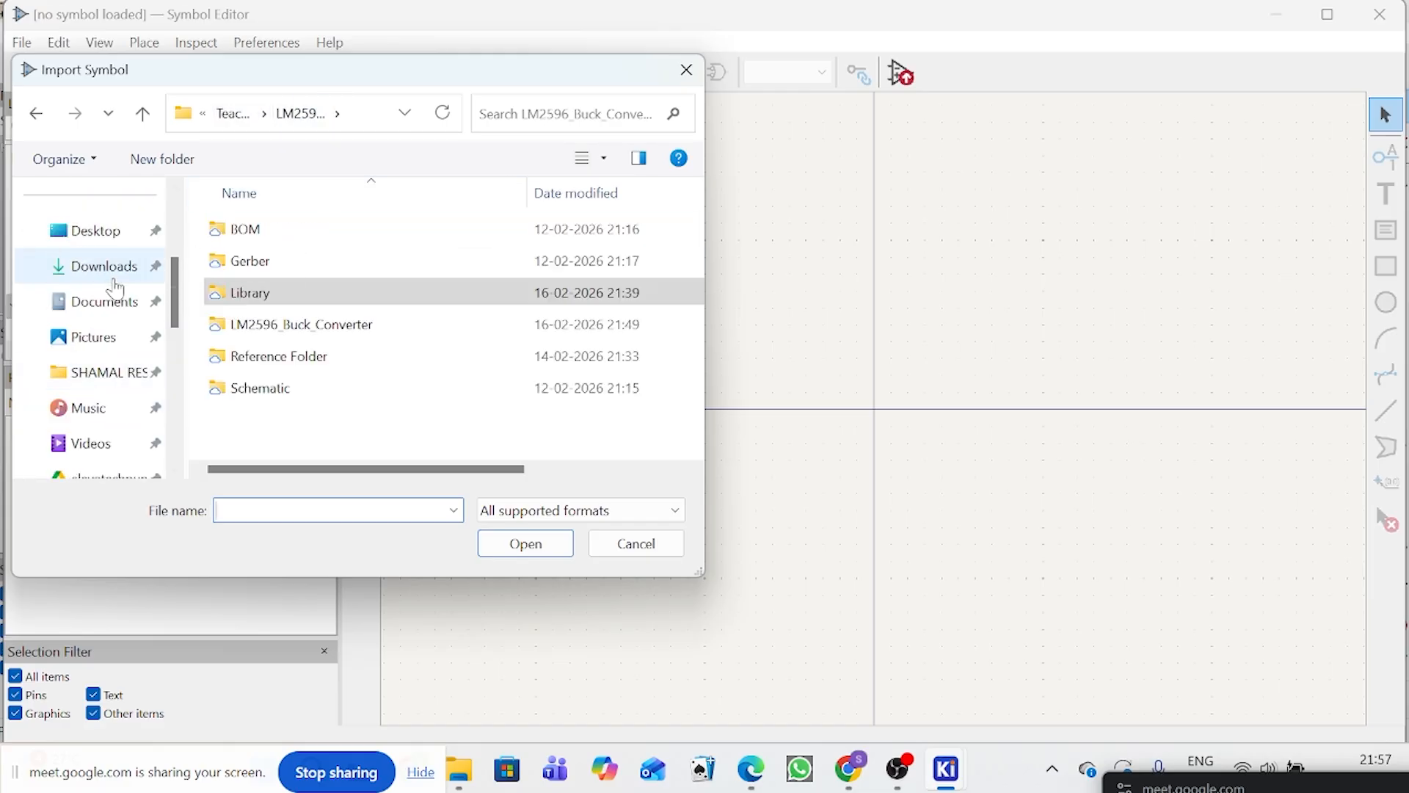
{"action": "scroll", "coordinate": [115, 354], "scroll_direction": "down", "scroll_amount": 6}
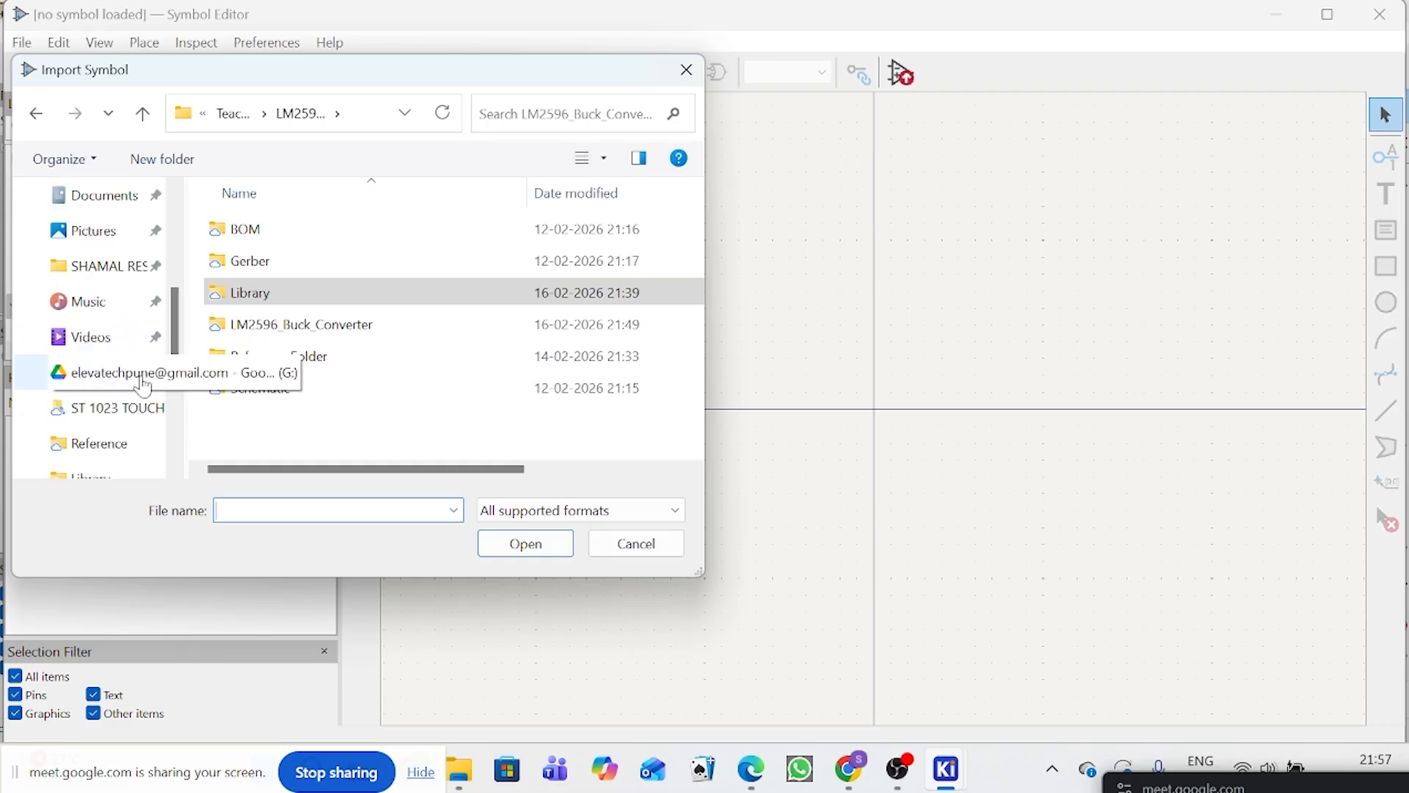
{"action": "scroll", "coordinate": [125, 370], "scroll_direction": "up", "scroll_amount": 6}
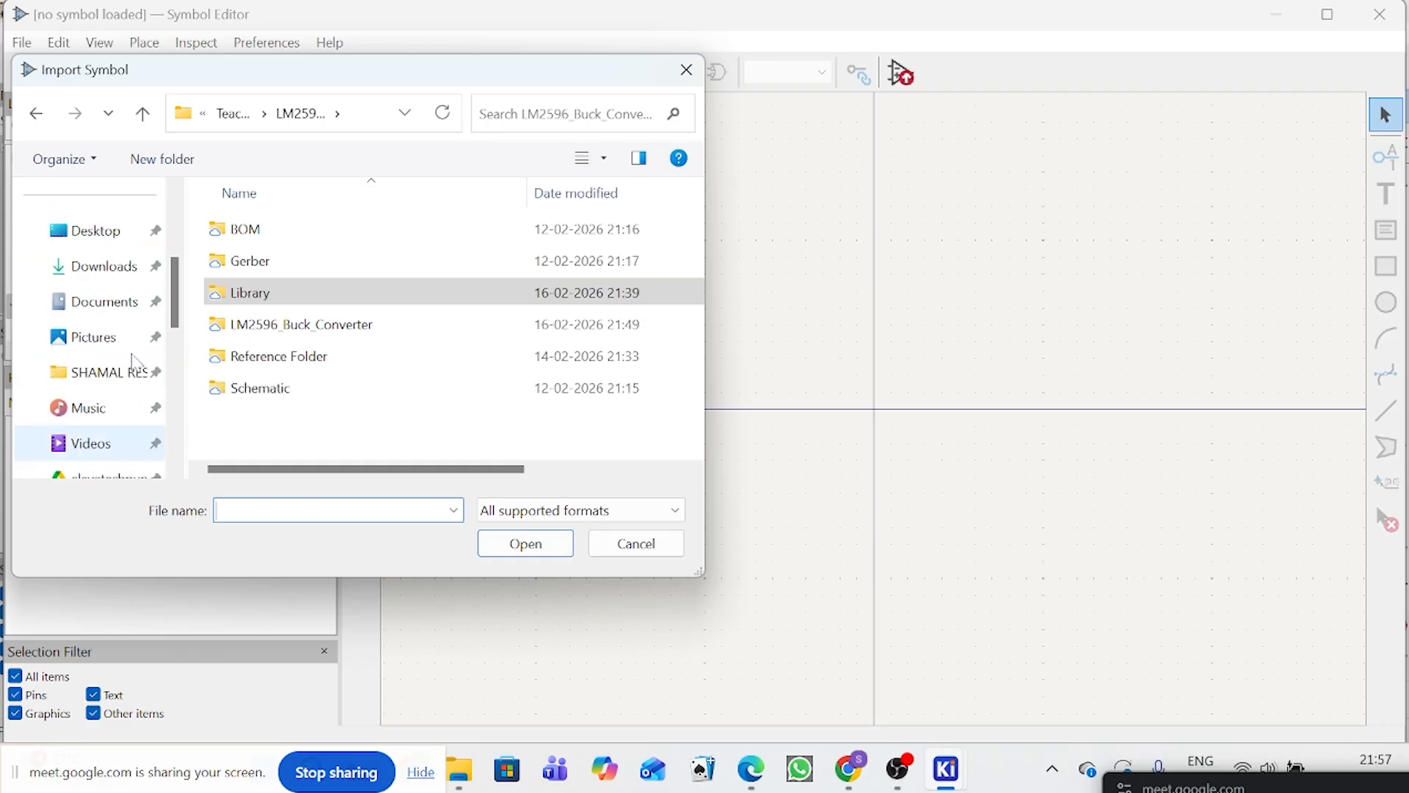
{"action": "left_click", "coordinate": [110, 266]}
{"action": "left_click", "coordinate": [454, 283]}
{"action": "scroll", "coordinate": [110, 367], "scroll_direction": "down", "scroll_amount": 6}
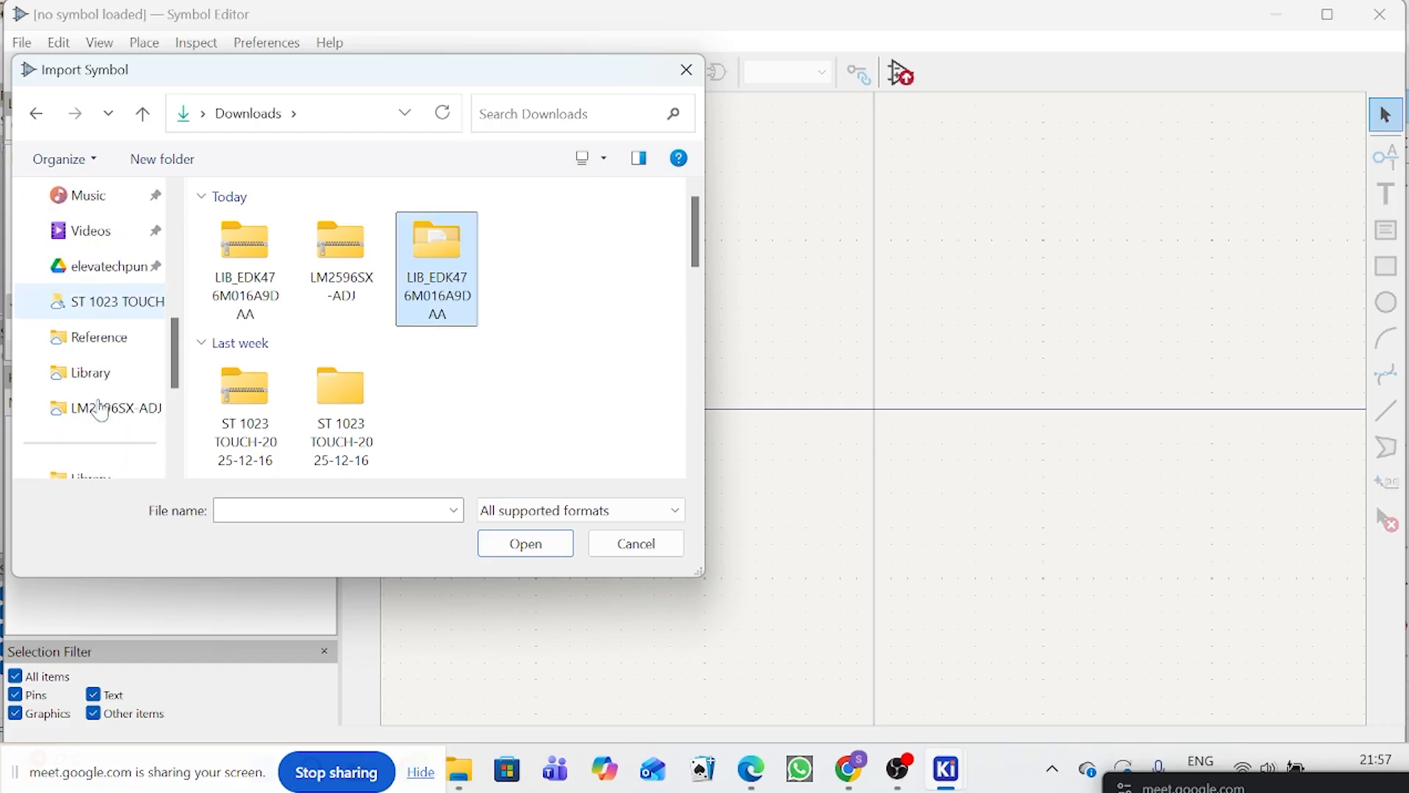
{"action": "left_click", "coordinate": [123, 315]}
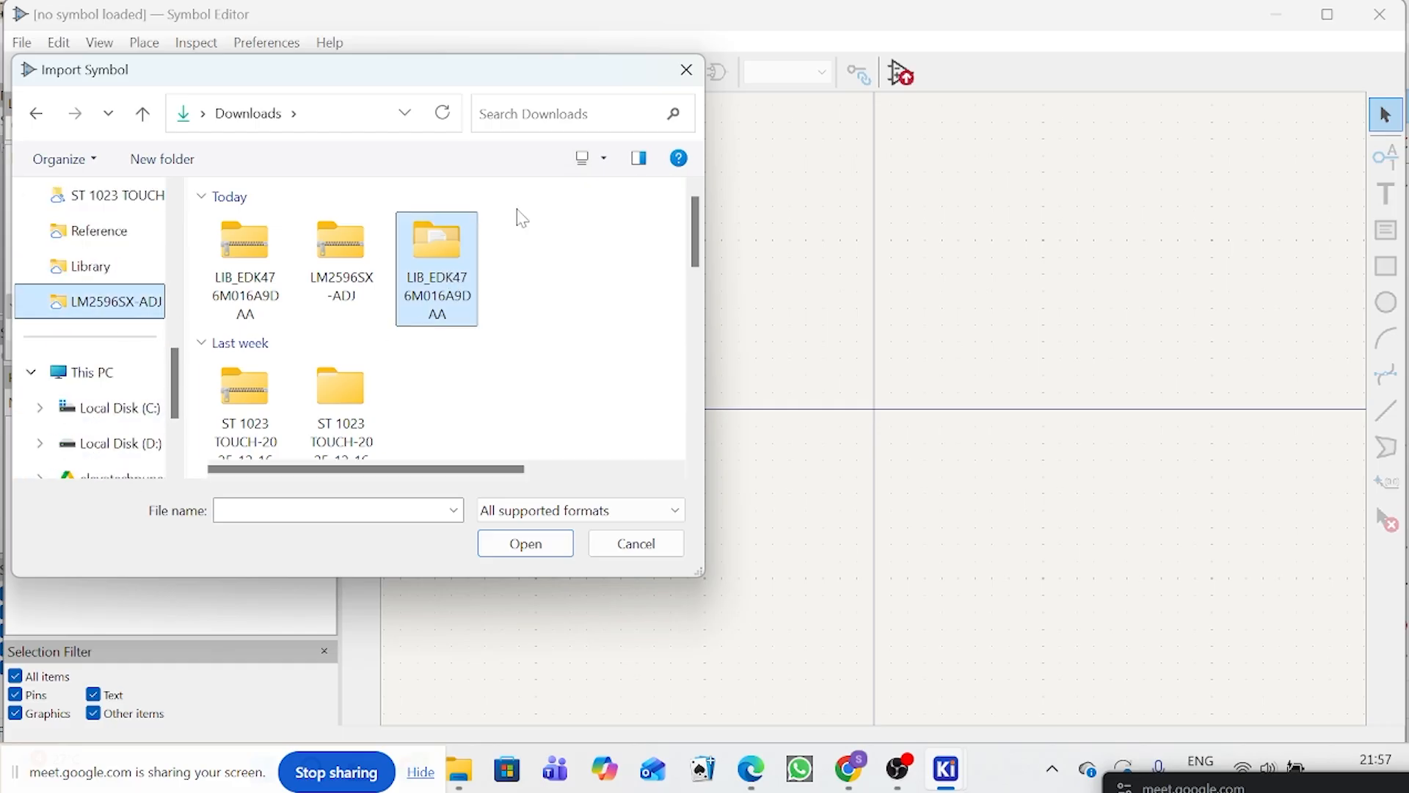
{"action": "left_click", "coordinate": [244, 117]}
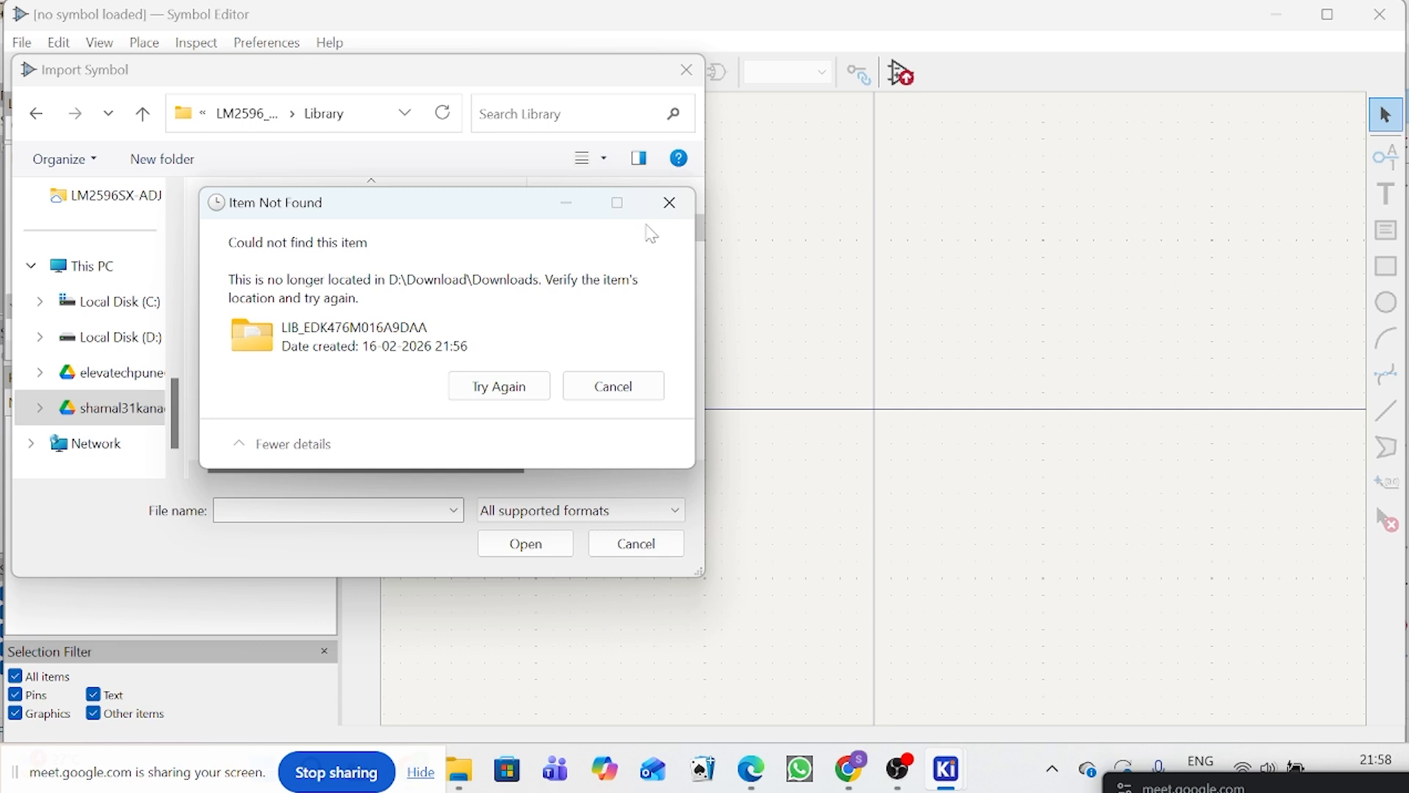
{"action": "left_click", "coordinate": [666, 203]}
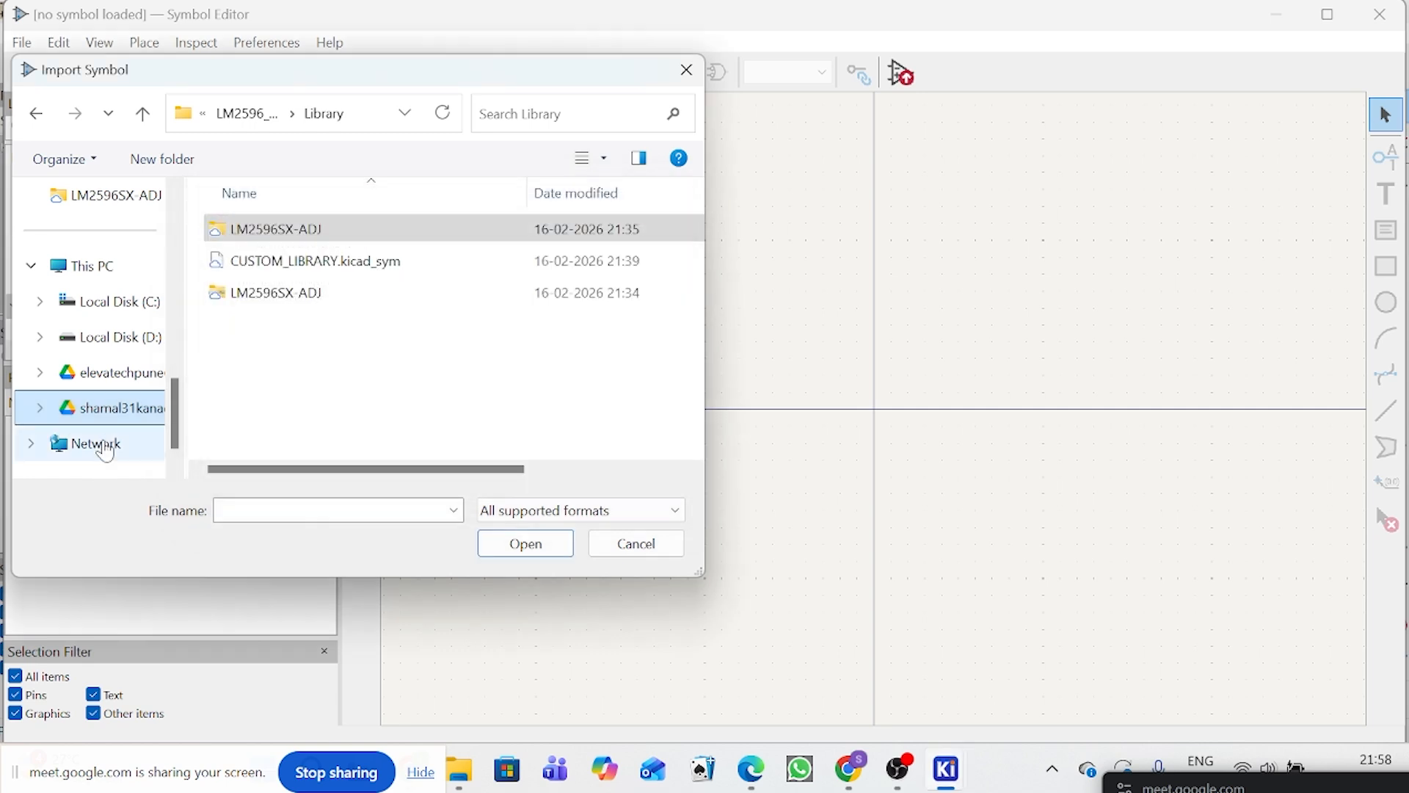
Step: Copy the extracted LIB_EDK476M016A9DAA folder from Downloads and paste it into the project's Library folder
{"action": "scroll", "coordinate": [118, 309], "scroll_direction": "up", "scroll_amount": 3}
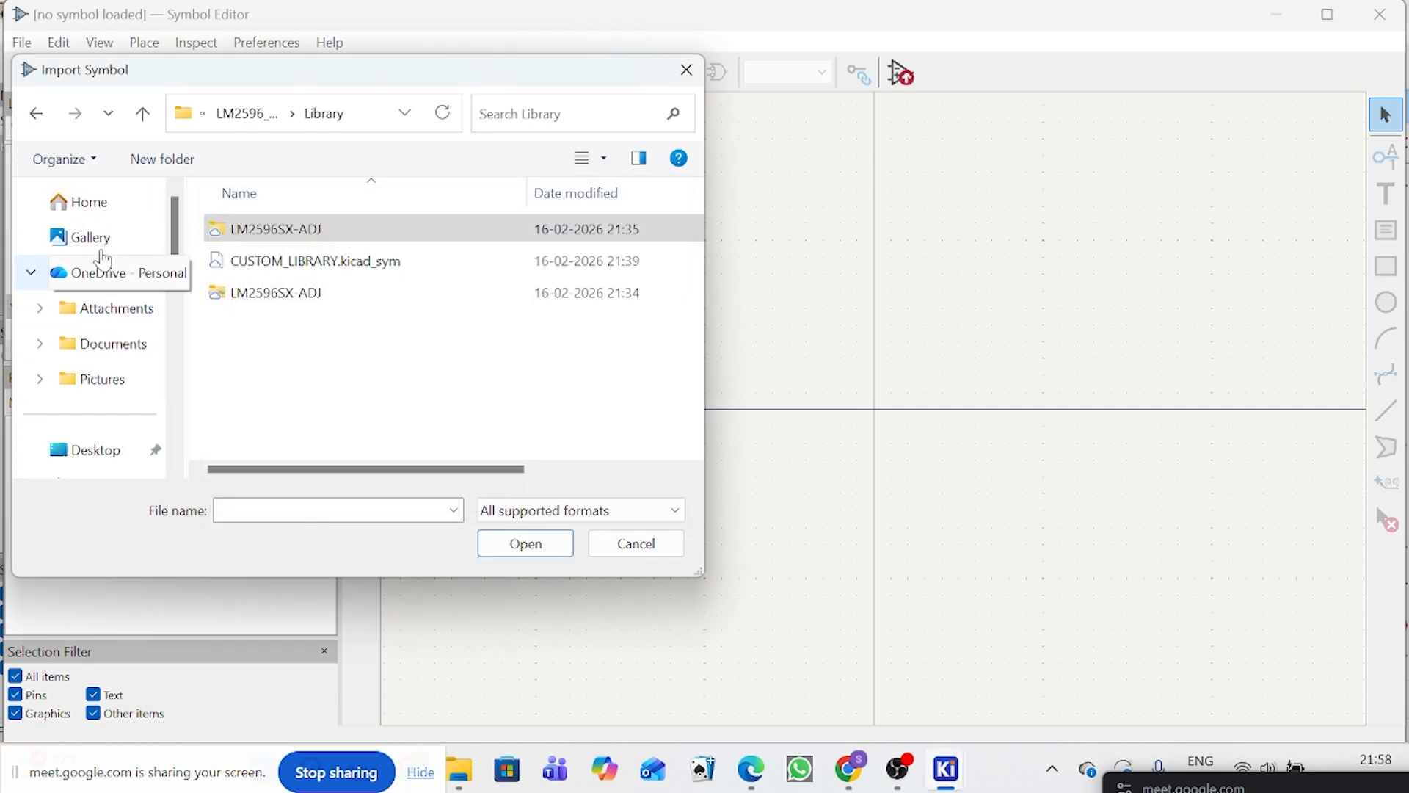
{"action": "scroll", "coordinate": [103, 388], "scroll_direction": "down", "scroll_amount": 2}
{"action": "left_click", "coordinate": [105, 374]}
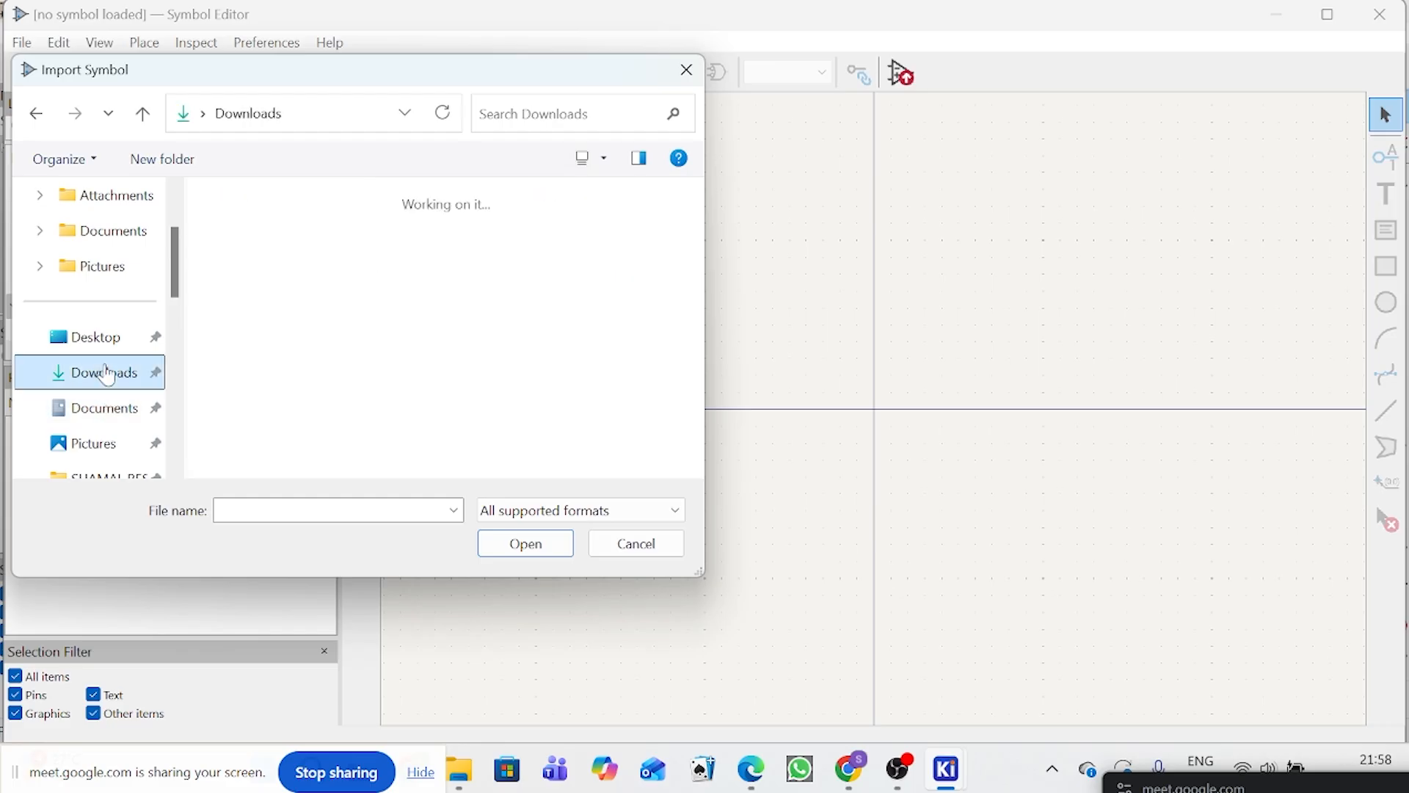
{"action": "left_click", "coordinate": [469, 253]}
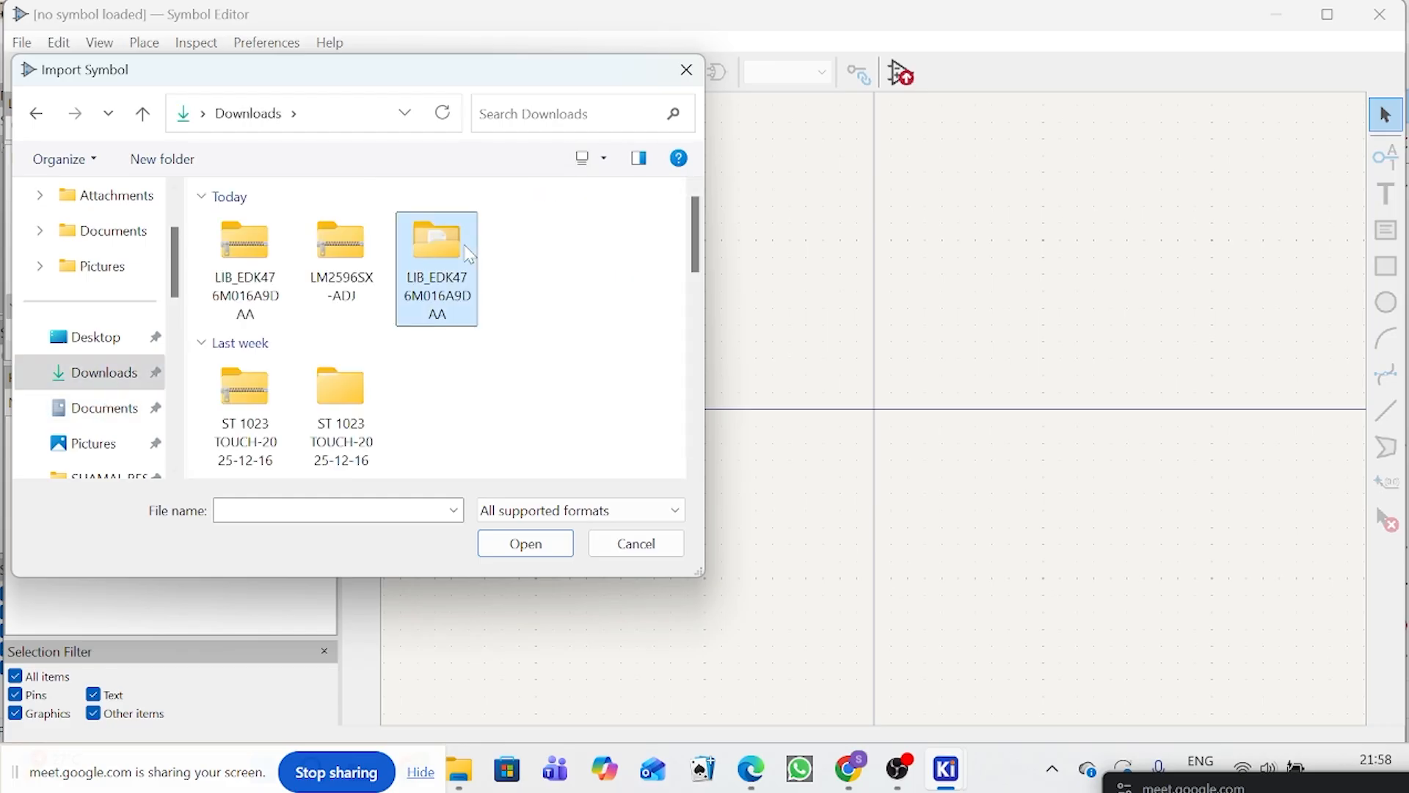
{"action": "right_click", "coordinate": [470, 253]}
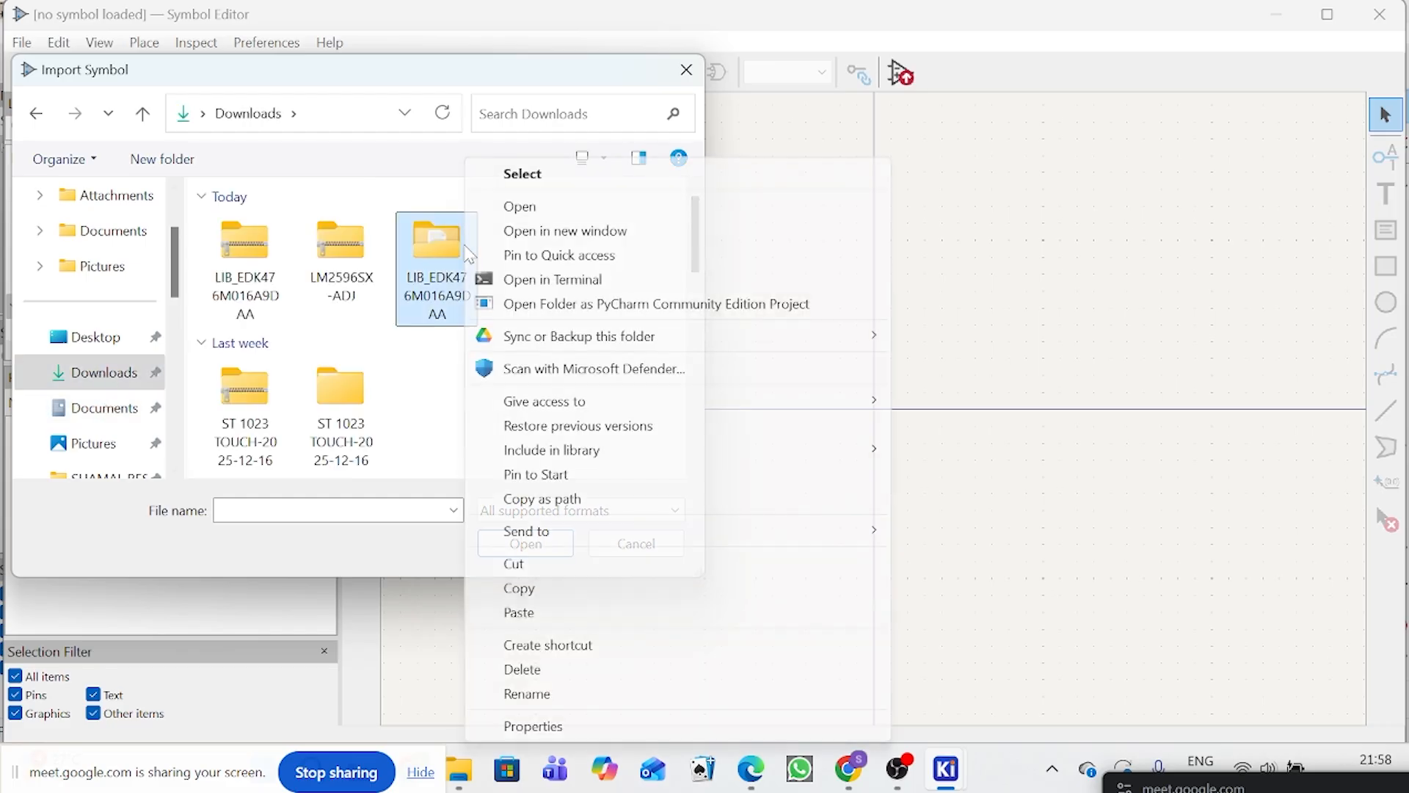
{"action": "left_click", "coordinate": [518, 585]}
{"action": "scroll", "coordinate": [110, 408], "scroll_direction": "down", "scroll_amount": 3}
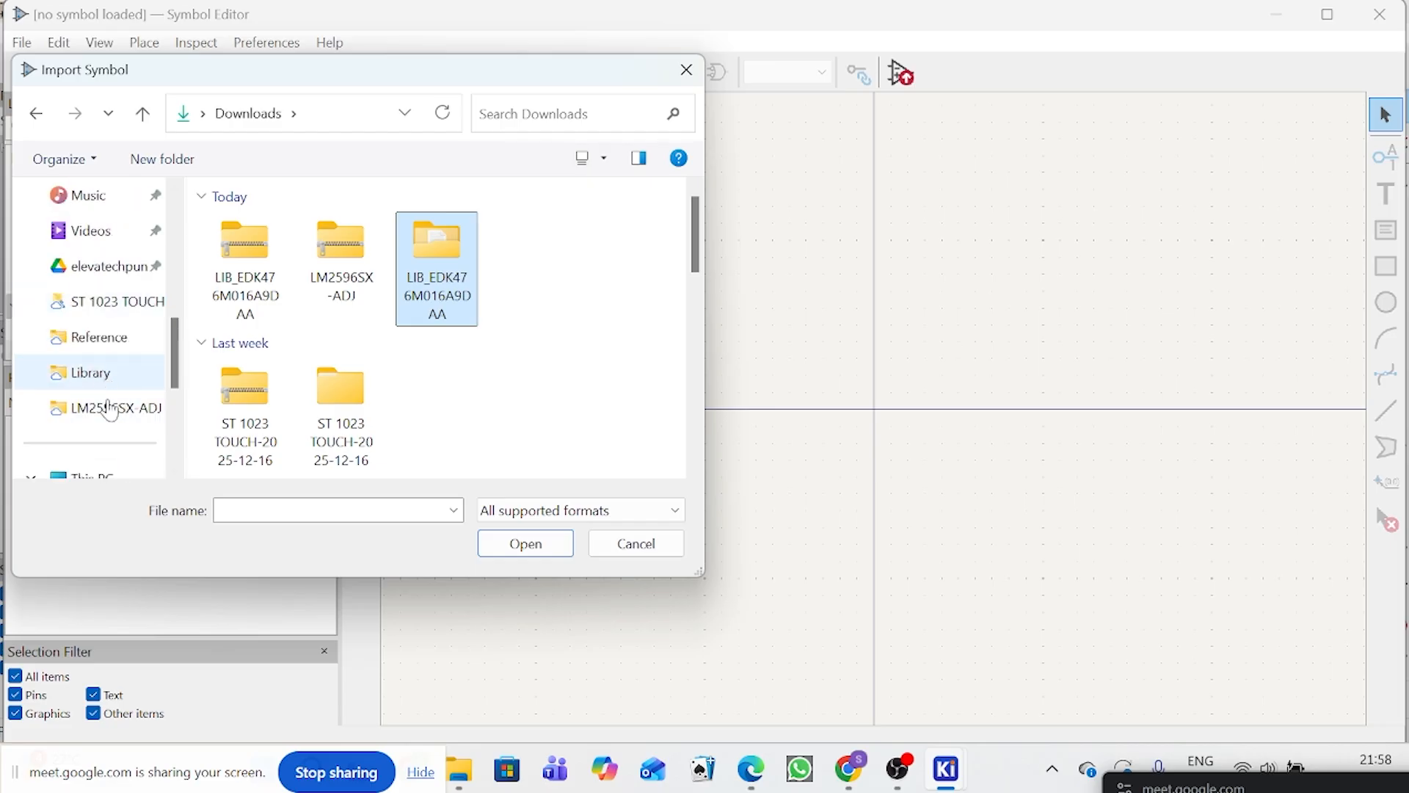
{"action": "left_click", "coordinate": [113, 420]}
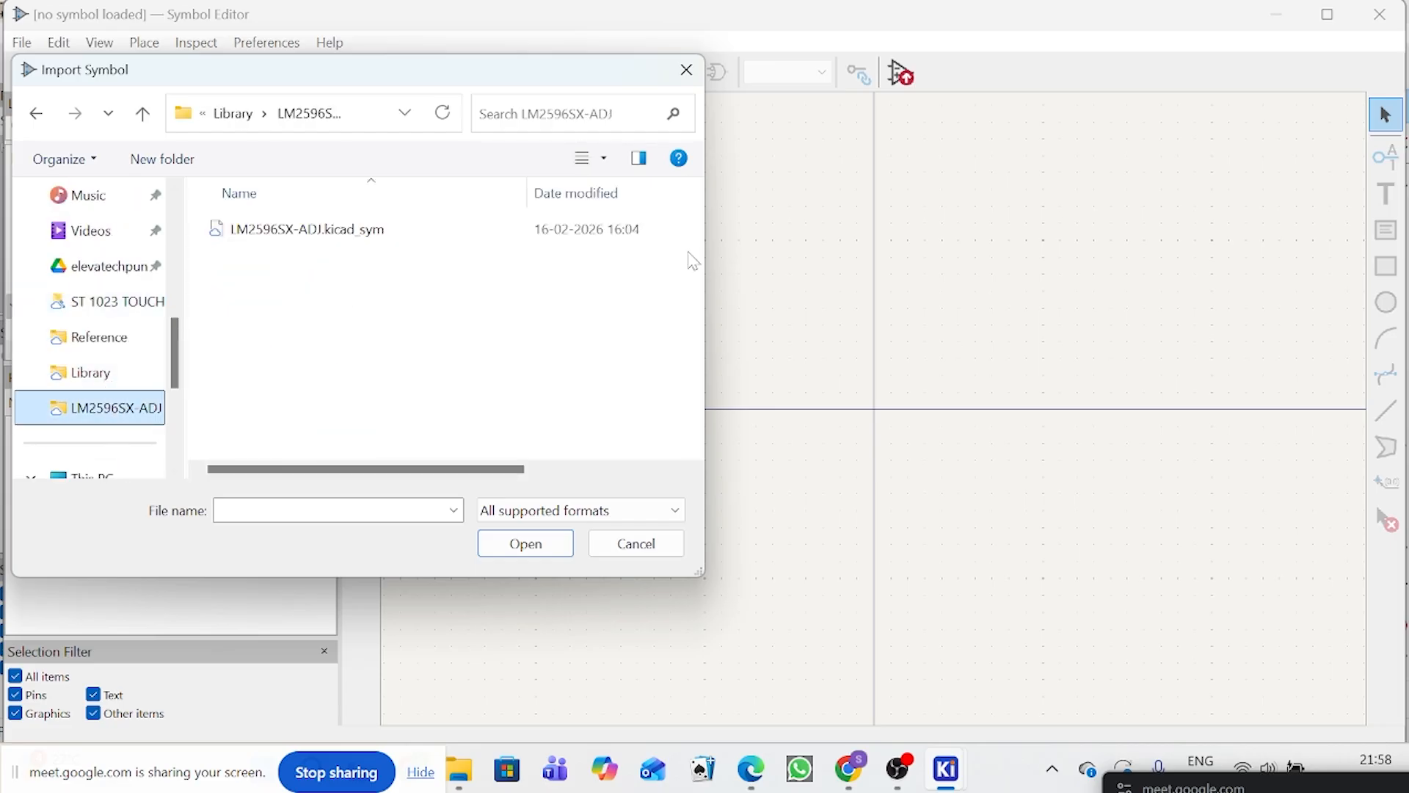
{"action": "left_click", "coordinate": [248, 123]}
{"action": "right_click", "coordinate": [316, 382]}
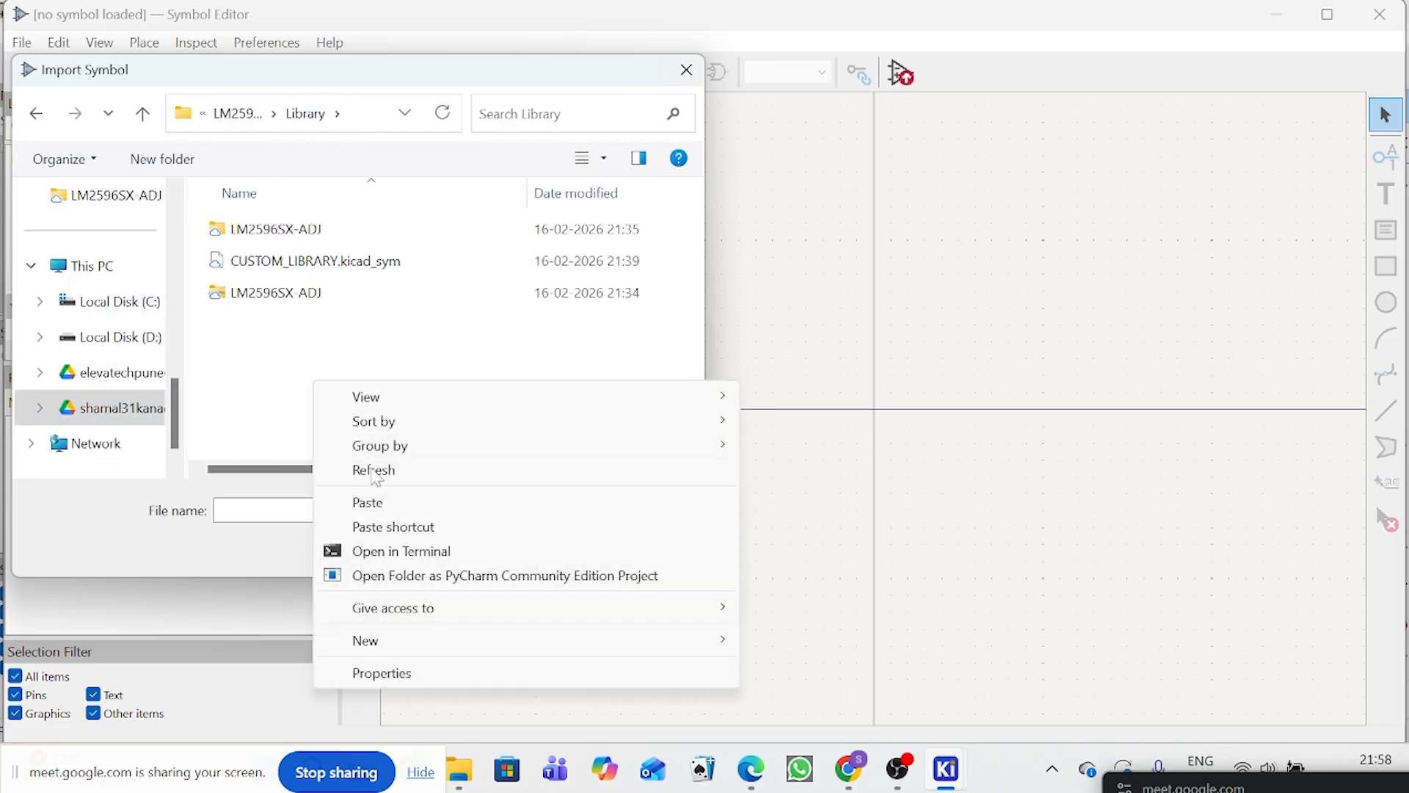
{"action": "left_click", "coordinate": [375, 505]}
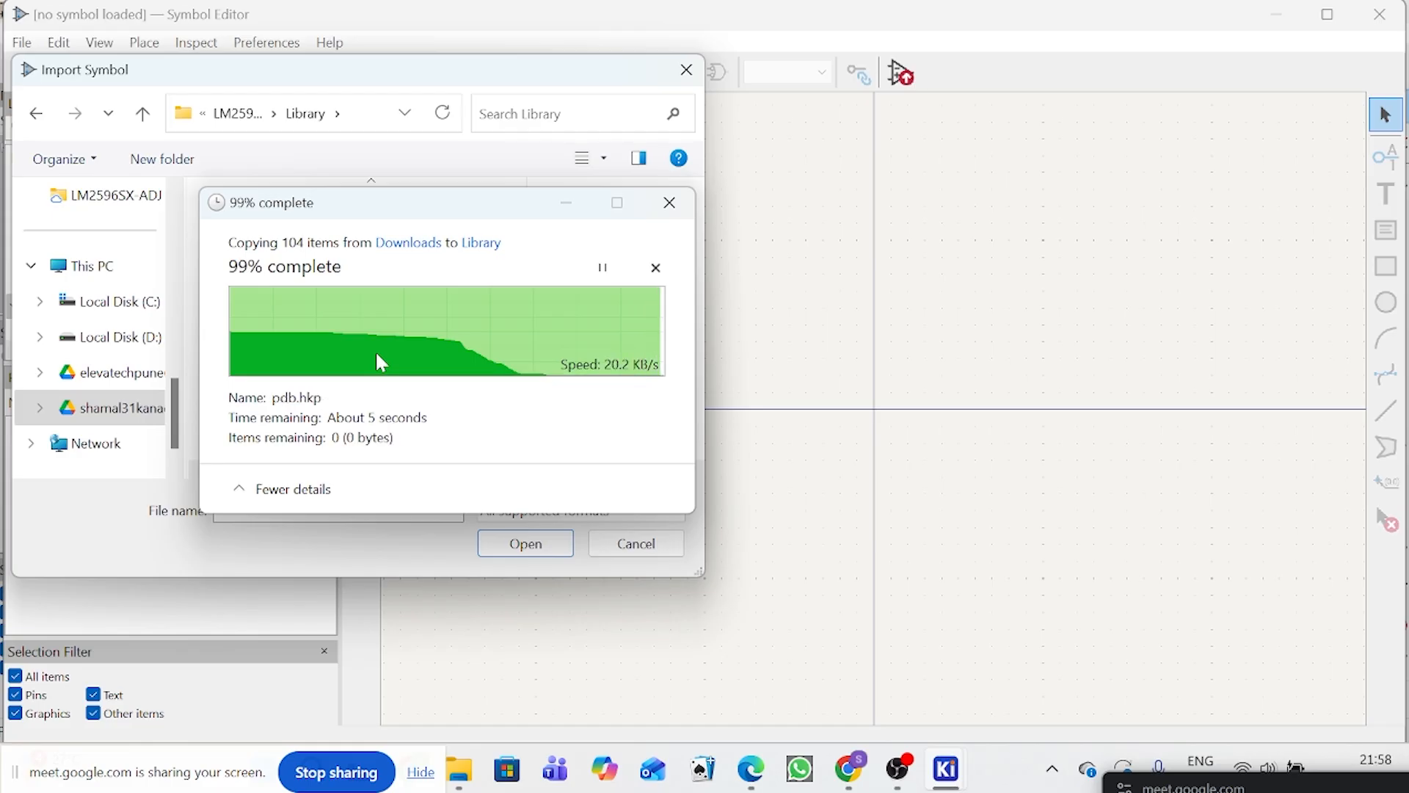
Step: Import the EDK476M016A9DAA symbol into CUSTOM_LIBRARY from the KiCad subfolder of the copied LIB_EDK476M016A9DAA folder
{"action": "left_click", "coordinate": [369, 336]}
{"action": "double_click", "coordinate": [369, 337]}
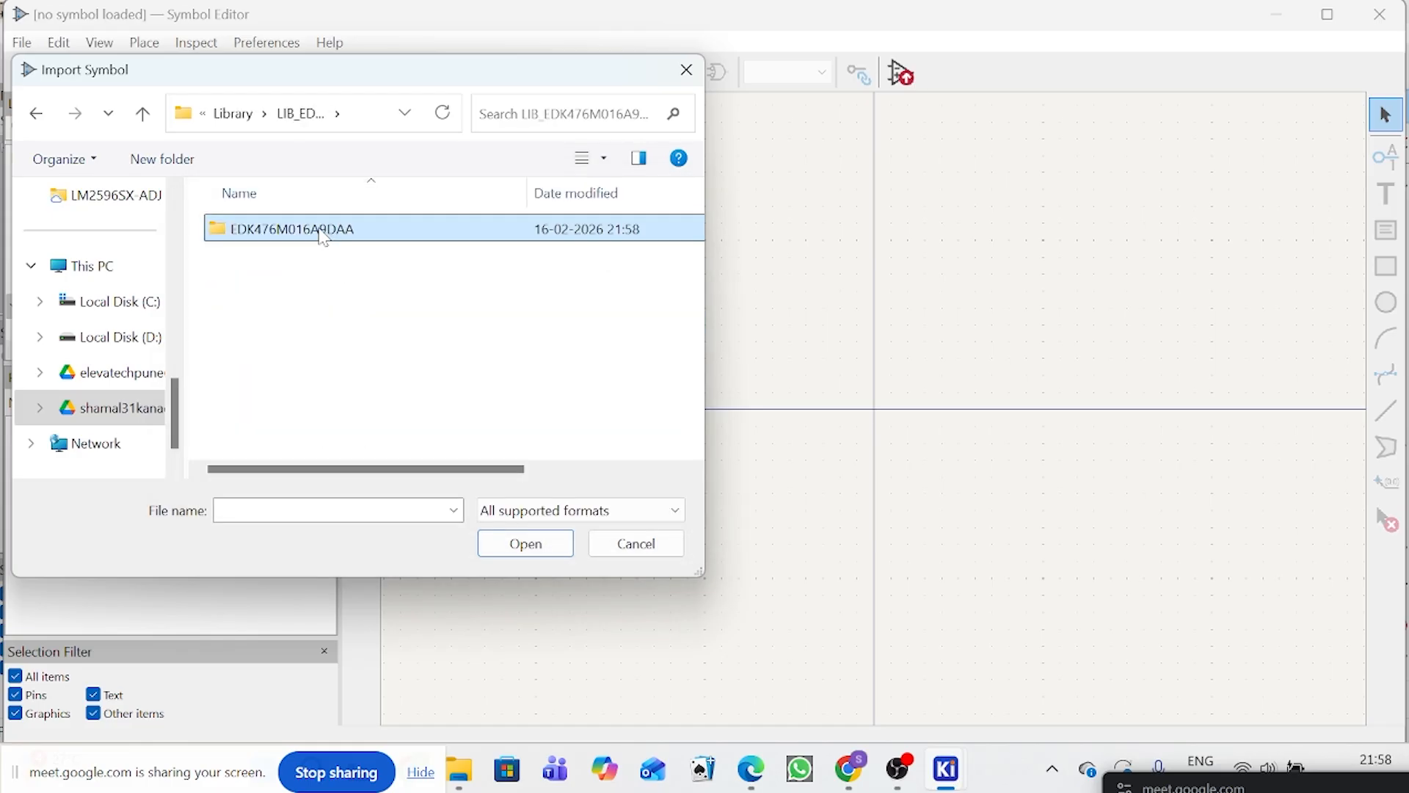
{"action": "double_click", "coordinate": [317, 228]}
{"action": "scroll", "coordinate": [266, 359], "scroll_direction": "down", "scroll_amount": 2}
{"action": "scroll", "coordinate": [266, 360], "scroll_direction": "down", "scroll_amount": 2}
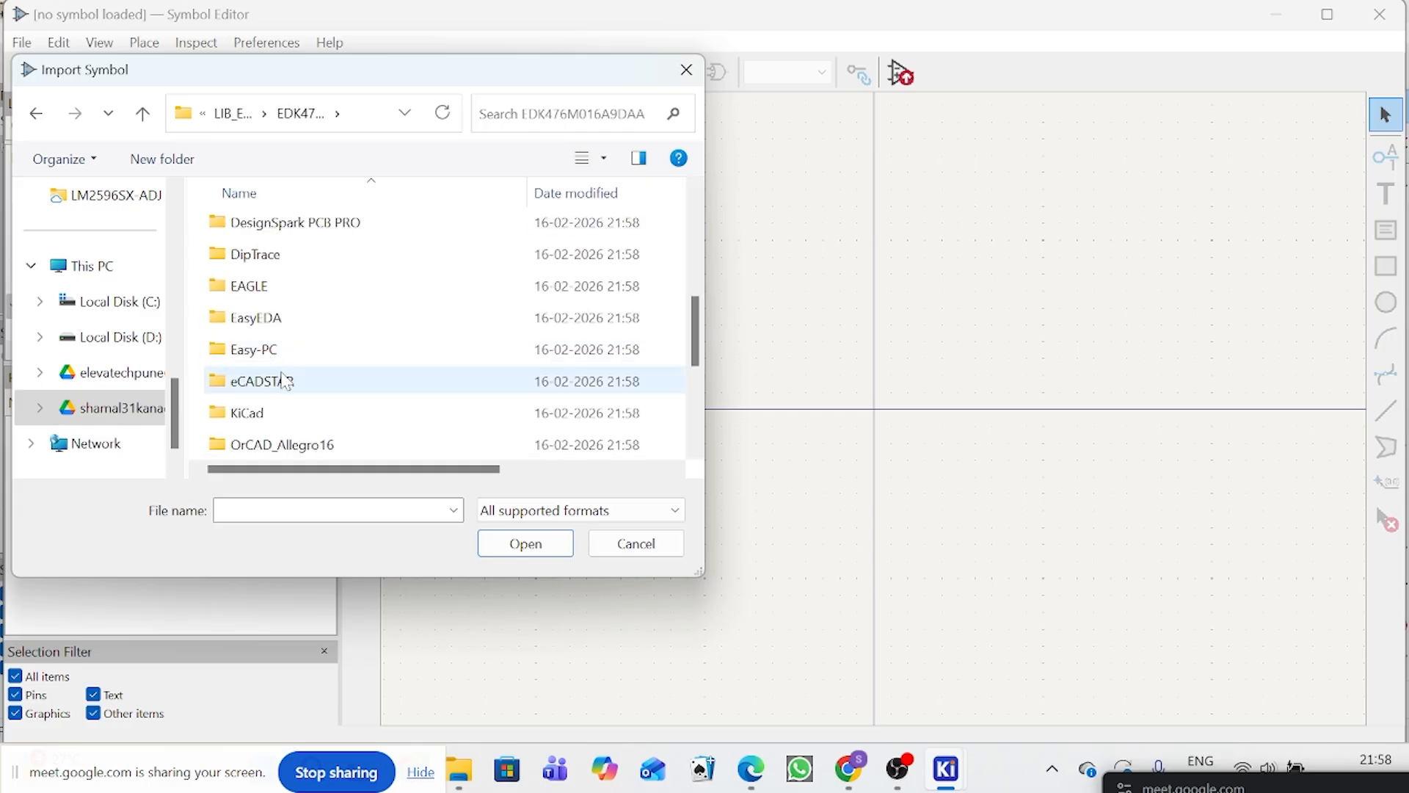
{"action": "left_click", "coordinate": [277, 418]}
{"action": "double_click", "coordinate": [278, 417]}
{"action": "double_click", "coordinate": [377, 230]}
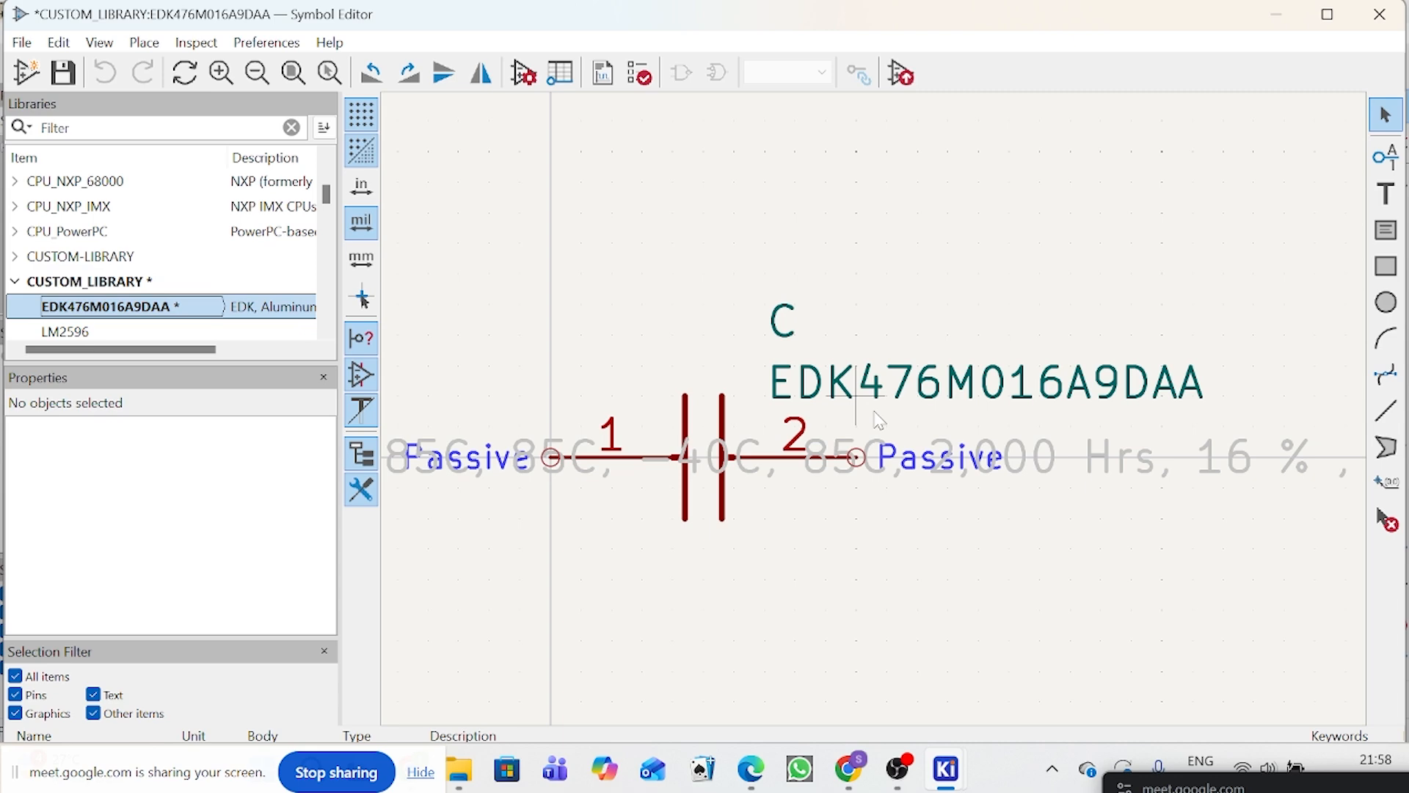
Step: Examine the imported EDK476M016A9DAA capacitor symbol, including its pins and long description text
{"action": "scroll", "coordinate": [874, 415], "scroll_direction": "down", "scroll_amount": 3}
{"action": "scroll", "coordinate": [879, 420], "scroll_direction": "up", "scroll_amount": 2}
{"action": "scroll", "coordinate": [874, 410], "scroll_direction": "up", "scroll_amount": 1}
{"action": "scroll", "coordinate": [785, 382], "scroll_direction": "down", "scroll_amount": 2}
{"action": "scroll", "coordinate": [779, 409], "scroll_direction": "down", "scroll_amount": 1}
{"action": "scroll", "coordinate": [833, 393], "scroll_direction": "up", "scroll_amount": 2}
{"action": "left_click", "coordinate": [903, 463]}
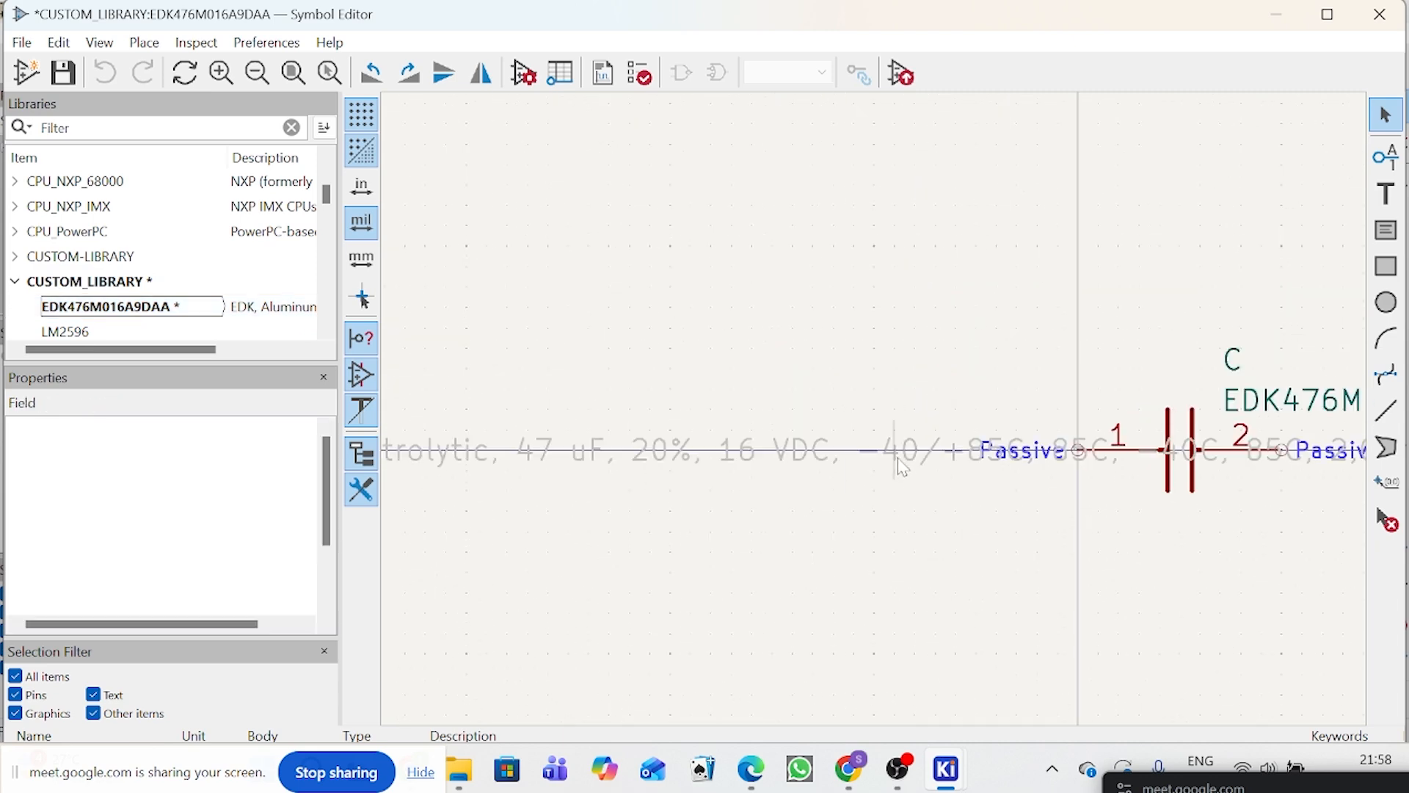
{"action": "scroll", "coordinate": [902, 441], "scroll_direction": "down", "scroll_amount": 3}
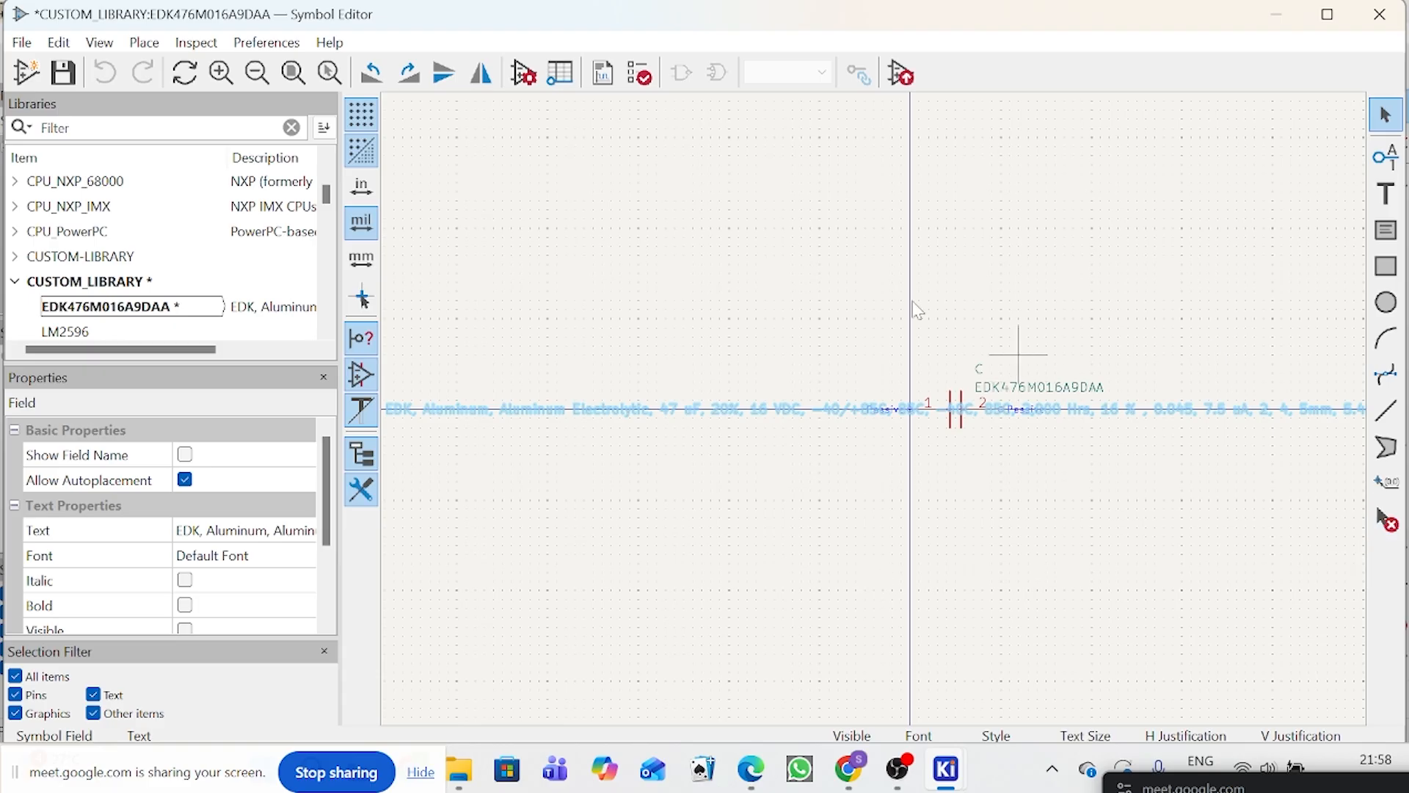
{"action": "scroll", "coordinate": [1016, 356], "scroll_direction": "down", "scroll_amount": 2}
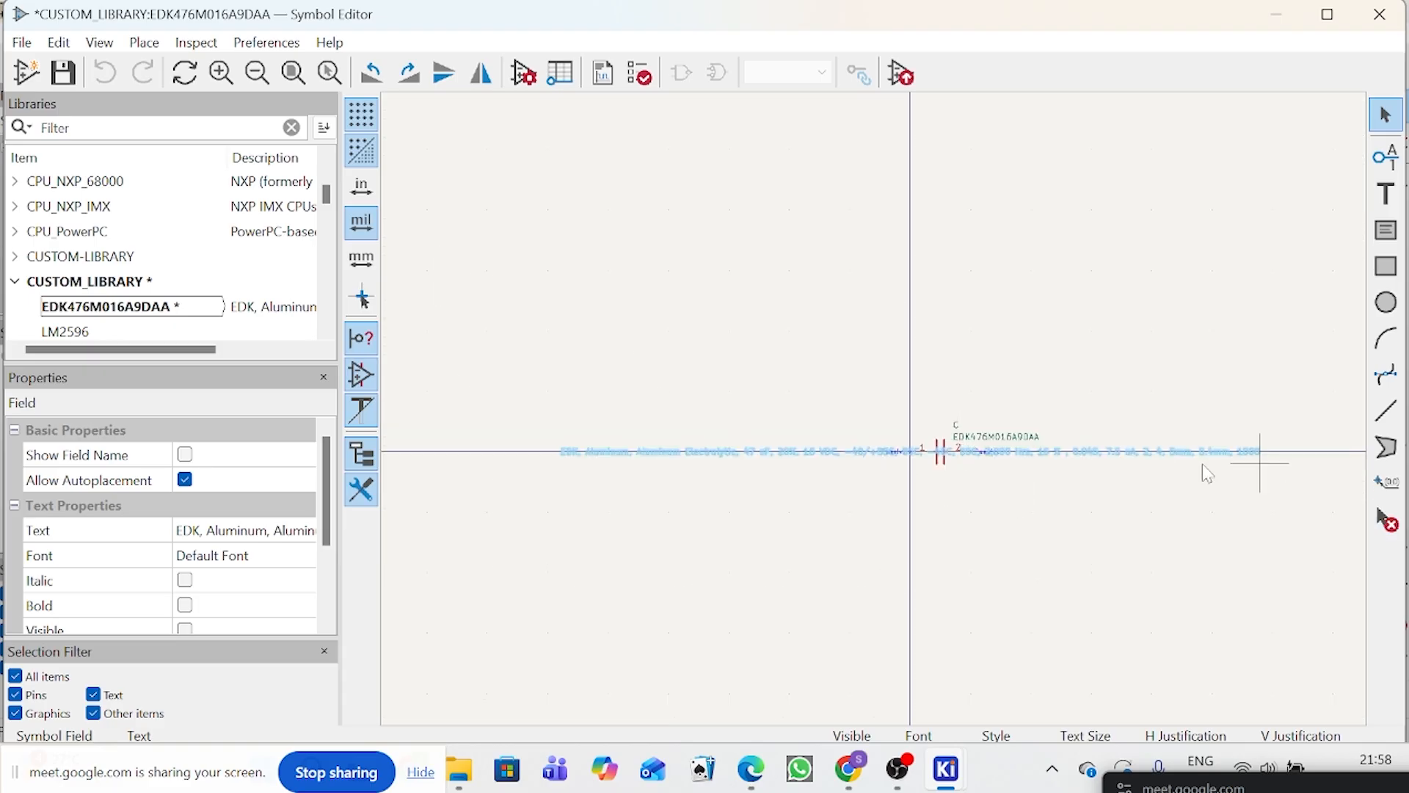
Step: Close the Symbol Editor and open the Footprint Editor from the schematic
{"action": "left_click", "coordinate": [1397, 13]}
{"action": "left_click", "coordinate": [805, 442]}
{"action": "left_click", "coordinate": [1382, 14]}
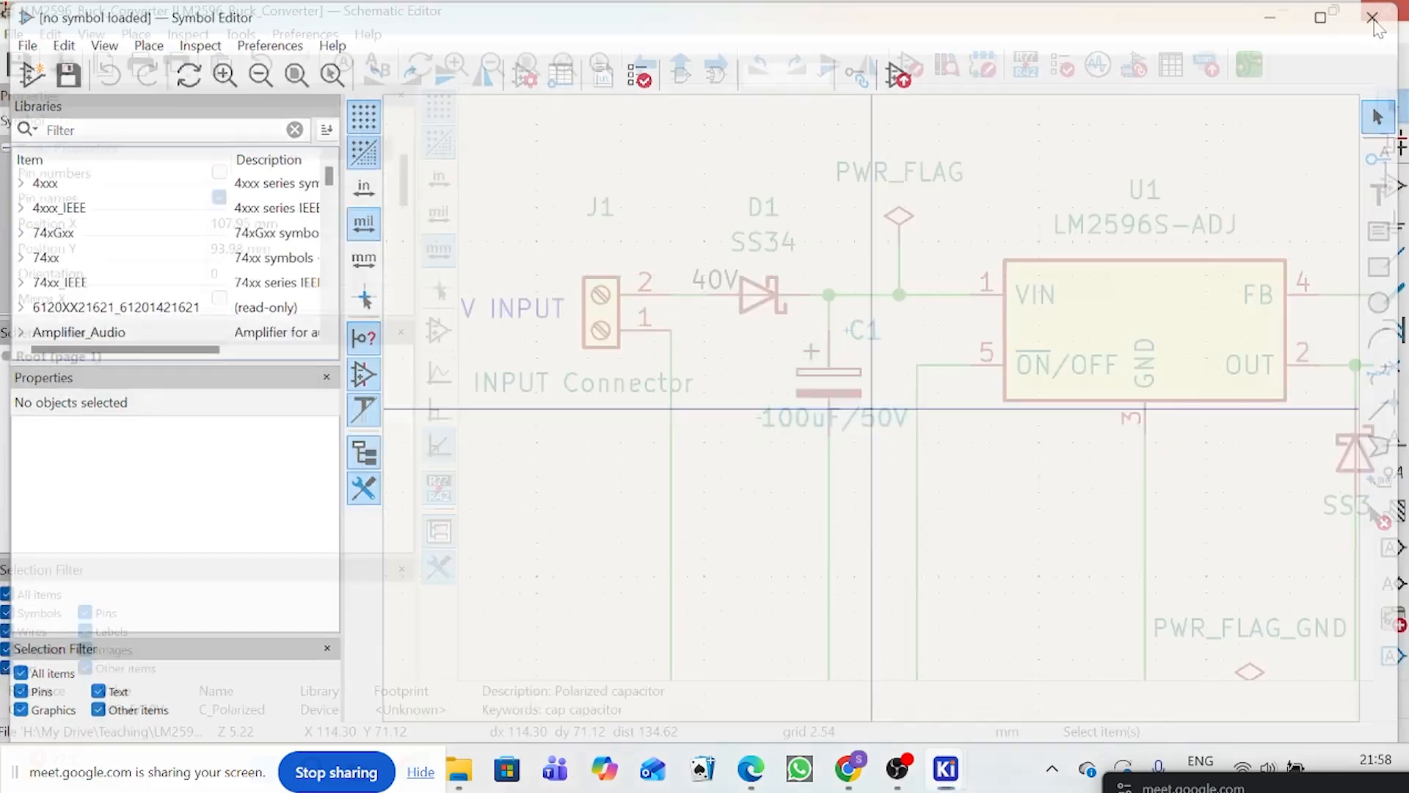
{"action": "left_click", "coordinate": [987, 73]}
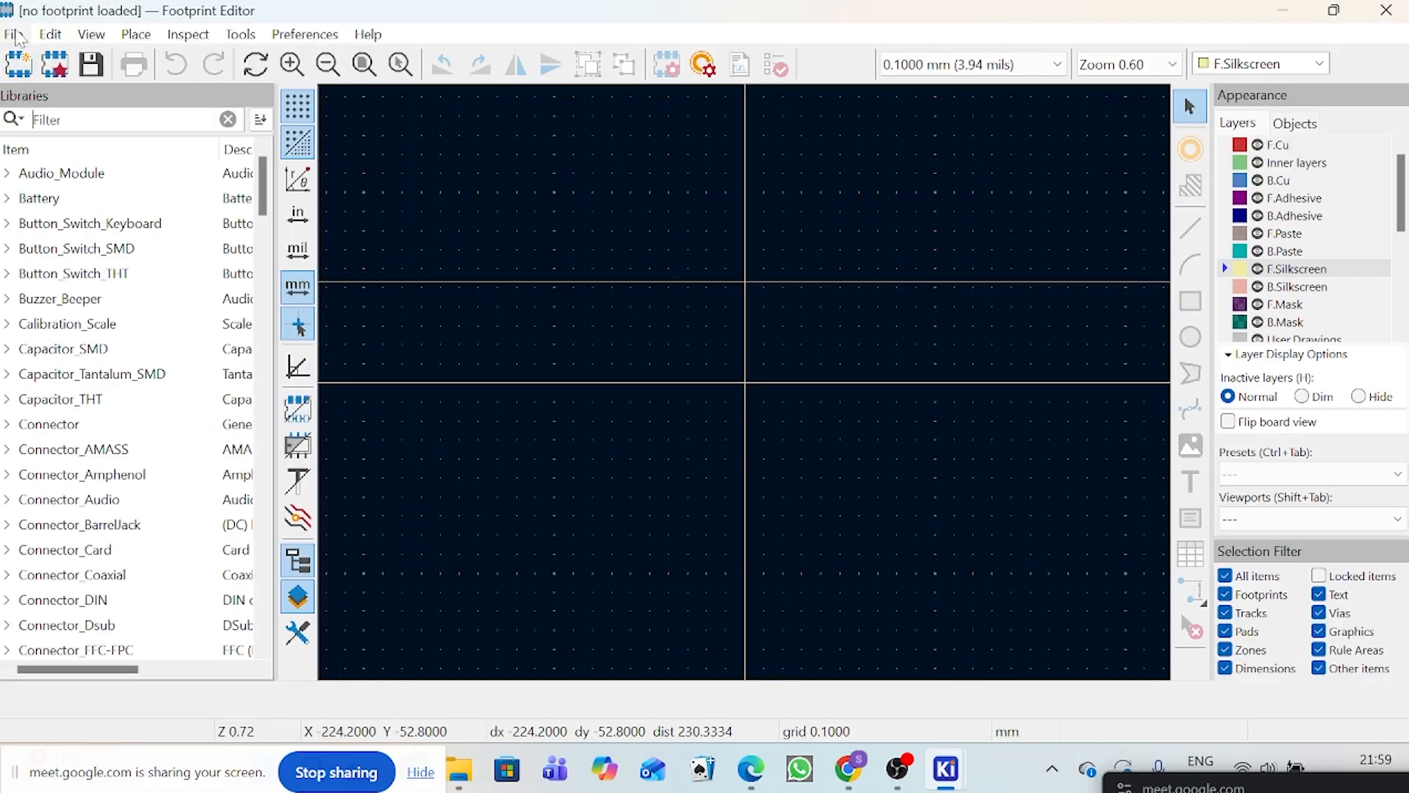
Step: Start a new footprint library in the Global library table and browse to the project's Library folder as its location
{"action": "left_click", "coordinate": [14, 35]}
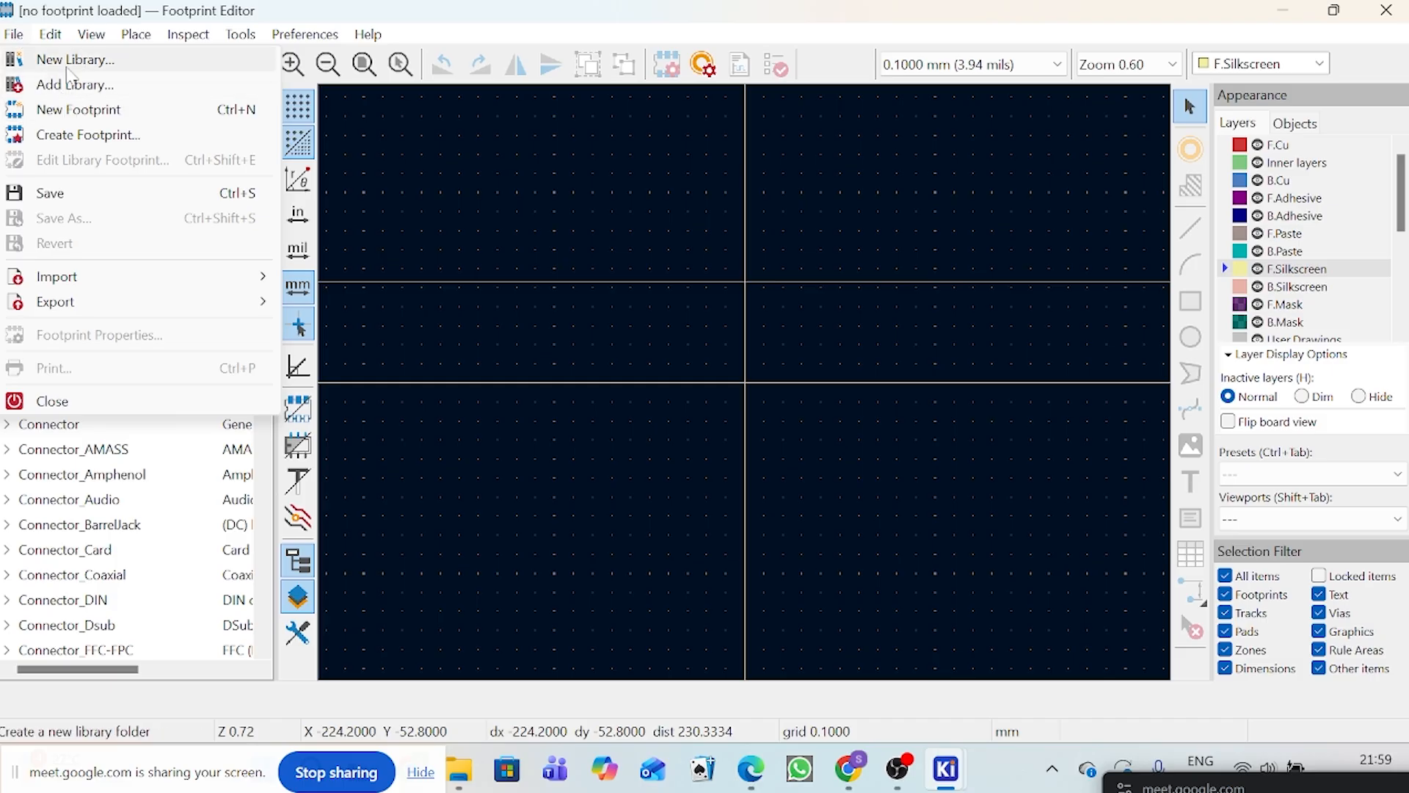
{"action": "left_click", "coordinate": [76, 85]}
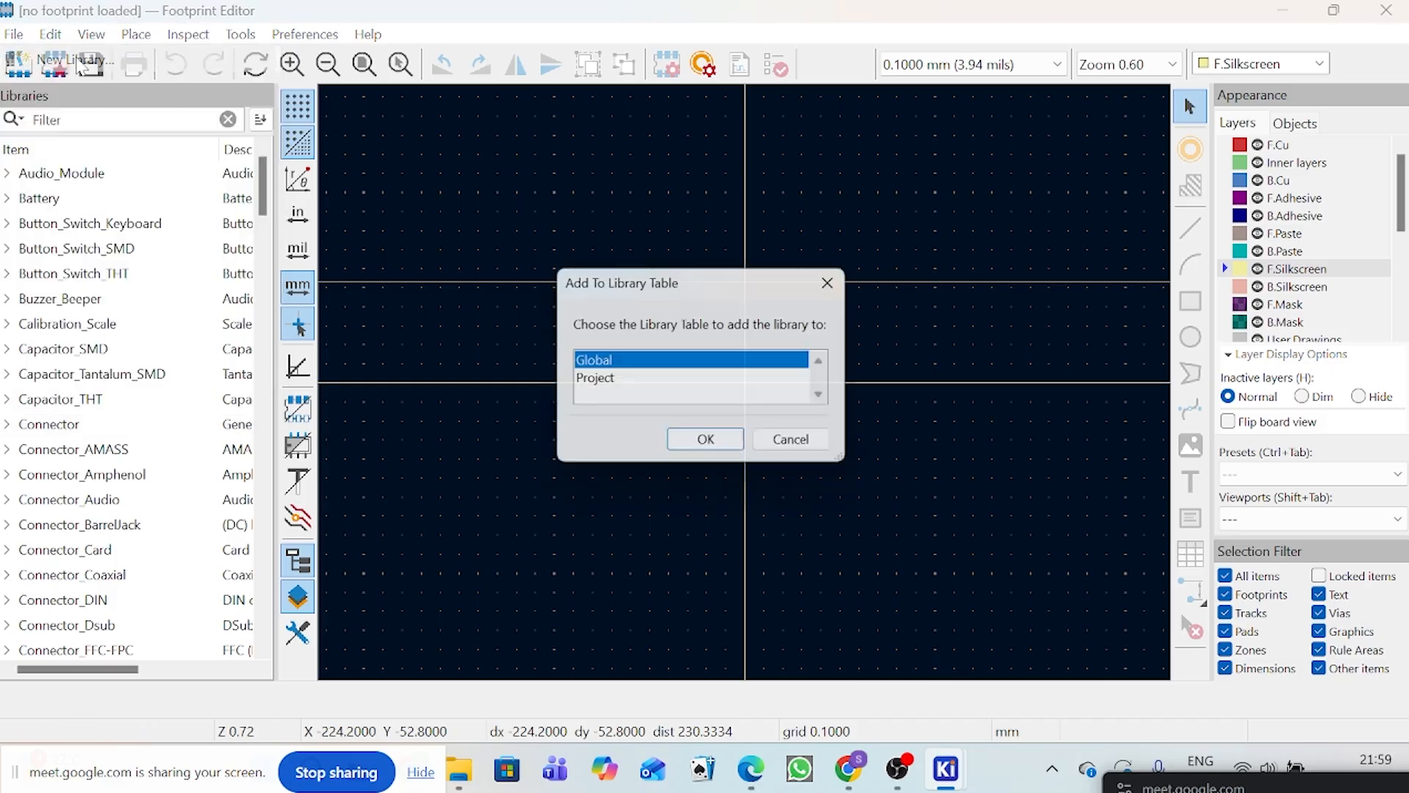
{"action": "left_click", "coordinate": [709, 443]}
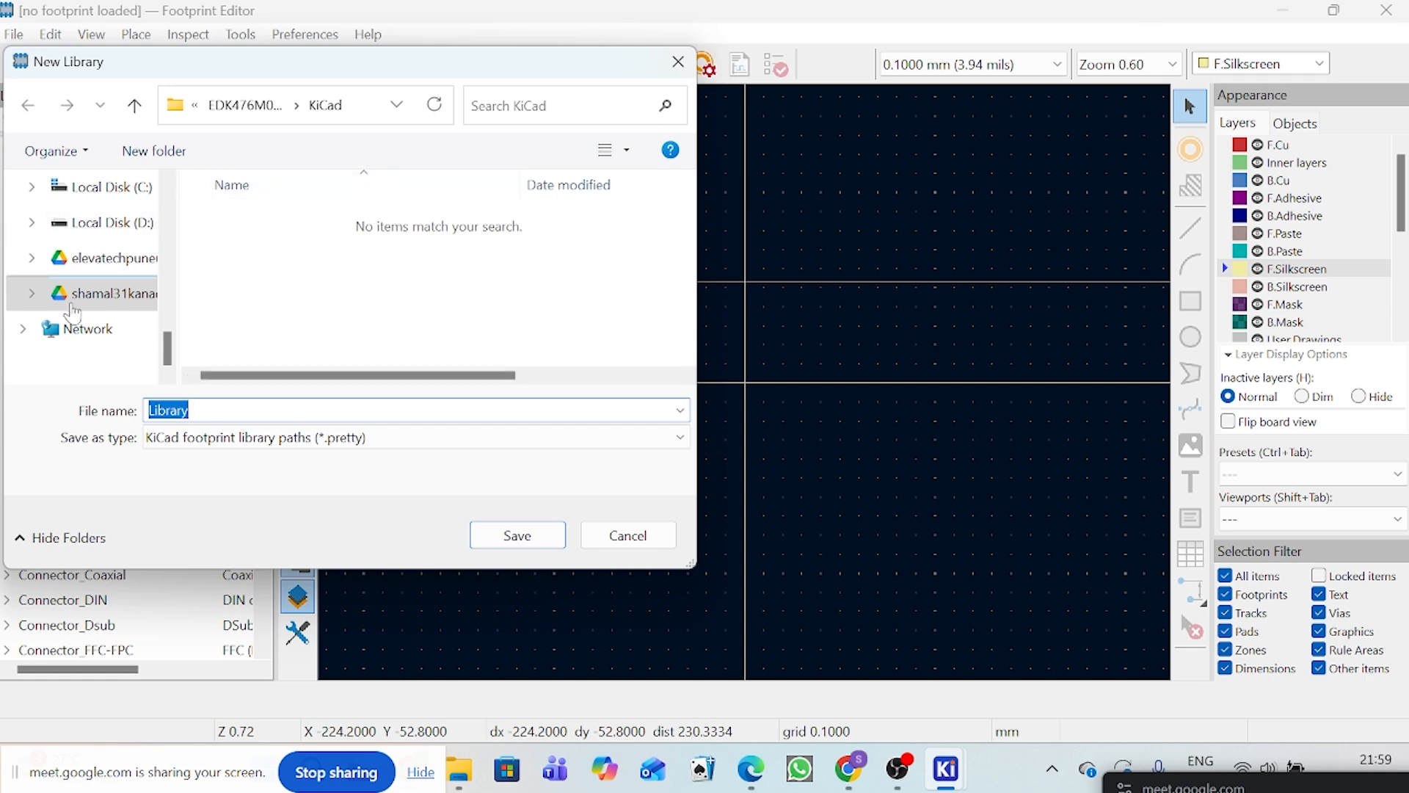
{"action": "left_click", "coordinate": [96, 298]}
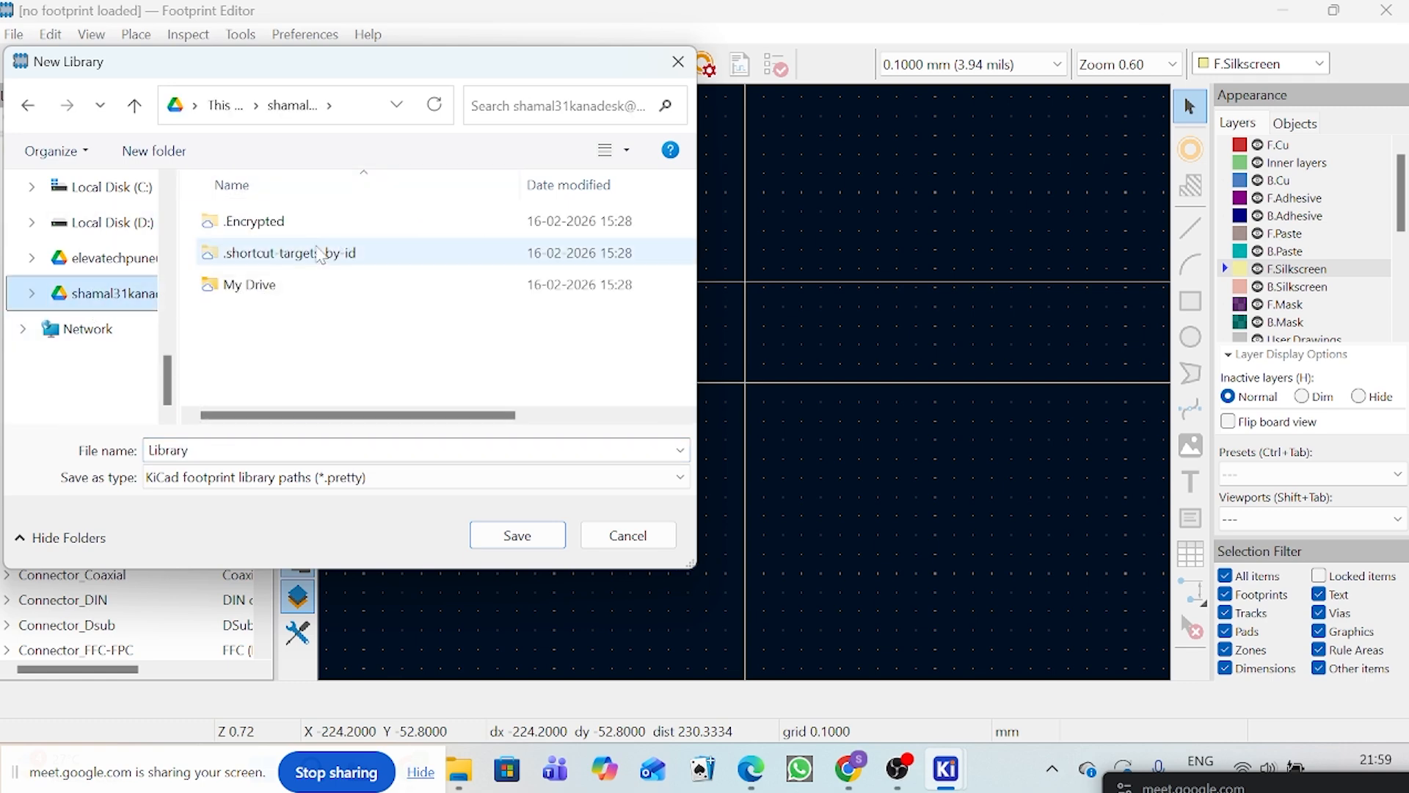
{"action": "double_click", "coordinate": [285, 283]}
{"action": "double_click", "coordinate": [285, 285]}
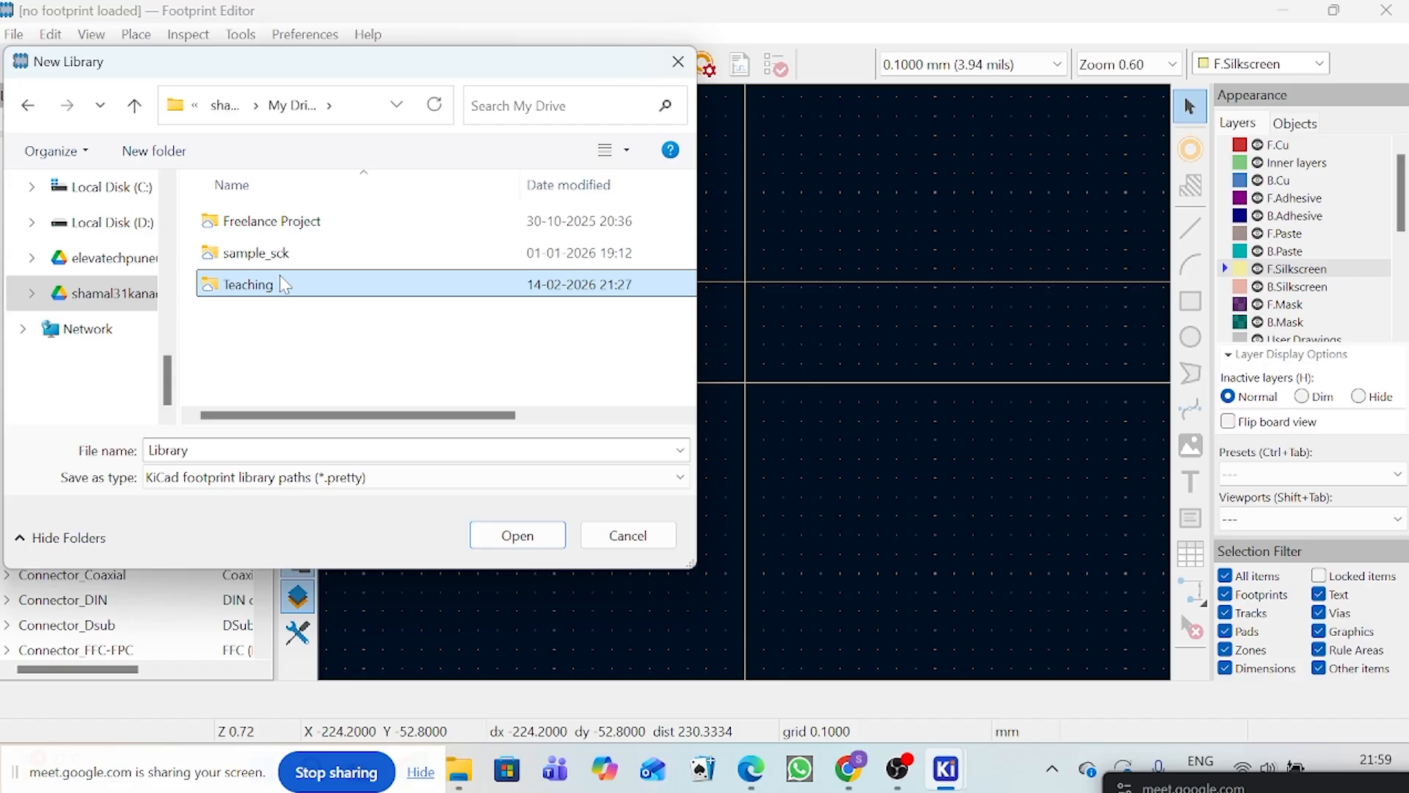
{"action": "double_click", "coordinate": [283, 317]}
{"action": "double_click", "coordinate": [267, 286]}
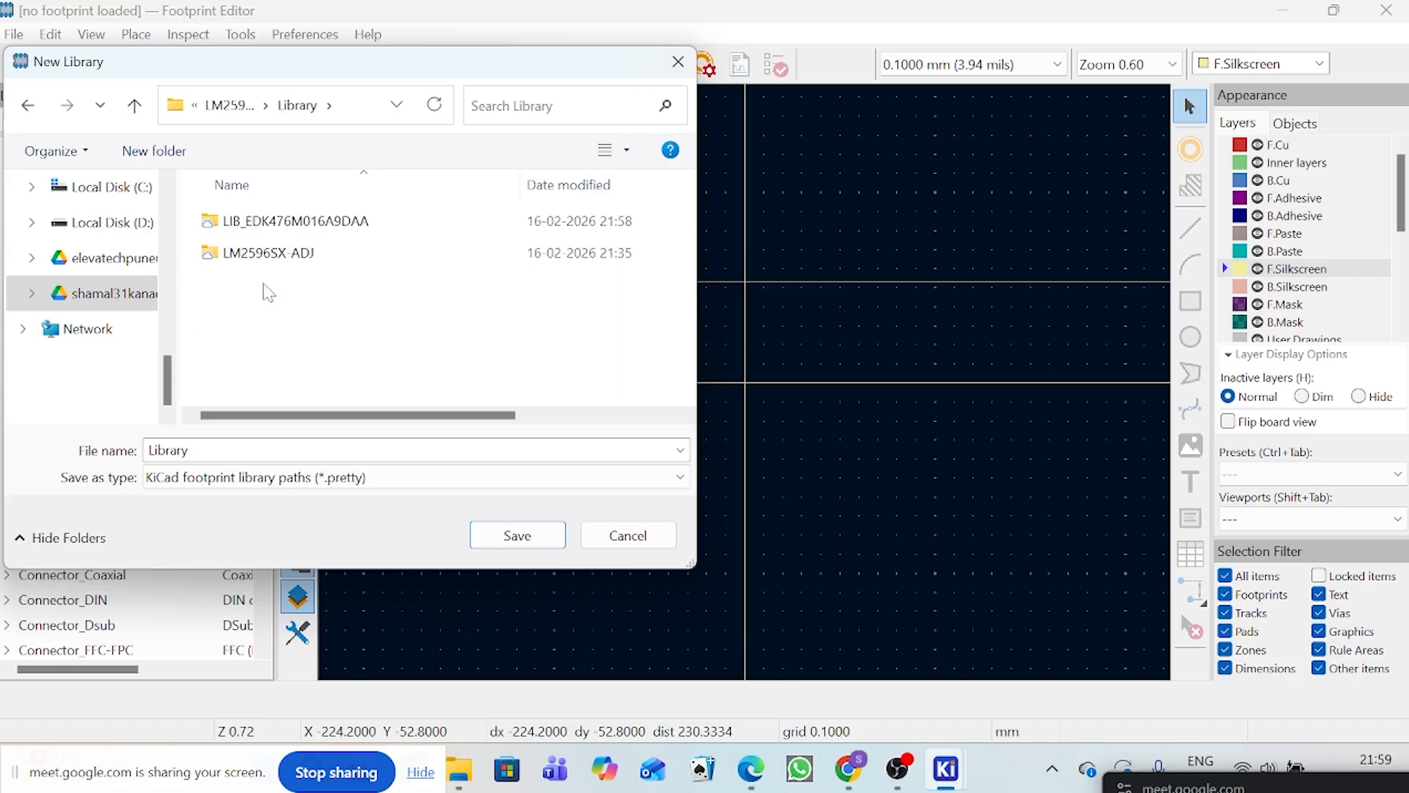
Step: Name the new footprint library CUSTOM_FOOTPRINT and save it in the project's Library folder
{"action": "double_click", "coordinate": [169, 450]}
{"action": "type", "text": "CUSTO"}
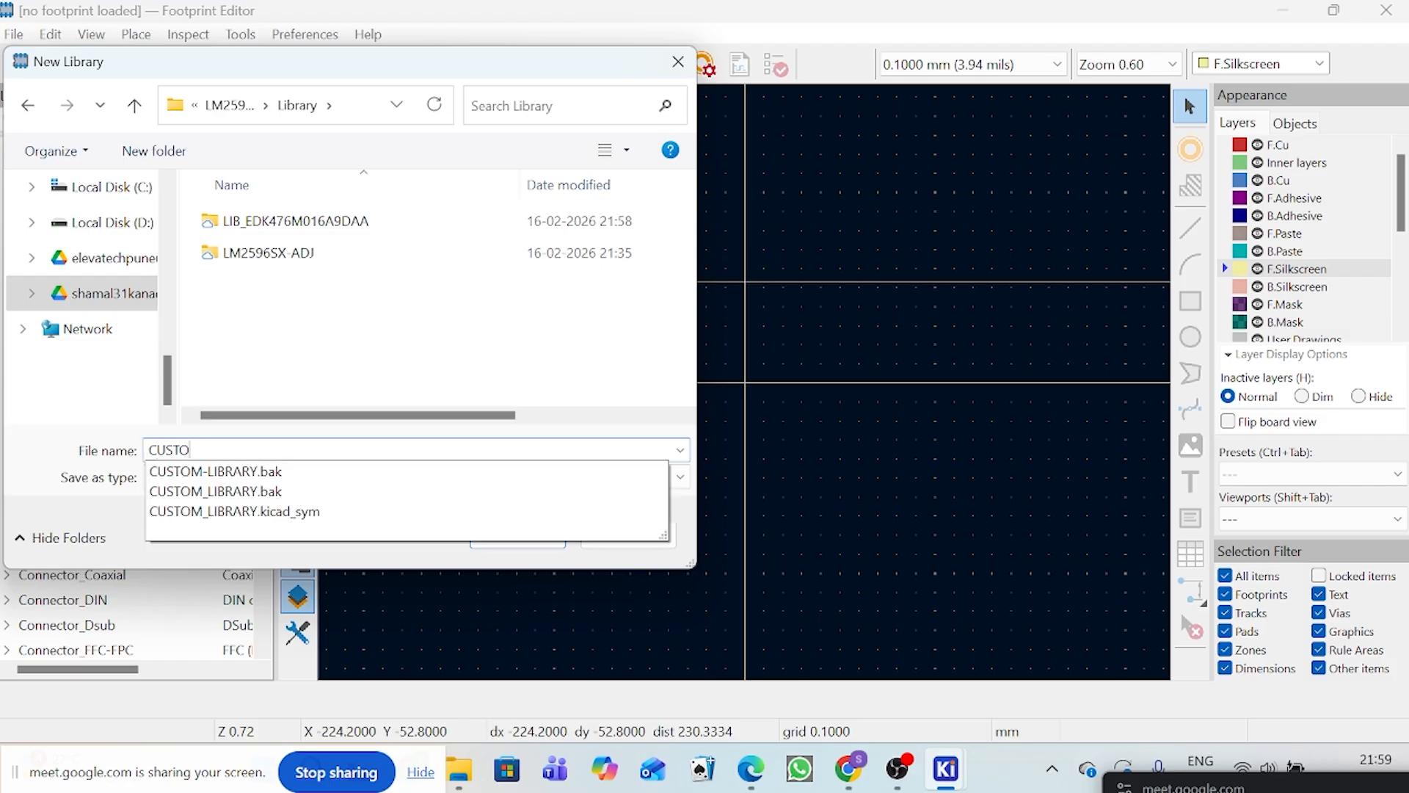
{"action": "type", "text": "M_"}
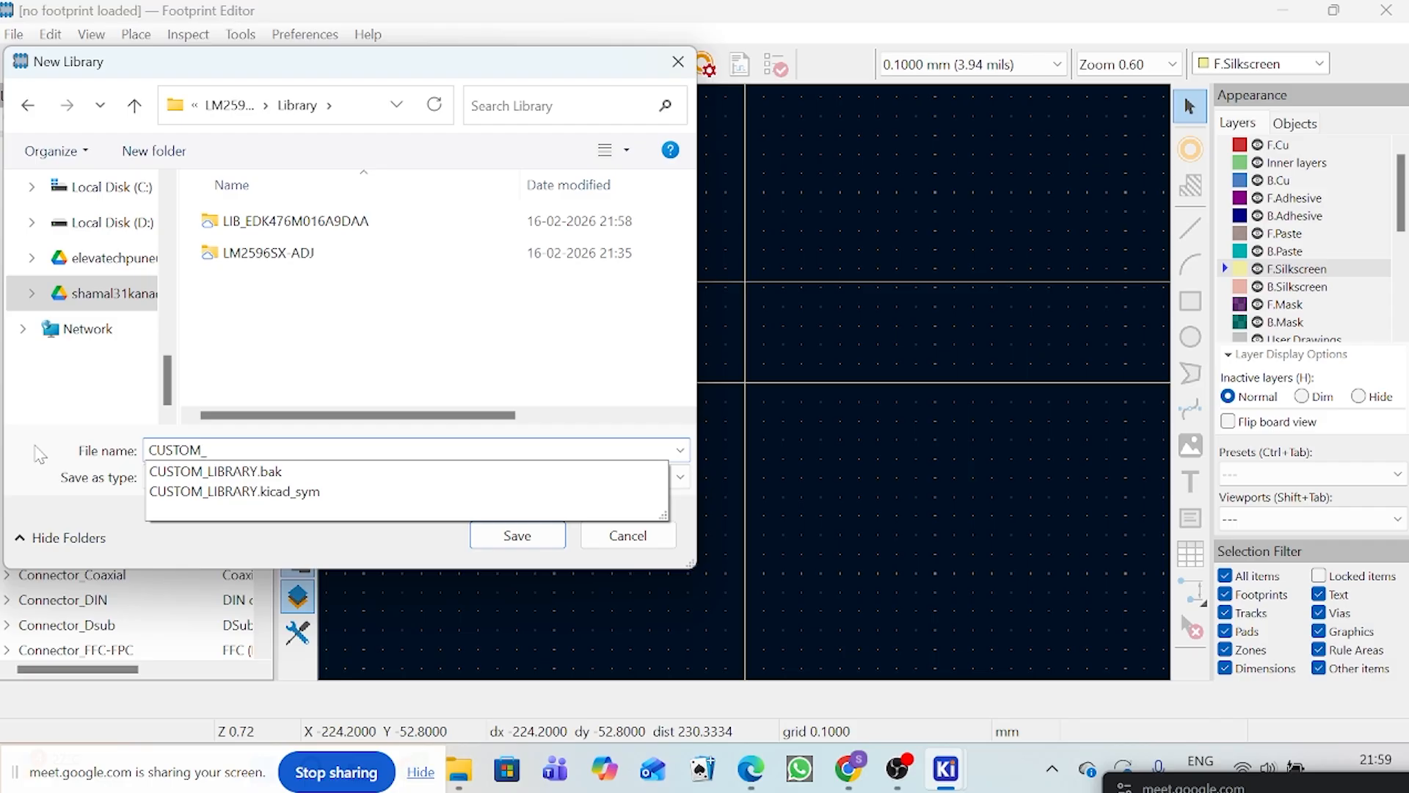
{"action": "key", "text": "BackSpace"}
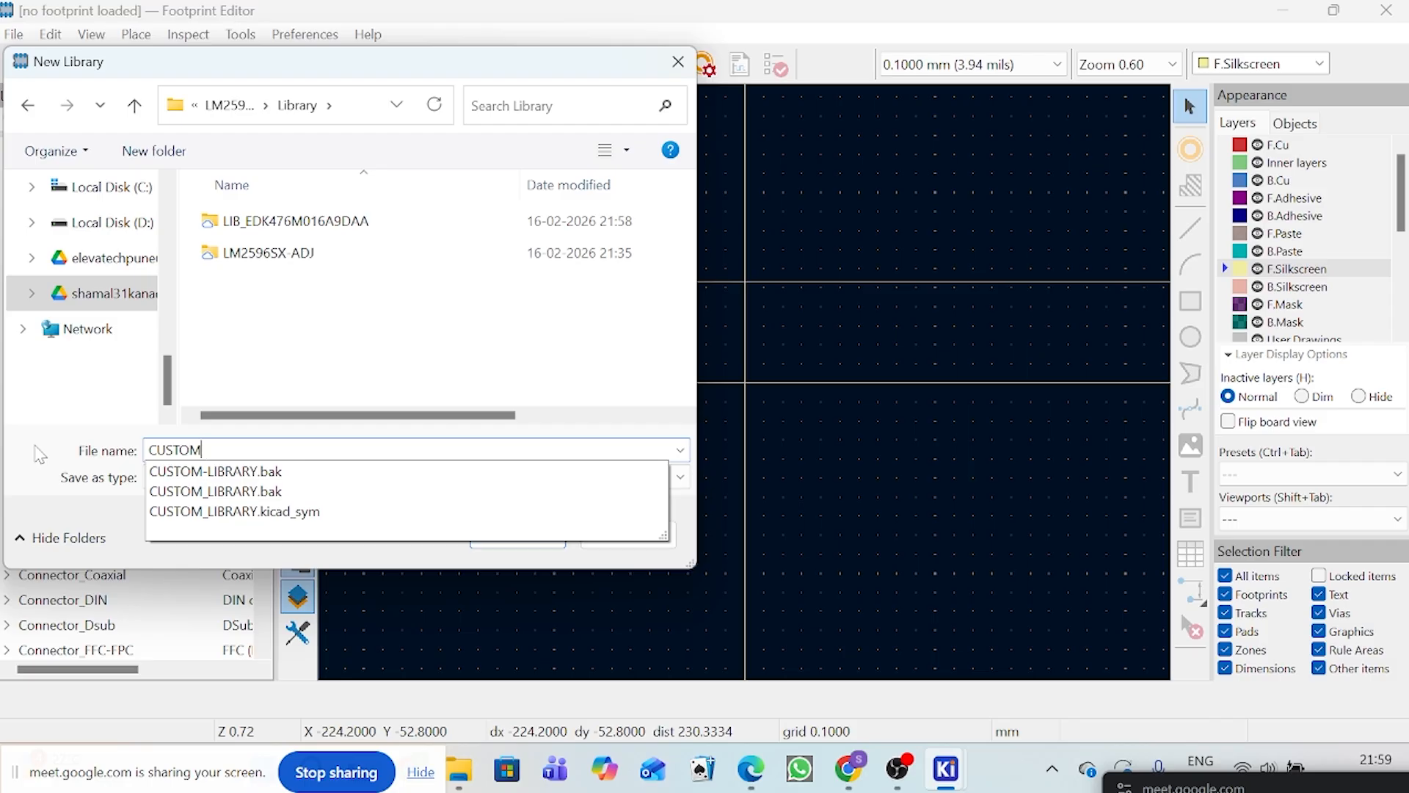
{"action": "type", "text": "_FOOTPRINT"}
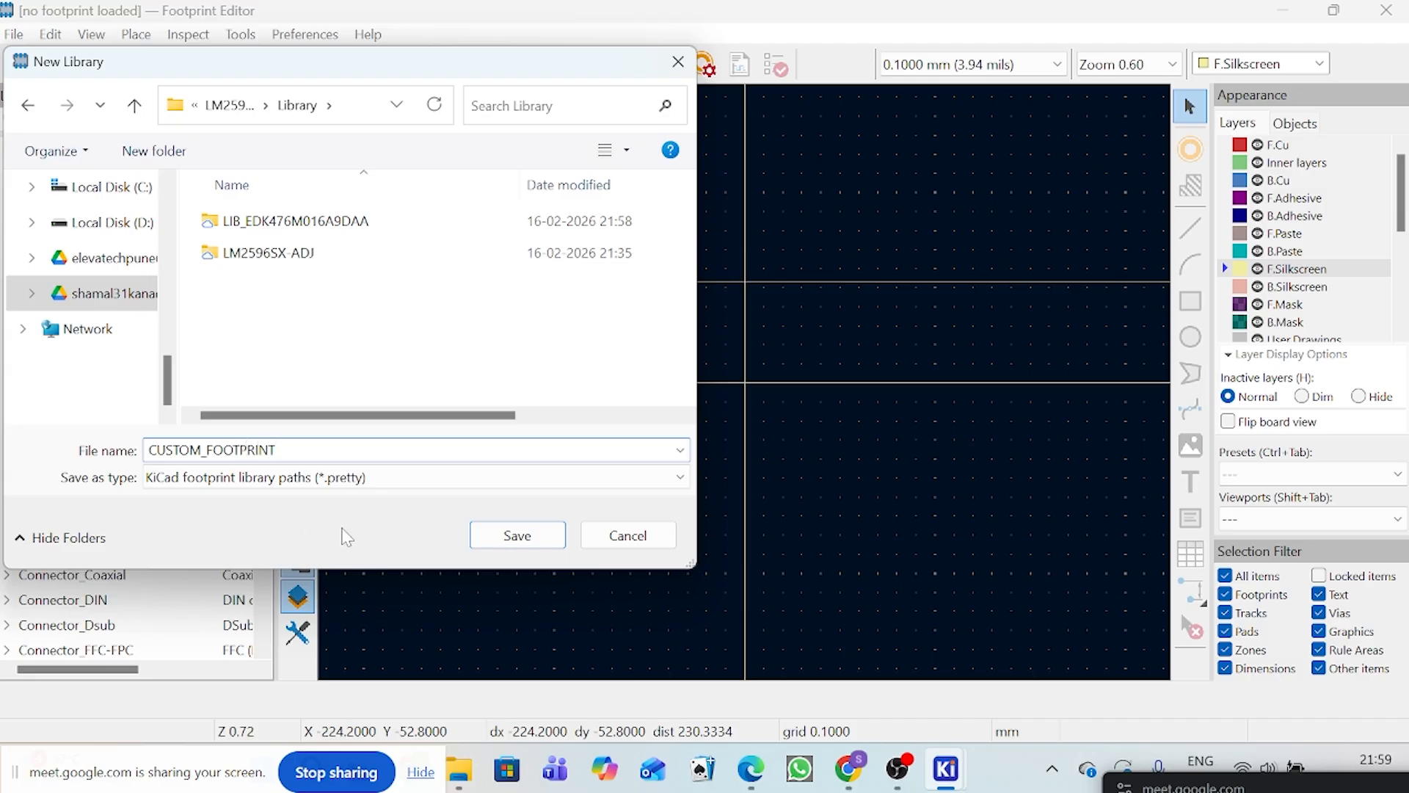
{"action": "left_click", "coordinate": [518, 535]}
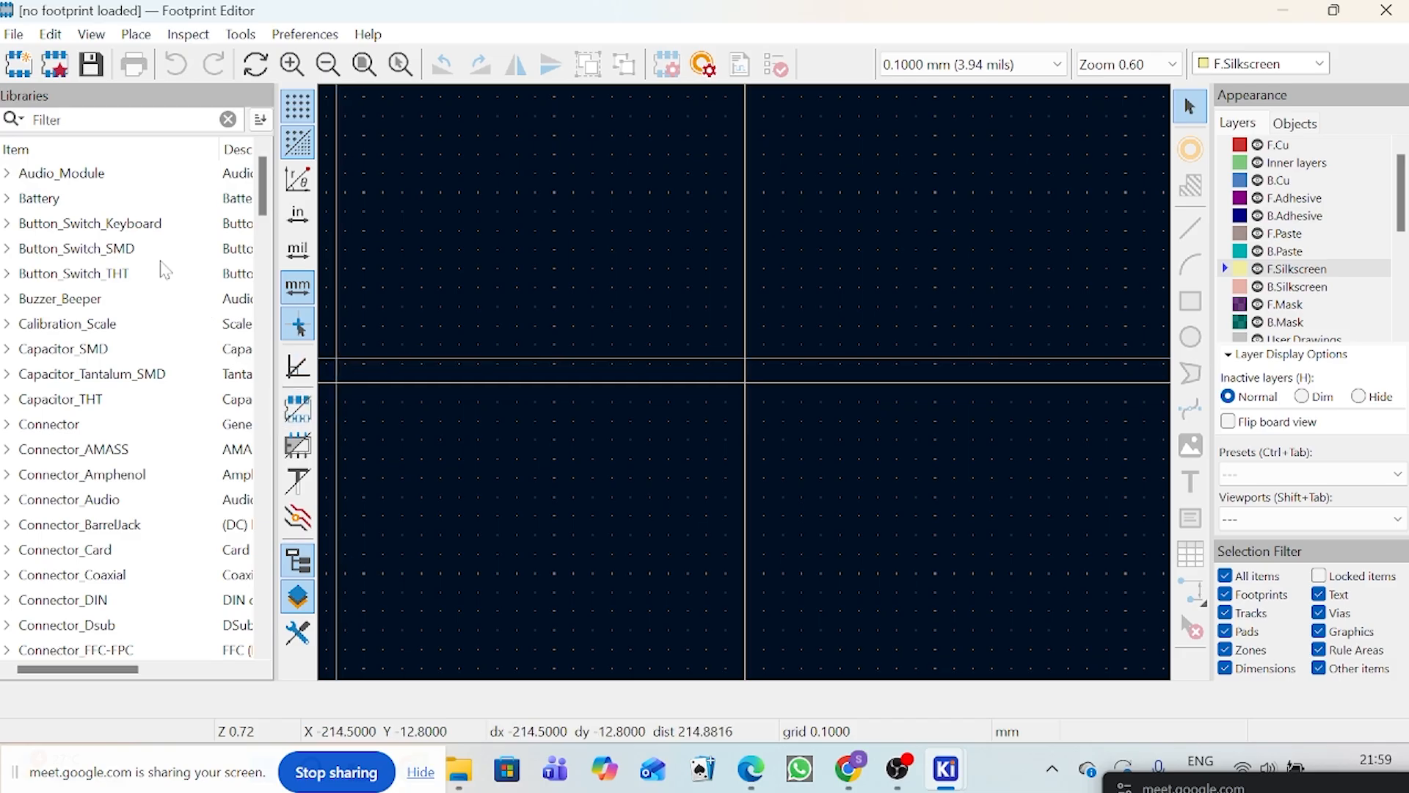
Step: Look through the footprint library list for the new library and start a footprint import
{"action": "scroll", "coordinate": [129, 274], "scroll_direction": "down", "scroll_amount": 15}
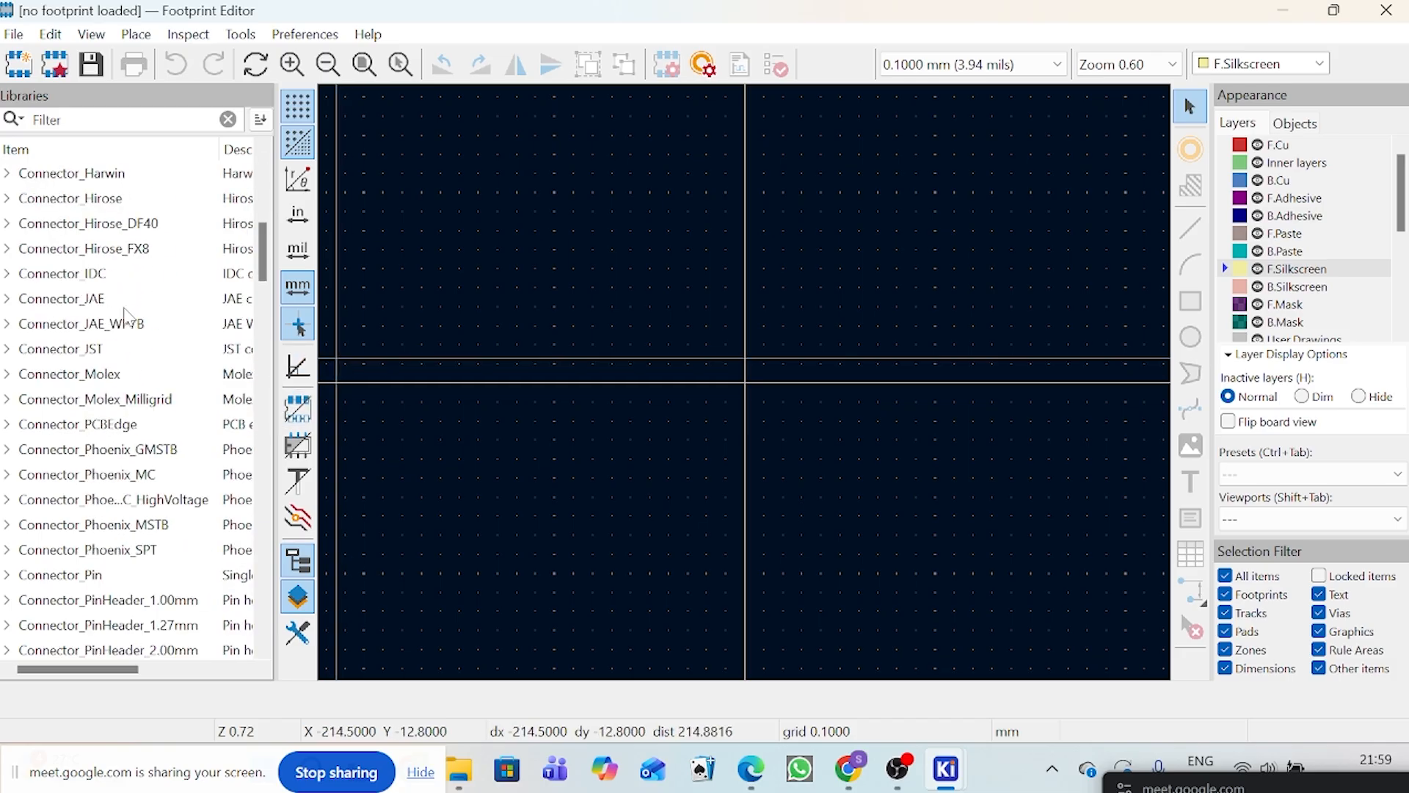
{"action": "scroll", "coordinate": [129, 367], "scroll_direction": "down", "scroll_amount": 5}
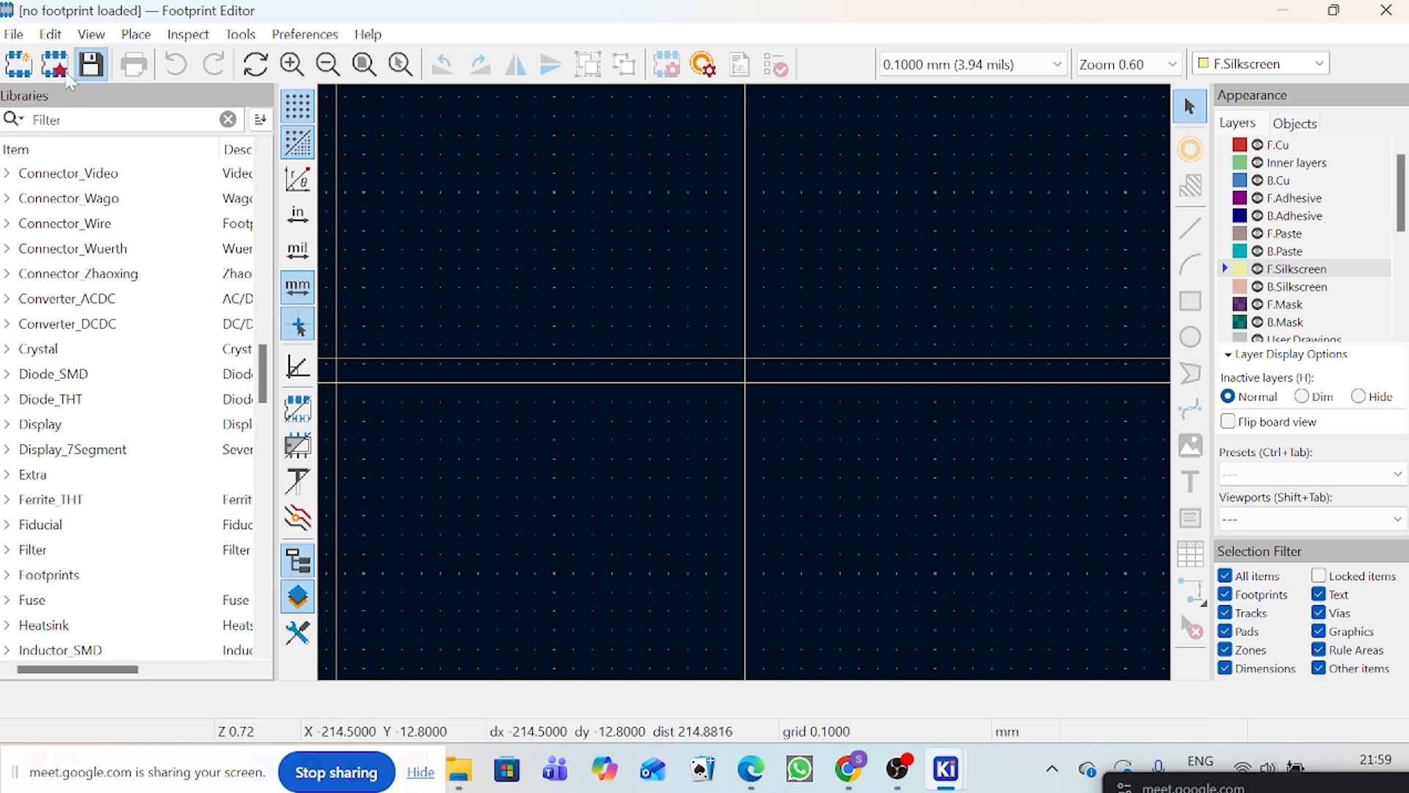
{"action": "scroll", "coordinate": [92, 286], "scroll_direction": "up", "scroll_amount": 3}
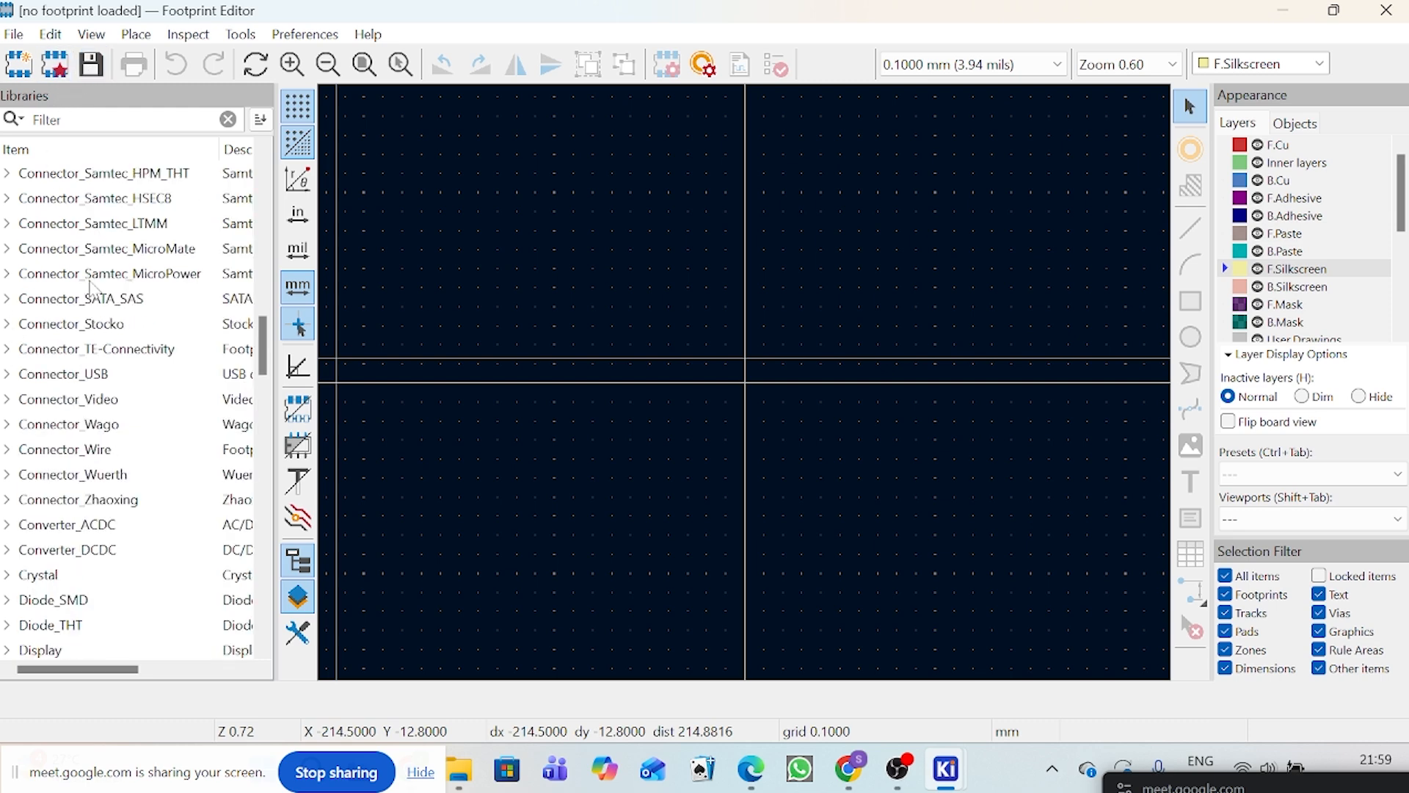
{"action": "scroll", "coordinate": [92, 286], "scroll_direction": "up", "scroll_amount": 1}
{"action": "left_click", "coordinate": [14, 35]}
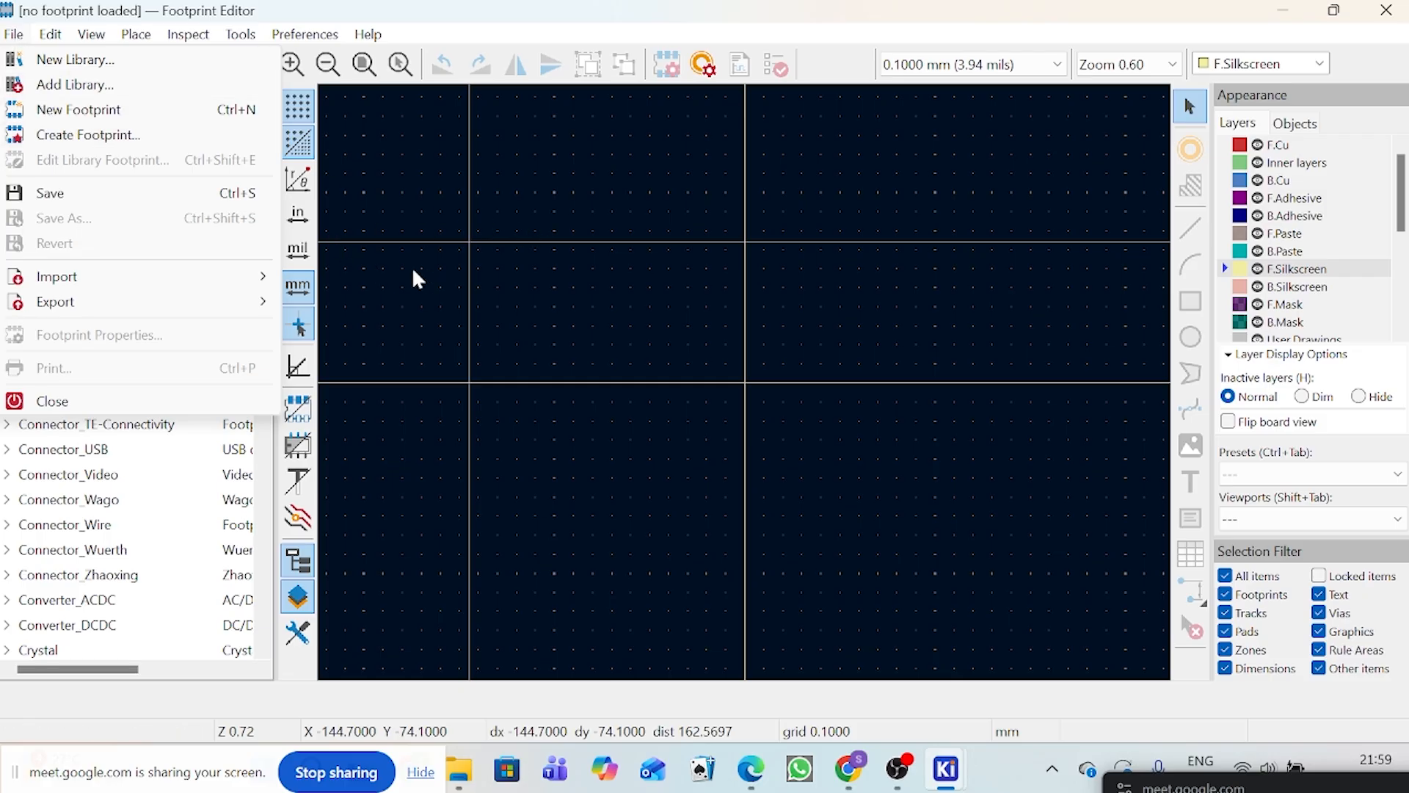
{"action": "mouse_move", "coordinate": [250, 277]}
{"action": "left_click", "coordinate": [360, 279]}
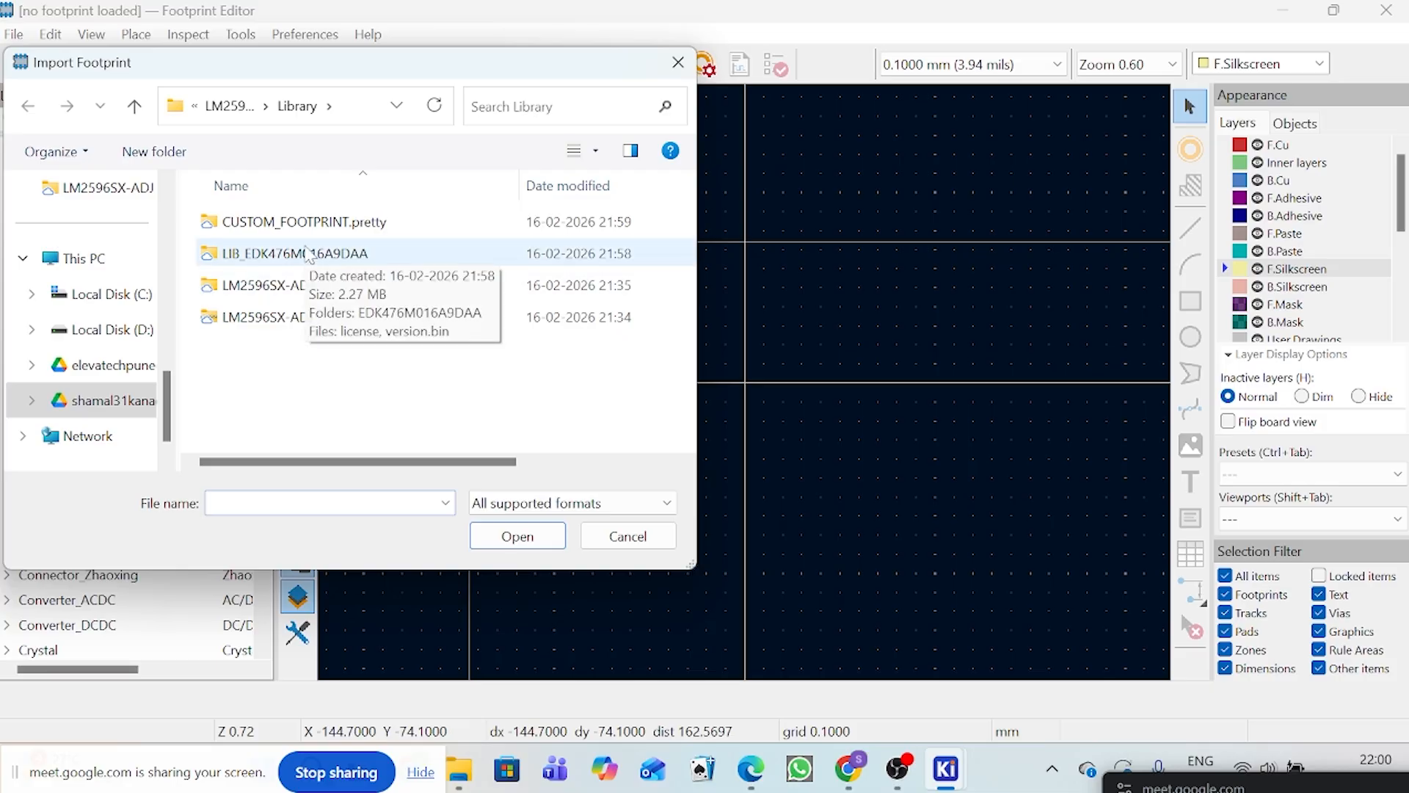
Step: Import the EDK_5X5.4_ footprint from the KiCad subfolder of EDK476M016A9DAA inside LIB_EDK476M016A9DAA
{"action": "left_click", "coordinate": [308, 254]}
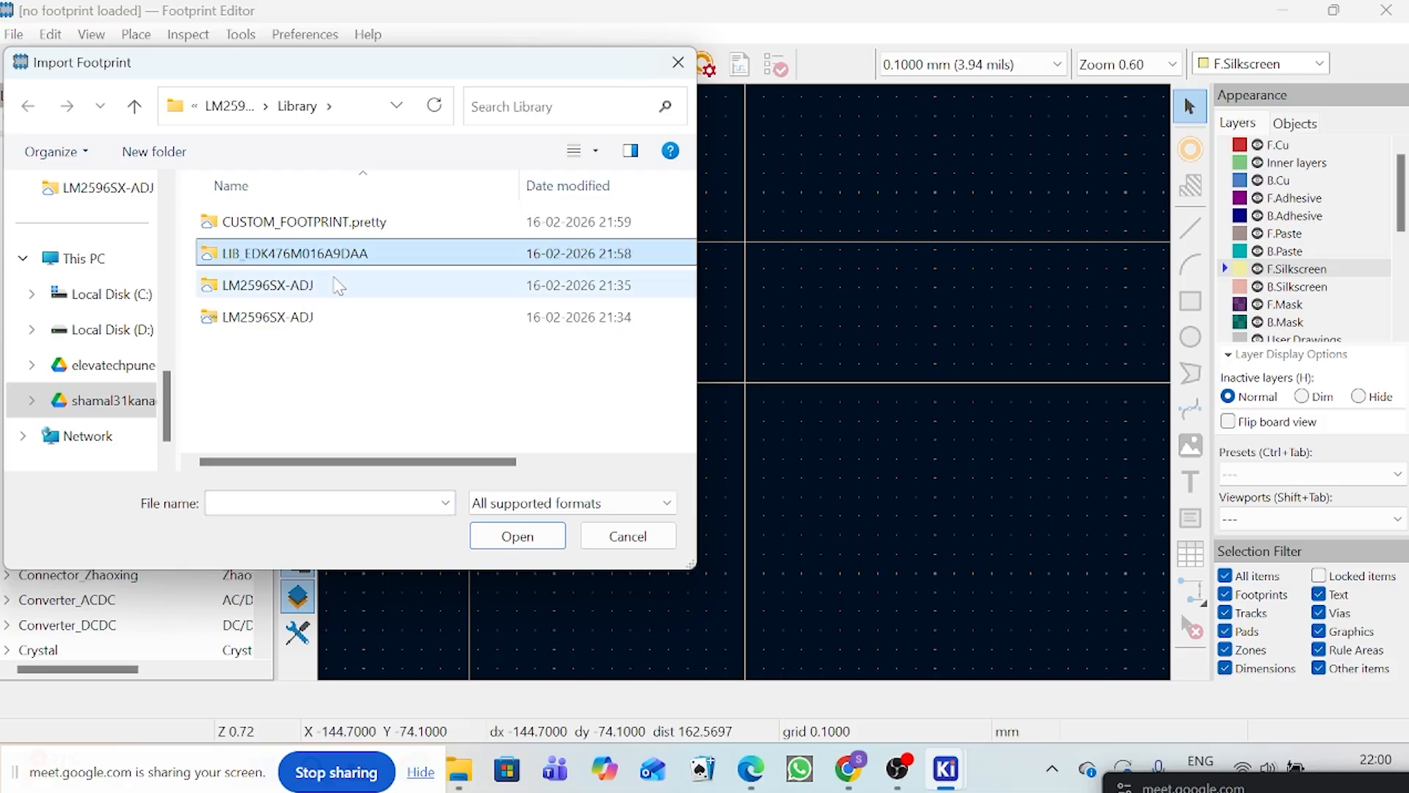
{"action": "double_click", "coordinate": [328, 253]}
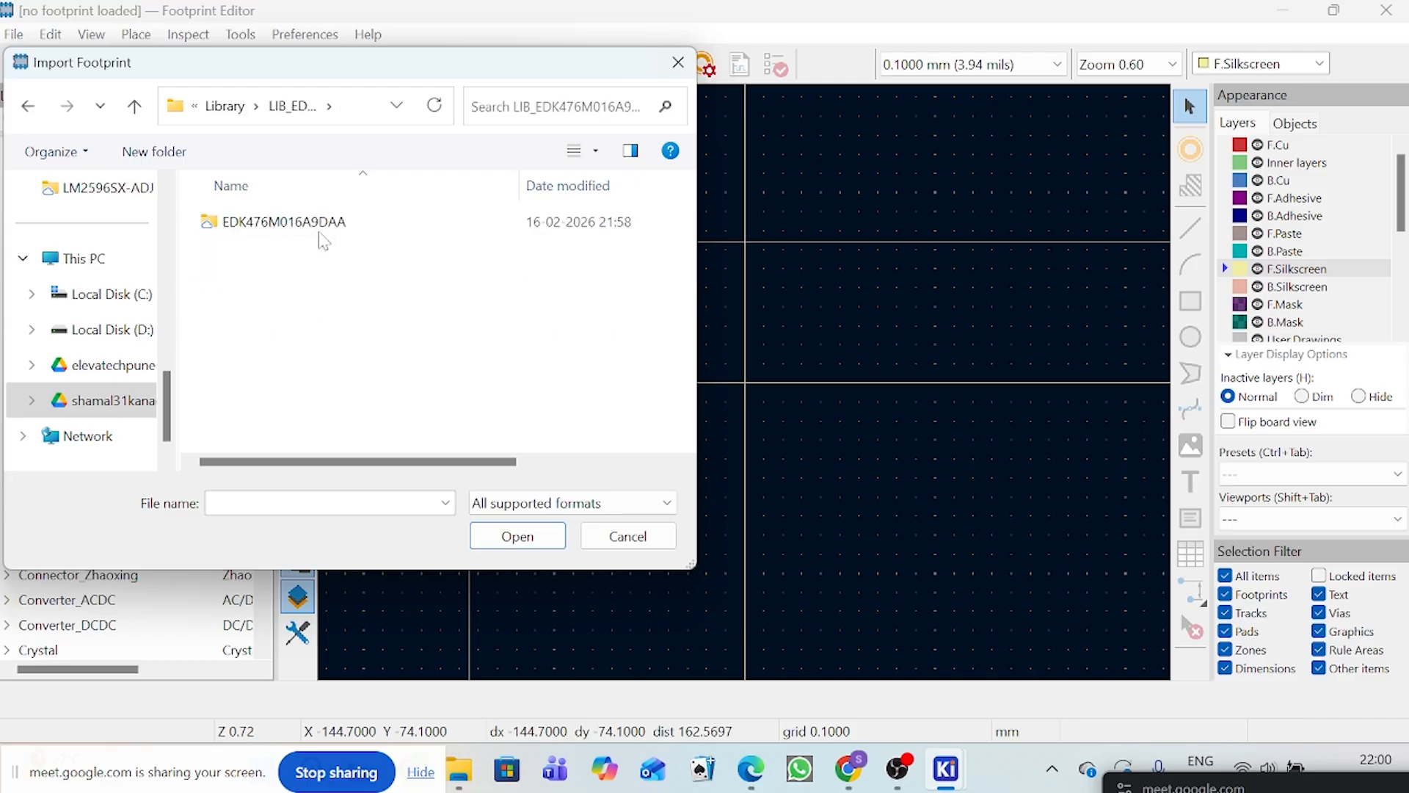
{"action": "double_click", "coordinate": [328, 222]}
{"action": "scroll", "coordinate": [312, 373], "scroll_direction": "down", "scroll_amount": 6}
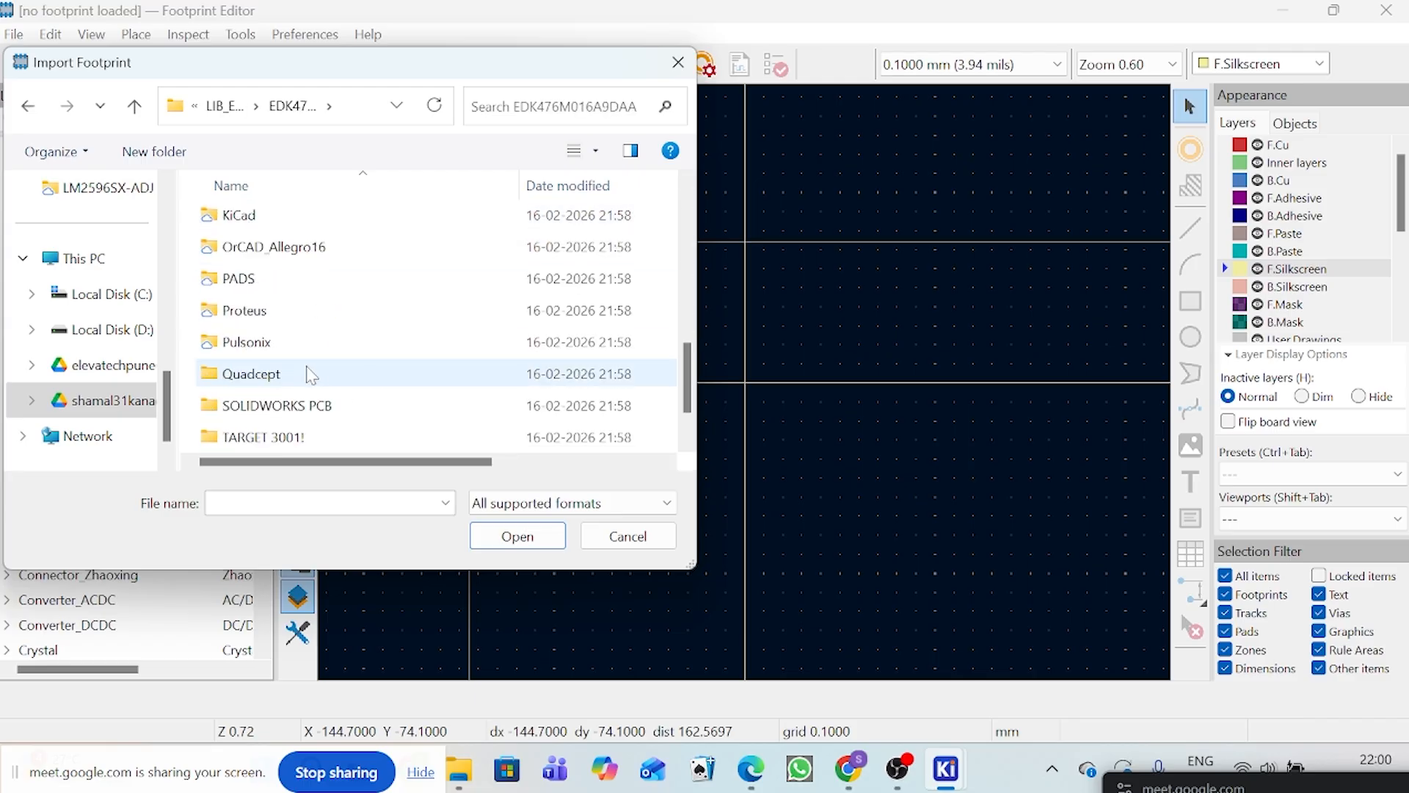
{"action": "scroll", "coordinate": [308, 371], "scroll_direction": "up", "scroll_amount": 2}
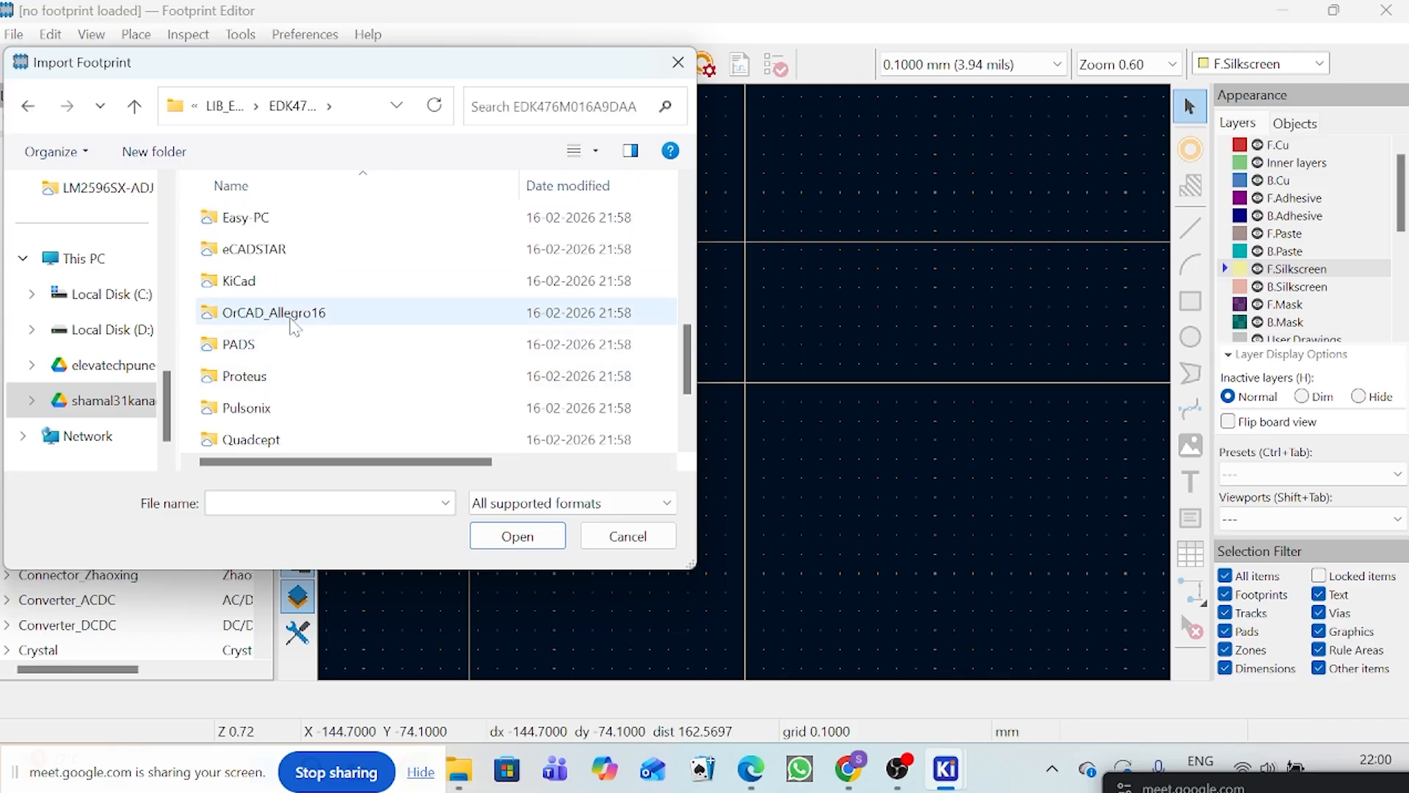
{"action": "left_click", "coordinate": [300, 281]}
{"action": "double_click", "coordinate": [299, 281]}
{"action": "double_click", "coordinate": [287, 285]}
{"action": "scroll", "coordinate": [748, 389], "scroll_direction": "down", "scroll_amount": 1}
{"action": "scroll", "coordinate": [747, 389], "scroll_direction": "up", "scroll_amount": 3}
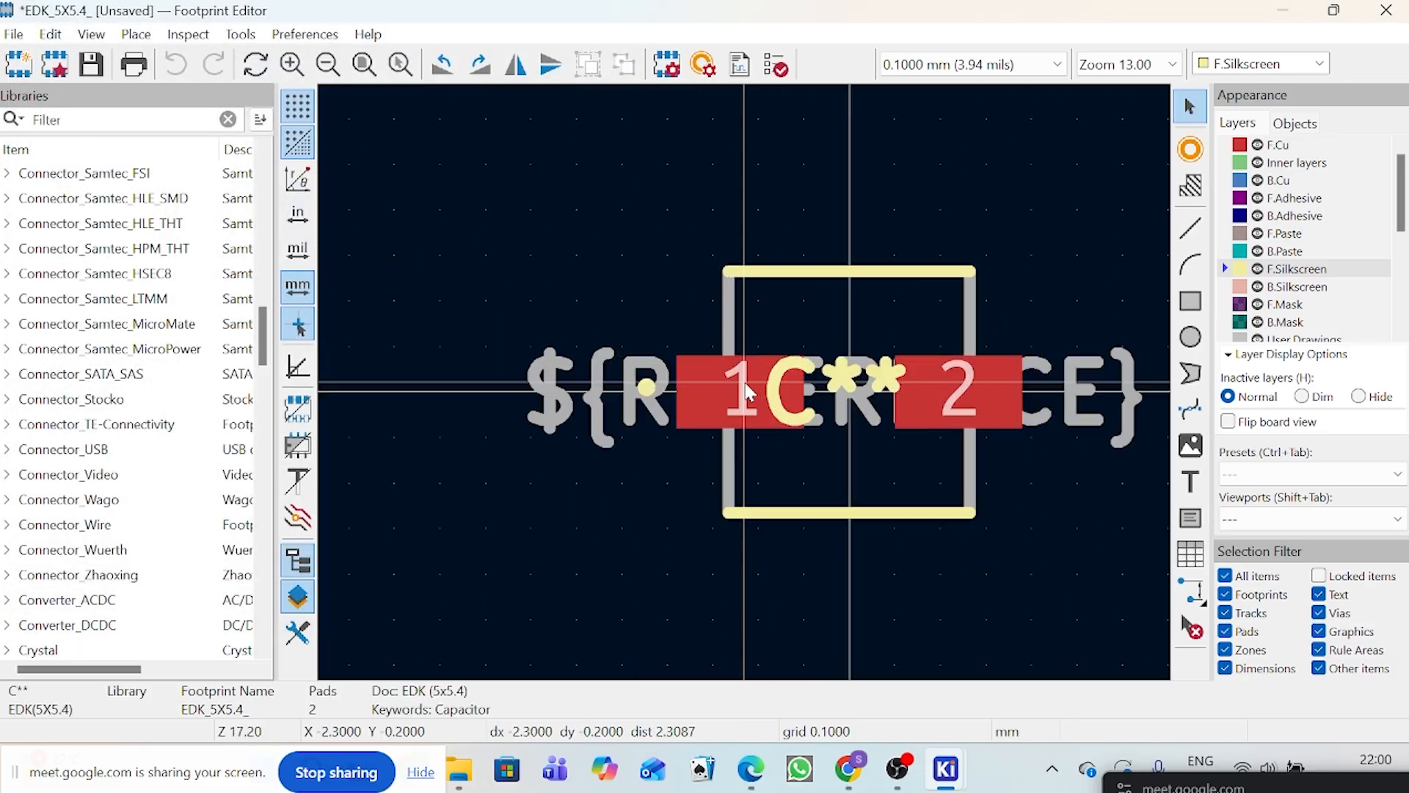
Step: Save the imported EDK_5X5.4_ footprint into the Extra library and save the changes
{"action": "left_click", "coordinate": [857, 374]}
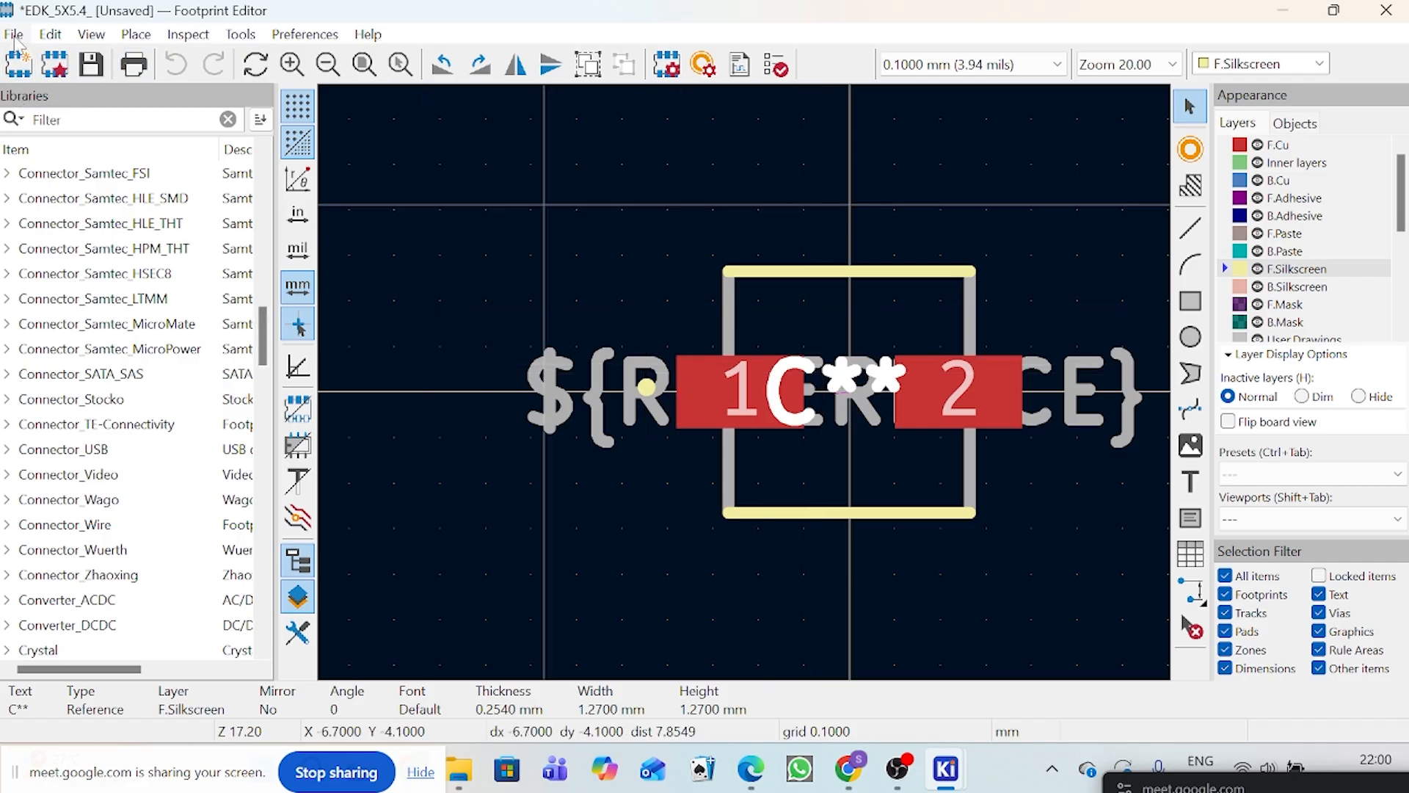
{"action": "left_click", "coordinate": [15, 36]}
{"action": "left_click", "coordinate": [64, 218]}
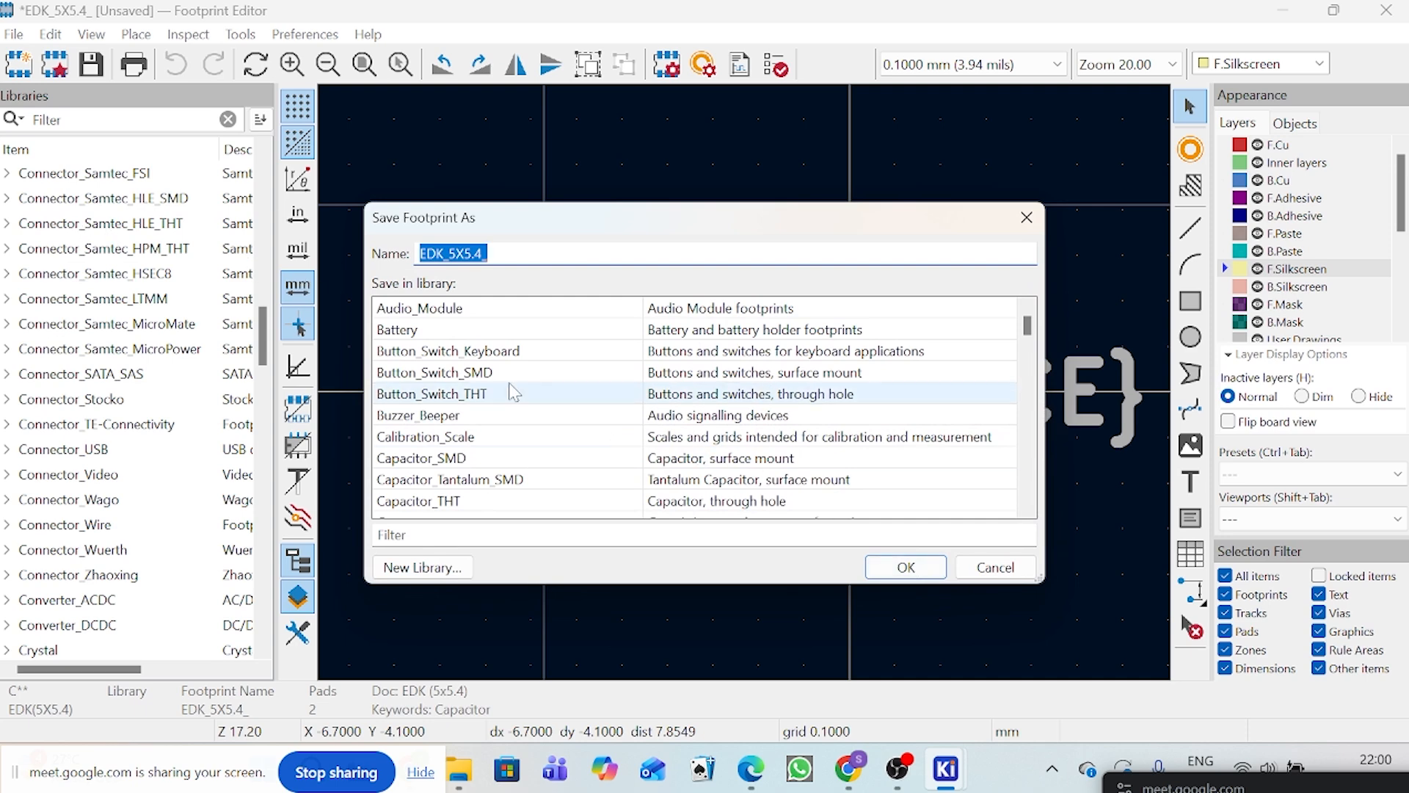
{"action": "scroll", "coordinate": [507, 391], "scroll_direction": "down", "scroll_amount": 6}
{"action": "scroll", "coordinate": [514, 391], "scroll_direction": "down", "scroll_amount": 18}
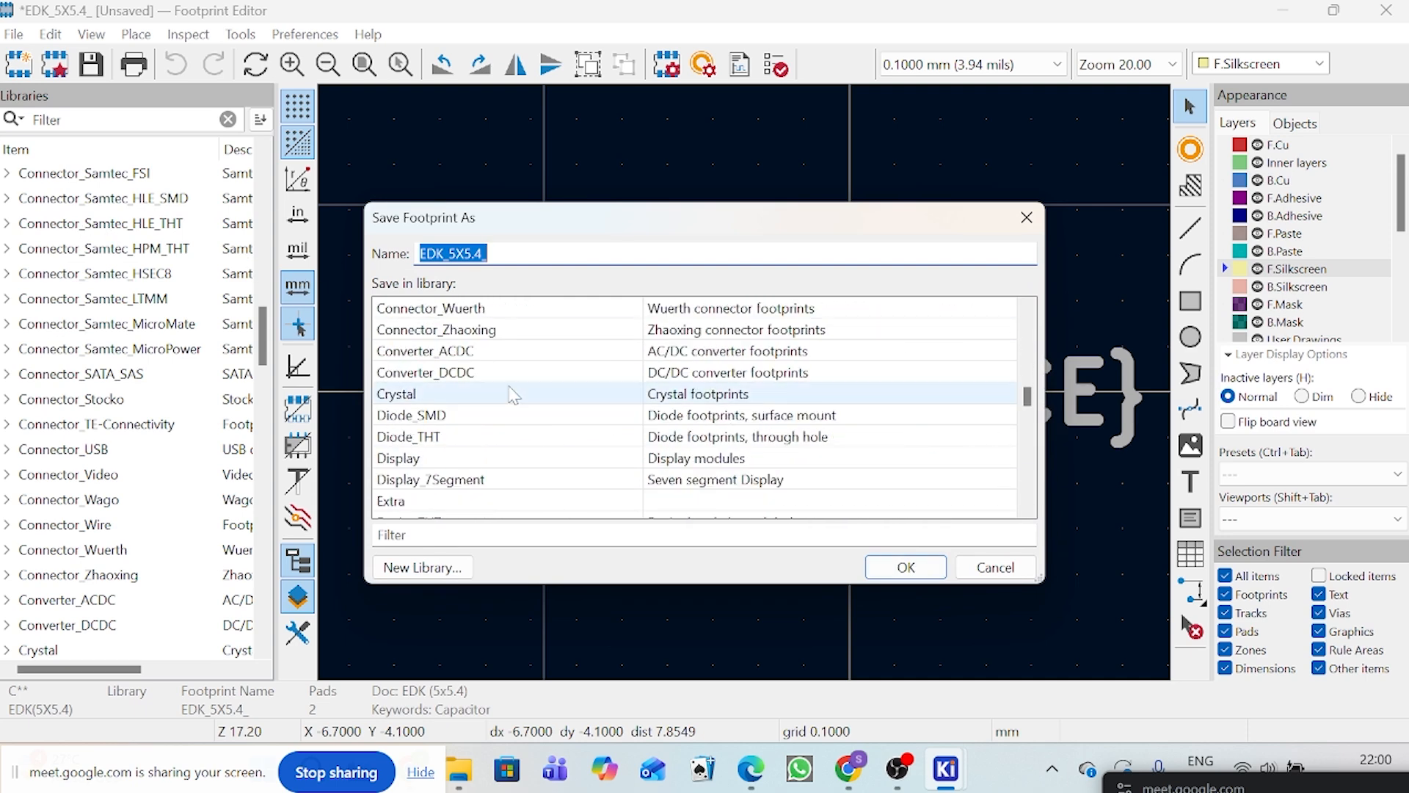
{"action": "scroll", "coordinate": [514, 395], "scroll_direction": "up", "scroll_amount": 1}
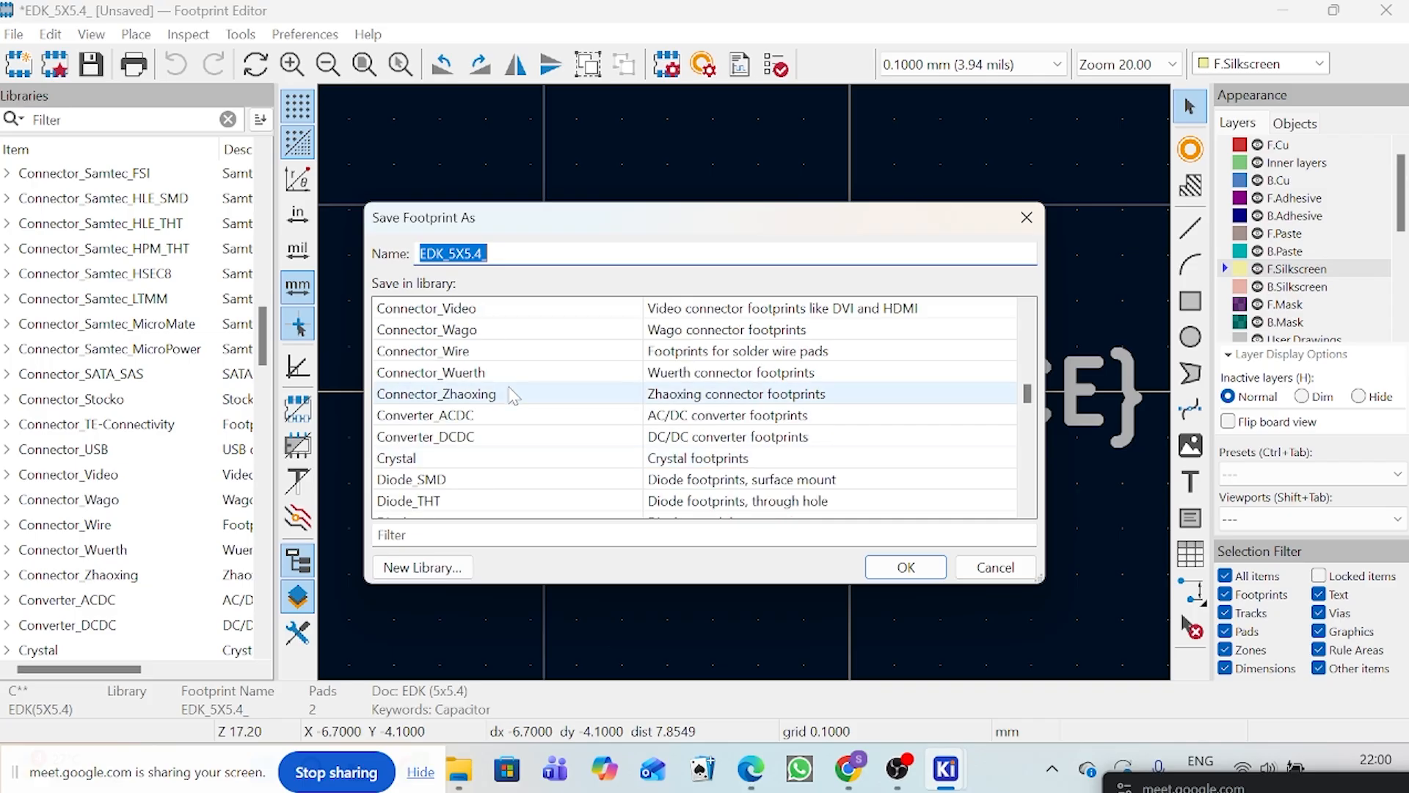
{"action": "scroll", "coordinate": [506, 411], "scroll_direction": "down", "scroll_amount": 2}
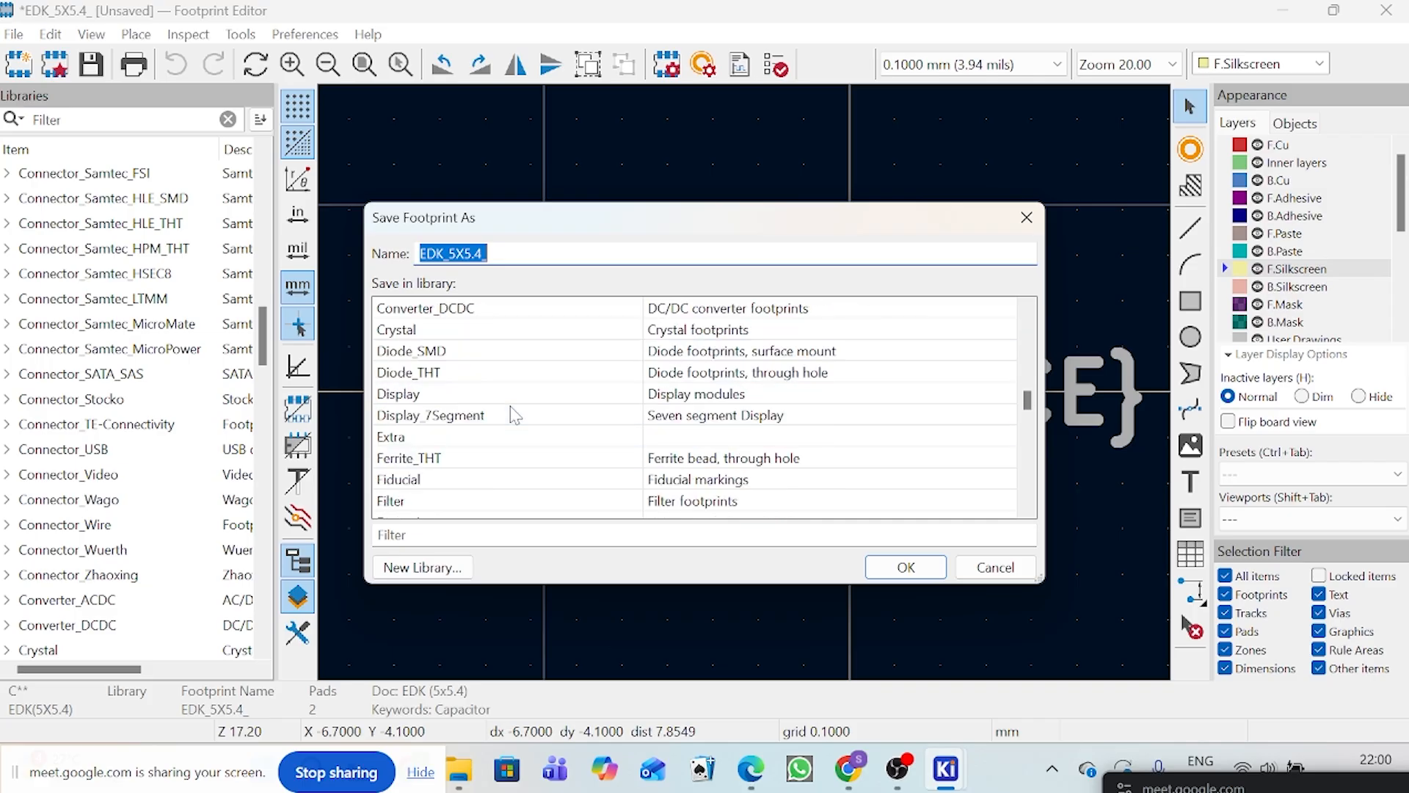
{"action": "left_click", "coordinate": [453, 441]}
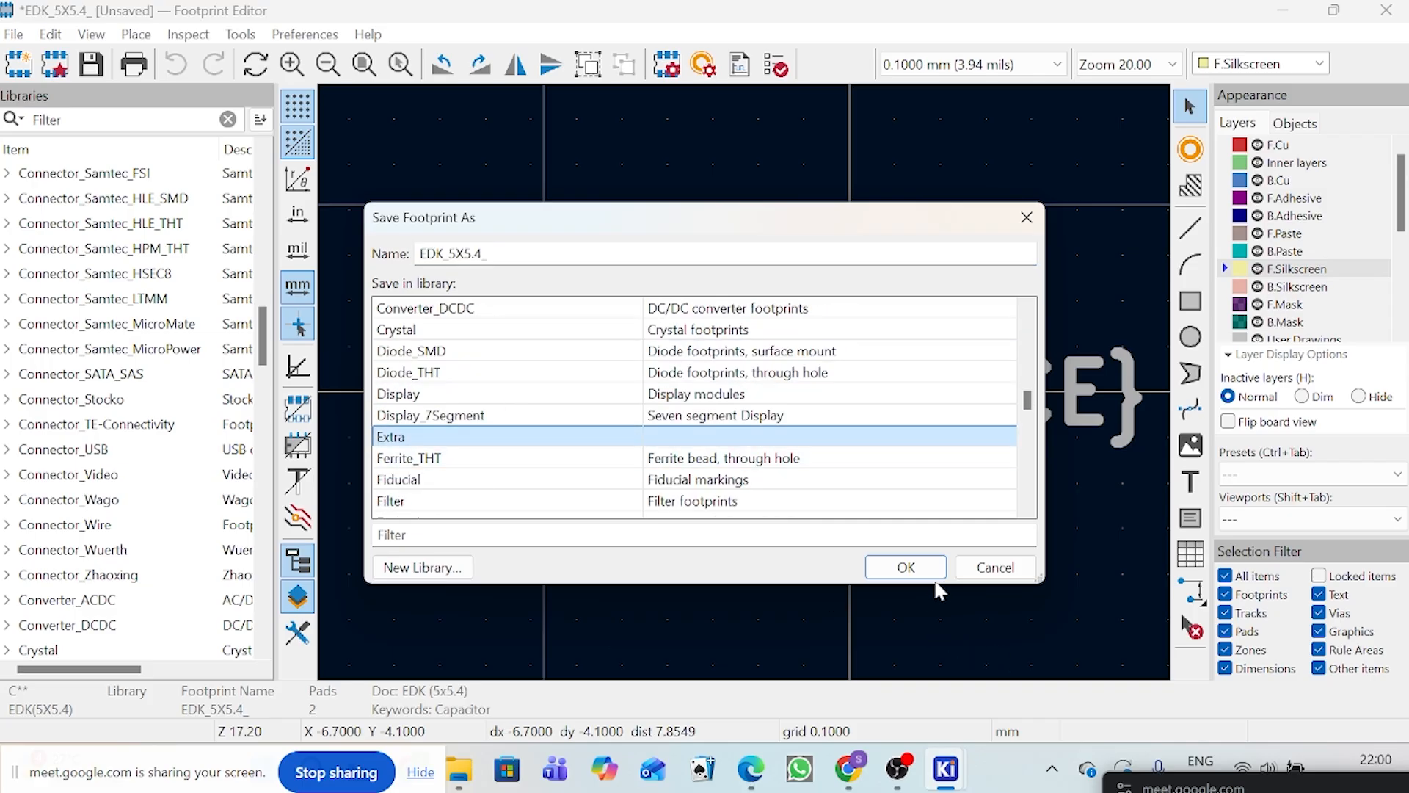
{"action": "left_click", "coordinate": [917, 565]}
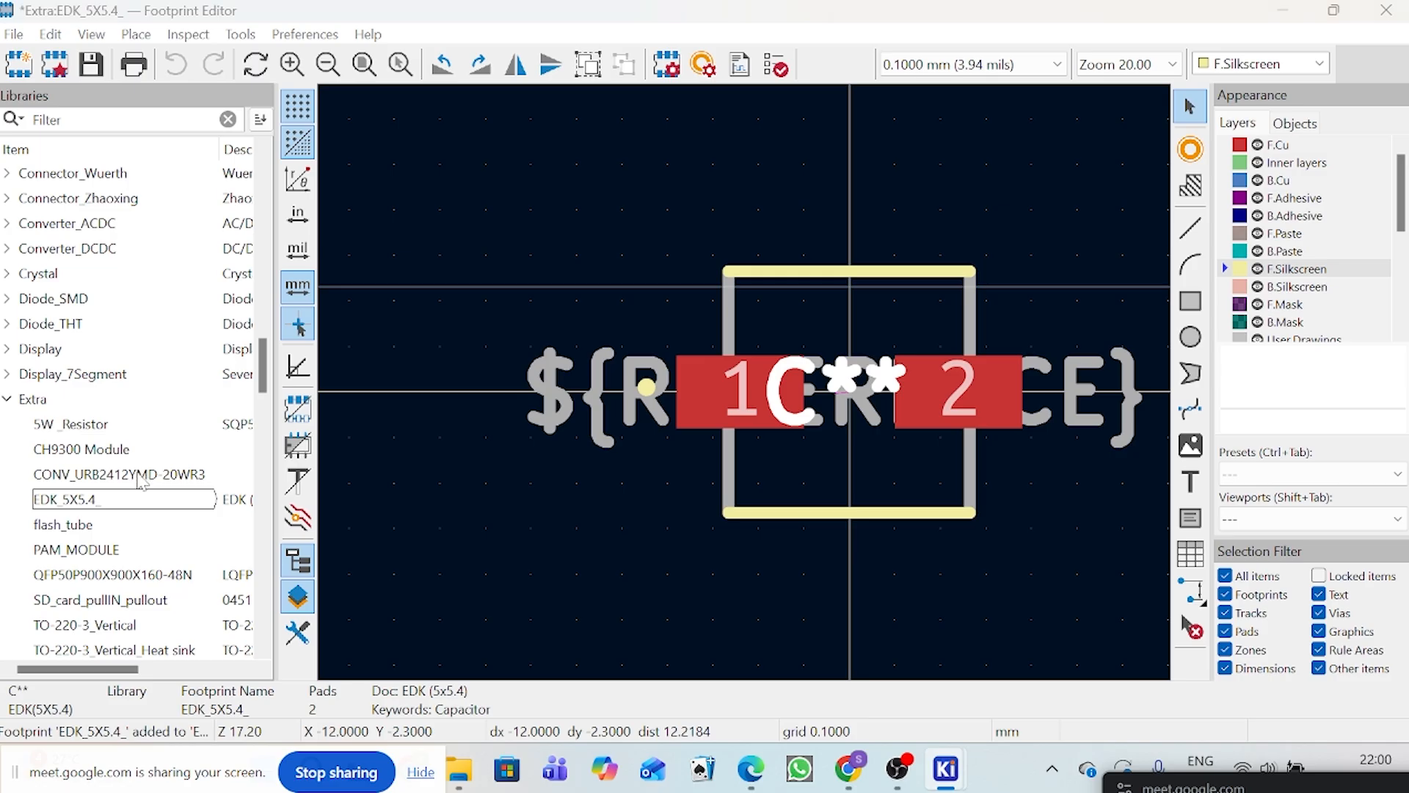
{"action": "left_click", "coordinate": [91, 65]}
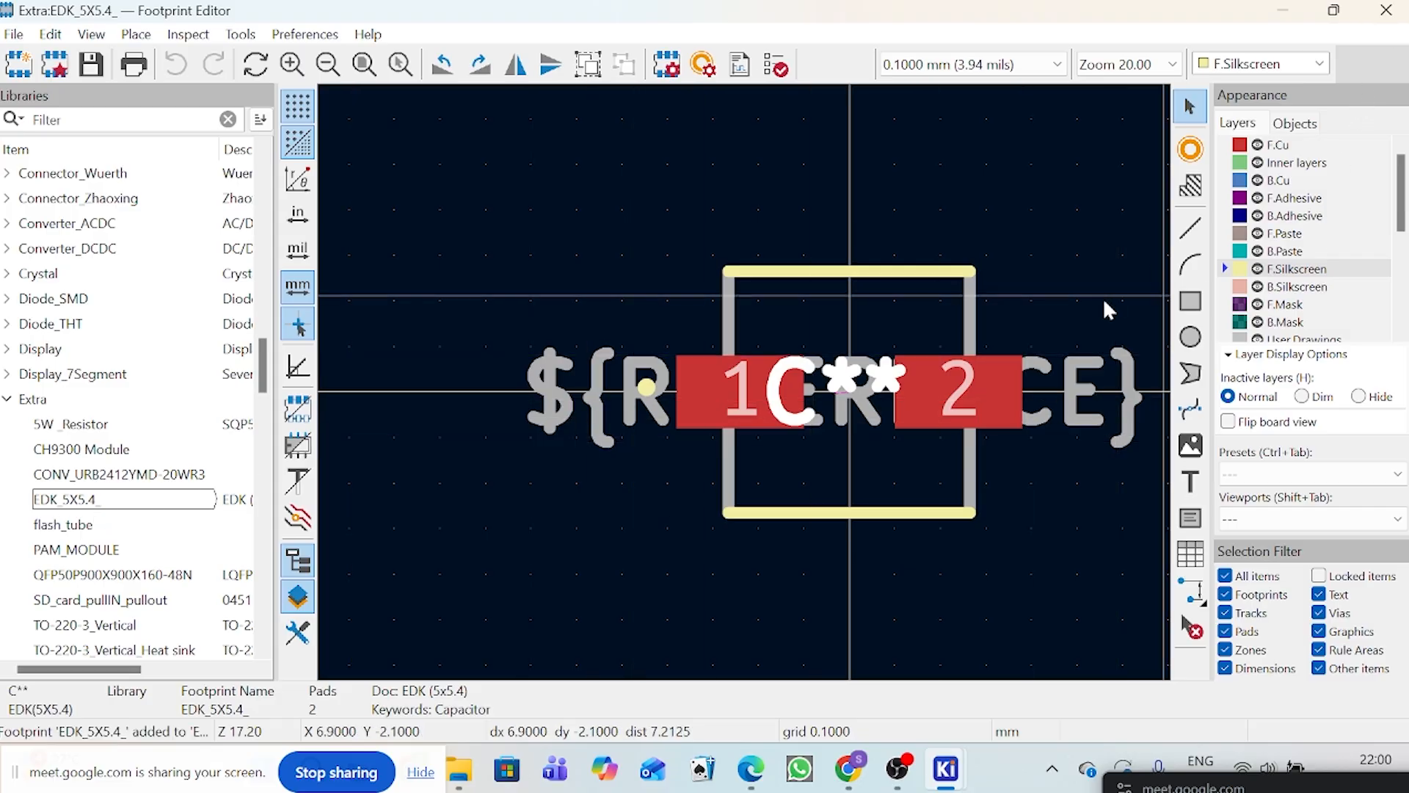
{"action": "key", "text": "alt+Tab"}
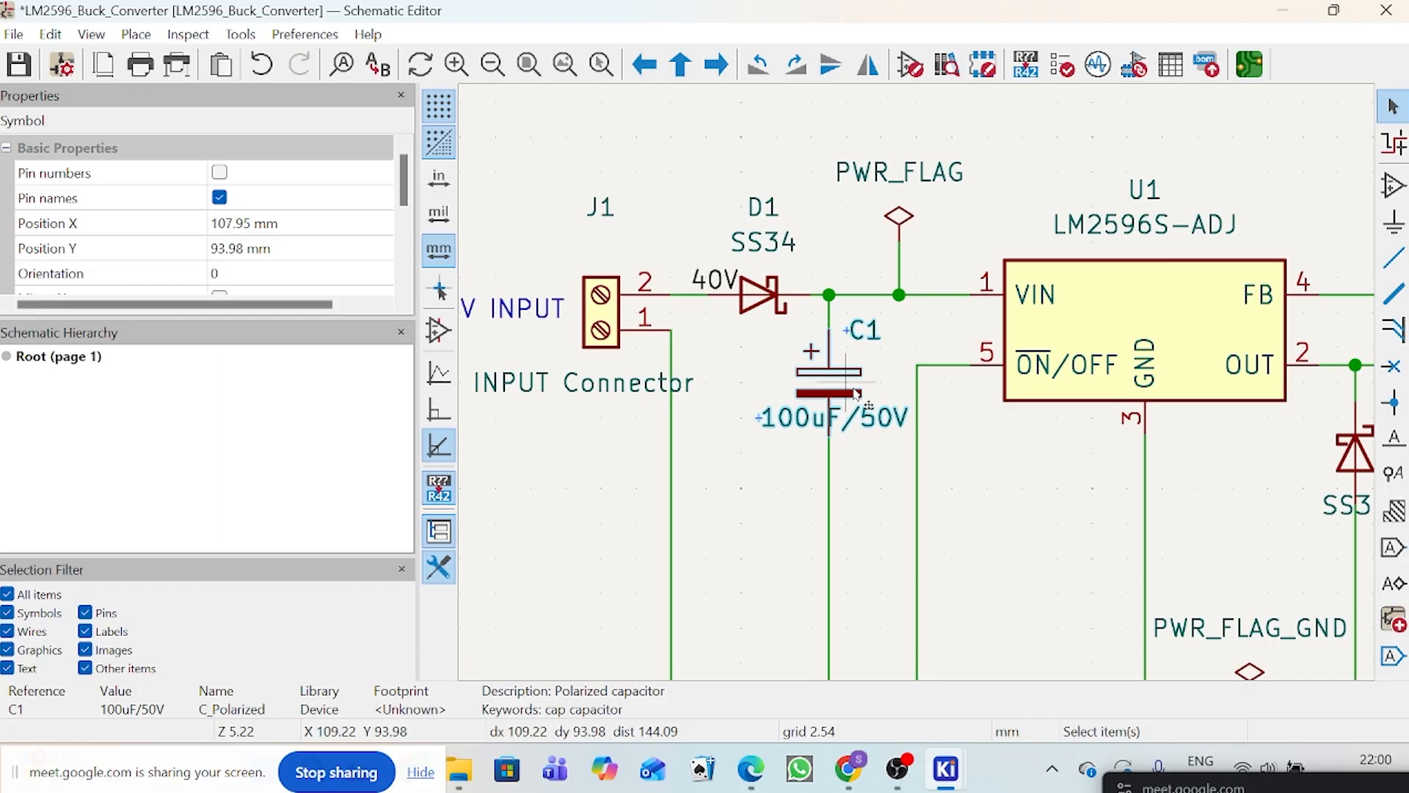
{"action": "double_click", "coordinate": [857, 394]}
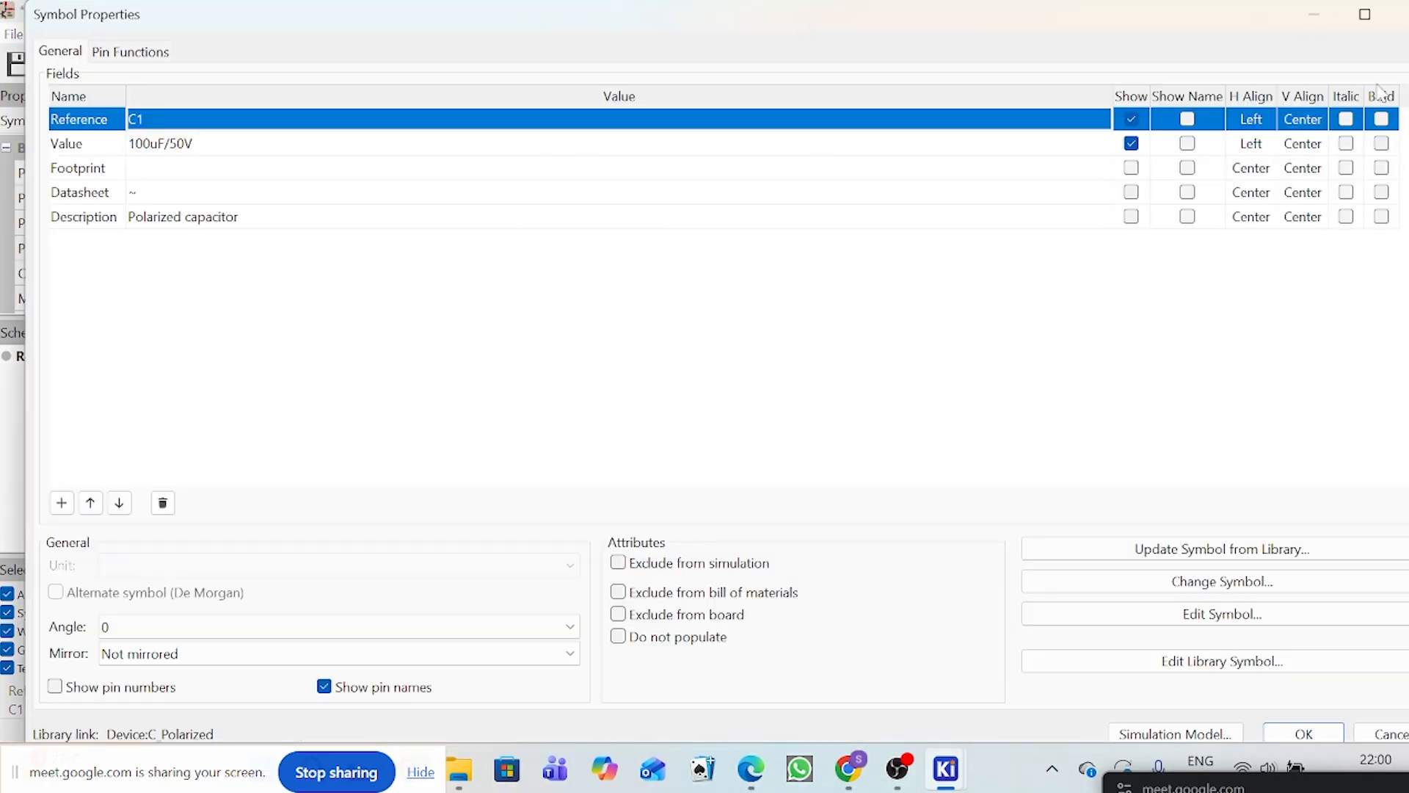
{"action": "left_click", "coordinate": [1407, 11]}
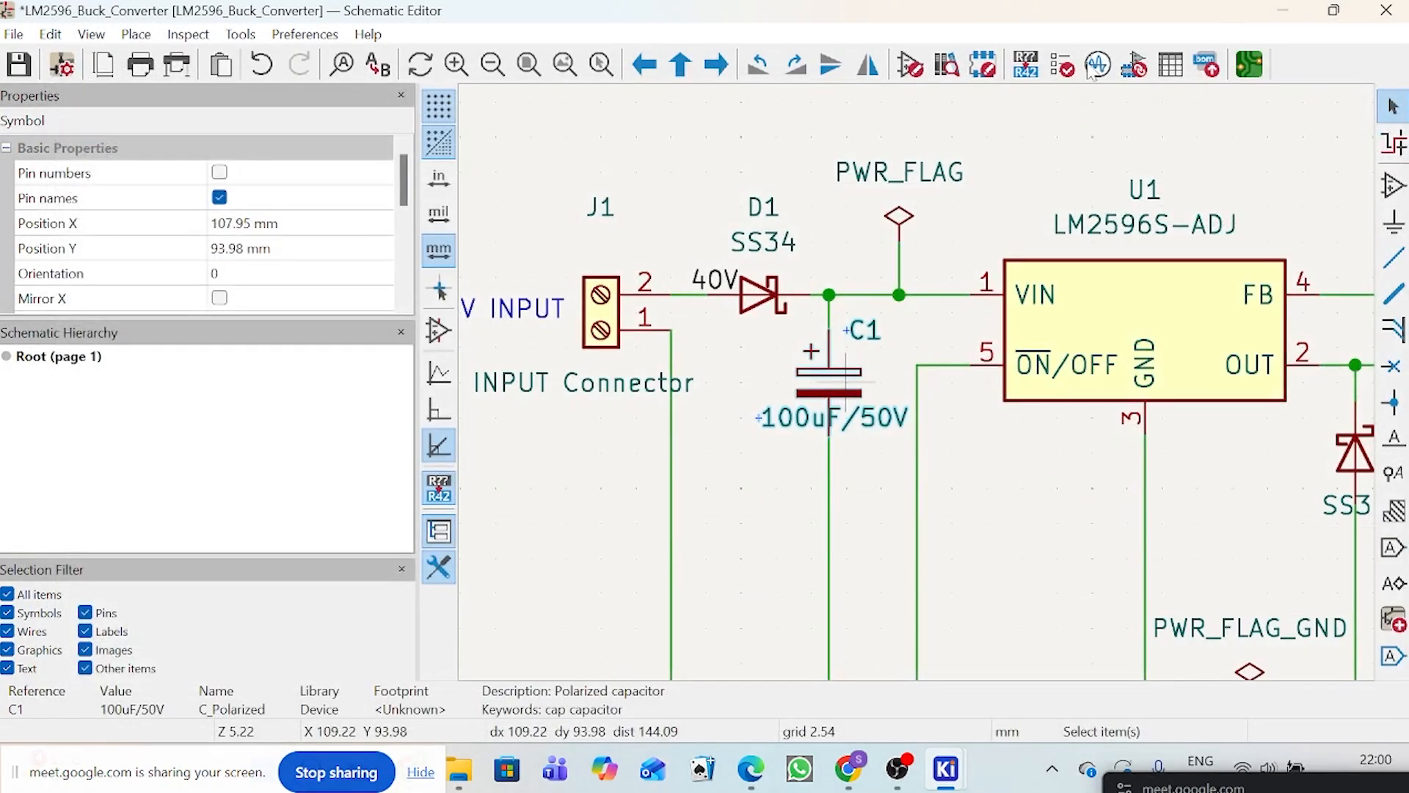
Step: Look in the Extra library for C1's footprint in the Assign Footprints window, and close that window
{"action": "mouse_move", "coordinate": [946, 769]}
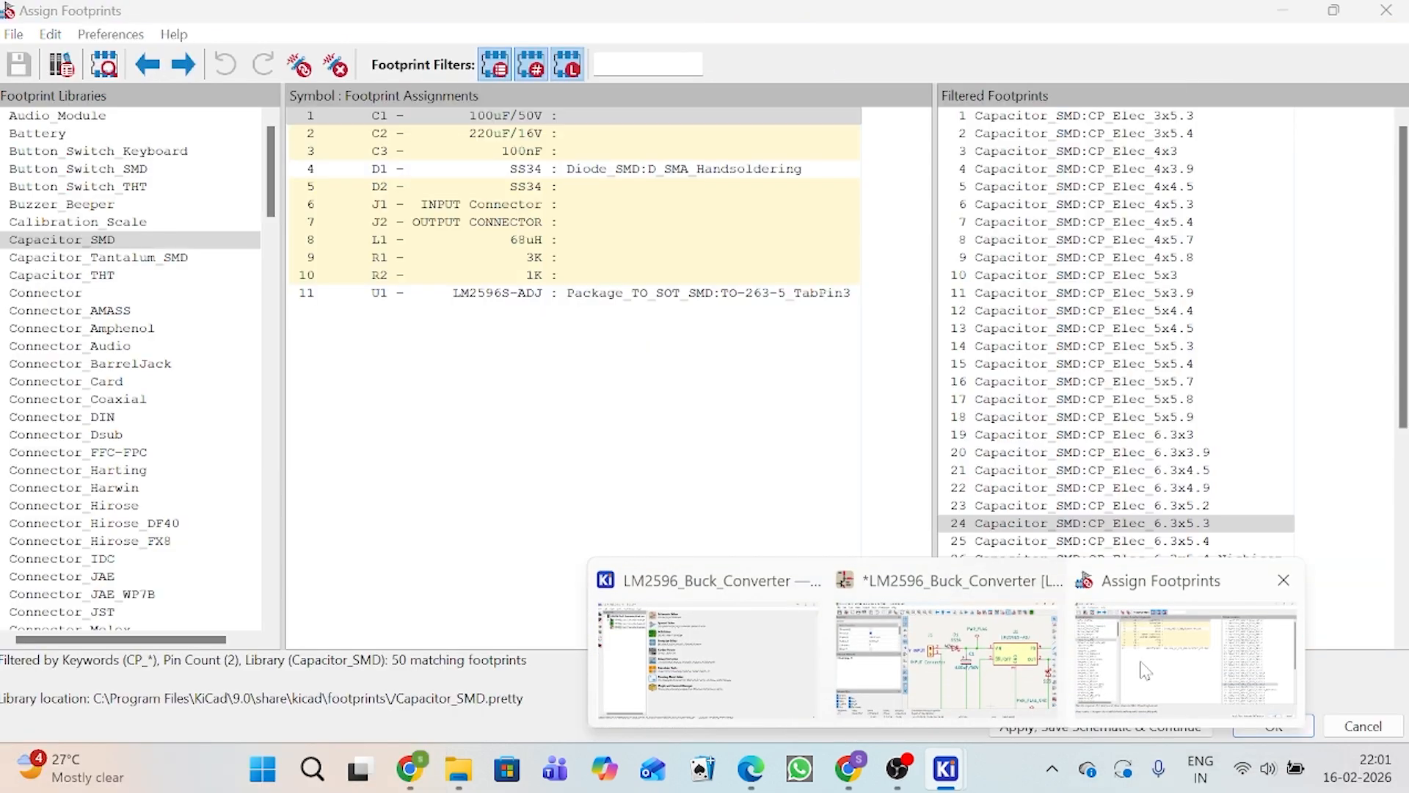
{"action": "left_click", "coordinate": [1145, 669]}
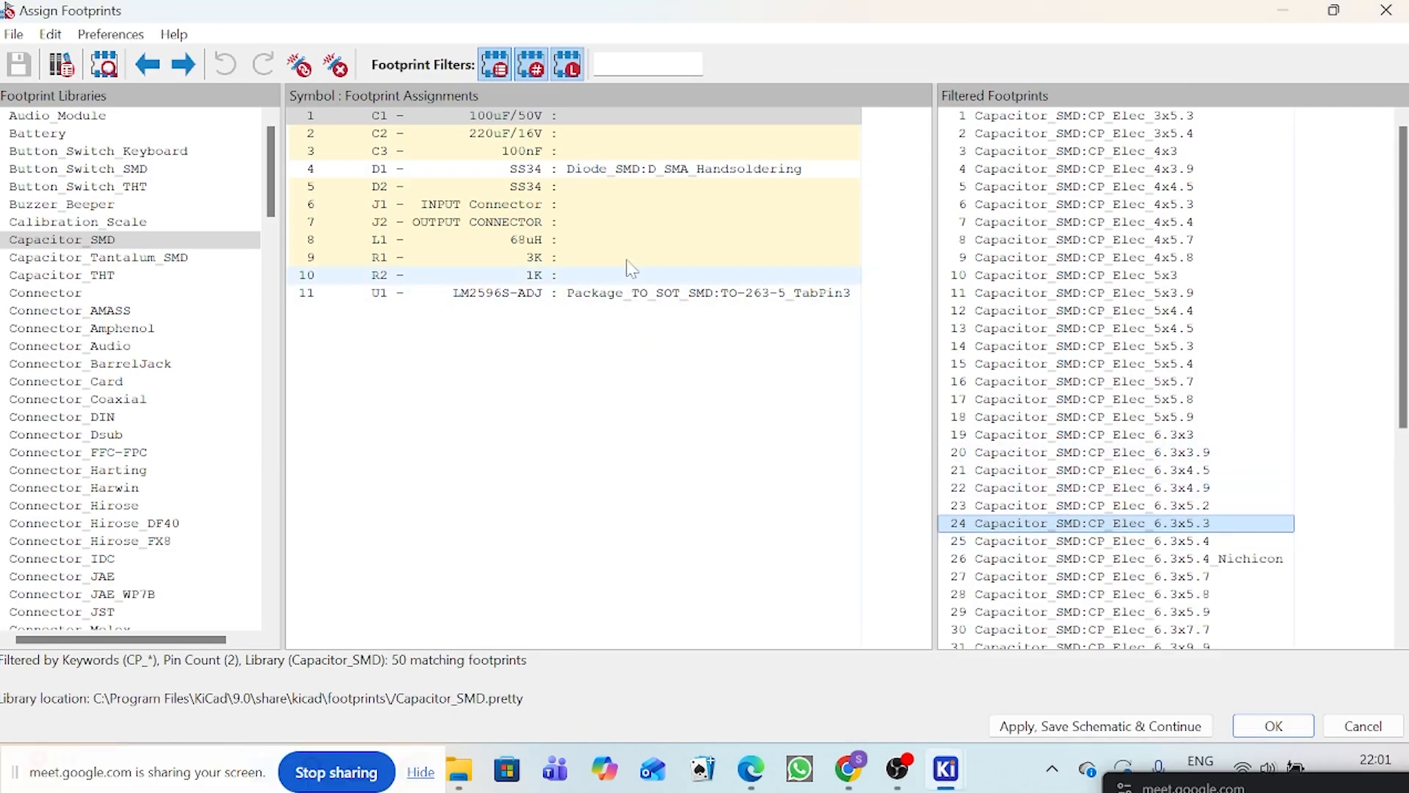
{"action": "scroll", "coordinate": [33, 412], "scroll_direction": "down", "scroll_amount": 5}
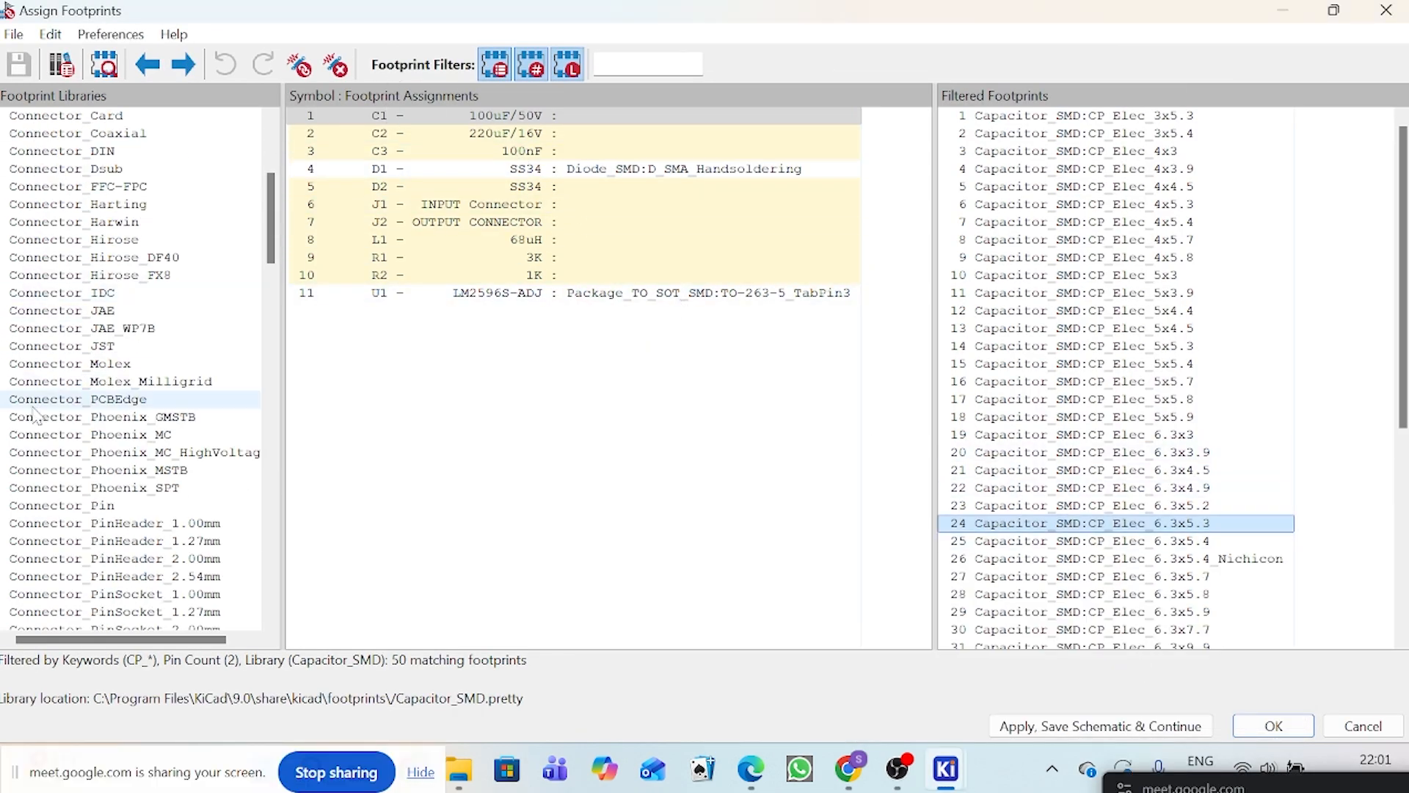
{"action": "scroll", "coordinate": [34, 417], "scroll_direction": "down", "scroll_amount": 10}
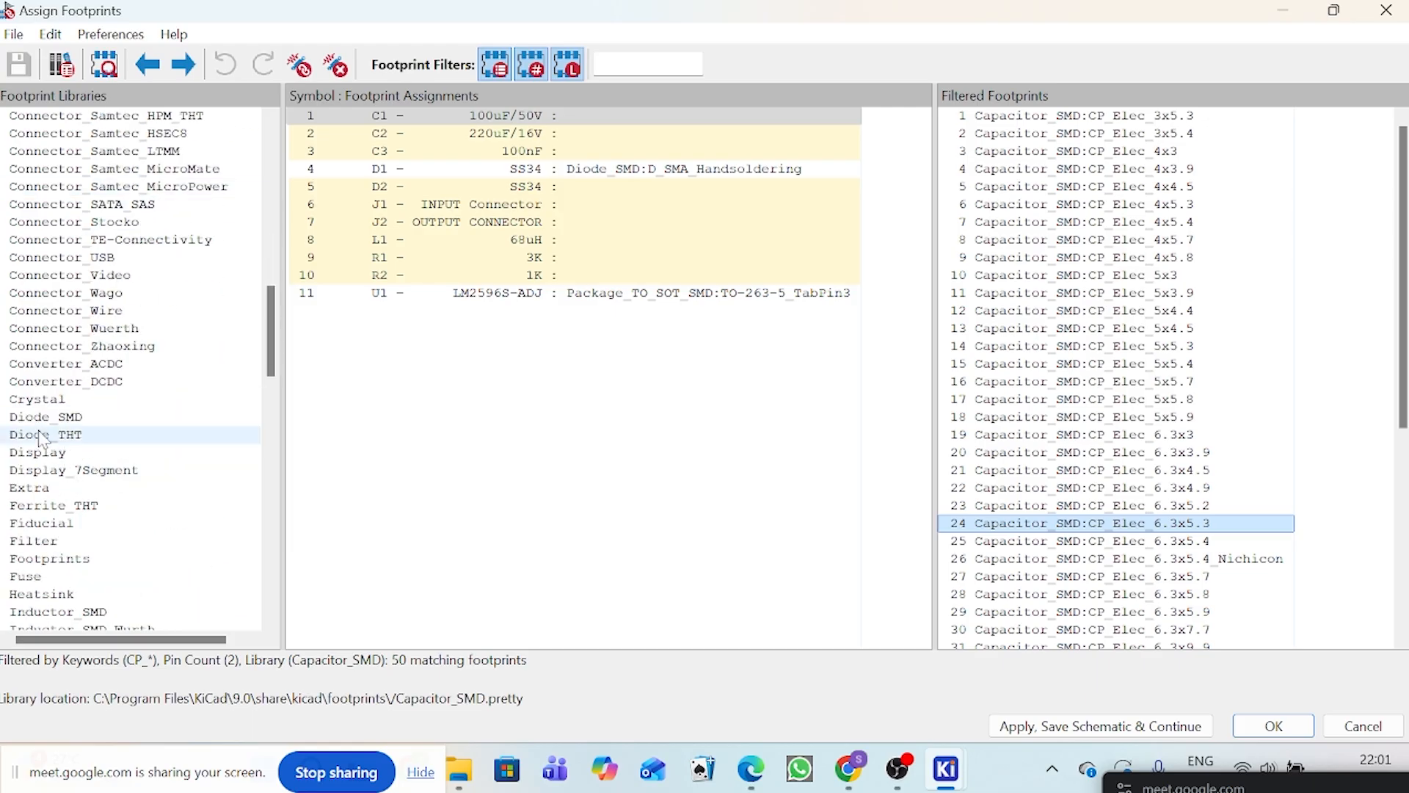
{"action": "left_click", "coordinate": [23, 489]}
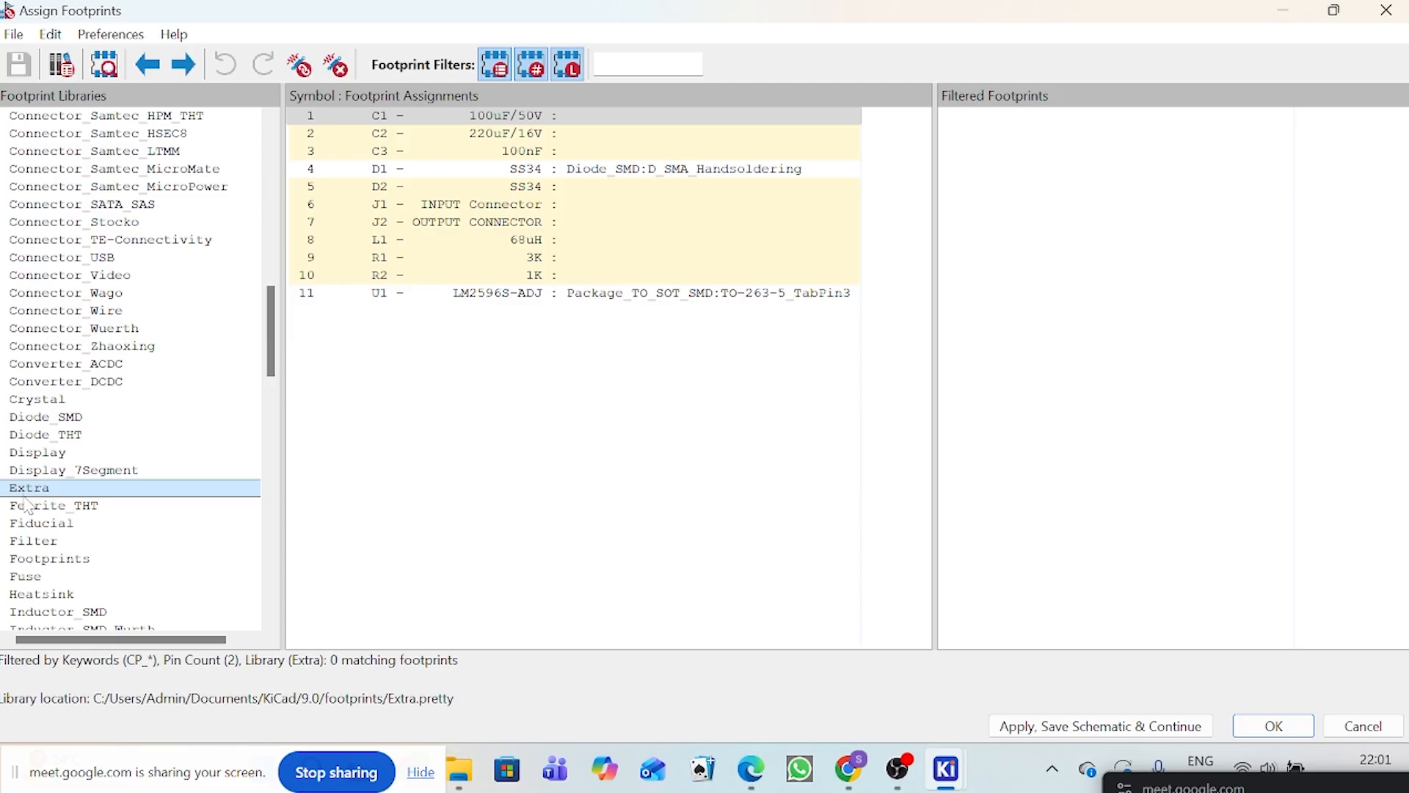
{"action": "left_click", "coordinate": [1386, 10]}
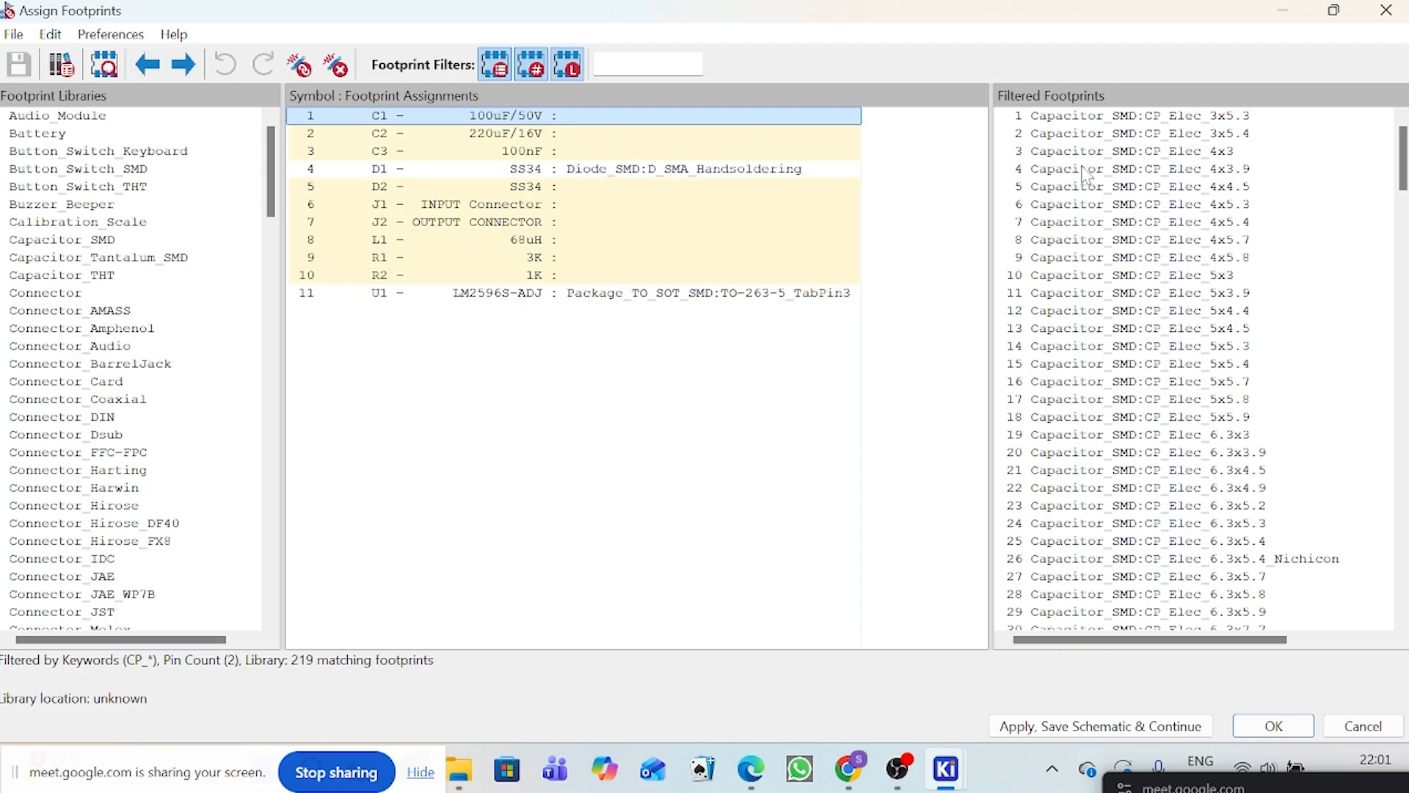
Step: For C1, filter the footprints by the Extra library only, with the keyword and pin count filters switched off
{"action": "left_click", "coordinate": [594, 136], "text": "shift"}
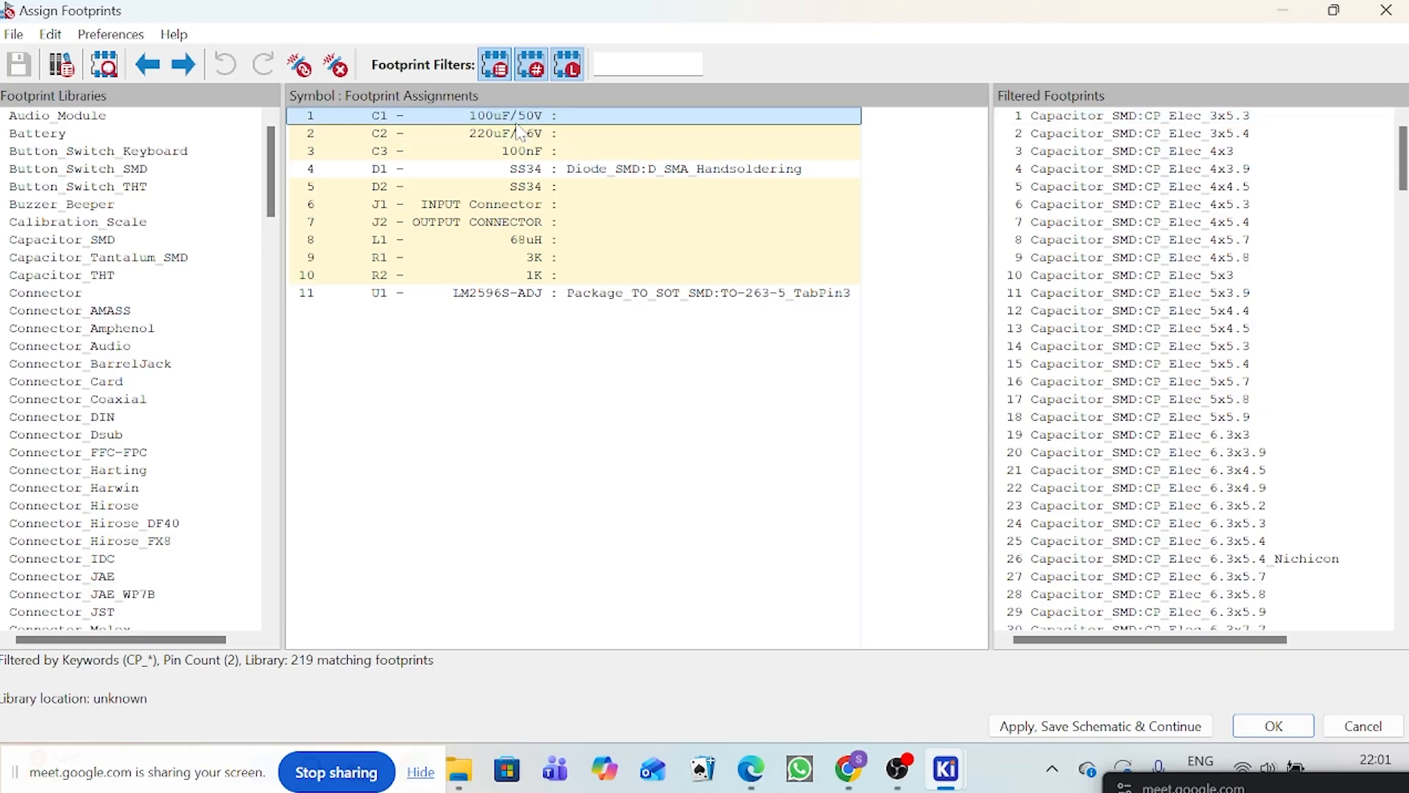
{"action": "scroll", "coordinate": [115, 547], "scroll_direction": "down", "scroll_amount": 13}
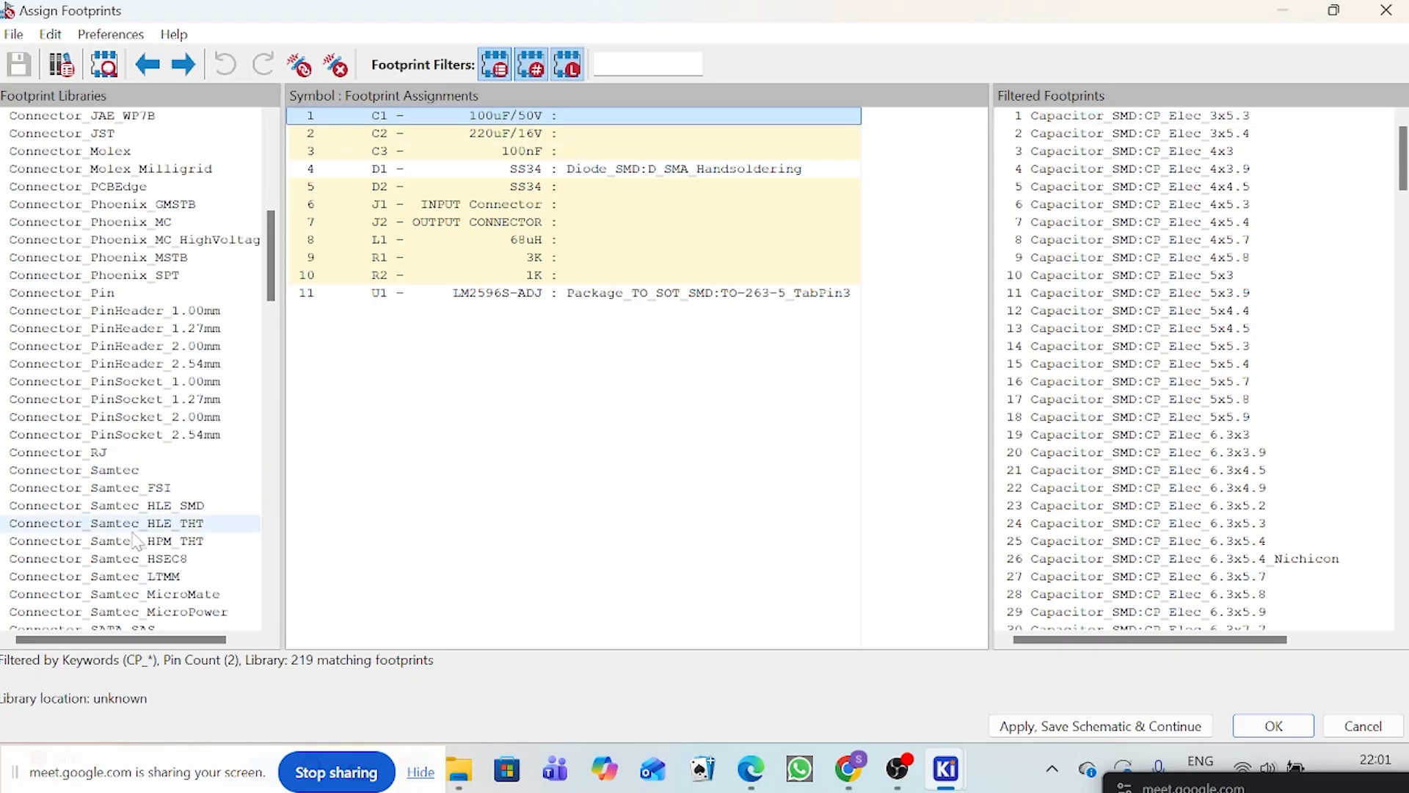
{"action": "scroll", "coordinate": [114, 547], "scroll_direction": "down", "scroll_amount": 3}
{"action": "left_click", "coordinate": [27, 544]}
{"action": "left_click", "coordinate": [567, 66]}
{"action": "left_click", "coordinate": [533, 74]}
{"action": "left_click", "coordinate": [497, 73]}
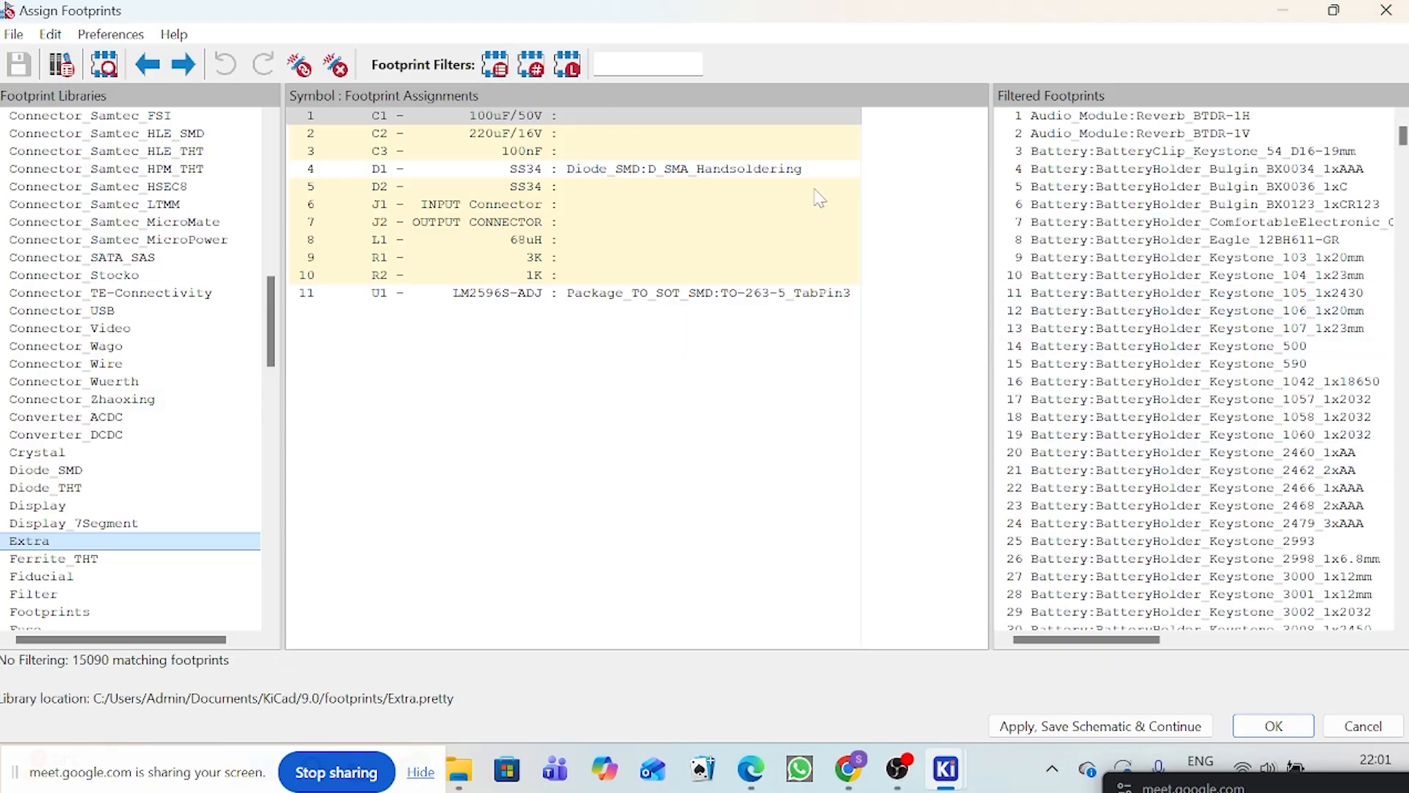
{"action": "left_click", "coordinate": [567, 66]}
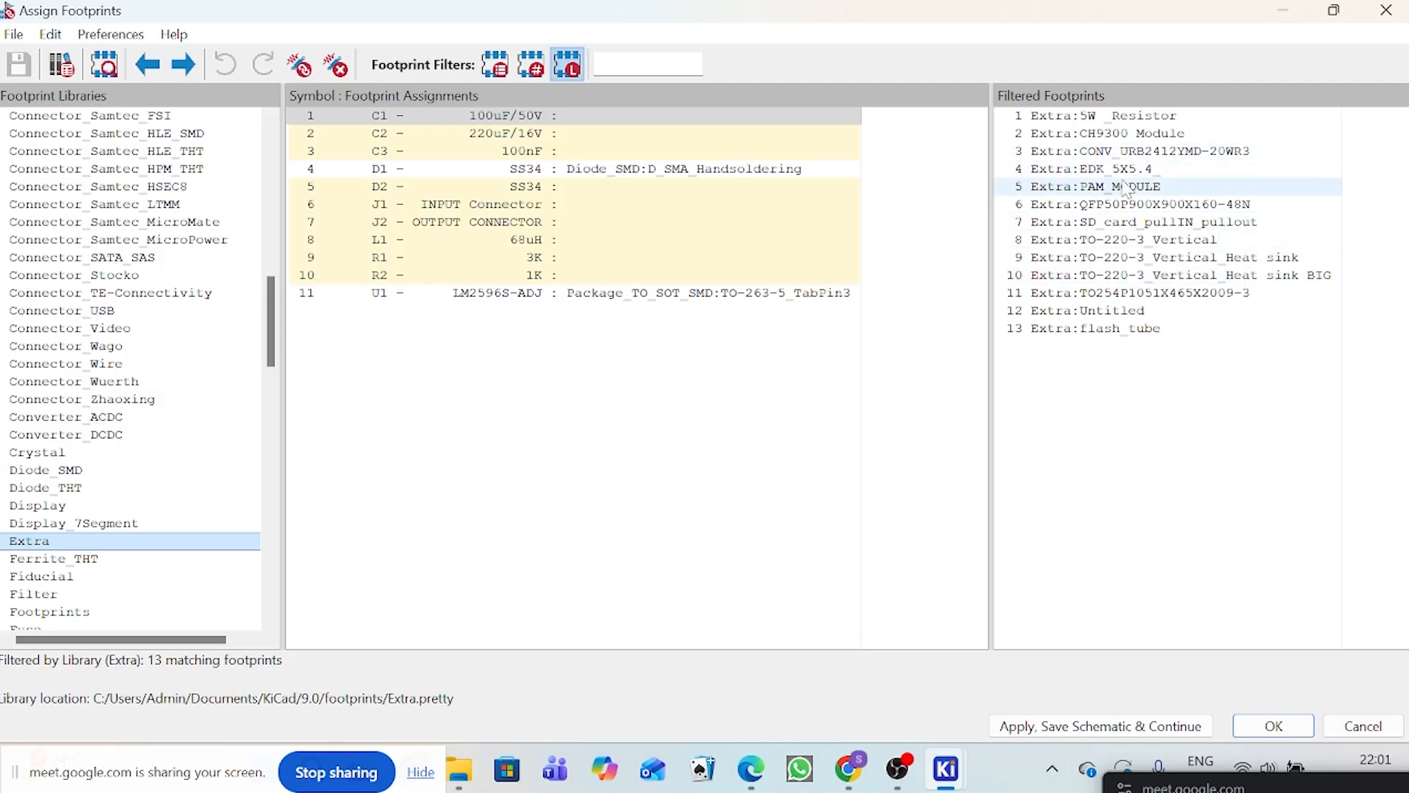
Step: Assign the Extra:EDK_5X5.4_ footprint to C1 and view its pad layout in the footprint viewer
{"action": "left_click", "coordinate": [1140, 170]}
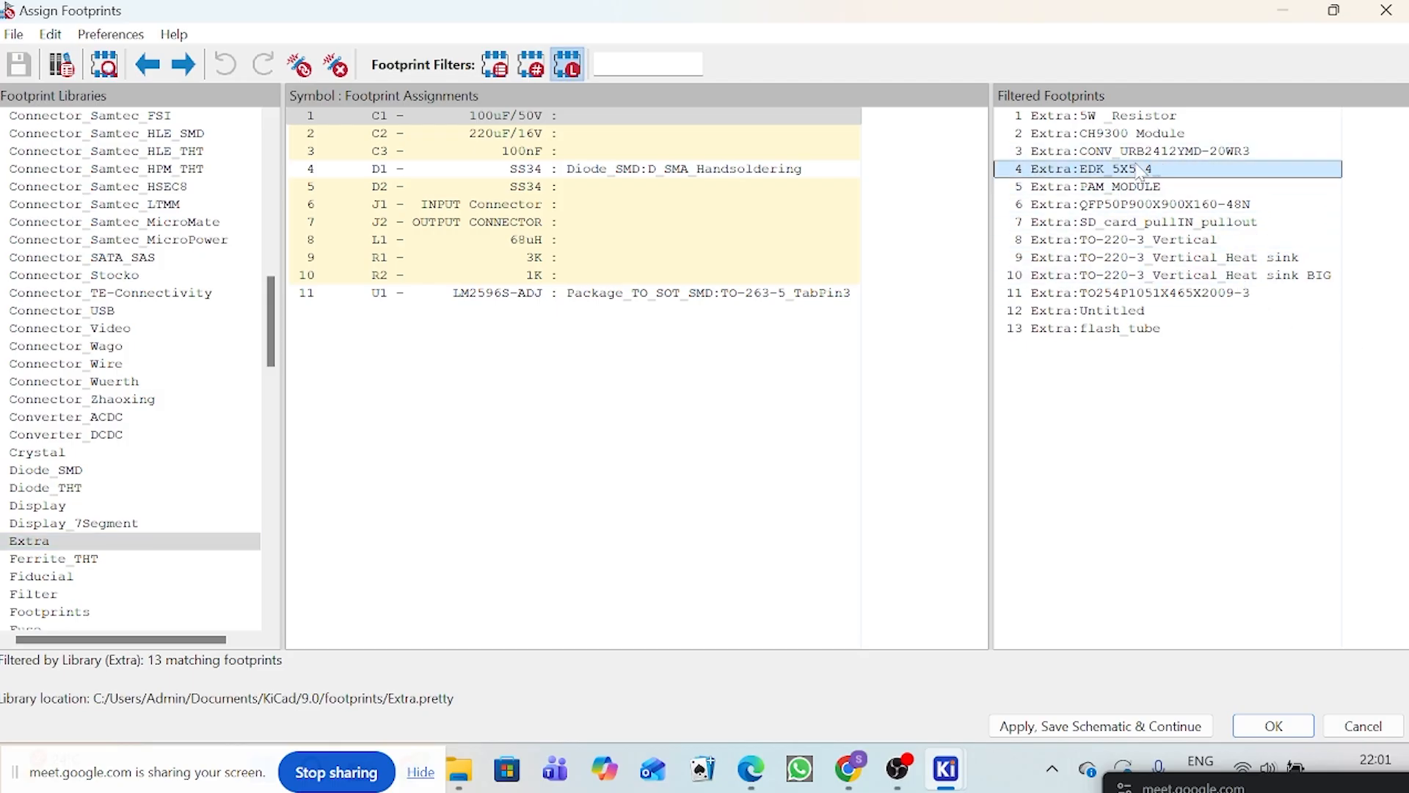
{"action": "double_click", "coordinate": [1140, 169]}
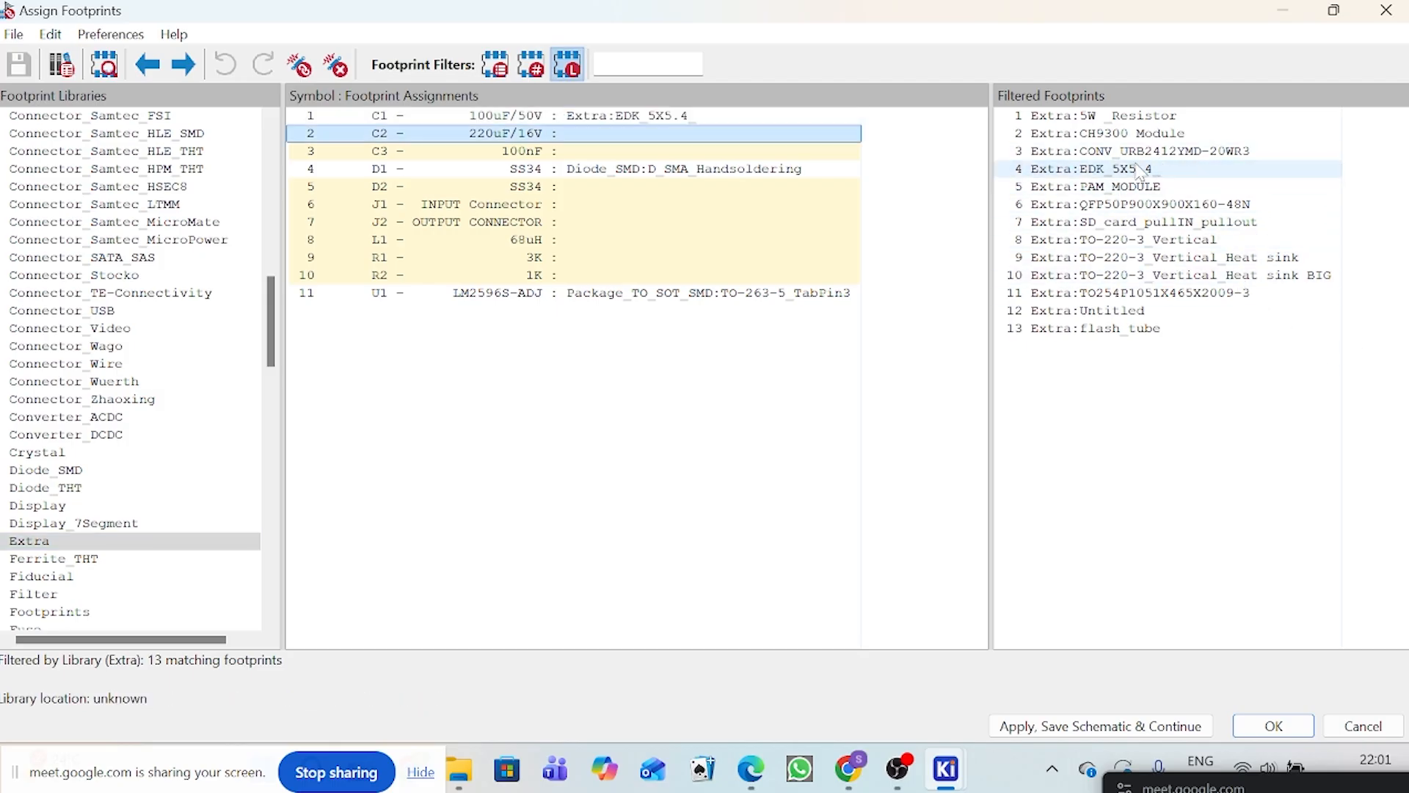
{"action": "left_click", "coordinate": [660, 117]}
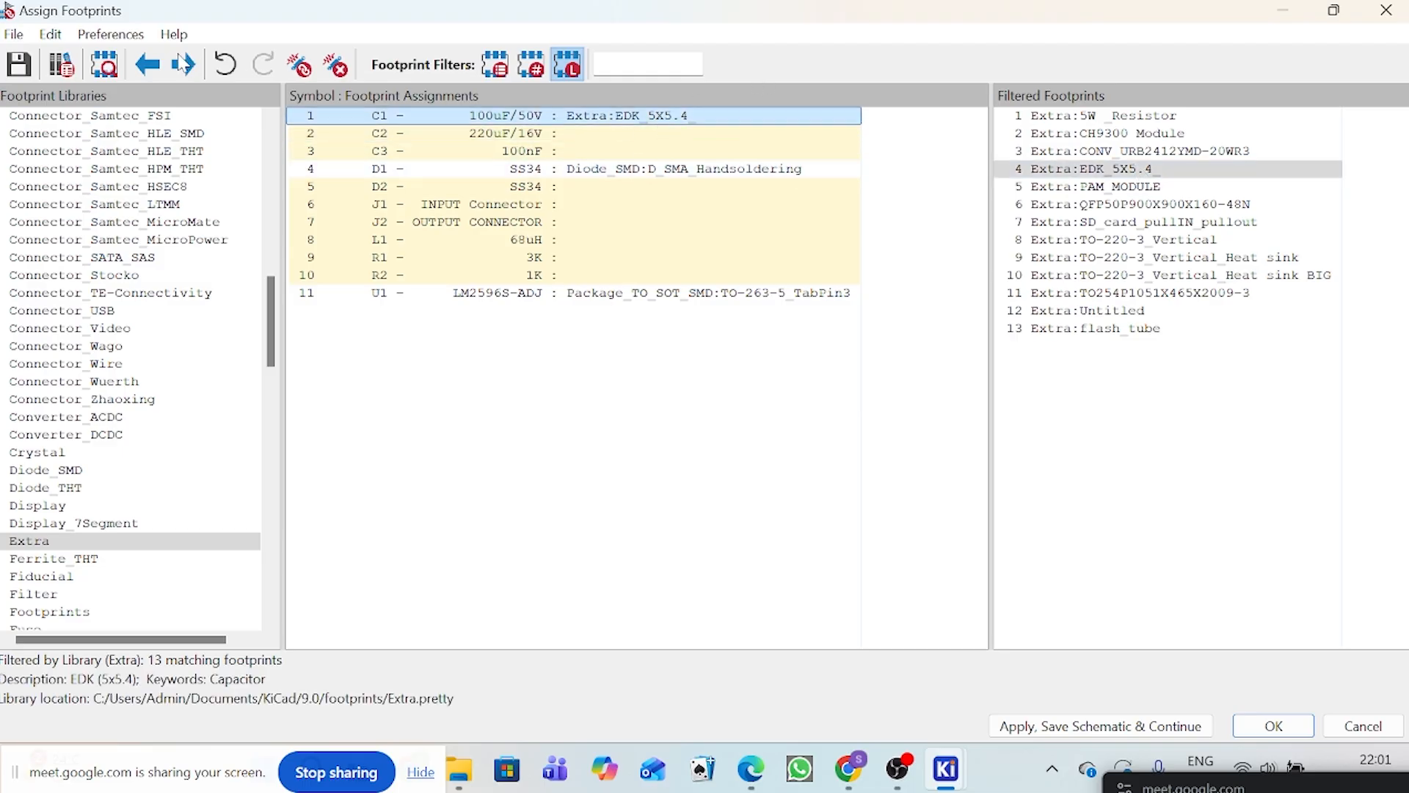
{"action": "left_click", "coordinate": [103, 74]}
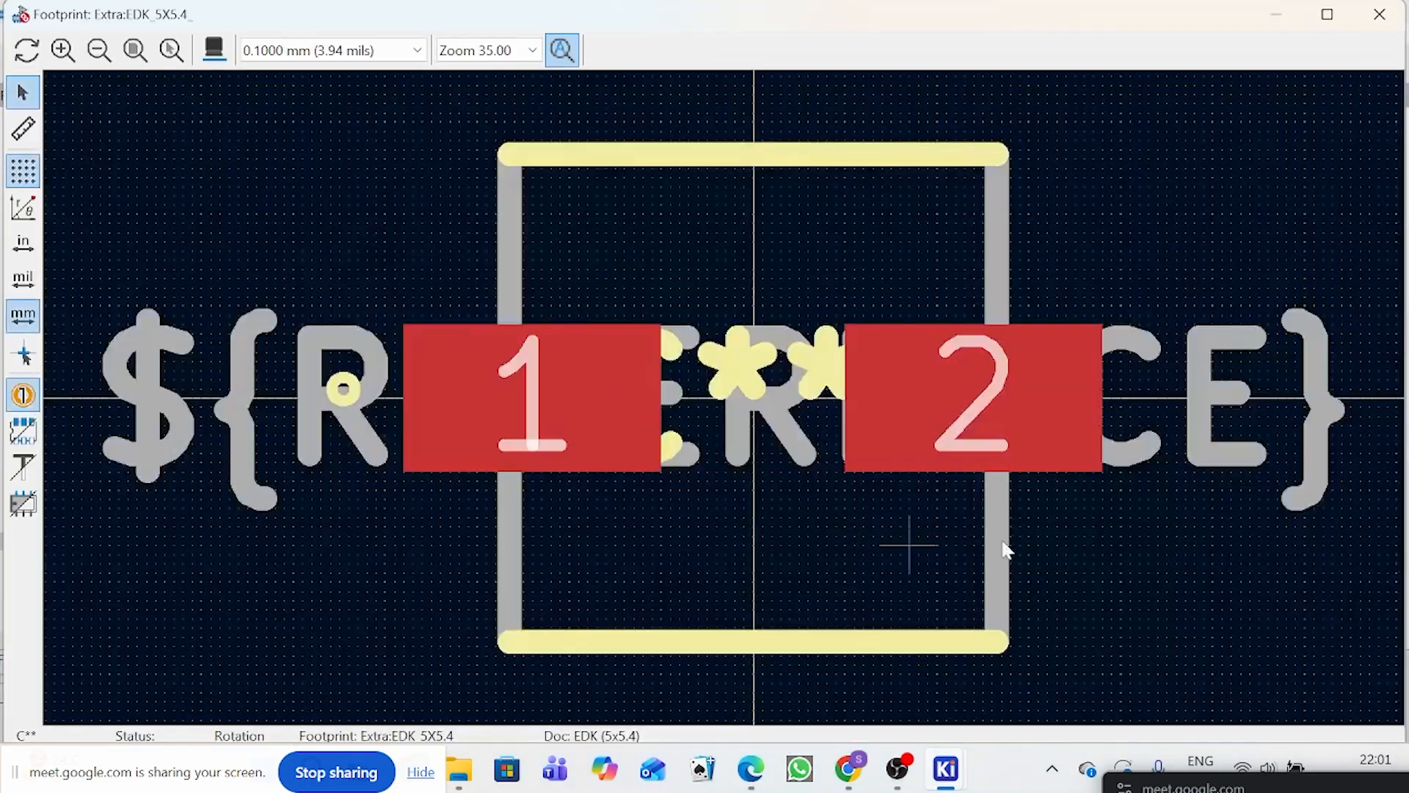
{"action": "left_click", "coordinate": [1380, 13]}
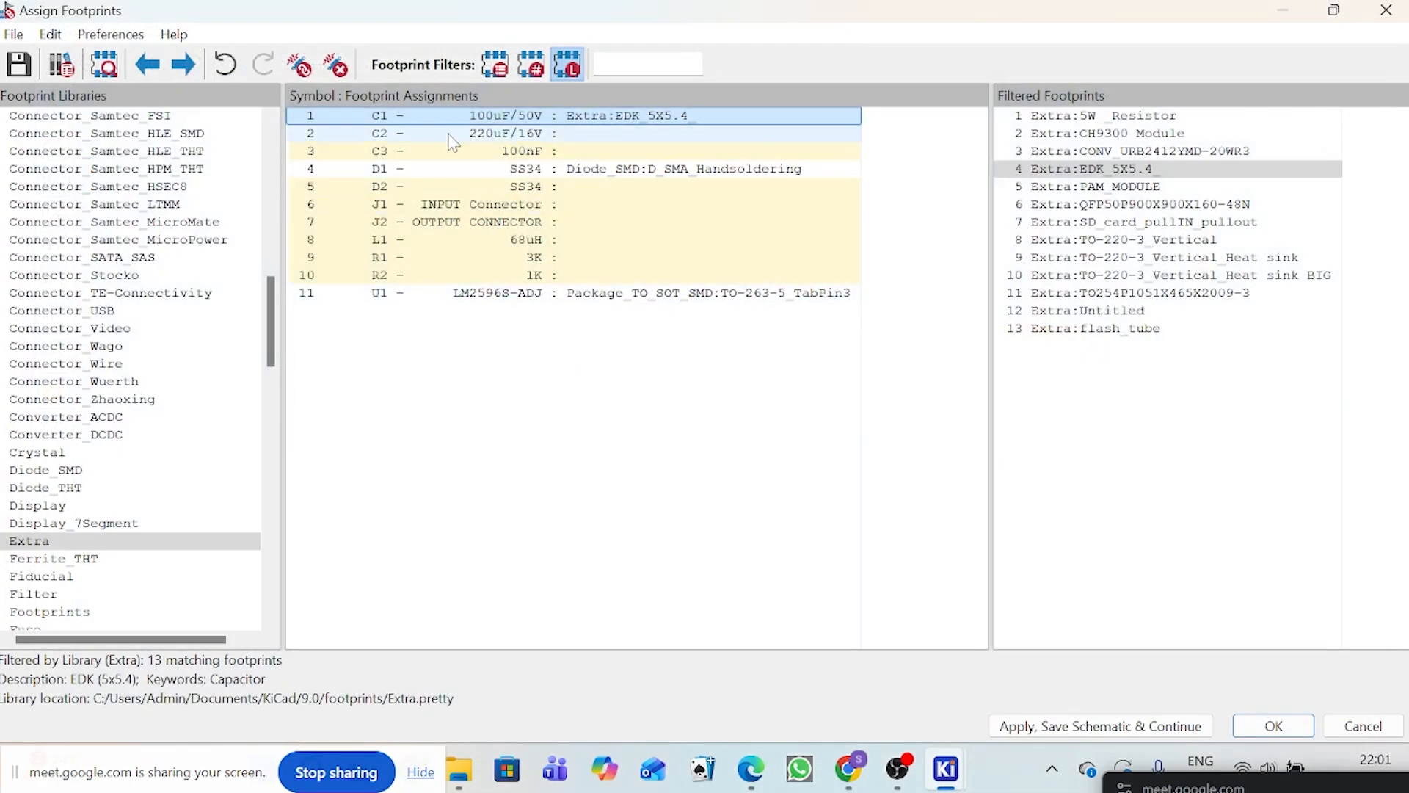
Step: Assign the CP_Elec_6.3x5.4 footprint from the Capacitor_SMD library to C2
{"action": "left_click", "coordinate": [482, 137]}
{"action": "scroll", "coordinate": [40, 362], "scroll_direction": "up", "scroll_amount": 3}
{"action": "scroll", "coordinate": [40, 362], "scroll_direction": "up", "scroll_amount": 10}
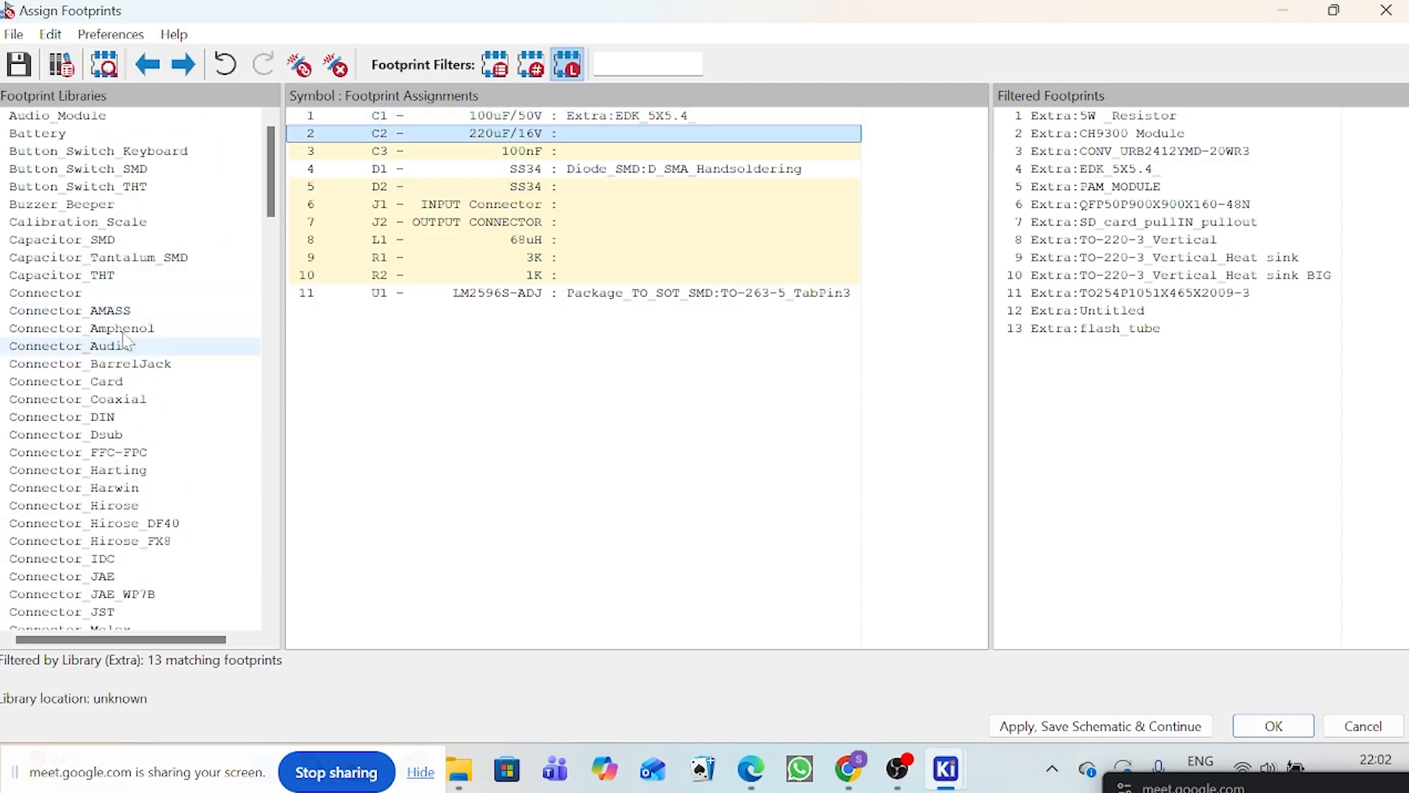
{"action": "left_click", "coordinate": [90, 242]}
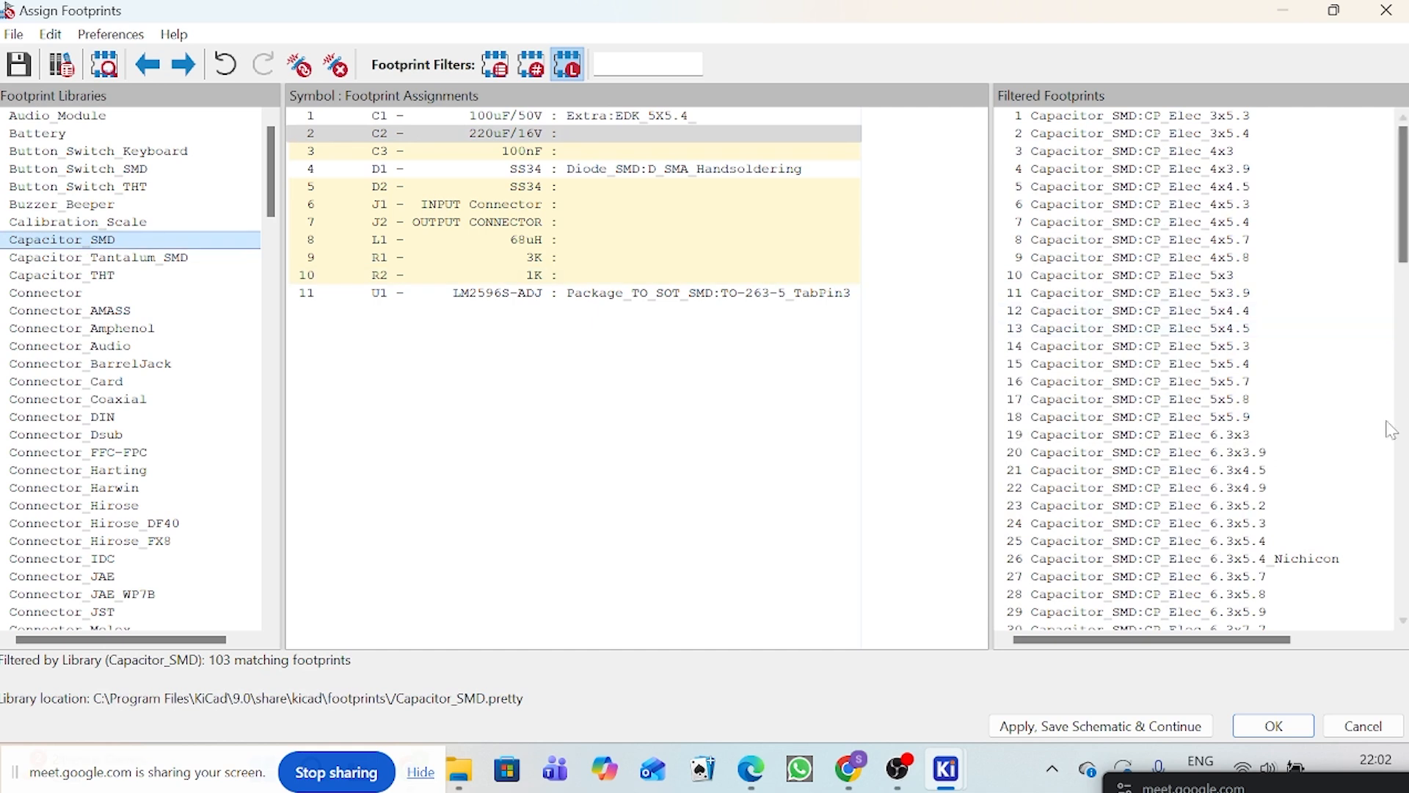
{"action": "double_click", "coordinate": [1216, 543]}
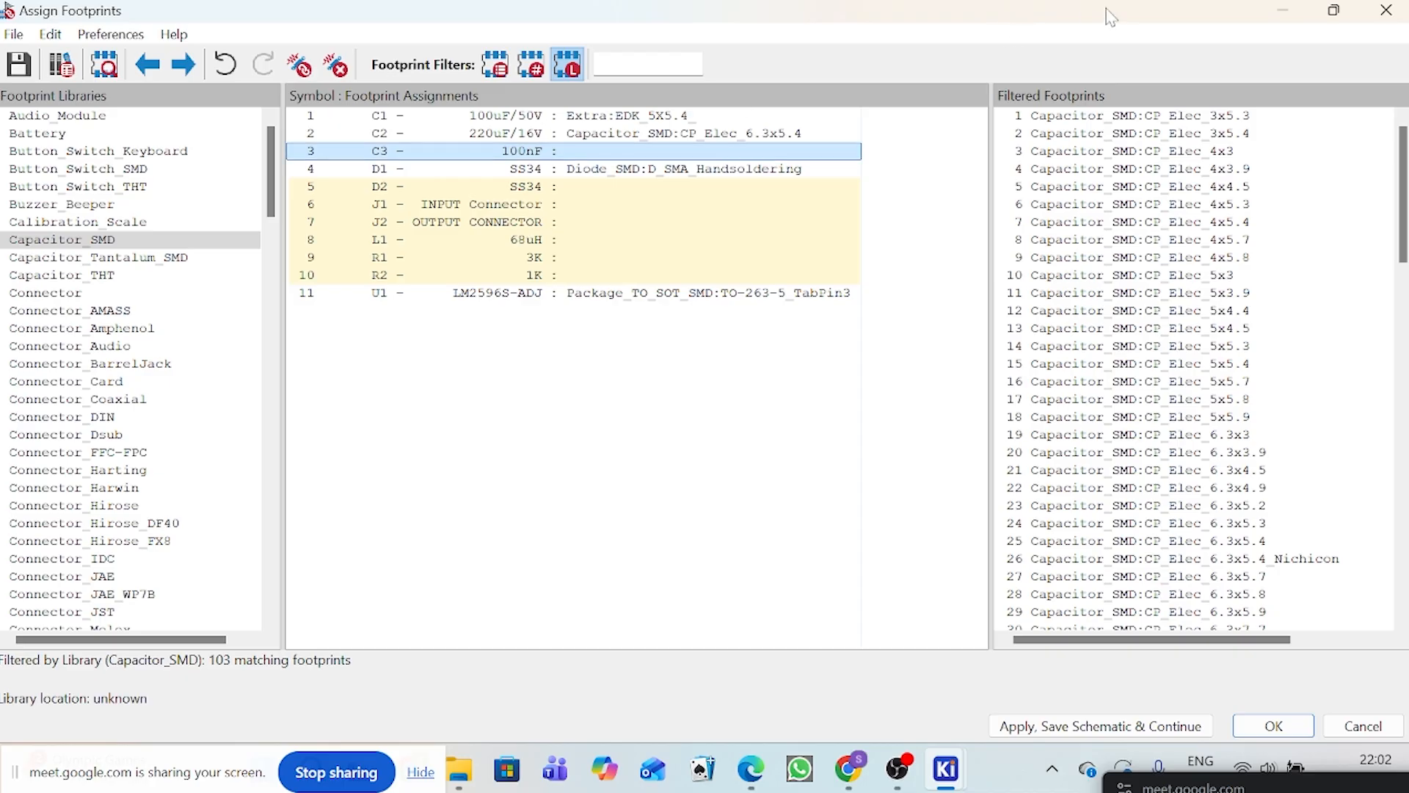
Step: Check capacitor C3 in the schematic and return to the Assign Footprints window
{"action": "left_click", "coordinate": [1281, 11]}
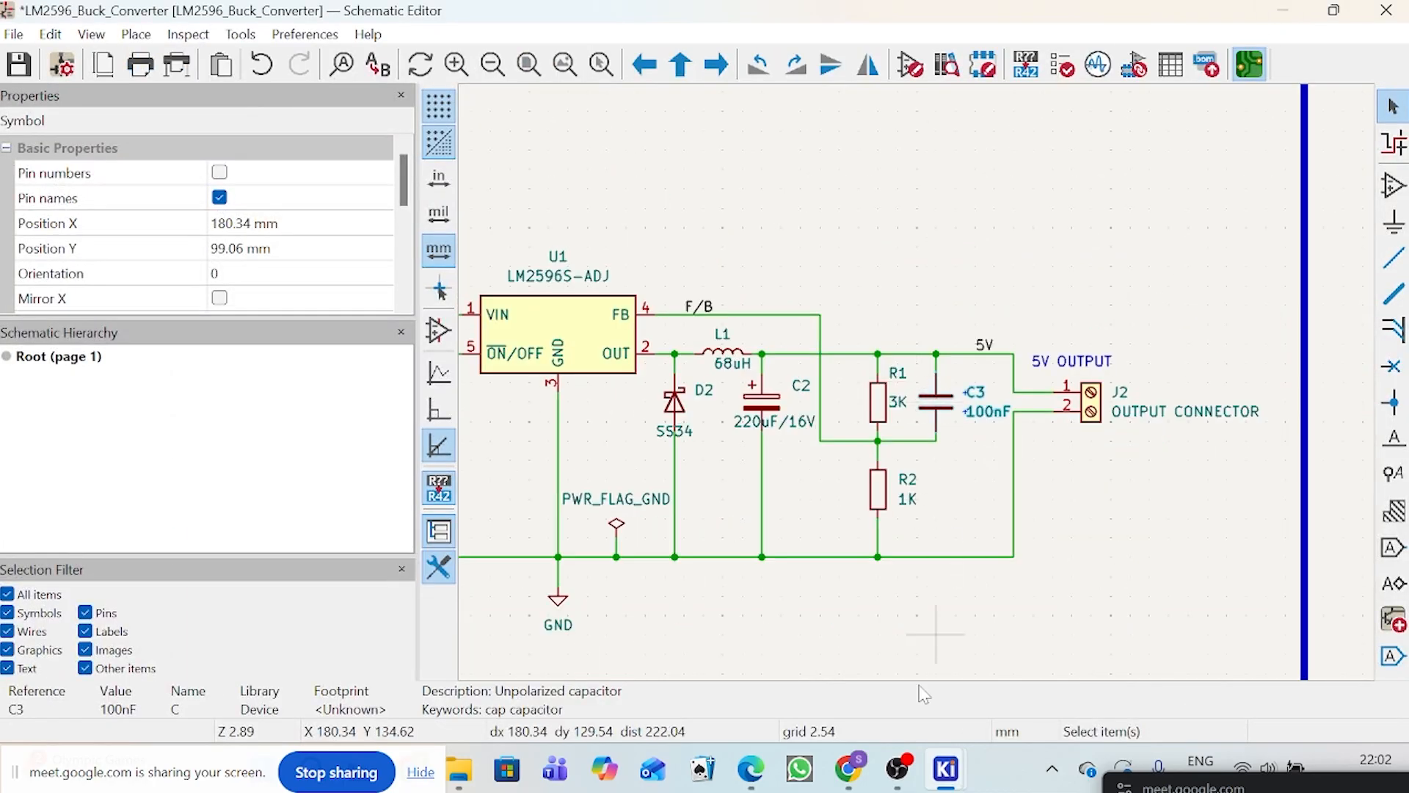
{"action": "mouse_move", "coordinate": [953, 781]}
{"action": "mouse_move", "coordinate": [1262, 615]}
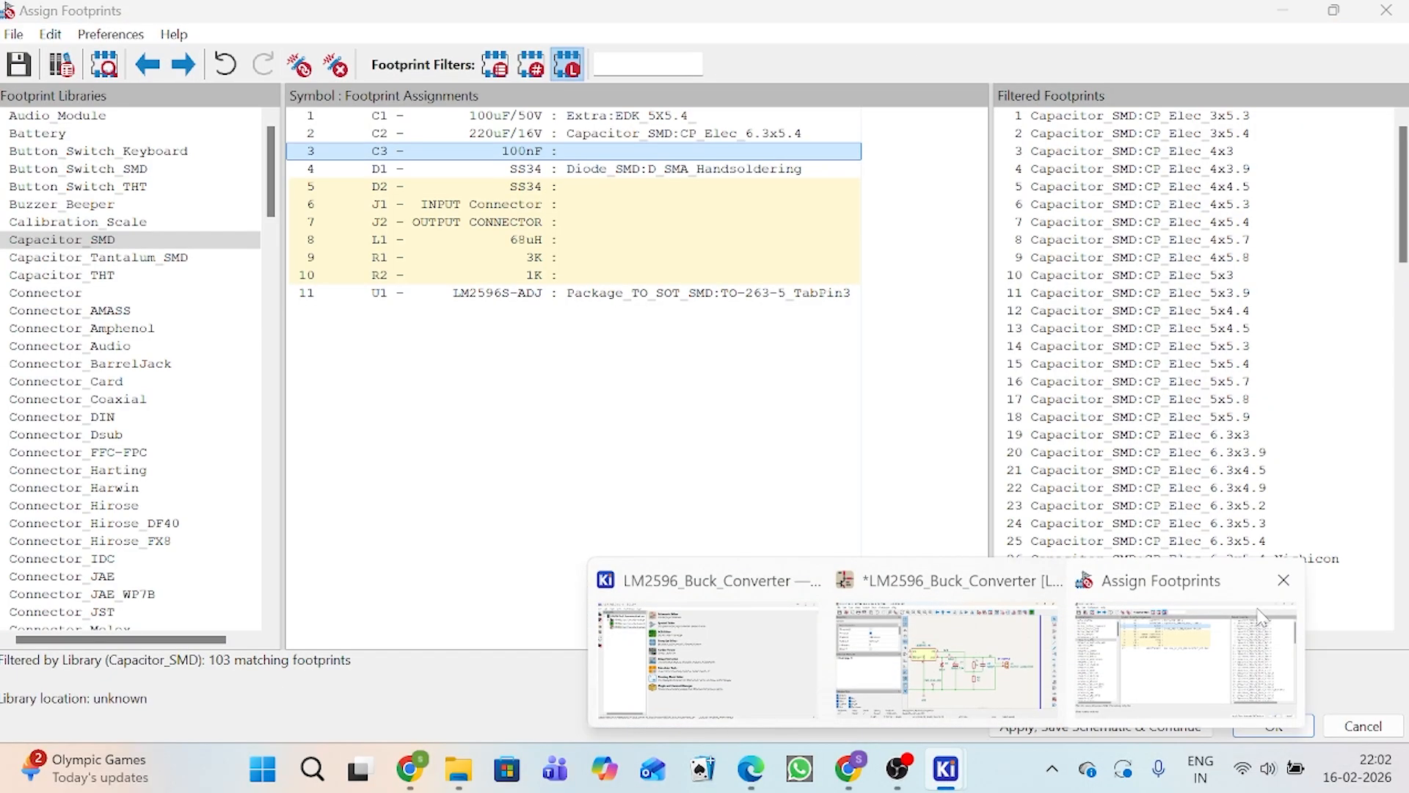
{"action": "left_click", "coordinate": [1218, 646]}
Step: Assign the hand-solder C_1206_3216Metric_Pad1.33x1.80mm footprint from the Capacitor_SMD library to C3
{"action": "left_click", "coordinate": [83, 242]}
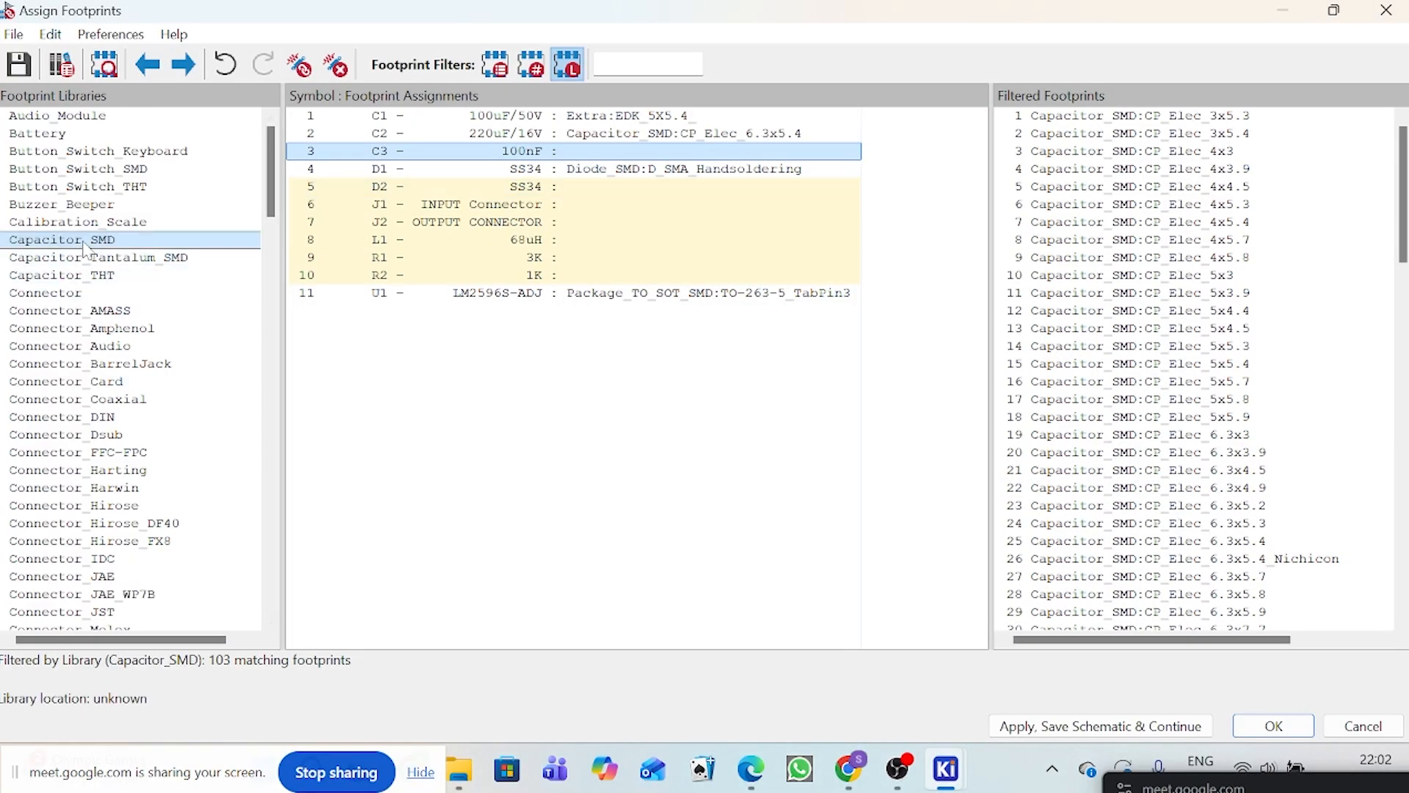
{"action": "left_click", "coordinate": [716, 152]}
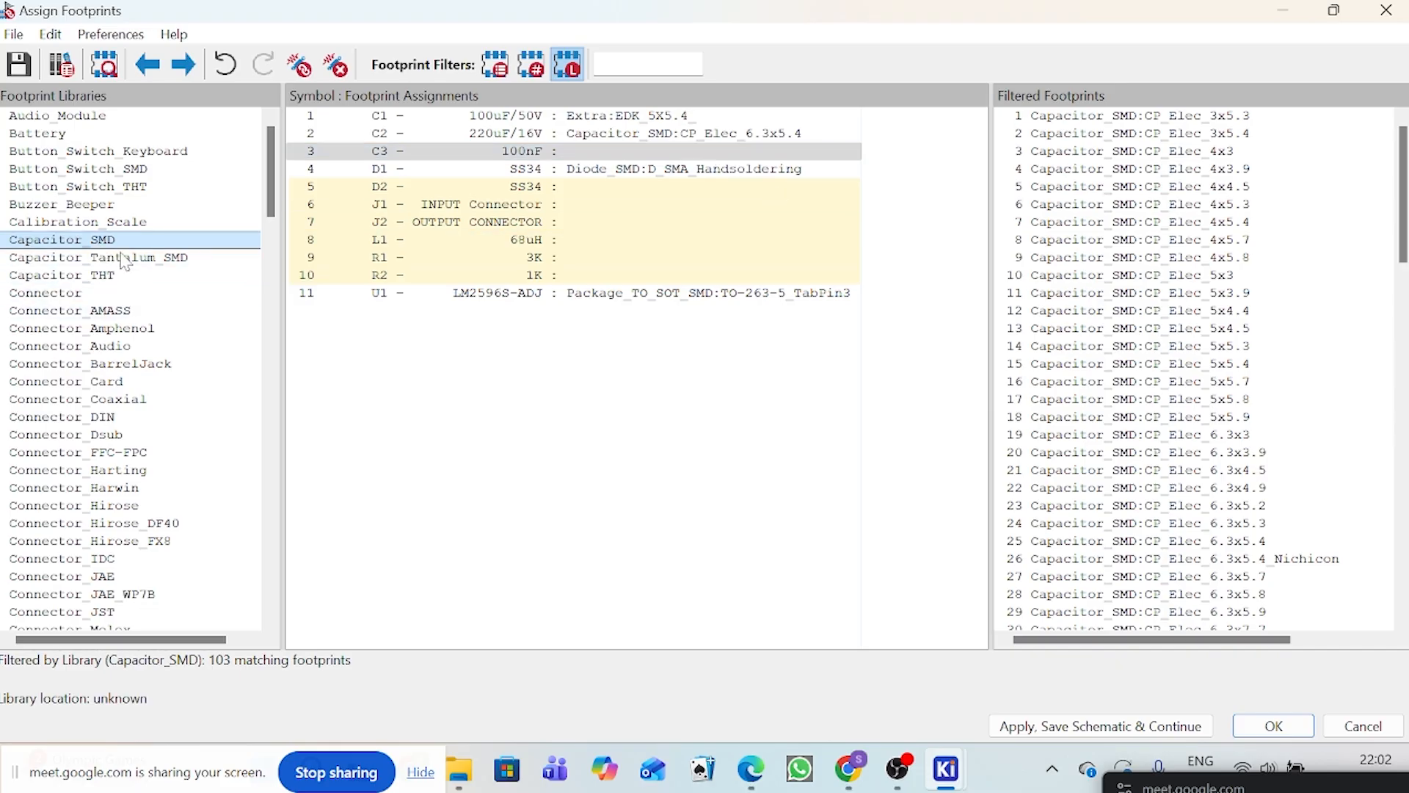
{"action": "scroll", "coordinate": [1248, 411], "scroll_direction": "down", "scroll_amount": 15}
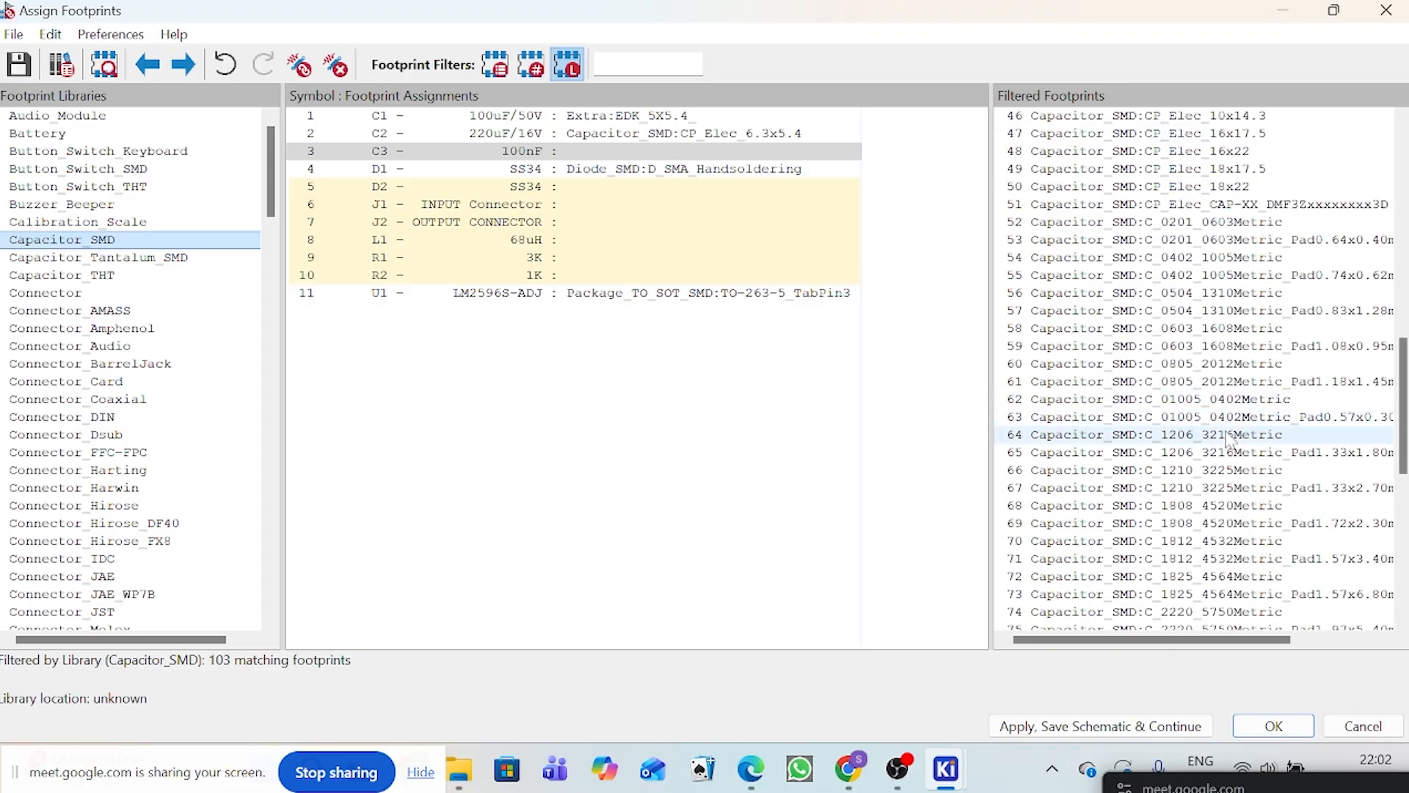
{"action": "double_click", "coordinate": [1228, 452]}
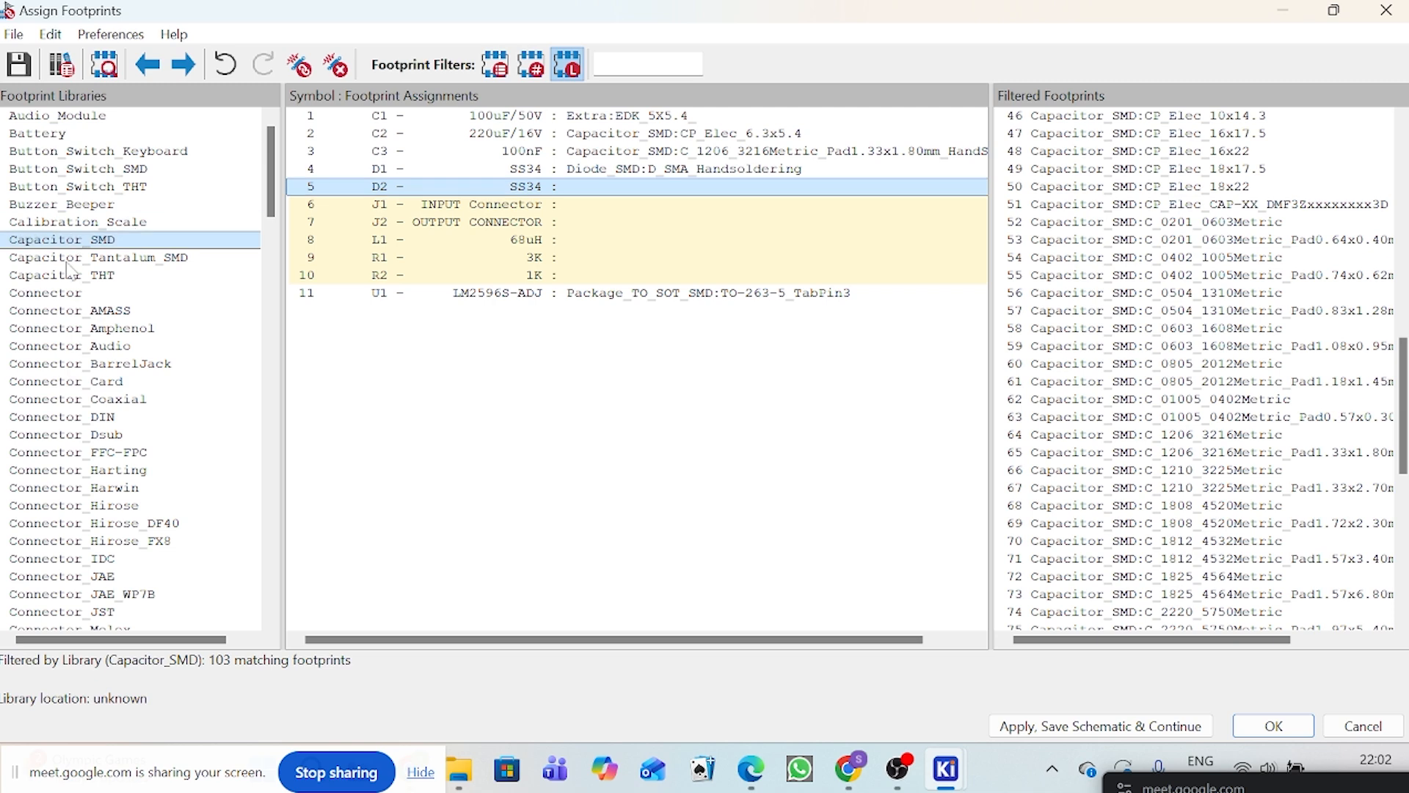
Step: Assign the D_SMA_Handsoldering footprint from the Diode_SMD library to D2
{"action": "scroll", "coordinate": [62, 247], "scroll_direction": "down", "scroll_amount": 9}
{"action": "scroll", "coordinate": [63, 247], "scroll_direction": "down", "scroll_amount": 12}
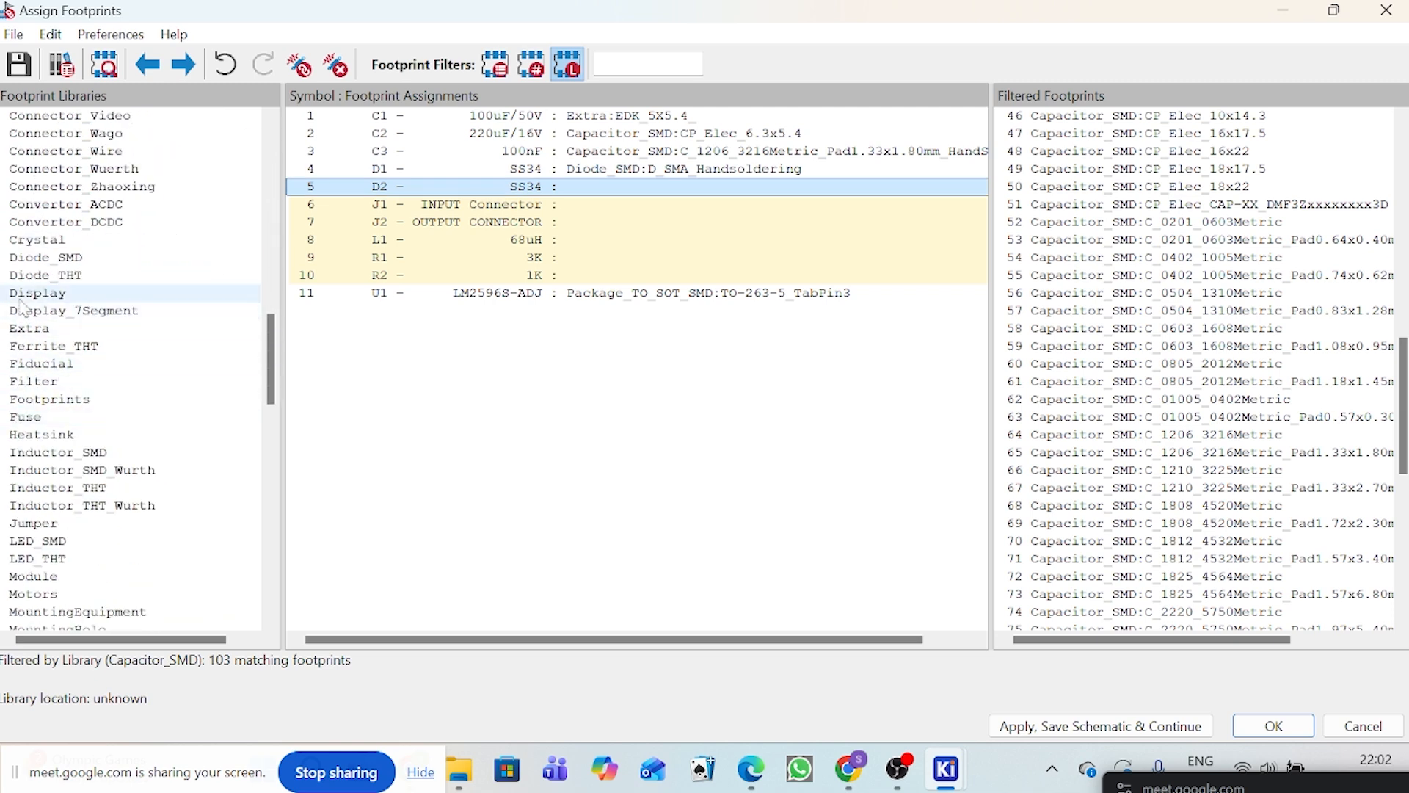
{"action": "left_click", "coordinate": [44, 258]}
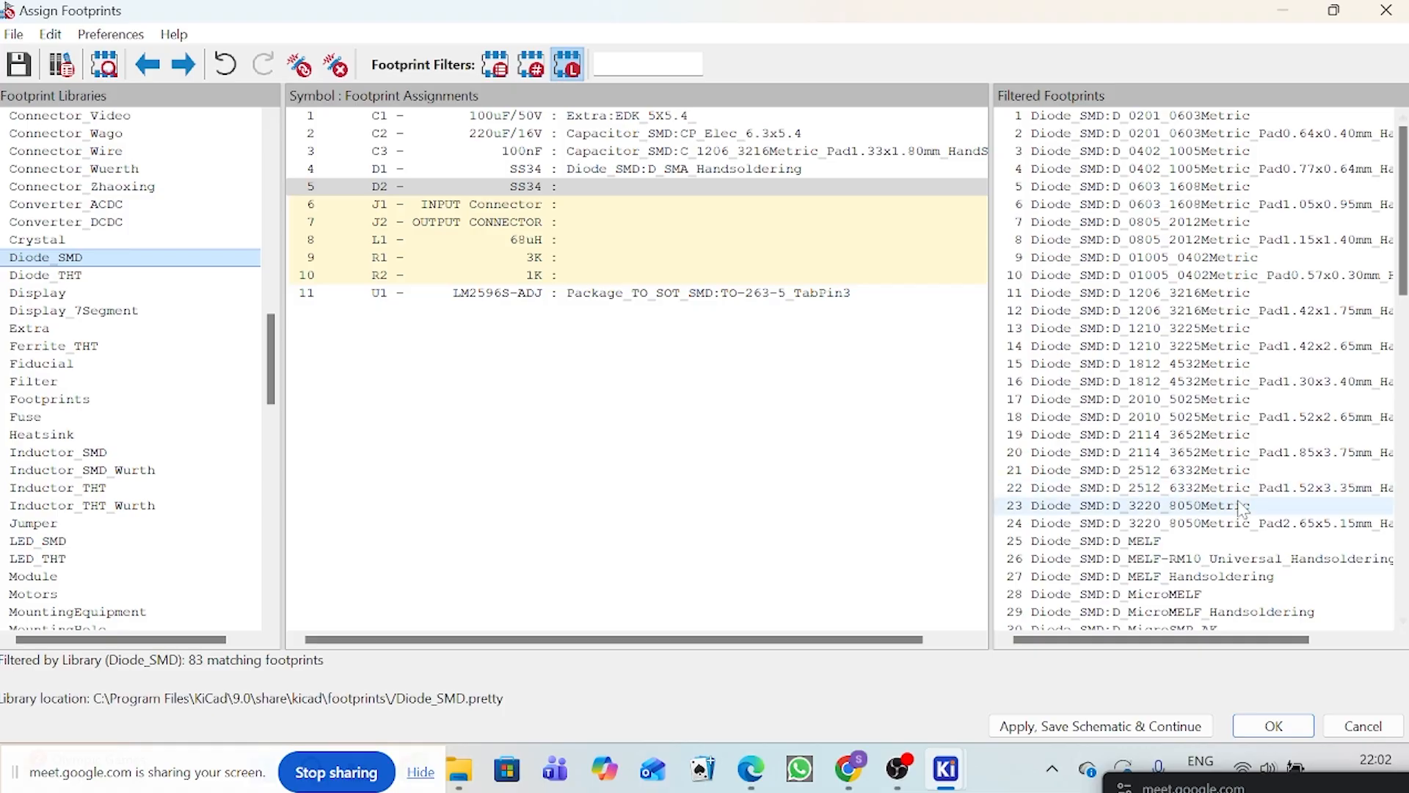
{"action": "scroll", "coordinate": [1227, 507], "scroll_direction": "down", "scroll_amount": 6}
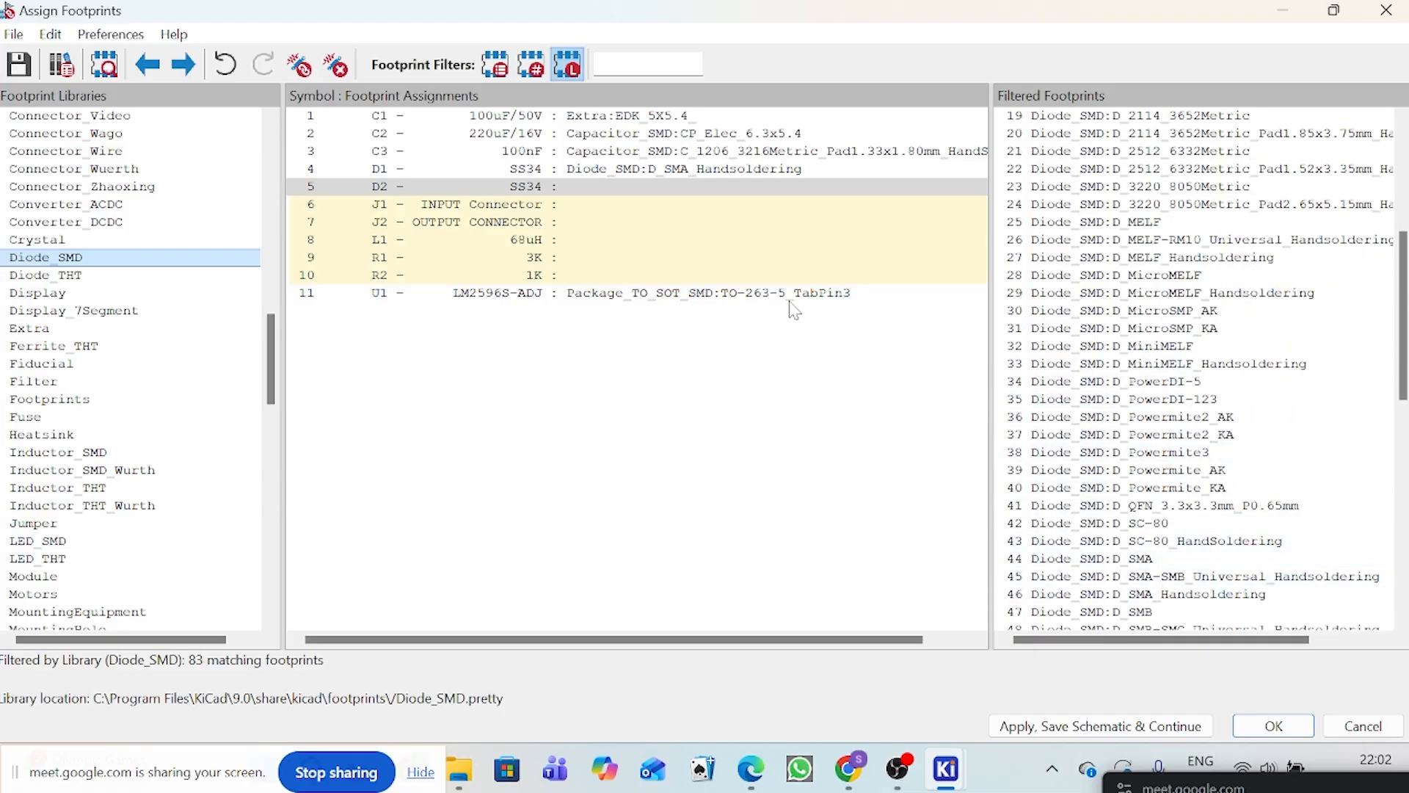
{"action": "left_click", "coordinate": [746, 193]}
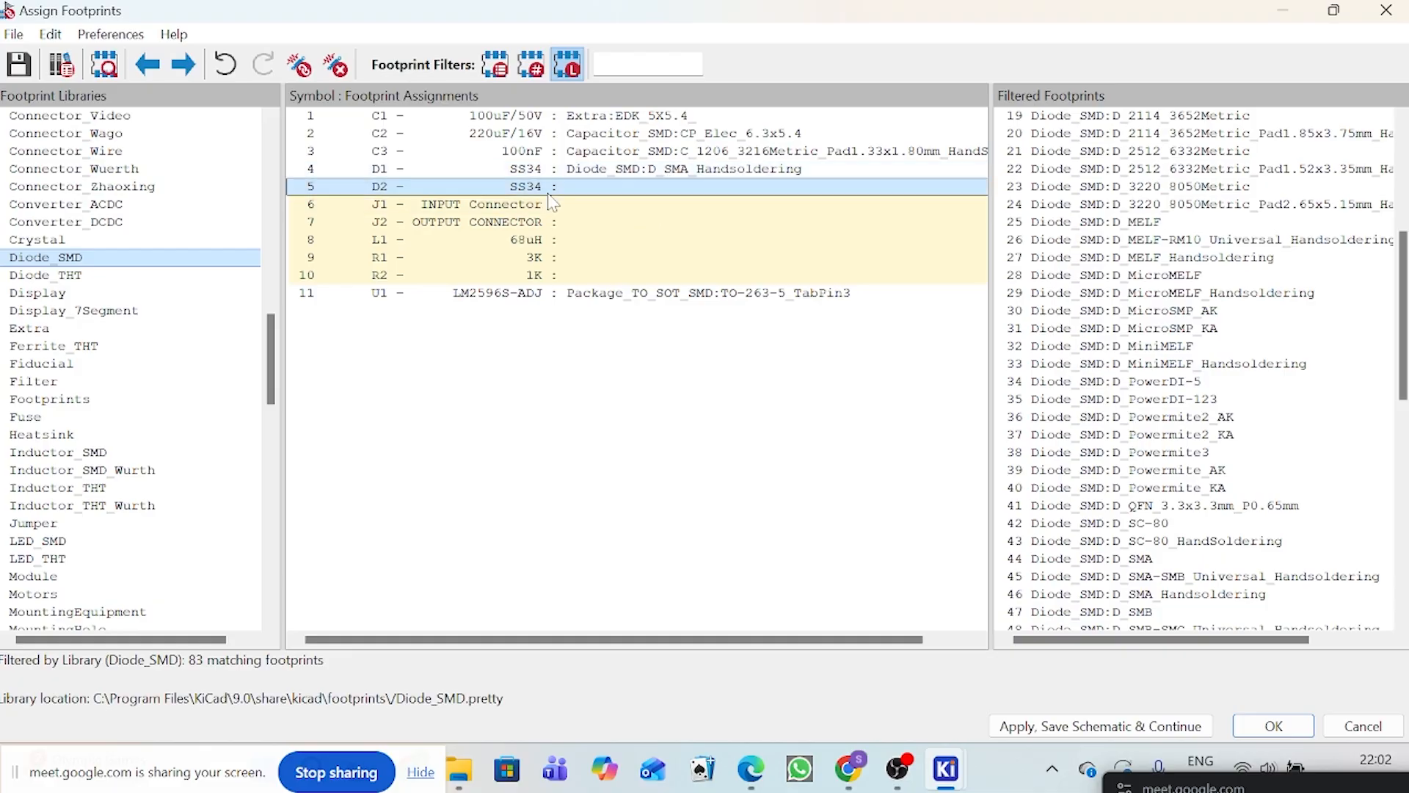
{"action": "double_click", "coordinate": [1099, 594]}
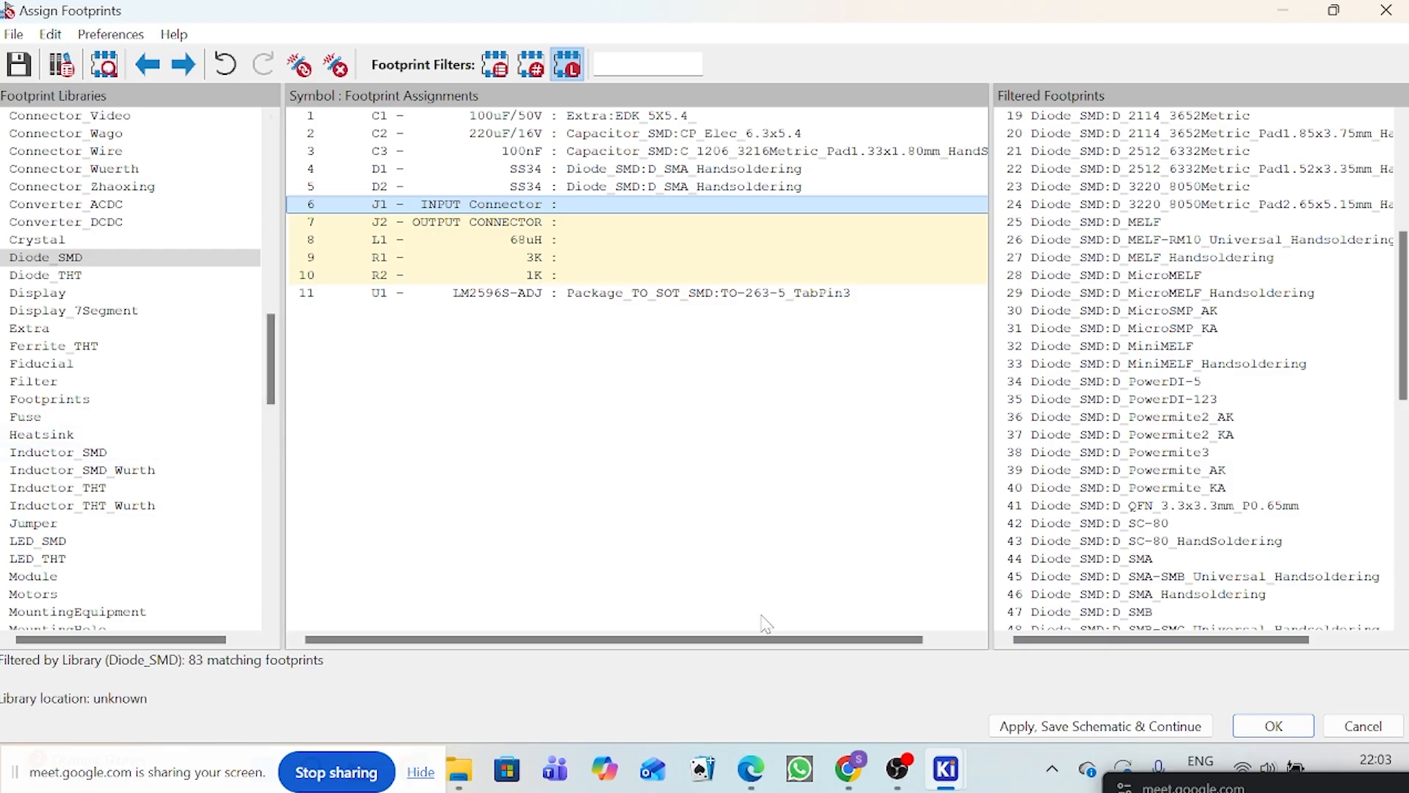
Step: List the TerminalBlock_Phoenix library footprints for input connector J1 and widen the filtered footprint list to read their names
{"action": "scroll", "coordinate": [209, 392], "scroll_direction": "down", "scroll_amount": 1}
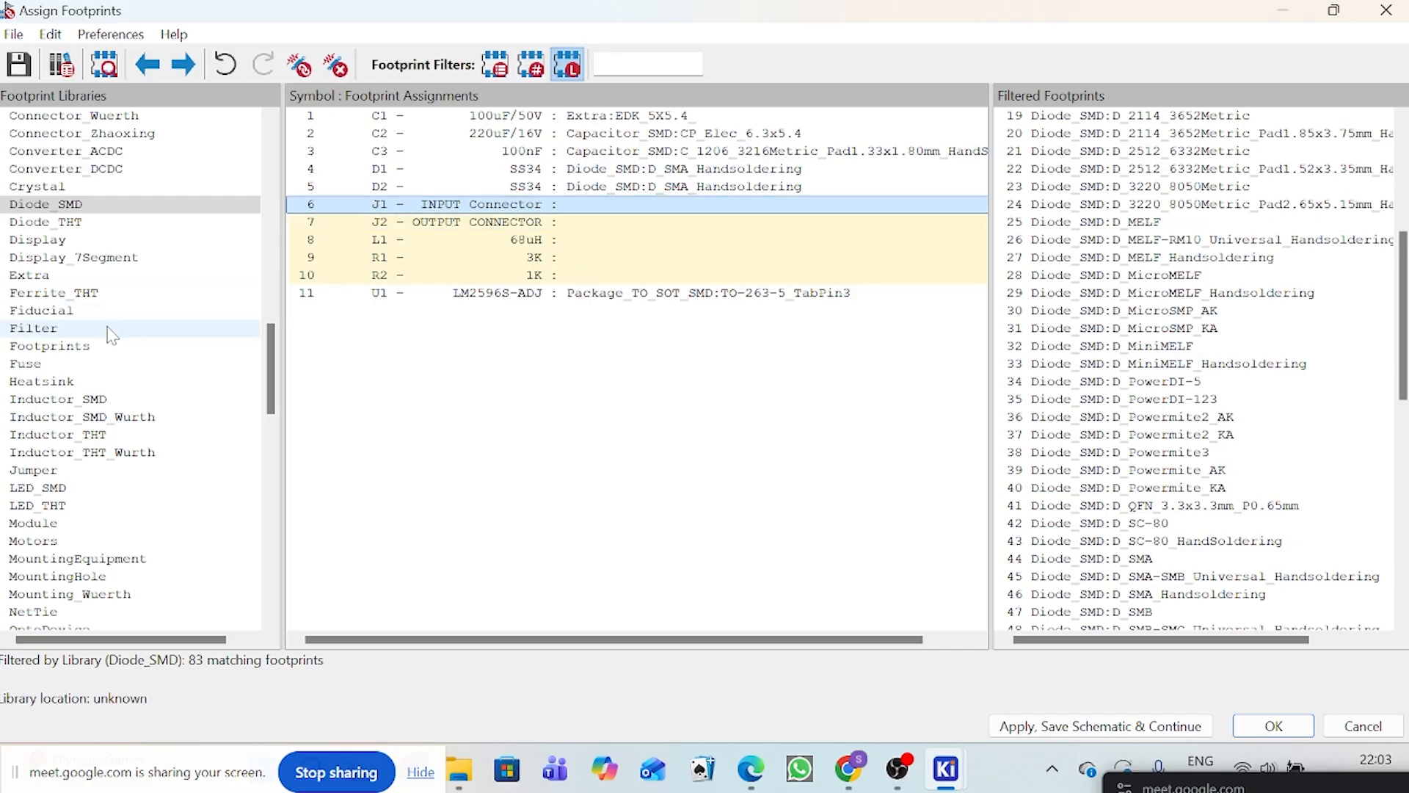
{"action": "scroll", "coordinate": [153, 276], "scroll_direction": "down", "scroll_amount": 6}
{"action": "scroll", "coordinate": [153, 276], "scroll_direction": "down", "scroll_amount": 6}
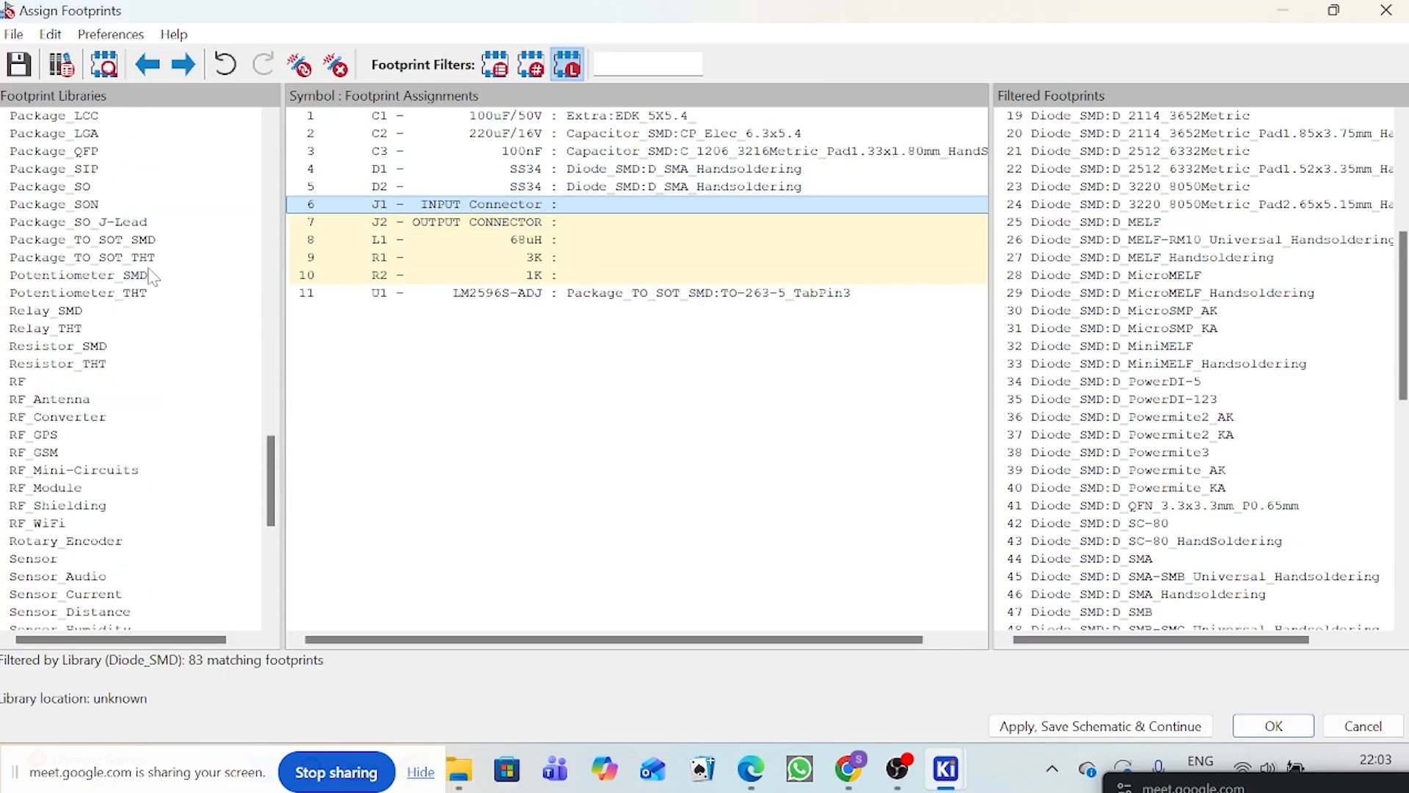
{"action": "scroll", "coordinate": [224, 297], "scroll_direction": "down", "scroll_amount": 3}
{"action": "scroll", "coordinate": [220, 300], "scroll_direction": "up", "scroll_amount": 13}
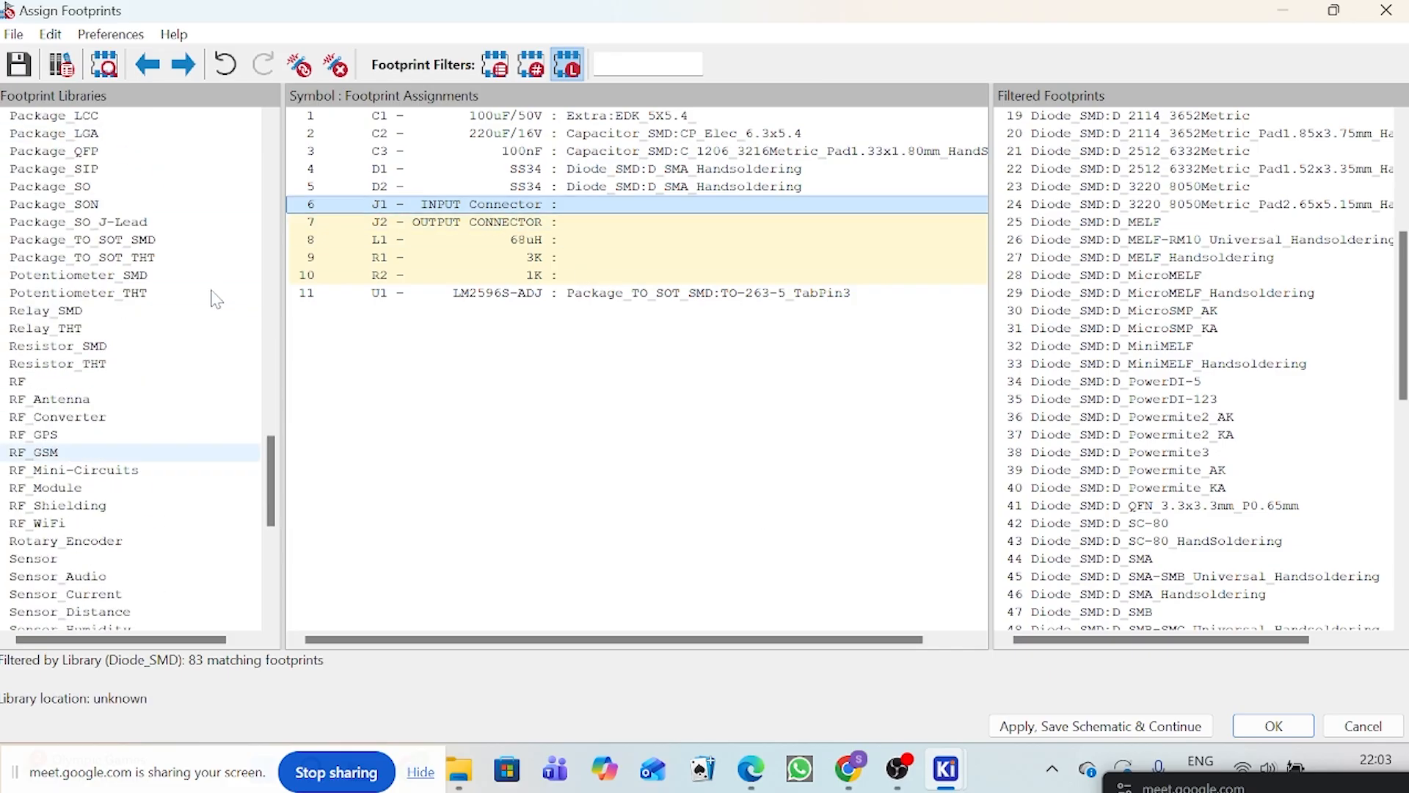
{"action": "scroll", "coordinate": [215, 299], "scroll_direction": "up", "scroll_amount": 10}
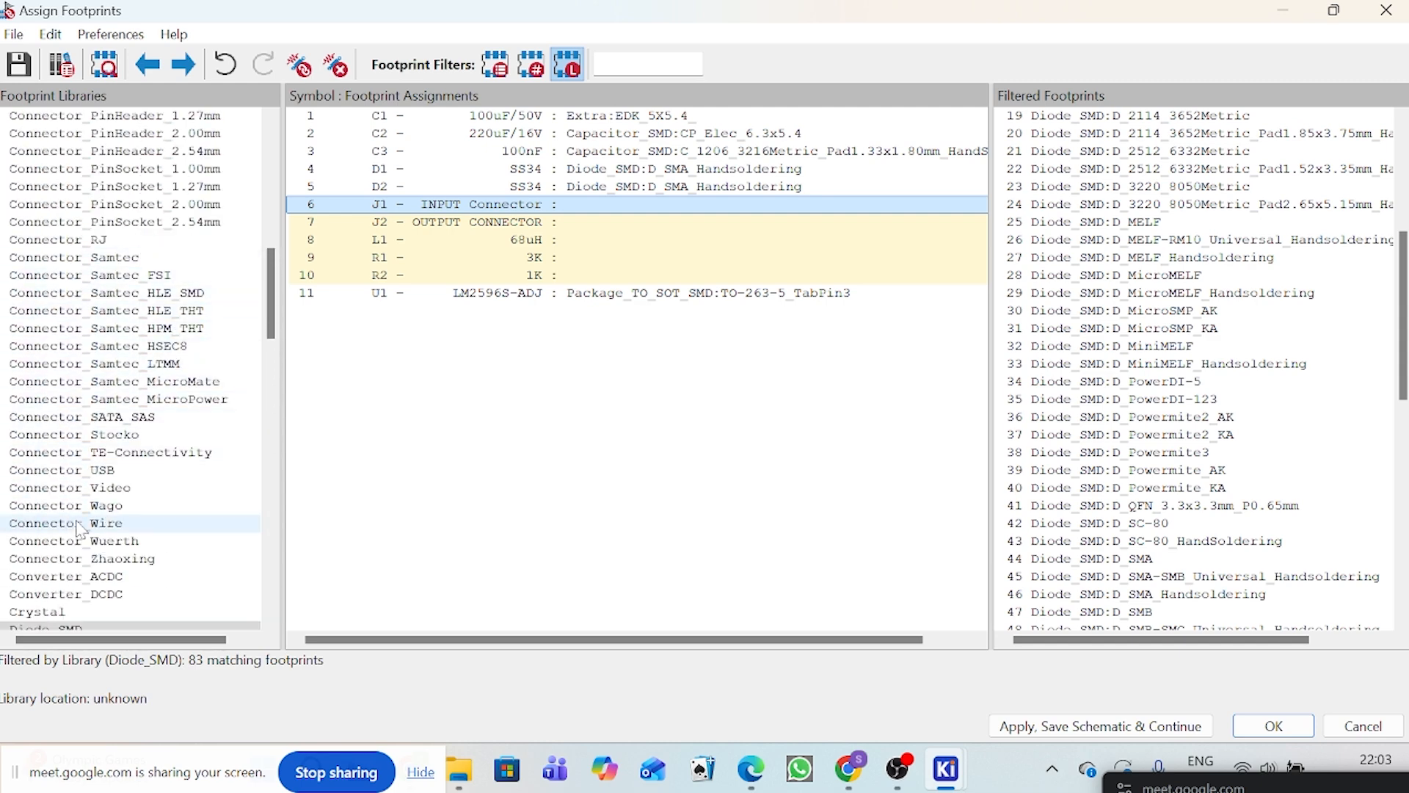
{"action": "scroll", "coordinate": [176, 490], "scroll_direction": "down", "scroll_amount": 11}
{"action": "scroll", "coordinate": [180, 507], "scroll_direction": "down", "scroll_amount": 15}
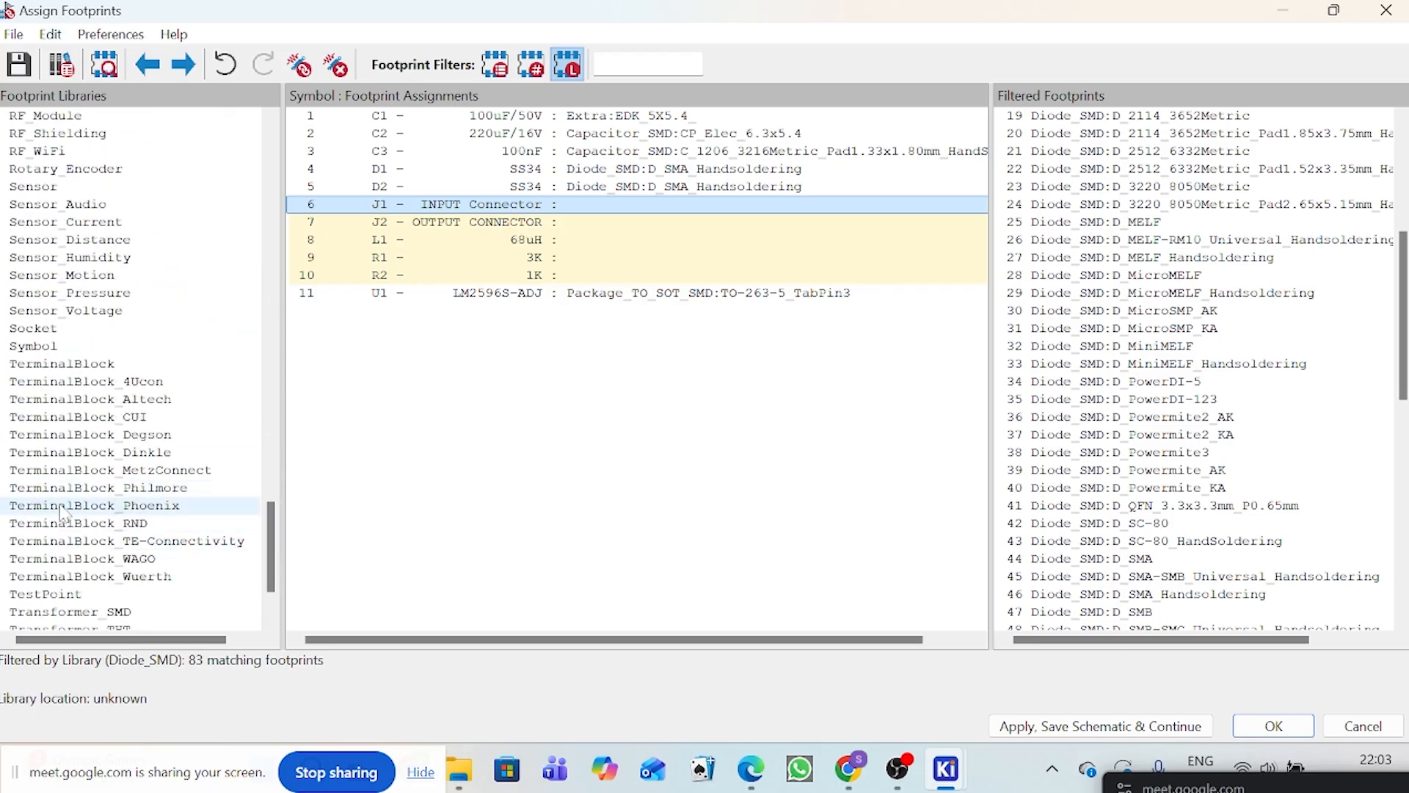
{"action": "left_click", "coordinate": [129, 510]}
{"action": "left_click", "coordinate": [477, 210]}
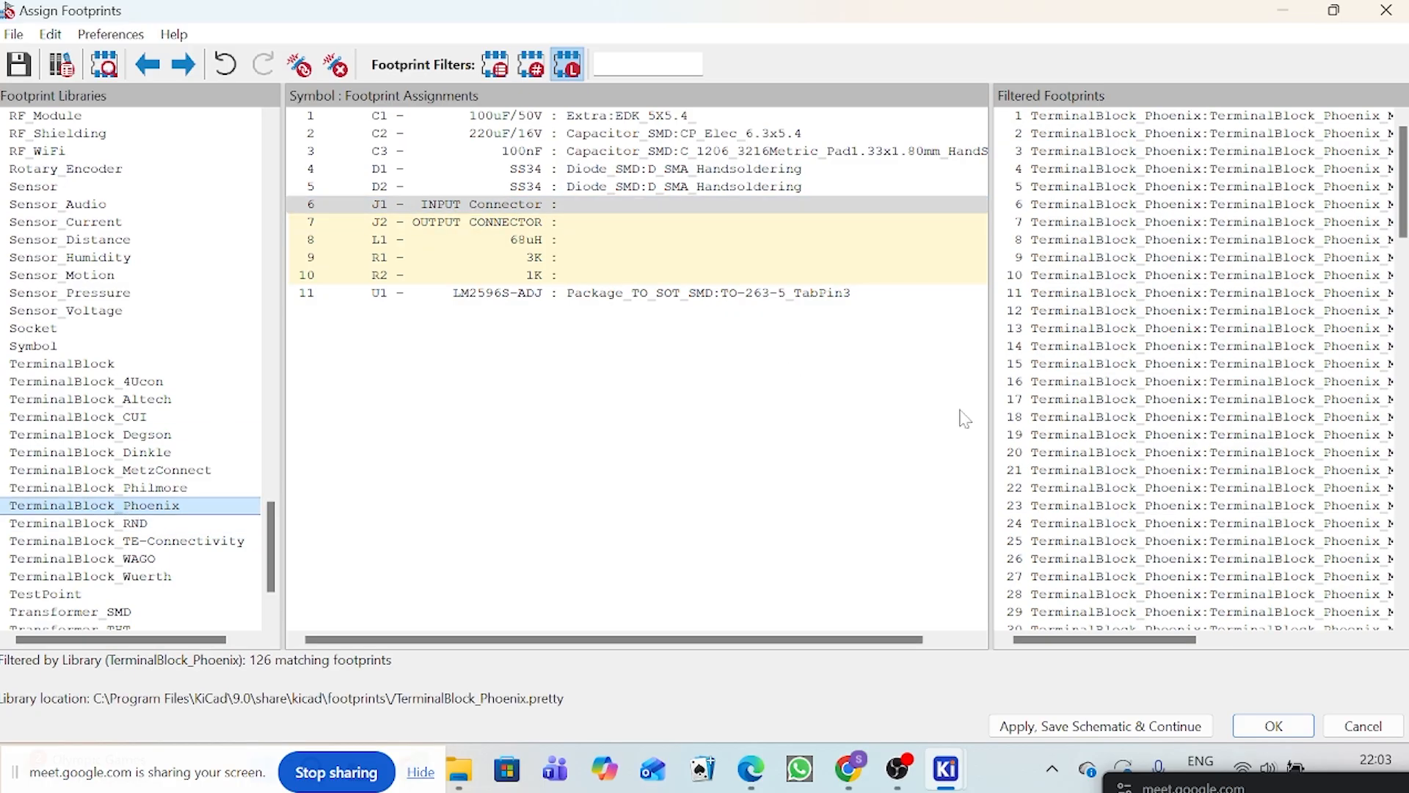
{"action": "left_click_drag", "start_coordinate": [991, 349], "coordinate": [918, 352]}
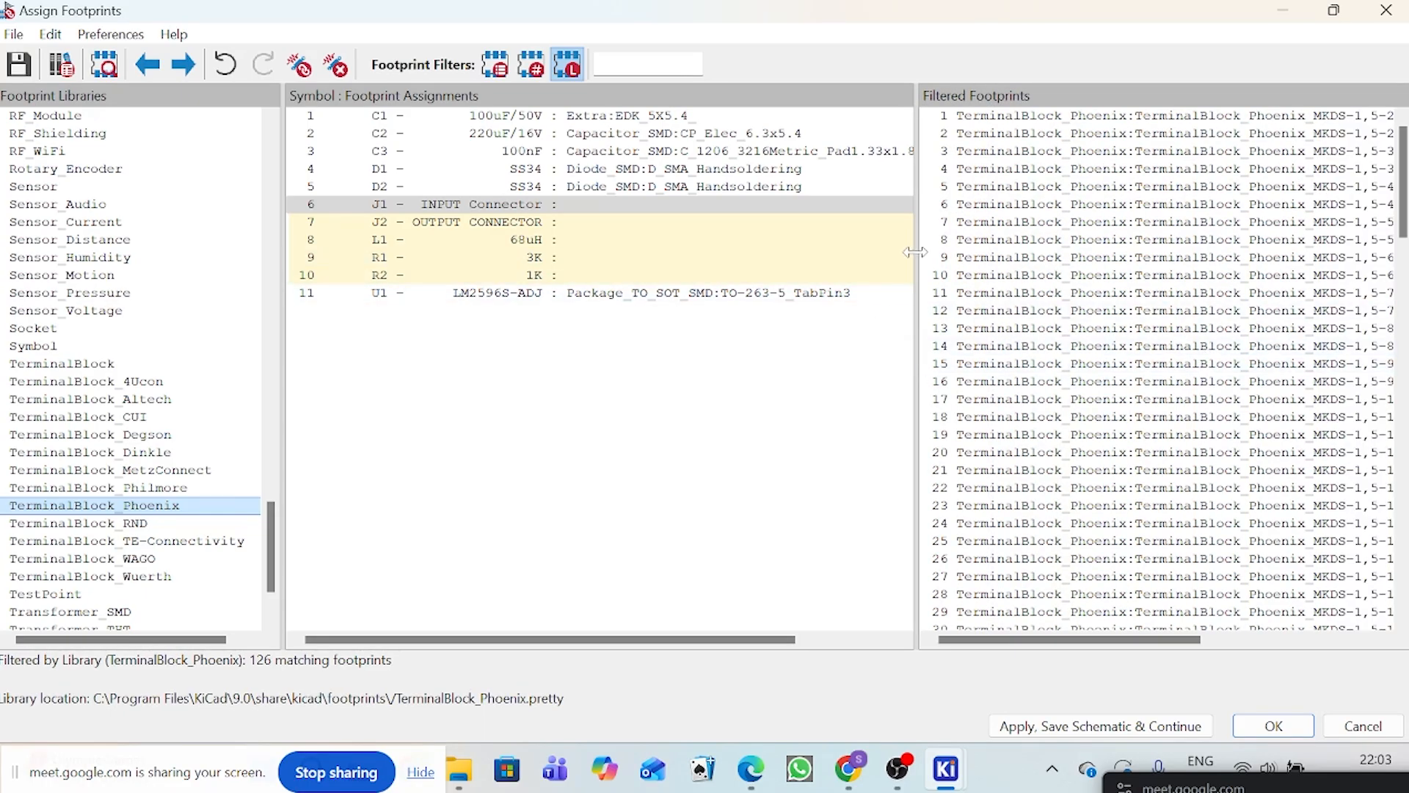
{"action": "left_click_drag", "start_coordinate": [918, 251], "coordinate": [836, 257]}
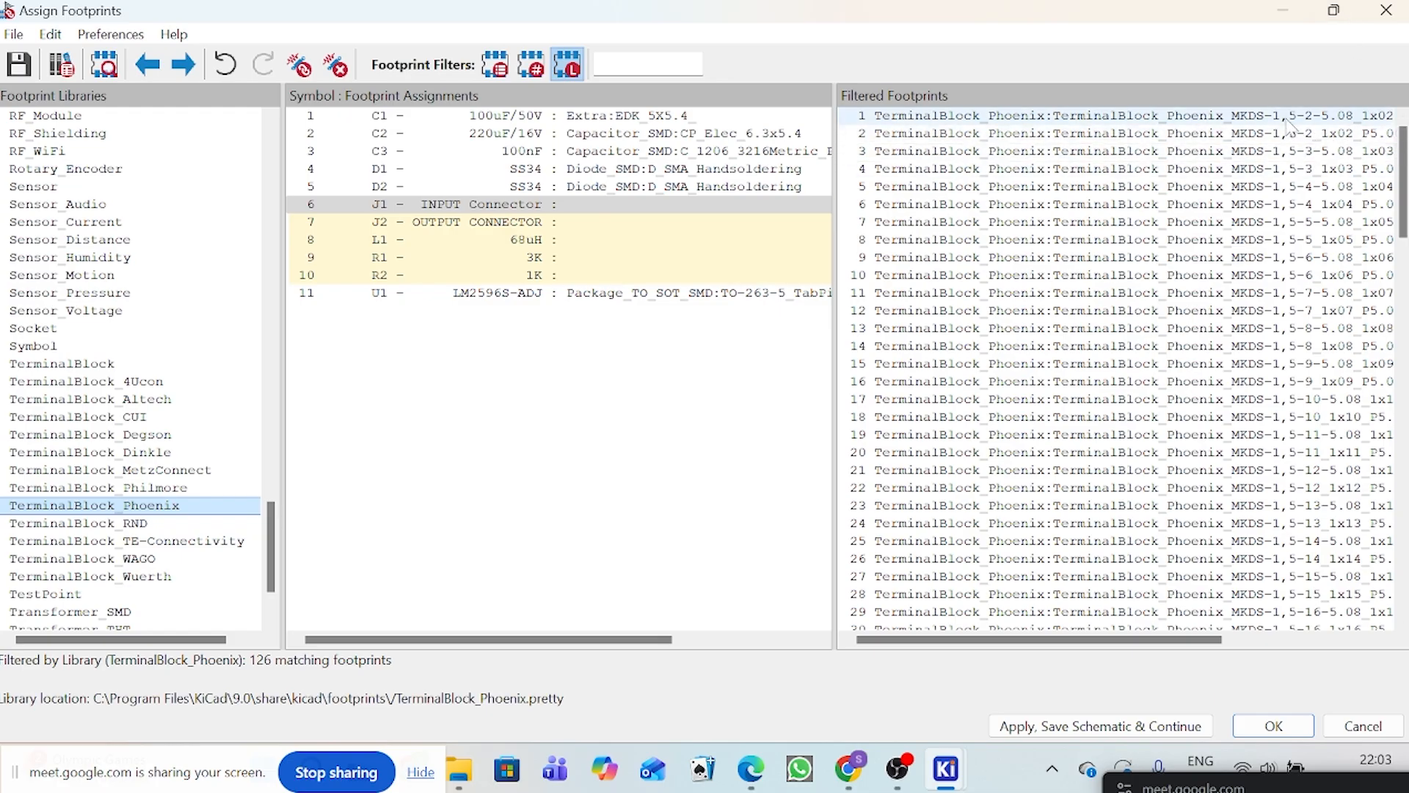
Step: Preview the TerminalBlock_Phoenix_MKDS-1,5-2-5.08_1x02_P5.08mm_Horizontal footprint and its 3D model, and assign it to connectors J1 and J2
{"action": "left_click", "coordinate": [1348, 135]}
{"action": "left_click", "coordinate": [1321, 119]}
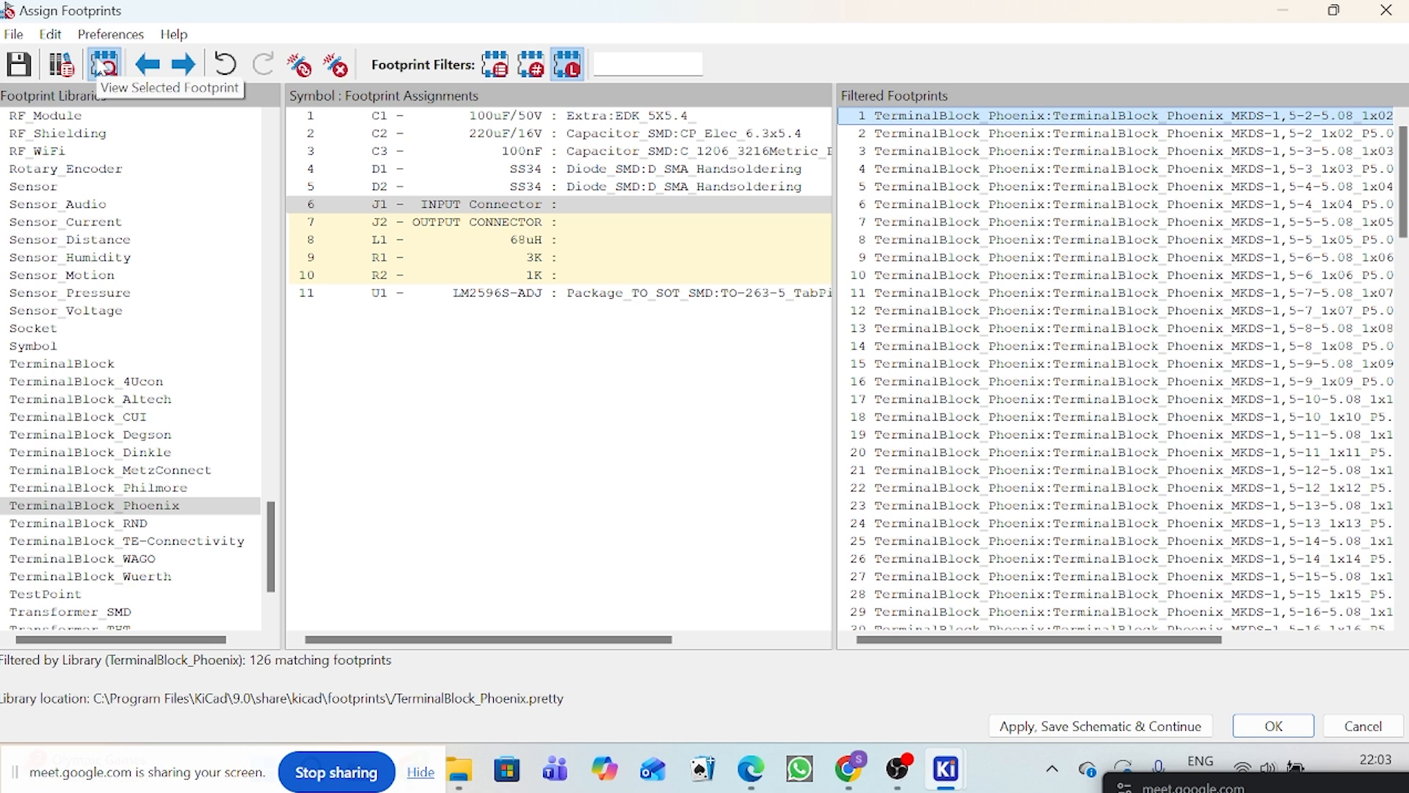
{"action": "left_click", "coordinate": [103, 65]}
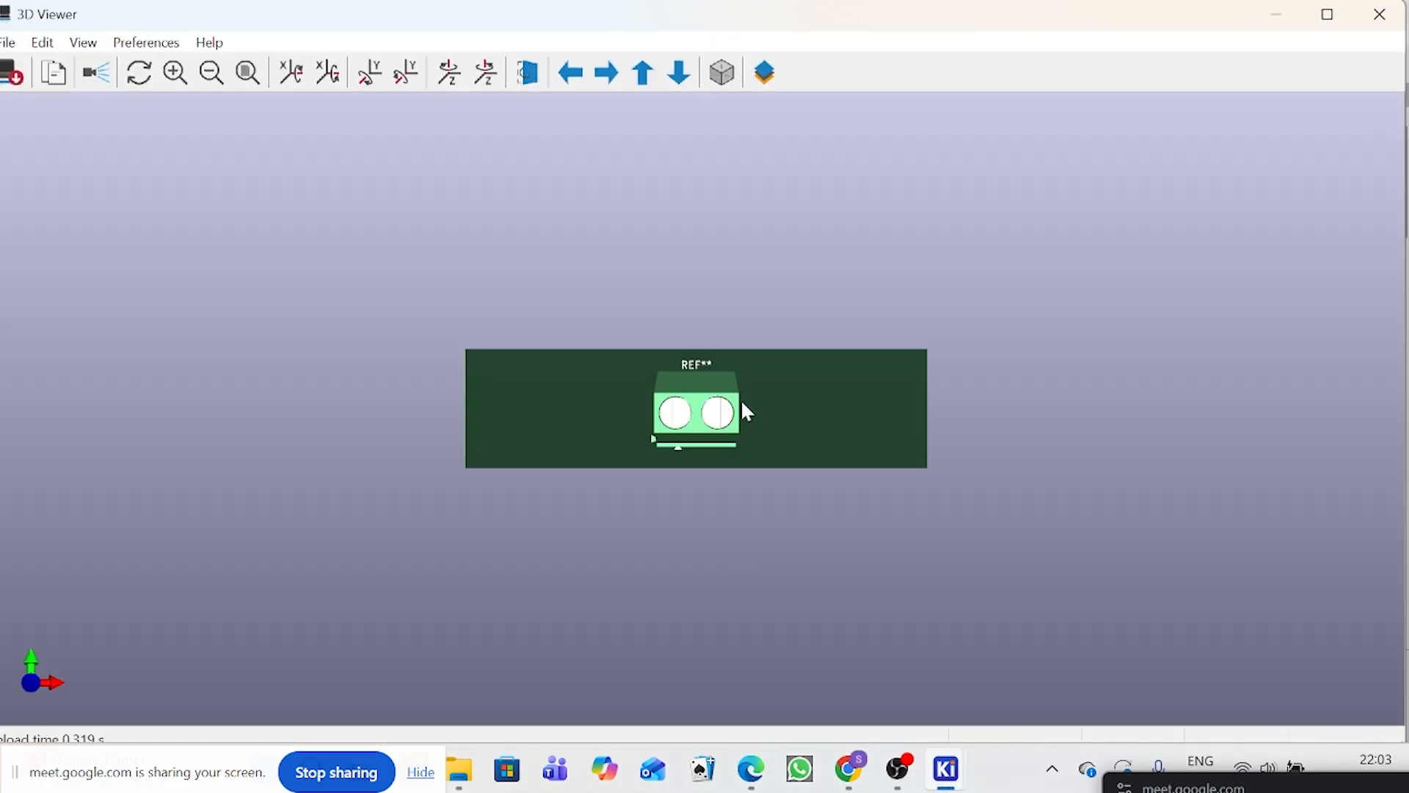
{"action": "left_click_drag", "start_coordinate": [747, 411], "coordinate": [623, 276]}
{"action": "left_click", "coordinate": [1380, 14]}
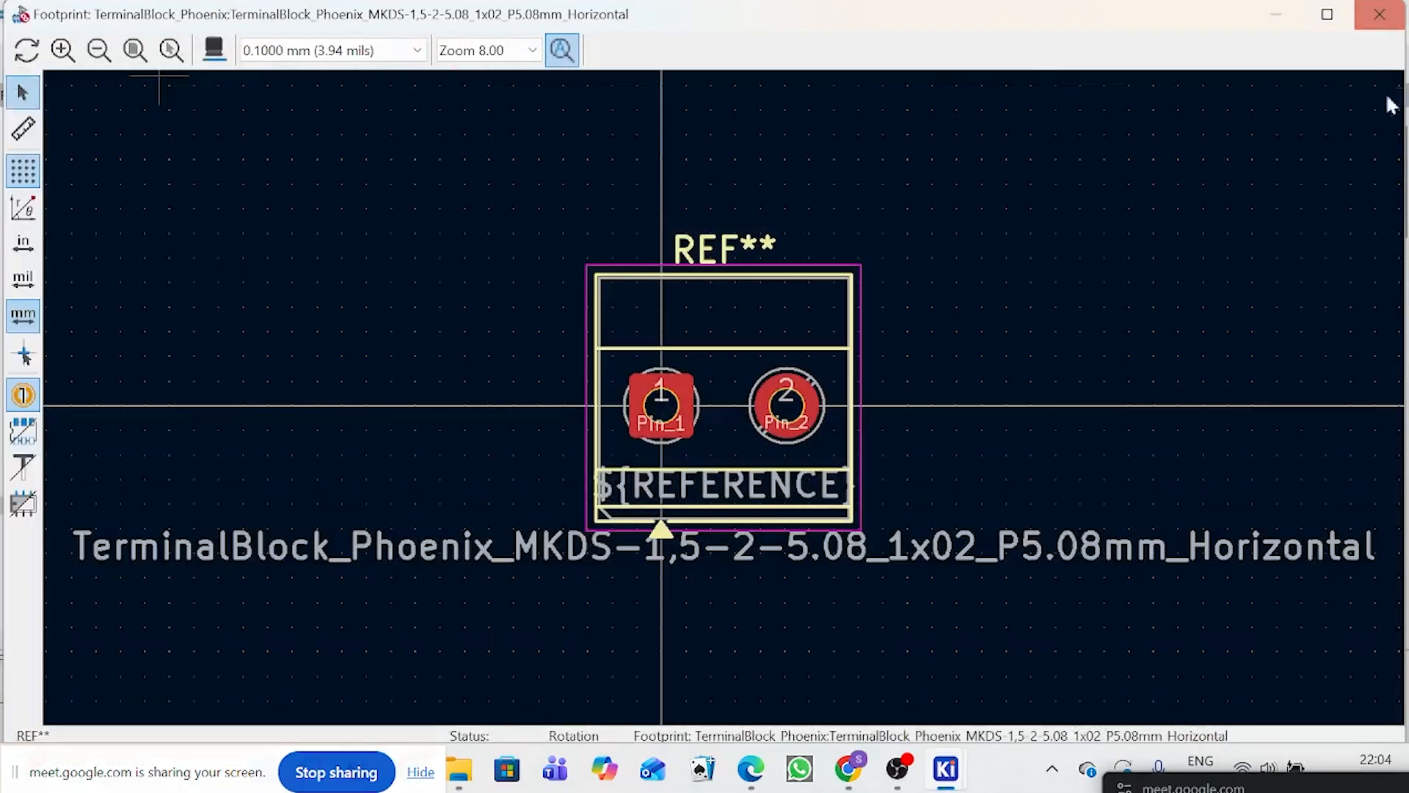
{"action": "left_click", "coordinate": [1371, 19]}
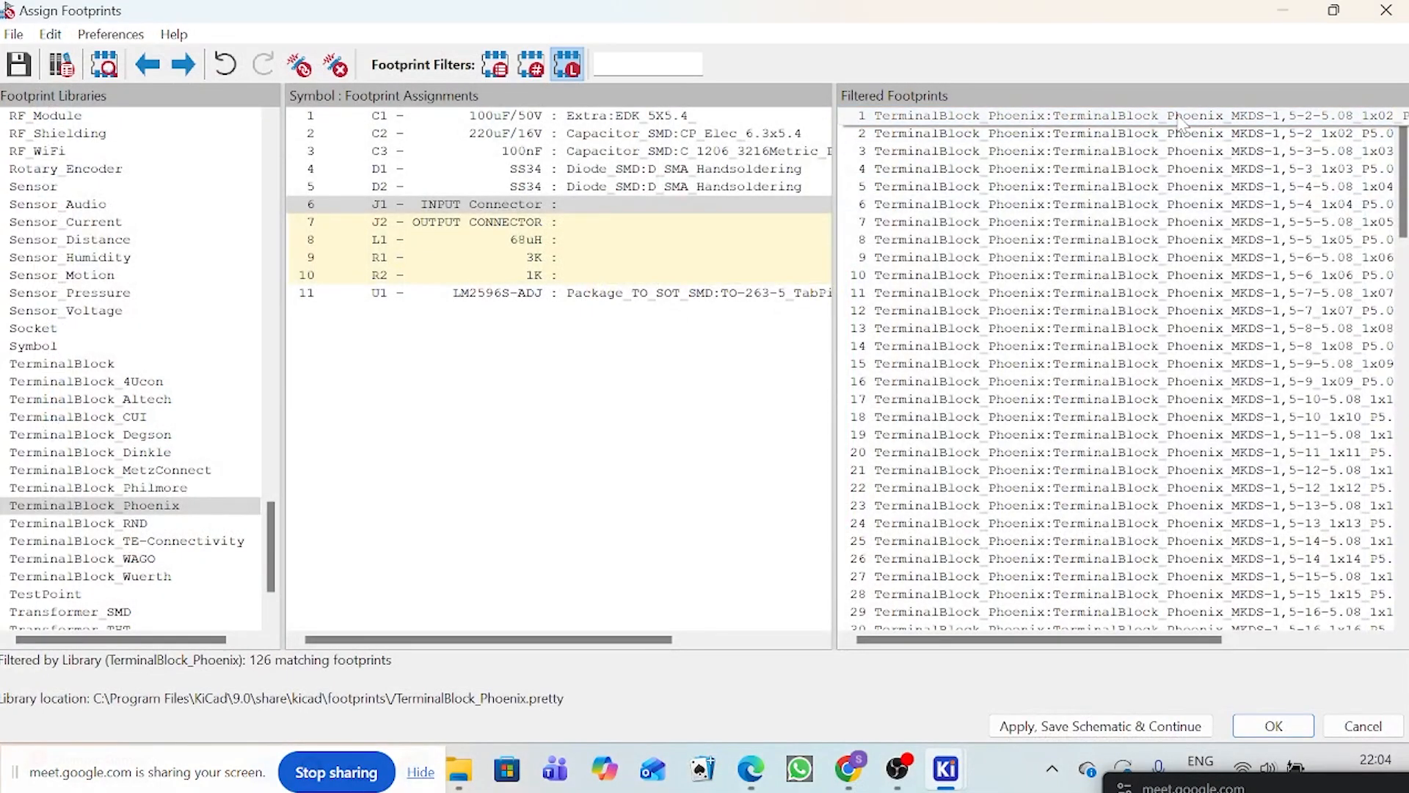
{"action": "double_click", "coordinate": [1184, 118]}
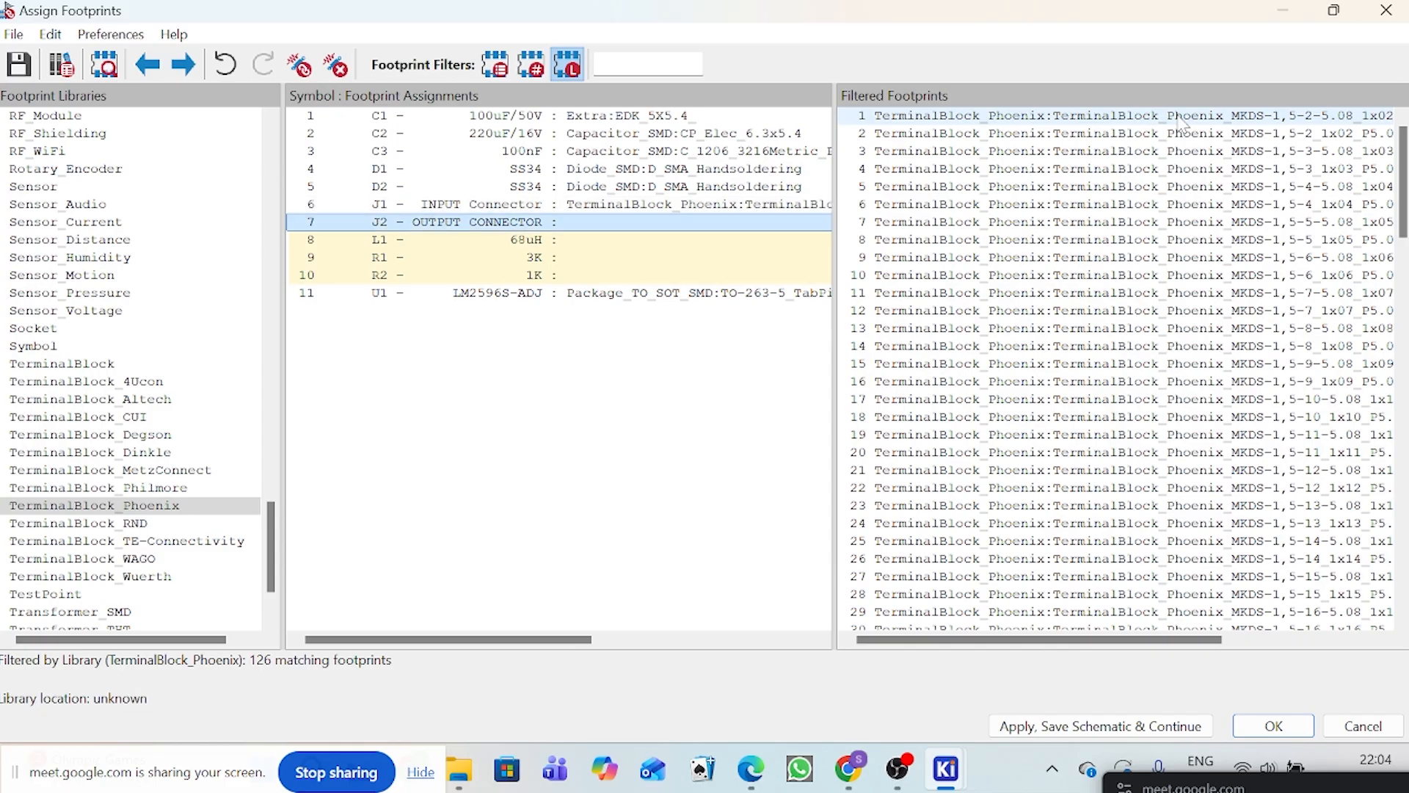
{"action": "double_click", "coordinate": [1183, 117]}
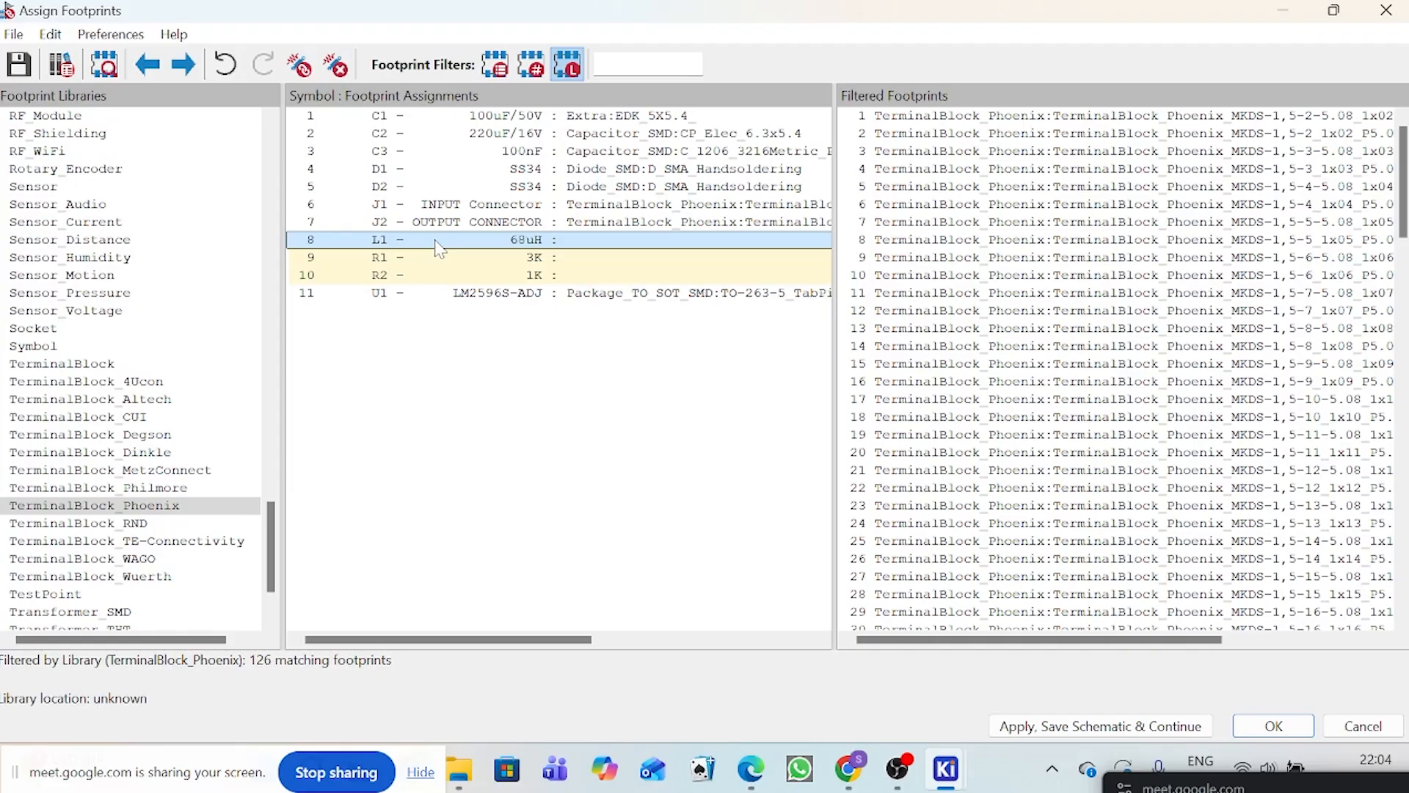
Step: Assign the L_12x12mm_H4.5mm footprint from the Inductor_SMD library to inductor L1
{"action": "scroll", "coordinate": [76, 302], "scroll_direction": "up", "scroll_amount": 14}
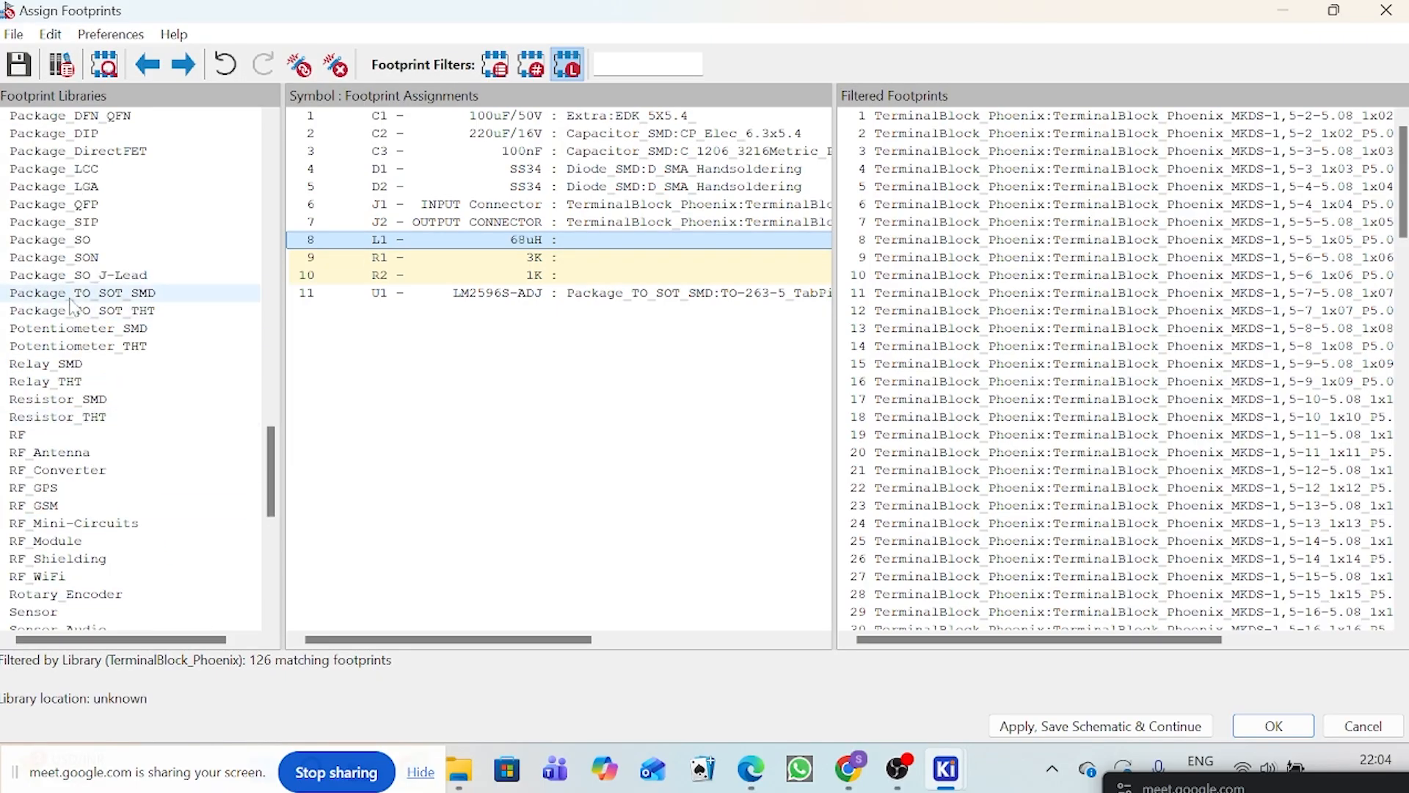
{"action": "scroll", "coordinate": [76, 303], "scroll_direction": "up", "scroll_amount": 11}
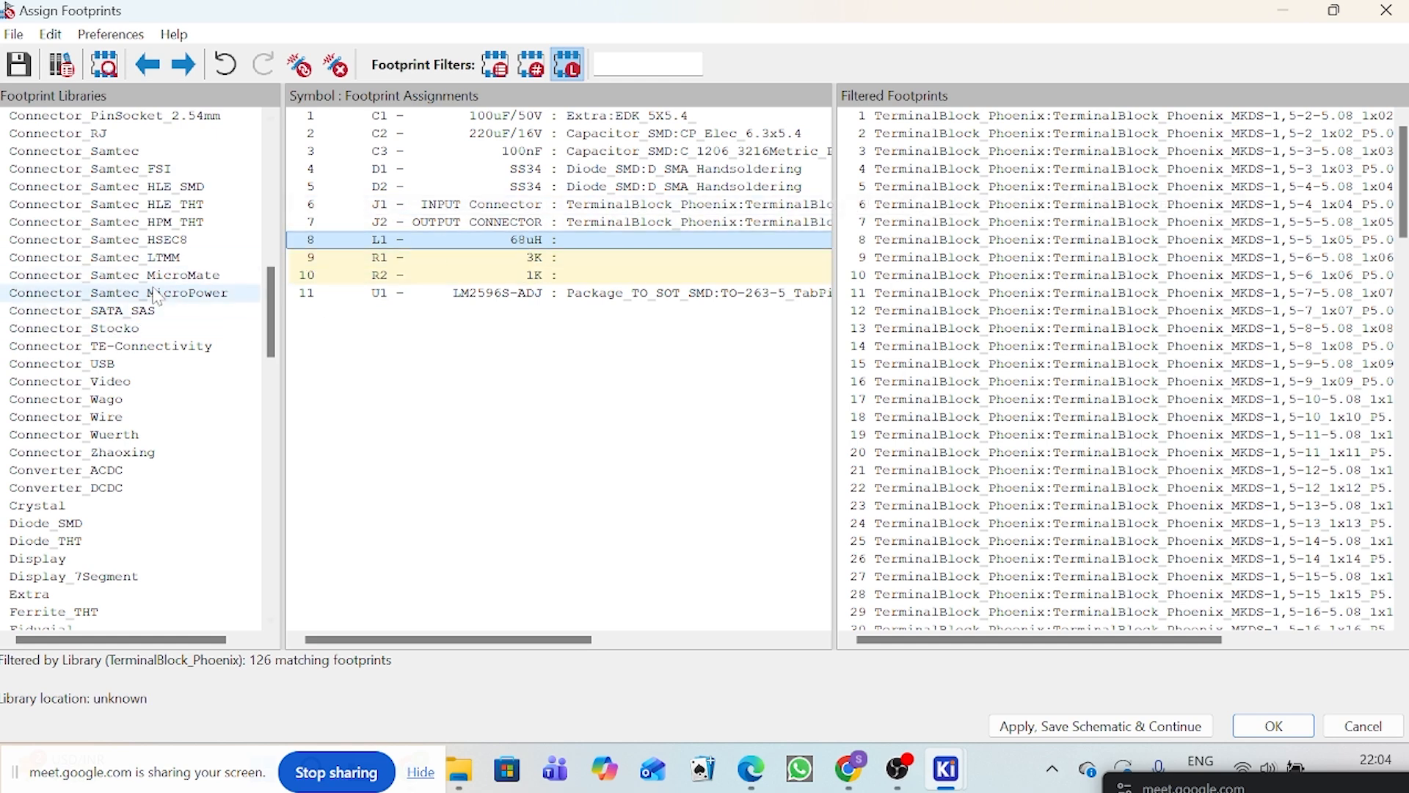
{"action": "scroll", "coordinate": [156, 295], "scroll_direction": "up", "scroll_amount": 10}
{"action": "scroll", "coordinate": [156, 295], "scroll_direction": "up", "scroll_amount": 4}
{"action": "scroll", "coordinate": [122, 325], "scroll_direction": "down", "scroll_amount": 20}
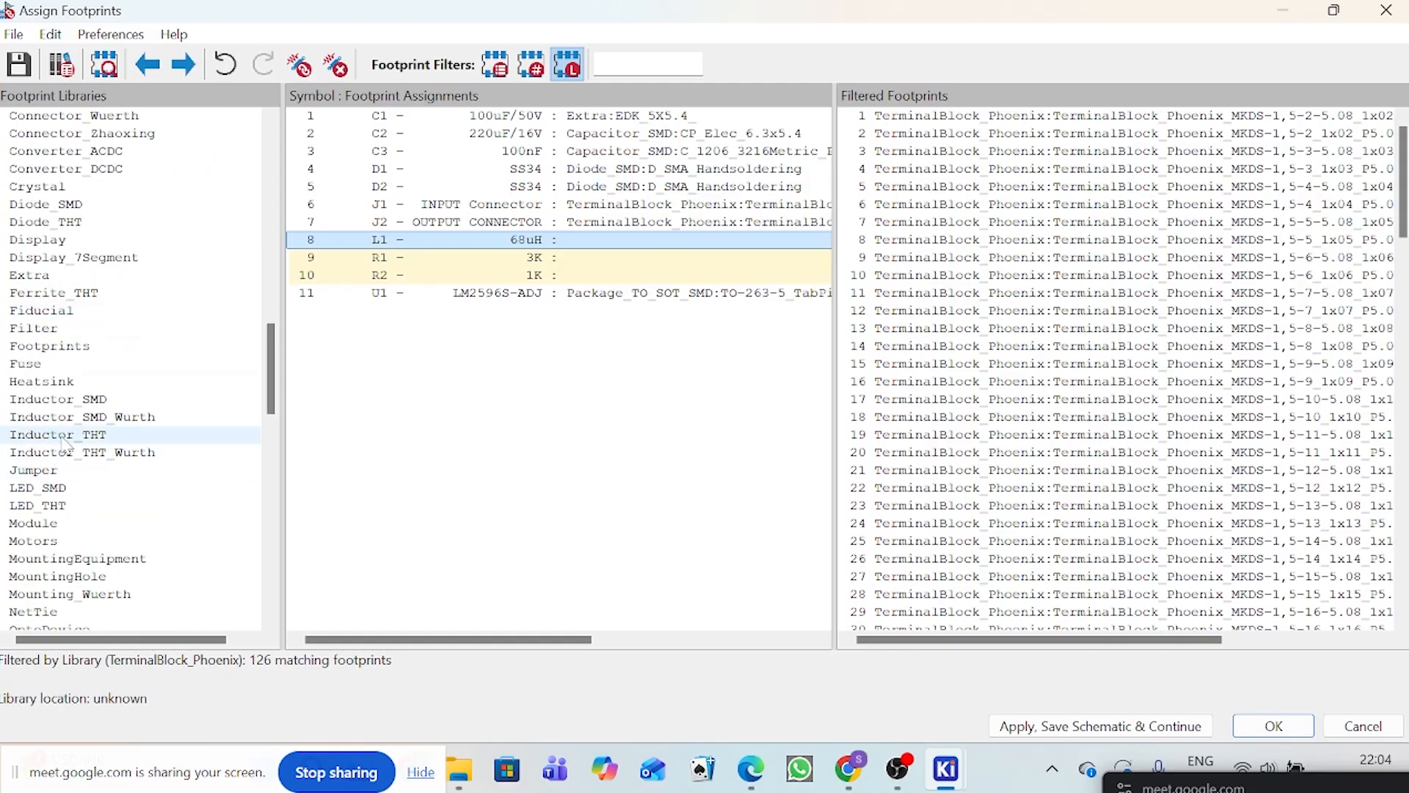
{"action": "left_click", "coordinate": [46, 400]}
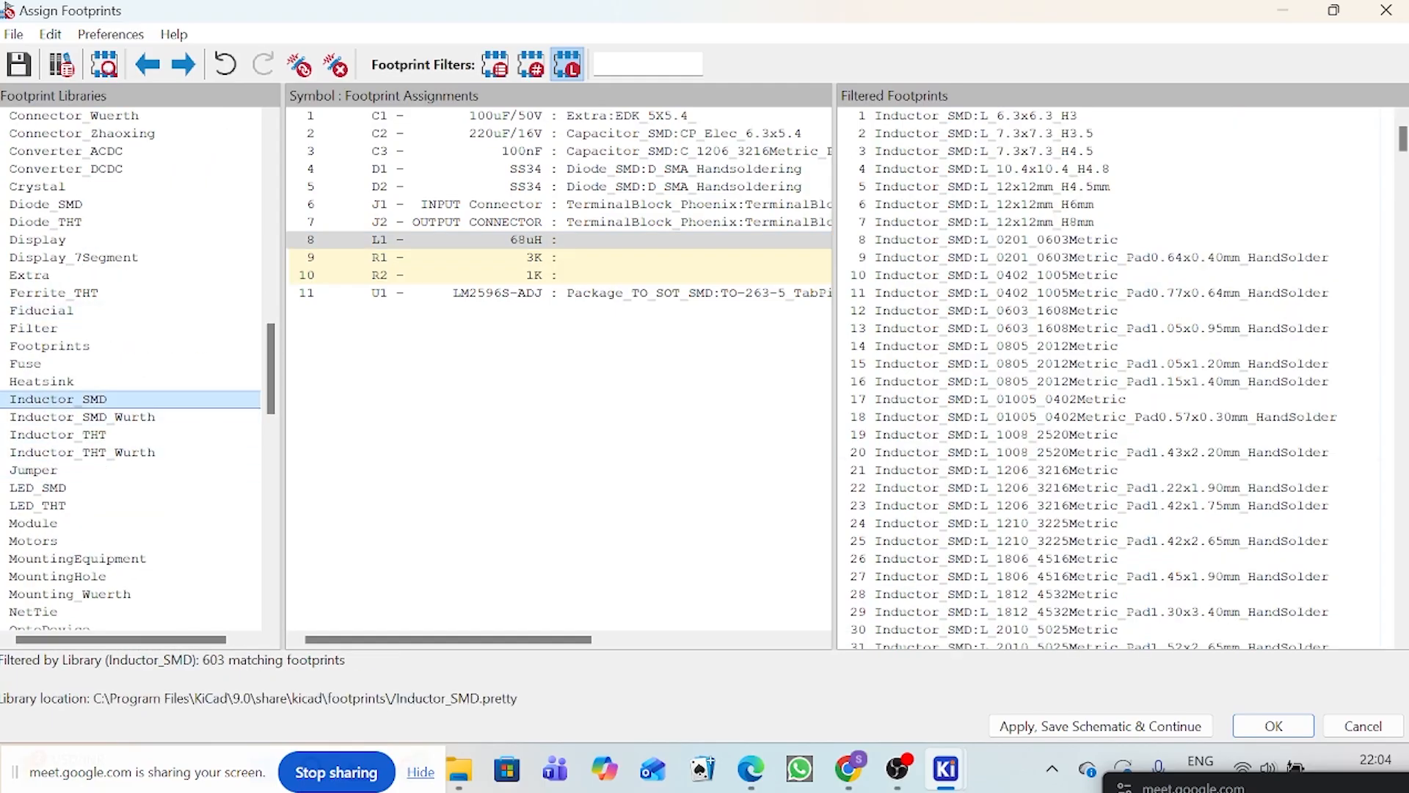
{"action": "double_click", "coordinate": [1106, 187]}
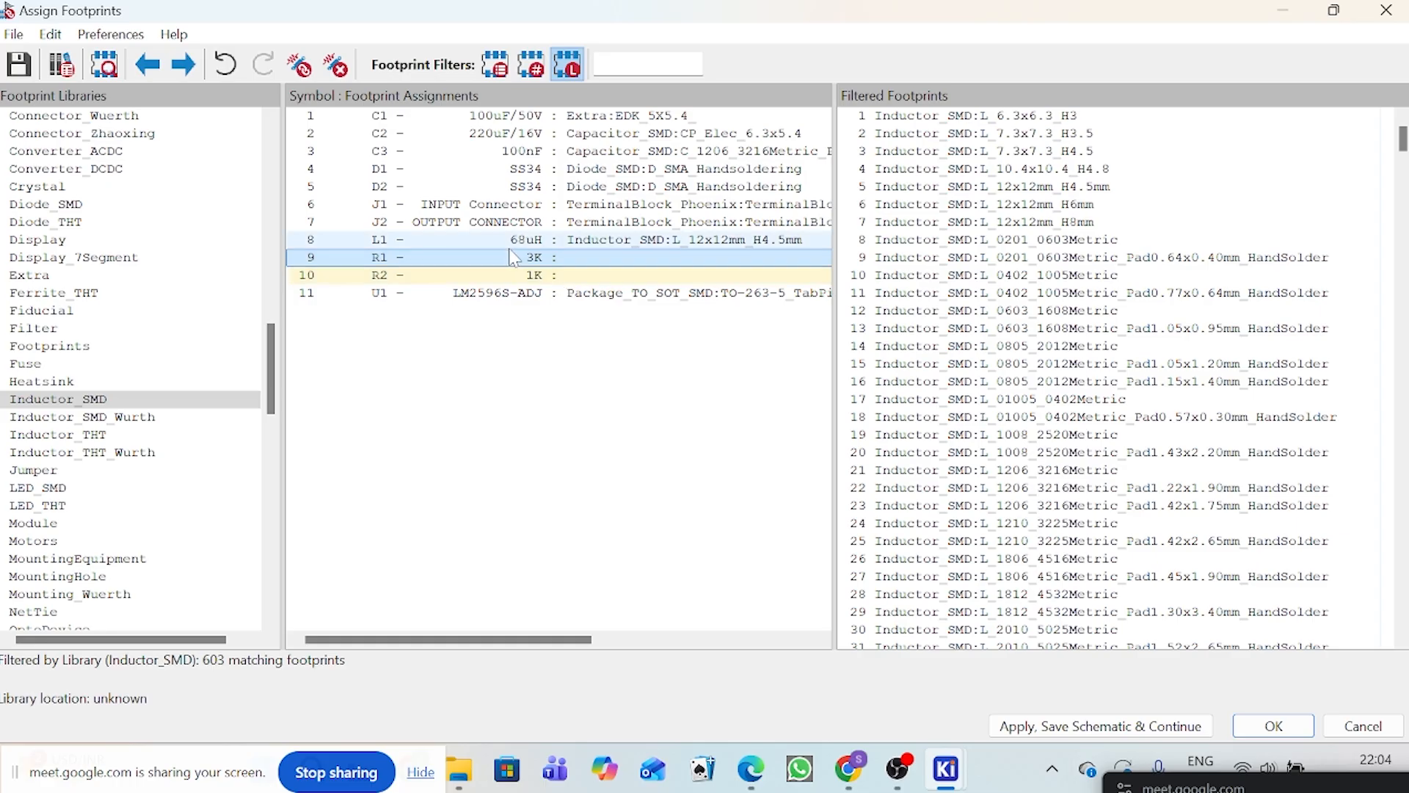
Step: Assign the R_1206_3216Metric_Pad1.30x1.75mm_HandSolder footprint from the Resistor_SMD library to resistors R1 and R2
{"action": "scroll", "coordinate": [112, 362], "scroll_direction": "down", "scroll_amount": 2}
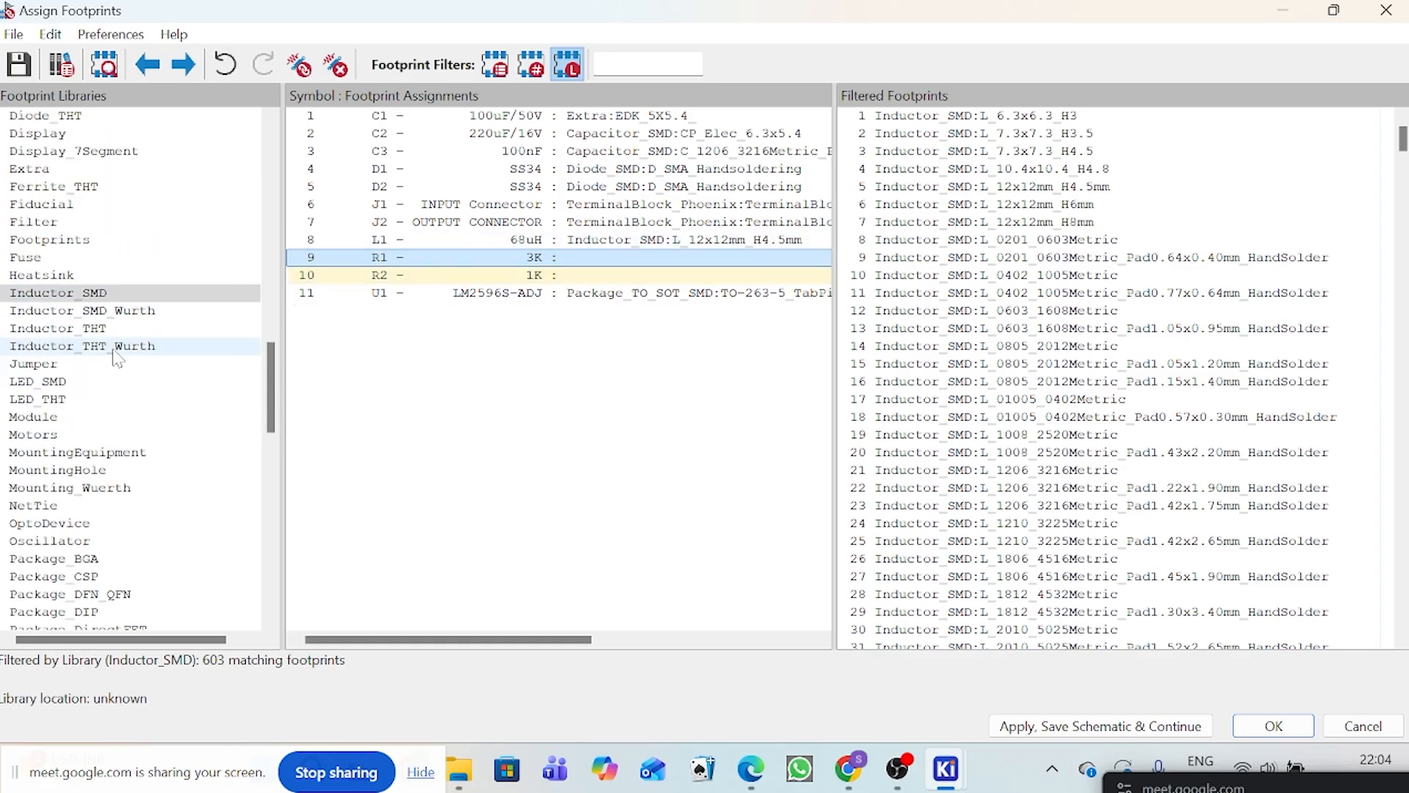
{"action": "scroll", "coordinate": [195, 369], "scroll_direction": "down", "scroll_amount": 14}
{"action": "scroll", "coordinate": [198, 373], "scroll_direction": "down", "scroll_amount": 5}
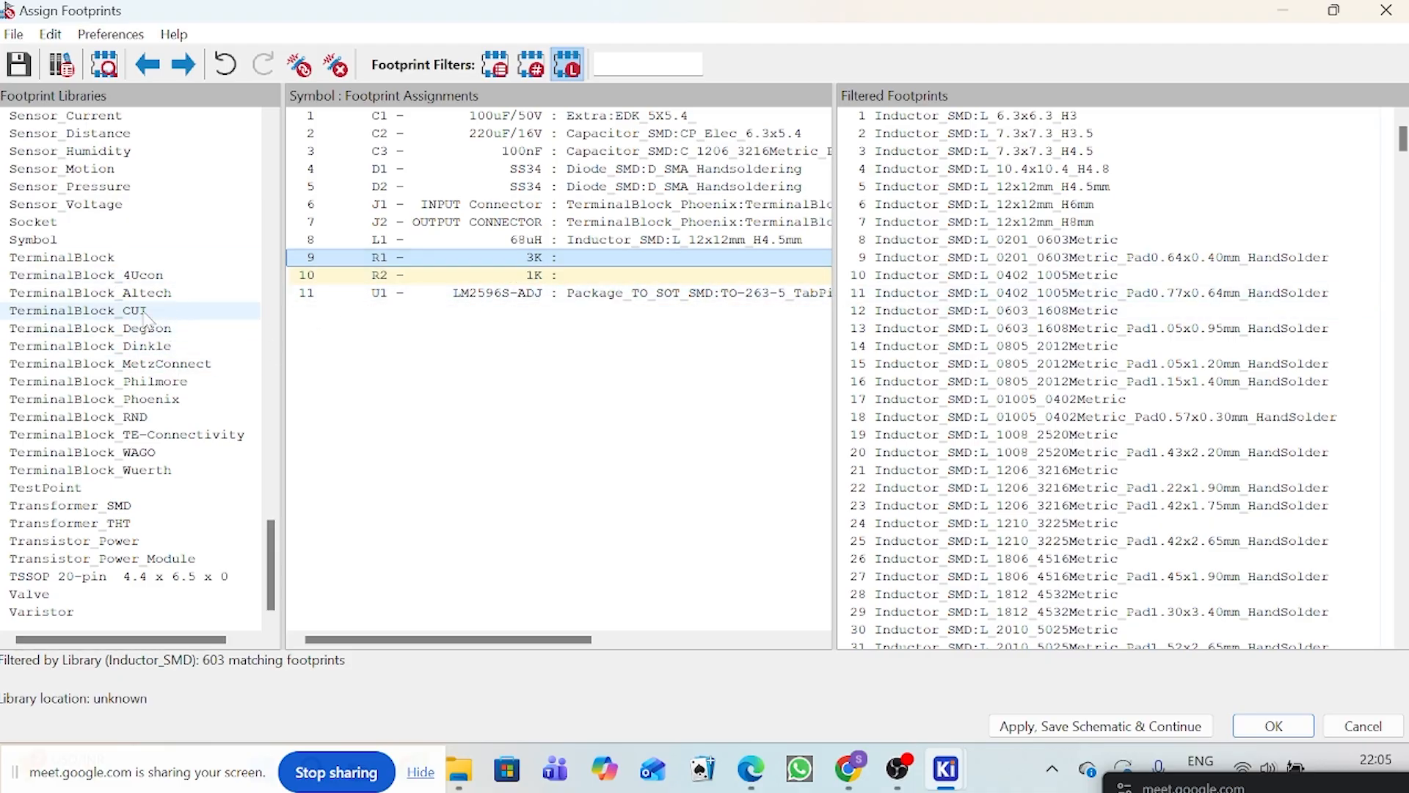
{"action": "scroll", "coordinate": [147, 319], "scroll_direction": "up", "scroll_amount": 2}
{"action": "scroll", "coordinate": [147, 312], "scroll_direction": "up", "scroll_amount": 8}
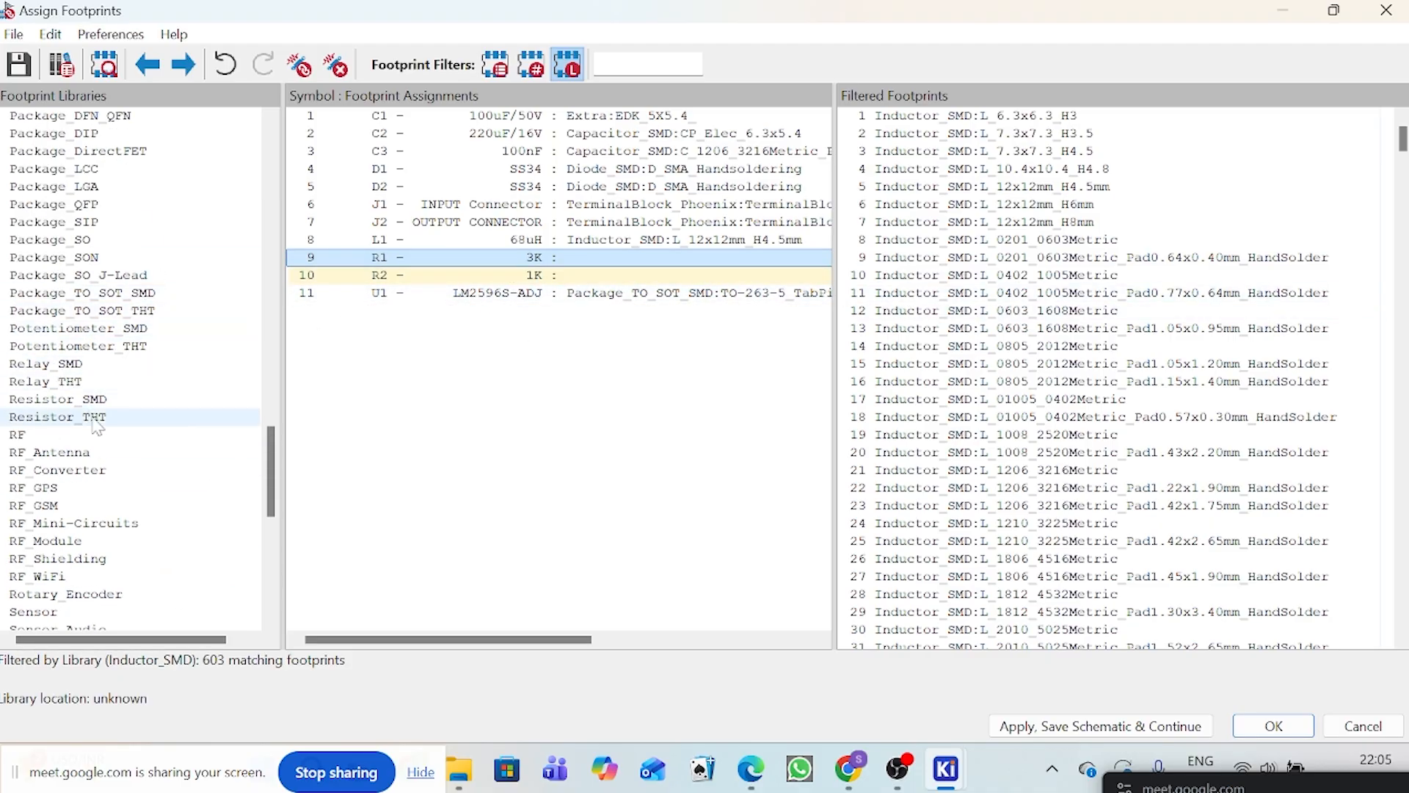
{"action": "left_click", "coordinate": [56, 400]}
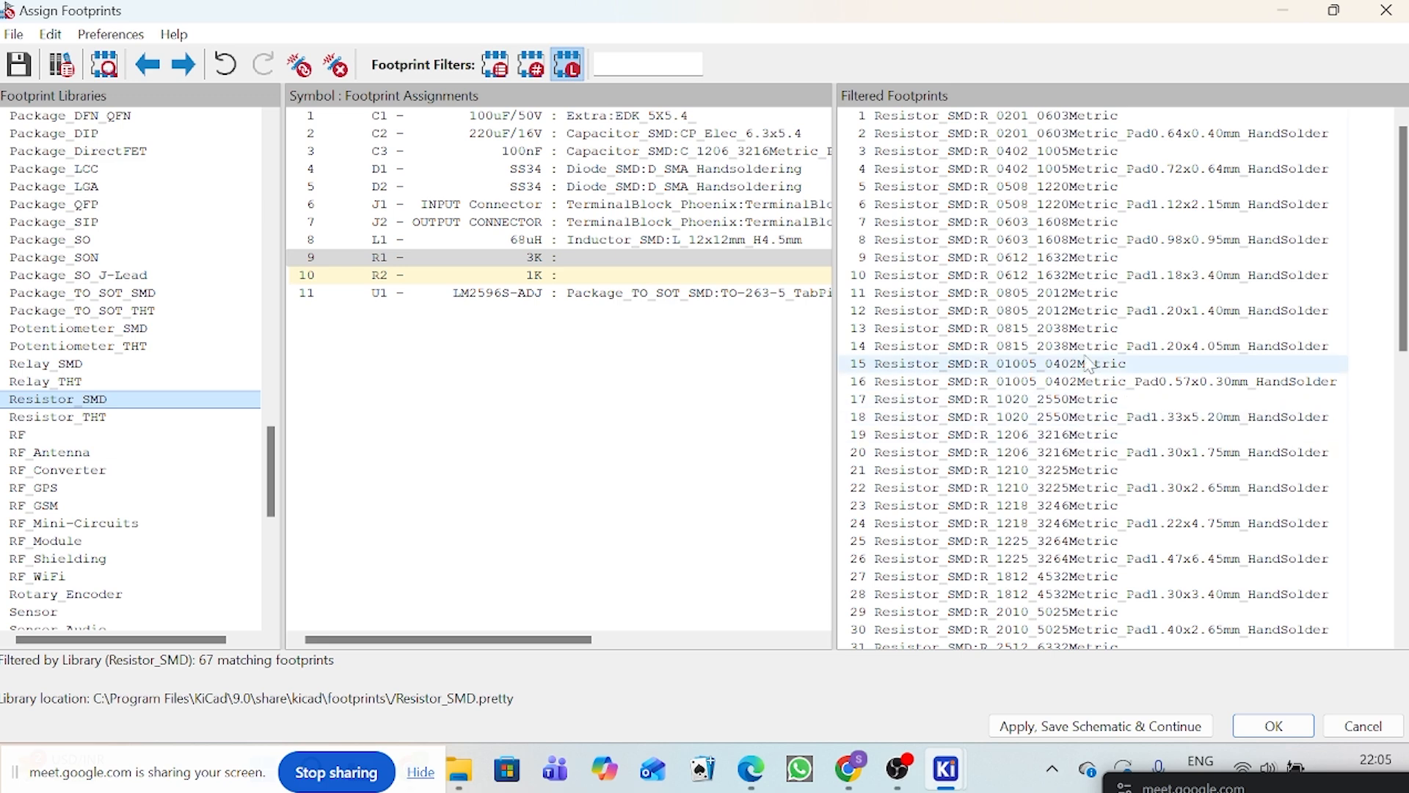
{"action": "double_click", "coordinate": [1060, 453]}
{"action": "double_click", "coordinate": [1060, 454]}
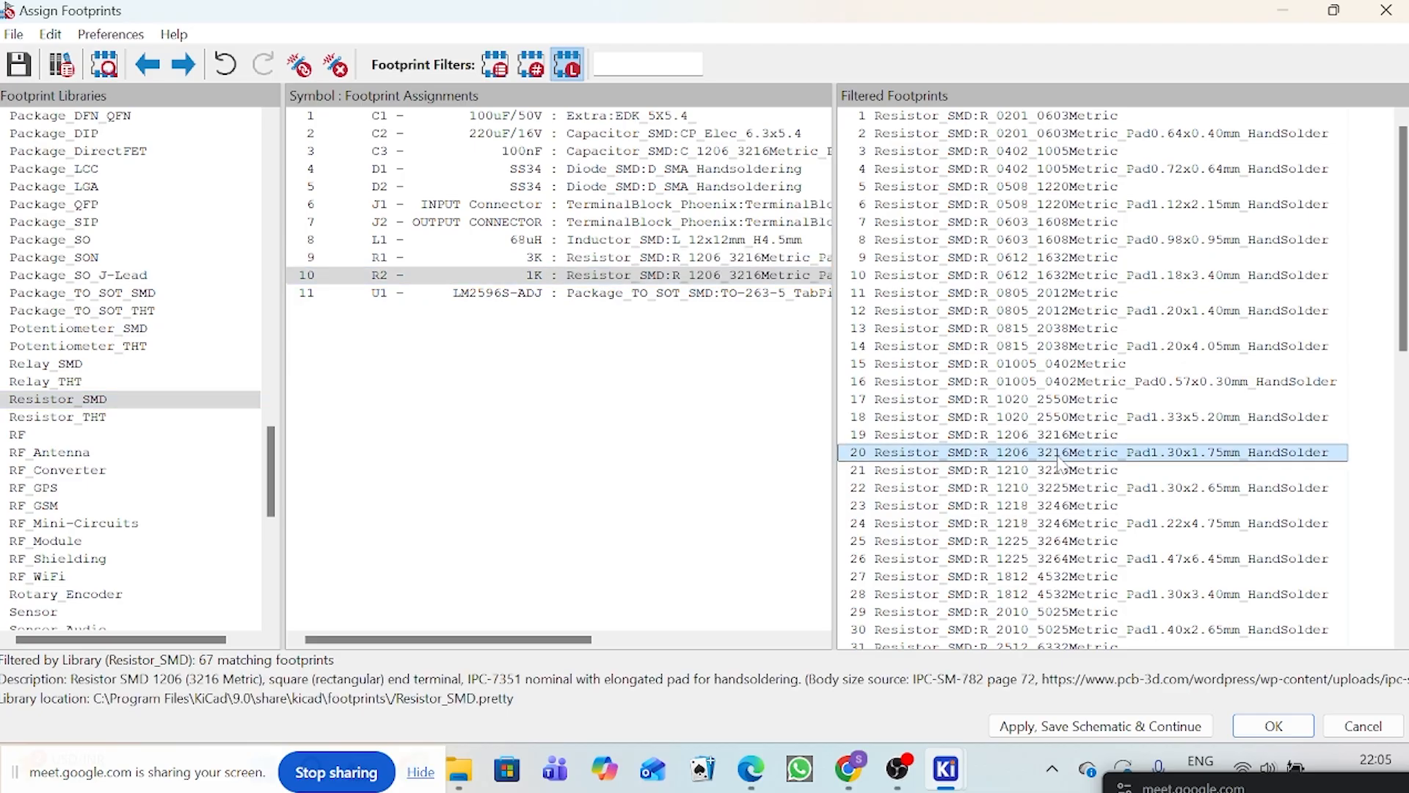
Step: Find U1's TO-263-5_TabPin3 footprint in the Package_TO_SOT_SMD library and check its pad layout in the footprint viewer
{"action": "left_click", "coordinate": [708, 294]}
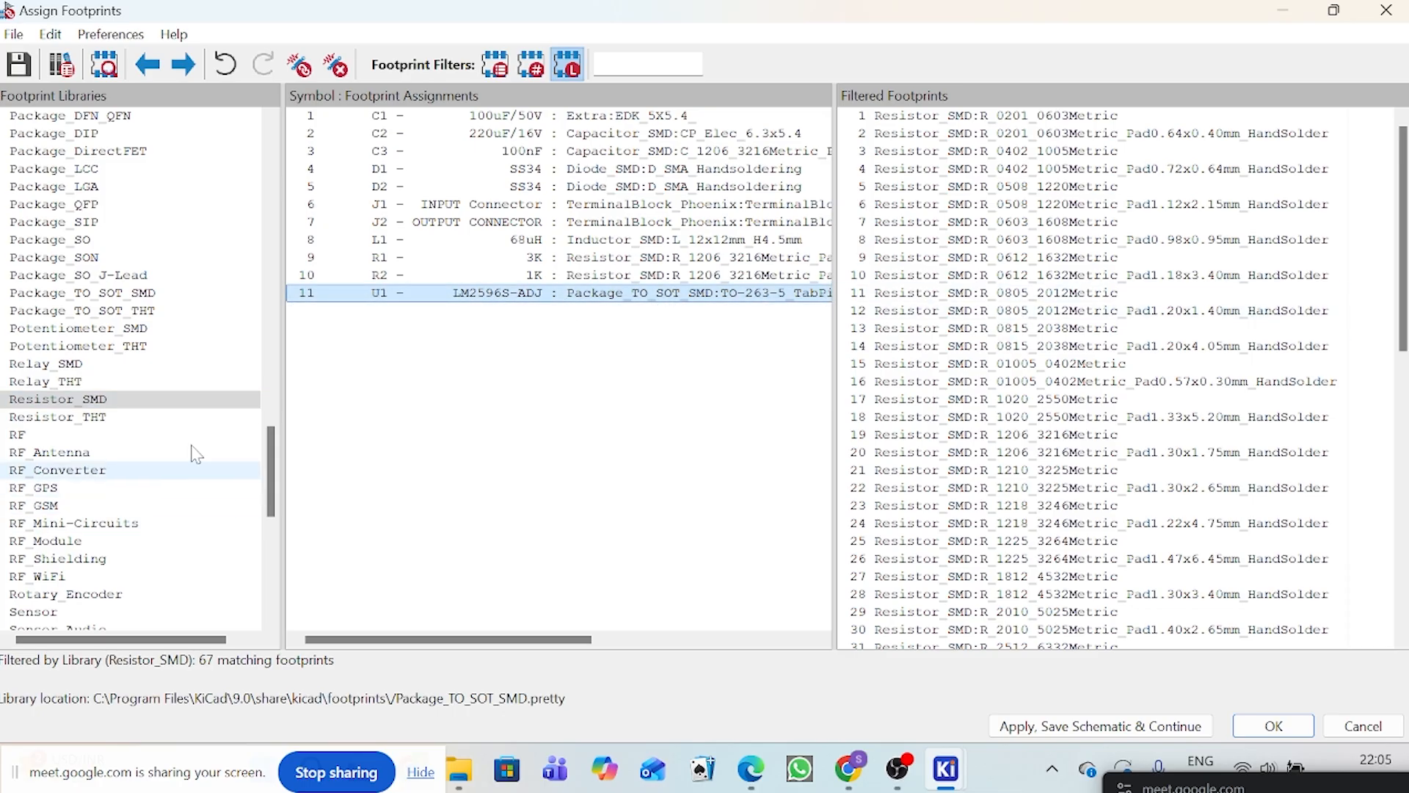
{"action": "scroll", "coordinate": [191, 428], "scroll_direction": "down", "scroll_amount": 8}
{"action": "scroll", "coordinate": [189, 420], "scroll_direction": "down", "scroll_amount": 2}
{"action": "scroll", "coordinate": [188, 341], "scroll_direction": "up", "scroll_amount": 14}
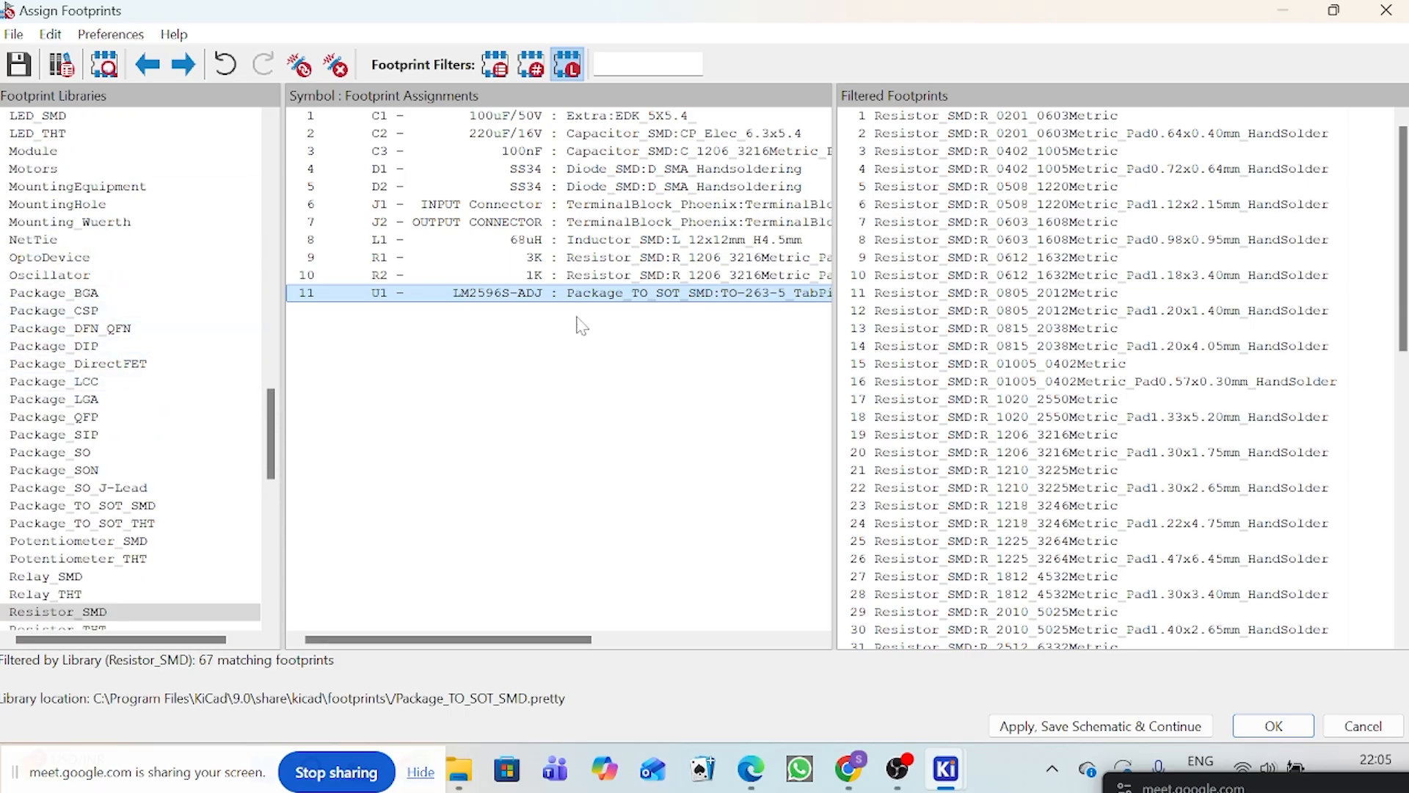
{"action": "left_click", "coordinate": [47, 509]}
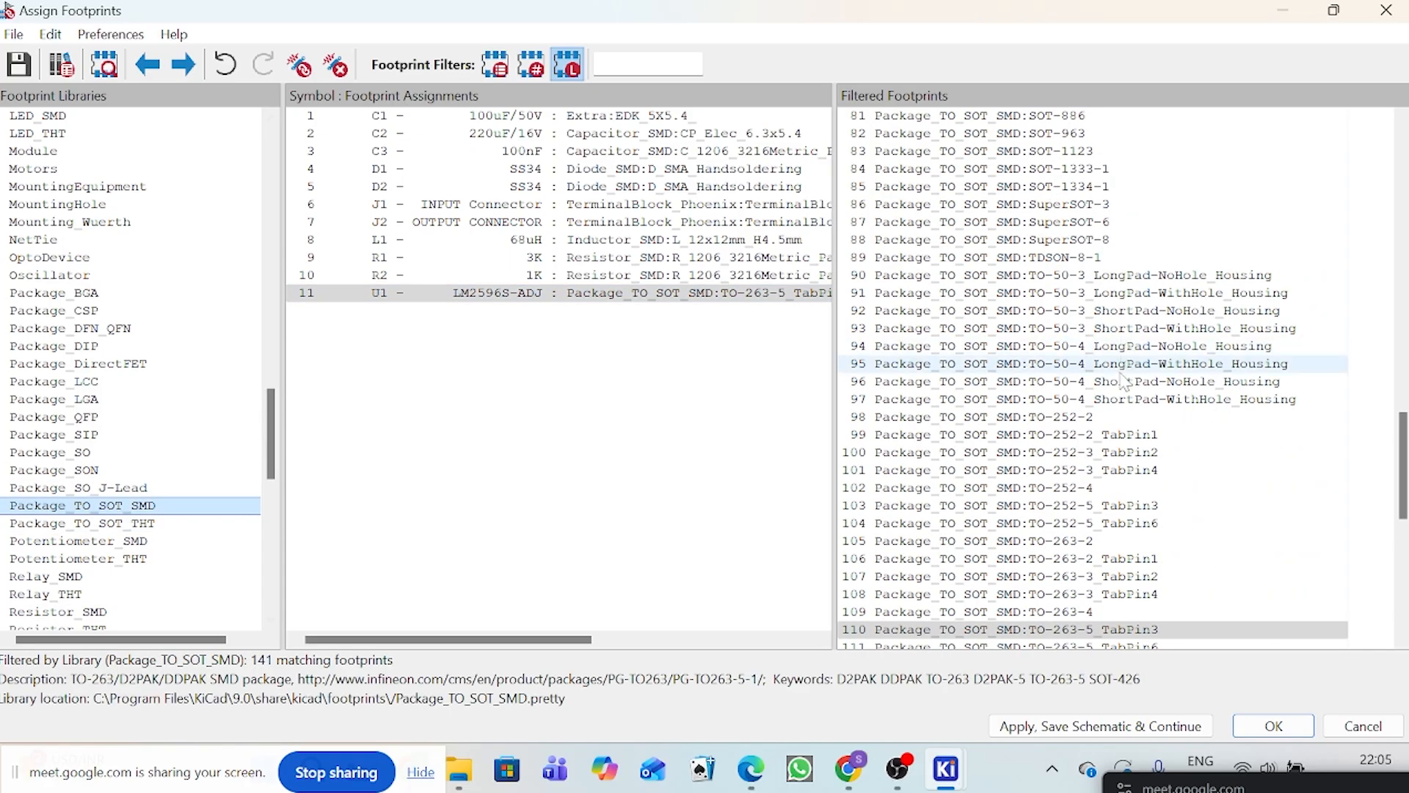
{"action": "left_click", "coordinate": [1072, 629]}
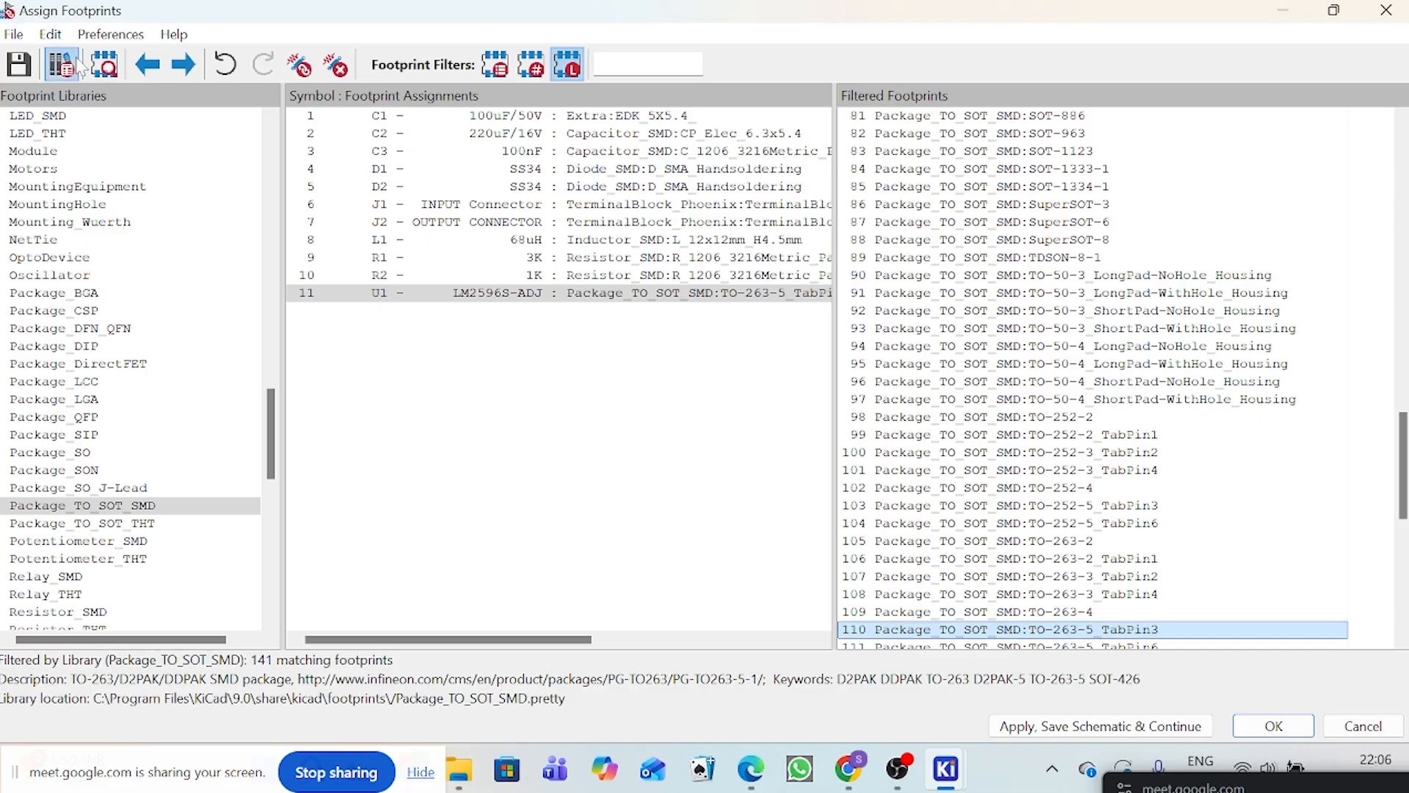
{"action": "left_click", "coordinate": [96, 57]}
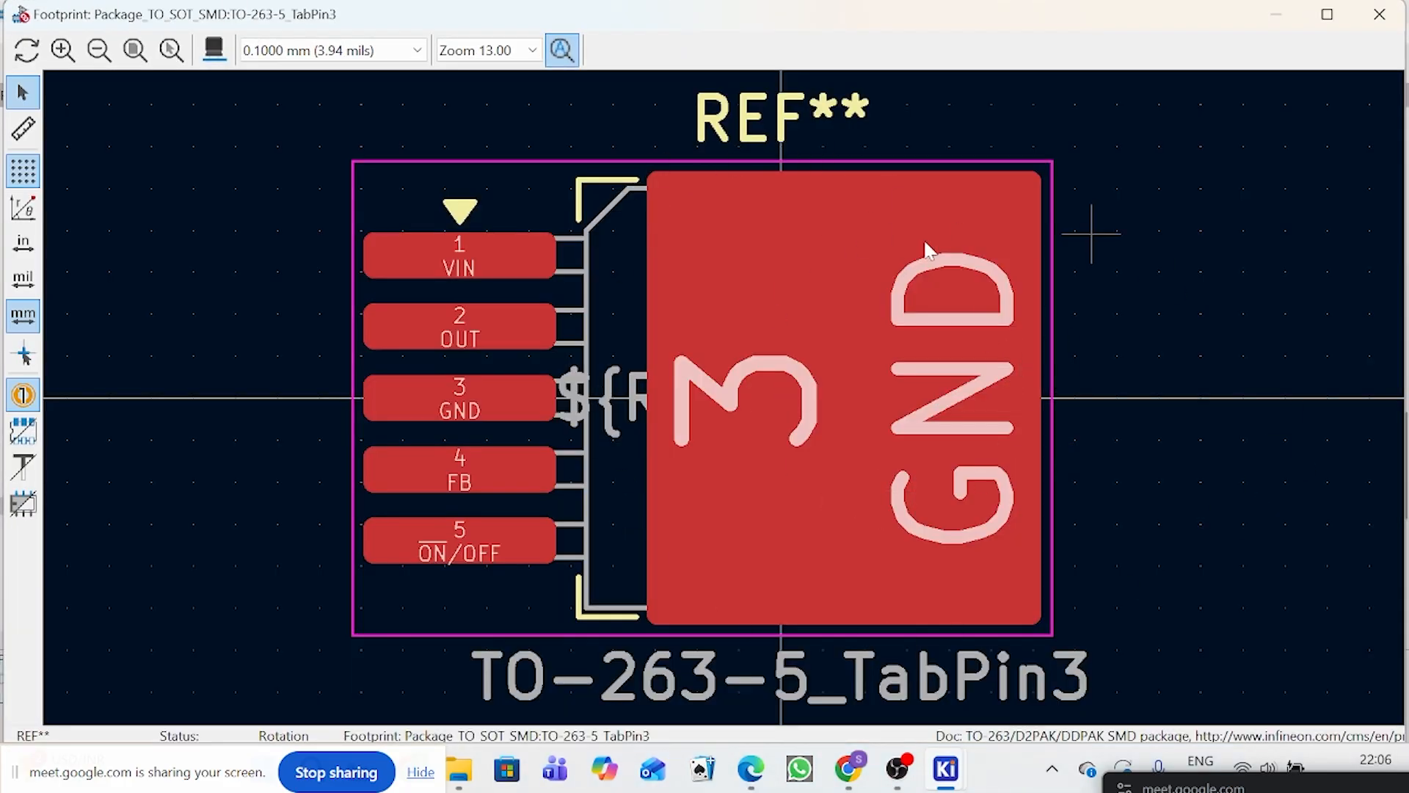
{"action": "left_click", "coordinate": [1380, 15]}
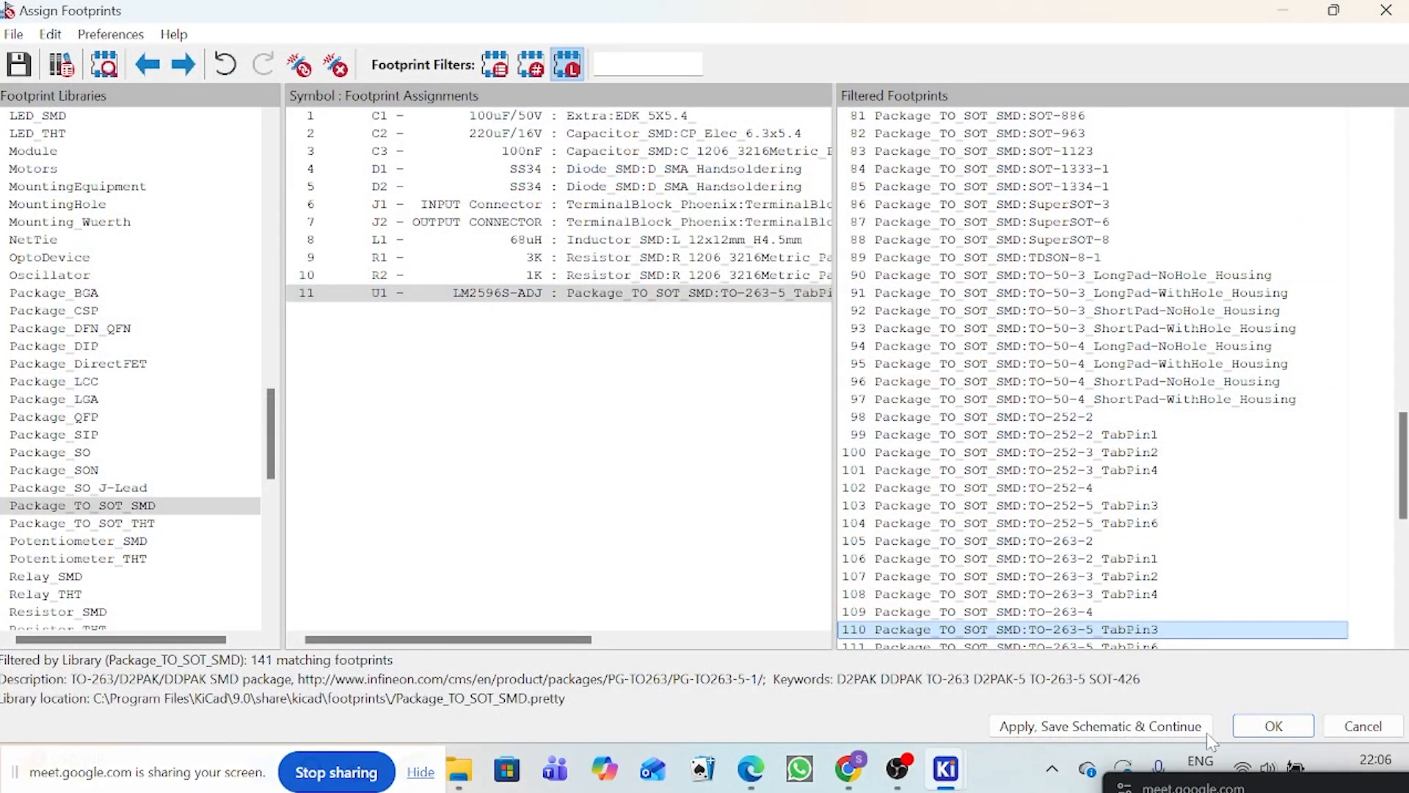
Step: Apply and recheck the footprint assignments of all components, and save the LM2596_Buck_Converter schematic
{"action": "left_click", "coordinate": [1274, 727]}
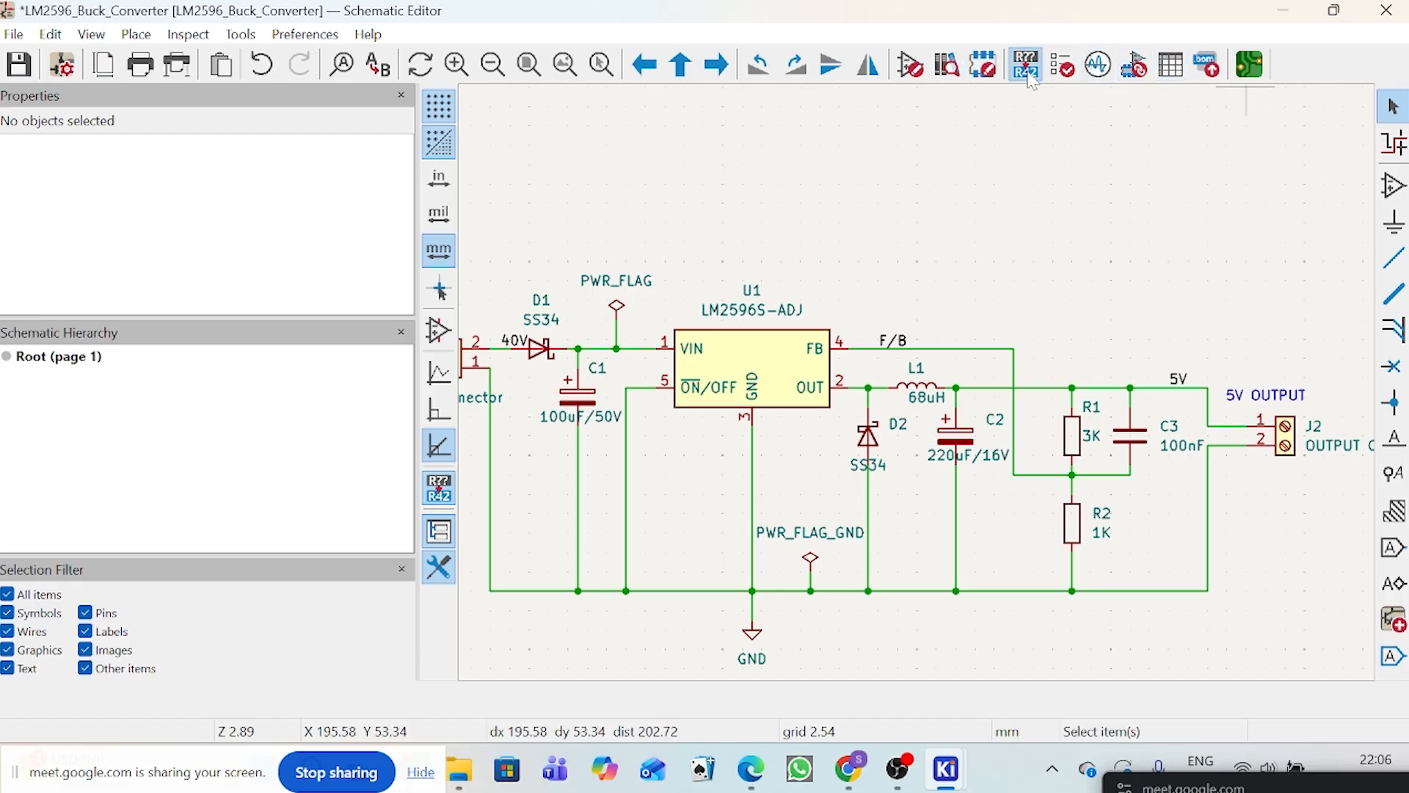
{"action": "left_click", "coordinate": [1139, 74]}
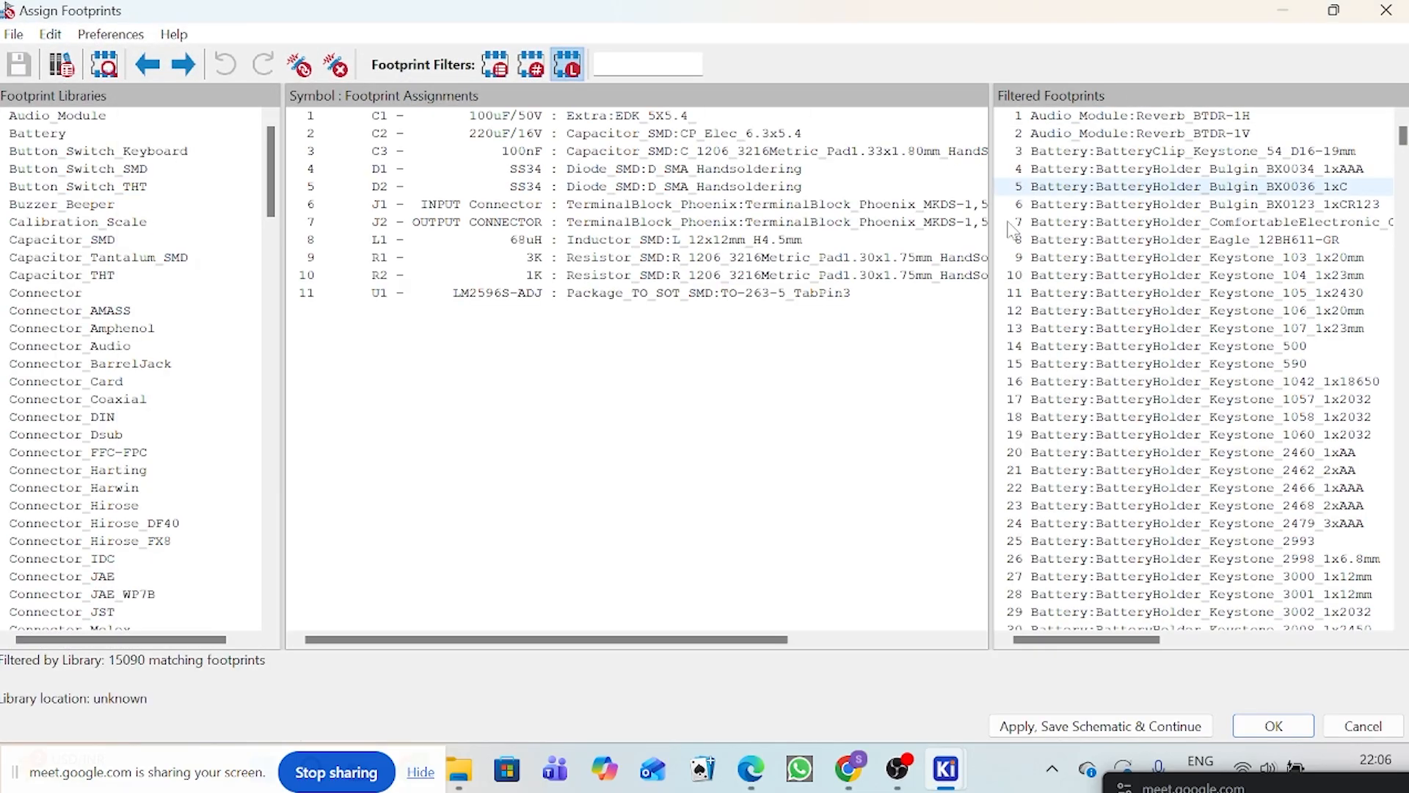
{"action": "left_click", "coordinate": [1273, 726]}
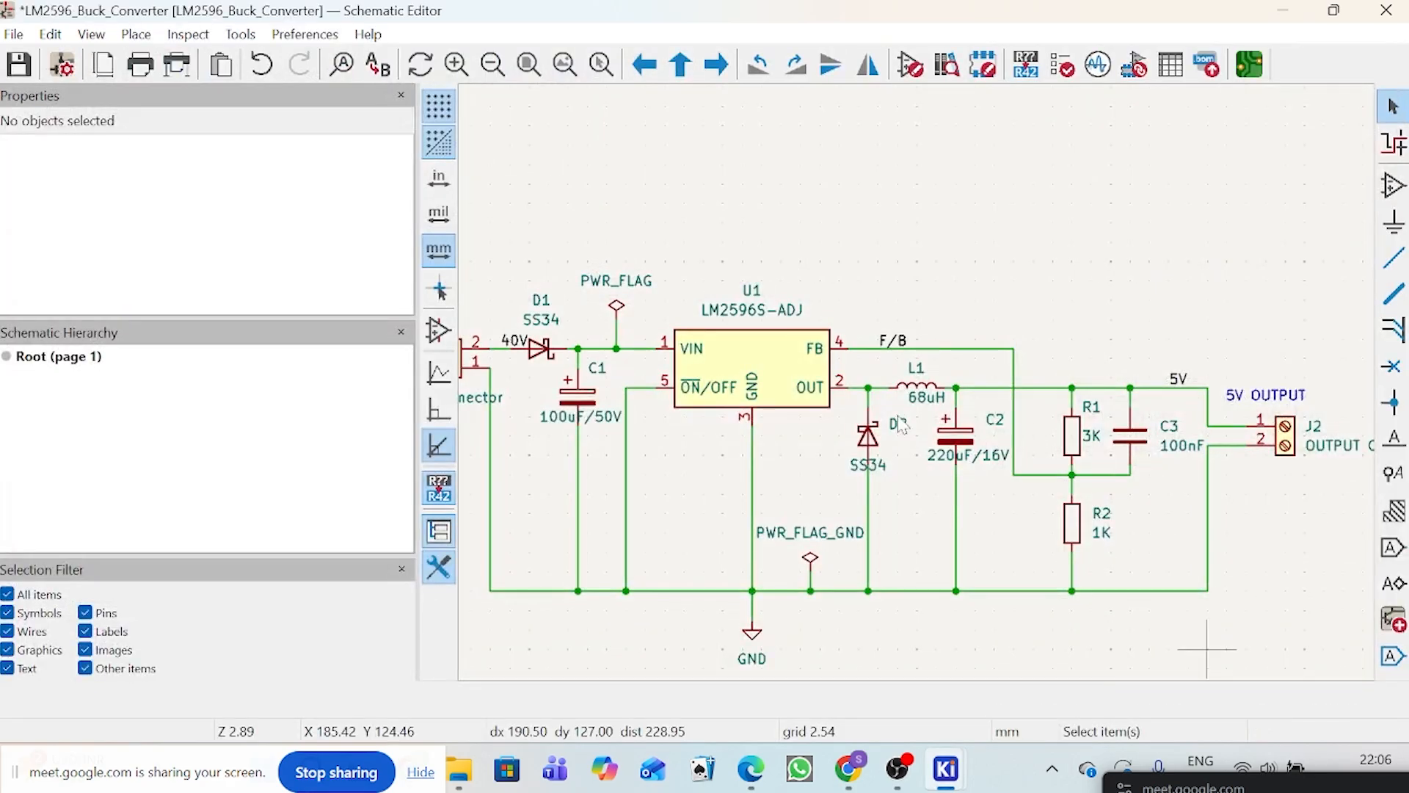
{"action": "scroll", "coordinate": [902, 426], "scroll_direction": "down", "scroll_amount": 4}
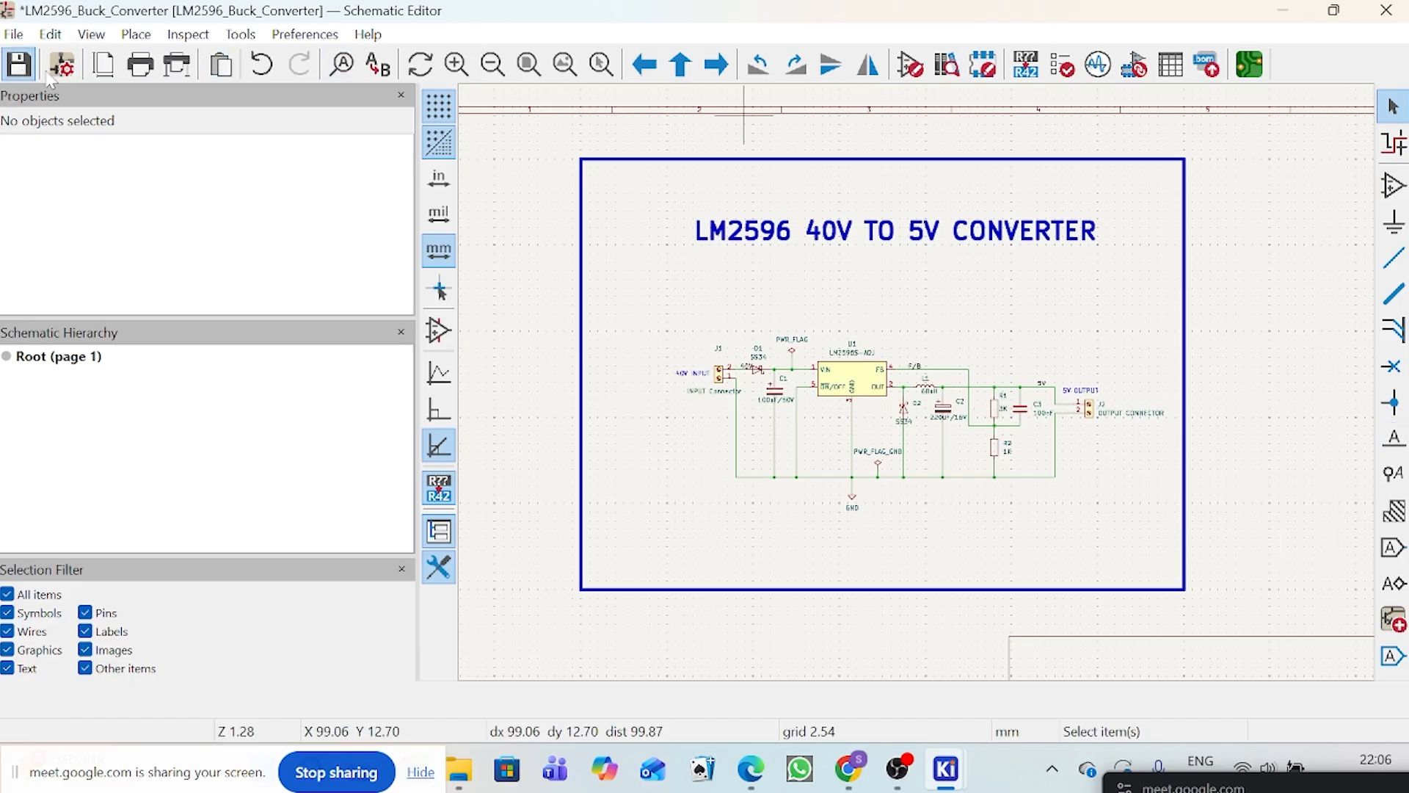
{"action": "key", "text": "ctrl+s"}
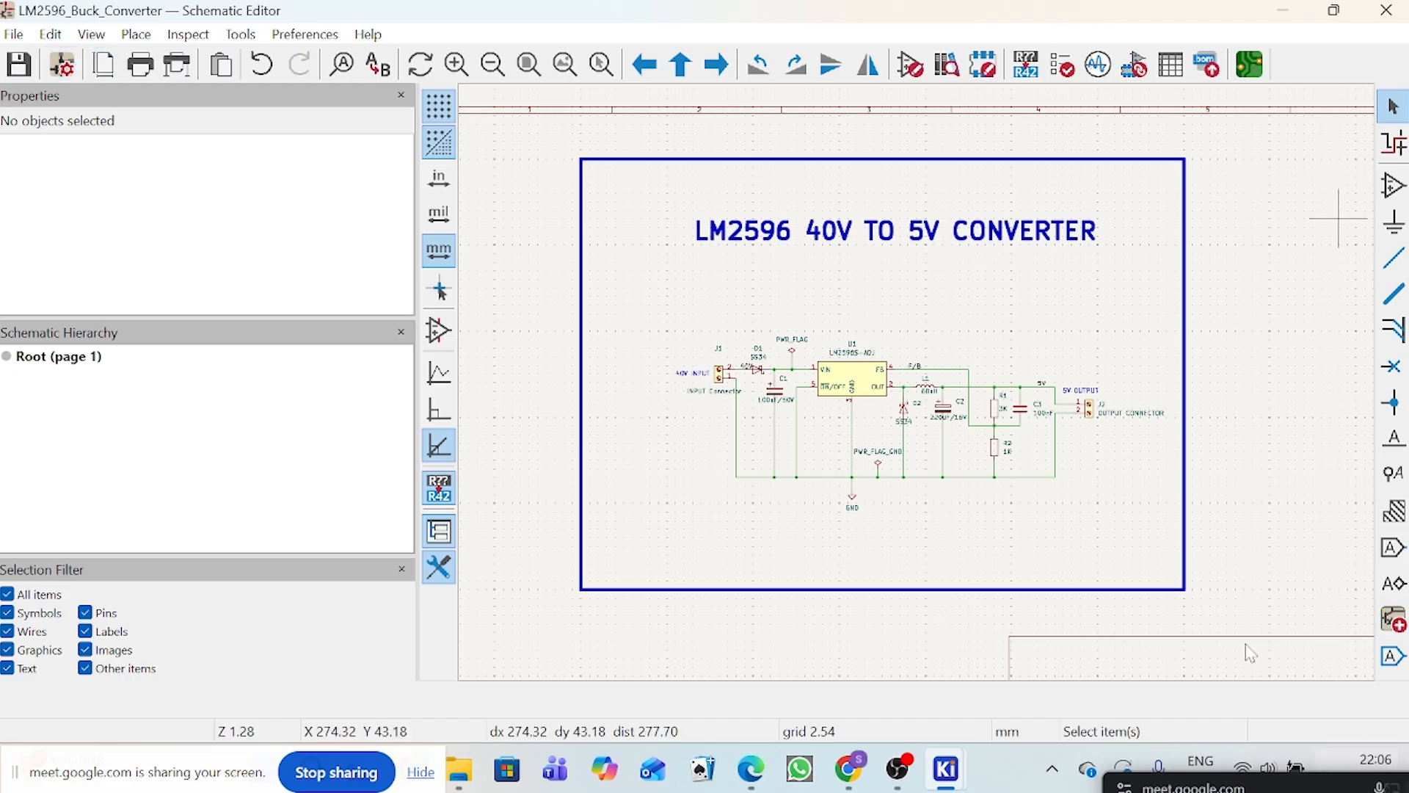
{"action": "left_click_drag", "start_coordinate": [1319, 786], "coordinate": [1155, 122]}
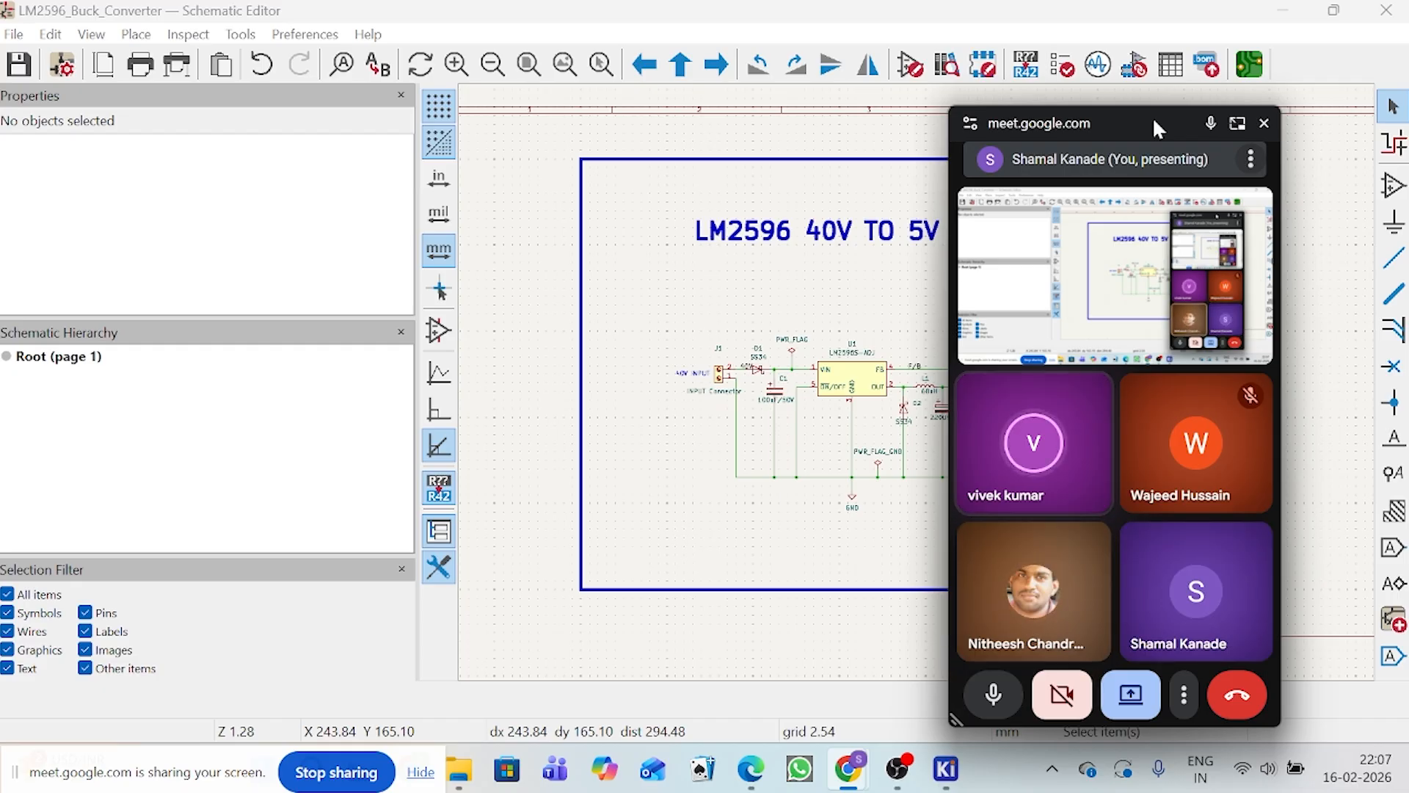
{"action": "left_click_drag", "start_coordinate": [1154, 122], "coordinate": [1263, 106]}
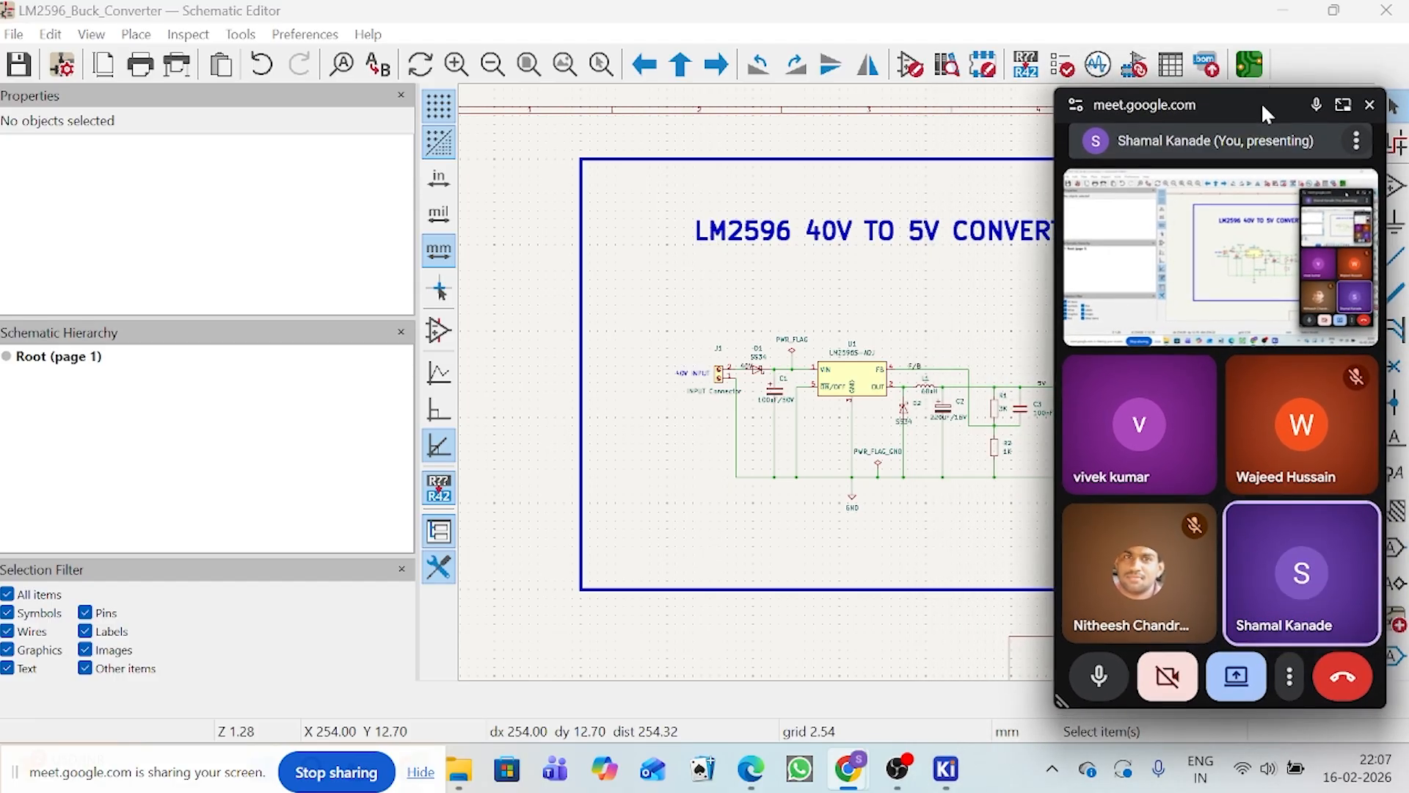